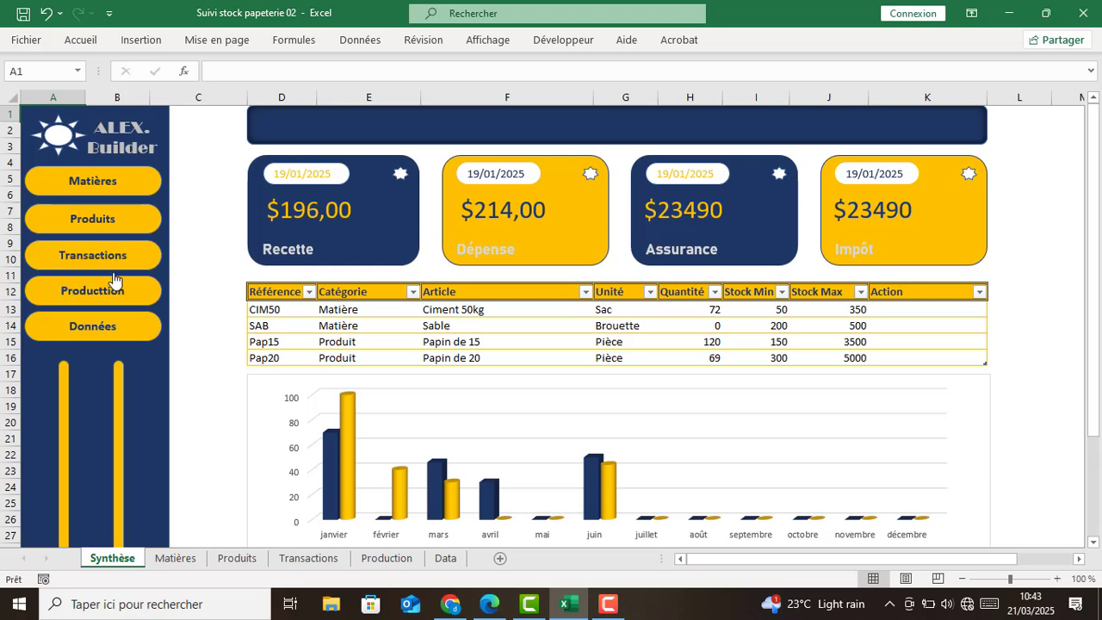
Open the data sheet from the finished dashboard's Données link and follow the arrow link there.
left_click(105, 327)
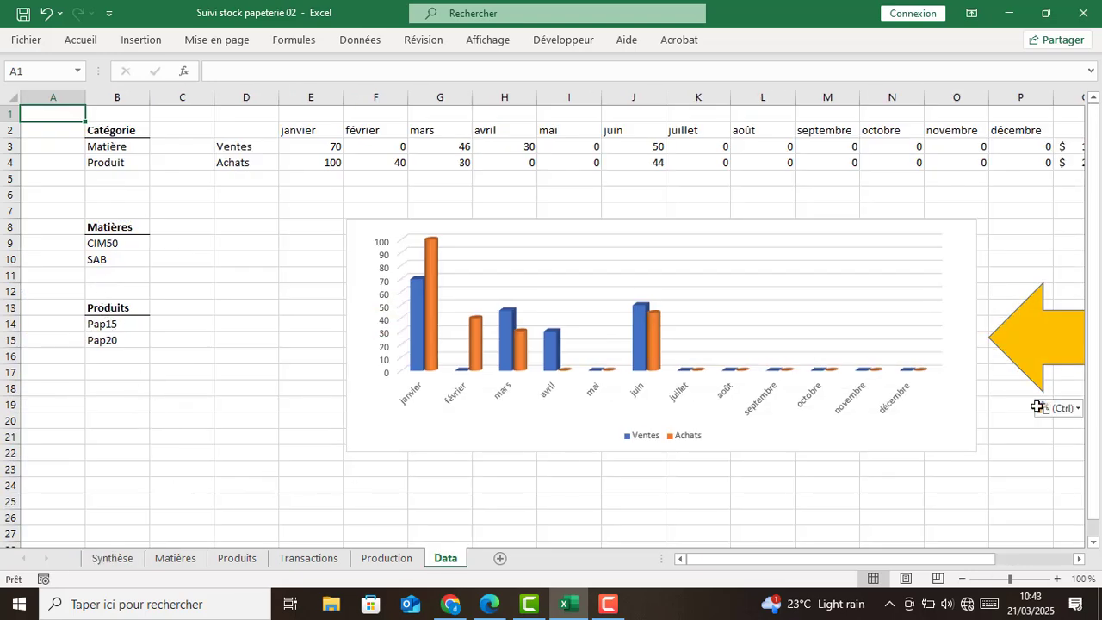
left_click(1057, 362)
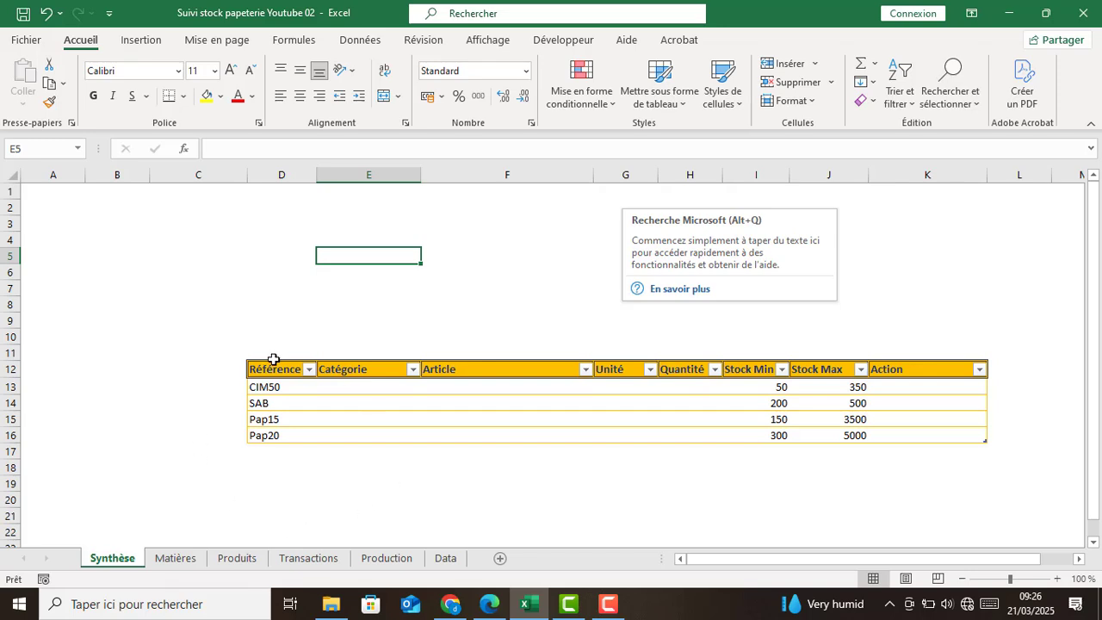
Examine the article references in the Synthèse table and the material records on the Matières sheet.
left_click(187, 295)
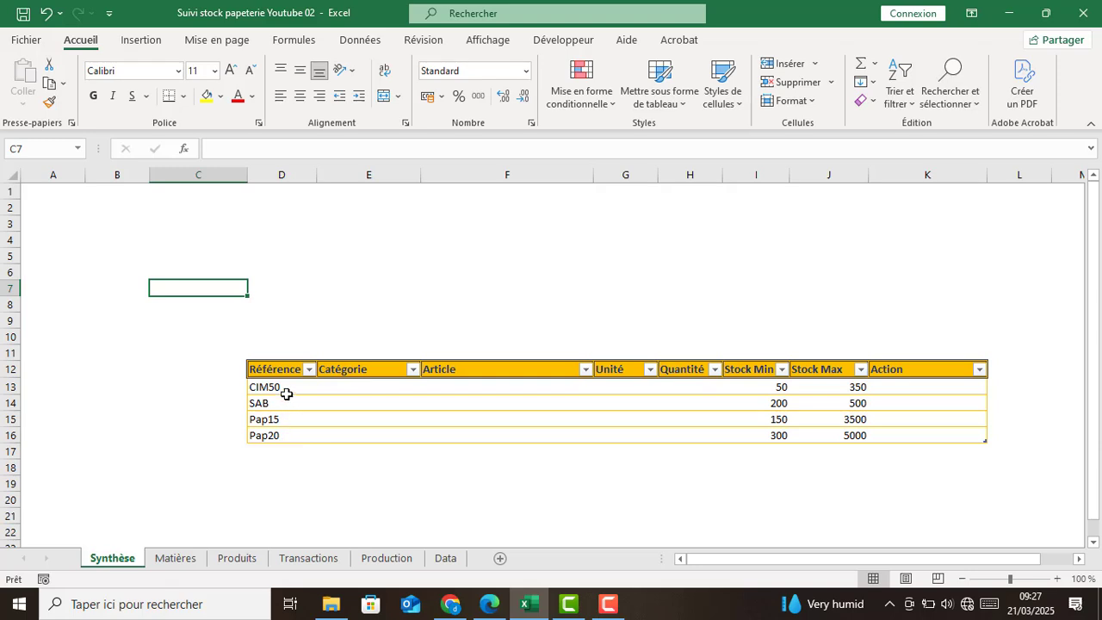
left_click_drag(278, 389, 278, 436)
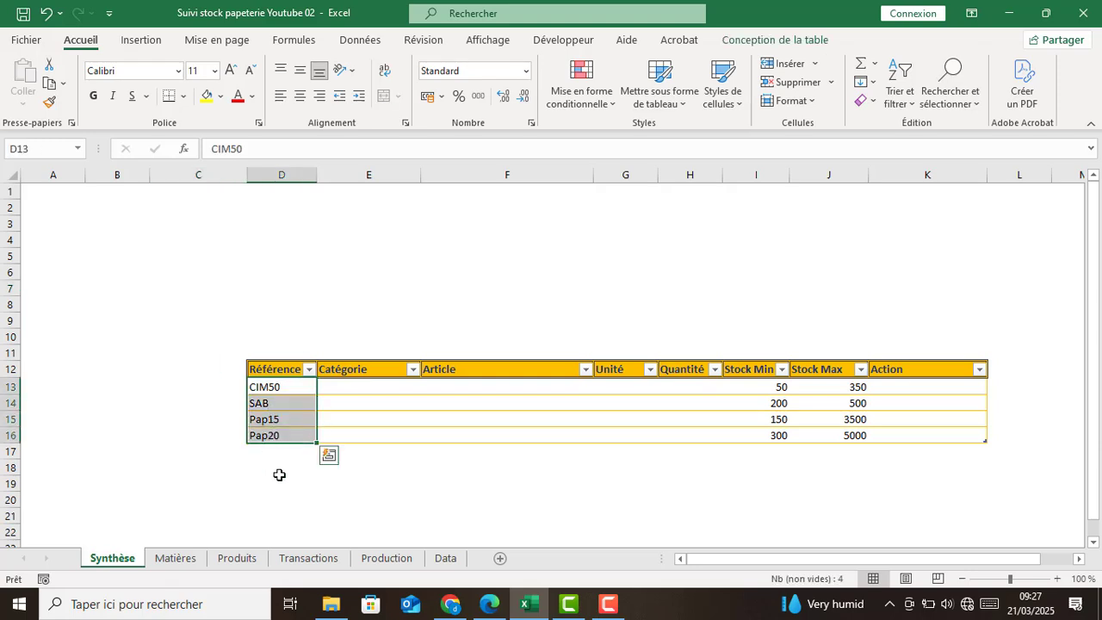
left_click(275, 422)
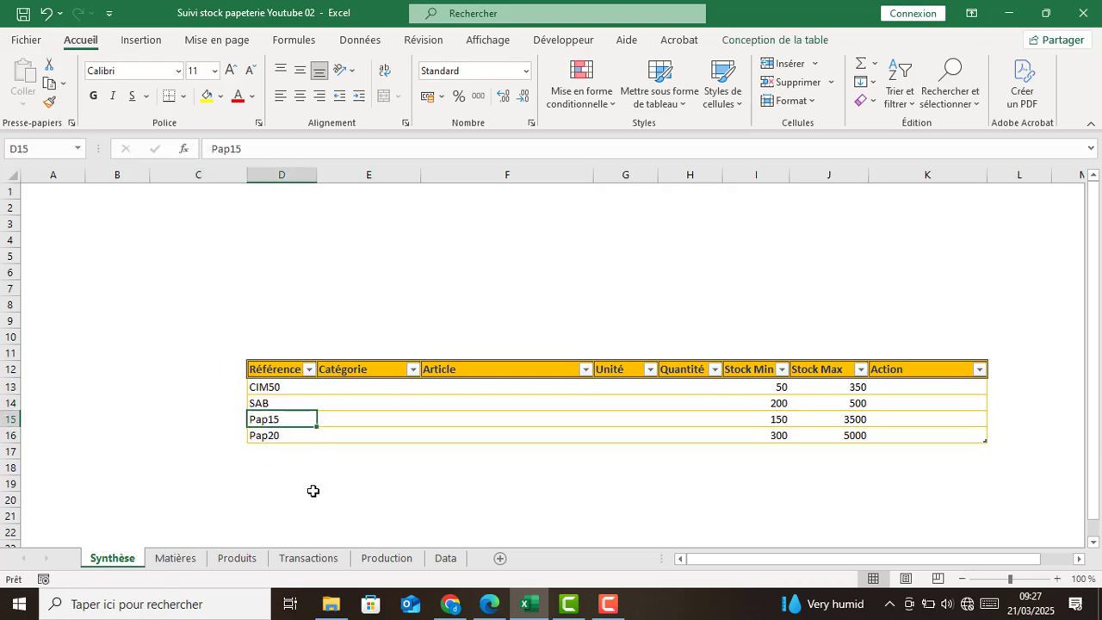
left_click(177, 559)
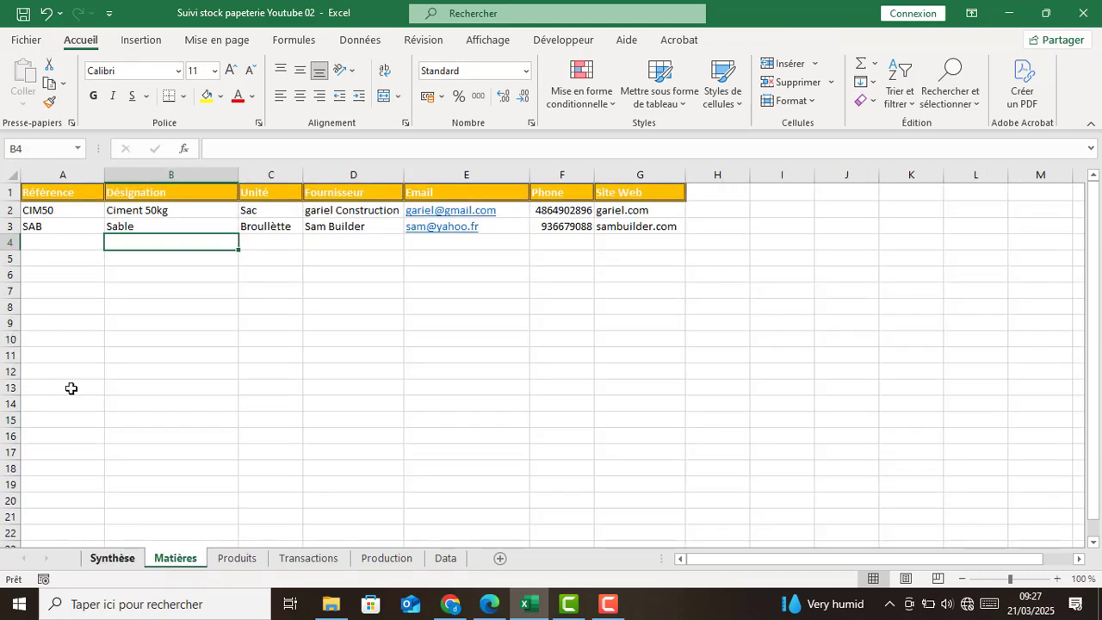
left_click_drag(37, 210, 365, 218)
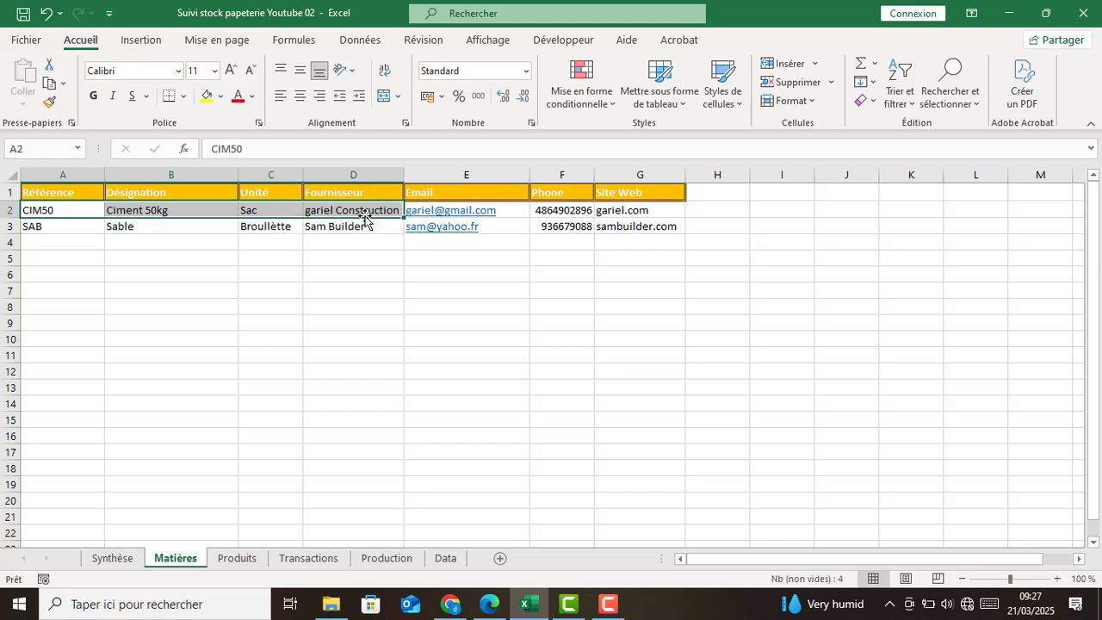
left_click(195, 255)
left_click(164, 211)
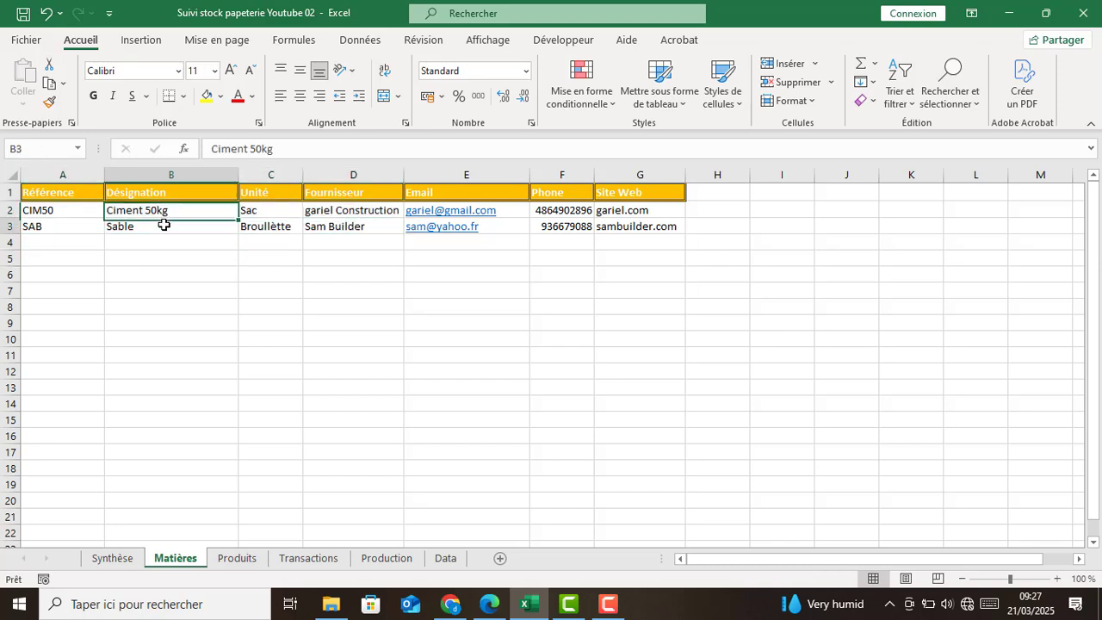
left_click(160, 225)
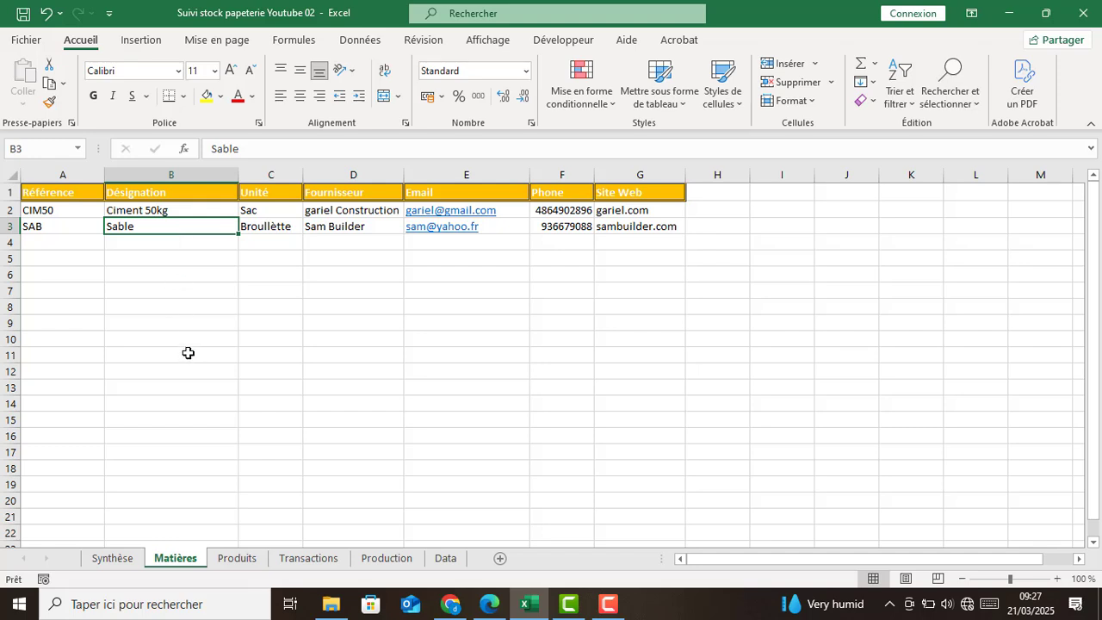
On the Produits sheet, correct the two product designations to "Parpin de 15" and "Parpin de 20".
left_click(231, 560)
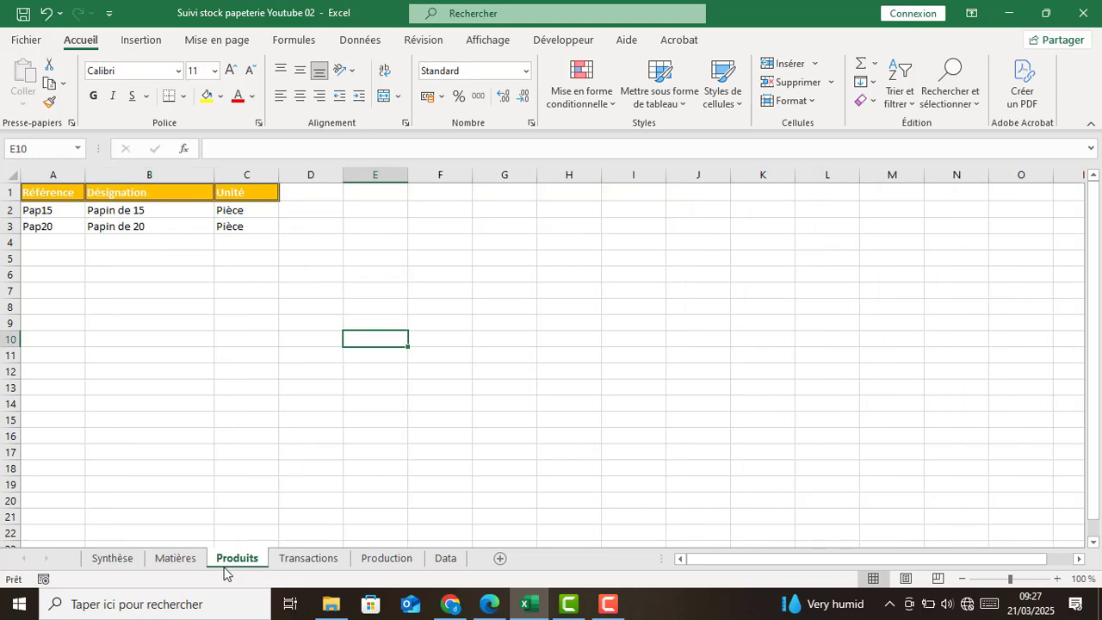
left_click(32, 209)
left_click_drag(33, 210, 230, 227)
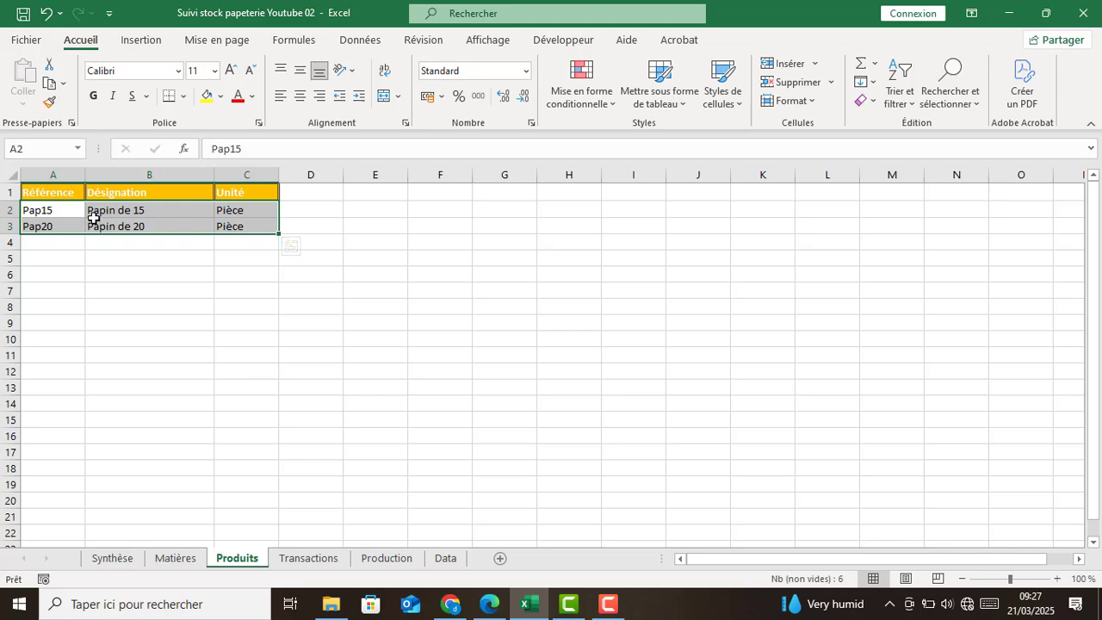
left_click(121, 255)
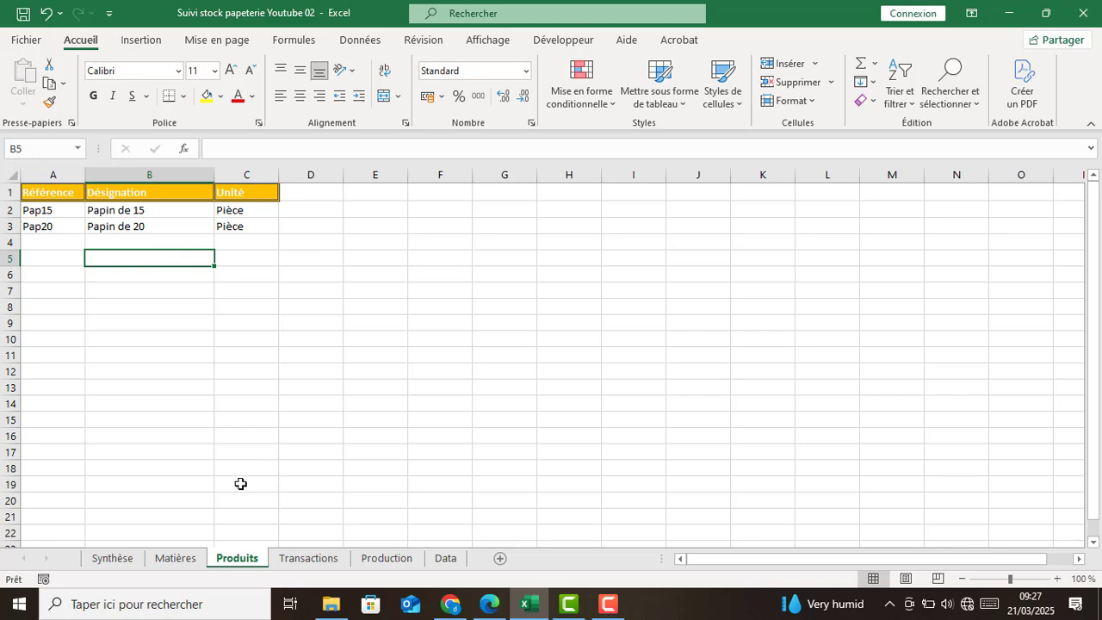
left_click(100, 211)
left_click(221, 150)
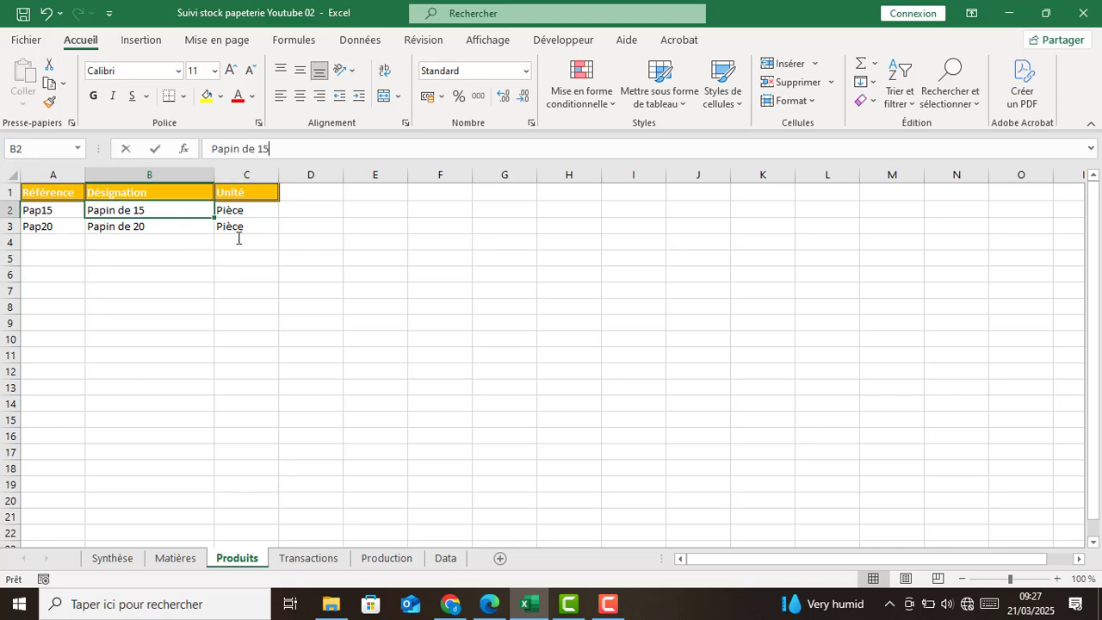
type("r")
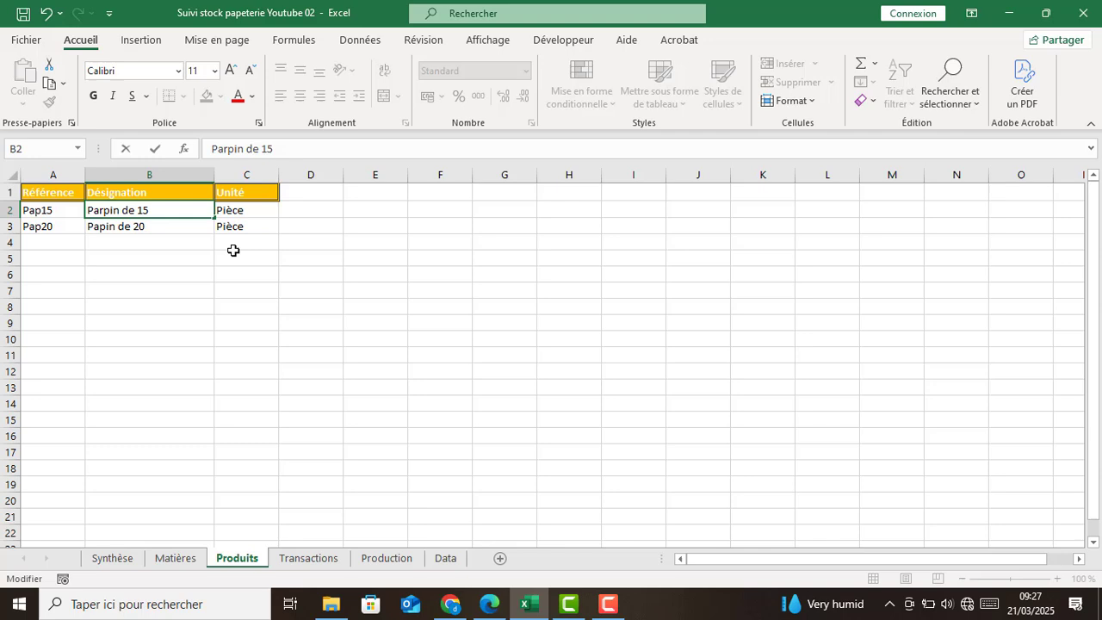
left_click(108, 227)
left_click(225, 151)
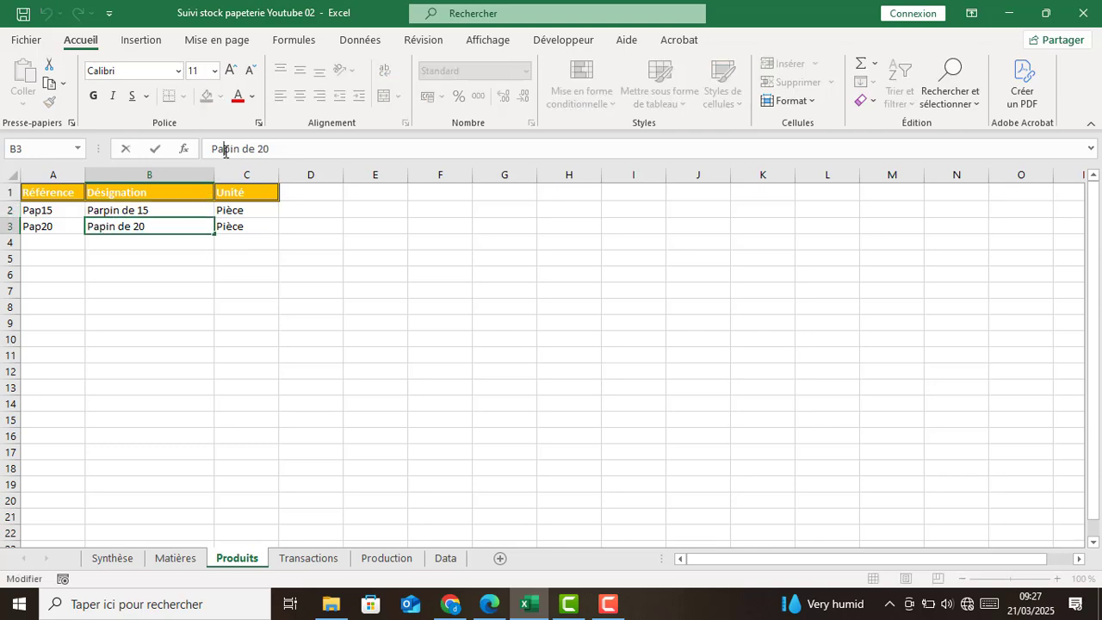
type("r")
key("Return")
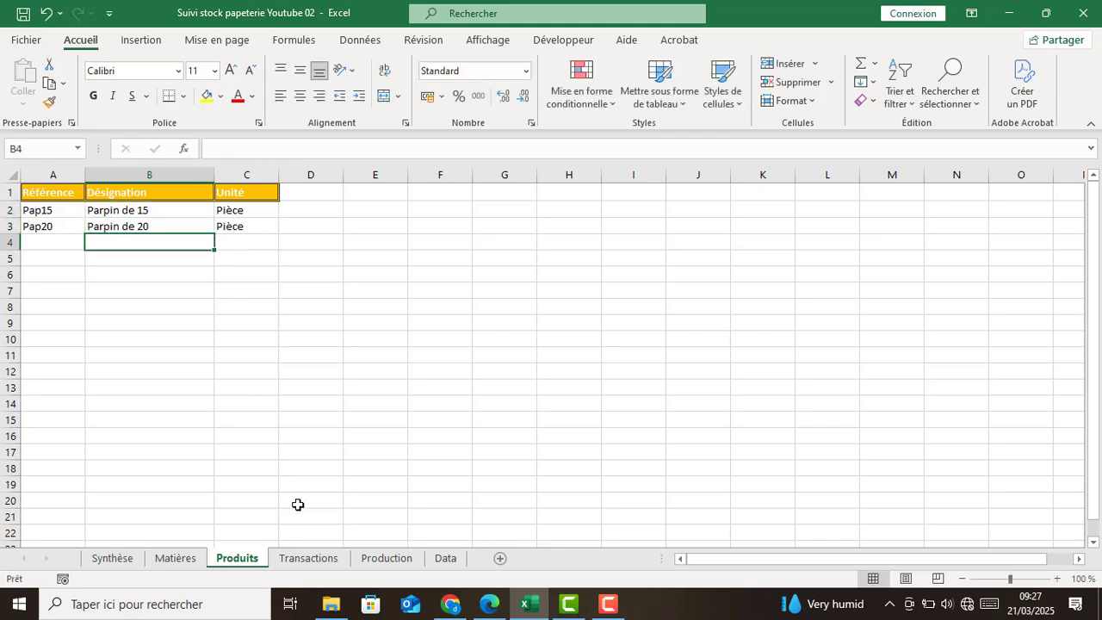
Review the layouts of the Transactions, Production, Synthèse and Data sheets.
left_click(301, 560)
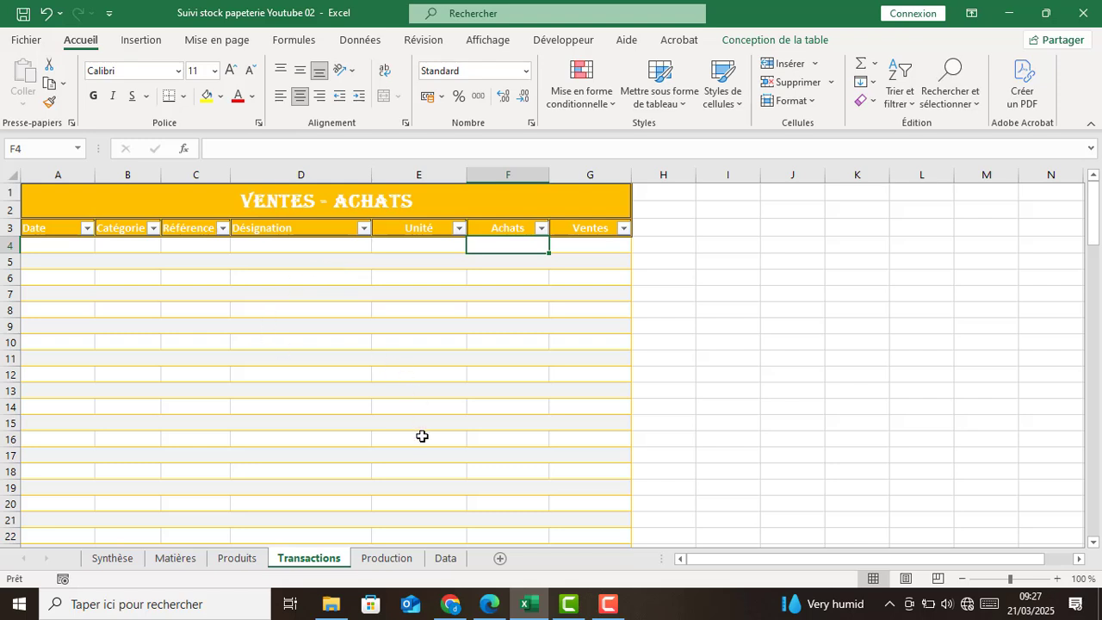
left_click(376, 563)
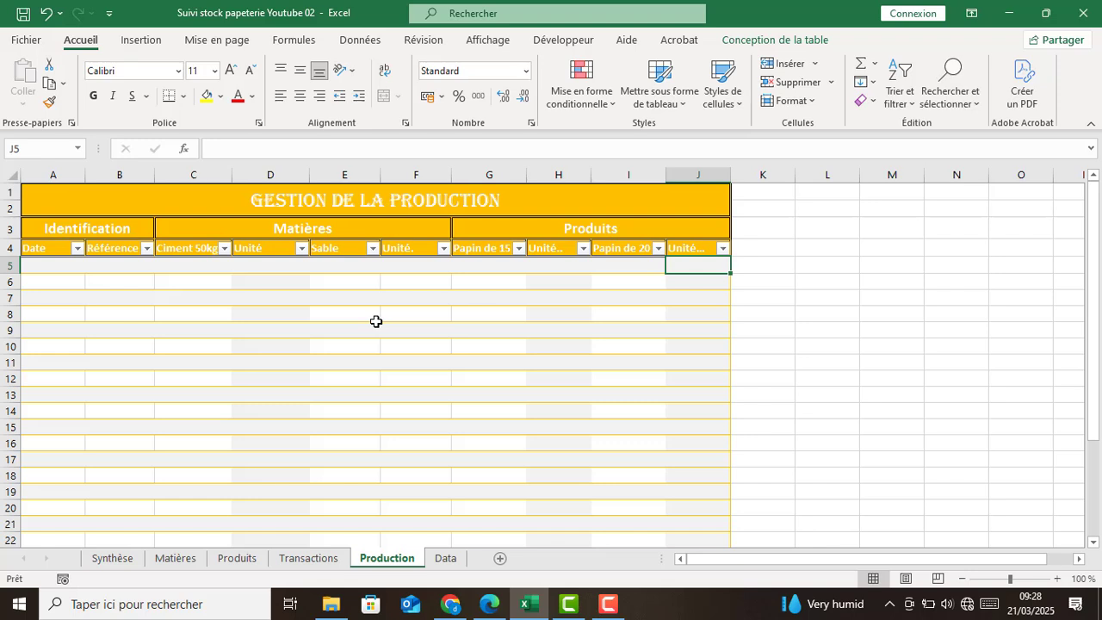
left_click(102, 559)
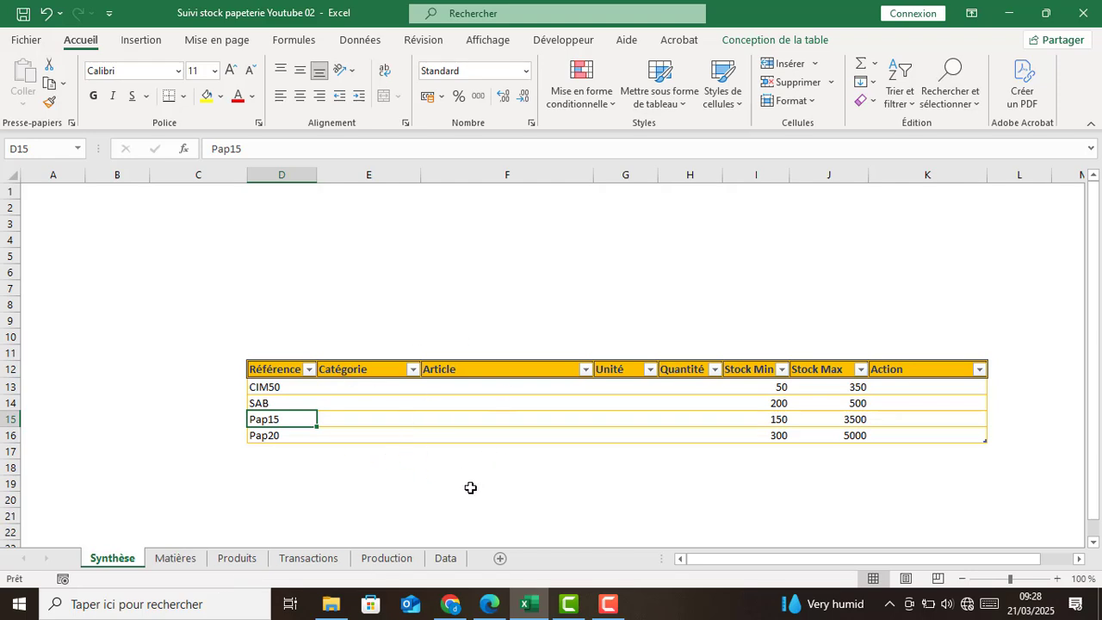
left_click(380, 559)
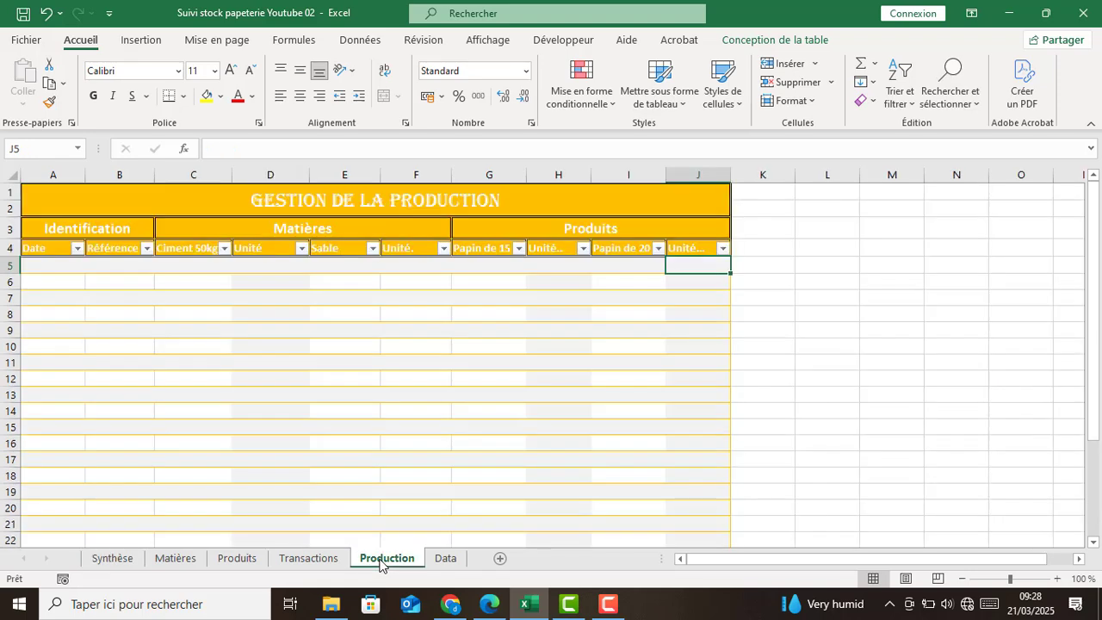
left_click(445, 559)
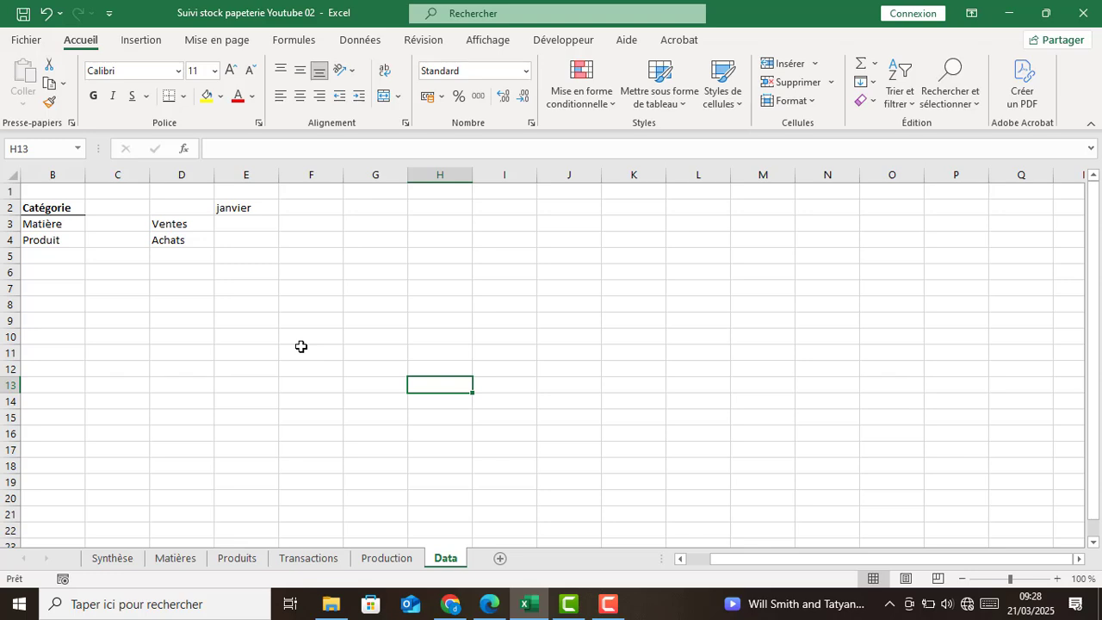
On the Synthèse sheet, draw a rounded rectangle about 5.82 cm high and 4.95 cm wide over columns A and B, and square its corners.
left_click(113, 559)
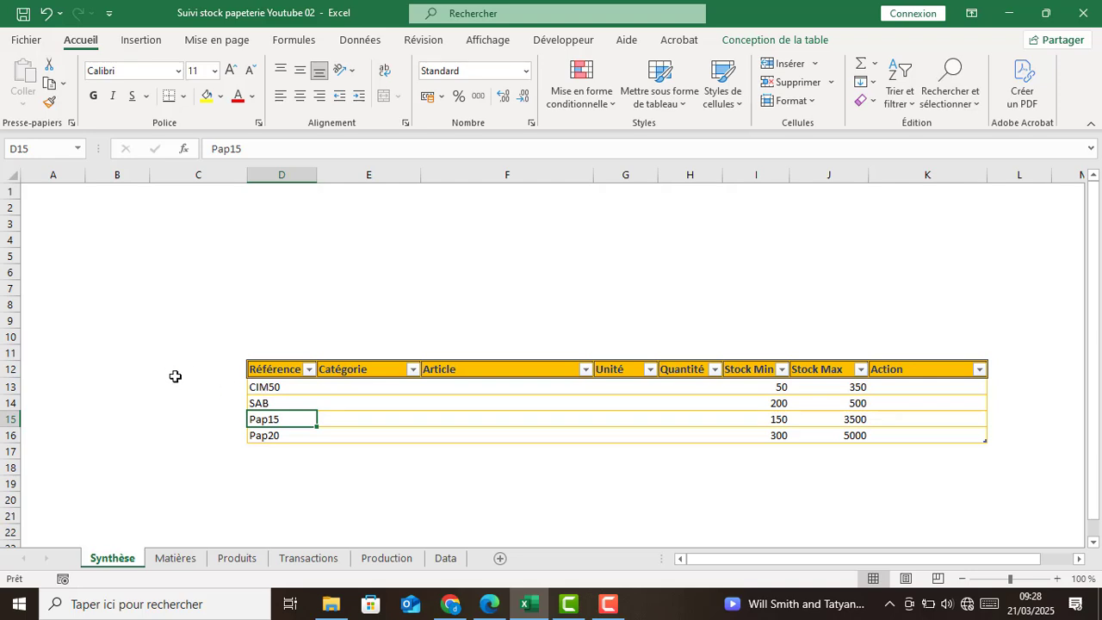
left_click(125, 468)
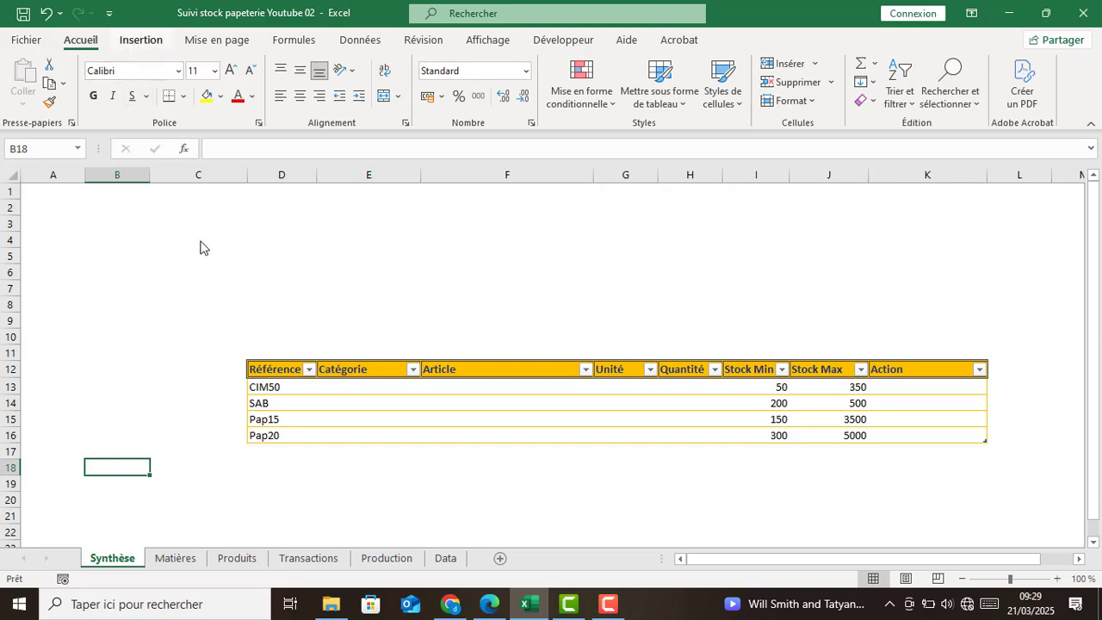
left_click(141, 40)
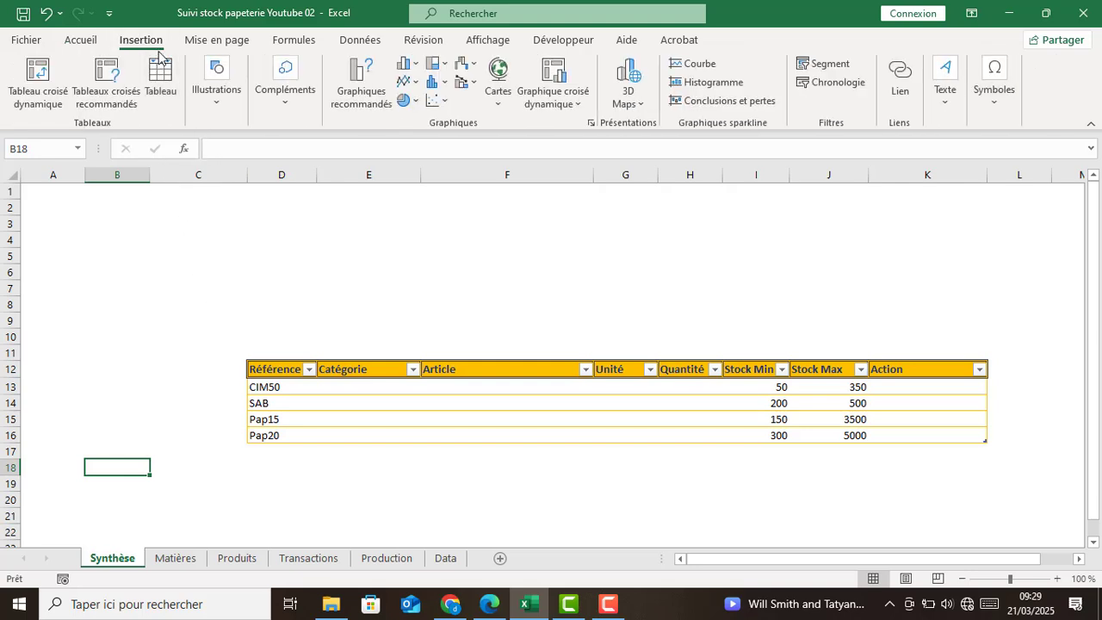
left_click(216, 101)
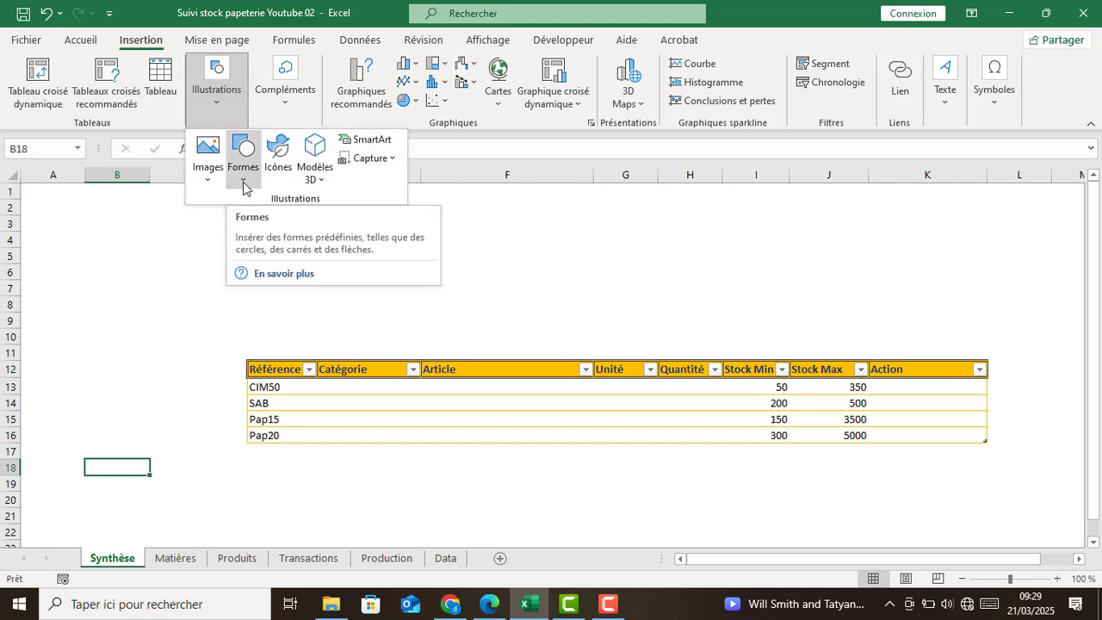
left_click(243, 185)
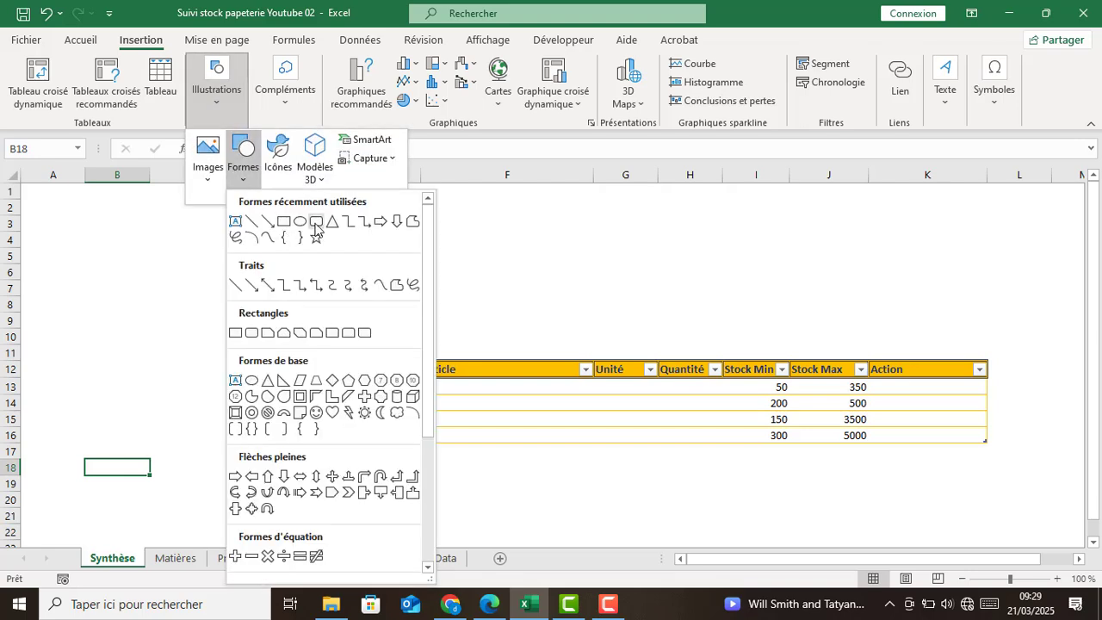
left_click(315, 223)
left_click_drag(48, 190, 174, 364)
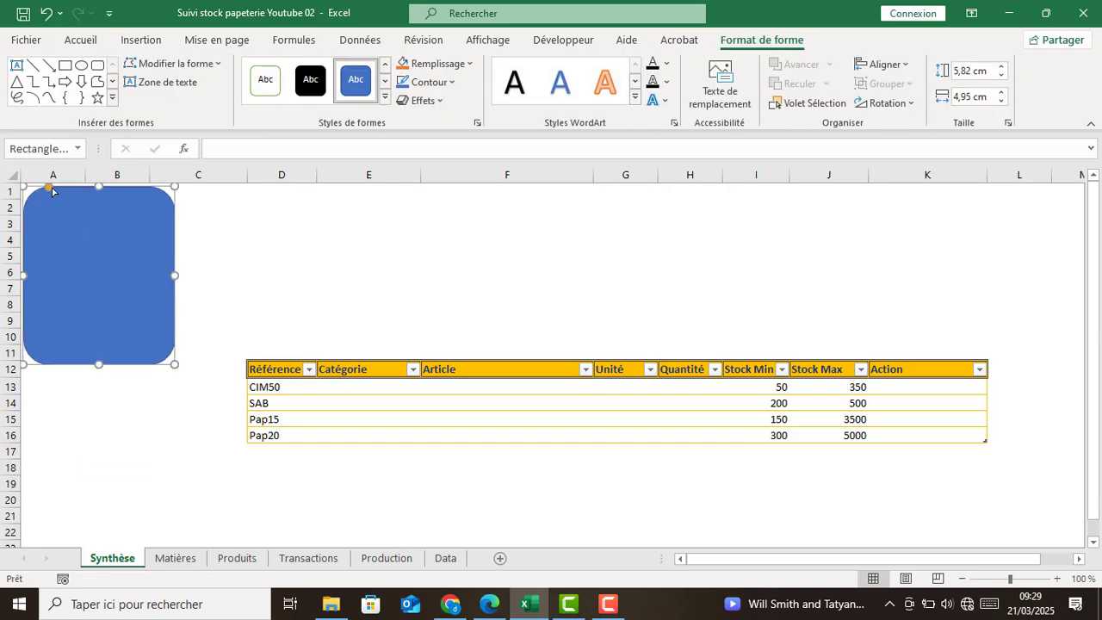
left_click_drag(50, 188, 5, 179)
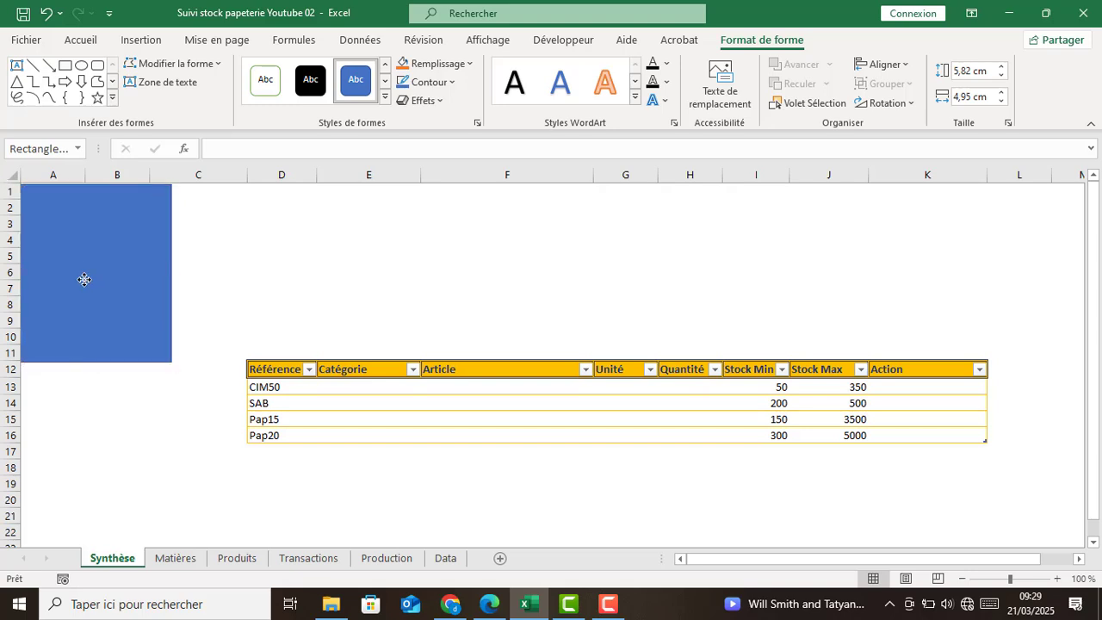
Stretch the rectangle down to row 28, to a height of about 14.84 cm, forming a sidebar.
left_click_drag(94, 360, 91, 570)
scroll(121, 462, "down", 2)
left_click_drag(95, 473, 94, 524)
scroll(197, 453, "down", 1)
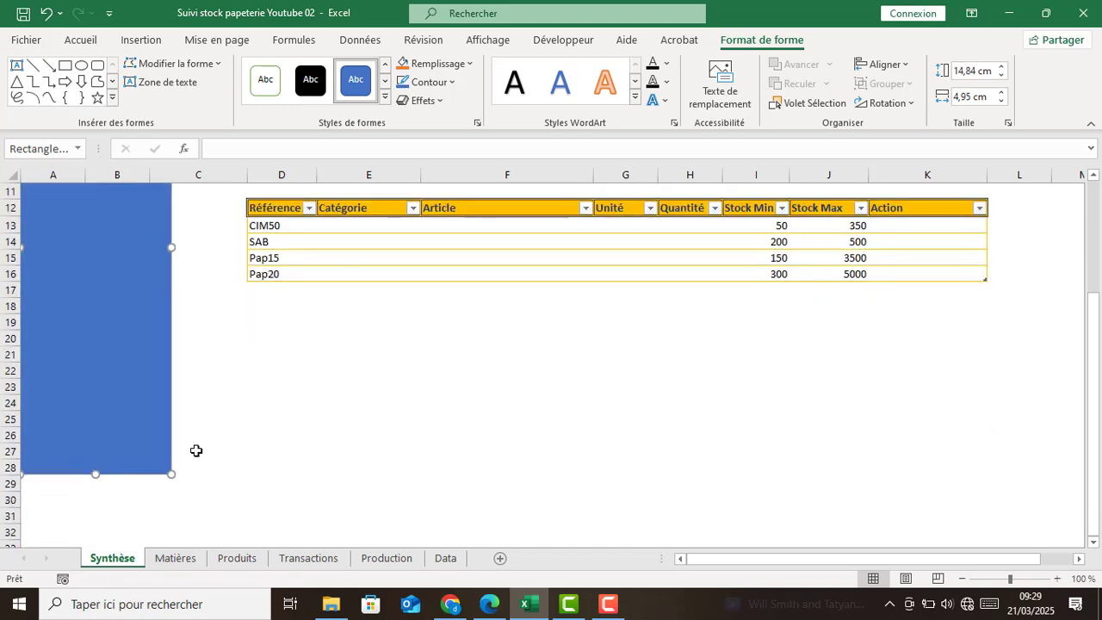
scroll(199, 454, "up", 1)
left_click_drag(1096, 346, 1098, 241)
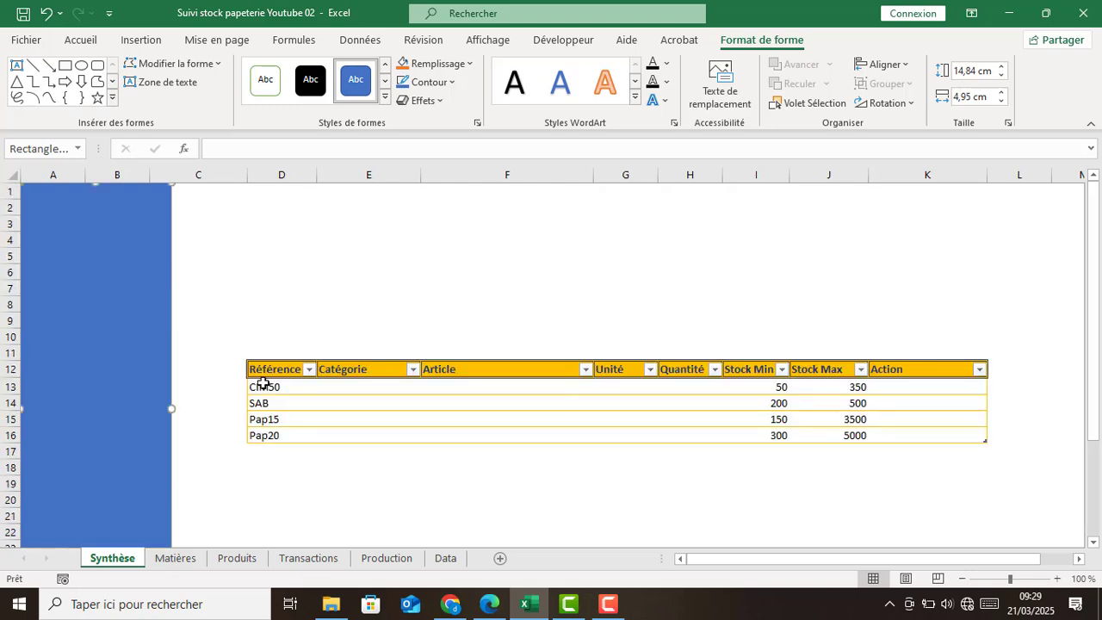
Fill the sidebar rectangle with the darkest shade of the theme blue.
left_click(454, 65)
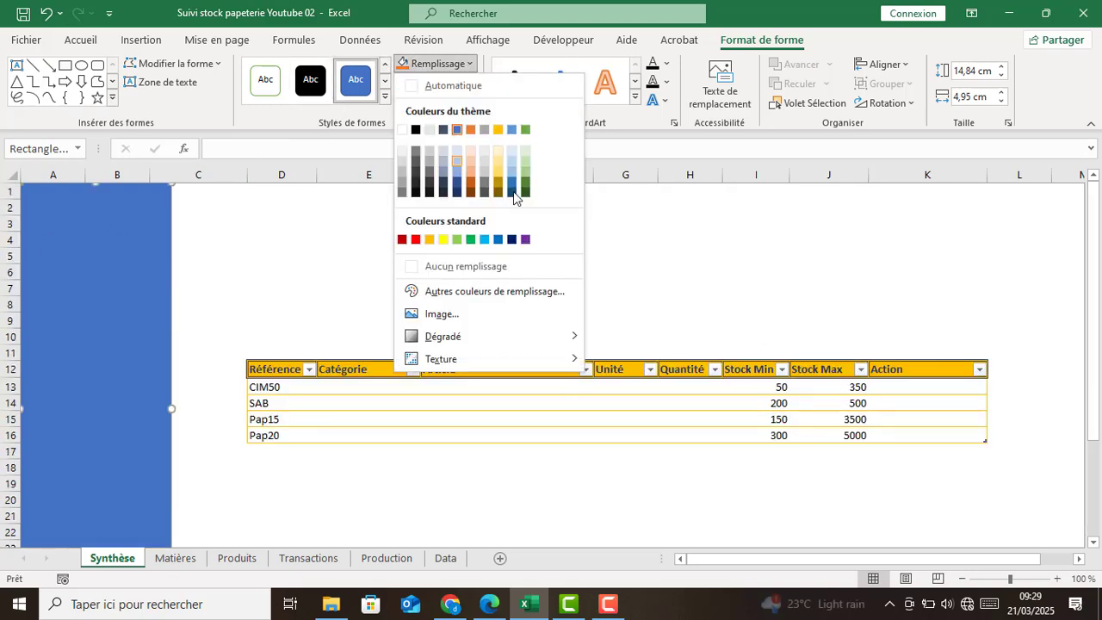
left_click(457, 197)
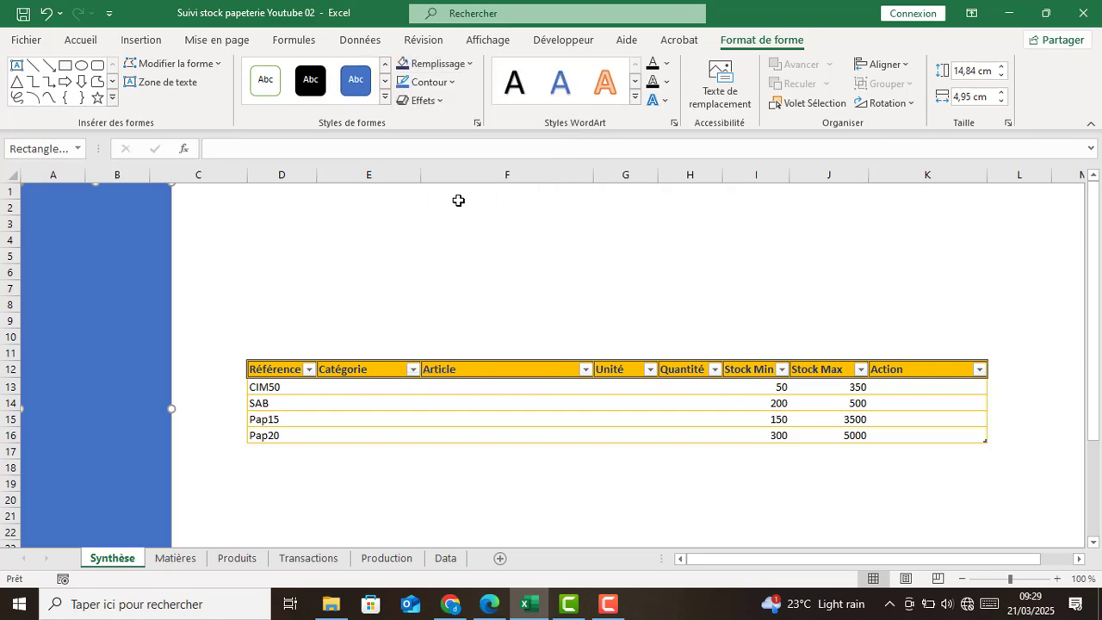
left_click(231, 290)
left_click(121, 394)
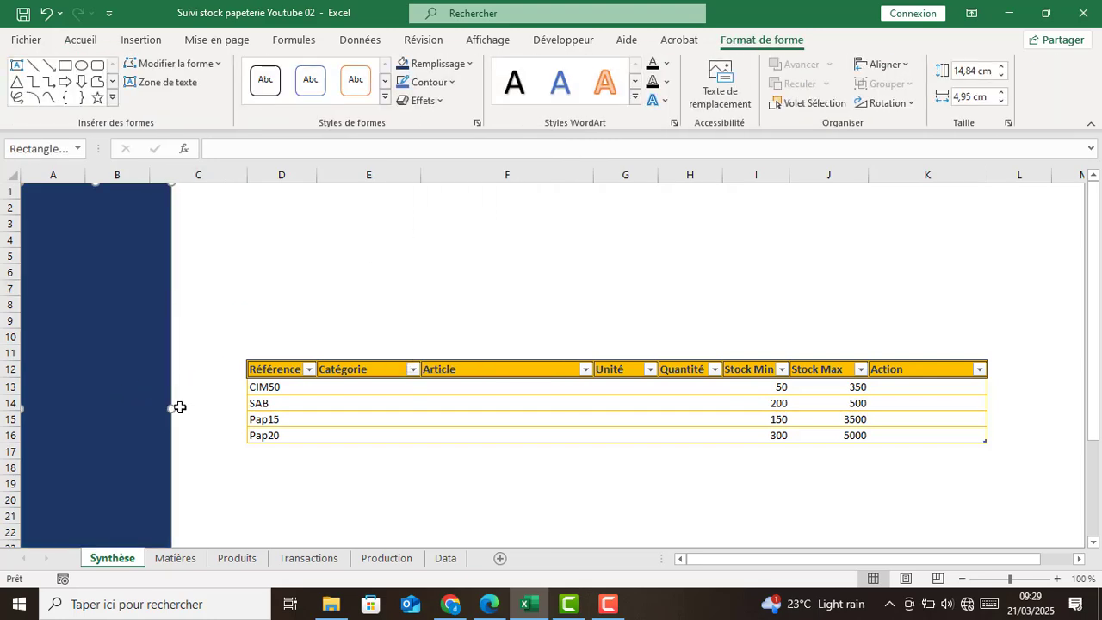
left_click(237, 242)
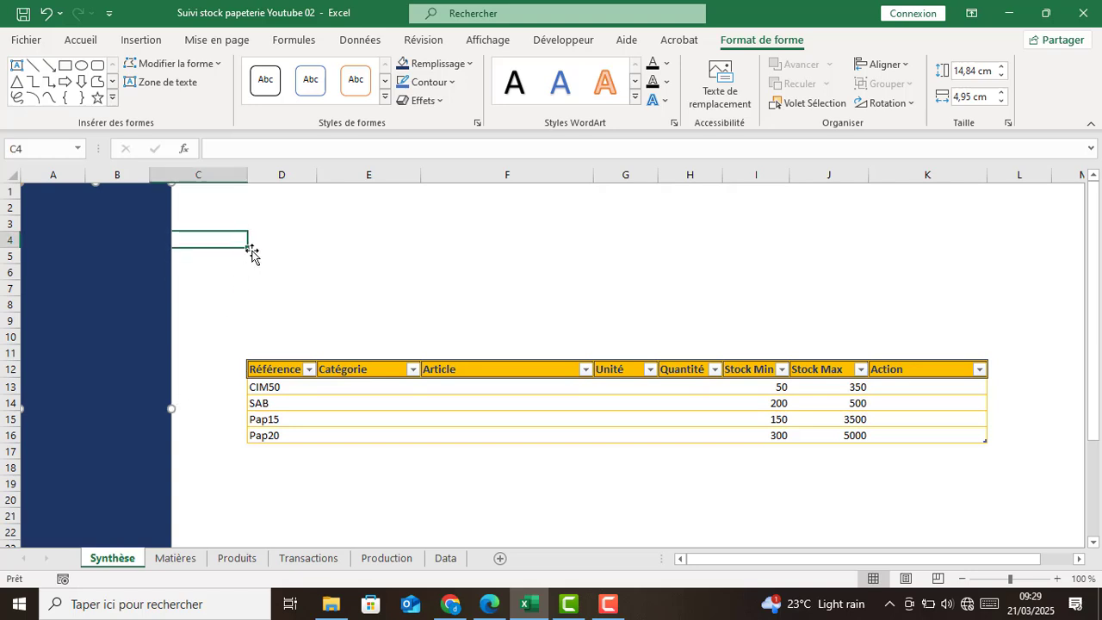
Draw a sun shape about 1.59 cm high and 1.56 cm wide over column A at the top of the sidebar.
left_click(142, 41)
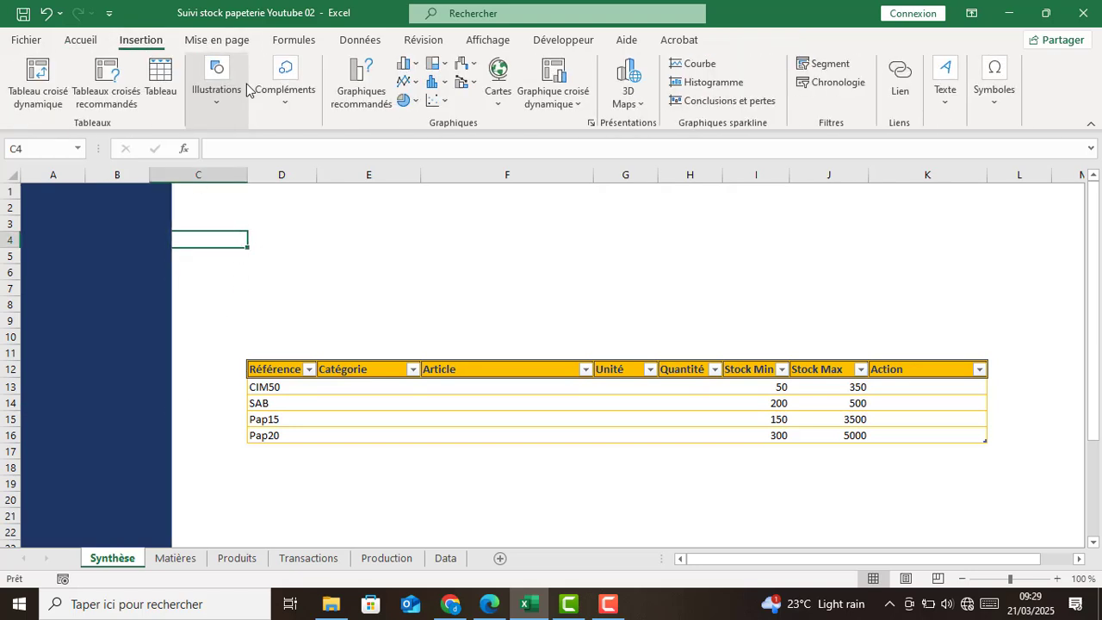
left_click(217, 107)
left_click(243, 168)
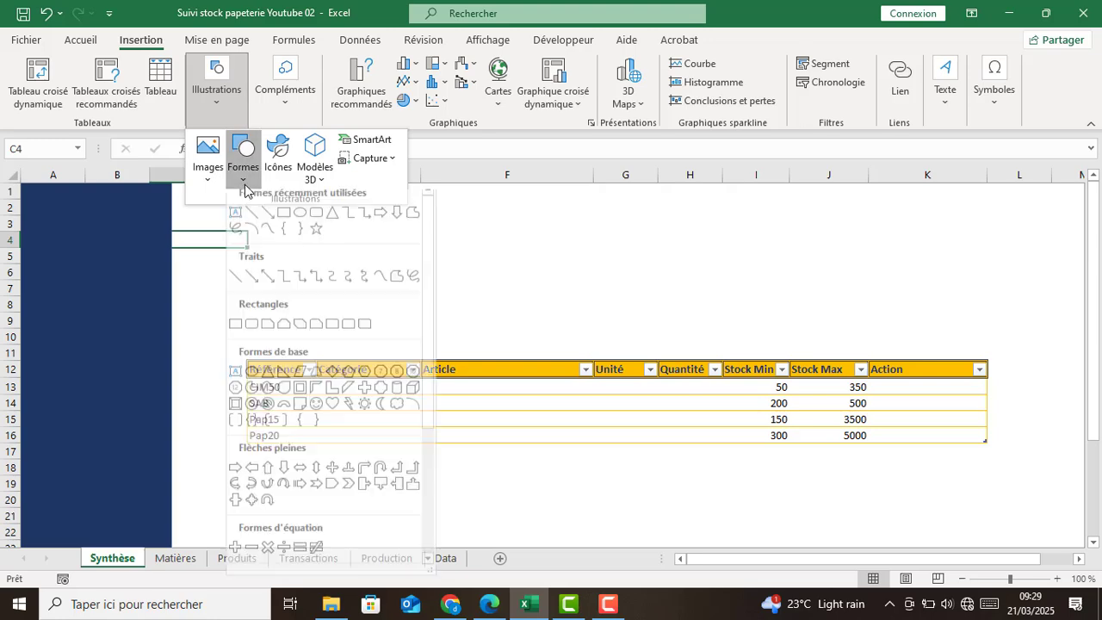
left_click(365, 415)
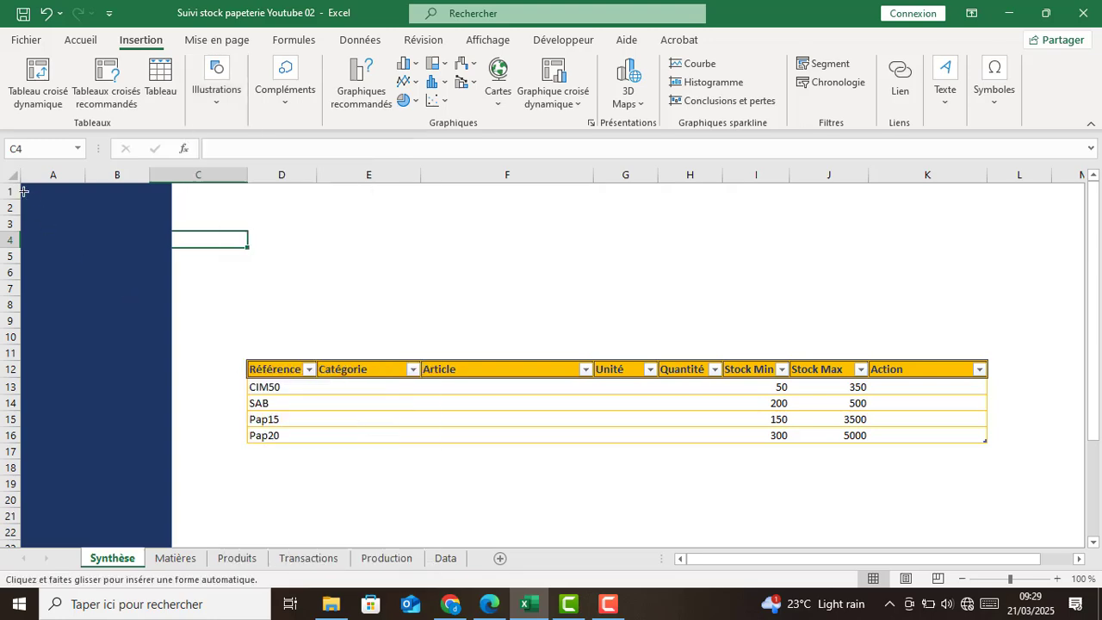
left_click_drag(34, 194, 80, 238)
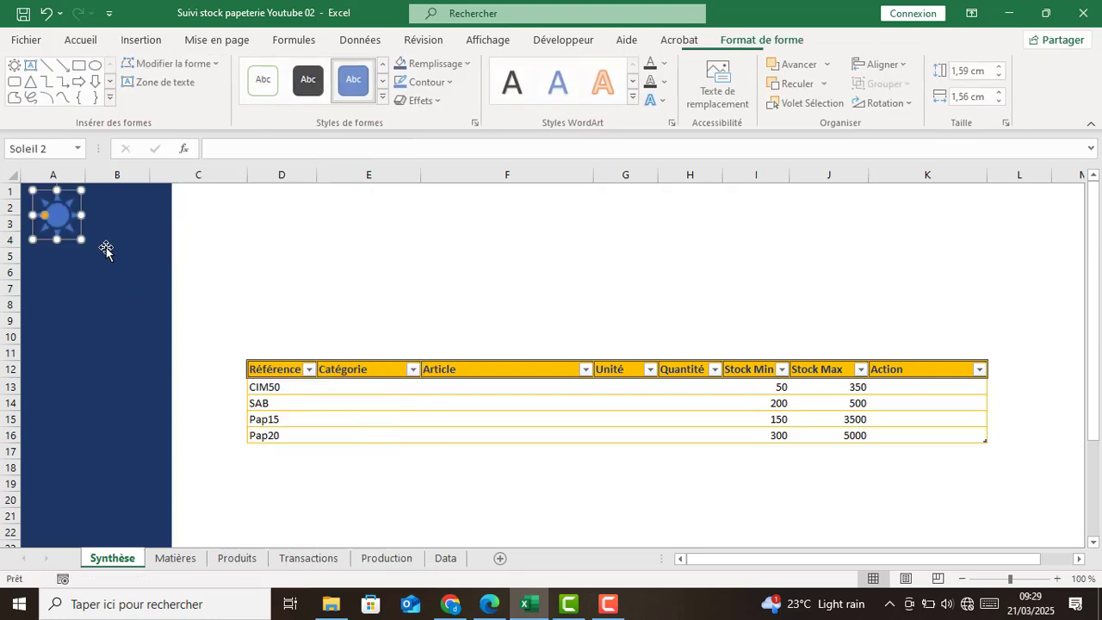
Add a rounded rectangle about 1.56 cm high and 2.43 cm wide beside the sun, containing the two-line text "ALEX. Builder".
left_click(145, 39)
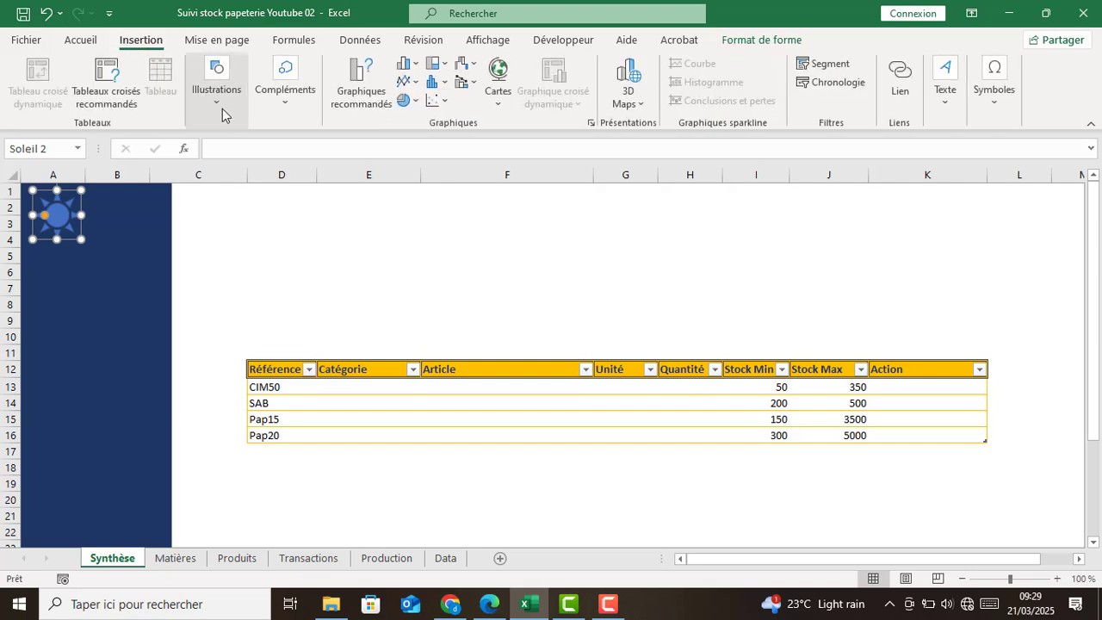
left_click(219, 102)
left_click(244, 151)
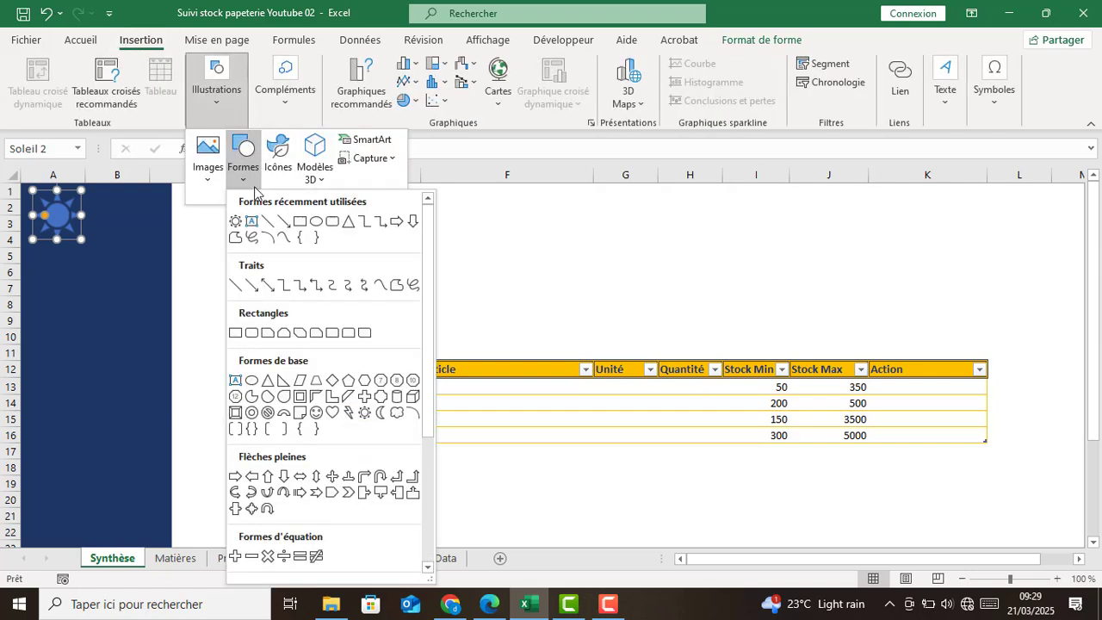
left_click(326, 224)
left_click_drag(100, 197, 159, 246)
mouse_move(101, 221)
left_mouse_down()
mouse_move(84, 222)
mouse_move(110, 223)
left_mouse_up()
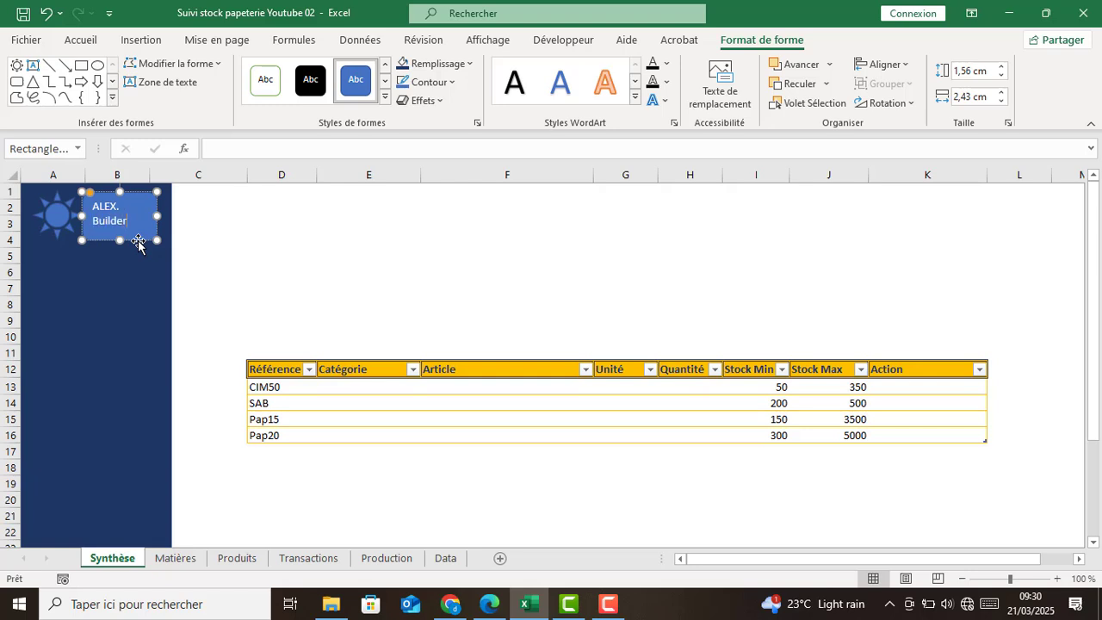
left_click(266, 304)
Format the "ALEX. Builder" text in Britannic Bold at size 16.
left_click(141, 225)
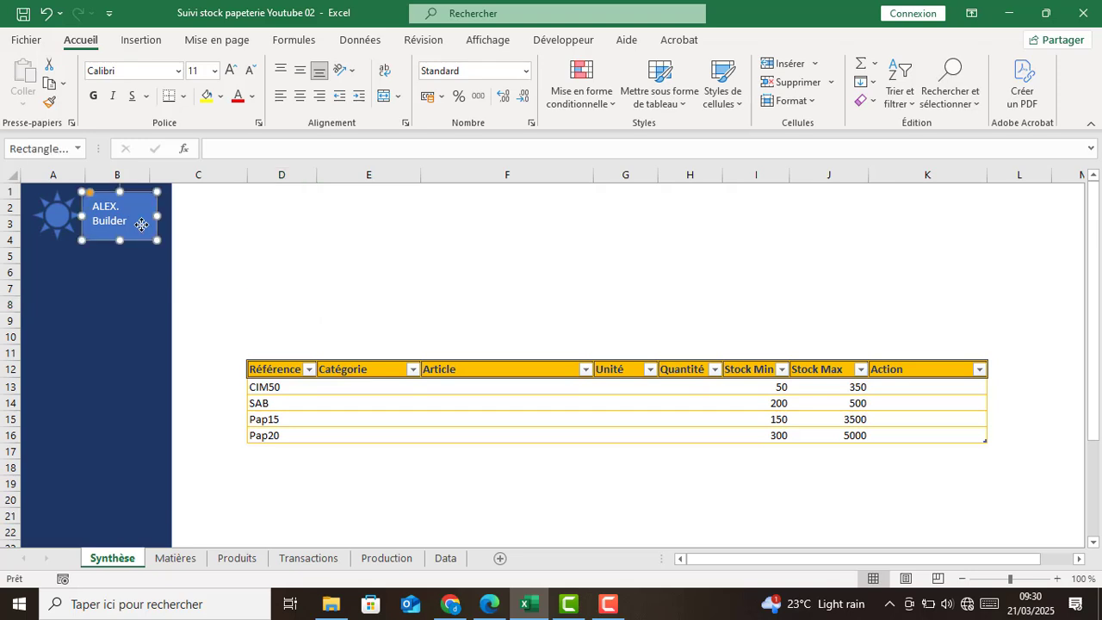
left_click(82, 40)
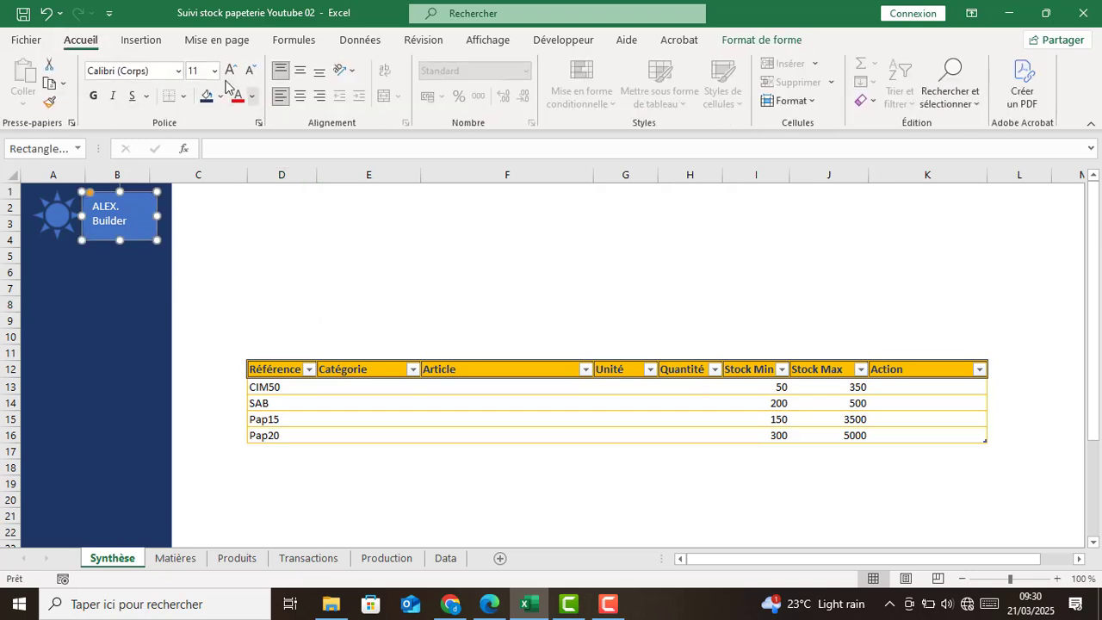
left_click(229, 72)
left_click(229, 72)
left_click(228, 72)
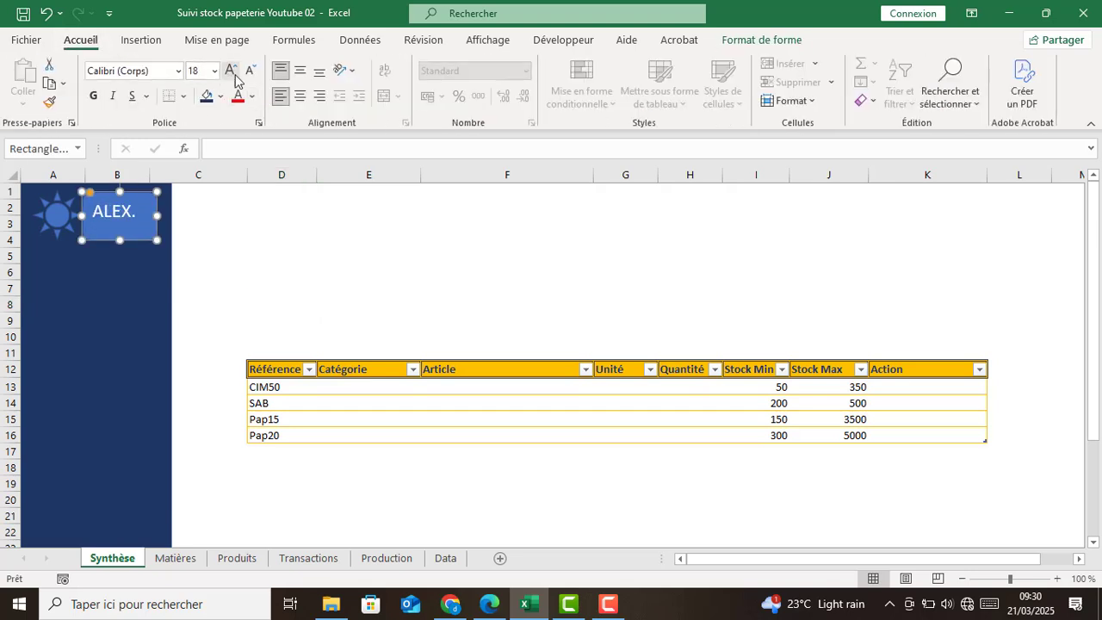
left_click(249, 73)
left_click(249, 73)
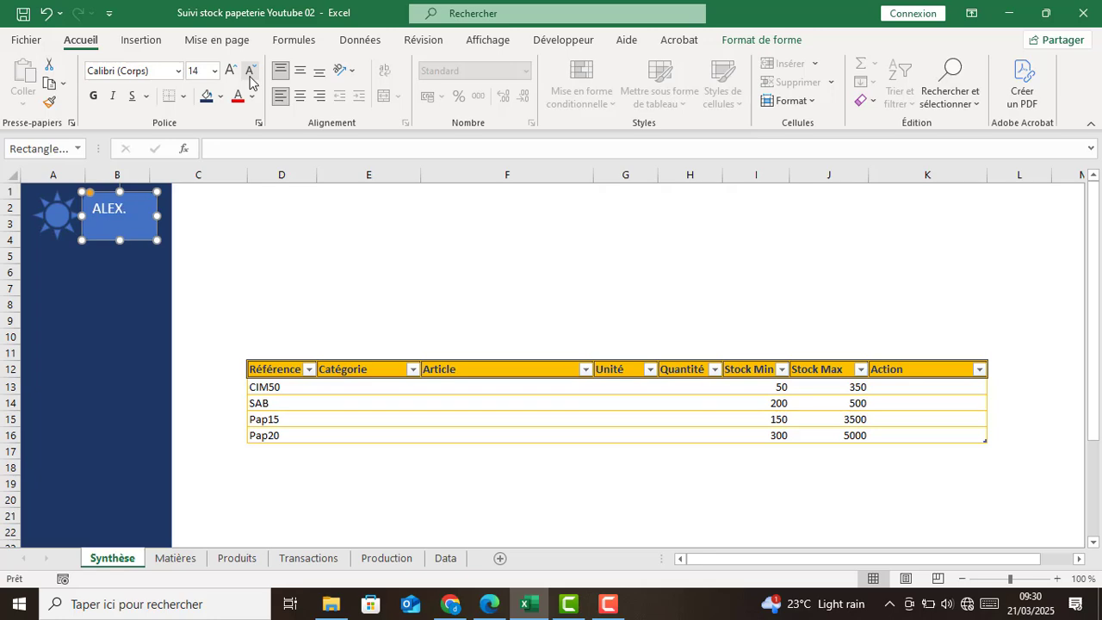
left_click(180, 71)
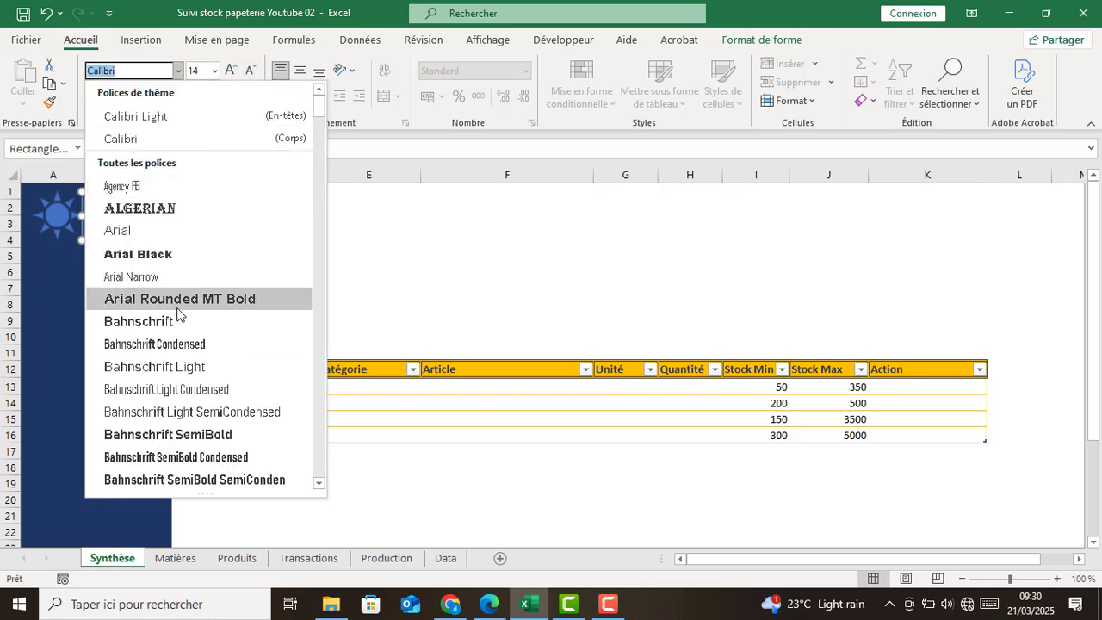
scroll(176, 344, "down", 6)
scroll(179, 430, "down", 5)
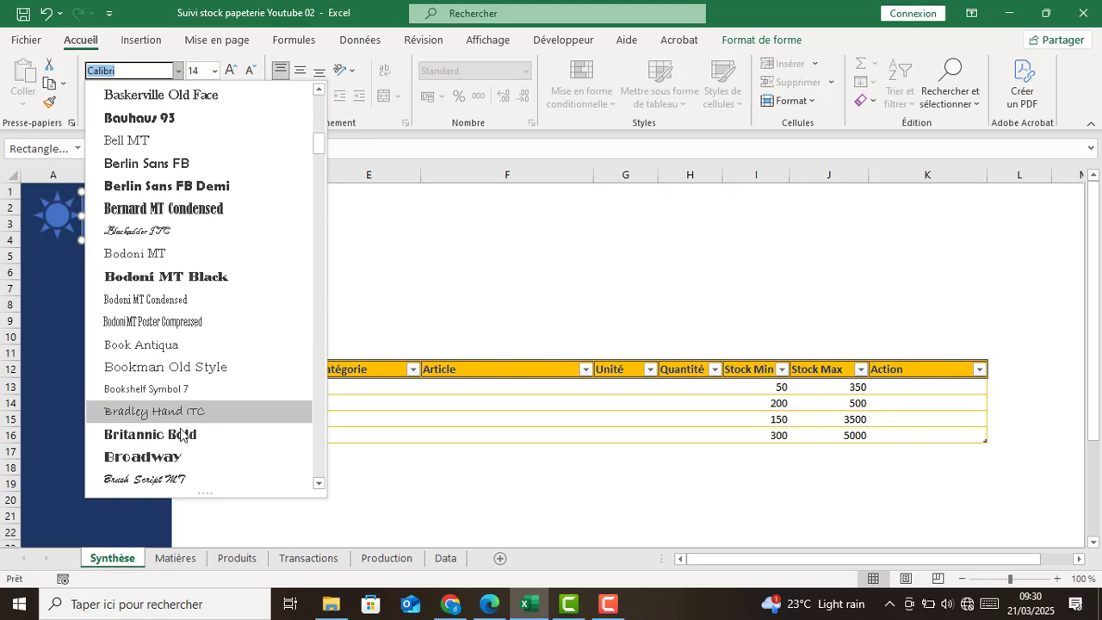
left_click(182, 434)
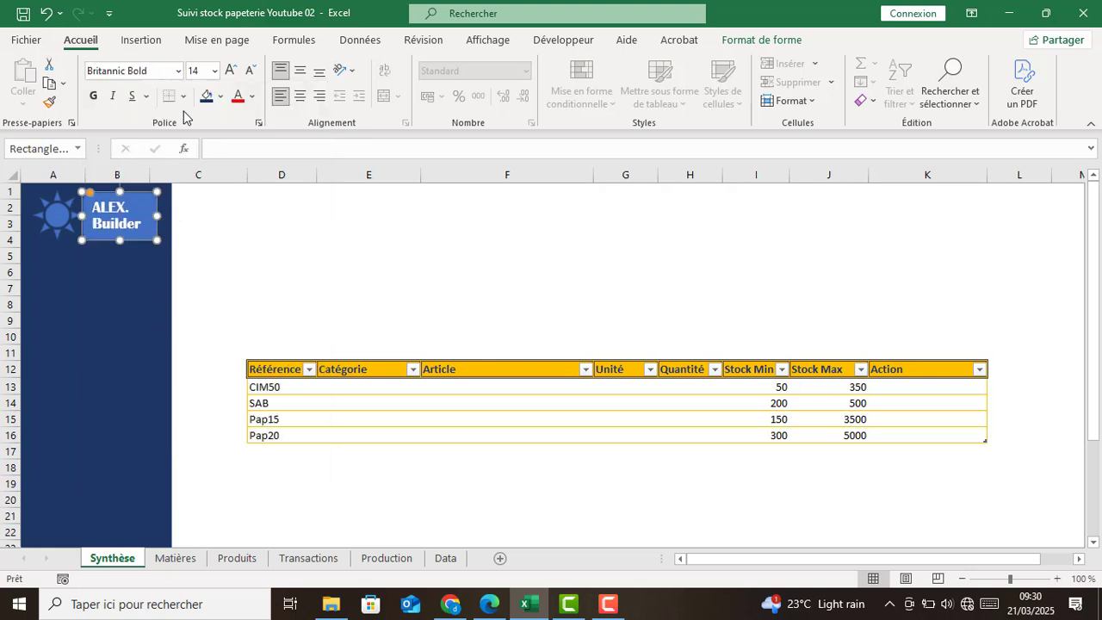
left_click(229, 70)
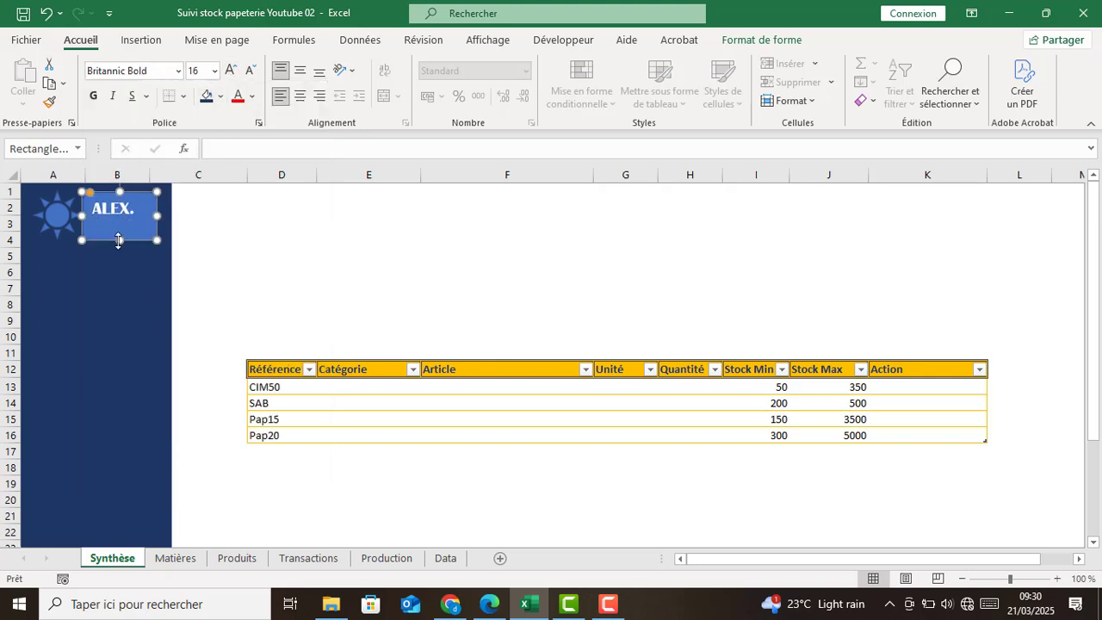
Increase the logo text shape's height to about 1.8 cm and nudge it slightly up and to the right.
left_click_drag(119, 240, 122, 247)
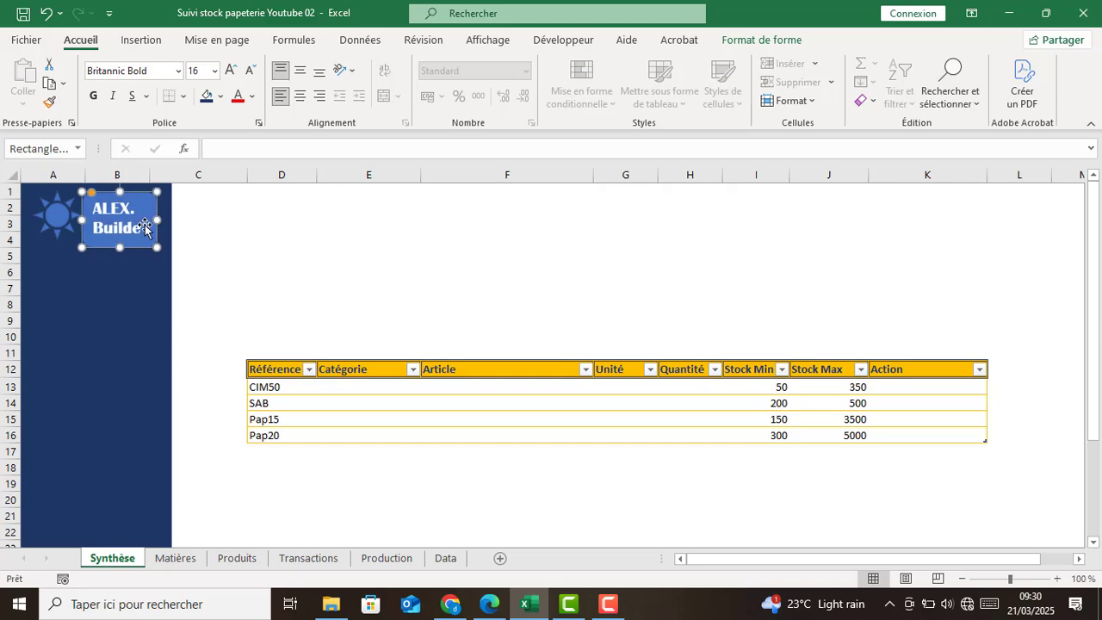
key("Up")
key("Up")
key("Right")
key("Right")
key("Right")
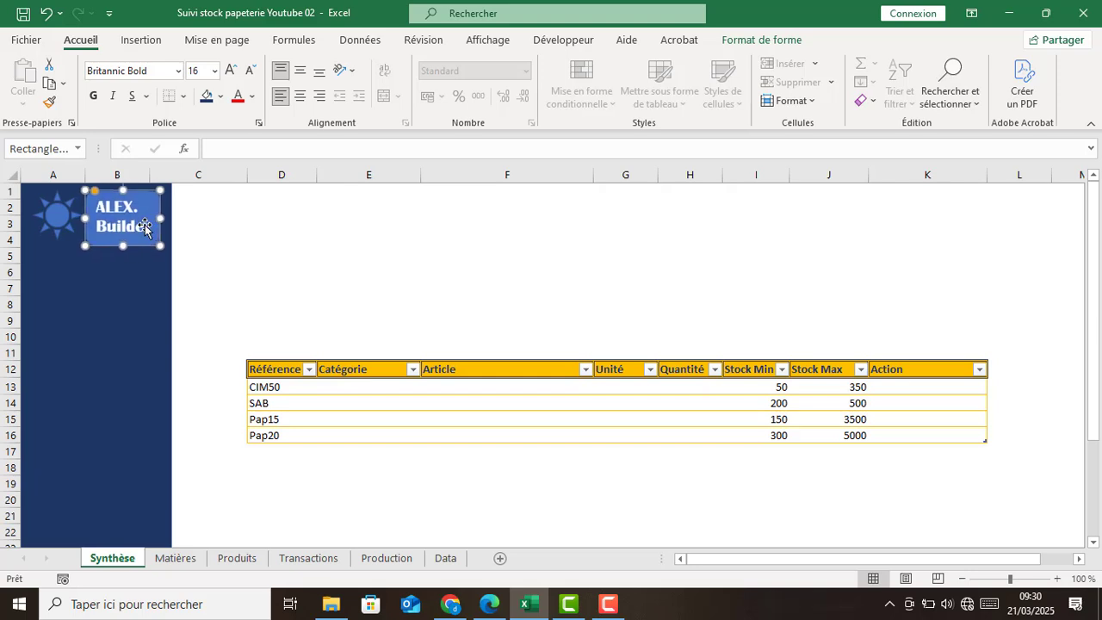
key("Right")
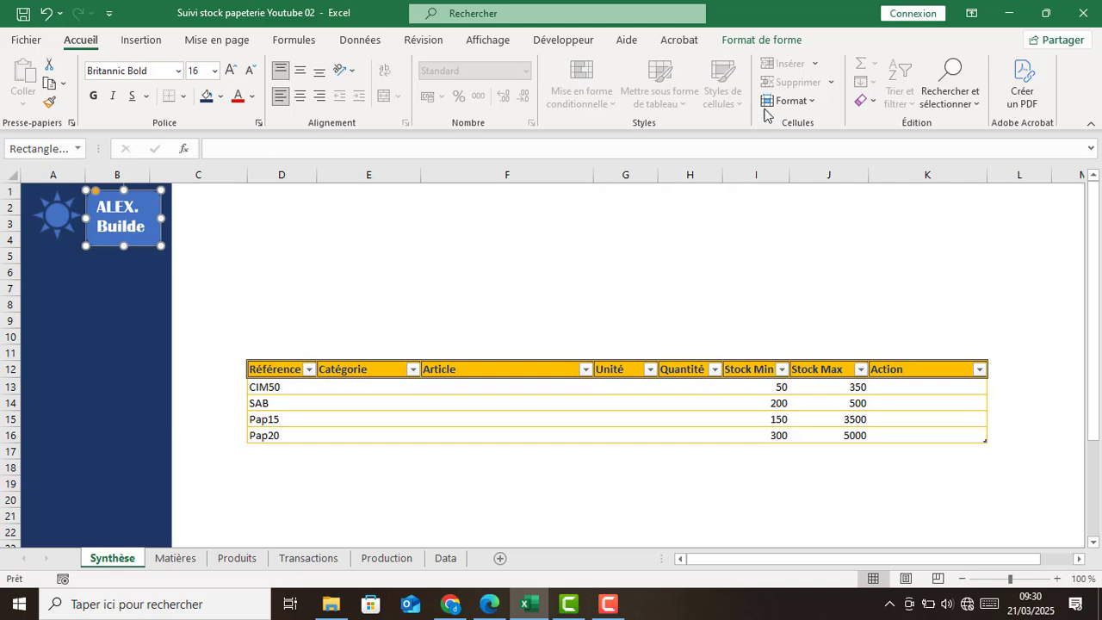
Remove the fill and the outline from the logo text shape.
left_click(762, 40)
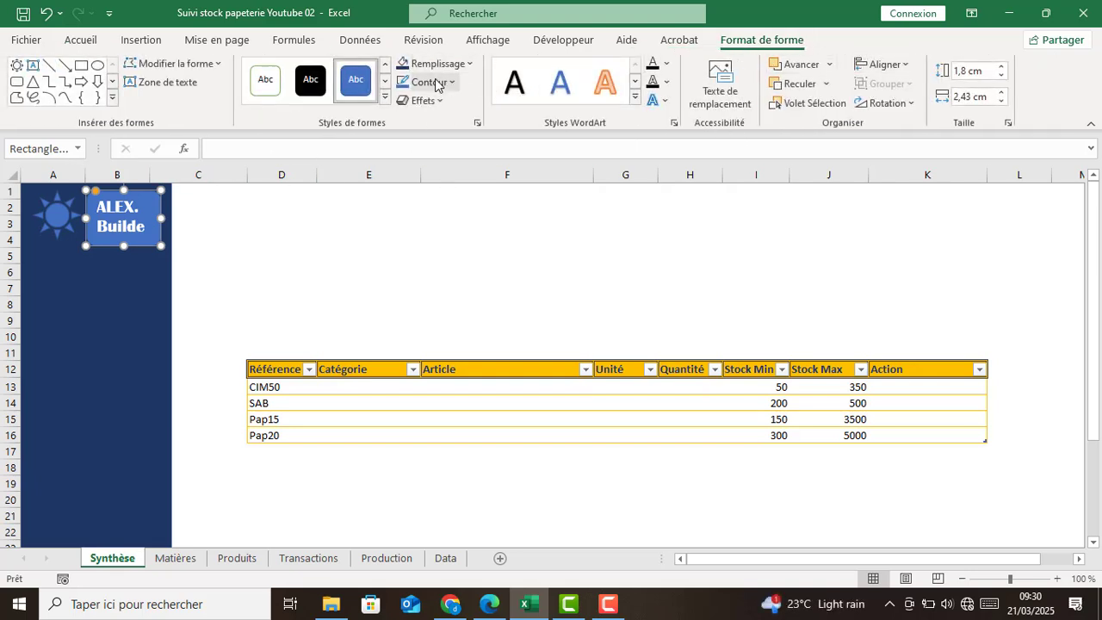
left_click(470, 64)
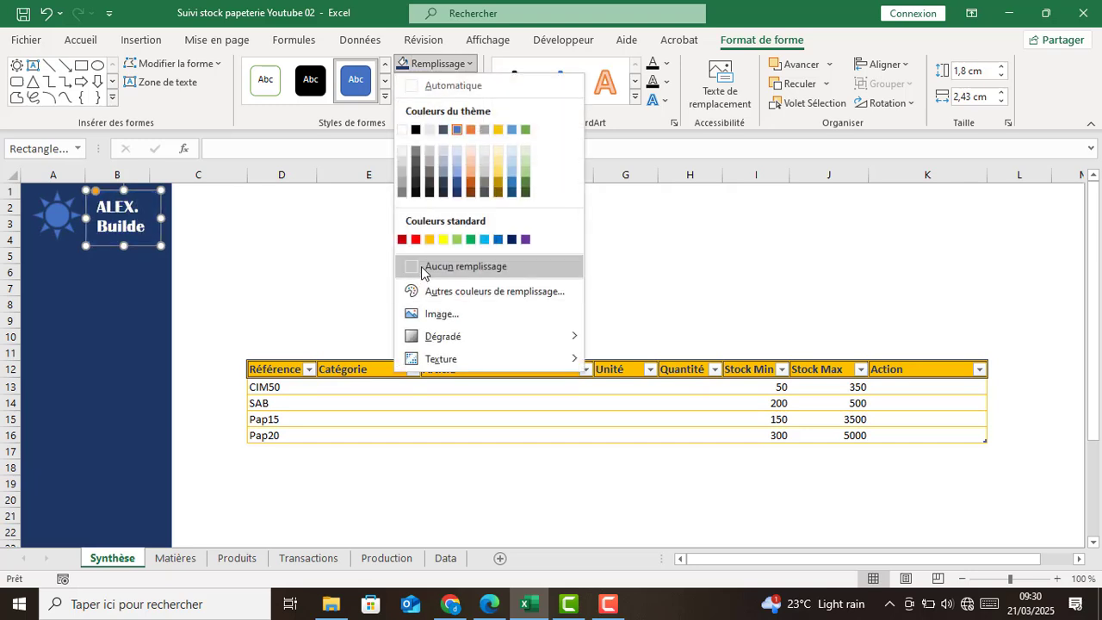
left_click(421, 266)
left_click(434, 82)
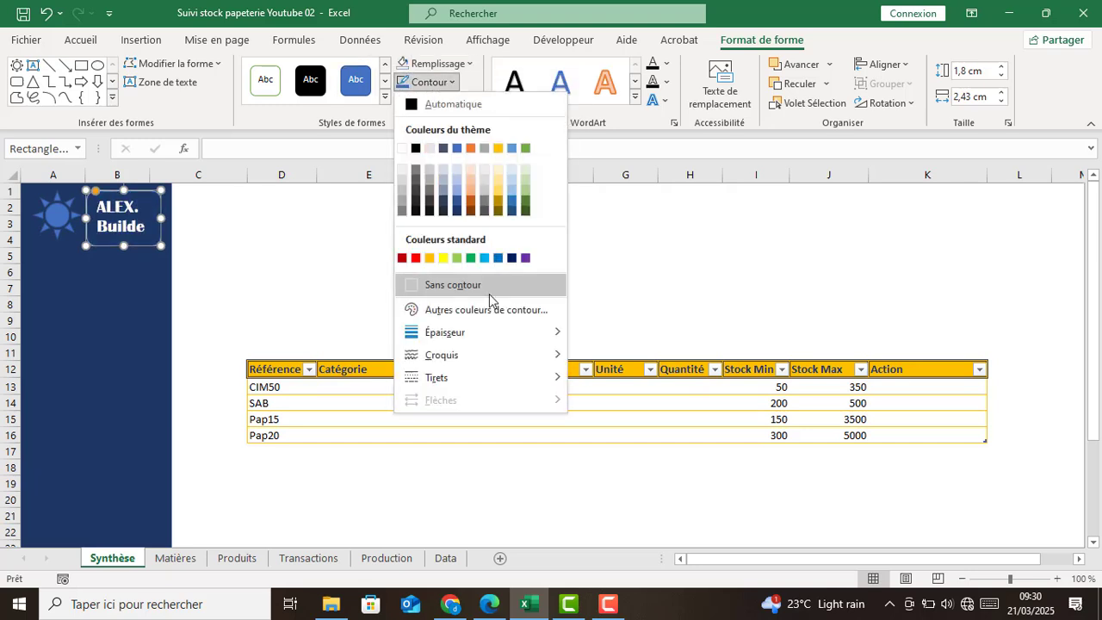
left_click(455, 285)
left_click(210, 233)
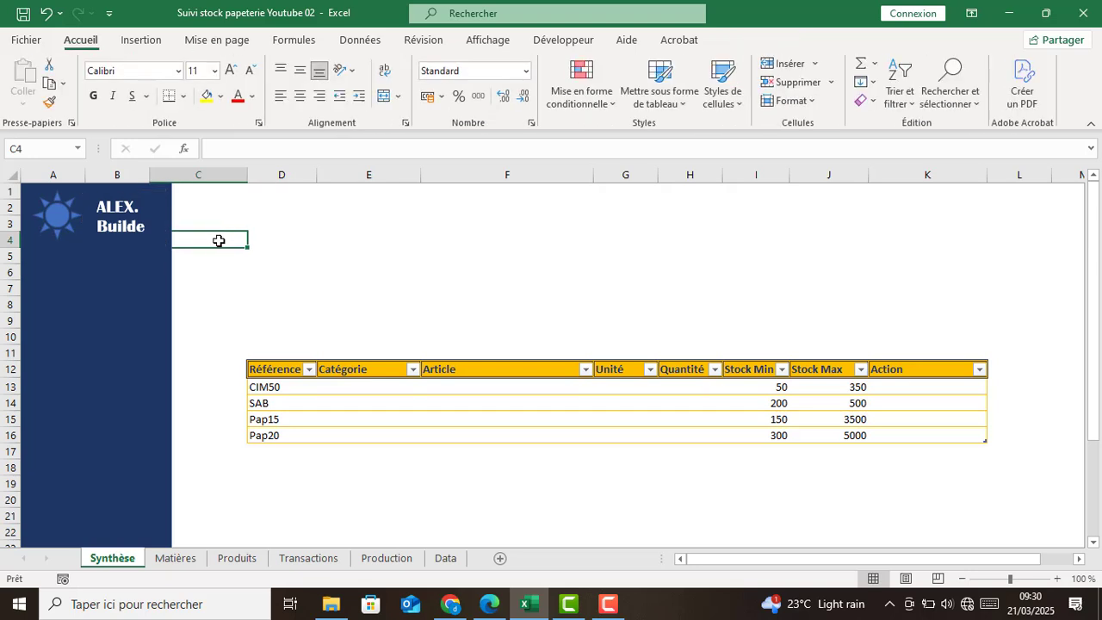
Widen the logo text shape to about 2.86 cm so the word "Builder" fits.
left_click(136, 226)
left_click(148, 225)
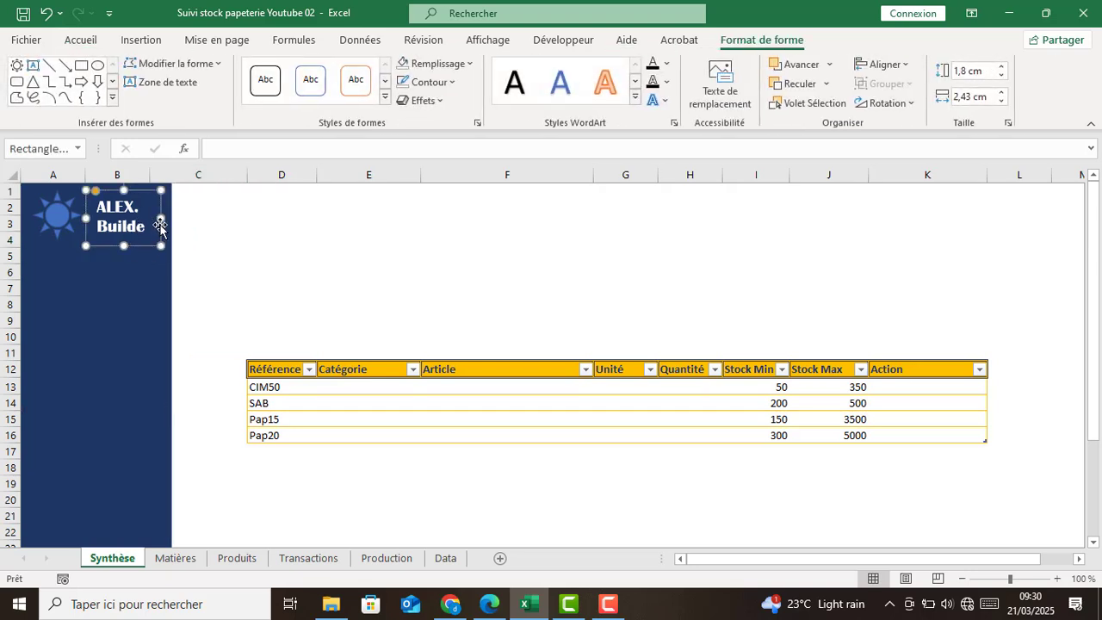
left_click_drag(163, 218, 173, 219)
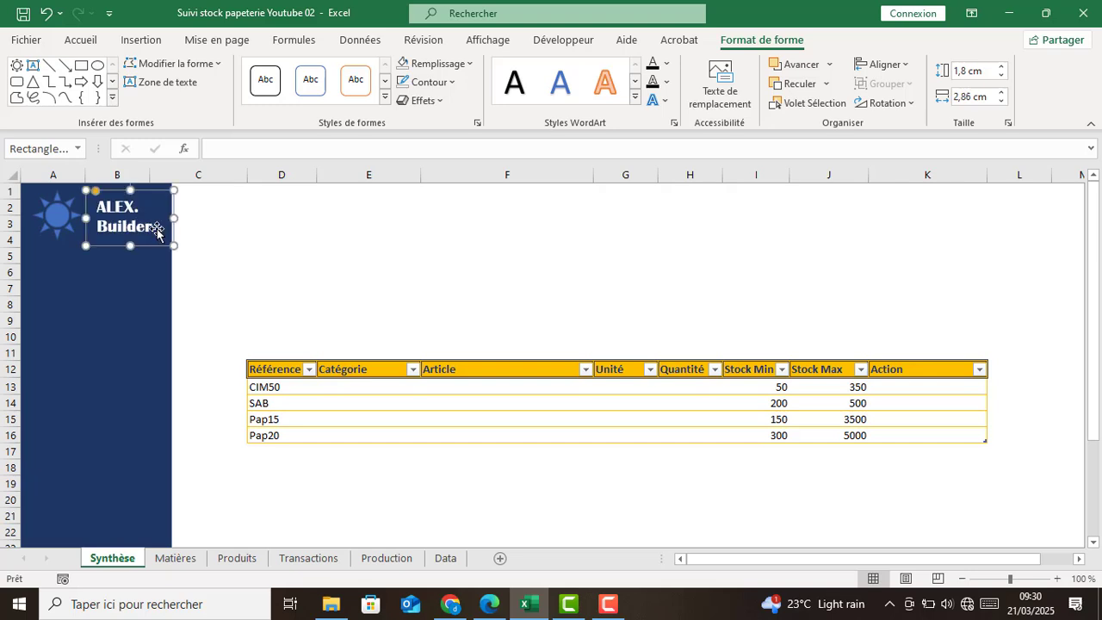
Color the "ALEX. Builder" text with a light grey shade of the theme white.
left_click(109, 40)
left_click(251, 96)
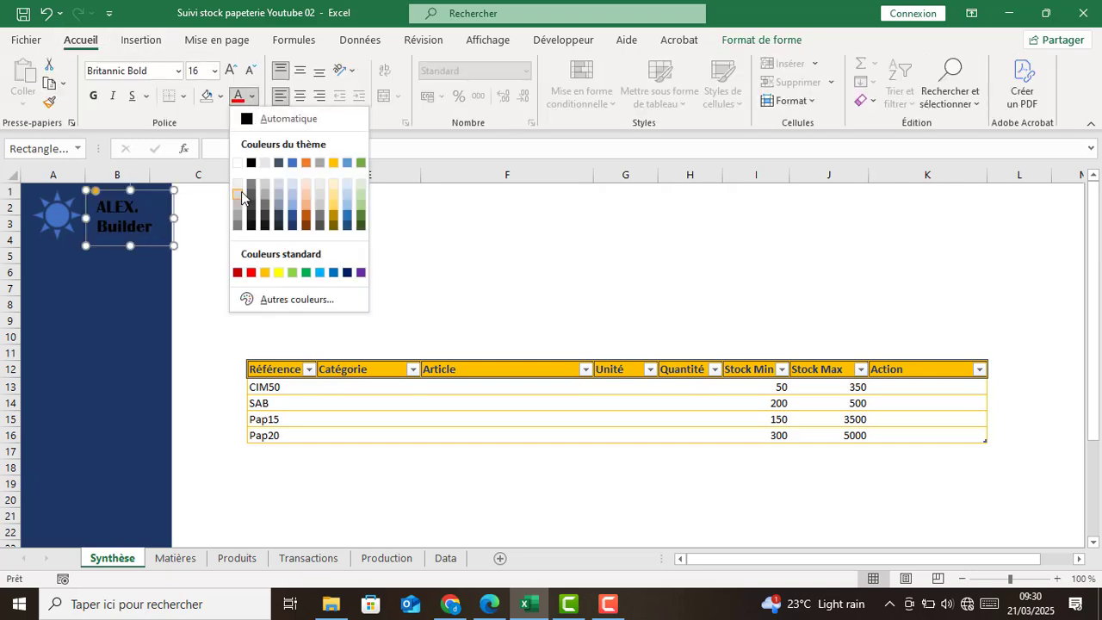
key("Escape")
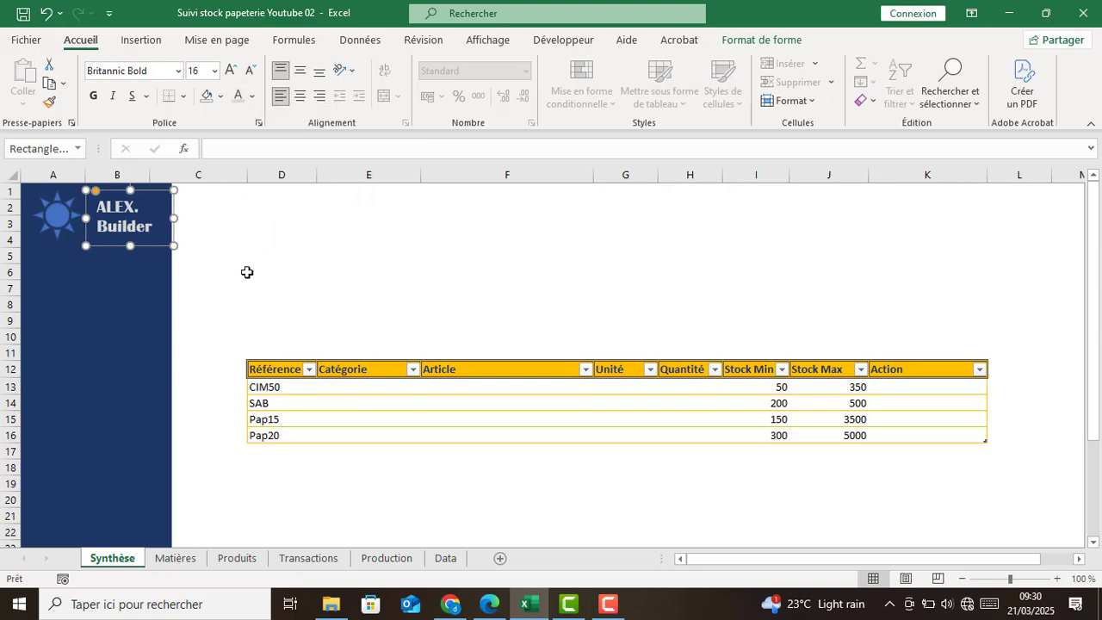
left_click(249, 258)
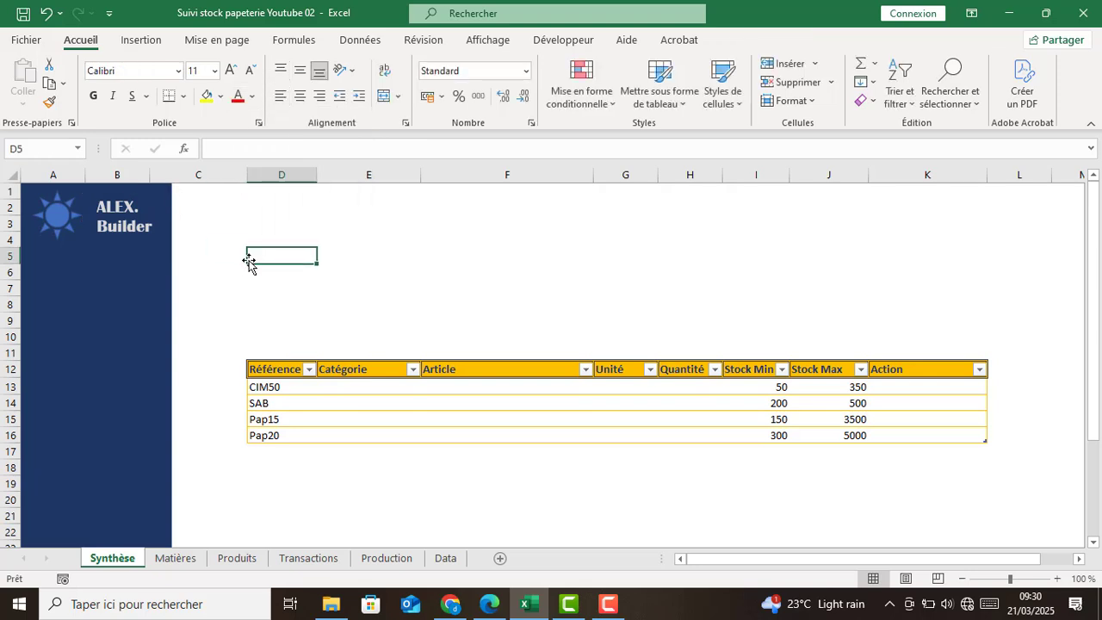
Draw a rounded rectangle about 3.2 cm high and 4.66 cm wide above the table, starting at column D's left edge.
left_click(140, 40)
left_click(216, 86)
left_click(241, 167)
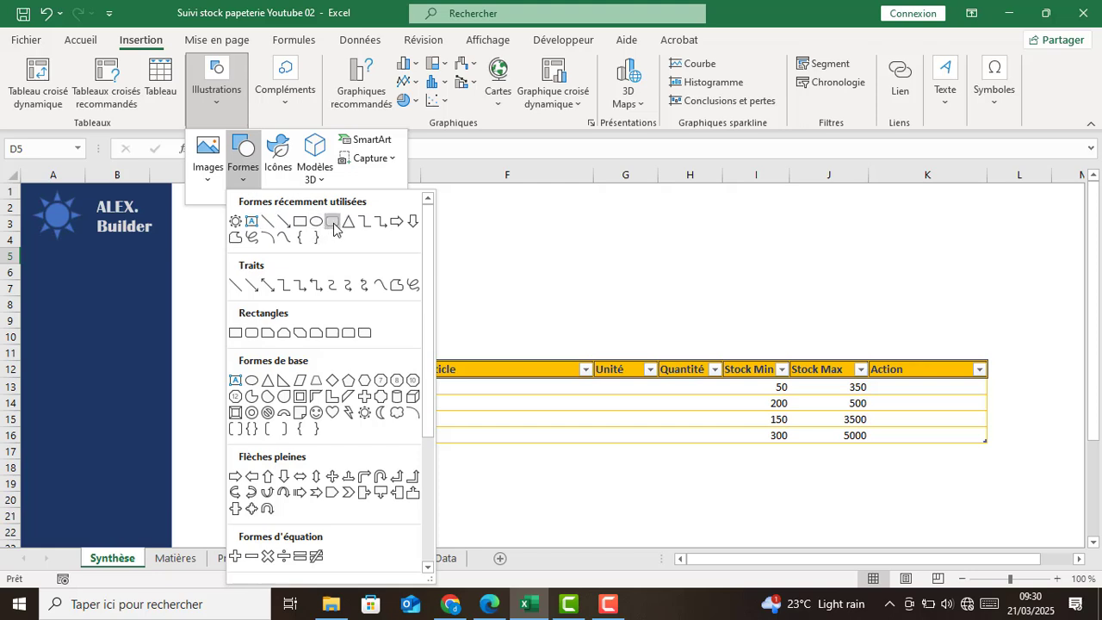
left_click(333, 223)
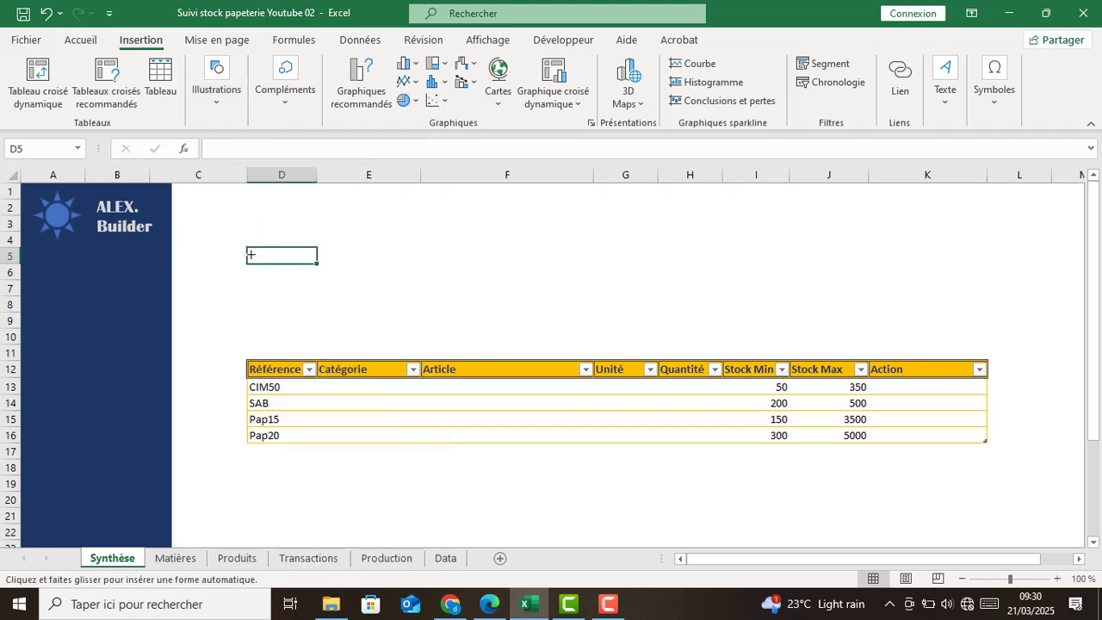
mouse_move(250, 255)
left_mouse_down()
mouse_move(359, 304)
mouse_move(377, 344)
left_mouse_up()
left_click_drag(316, 251, 316, 242)
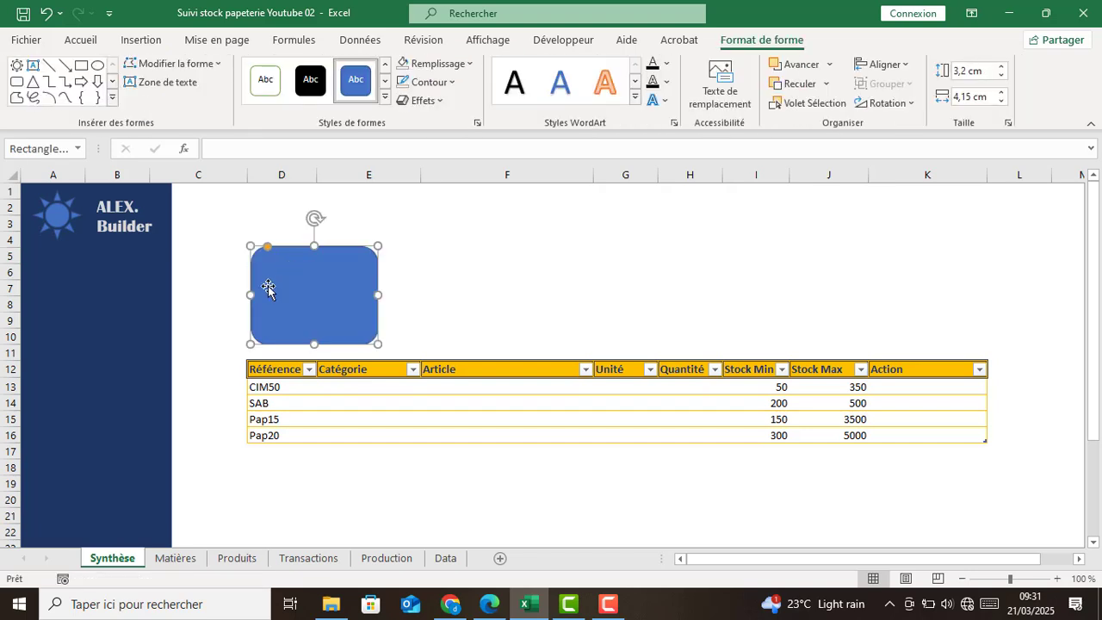
left_click_drag(246, 294, 246, 294)
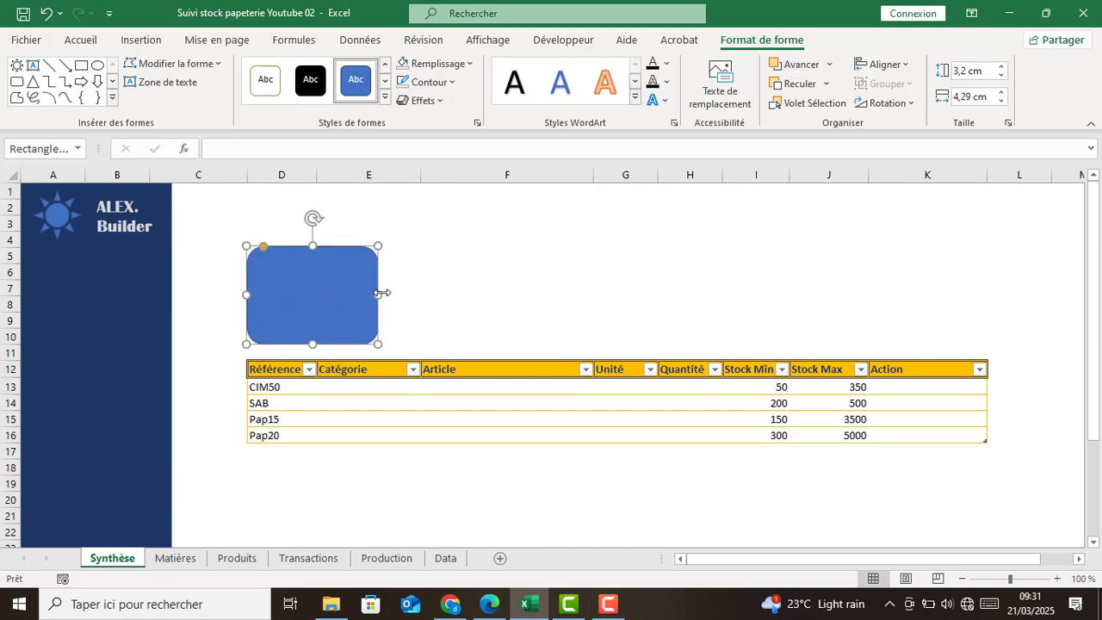
left_click_drag(381, 293, 389, 293)
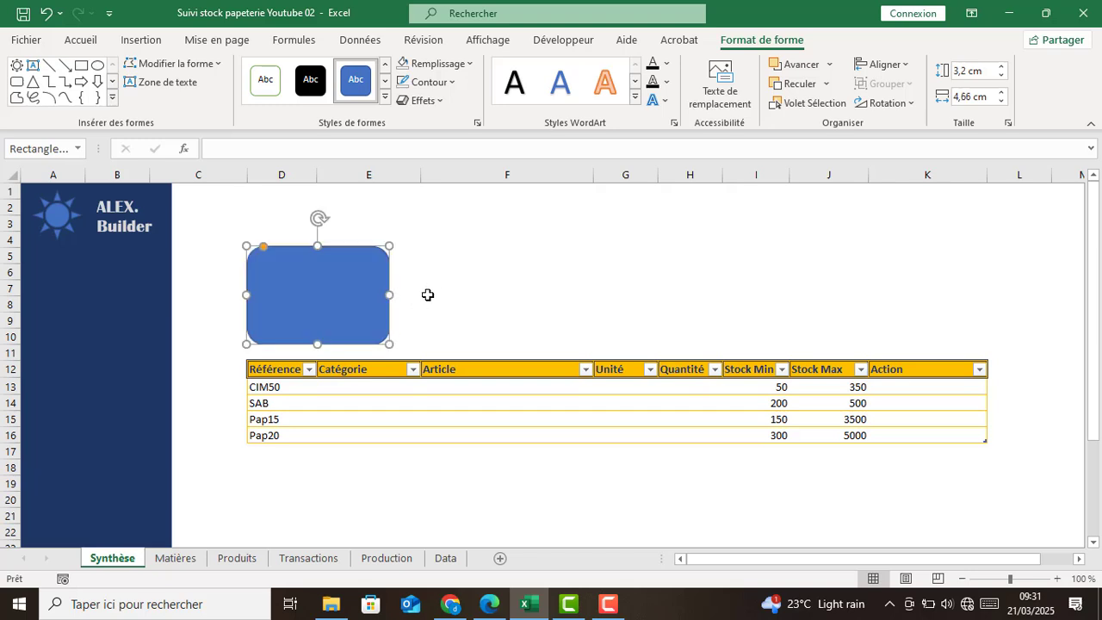
Set the rounded rectangle above the table to 5.6 cm wide and 3.5 cm high.
left_click(1005, 91)
left_click(1004, 91)
left_click(1005, 91)
left_click(1004, 91)
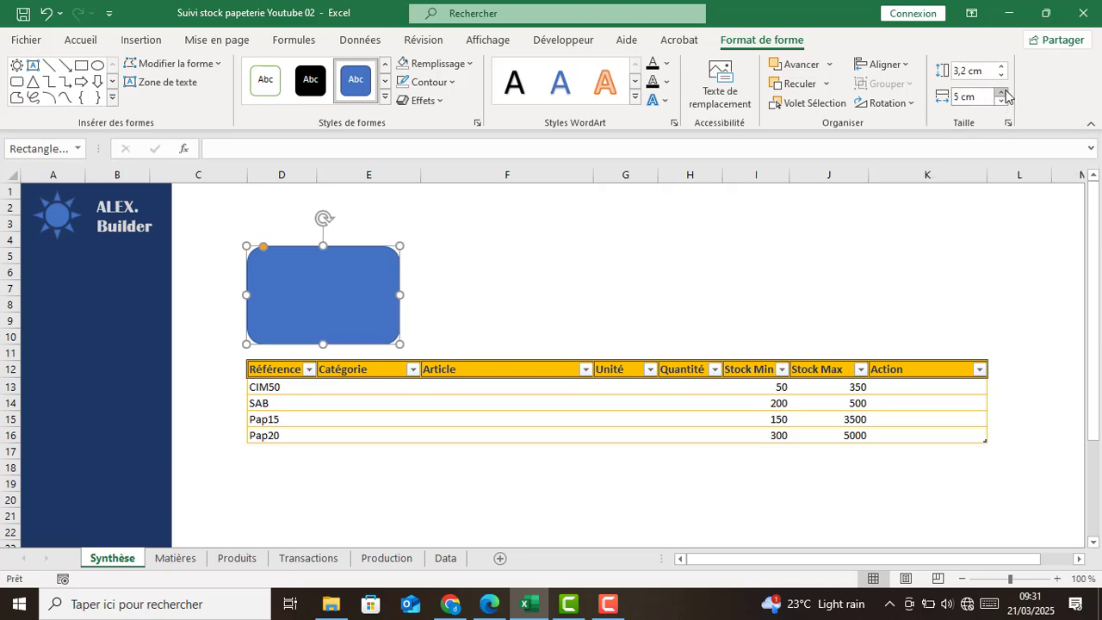
left_click(1005, 91)
left_click(1002, 103)
left_click(1002, 92)
left_click(1002, 93)
left_click(1003, 93)
left_click(1002, 93)
left_click(1003, 93)
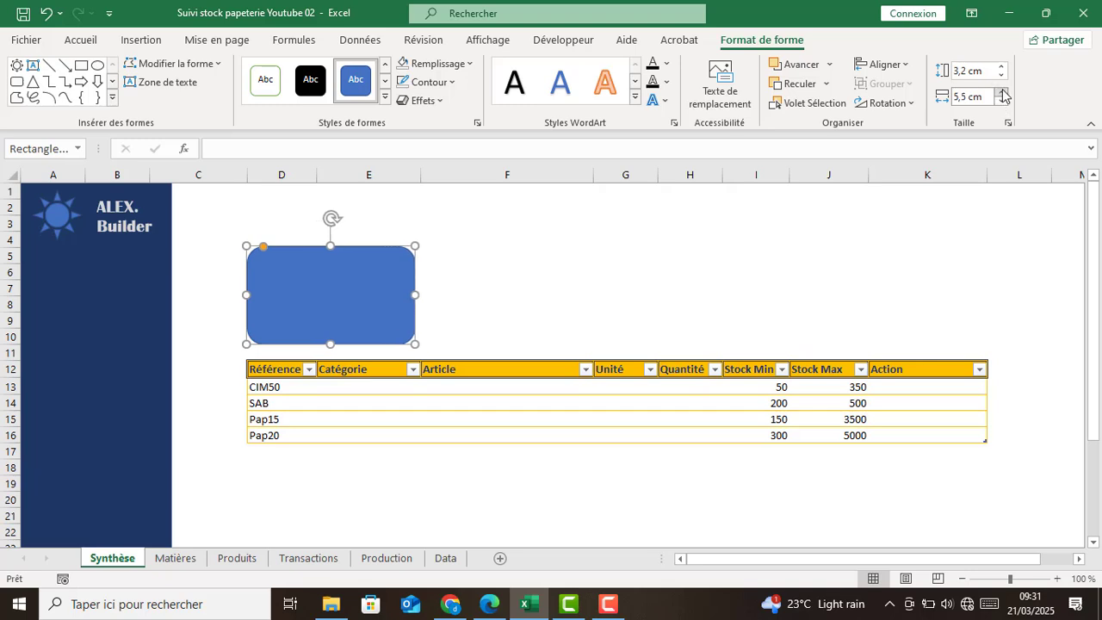
left_click(1003, 93)
left_click(1003, 68)
left_click(1002, 68)
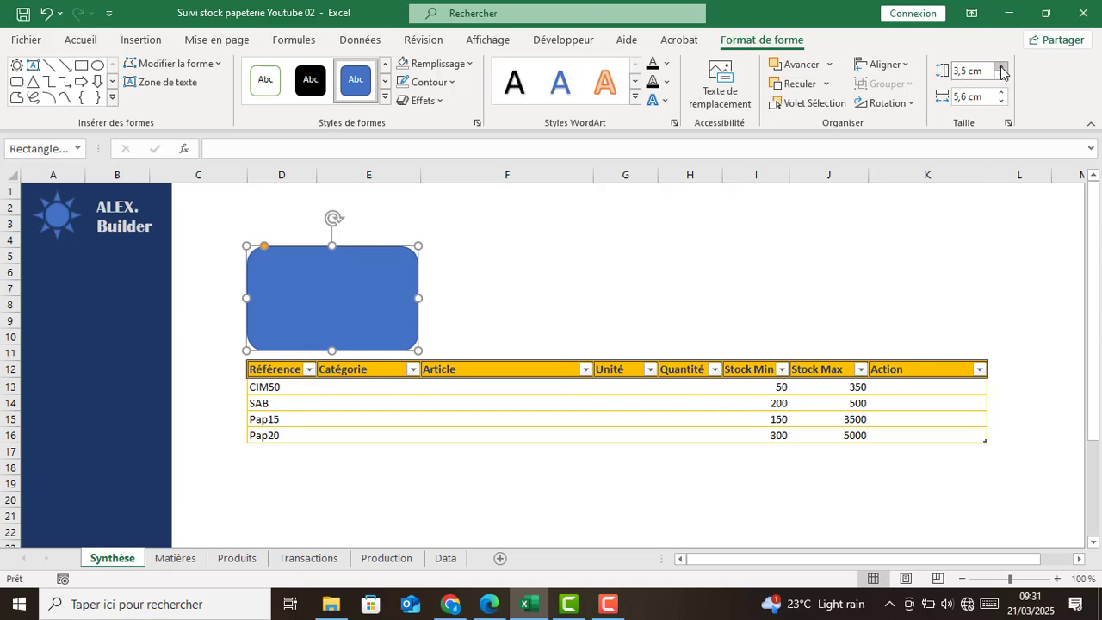
Set the rounded rectangle's height to 3.6 cm and nudge it up slightly so it clears the table header.
left_click(1002, 68)
left_click(1002, 68)
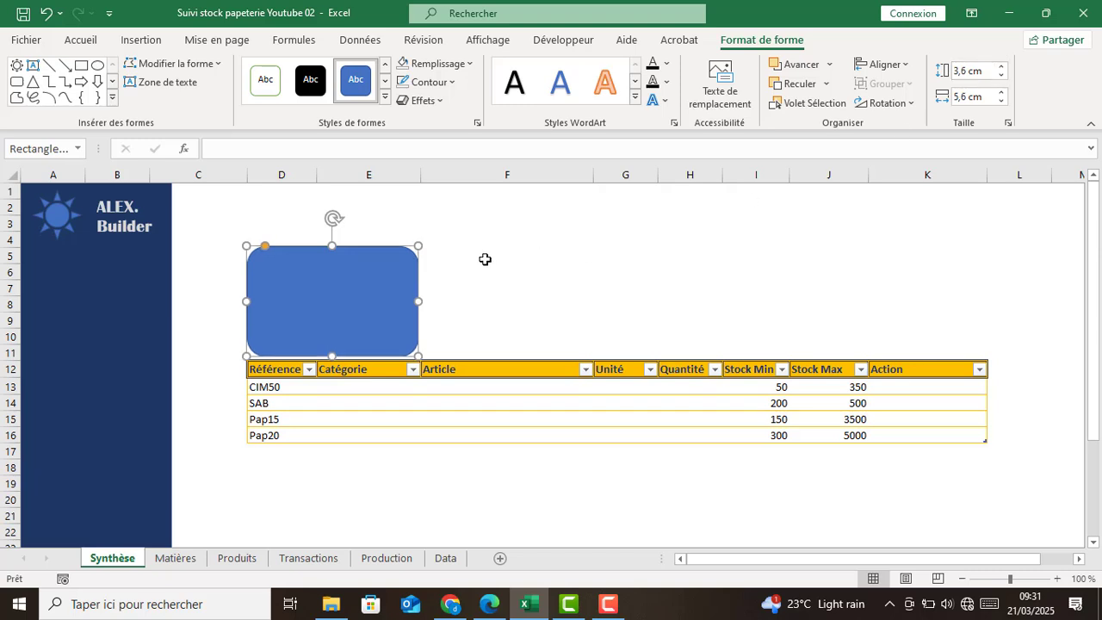
key("Up")
key("Up")
key("Up")
key("Up")
key("Up")
key("Up")
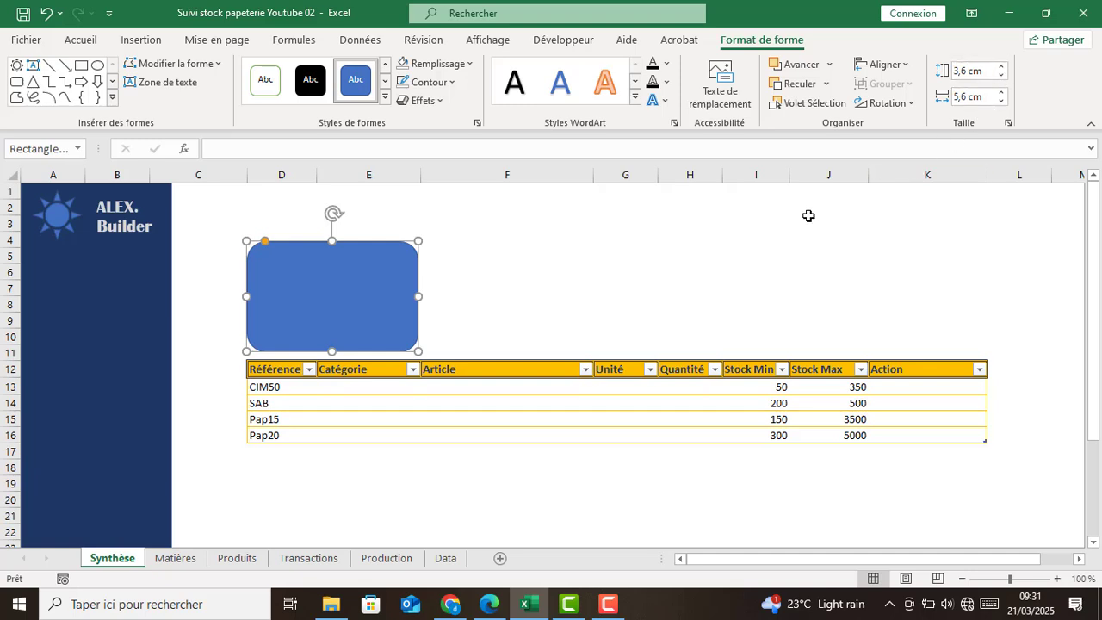
key("Down")
key("Down")
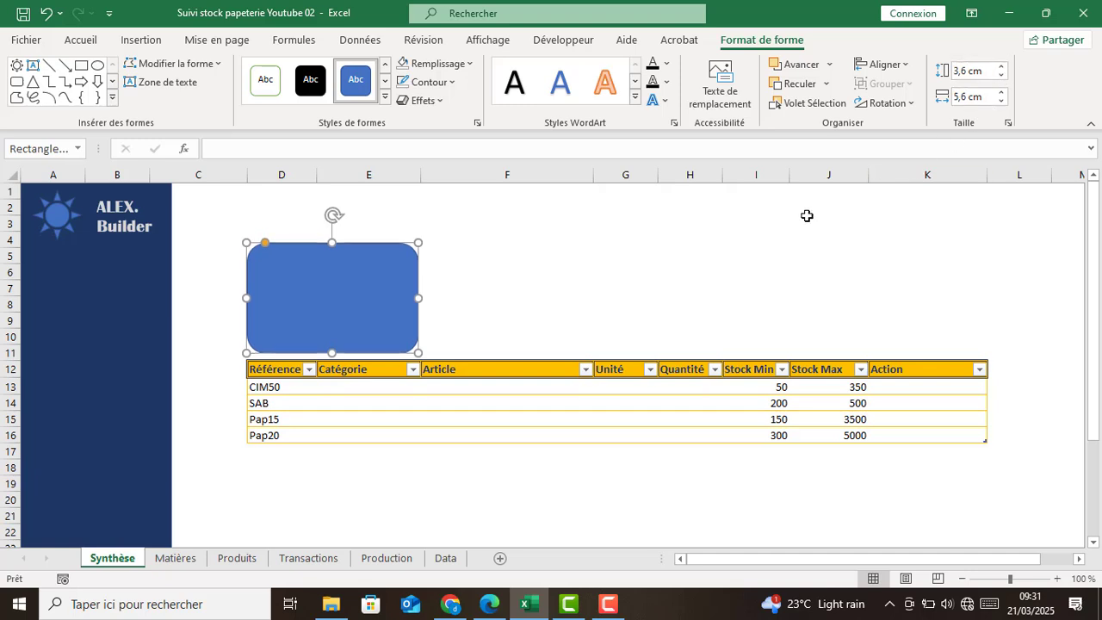
left_click(491, 321)
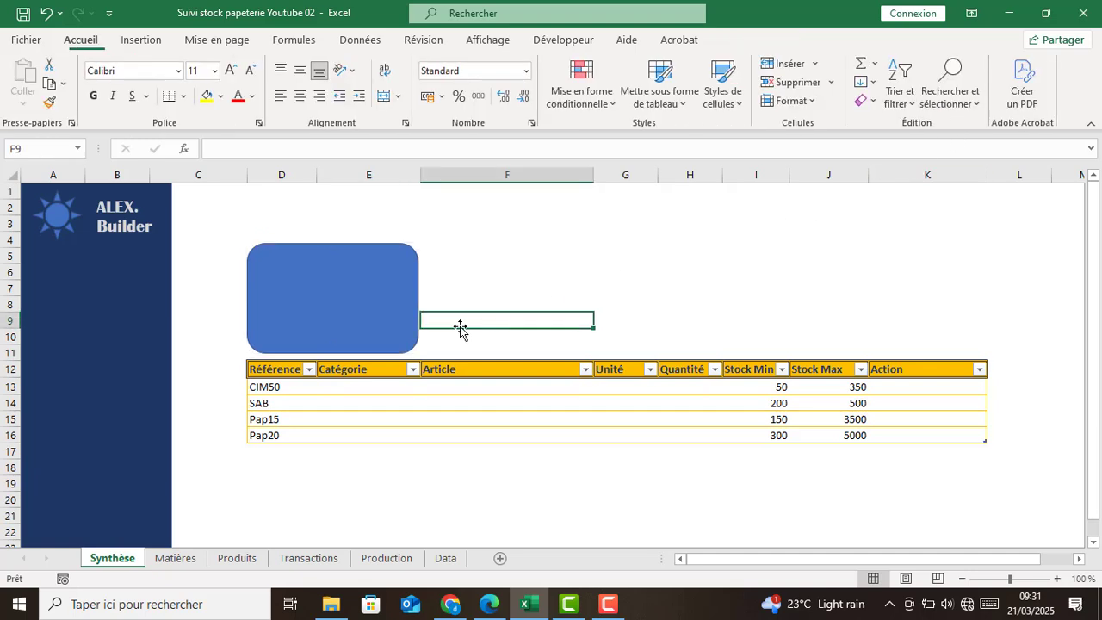
Try to place three copies of the rounded rectangle beside it in a row across the table's width.
left_click(368, 315)
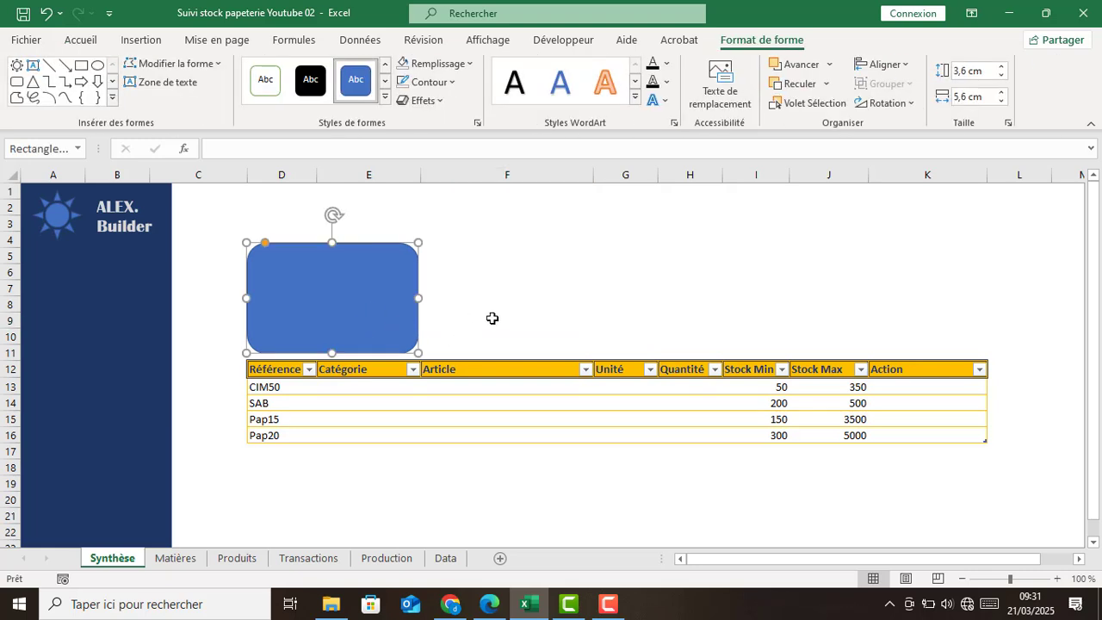
left_click_drag(349, 315, 886, 394)
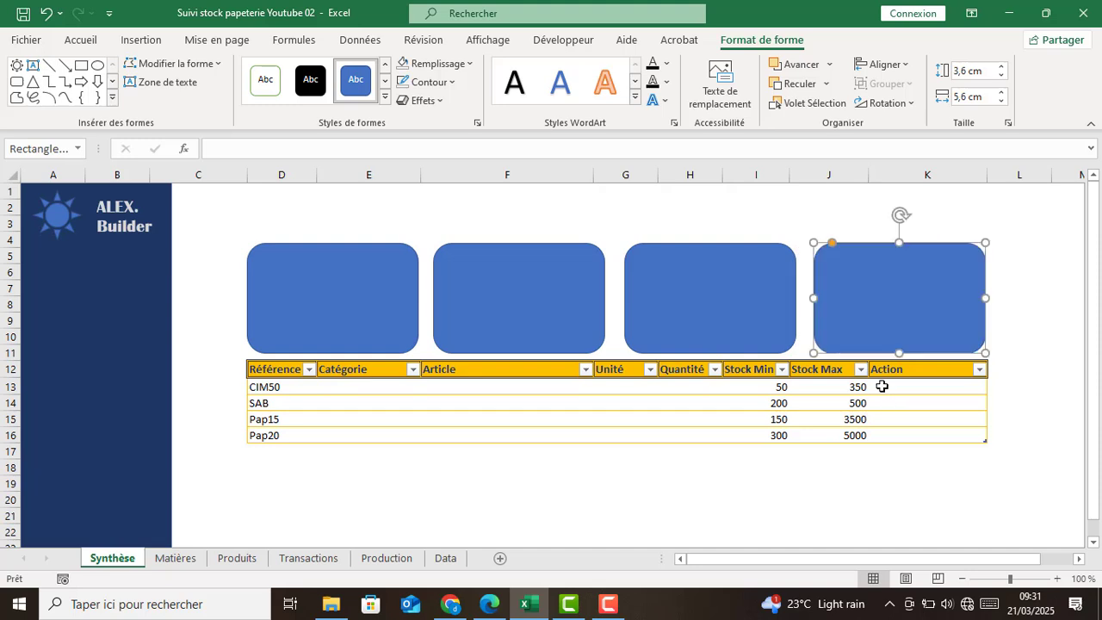
left_click(46, 14)
left_click(46, 14)
left_click(47, 14)
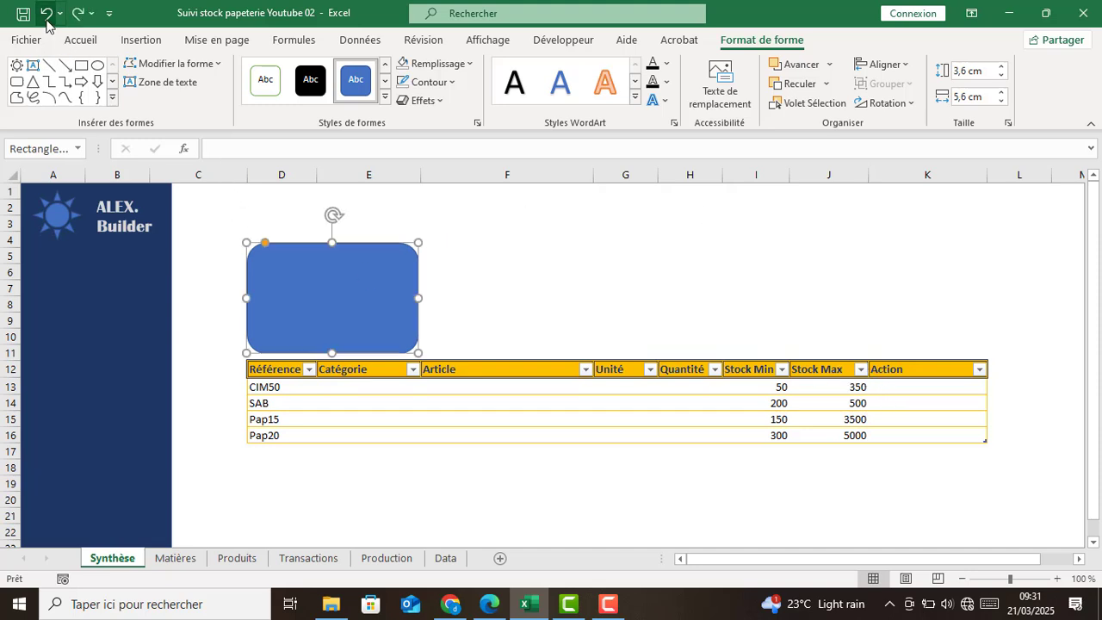
left_click(499, 289)
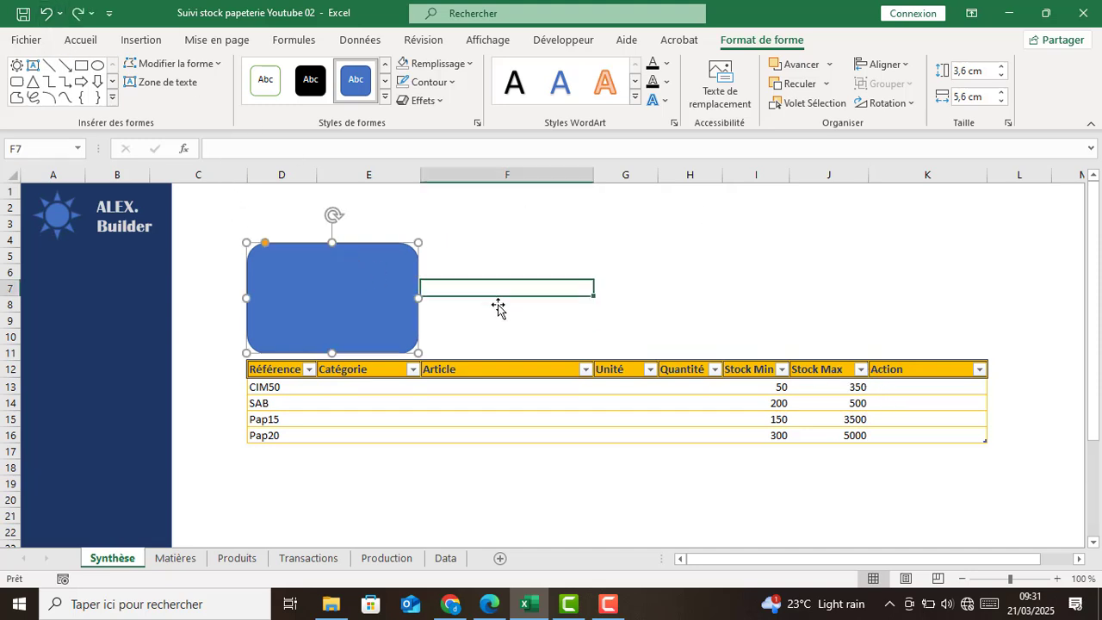
left_click(296, 289)
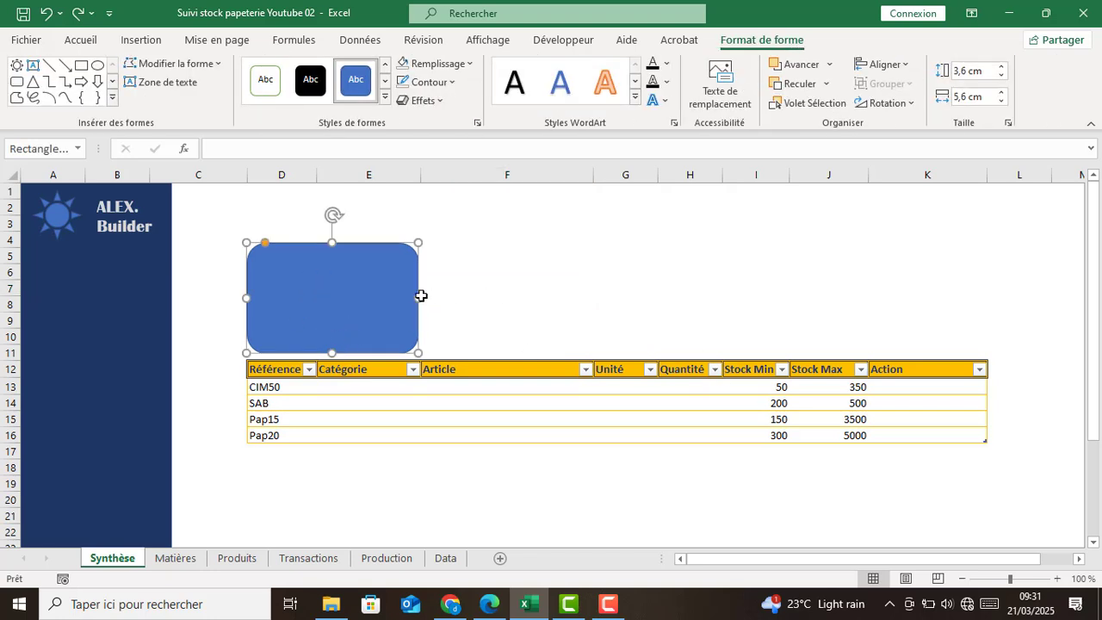
left_click_drag(485, 295, 958, 322)
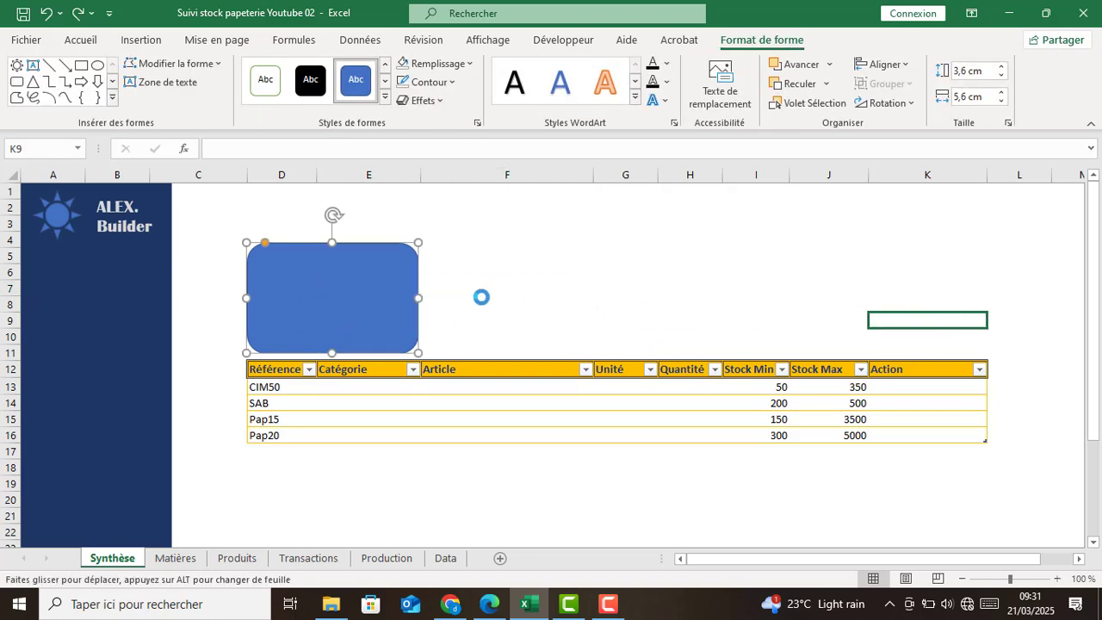
left_click(557, 303)
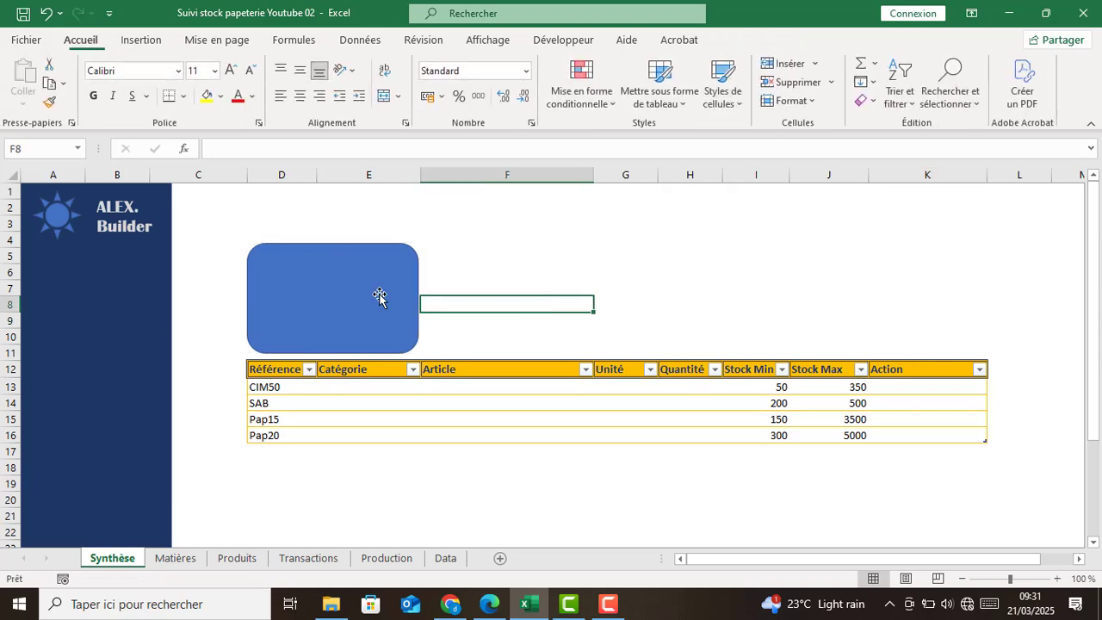
left_click(44, 13)
left_click(44, 13)
left_click(522, 306)
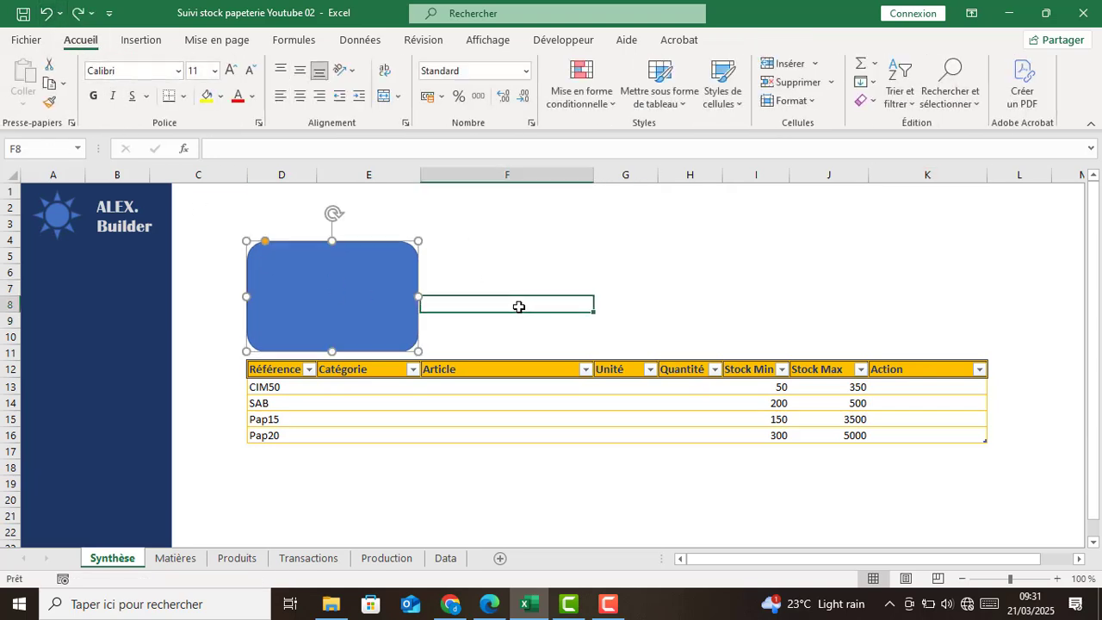
left_click(314, 306)
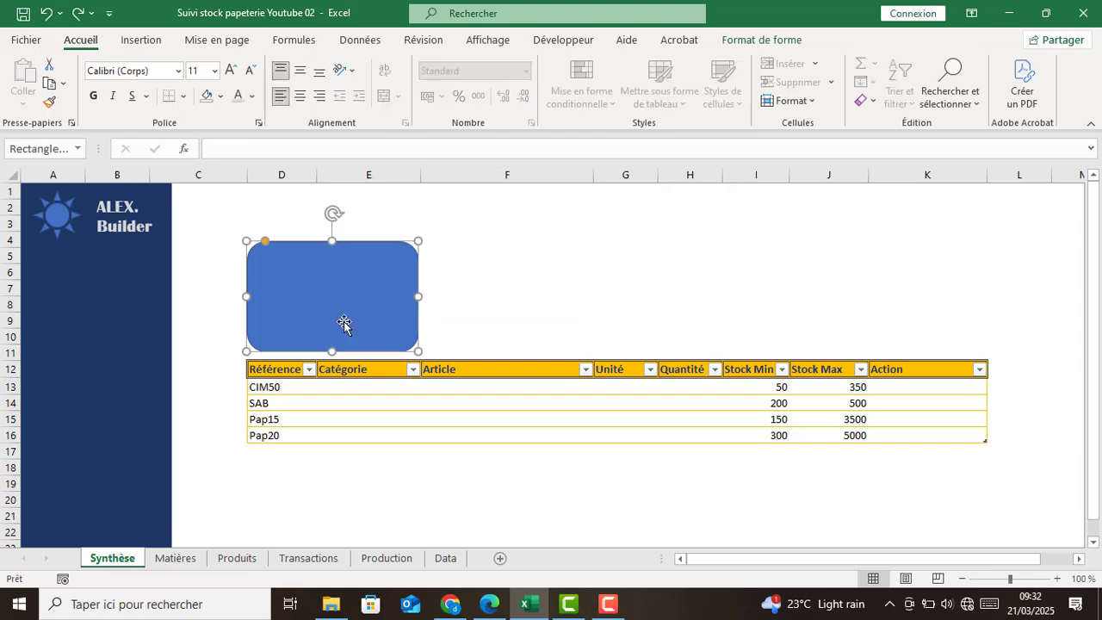
Draw a rounded rectangle about 0.69 cm high and 2.83 cm wide near the card's upper edge and fully round its corners.
left_click(134, 41)
left_click(216, 91)
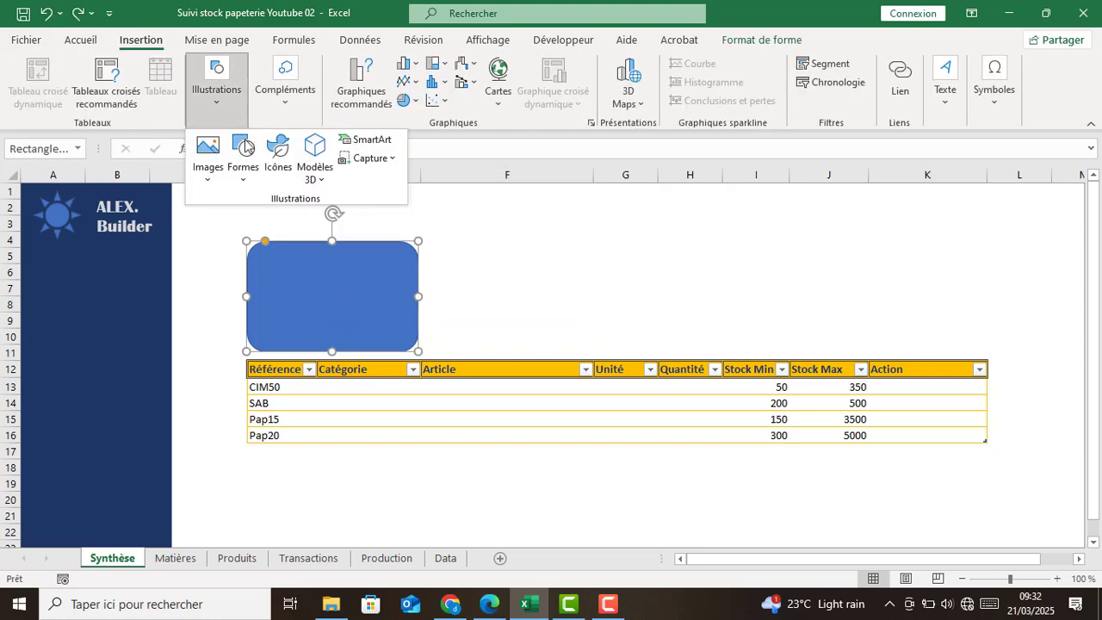
left_click(242, 164)
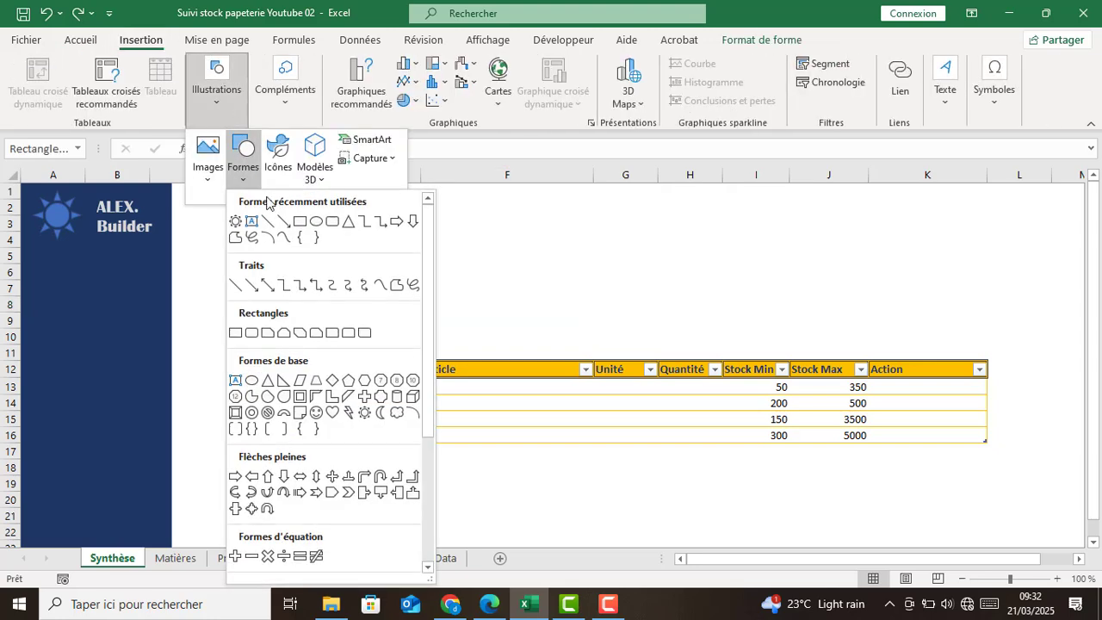
left_click(332, 221)
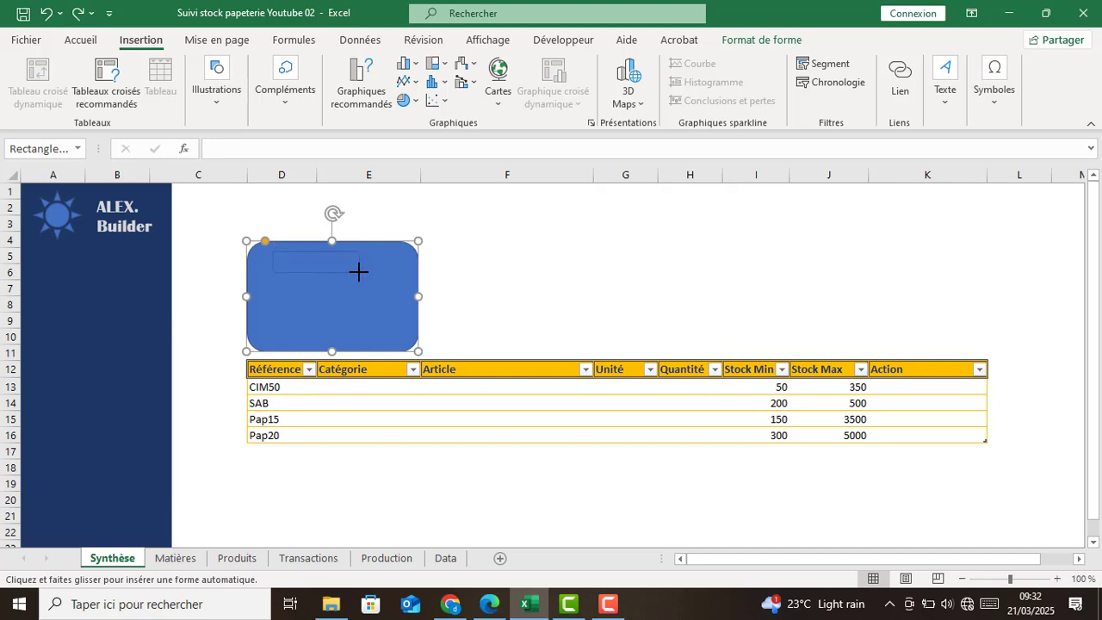
left_click_drag(359, 271, 359, 272)
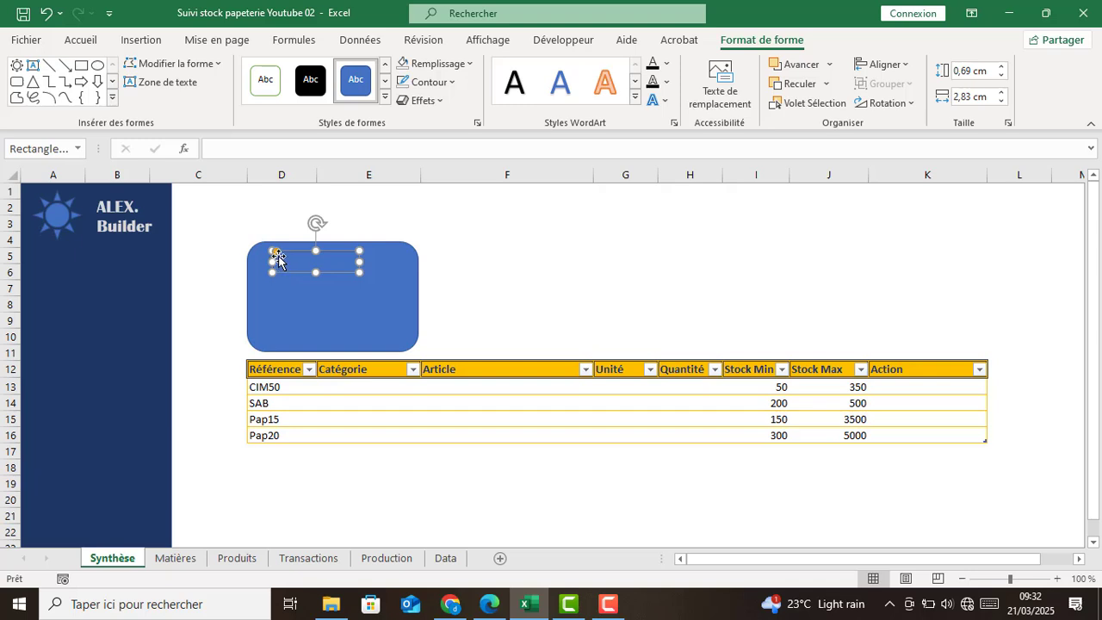
left_click_drag(276, 252, 299, 284)
Fill the small rounded shape inside the card with white and remove its outline.
left_click(467, 65)
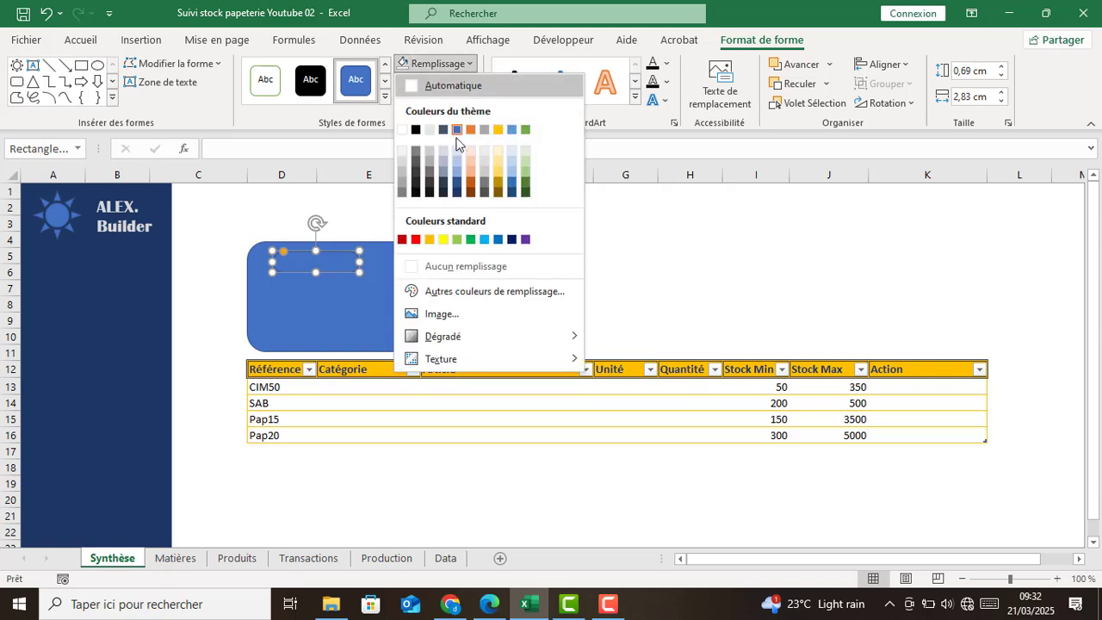
left_click(402, 130)
left_click(428, 81)
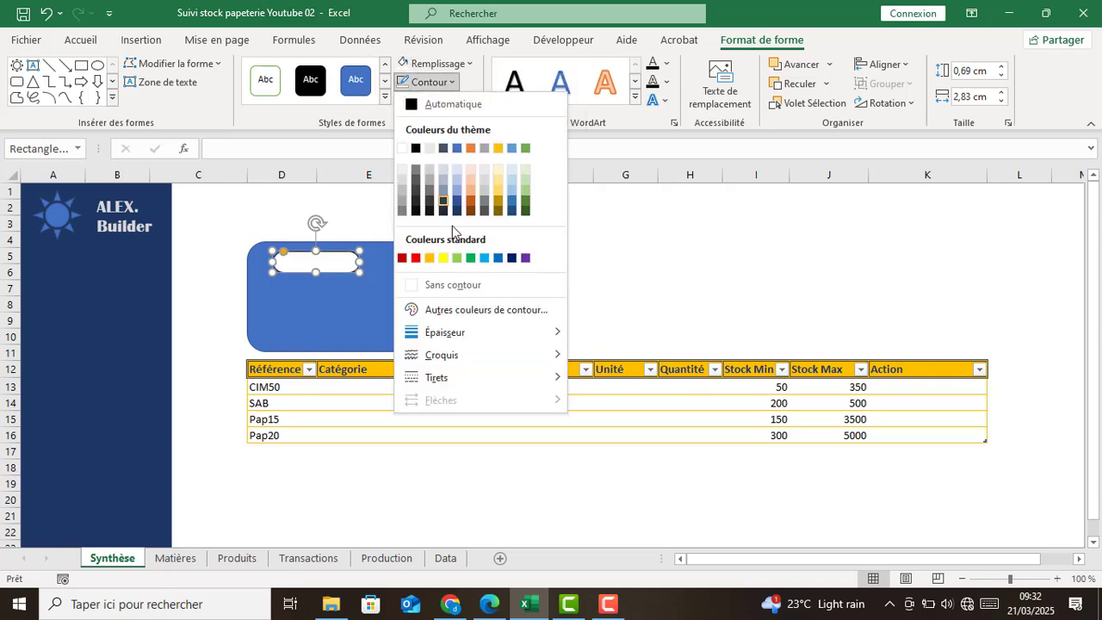
left_click(440, 284)
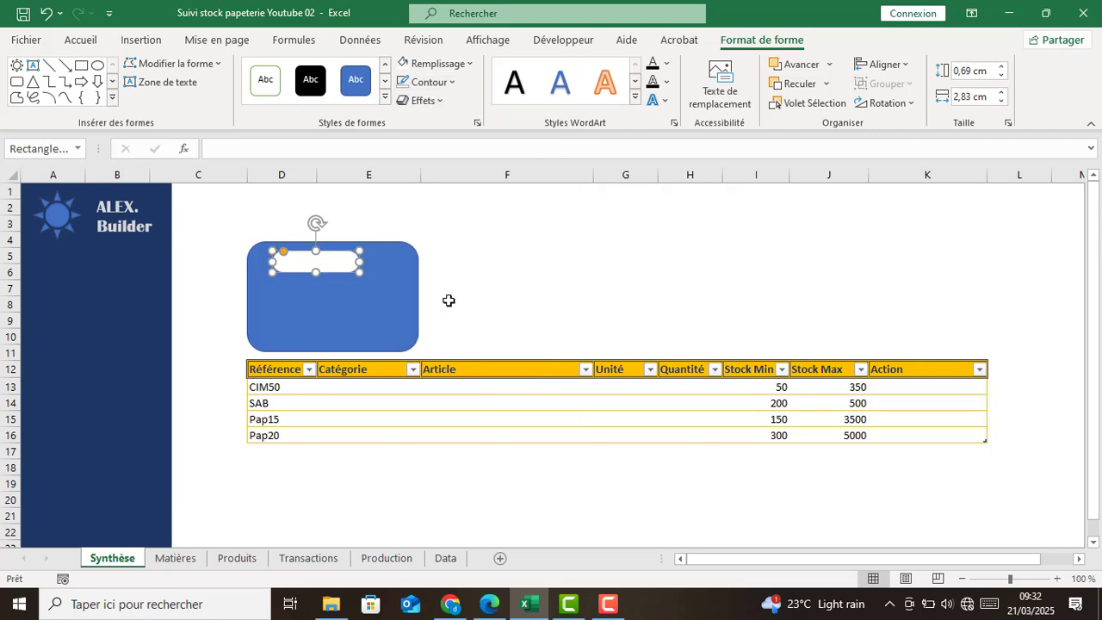
left_click(470, 297)
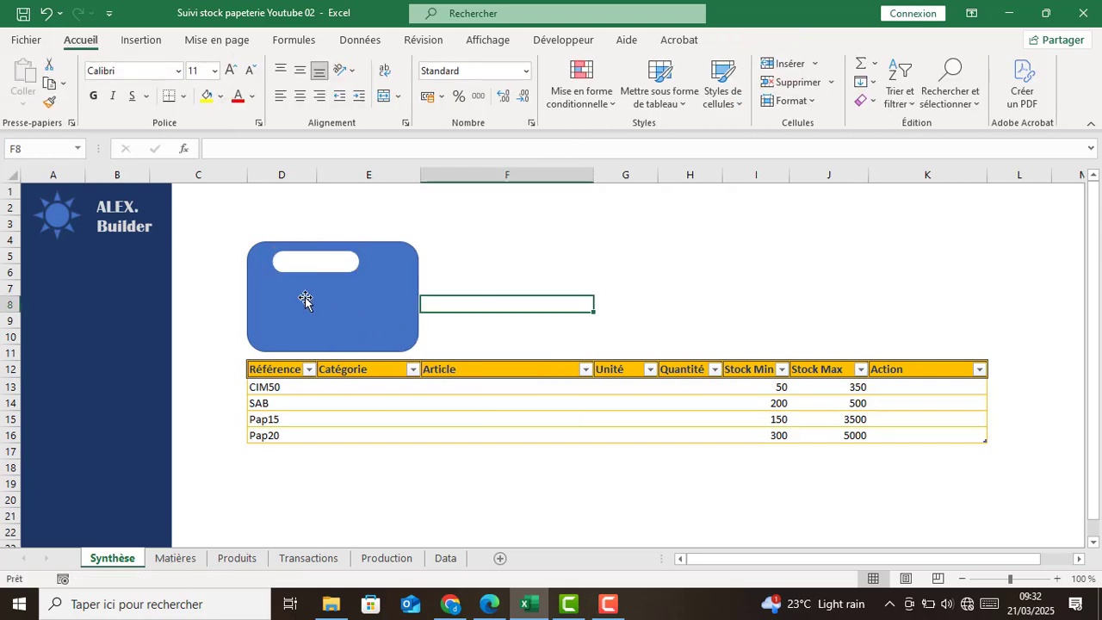
Add a rounded rectangle about 0.77 cm high and 2.78 cm wide near the card's lower edge, containing the text "Recette".
left_click(140, 39)
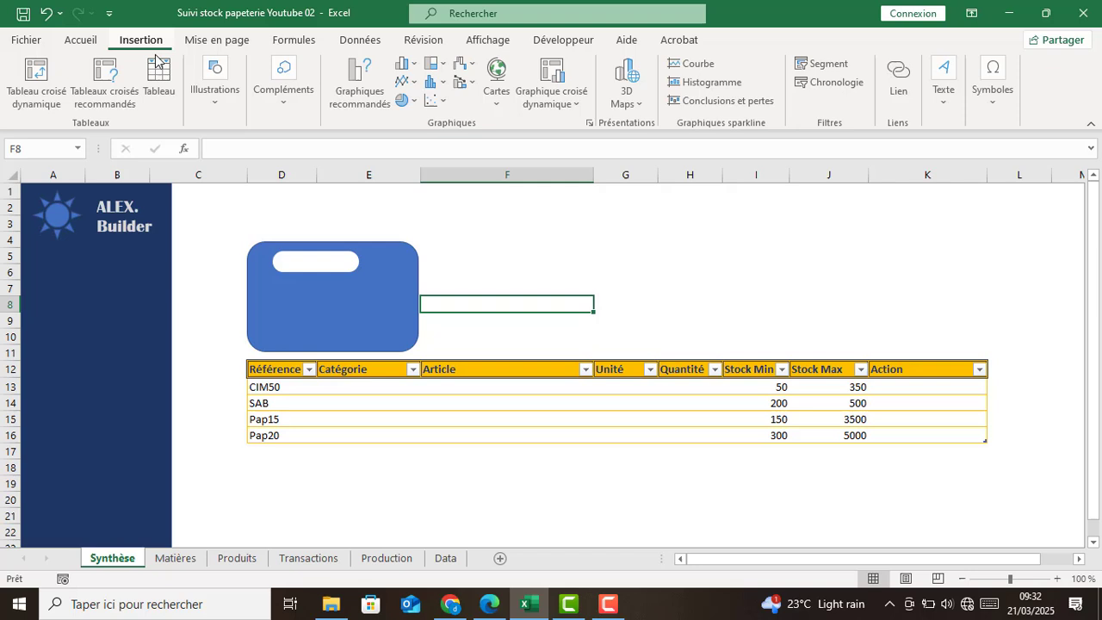
left_click(213, 103)
left_click(244, 182)
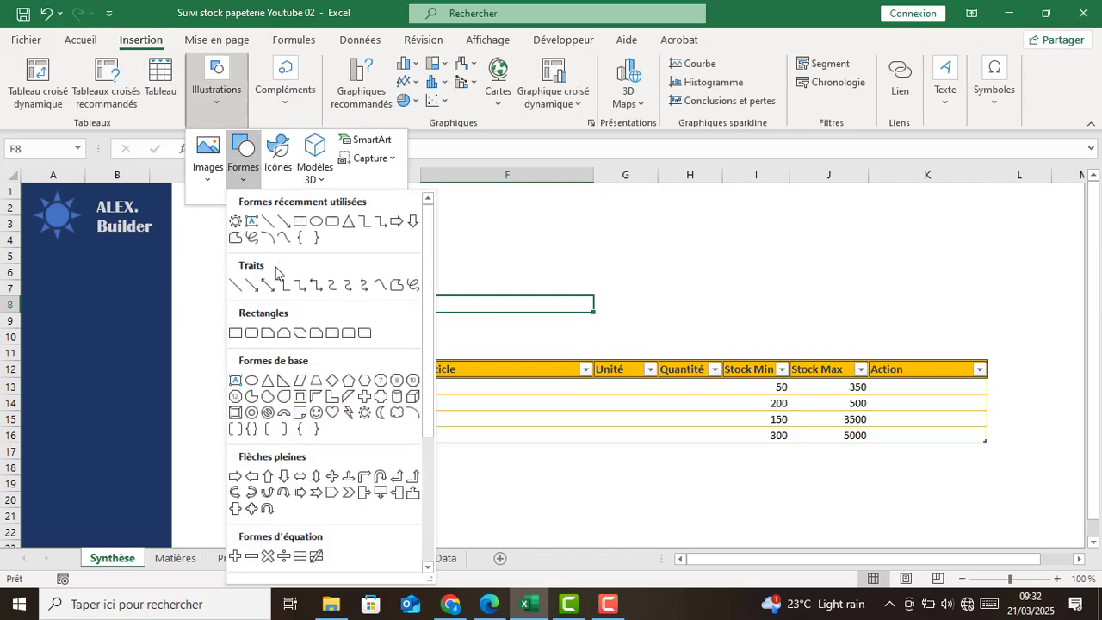
left_click(325, 229)
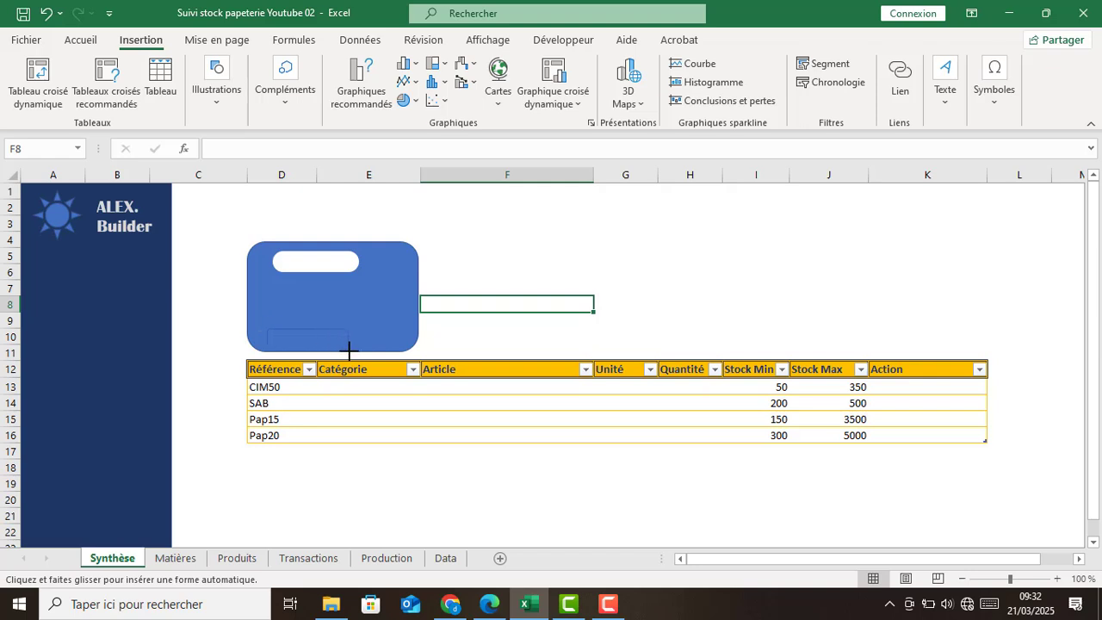
left_click_drag(348, 351, 302, 325)
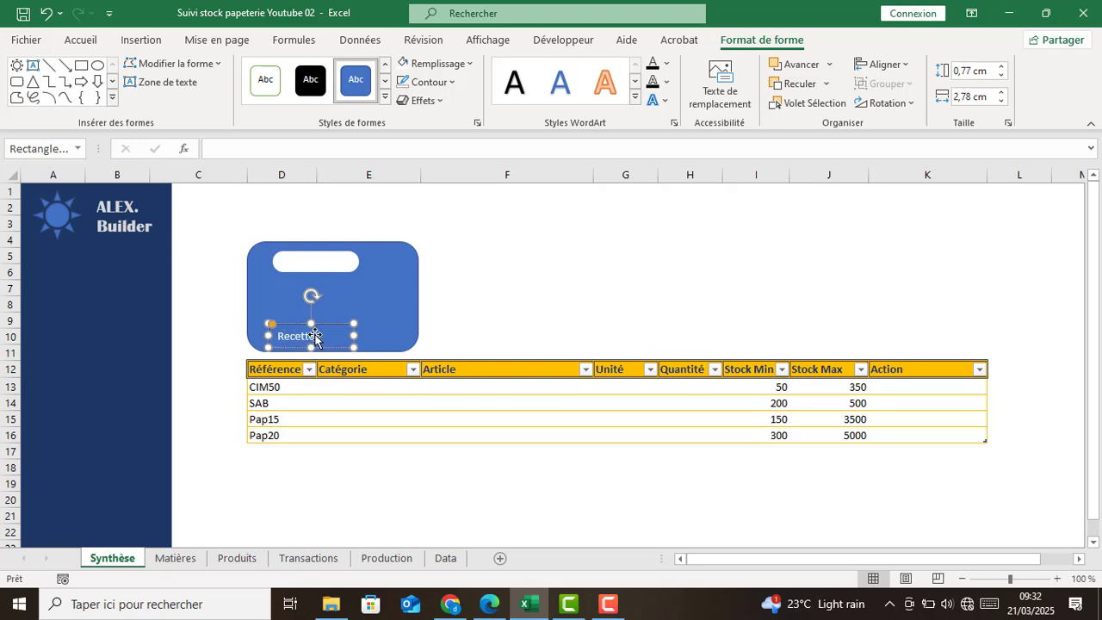
left_click(489, 337)
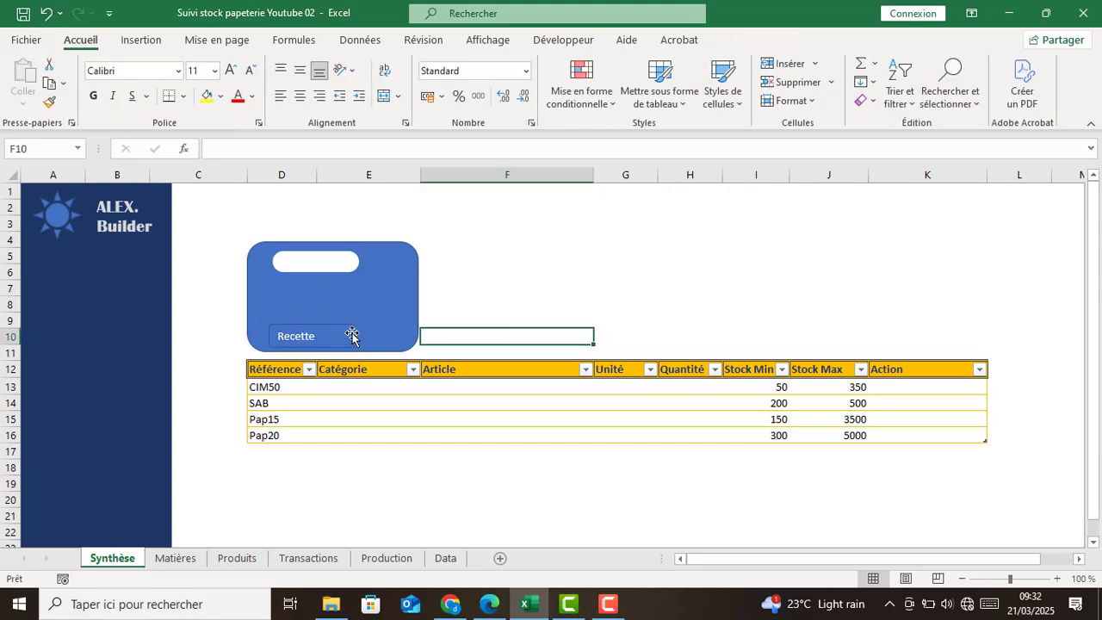
Set the "Recette" label to font size 14, vertically centered and left-aligned.
left_click(342, 324)
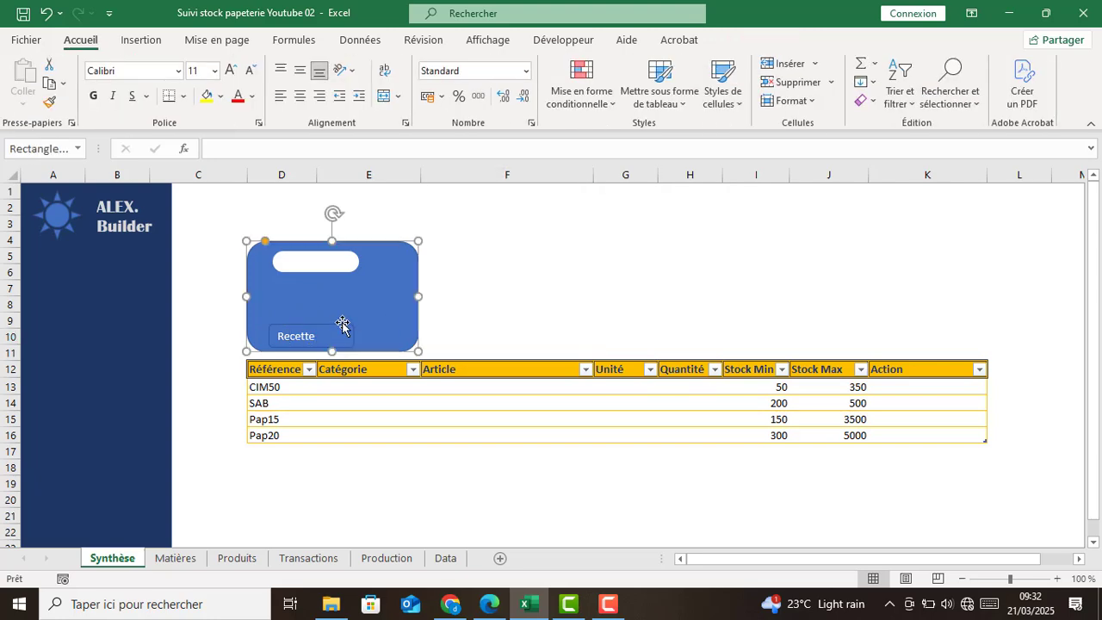
left_click(80, 41)
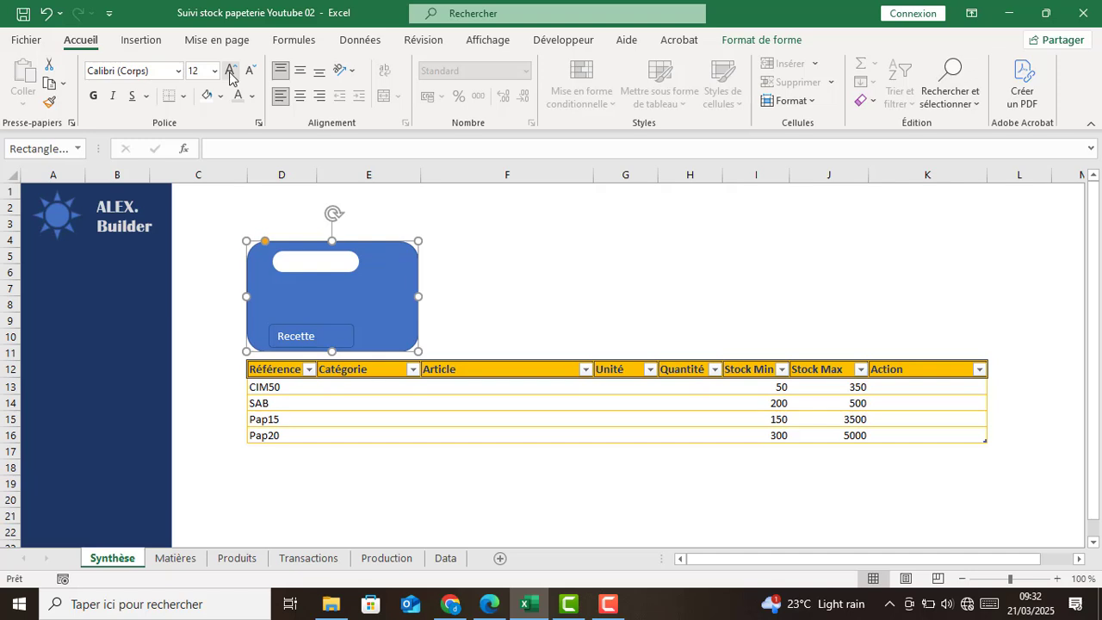
left_click(320, 327)
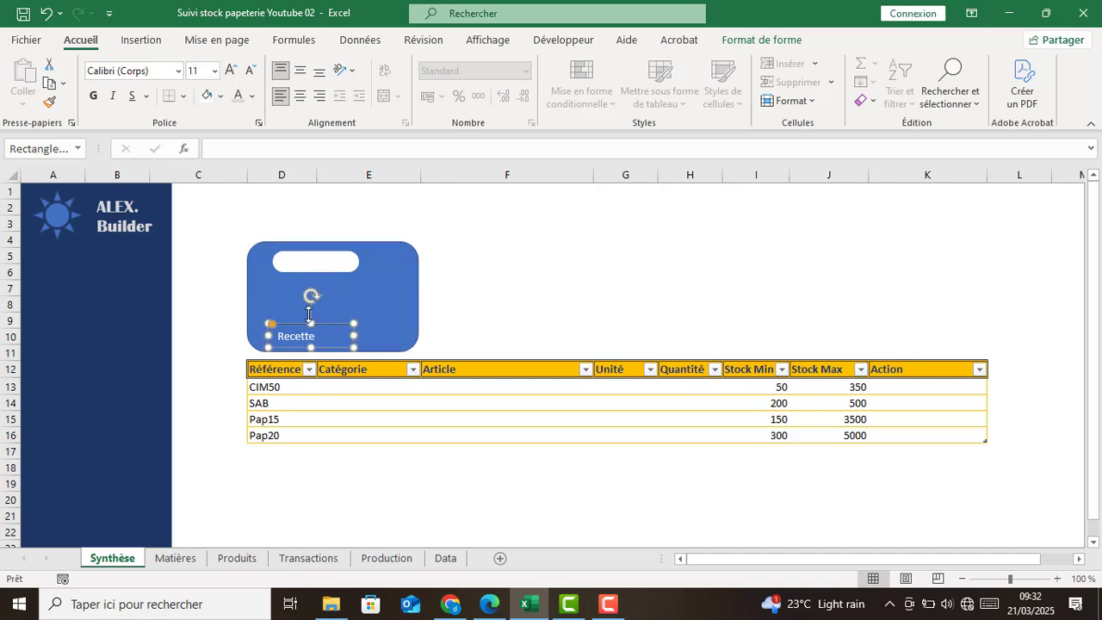
left_click(230, 74)
left_click(229, 74)
left_click(299, 96)
left_click(299, 70)
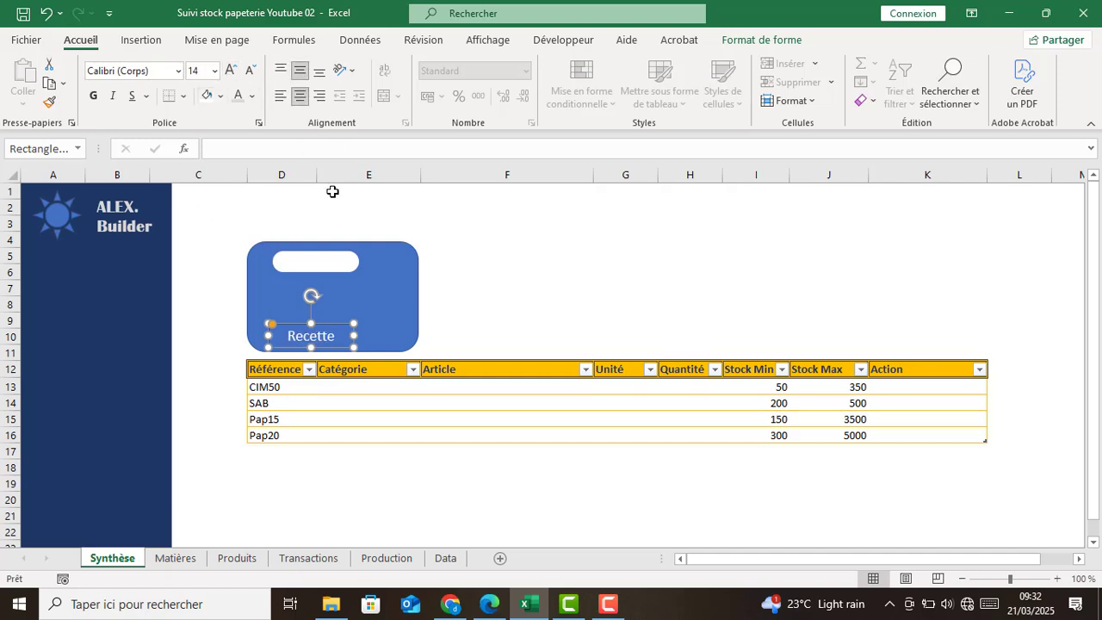
left_click(280, 95)
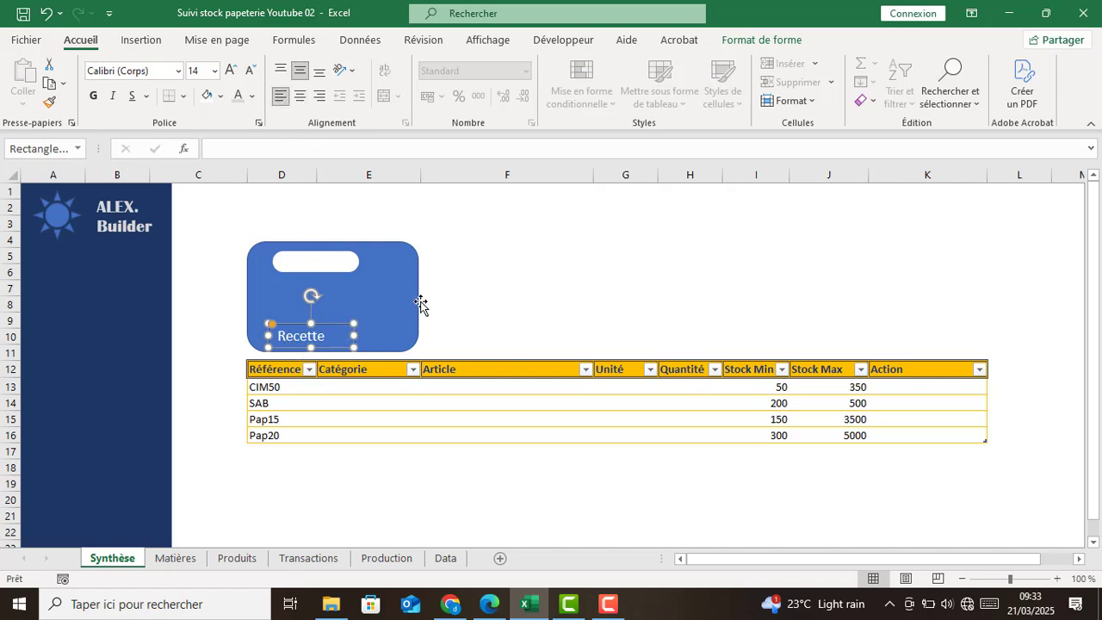
Nudge the "Recette" label slightly toward the card's left edge.
key("Left")
key("Left")
key("Left")
key("Left")
key("Left")
key("Left")
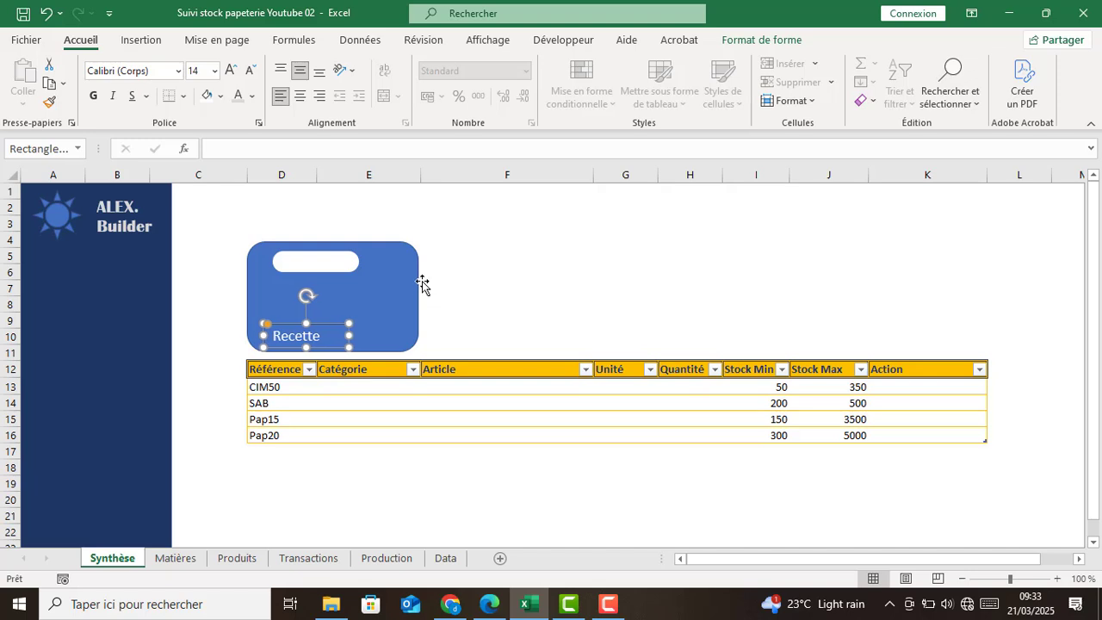
key("Right")
Format the "Recette" label in the Bahnschrift font with a light grey shade just below white.
left_click(178, 76)
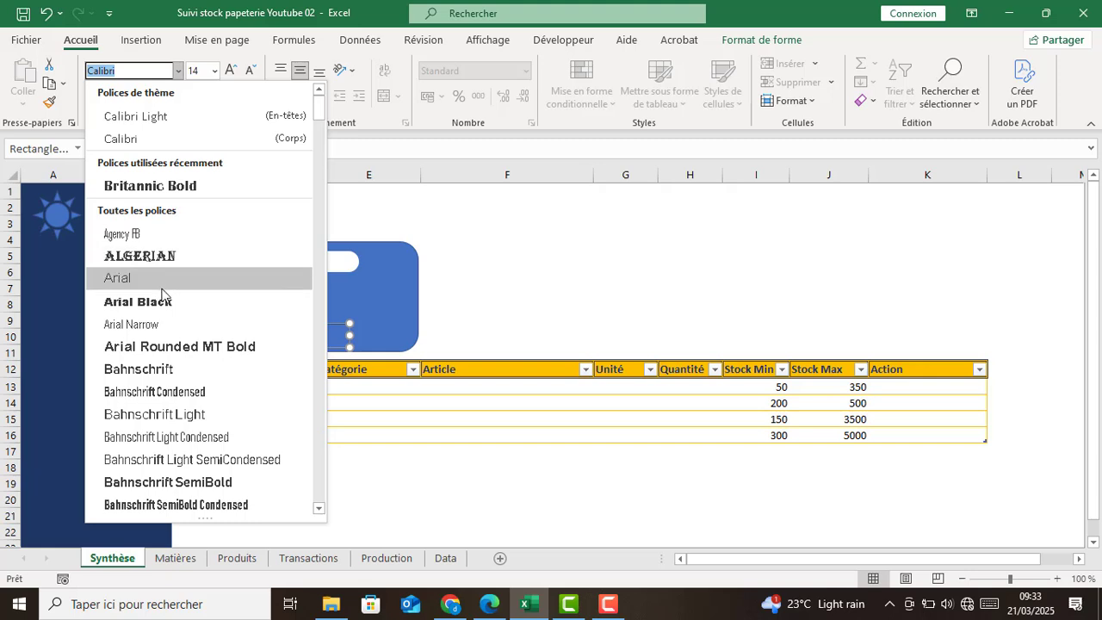
left_click(161, 370)
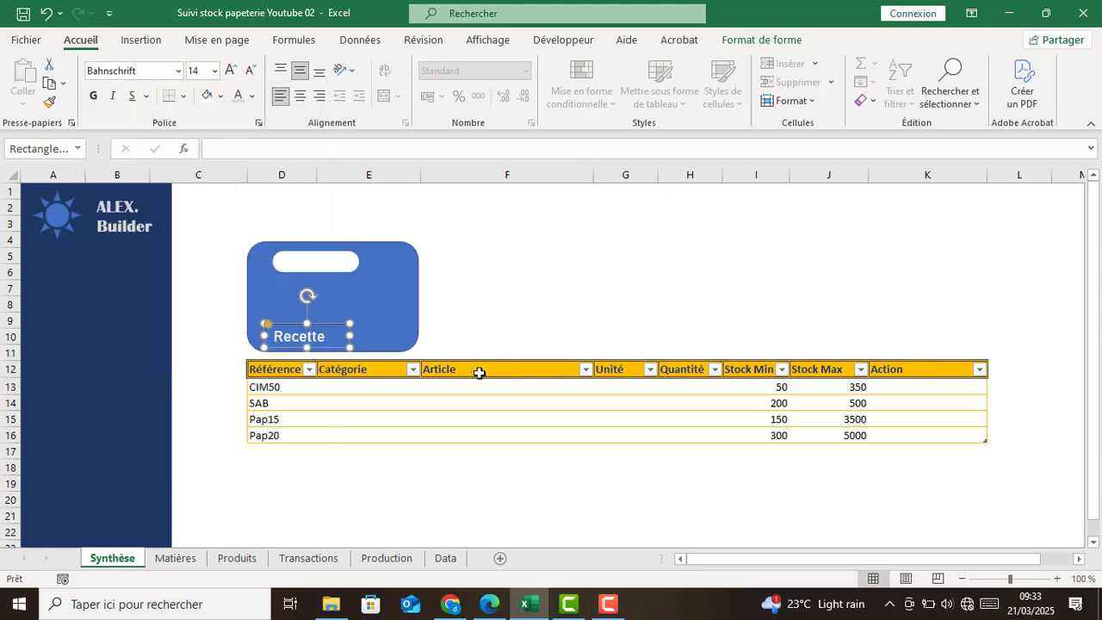
left_click(242, 102)
left_click(252, 96)
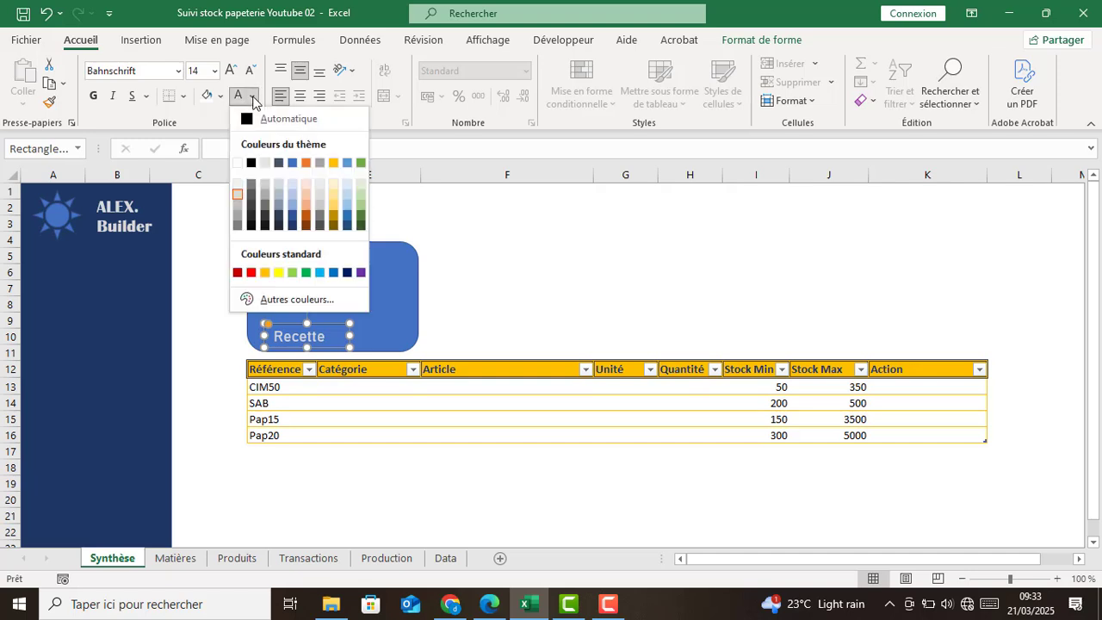
left_click(239, 185)
left_click(480, 318)
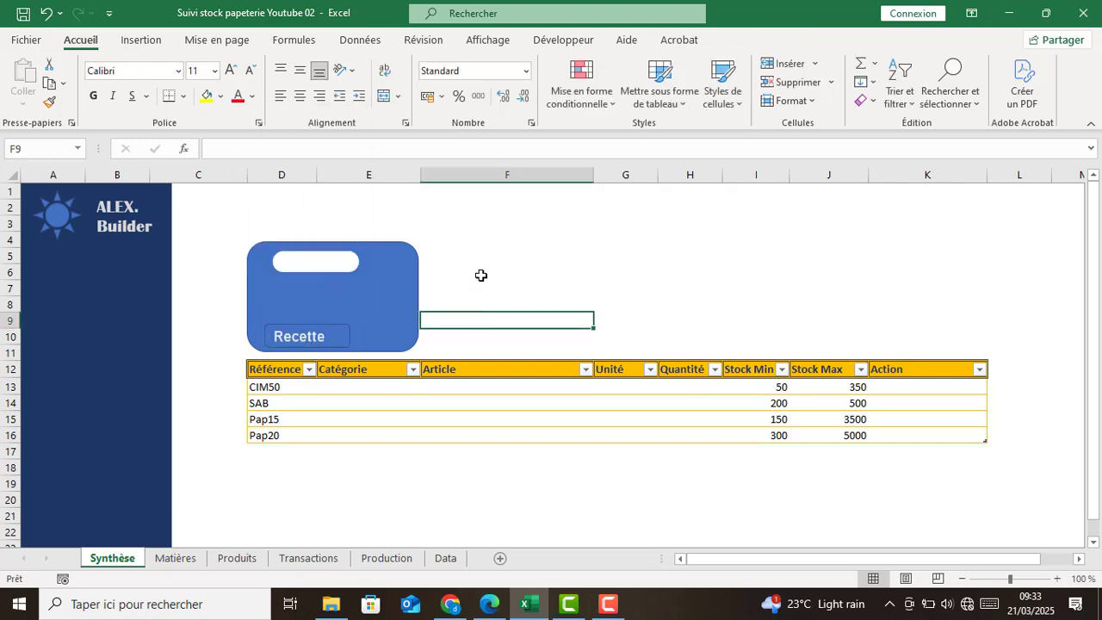
Remove the outline from the "Recette" label shape.
left_click(335, 330)
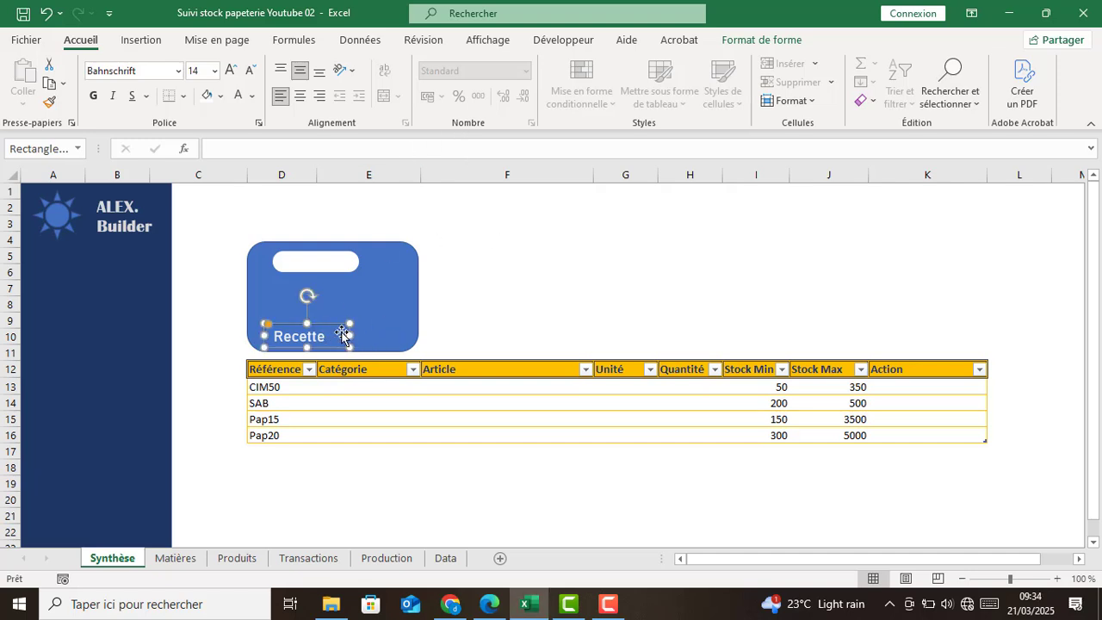
left_click(754, 41)
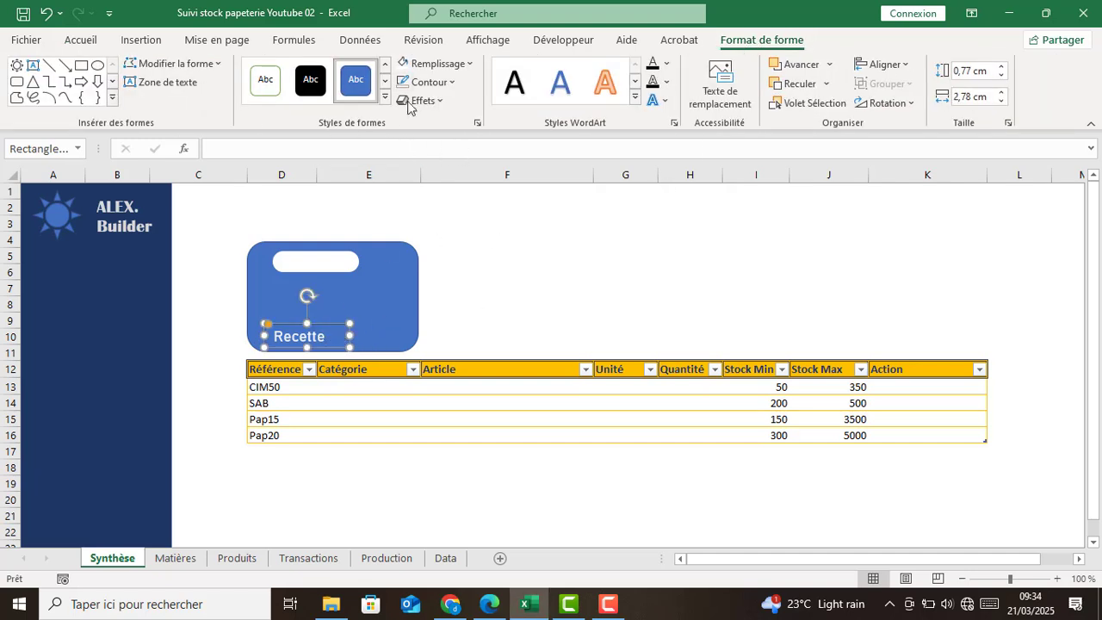
left_click(452, 82)
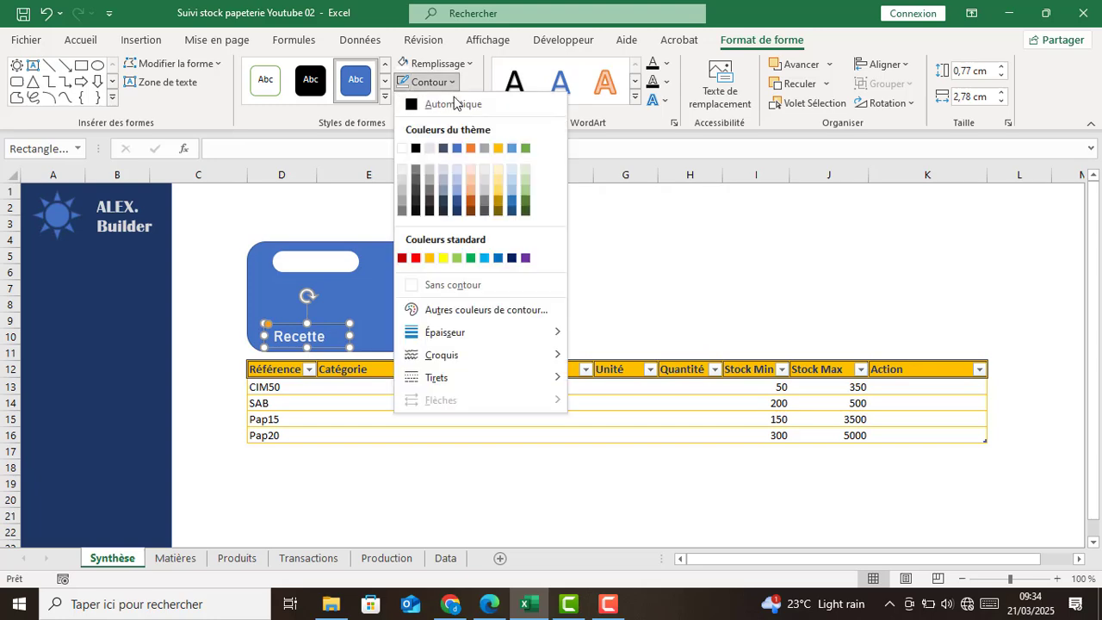
left_click(426, 285)
left_click(507, 317)
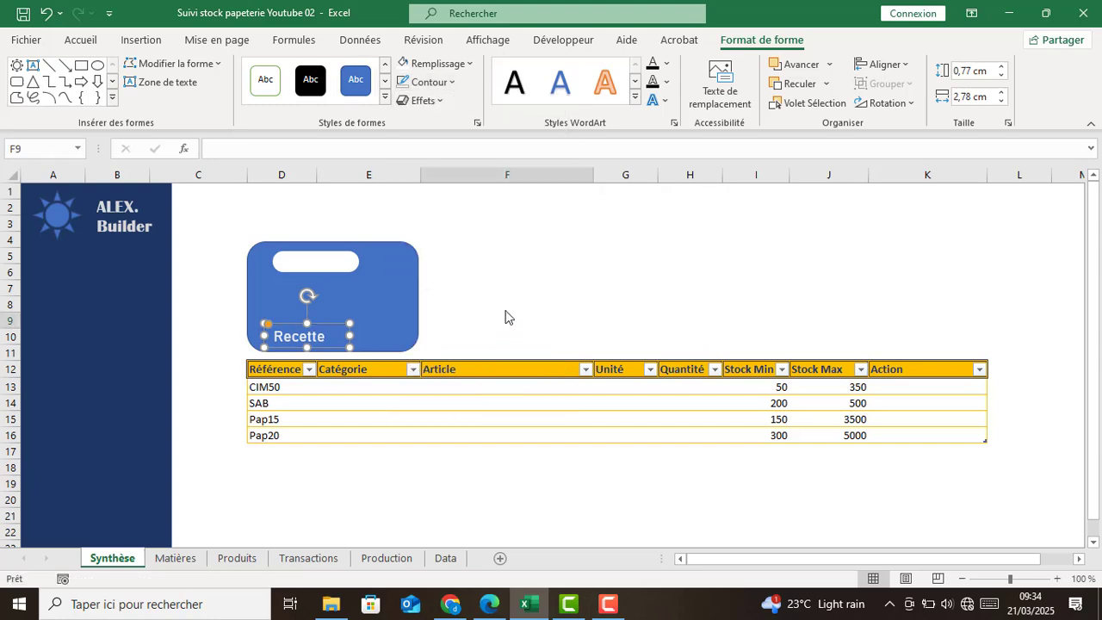
Add the text "1200" to the blue card, vertically centered and left-aligned.
left_click(352, 315)
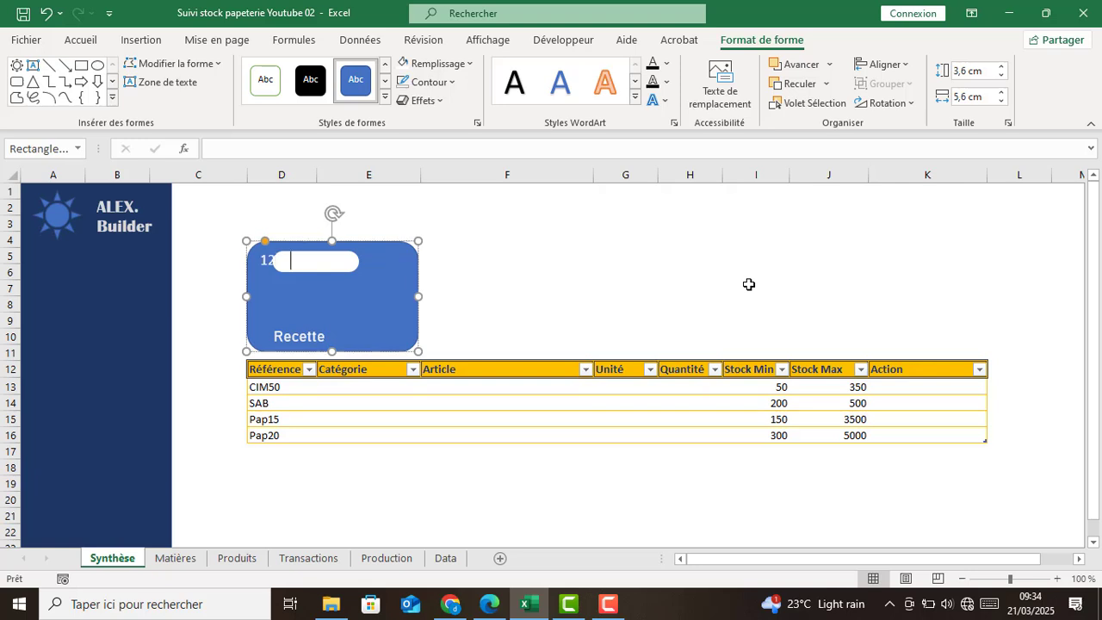
left_click(604, 258)
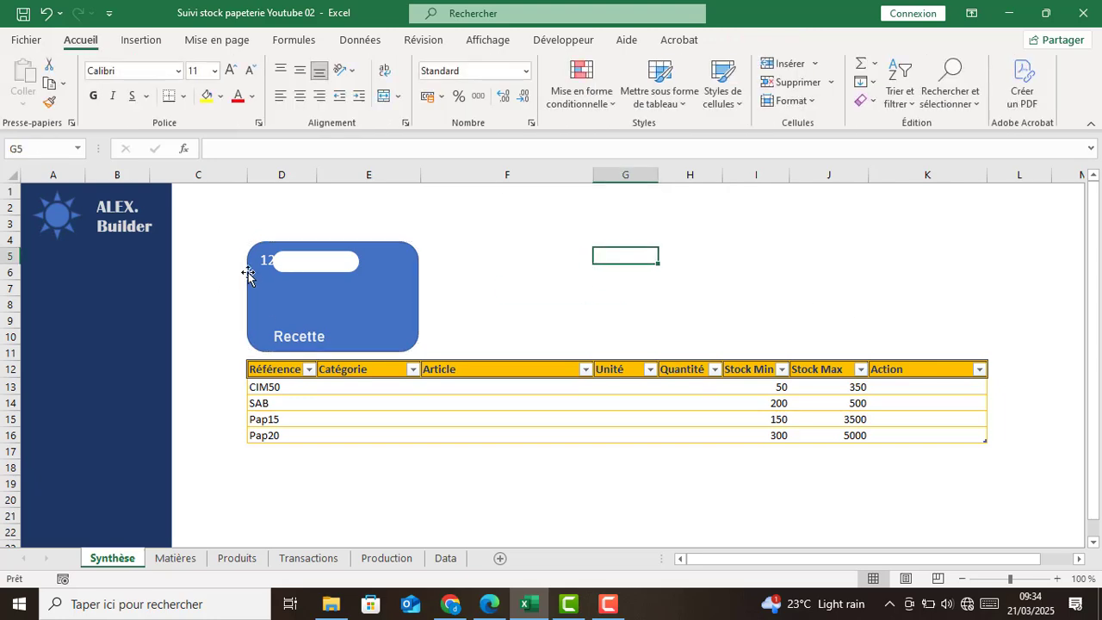
left_click(327, 315)
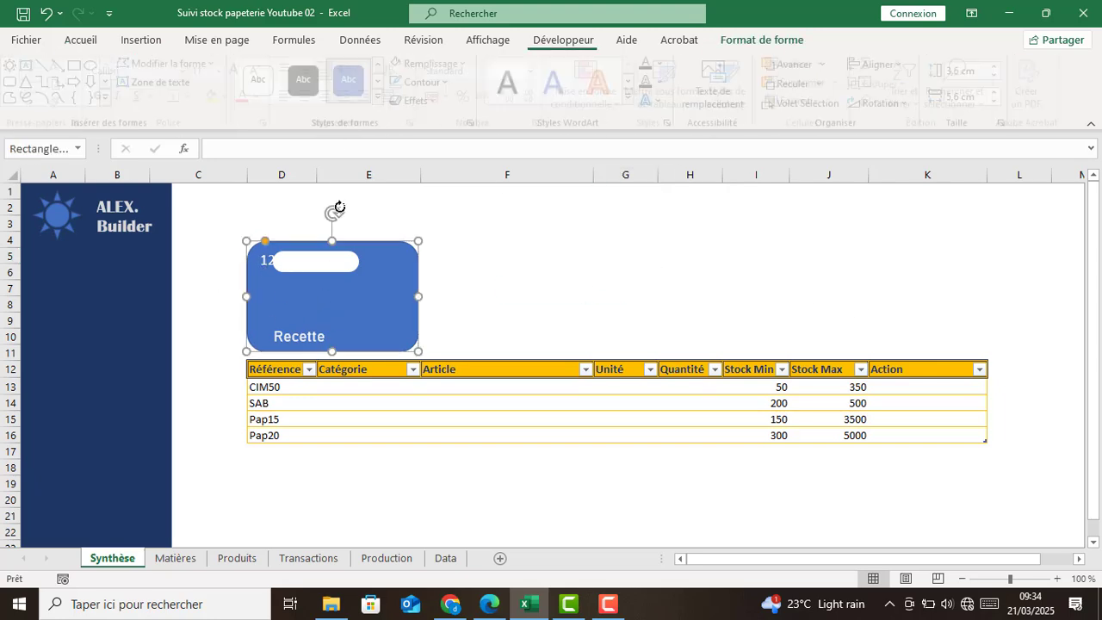
left_click(80, 40)
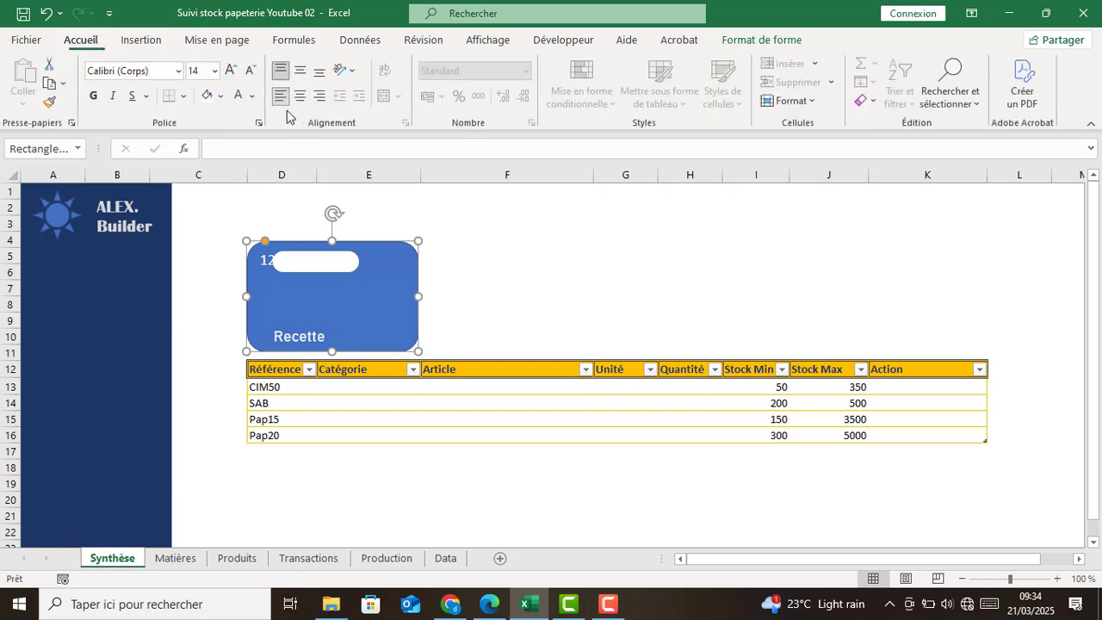
left_click(298, 96)
left_click(299, 70)
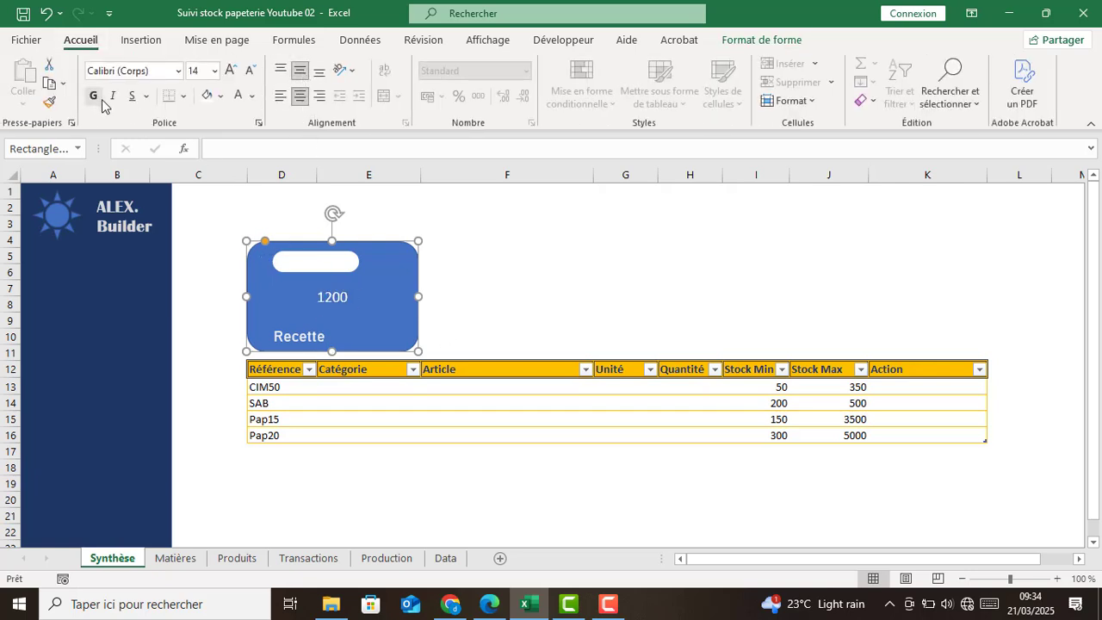
left_click(280, 99)
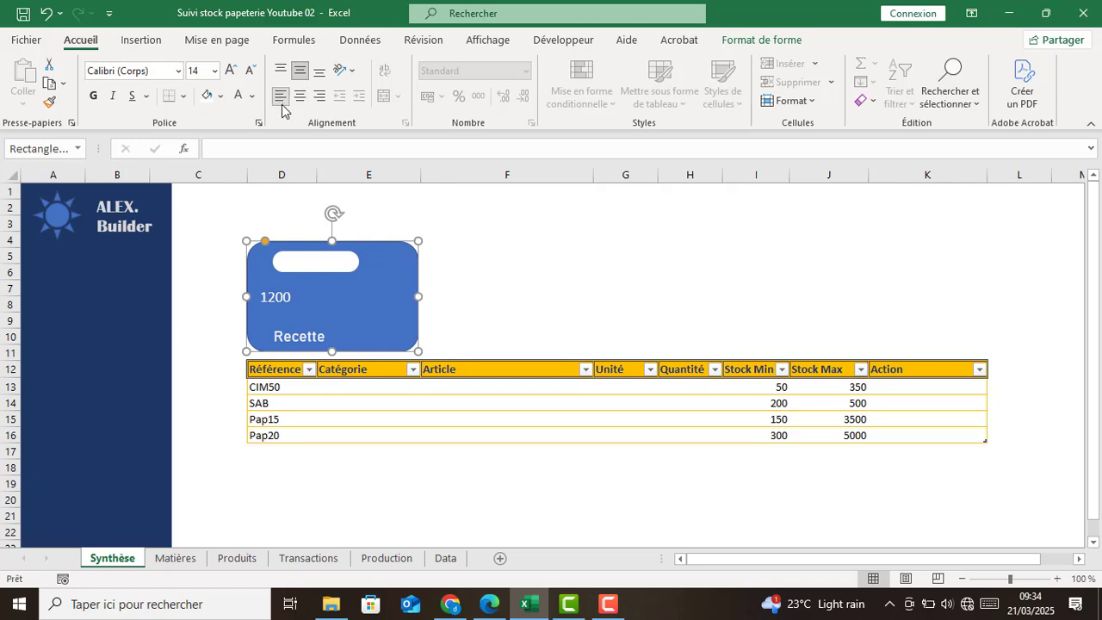
Format the card's "1200" text in Britannic Bold at font size 24.
left_click(230, 70)
left_click(229, 69)
left_click(230, 69)
left_click(230, 70)
left_click(230, 70)
left_click(230, 70)
left_click(229, 70)
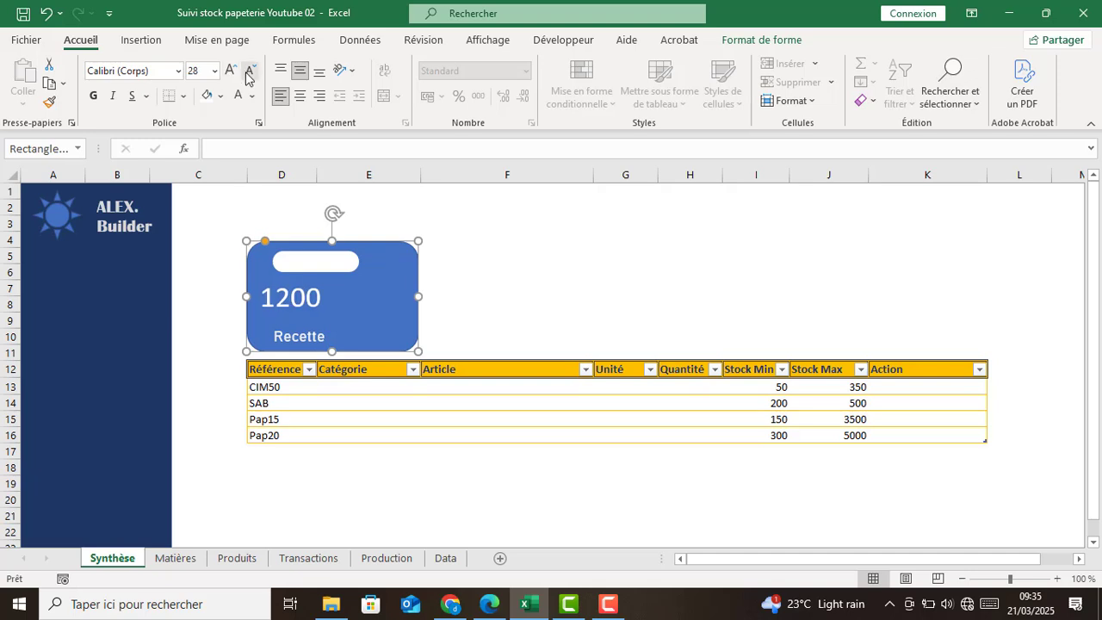
left_click(249, 69)
left_click(249, 70)
left_click(248, 70)
left_click(248, 70)
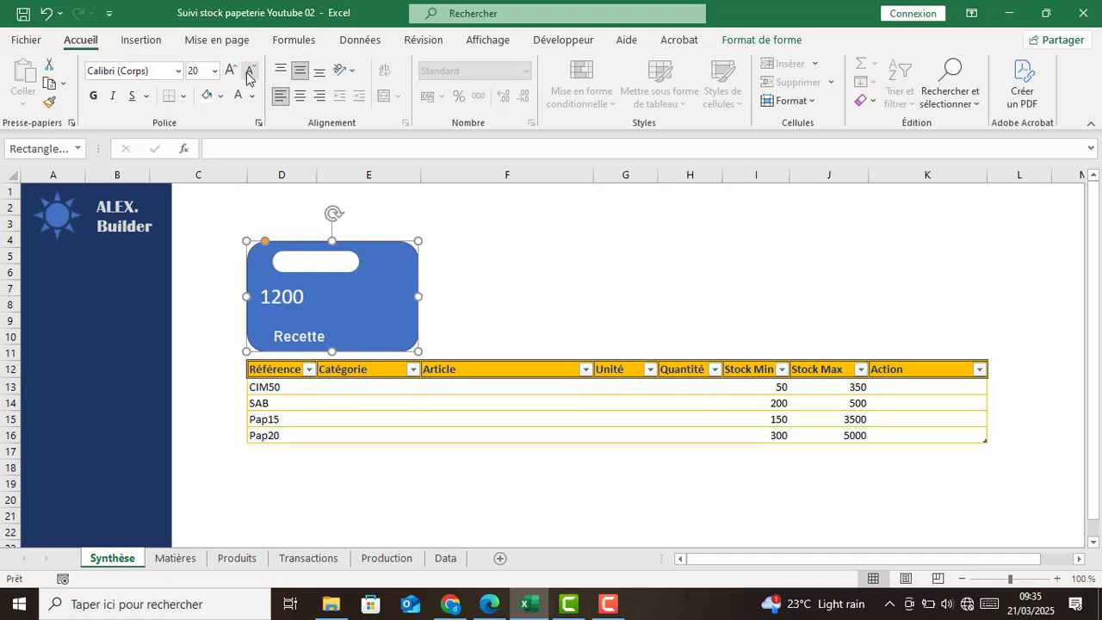
left_click(249, 70)
left_click(230, 70)
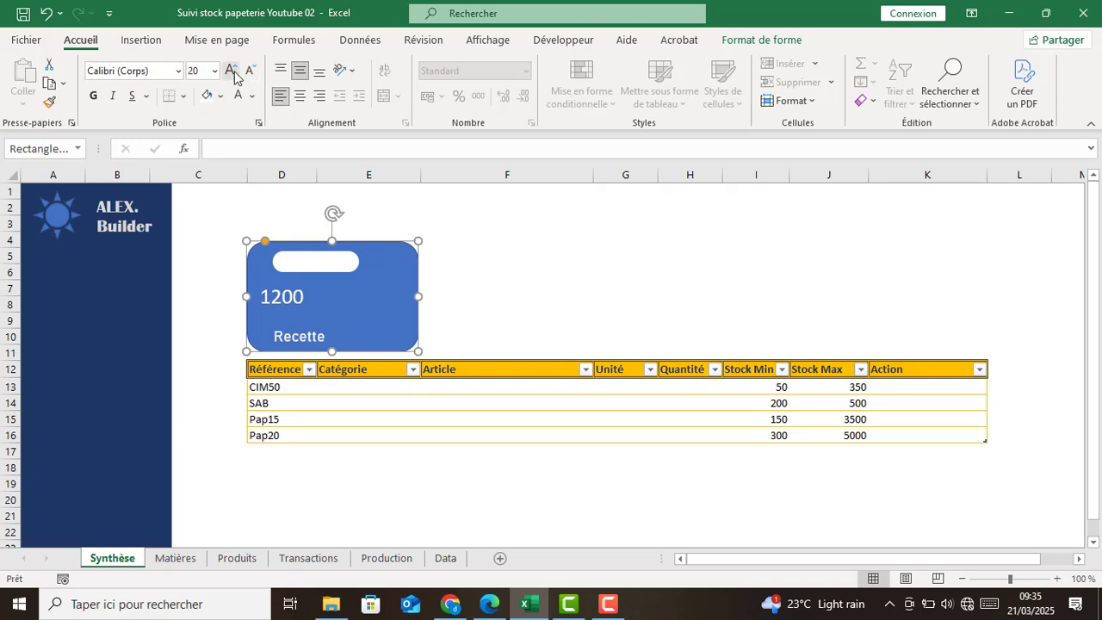
left_click(178, 71)
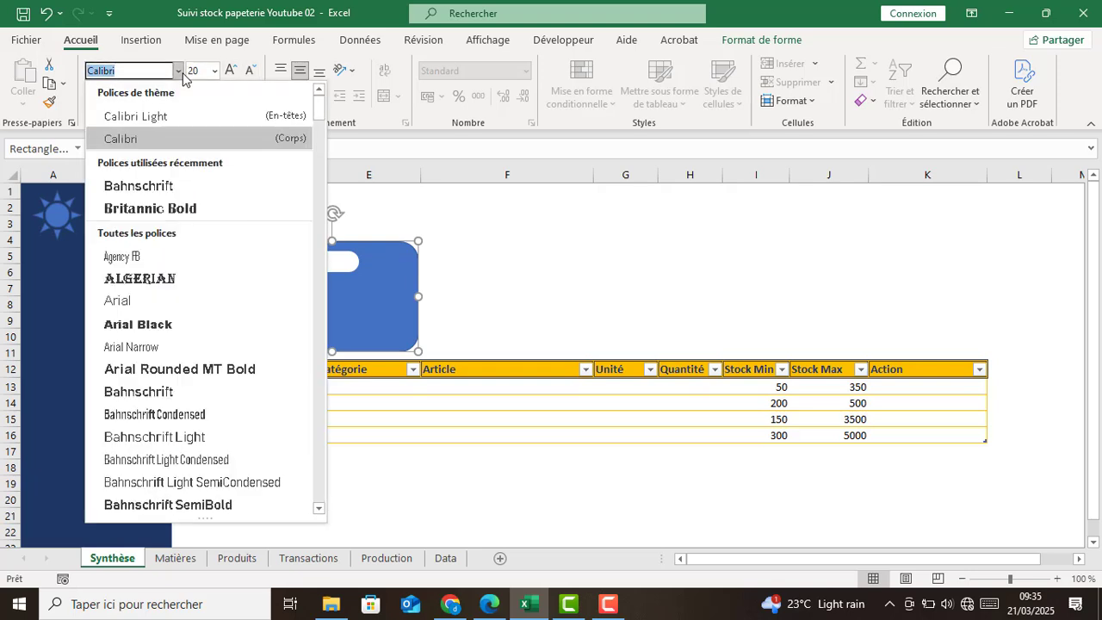
left_click(173, 217)
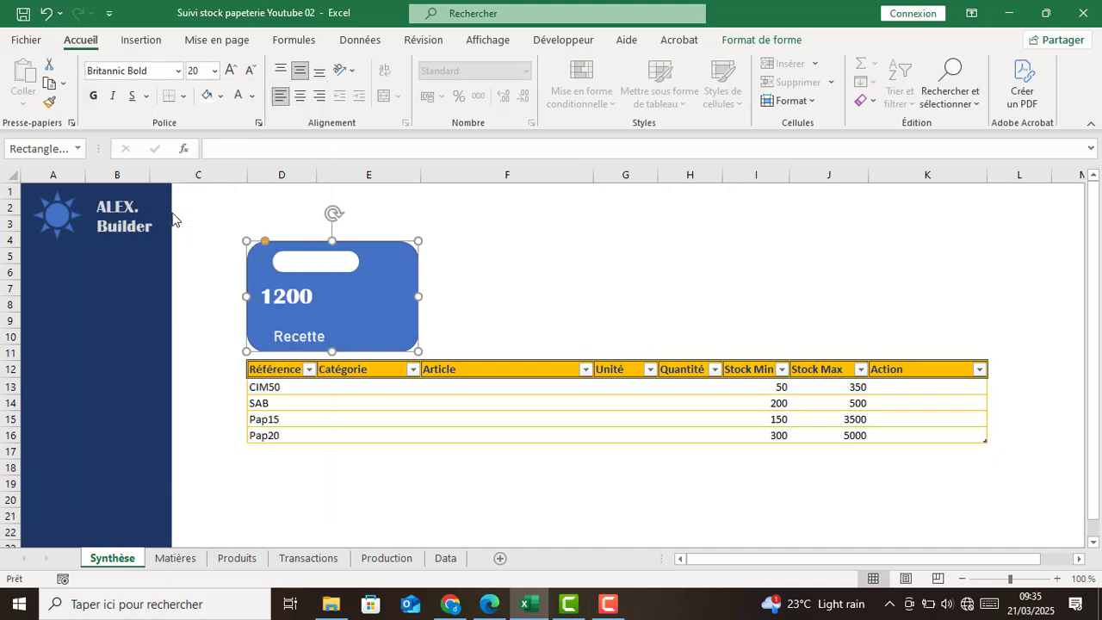
left_click(231, 74)
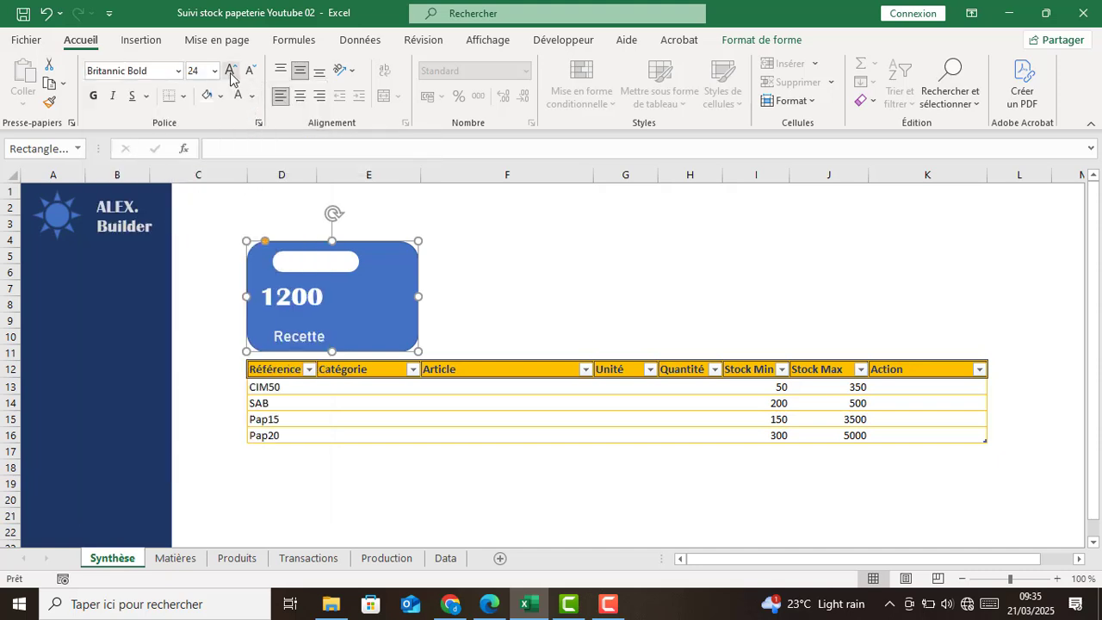
Nudge the small white rounded shape toward the card's left edge, roughly in line with the "1200" text.
left_click(349, 272)
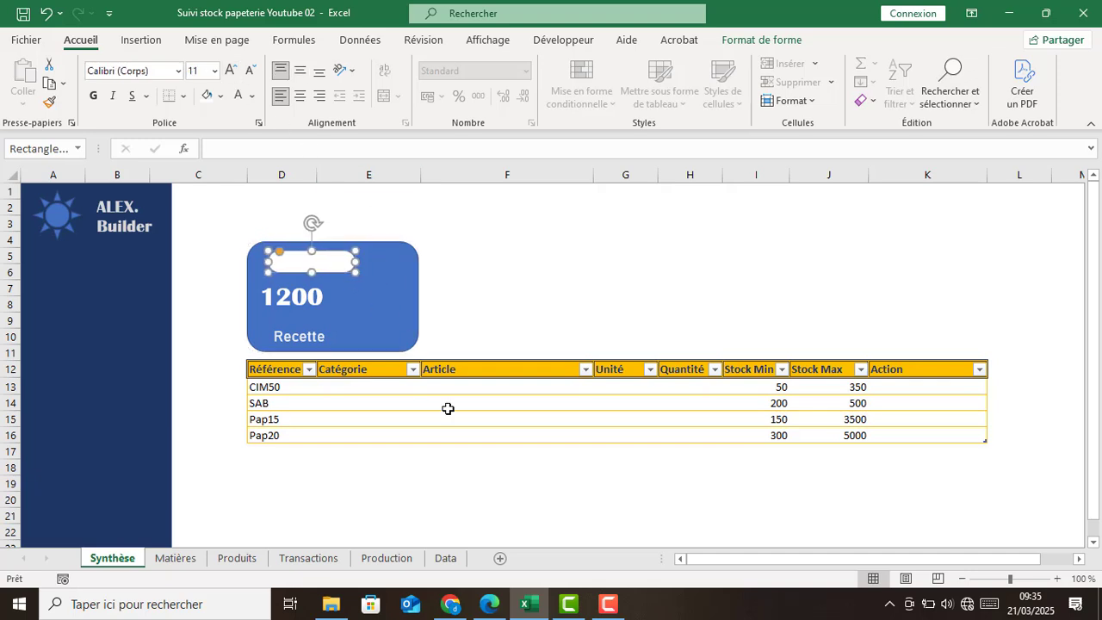
key("Left")
key("Left")
key("Left")
key("Left")
key("Left")
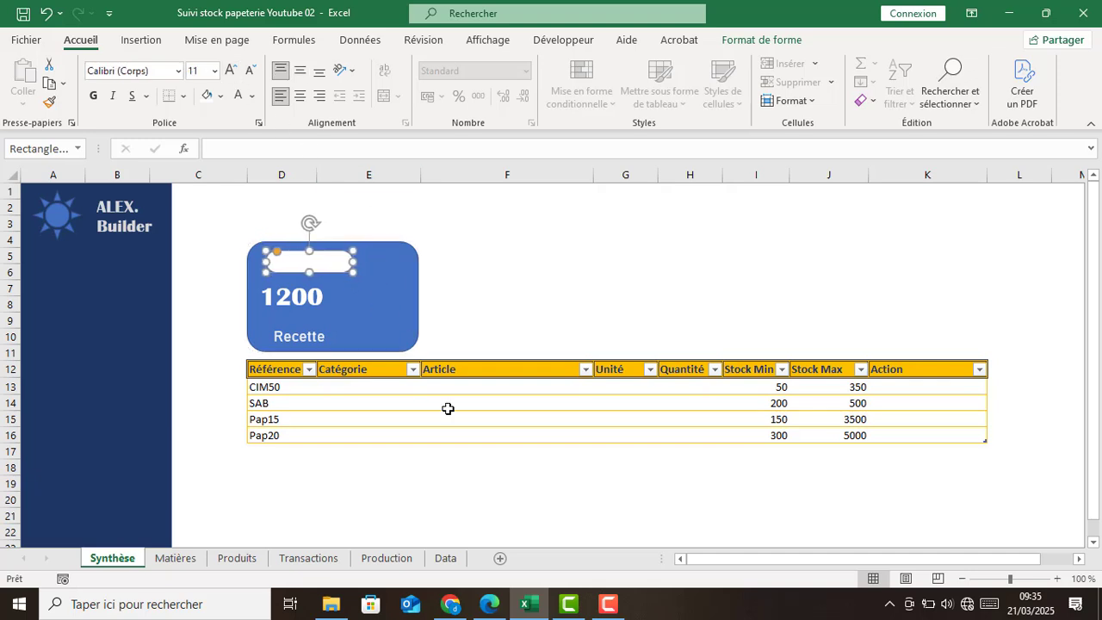
Nudge the "Recette" label toward the card's left edge to line up with the "1200" text.
left_click(313, 350)
left_click(324, 338)
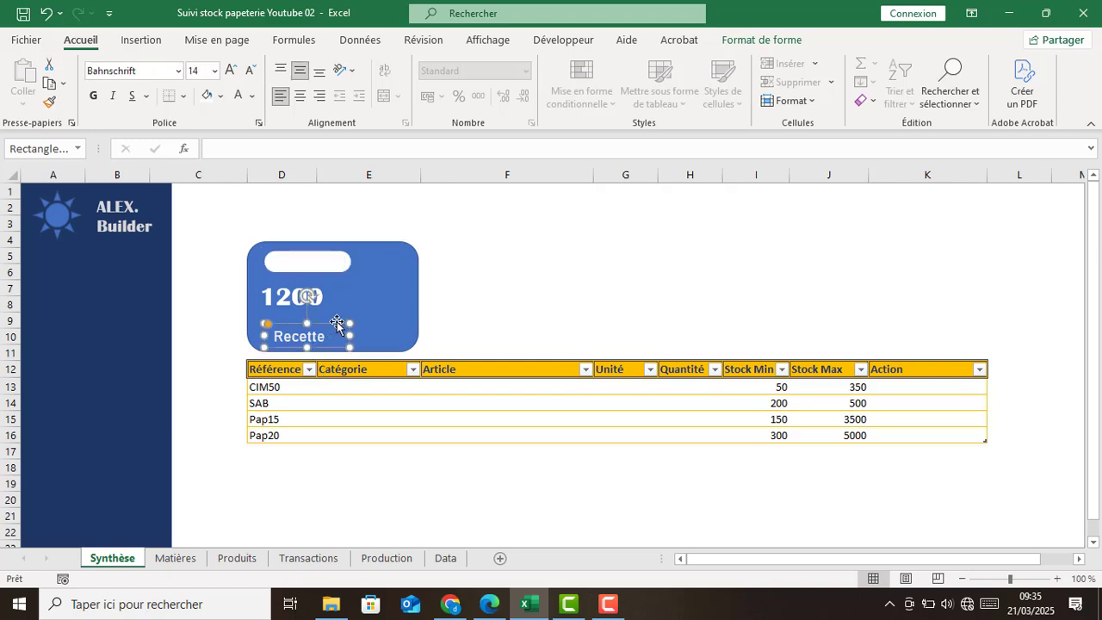
key("Left")
key("Left")
key("Left")
key("Left")
key("Left")
key("Left")
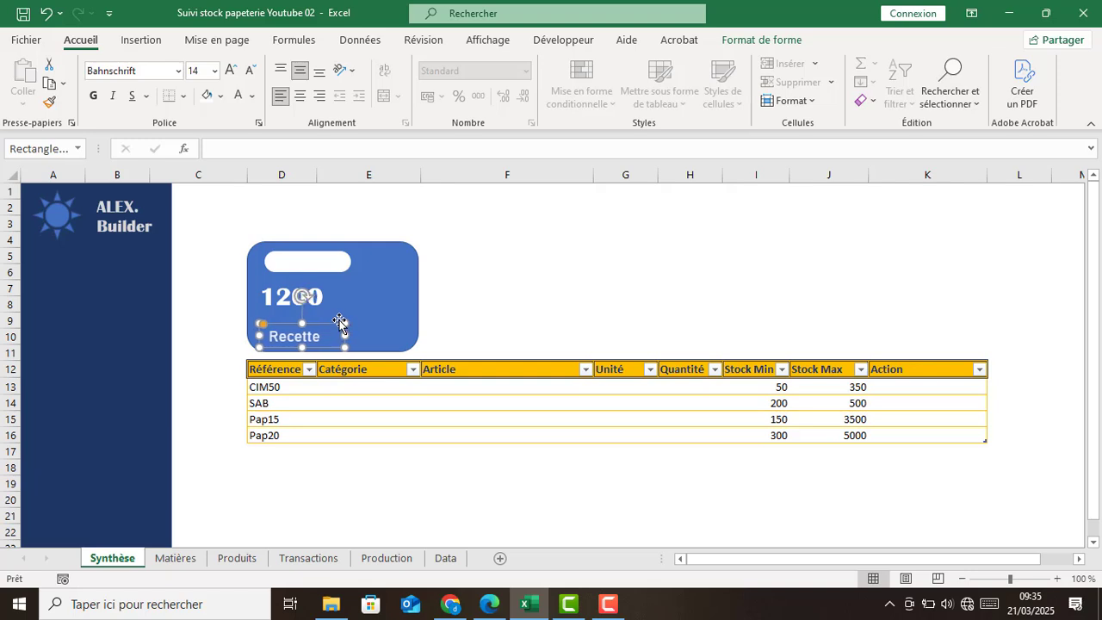
key("Left")
key("Left")
key("Left")
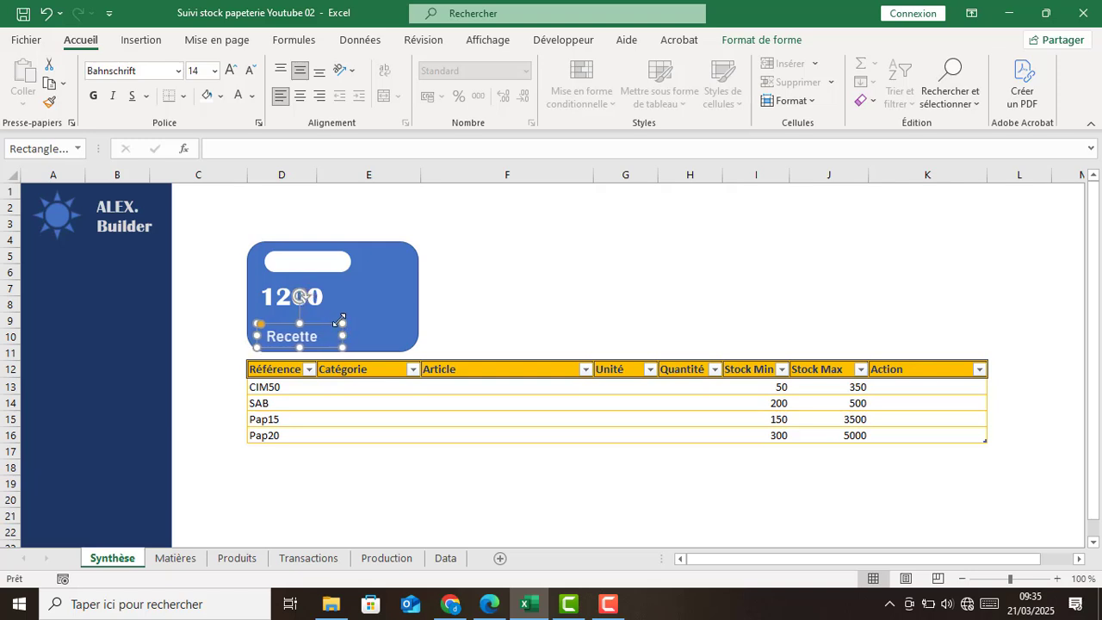
Set the card's "1200" text to font size 28.
left_click(355, 320)
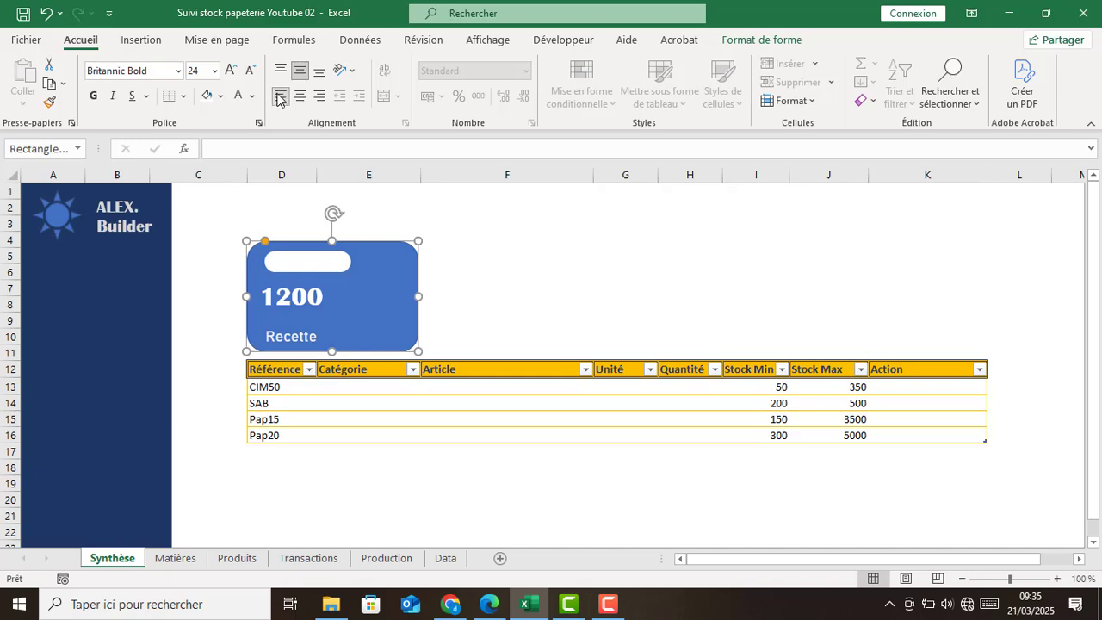
left_click(230, 70)
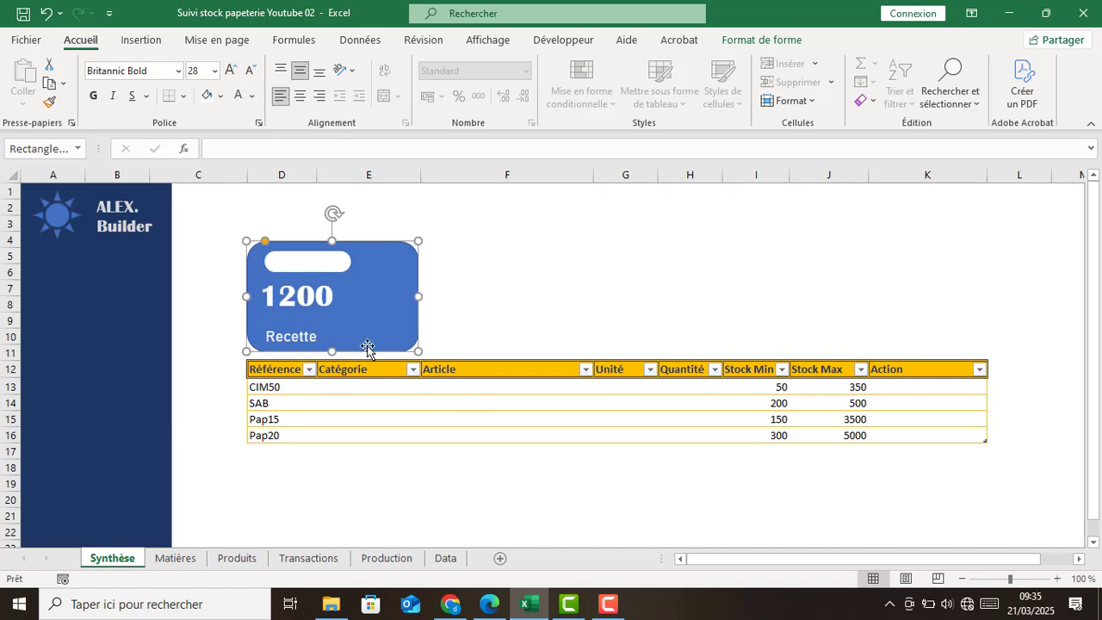
left_click(504, 303)
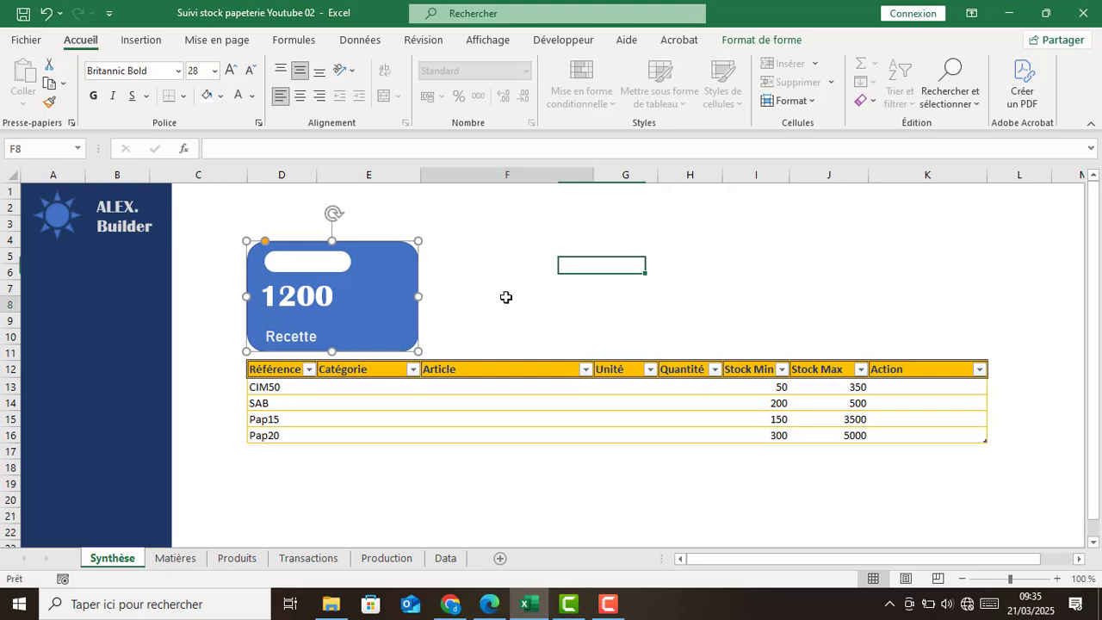
Insert a four-point star about 0.53 cm high and 0.56 cm wide near the card's upper-right corner and nudge it slightly down.
left_click(140, 39)
left_click(216, 86)
left_click(243, 164)
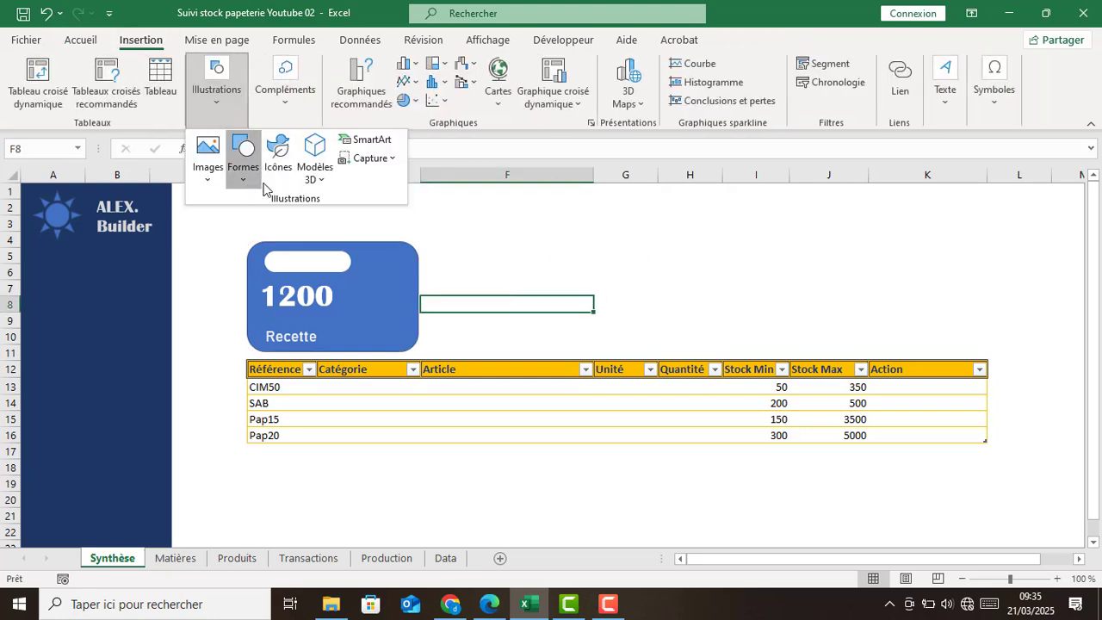
scroll(331, 499, "down", 4)
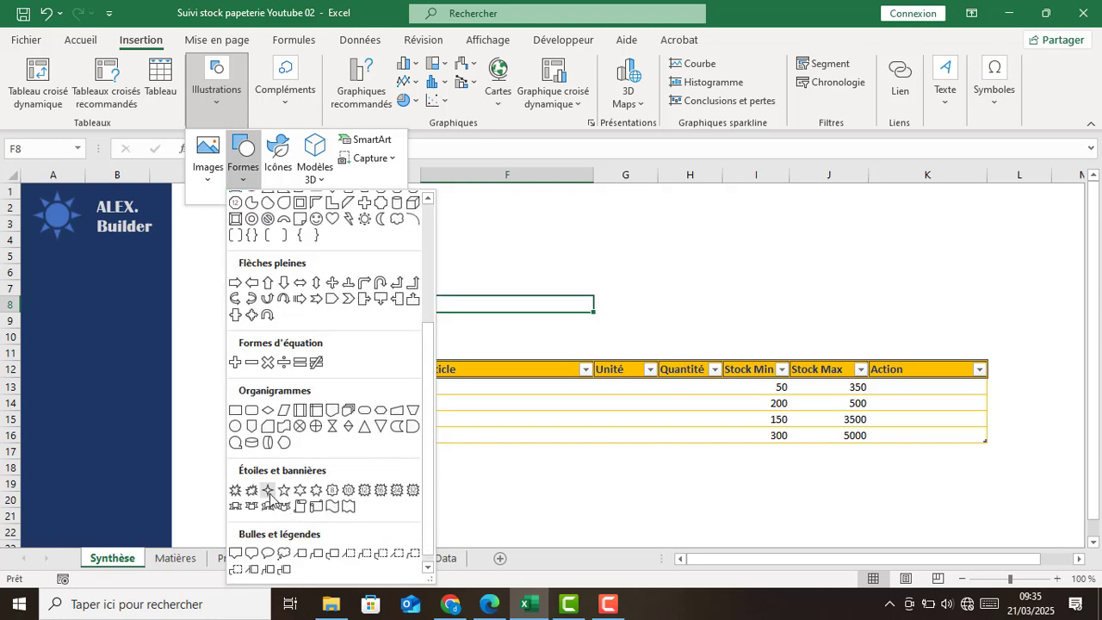
left_click(269, 490)
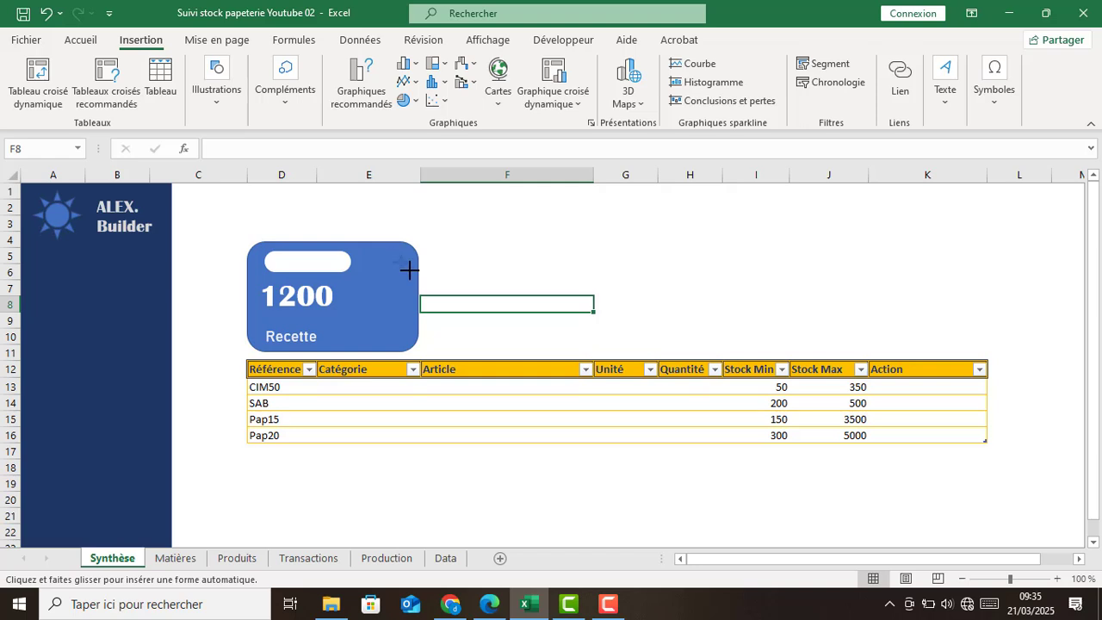
left_click_drag(409, 271, 411, 272)
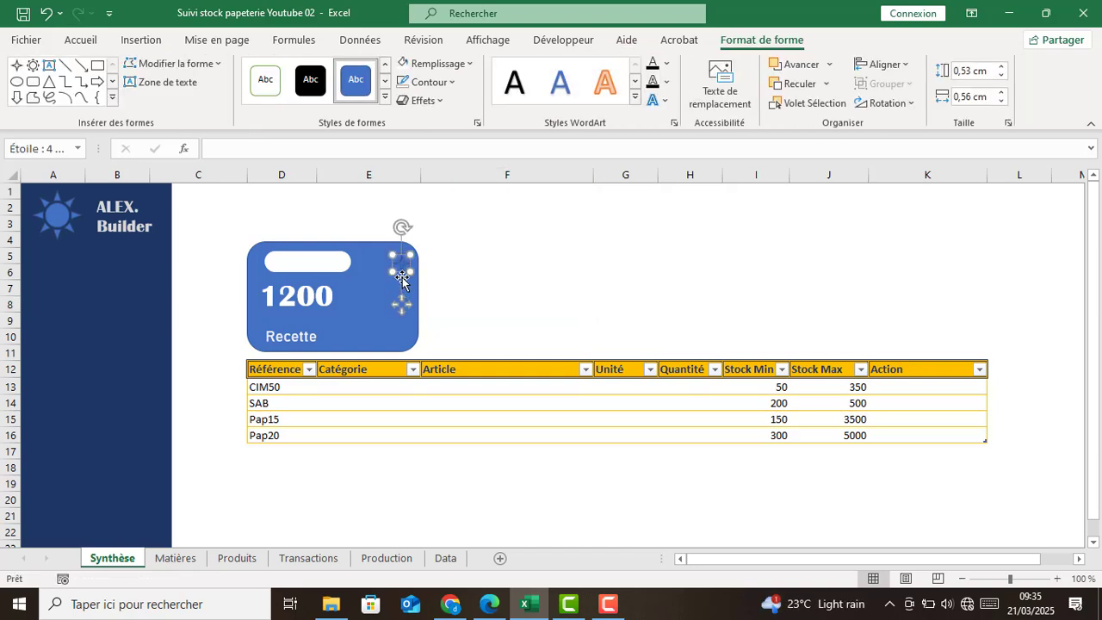
key("Down")
key("Down")
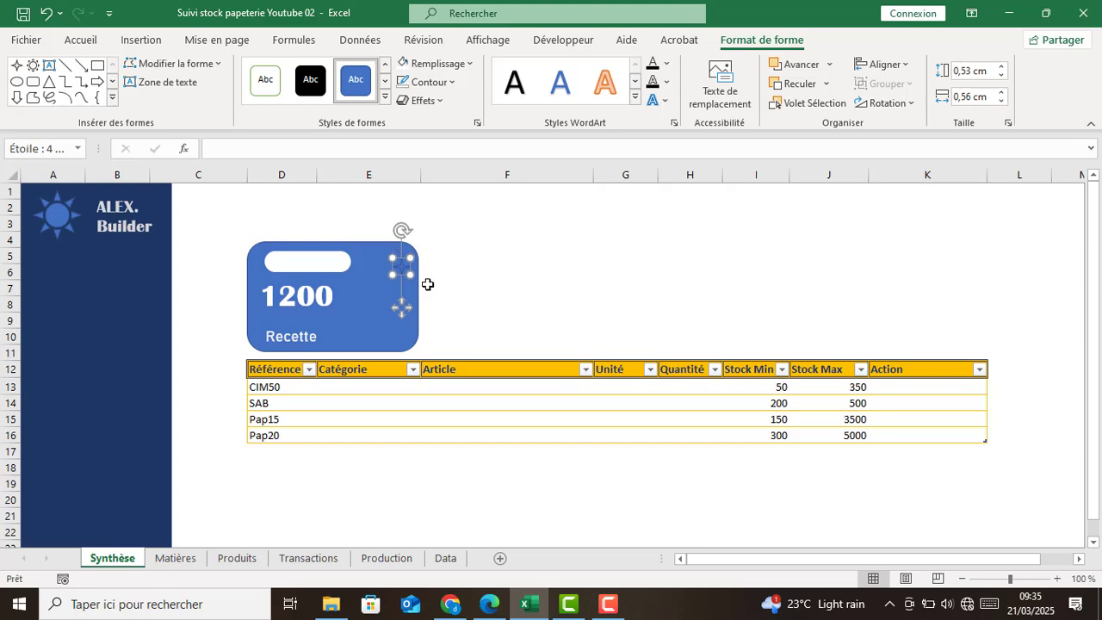
Align the four-point star and the small white rounded shape to each other's vertical middle on the card.
left_click(449, 258)
left_click(401, 267)
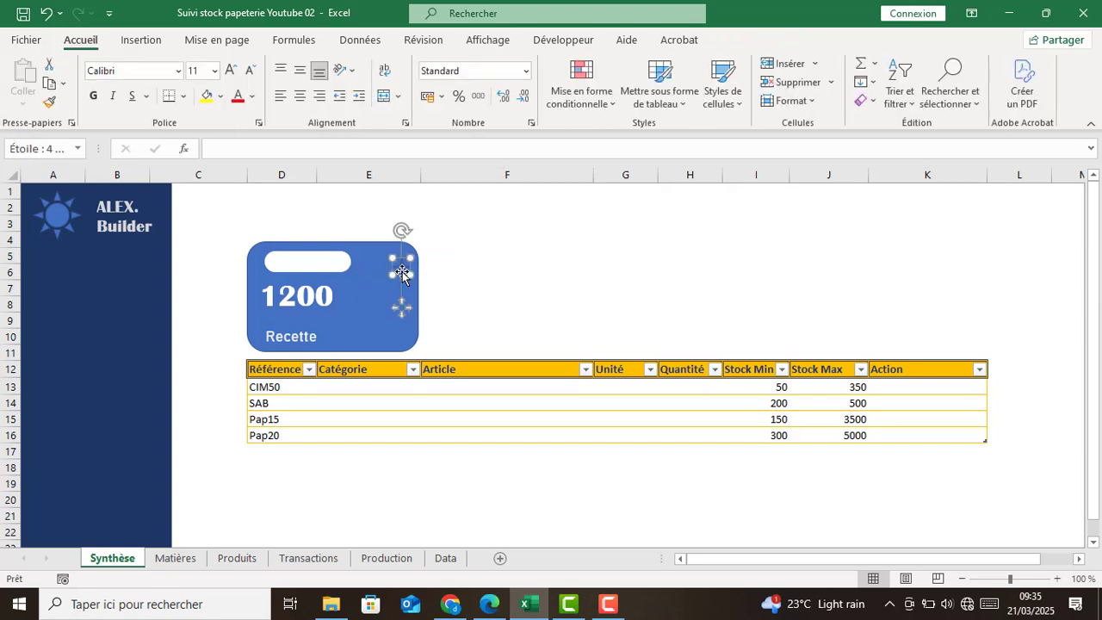
left_click(342, 261, "shift")
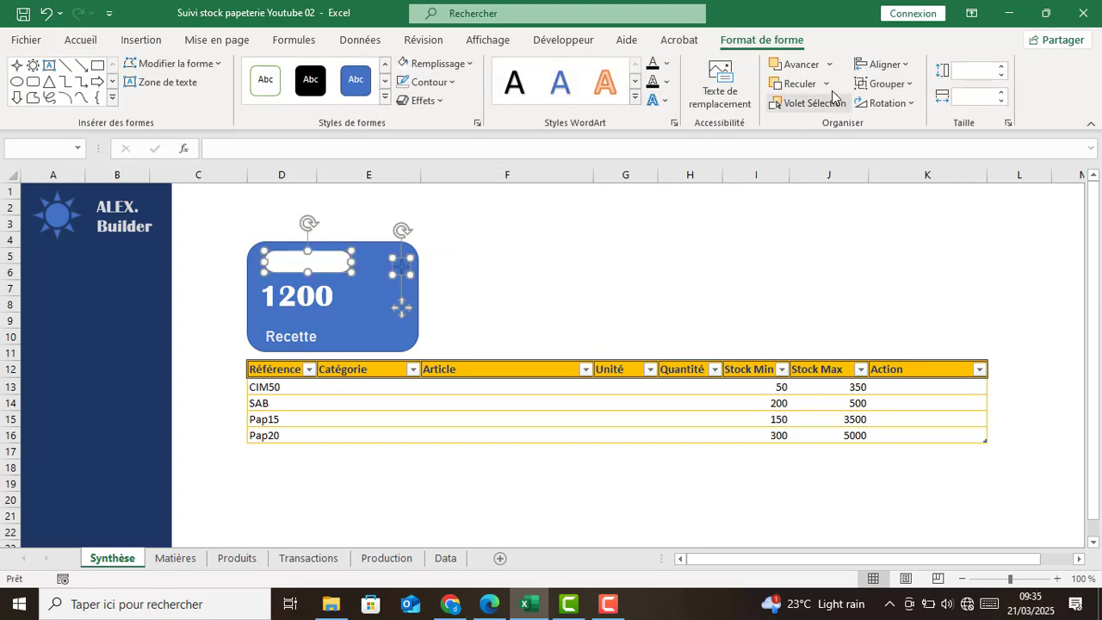
left_click(903, 65)
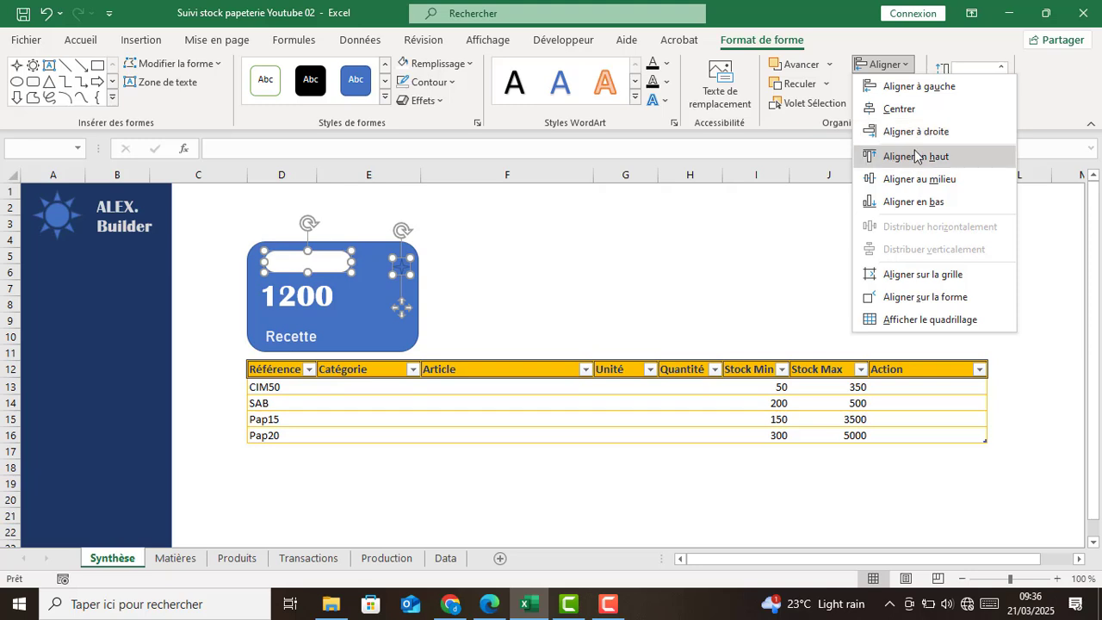
left_click(914, 181)
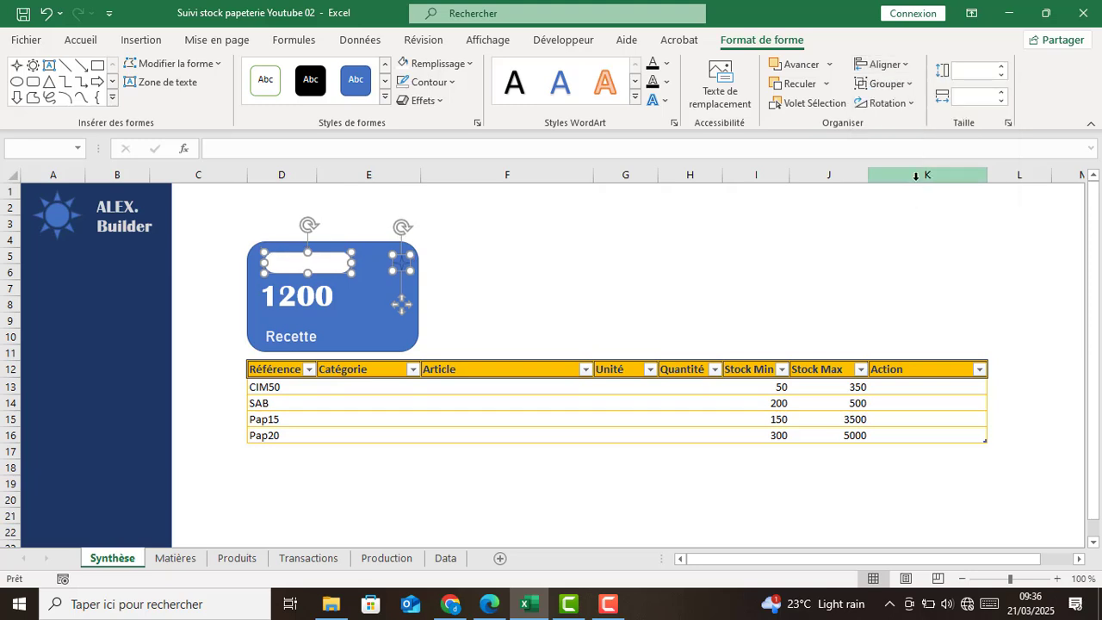
left_click(520, 253)
Fill the four-point star near the card's upper-right corner with white.
left_click(402, 262)
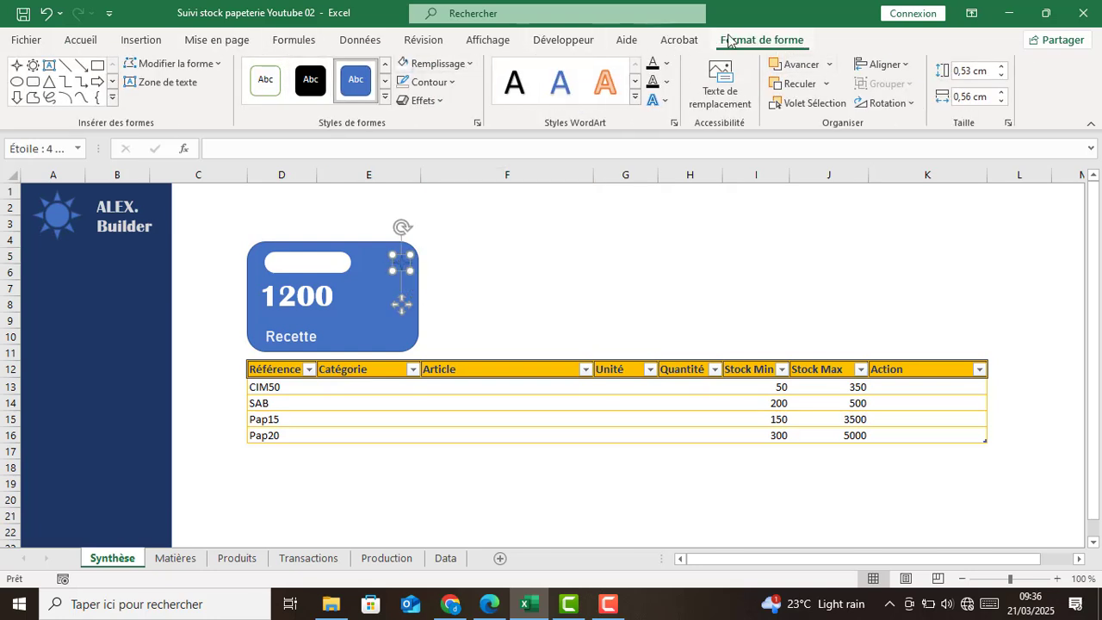
left_click(464, 64)
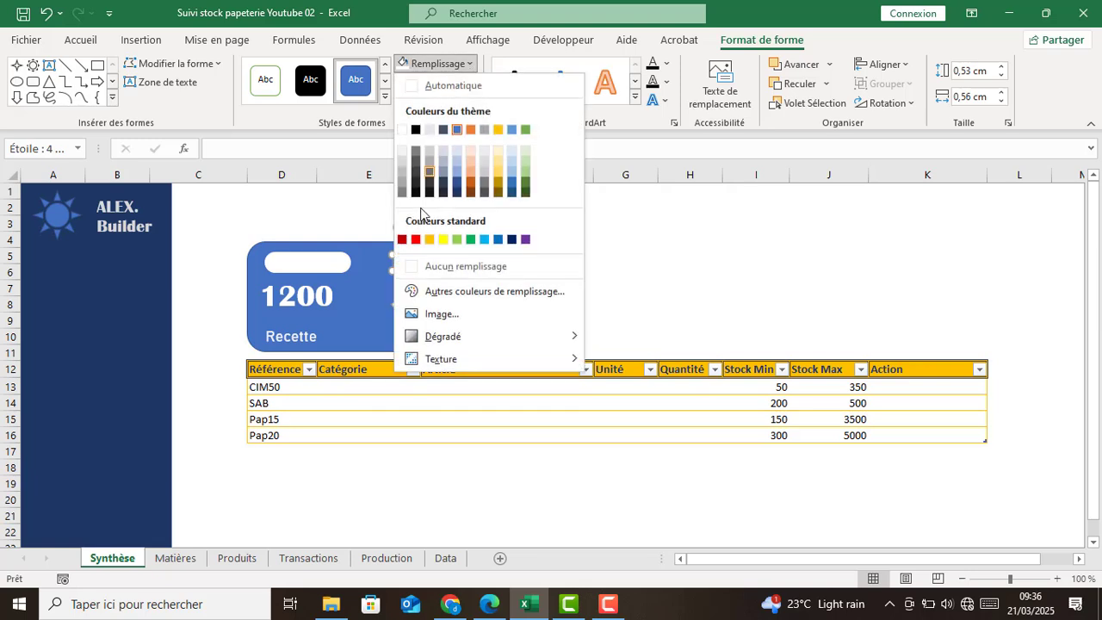
left_click(401, 129)
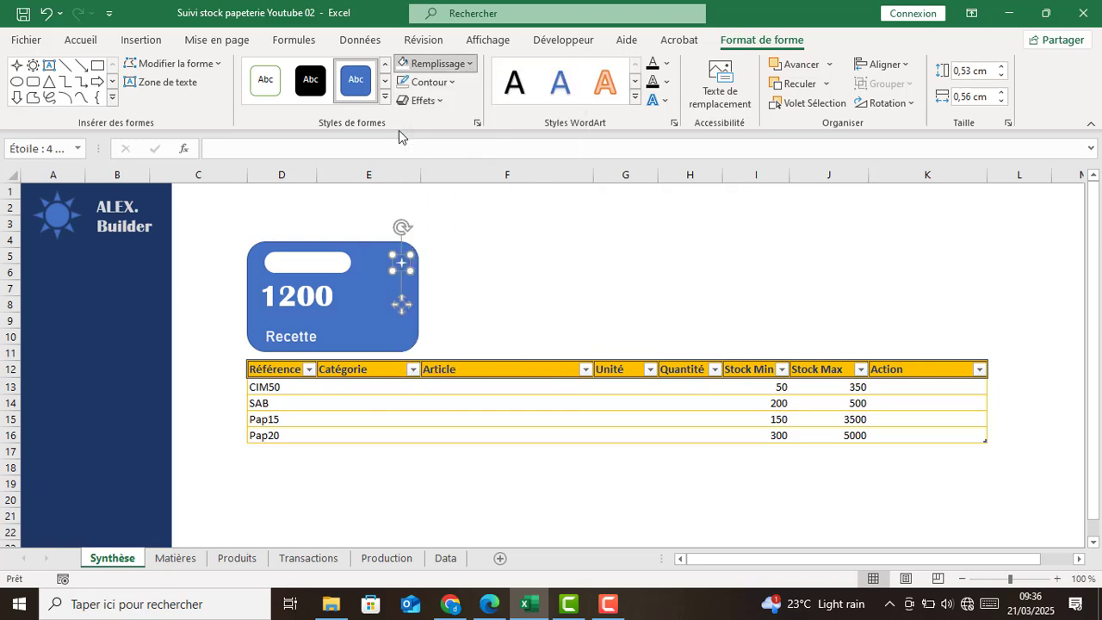
left_click(465, 274)
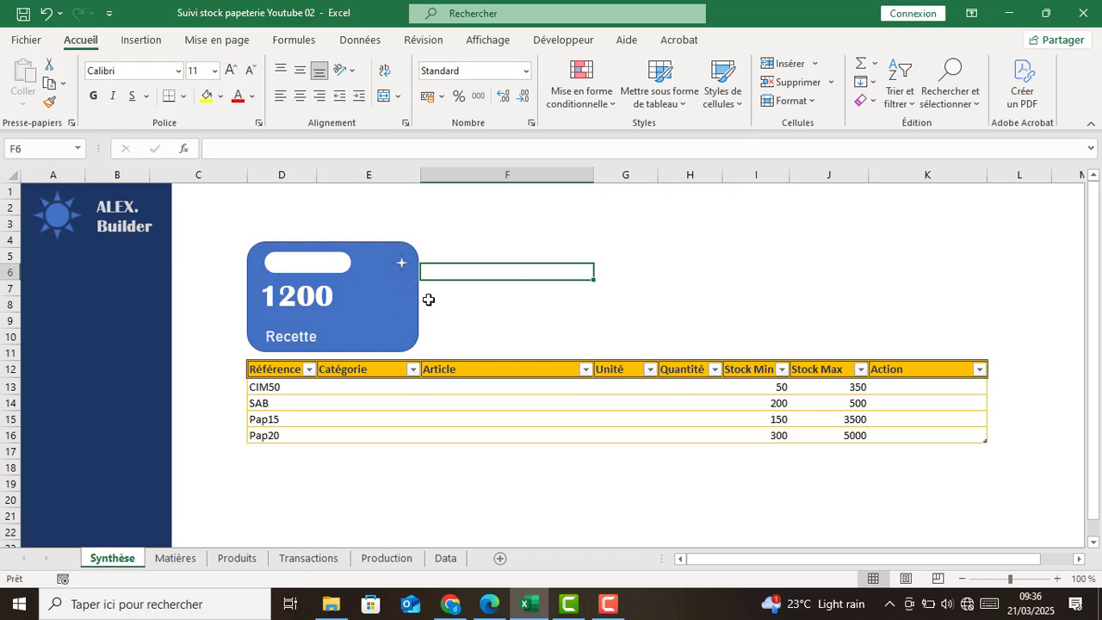
On the Data sheet, enter "Date:" in N14 and the formula =AUJOURDHUI() in N15.
left_click(405, 311)
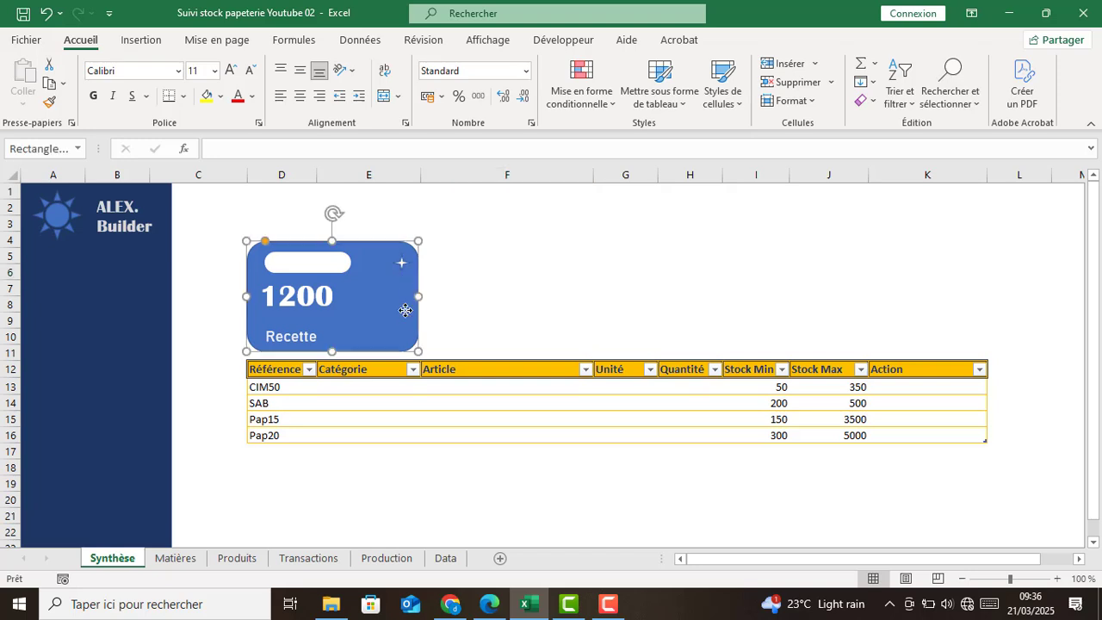
left_click(344, 267)
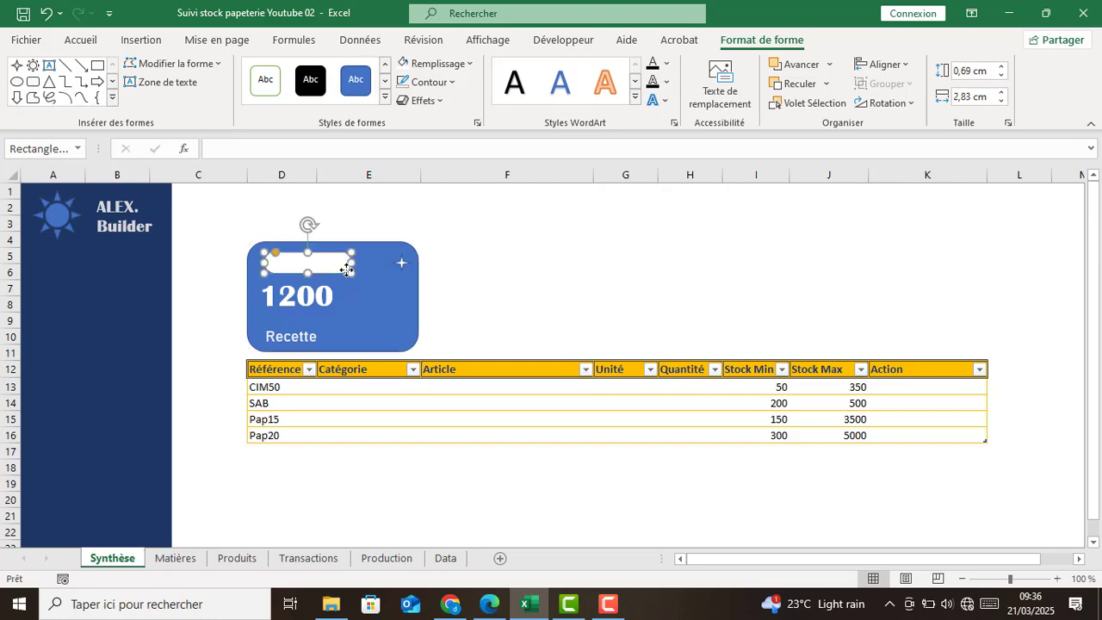
left_click(445, 558)
left_click(833, 411)
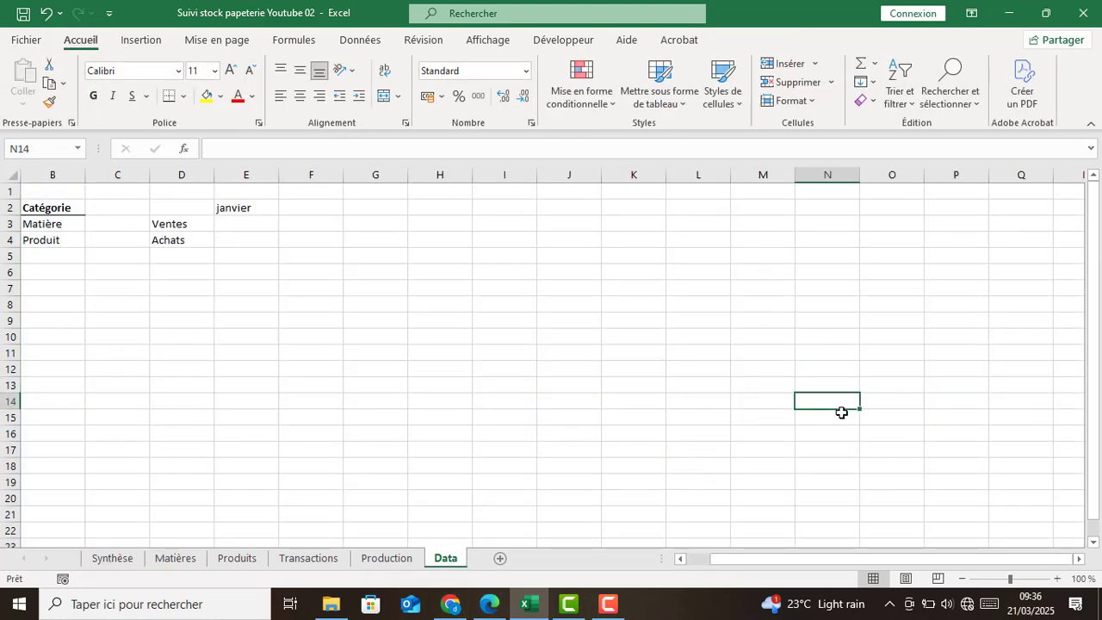
type("Date:")
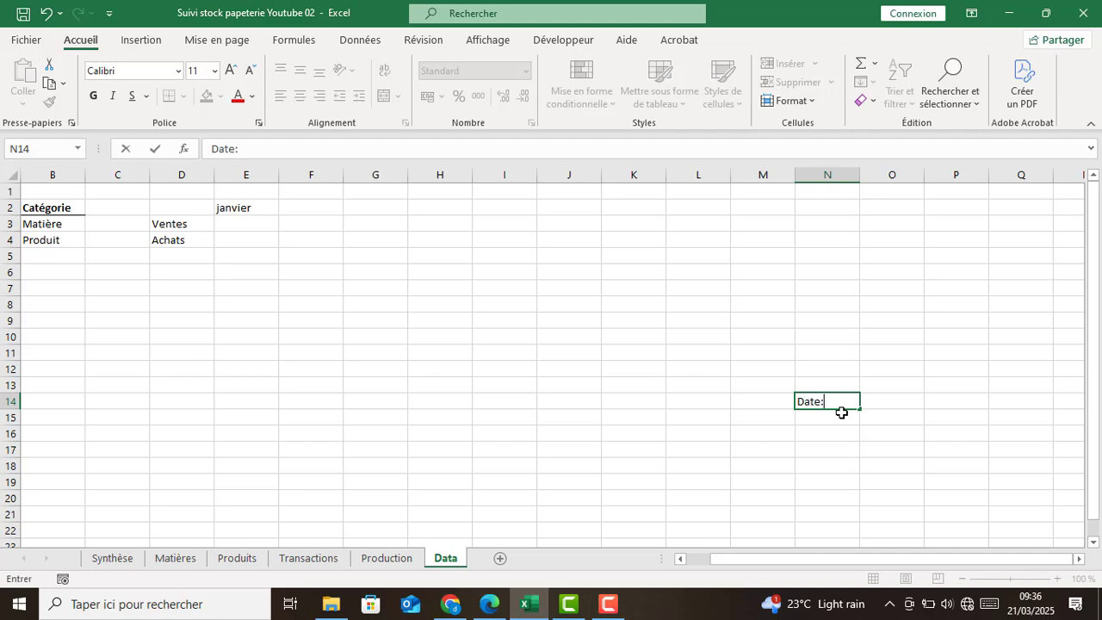
key("Return")
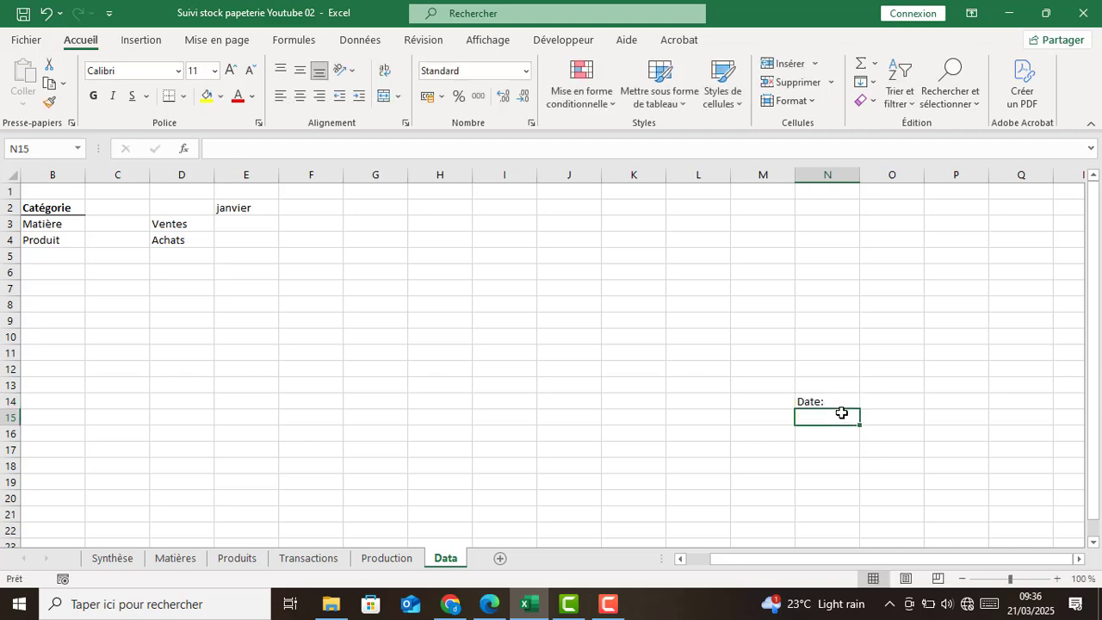
type("=aujourdhui")
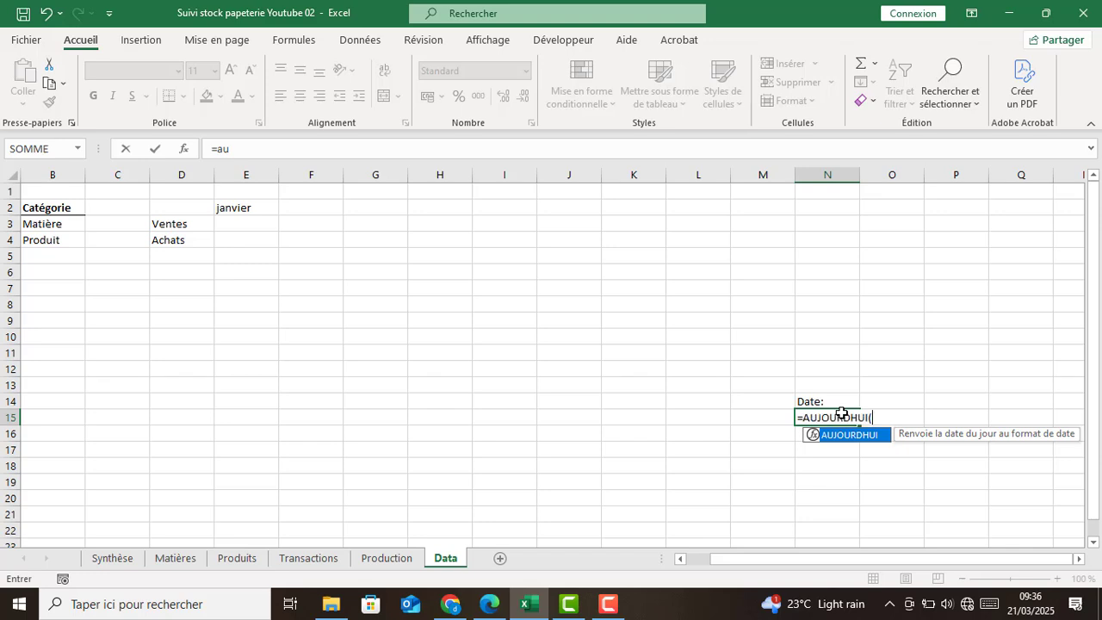
key("Tab")
type(")")
key("Return")
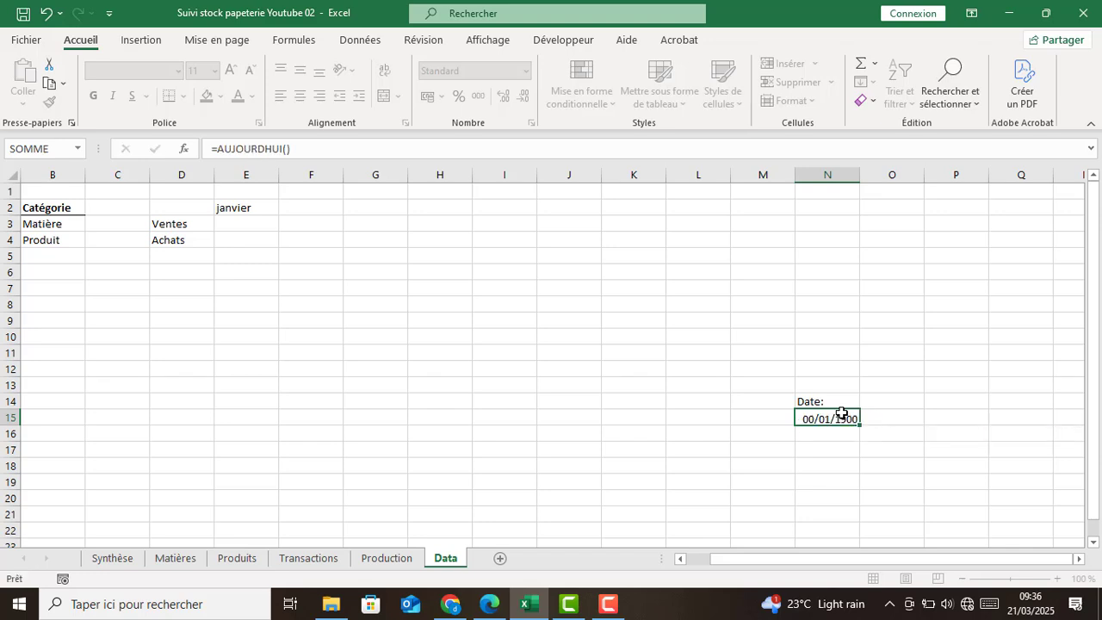
Link the text of the white rounded shape on the Synthèse card to cell N15 of the Data sheet.
left_click(95, 563)
left_click(289, 277)
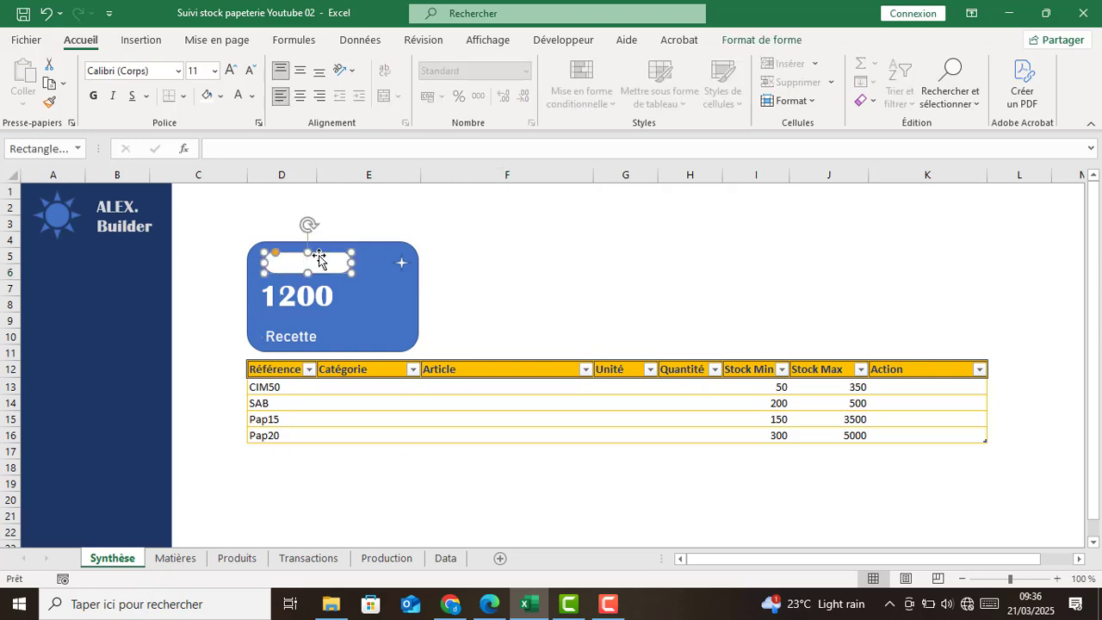
left_click(307, 150)
type("=")
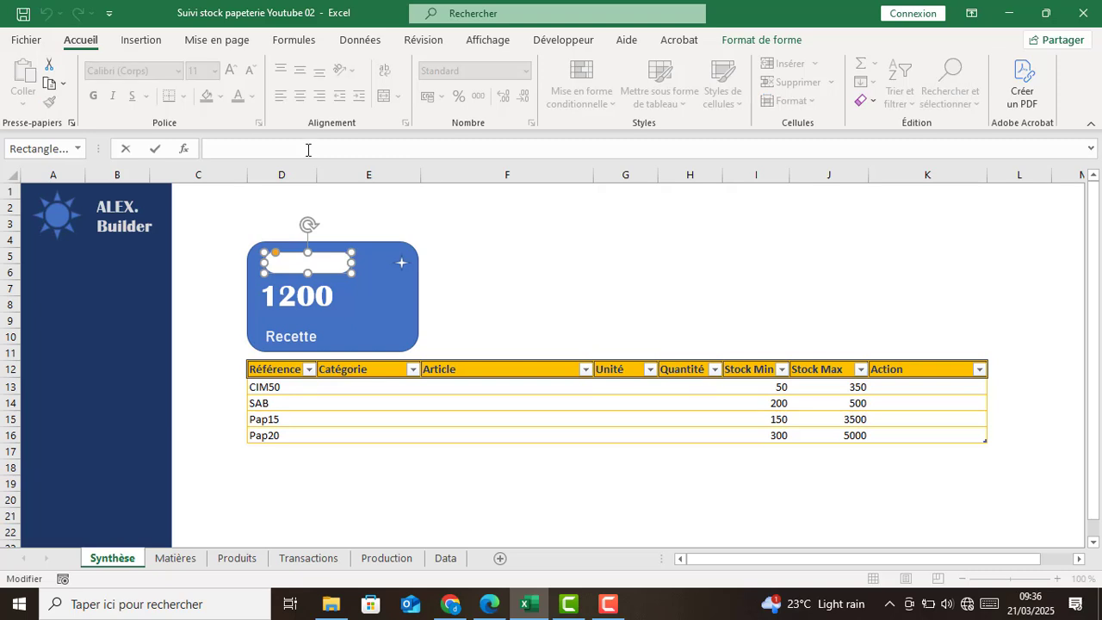
left_click(445, 558)
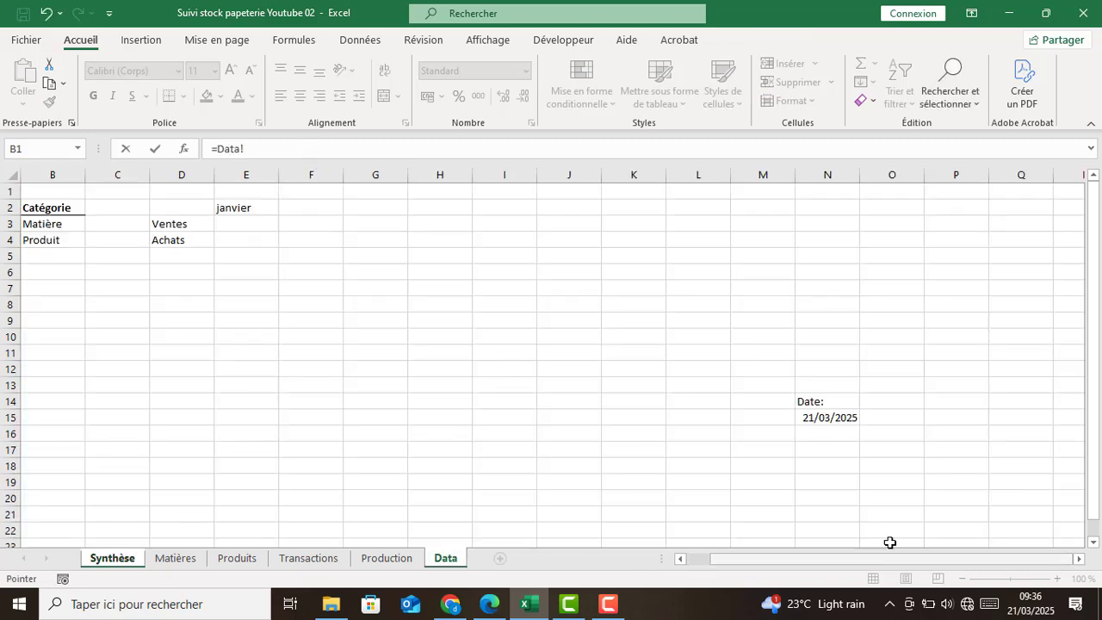
left_click(835, 418)
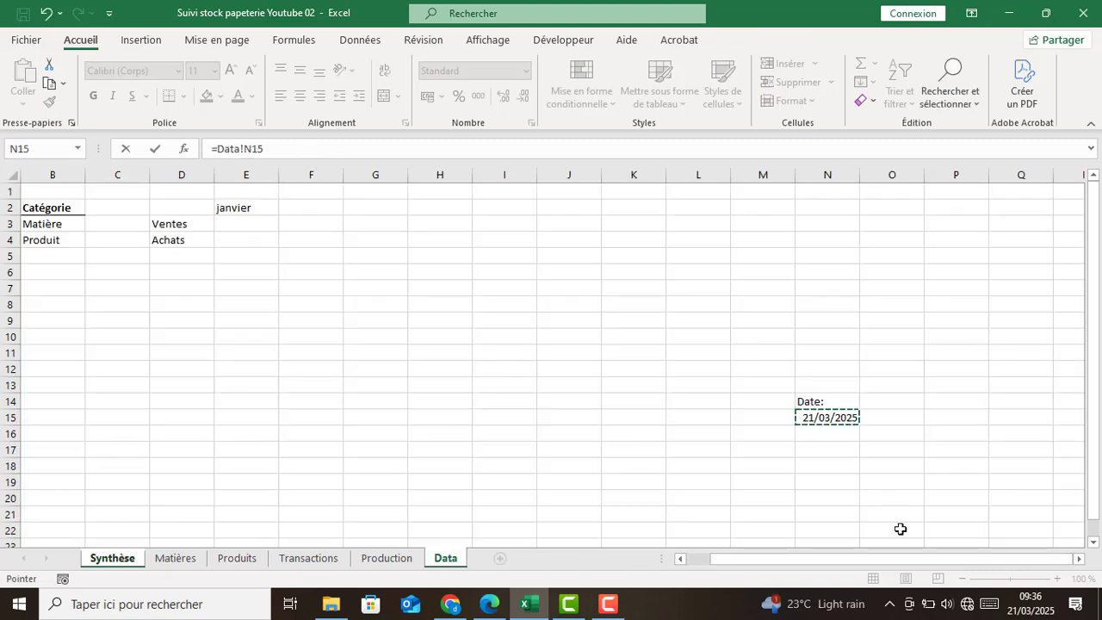
key("Return")
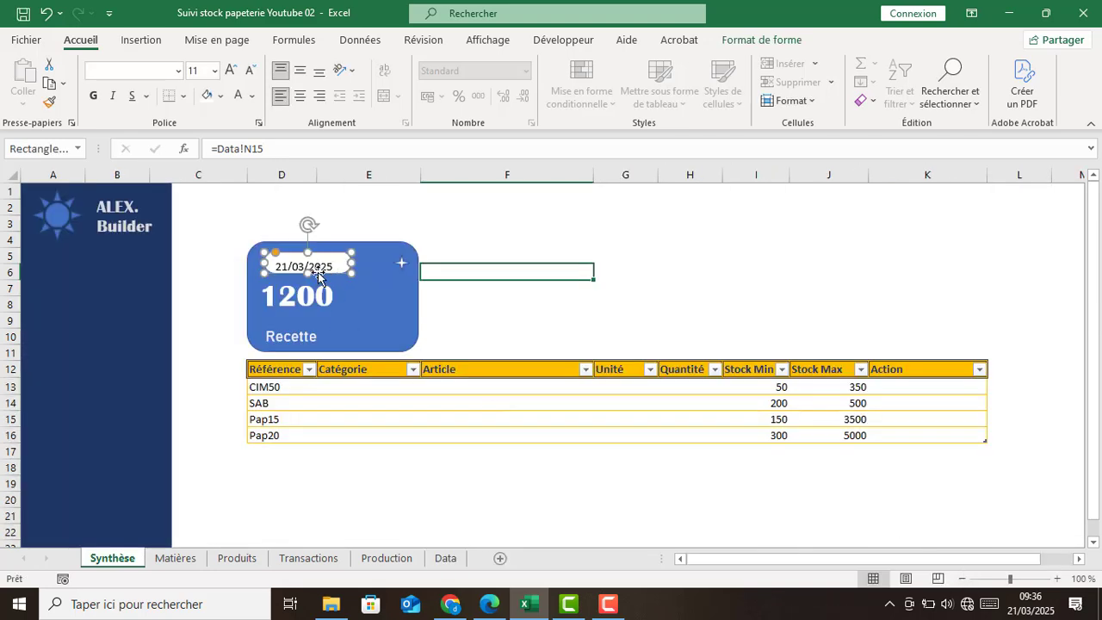
Center the date horizontally and vertically in its white shape and nudge the shape slightly left to line up with "1200".
left_click(299, 96)
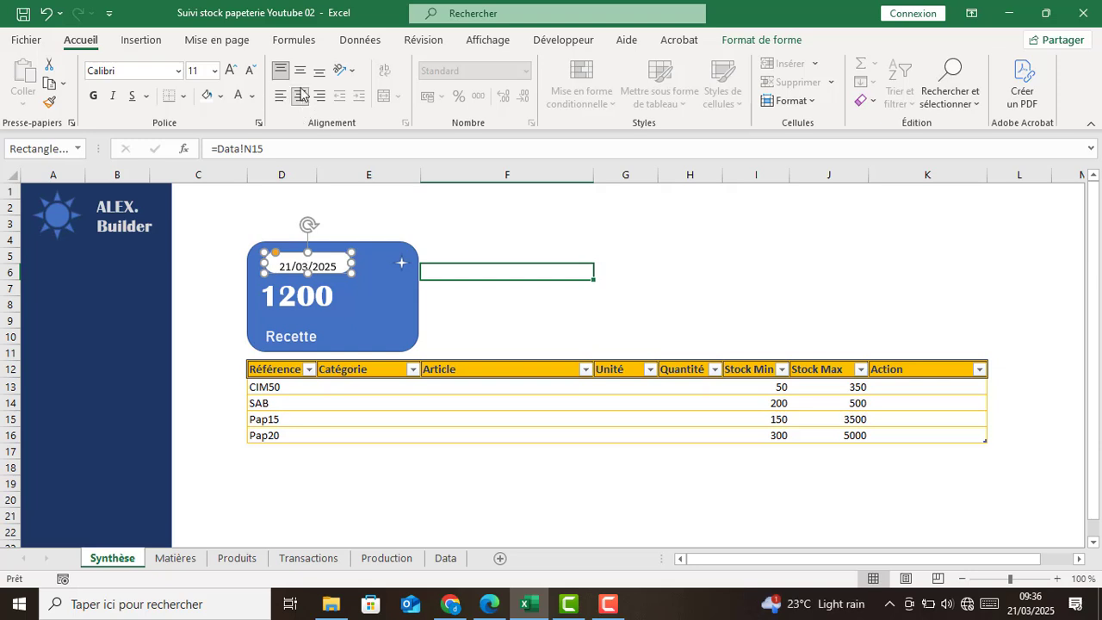
left_click(299, 72)
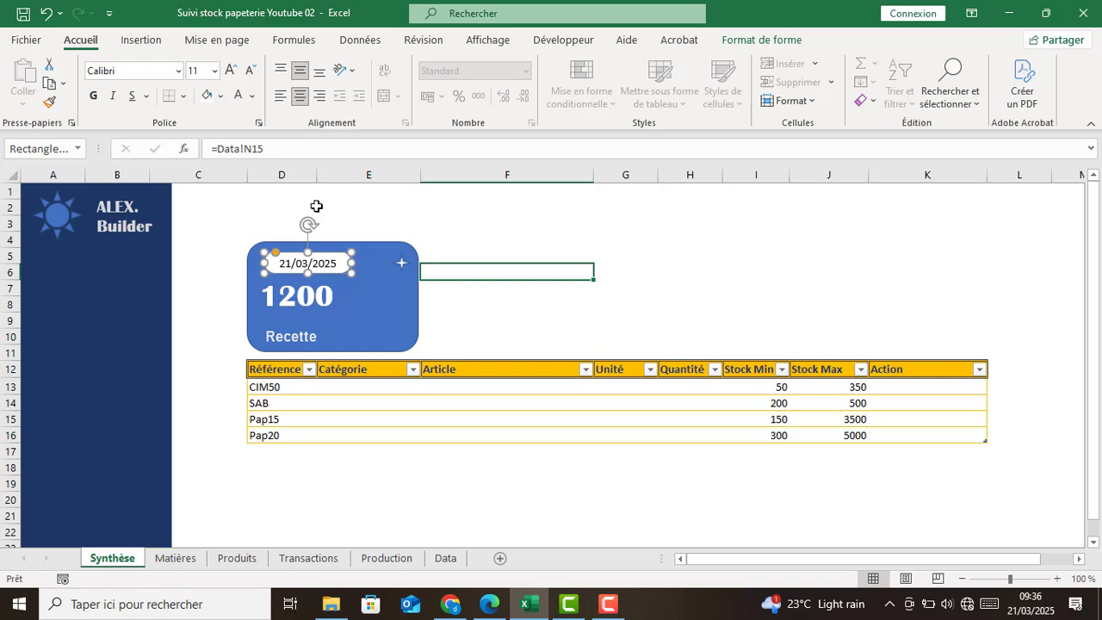
key("Left")
key("Left")
key("Left")
key("Left")
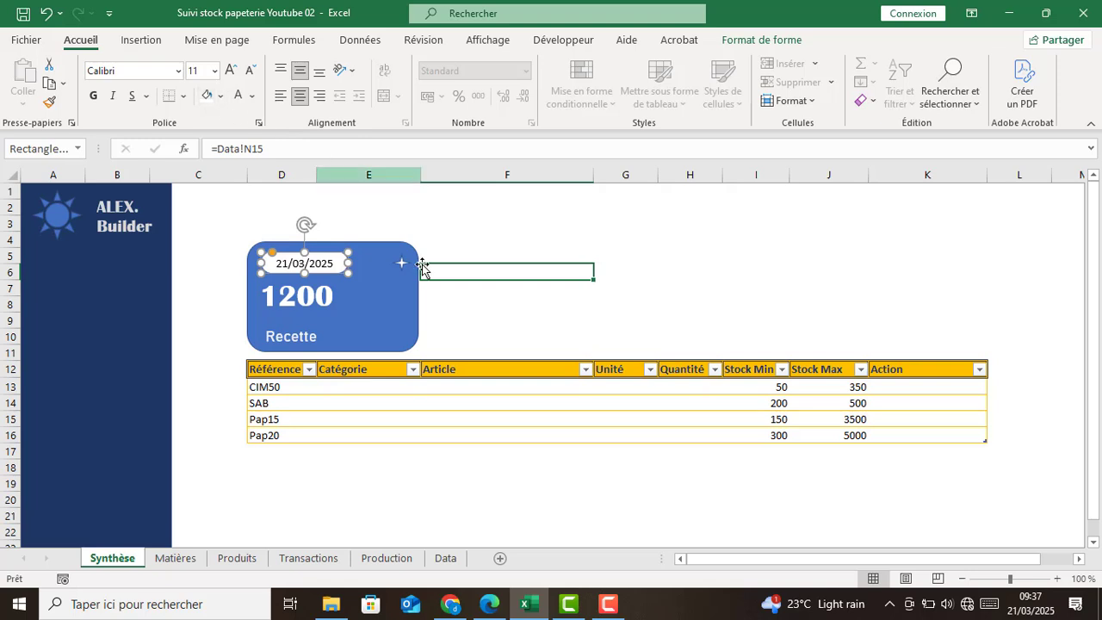
left_click(488, 346)
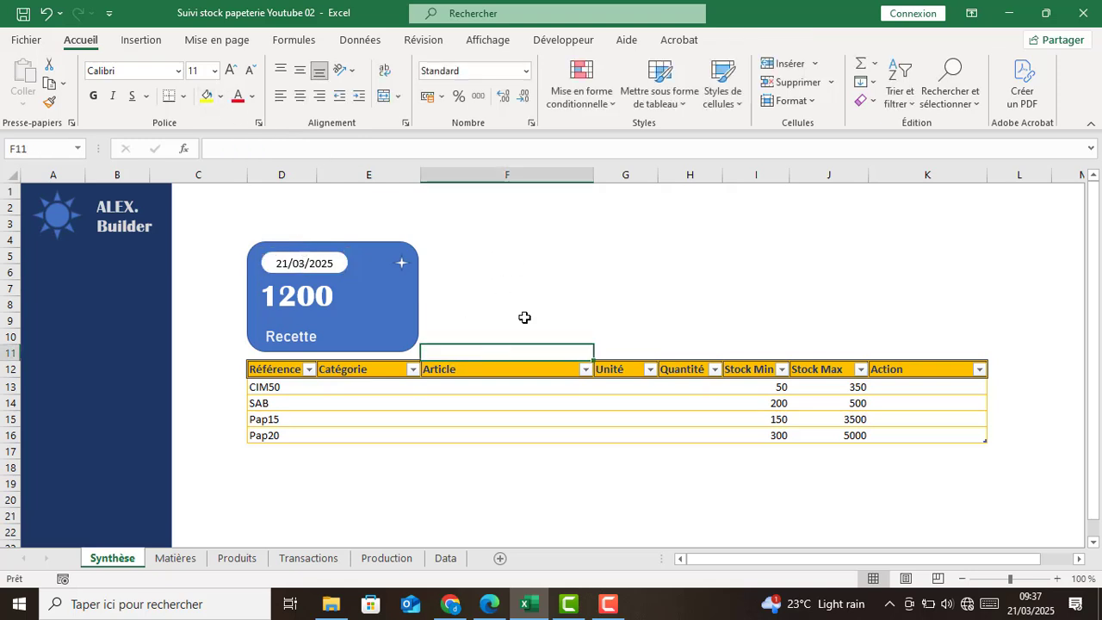
left_click(320, 264)
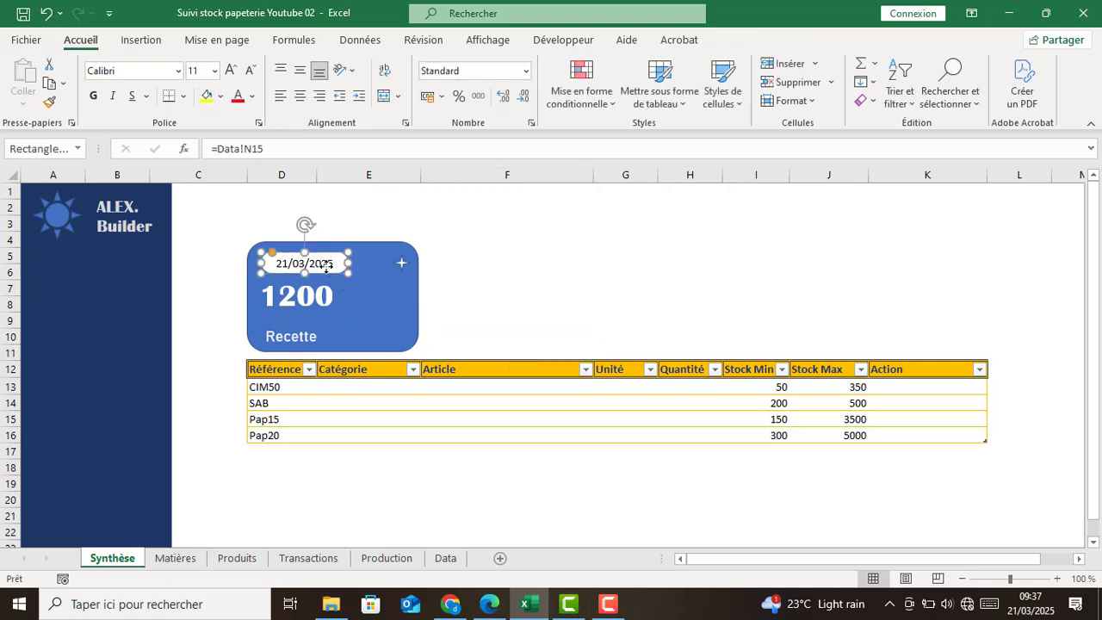
left_click(536, 294)
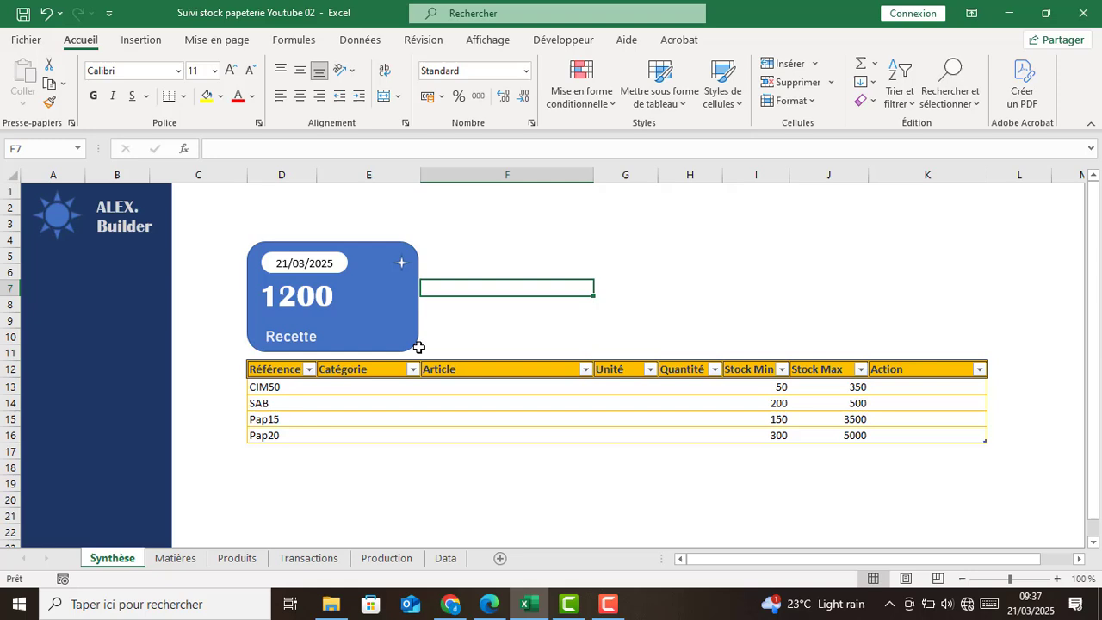
Group the date shape, the star, the "Recette" label and the blue card into one object.
left_click(334, 273)
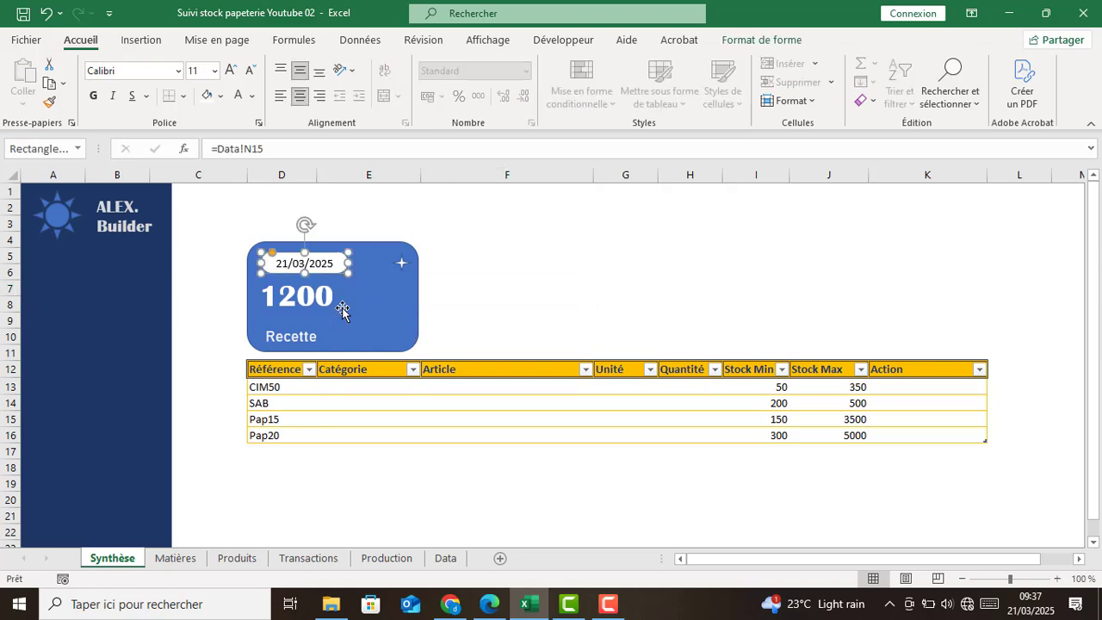
left_click(401, 267, "ctrl")
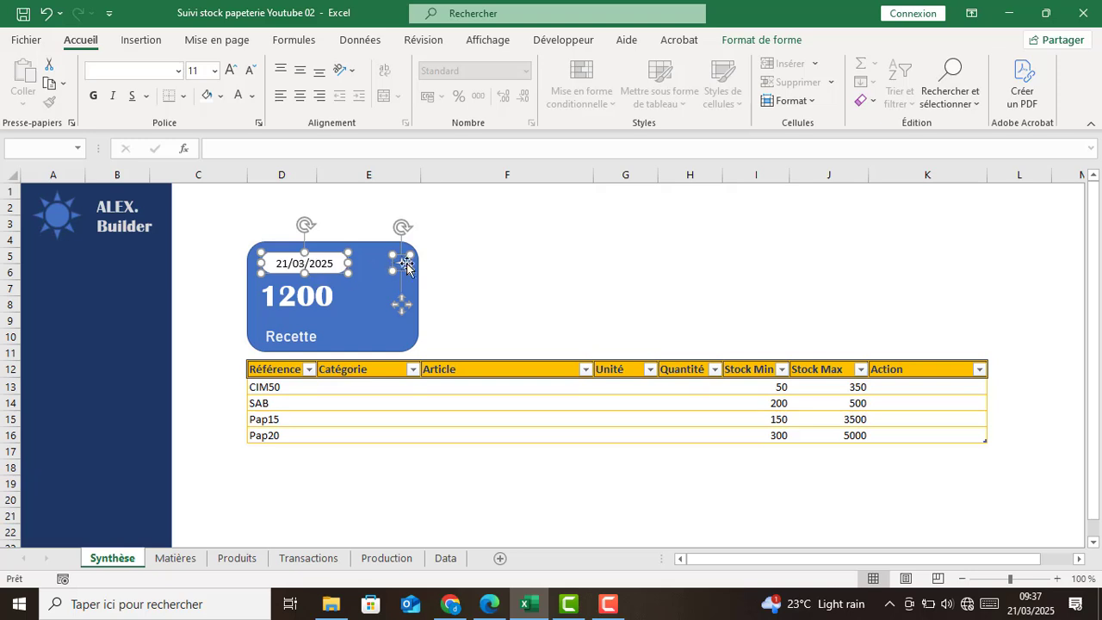
left_click(315, 337, "ctrl")
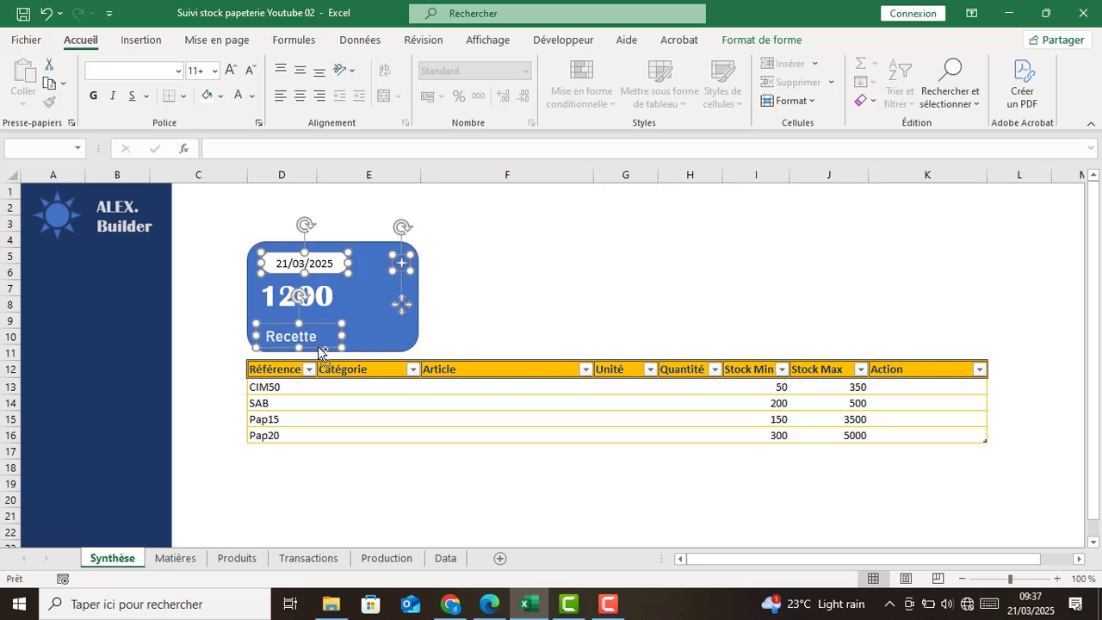
left_click(395, 346, "ctrl")
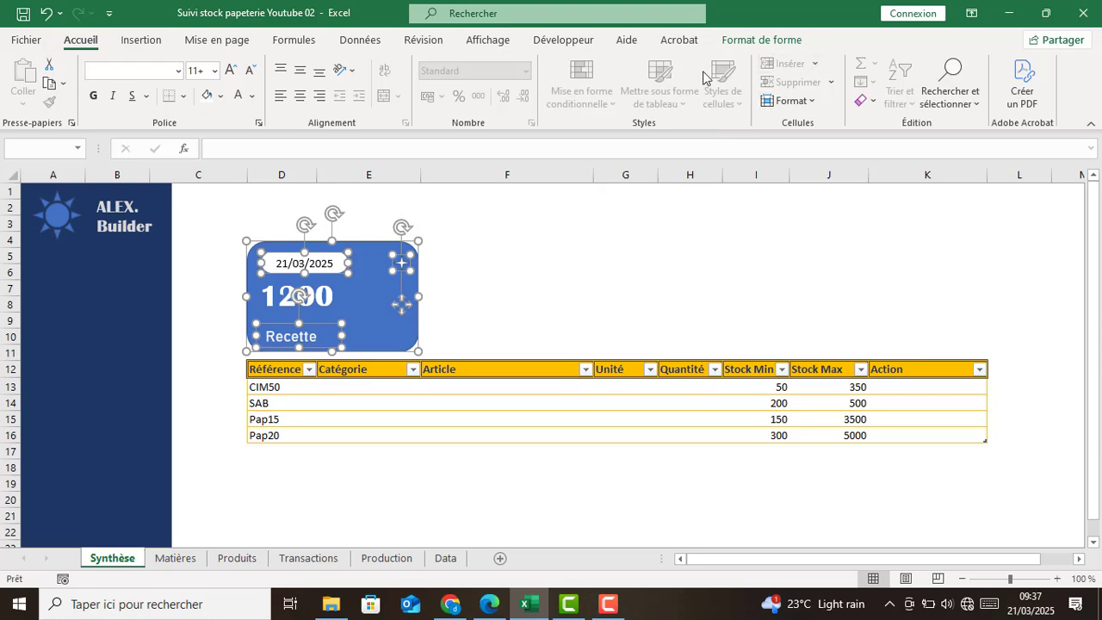
left_click(750, 41)
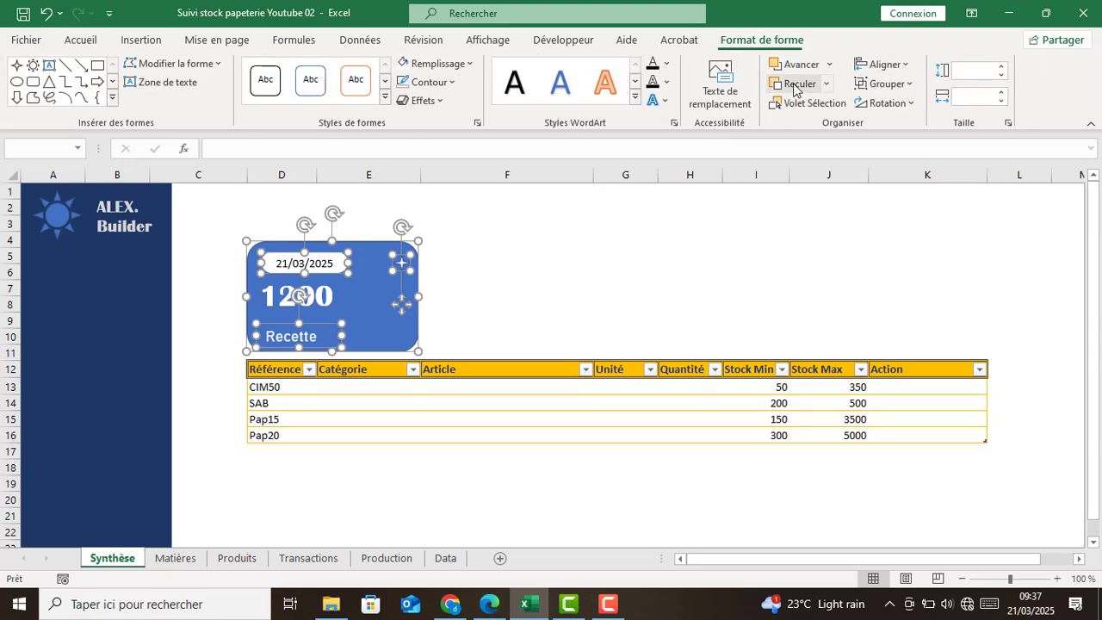
left_click(899, 83)
left_click(901, 105)
left_click(606, 249)
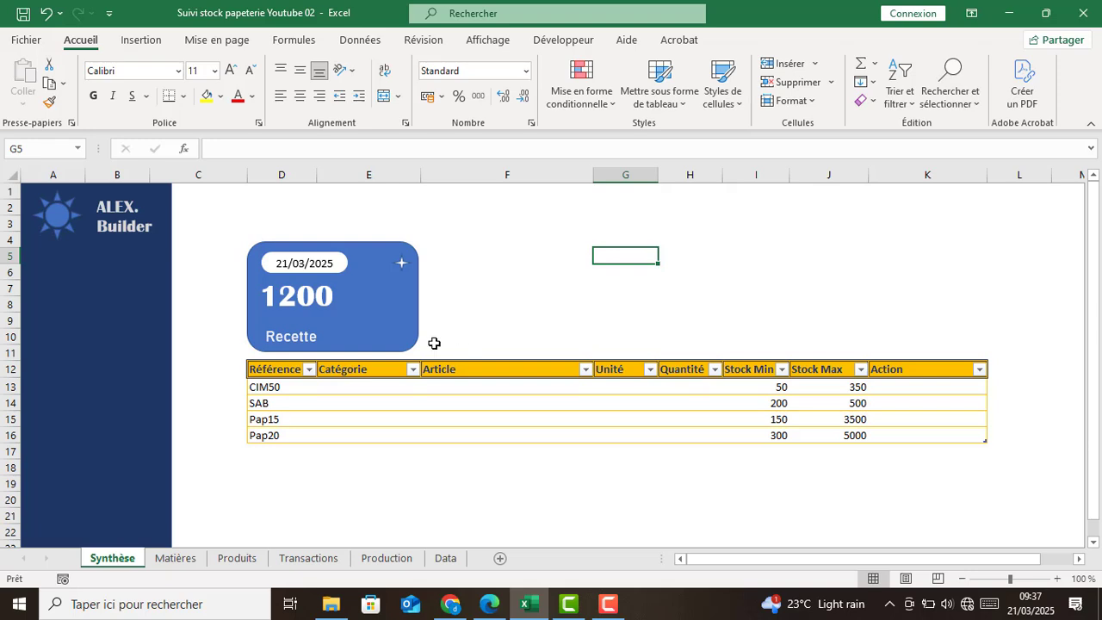
Make three copies of the grouped card in a row above the table and nudge the last one right to the table's edge.
left_click_drag(356, 301, 730, 371)
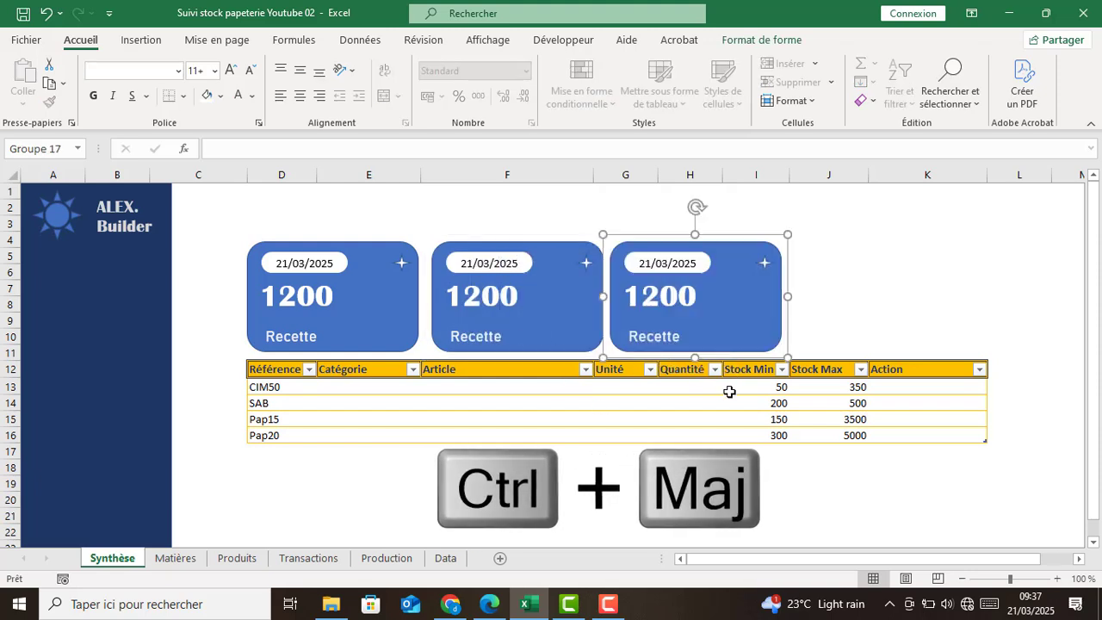
left_click_drag(745, 328, 947, 360)
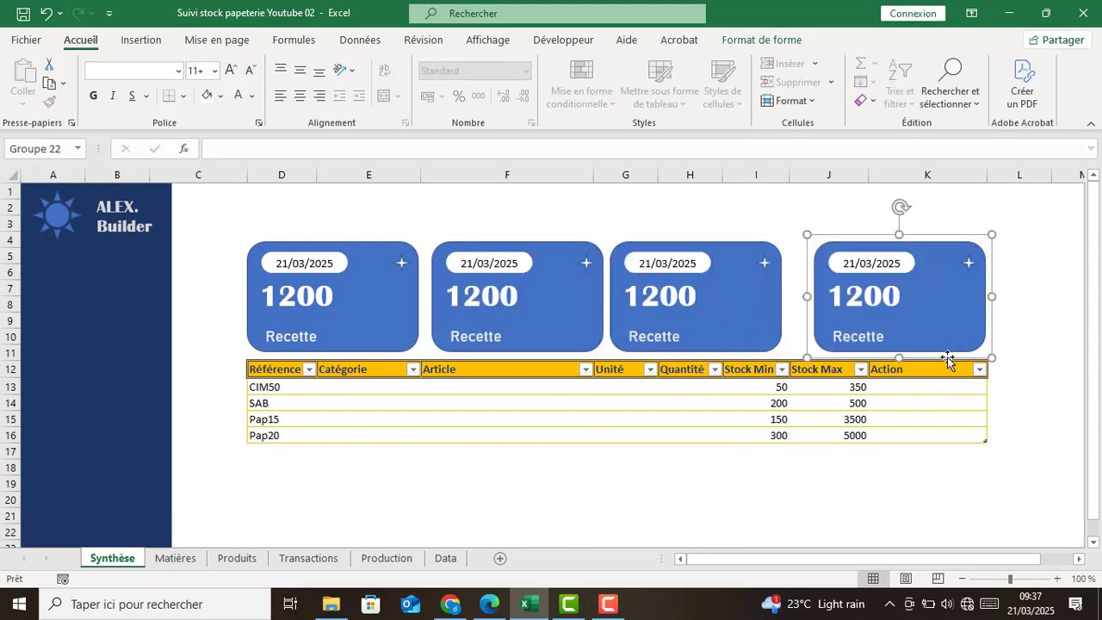
key("Right")
key("Right")
key("Right")
key("Right")
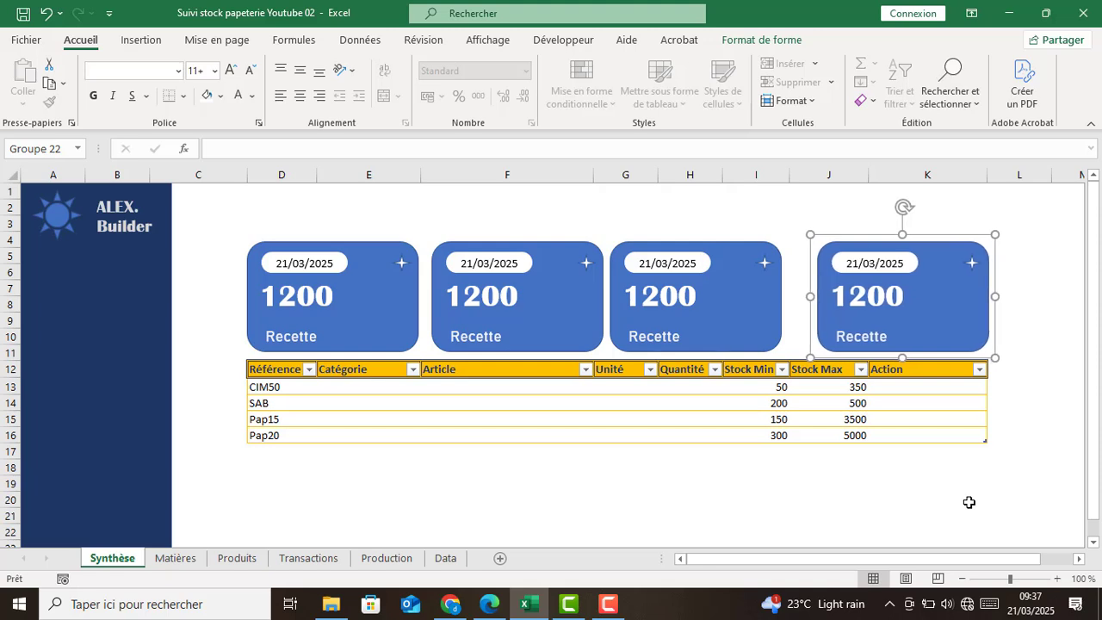
Distribute the four grouped cards above the table evenly in the horizontal direction.
left_click(1050, 315)
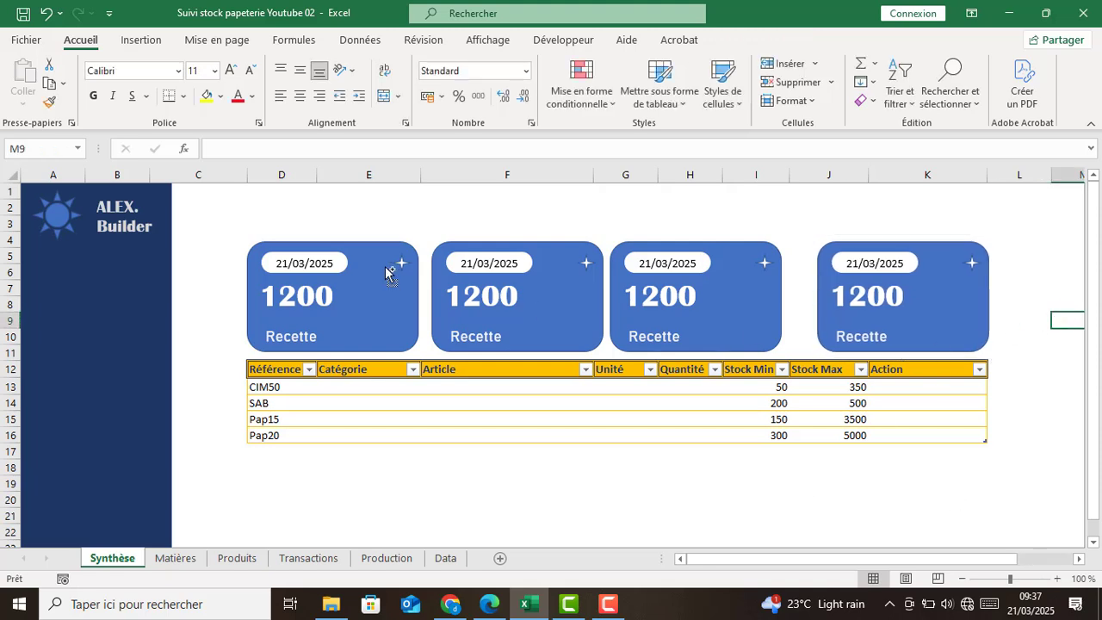
left_click(371, 291)
left_click(528, 302, "ctrl")
left_click(695, 309, "ctrl")
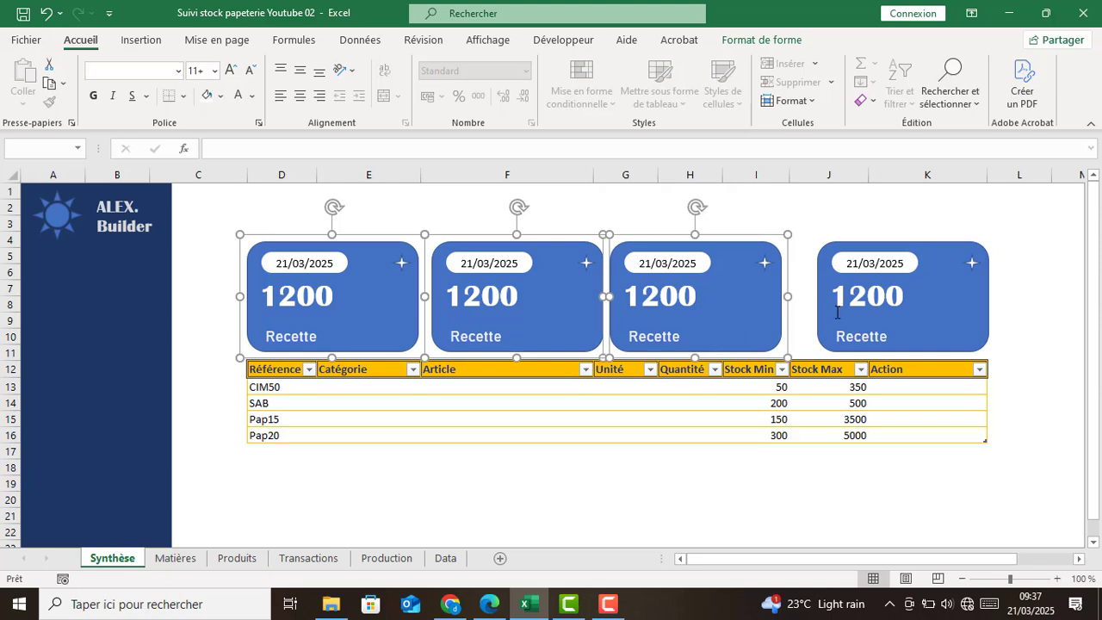
left_click(839, 312, "ctrl")
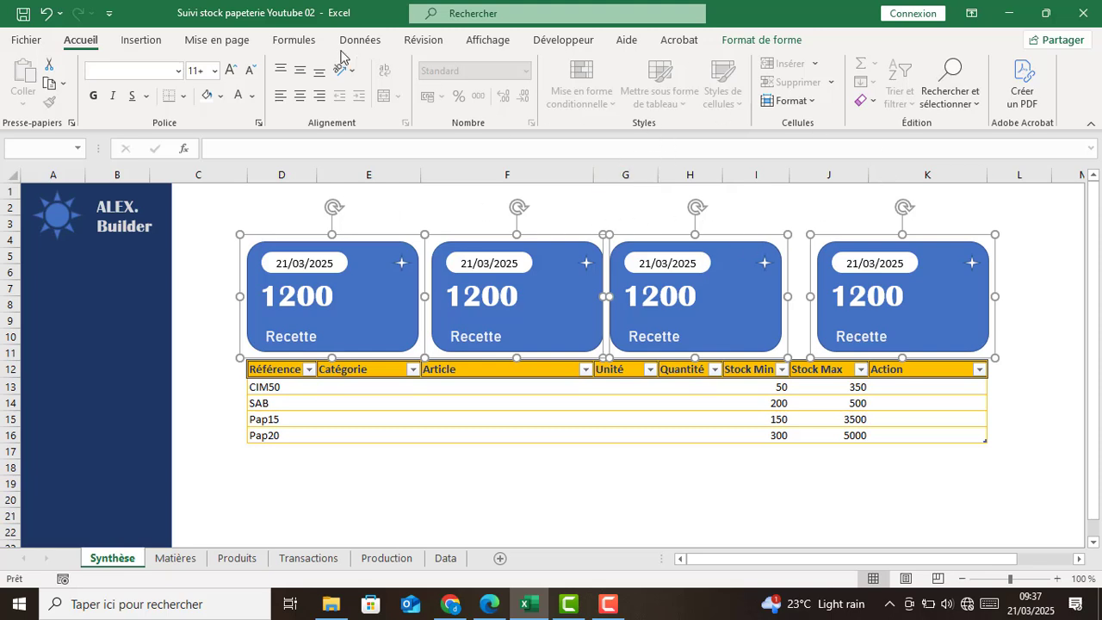
left_click(784, 43)
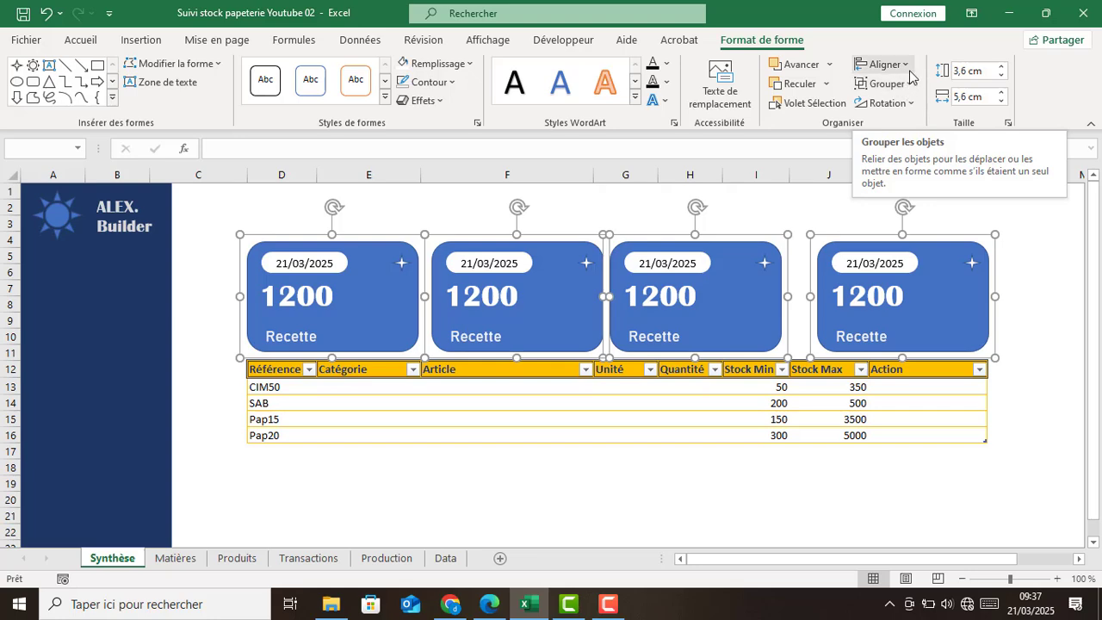
left_click(885, 65)
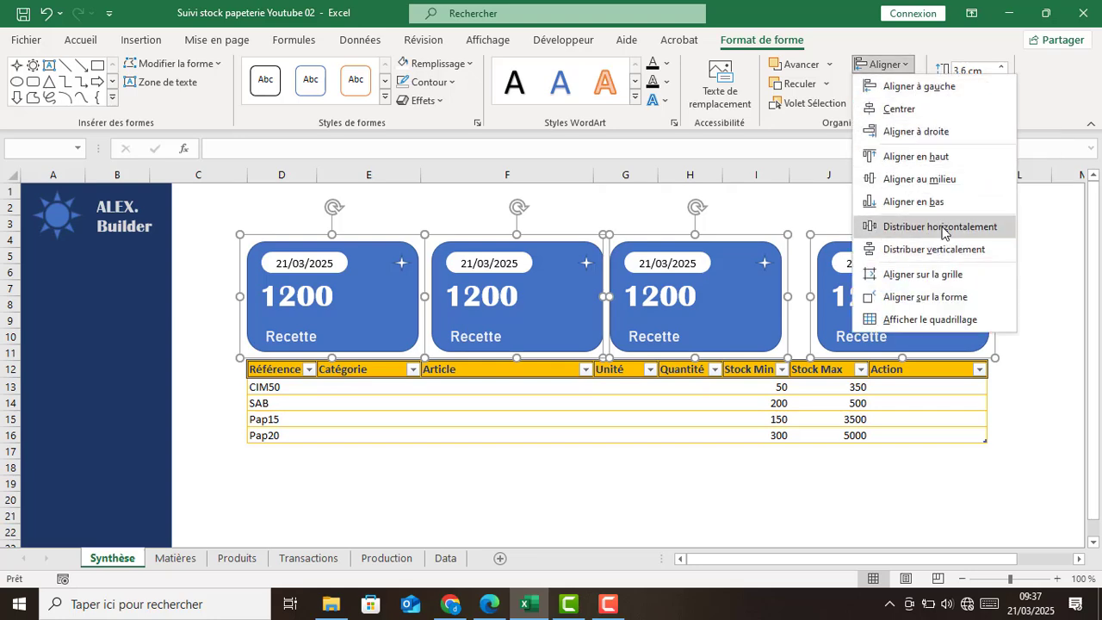
left_click(940, 226)
left_click(746, 201)
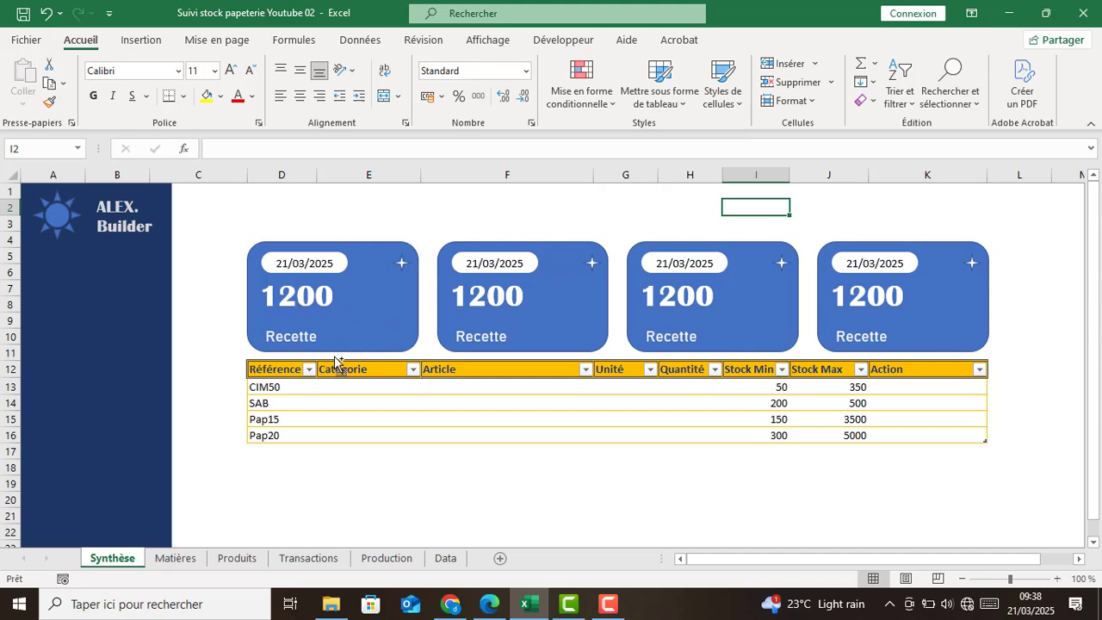
left_click_drag(351, 327, 299, 322)
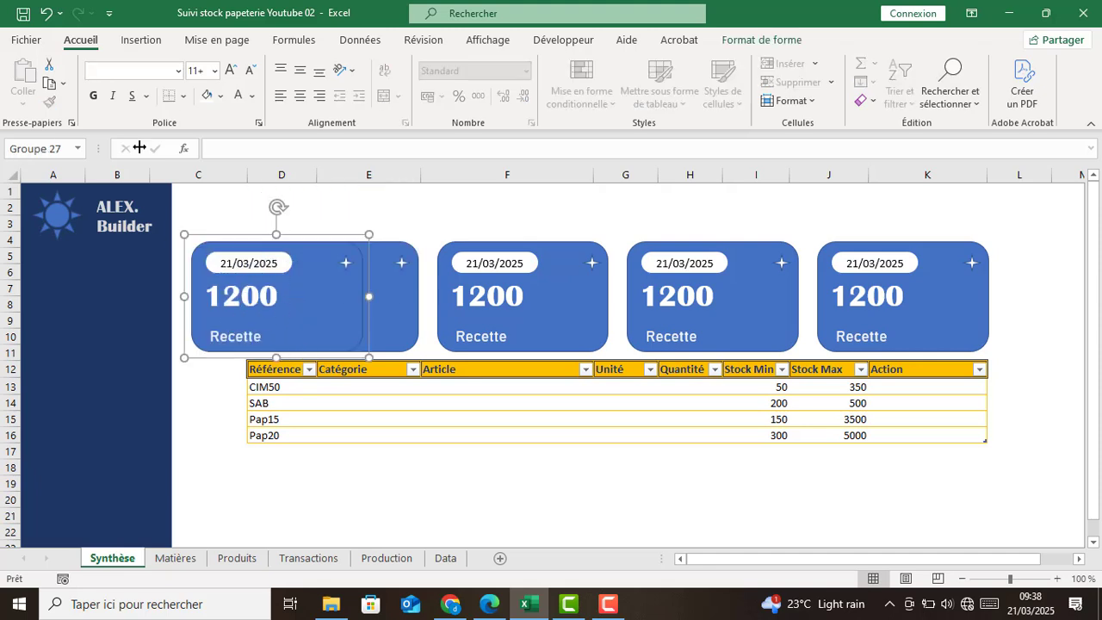
left_click(285, 489)
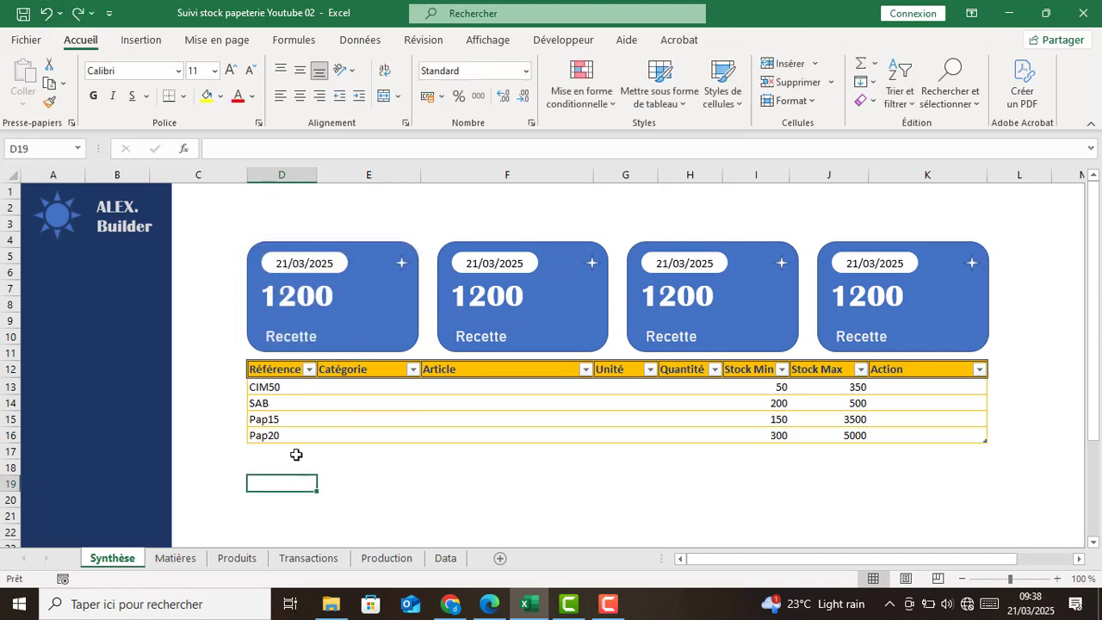
Ungroup the second and fourth cards so their shapes can be selected individually.
left_click(552, 321)
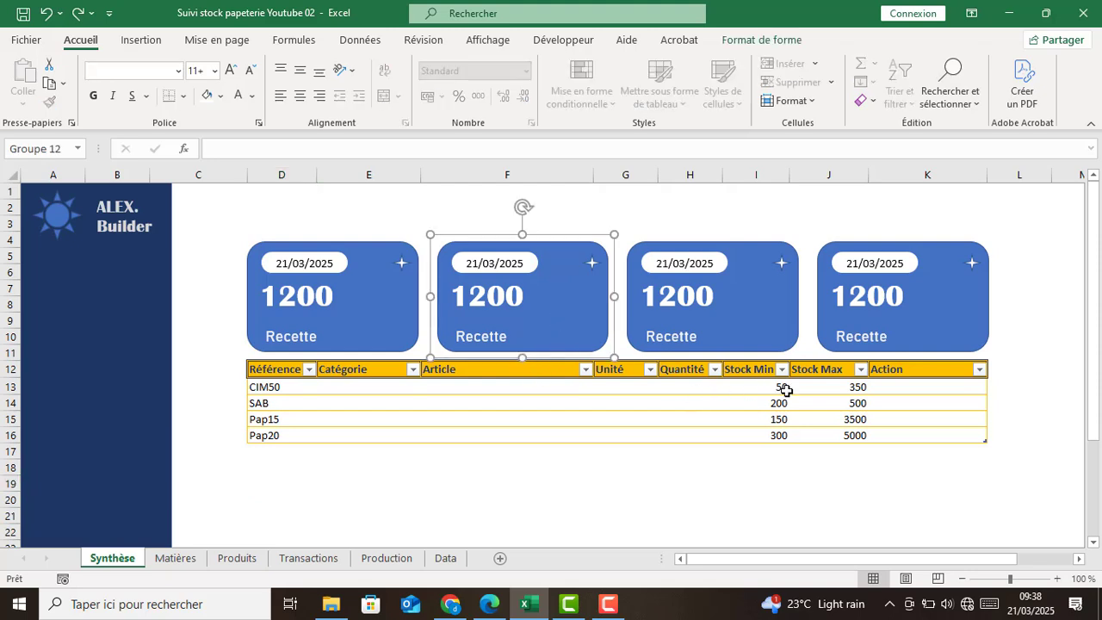
left_click(933, 344, "ctrl")
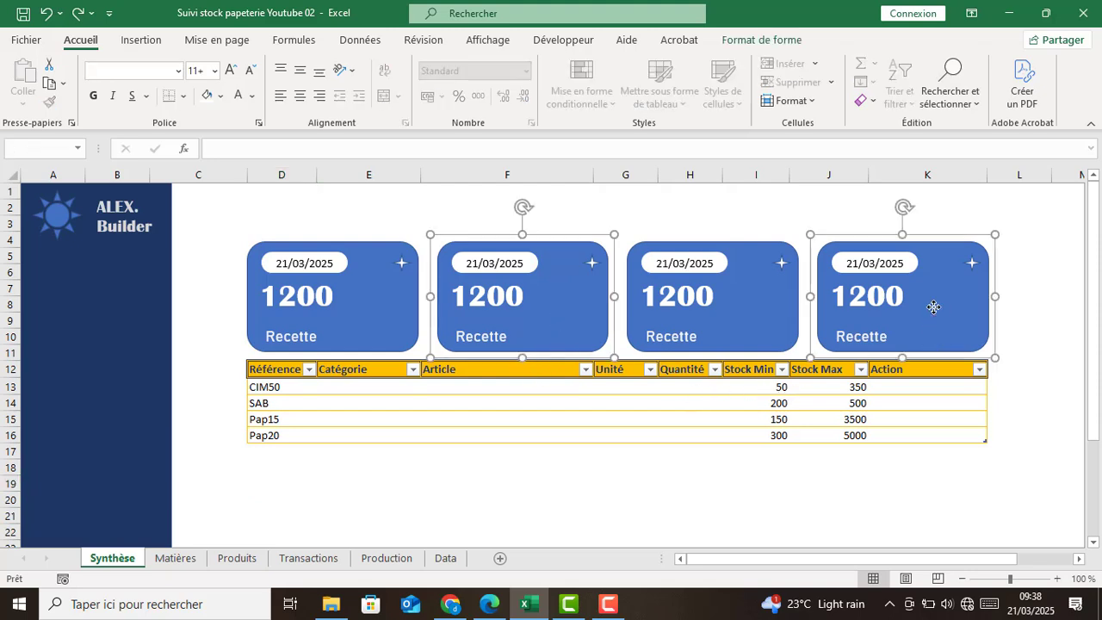
right_click(933, 307)
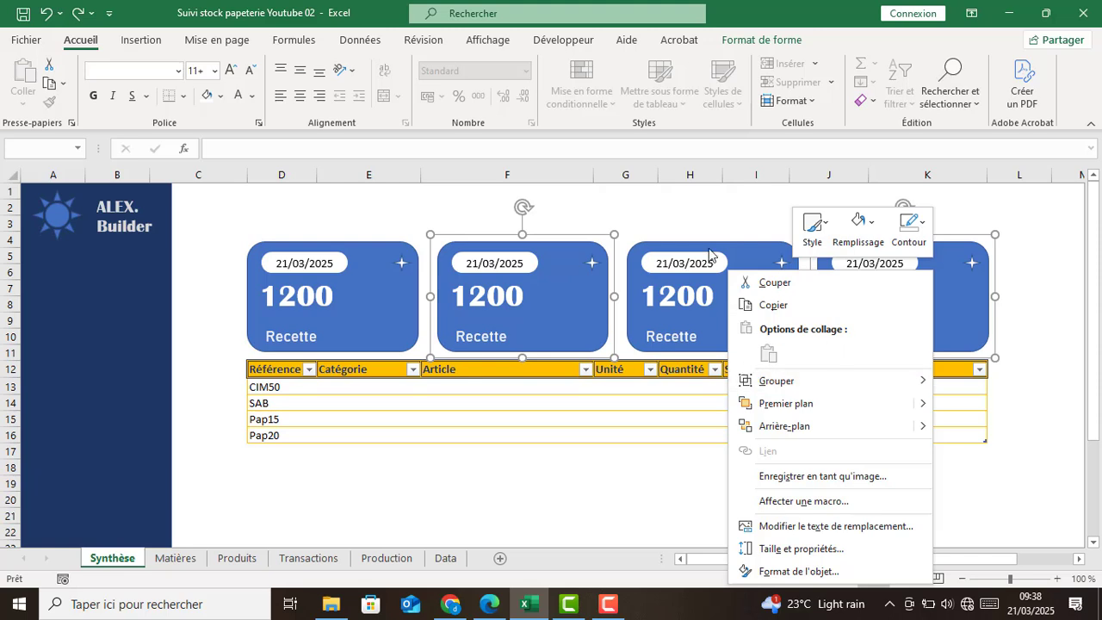
mouse_move(792, 385)
left_click(981, 429)
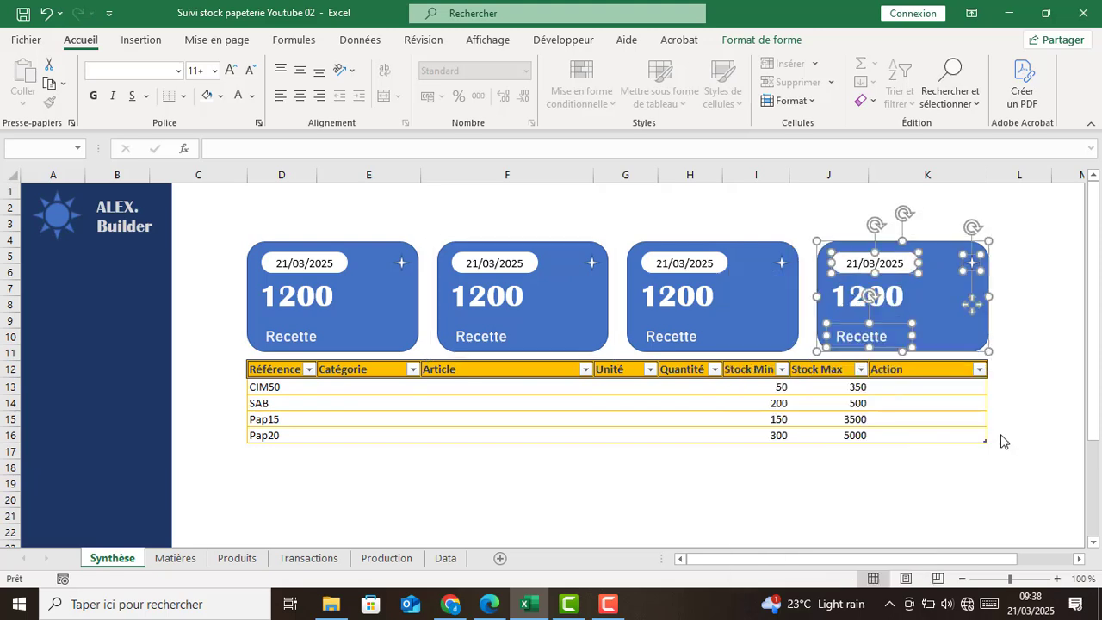
left_click(668, 488)
left_click(516, 307)
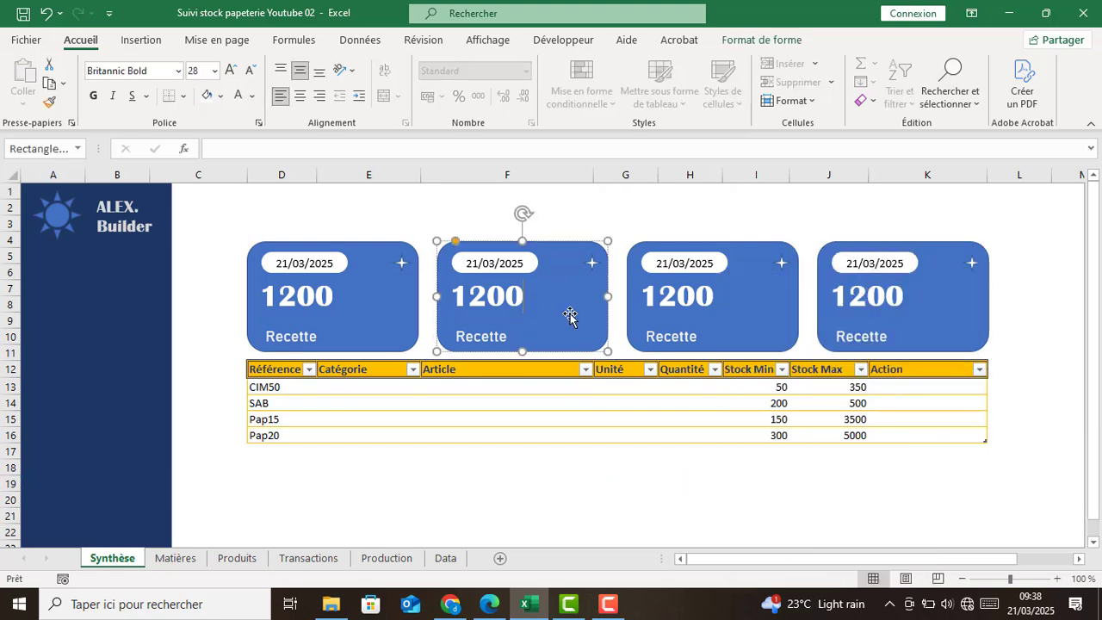
left_click(942, 331)
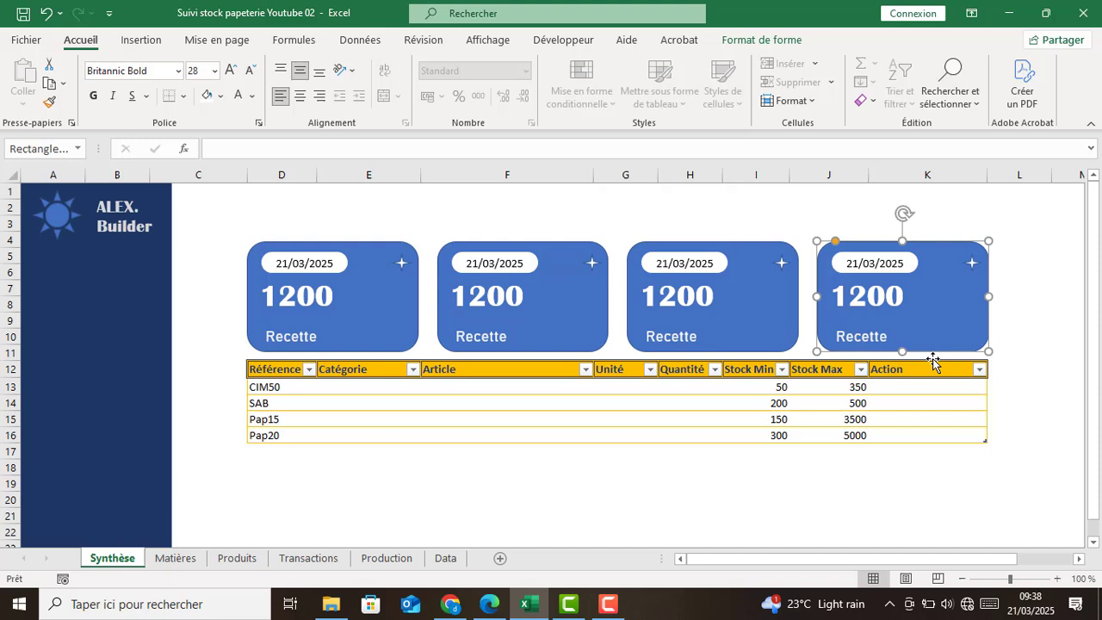
left_click(561, 306)
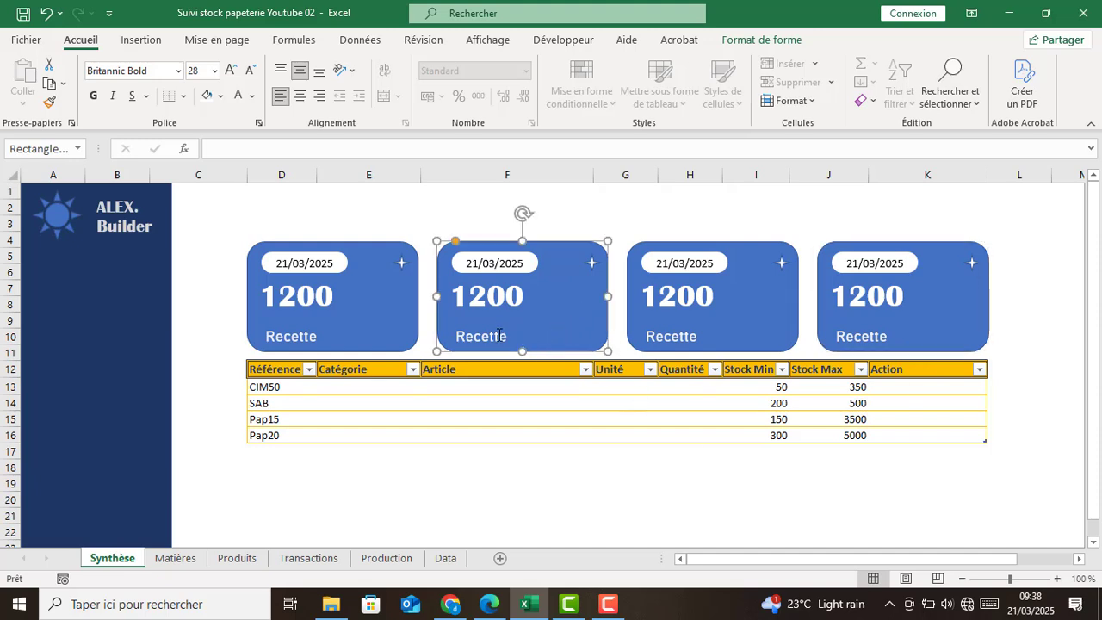
Ungroup the first and third cards into their separate shapes.
left_click(405, 322)
left_click(743, 327, "ctrl")
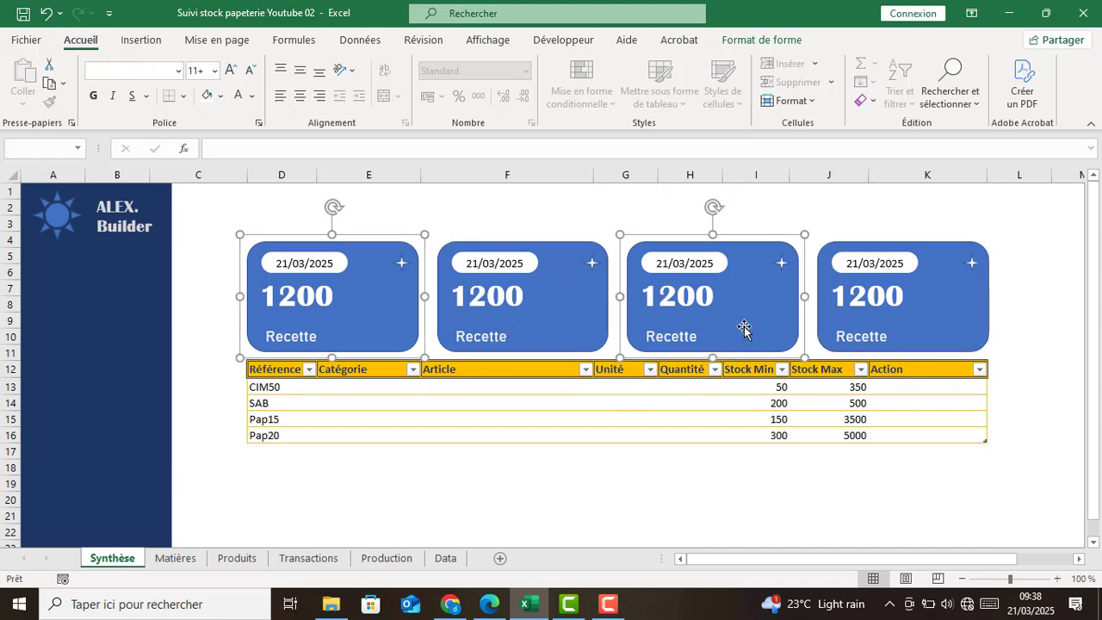
right_click(737, 332)
mouse_move(812, 120)
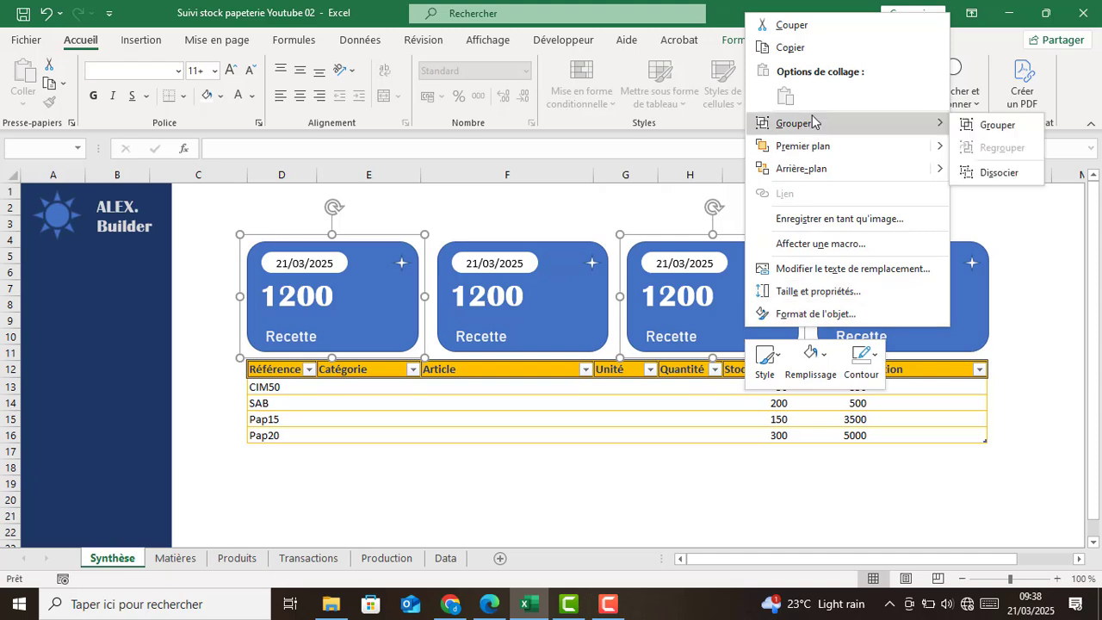
left_click(998, 173)
left_click(1004, 239)
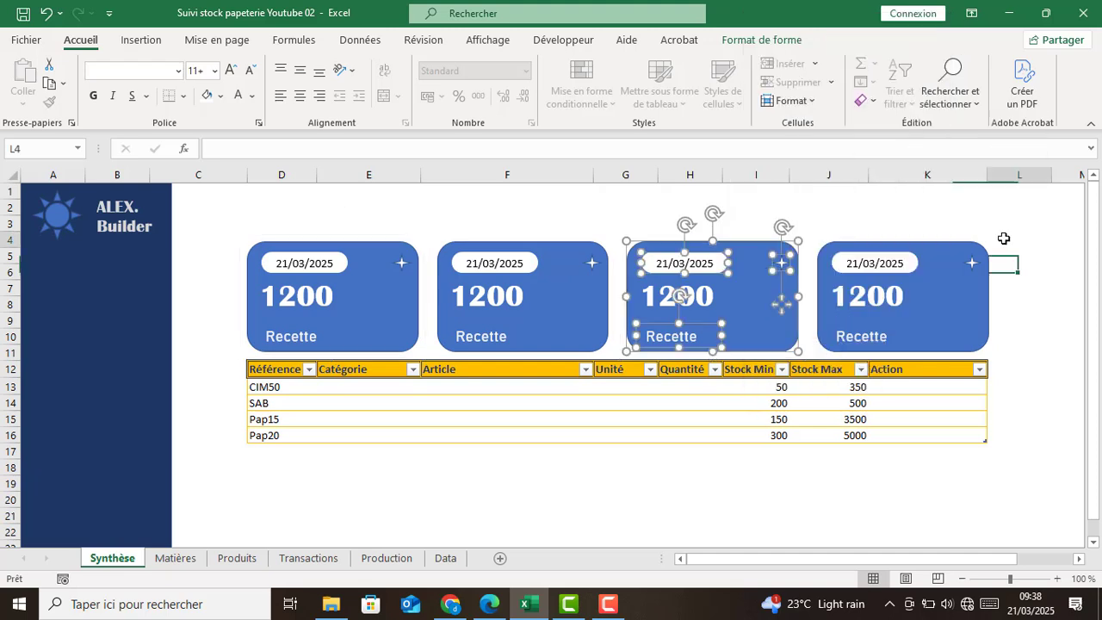
Fill the second and fourth card backgrounds with theme gold and colour their "1200" text dark blue.
left_click(524, 302)
left_click(934, 334, "ctrl")
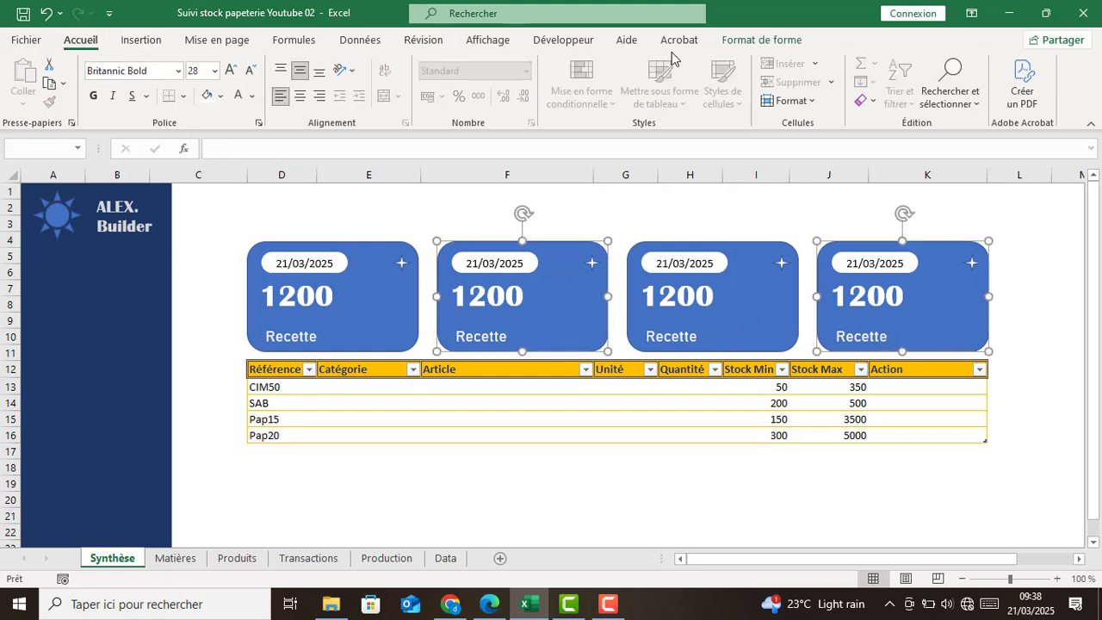
left_click(221, 96)
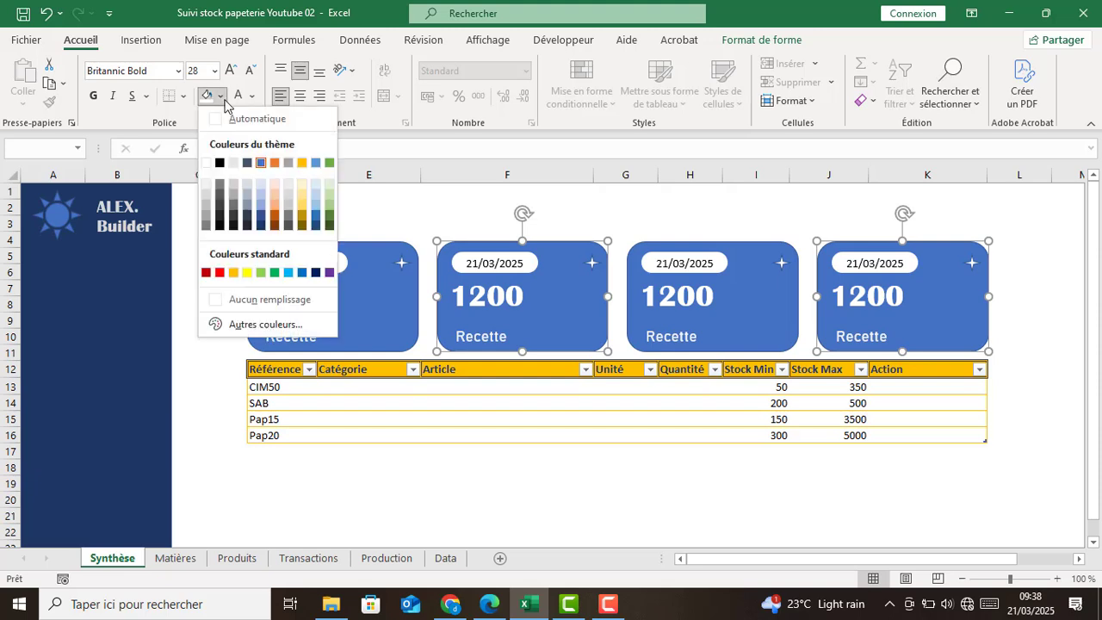
left_click(302, 163)
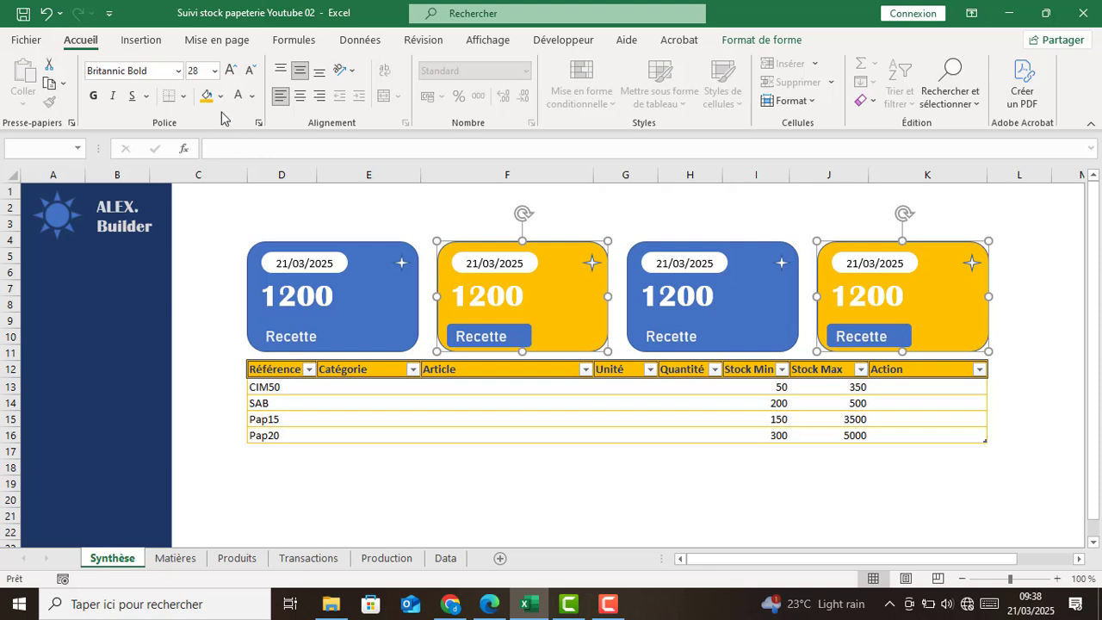
left_click(252, 96)
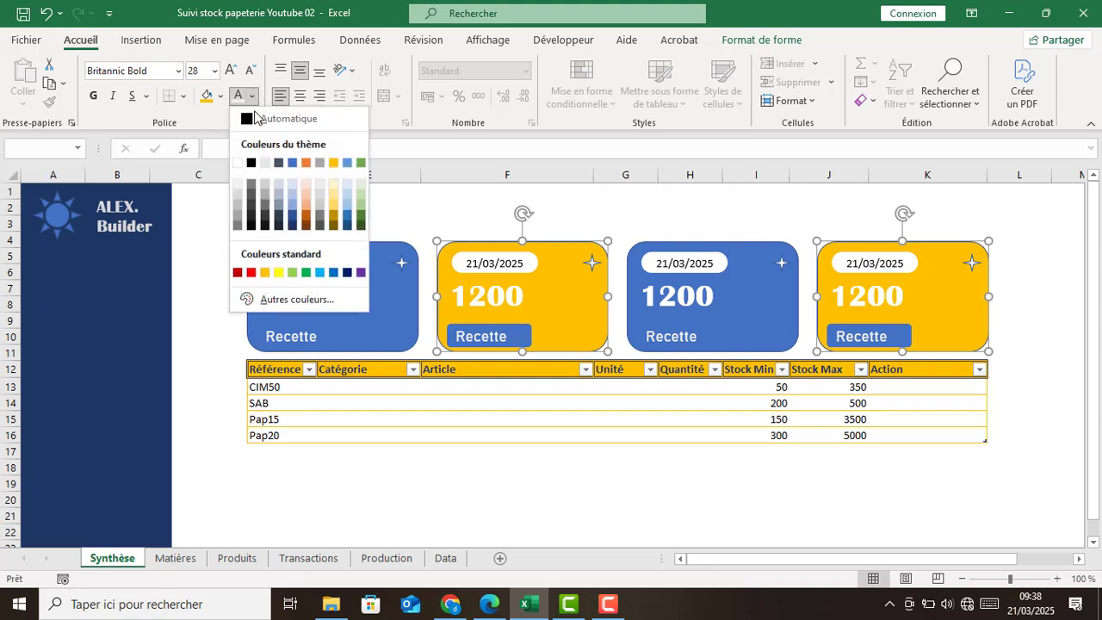
left_click(294, 226)
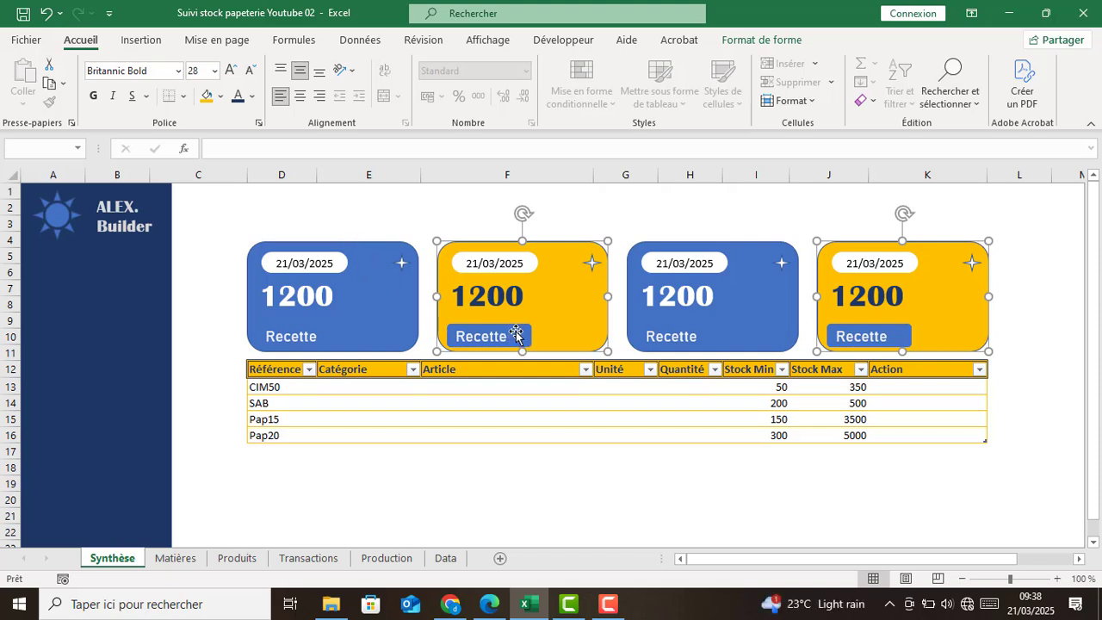
Remove the fill from the "Recette" label shapes on all four cards.
left_click(321, 335)
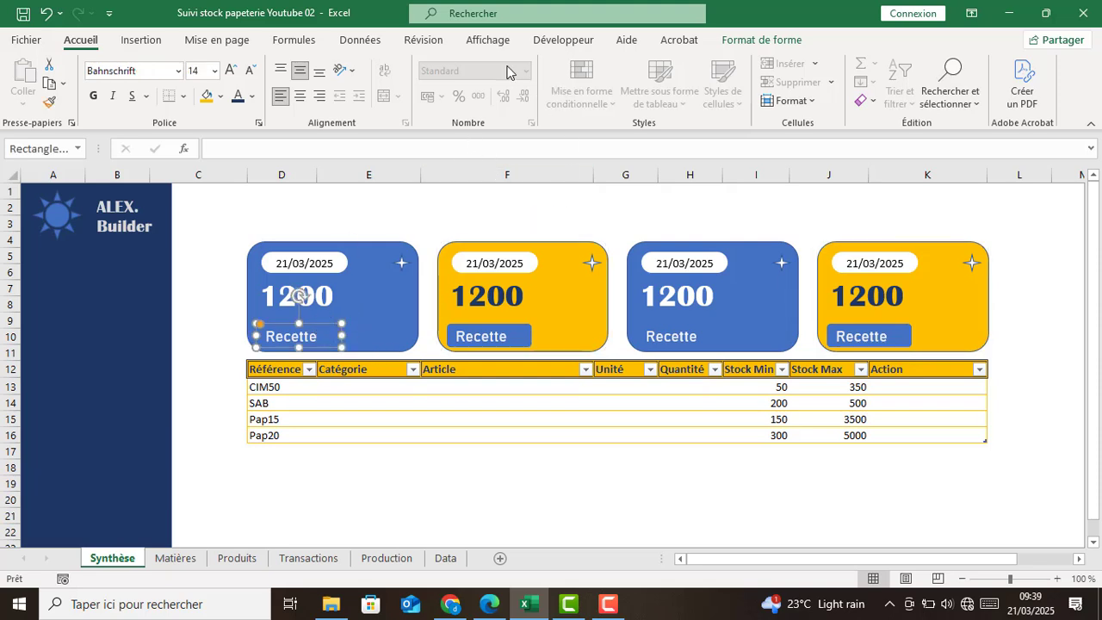
left_click(756, 39)
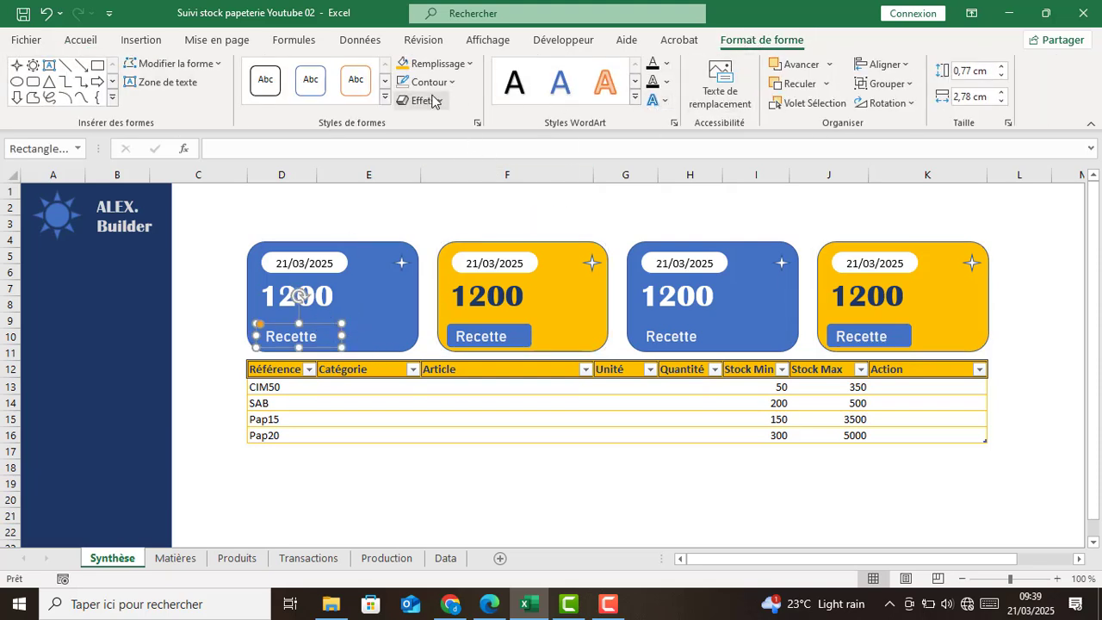
left_click(468, 64)
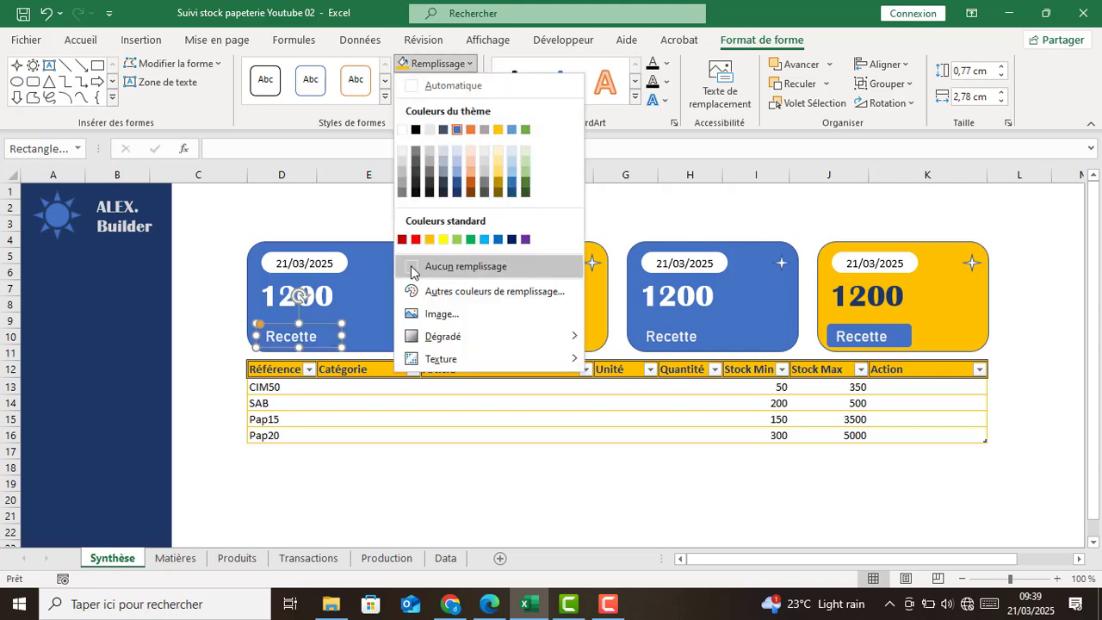
left_click(411, 265)
left_click(516, 338)
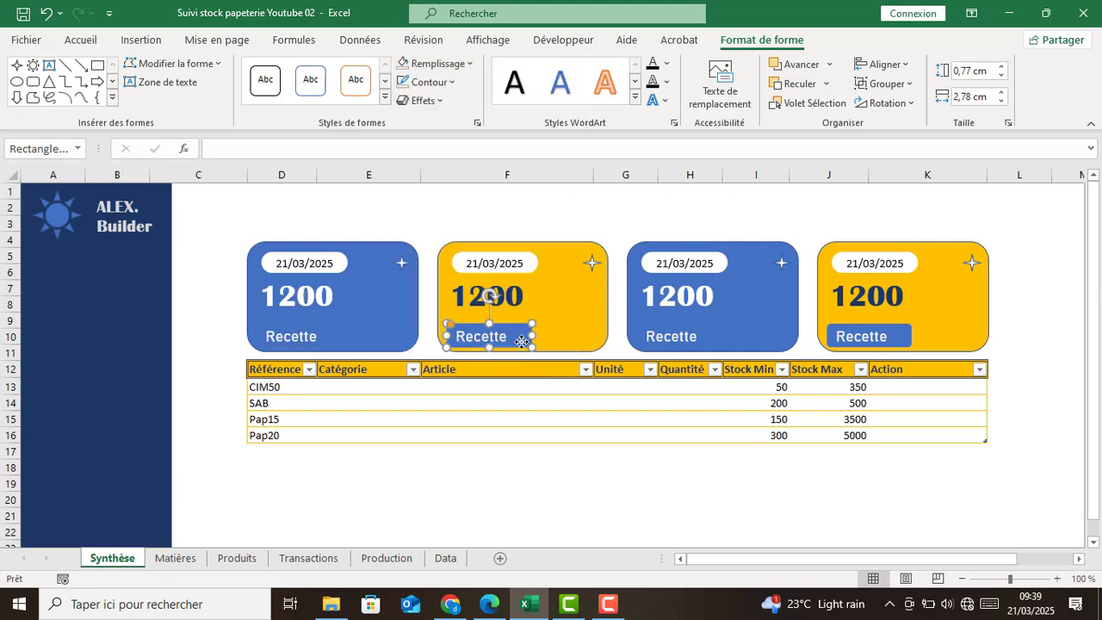
left_click(695, 336, "ctrl")
left_click(840, 342, "ctrl")
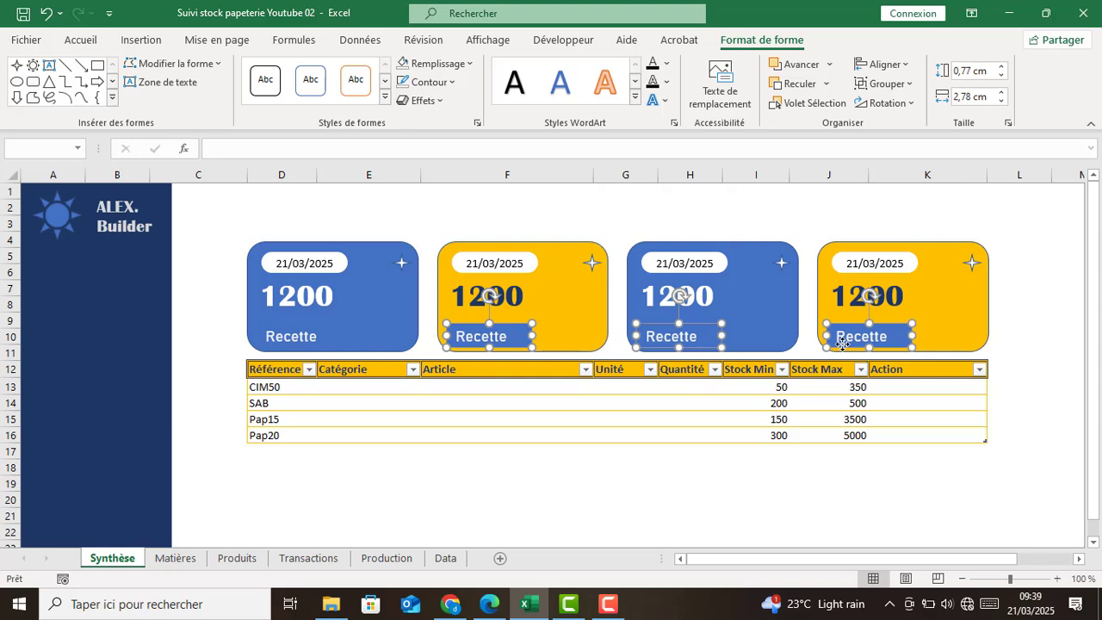
left_click(454, 64)
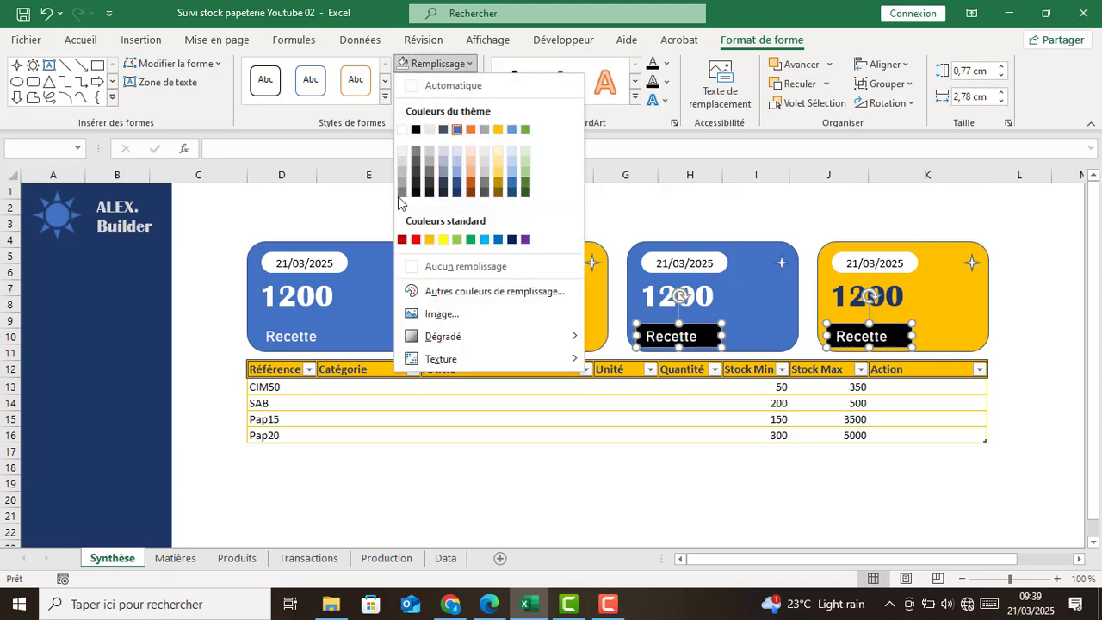
left_click(411, 266)
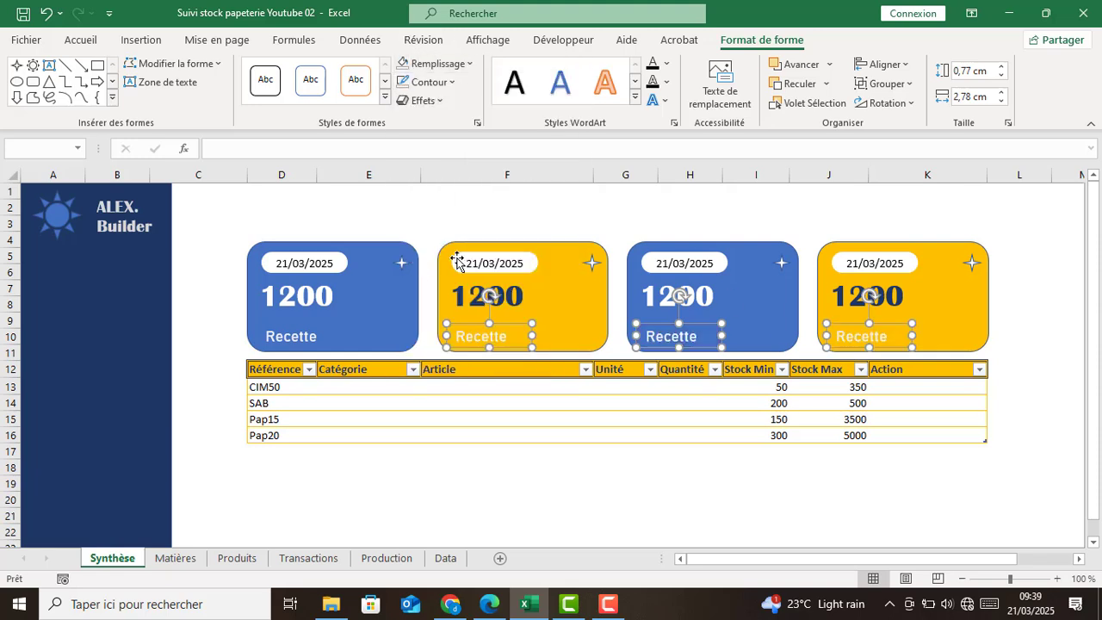
Remove the outline from the "Recette" label shapes on all four cards.
left_click(435, 81)
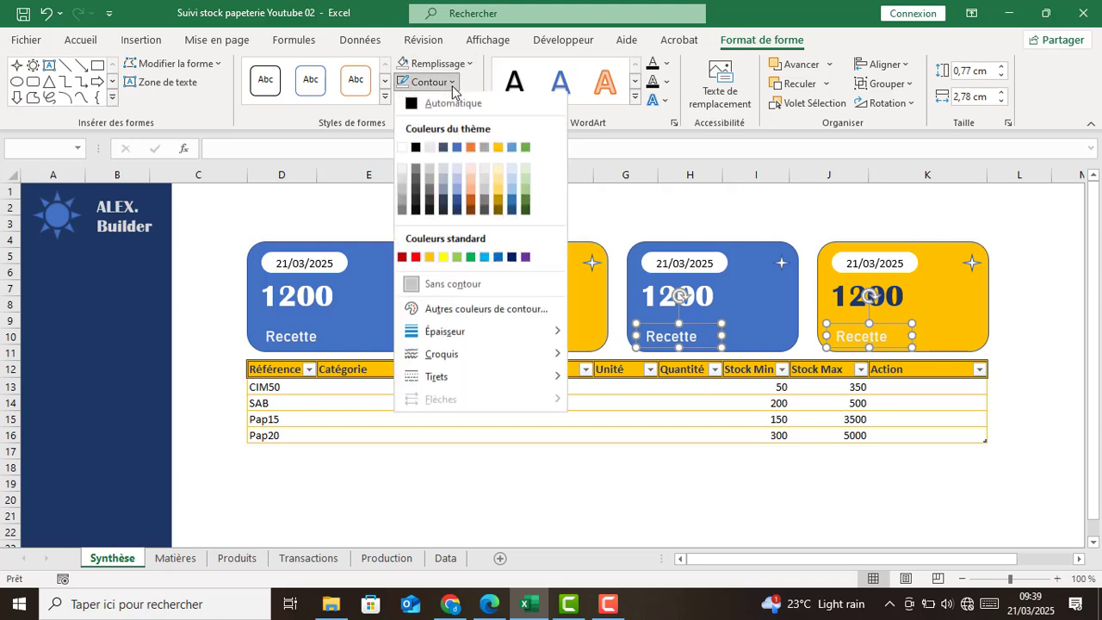
left_click(415, 286)
left_click(325, 342)
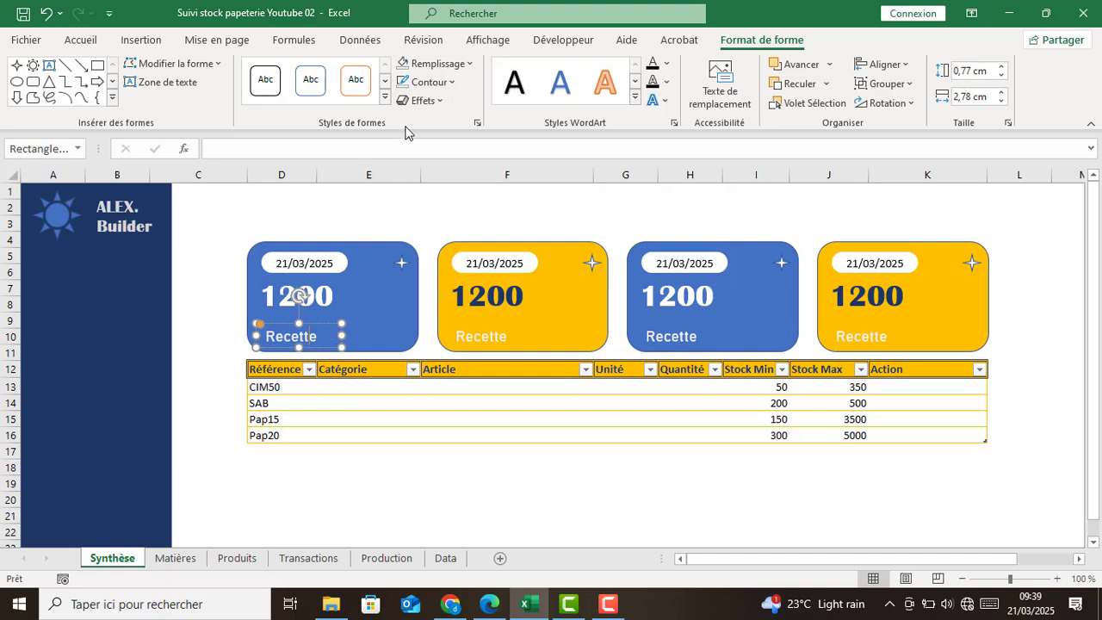
left_click(443, 83)
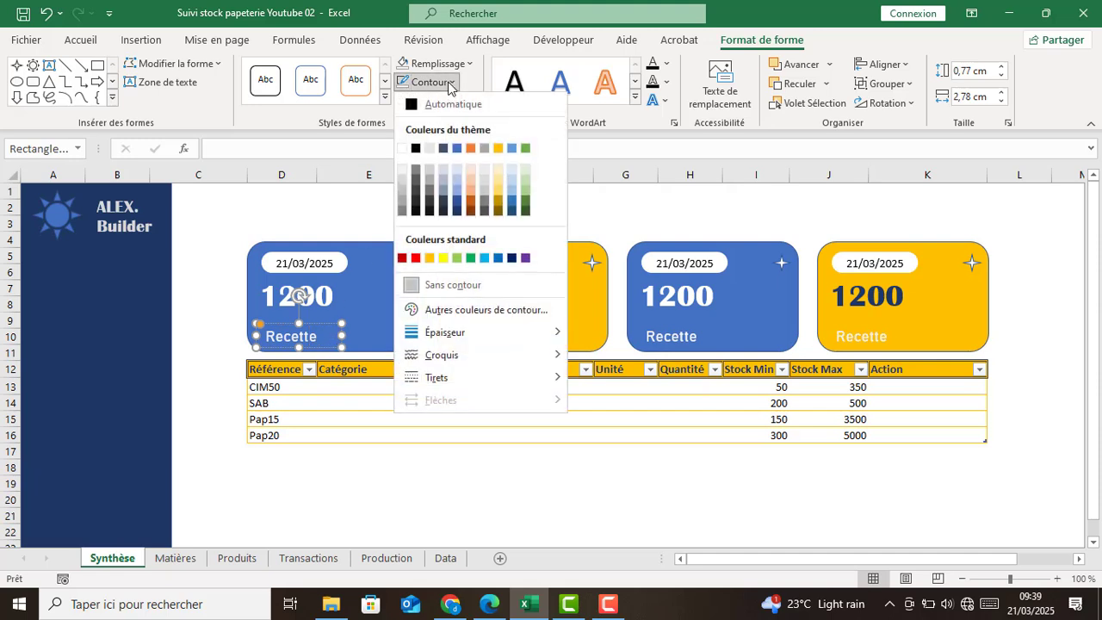
left_click(422, 284)
left_click(392, 469)
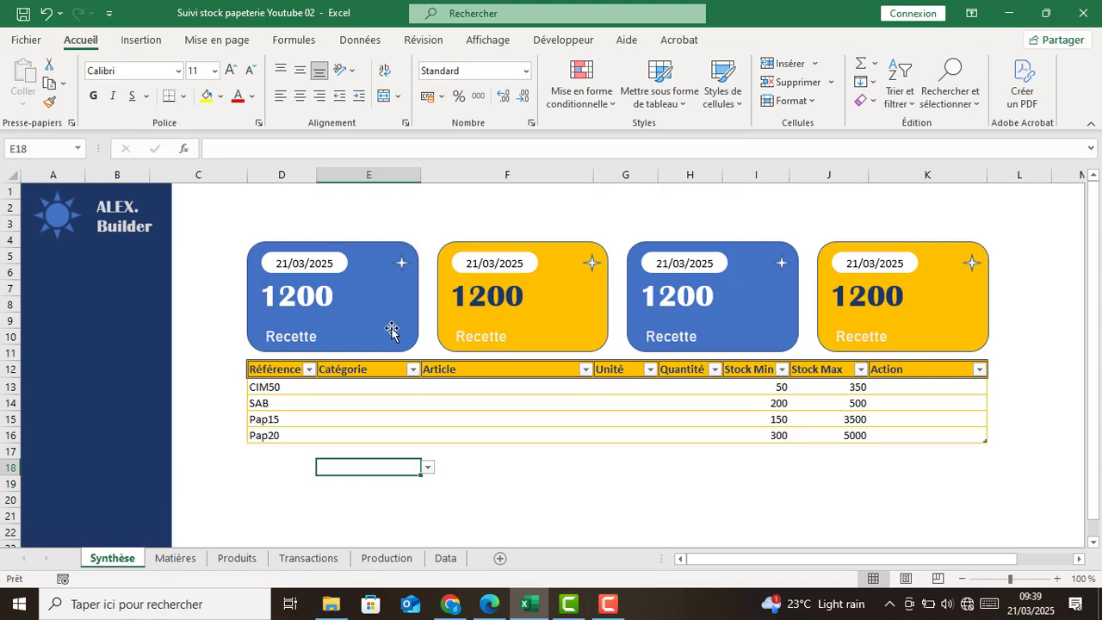
left_click(341, 299)
left_click(932, 339, "ctrl")
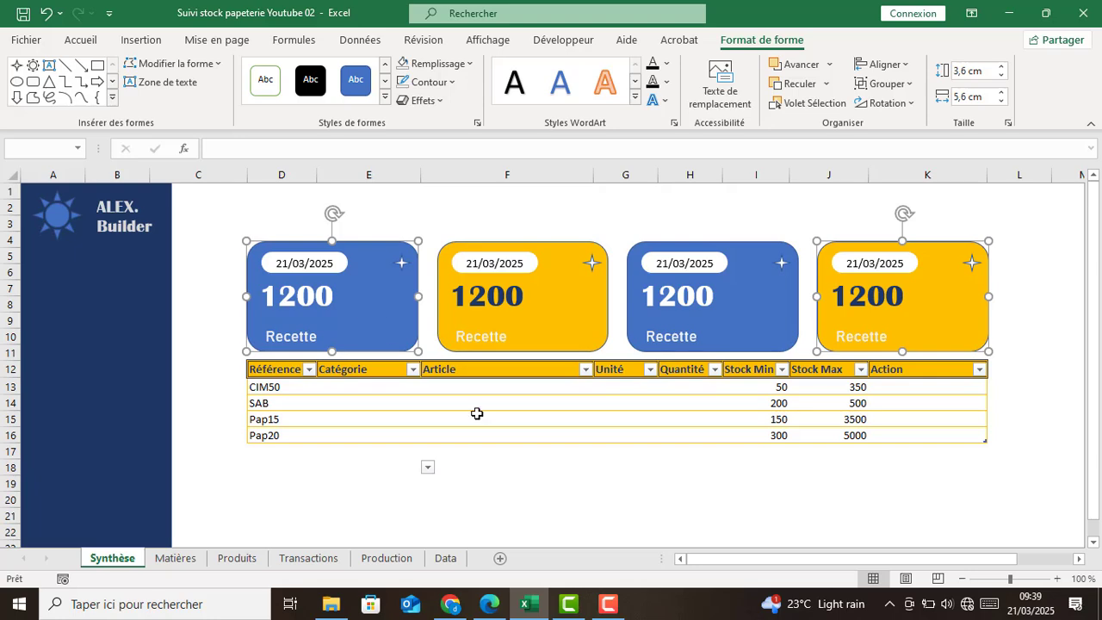
left_click(477, 482)
Colour the "1200" text on the first and third cards theme gold.
left_click(411, 297)
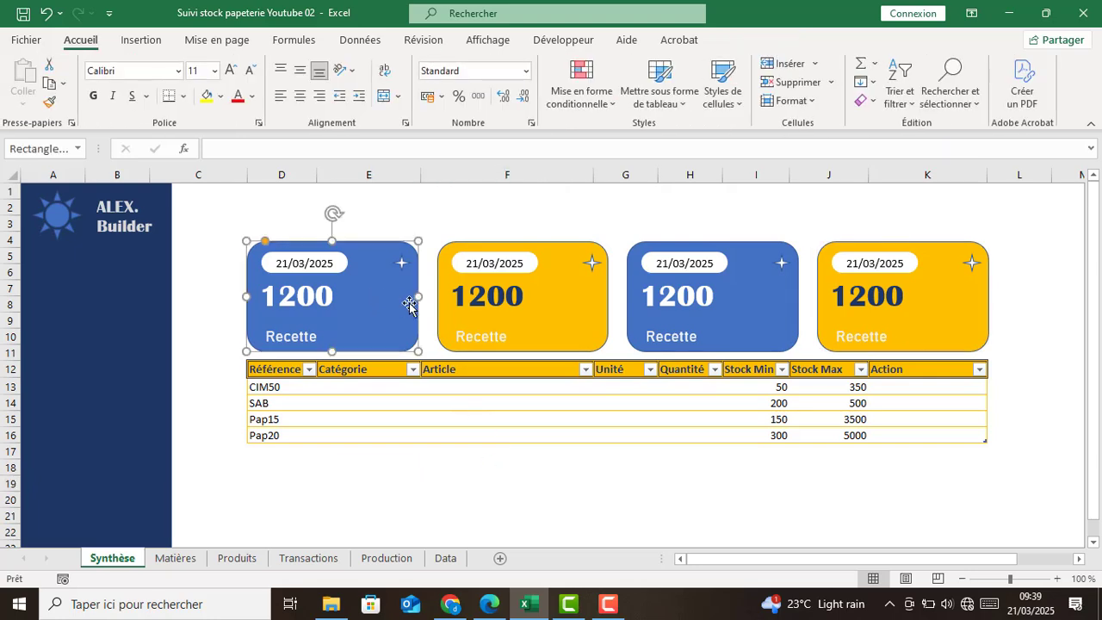
left_click(742, 312, "ctrl")
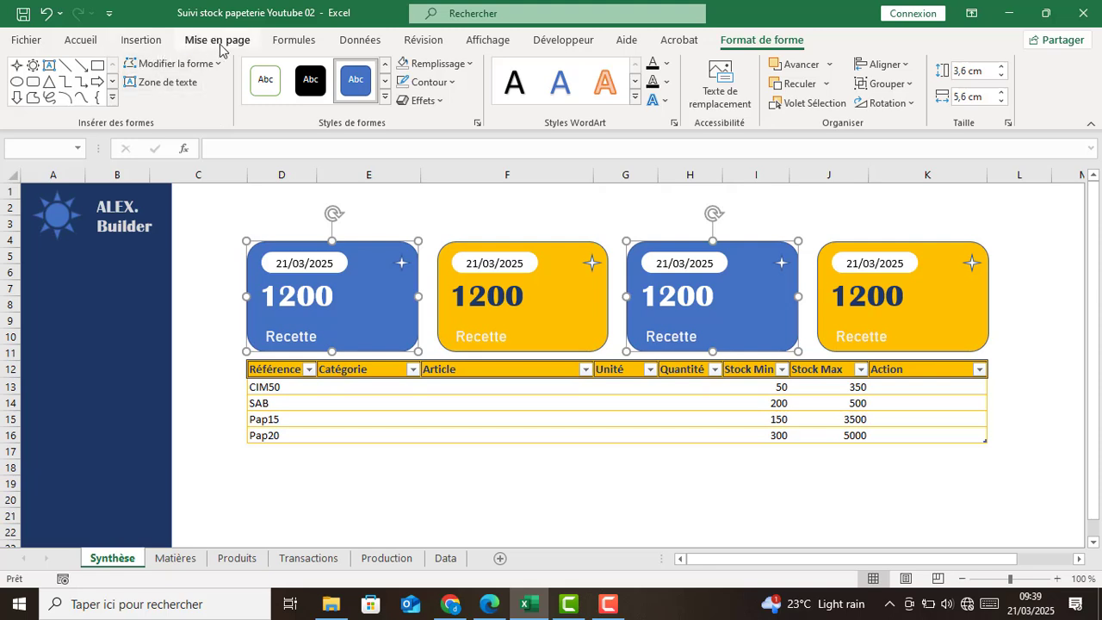
left_click(90, 43)
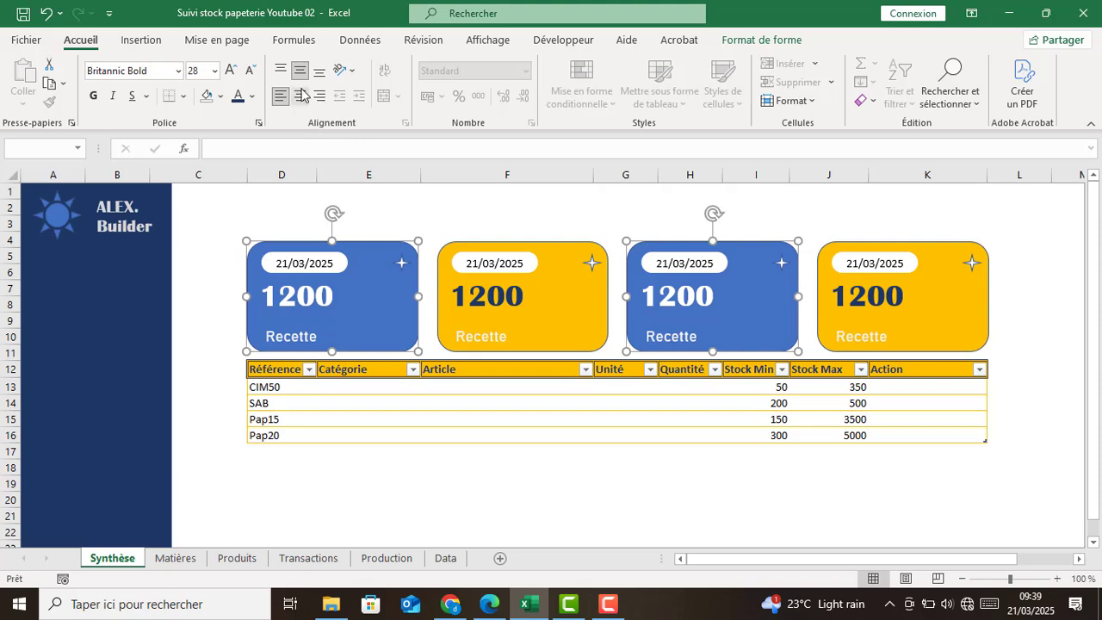
left_click(251, 96)
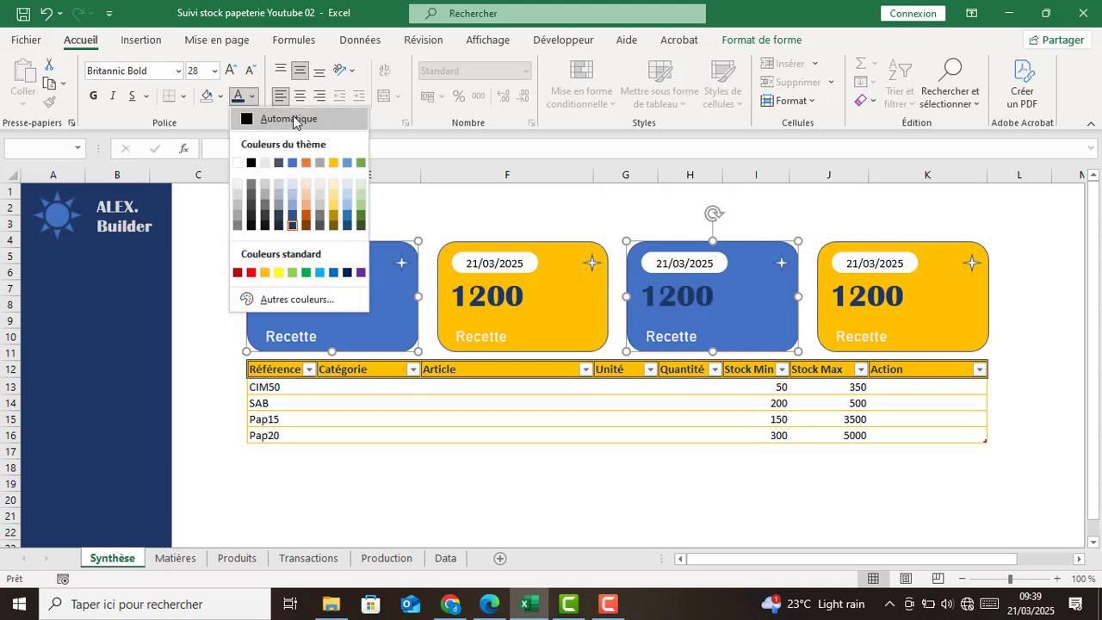
left_click(331, 164)
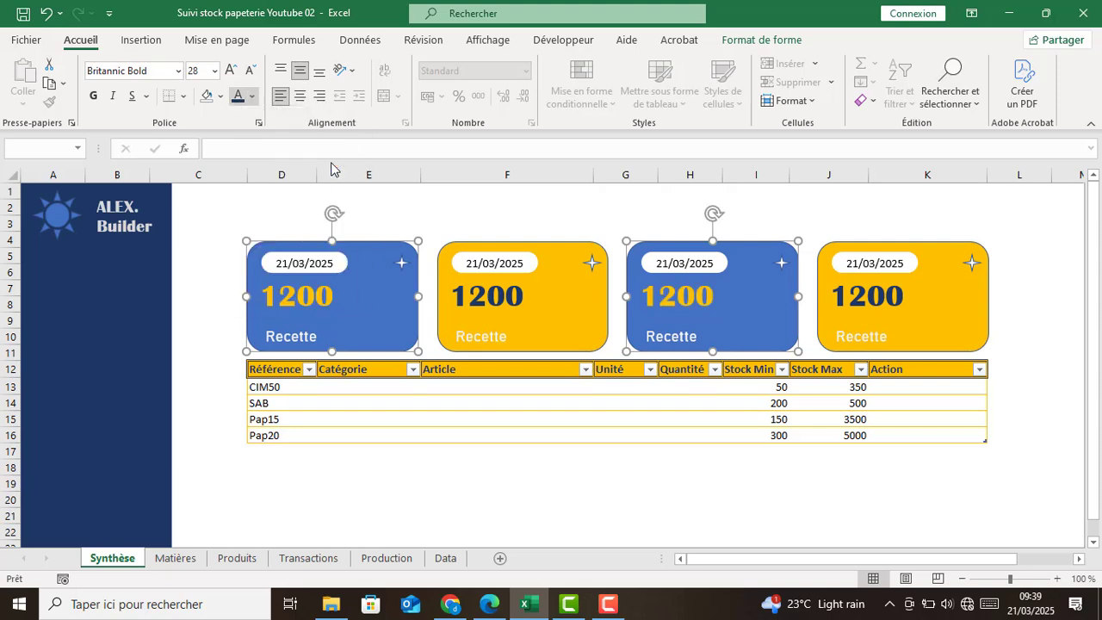
Colour the date text on the first and third cards the same gold.
left_click(341, 270)
left_click(656, 268, "ctrl")
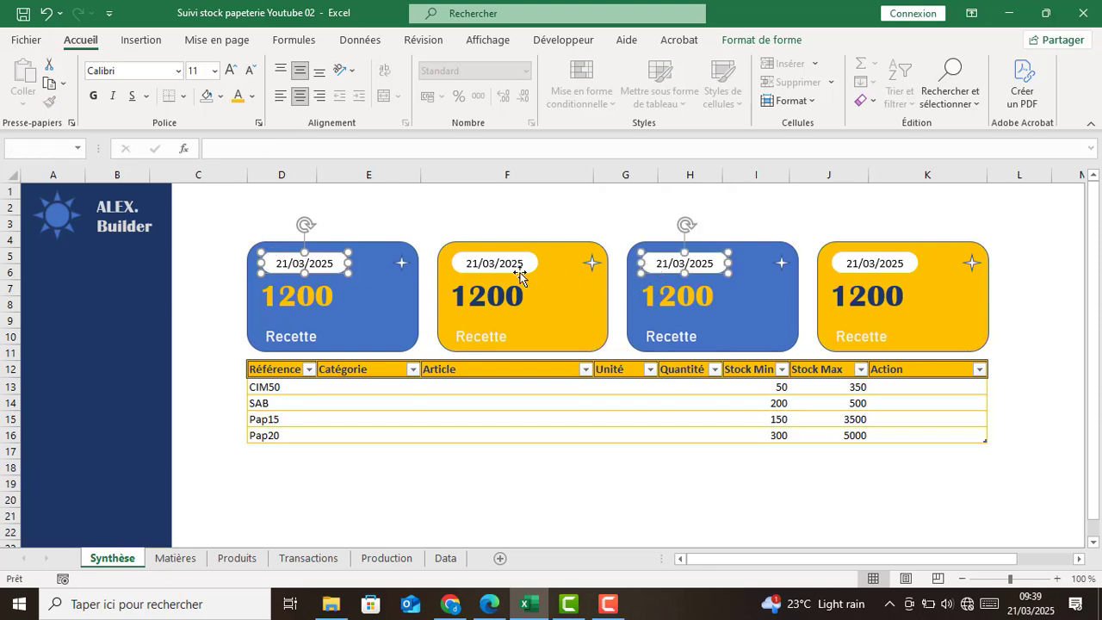
left_click(238, 96)
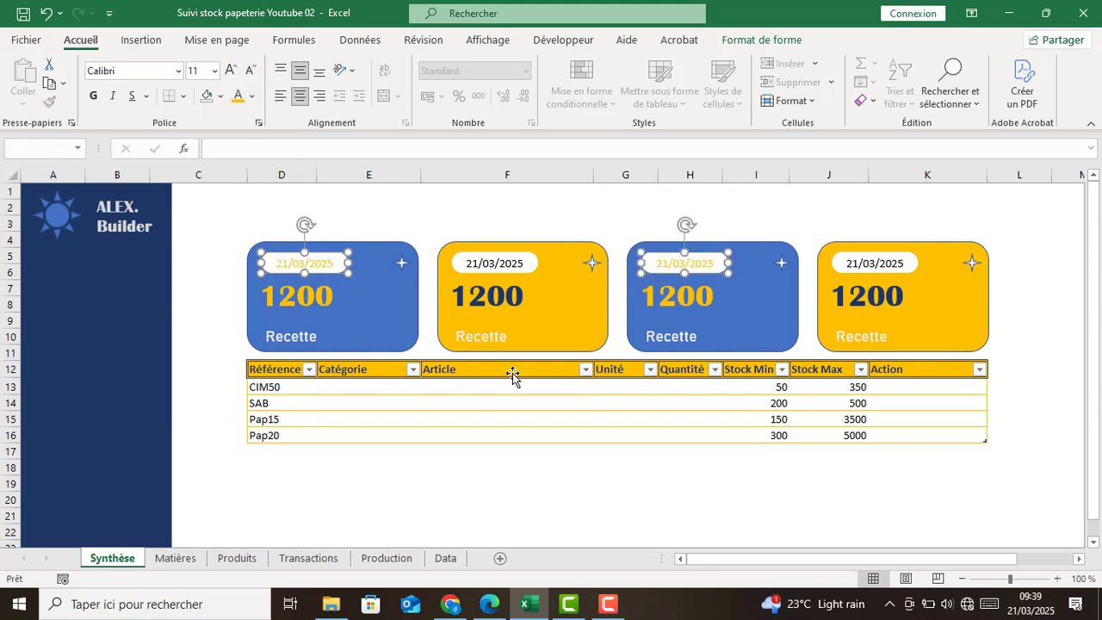
Colour the date text on the second and fourth cards the darkest theme blue.
left_click(501, 265)
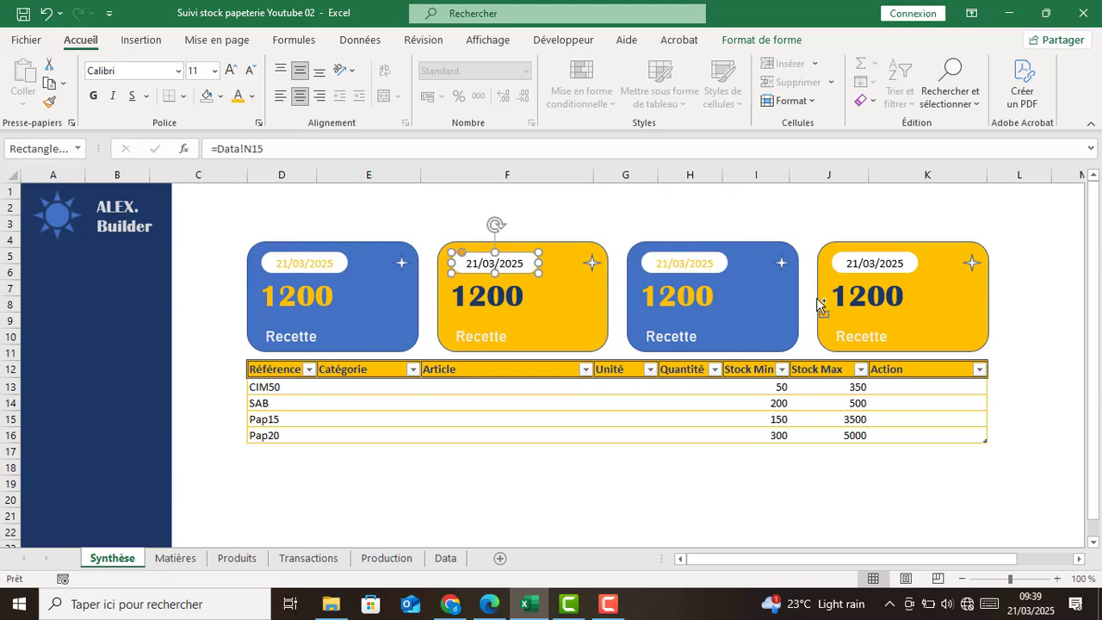
left_click(849, 268, "ctrl")
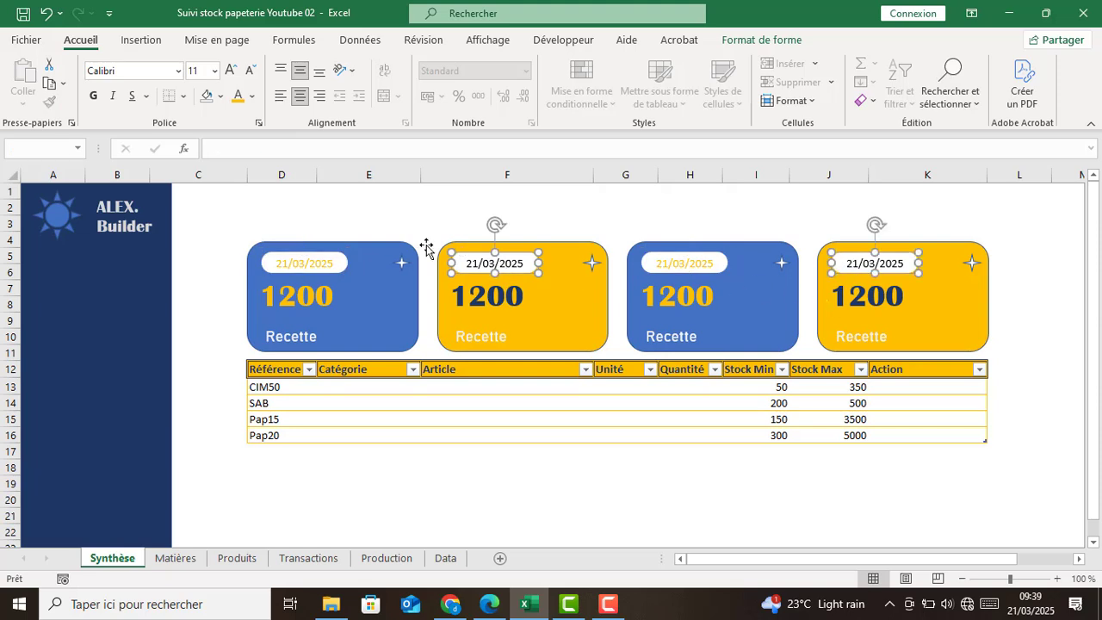
left_click(252, 97)
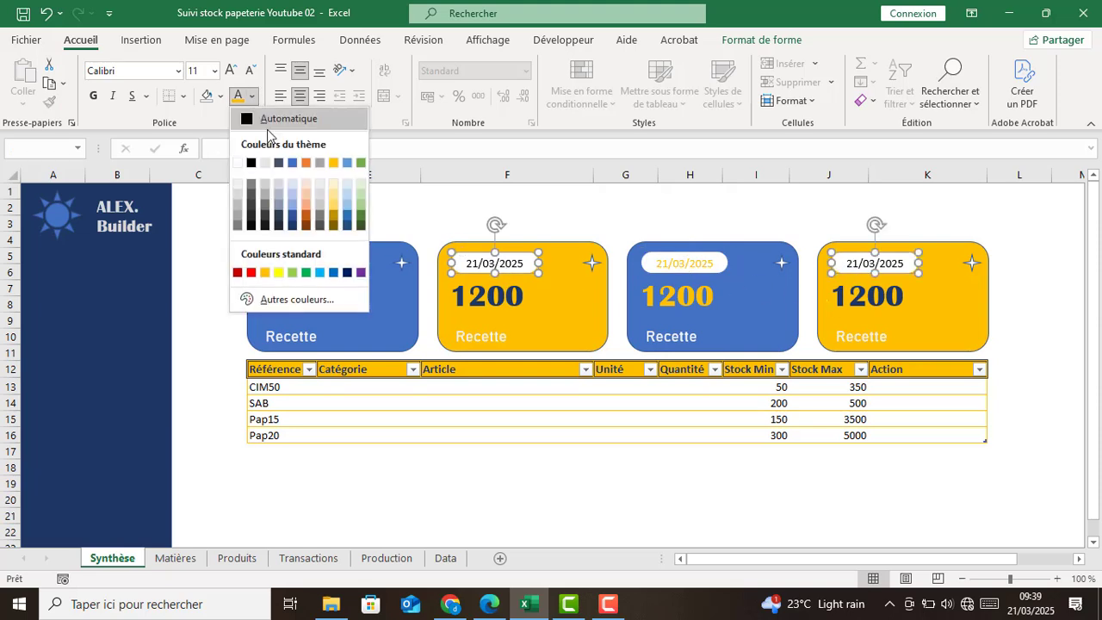
left_click(293, 225)
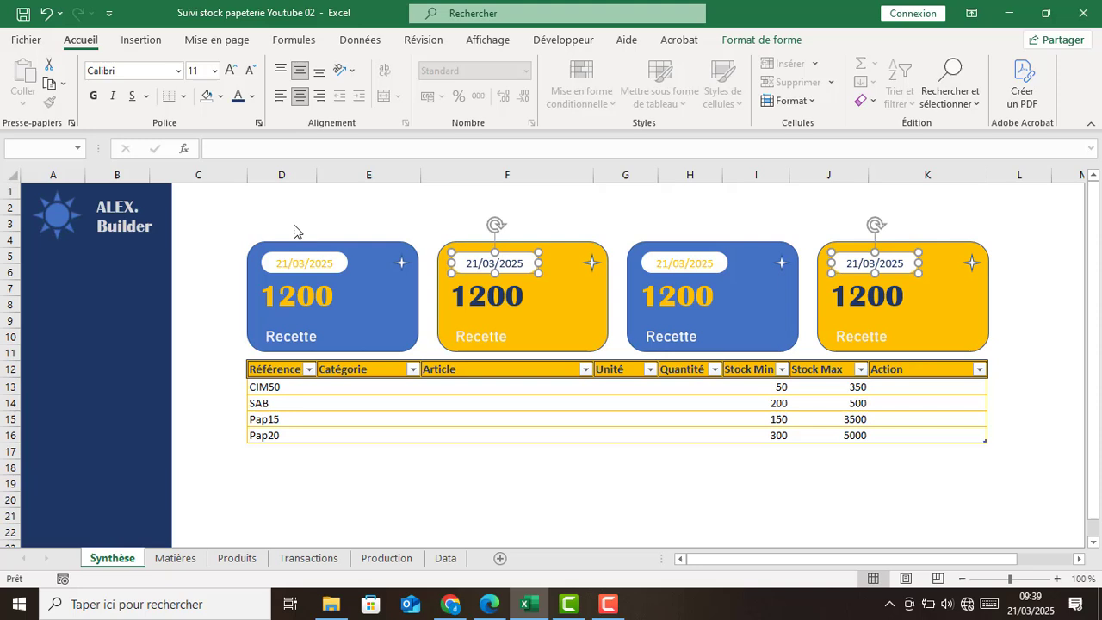
left_click(227, 384)
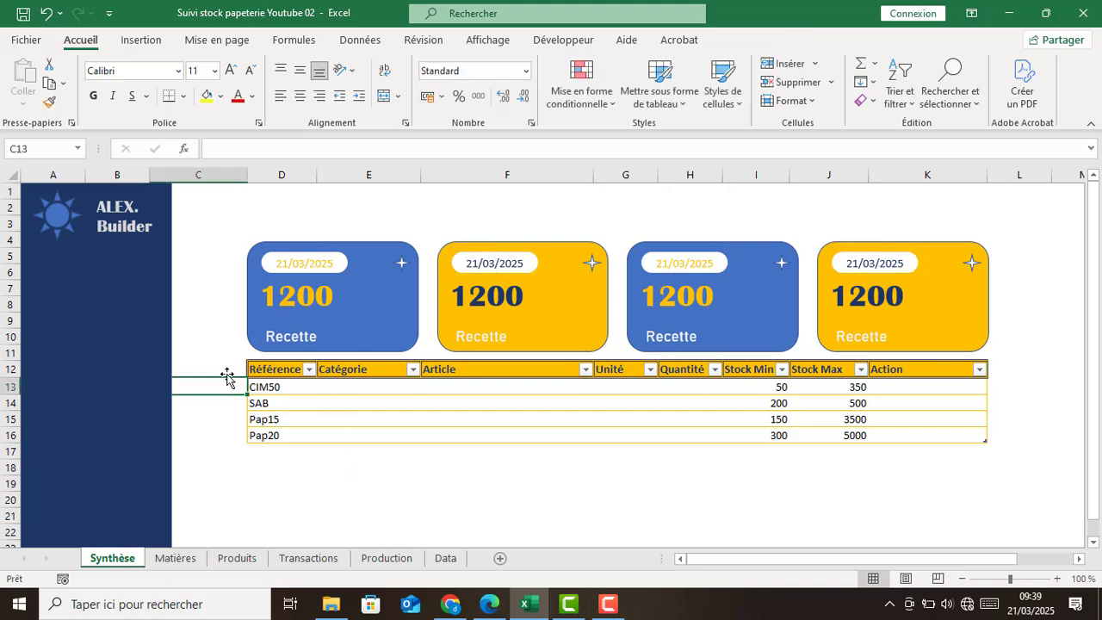
Draw a rounded rectangle banner about 24.26 cm wide and 1.22 cm high above the four cards.
left_click(511, 221)
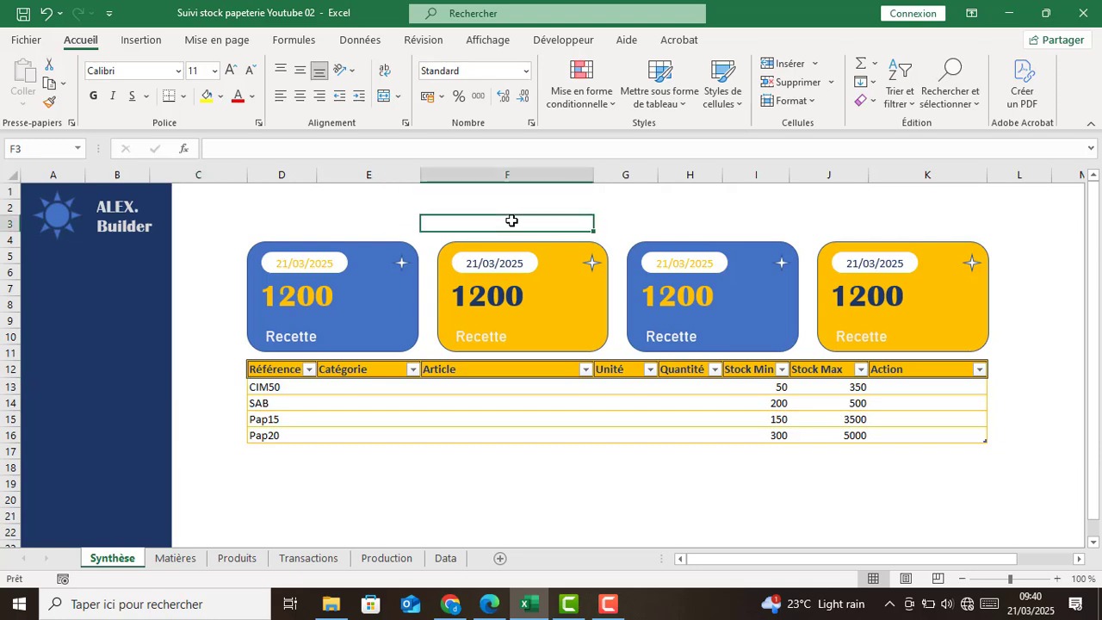
left_click(140, 40)
left_click(217, 101)
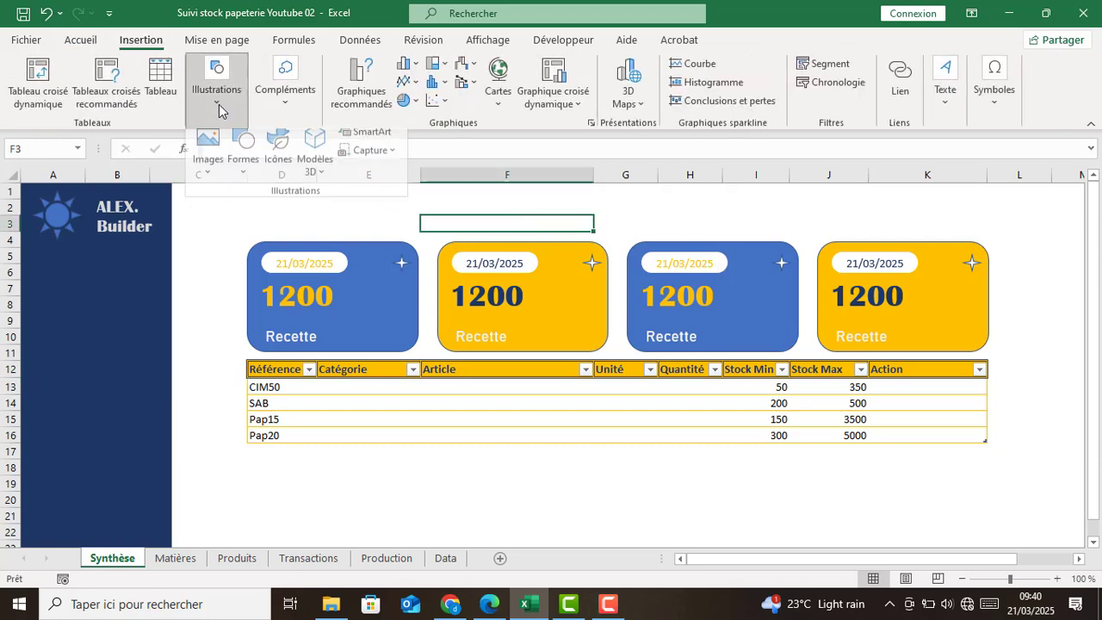
left_click(243, 151)
left_click(343, 225)
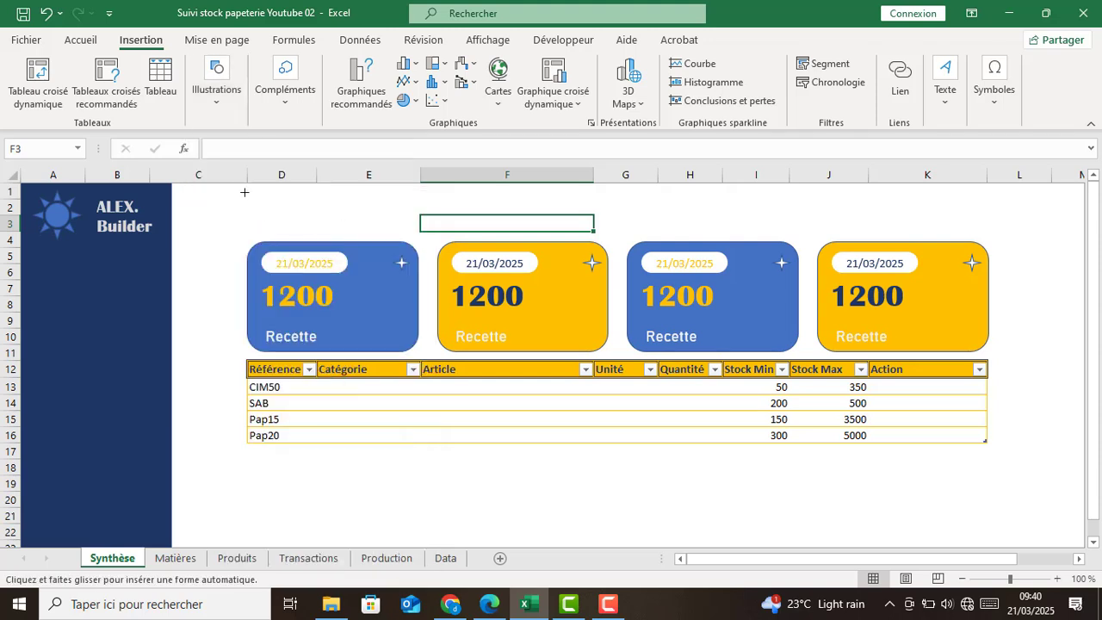
left_click_drag(248, 187, 989, 224)
Move the banner up to the sheet's upper edge and align its ends with the row of cards.
left_click_drag(713, 203, 717, 187)
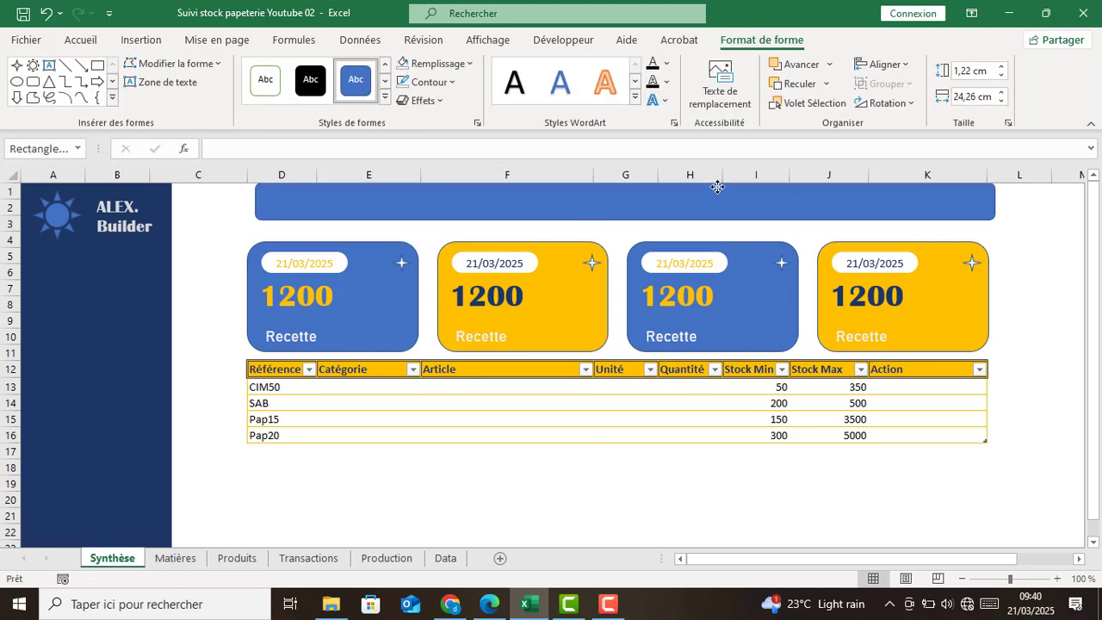
key("Left")
key("Left")
key("Left")
key("Left")
key("Left")
key("Left")
key("Left")
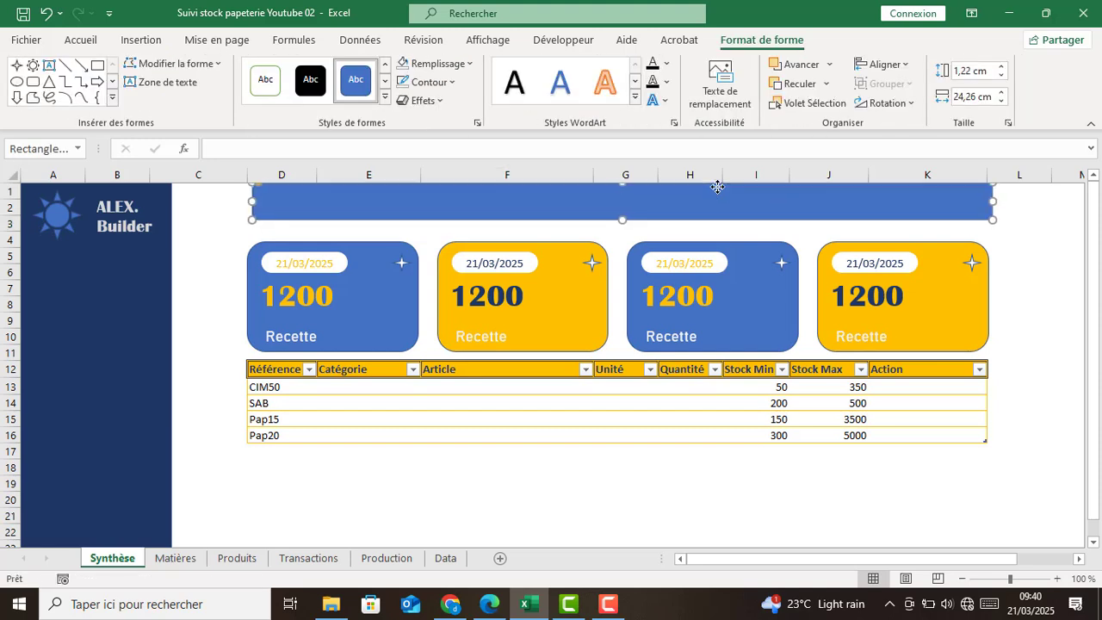
key("Right")
key("Right")
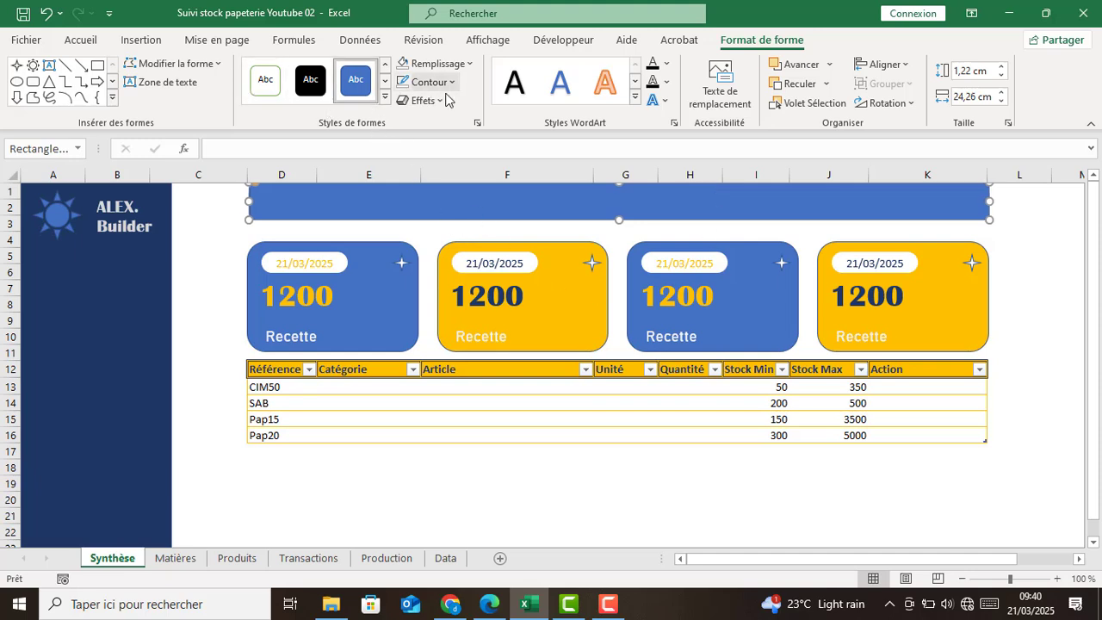
Fill the banner and the backgrounds of the first and third cards with the darkest theme blue.
left_click(435, 64)
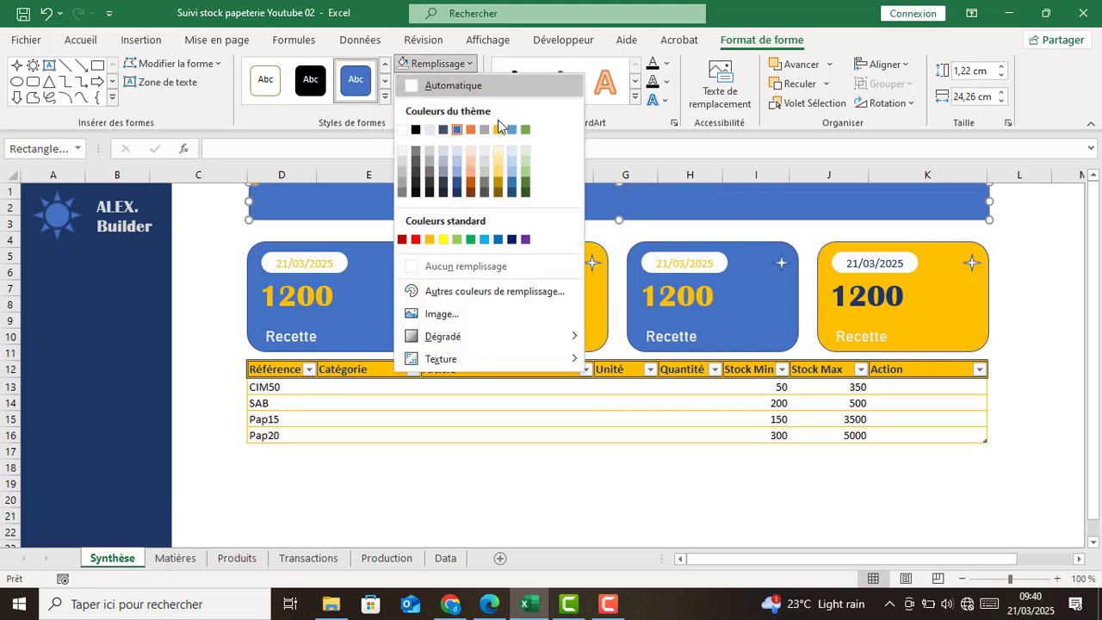
left_click(458, 192)
left_click(403, 319)
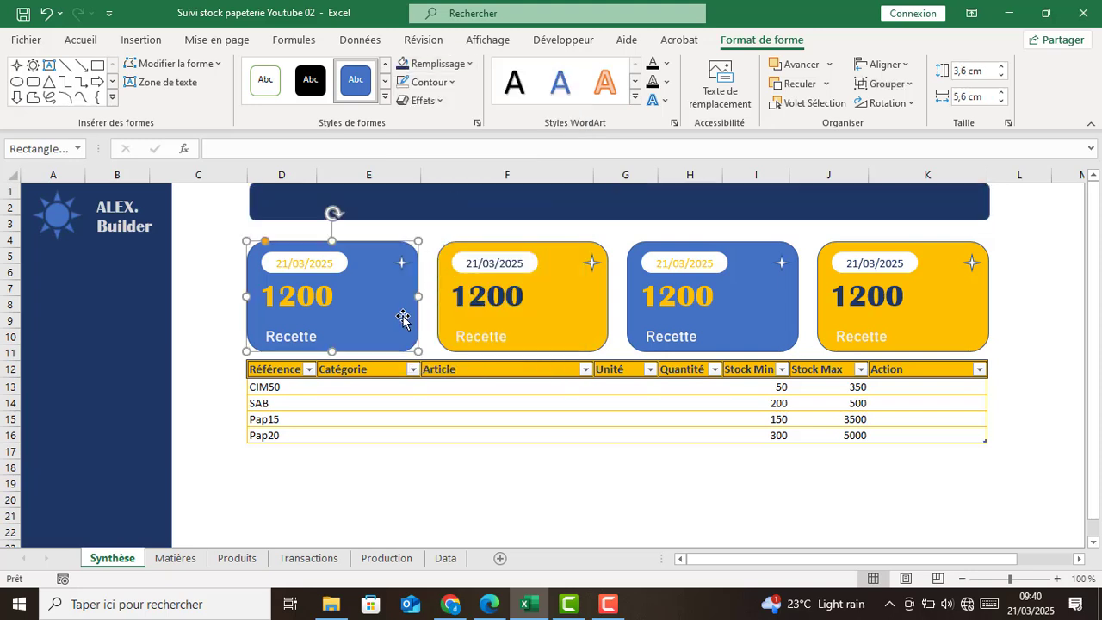
left_click(763, 338, "ctrl")
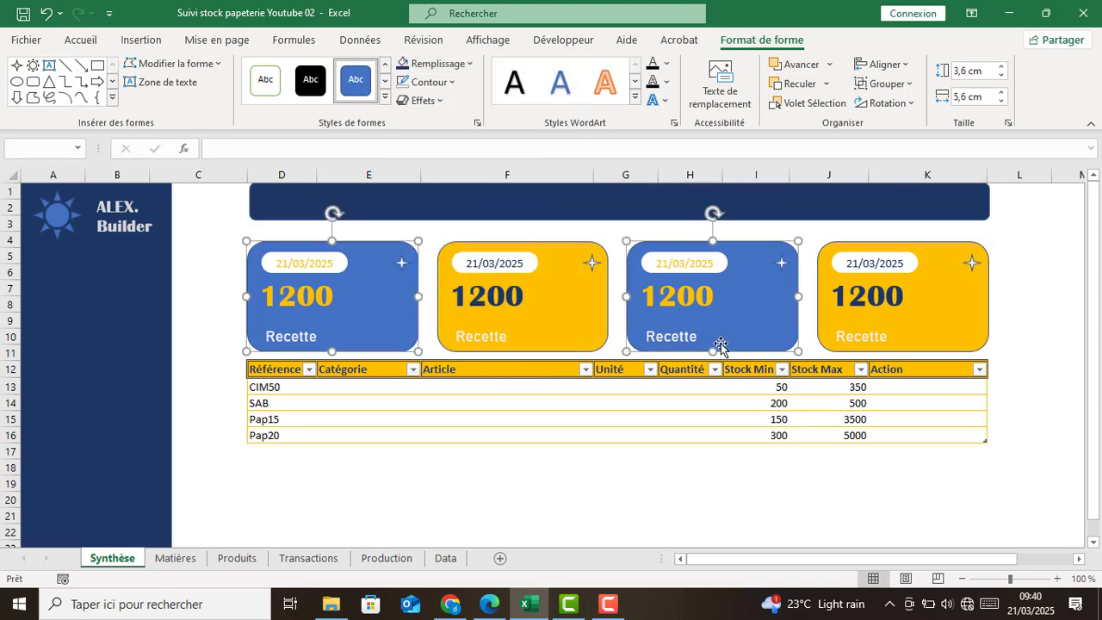
left_click(402, 64)
left_click(208, 273)
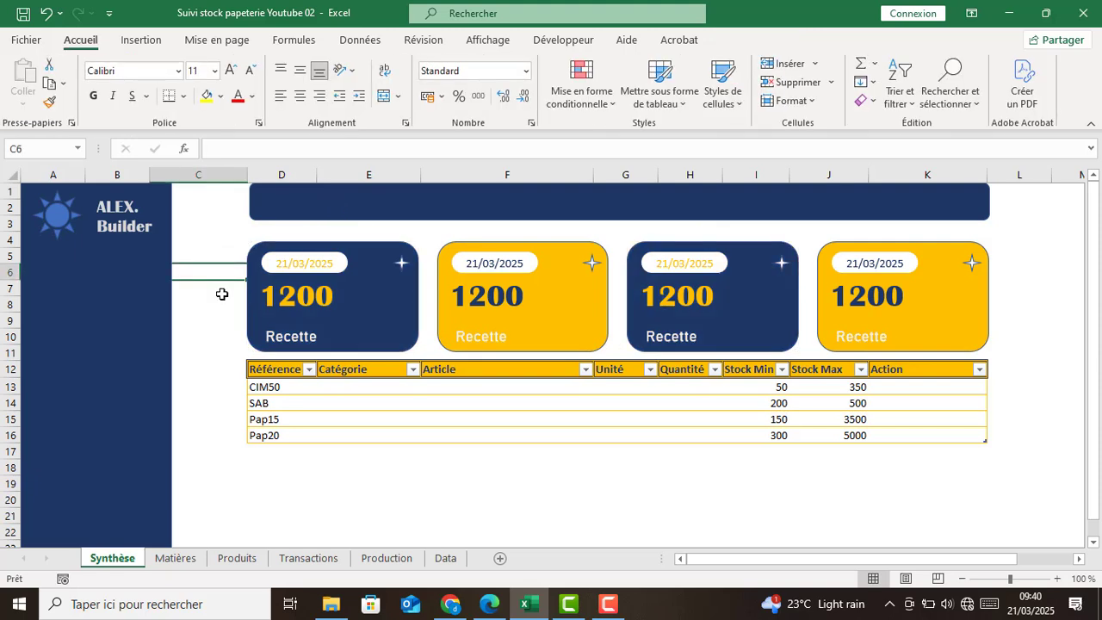
left_click(1018, 288)
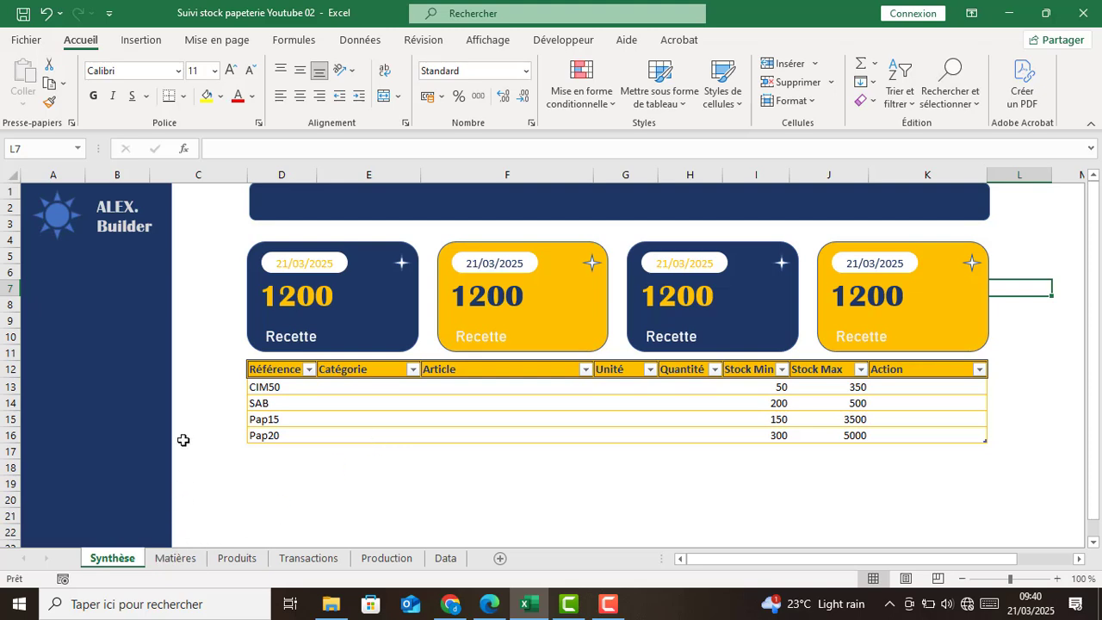
Draw a rectangle with fully rounded ends, about 4.47 cm wide and 1.01 cm high, in the sidebar below the logo.
left_click(267, 99)
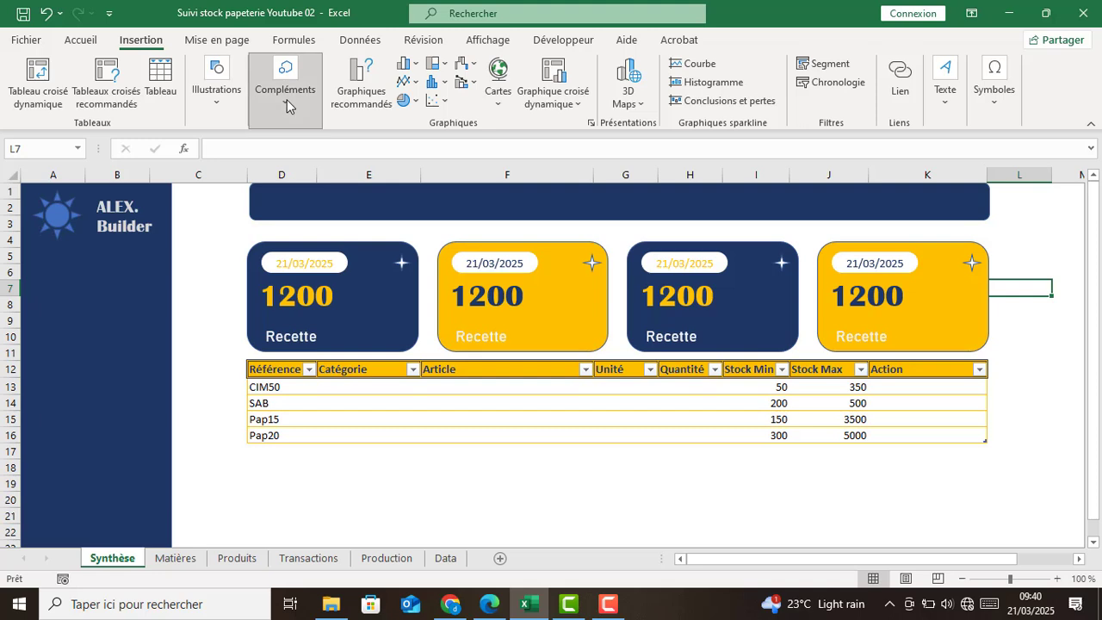
left_click(216, 99)
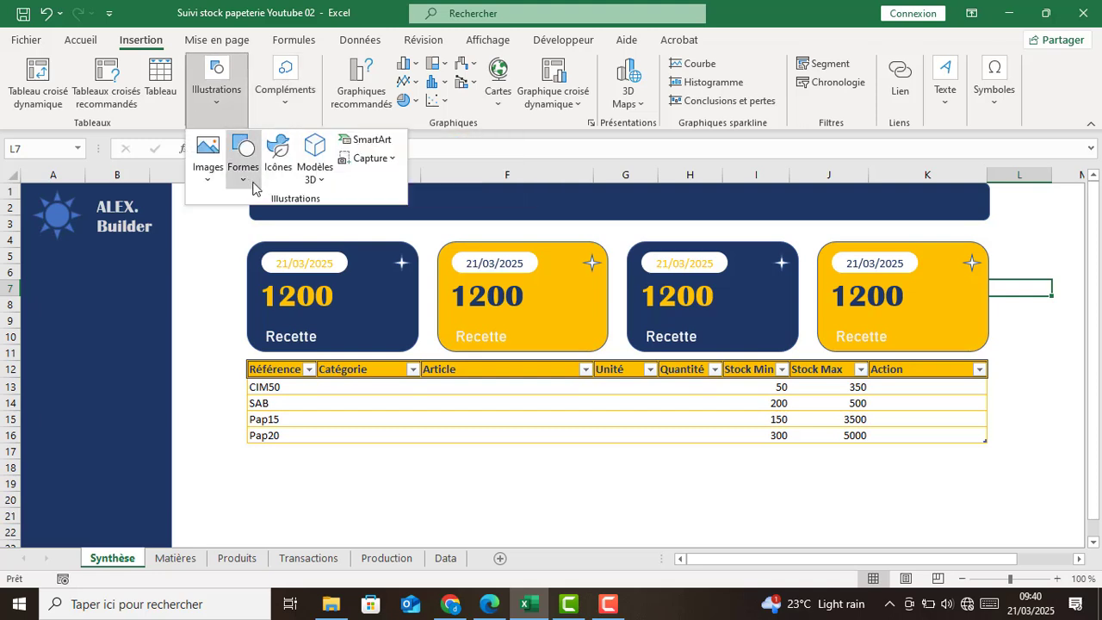
left_click(243, 172)
left_click(347, 223)
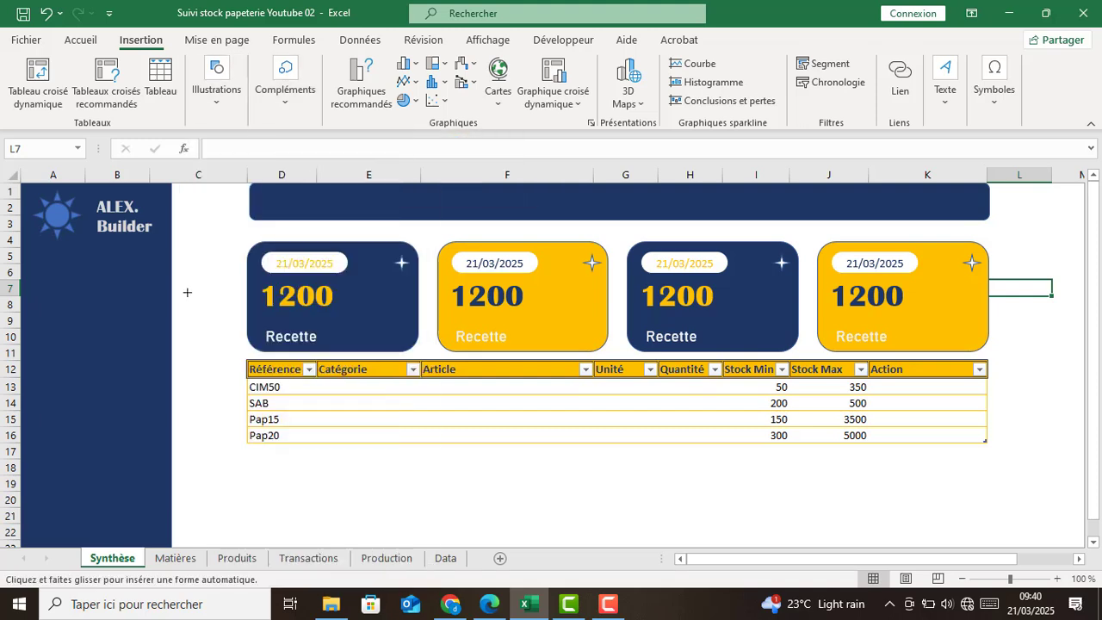
left_click_drag(45, 269, 146, 298)
left_click_drag(44, 284, 34, 284)
left_click_drag(147, 284, 160, 283)
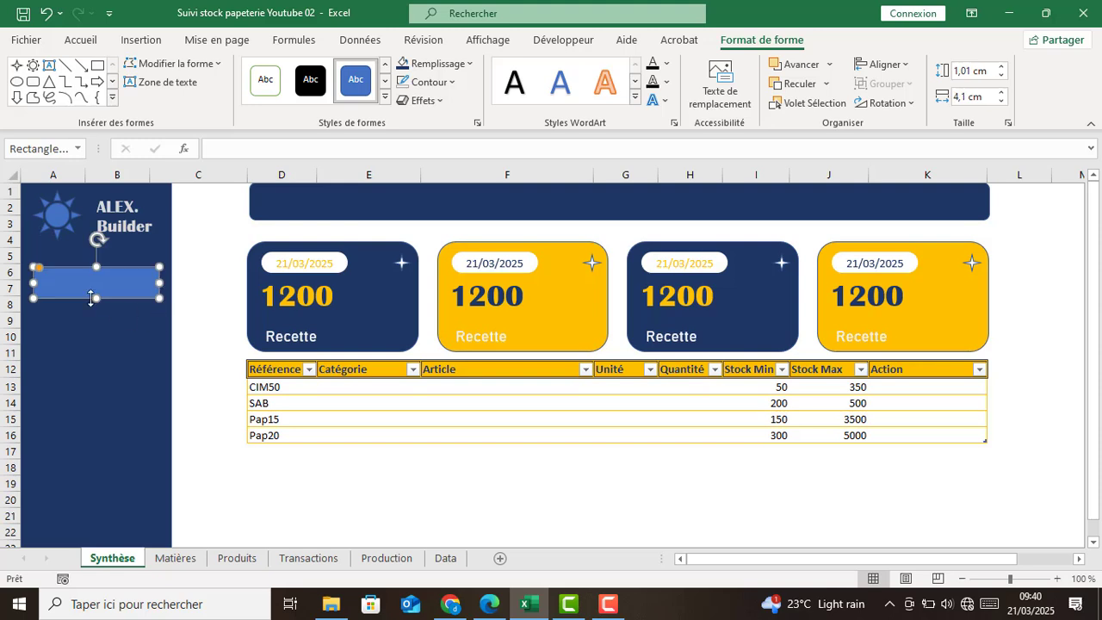
left_click_drag(43, 272, 112, 302)
left_click_drag(34, 283, 28, 282)
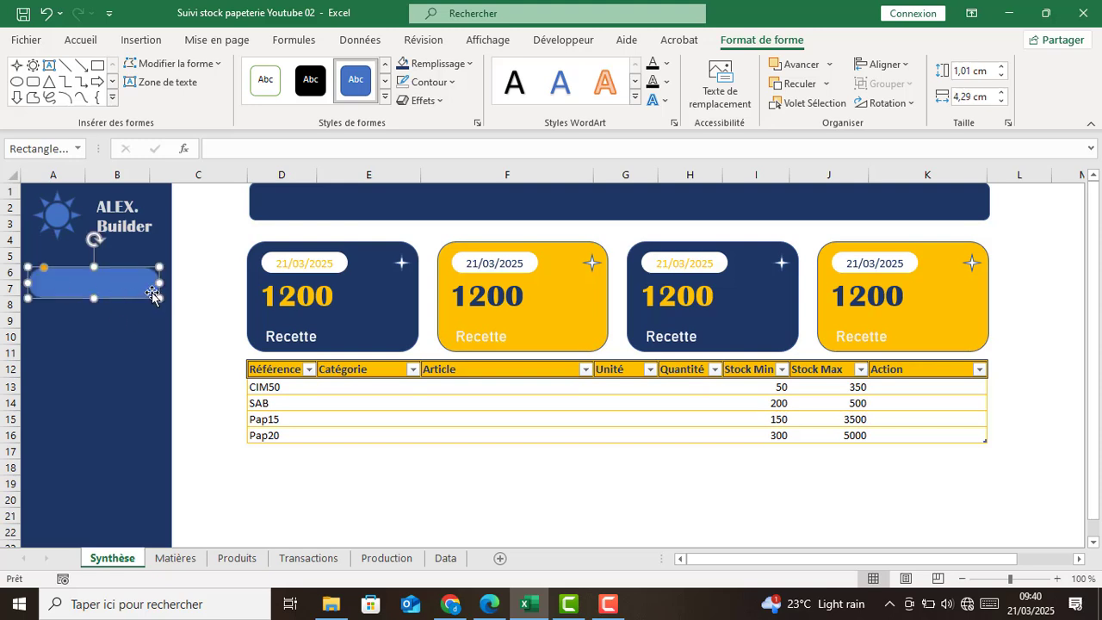
left_click_drag(159, 281, 165, 281)
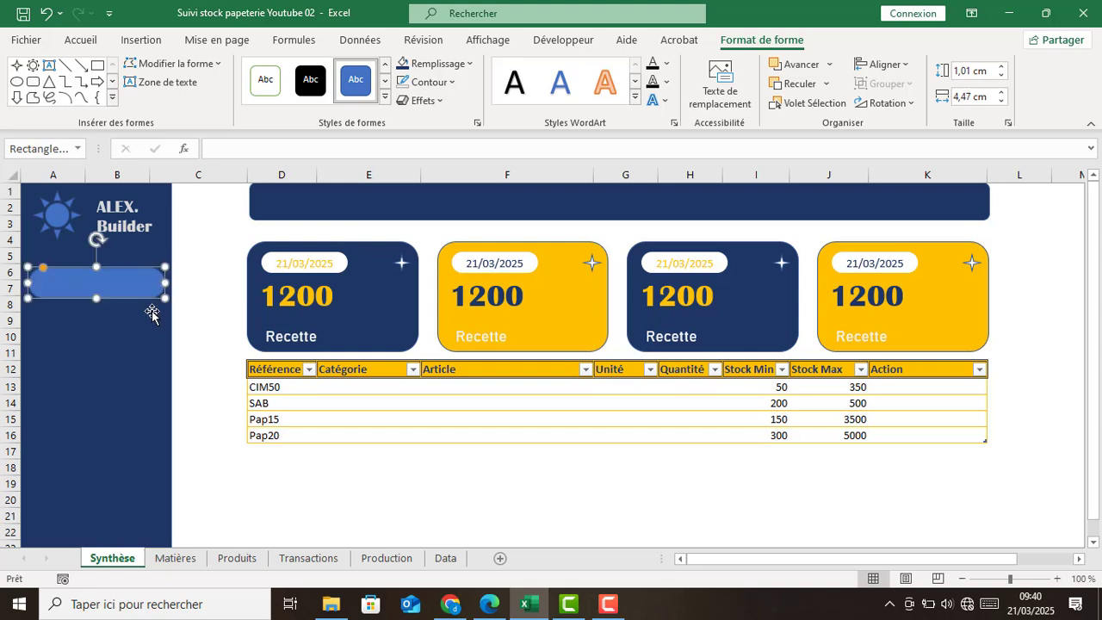
Label the rounded sidebar shape "Matières".
type("ières")
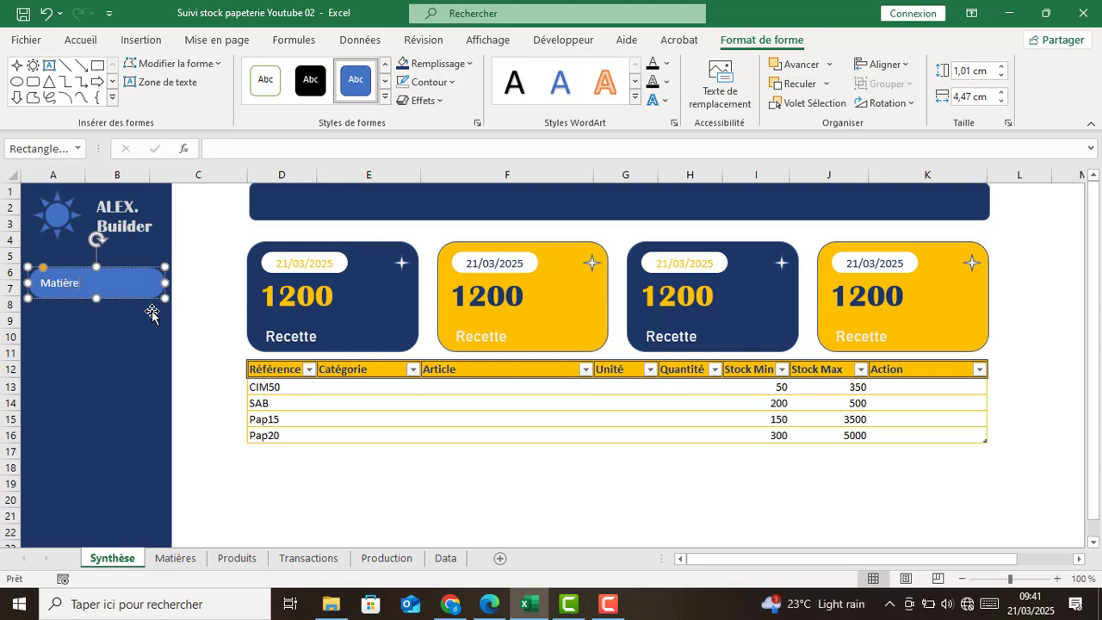
left_click(112, 340)
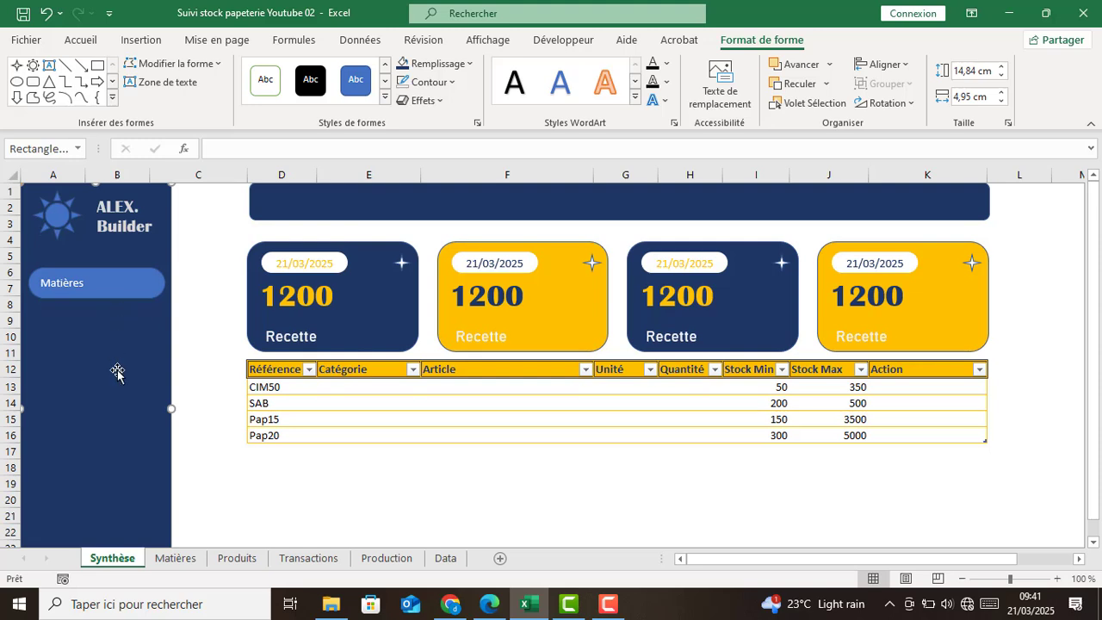
Try to move the "Matières" button lower together with the sidebar background, and undo the move.
left_click(98, 287)
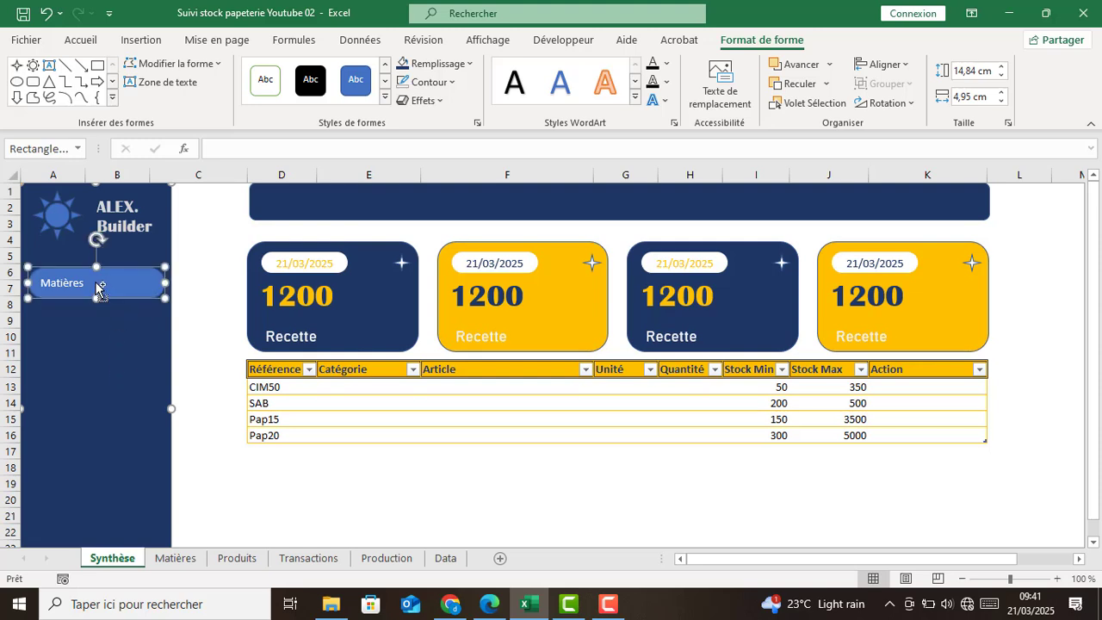
left_click_drag(98, 286, 94, 327)
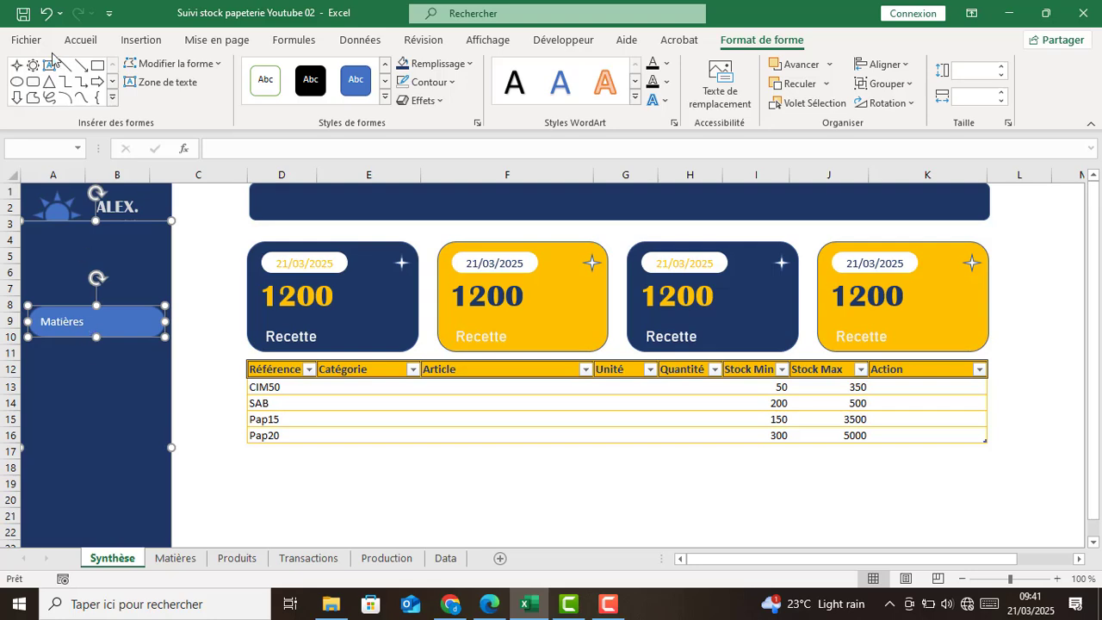
left_click(46, 13)
left_click(207, 386)
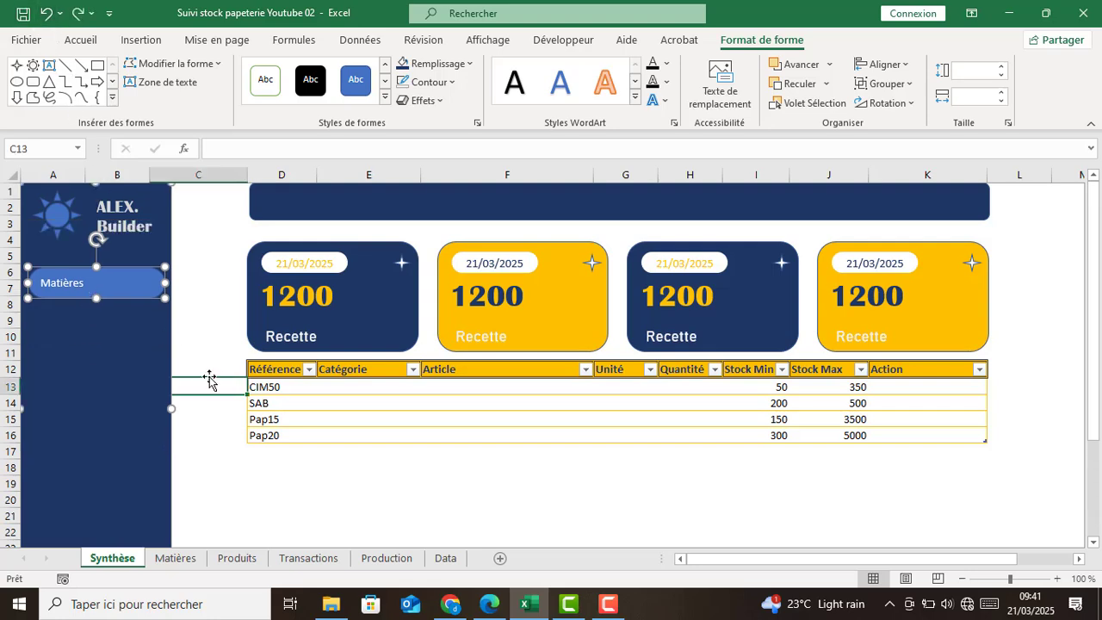
Duplicate the "Matières" button four times, stacking the copies below it in the sidebar.
left_click(137, 291)
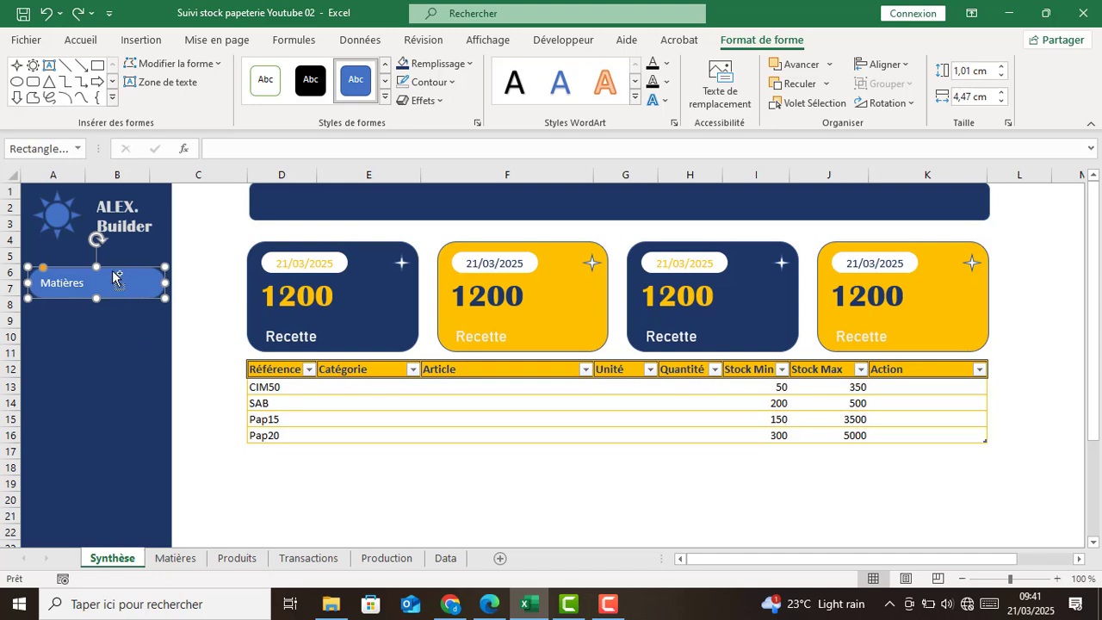
left_click_drag(119, 283, 104, 438)
left_click_drag(110, 336, 110, 328)
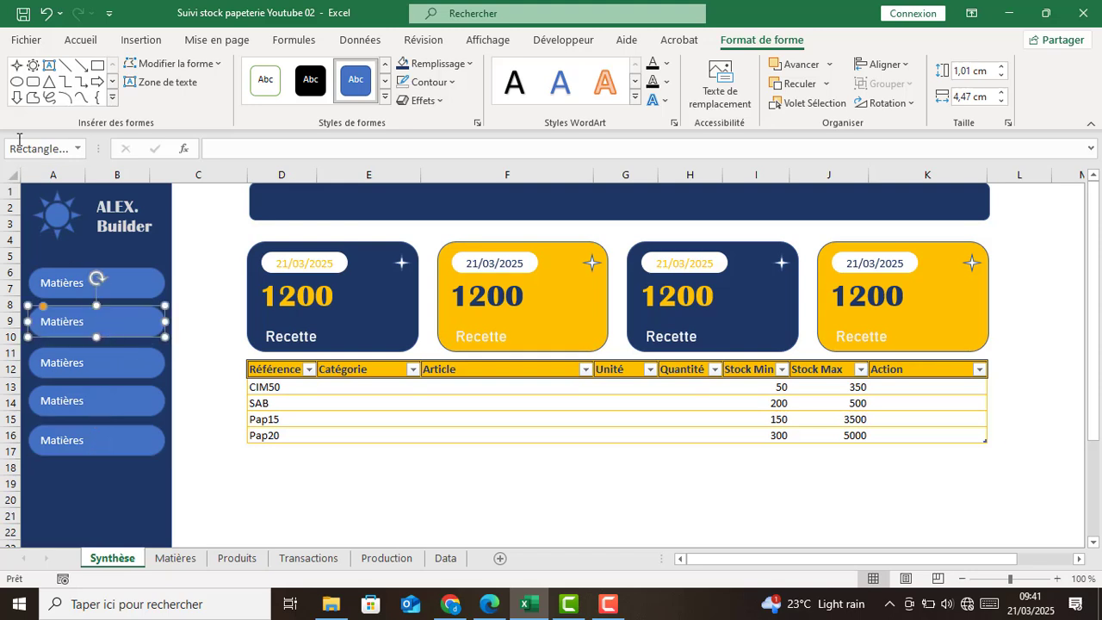
Relabel the second sidebar button "Produits" and the third one "Transactions".
double_click(96, 323)
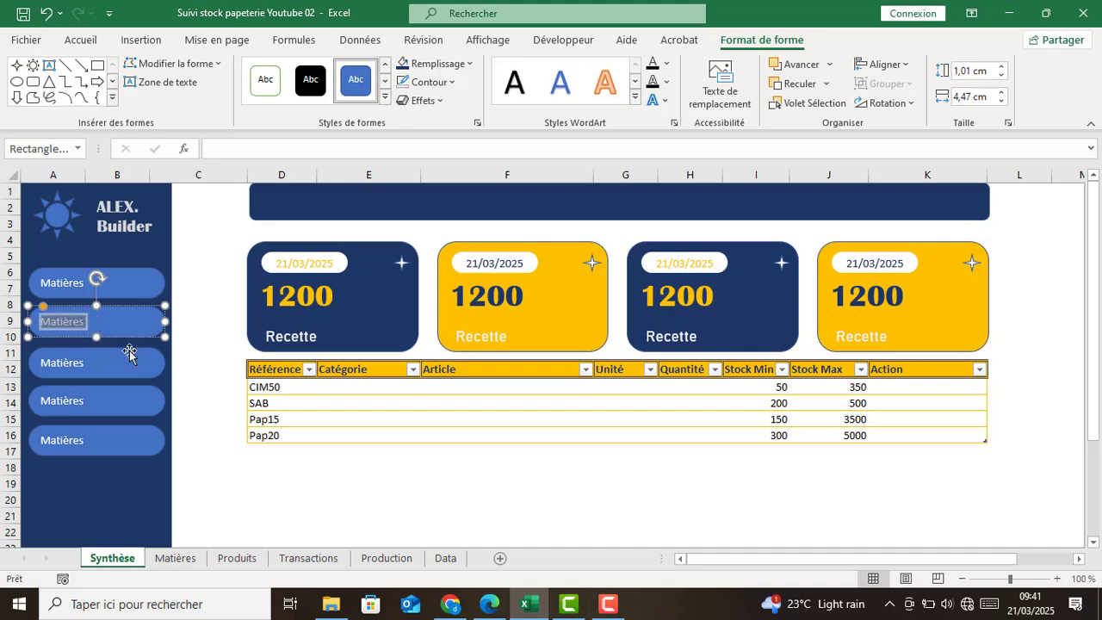
type("Produits")
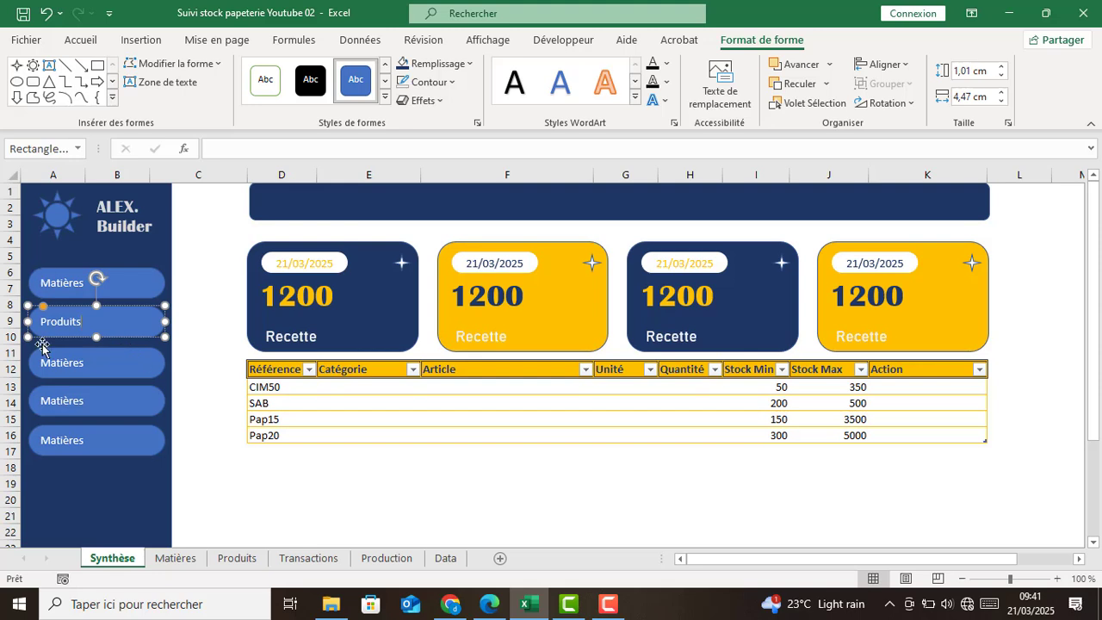
left_click(78, 368)
double_click(99, 368)
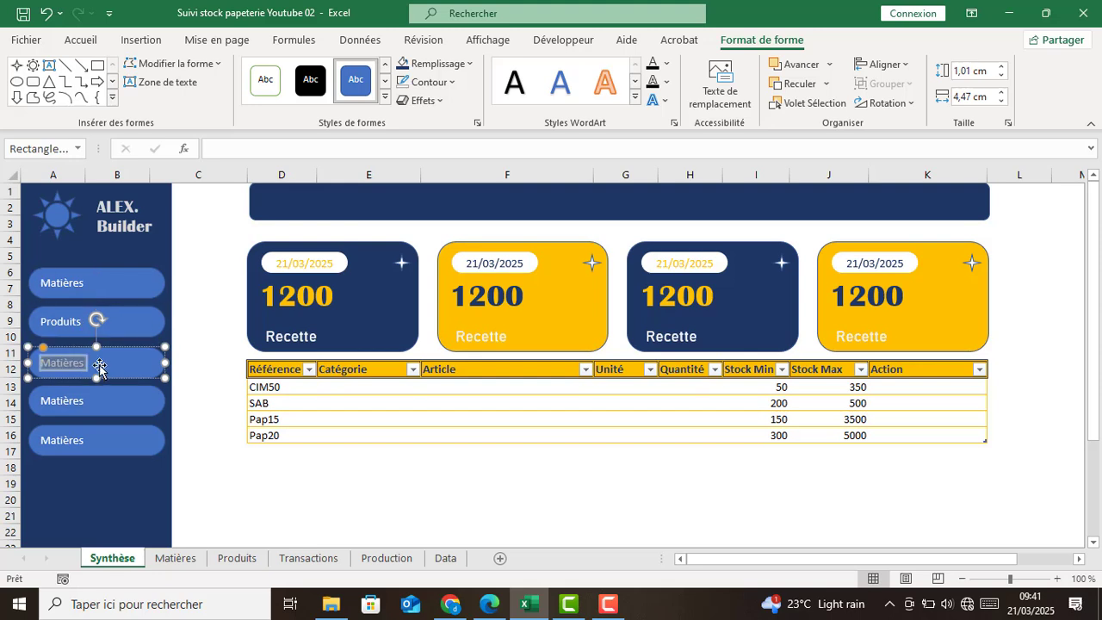
type("Transaction")
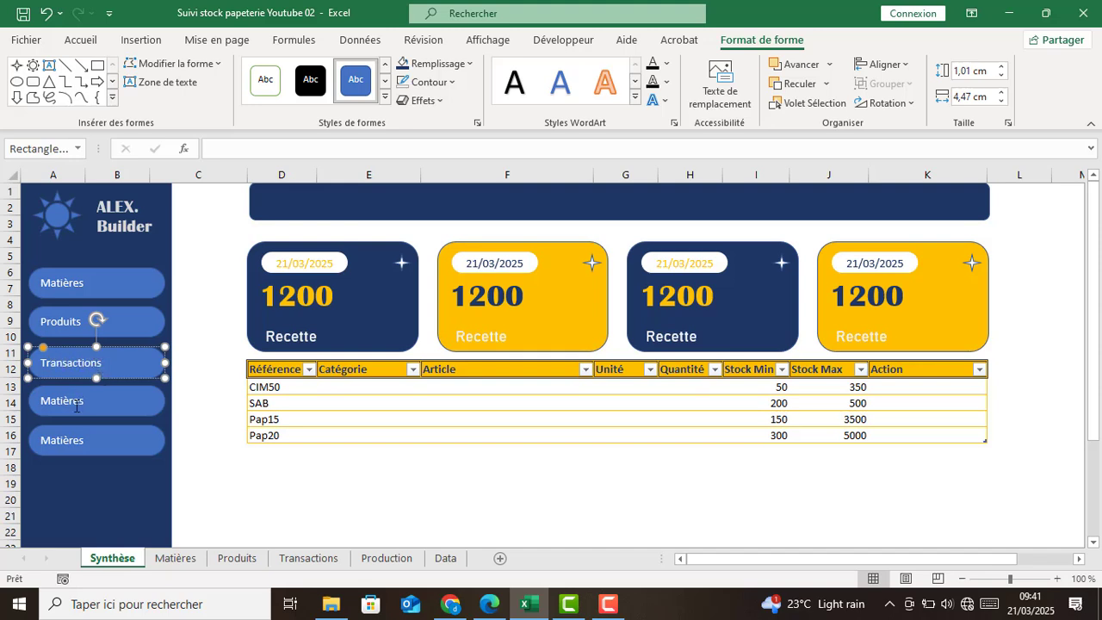
Relabel the fourth sidebar button "Production" and the fifth one "Données".
left_click(75, 405)
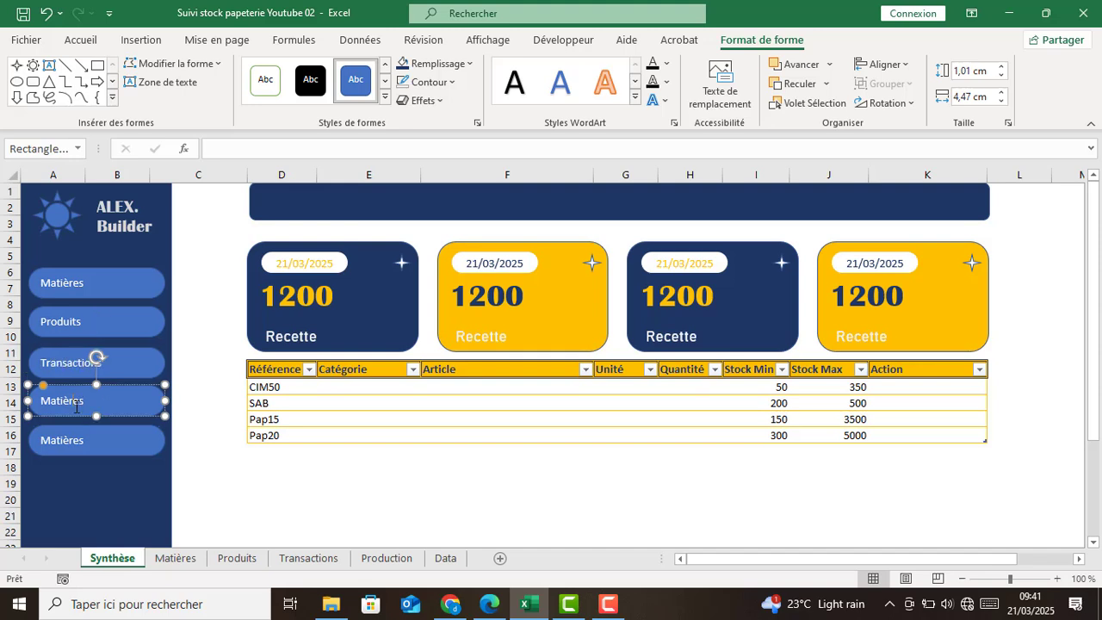
double_click(87, 408)
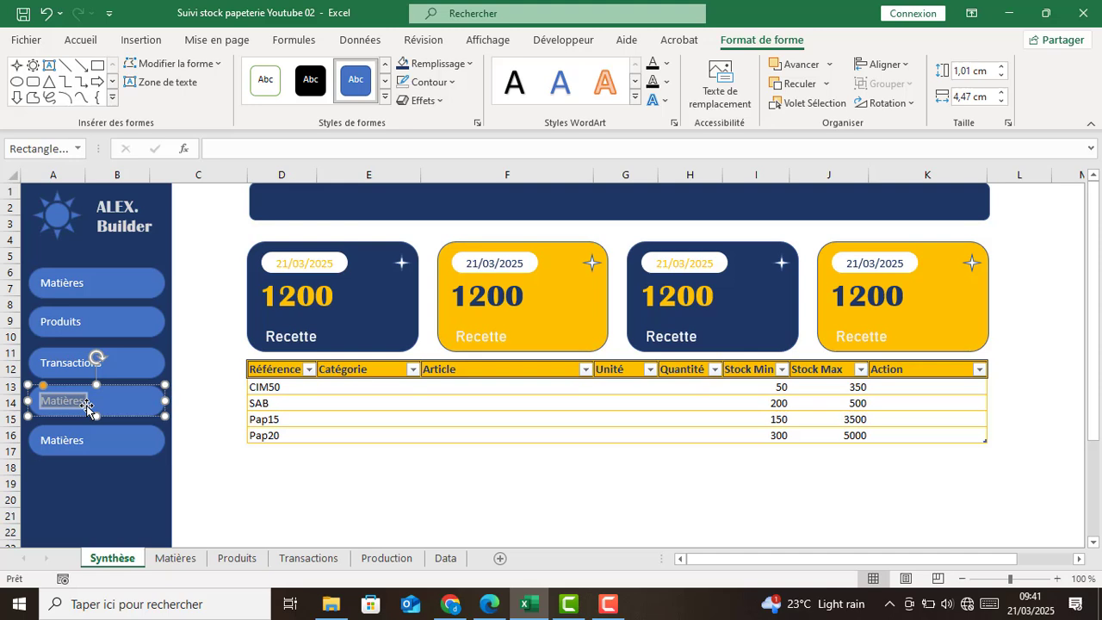
type("Production")
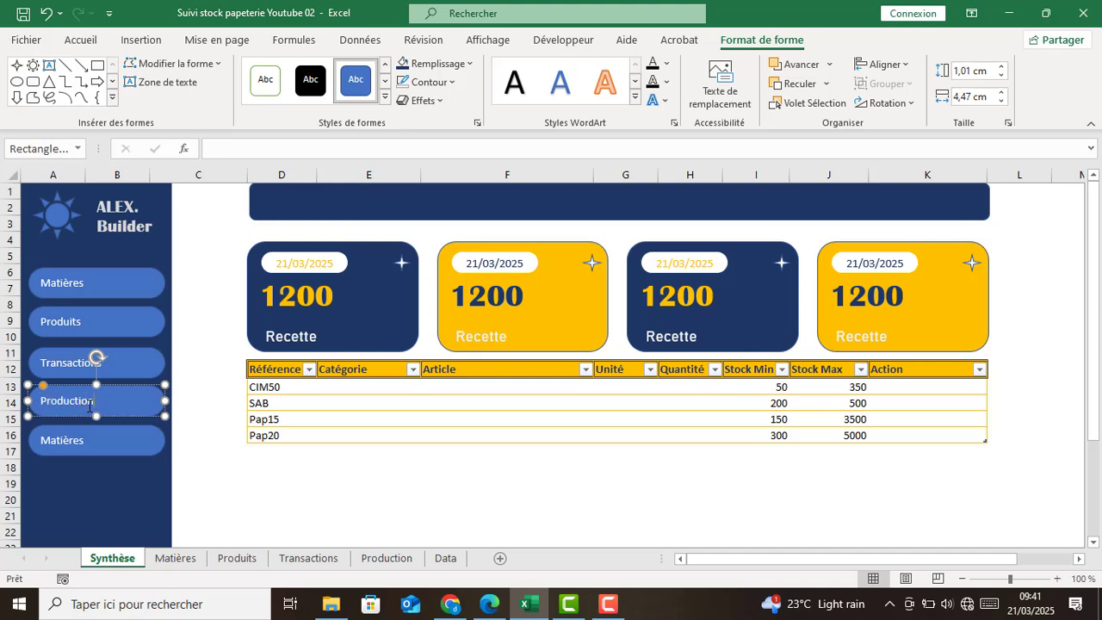
left_click(83, 440)
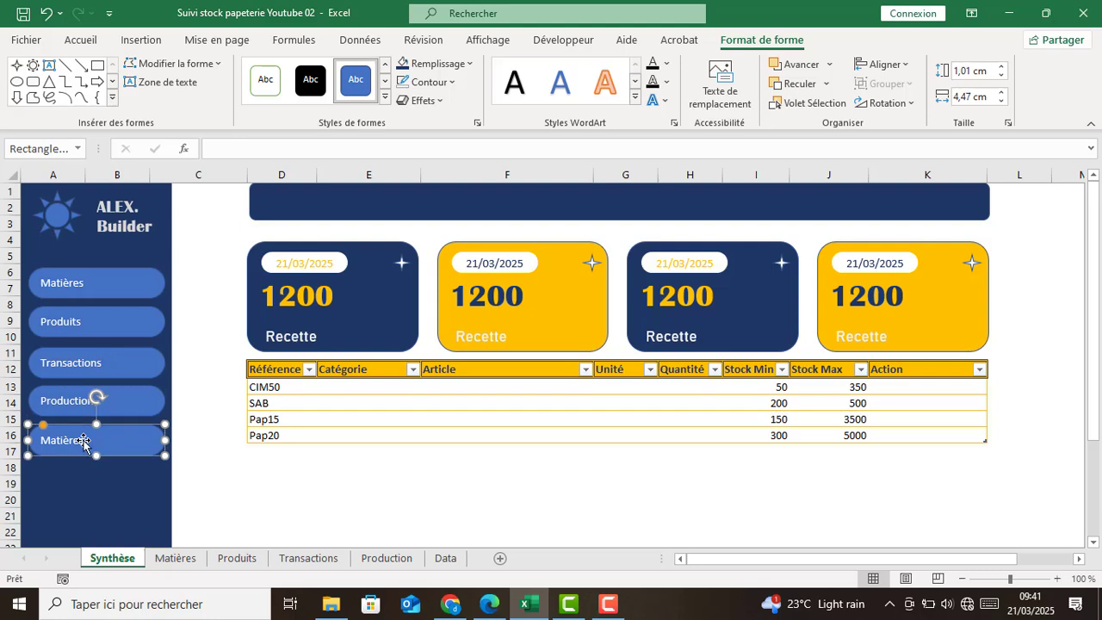
key("ctrl+a")
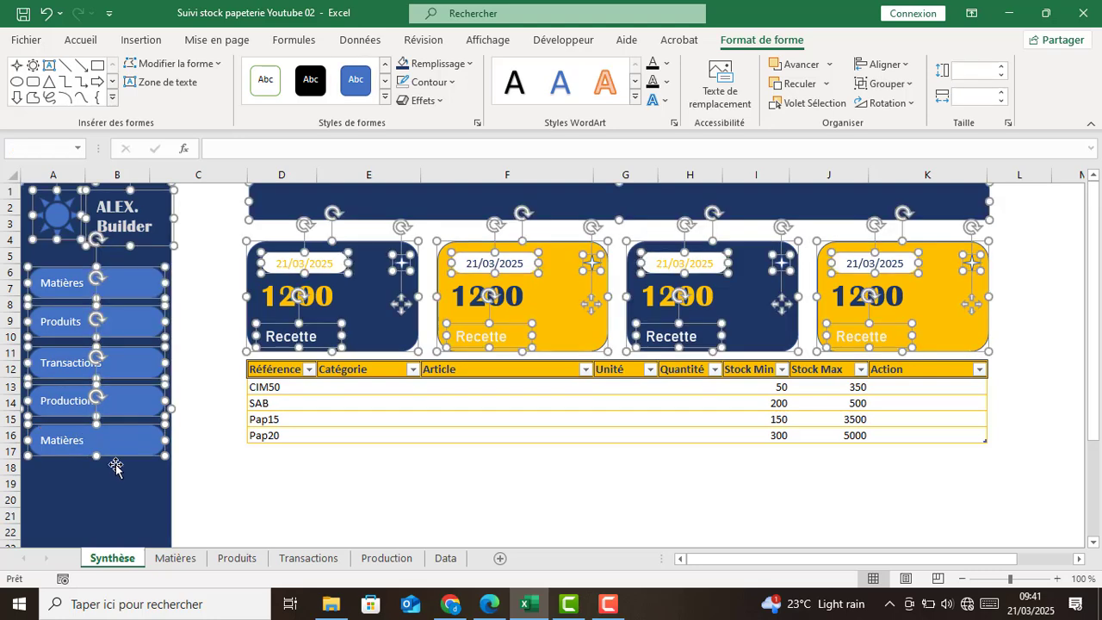
left_click(106, 441)
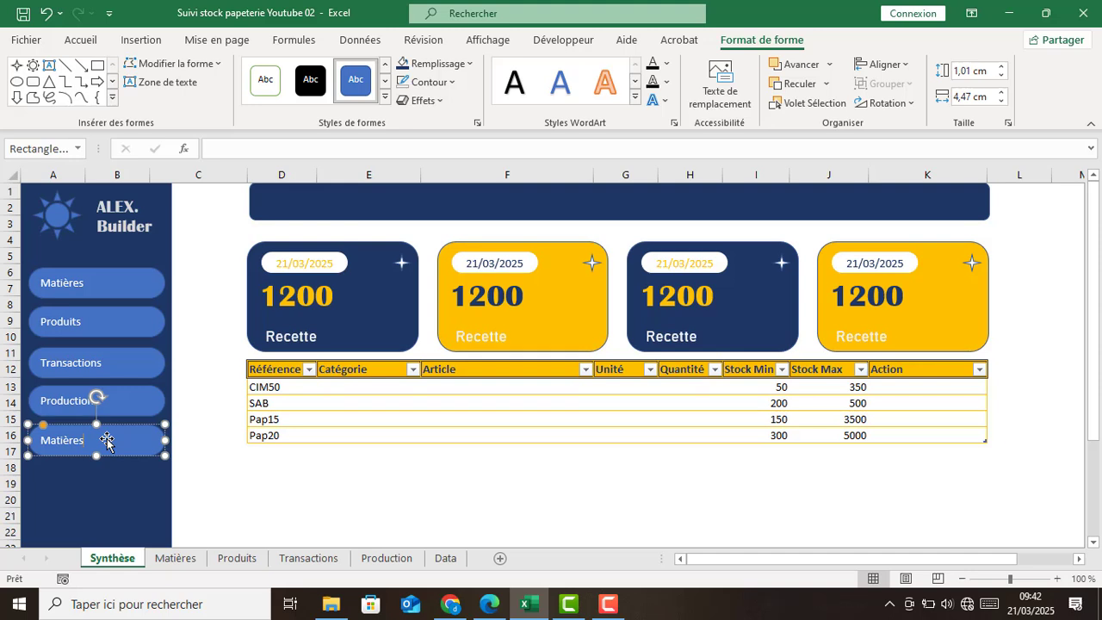
double_click(106, 441)
type("Données")
left_click(86, 501)
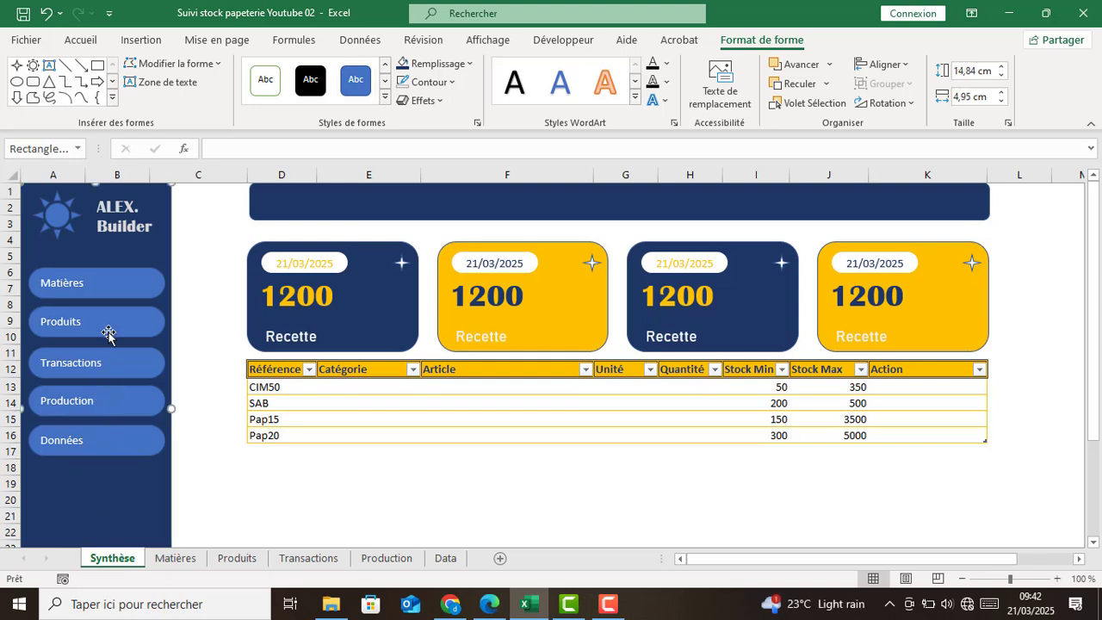
Align the five sidebar buttons to the left and distribute them vertically.
left_click(129, 289)
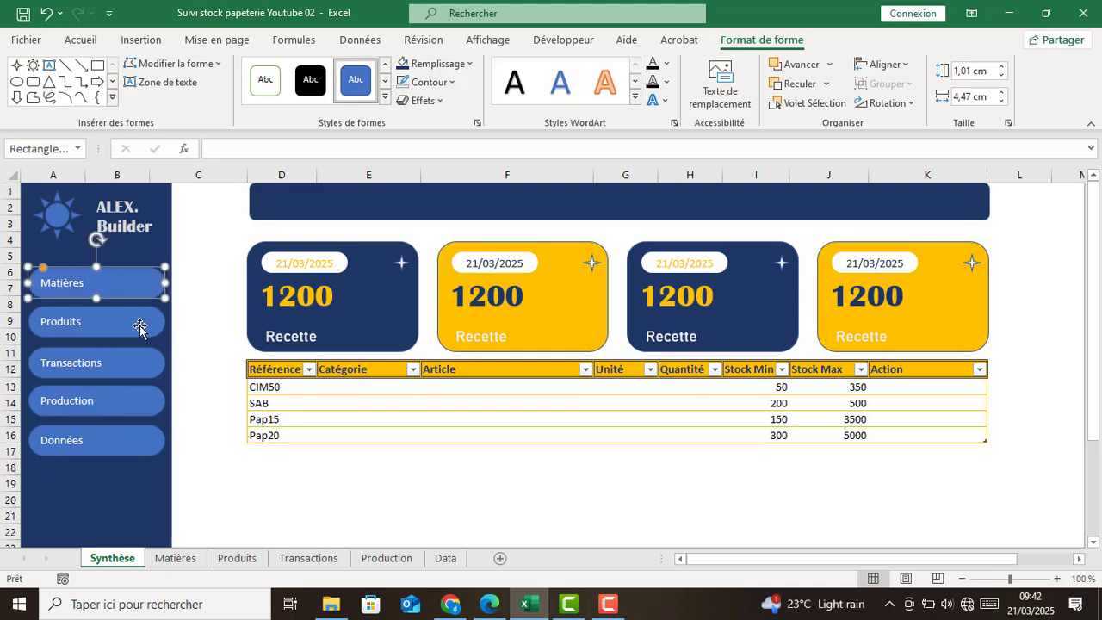
left_click(139, 326)
left_click(140, 361)
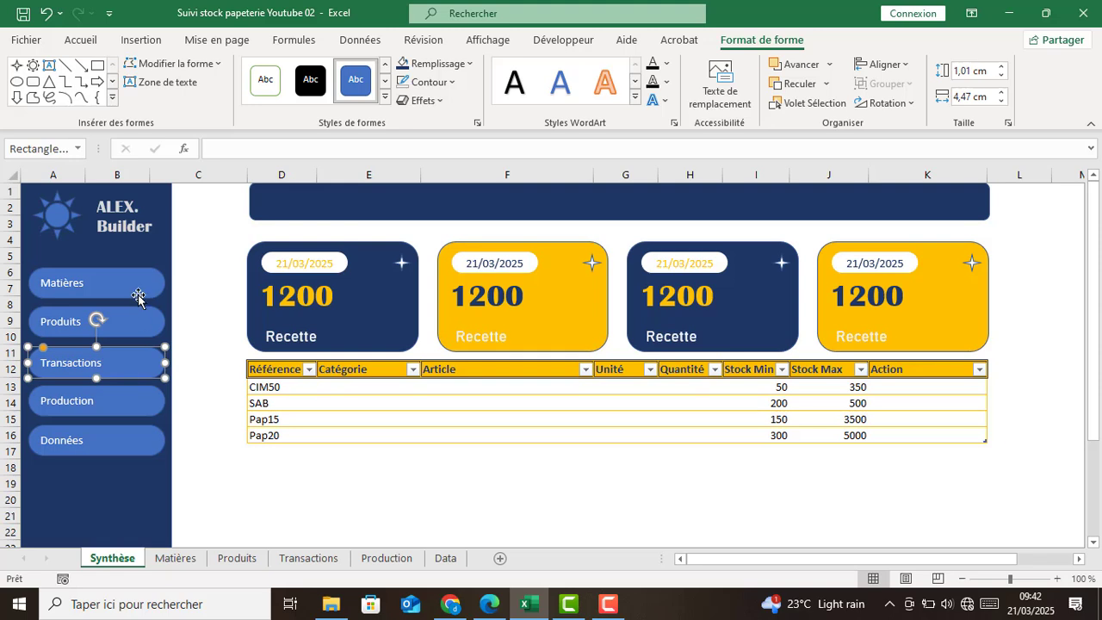
left_click(138, 297)
left_click(141, 331, "shift")
left_click(142, 364, "shift")
left_click(142, 399, "shift")
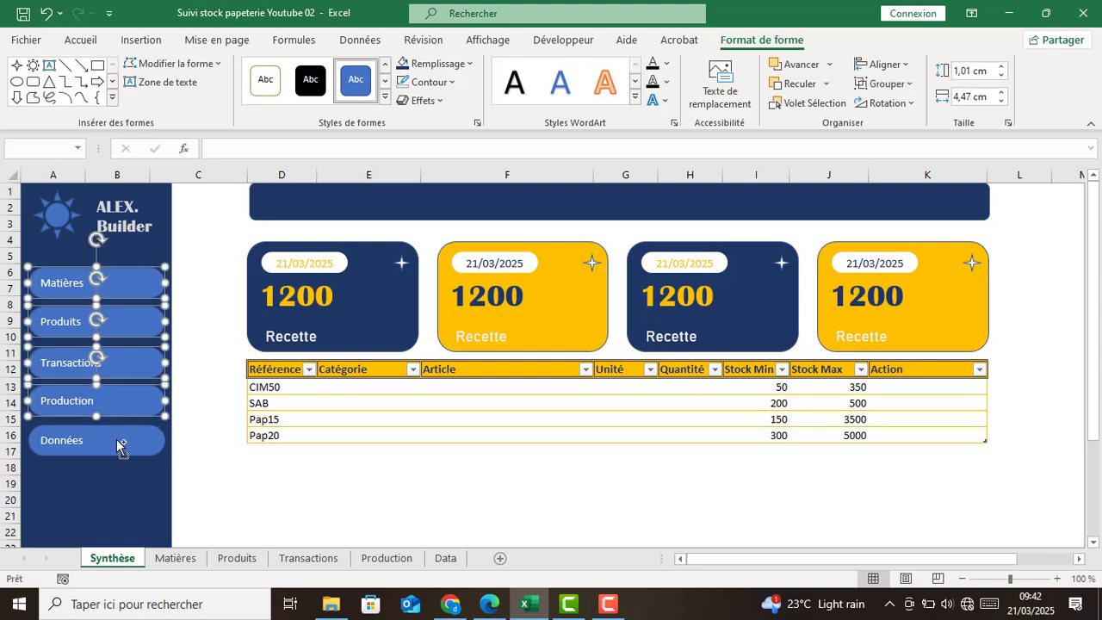
left_click(121, 442, "shift")
left_click(906, 66)
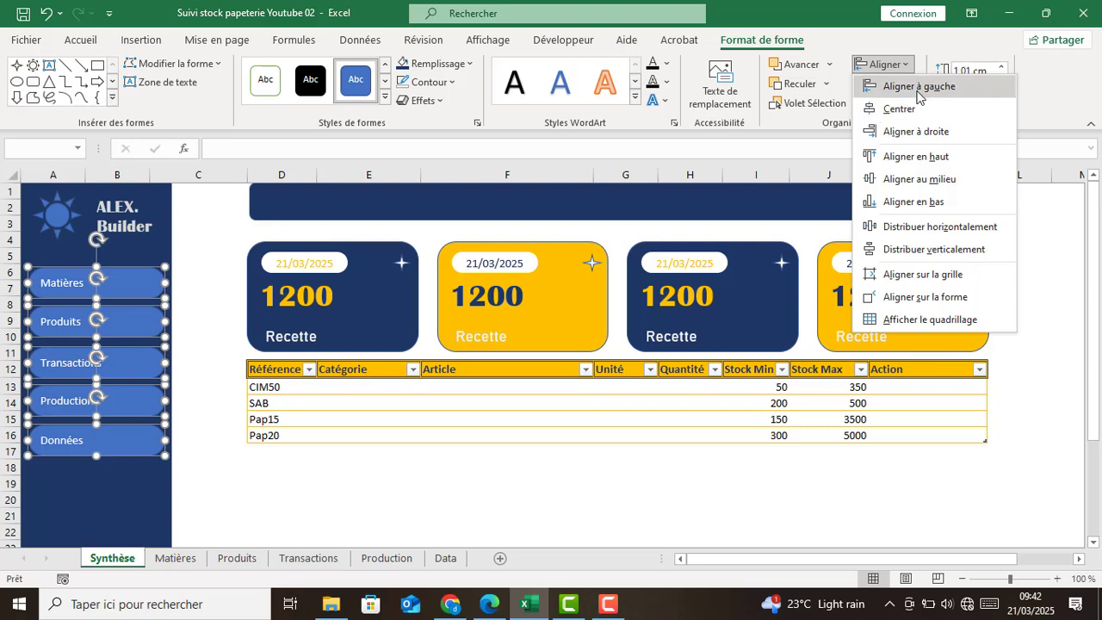
left_click(916, 87)
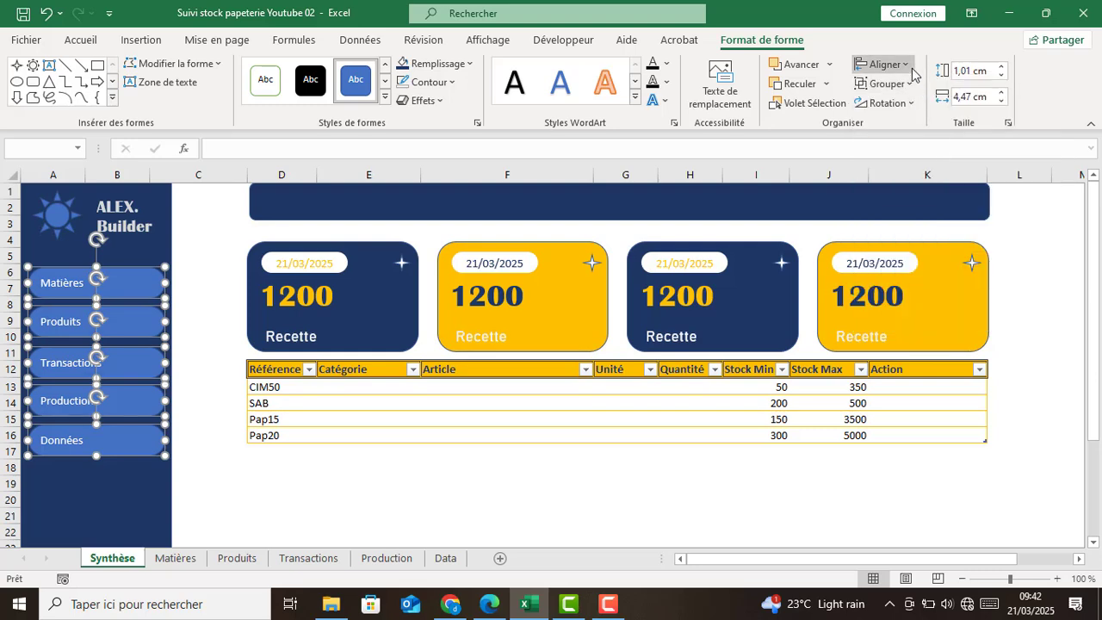
left_click(908, 64)
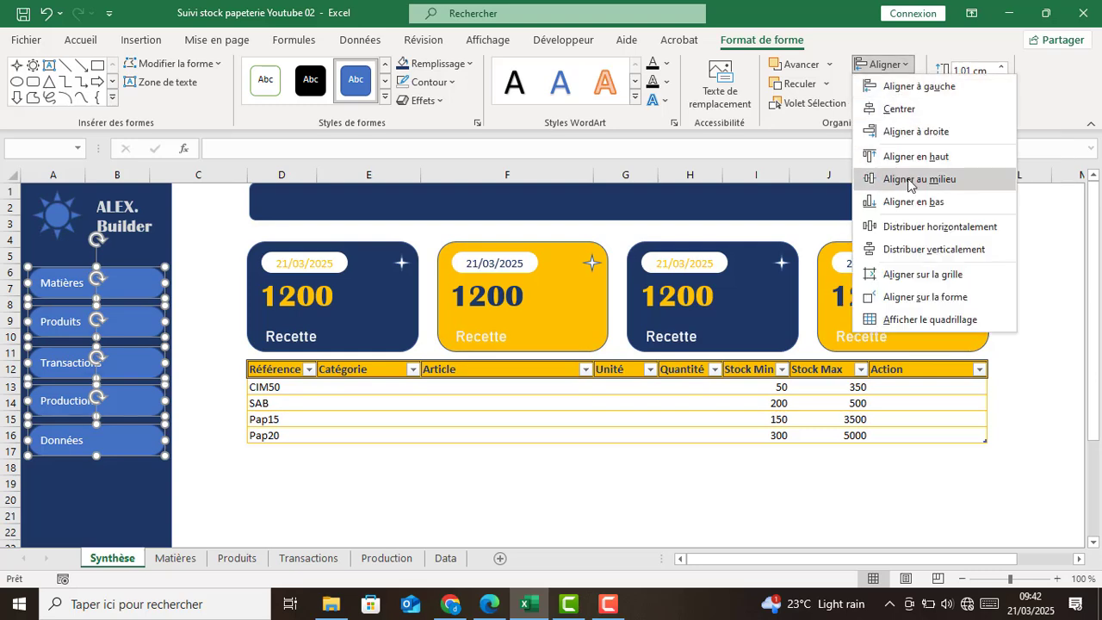
left_click(923, 248)
left_click(225, 467)
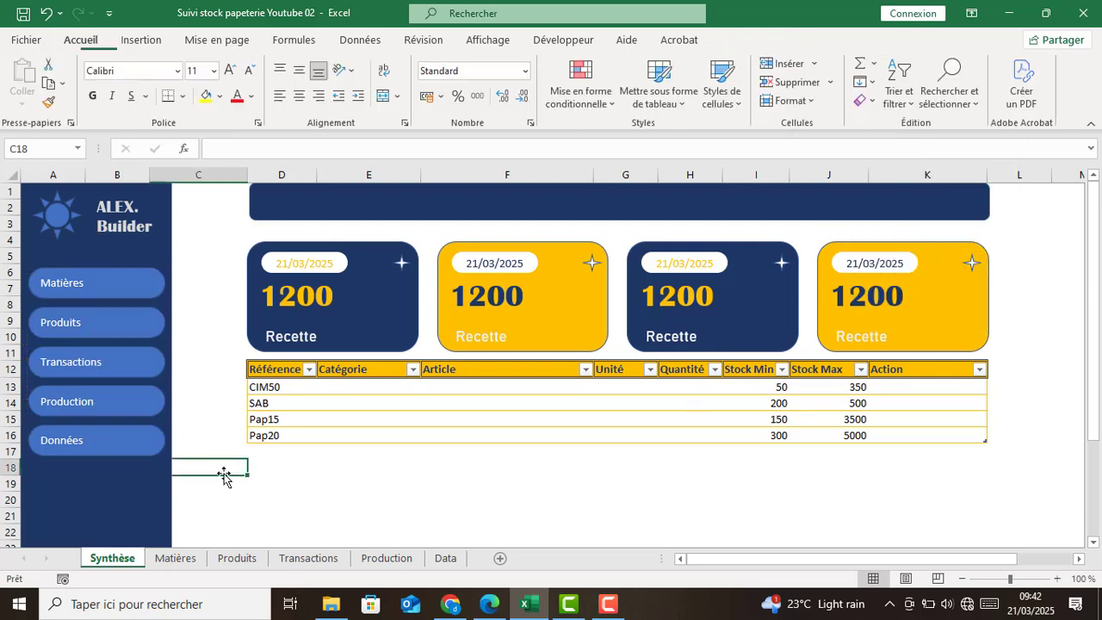
left_click(137, 290)
left_click(134, 325, "ctrl")
left_click(129, 366, "ctrl")
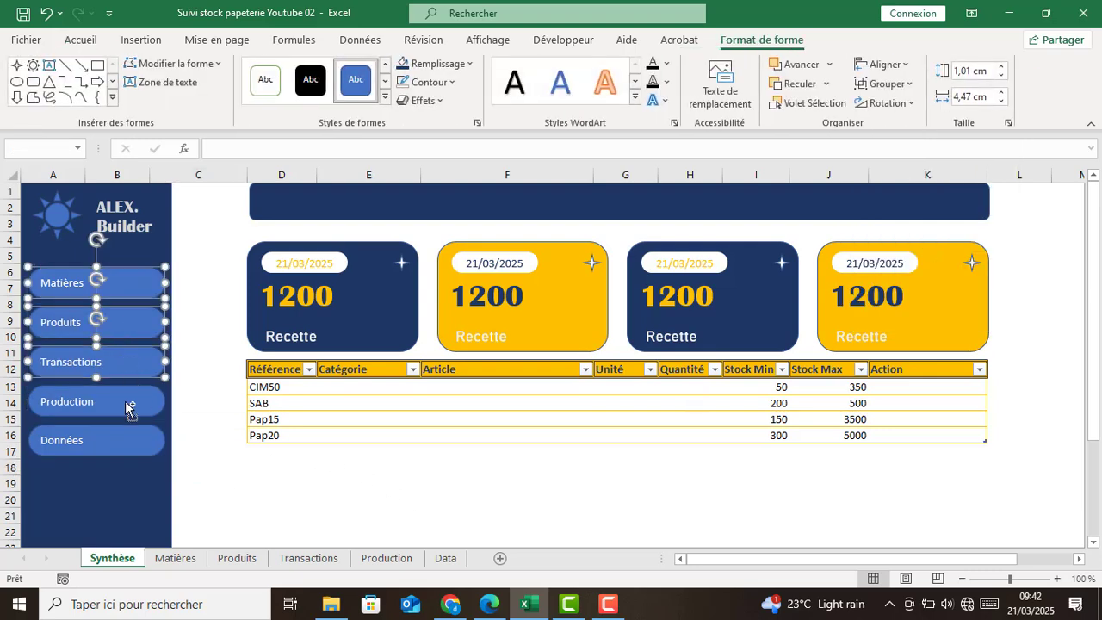
left_click(129, 402, "ctrl")
left_click(251, 472)
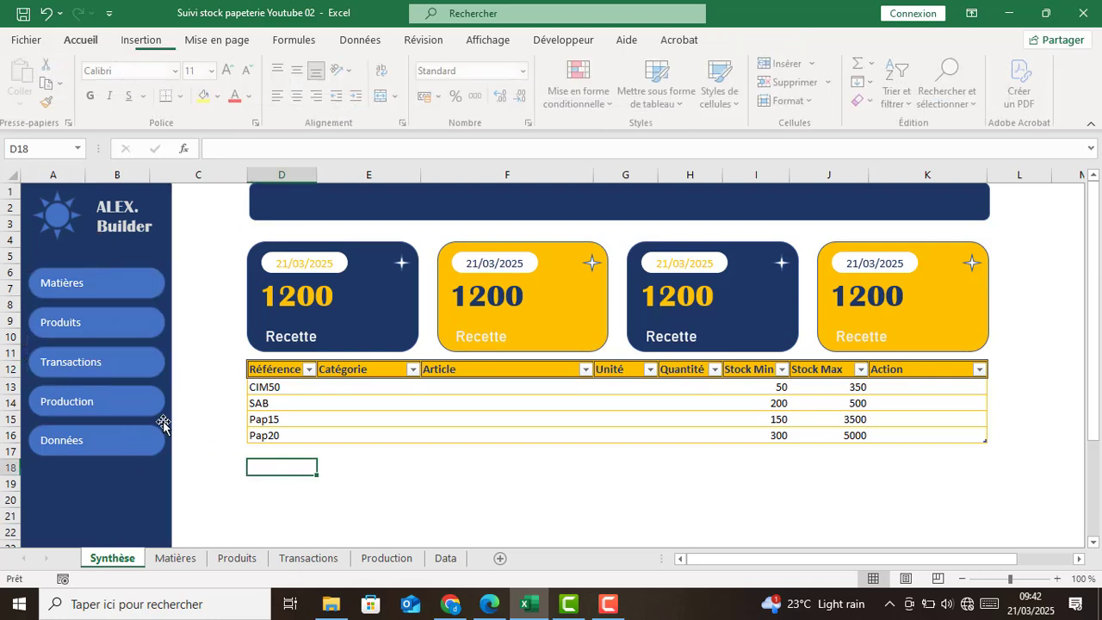
Centre the labels of all five sidebar buttons horizontally and vertically, and set their font size to 12.
left_click(157, 286)
left_click(148, 329, "ctrl")
left_click(142, 368, "ctrl")
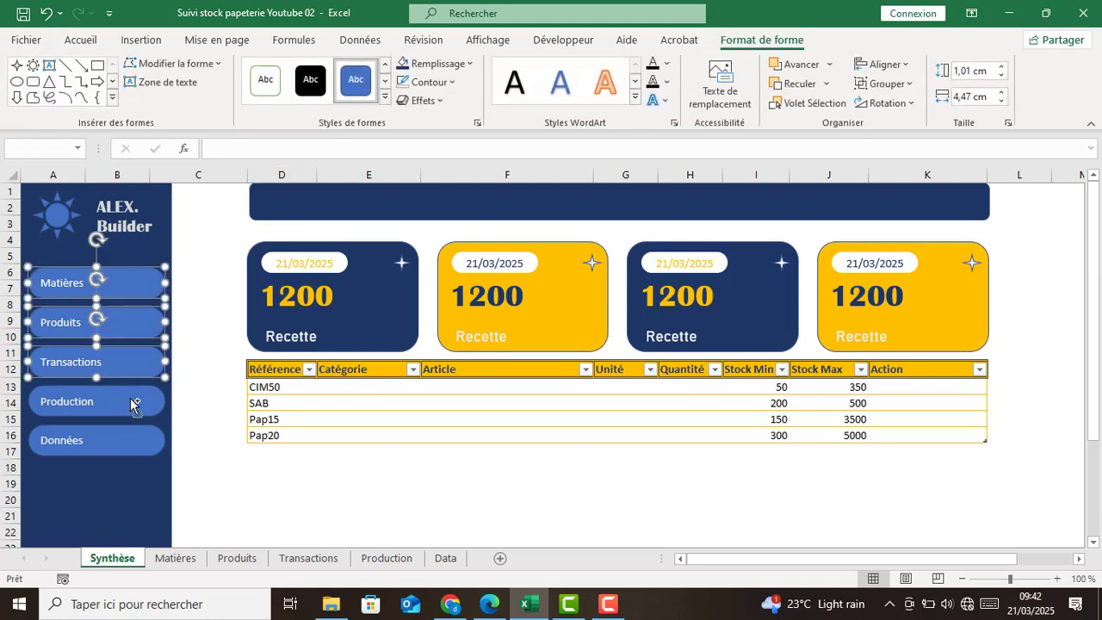
left_click(133, 405, "ctrl")
left_click(123, 448, "ctrl")
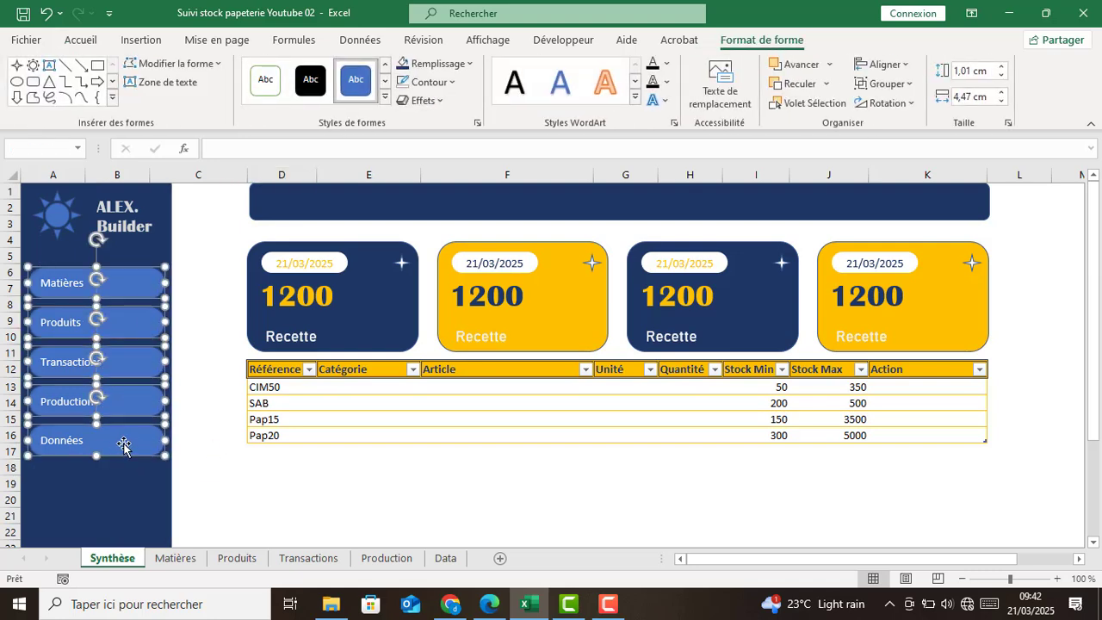
left_click(82, 40)
left_click(297, 102)
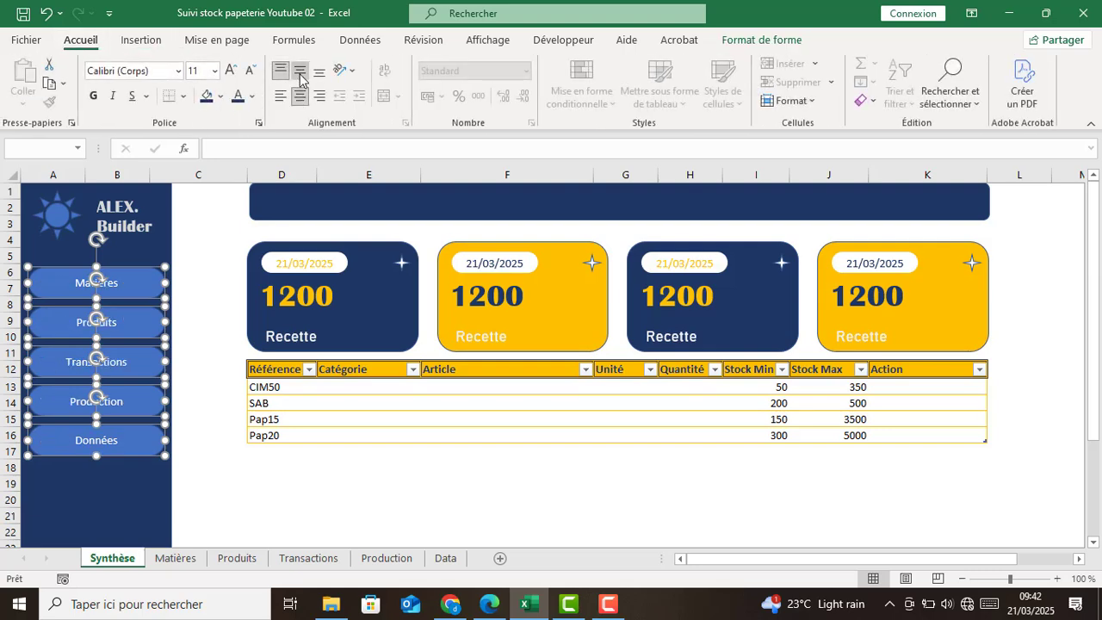
left_click(299, 70)
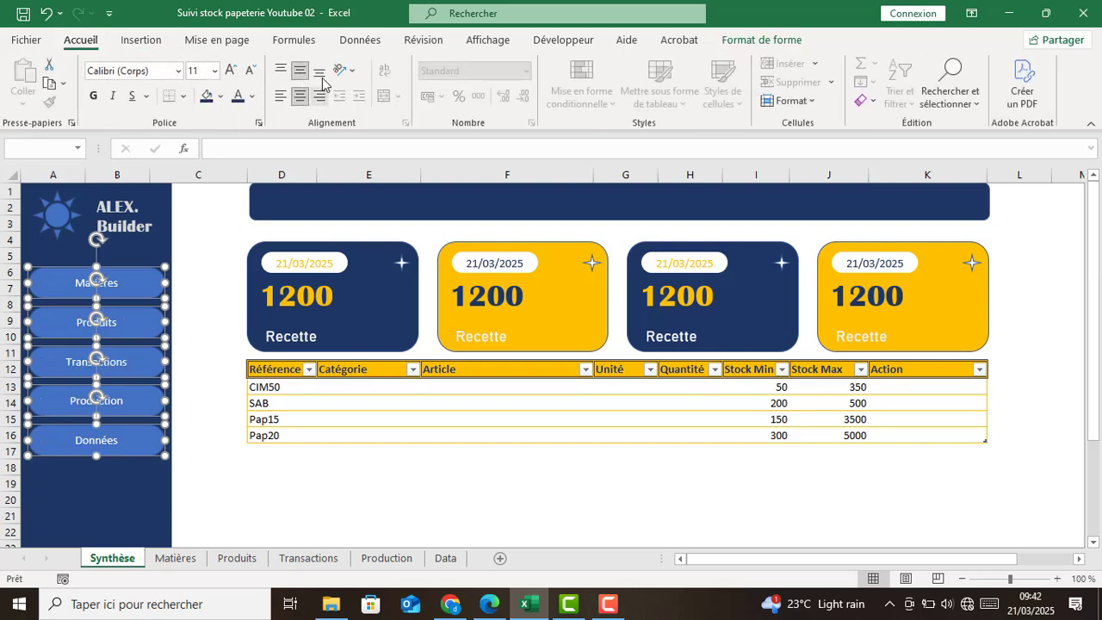
left_click(231, 73)
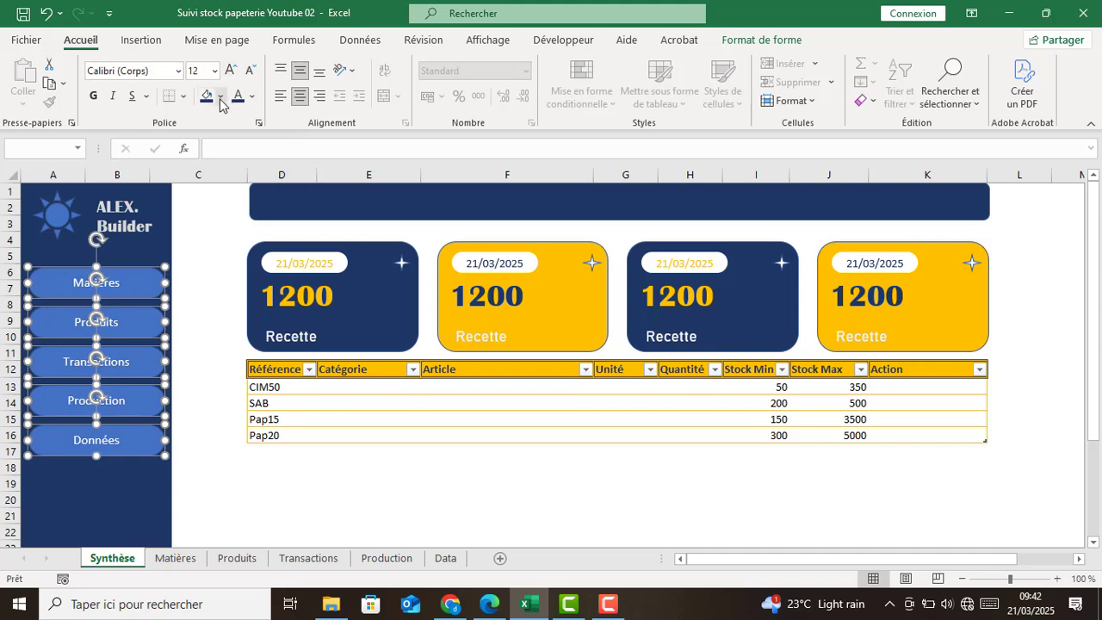
Fill the five sidebar buttons with gold and make their labels dark blue and bold.
left_click(221, 97)
left_click(301, 164)
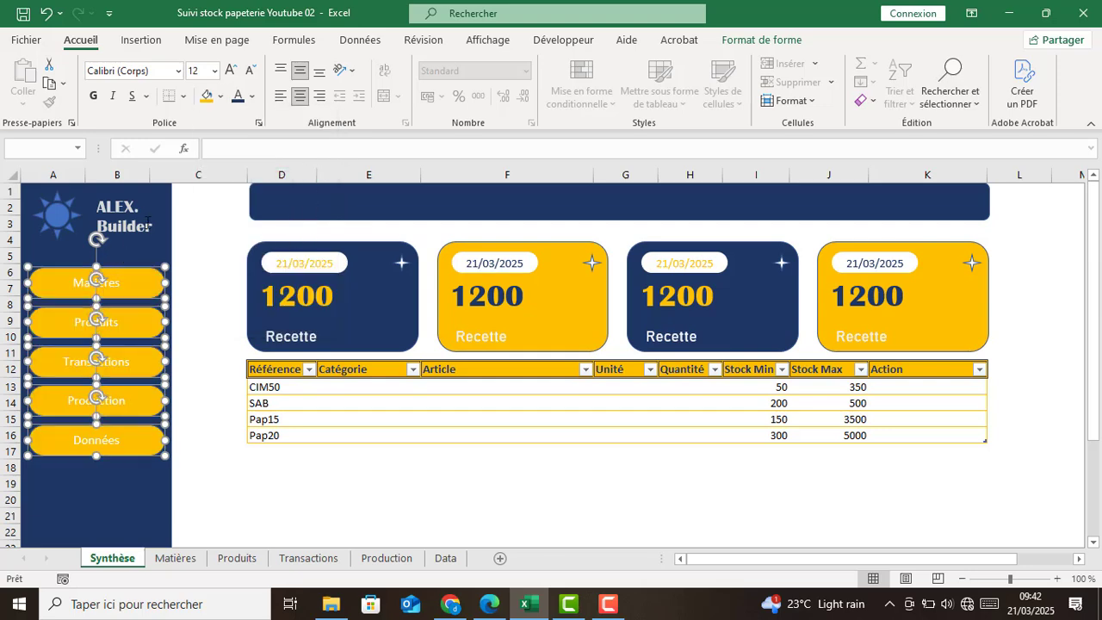
left_click(237, 97)
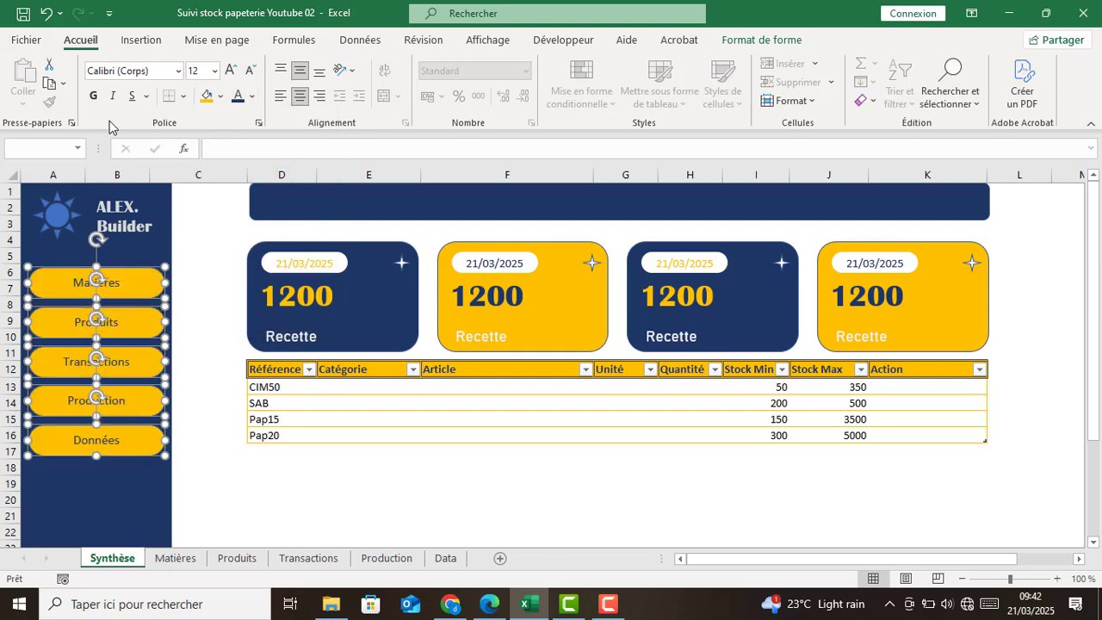
left_click(93, 98)
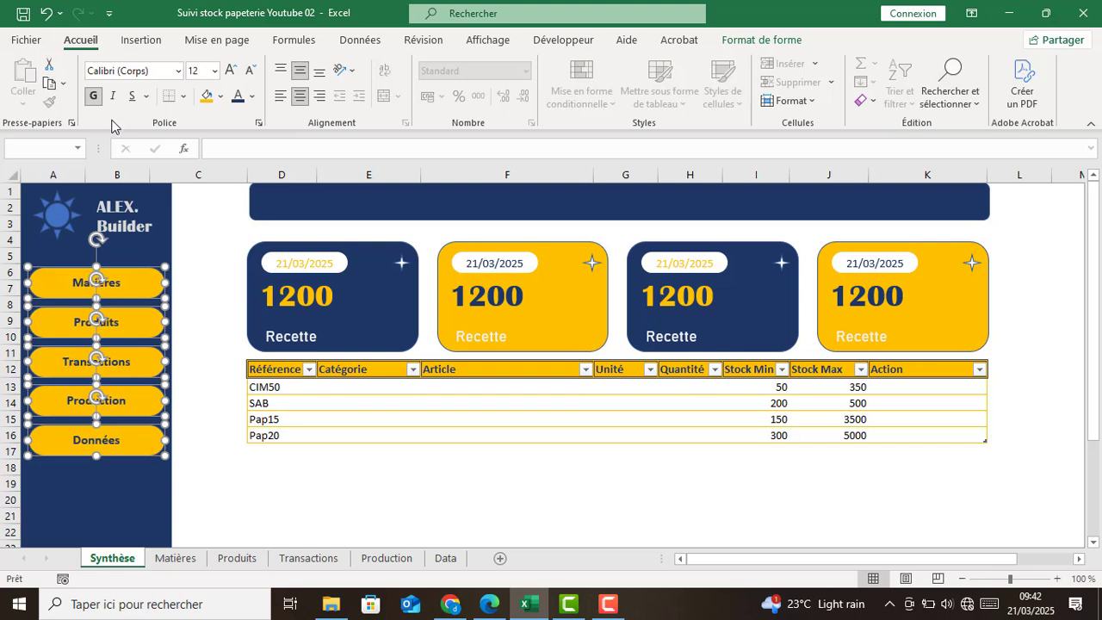
left_click(185, 483)
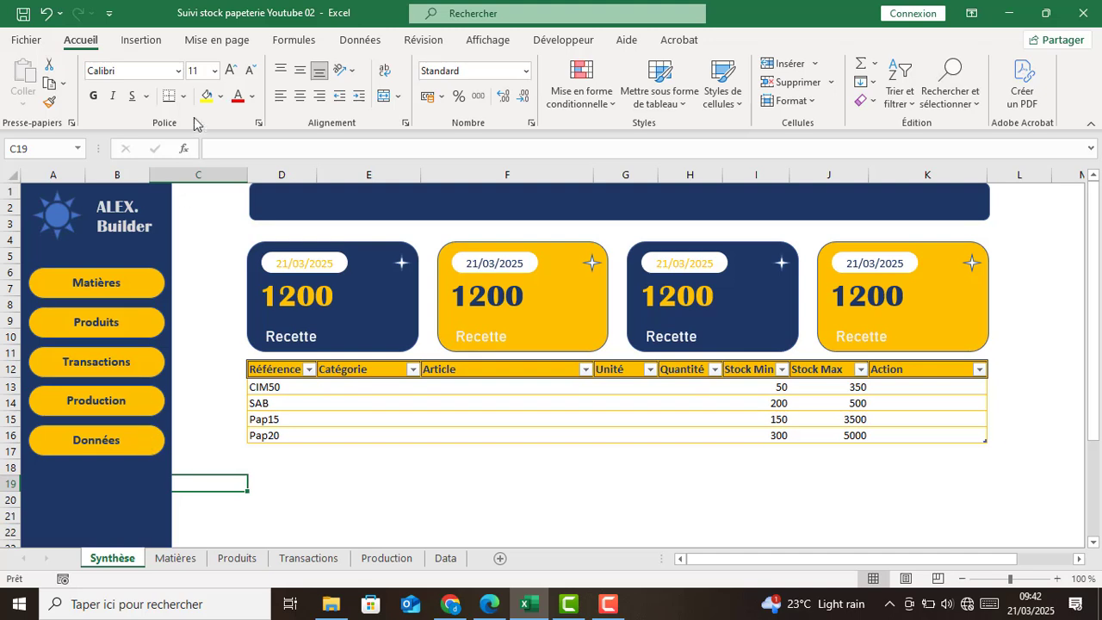
Duplicate the "Données" sidebar button just below the original and clear the copy's label.
left_click(96, 449)
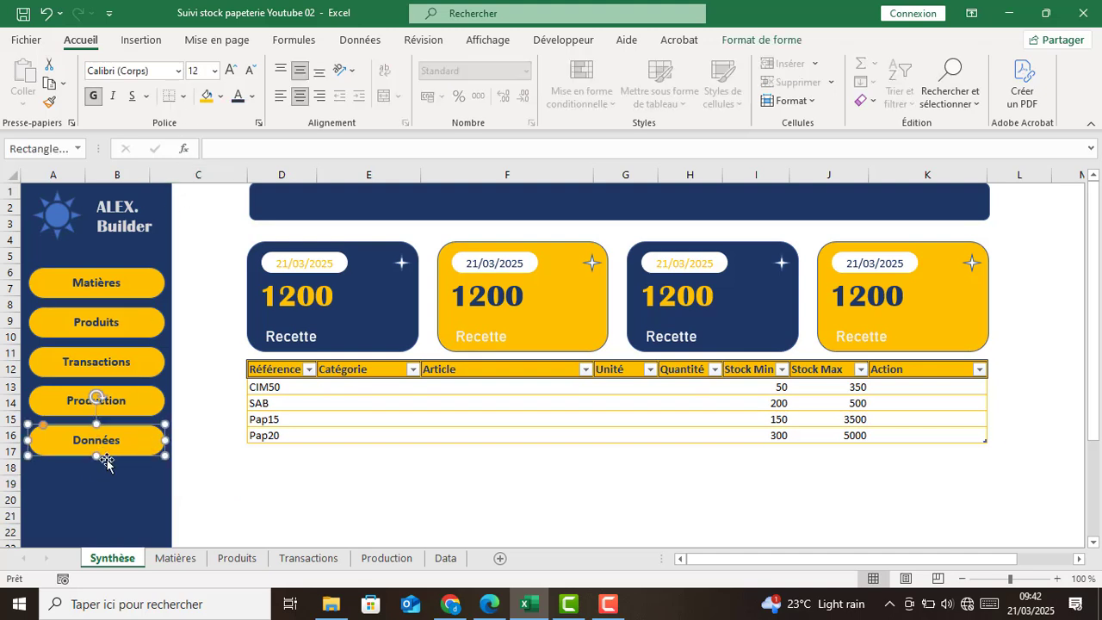
left_click_drag(151, 497, 128, 486)
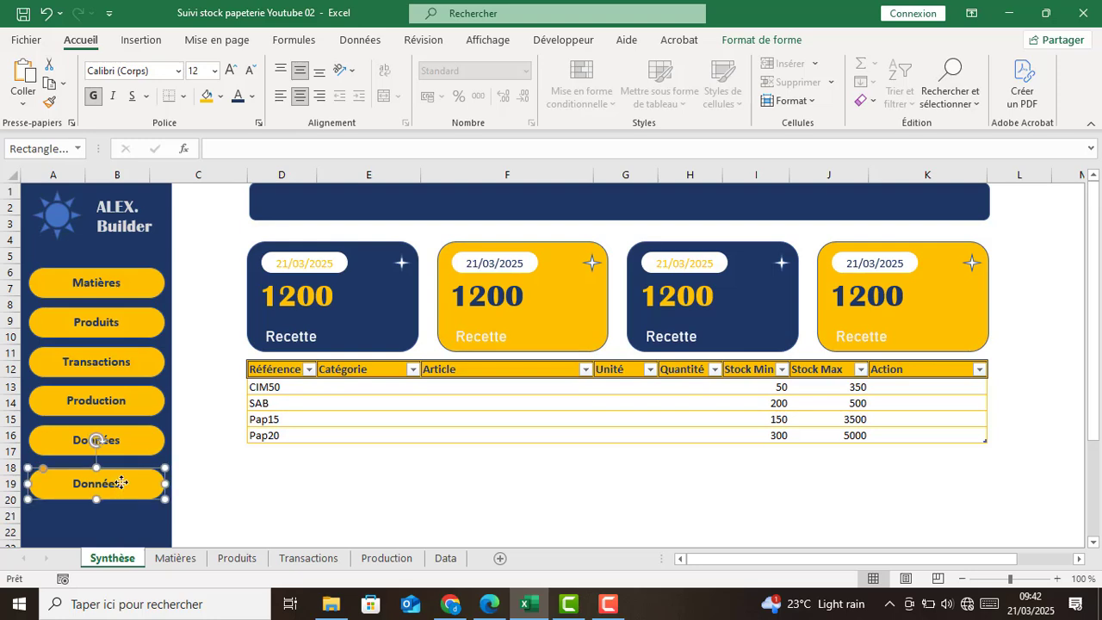
key("ctrl+a")
left_click(187, 489)
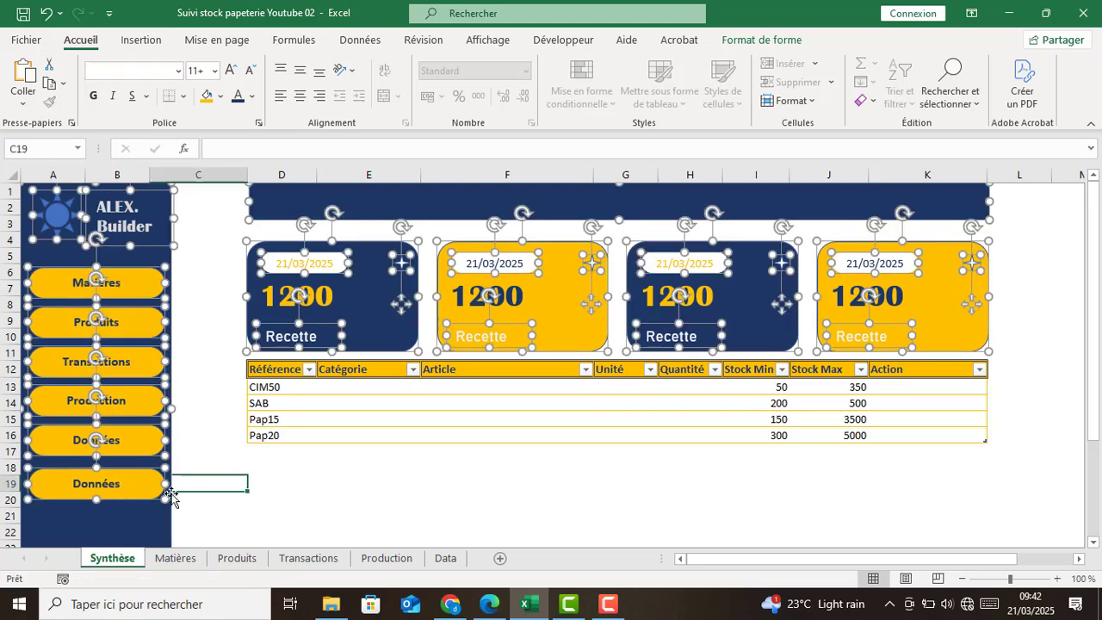
double_click(109, 487)
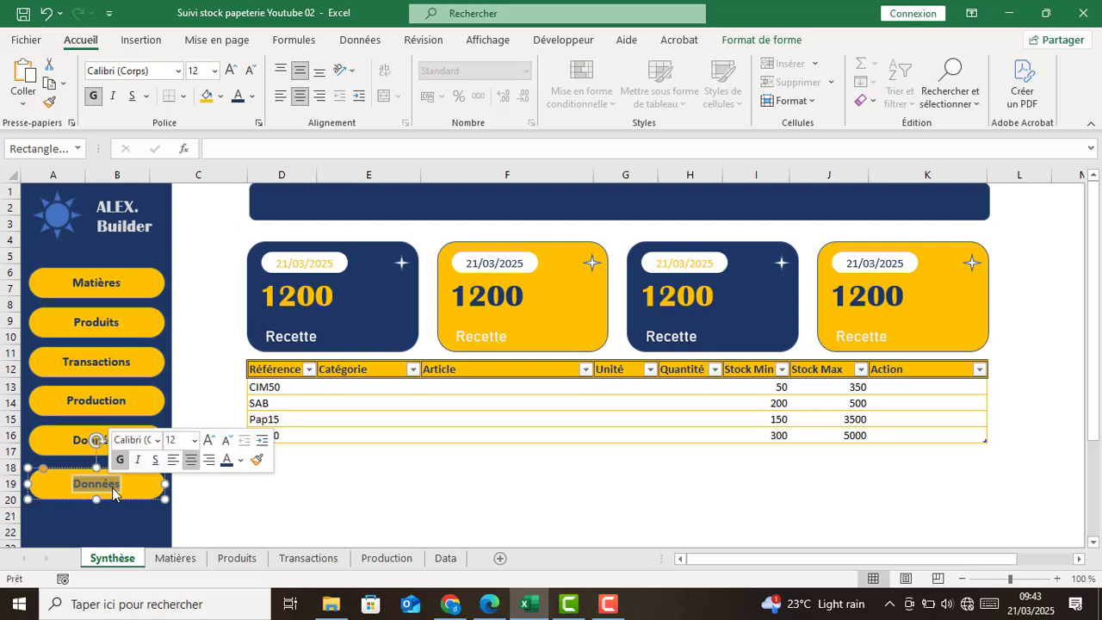
key("BackSpace")
left_click(195, 530)
left_click(152, 494)
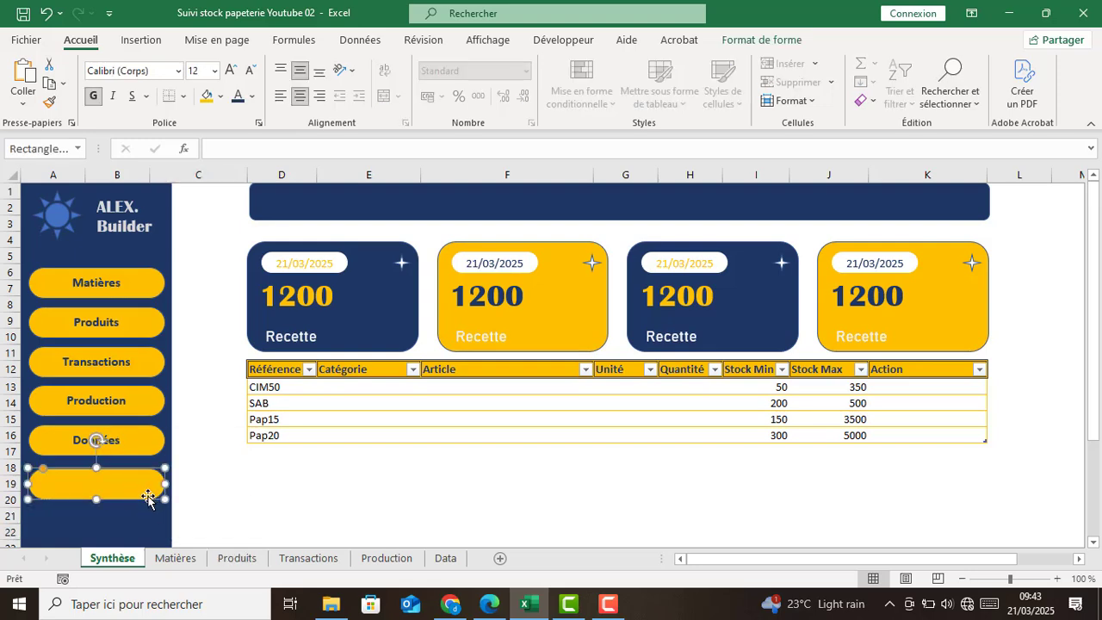
Reshape the blank gold button into a thin vertical bar about 5.16 cm tall and 0.37 cm wide below the "Données" button.
left_click_drag(164, 484, 32, 484)
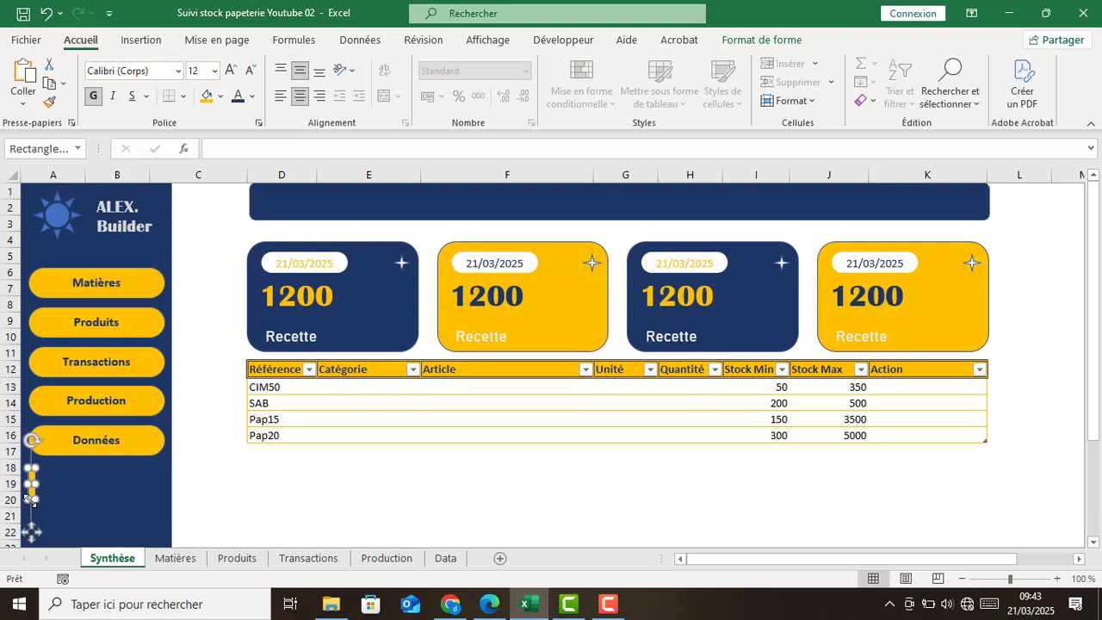
scroll(79, 504, "down", 1)
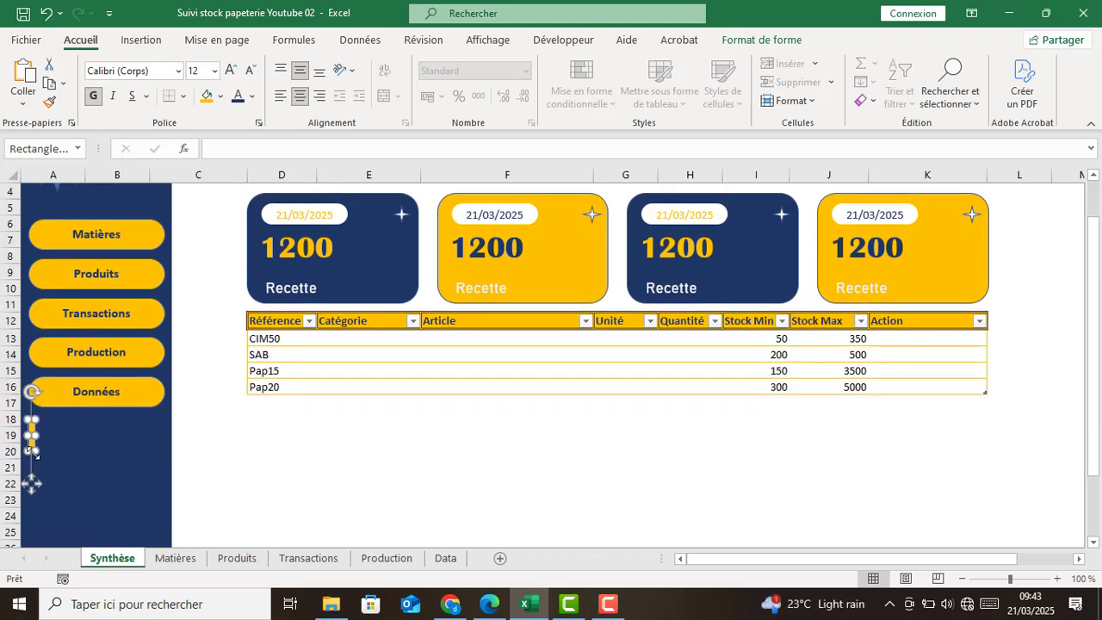
left_click_drag(33, 451, 86, 545)
scroll(106, 495, "down", 1)
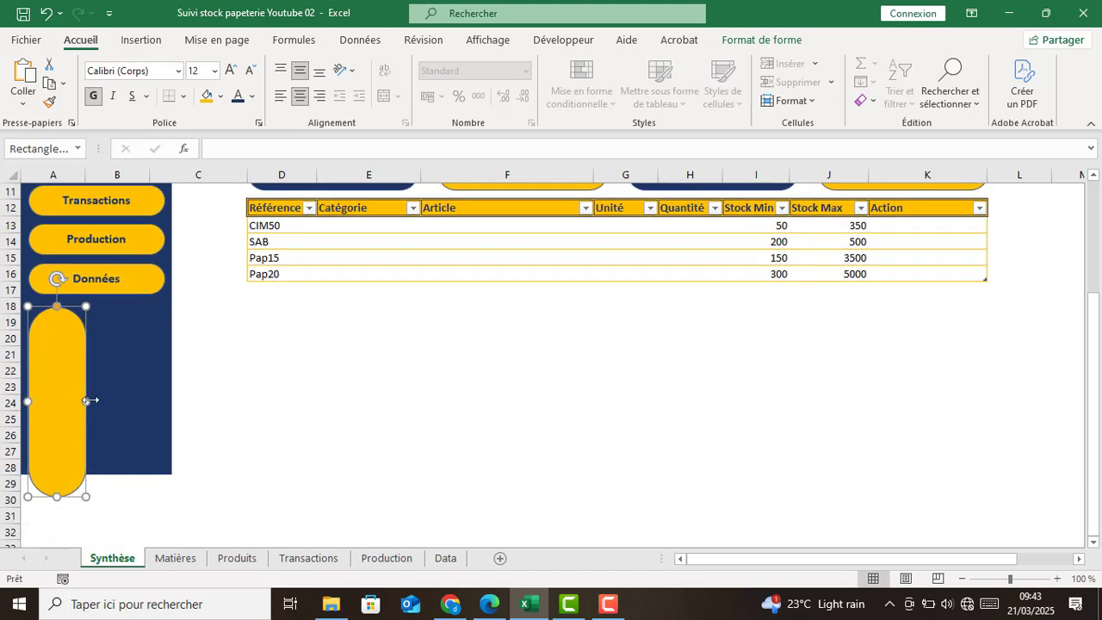
left_click_drag(90, 400, 39, 394)
left_click_drag(34, 495, 38, 465)
Duplicate the vertical gold bar, place the two bars side by side in the sidebar, and align them along their top edges.
left_click_drag(36, 413, 110, 418)
key("ctrl+d")
left_click(57, 375, "ctrl")
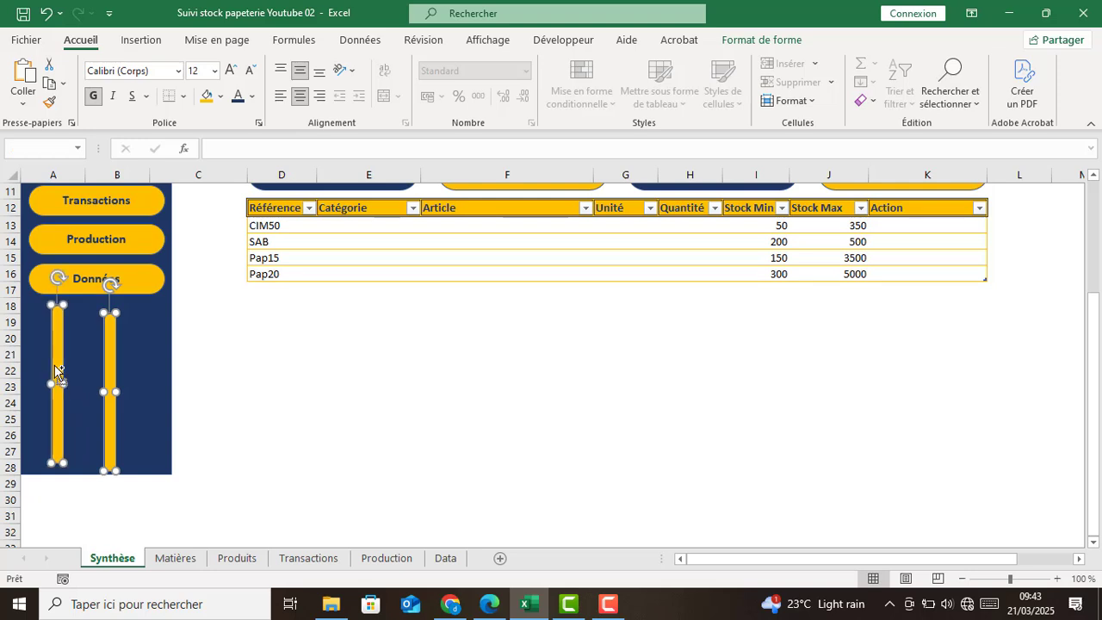
left_click(765, 40)
left_click(882, 64)
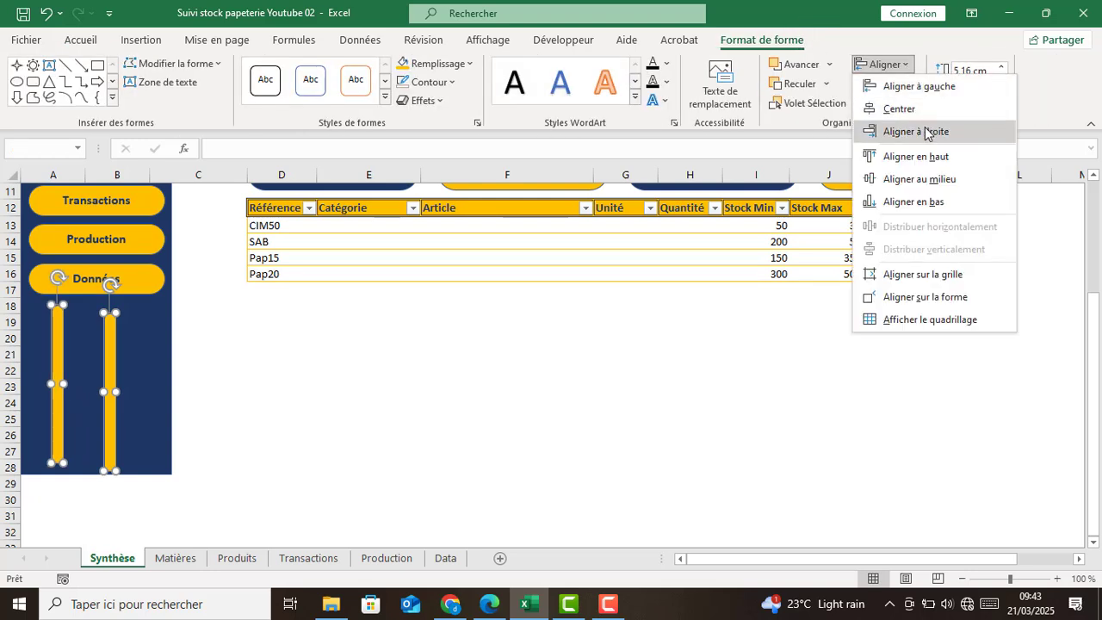
left_click(938, 156)
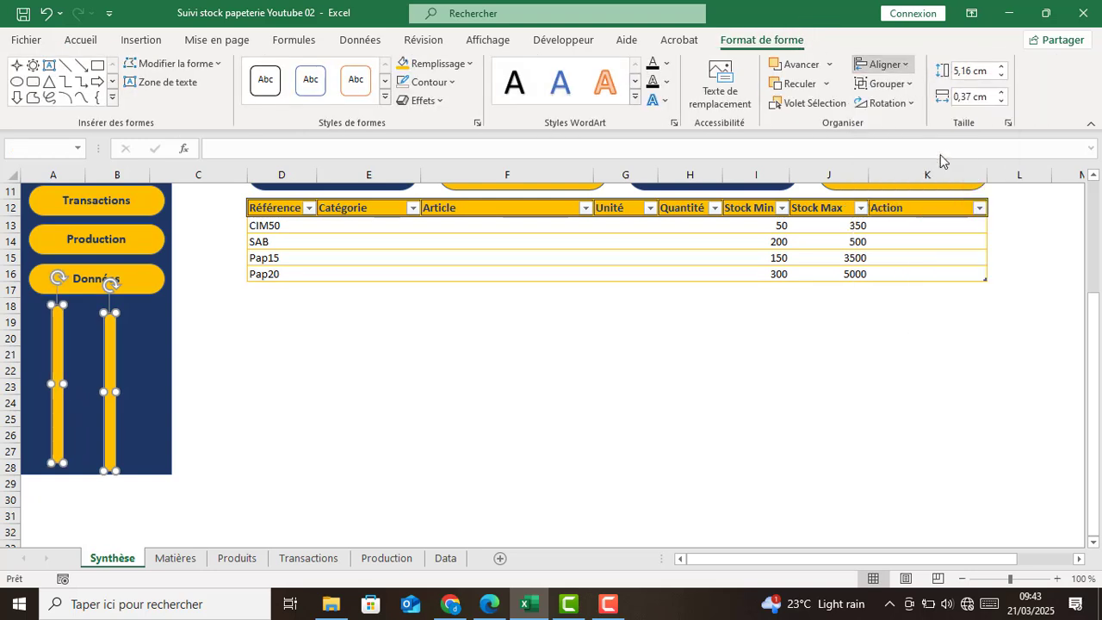
Nudge both vertical gold bars slightly to the right together to centre them better in the sidebar.
left_click(224, 385)
left_click(57, 374)
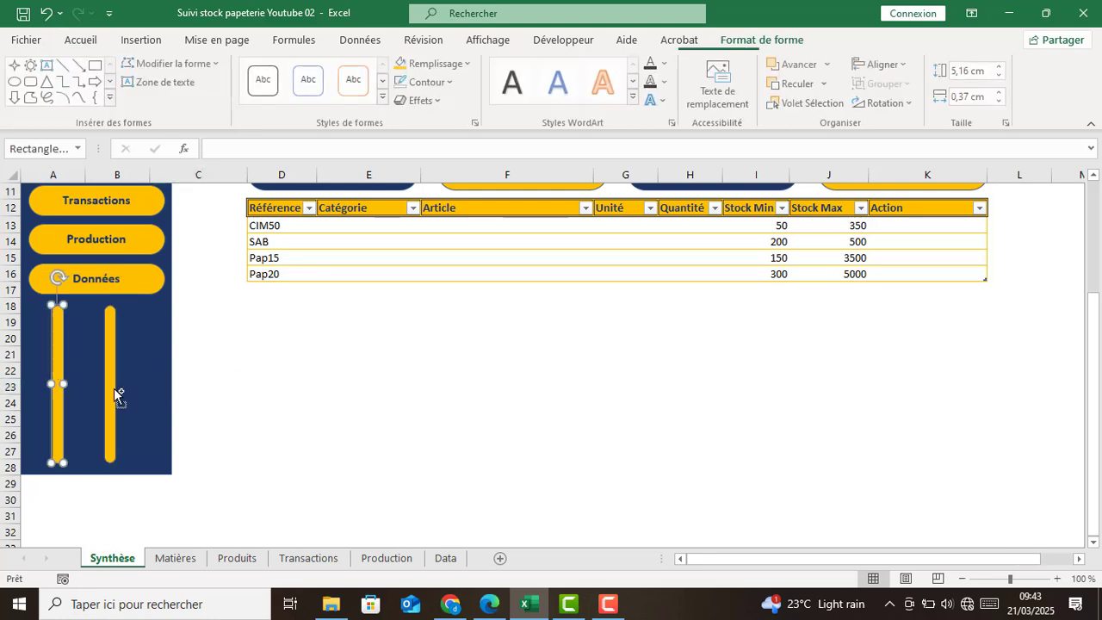
left_click(115, 398, "shift")
key("Right")
key("Right")
key("Right")
key("Right")
key("Right")
key("Right")
key("Right")
key("Right")
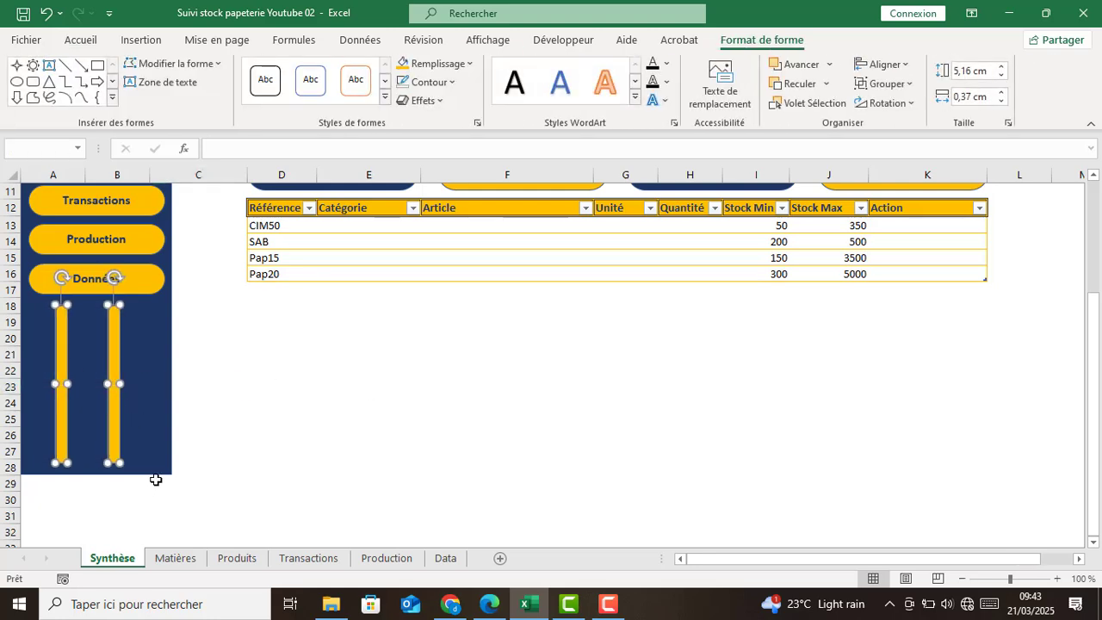
left_click(288, 376)
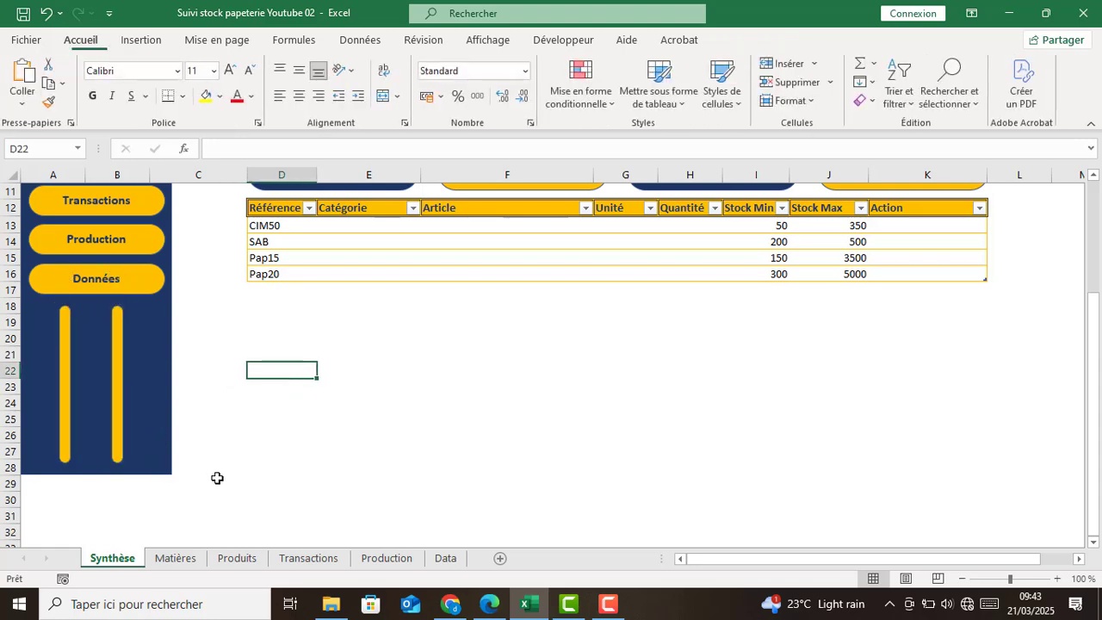
scroll(217, 477, "up", 3)
scroll(216, 477, "down", 1)
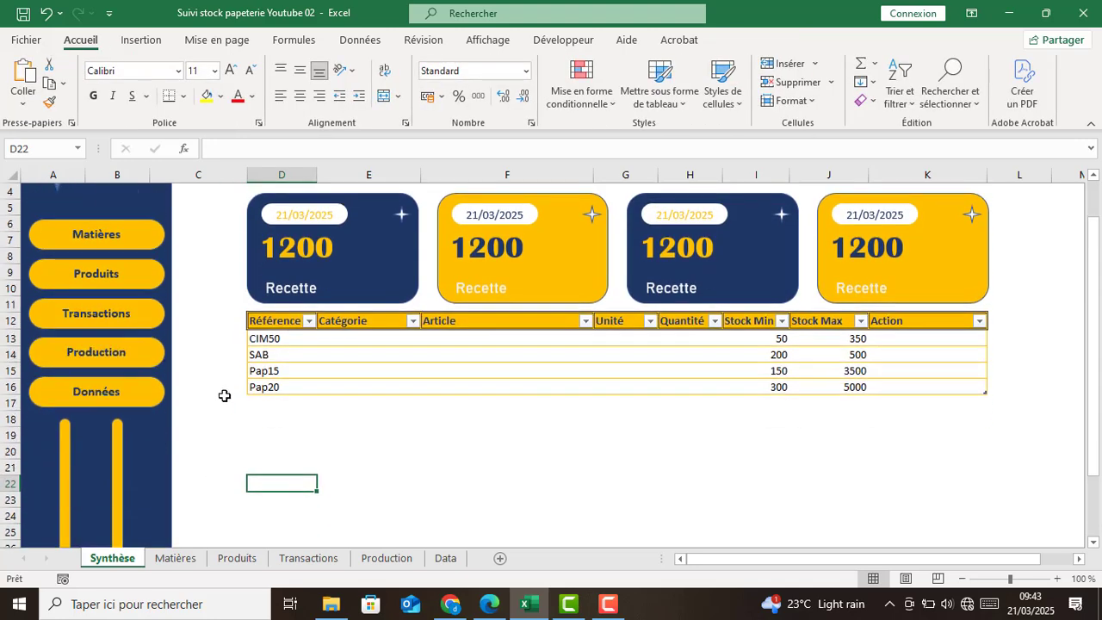
scroll(222, 423, "up", 1)
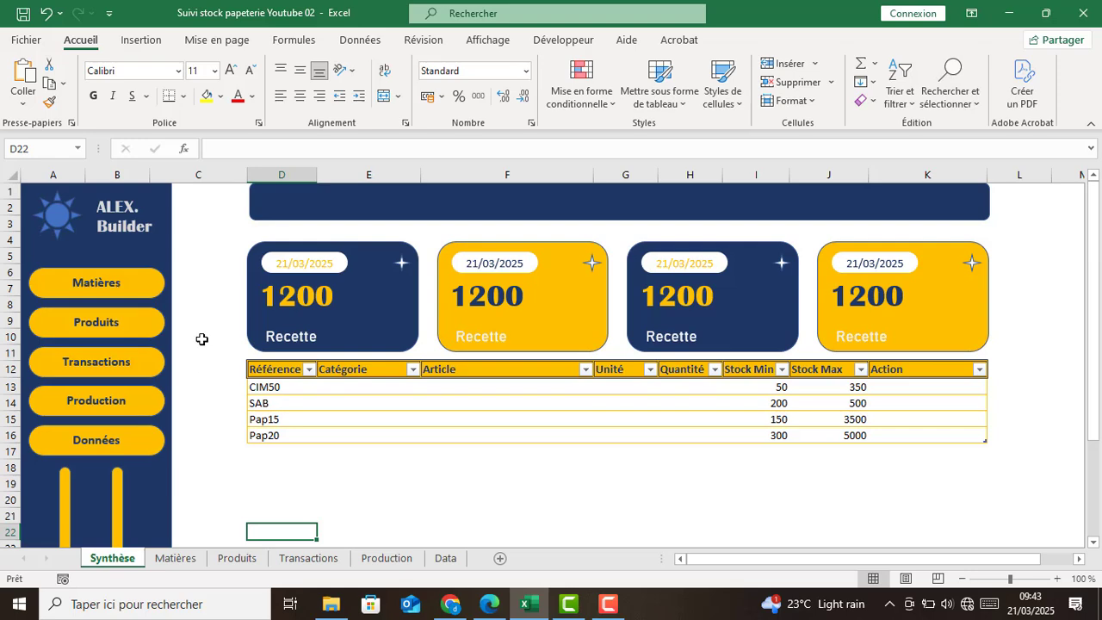
Link the "Matières" sidebar button to cell A1 of the Matières sheet in this document.
right_click(120, 282)
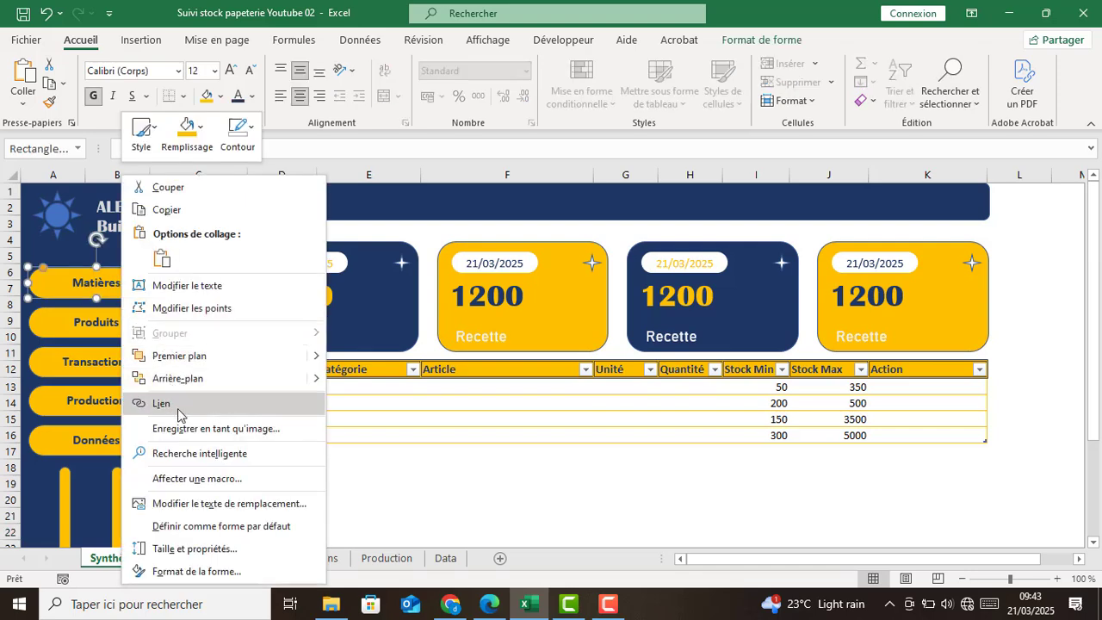
key("Escape")
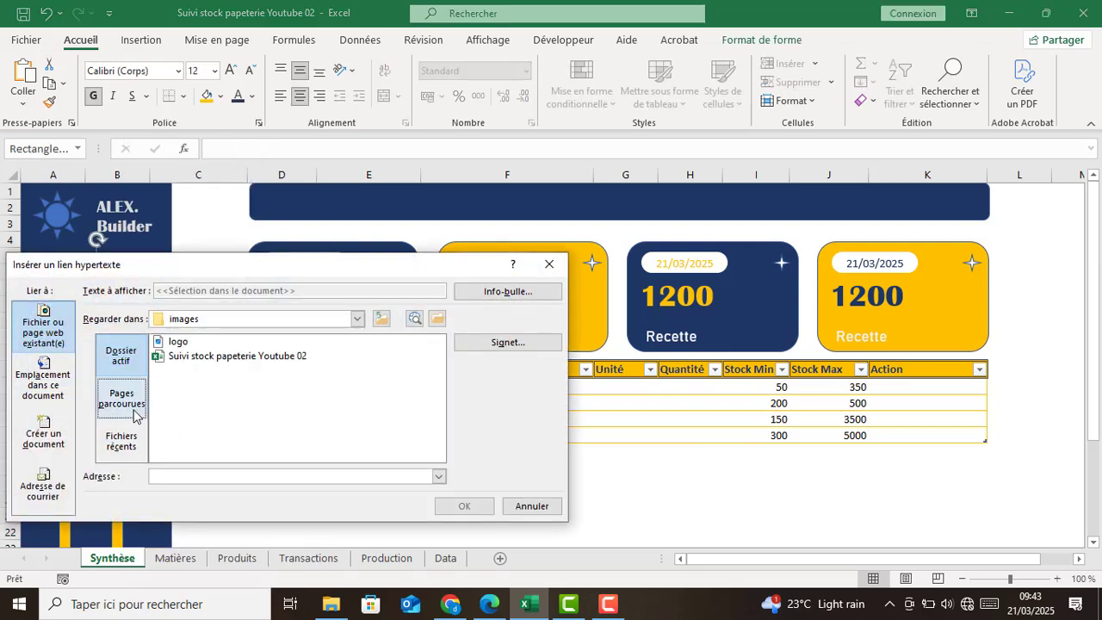
left_click(43, 379)
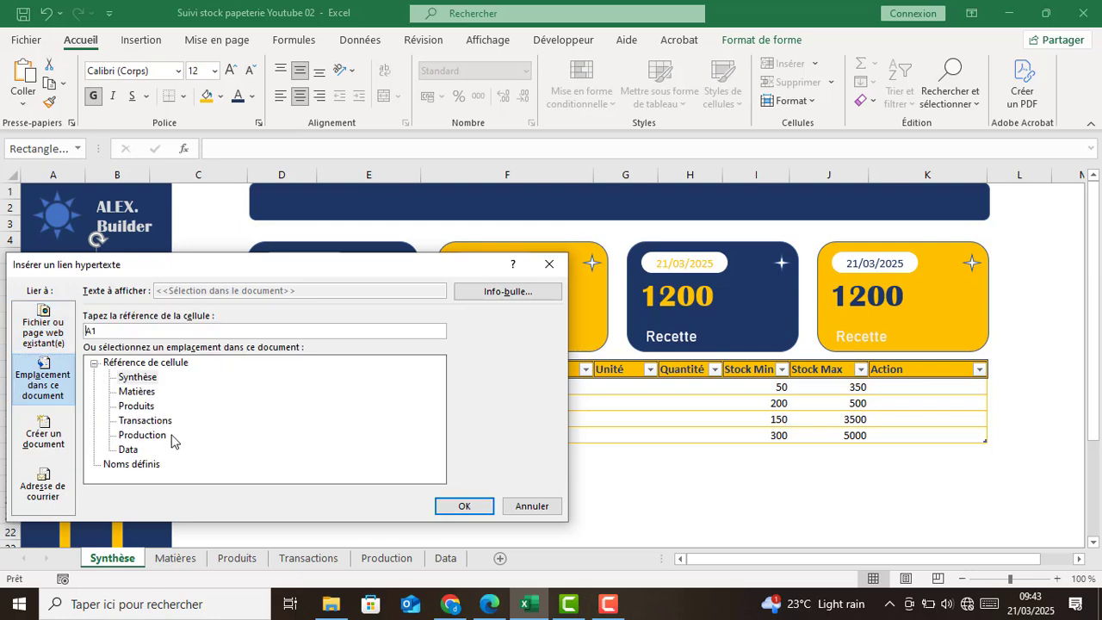
left_click_drag(156, 265, 478, 168)
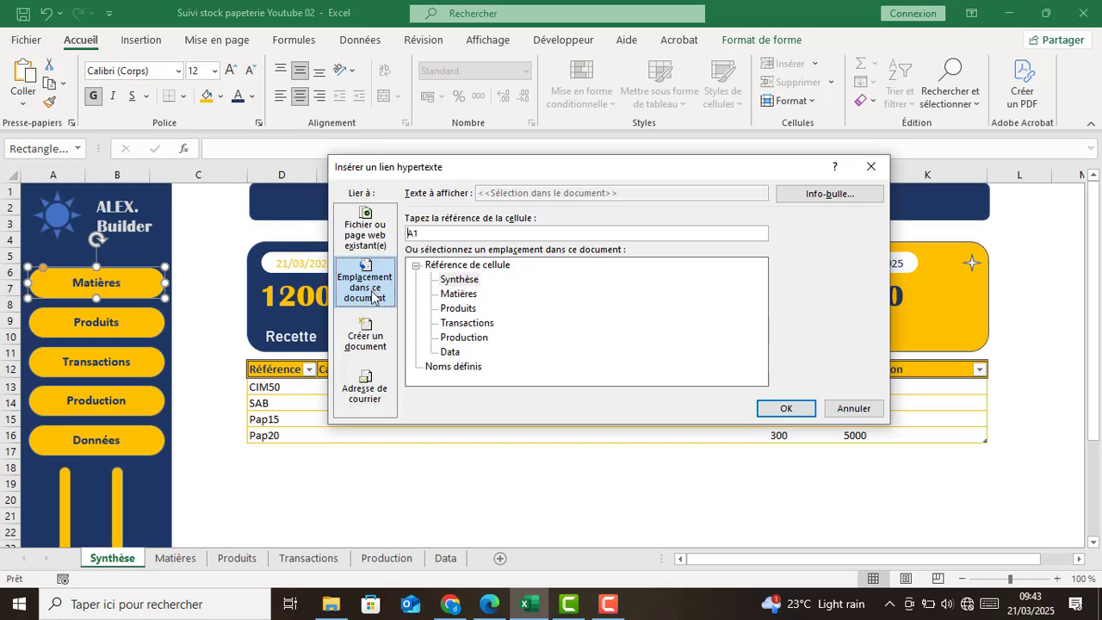
left_click(465, 297)
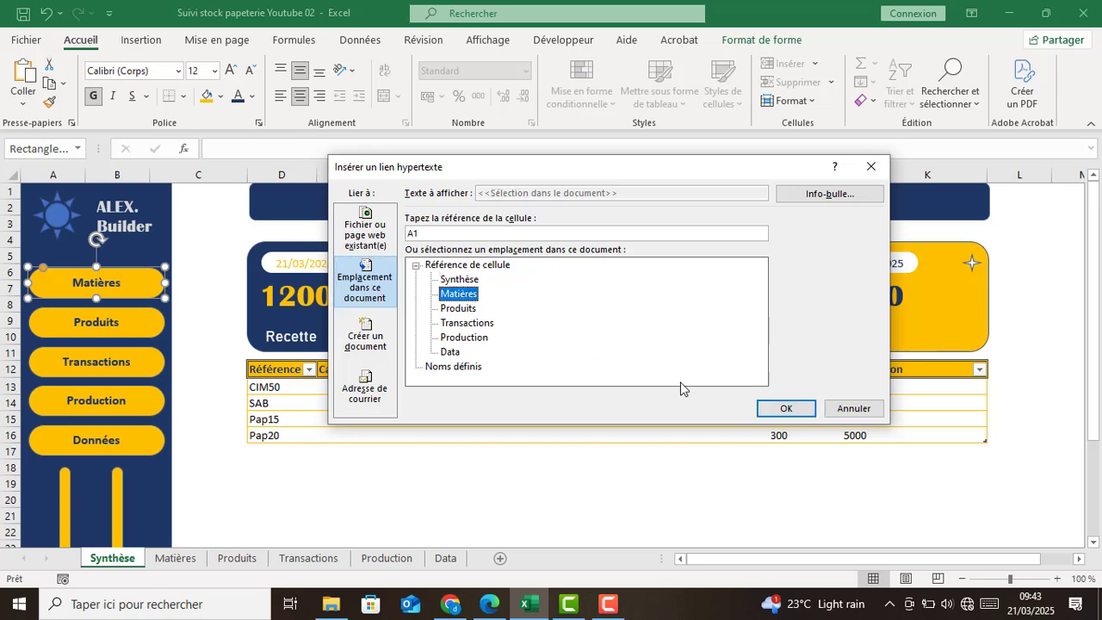
left_click(783, 408)
Link the "Produits" sidebar button to cell A1 of the Produits sheet.
right_click(100, 326)
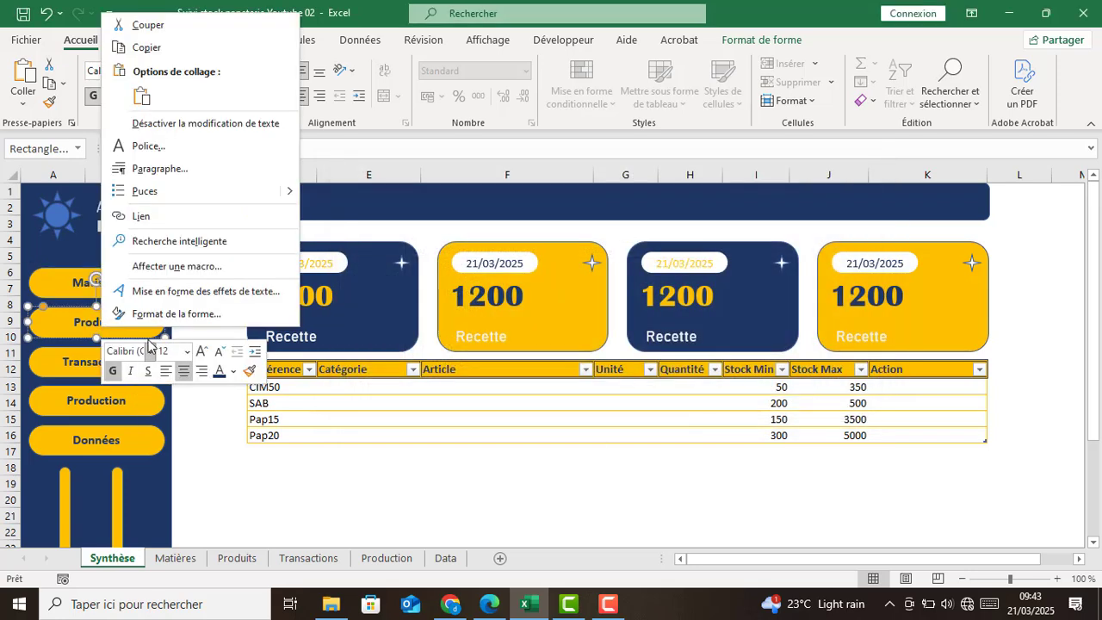
left_click(170, 218)
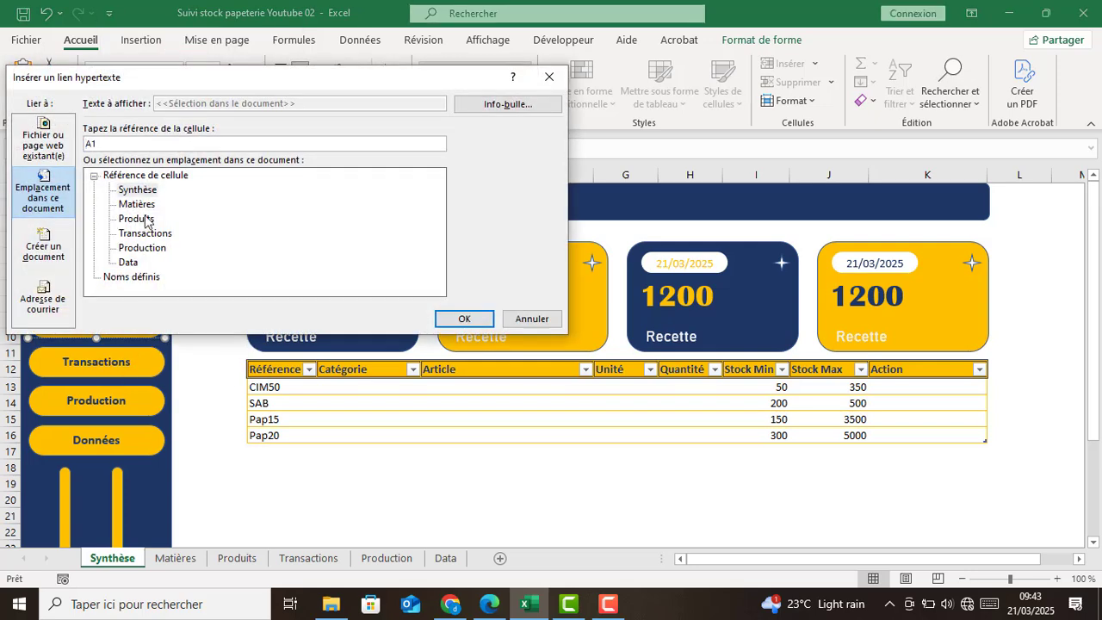
left_click(138, 218)
left_click(464, 318)
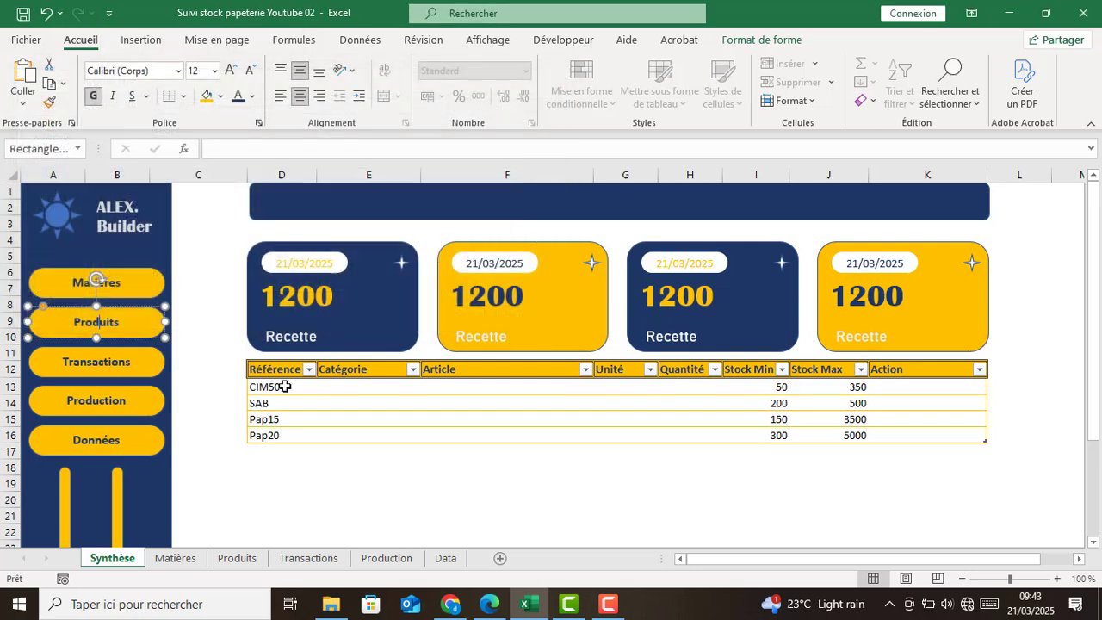
Link the "Transactions" sidebar button to cell A1 of the Transactions sheet.
right_click(101, 363)
left_click(159, 258)
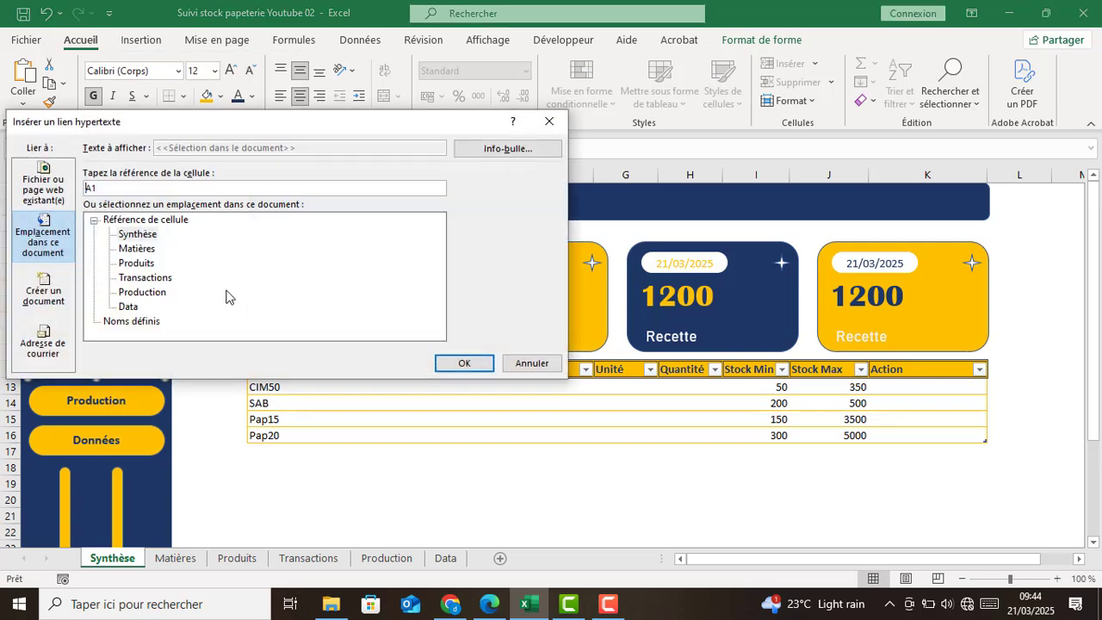
left_click(147, 277)
left_click(454, 361)
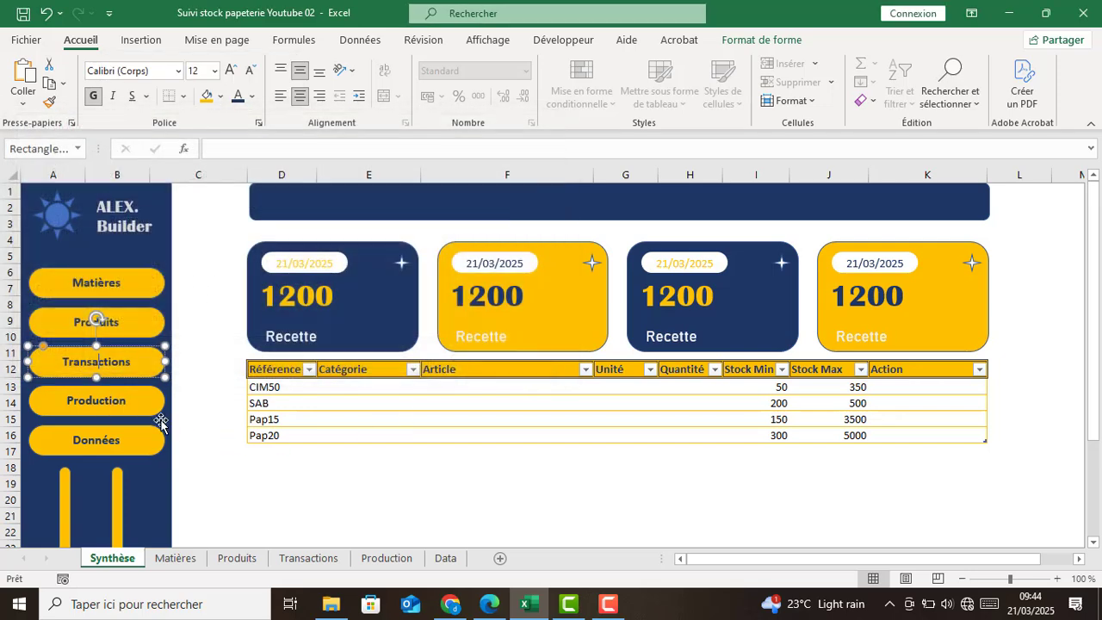
Link the "Production" sidebar button to cell A1 of the Production sheet.
right_click(133, 400)
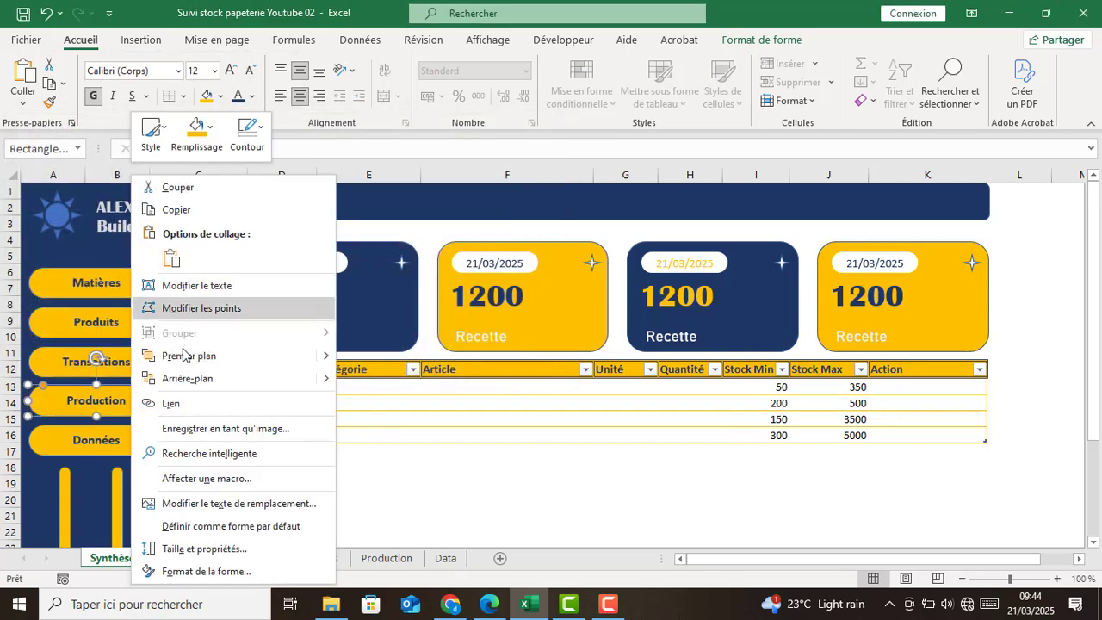
left_click(183, 401)
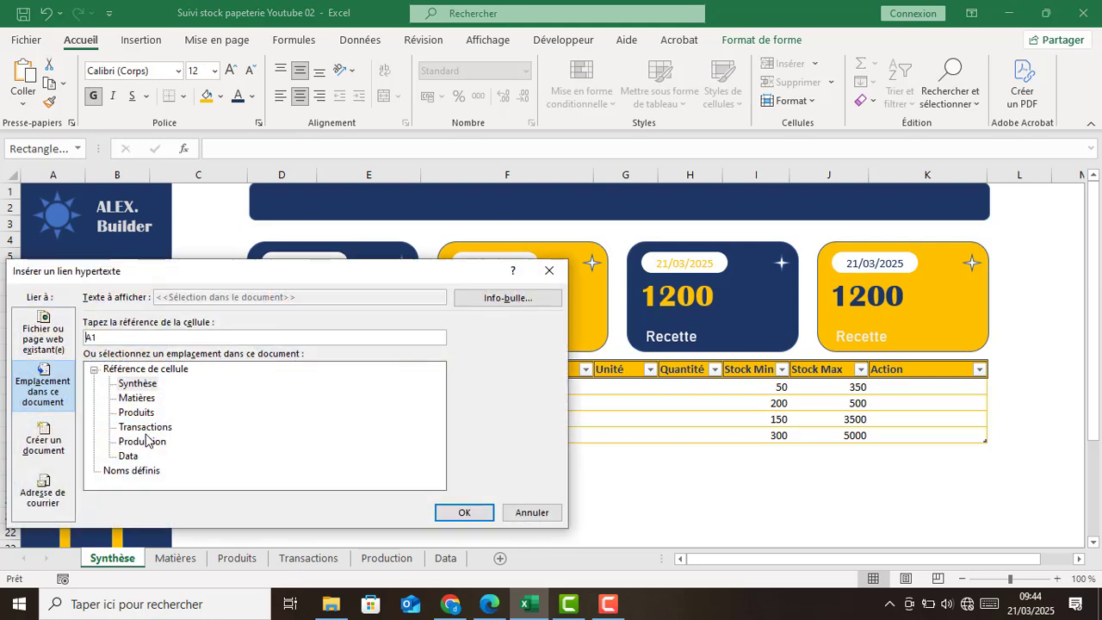
left_click(145, 441)
left_click(458, 513)
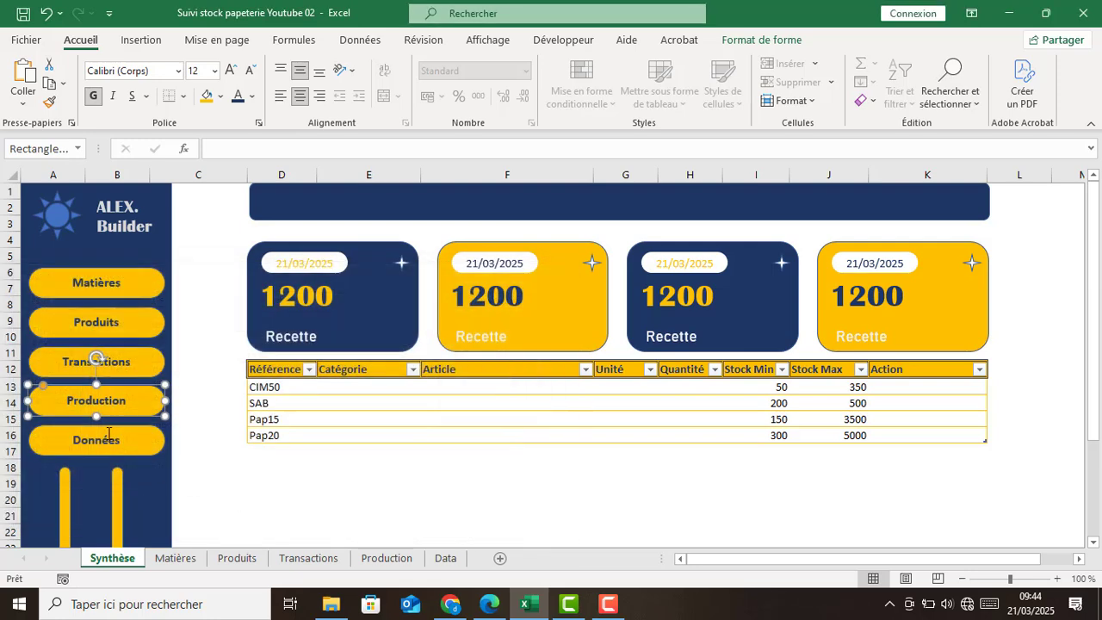
Link the "Données" sidebar button to the Data sheet.
left_click(109, 432)
right_click(109, 434)
left_click(129, 249)
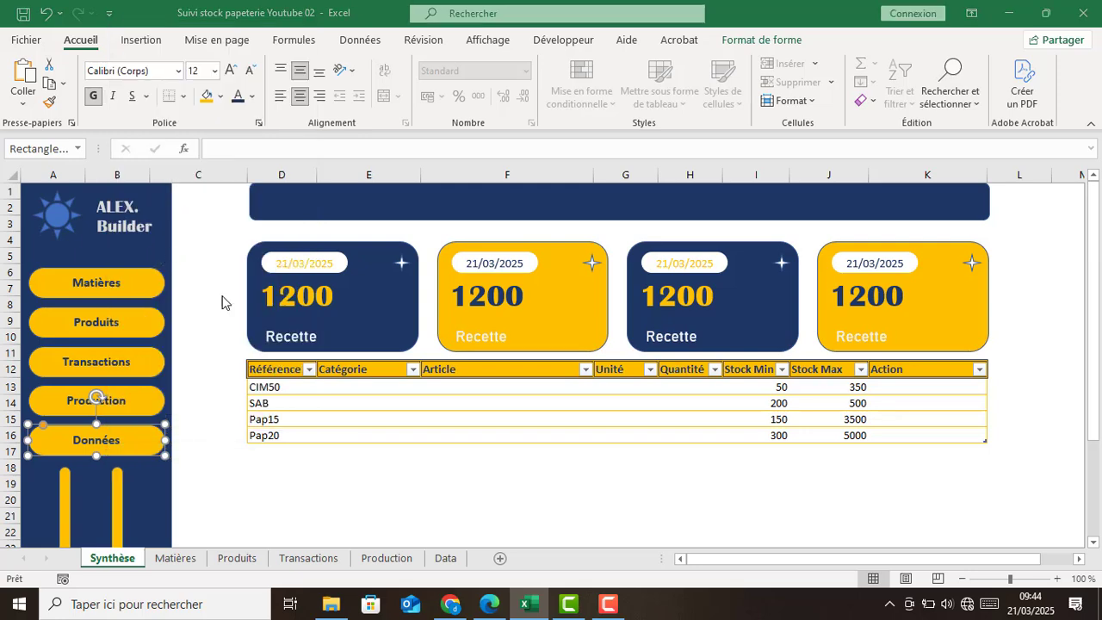
left_click(136, 305)
left_click(446, 358)
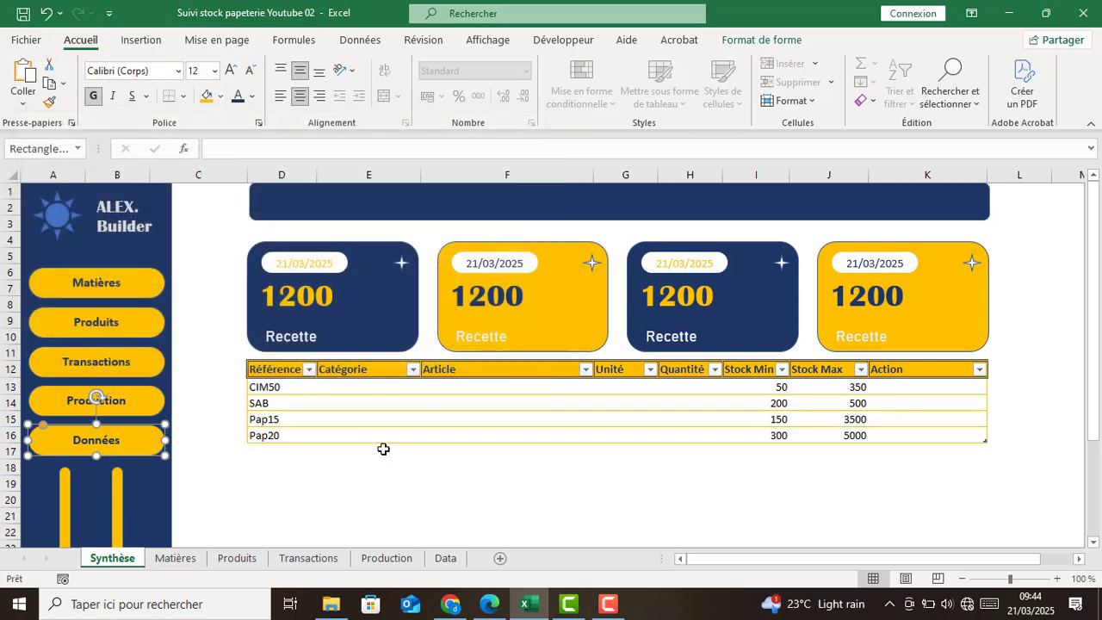
Check navigation between sheets by viewing Matières, returning to Synthèse, and viewing Matières and Produits.
left_click(219, 478)
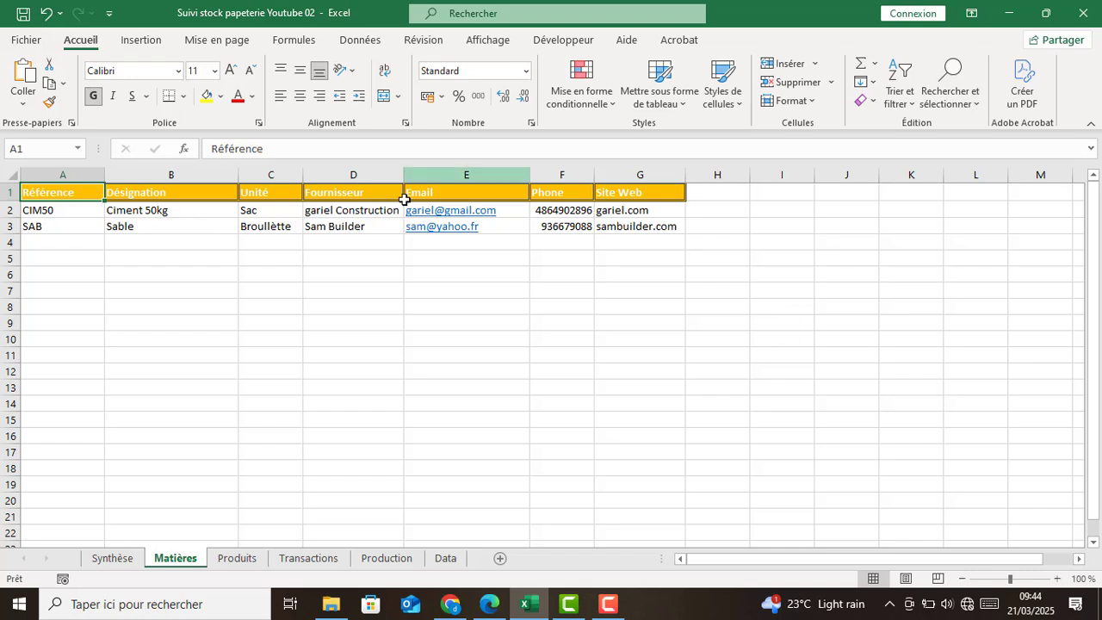
left_click(112, 558)
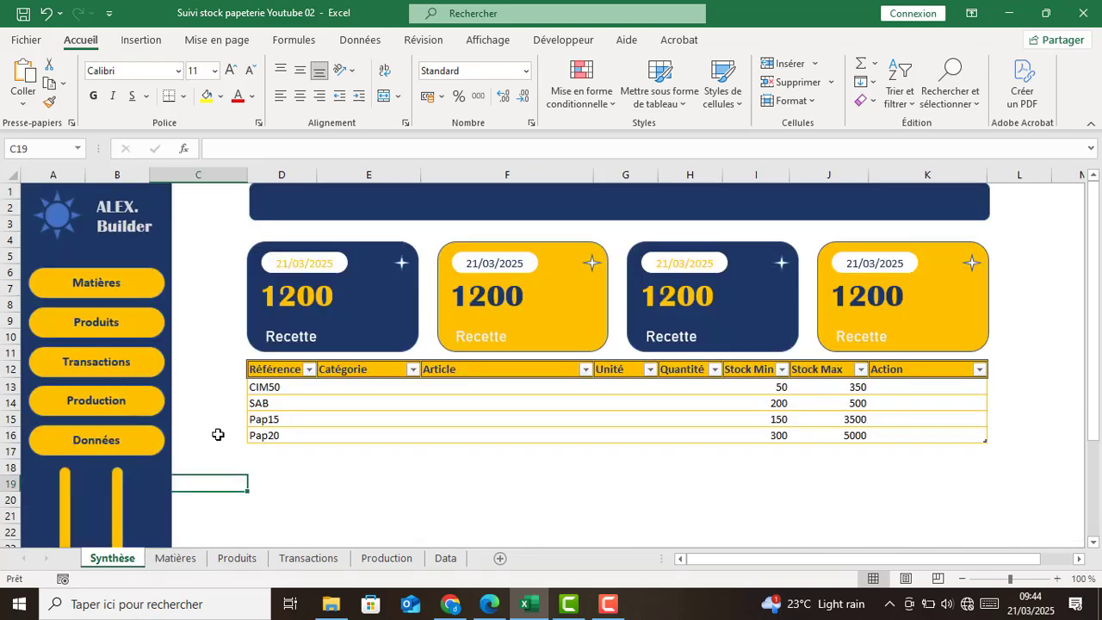
left_click(175, 558)
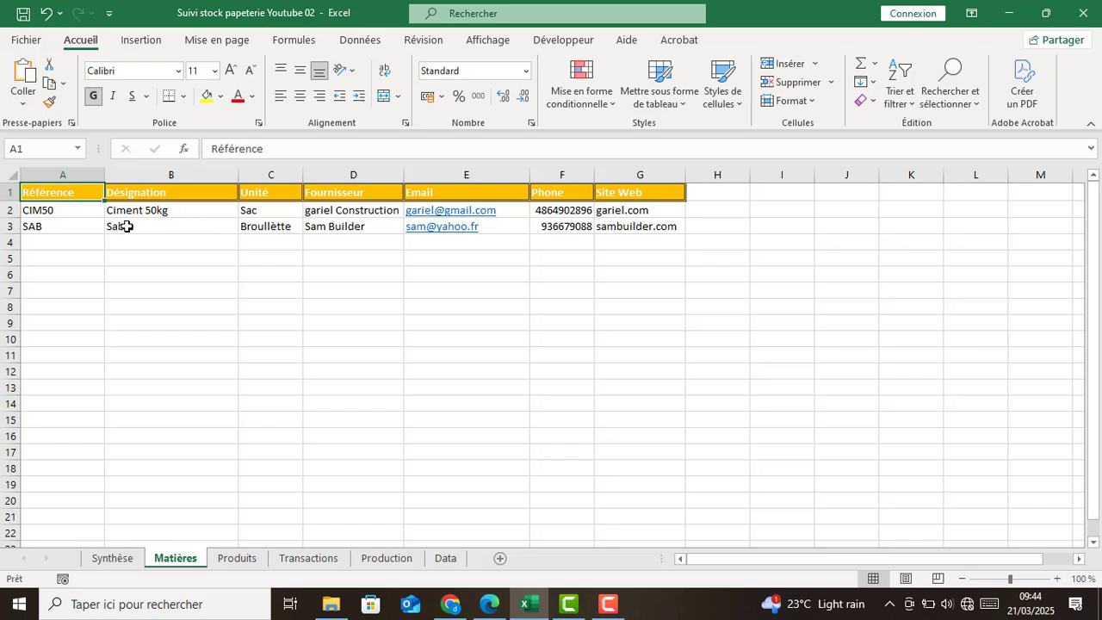
left_click(237, 560)
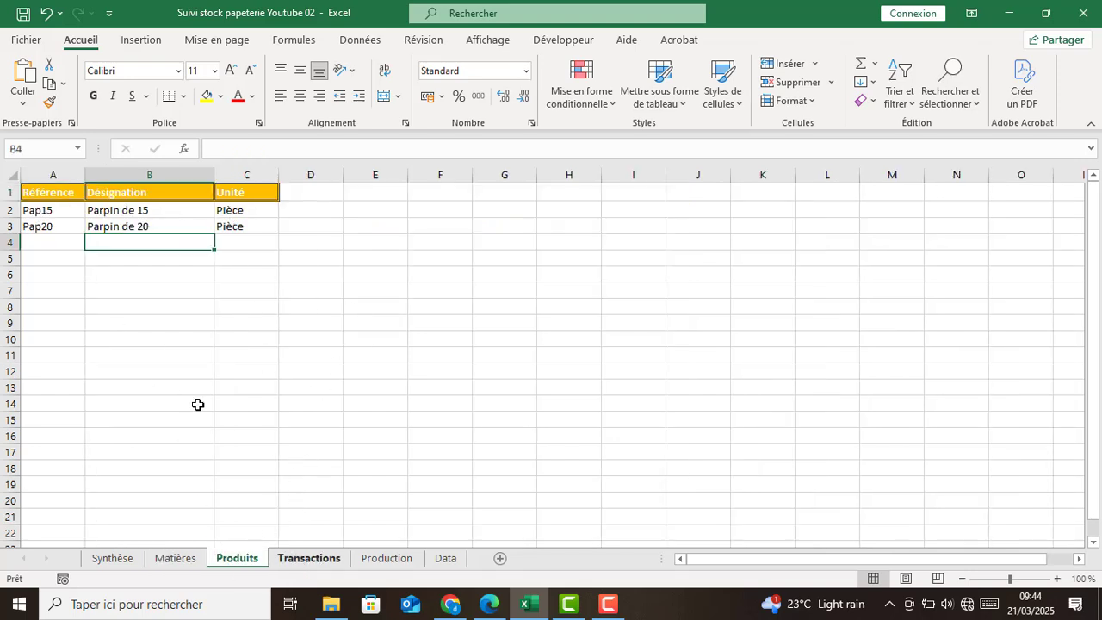
On the Data sheet, enter 100 as the January Ventes value in cell E3.
left_click(309, 559)
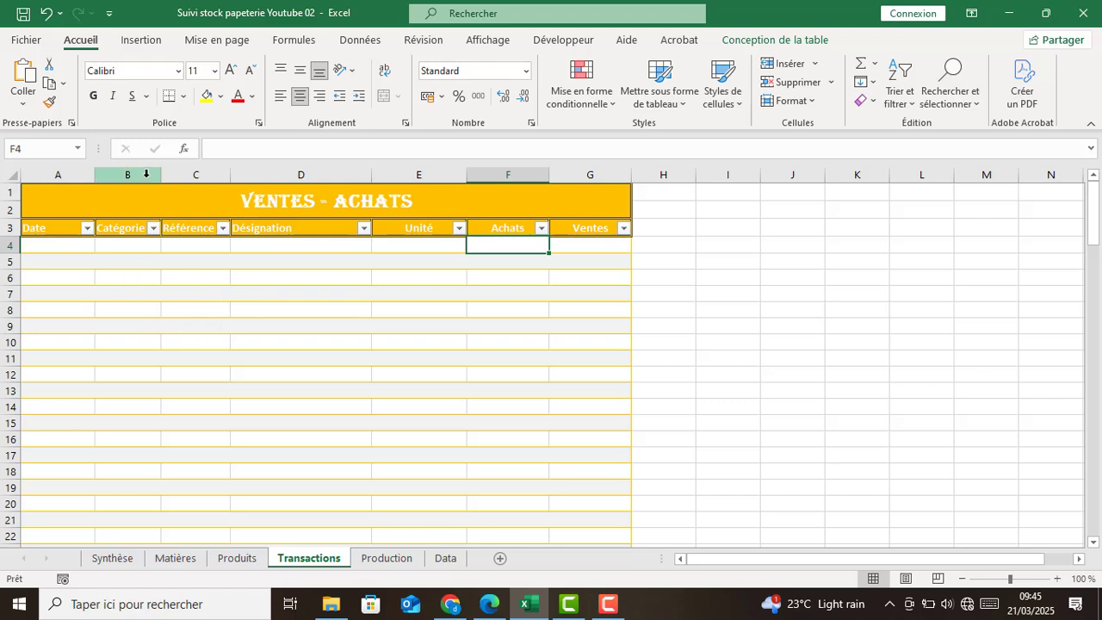
left_click(445, 560)
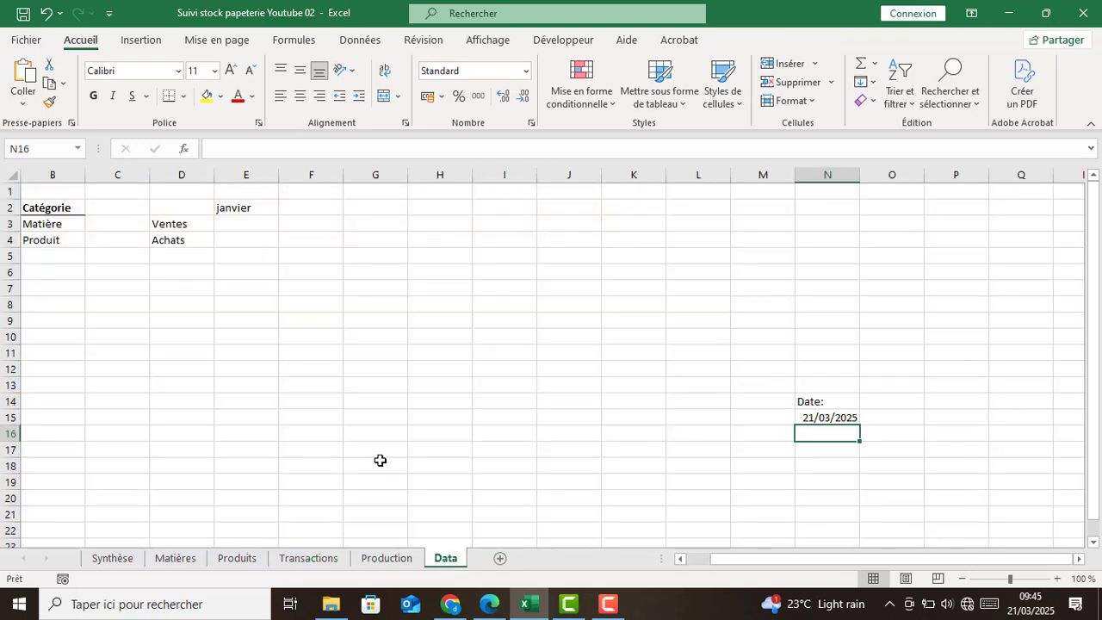
left_click(239, 224)
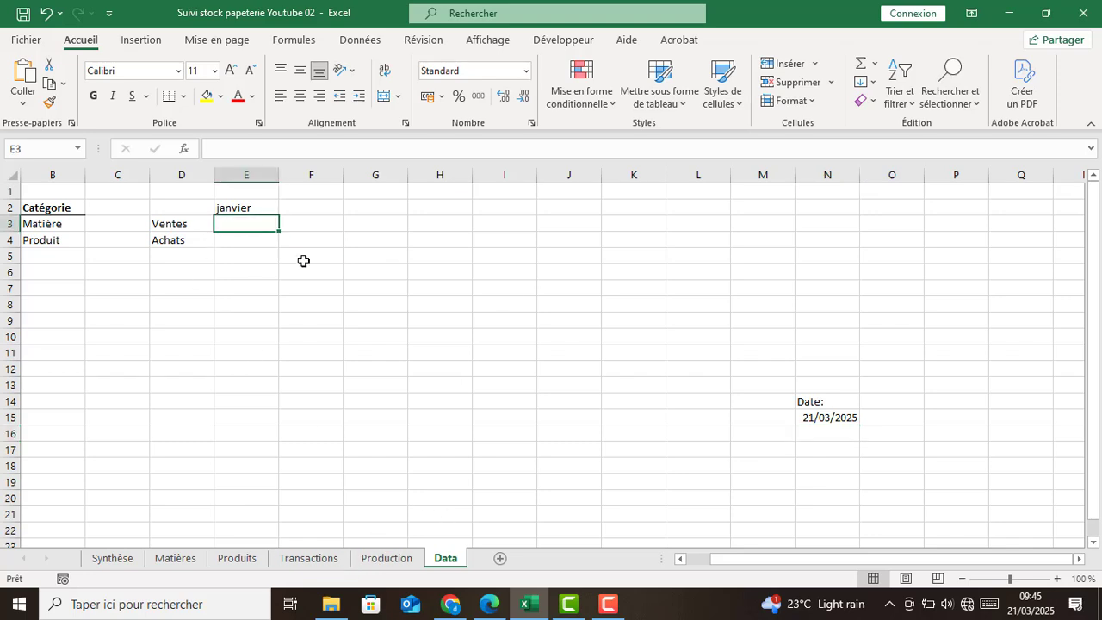
type("100")
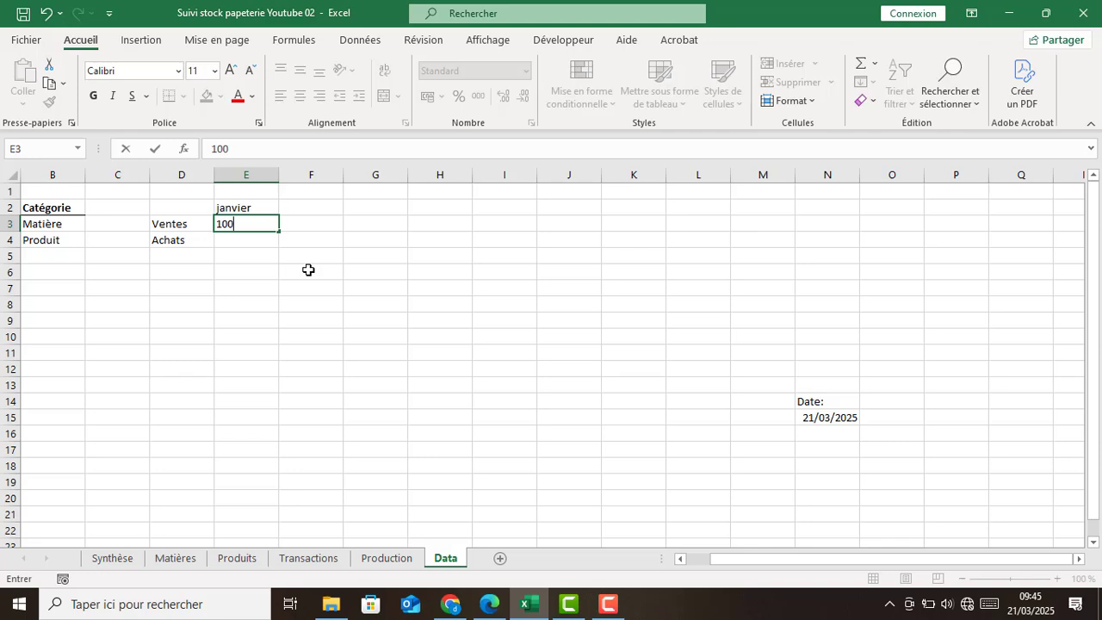
key("Return")
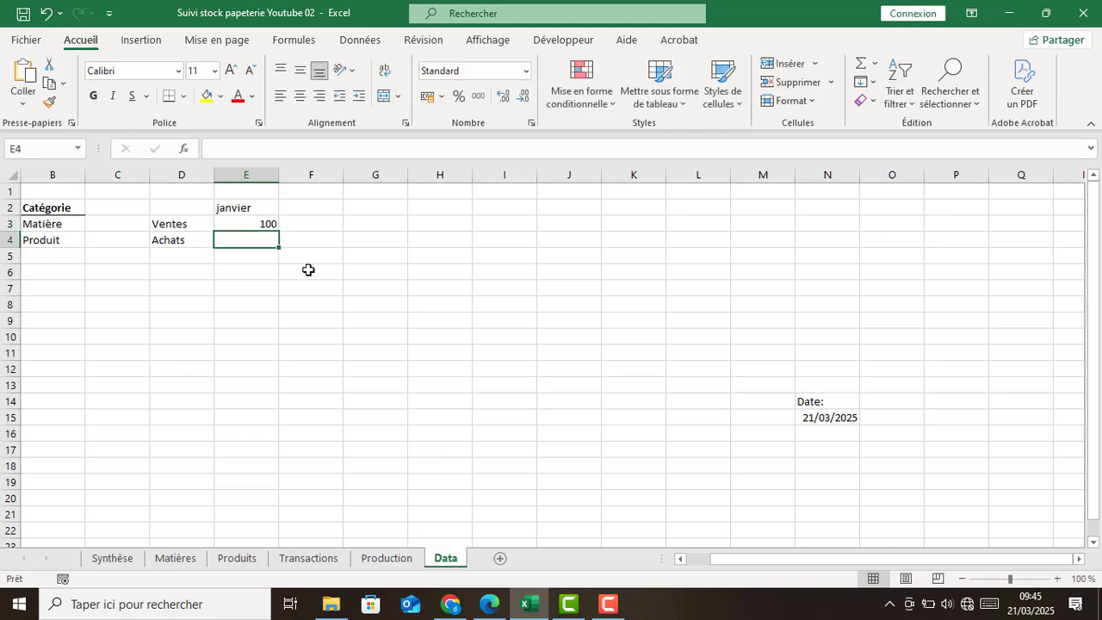
Enter the formula =E3+20 in cell F3 and fill it across the Ventes row to P3.
left_click(317, 219)
type("+")
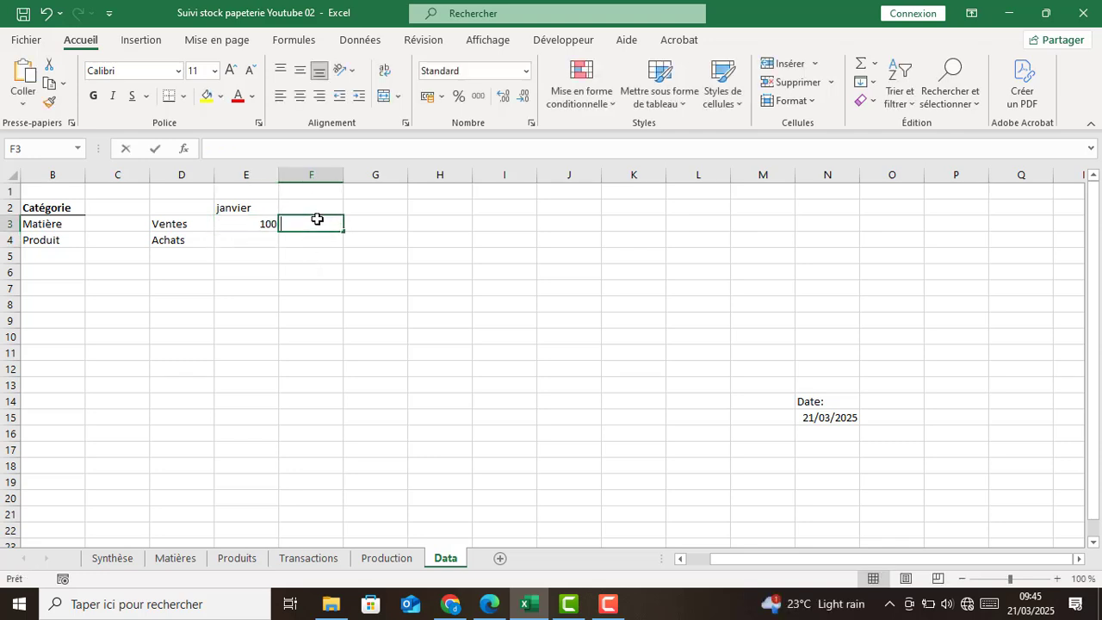
key("BackSpace")
type("=")
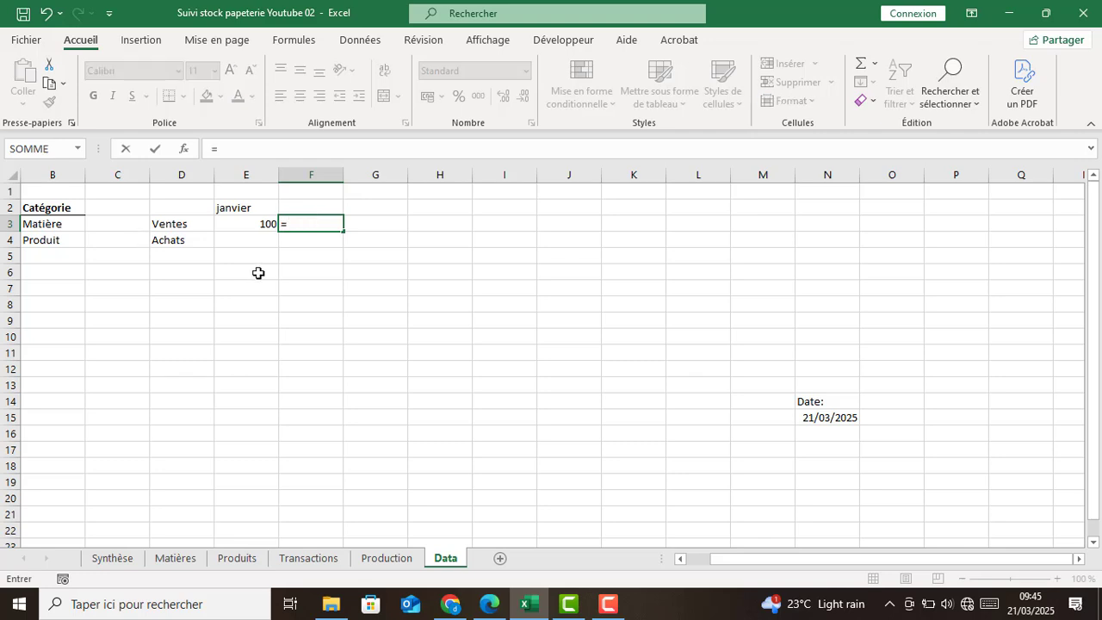
left_click(253, 224)
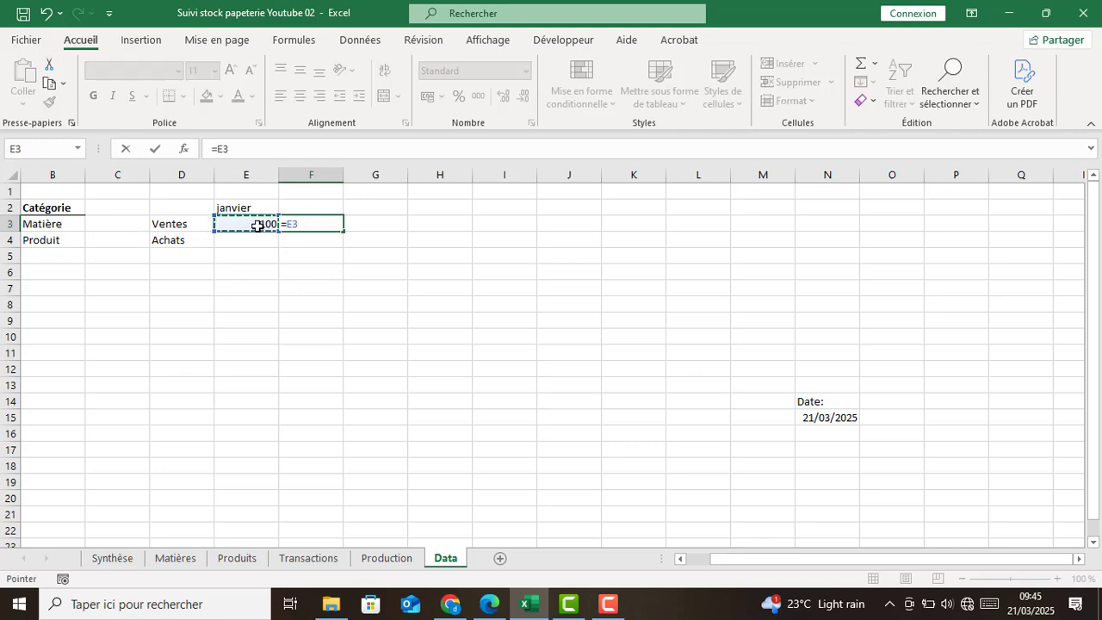
type("+20")
key("Return")
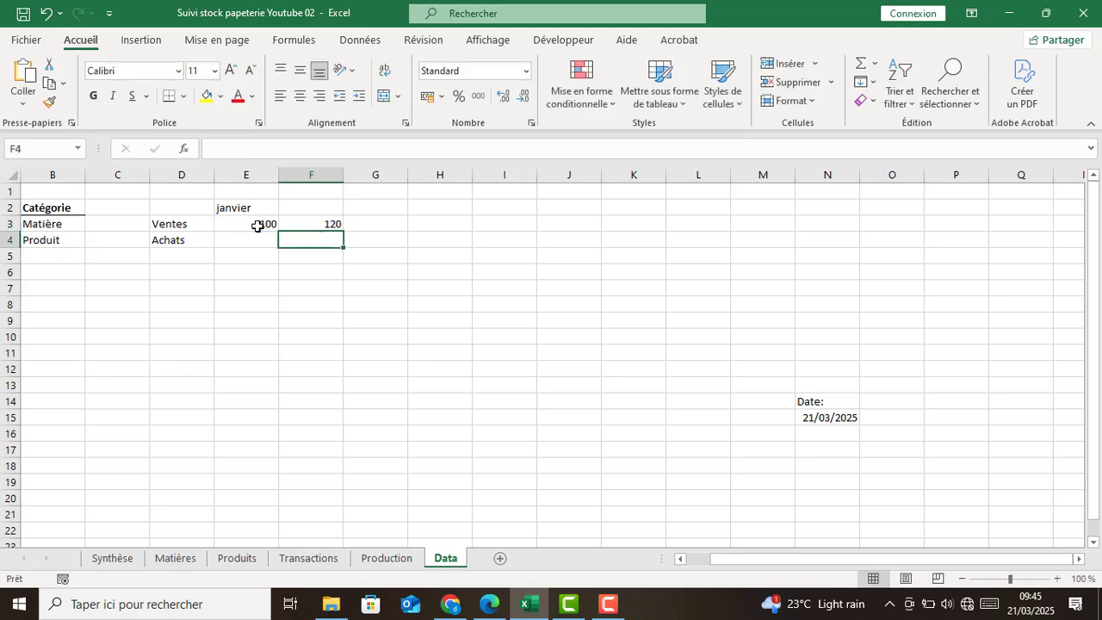
left_click(325, 226)
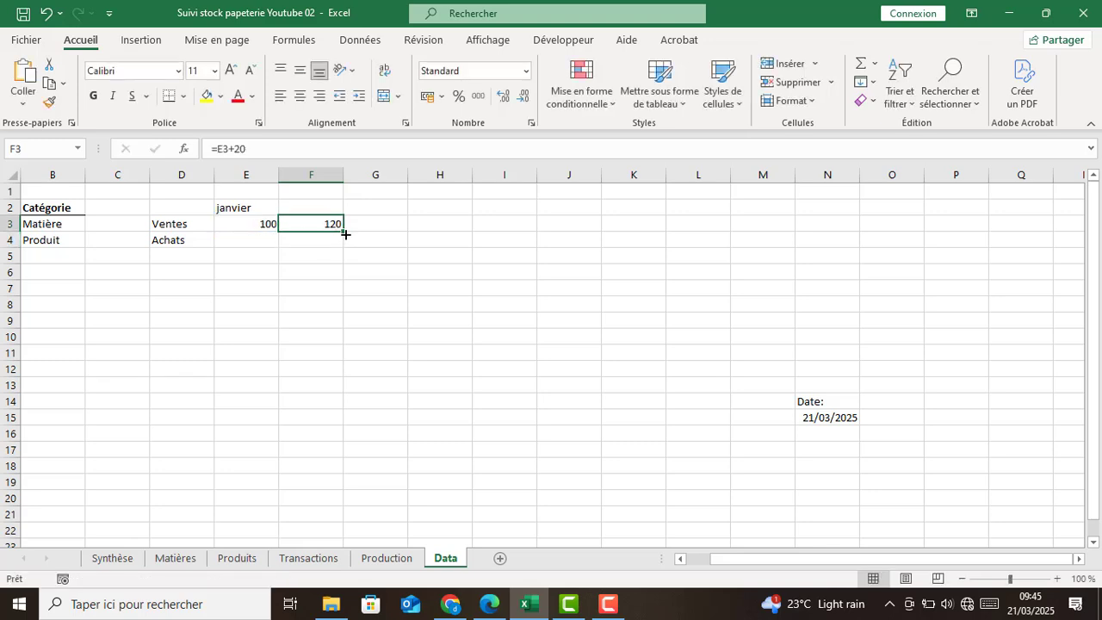
left_click_drag(342, 232, 955, 220)
Extend the month headers from janvier in E2 across to décembre in P2.
left_click(254, 208)
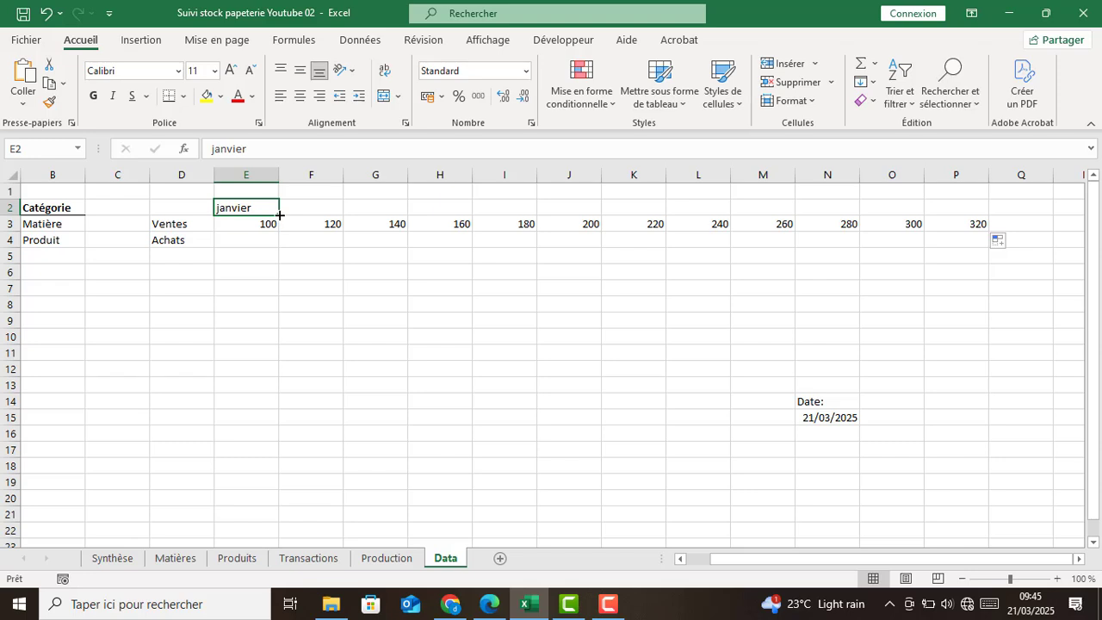
left_click_drag(279, 215, 966, 235)
left_click(947, 255)
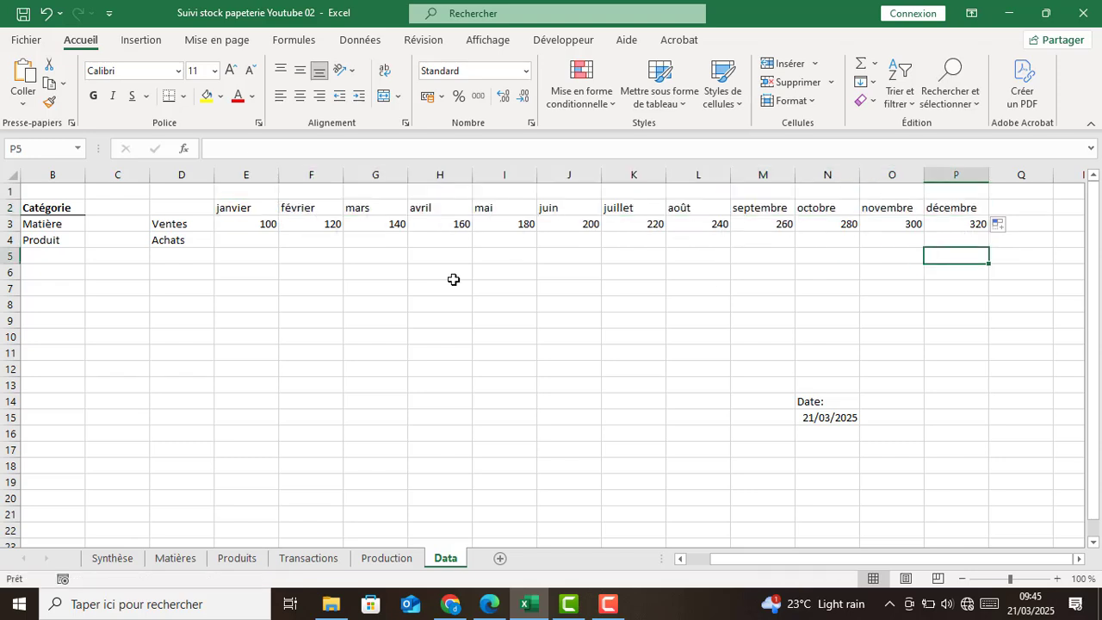
Enter 87 as the January Achats value in cell E4.
left_click(255, 242)
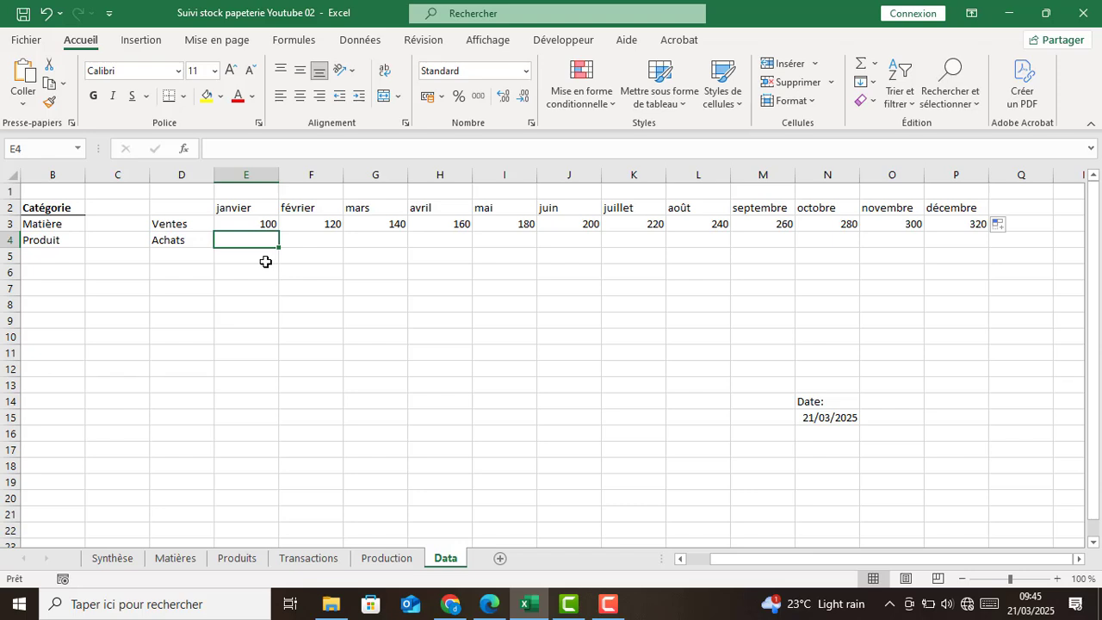
type("87")
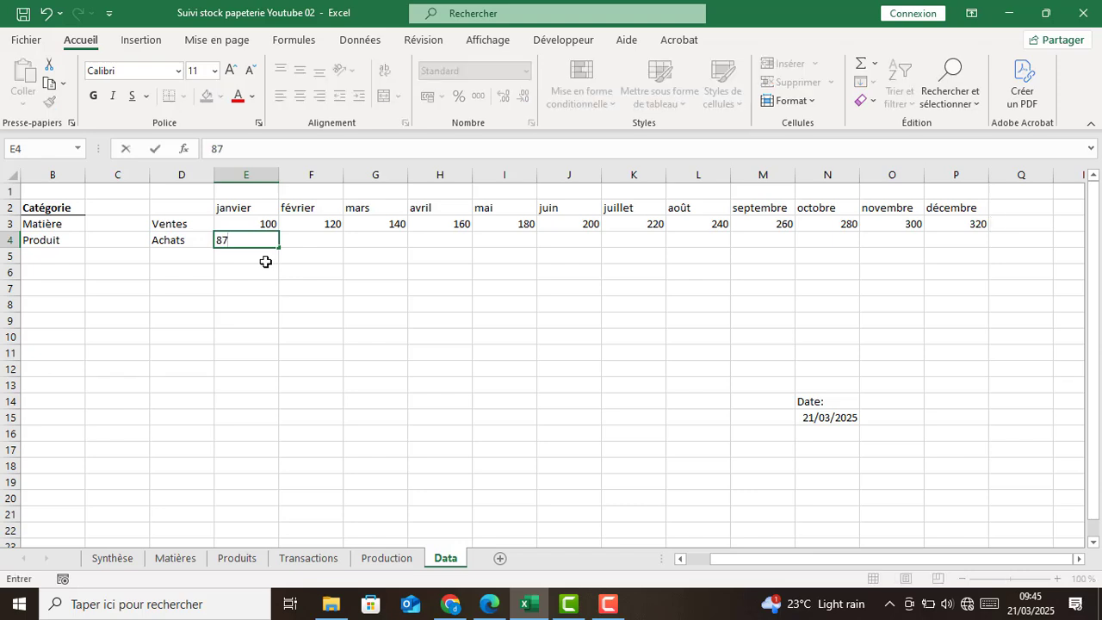
key("Return")
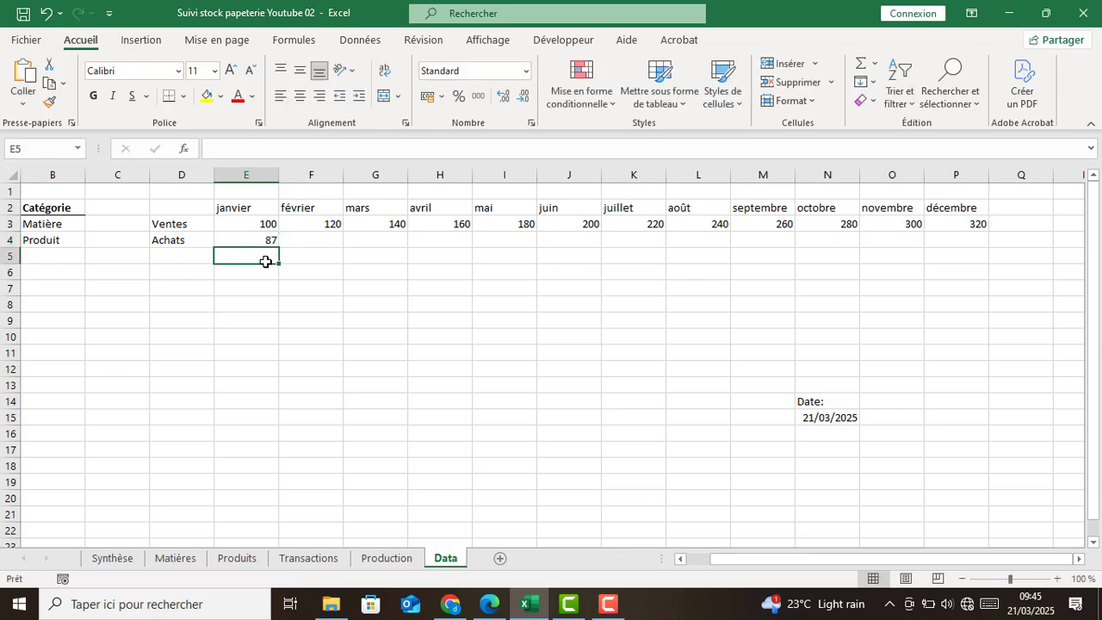
Enter the formula =E4+6 in cell F4 and fill it across the Achats row to P4.
left_click(309, 245)
type("=")
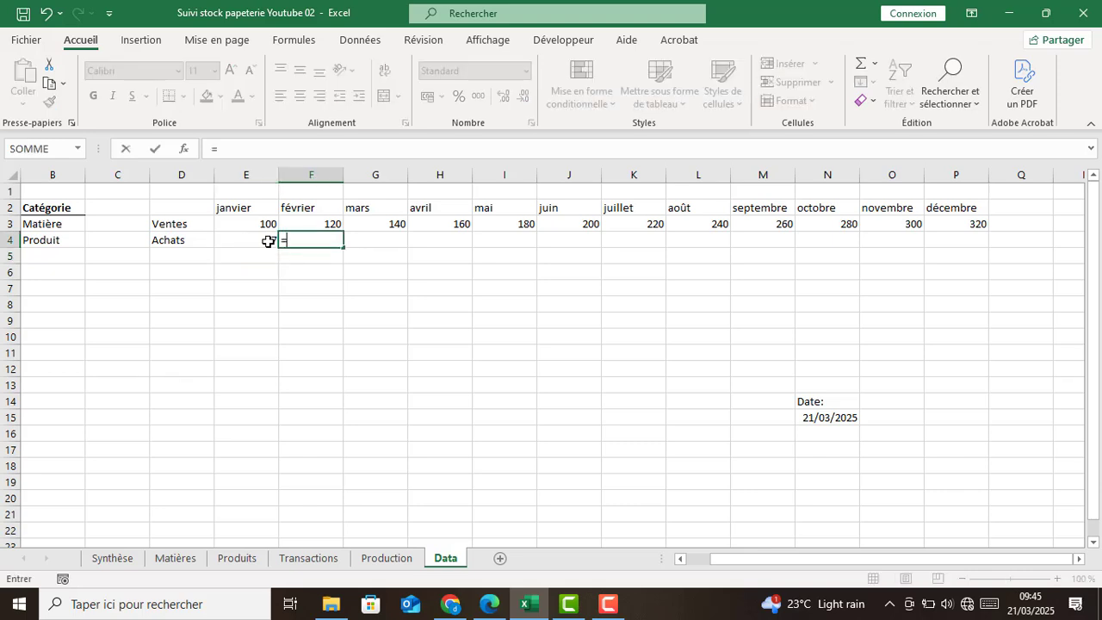
left_click(269, 242)
type("+6")
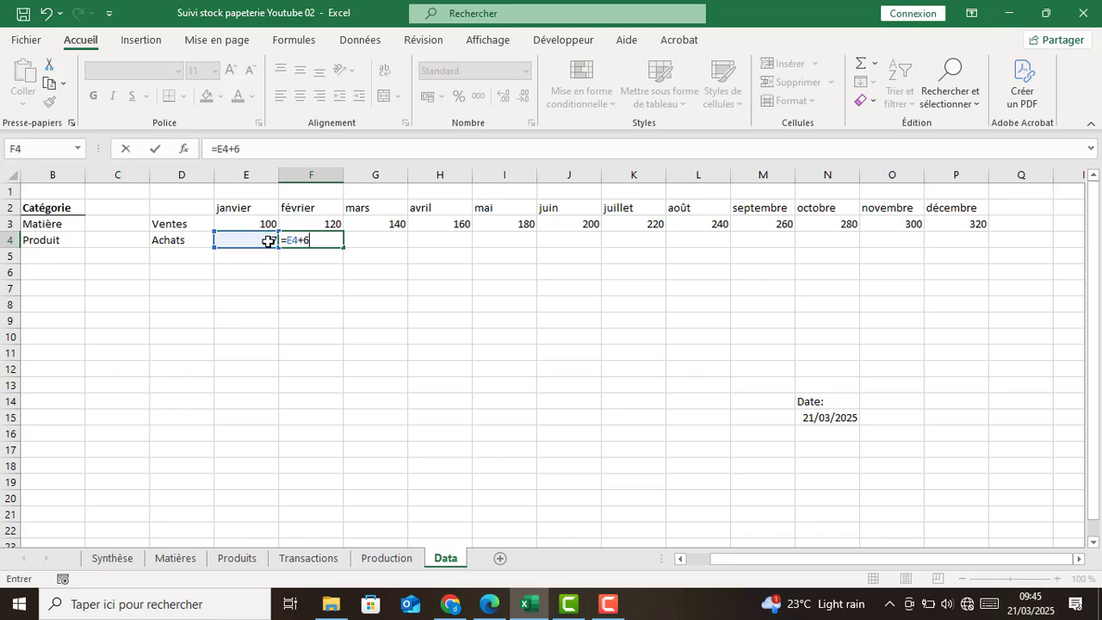
key("Return")
left_click(286, 241)
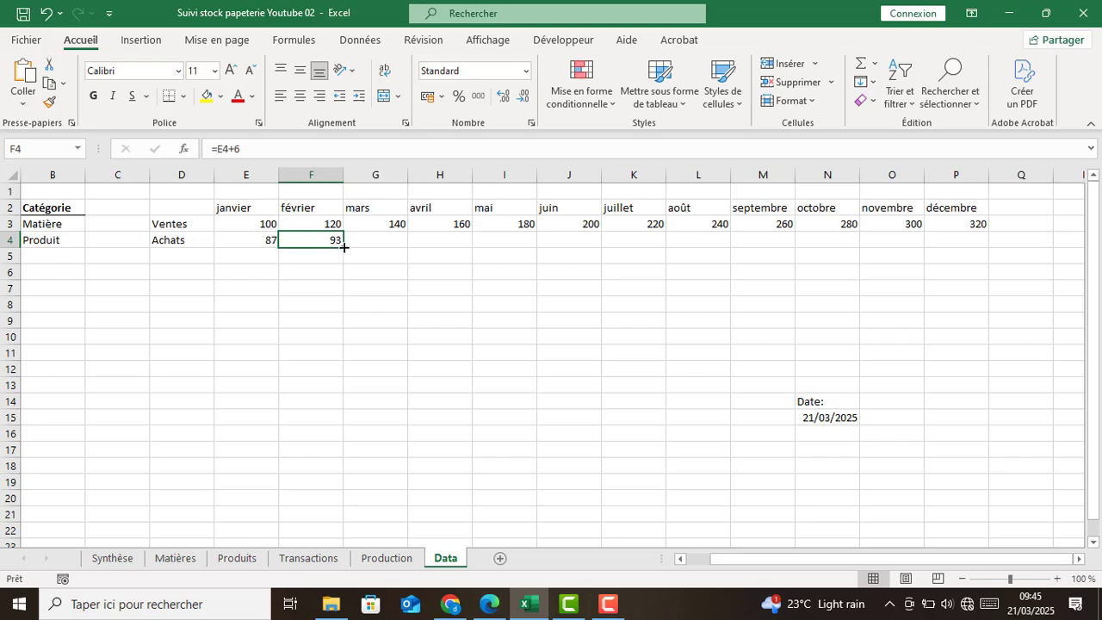
left_click_drag(344, 247, 986, 253)
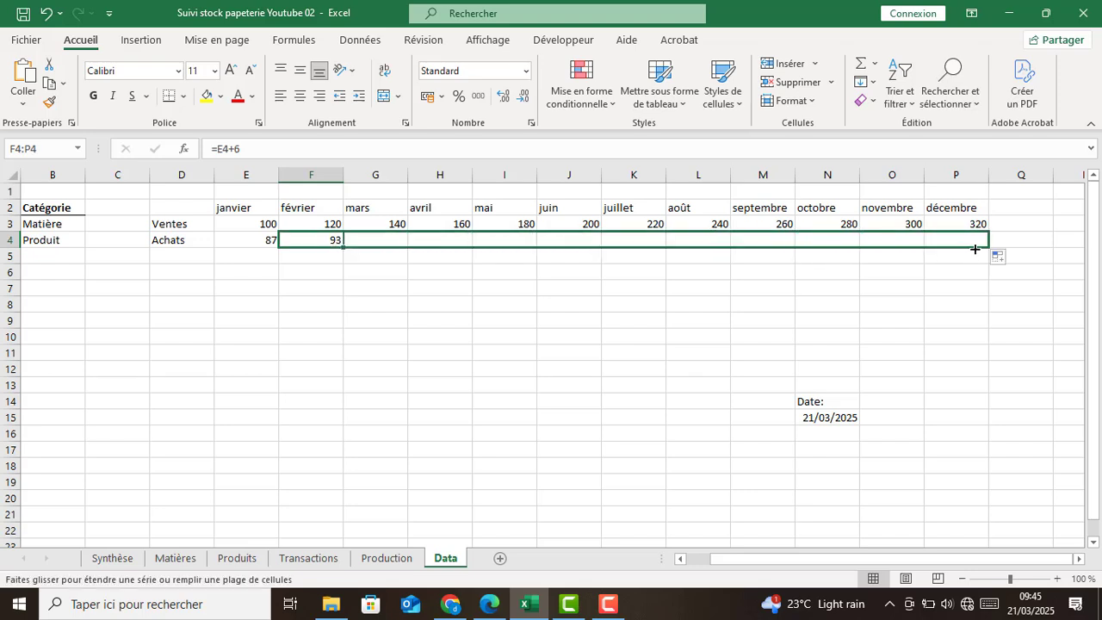
left_click(907, 292)
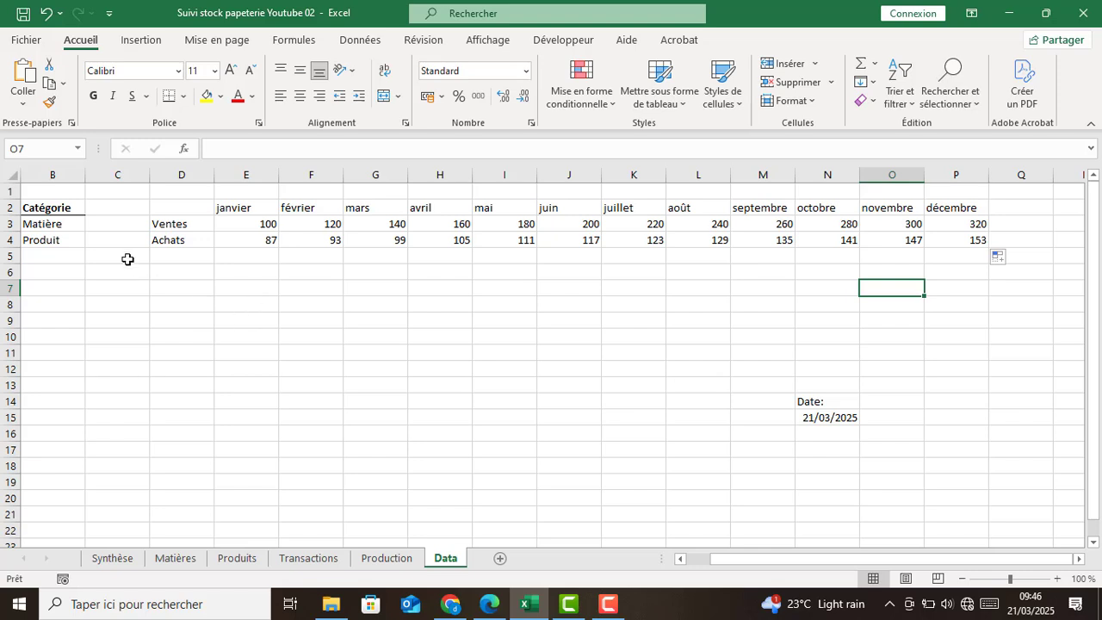
Insert a 3D clustered column chart from the monthly data in D2:P4 and delete its title.
mouse_move(159, 207)
left_mouse_down()
mouse_move(867, 255)
mouse_move(964, 238)
left_mouse_up()
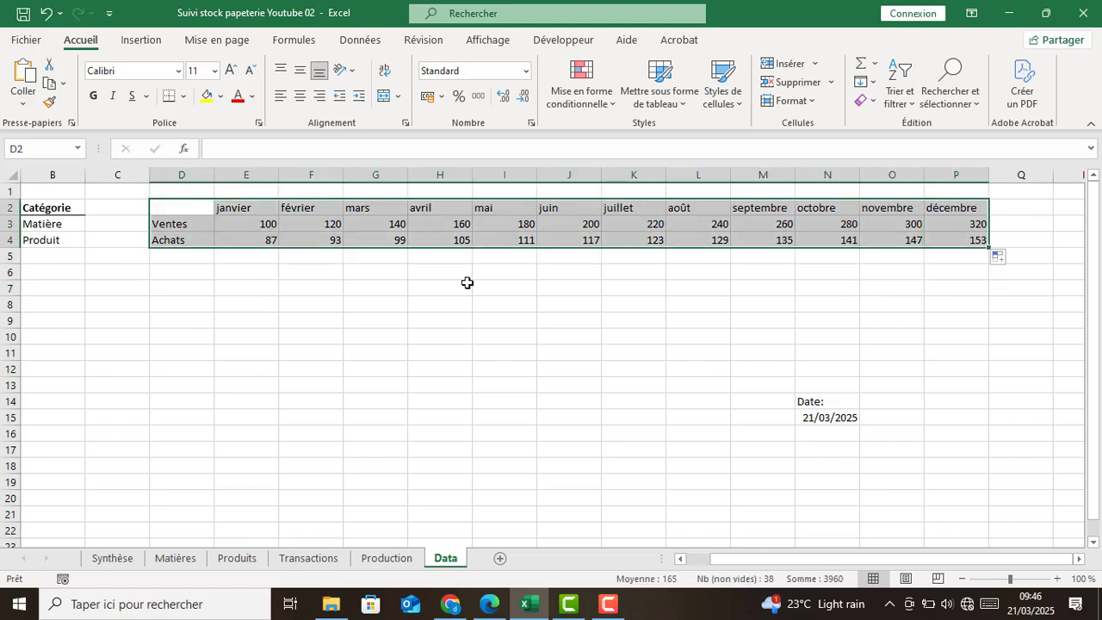
left_click(141, 42)
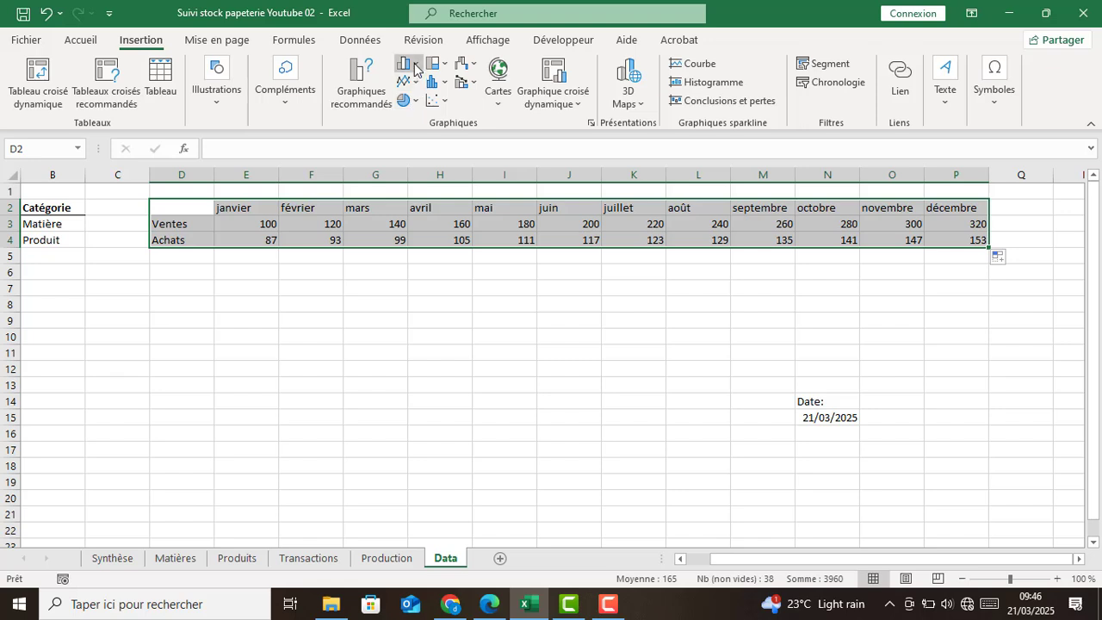
left_click(408, 64)
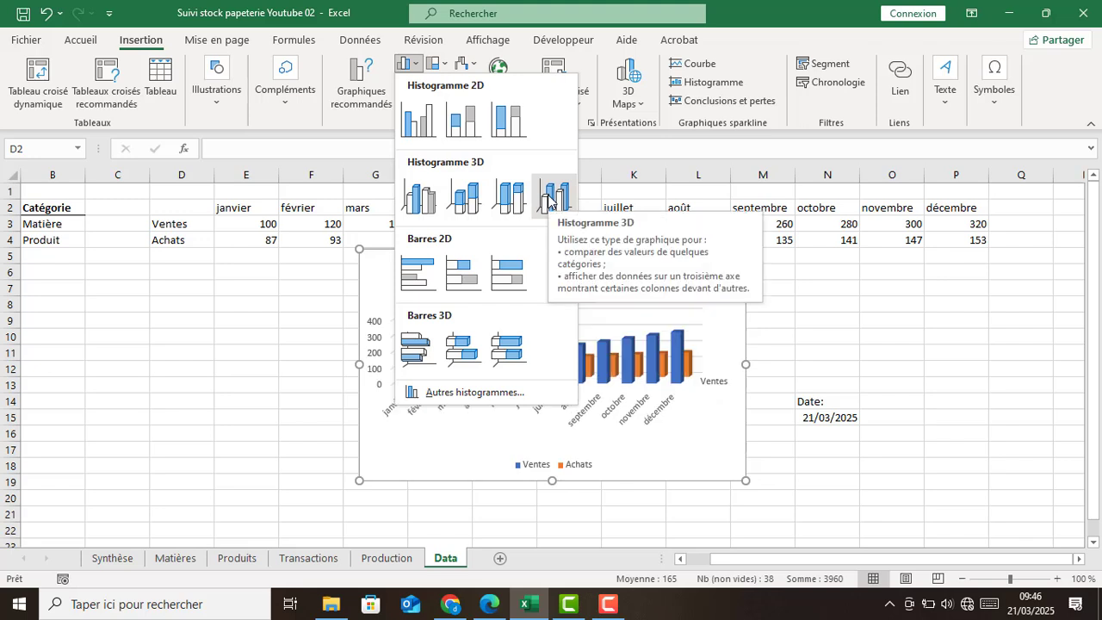
left_click(428, 203)
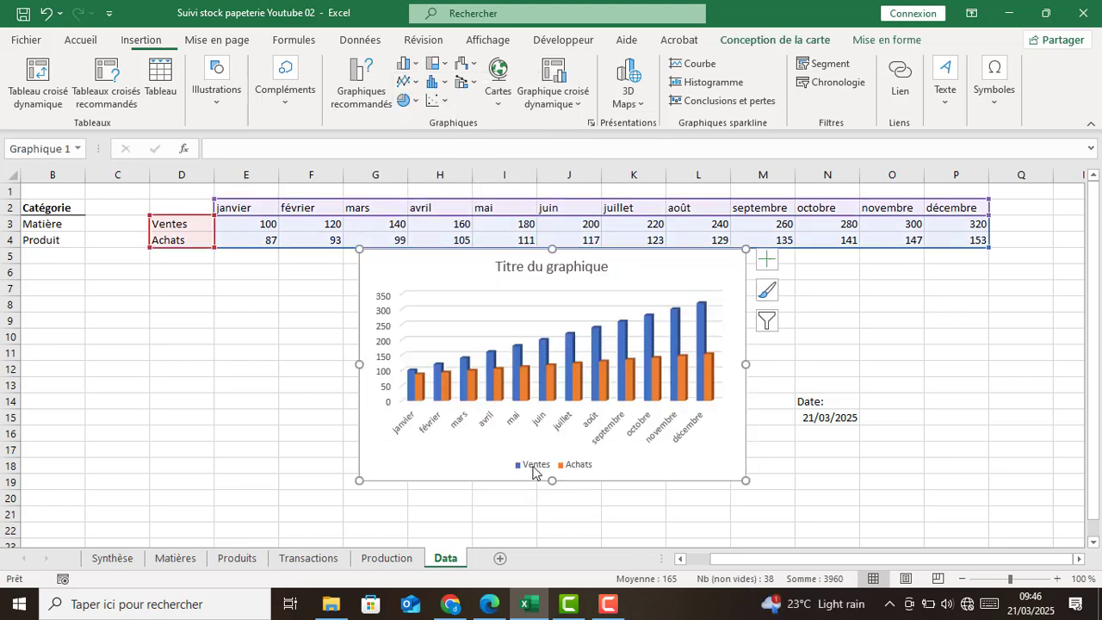
left_click(562, 269)
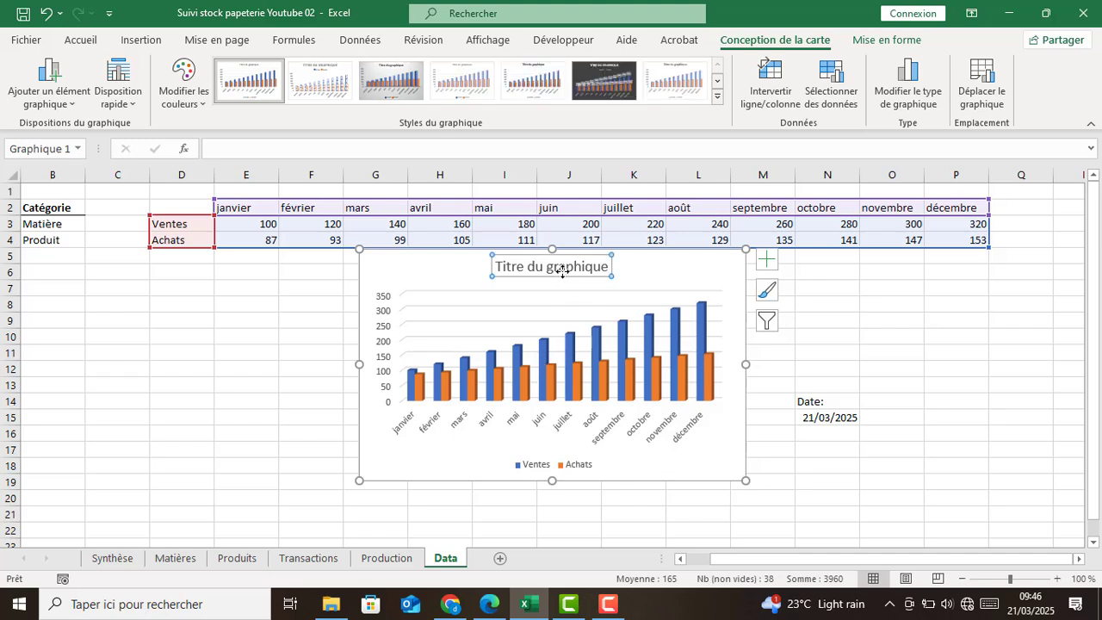
key("Delete")
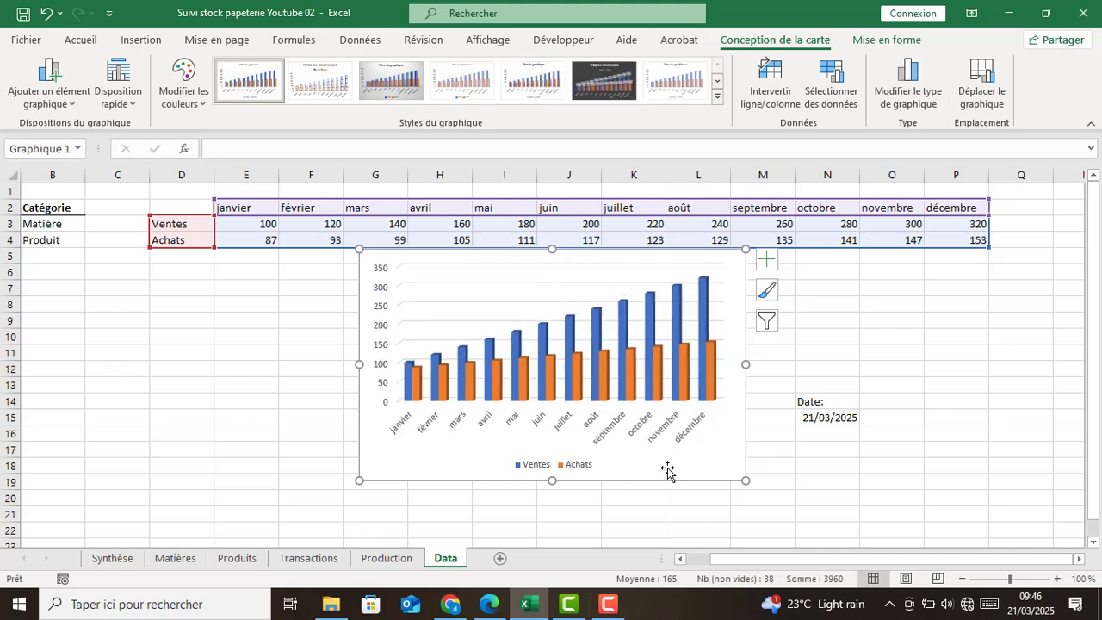
Widen the chart on both sides and place it below the monthly data, spanning about columns E to O.
left_click_drag(745, 364, 942, 393)
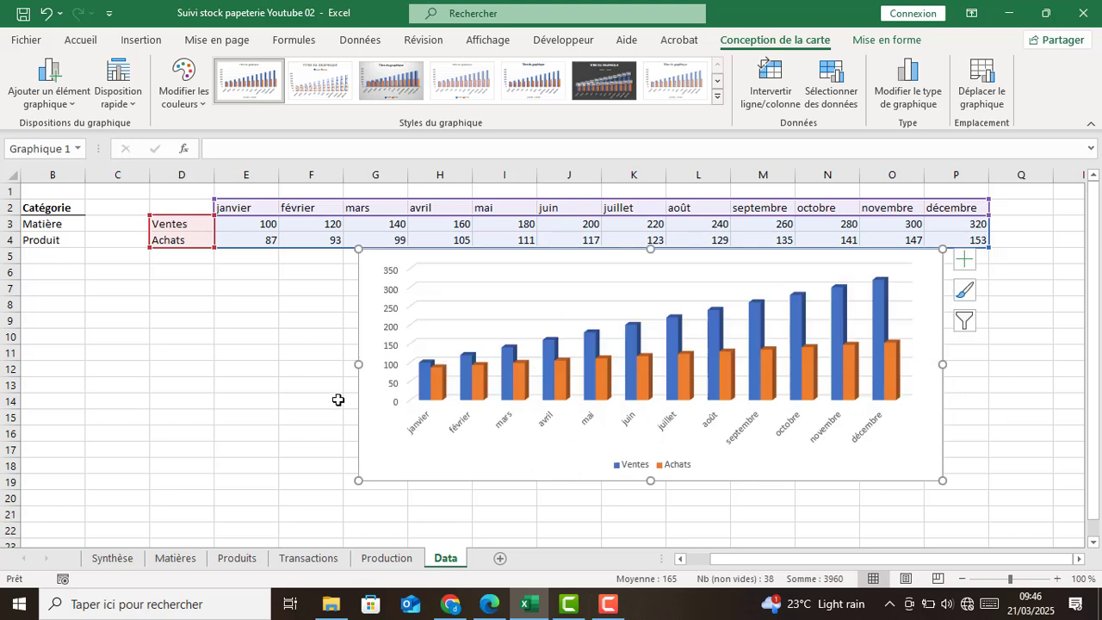
left_click_drag(359, 364, 295, 364)
left_click_drag(443, 470, 401, 482)
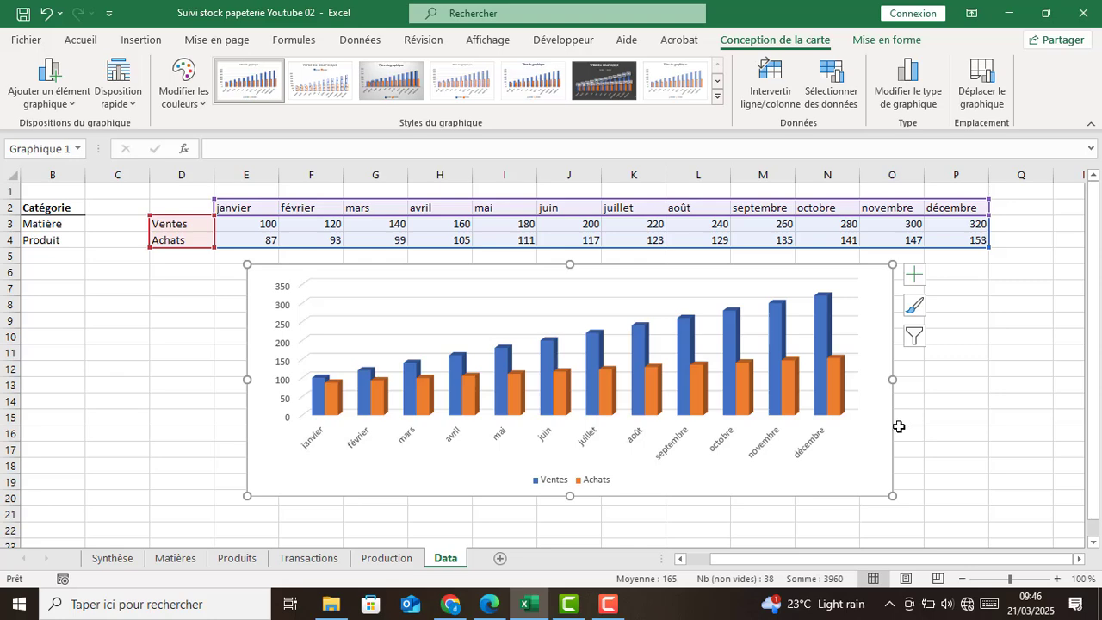
Copy the chart and paste it at cell D18 of the Synthèse sheet, below the stock table.
key("ctrl+c")
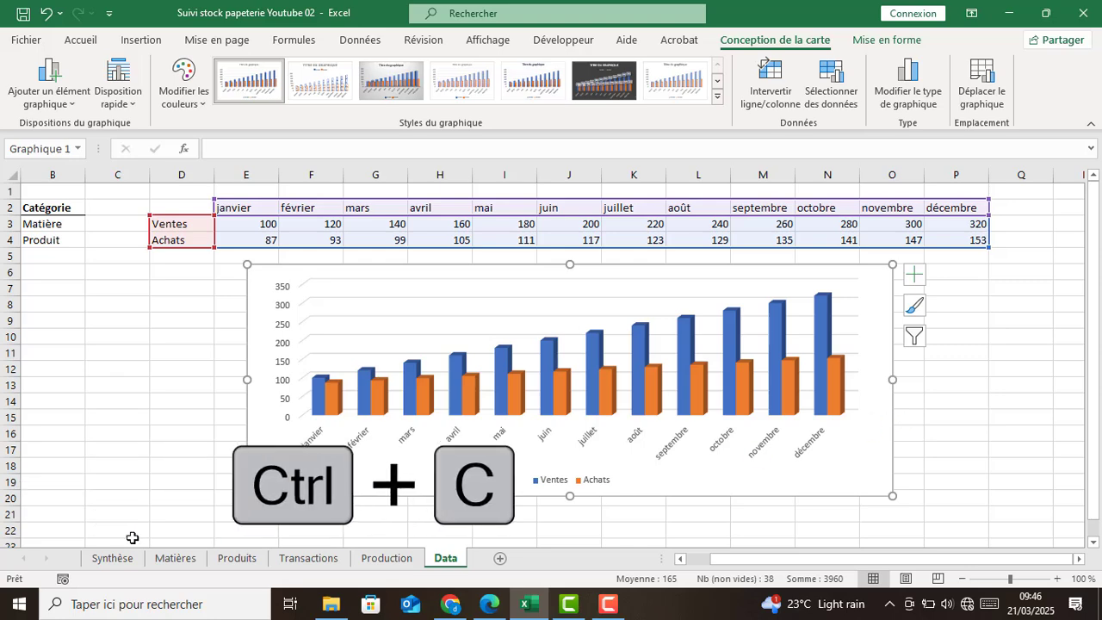
left_click(113, 558)
left_click(275, 469)
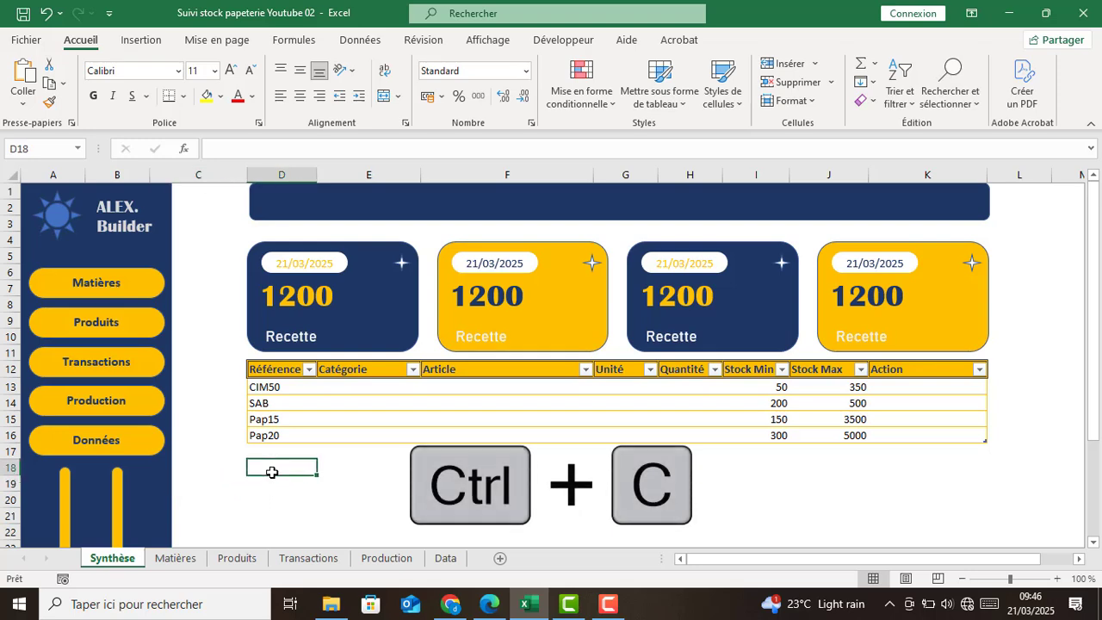
right_click(276, 470)
key("Escape")
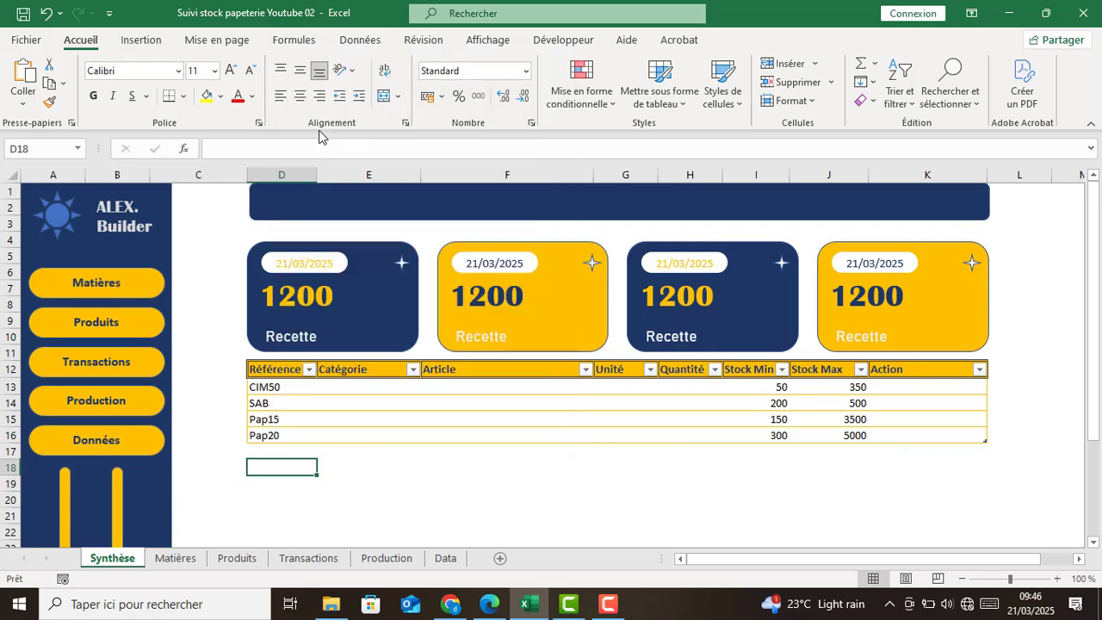
key("ctrl+v")
scroll(363, 413, "down", 1)
scroll(363, 413, "down", 3)
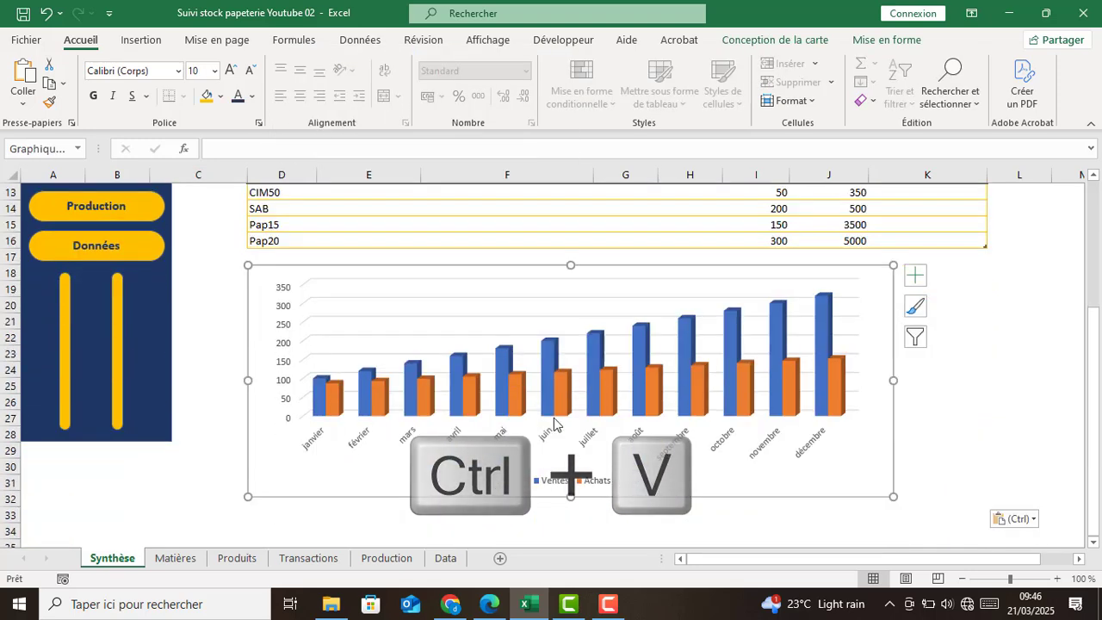
Widen the pasted chart to the stock table's width and shorten it so it ends at row 28.
left_click_drag(895, 381, 991, 380)
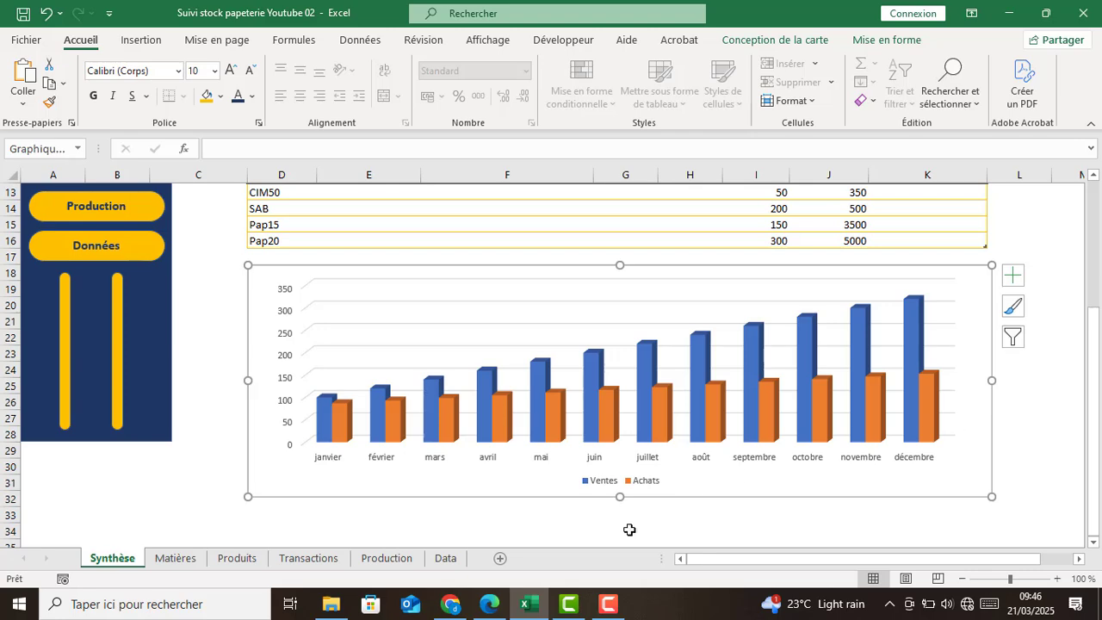
left_click_drag(620, 498, 628, 438)
left_click(376, 487)
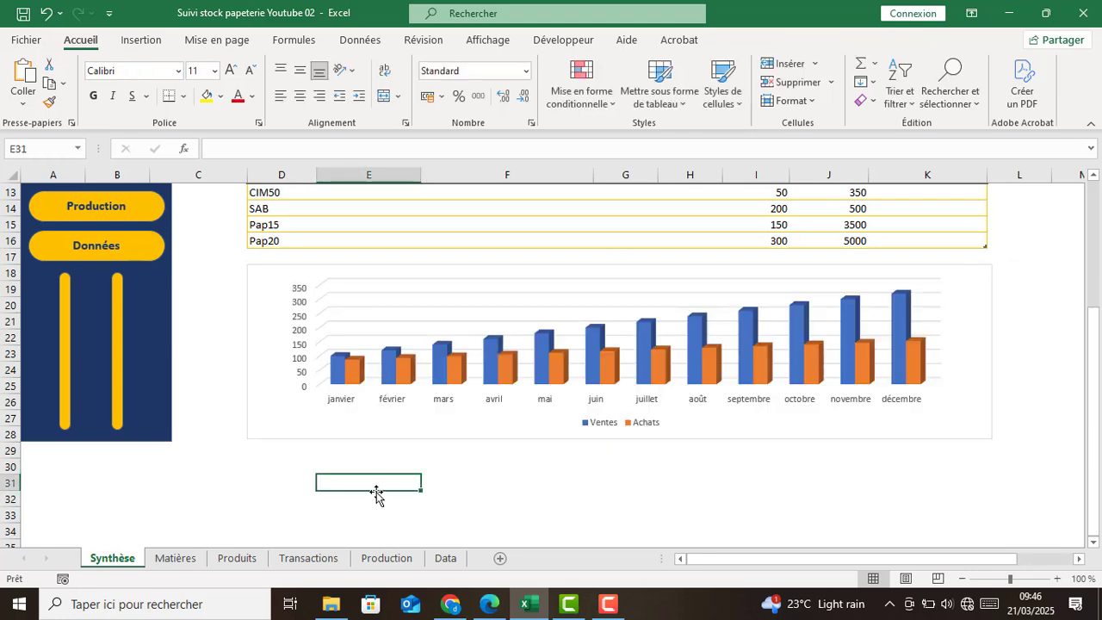
scroll(326, 521, "up", 2)
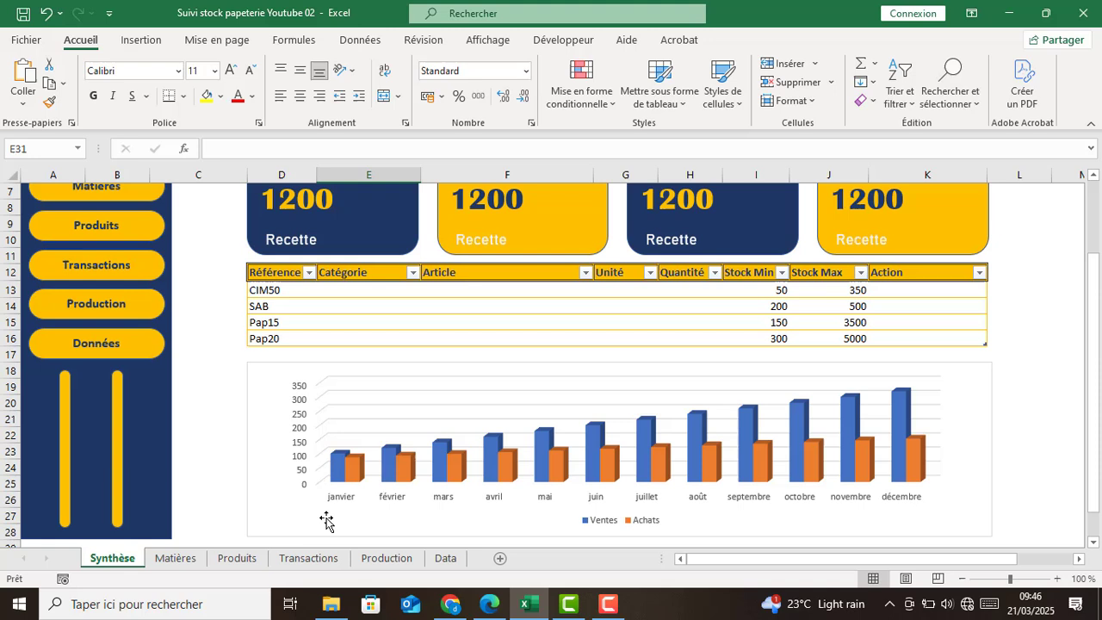
Nudge the chart slightly upward so it sits just below the stock table, and deselect it.
left_click(444, 367)
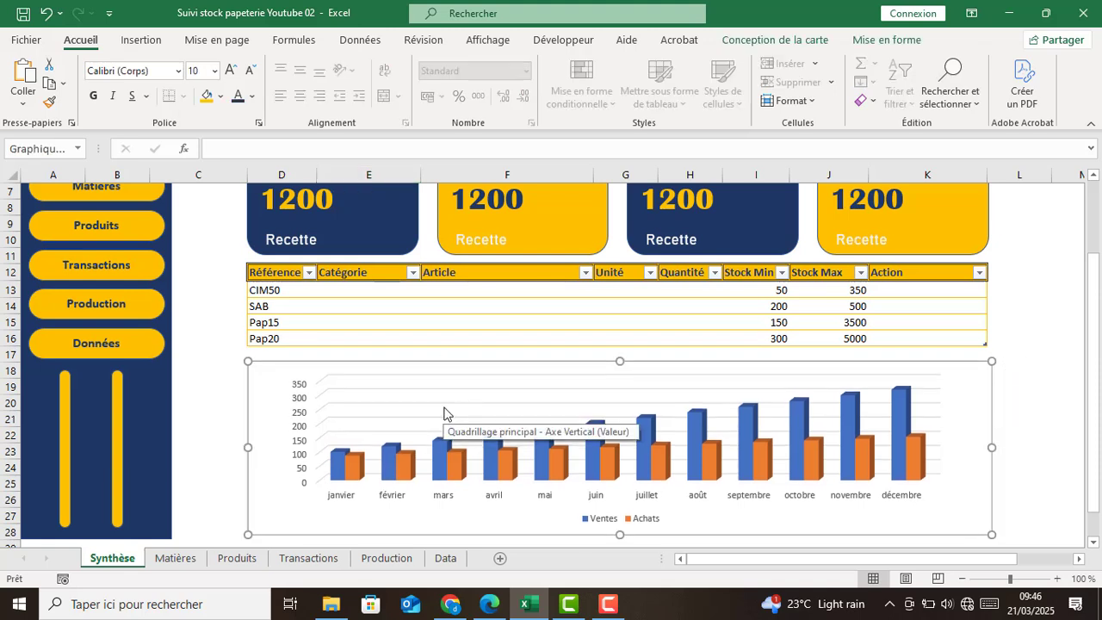
key("Up")
key("Up")
key("Up")
key("Up")
key("Up")
key("Up")
key("Up")
key("Up")
key("Up")
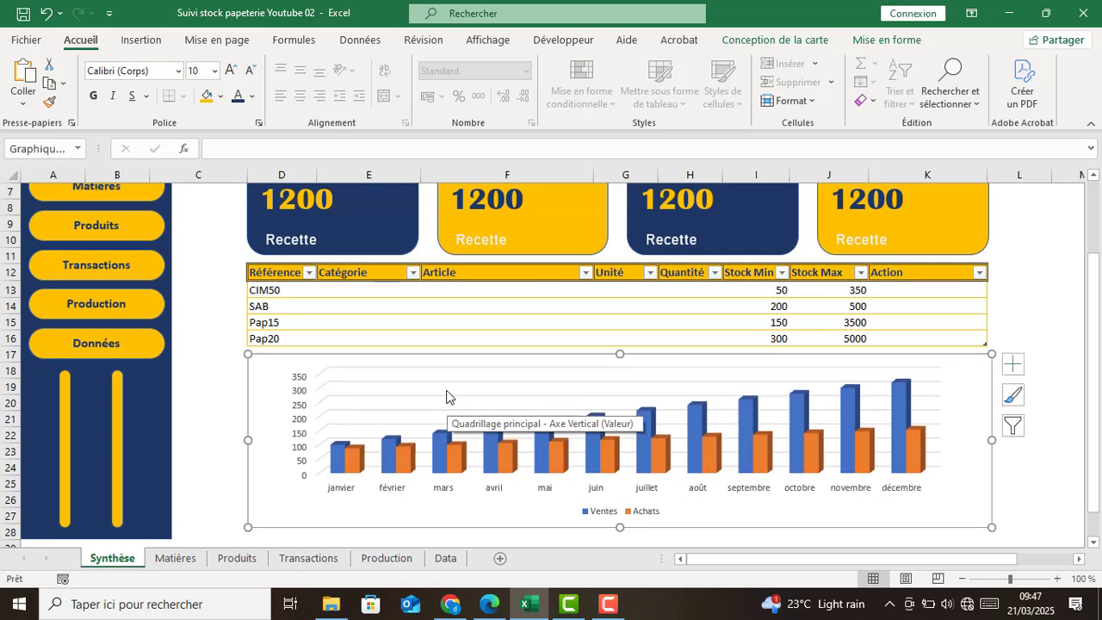
left_click(472, 306)
left_click(498, 325)
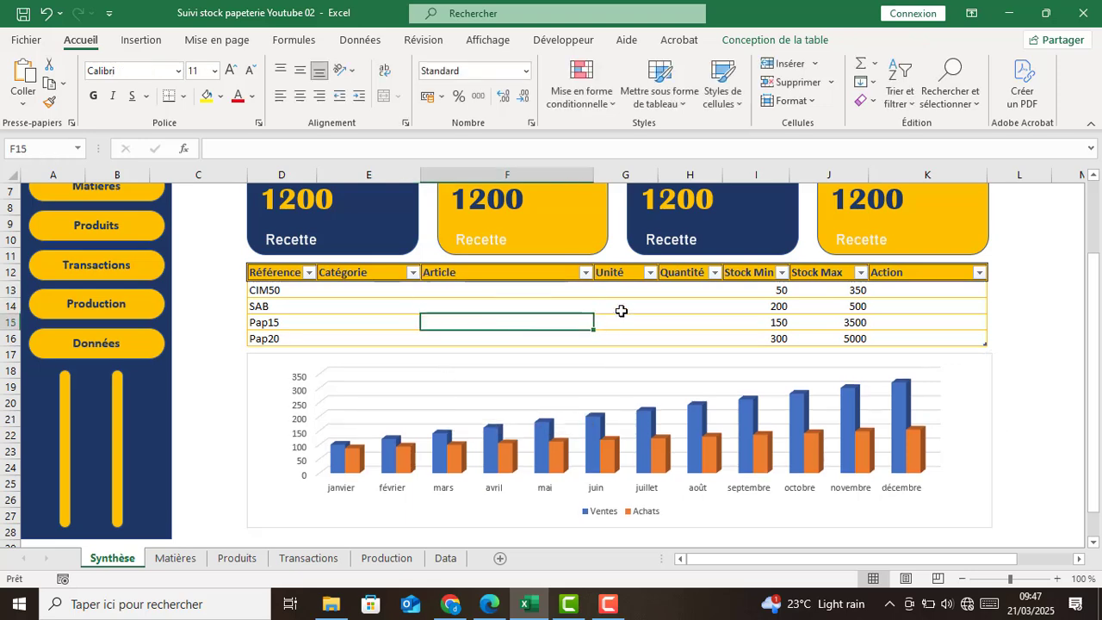
left_click(621, 320)
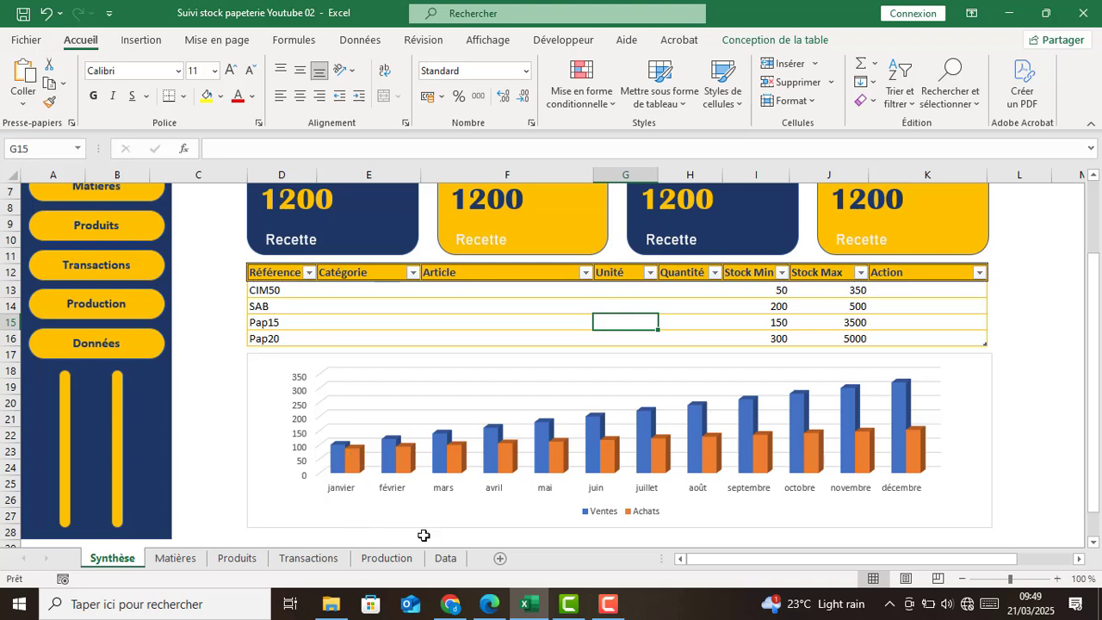
Set the column shape of the chart's Achats series to Cylindre in the series formatting options.
mouse_move(356, 461)
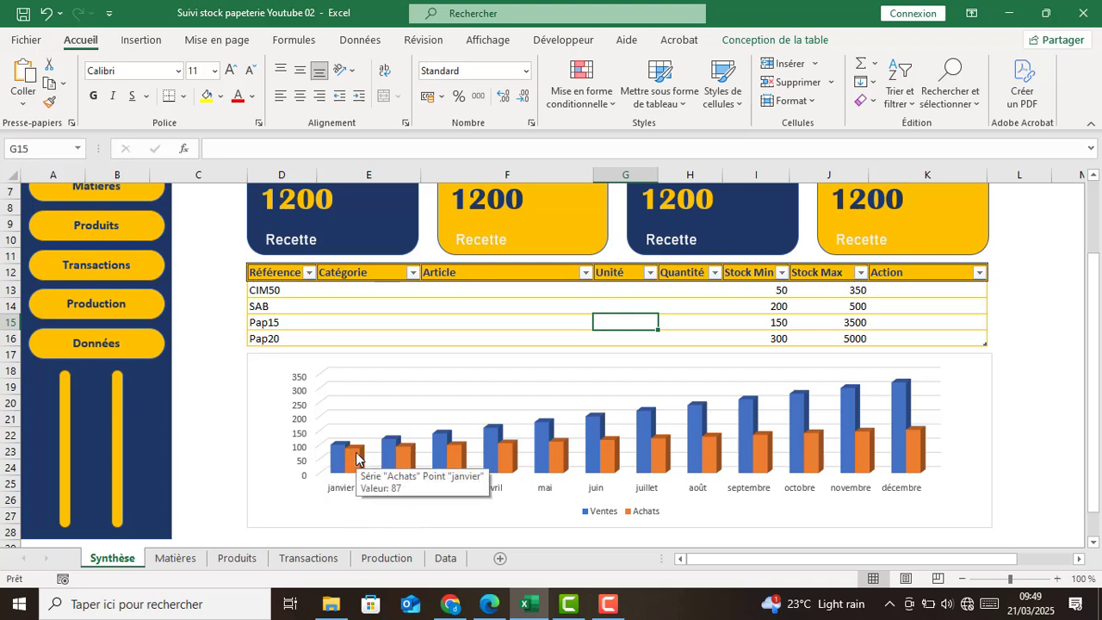
double_click(356, 459)
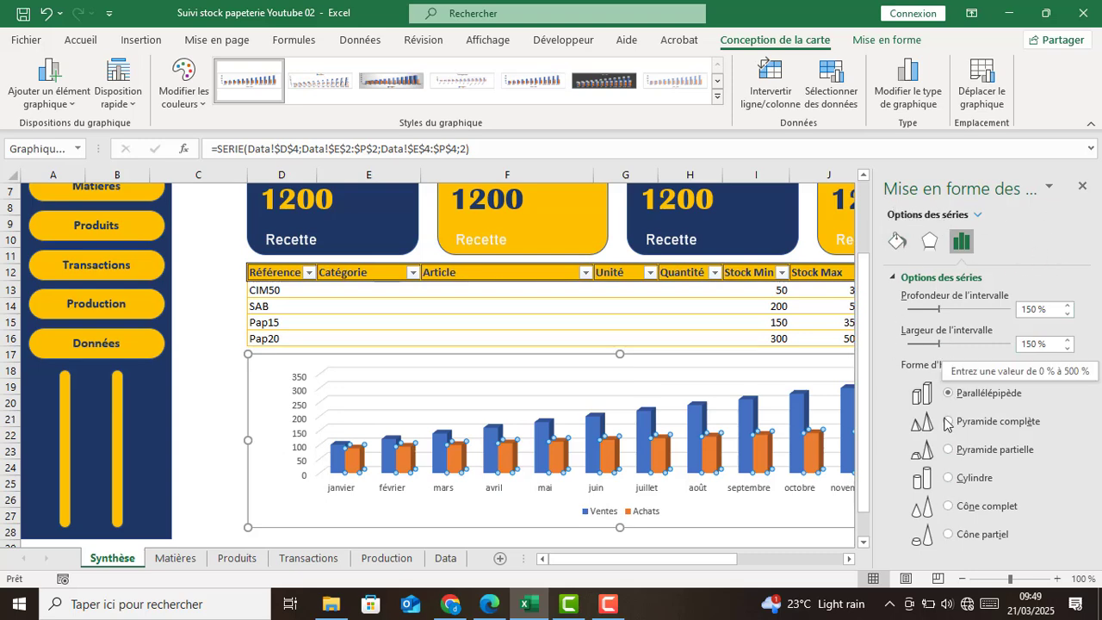
left_click(947, 478)
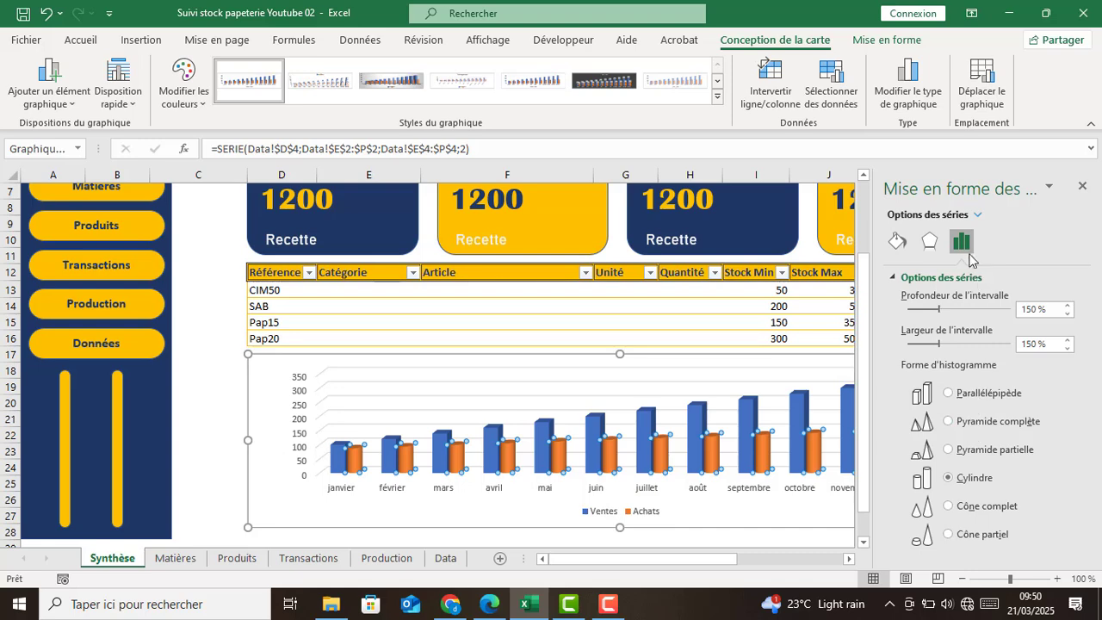
Fill the Achats series of the Synthèse chart with the solid gold theme colour.
left_click(900, 244)
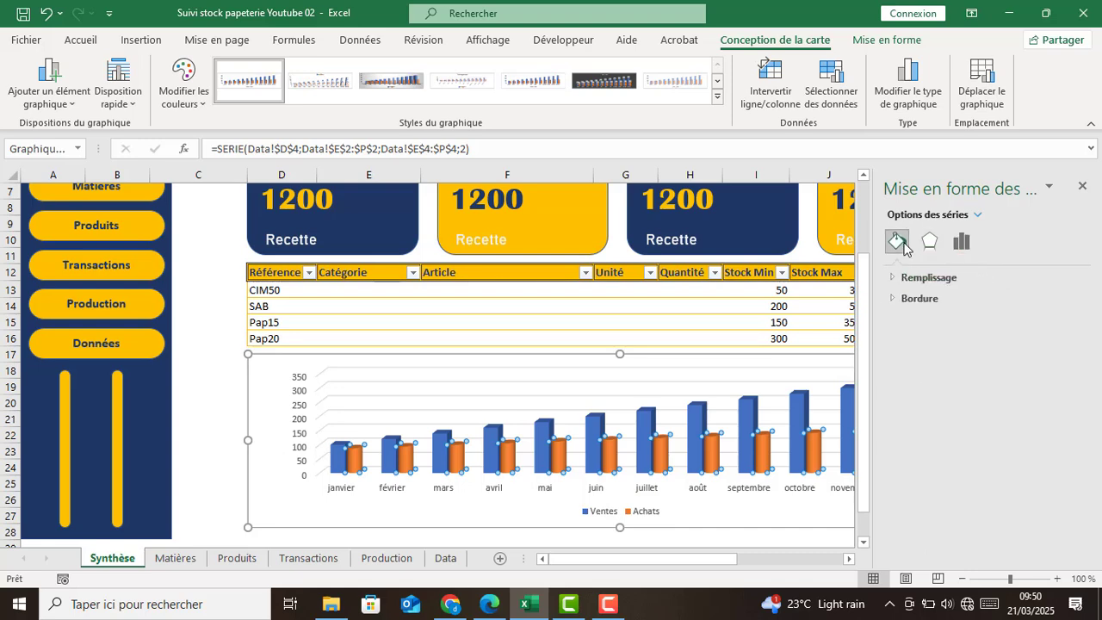
left_click(895, 280)
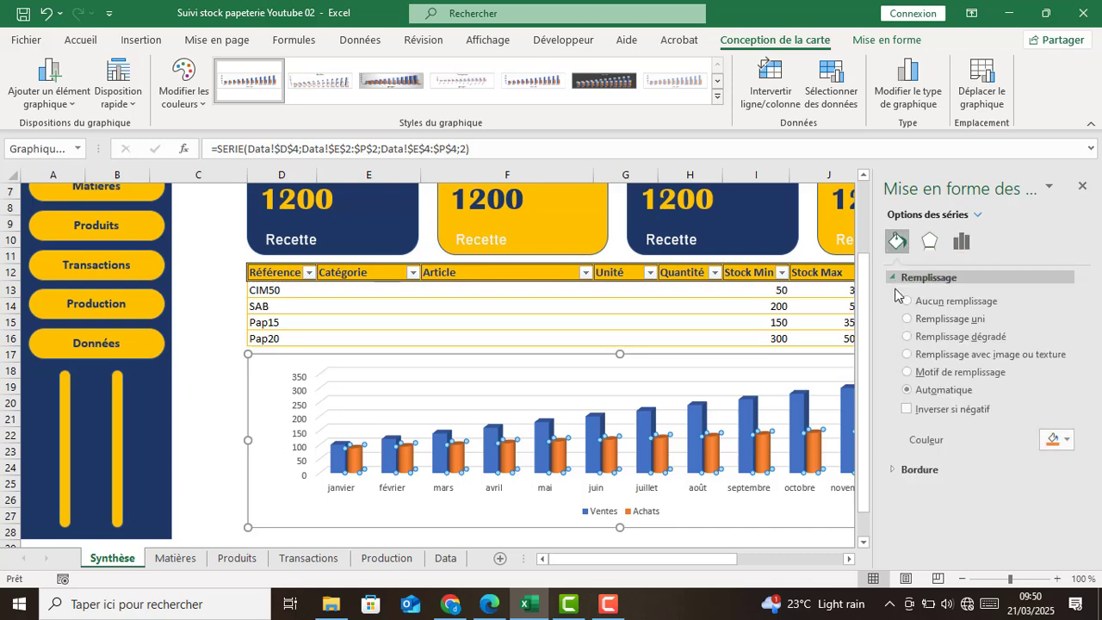
left_click(1059, 439)
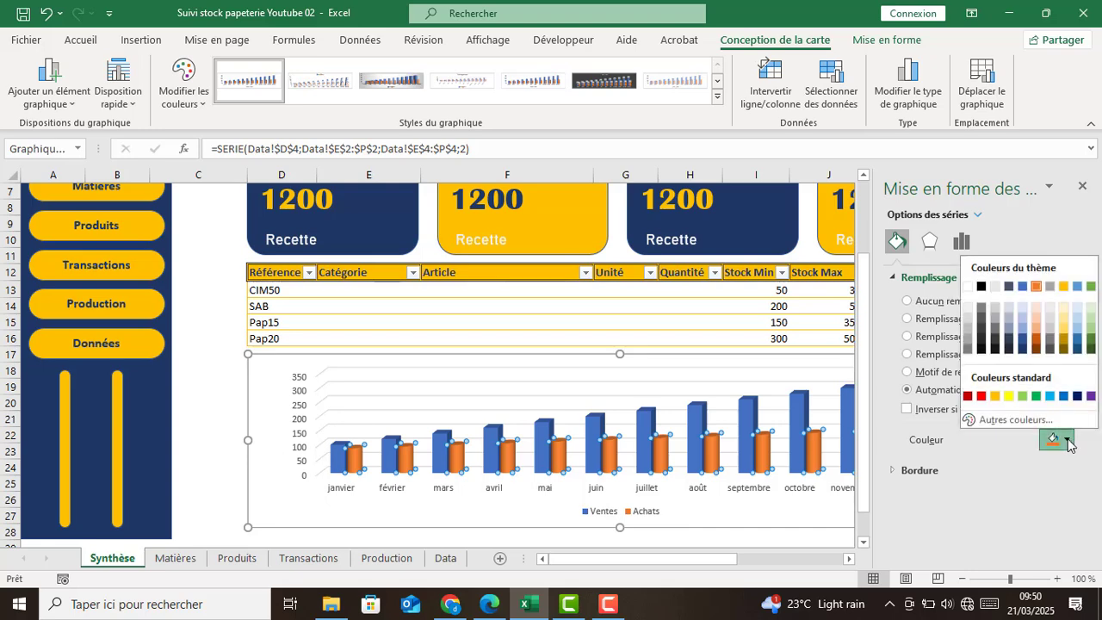
left_click(1064, 286)
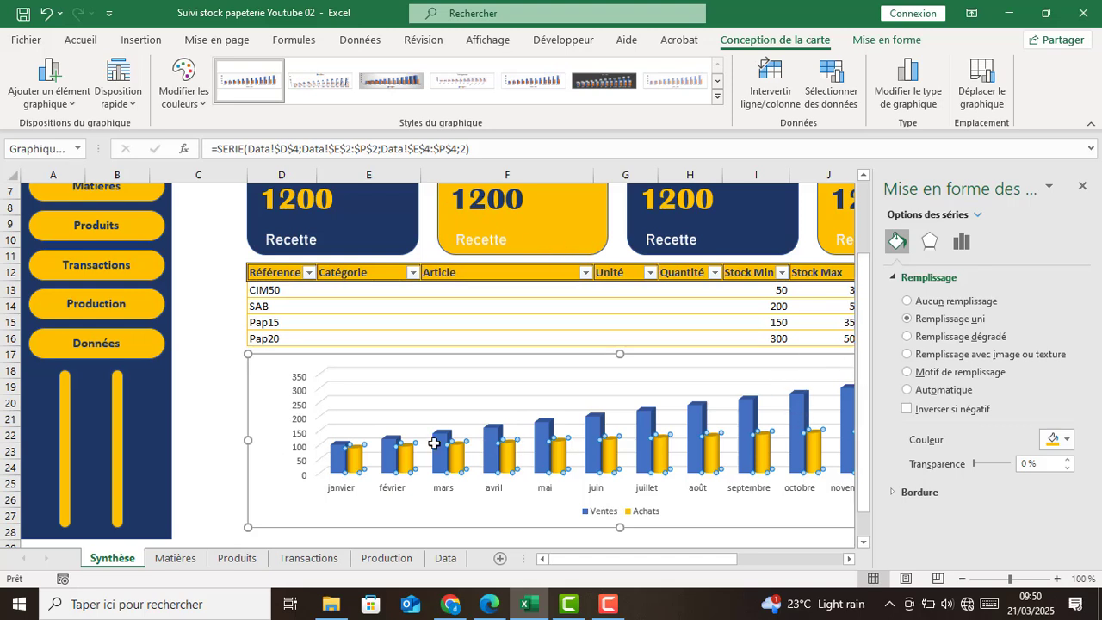
Fill the Ventes series with the darkest shade of the theme blue and close the formatting pane.
left_click(341, 458)
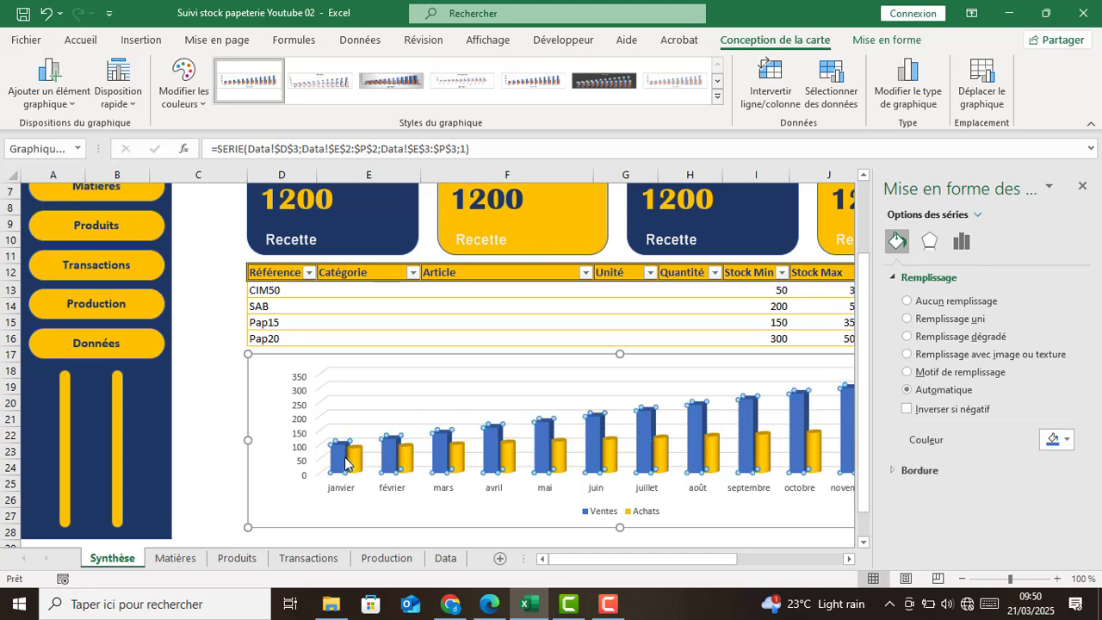
left_click(1064, 440)
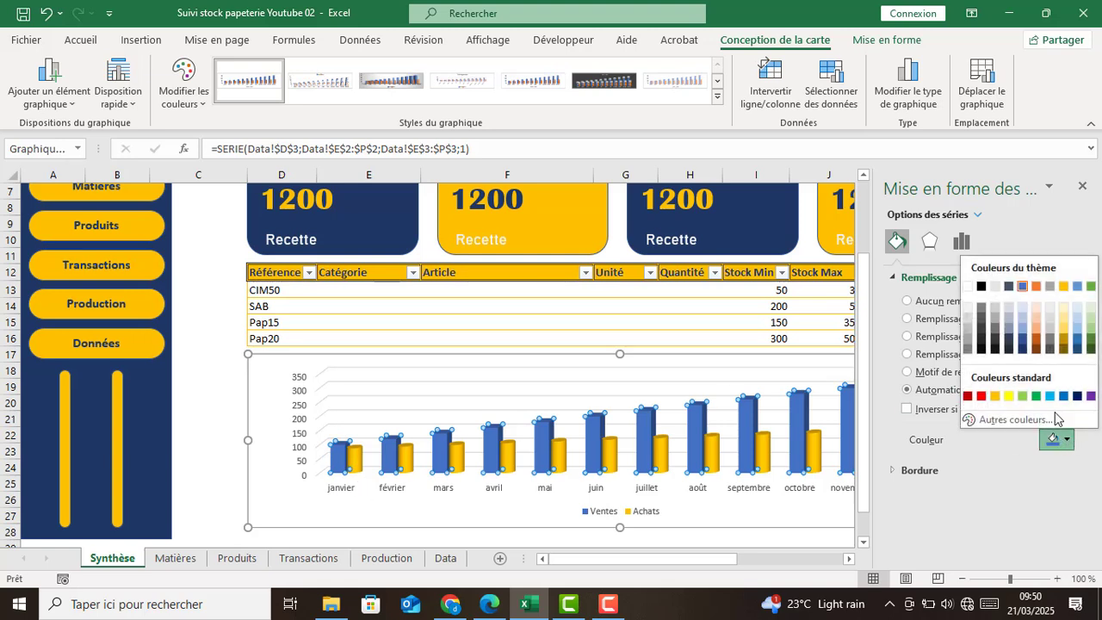
left_click(1021, 348)
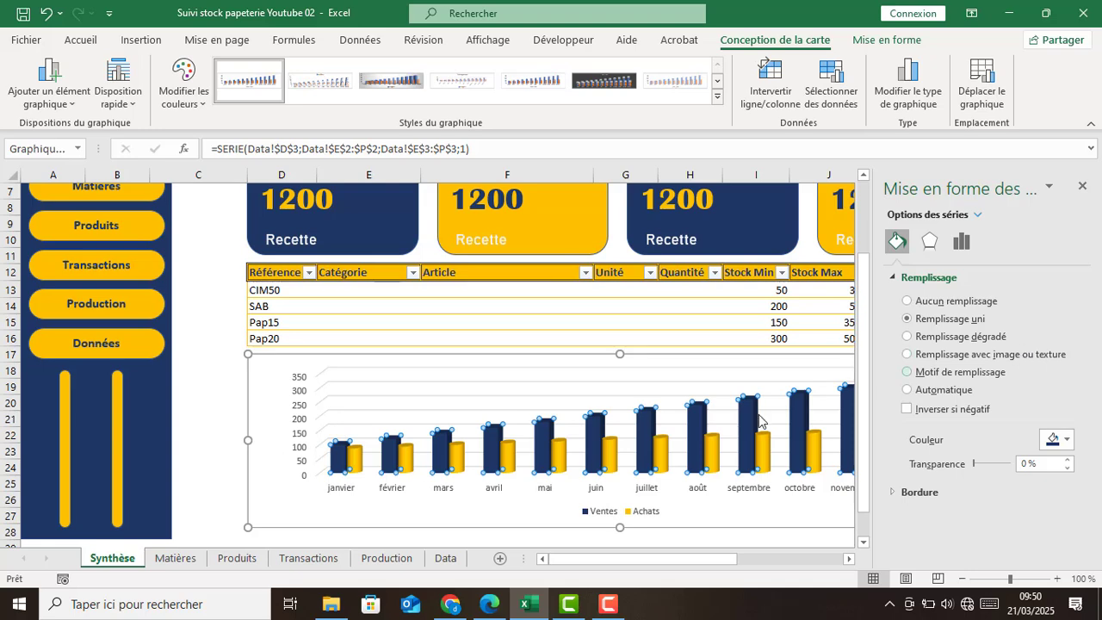
left_click(235, 404)
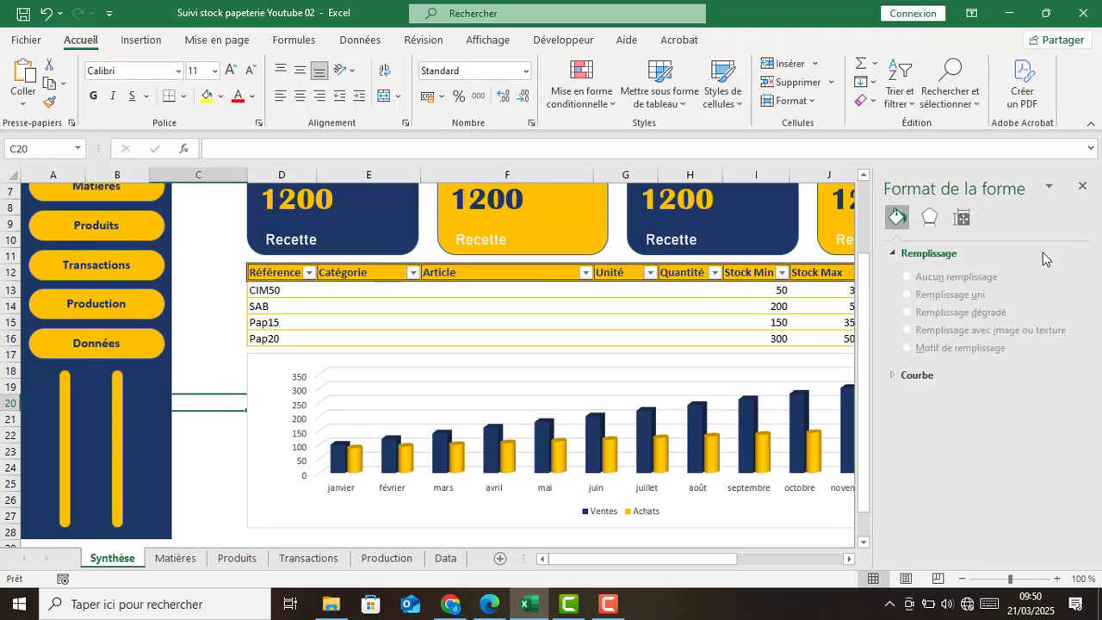
left_click(1082, 187)
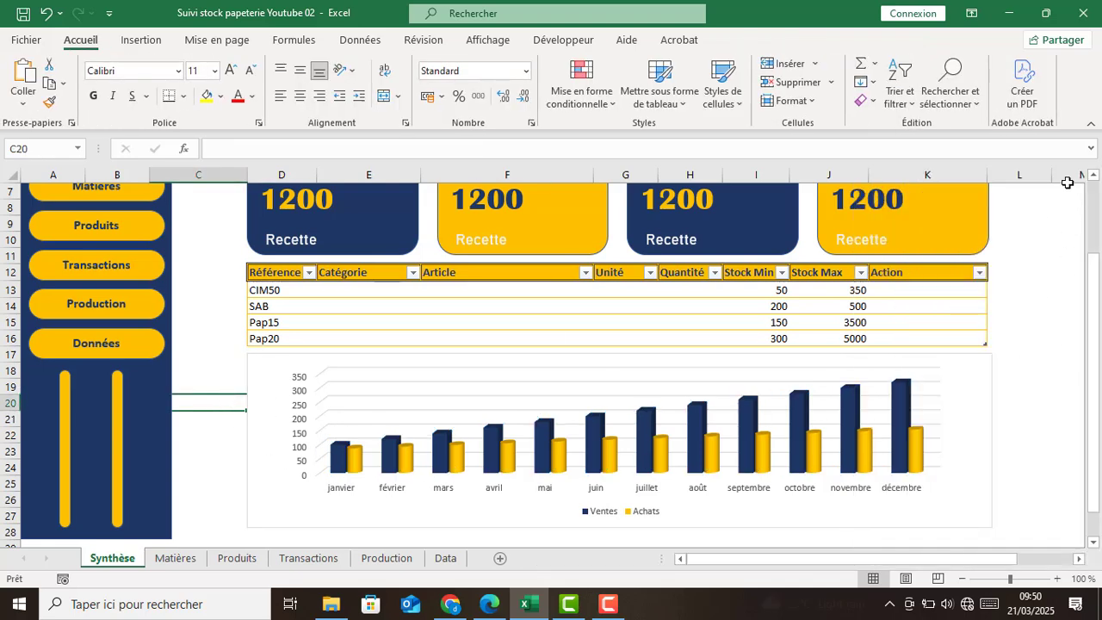
Collapse the ribbon and look over the whole Synthèse dashboard from the header banner down to the chart.
scroll(1046, 297, "up", 2)
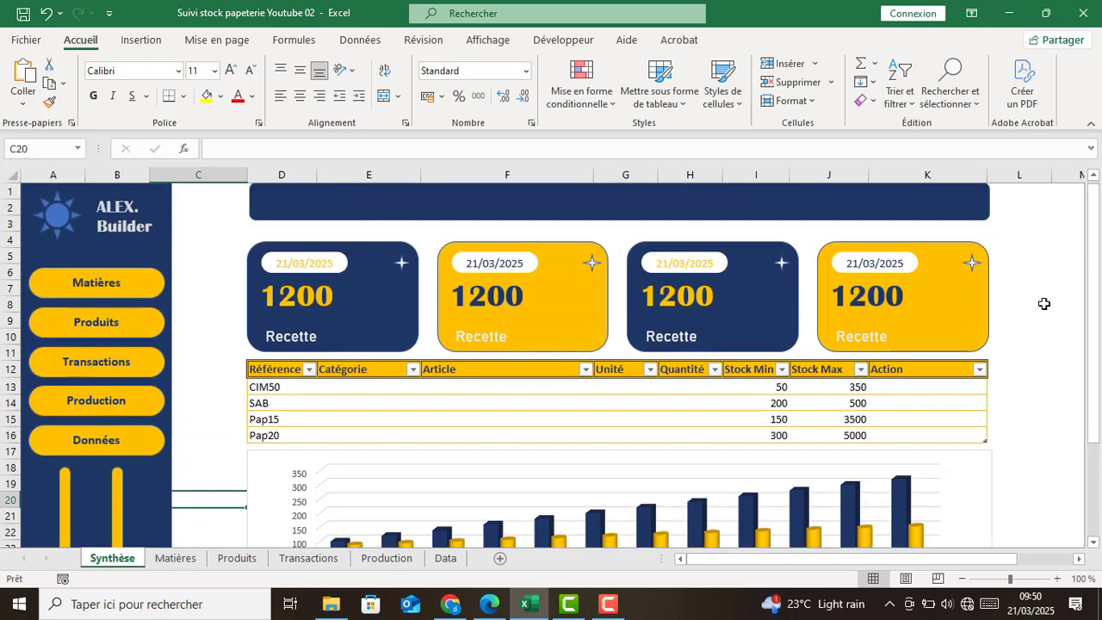
left_click(1091, 123)
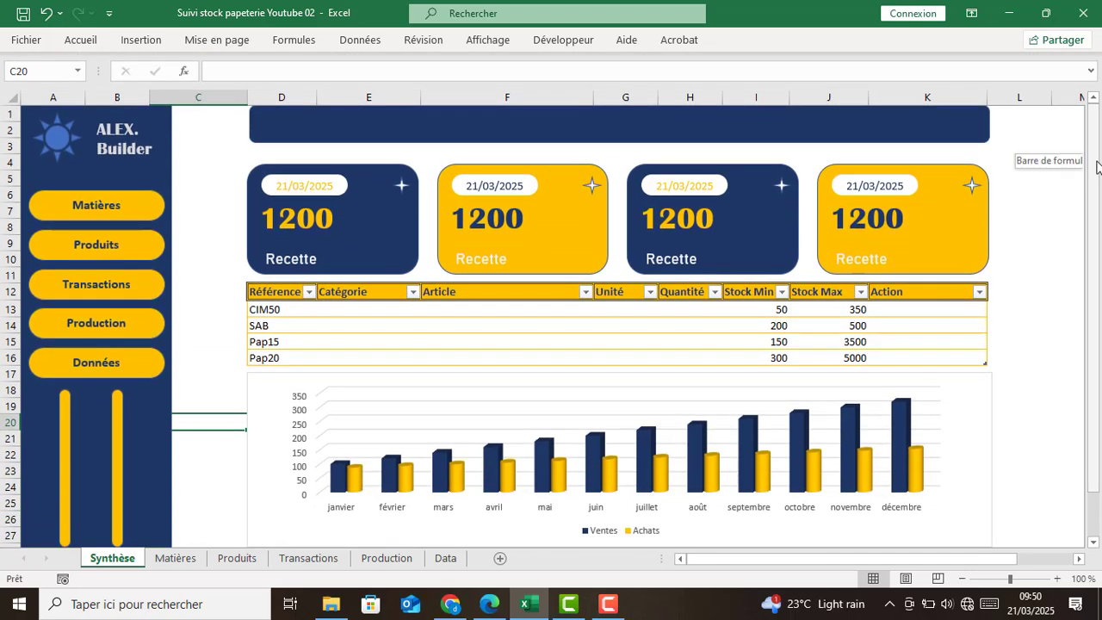
left_click_drag(1096, 165, 1093, 257)
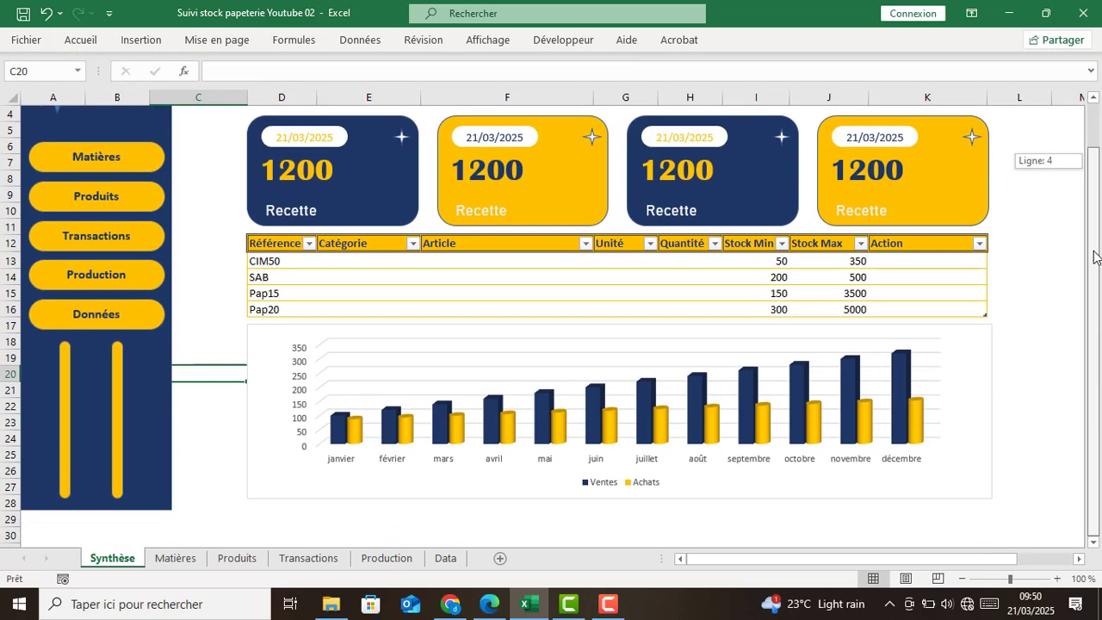
left_click(1065, 297)
left_click_drag(1095, 371, 1097, 314)
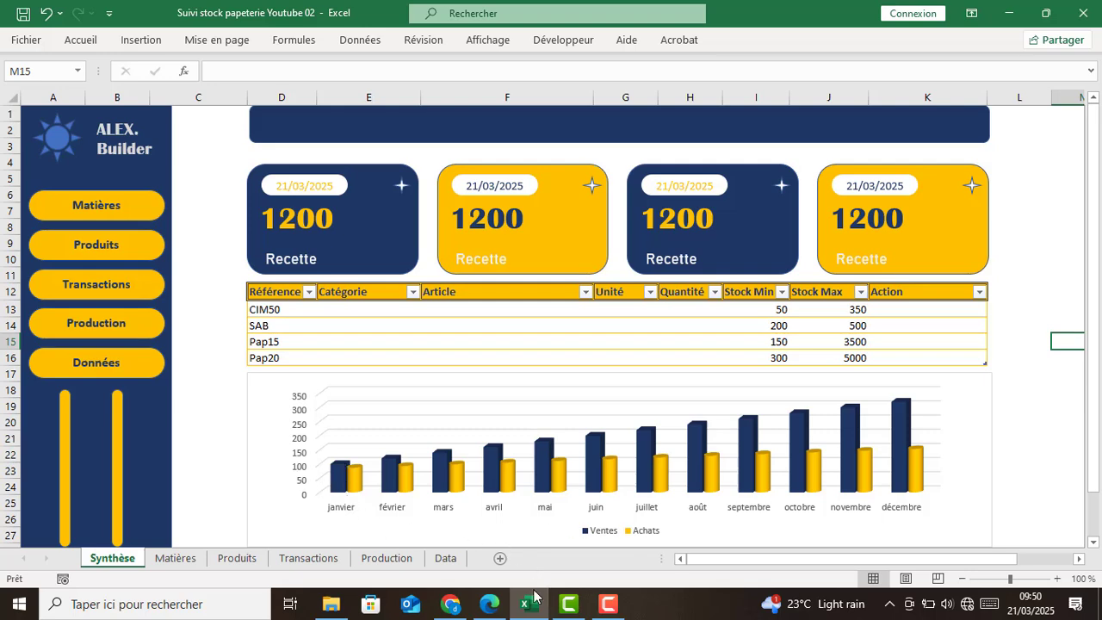
Set the January Ventes value in cell E3 of the Data sheet to 1200 and check the Synthèse chart.
left_click(445, 558)
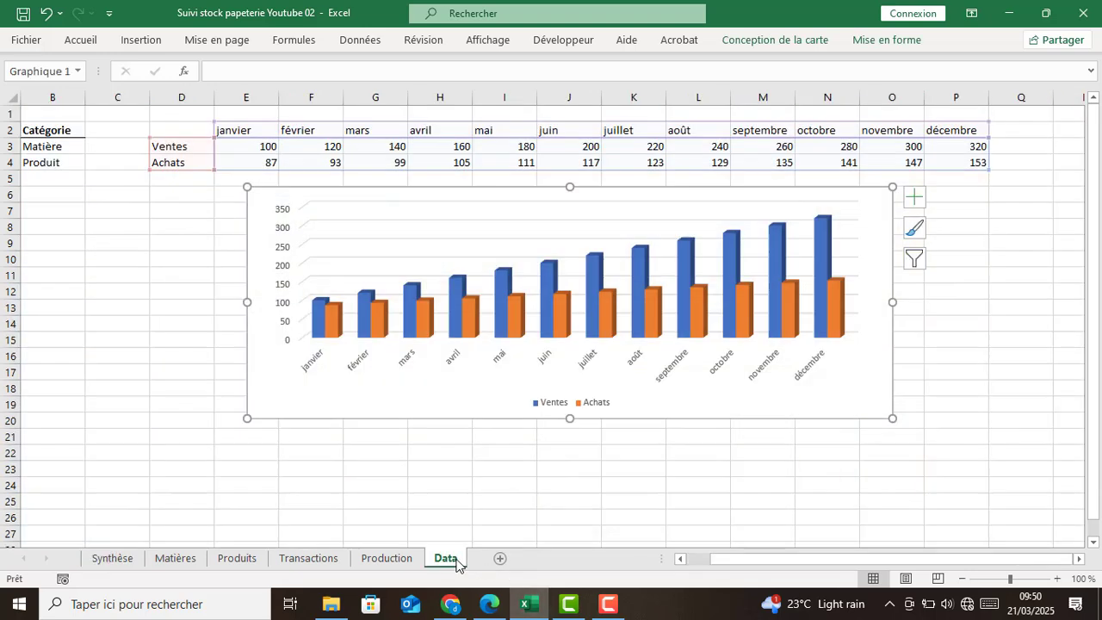
left_click(267, 150)
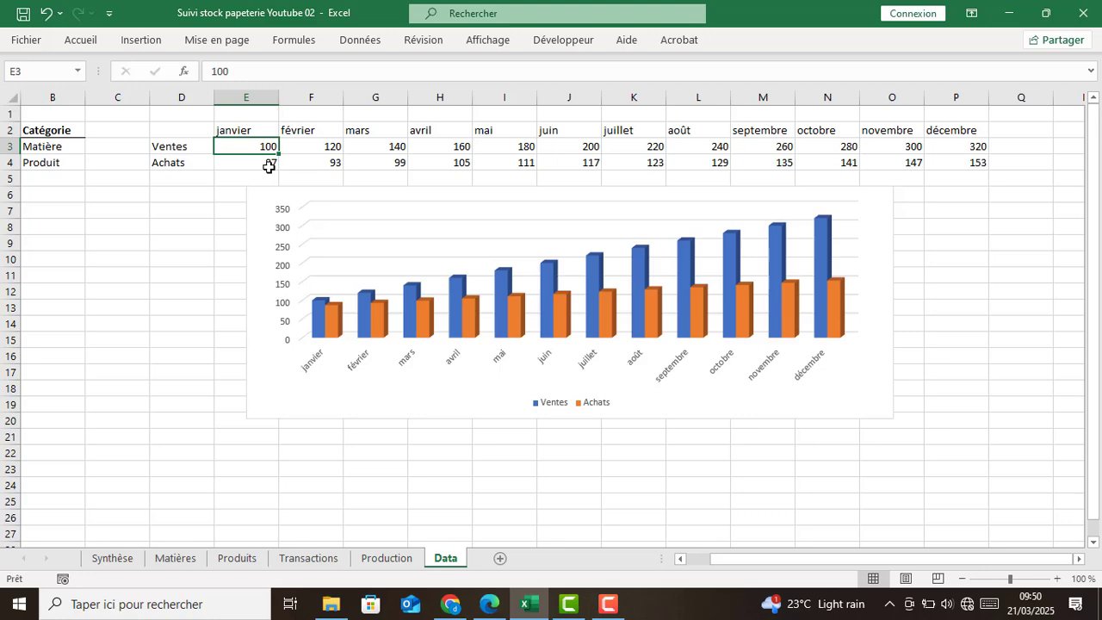
type("1200")
key("Return")
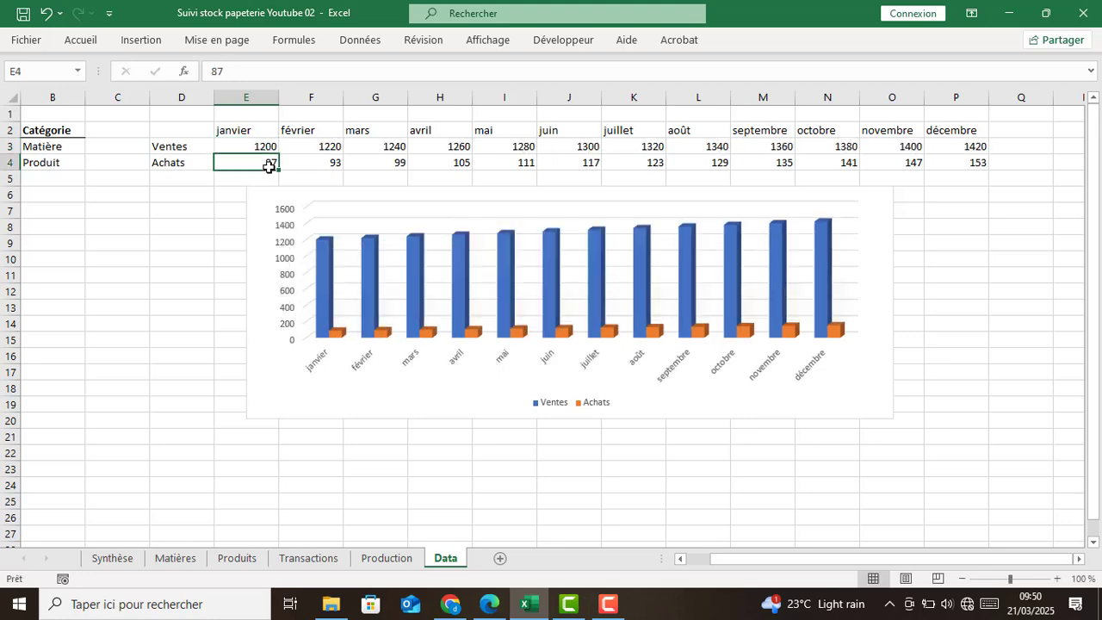
left_click(107, 560)
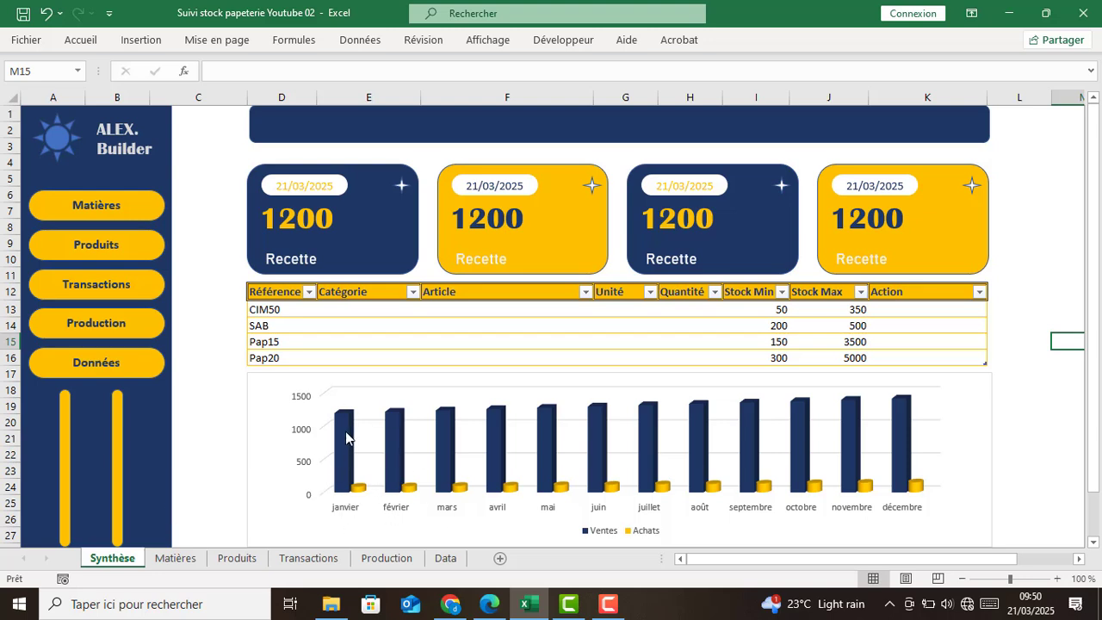
Move the chart on the Data sheet down and to the right, clear of the monthly table, with its corner around cell J8.
left_click(443, 558)
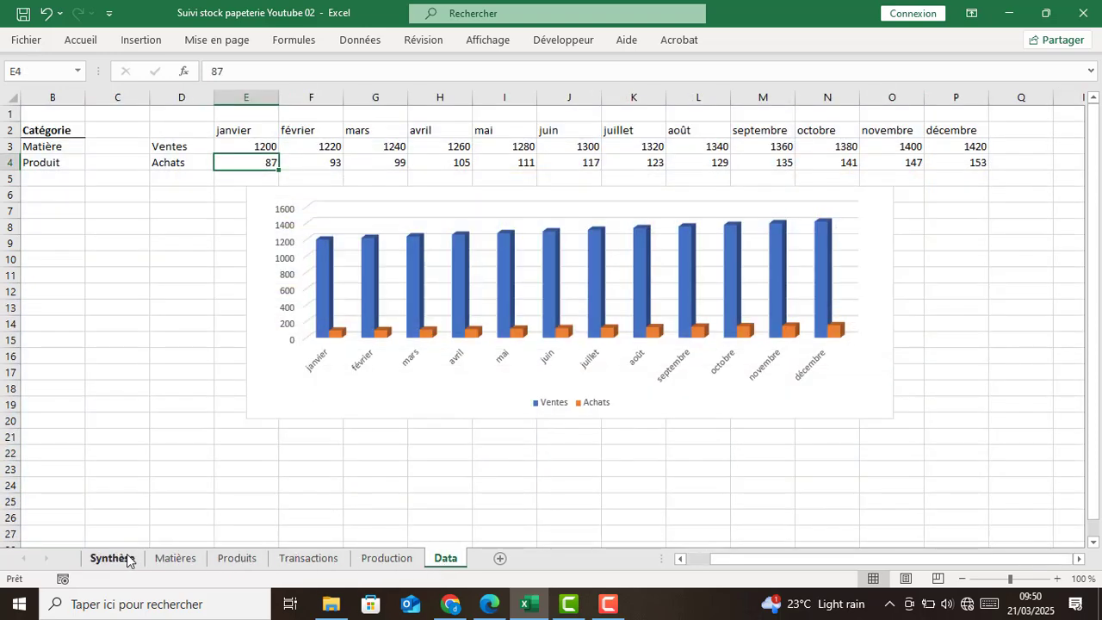
left_click_drag(771, 419, 1096, 482)
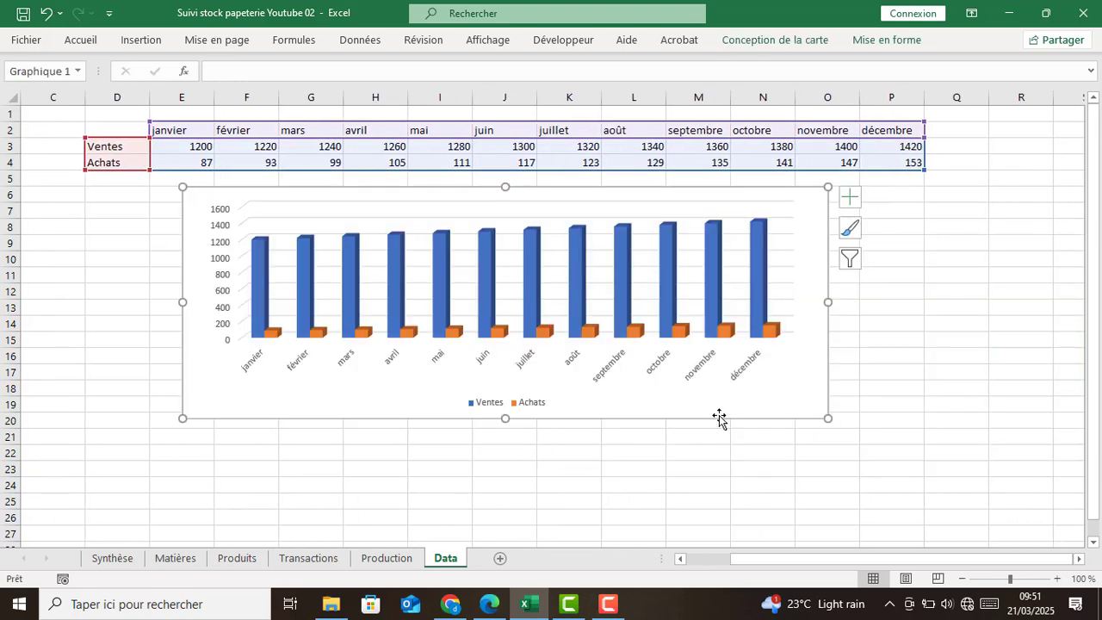
left_click_drag(720, 416, 986, 457)
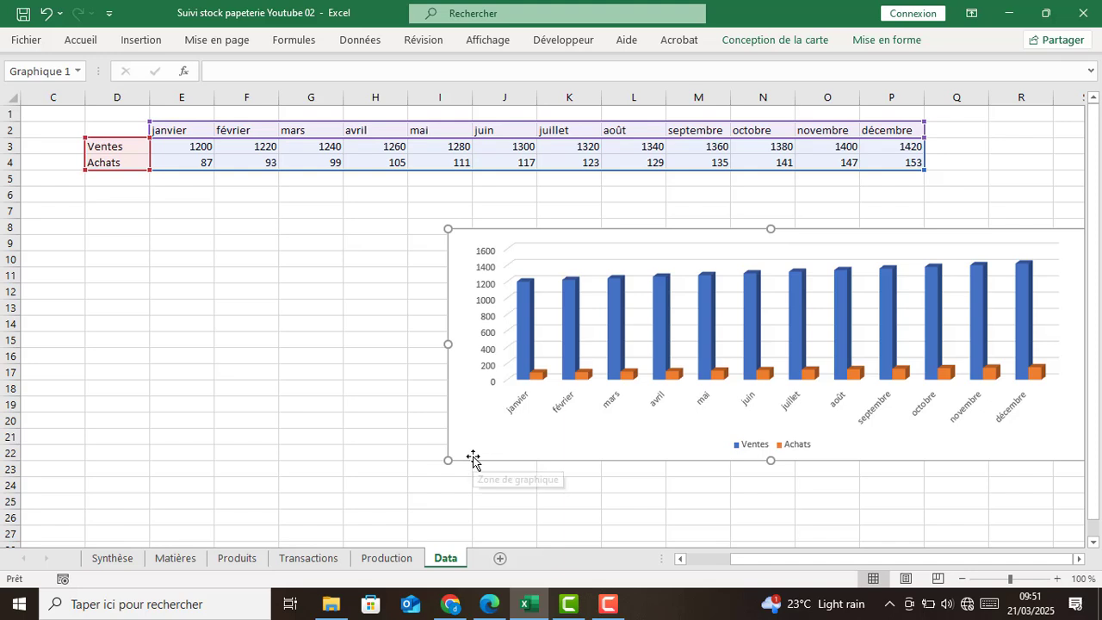
key("Right")
key("Right")
key("Right")
key("Right")
key("Right")
key("Right")
key("Right")
key("Right")
key("Right")
key("Right")
key("Right")
key("Right")
key("Right")
key("Right")
key("Right")
key("Right")
key("Right")
key("Right")
key("Right")
key("Right")
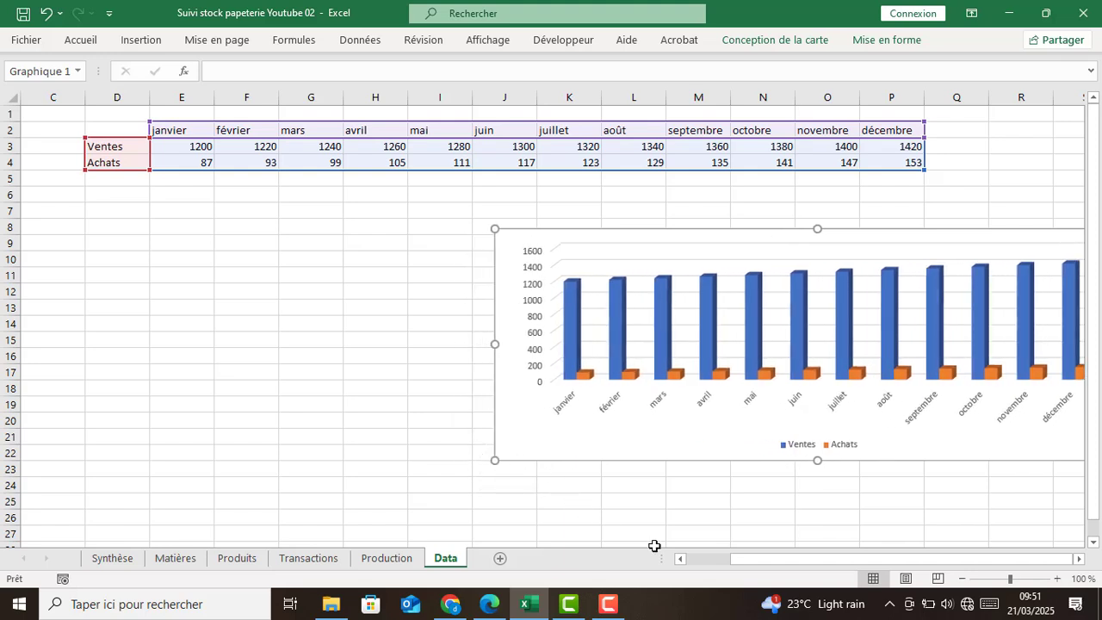
left_click(703, 566)
left_click(16, 388)
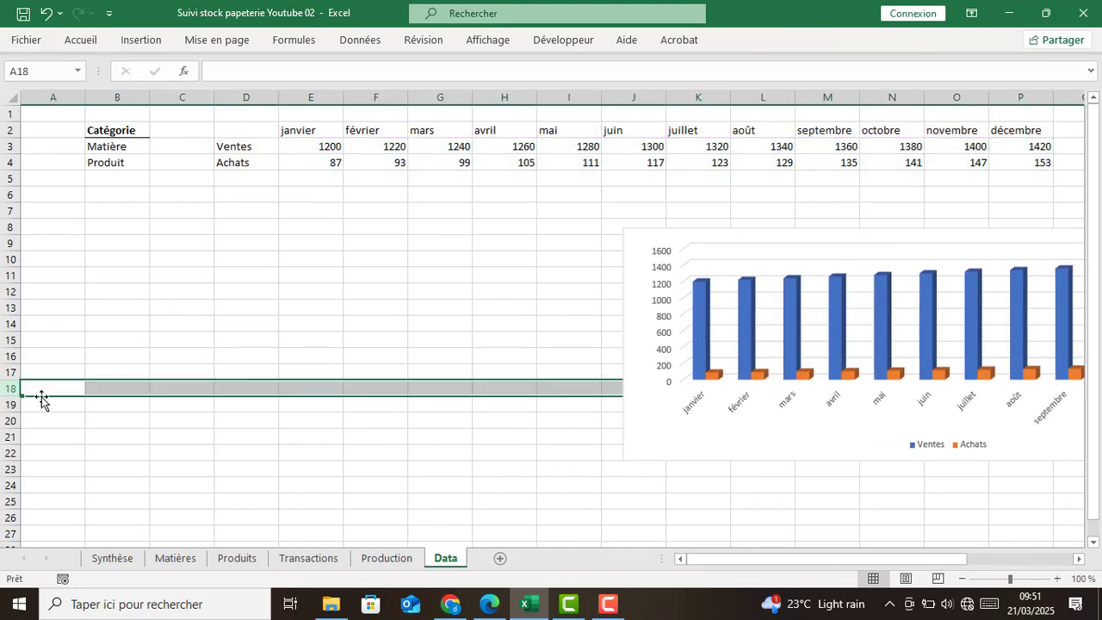
left_click(130, 271)
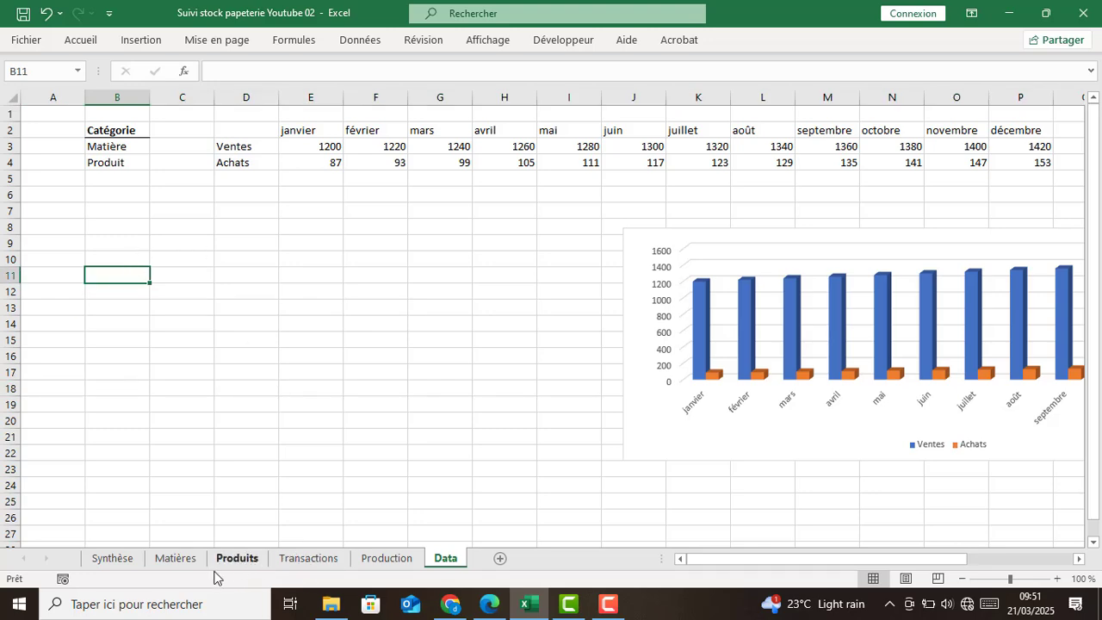
Review the Synthèse dashboard, the Transactions table columns, the month headers in Data and the Matières list.
left_click(163, 559)
left_click(113, 559)
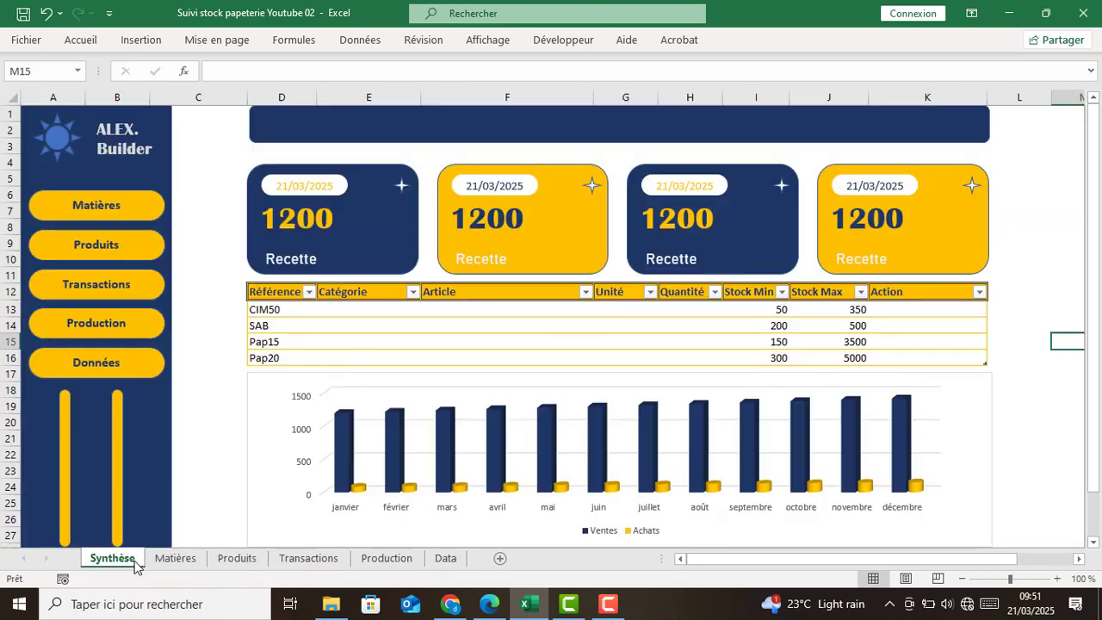
left_click(303, 560)
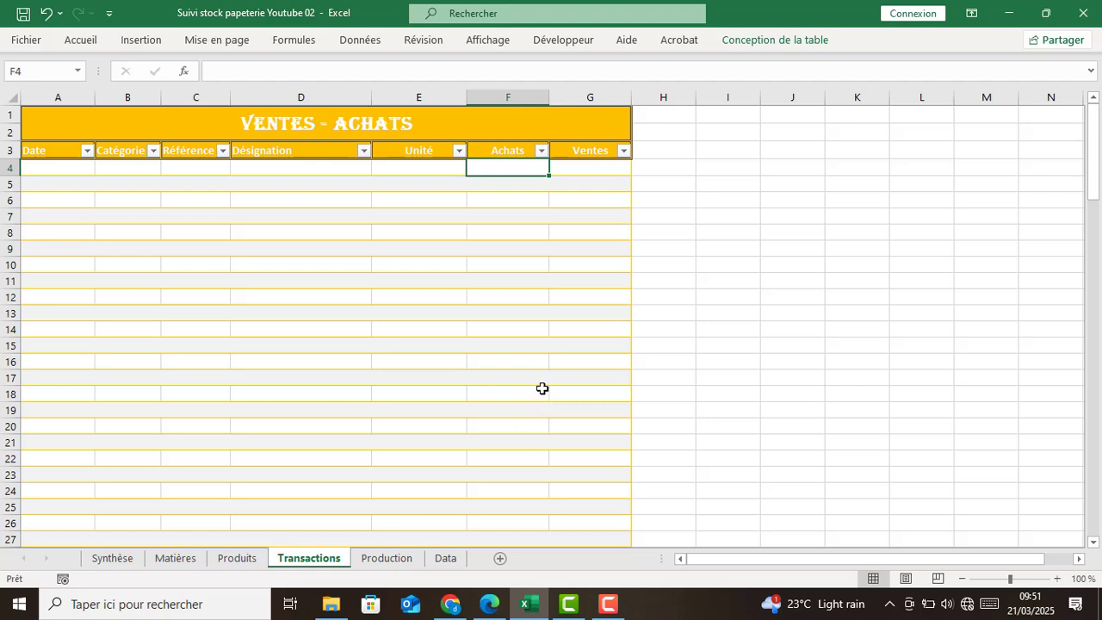
left_click(445, 558)
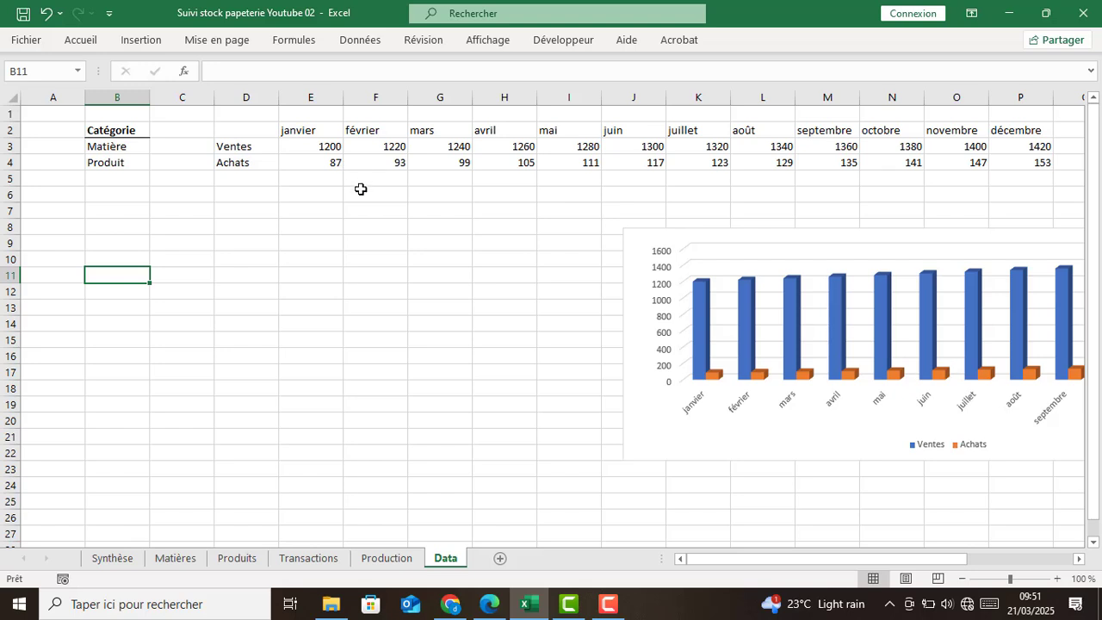
left_click(296, 130)
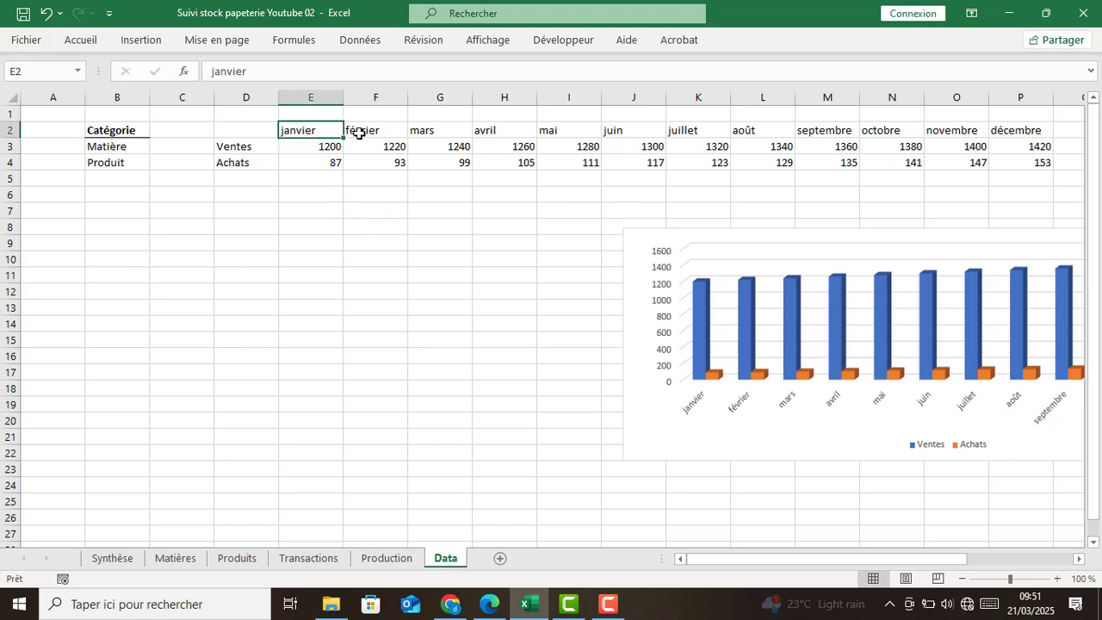
left_click(352, 130)
left_click(174, 559)
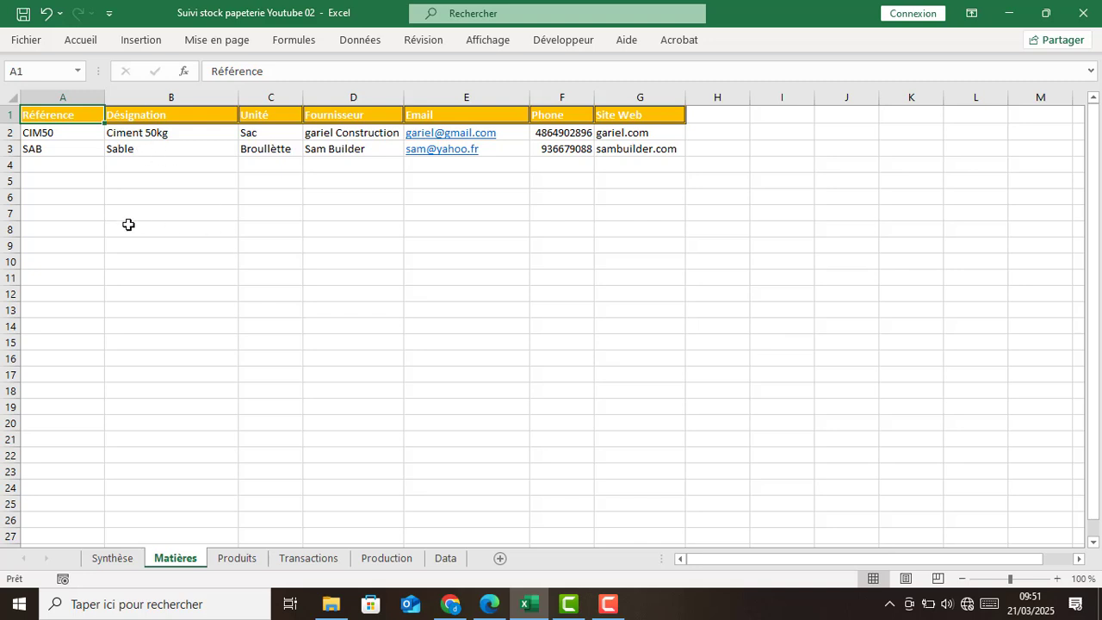
Insert a column before Catégorie in the Transactions table and name its header Mois.
left_click(291, 560)
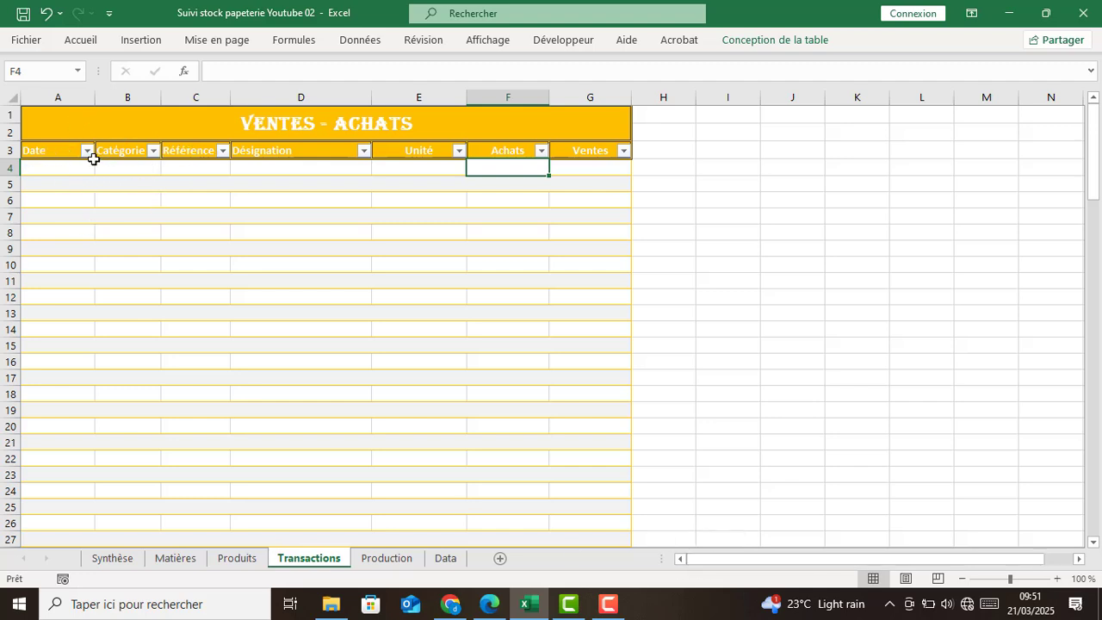
right_click(134, 97)
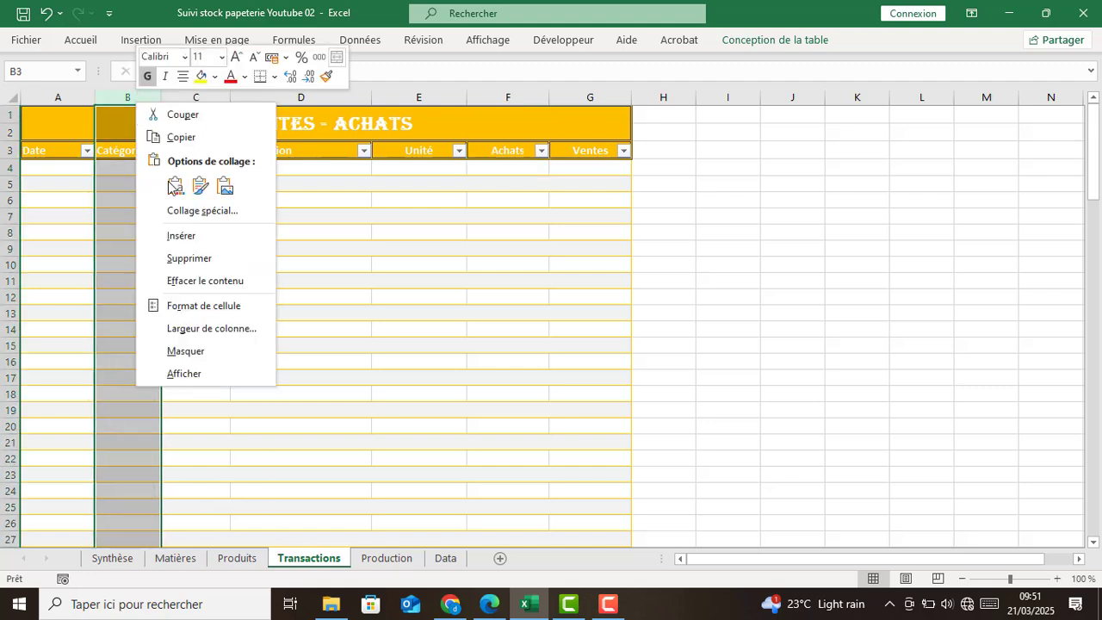
left_click(183, 244)
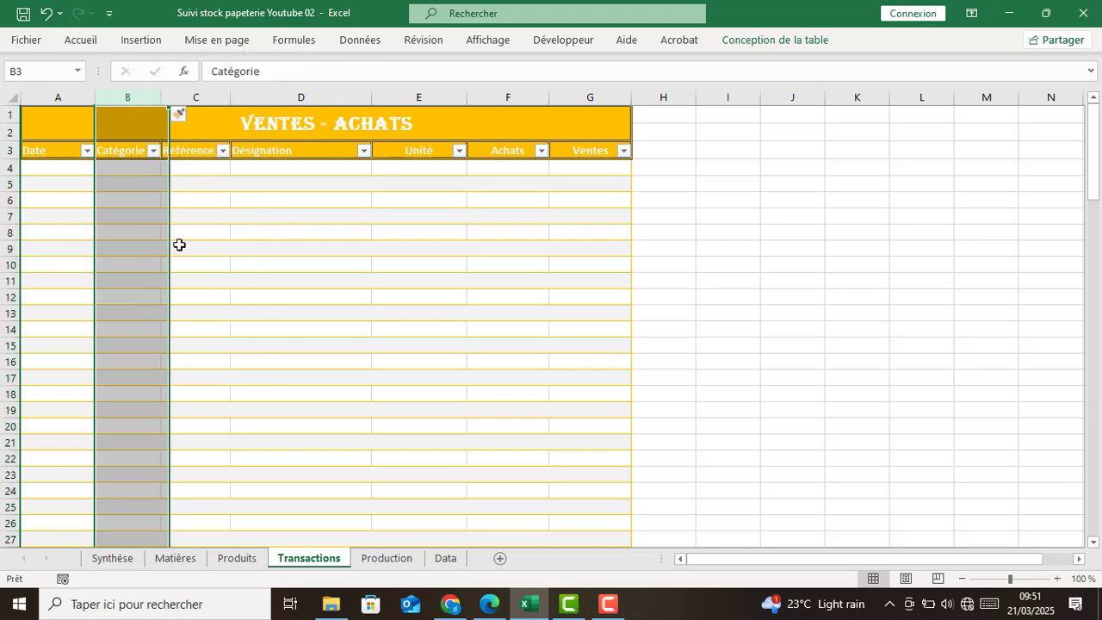
left_click(123, 148)
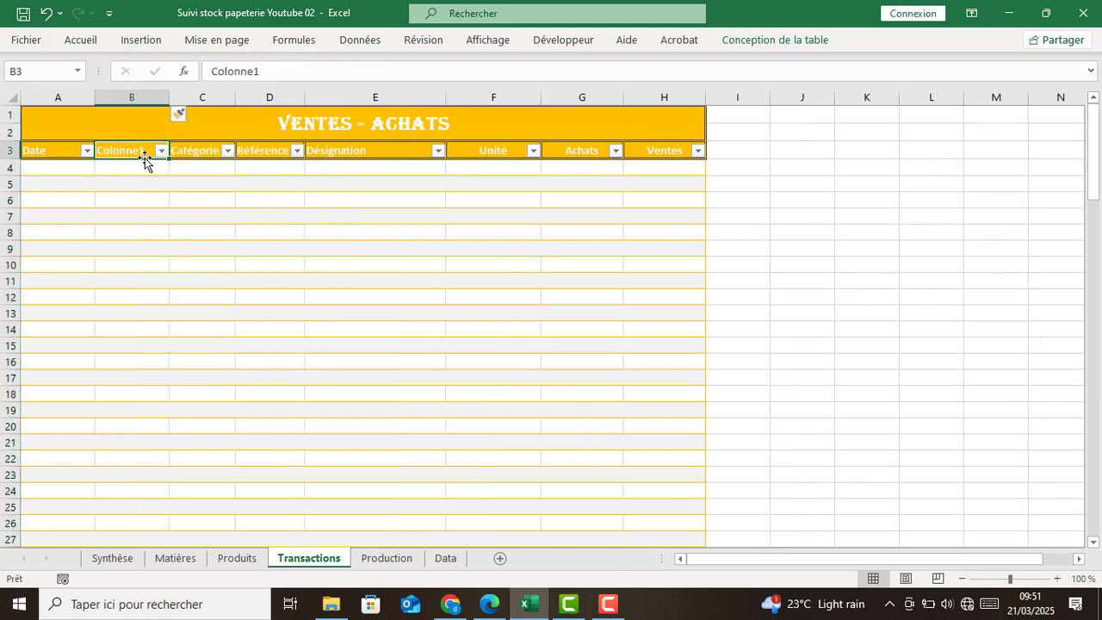
type("Mois")
key("Return")
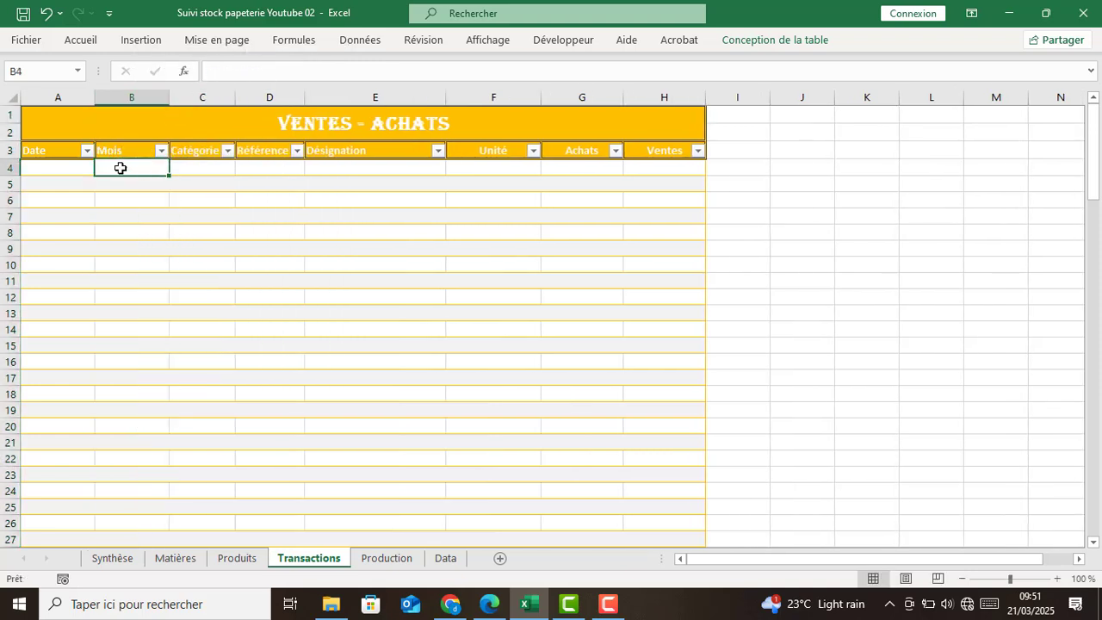
Enter 01/01/2025 in cell A4 of the Transactions table and fill the daily date series down to A9.
left_click(68, 169)
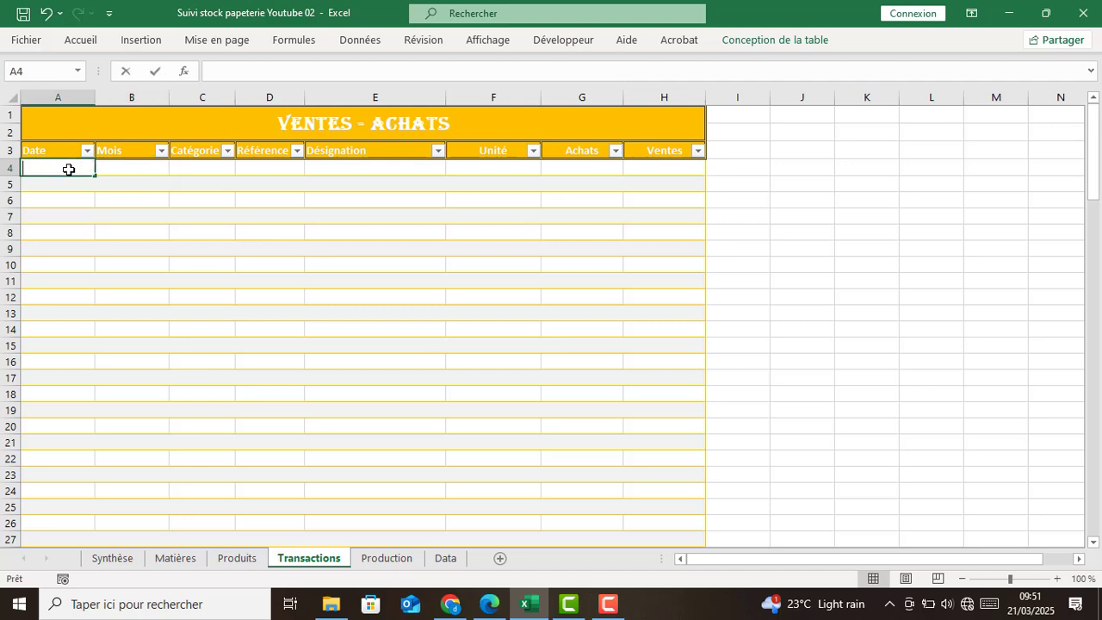
type("10")
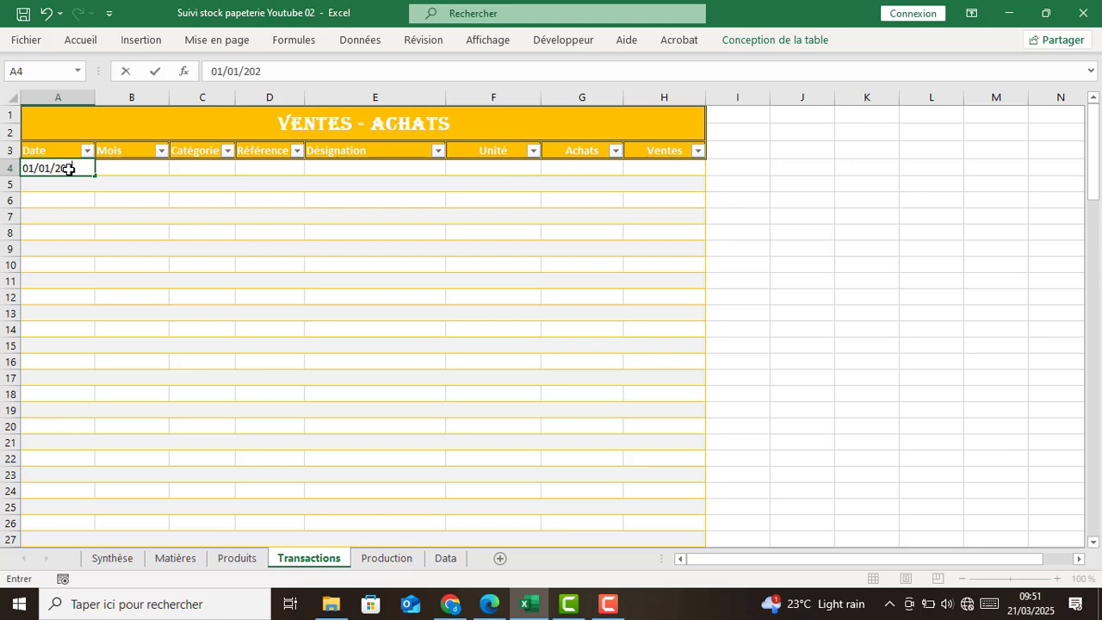
type("/01/2025")
key("Return")
left_click(68, 168)
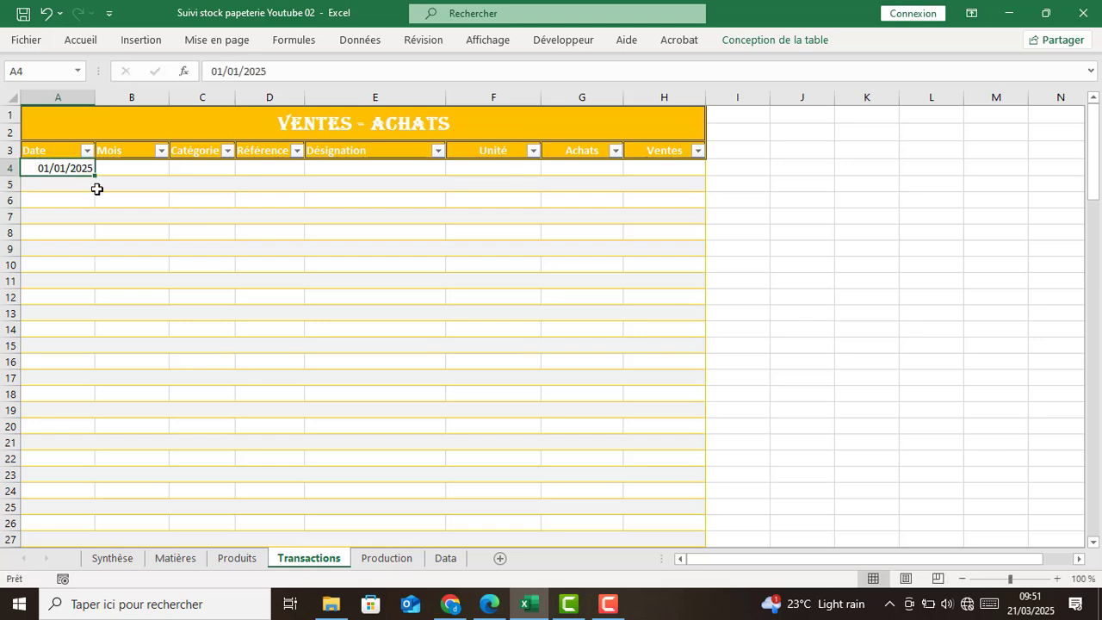
left_click_drag(95, 176, 99, 248)
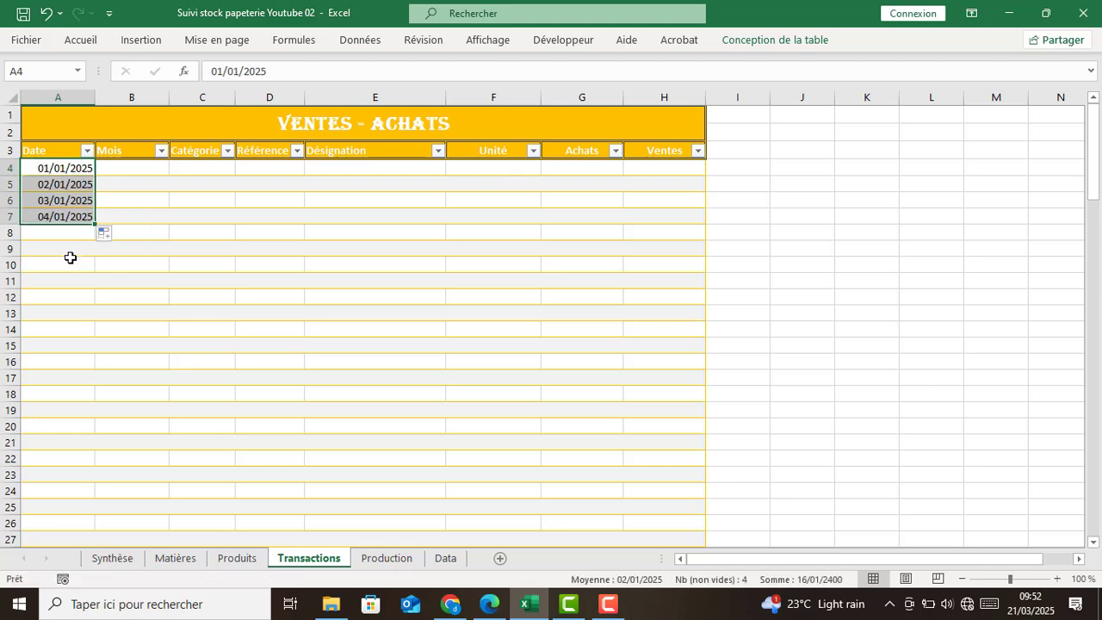
left_click(72, 217)
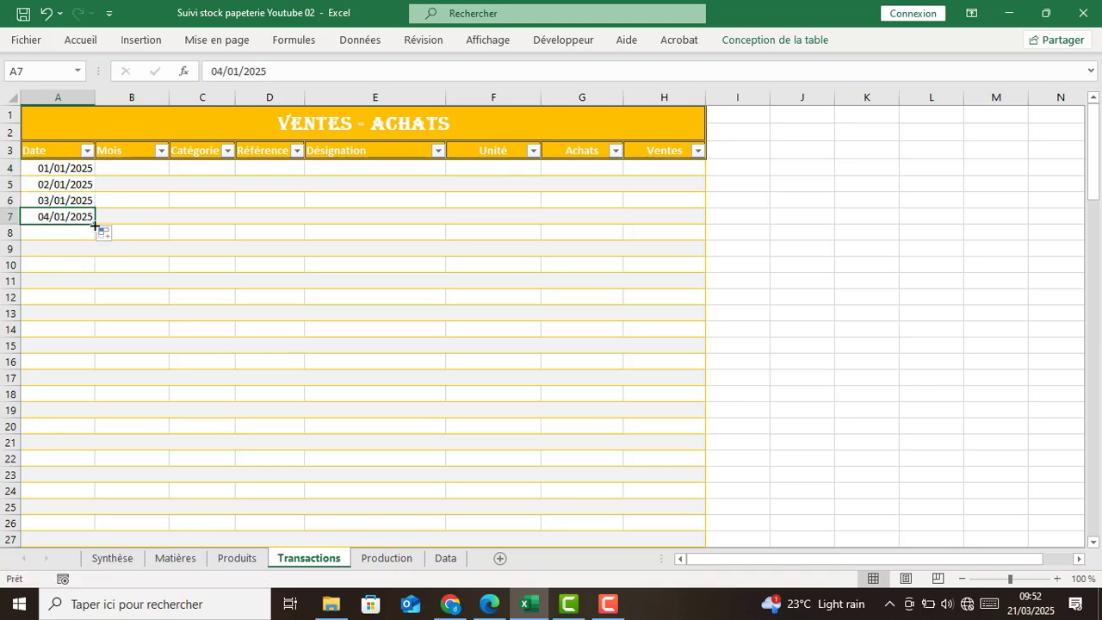
left_click_drag(94, 223, 82, 249)
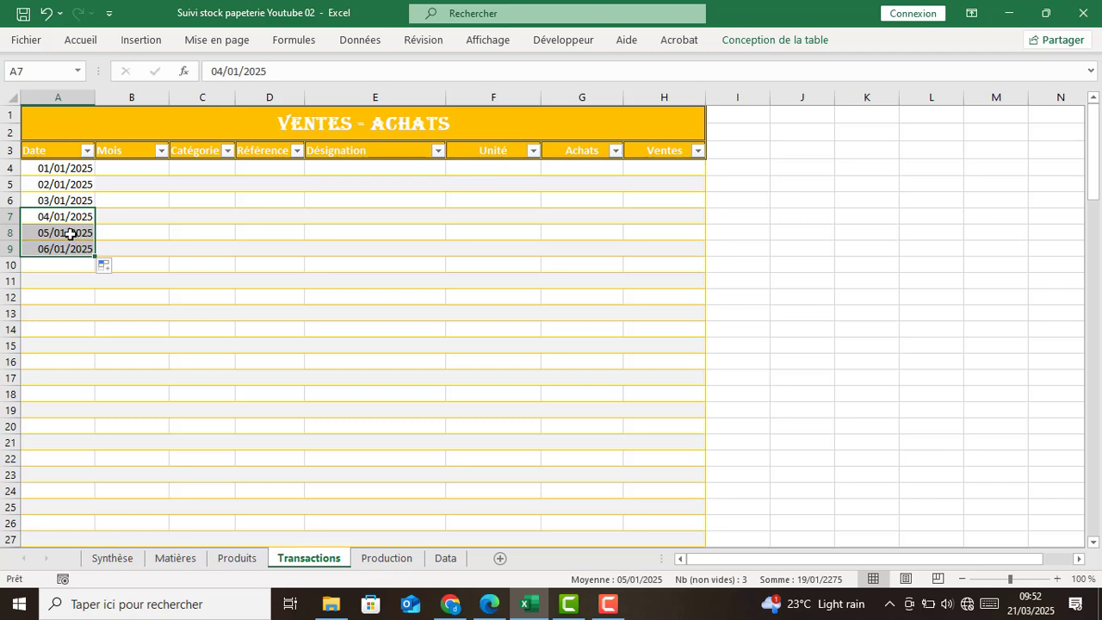
Change the dates in A8 and A9 to 05/02/2025 and 06/02/2025, and extend the daily series from A9 down to A12.
left_click(68, 232)
double_click(66, 231)
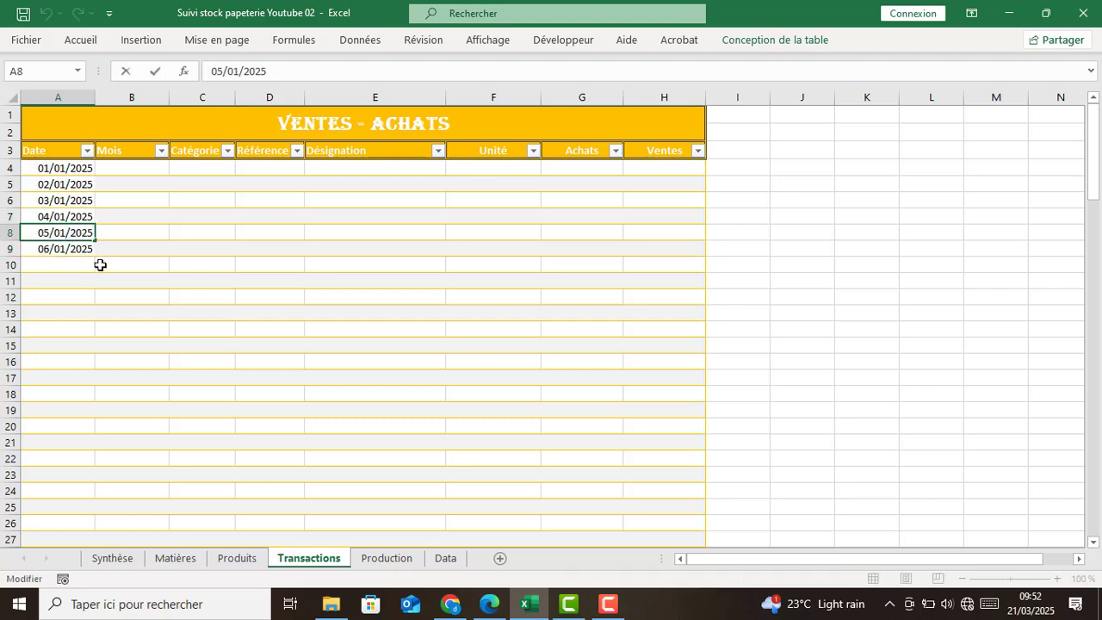
key("BackSpace")
type("2")
key("Return")
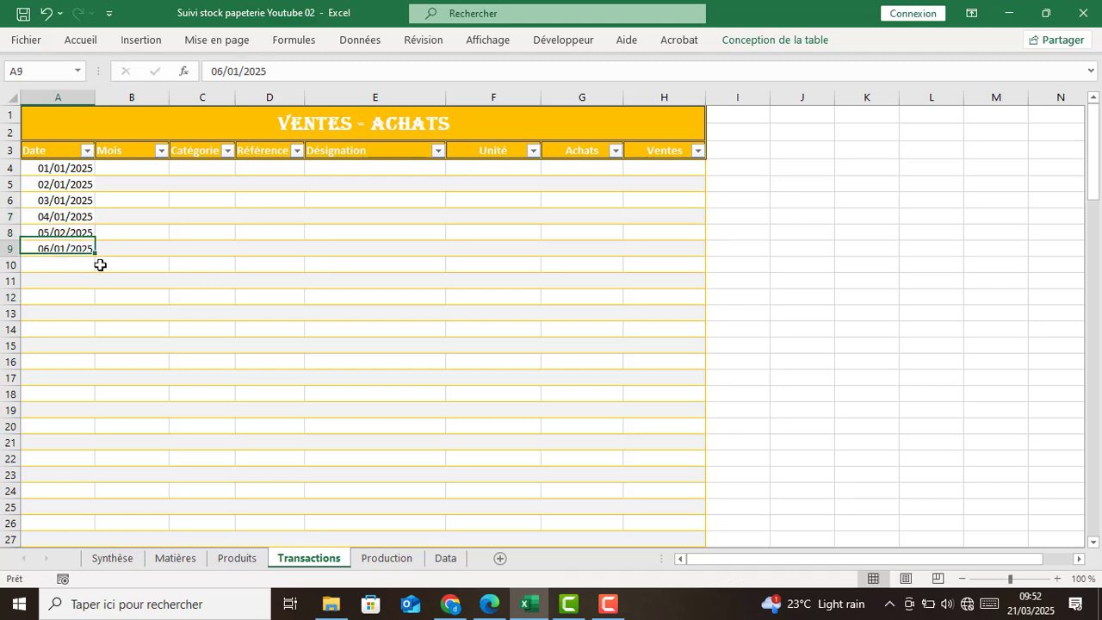
double_click(67, 248)
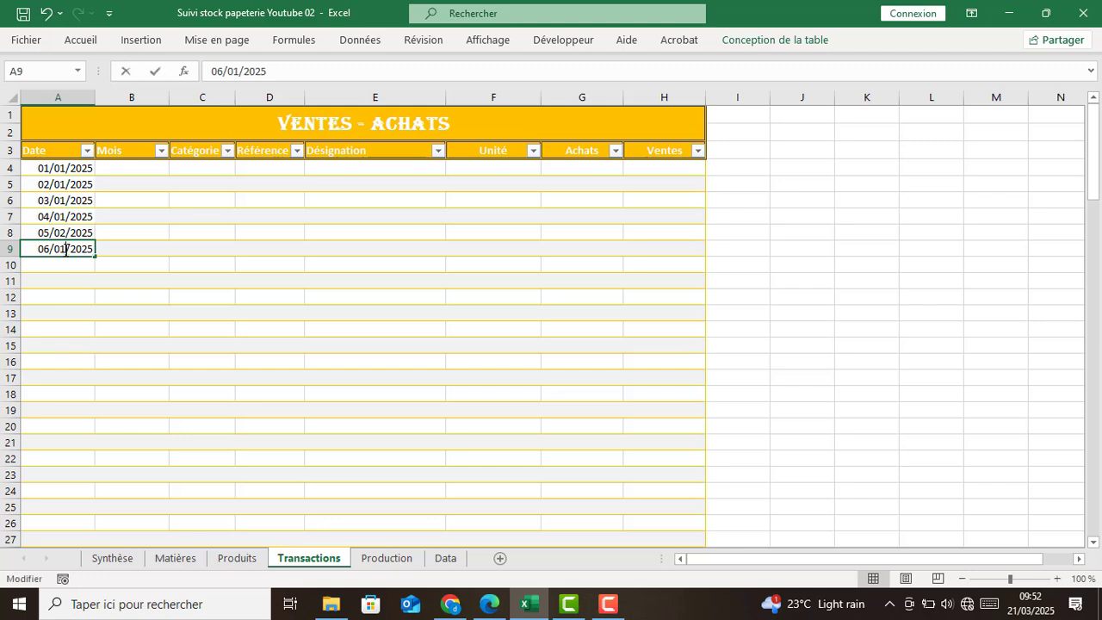
key("BackSpace")
type("2")
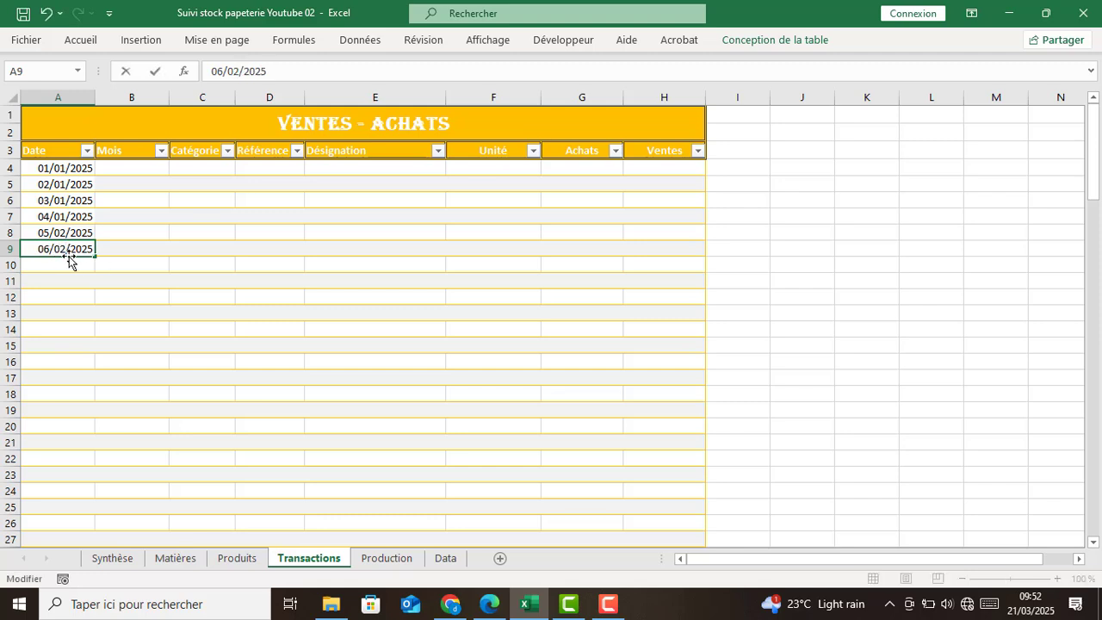
key("Return")
left_click(80, 249)
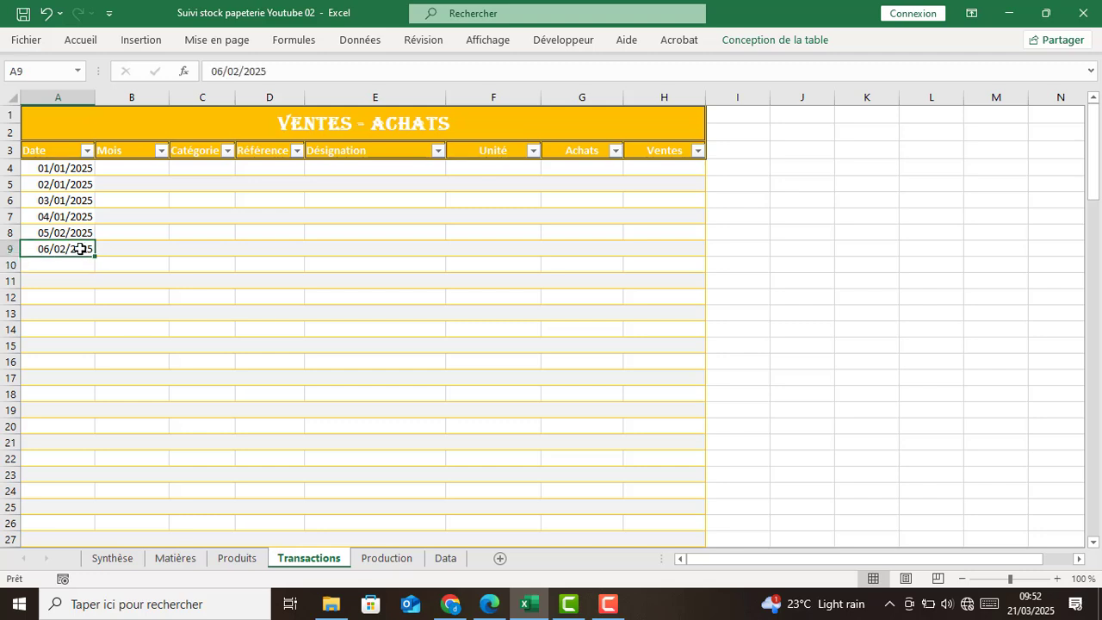
left_click_drag(93, 262, 91, 302)
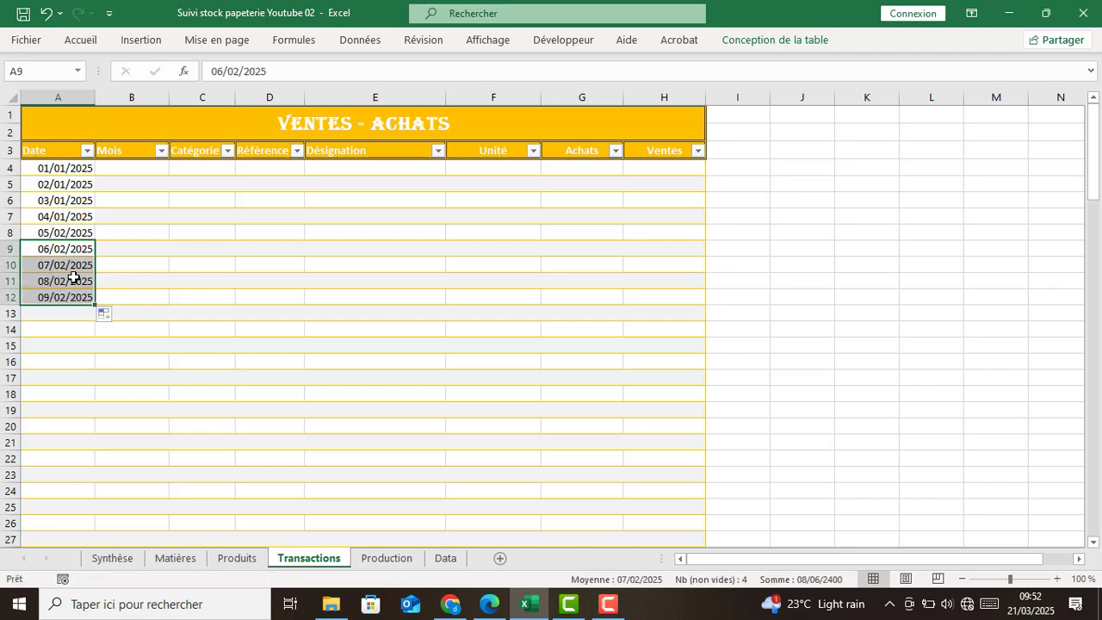
Change the date in A11 to 08/03/2025 and the date in A12 to 09/04/2025.
left_click(75, 284)
double_click(68, 281)
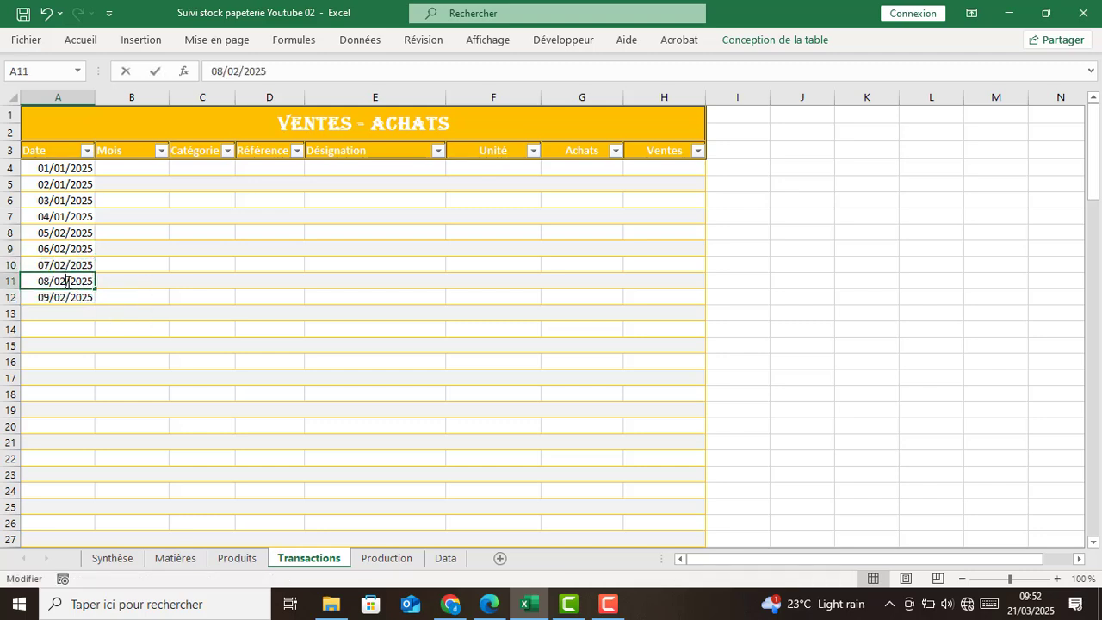
key("BackSpace")
type("3")
key("Return")
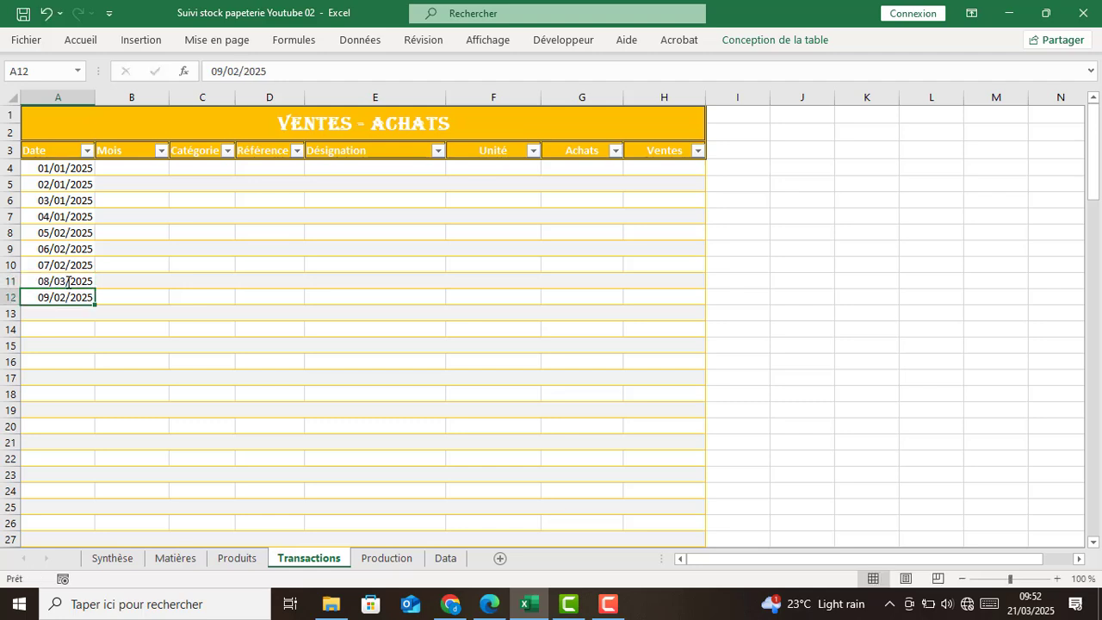
double_click(64, 296)
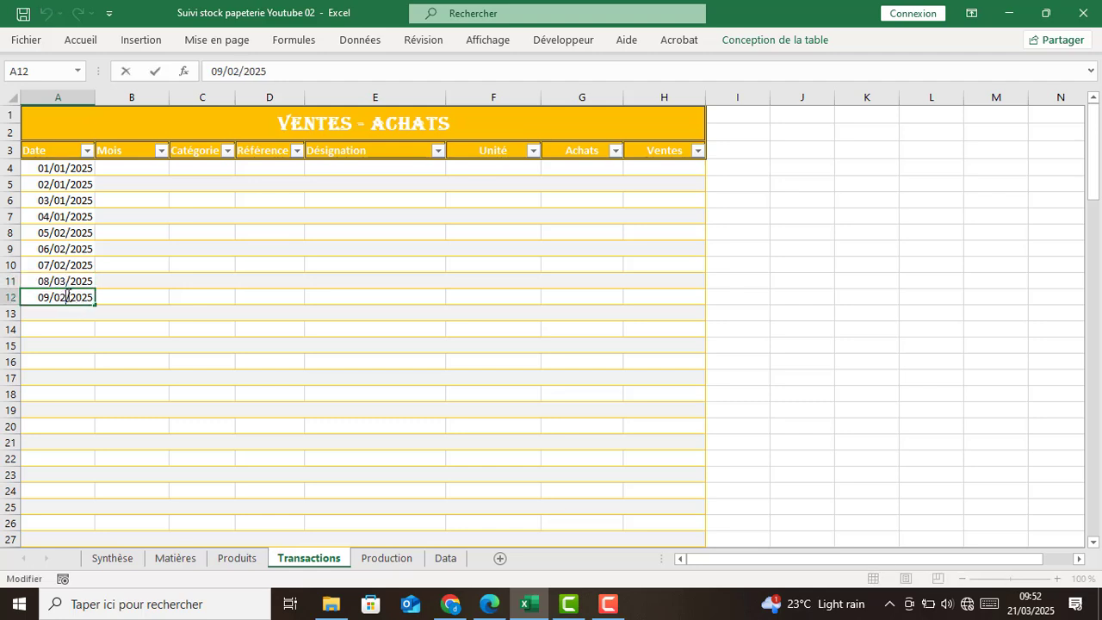
key("BackSpace")
type("4")
left_click(204, 346)
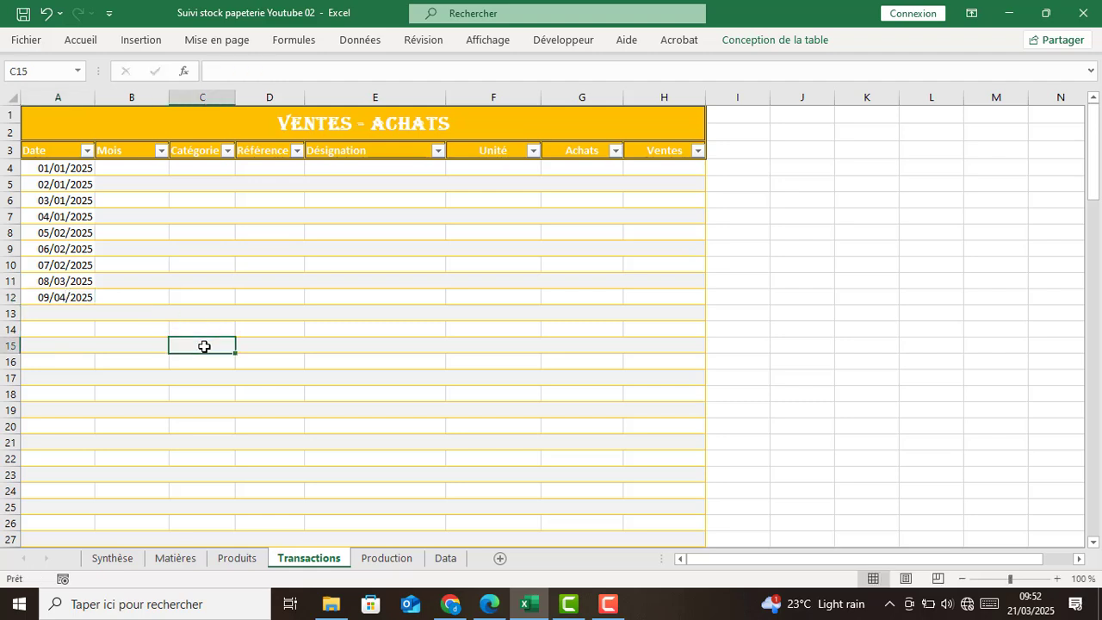
left_click(143, 168)
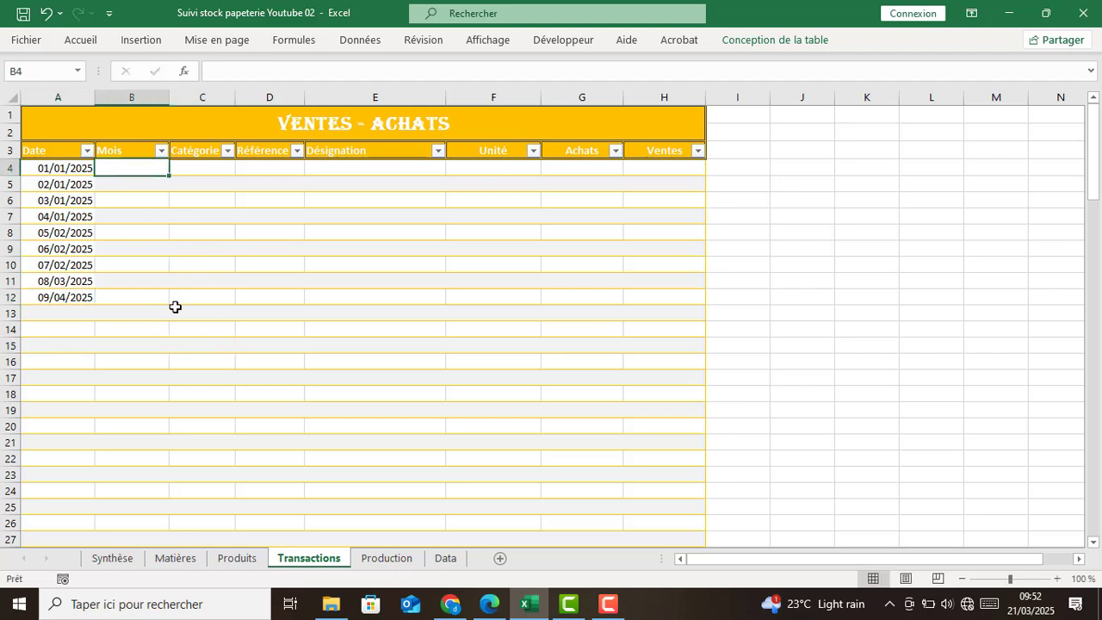
type("=")
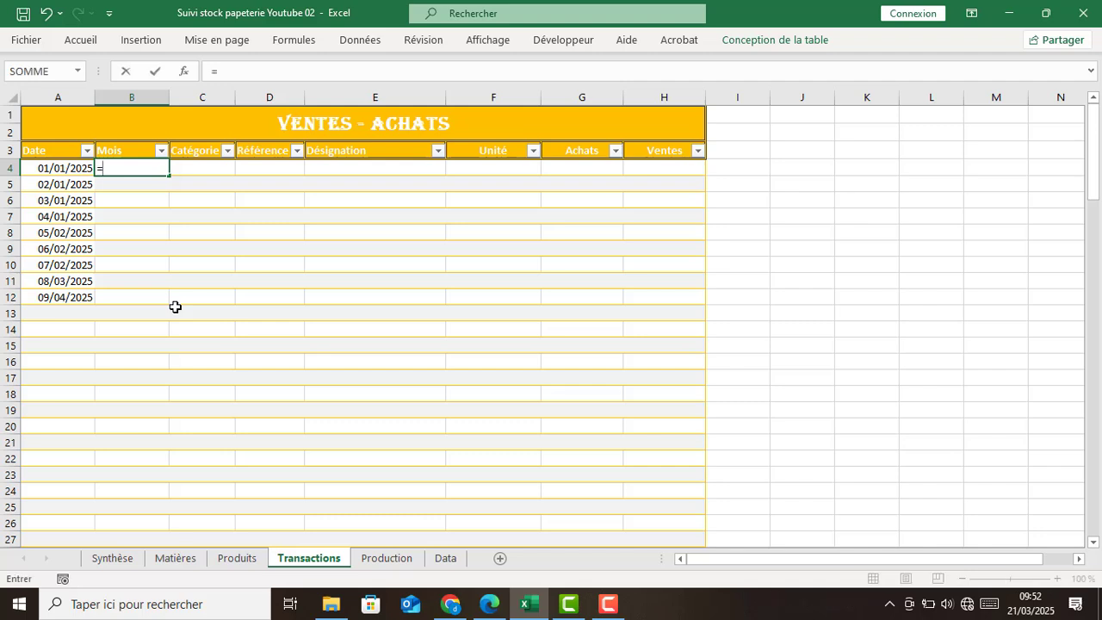
type("tex")
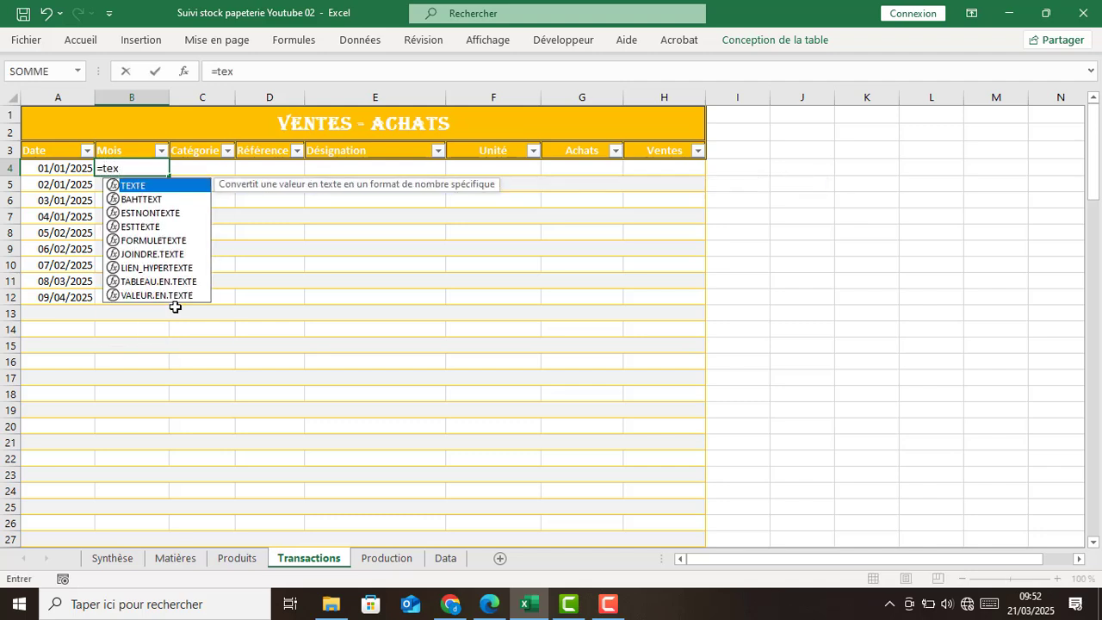
key("Tab")
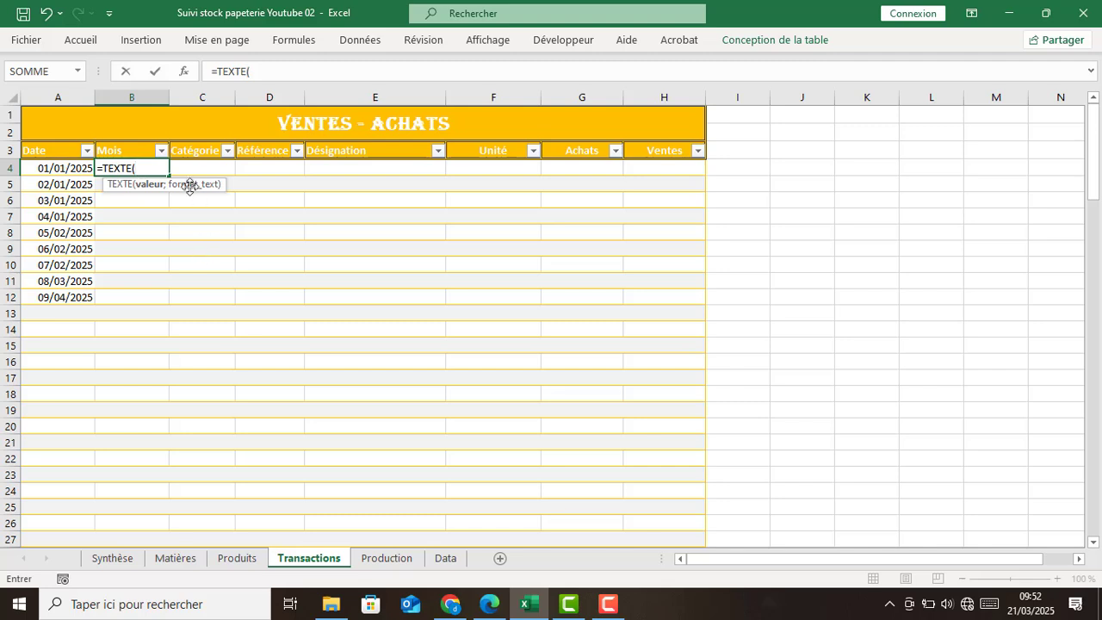
left_click(54, 168)
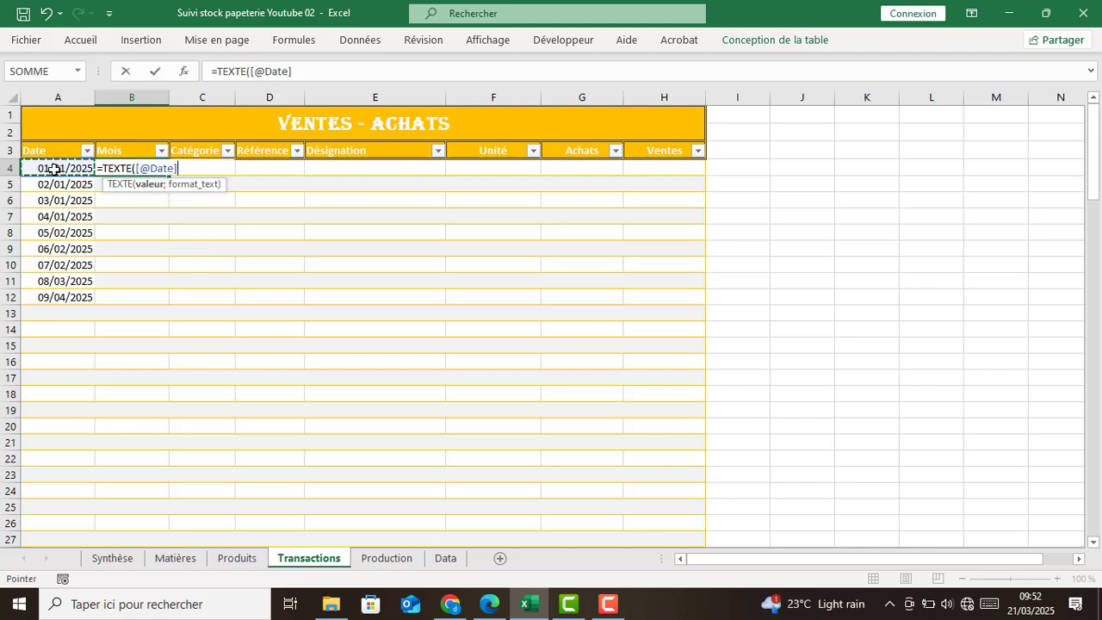
type(";")
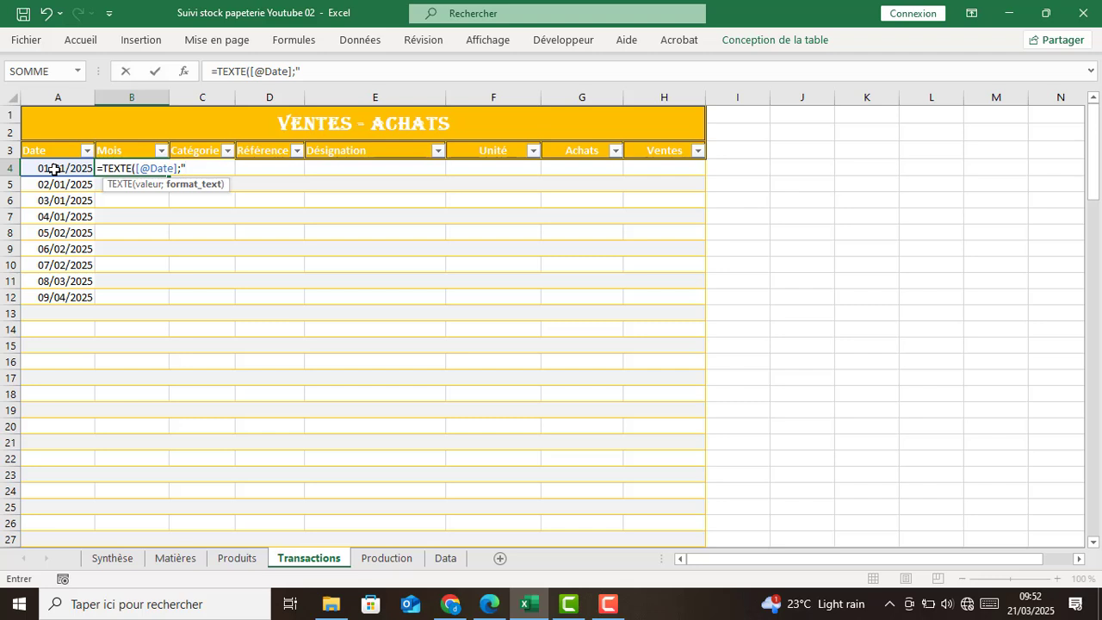
type("\"mmmm\"")
type(")")
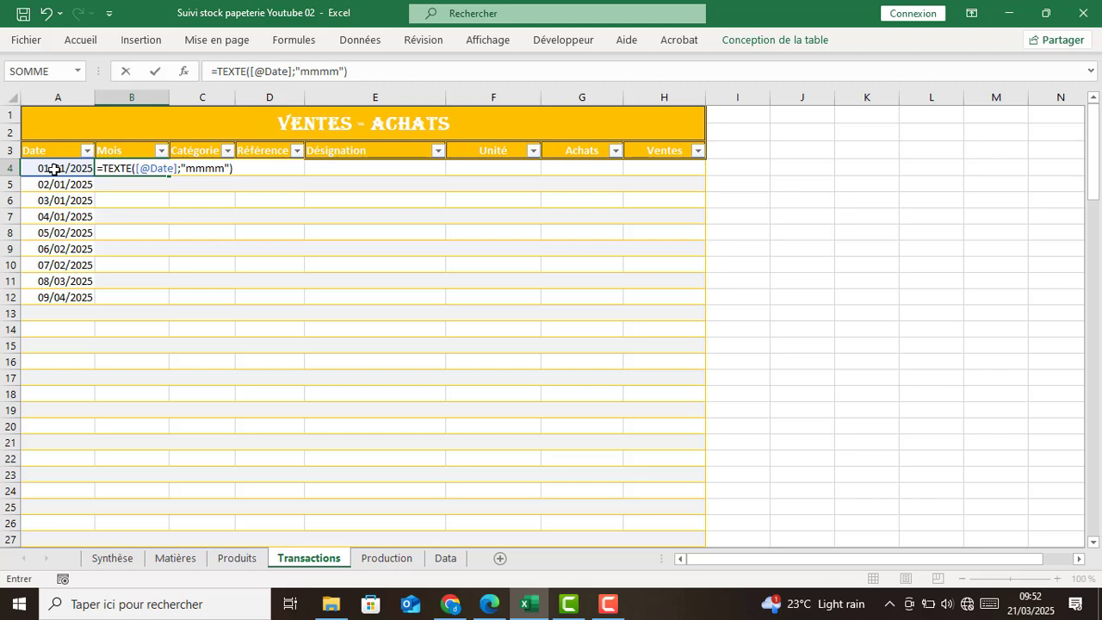
key("Return")
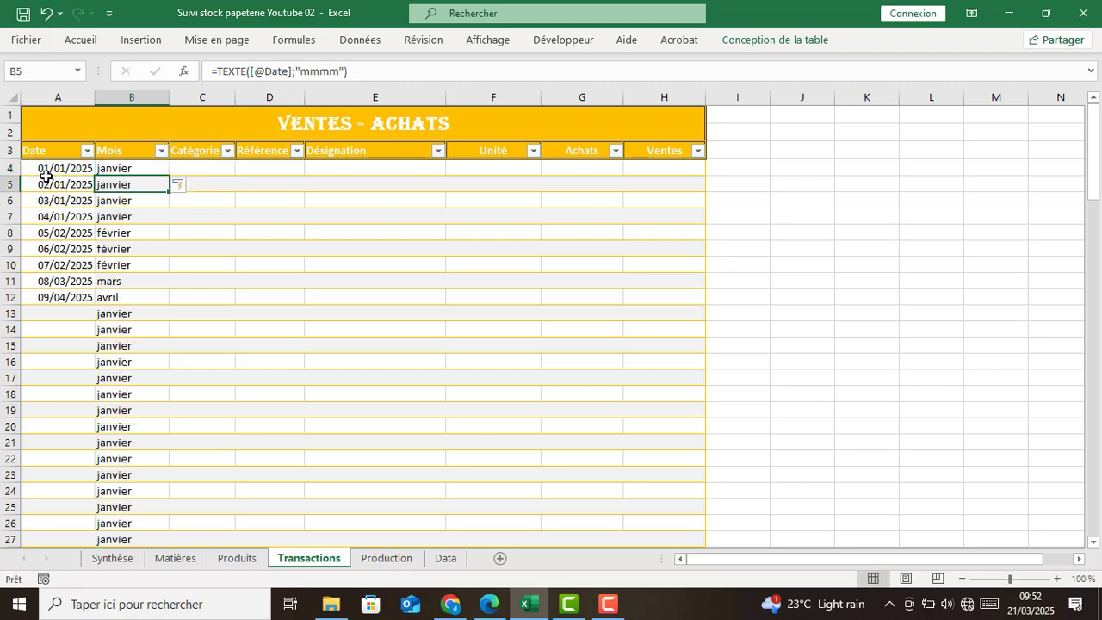
Examine the month names in the Mois column against the Date column, including the rows without a date.
left_click(131, 343)
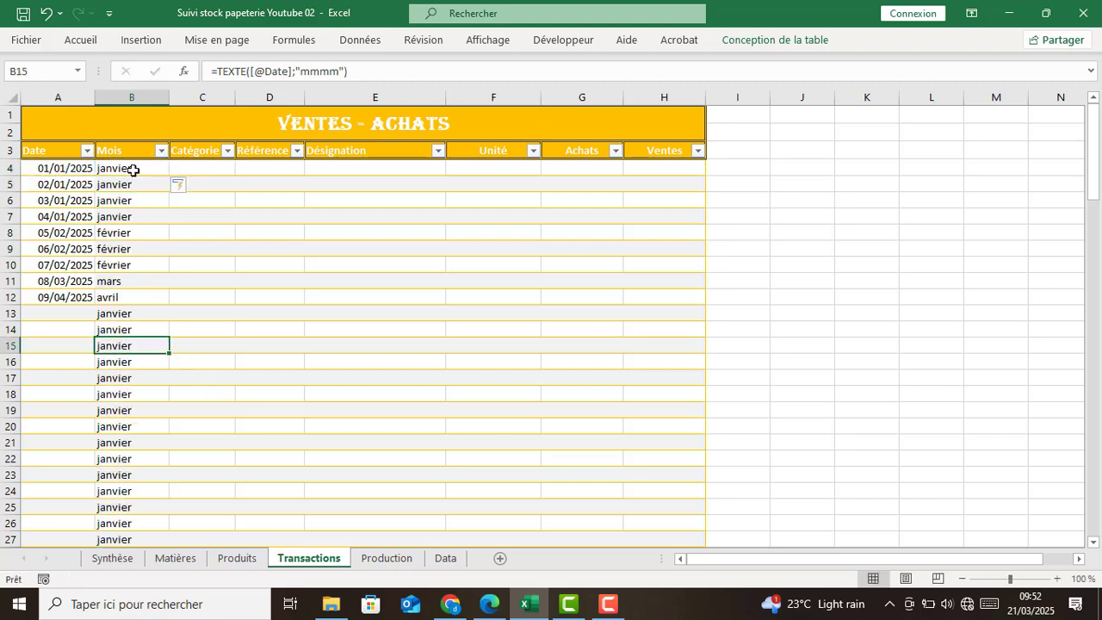
left_click_drag(129, 168, 118, 503)
left_click(124, 282)
left_click(121, 298)
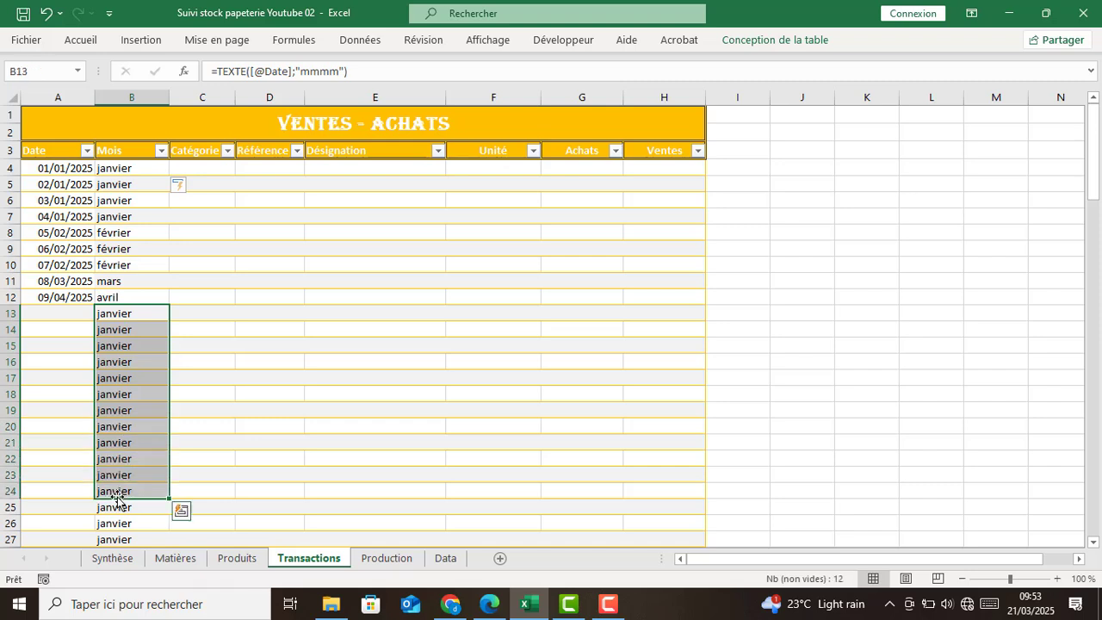
left_click(125, 344)
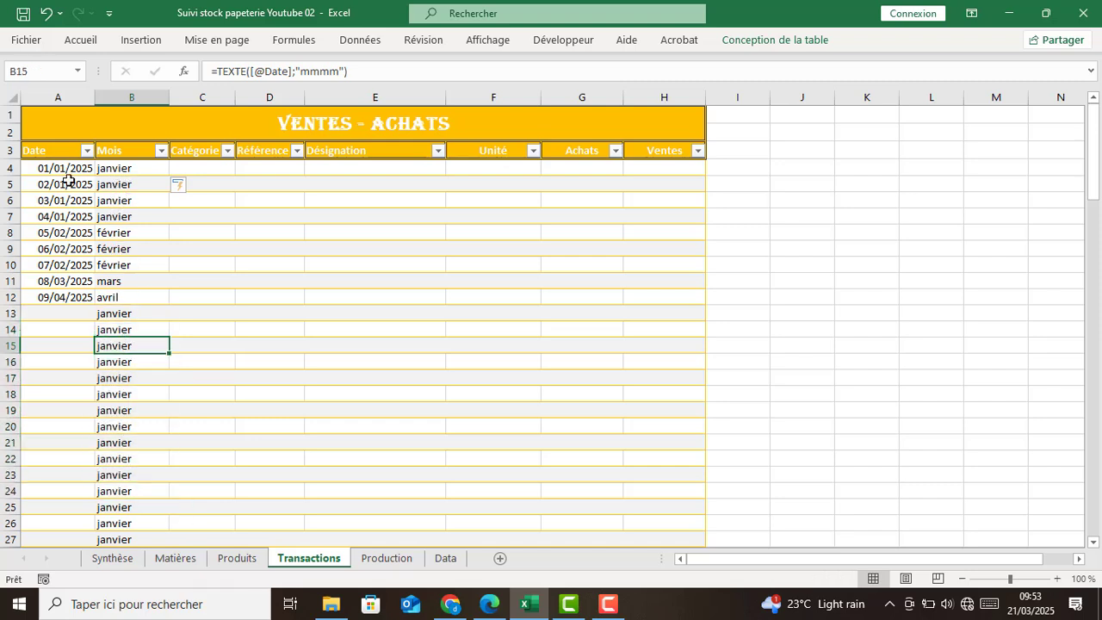
left_click(52, 331)
left_click(71, 389)
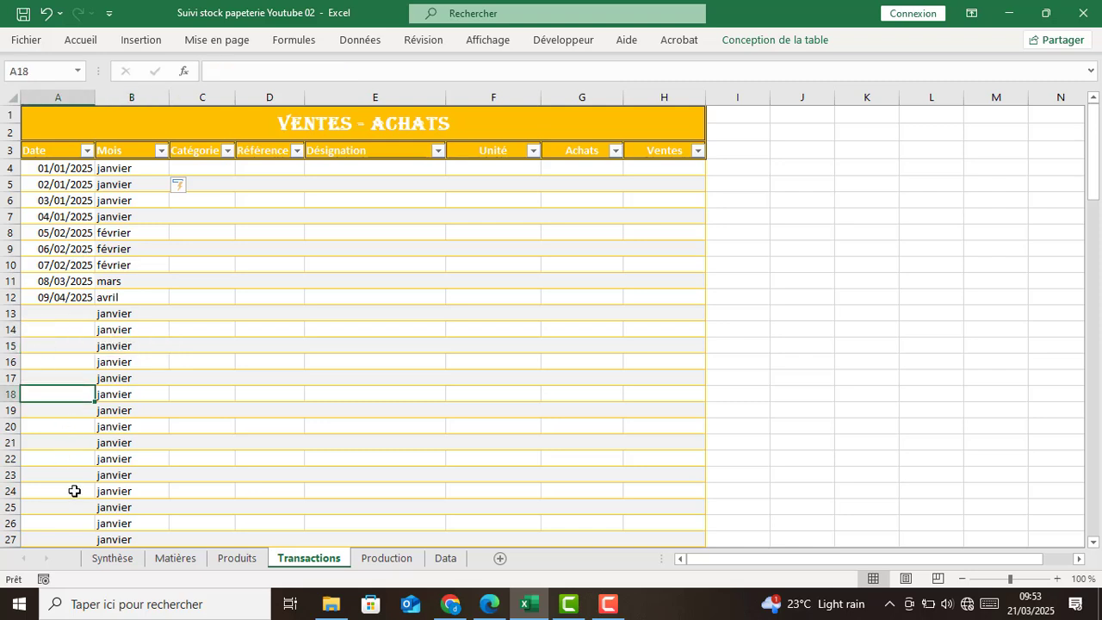
left_click(74, 489)
left_click(115, 171)
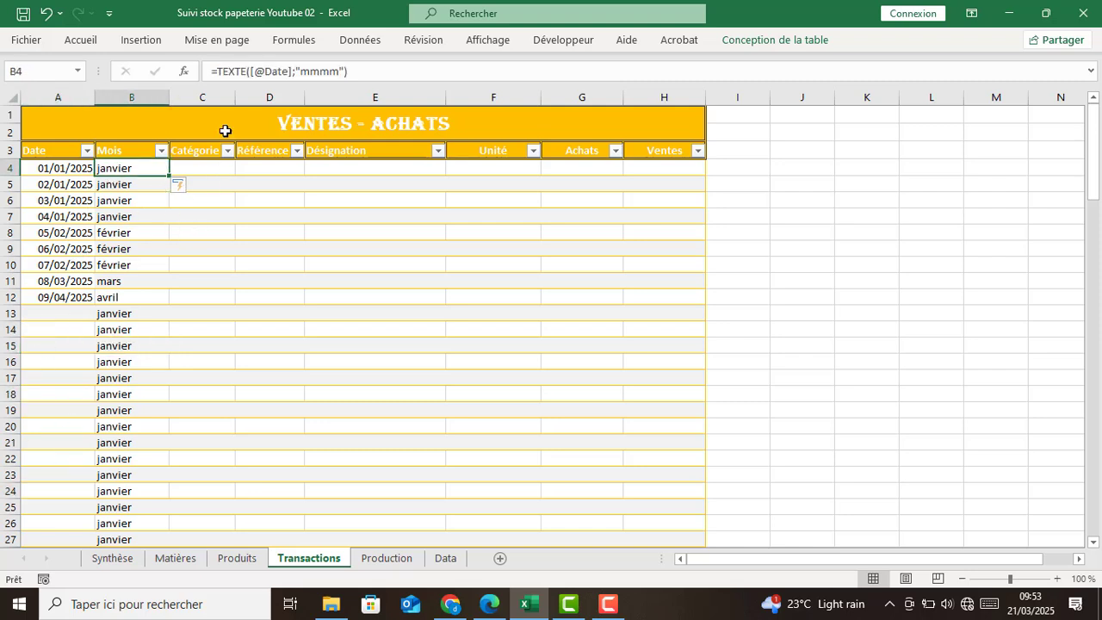
left_click_drag(294, 74, 374, 71)
key("ctrl+c")
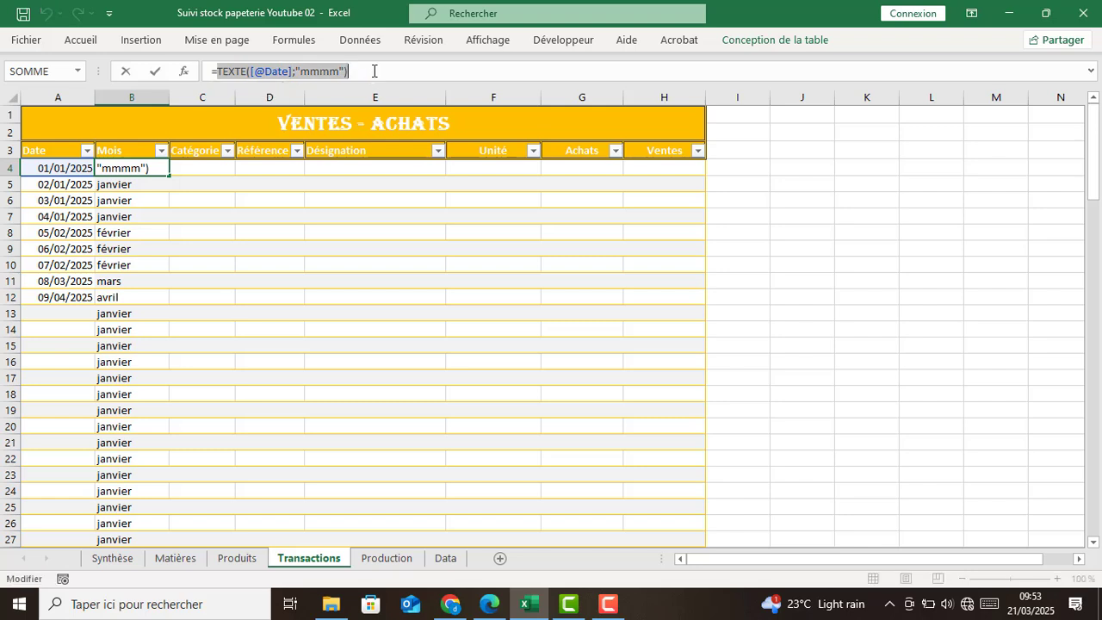
key("BackSpace")
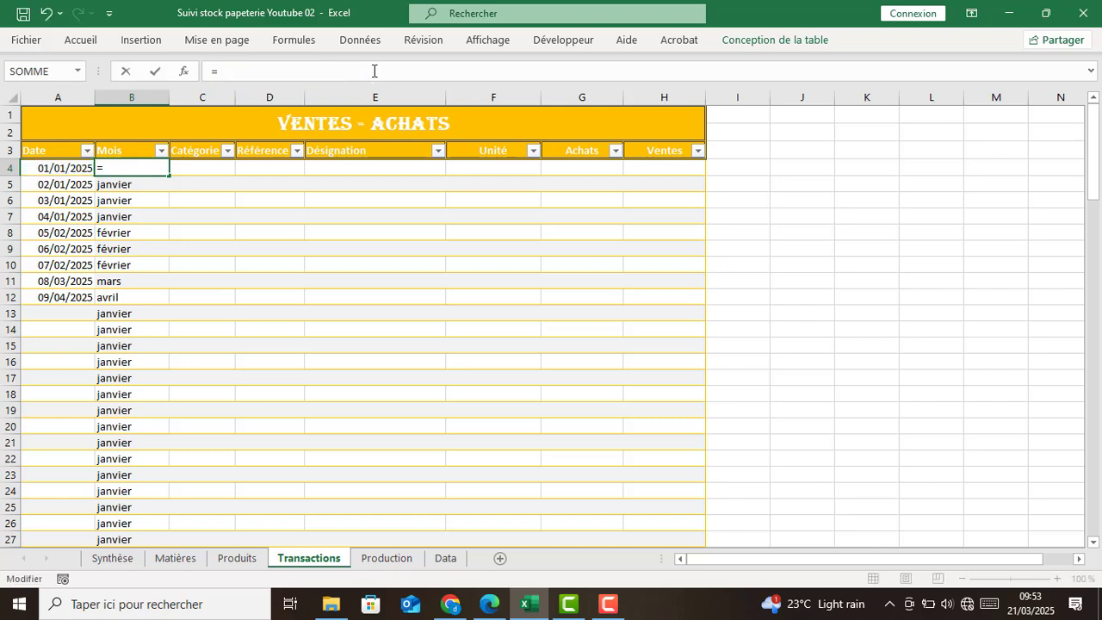
type("si")
key("Tab")
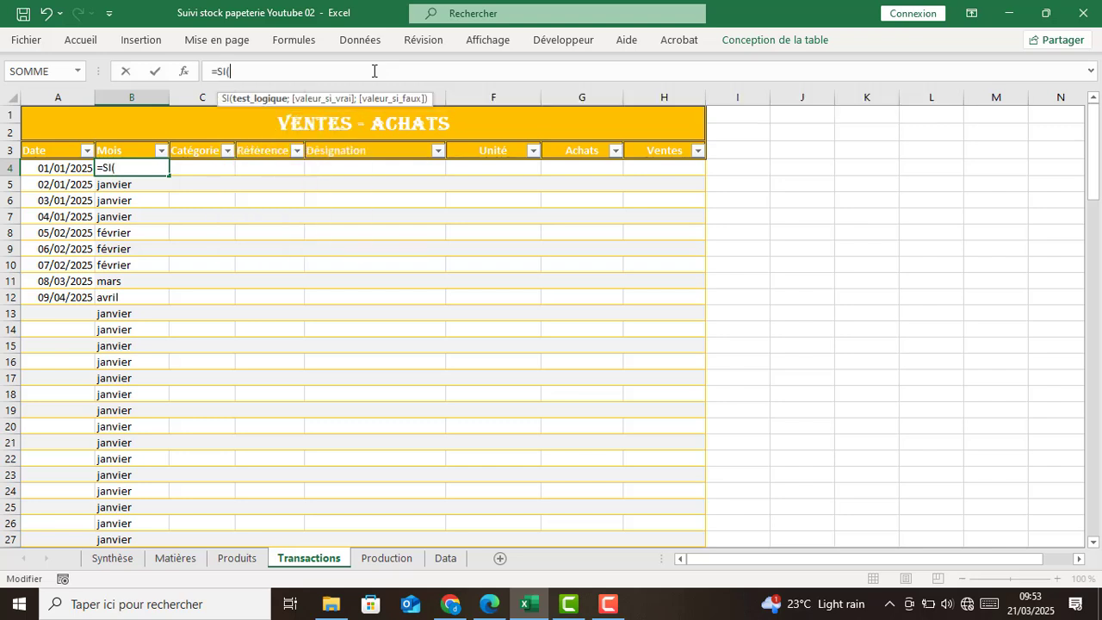
left_click(67, 167)
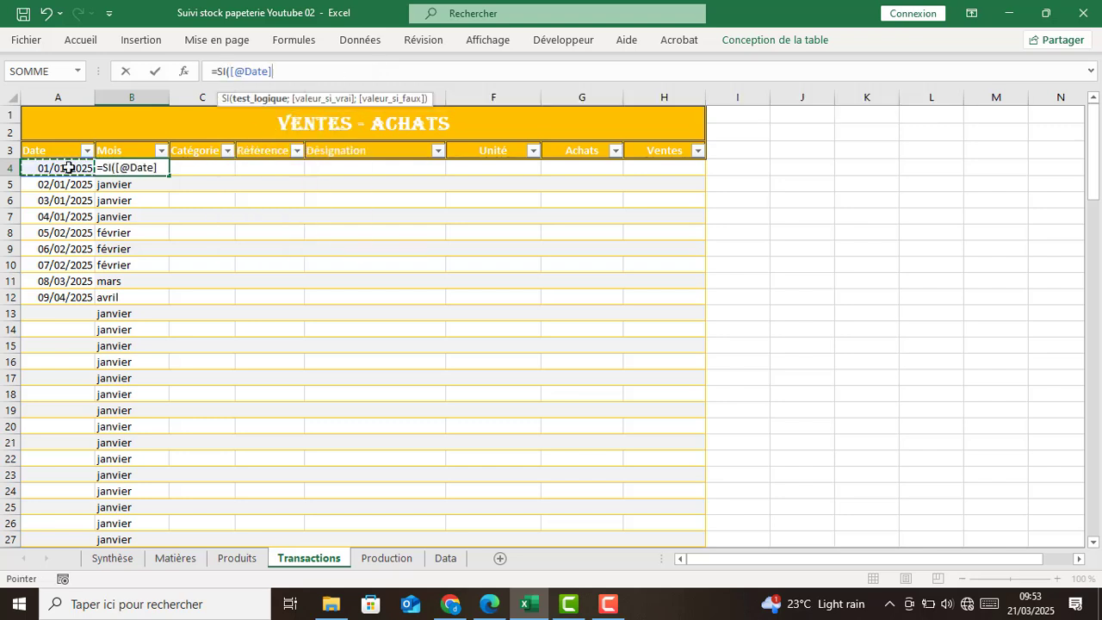
type("<")
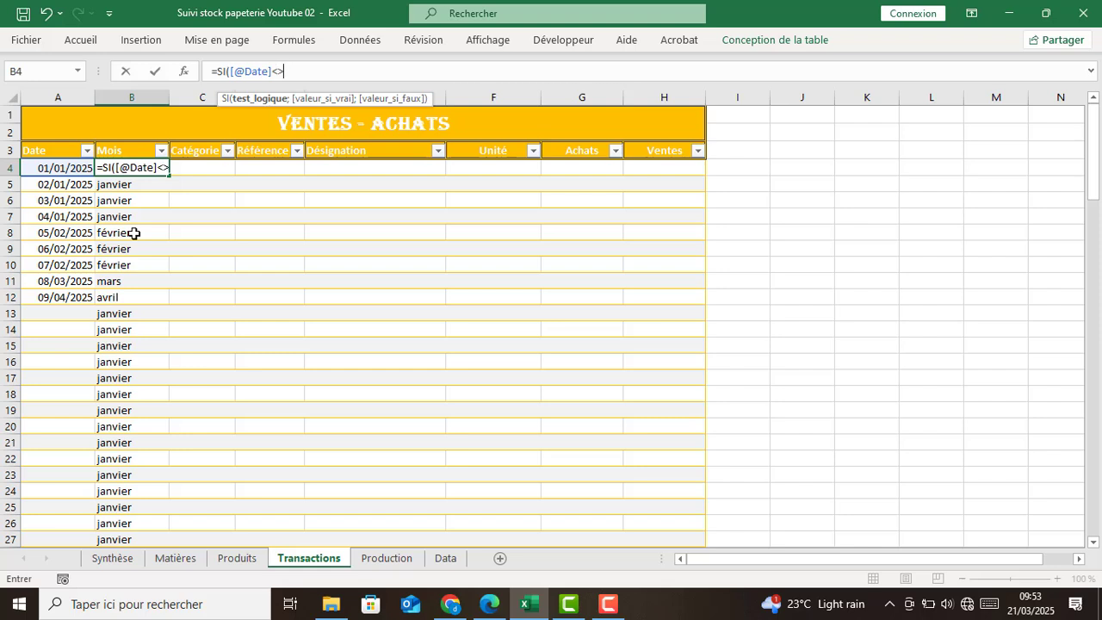
type(">\"\";")
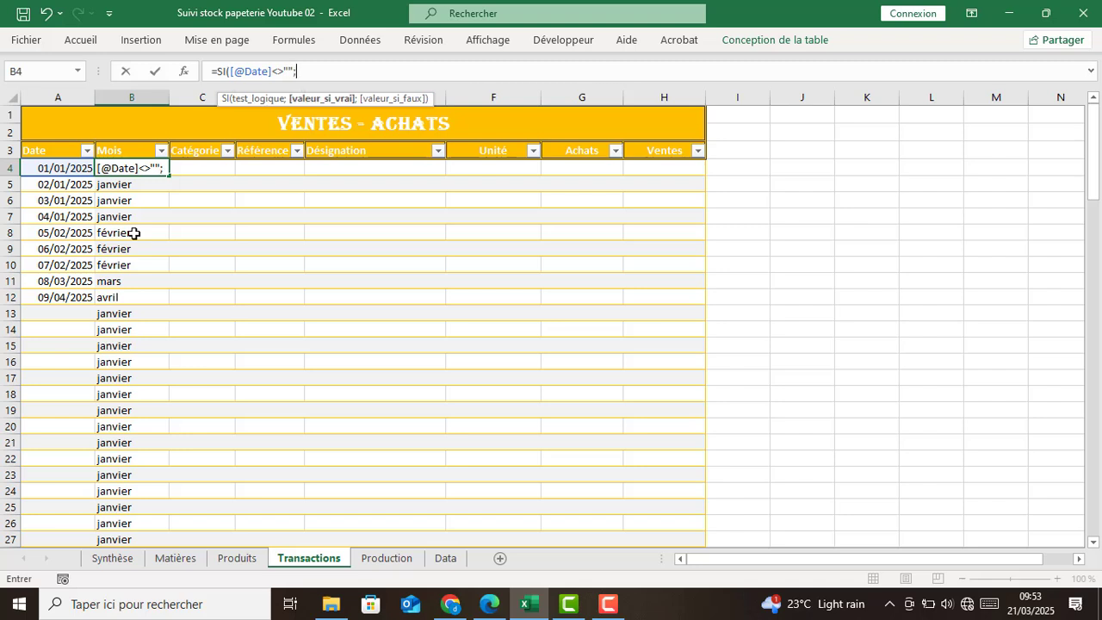
key("ctrl+v")
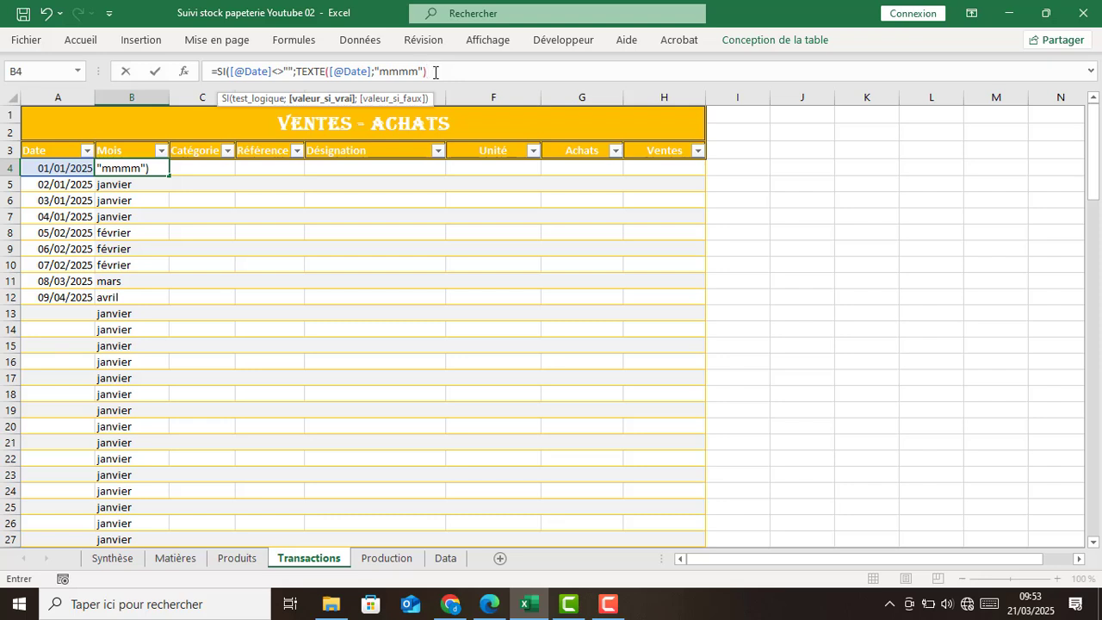
type(";\"\"")
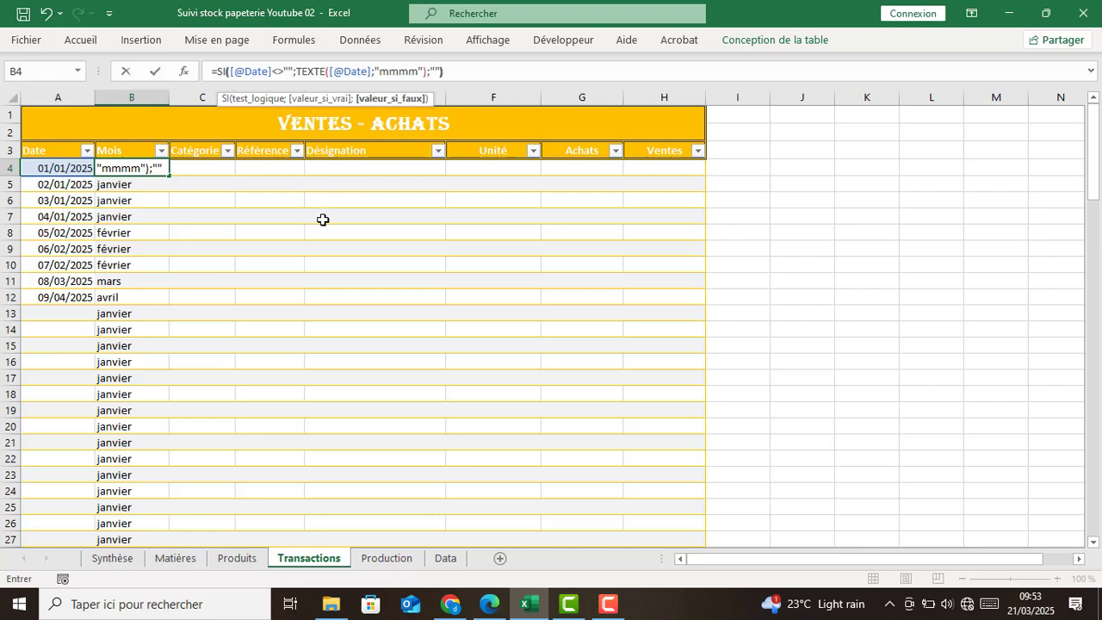
type(")")
key("Return")
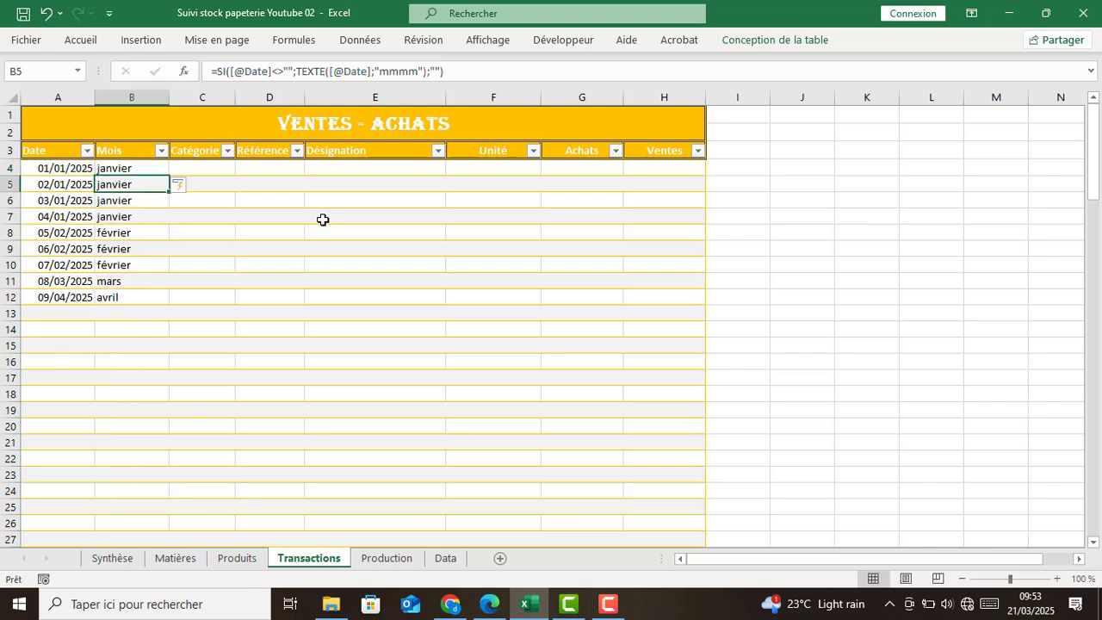
Examine the Mois cells in the rows without a date and the still empty Catégorie column.
left_click(113, 379)
left_click(132, 442)
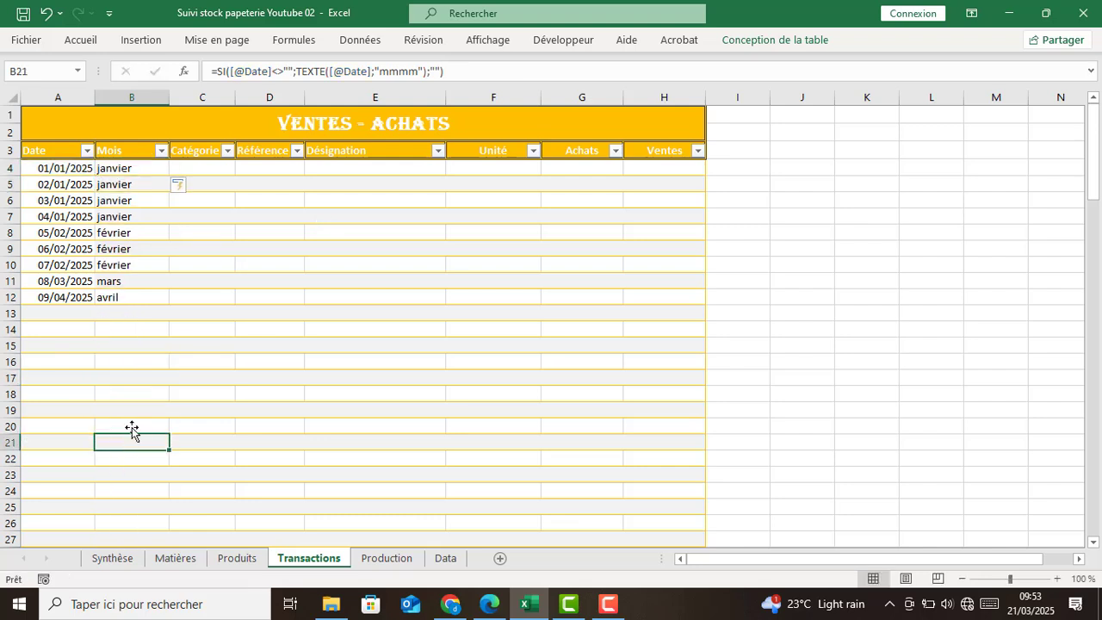
left_click(125, 372)
left_click(133, 332)
left_click(72, 331)
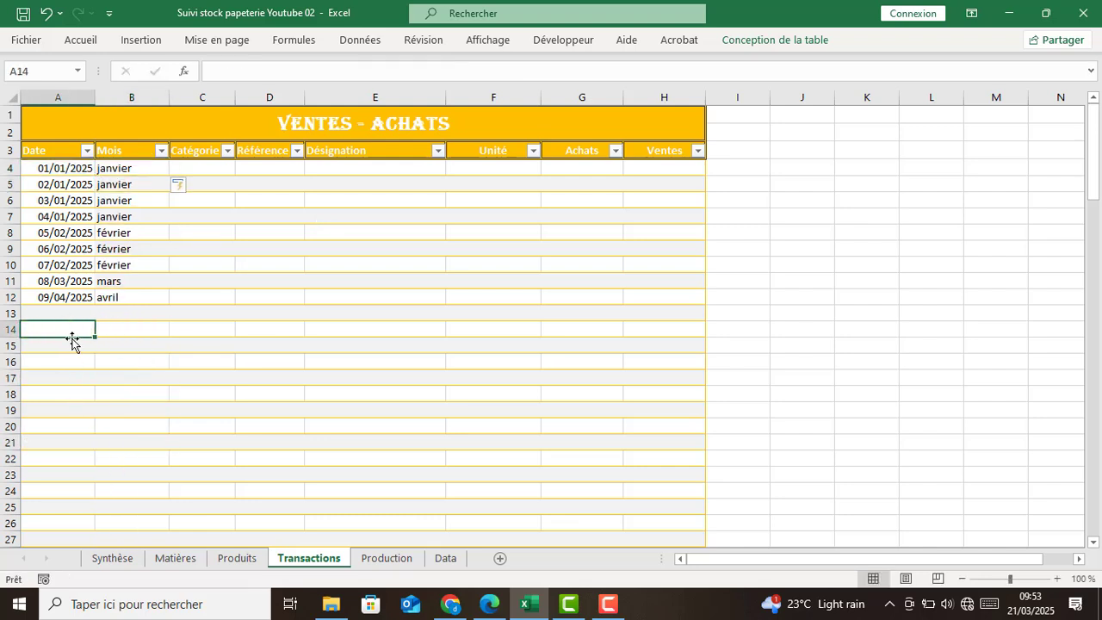
left_click(71, 313)
left_click(69, 379)
left_click(66, 458)
left_click(66, 335)
left_click(146, 371)
left_click(198, 186)
left_click(202, 166)
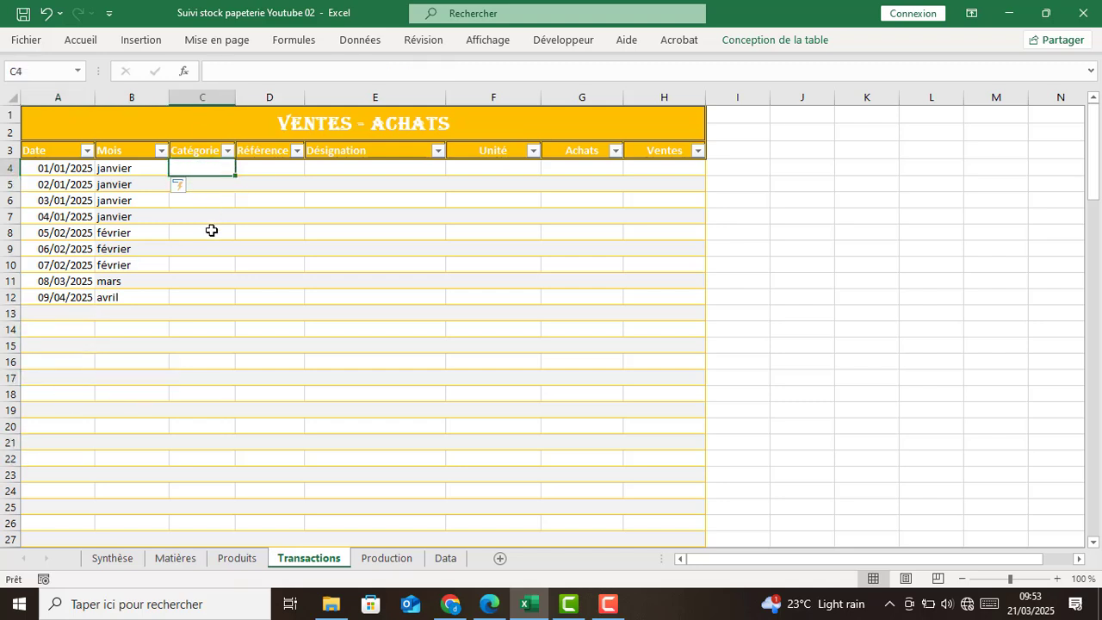
left_click(206, 250)
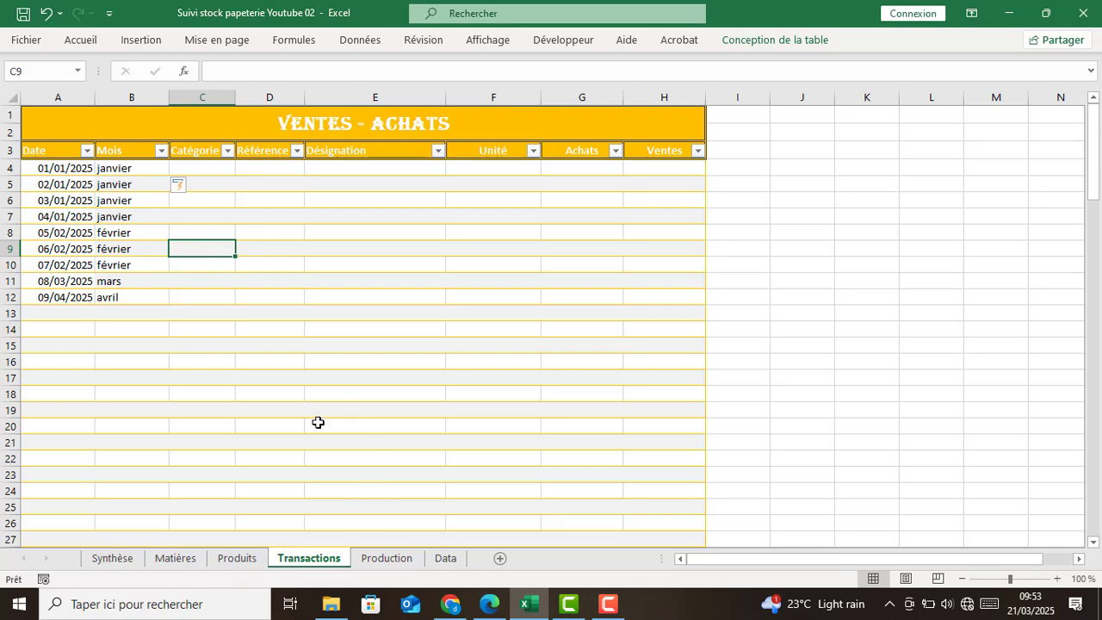
On the Data sheet, name the range B3:B4 with the two category entries Categorie.
left_click(445, 559)
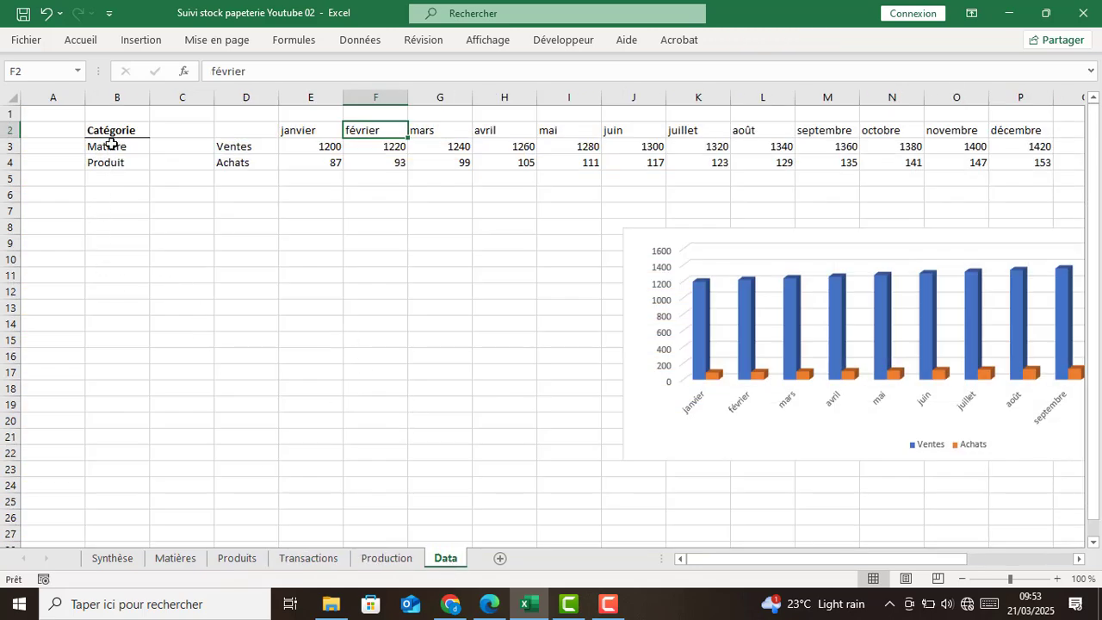
left_click_drag(112, 144, 118, 161)
left_click(126, 223)
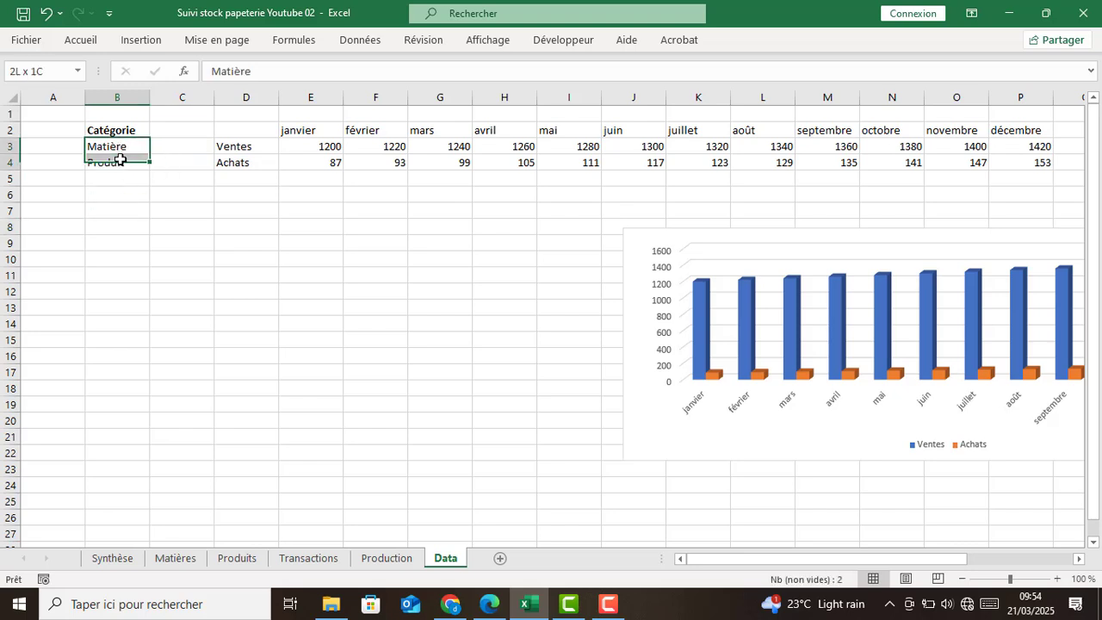
left_click(43, 70)
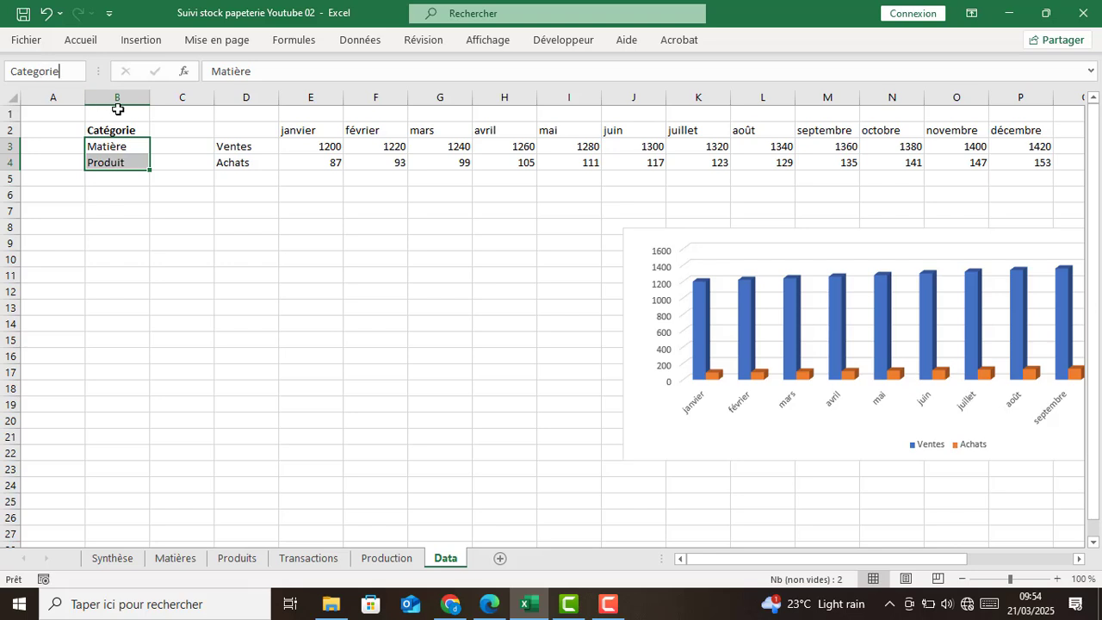
key("Return")
left_click(181, 252)
left_click(127, 151)
left_click_drag(127, 151, 124, 165)
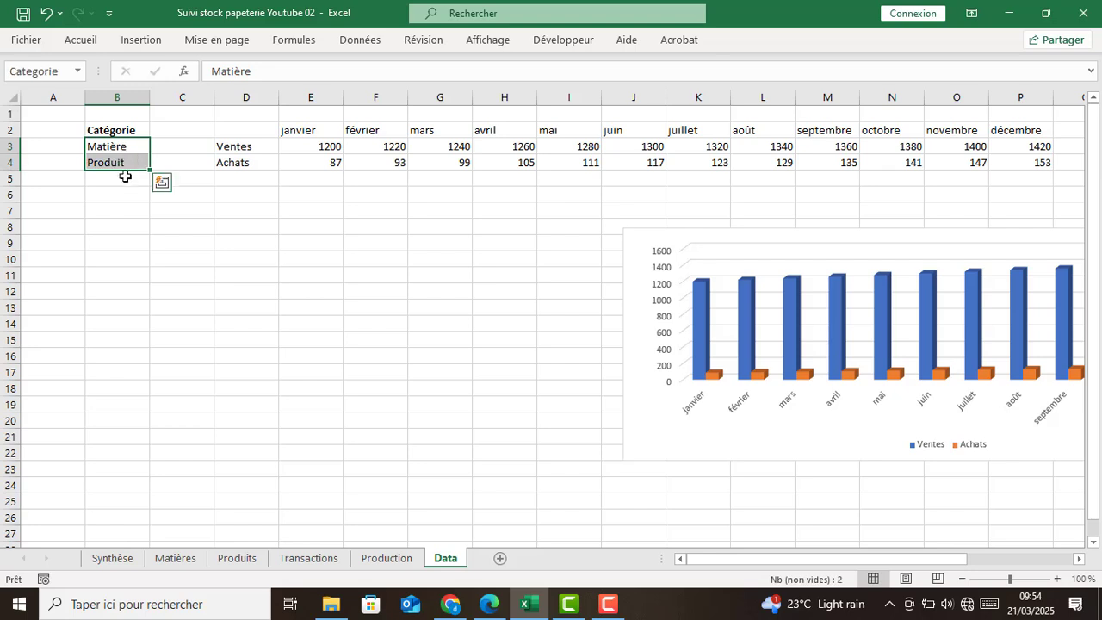
Enter the list headings Matière in cell B9 and Produit in cell B16 of the Data sheet.
left_click(113, 244)
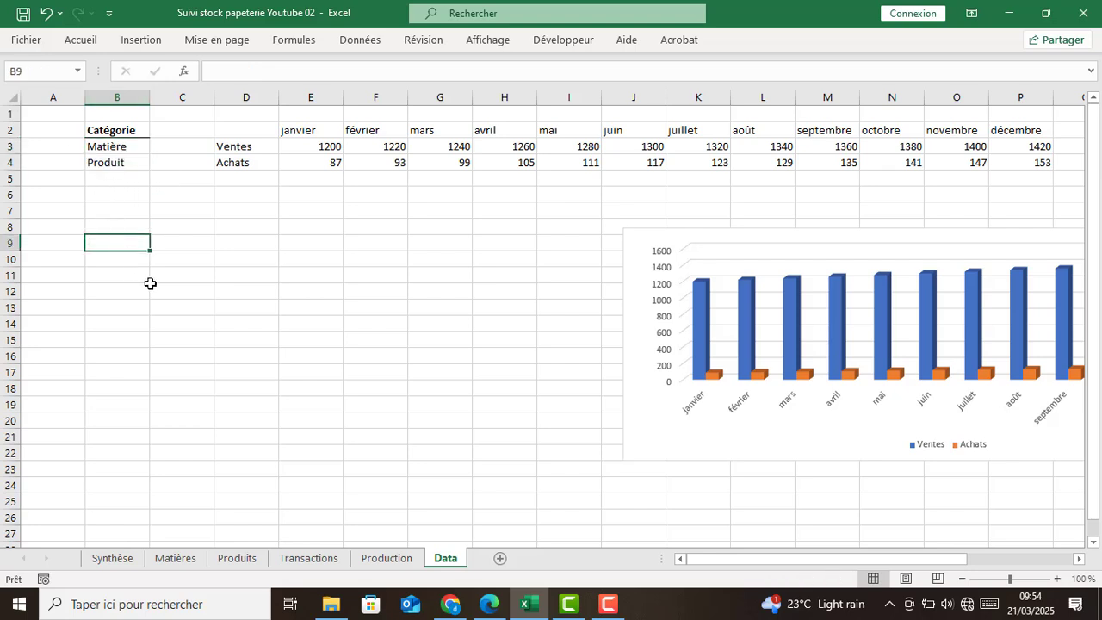
type("Matière")
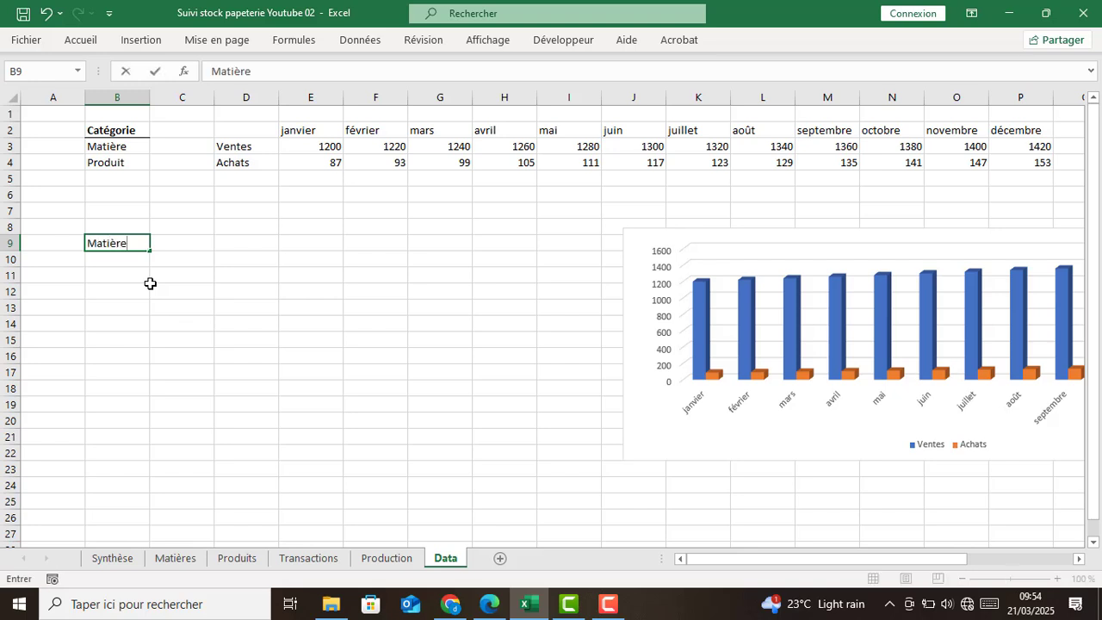
key("Return")
key("Return")
key("Return")
key("Return")
key("Return")
key("Return")
key("Return")
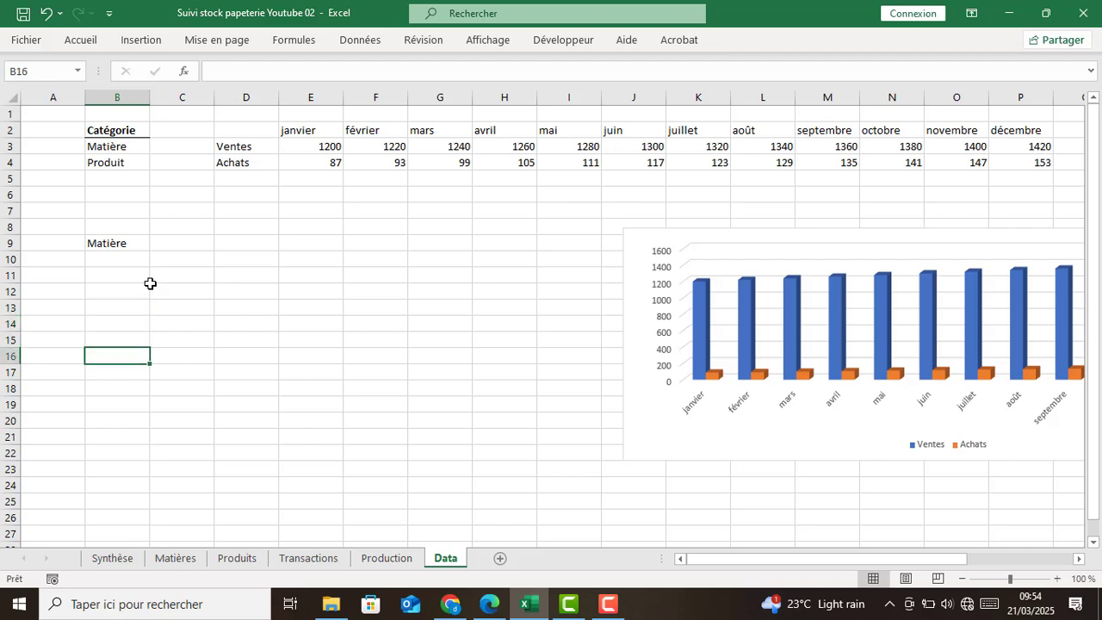
type("Prod")
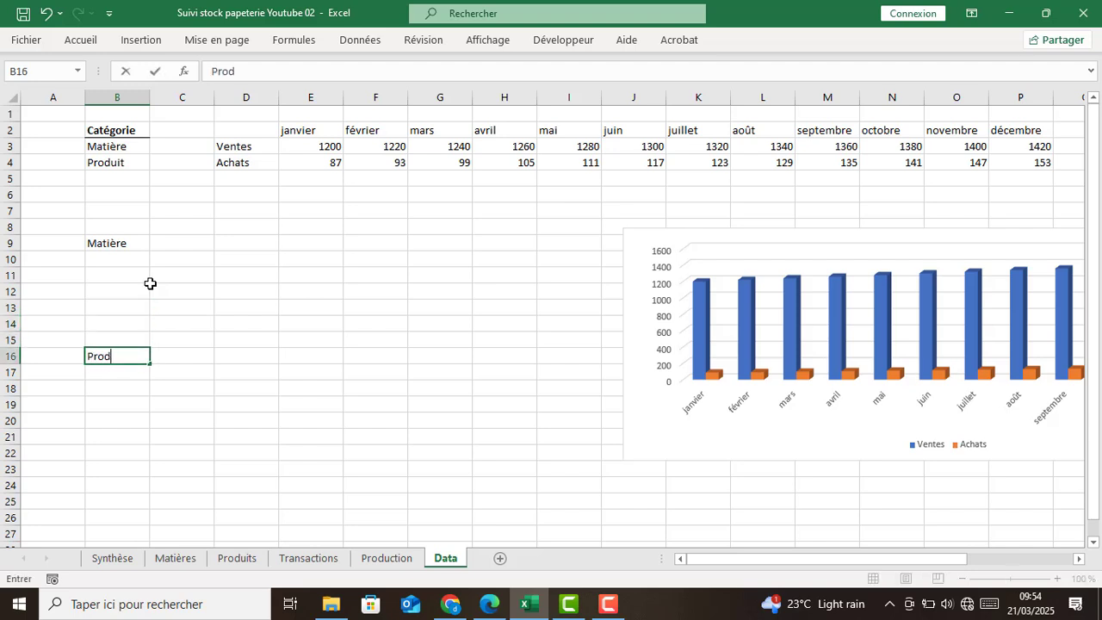
type("uit")
key("Return")
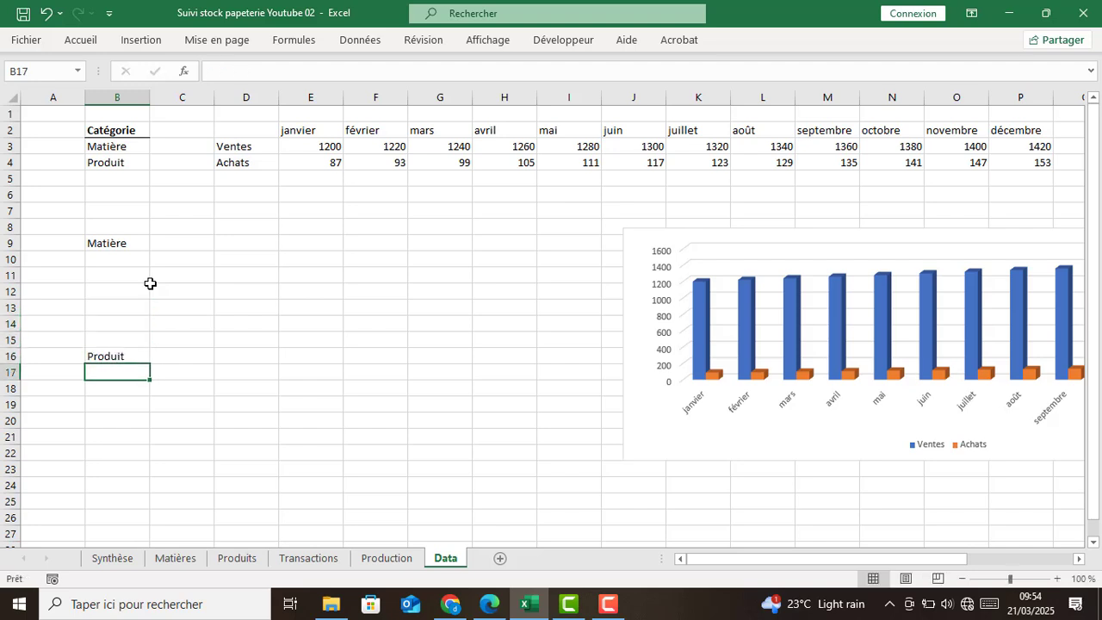
Copy the formatting of the Catégorie heading in B2 onto the headings Matière in B9 and Produit in B16.
left_click(199, 354)
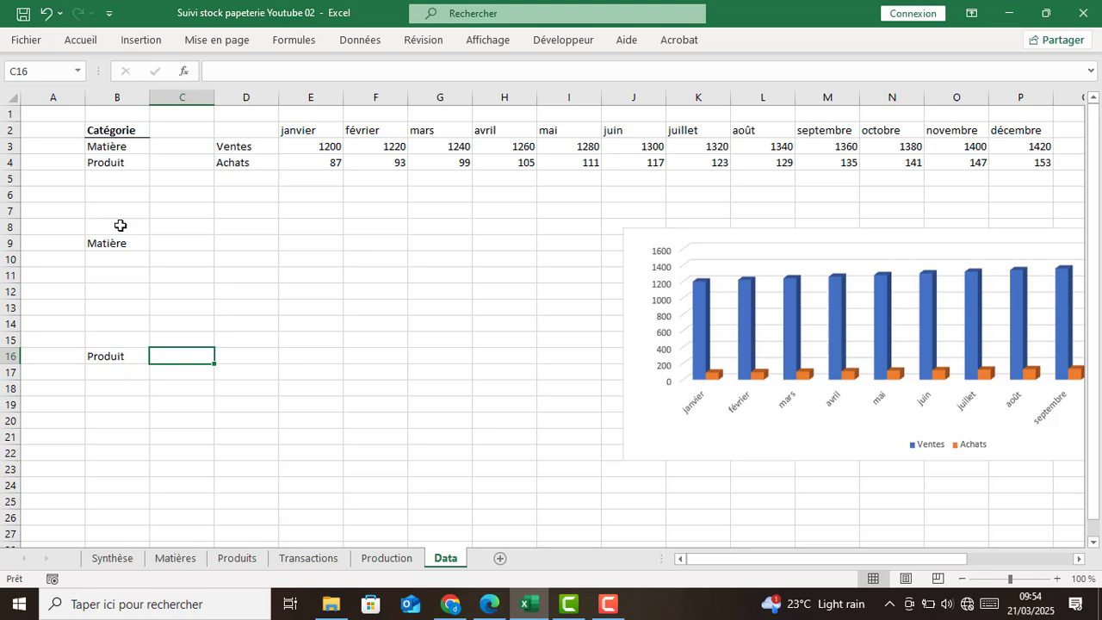
double_click(80, 40)
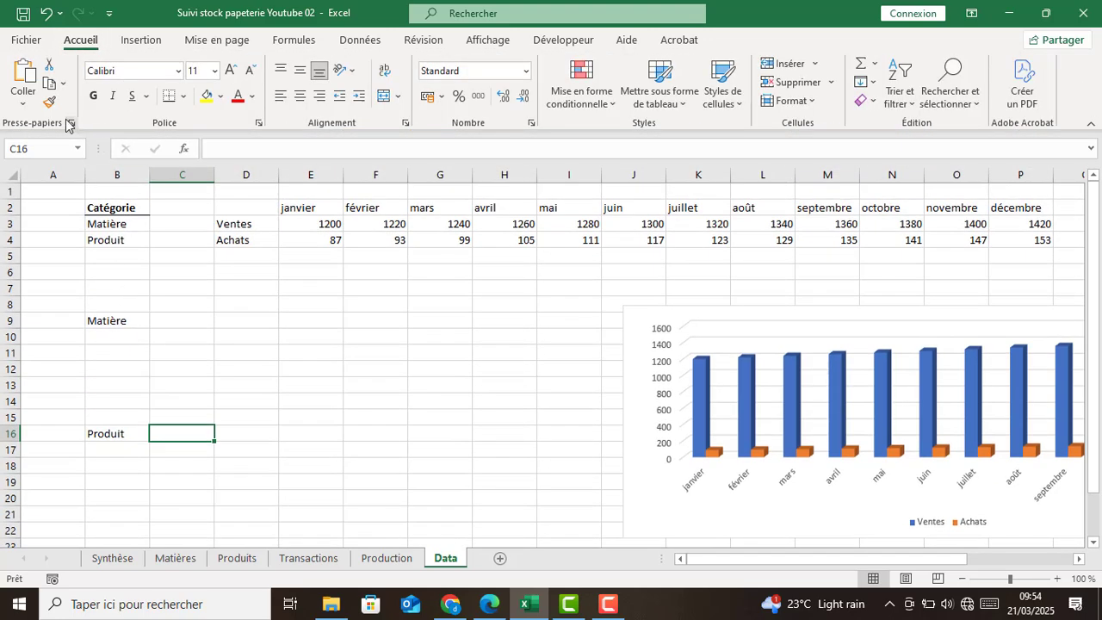
left_click(110, 208)
left_click(49, 102)
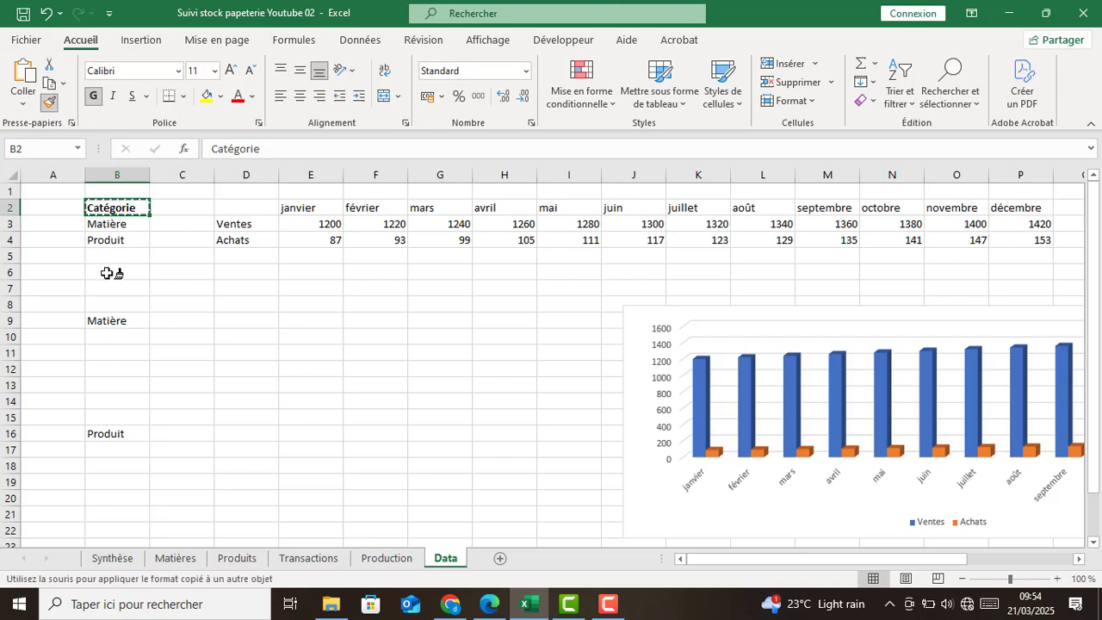
left_click(110, 321)
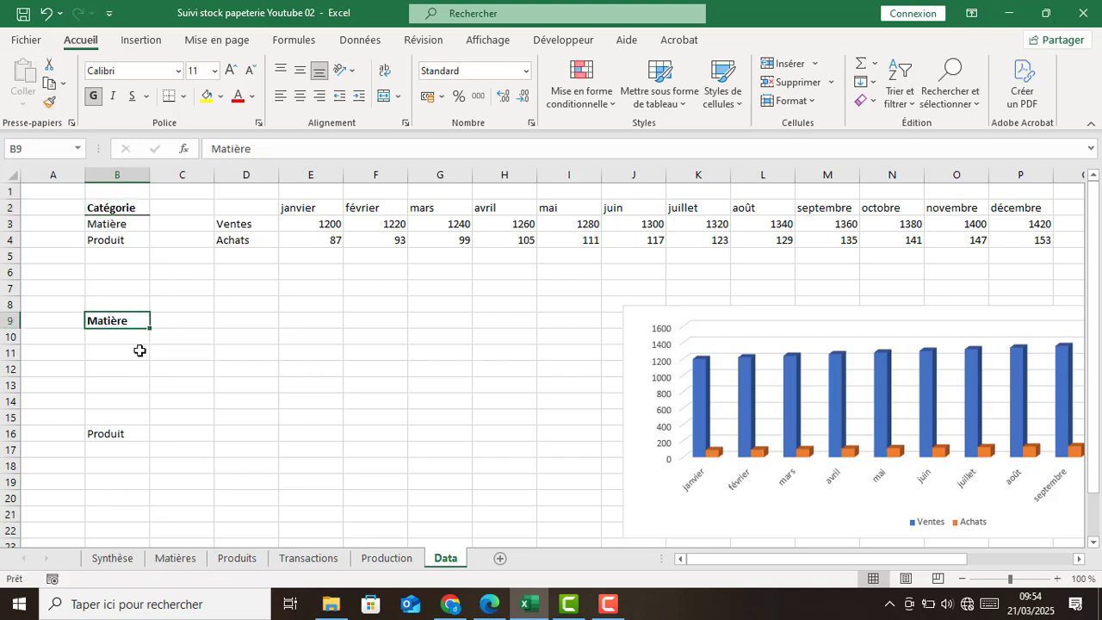
left_click(49, 101)
left_click(112, 433)
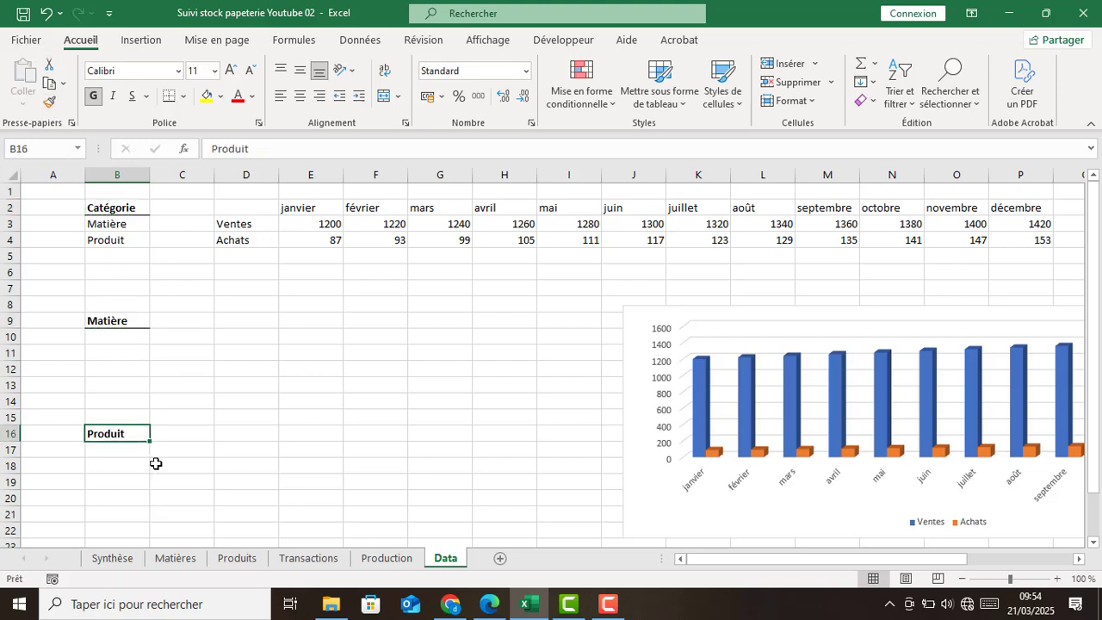
left_click(156, 464)
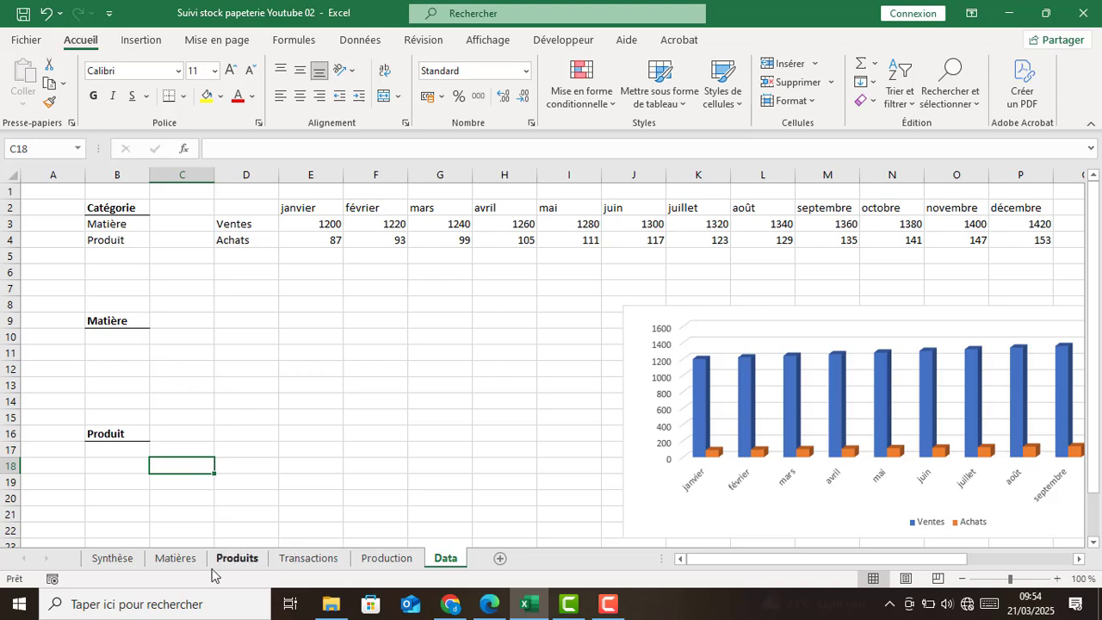
Copy the references CIM50 and SAB from A2:A3 of the Matières sheet and paste them as values into Data from B10.
left_click(183, 560)
left_click(56, 209)
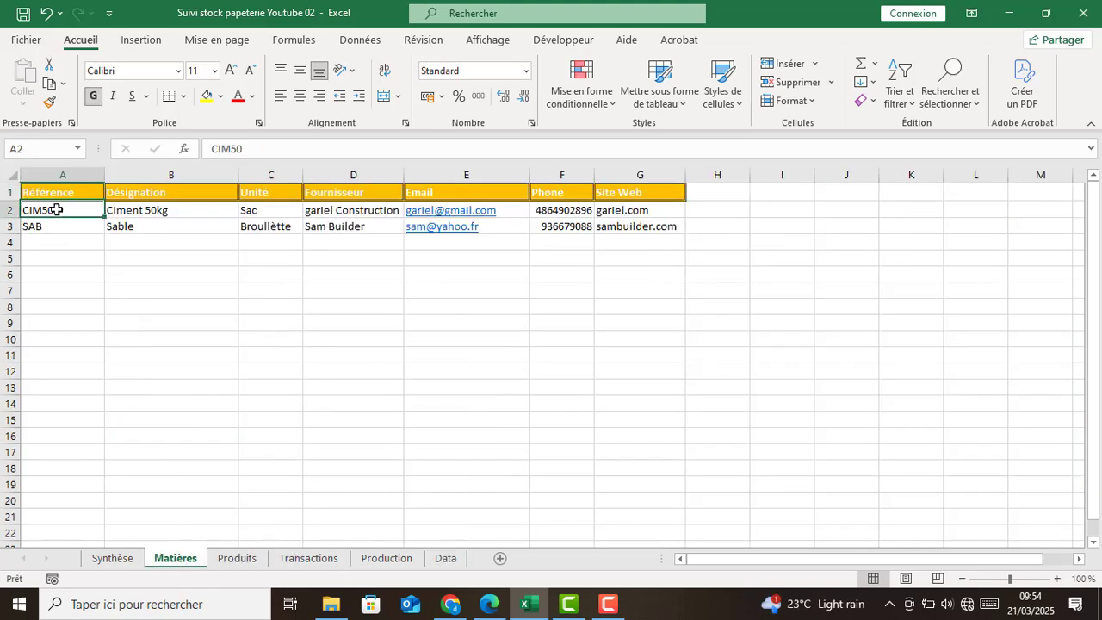
left_click_drag(56, 209, 54, 222)
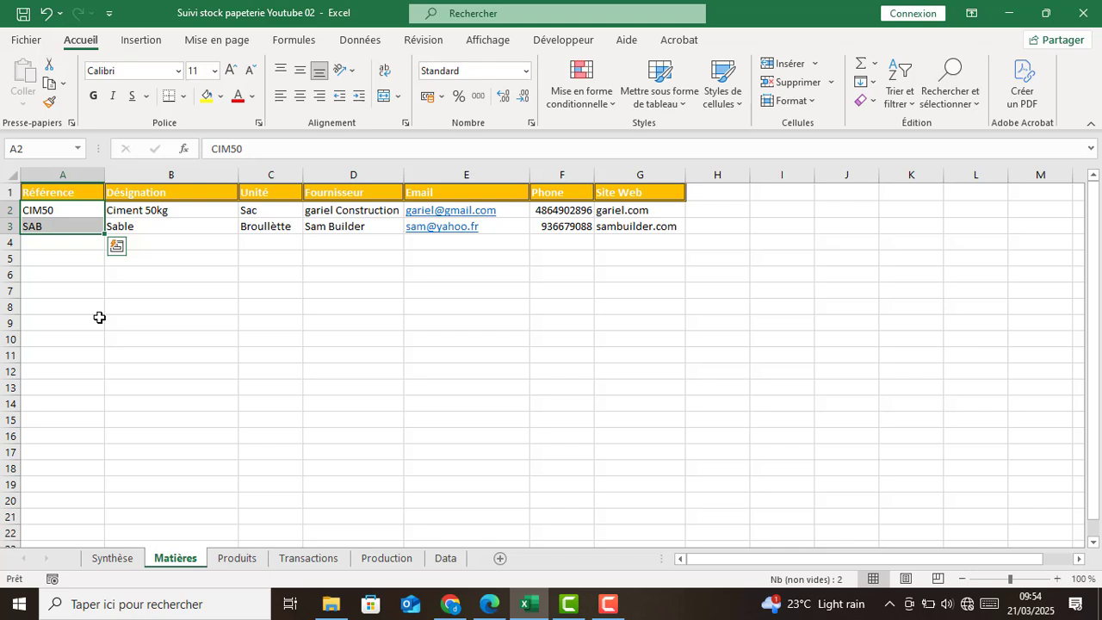
key("ctrl+c")
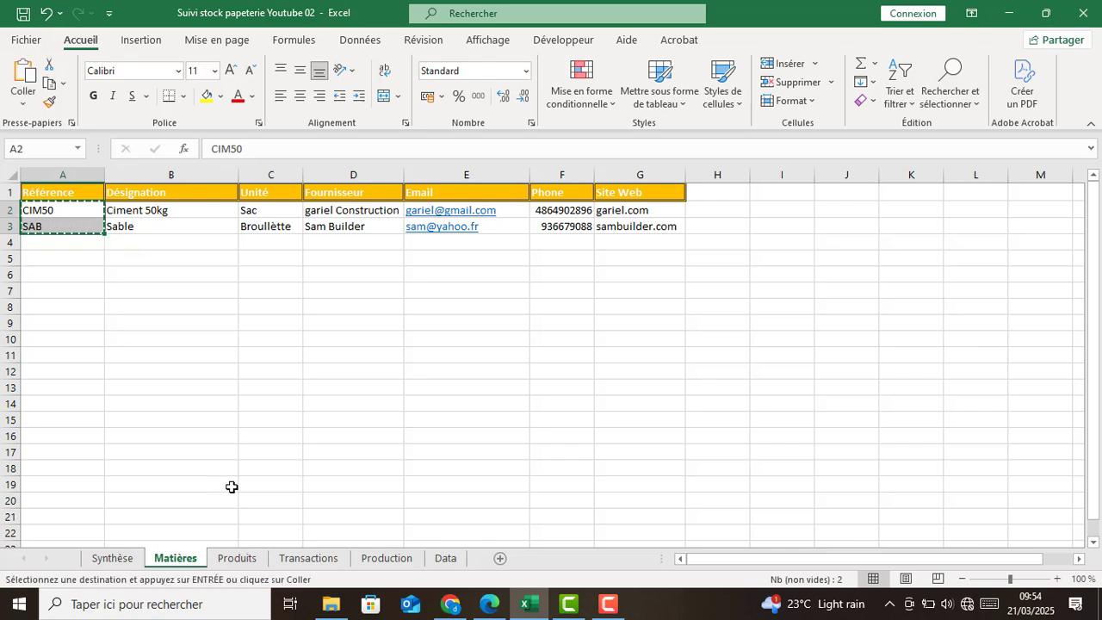
left_click(445, 557)
left_click(128, 336)
right_click(128, 337)
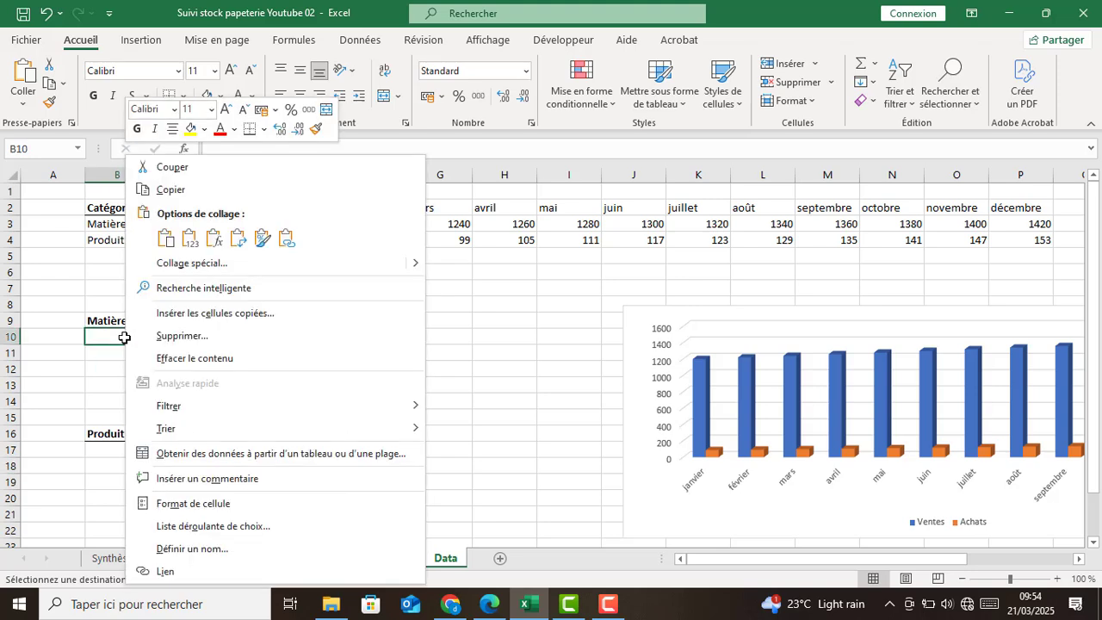
left_click(190, 239)
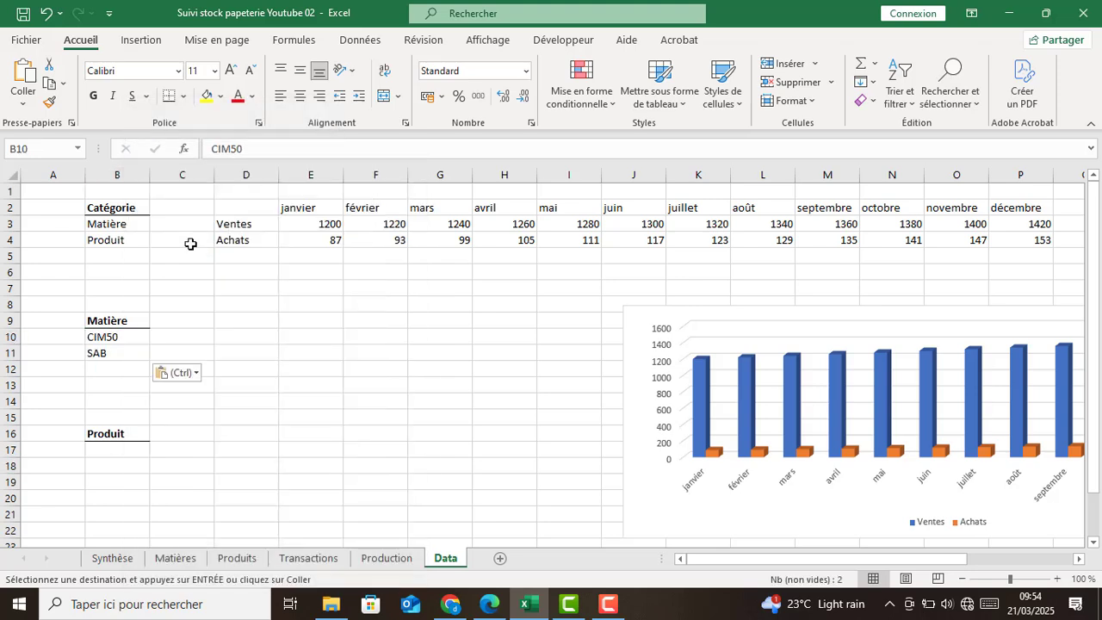
Copy the references Pap15 and Pap20 from A2:A3 of the Produits sheet and paste them as values into Data from B17.
left_click(236, 558)
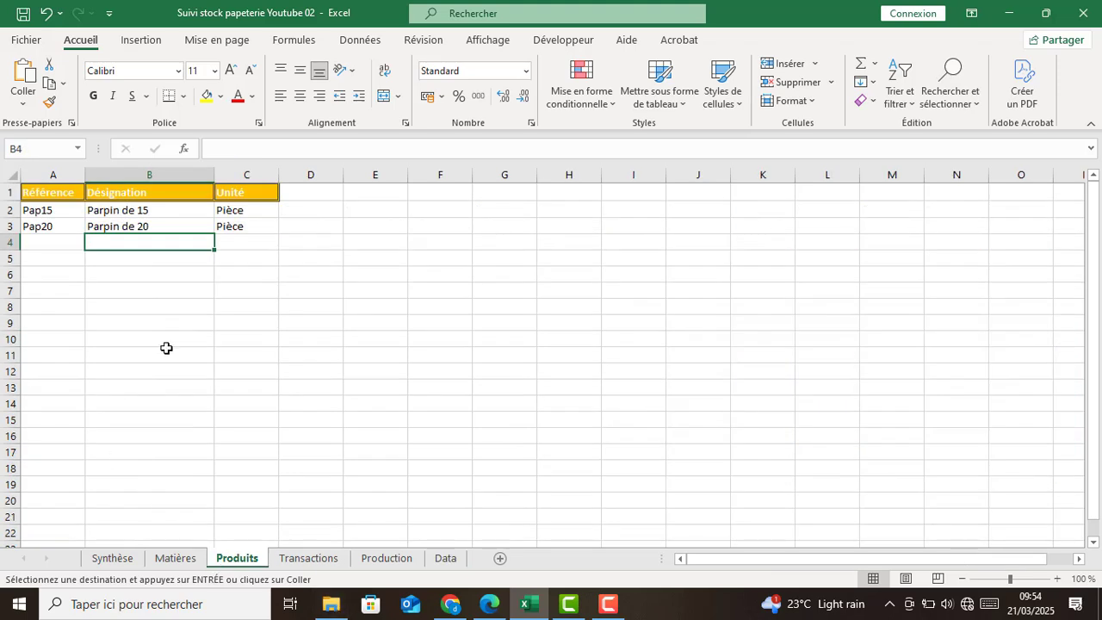
left_click_drag(38, 210, 38, 224)
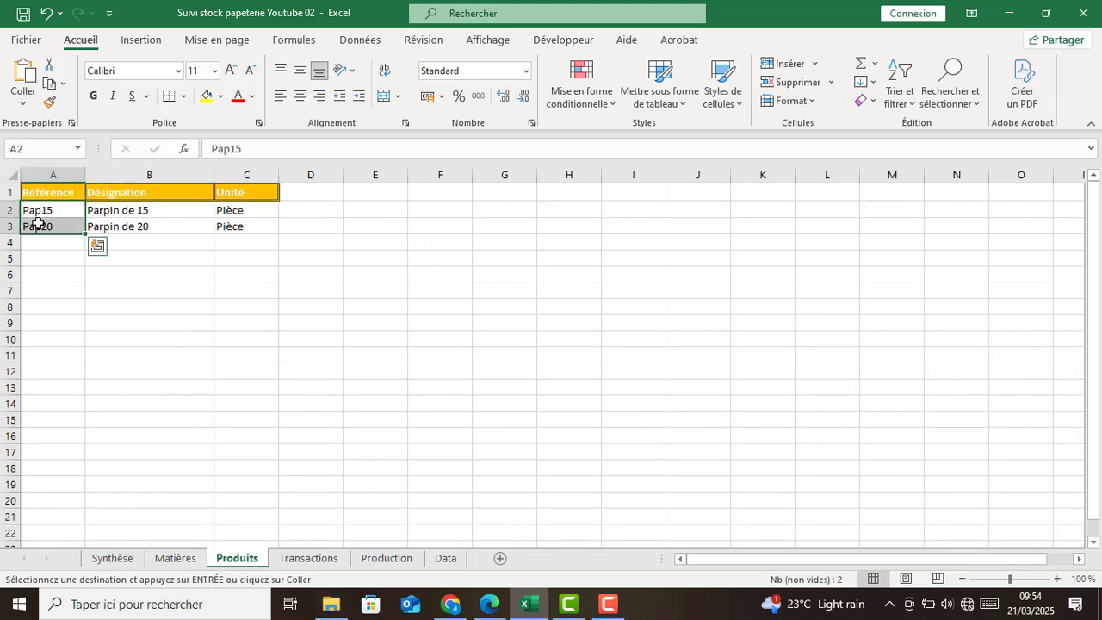
key("ctrl+c")
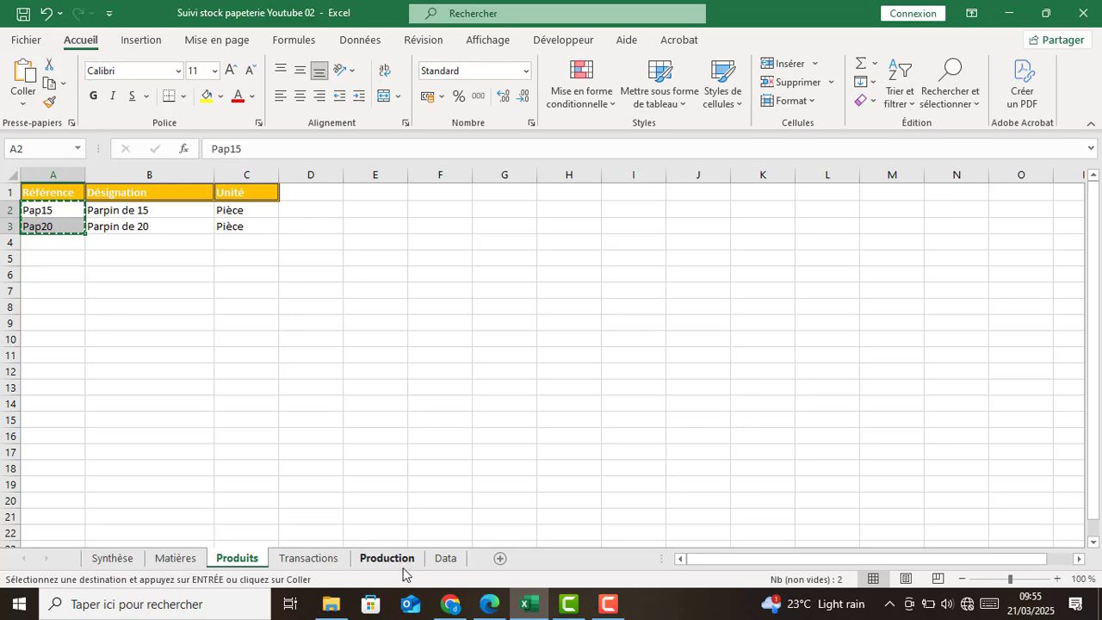
left_click(445, 558)
left_click(121, 448)
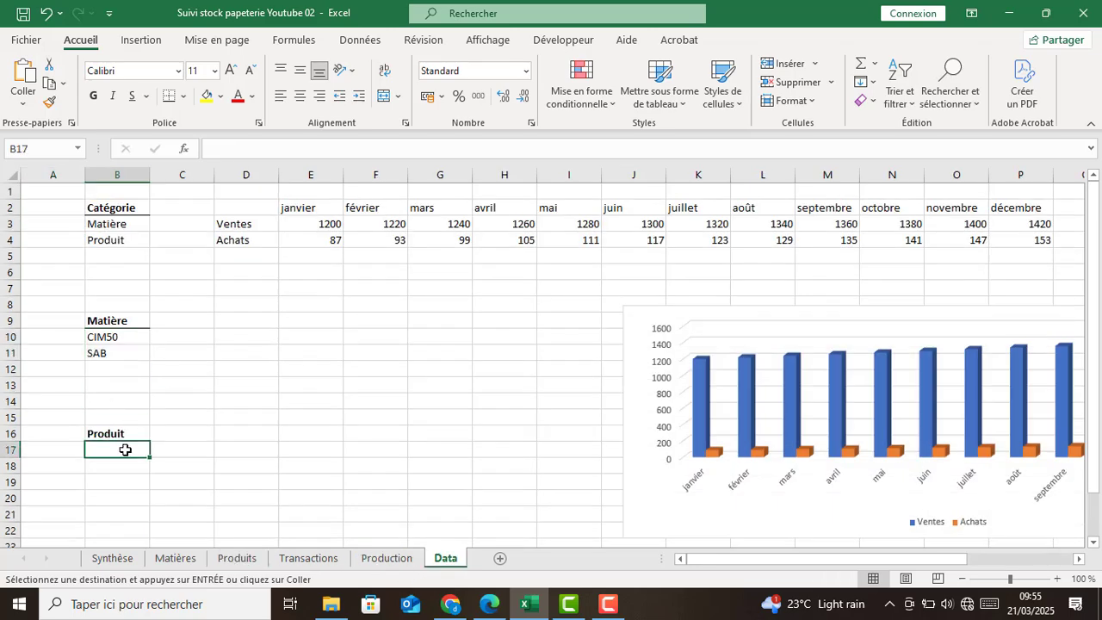
right_click(122, 449)
left_click(190, 105)
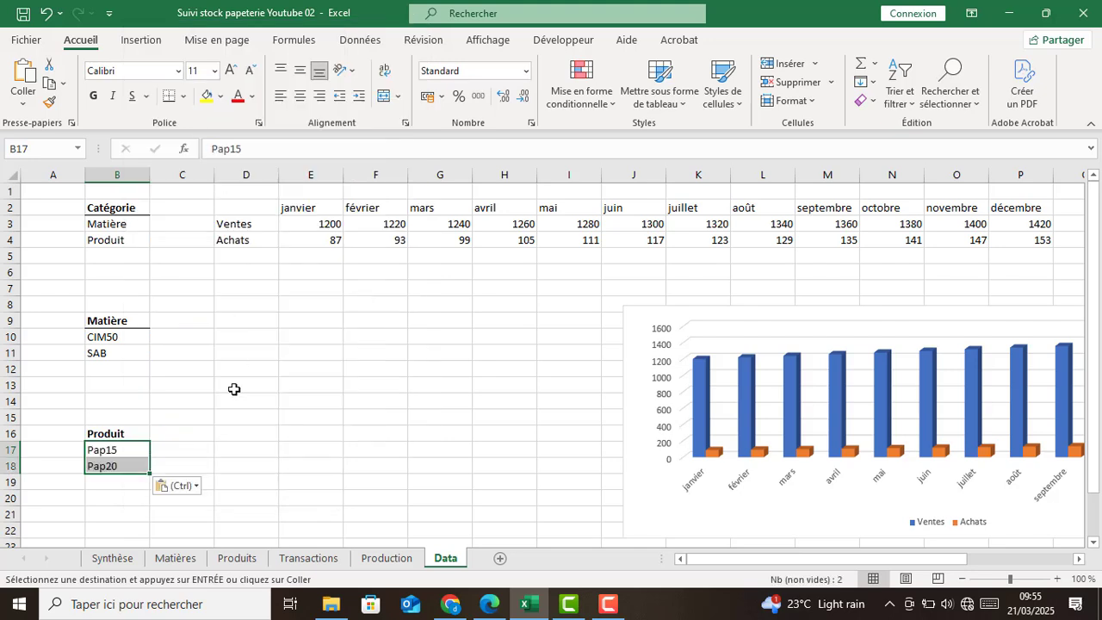
left_click(224, 447)
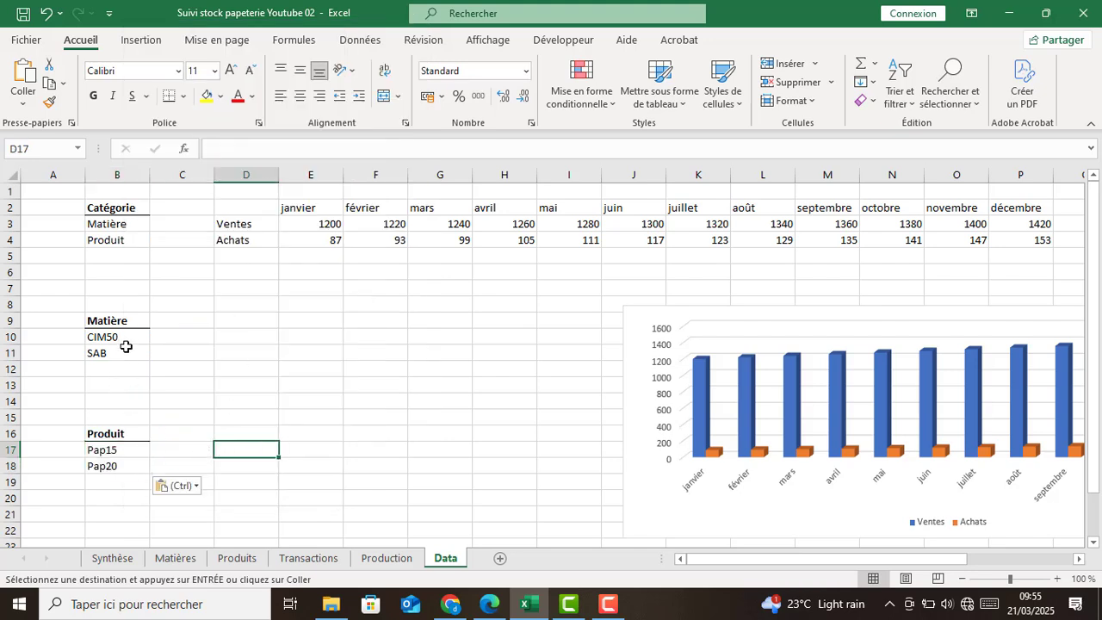
On the Data sheet, name the range B10:B11 with the material references Matière.
left_click_drag(121, 339, 115, 354)
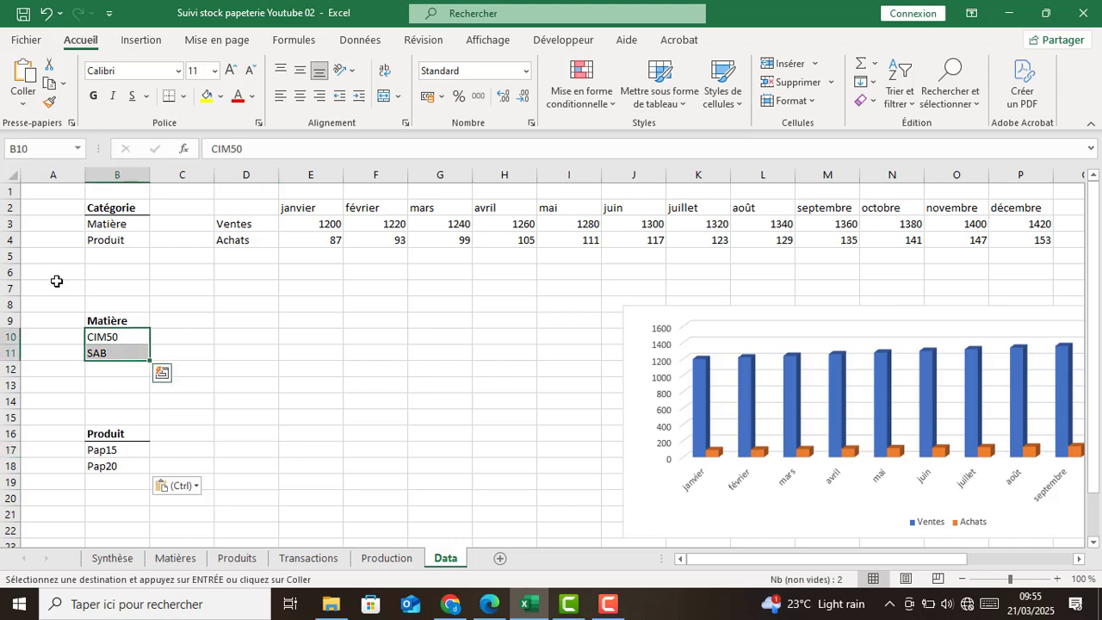
left_click(41, 148)
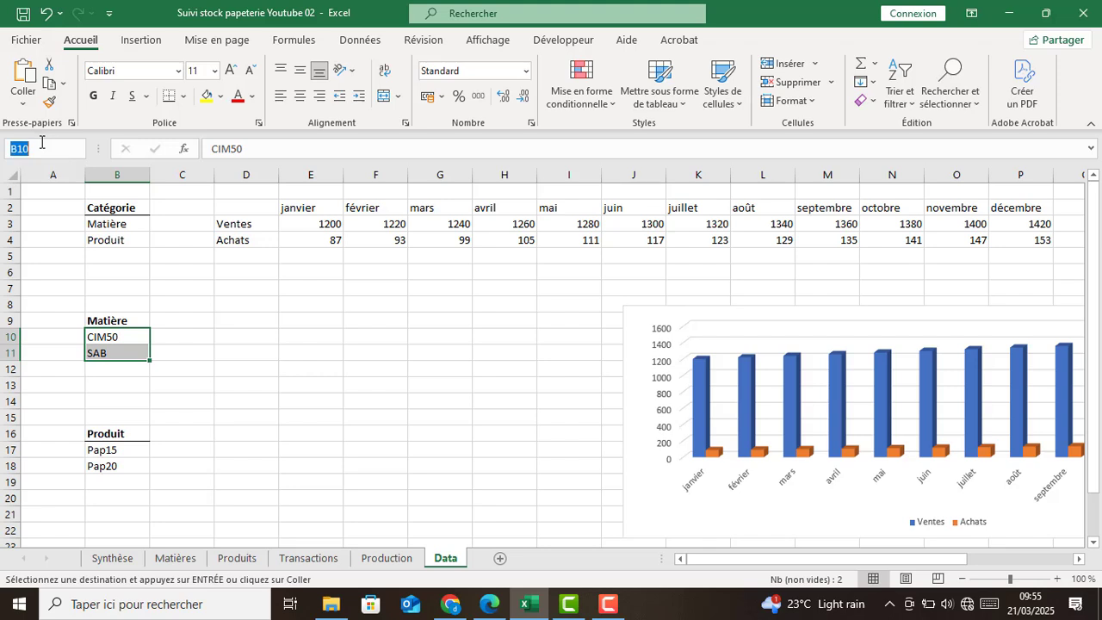
type("Matière")
key("Return")
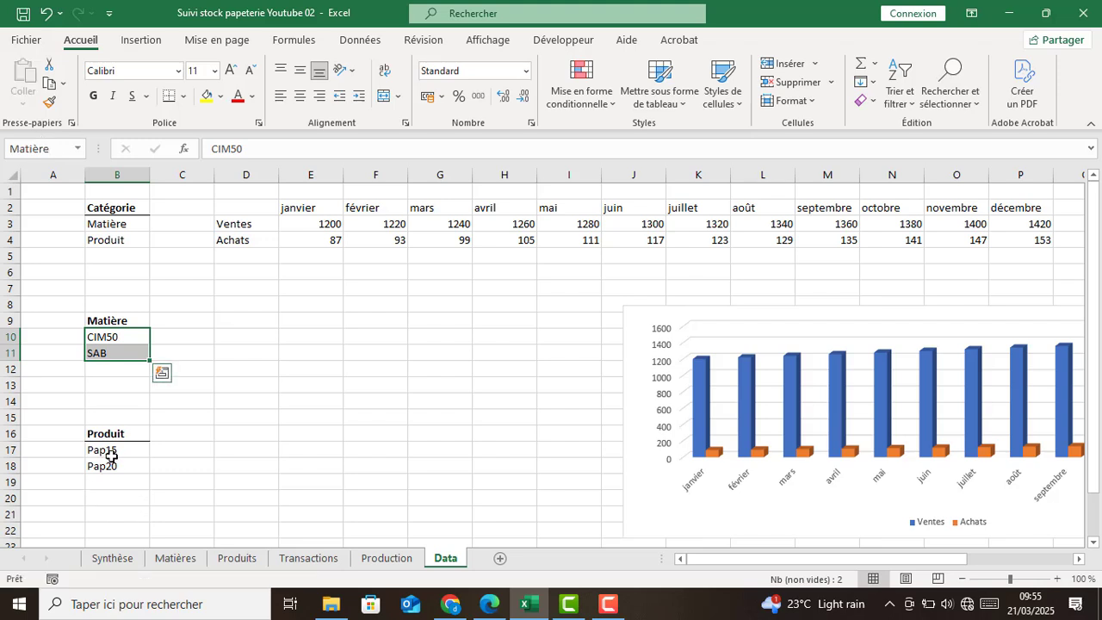
Name the range B17:B18 with the product references Produit.
left_click(110, 451)
left_click_drag(110, 451, 111, 465)
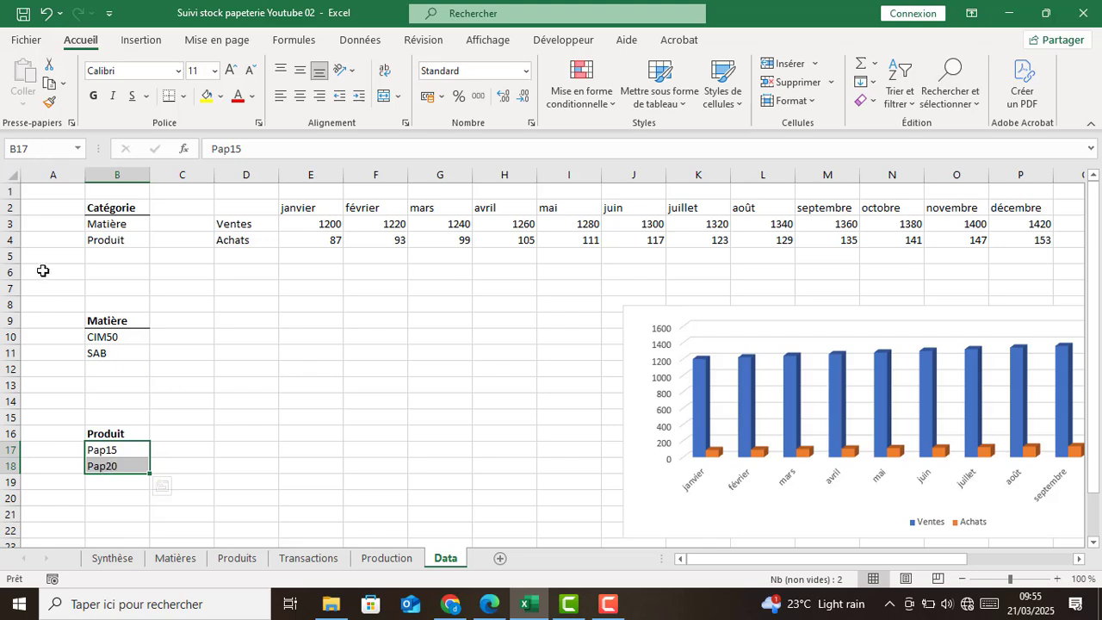
left_click(34, 148)
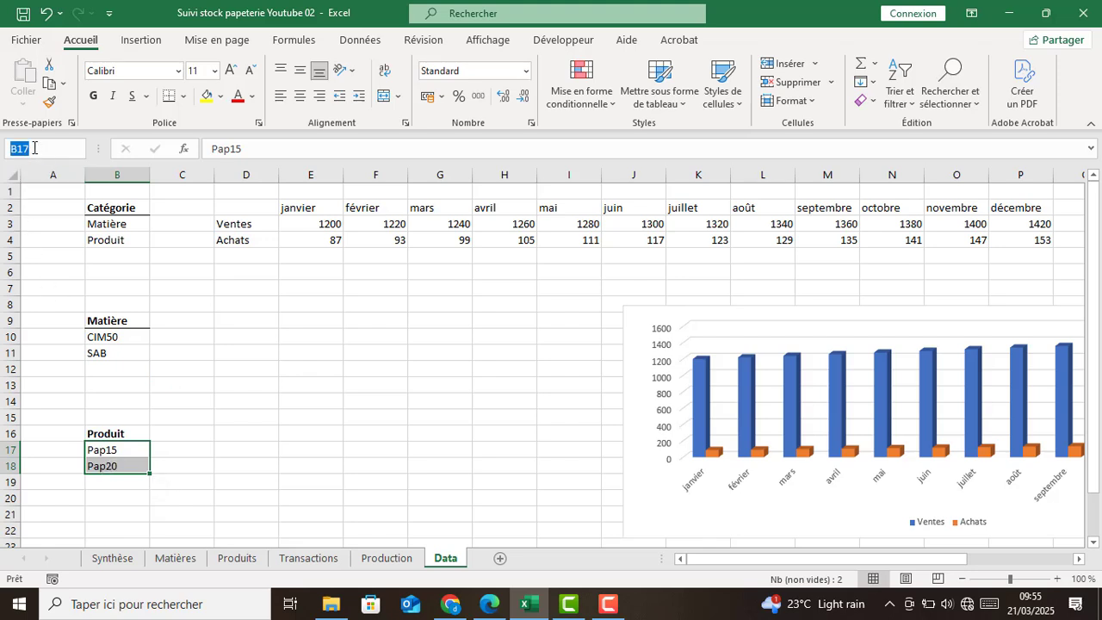
type("Produit")
key("Return")
left_click(303, 406)
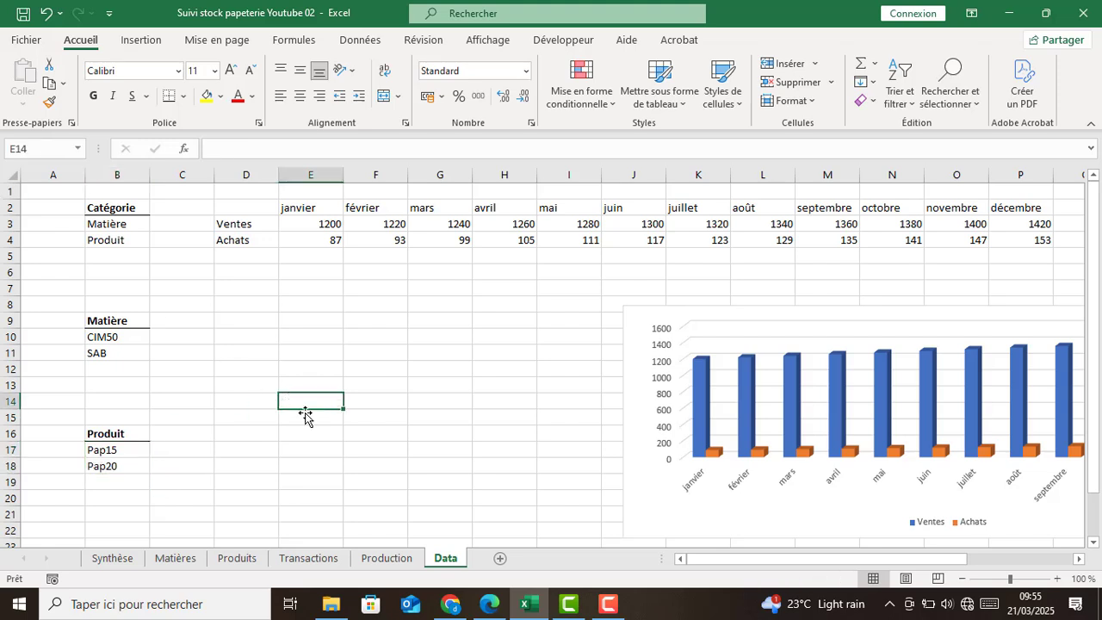
Check in the name manager which cells the names Categorie, Matière and Produit refer to.
left_click(295, 41)
left_click(435, 100)
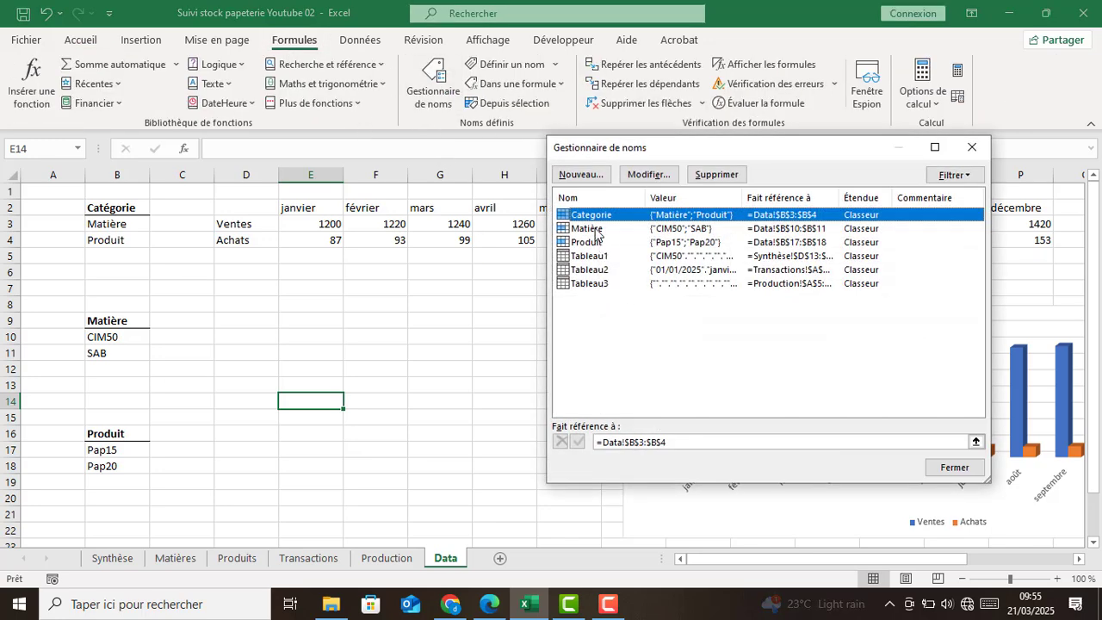
key("Down")
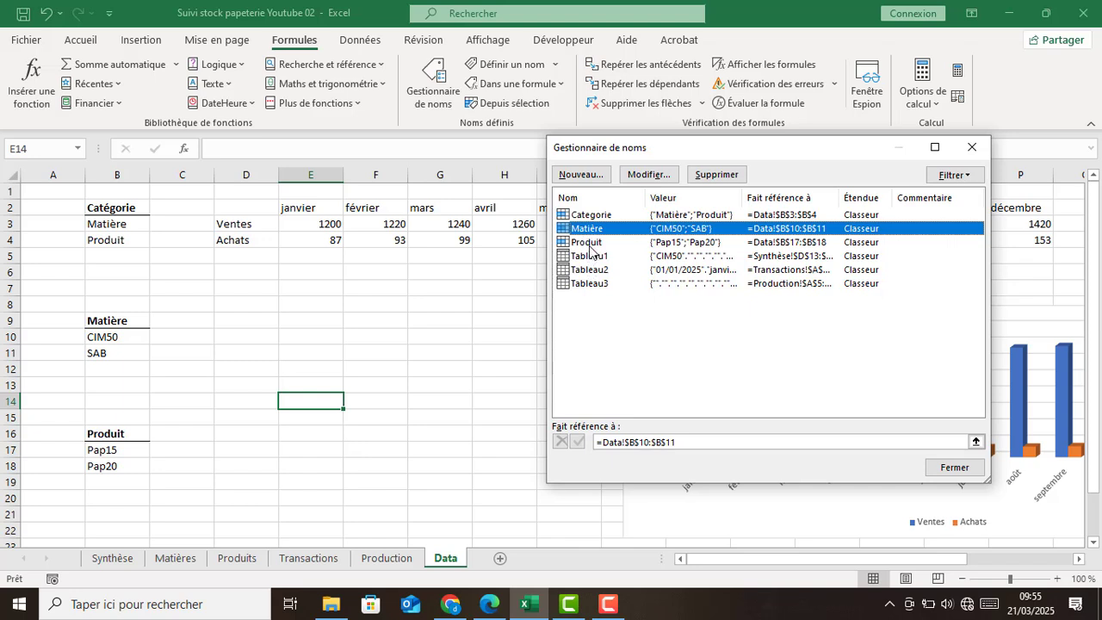
left_click(591, 247)
left_click(592, 219)
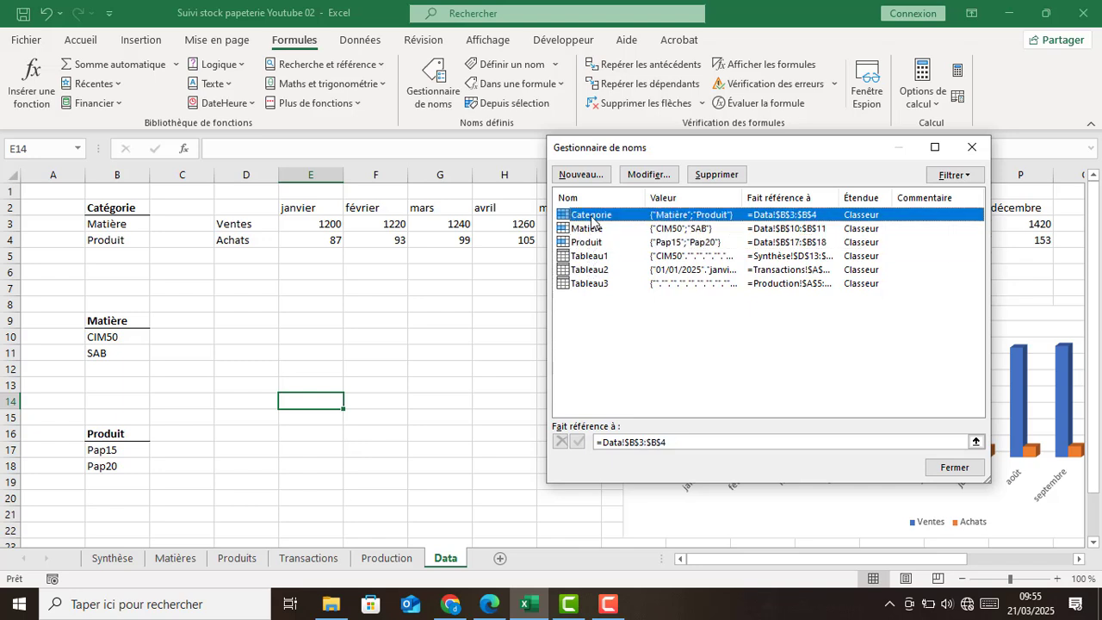
left_click(590, 227)
left_click(591, 241)
left_click(589, 229)
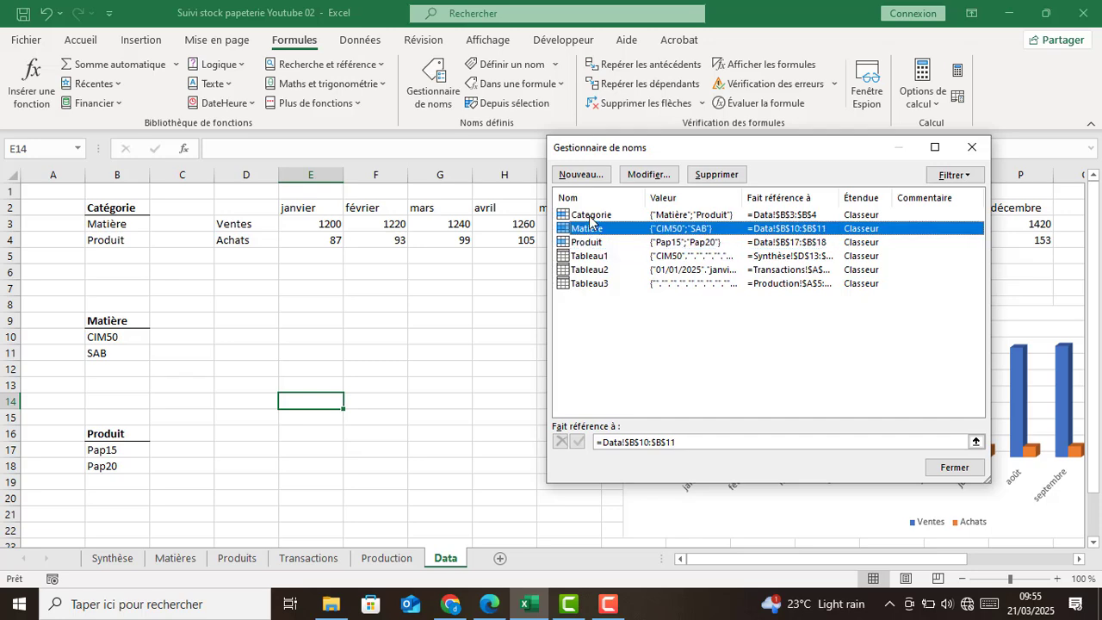
left_click(589, 217)
left_click(591, 229)
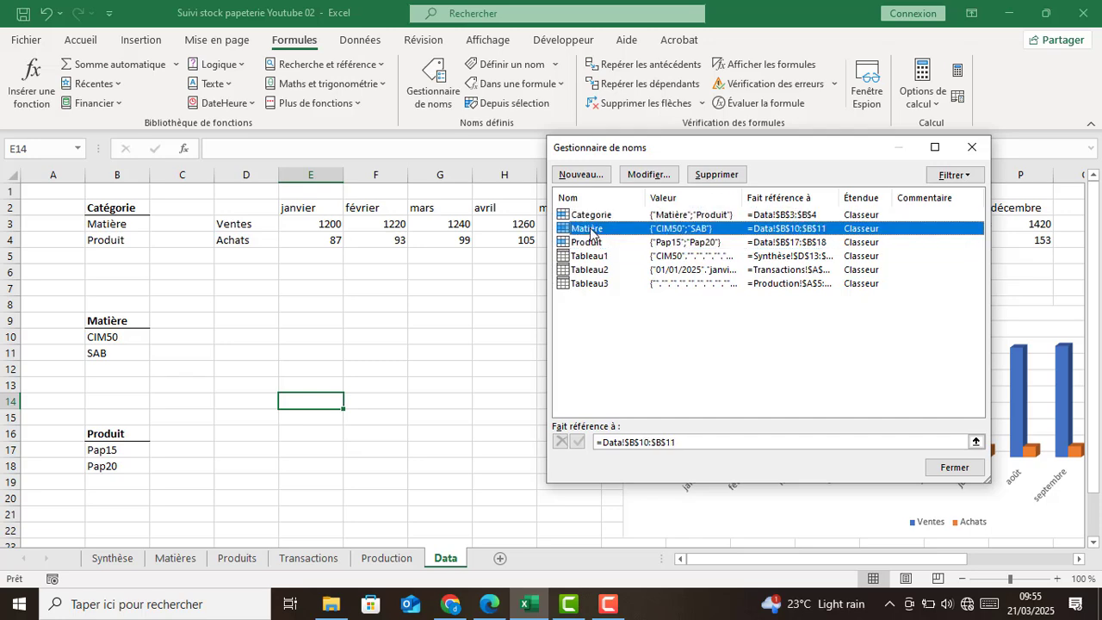
left_click(971, 147)
left_click(170, 485)
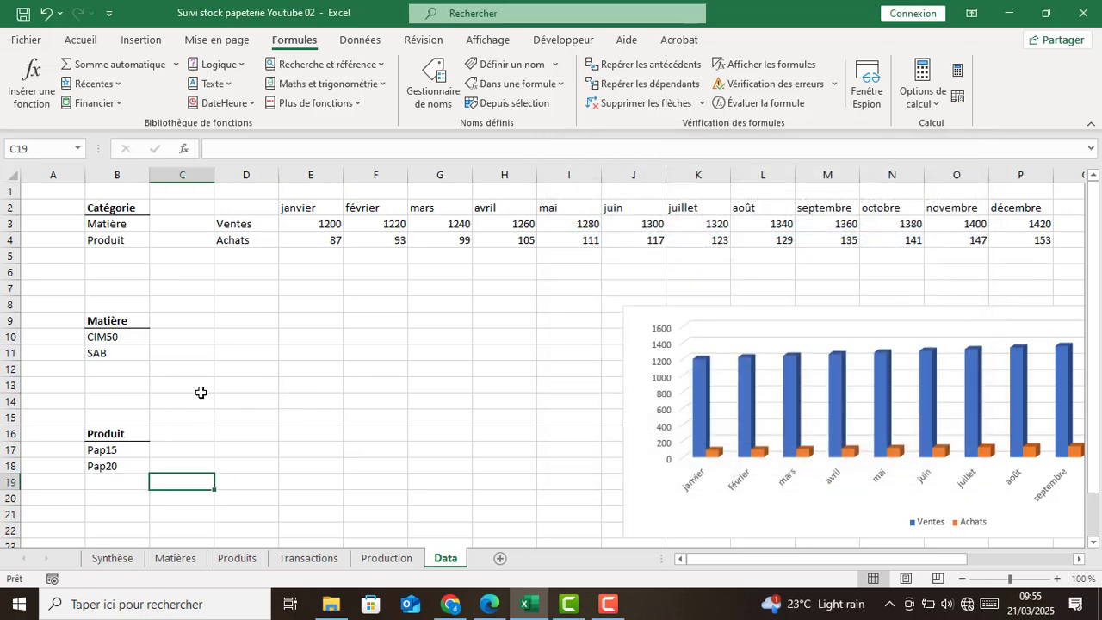
Set the data validation of the Catégorie column's data cells in the Transactions table to allow a list (Liste).
left_click(301, 561)
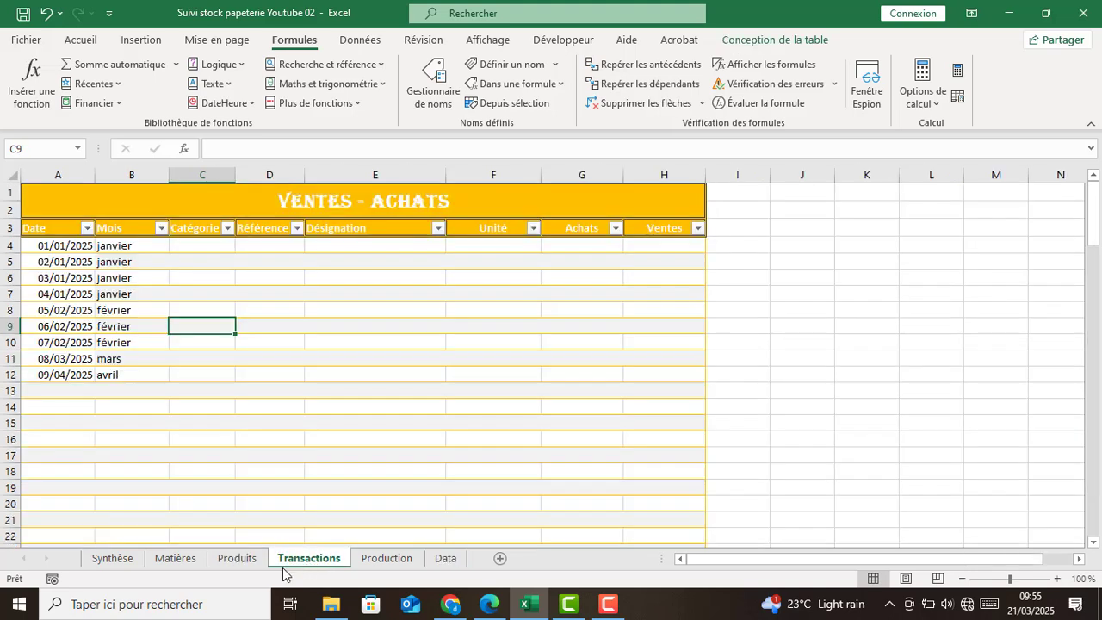
left_click(212, 247)
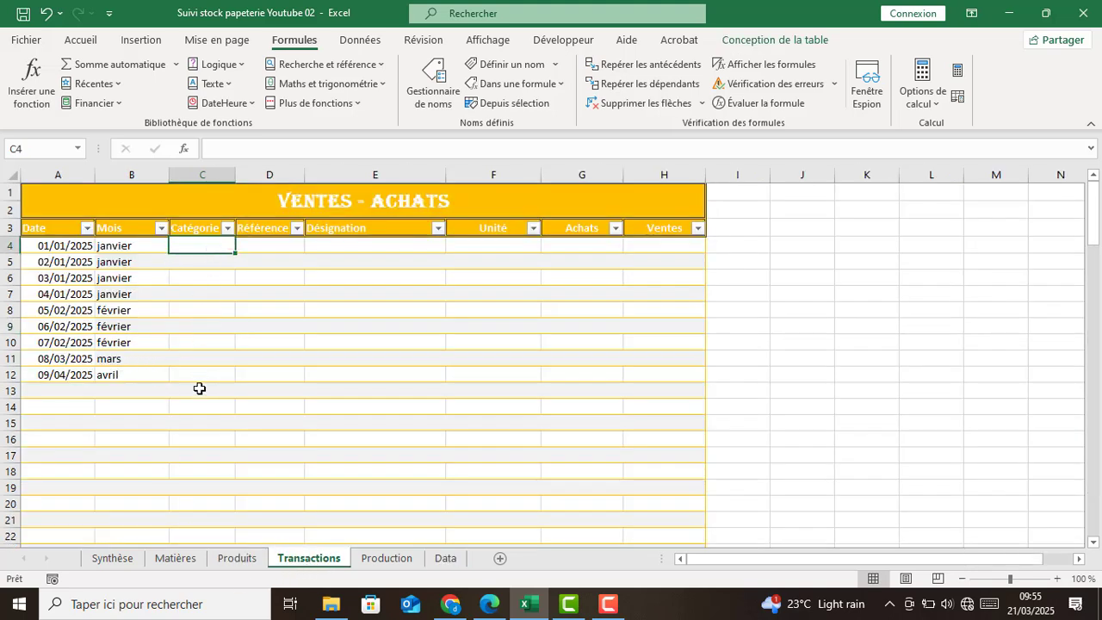
left_click(210, 306)
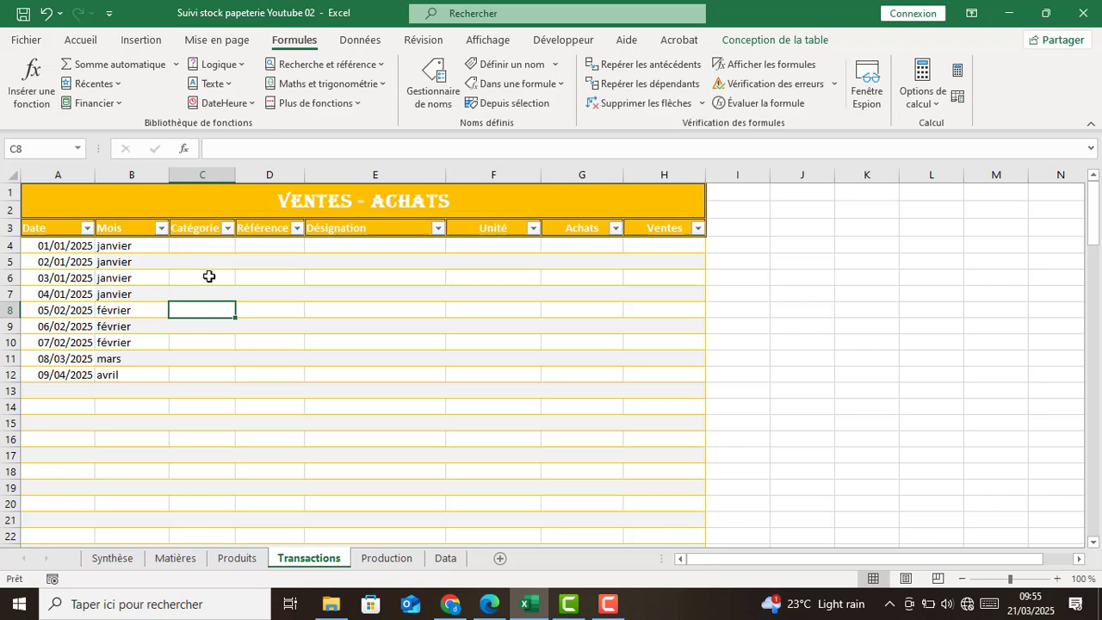
left_click(209, 217)
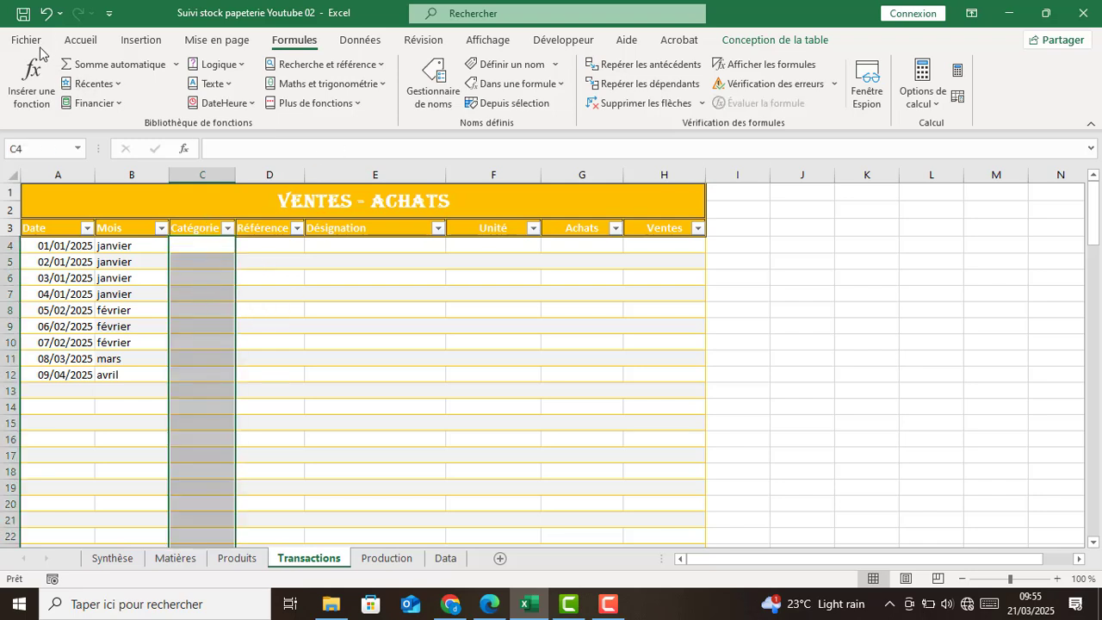
left_click(99, 41)
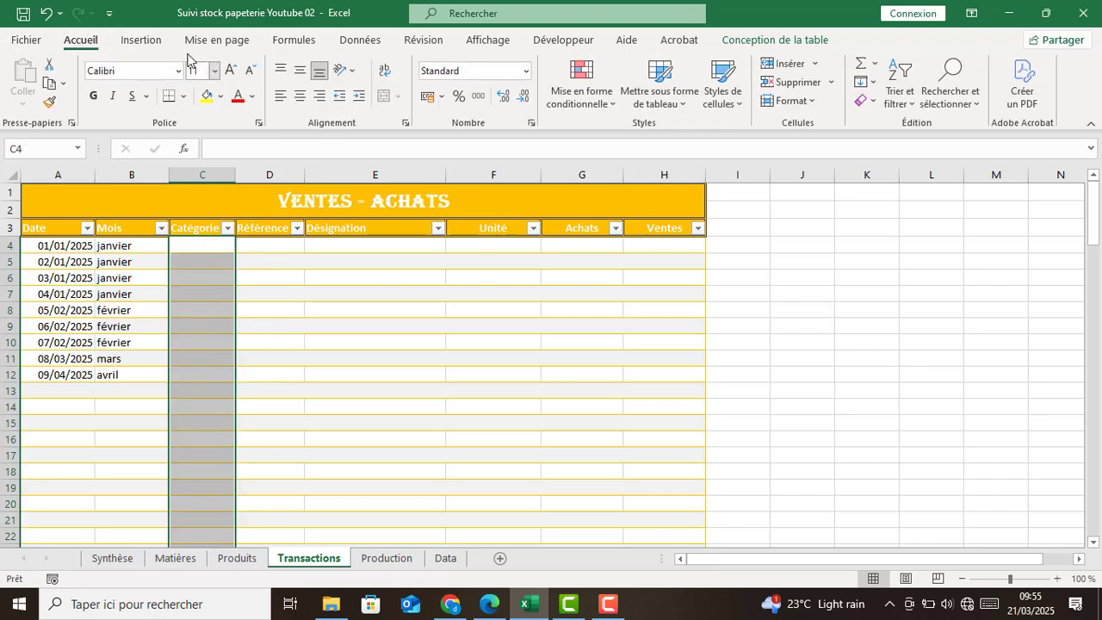
left_click(360, 40)
left_click(790, 102)
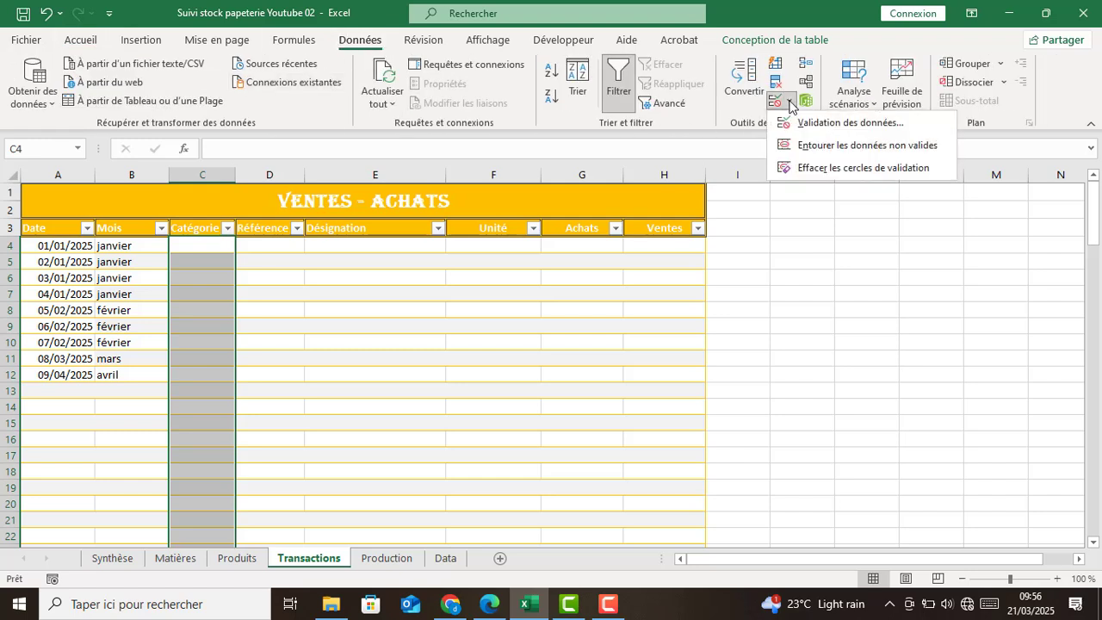
left_click(789, 102)
left_click(788, 104)
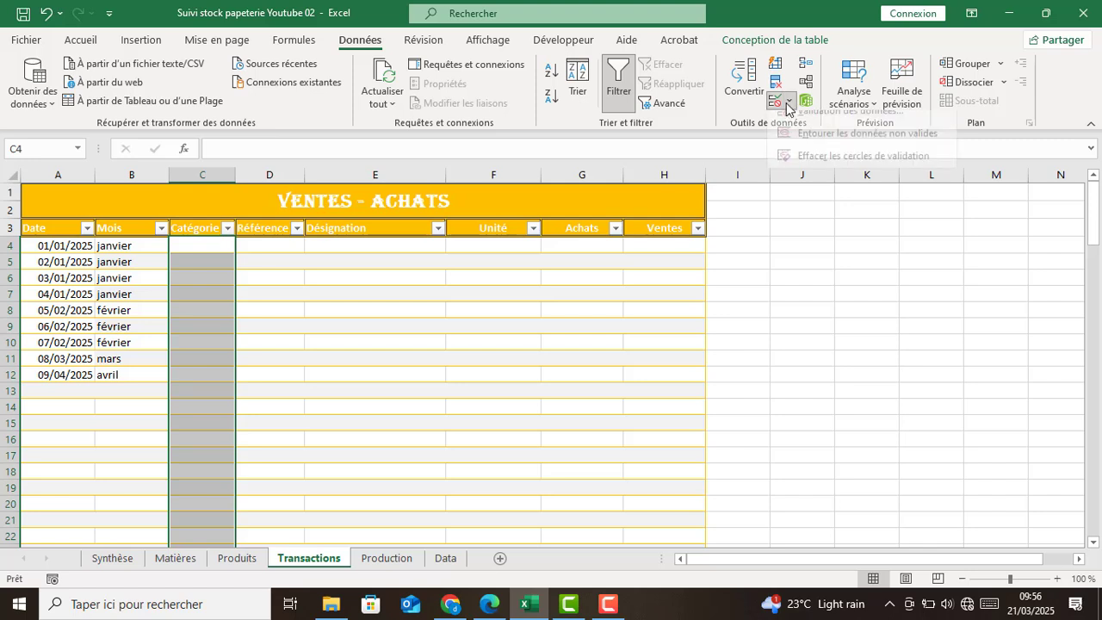
left_click(805, 112)
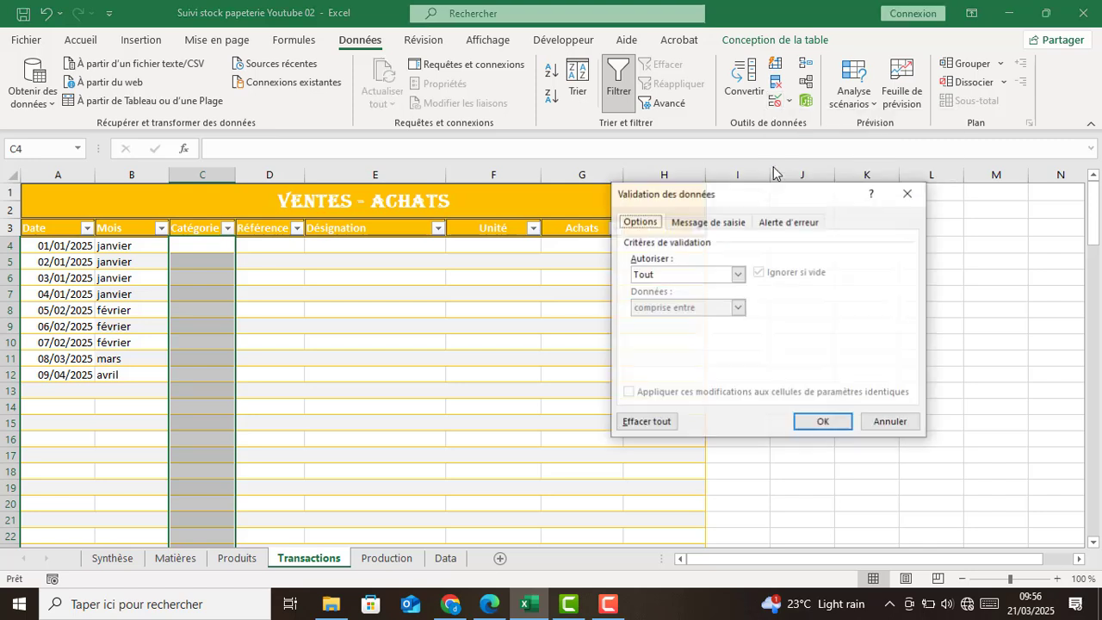
left_click(738, 273)
left_click(668, 327)
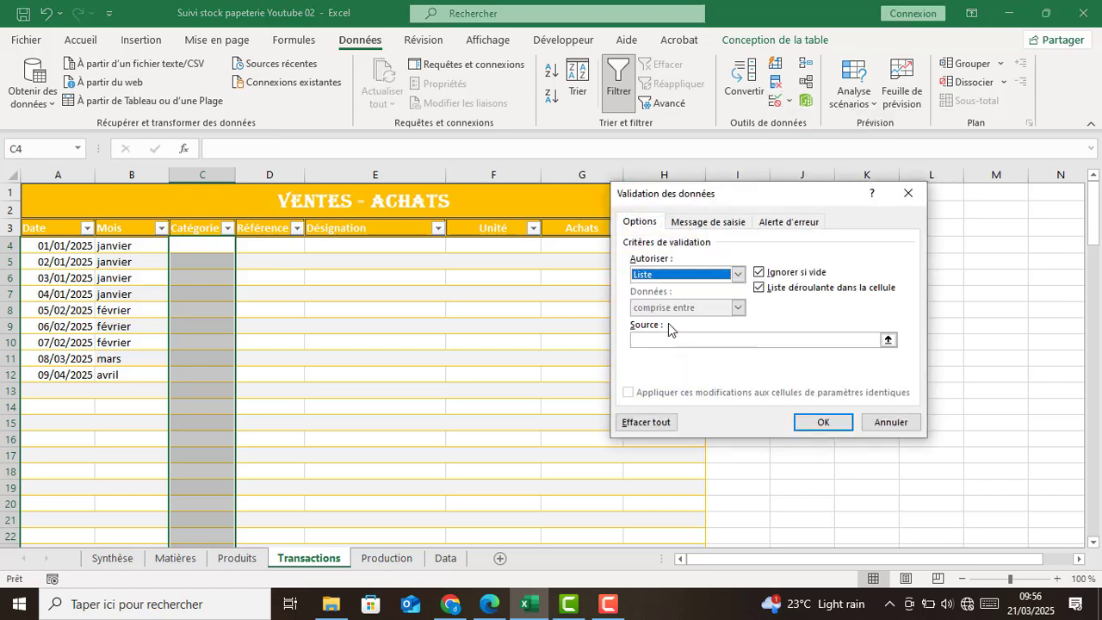
Use the named range Categorie as the source of the validation list and apply it to the Catégorie column.
left_click(667, 340)
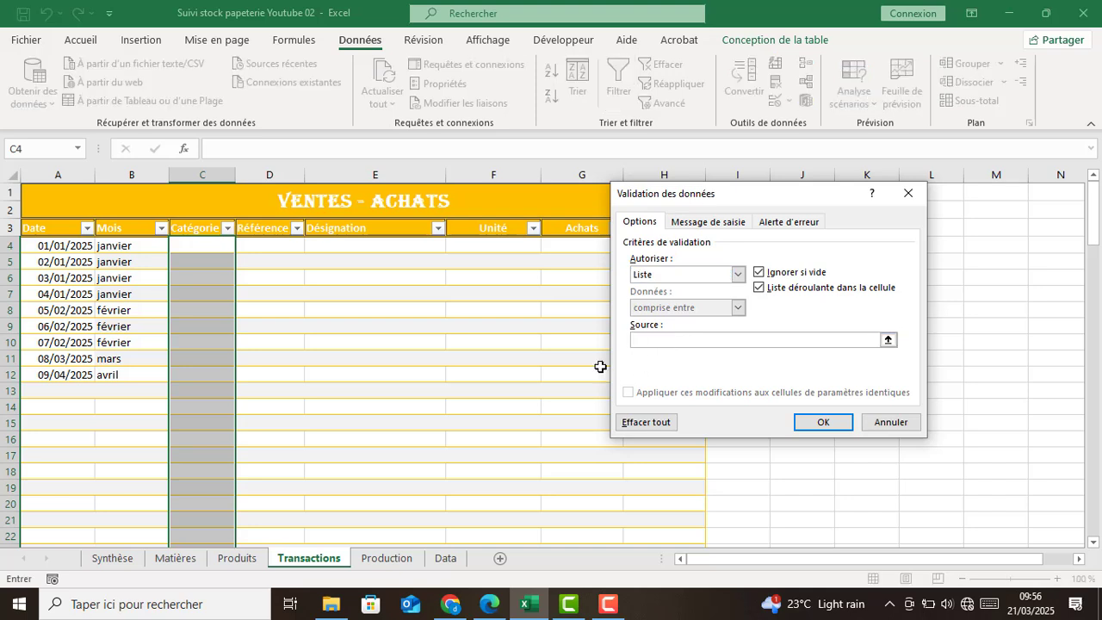
key("F3")
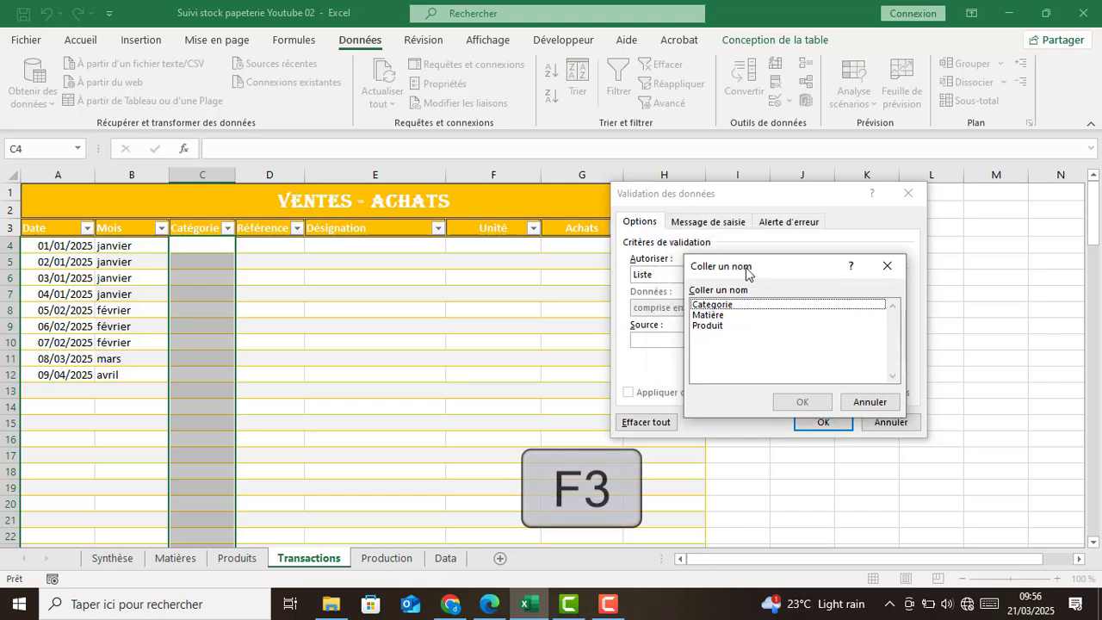
left_click_drag(746, 269, 751, 258)
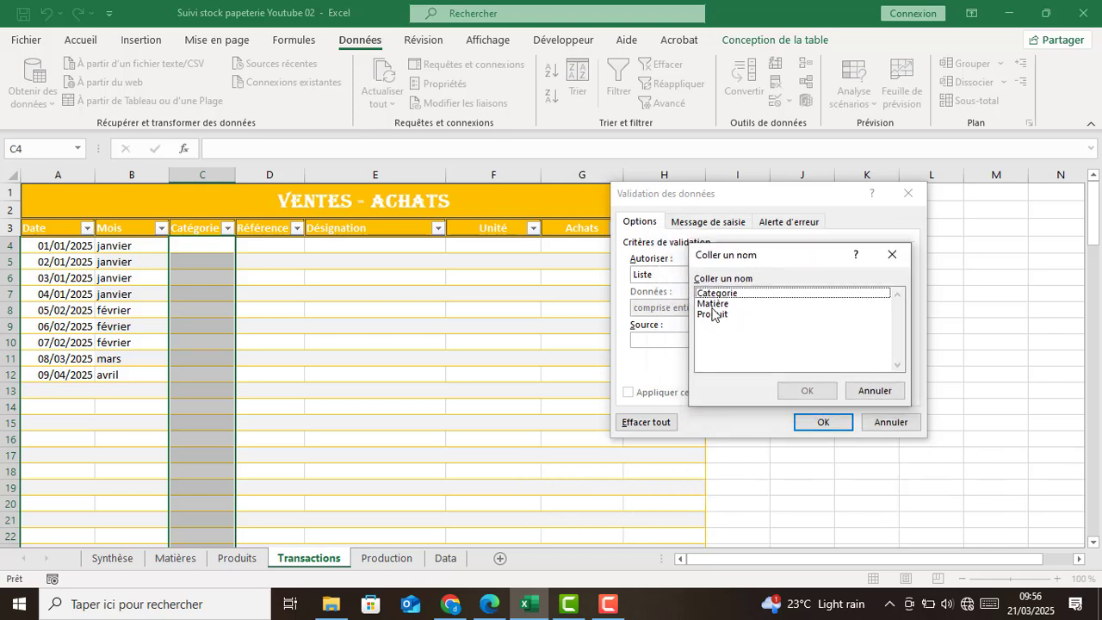
left_click(715, 294)
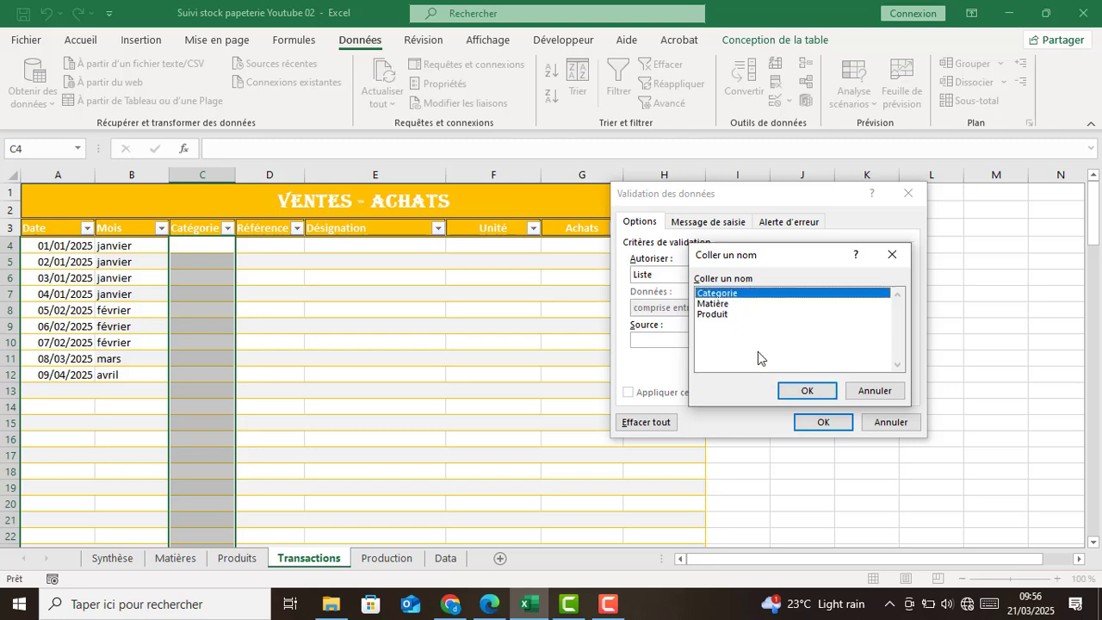
left_click(802, 392)
left_click(824, 422)
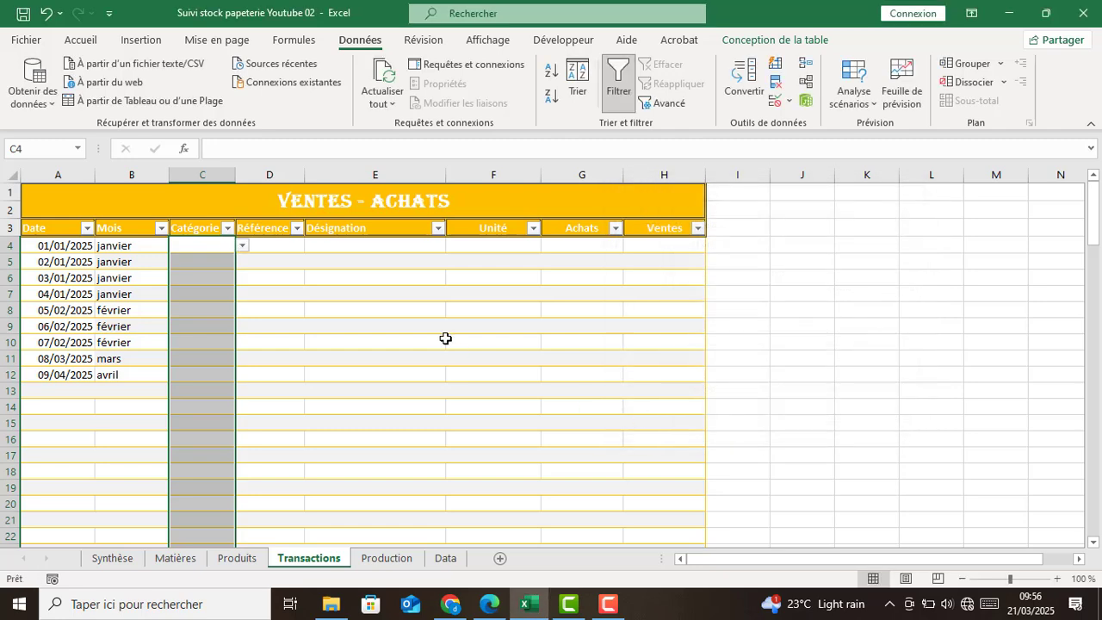
Choose the category Produit for C4 and Matière for C5 from their dropdown lists in the Transactions table.
left_click(224, 248)
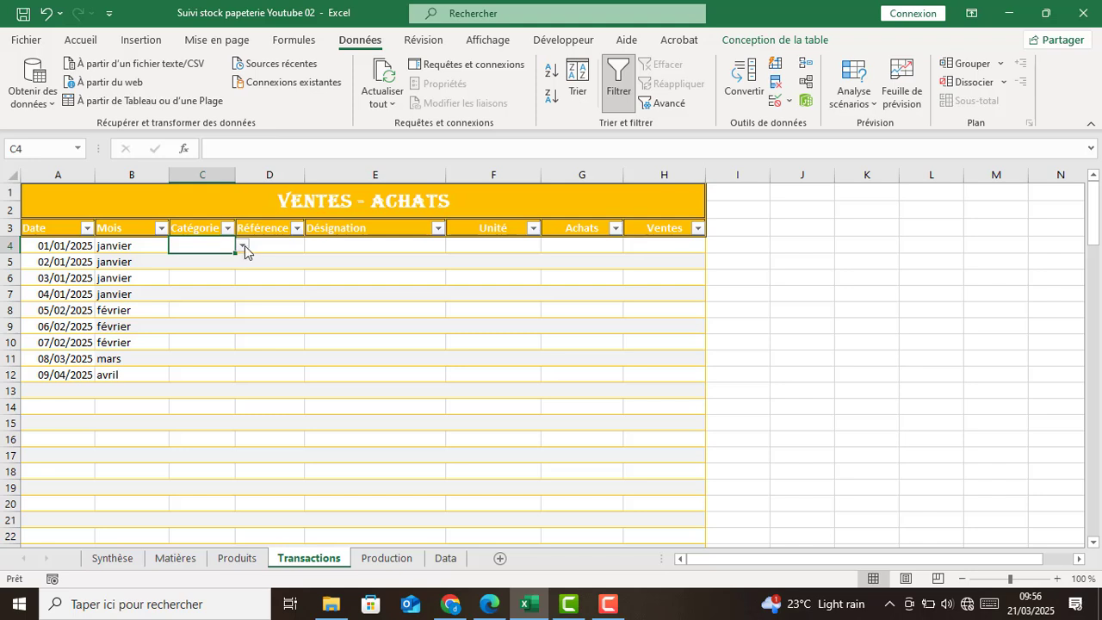
left_click(242, 246)
left_click(216, 270)
left_click(216, 268)
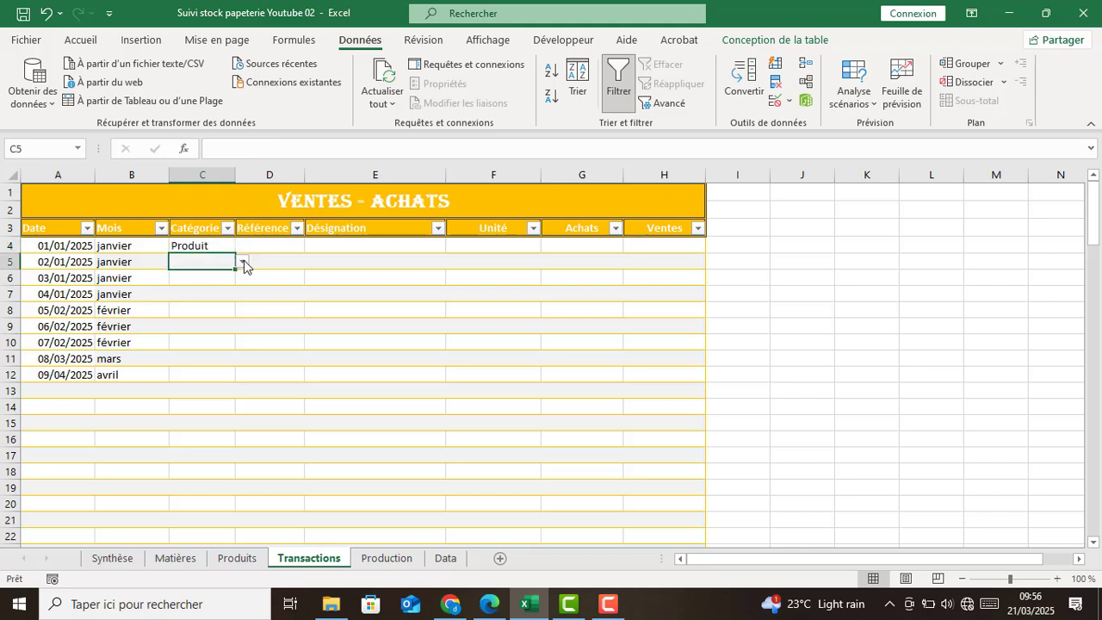
left_click(243, 261)
left_click(216, 275)
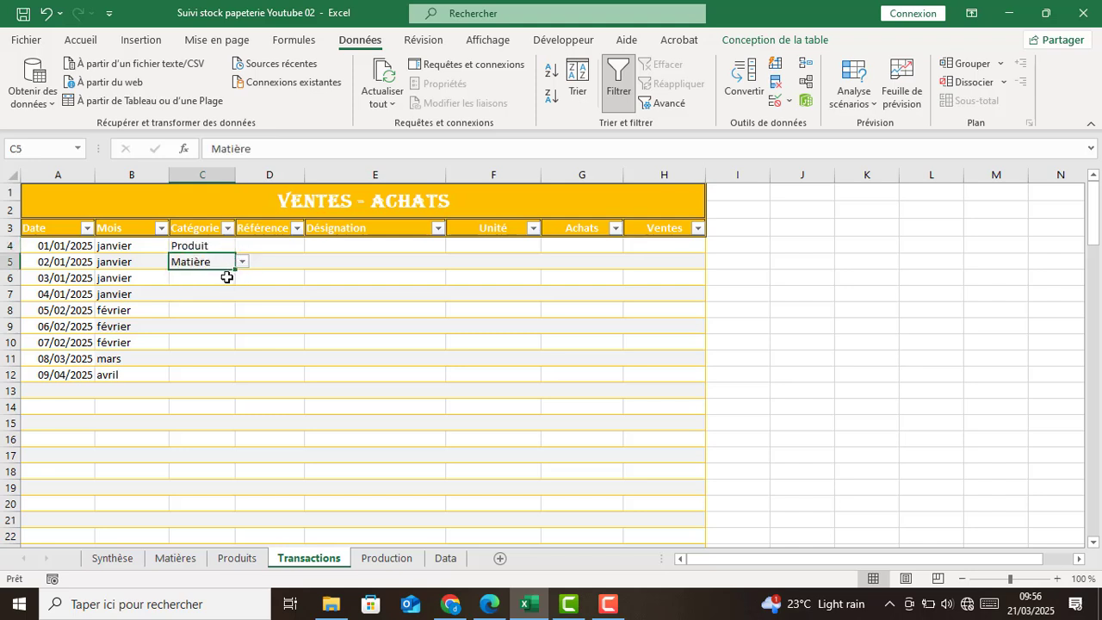
Choose the category Matière for C6 and C4 from their dropdown lists in the Transactions table.
left_click(226, 277)
left_click(242, 278)
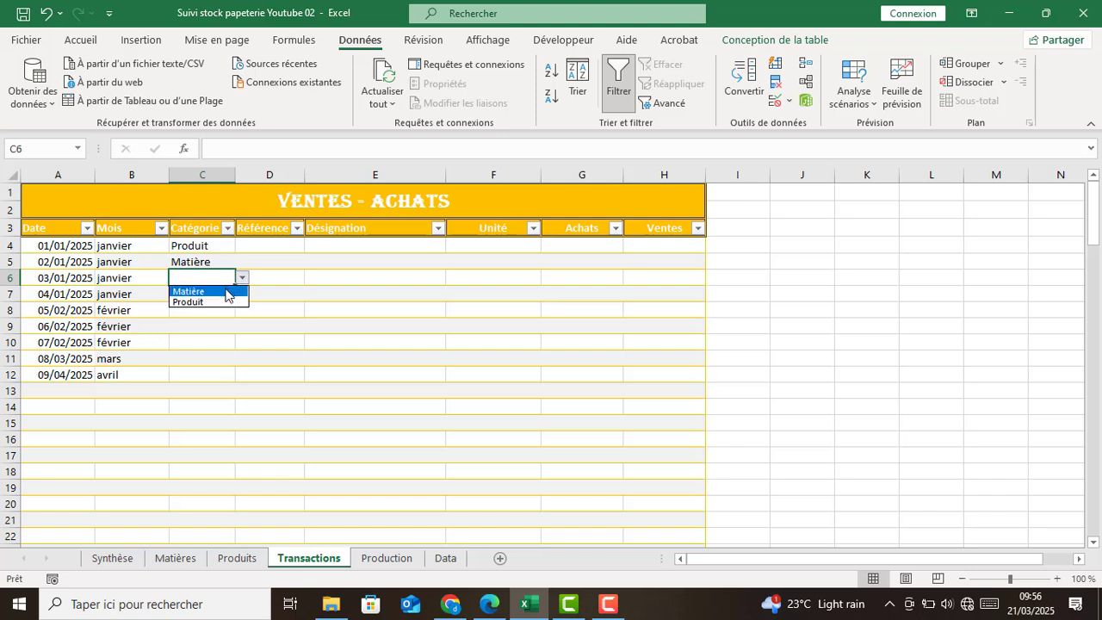
left_click(221, 293)
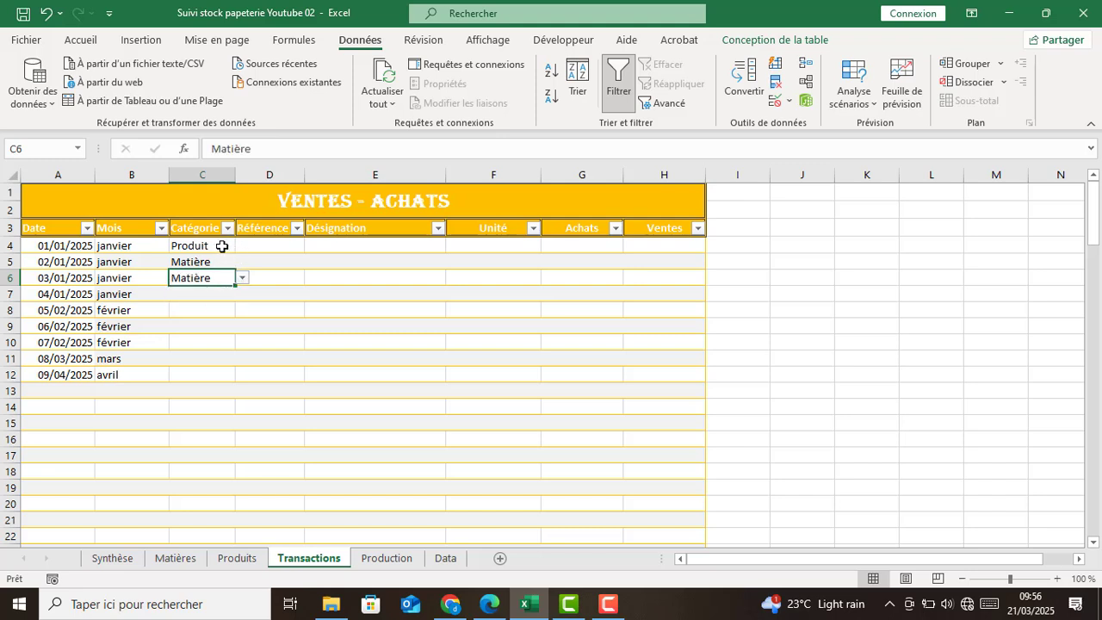
left_click(221, 246)
left_click(242, 246)
left_click(224, 260)
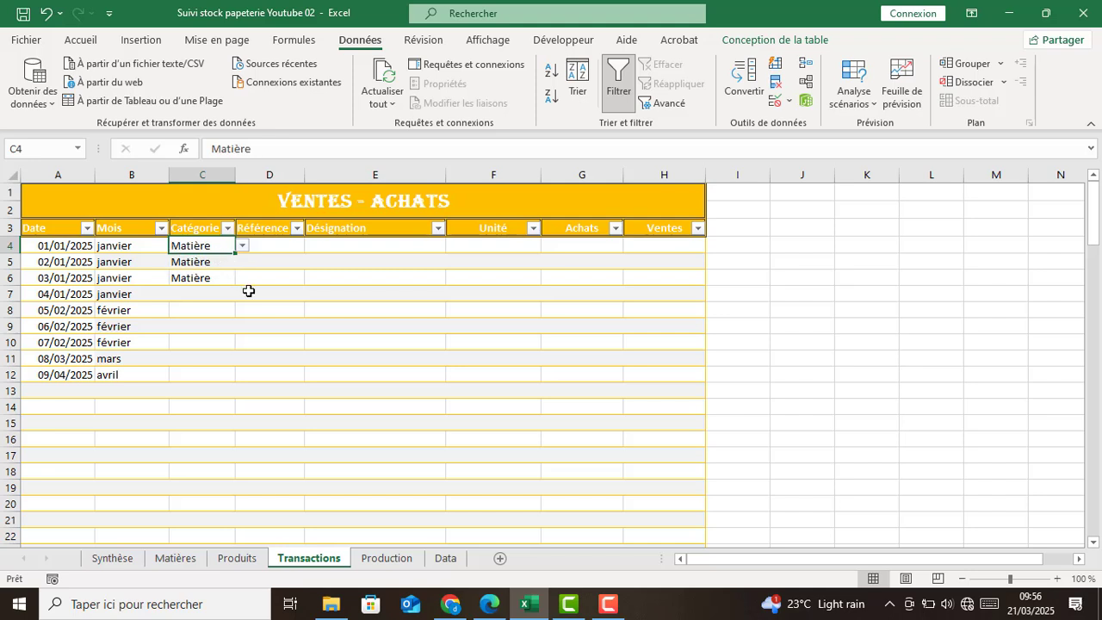
Set the category of C5 in the Transactions table to Produit and select the first Référence cell, D4.
left_click(250, 293)
left_click(283, 245)
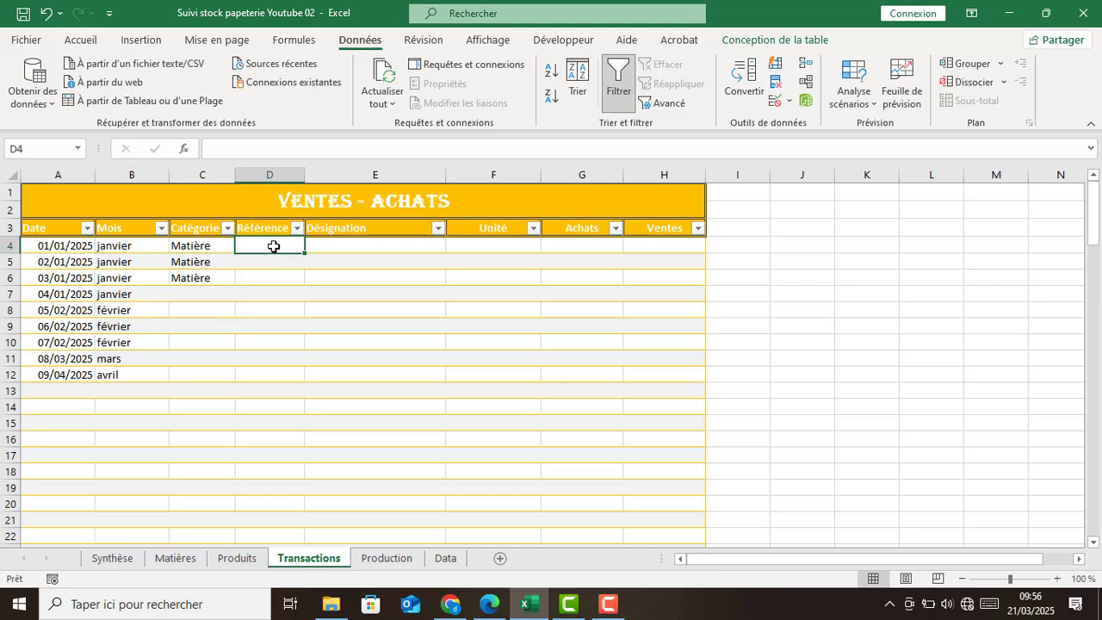
left_click(206, 249)
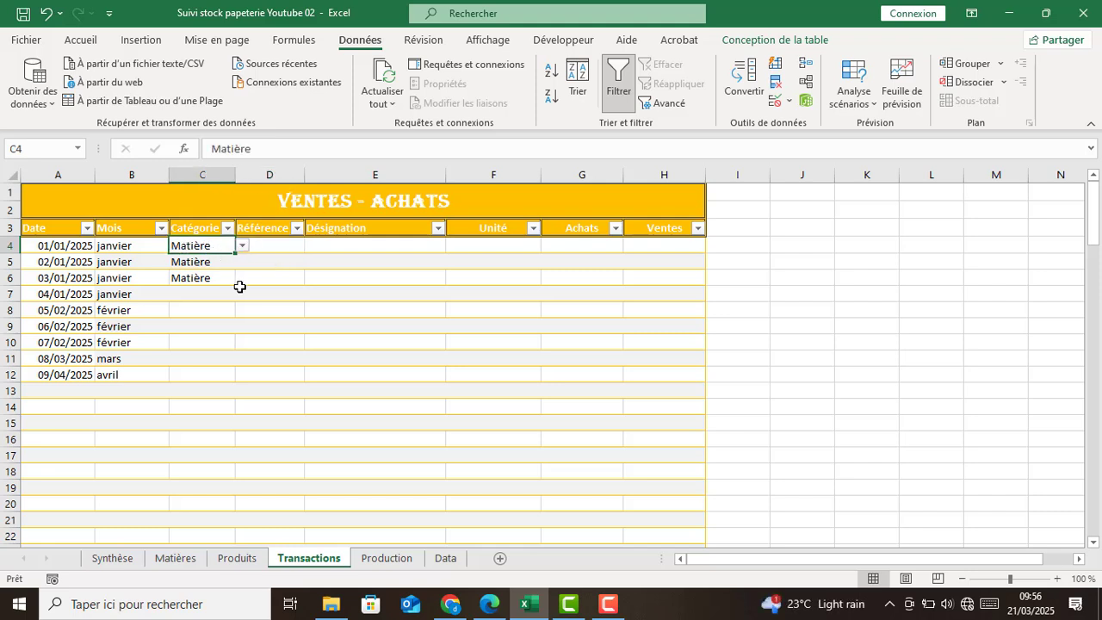
left_click(283, 250)
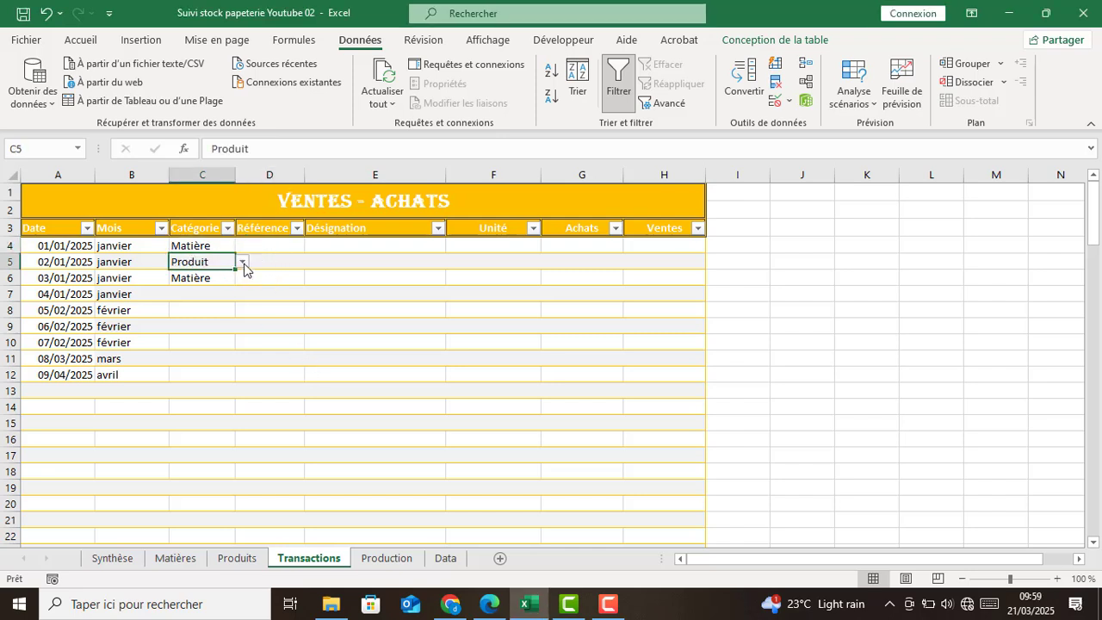
left_click(263, 261)
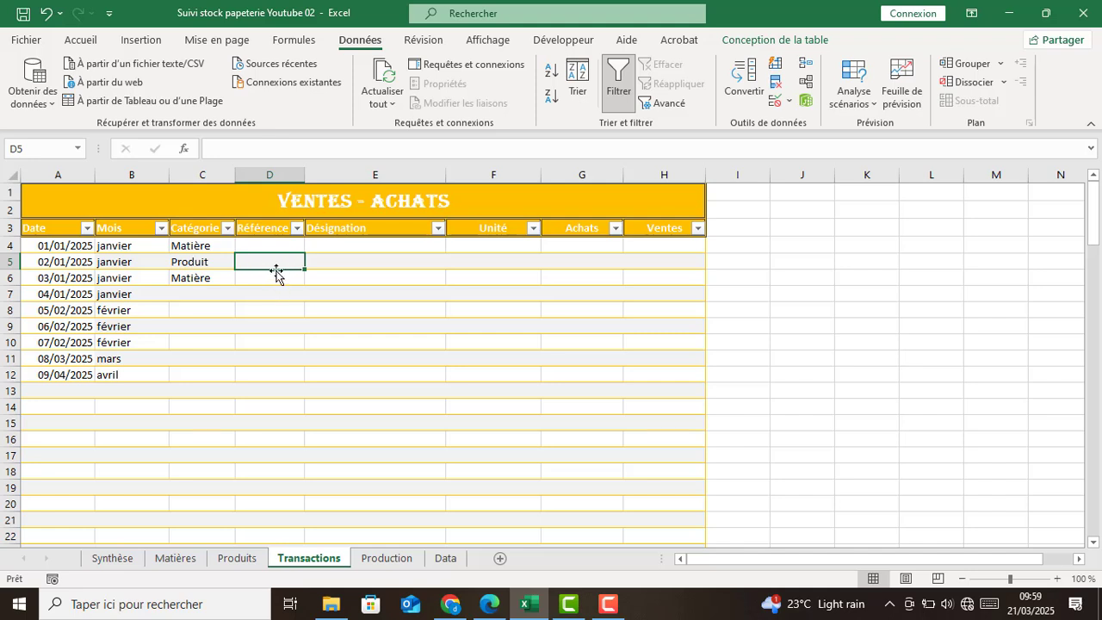
left_click(277, 245)
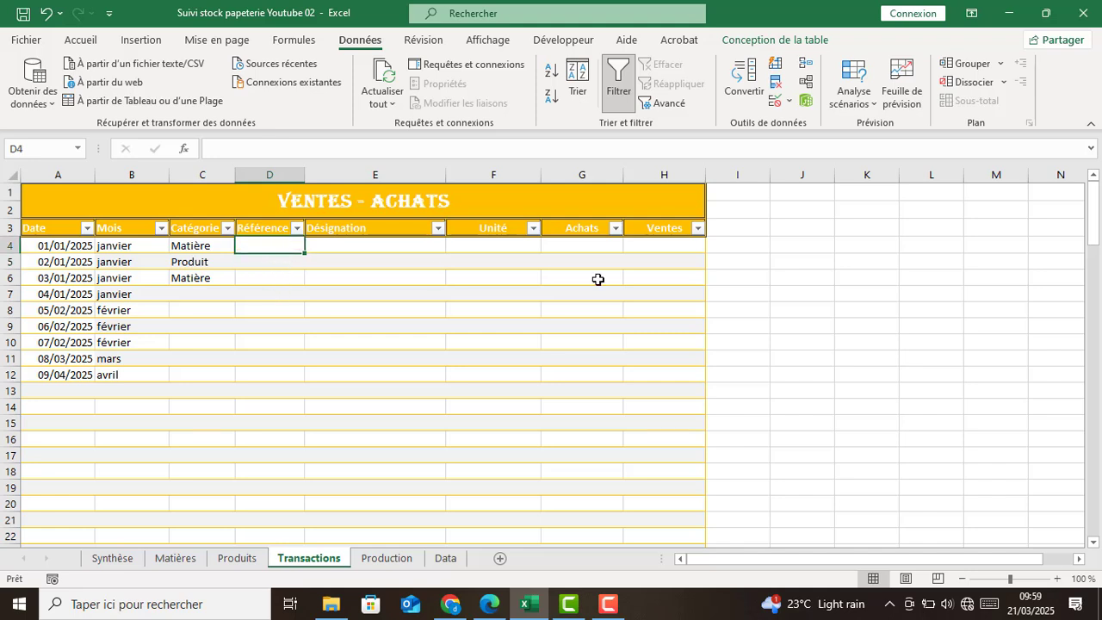
Draft the formula =INDIRECT() in the empty cell K5, copy its text and clear the cell.
left_click(856, 259)
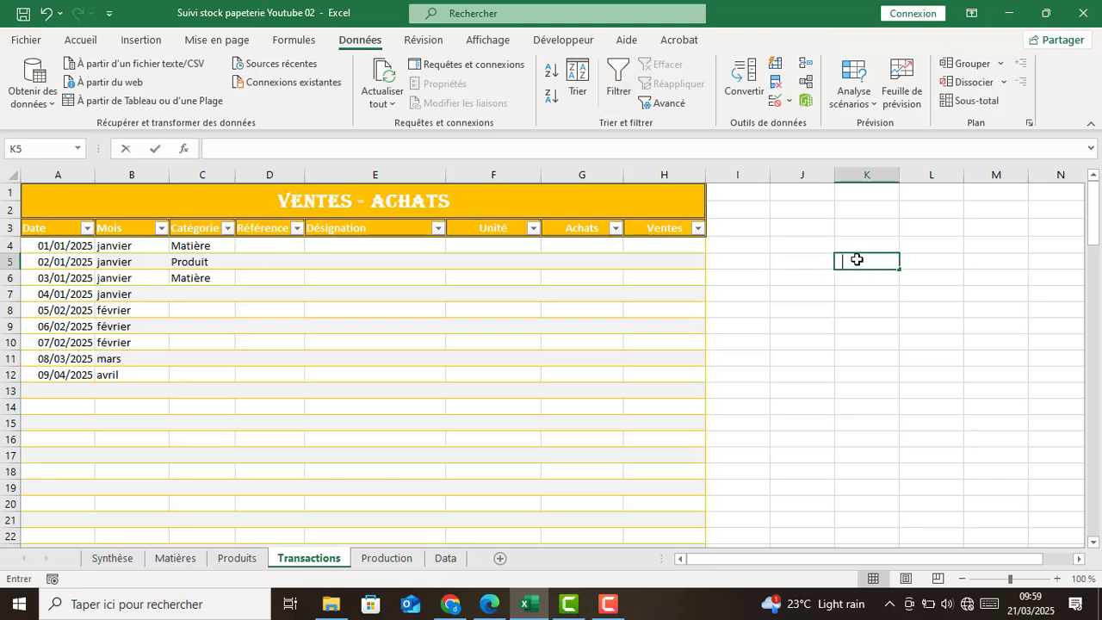
type("=in")
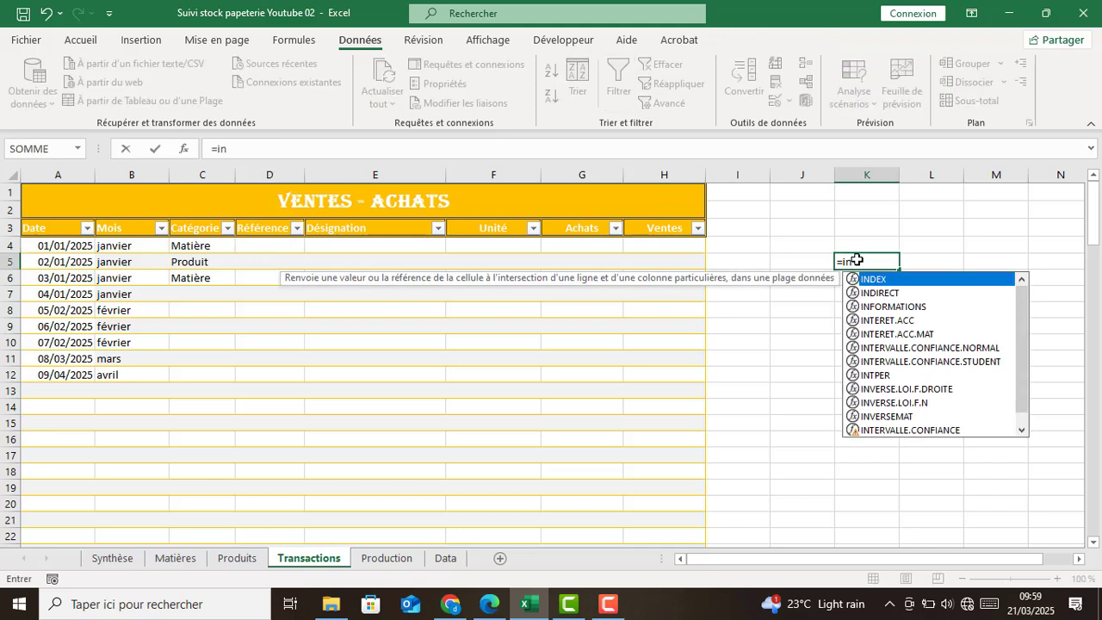
key("Down")
key("Tab")
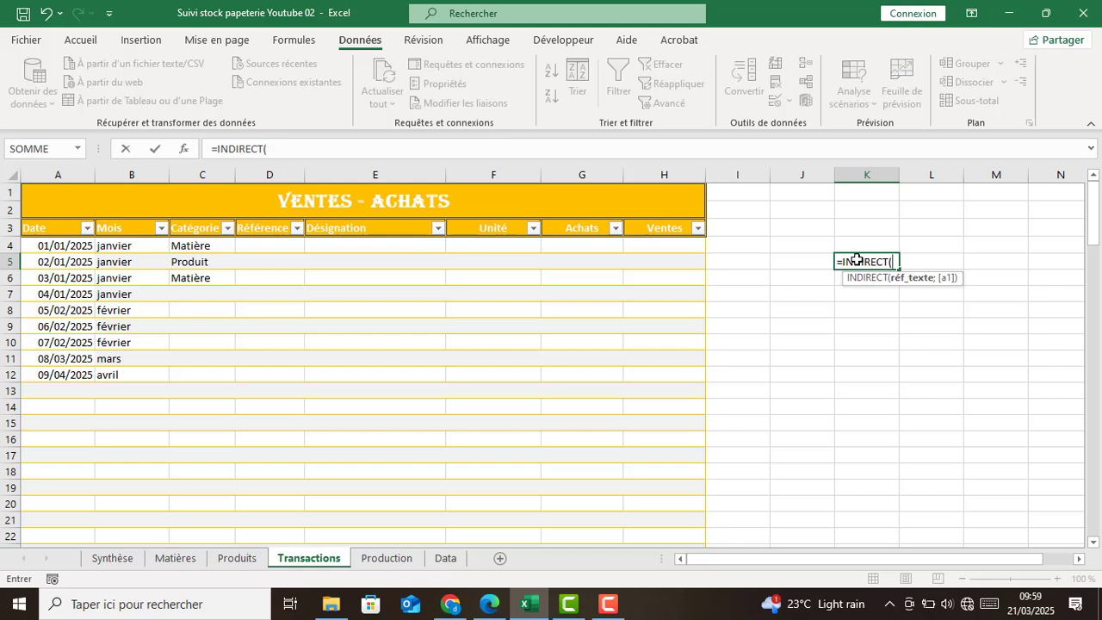
type(")")
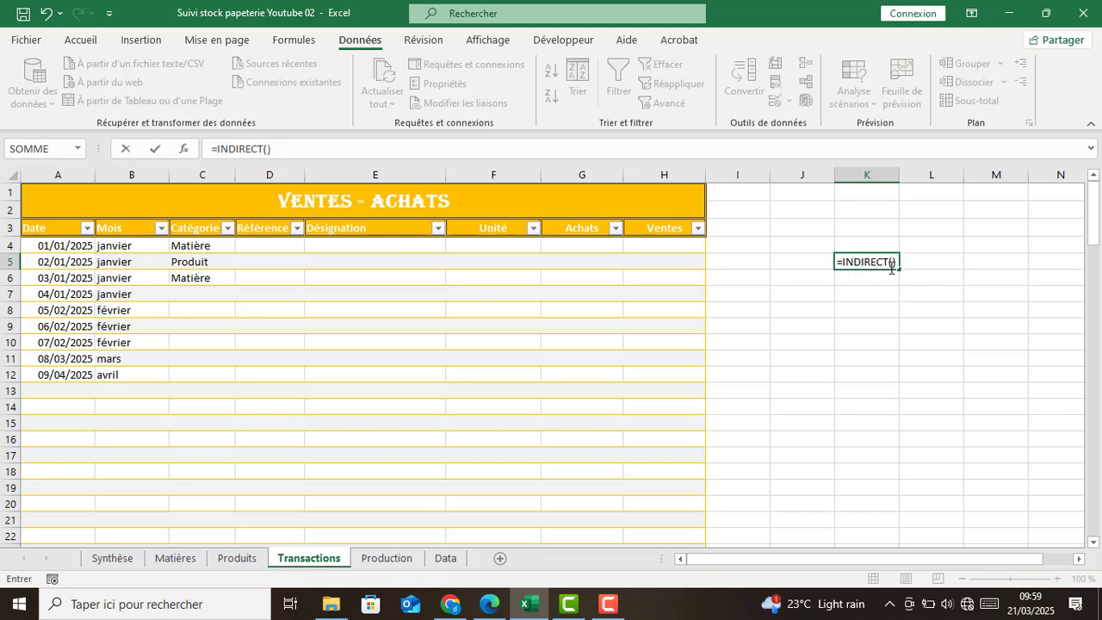
left_click(893, 262)
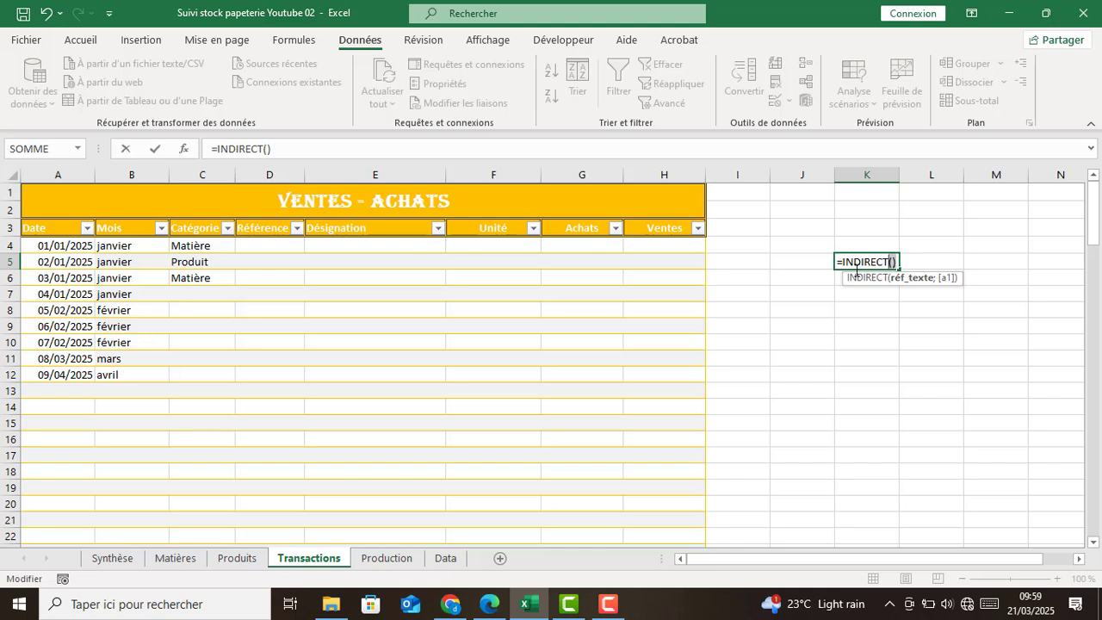
left_click_drag(895, 262, 824, 272)
key("ctrl+c")
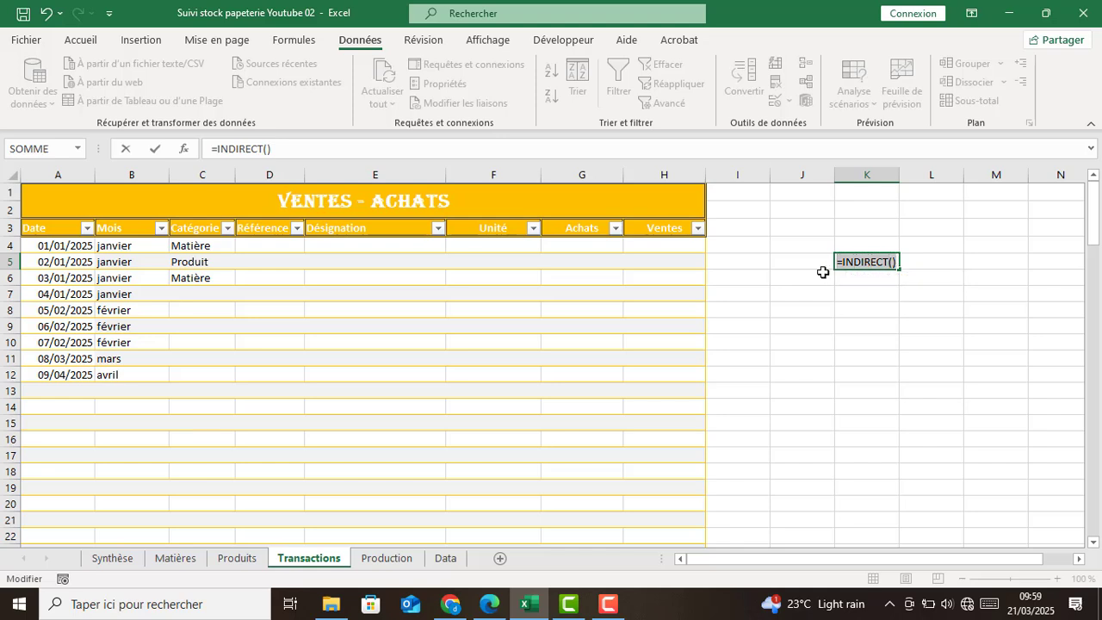
key("Delete")
left_click(865, 327)
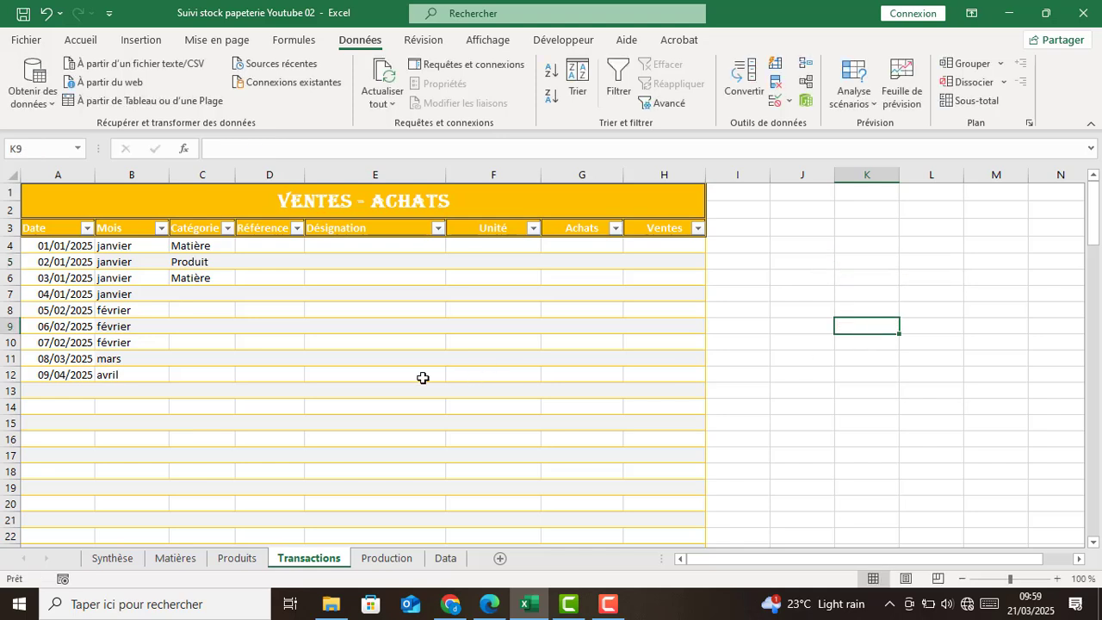
Set the data validation of the Référence column's data cells in the Transactions table to allow a list (Liste).
left_click(239, 251)
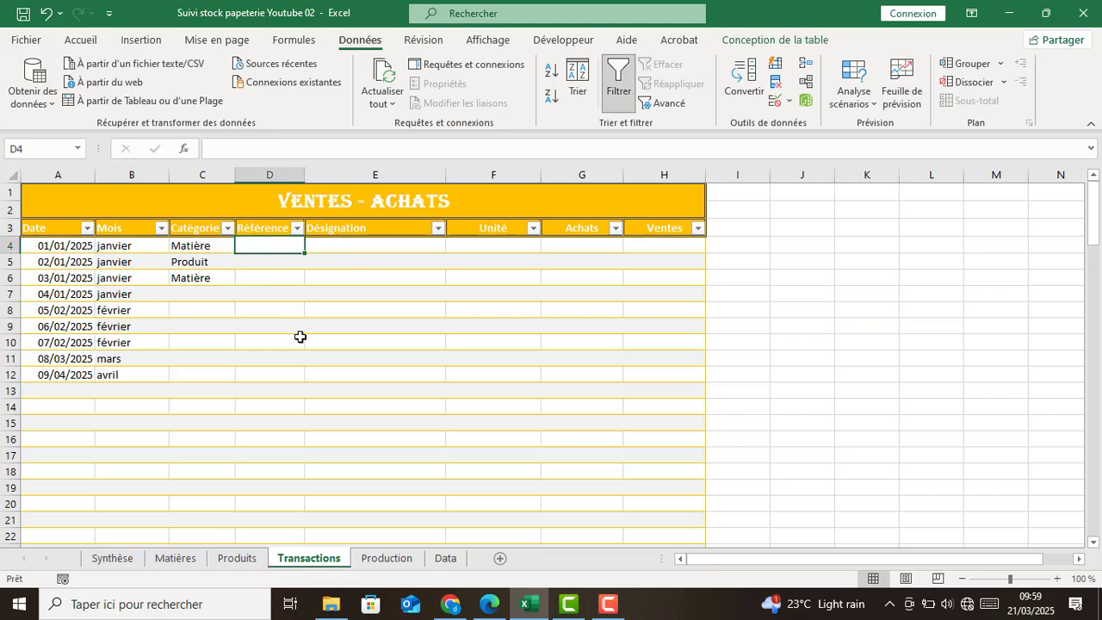
left_click(275, 222)
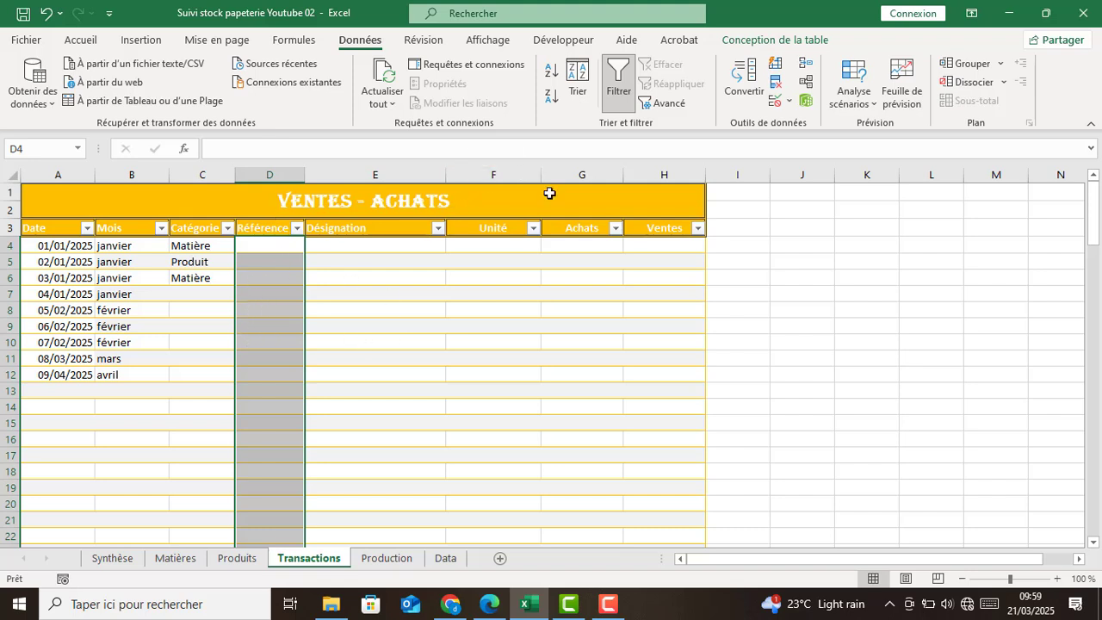
left_click(785, 101)
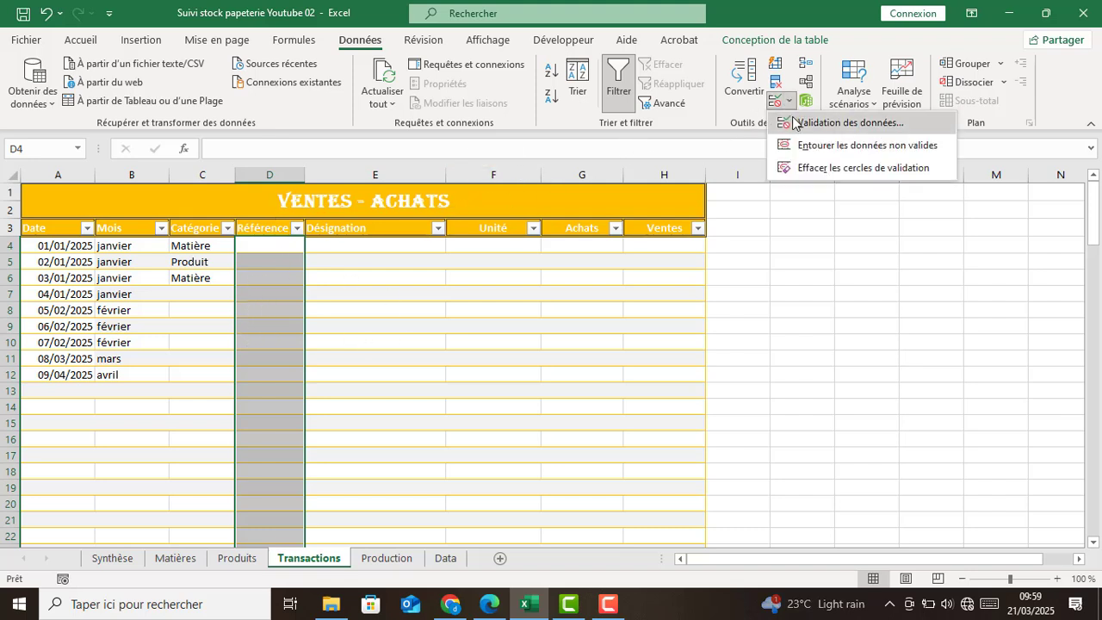
left_click(801, 122)
left_click(736, 274)
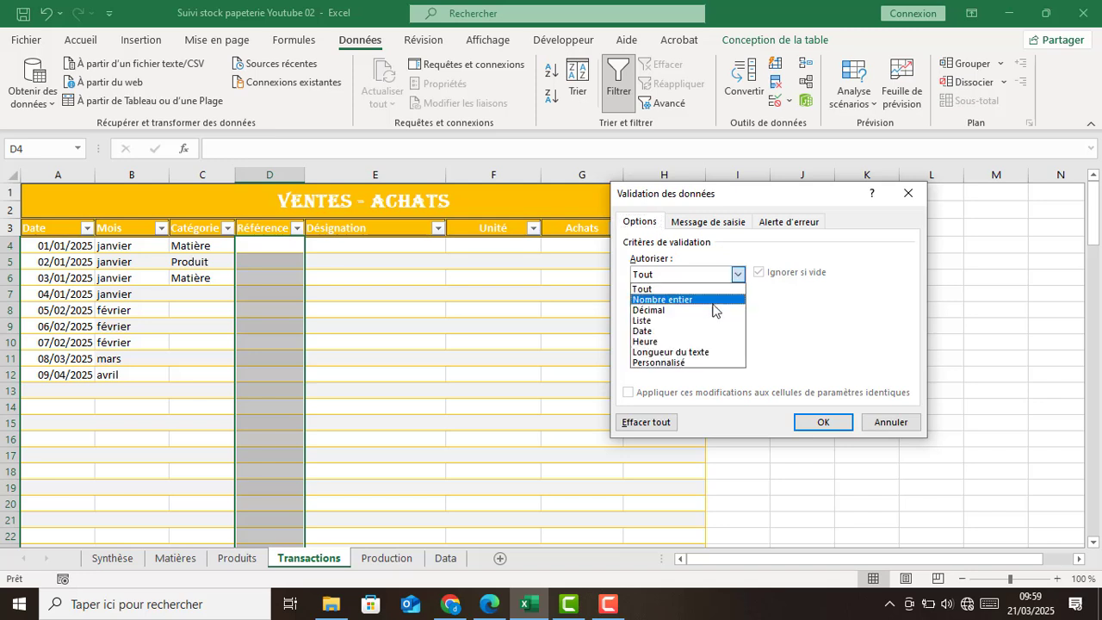
left_click(686, 321)
Use =INDIRECT($C4) as the source of the validation list and apply it to the Référence column.
left_click(703, 339)
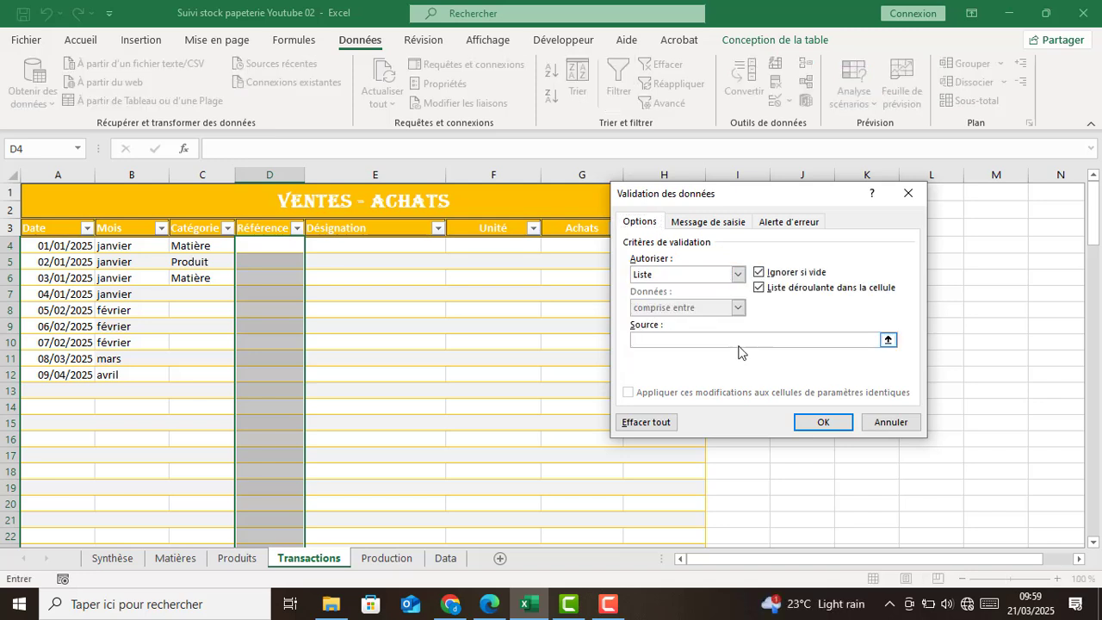
key("ctrl+v")
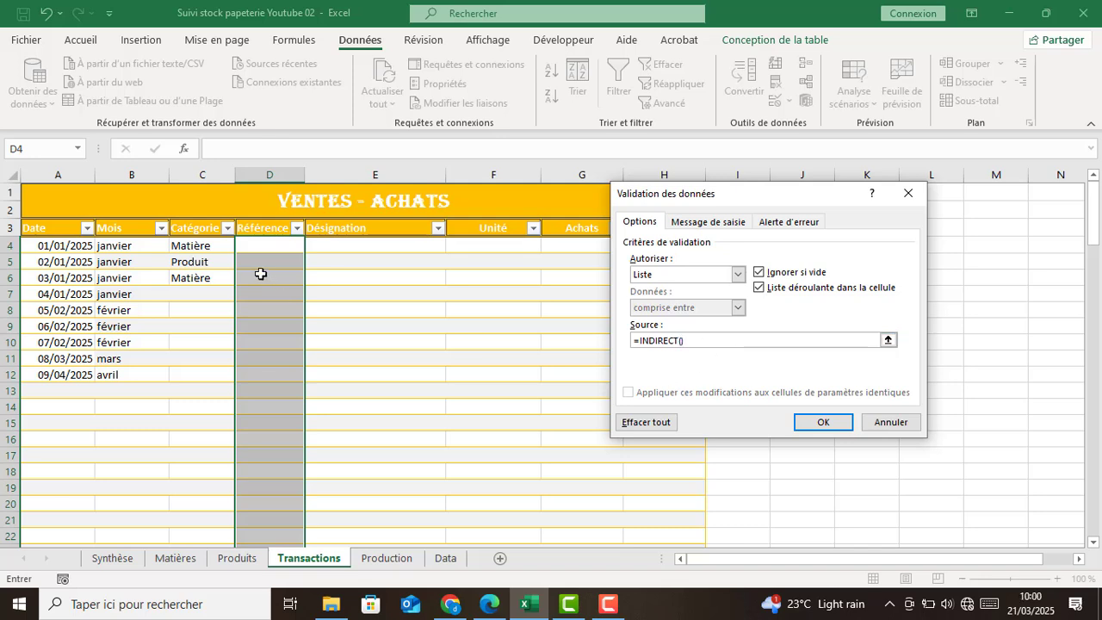
left_click(209, 246)
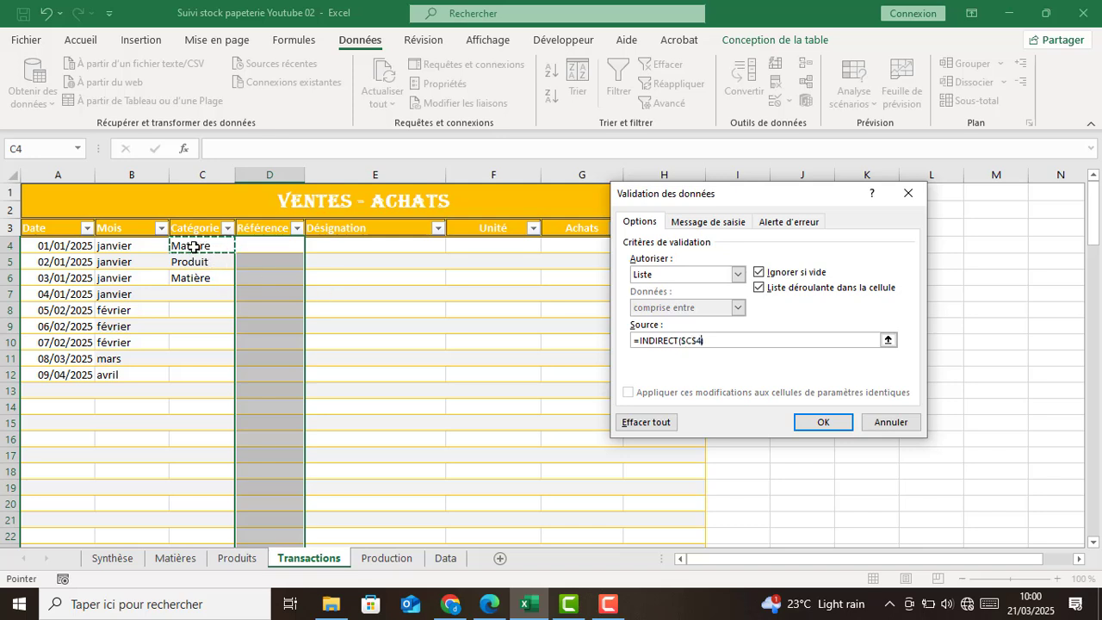
left_click(699, 341)
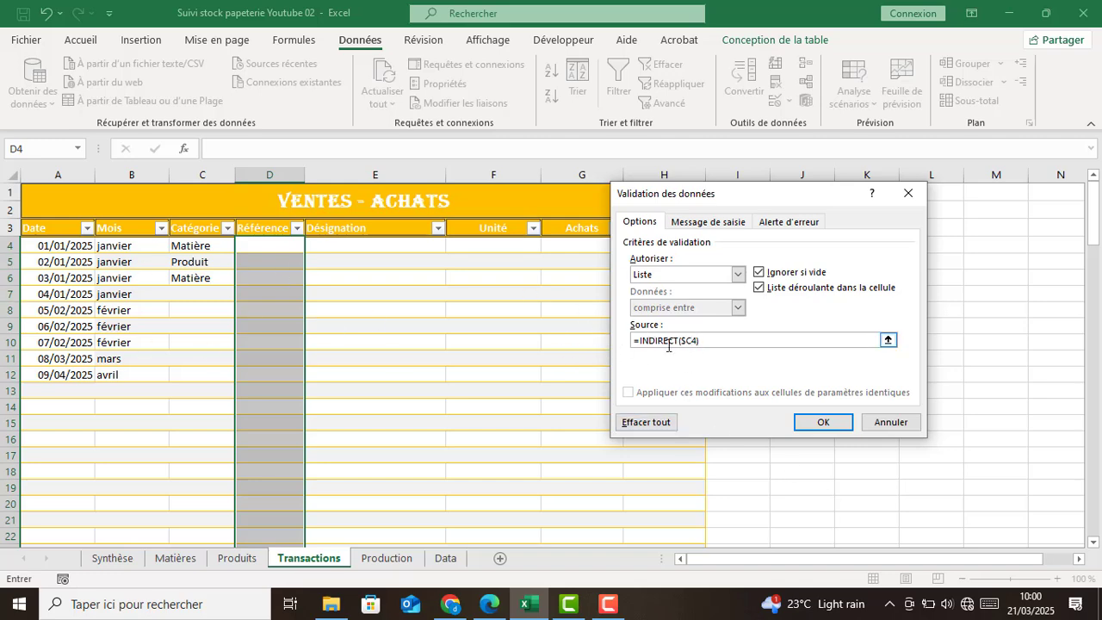
left_click(825, 420)
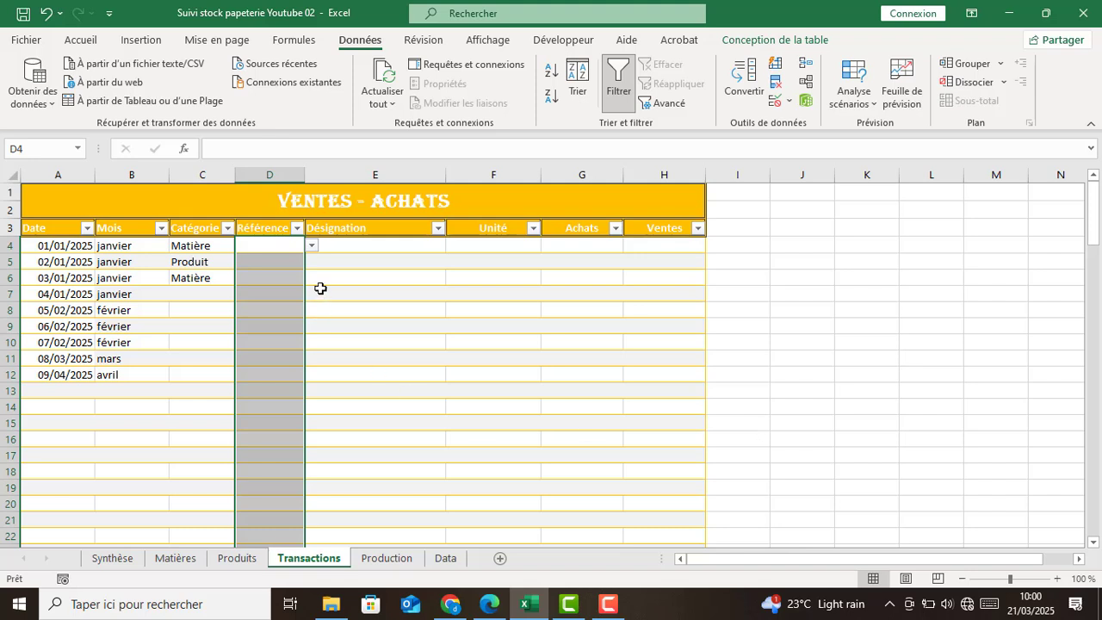
Test the reference dropdown of D4 by choosing CIM50, SAB and CIM50 again.
left_click(286, 281)
left_click(293, 247)
left_click(312, 246)
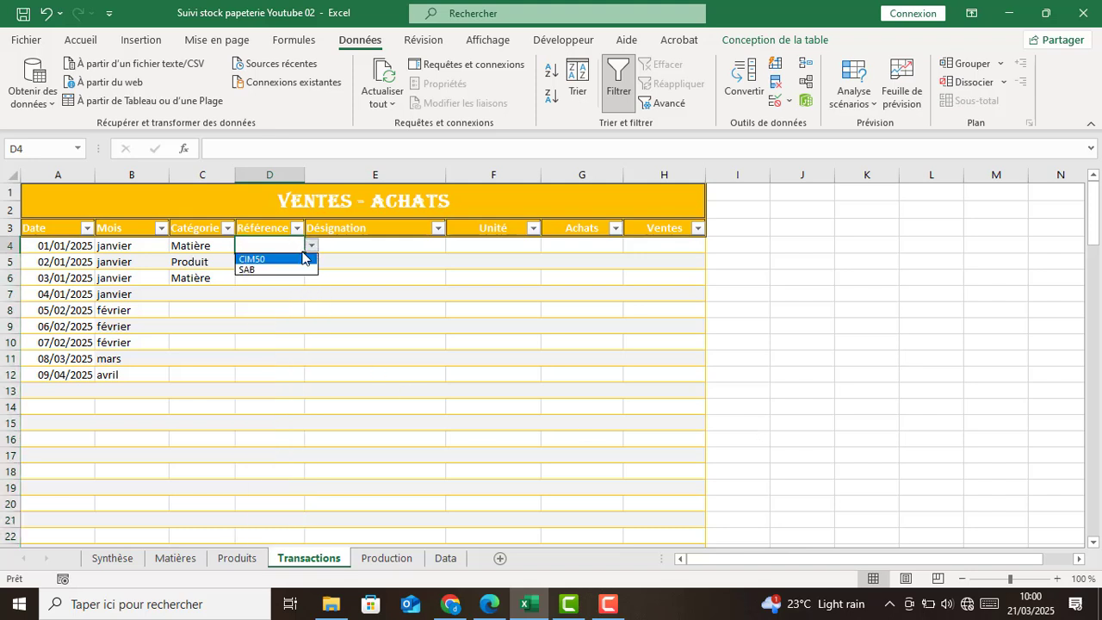
left_click(297, 260)
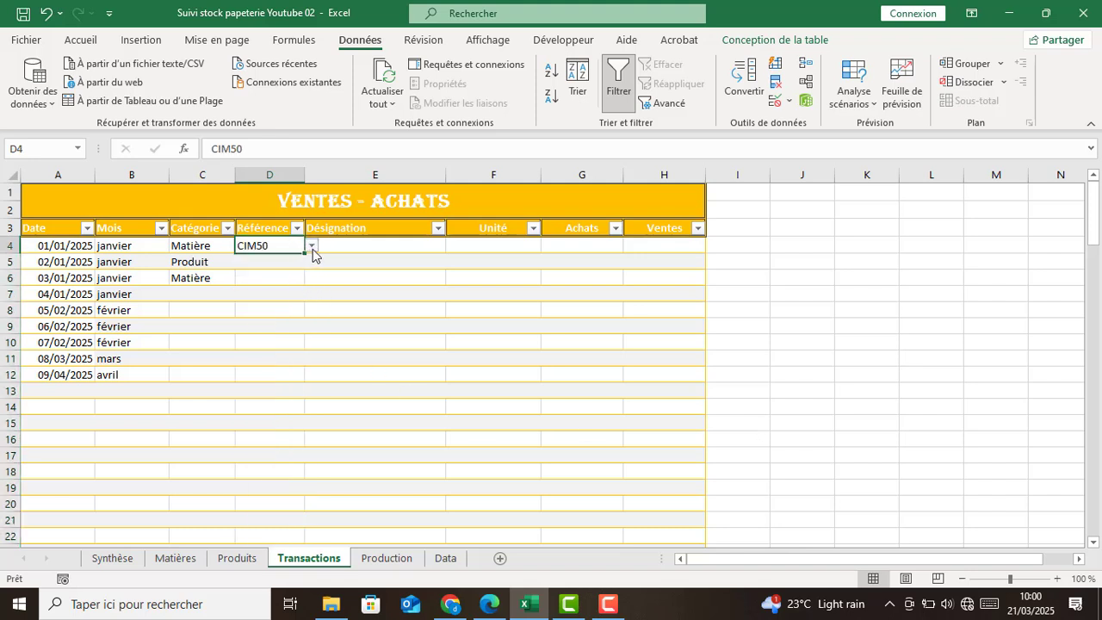
left_click(312, 247)
left_click(298, 270)
left_click(311, 247)
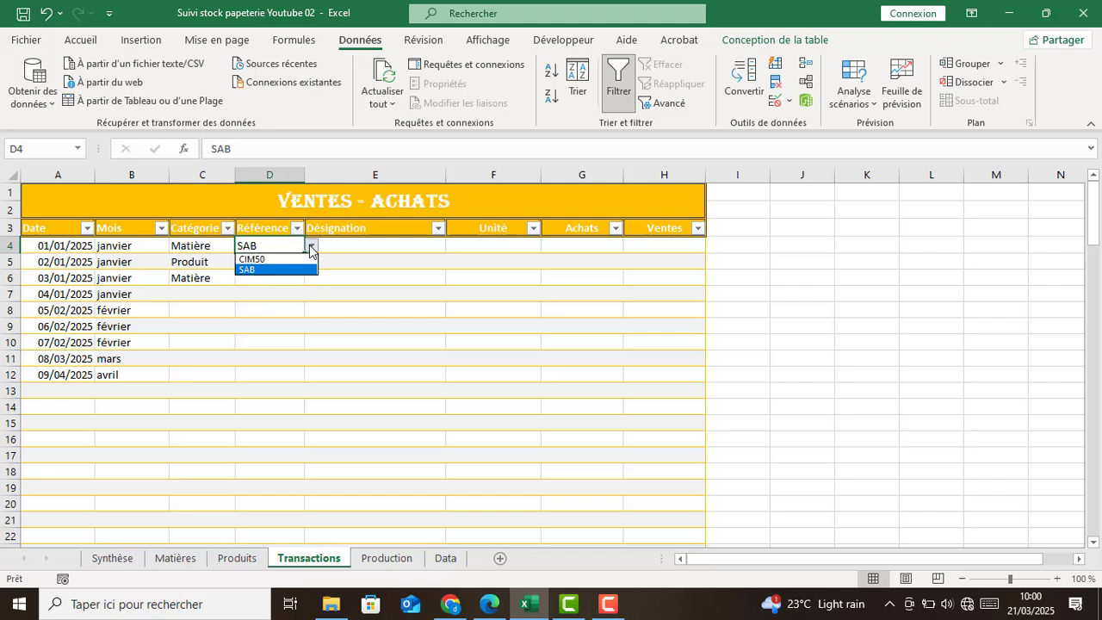
left_click(288, 260)
Set the category of C4 to Produit, then choose Pap15 and finally Pap20 as the reference in D4.
left_click(226, 249)
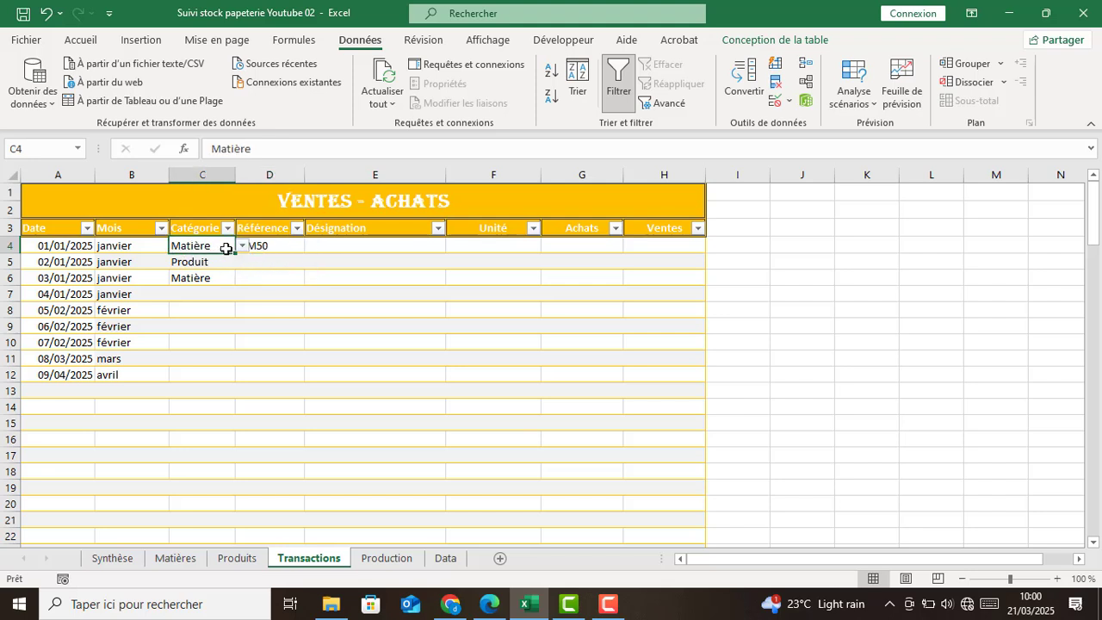
left_click(244, 246)
left_click(228, 263)
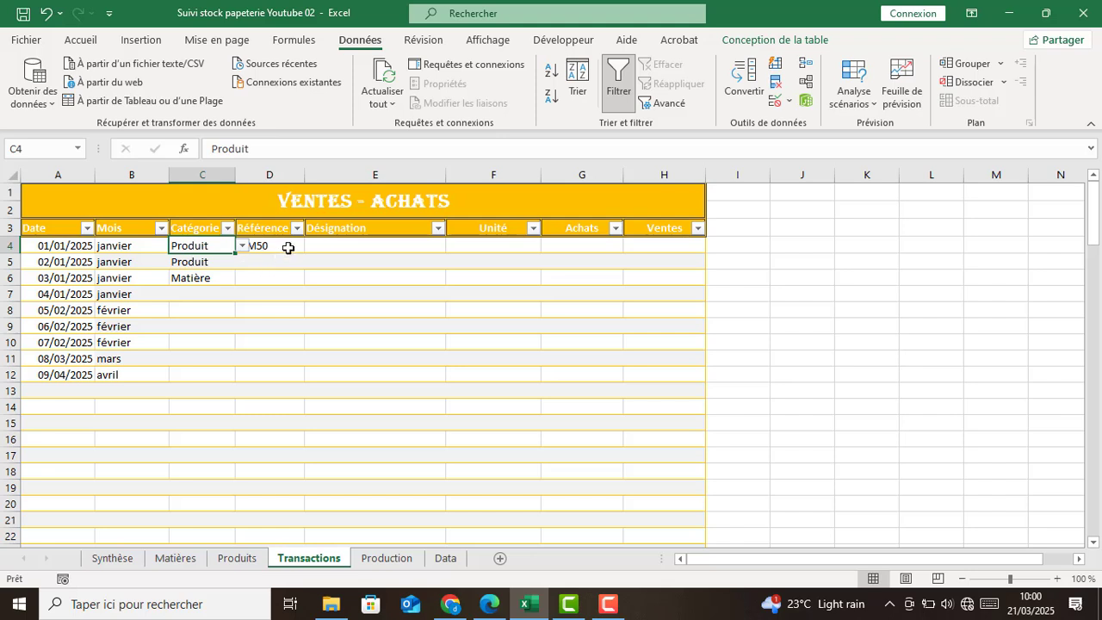
left_click(288, 248)
left_click(312, 247)
left_click(286, 260)
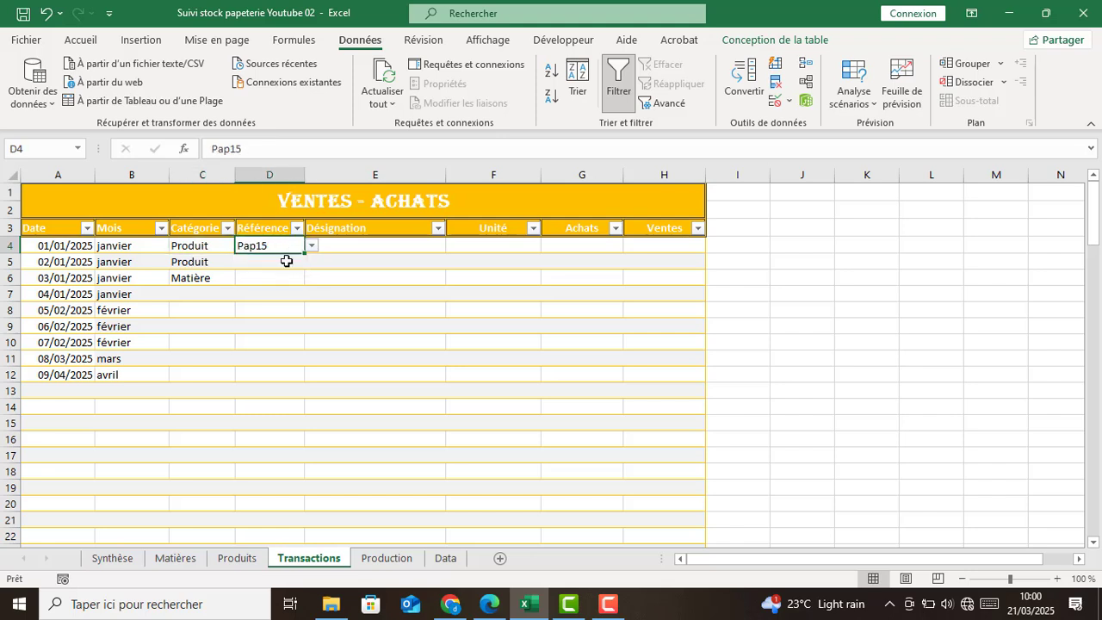
left_click(311, 247)
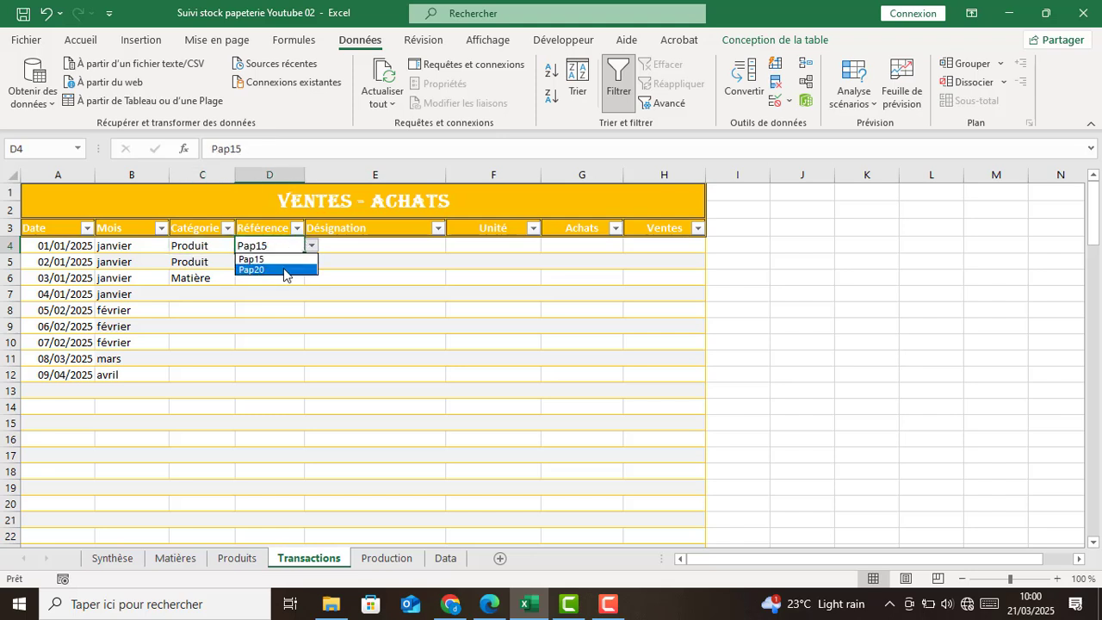
left_click(286, 270)
Try the references CIM50 and SAB in D6 from its dropdown list, keeping CIM50.
left_click(282, 280)
left_click(310, 279)
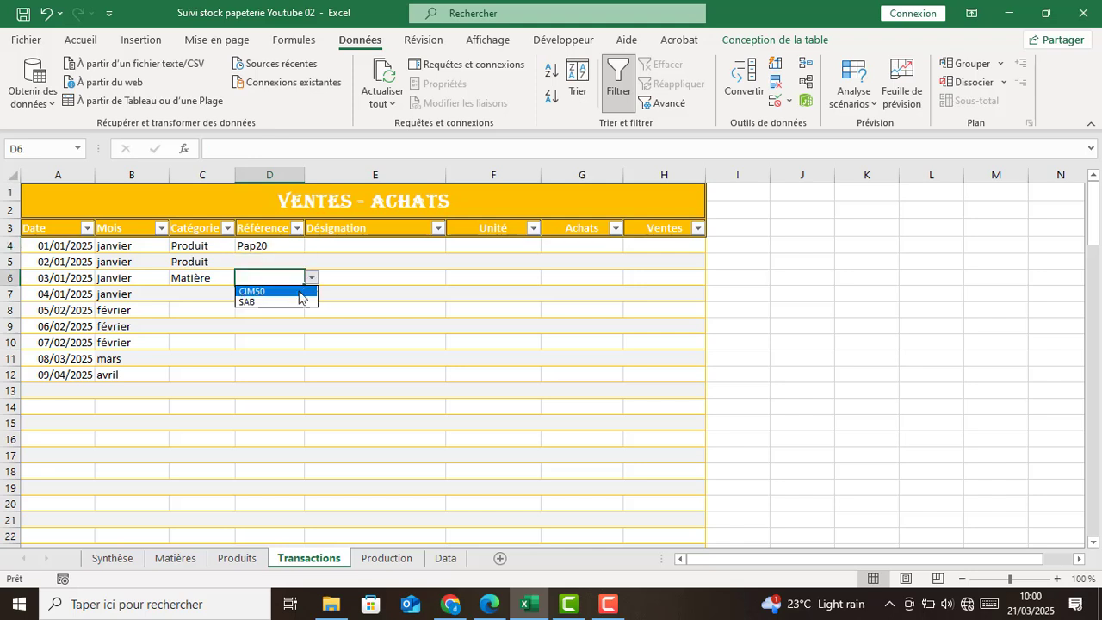
left_click(291, 297)
left_click(311, 282)
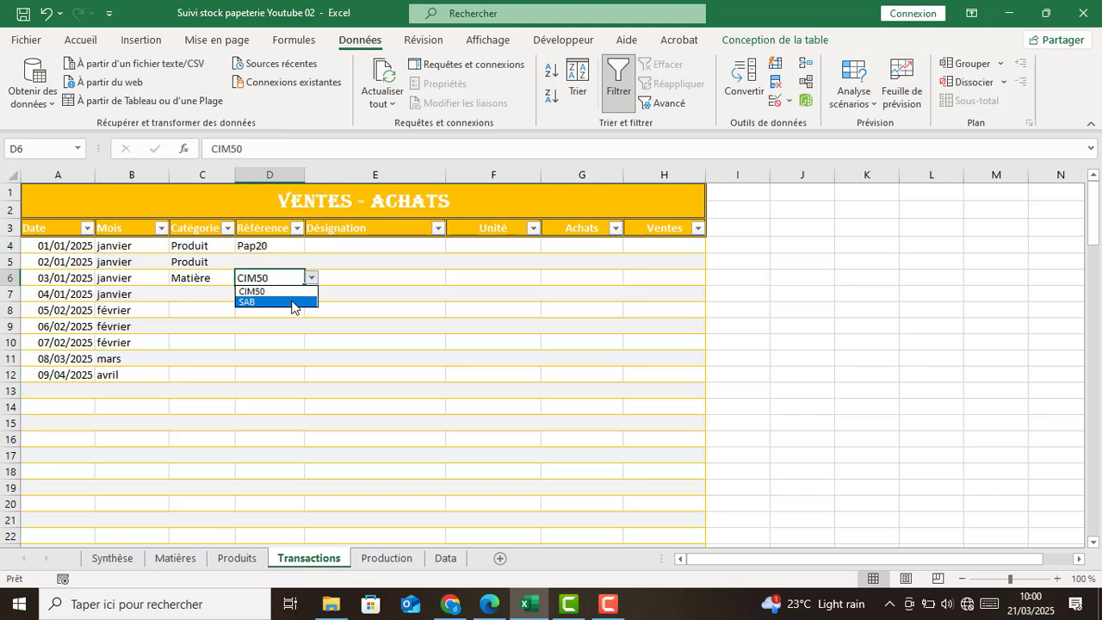
left_click(295, 300)
Set the category of C6 to Produit and choose Pap20 as its reference in D6.
left_click(217, 289)
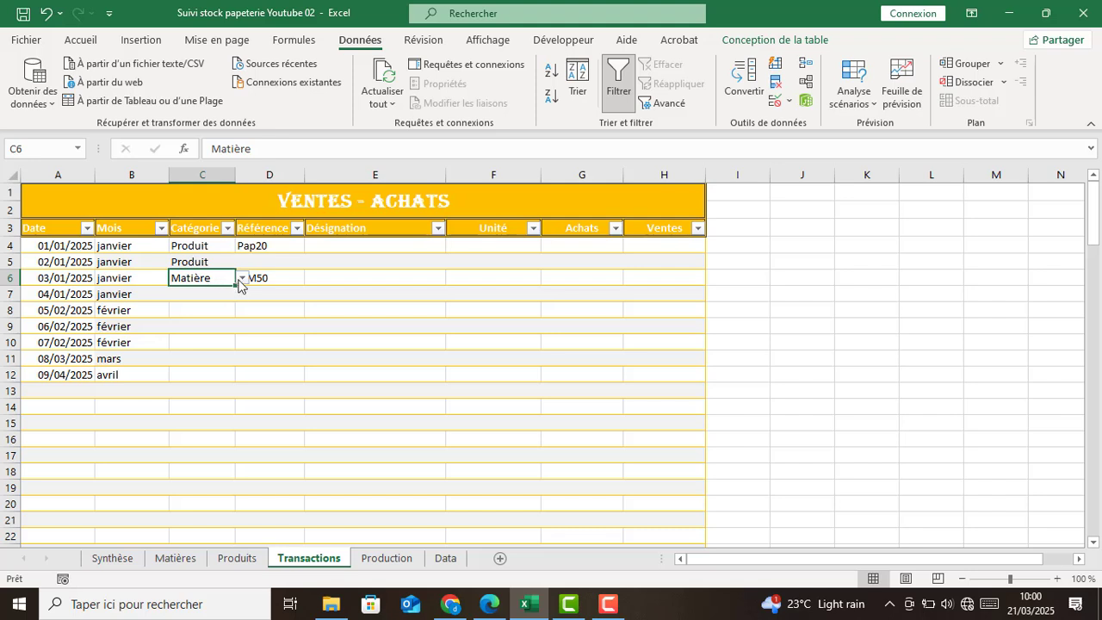
left_click(241, 278)
left_click(228, 302)
left_click(264, 278)
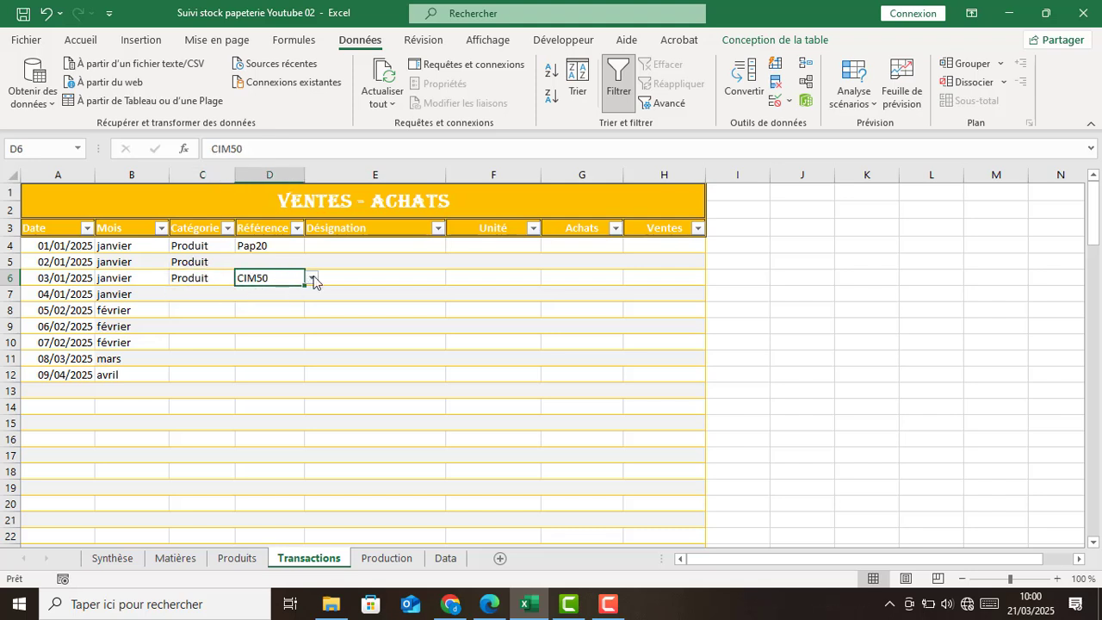
left_click(312, 279)
left_click(287, 302)
left_click(275, 313)
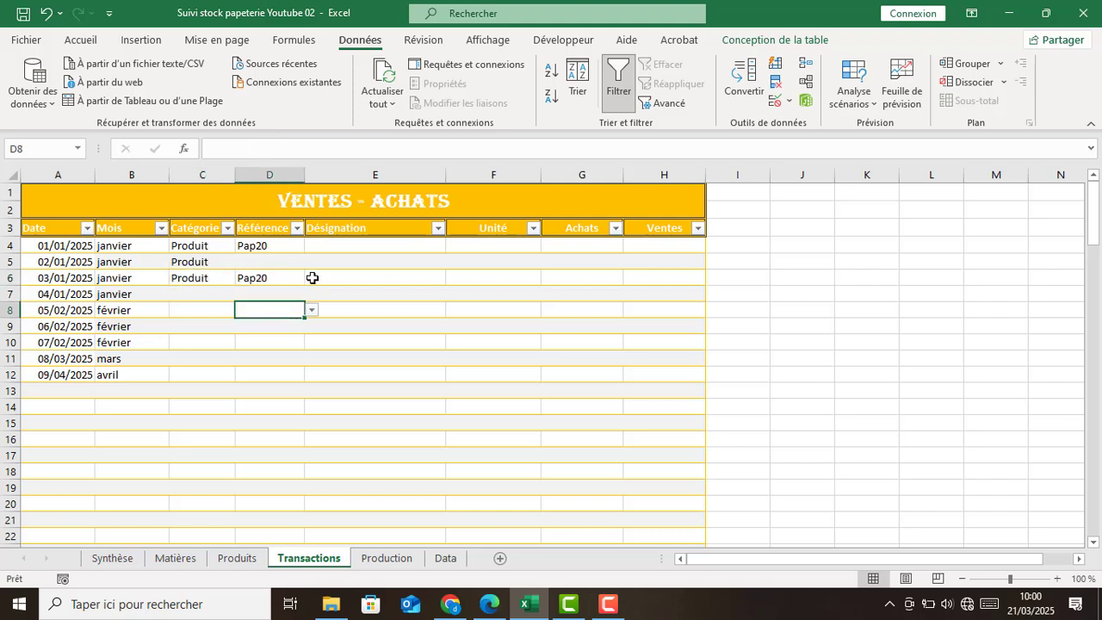
left_click(378, 245)
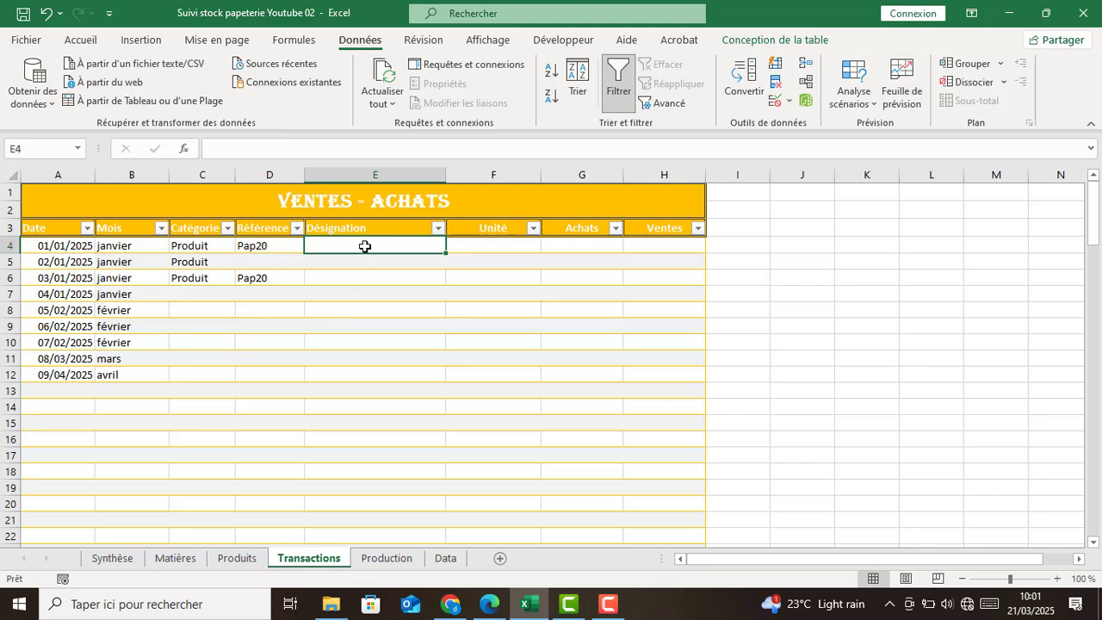
type("=si(")
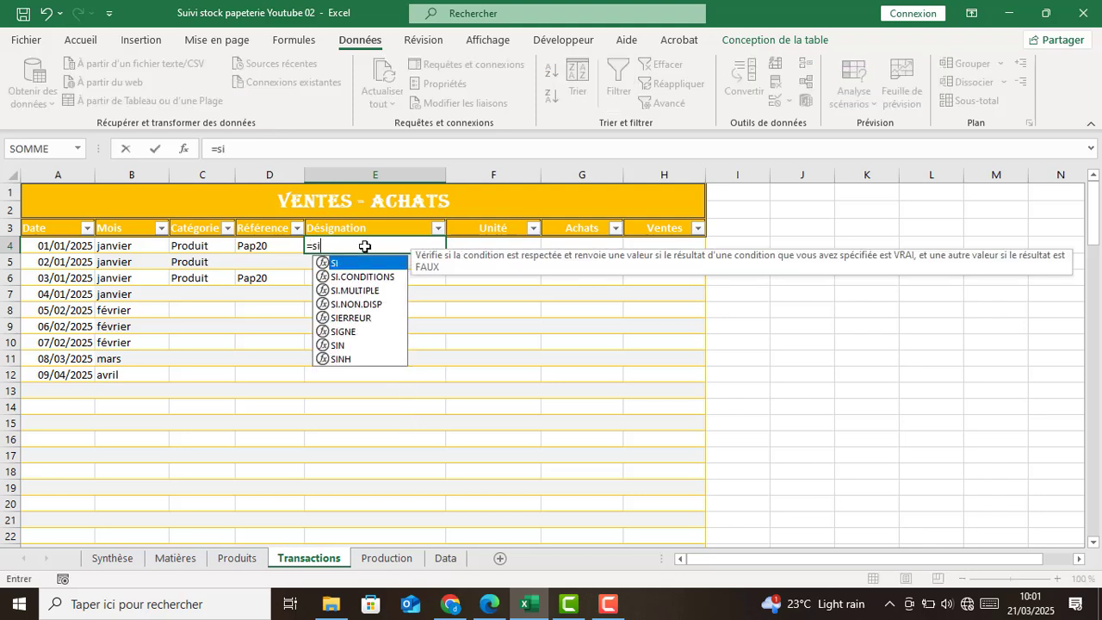
left_click(201, 247)
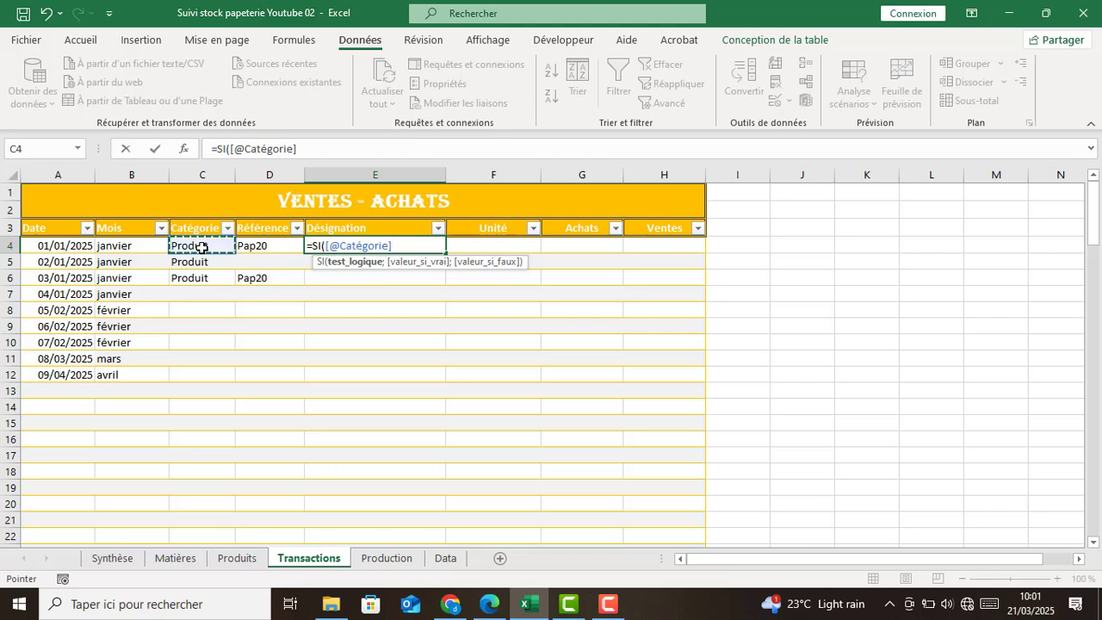
type("=\"Matiè")
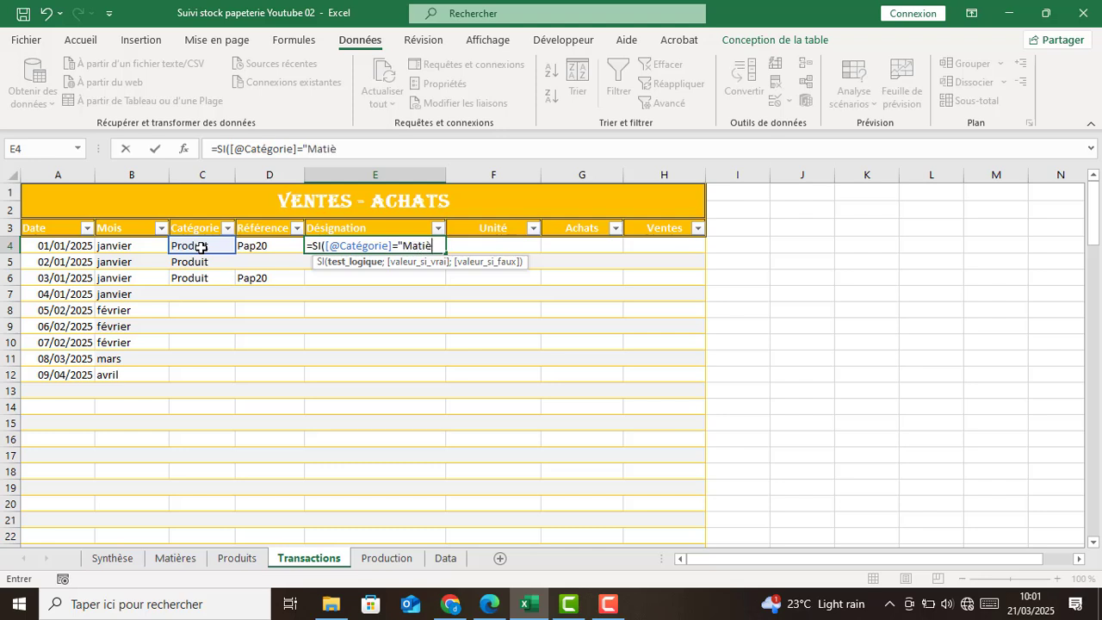
type("re\";re")
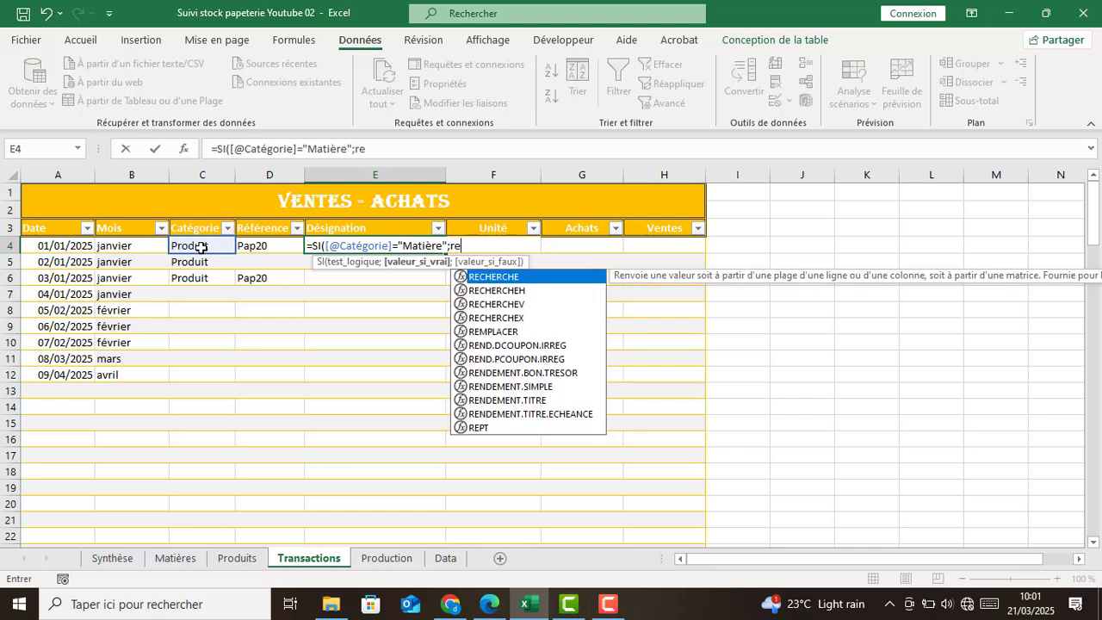
type("ch")
key("Down")
key("Down")
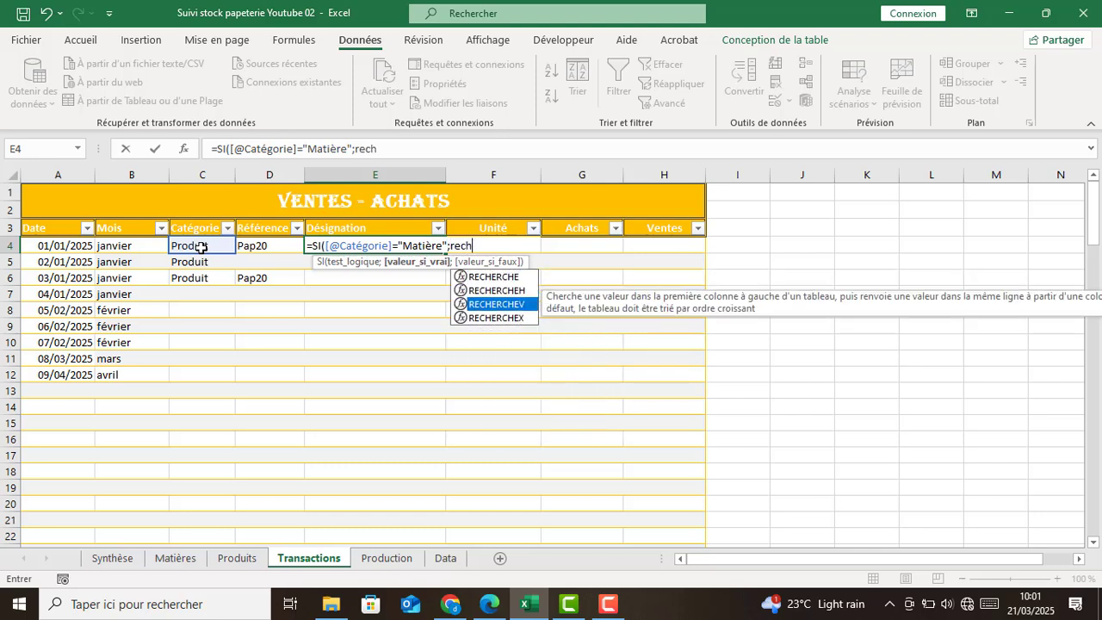
key("Tab")
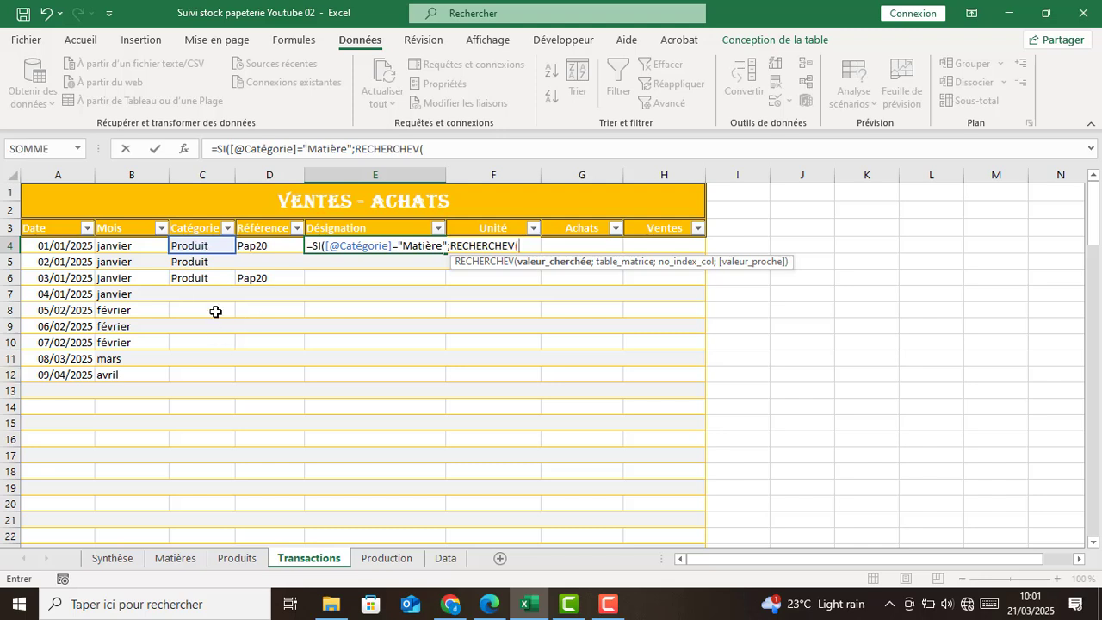
left_click(263, 245)
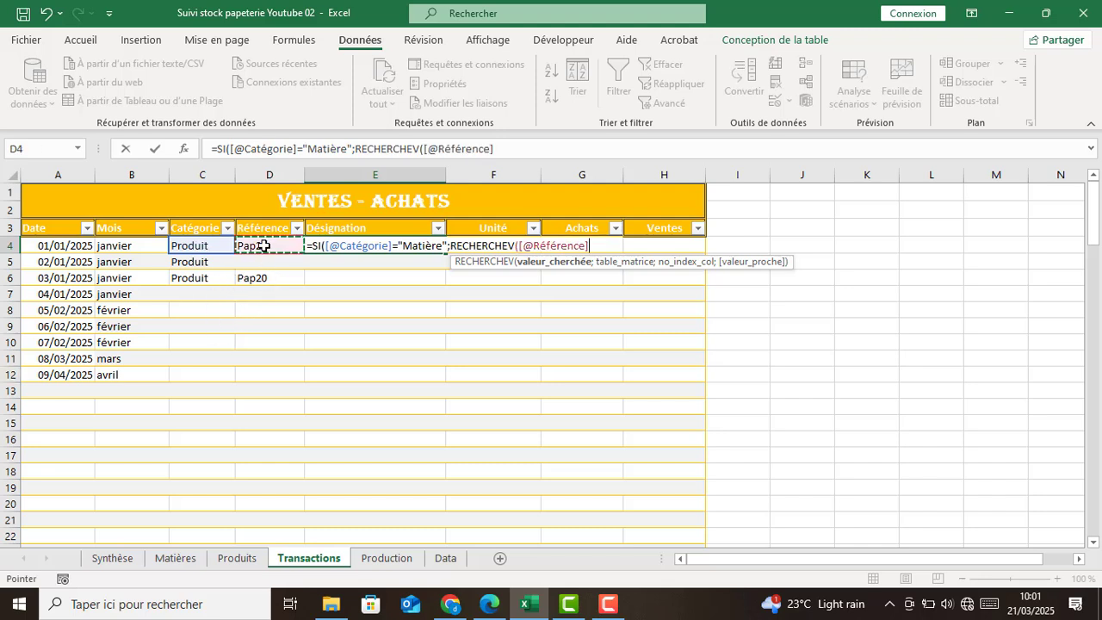
type(";")
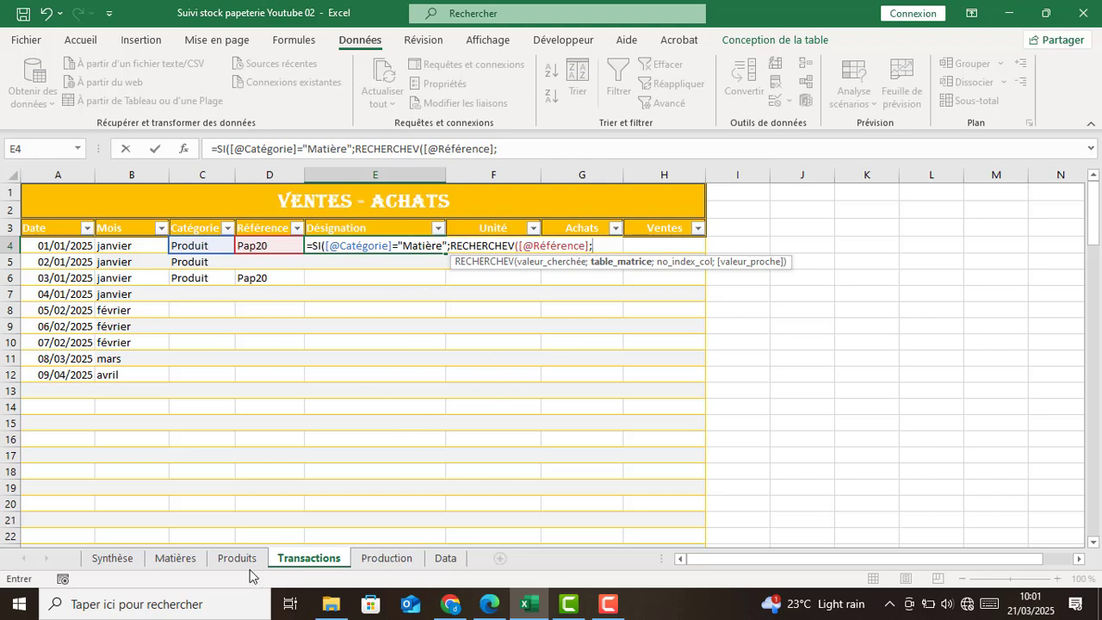
Use the absolute range $A$2:$C$3 of the Matières sheet as the lookup table.
left_click(176, 562)
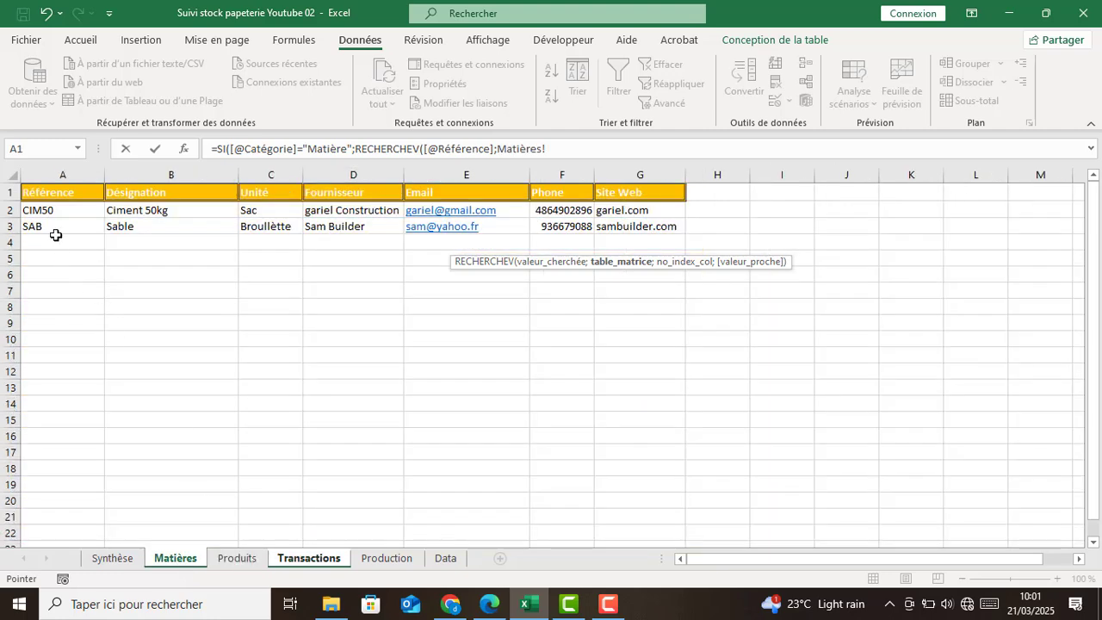
left_click_drag(45, 209, 249, 223)
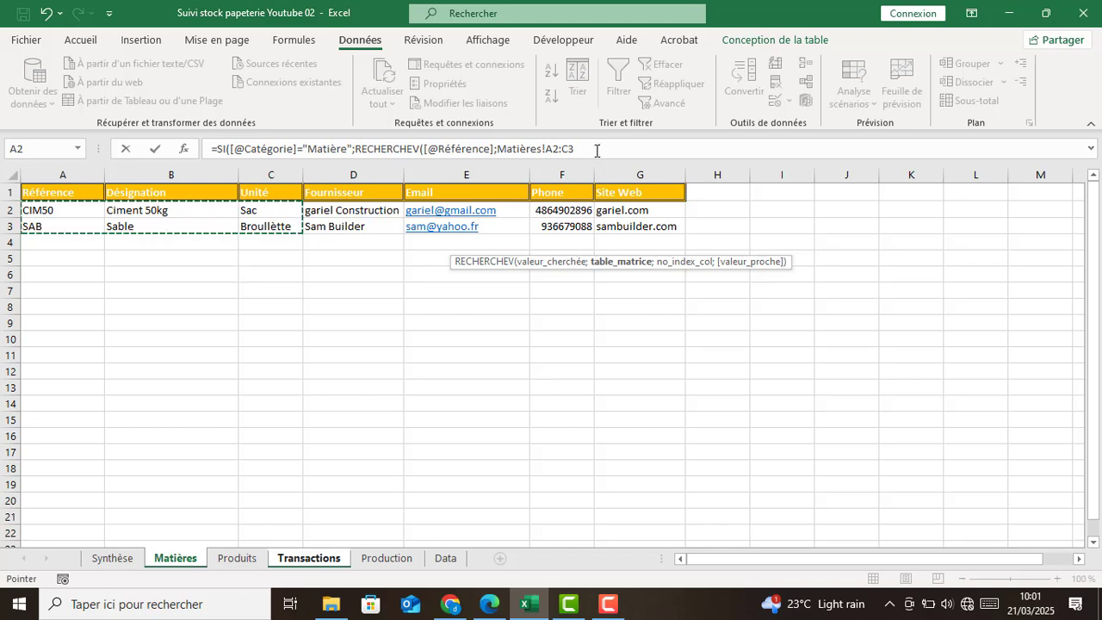
key("F4")
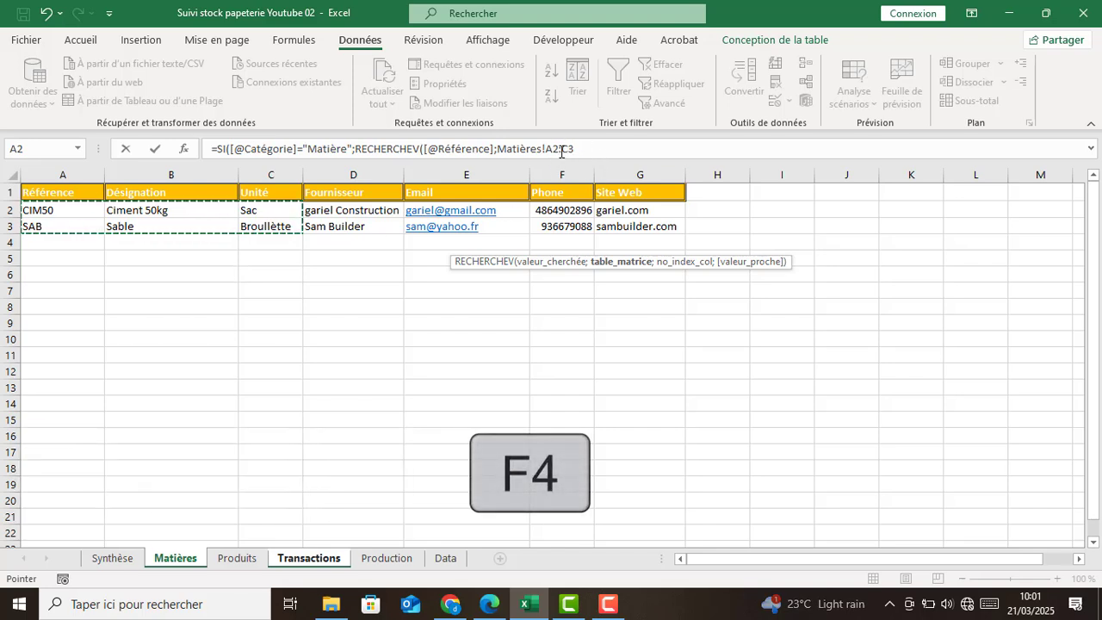
key("F4")
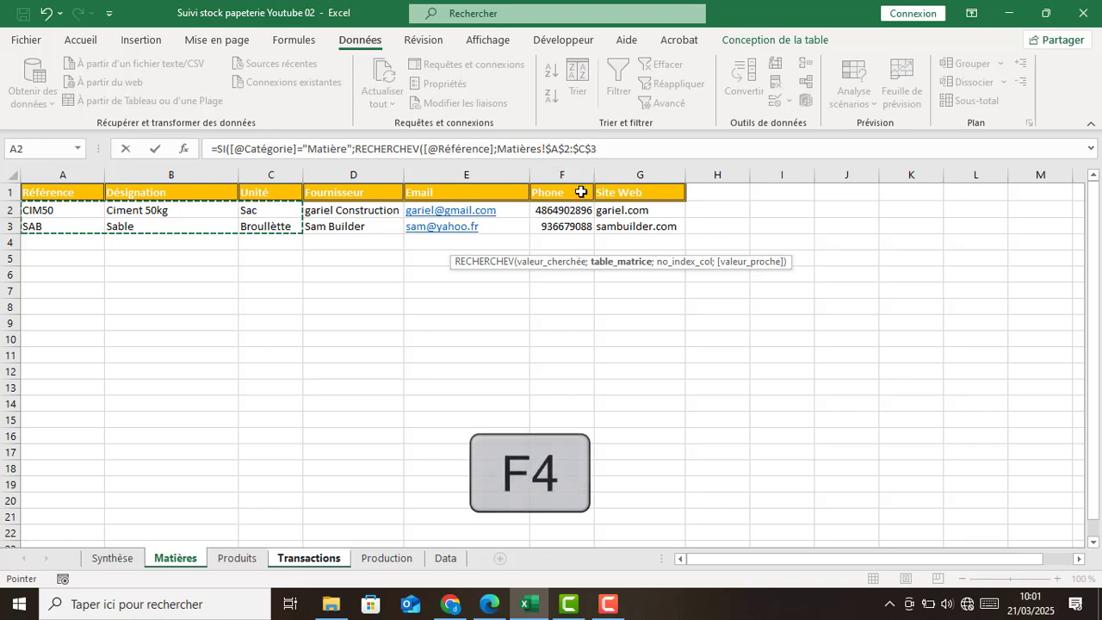
Complete the RECHERCHEV with column index 2 and exact match 0, and continue to the SI's value if false.
type(";")
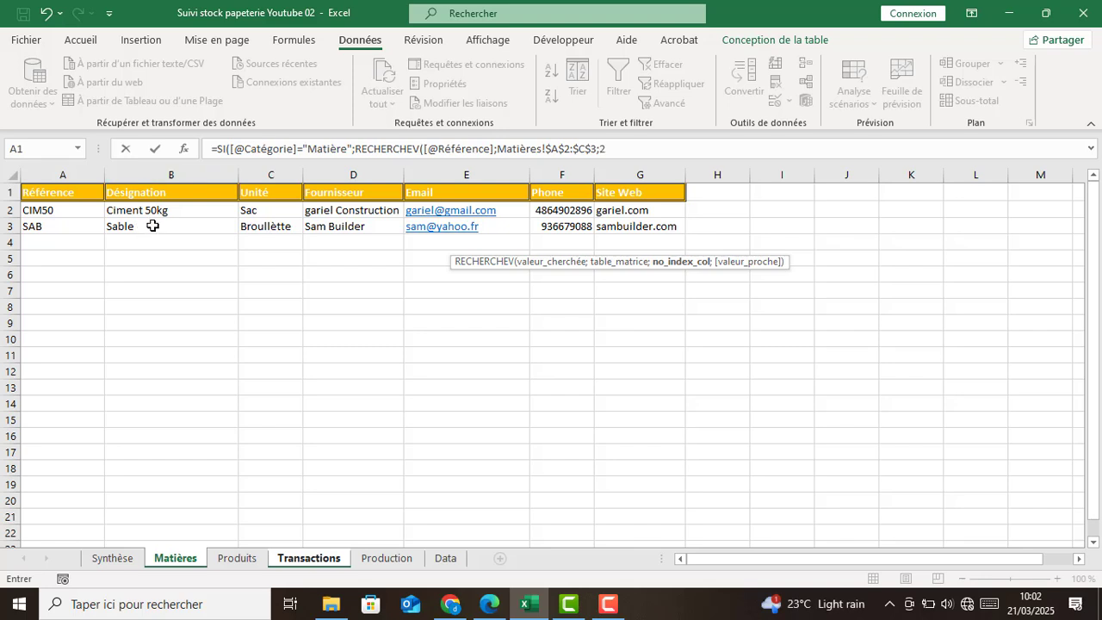
type("2;")
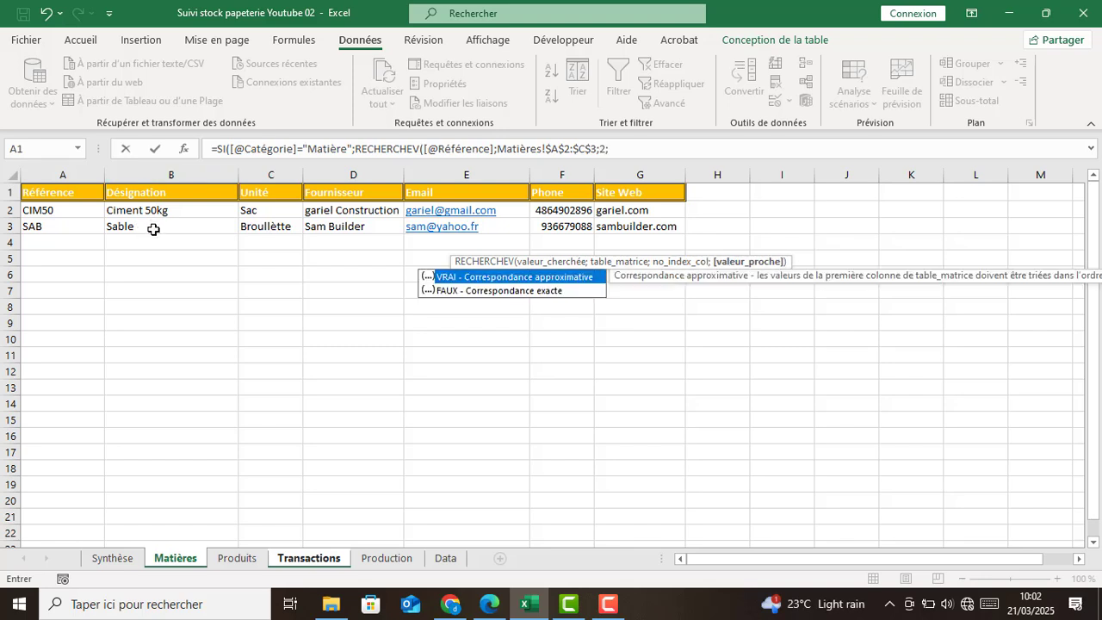
key("Escape")
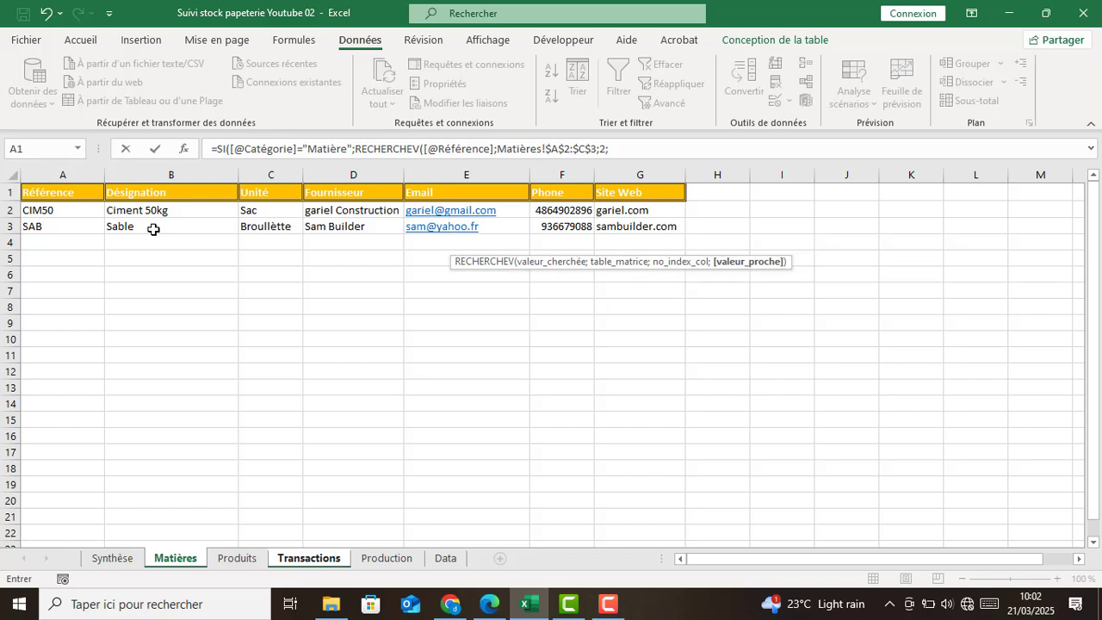
type("0)")
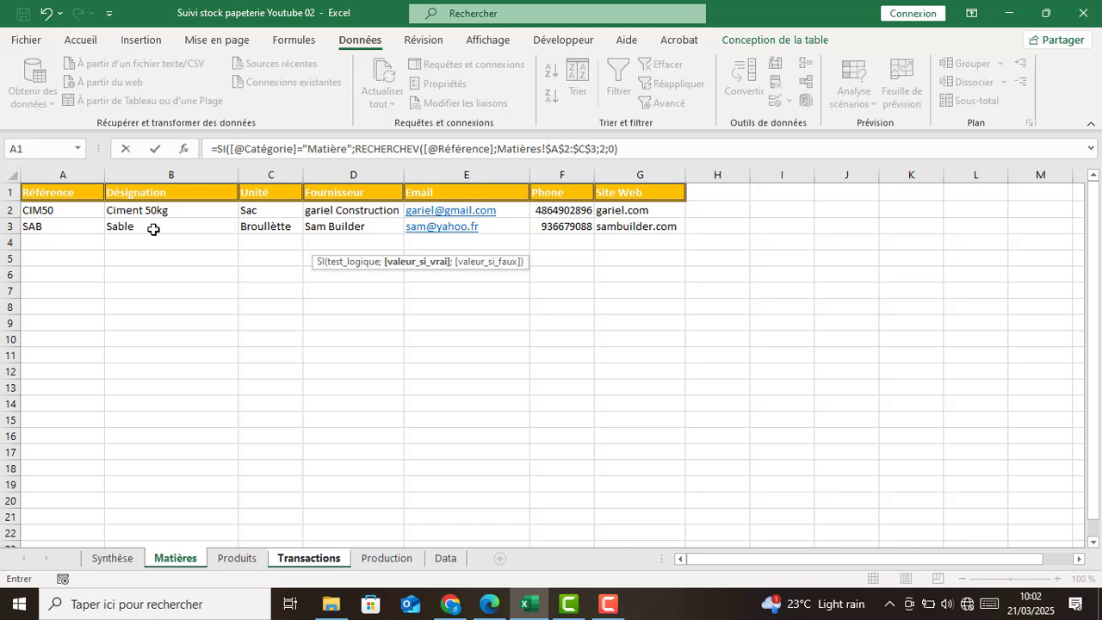
type(";")
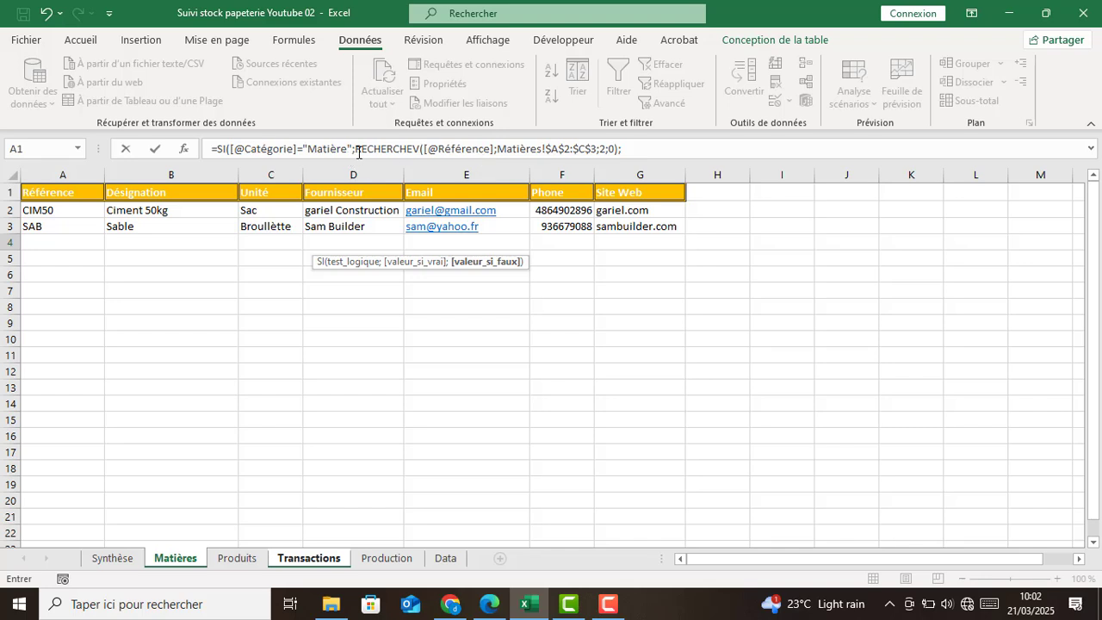
Nest a second SI as the value if false and fill it with a copy of the first condition and RECHERCHEV.
left_click(636, 148)
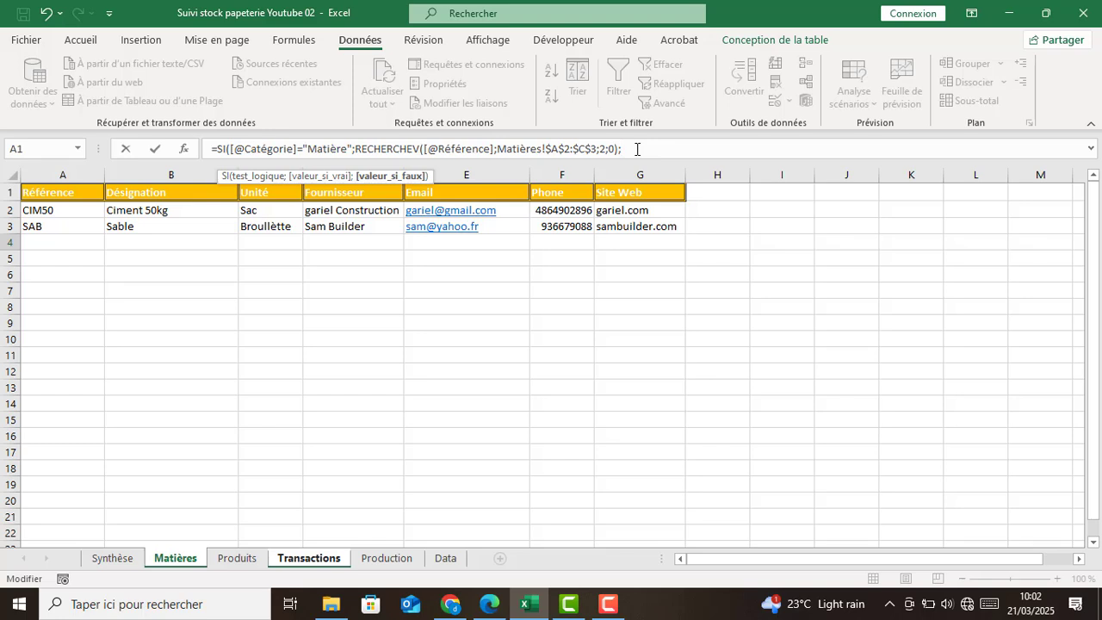
type("si")
key("Tab")
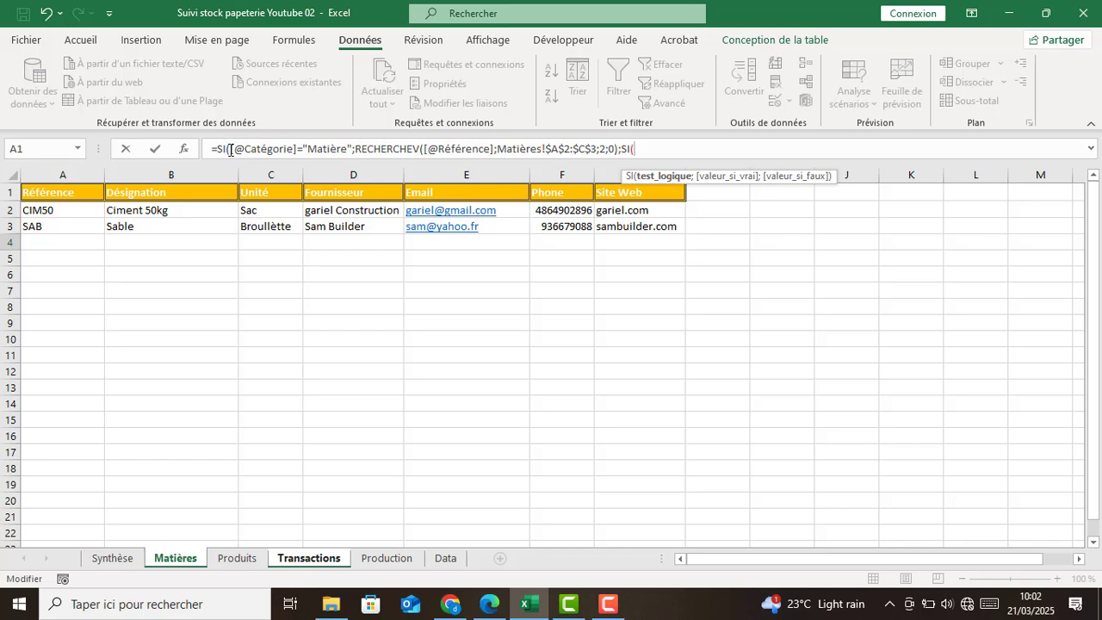
left_click_drag(230, 150, 618, 149)
key("ctrl+c")
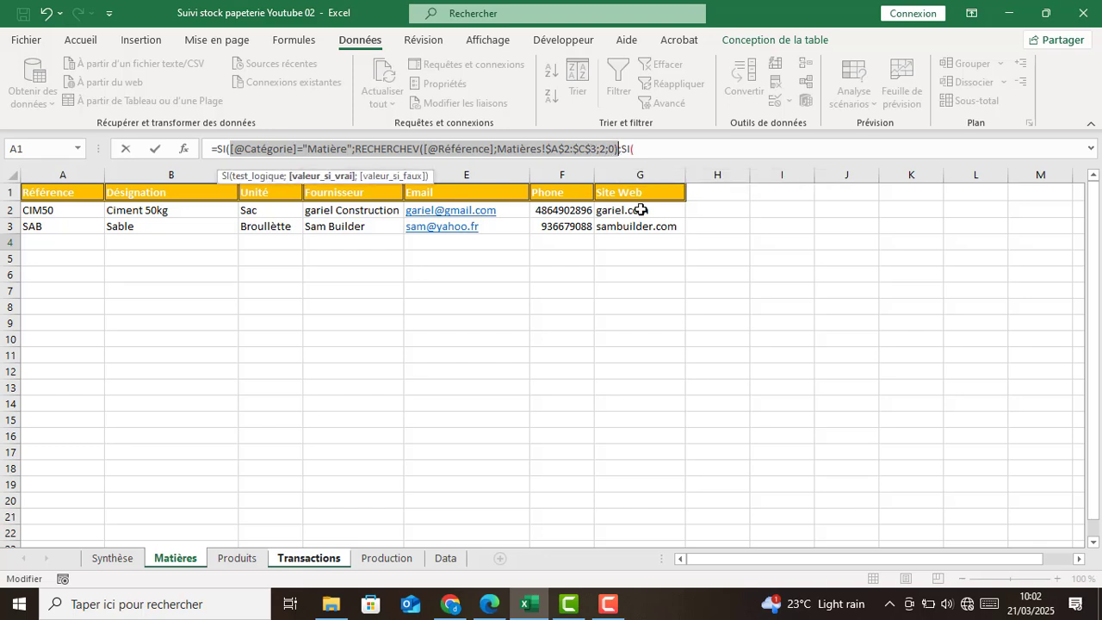
left_click(649, 148)
key("ctrl+v")
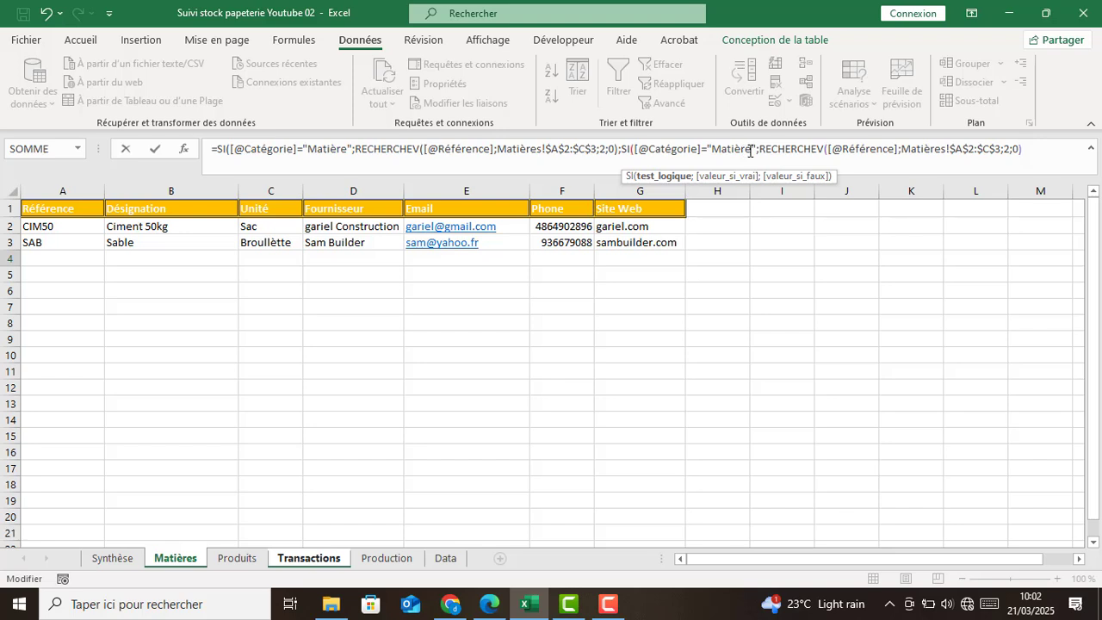
Change the nested SI's condition to "Produit" and its lookup table to Produits!$A$2:$C$3.
left_click_drag(751, 149, 716, 151)
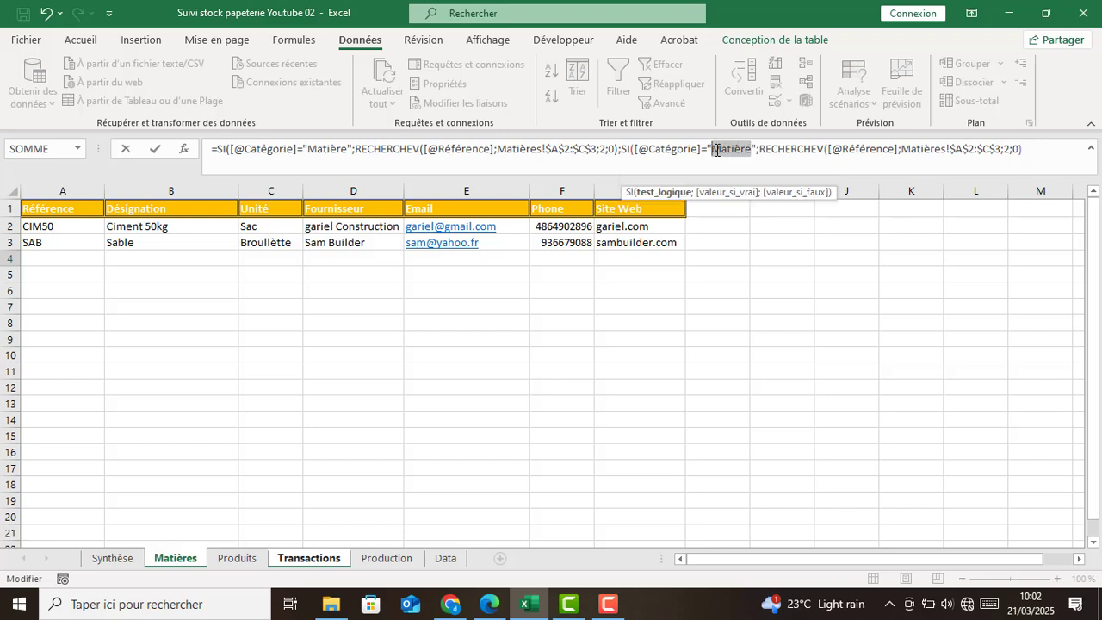
type("Produit")
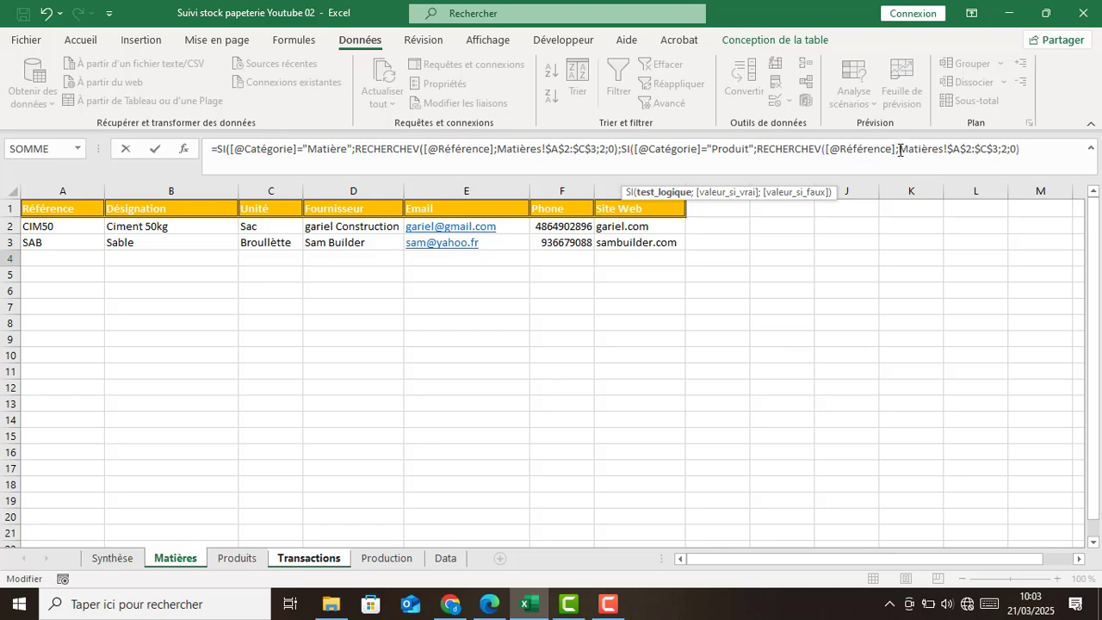
left_click_drag(899, 150, 998, 150)
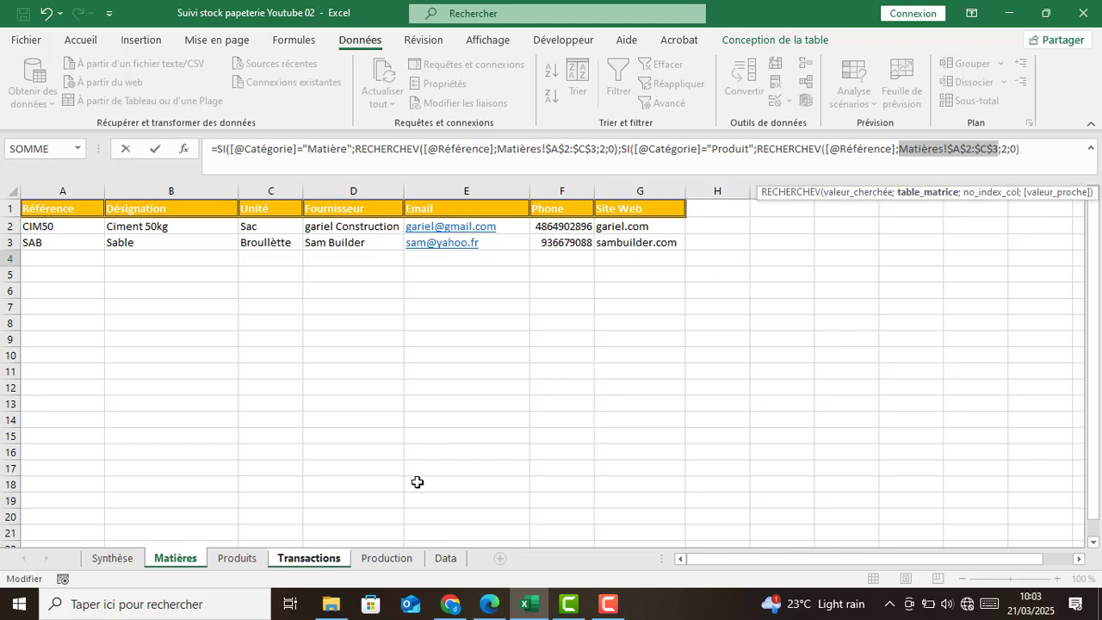
left_click(232, 562)
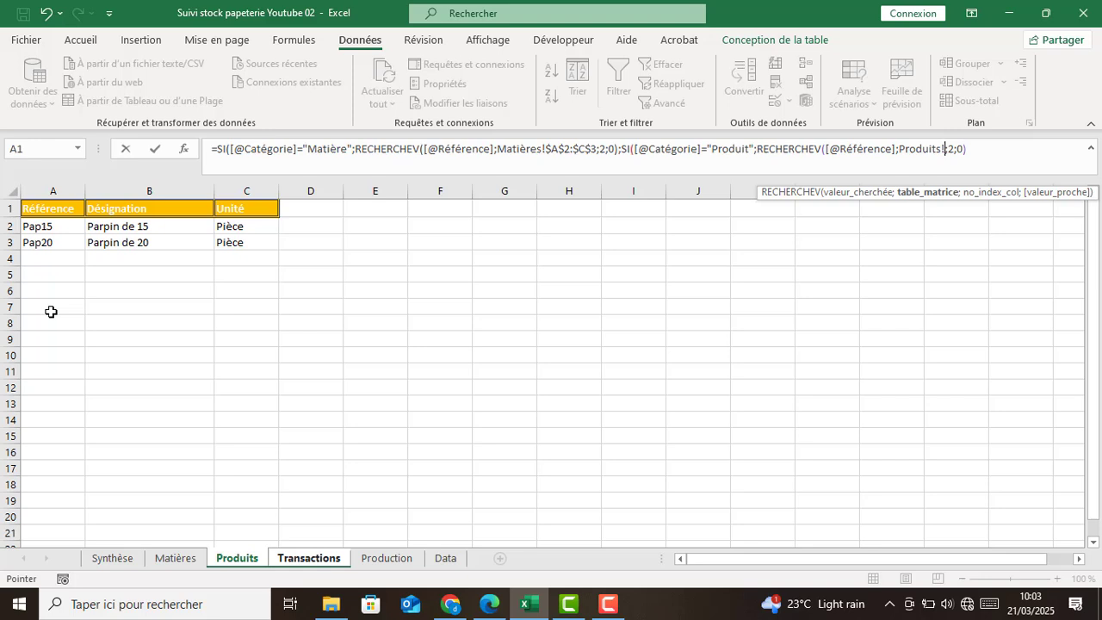
left_click(35, 226)
left_click_drag(83, 230, 226, 241)
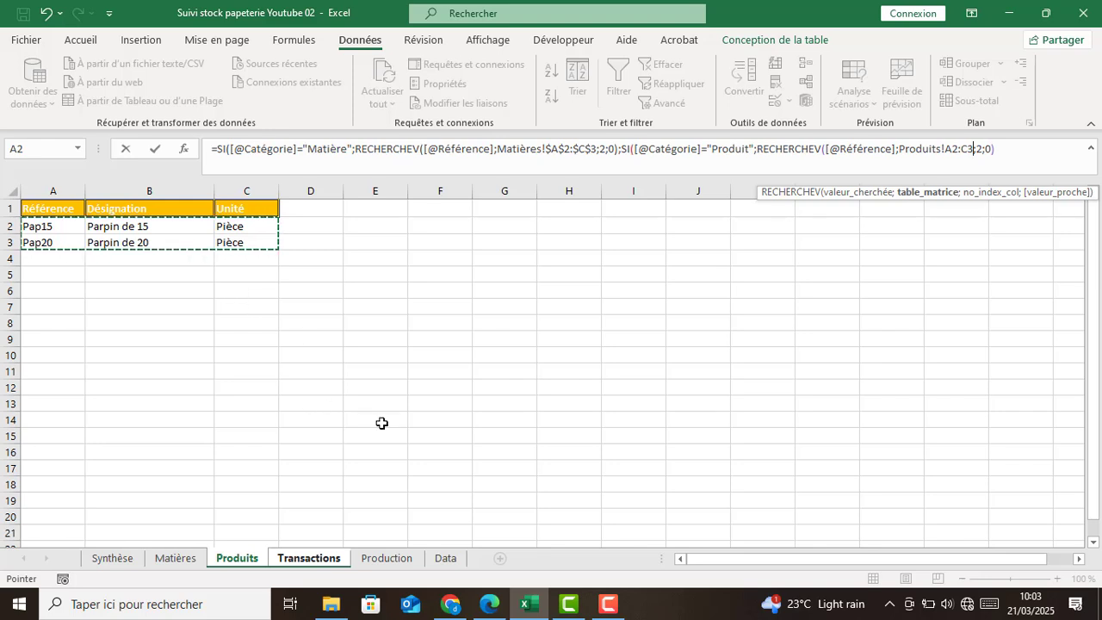
key("F4")
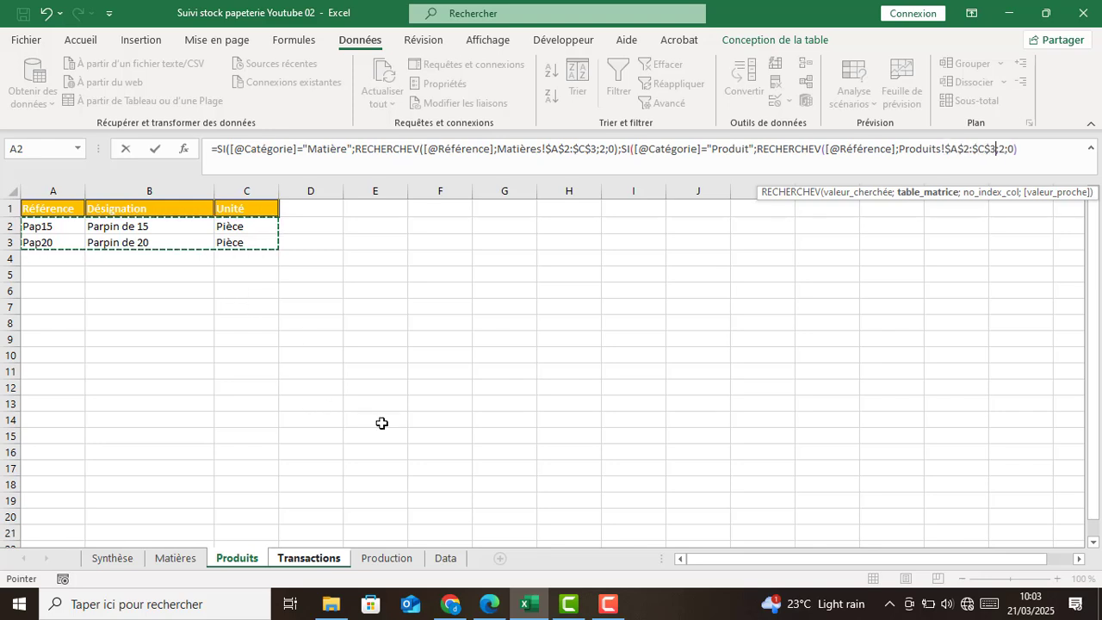
Add empty text "" as the nested SI's value if false and close its parenthesis.
left_click(1001, 149)
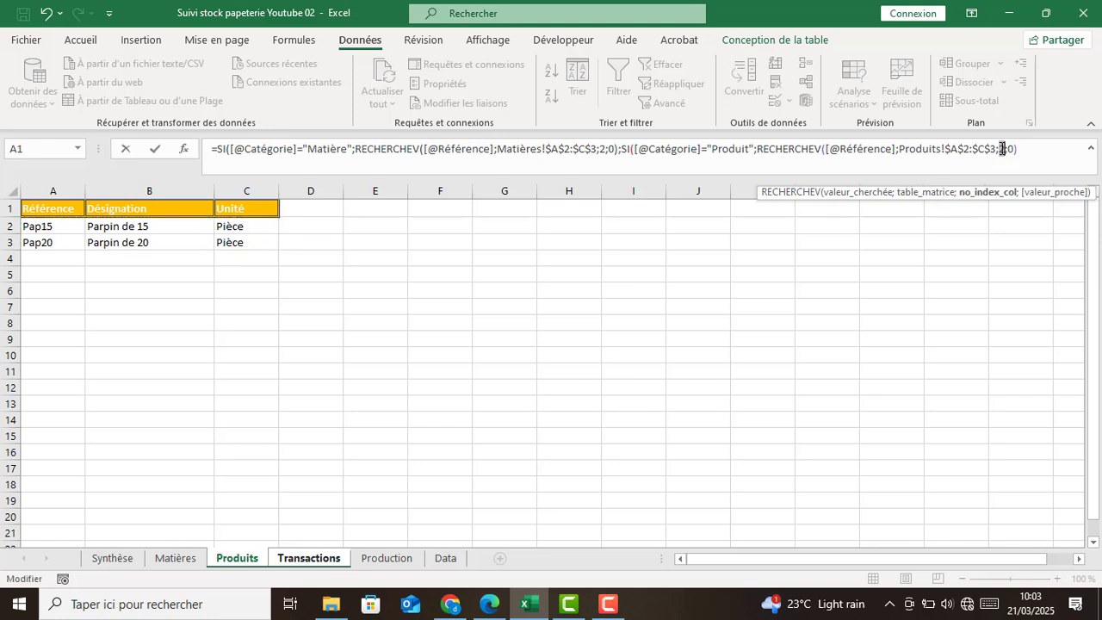
left_click(1024, 153)
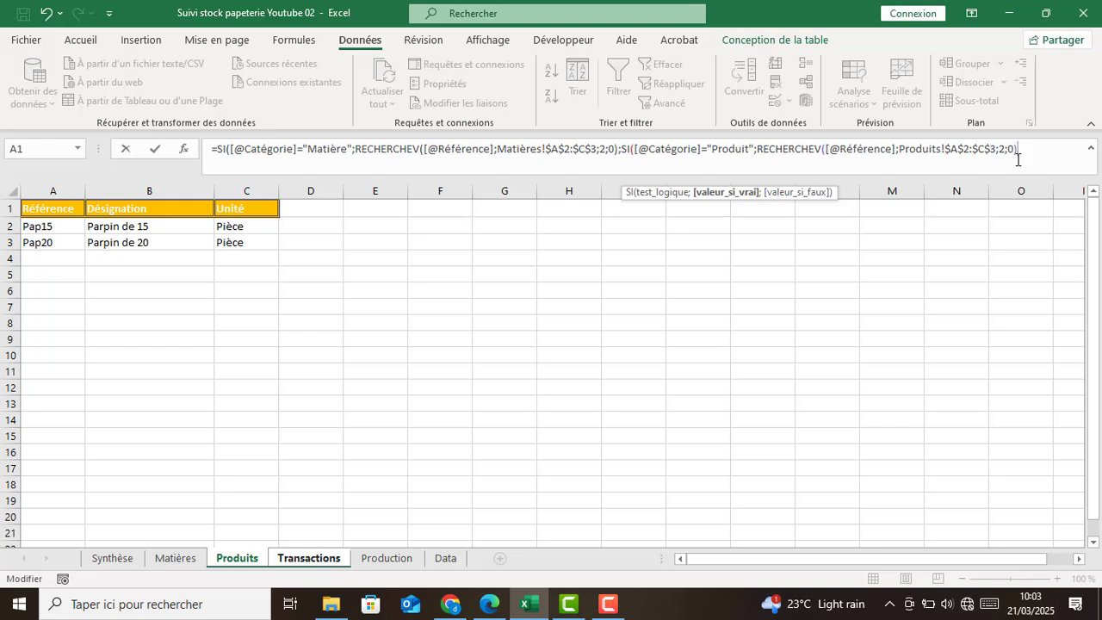
type(";")
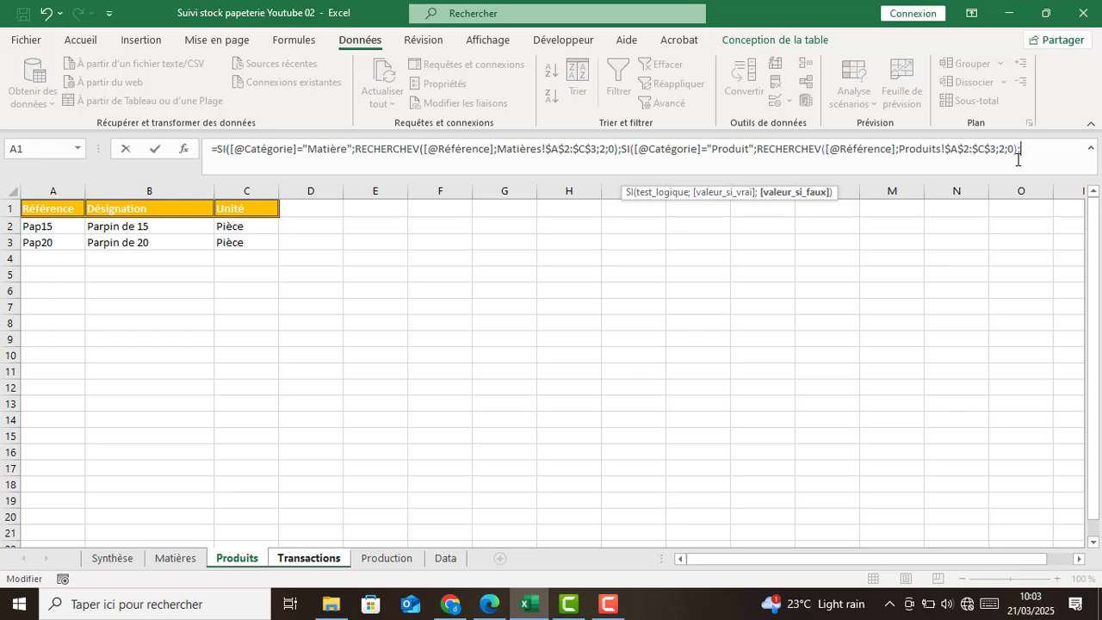
type("\"\")")
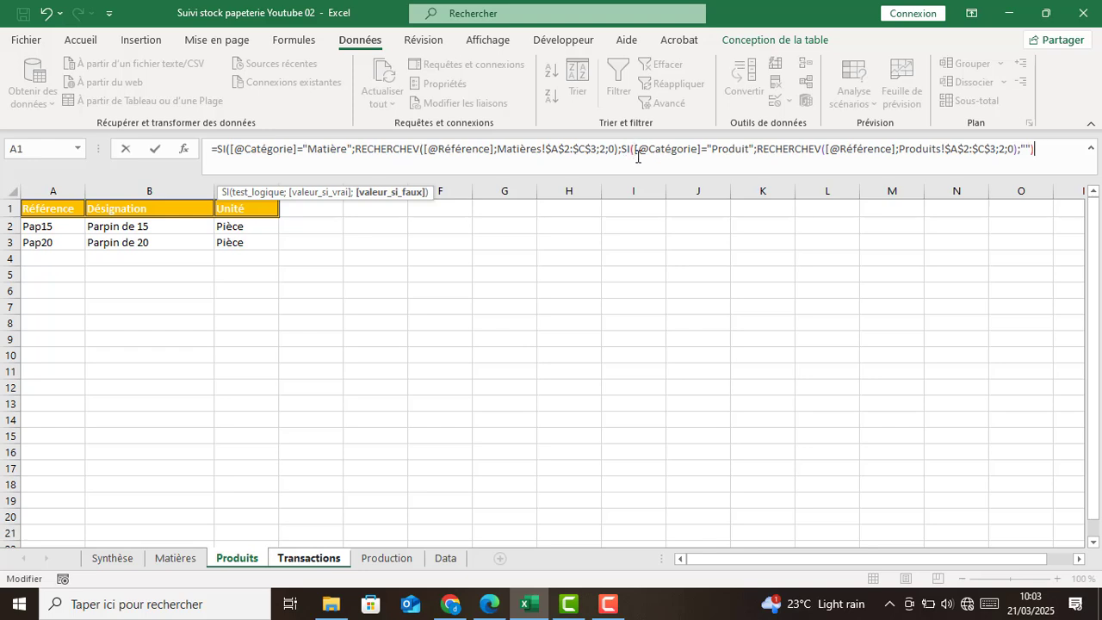
Close the outer SI's parenthesis, enter the formula in the Désignation column and check its first rows.
type(")")
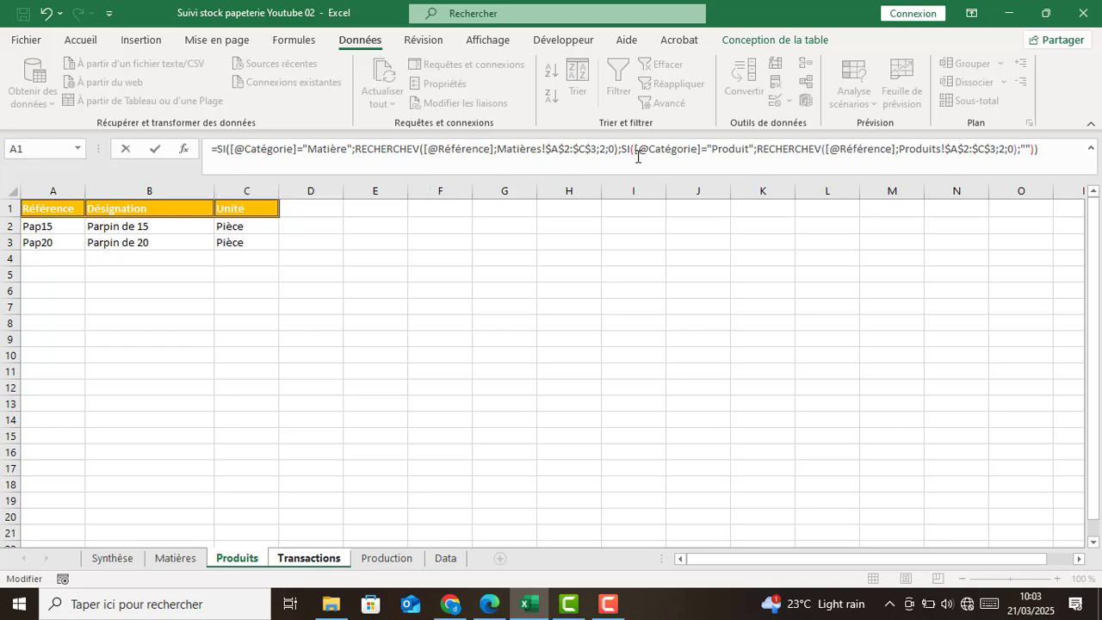
key("Return")
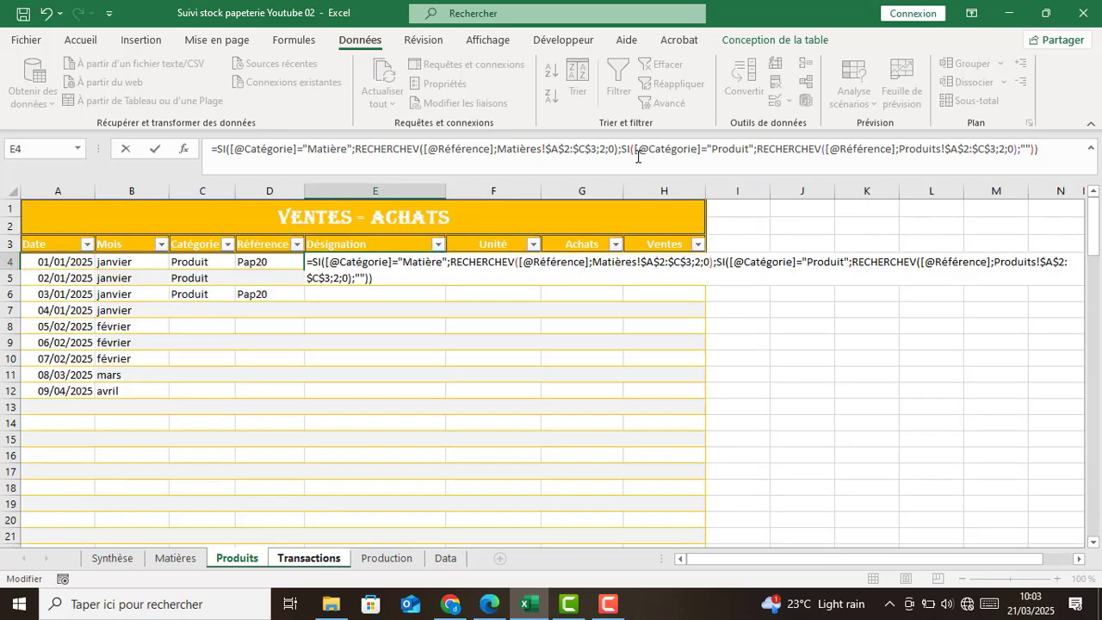
left_click(351, 345)
left_click(362, 260)
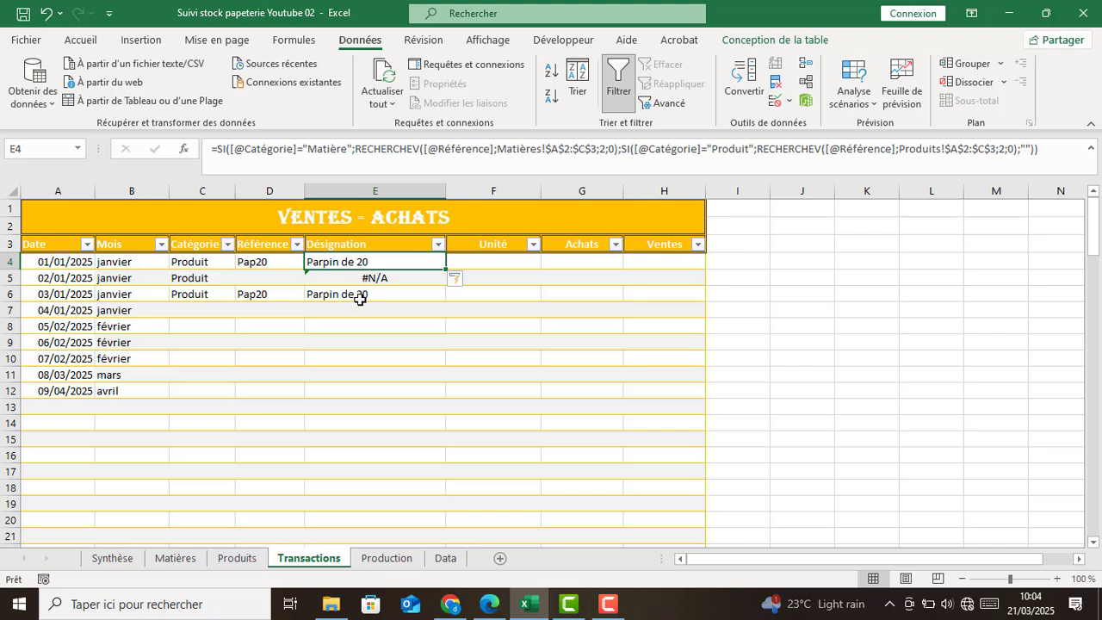
left_click(355, 303)
left_click(385, 278)
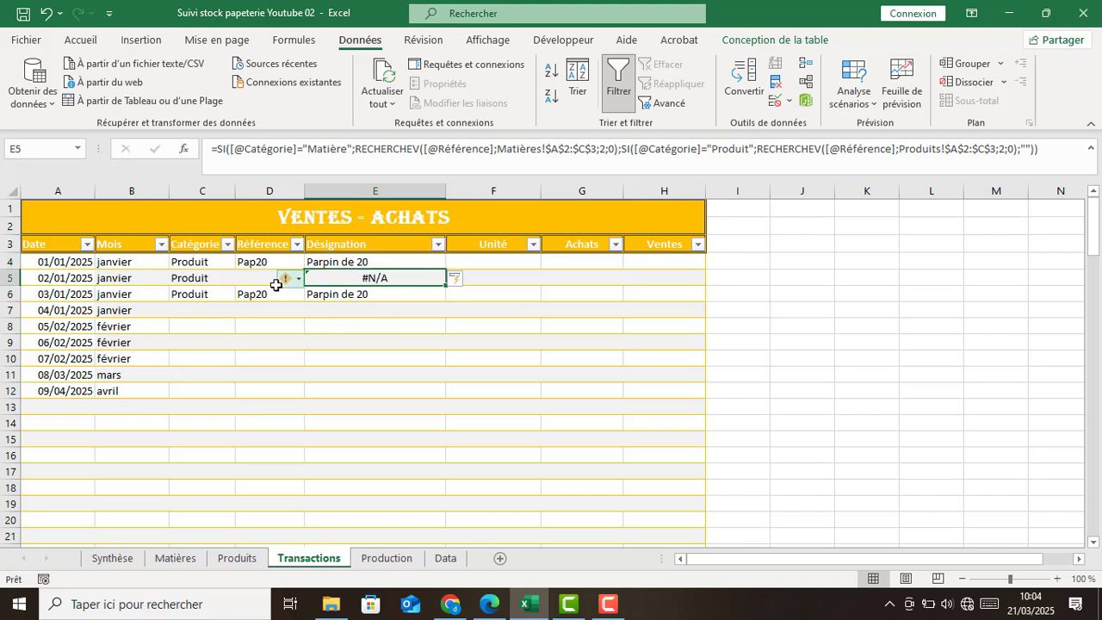
Try reference Pap20 in the 02/01/2025 row, clear it again and check that row's designation.
left_click(249, 280)
left_click(310, 279)
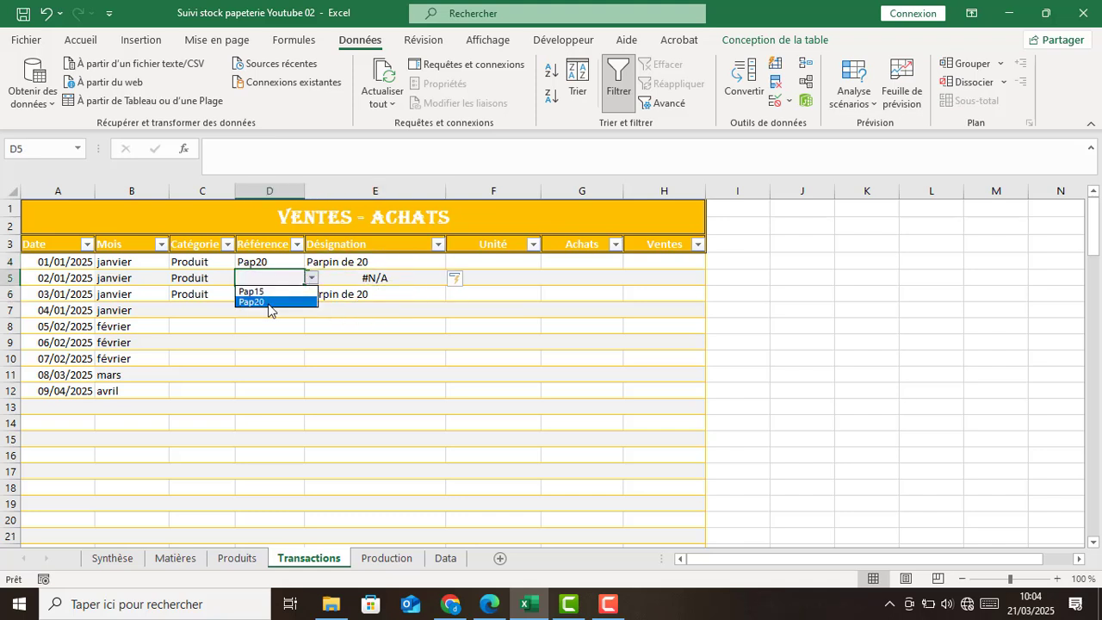
left_click(263, 301)
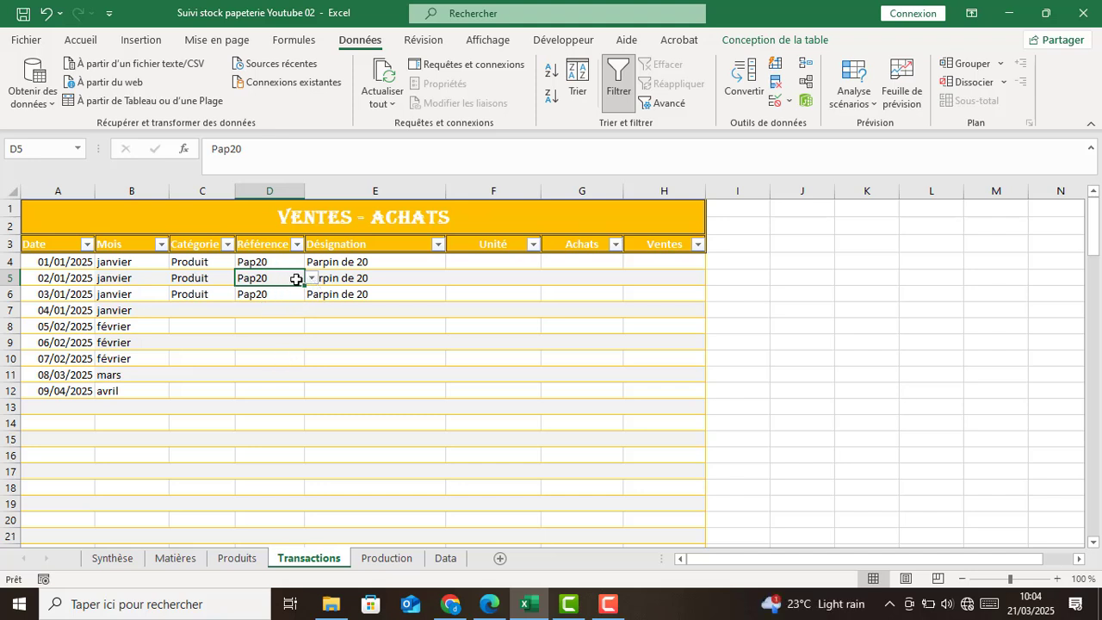
key("BackSpace")
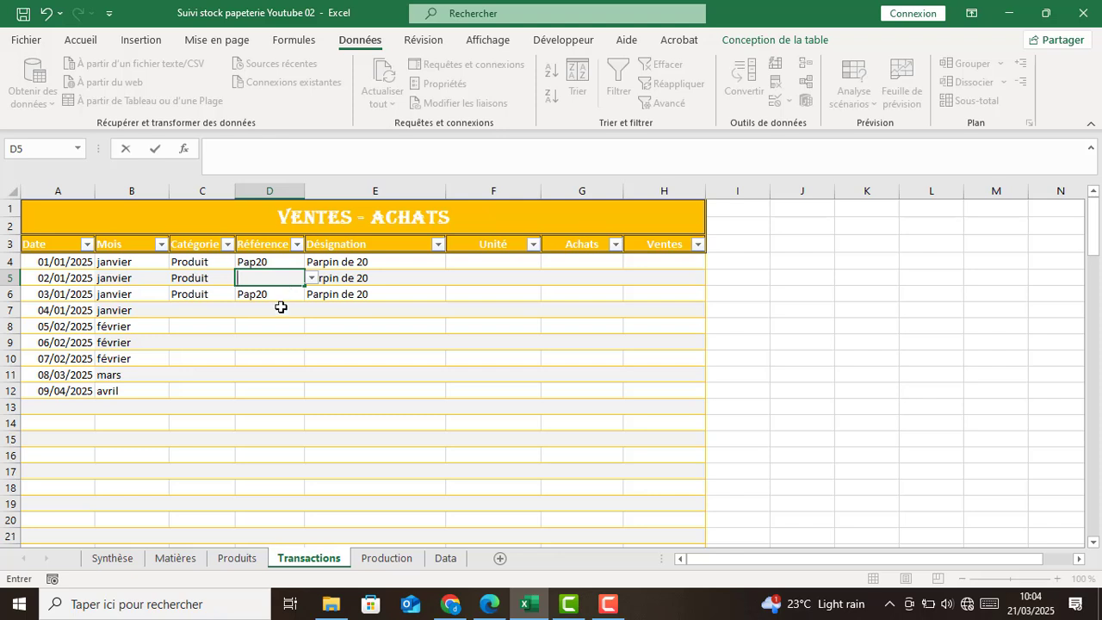
left_click(284, 308)
left_click(368, 279)
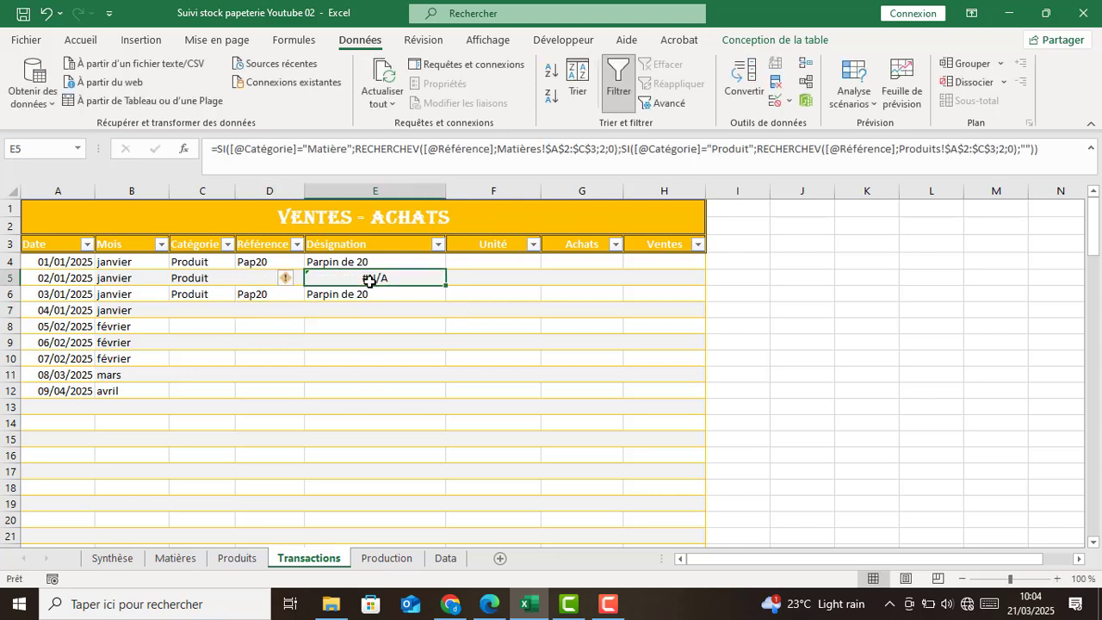
Wrap the "Matière" RECHERCHEV in the first Désignation cell in SIERREUR, with empty text "" as the value if error.
left_click(369, 261)
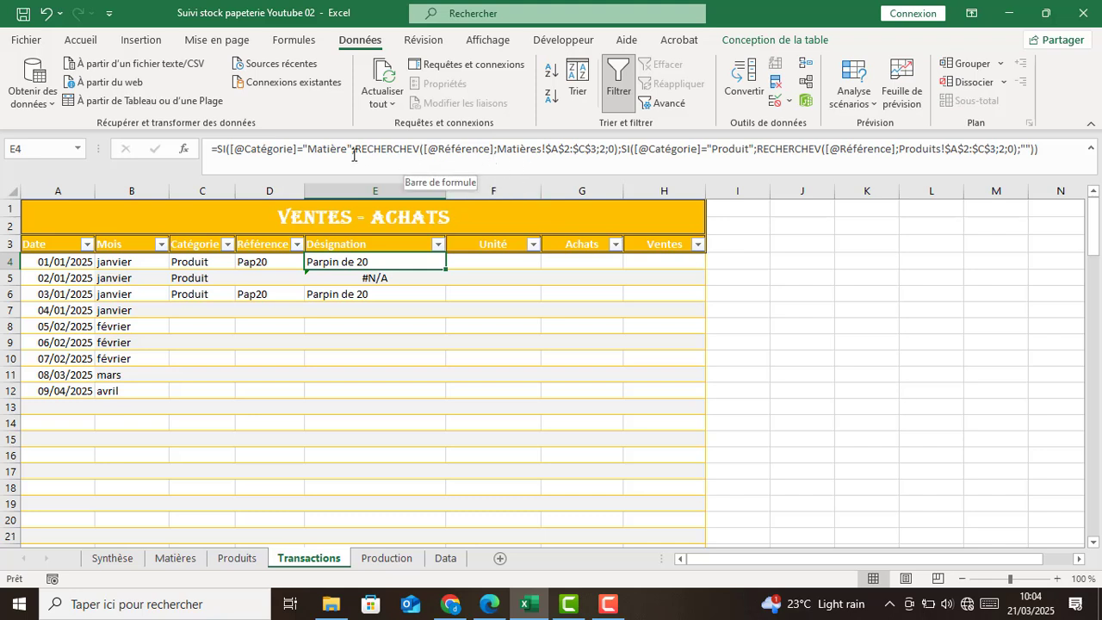
left_click_drag(356, 149, 618, 150)
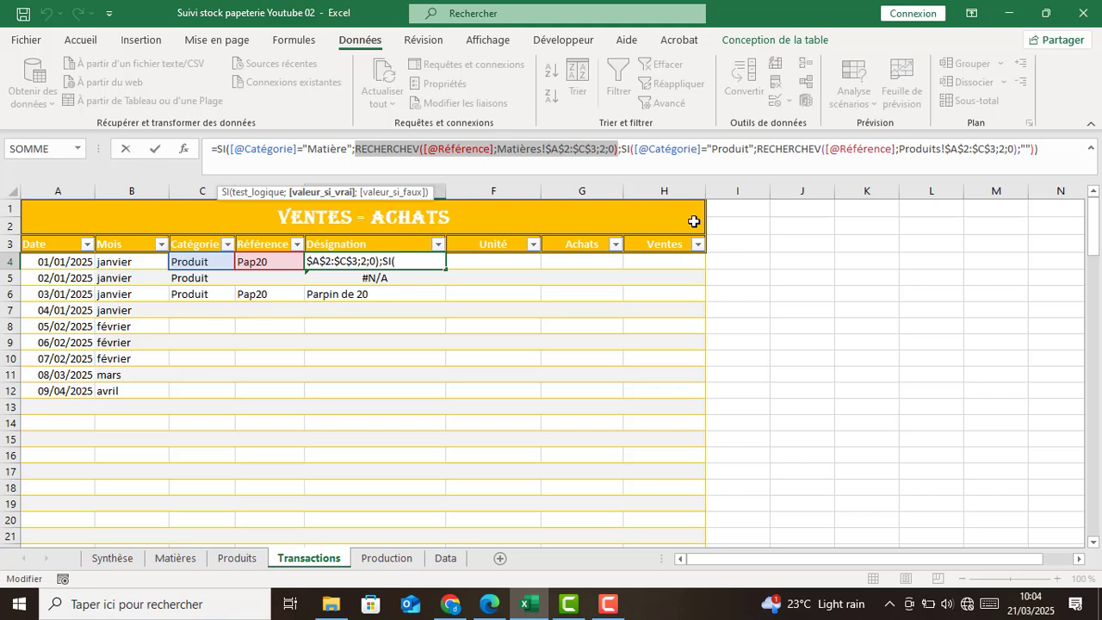
key("ctrl+x")
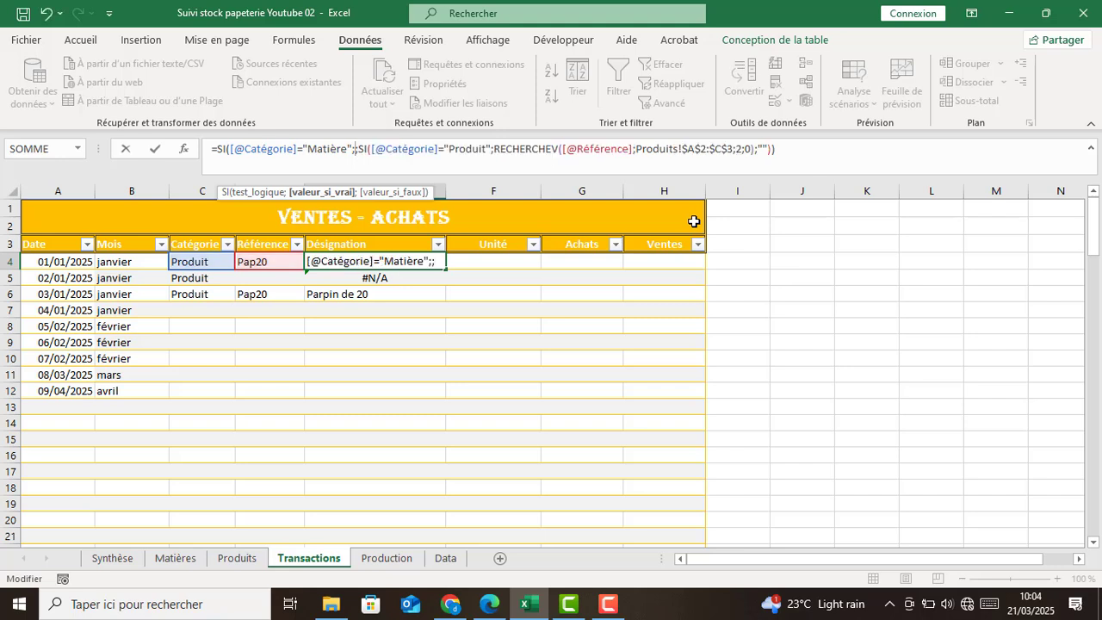
type("SIERREUR(")
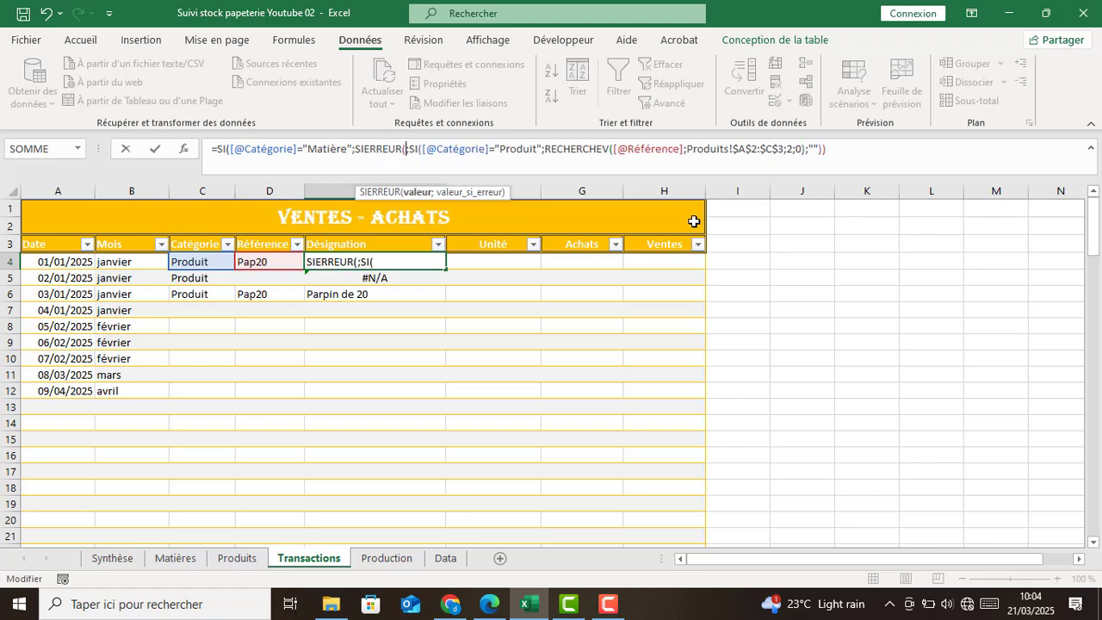
type(")")
key("Left")
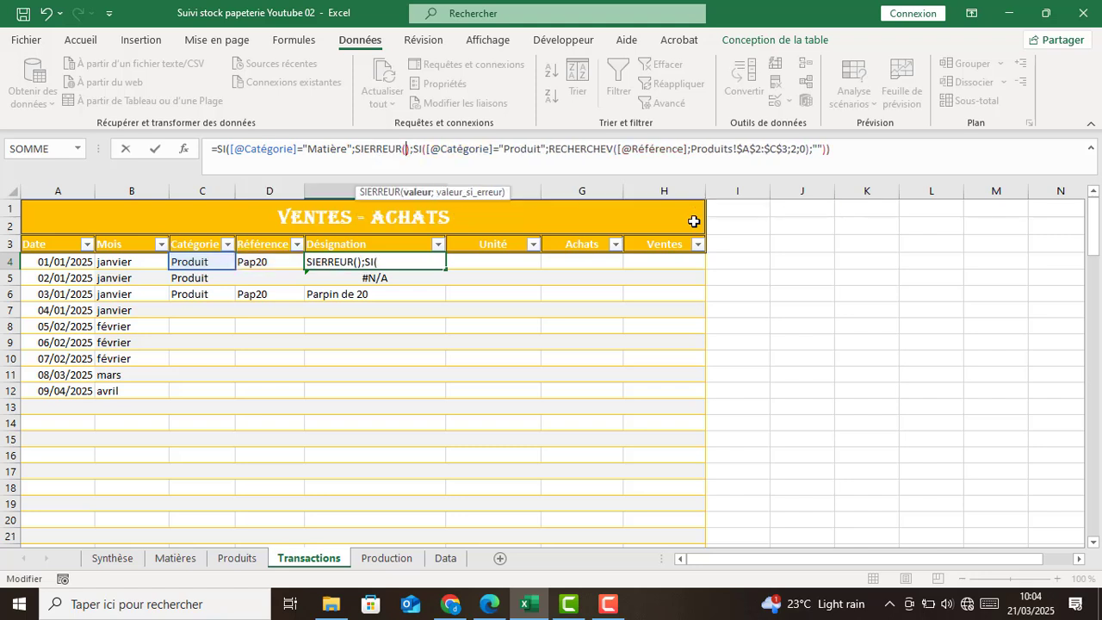
key("ctrl+v")
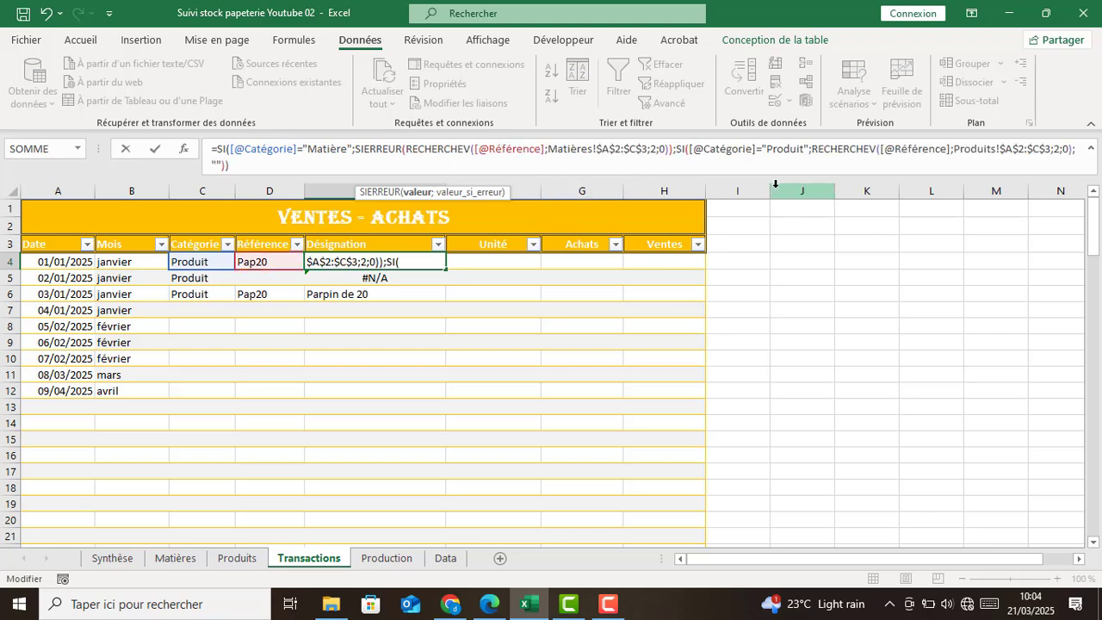
type(";")
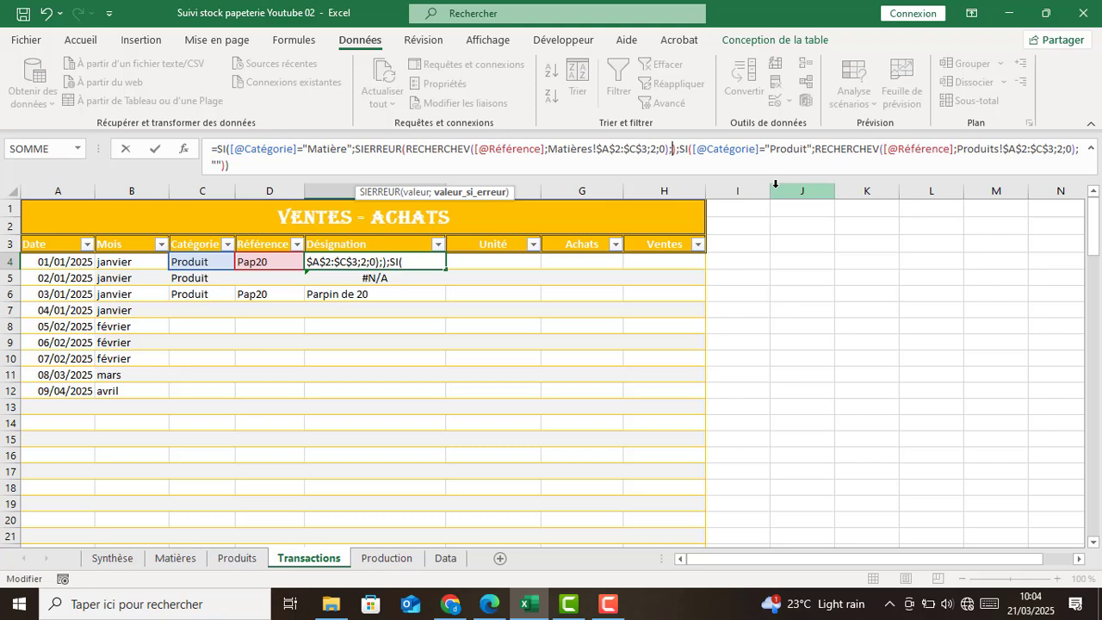
type("\"\"")
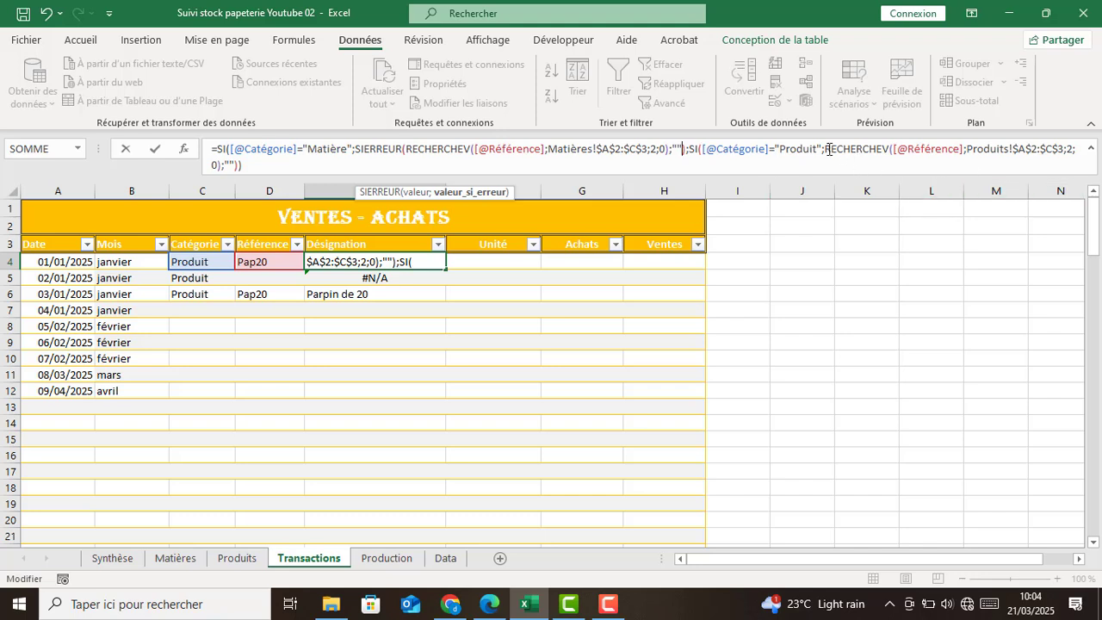
Wrap the "Produit" RECHERCHEV in SIERREUR with empty text "" as the value if error, and enter the formula.
left_click_drag(825, 150, 221, 163)
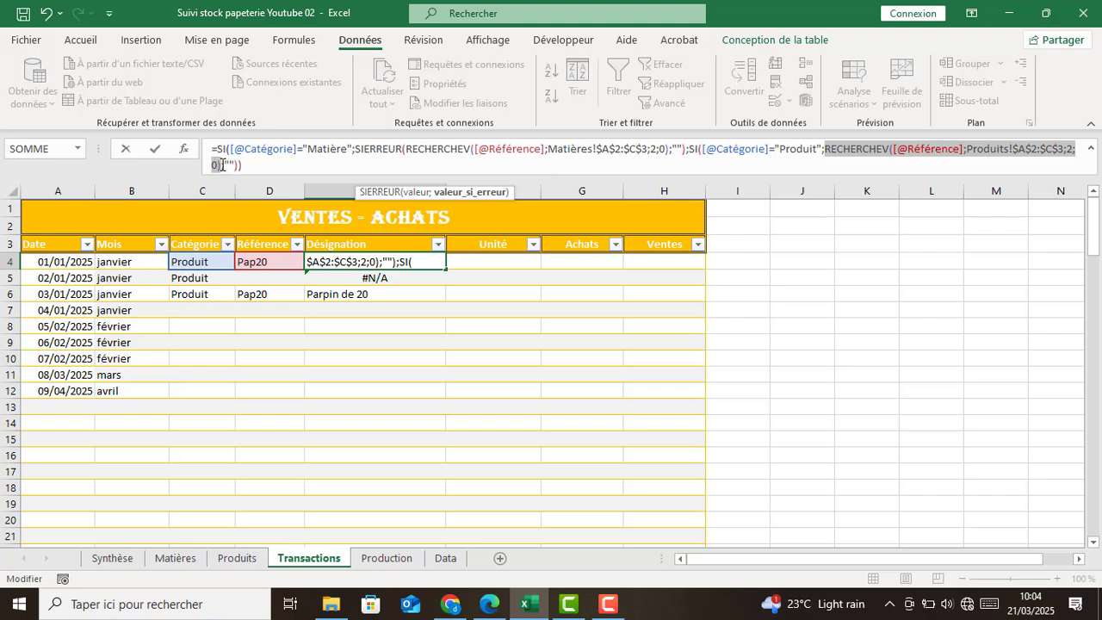
left_click_drag(221, 163, 222, 163)
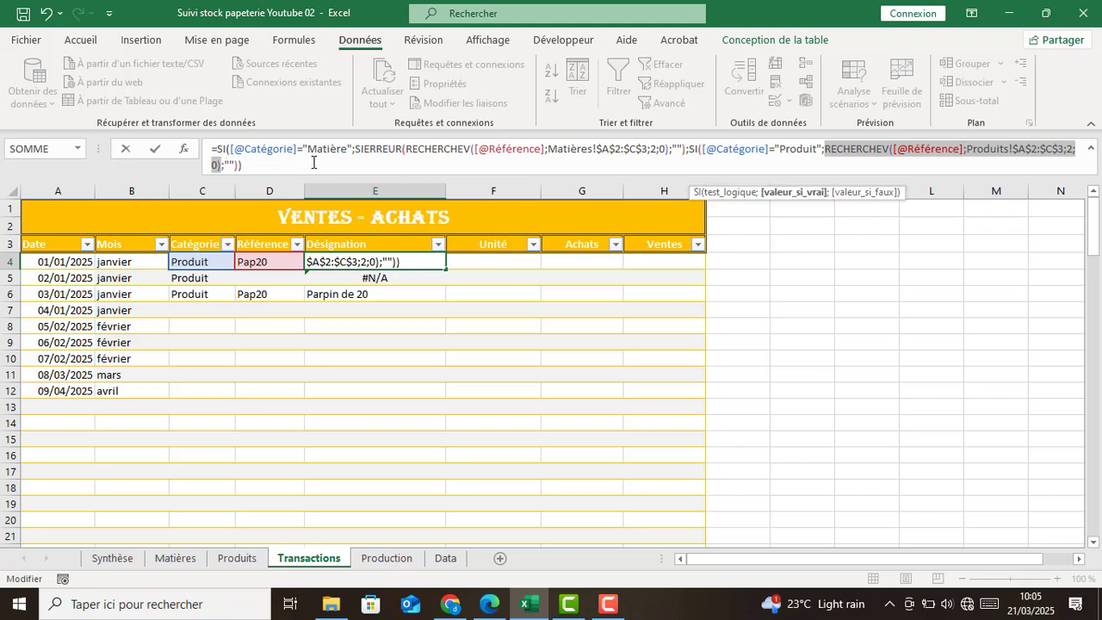
key("Delete")
type("sie")
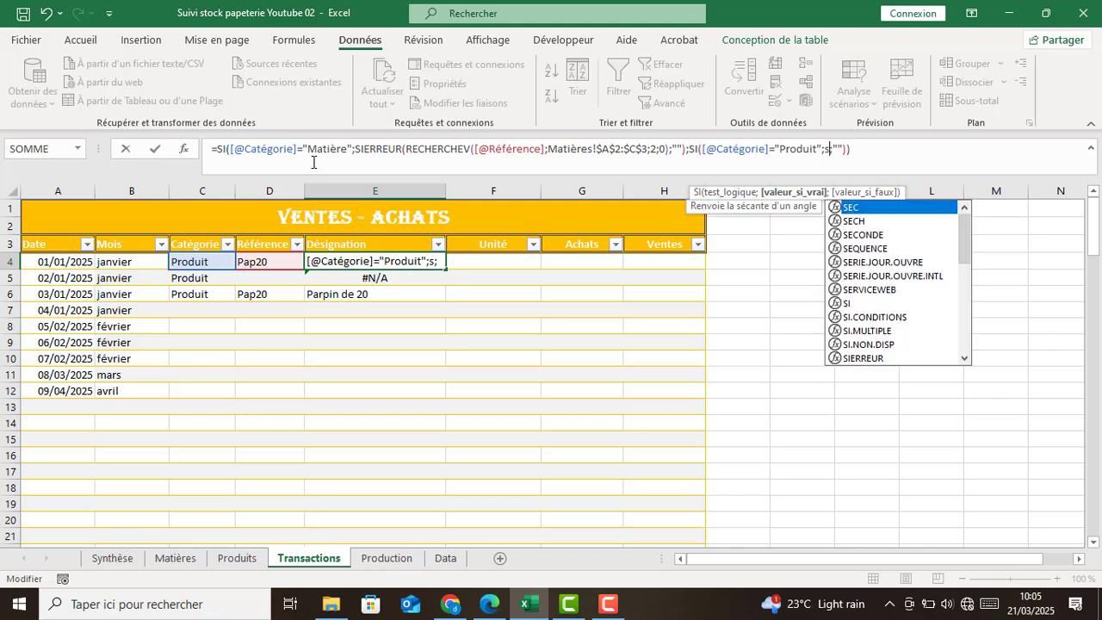
key("Tab")
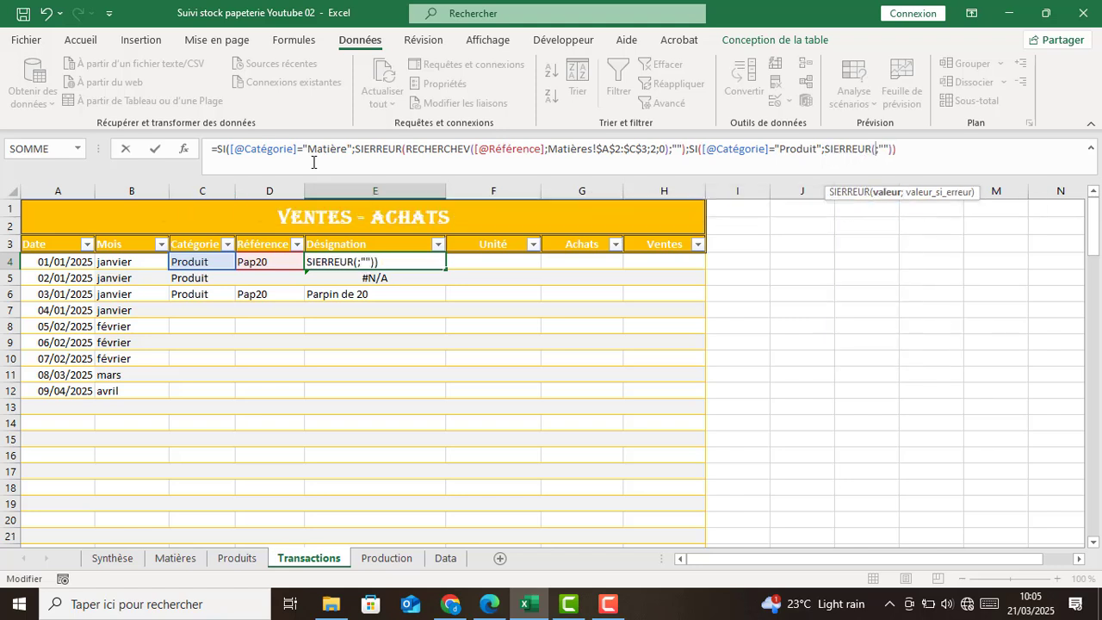
type(")")
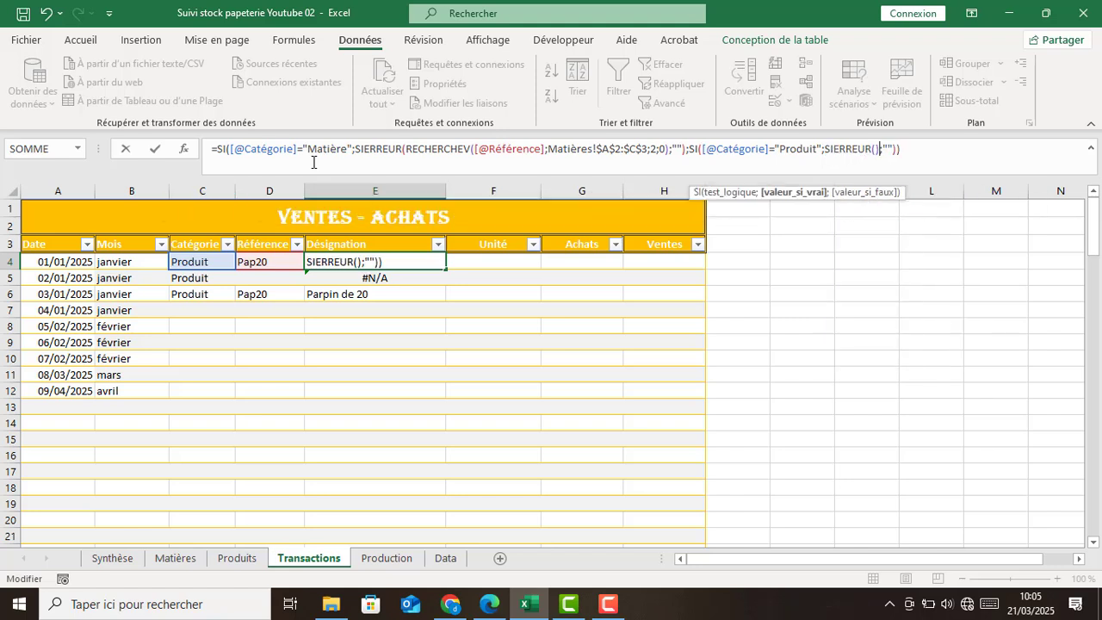
key("Left")
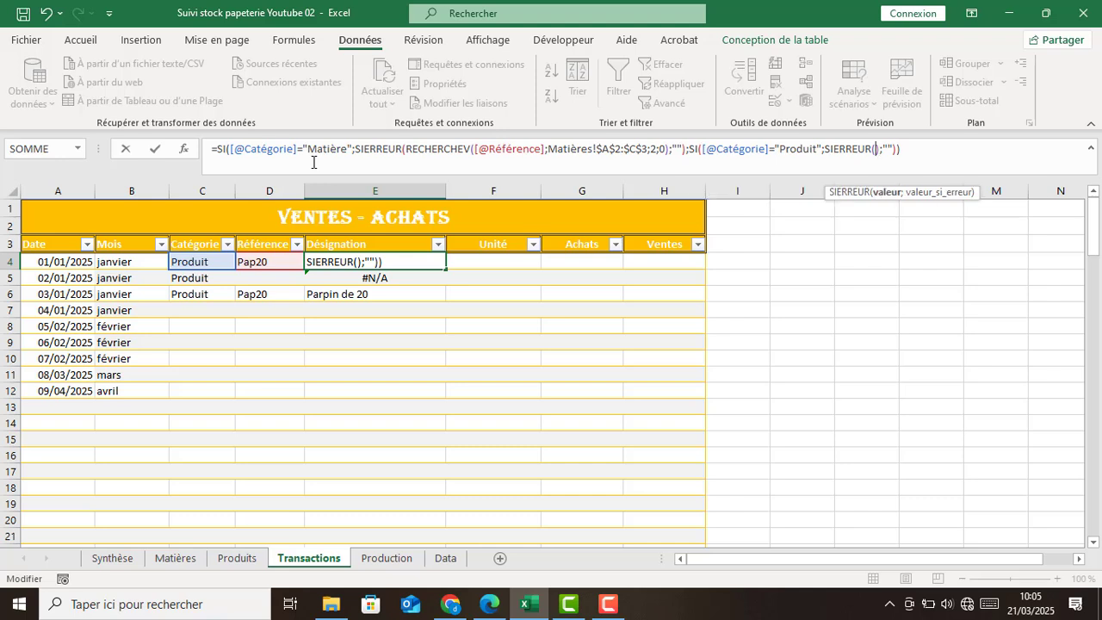
key("ctrl+v")
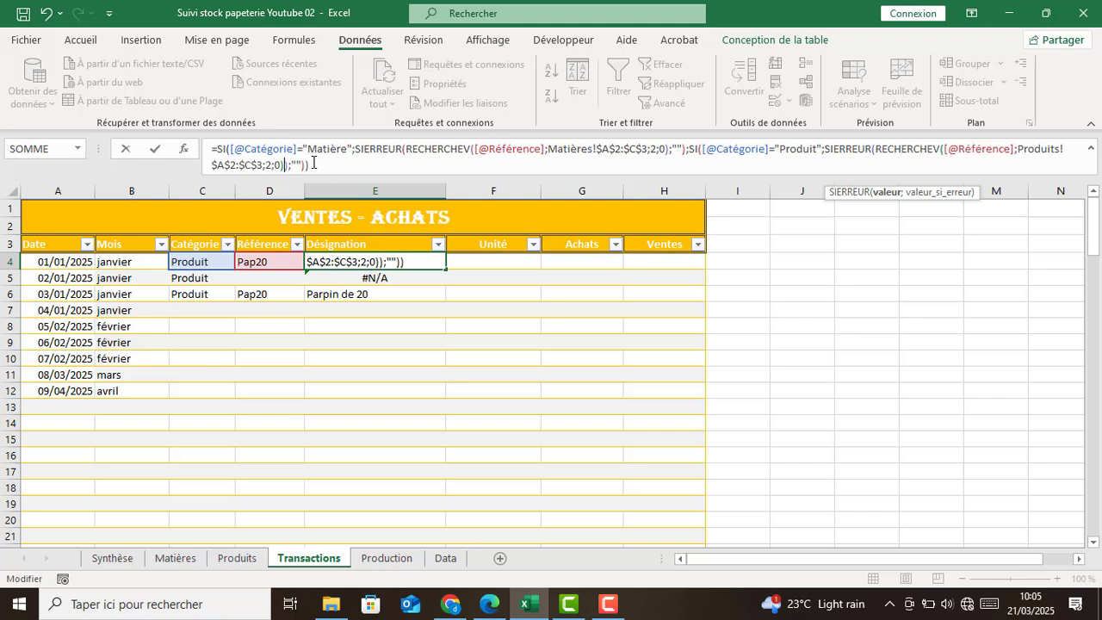
type(";")
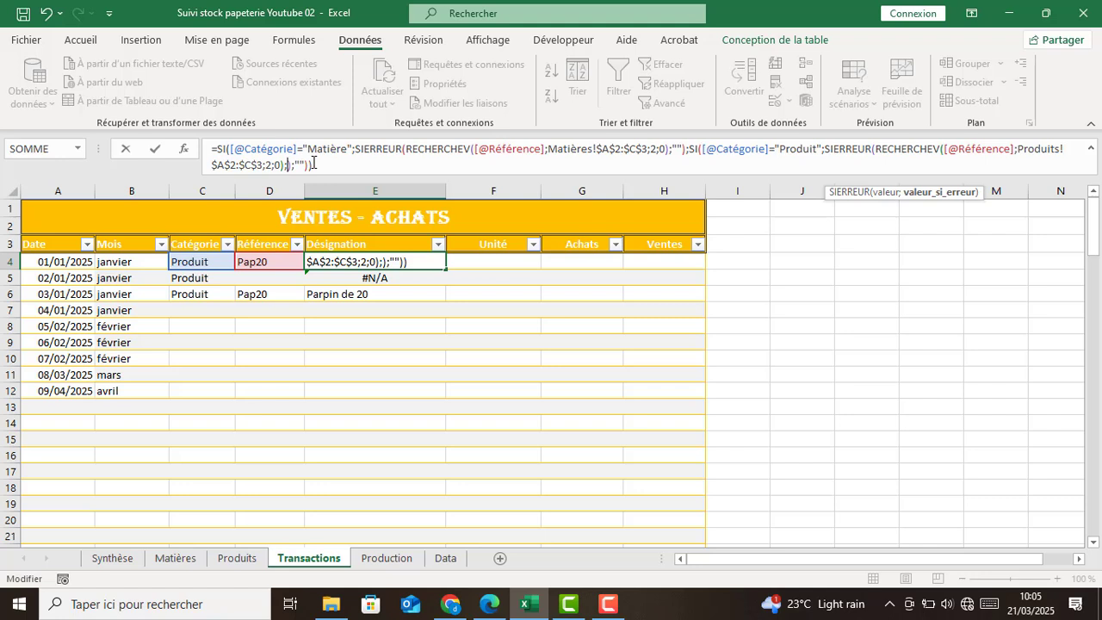
type("\"\"")
key("Return")
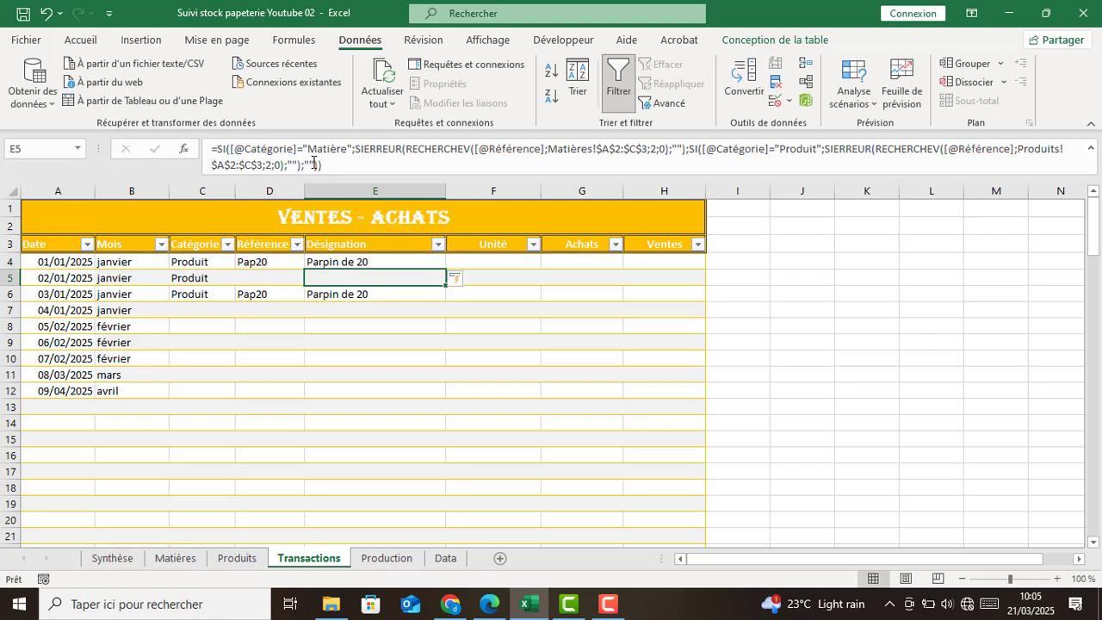
Choose Pap20 as the reference of the 02/01/2025 row to test the Produit lookup.
left_click(282, 308)
left_click(275, 279)
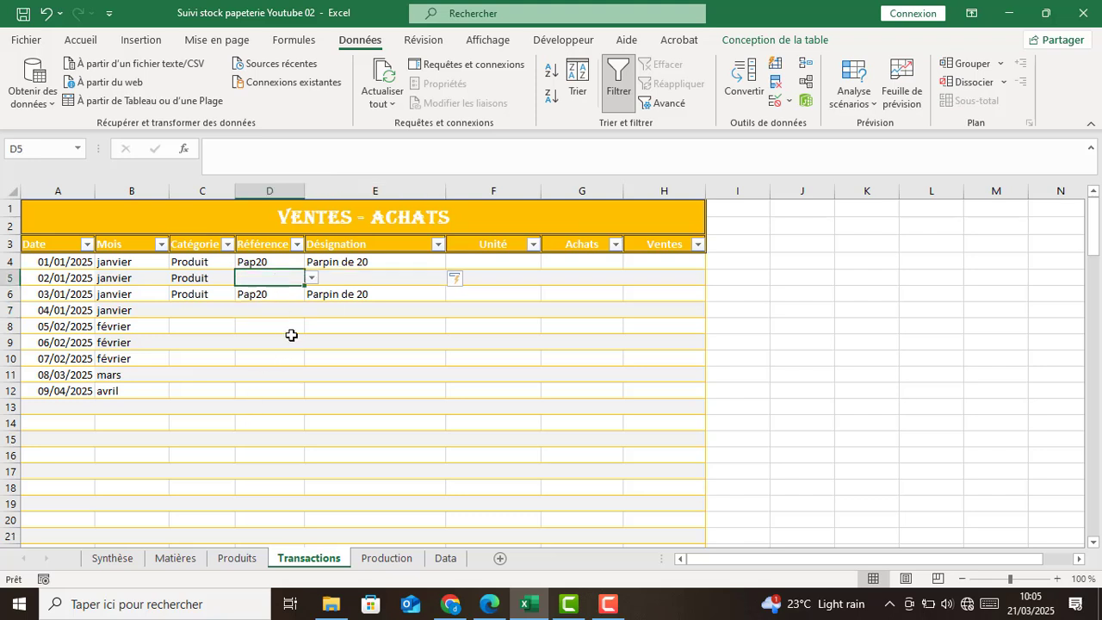
left_click(313, 279)
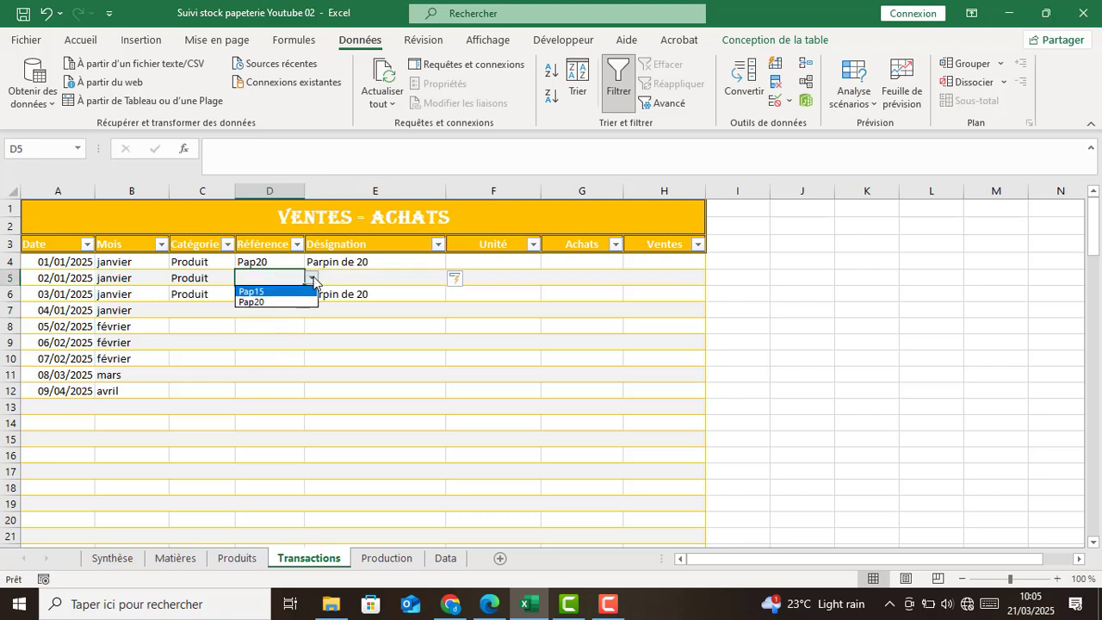
left_click(276, 309)
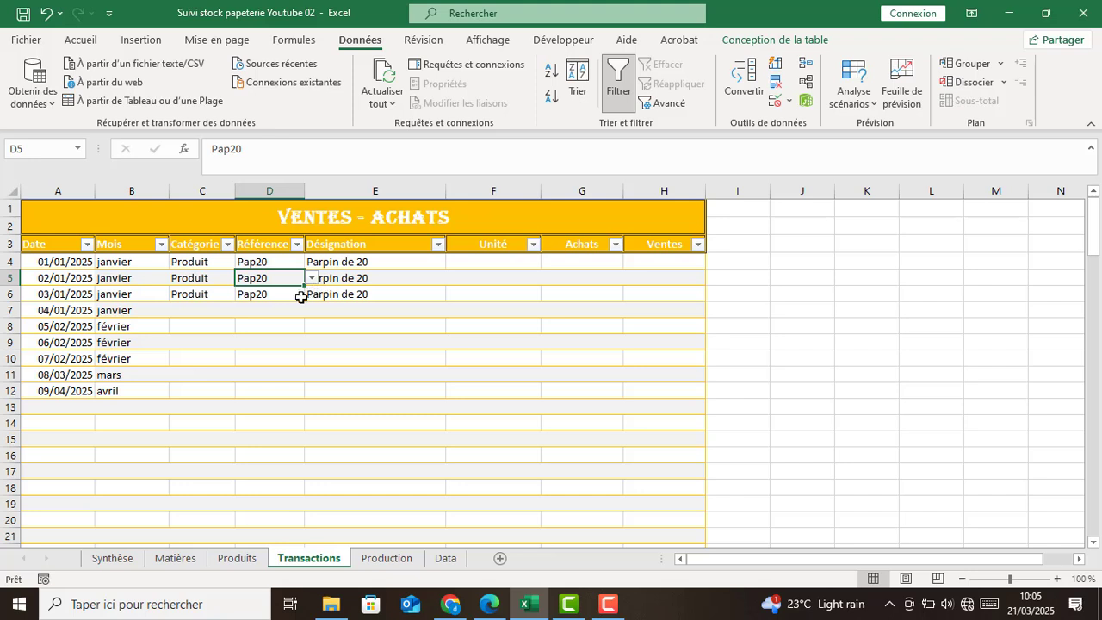
Change the 02/01/2025 row's category to Matière and its reference to SAB.
left_click(211, 284)
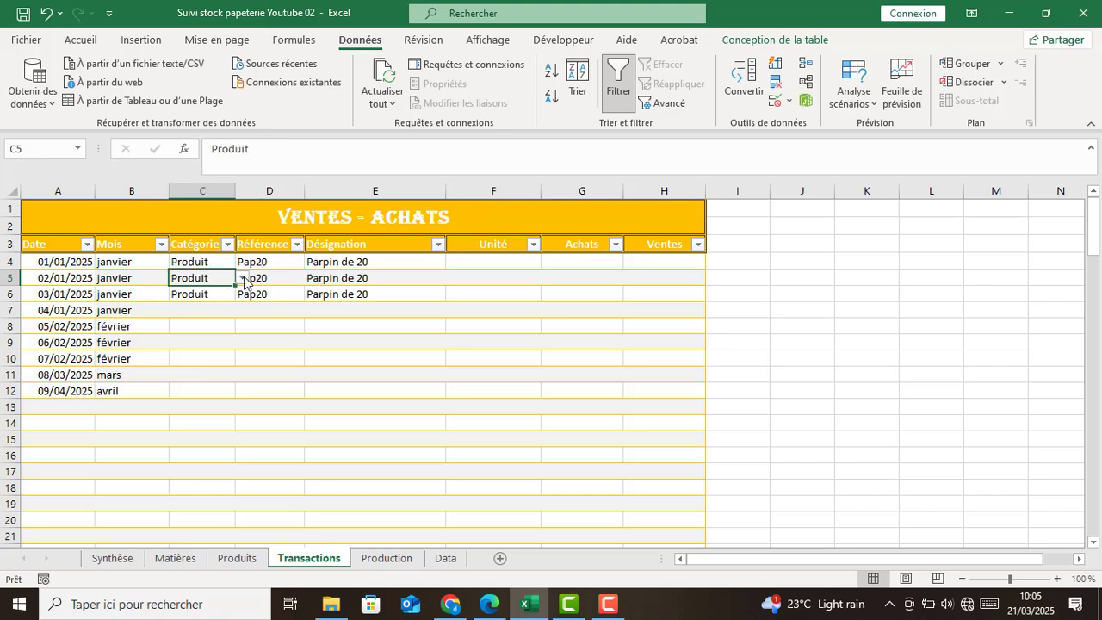
left_click(243, 278)
left_click(215, 296)
left_click(289, 280)
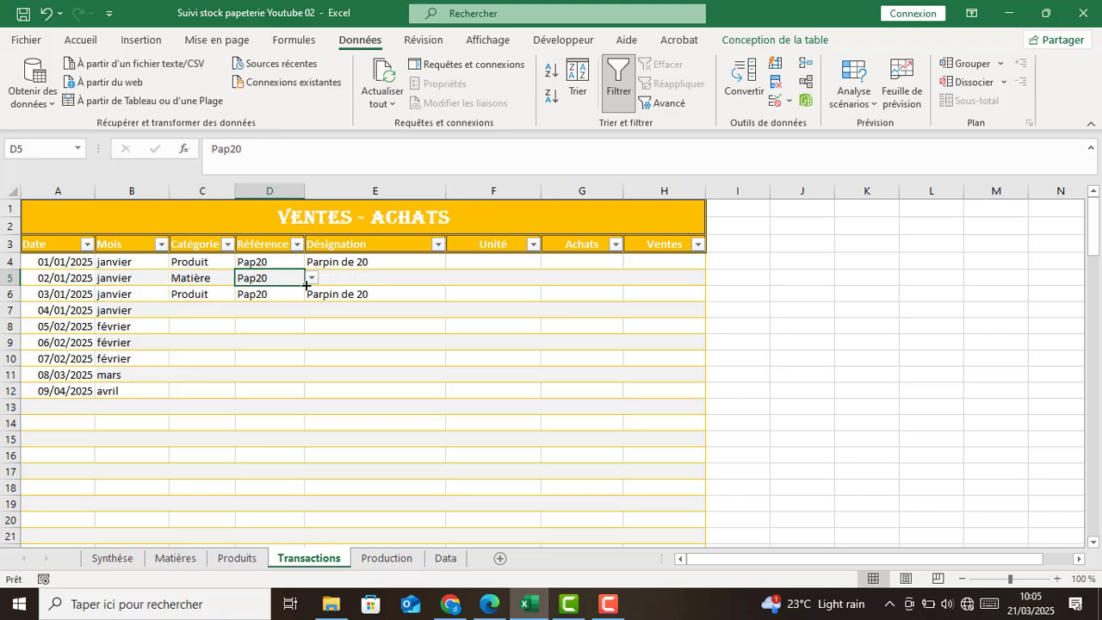
left_click(312, 278)
left_click(294, 301)
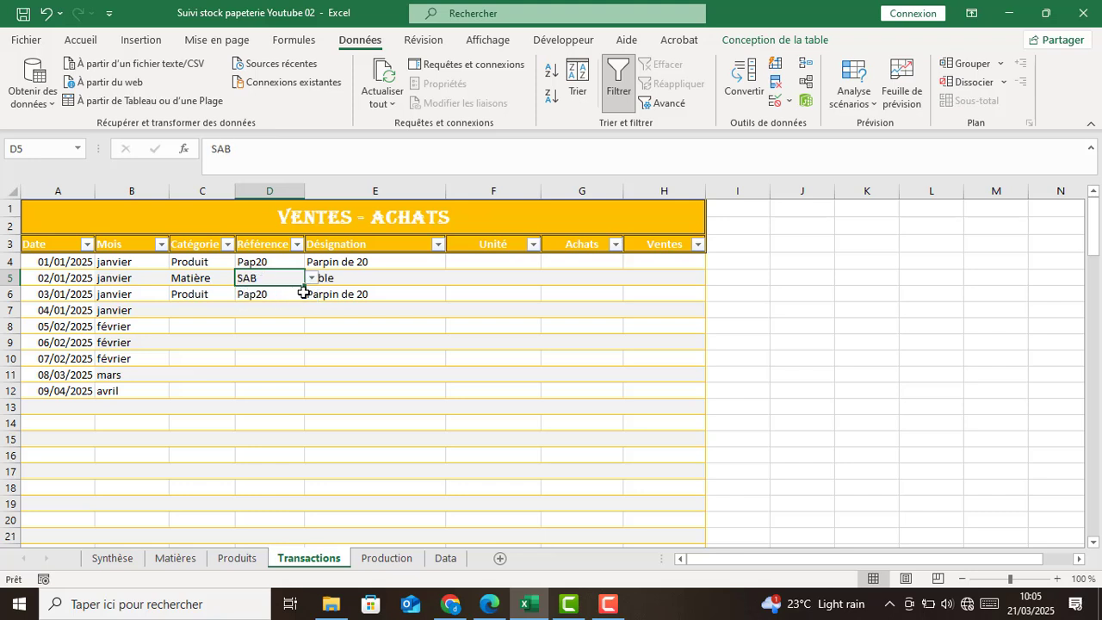
Change the 02/01/2025 row's reference to CIM50.
left_click(312, 278)
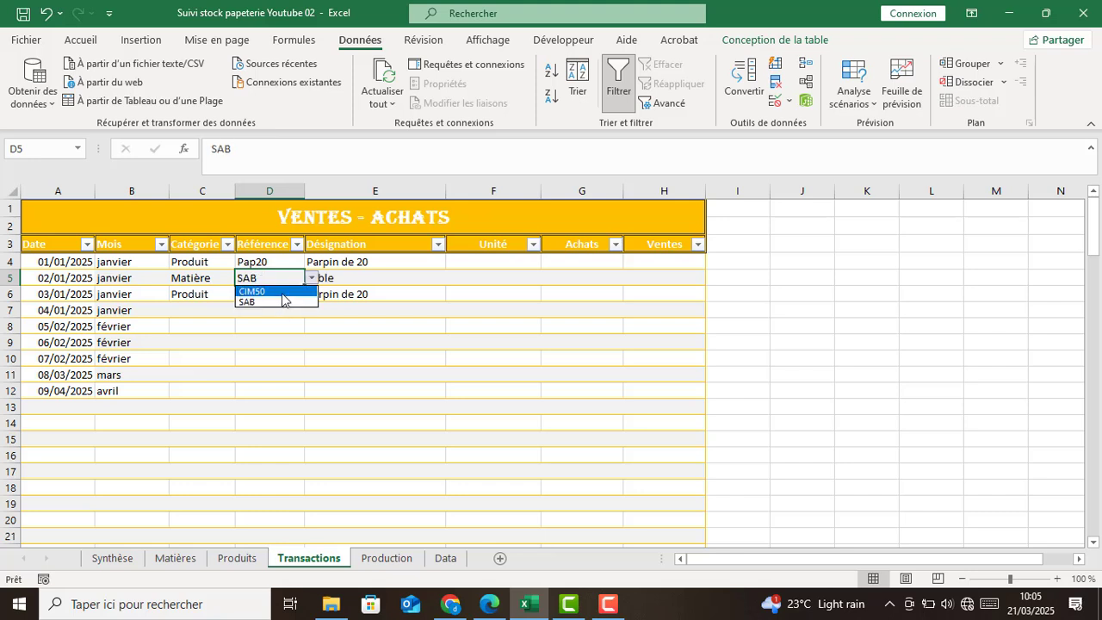
left_click(288, 310)
left_click(291, 338)
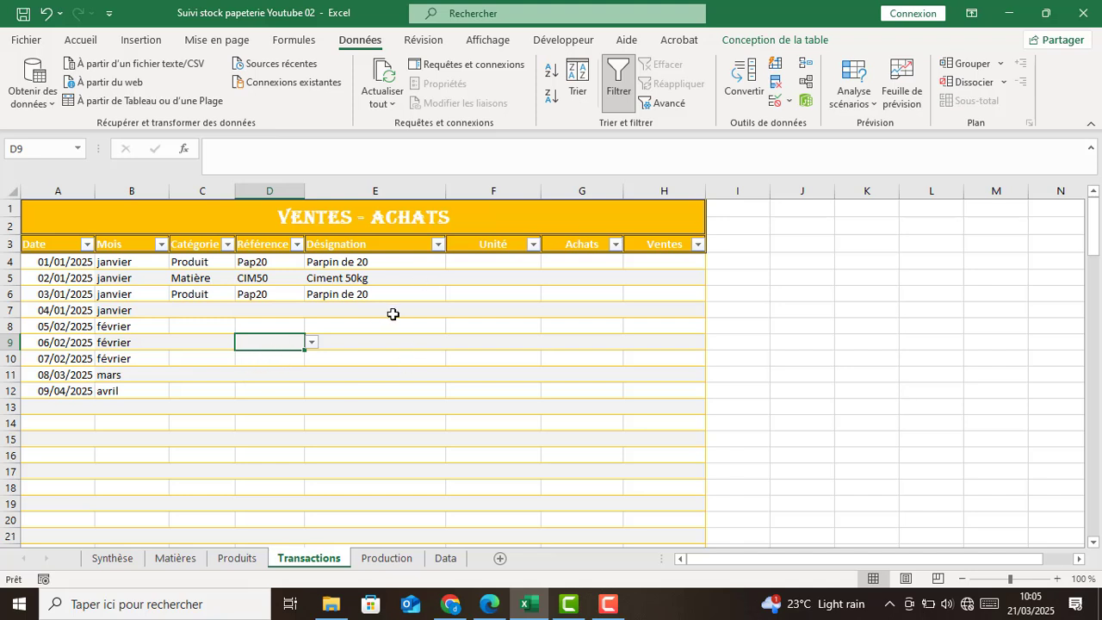
Copy the full Désignation formula of the 01/01/2025 row and paste it into that row's Unité cell.
left_click(504, 267)
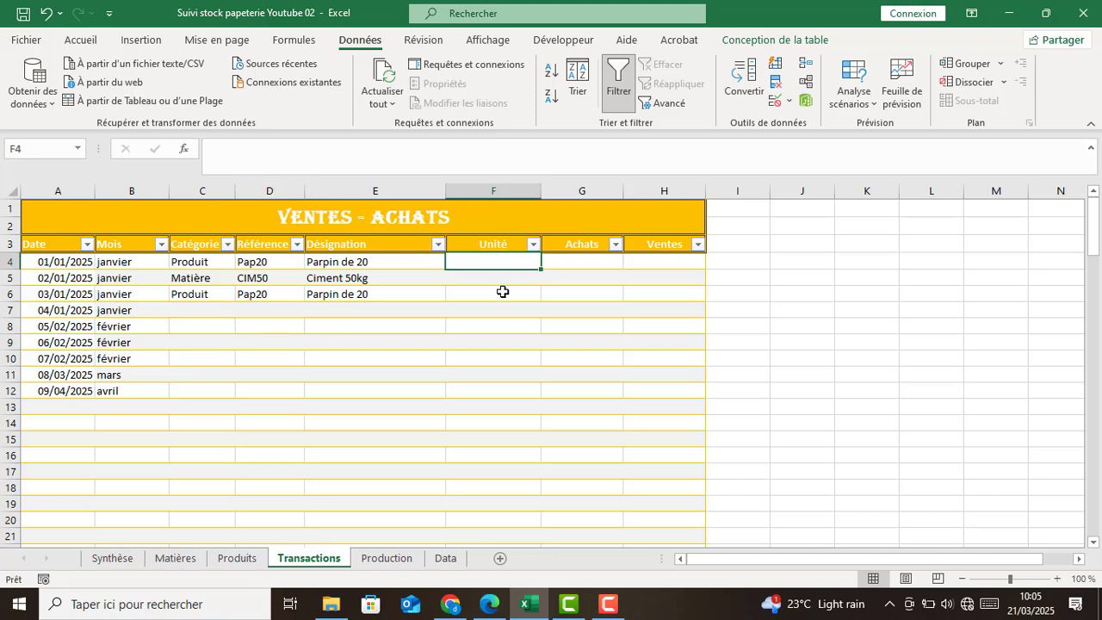
left_click(363, 261)
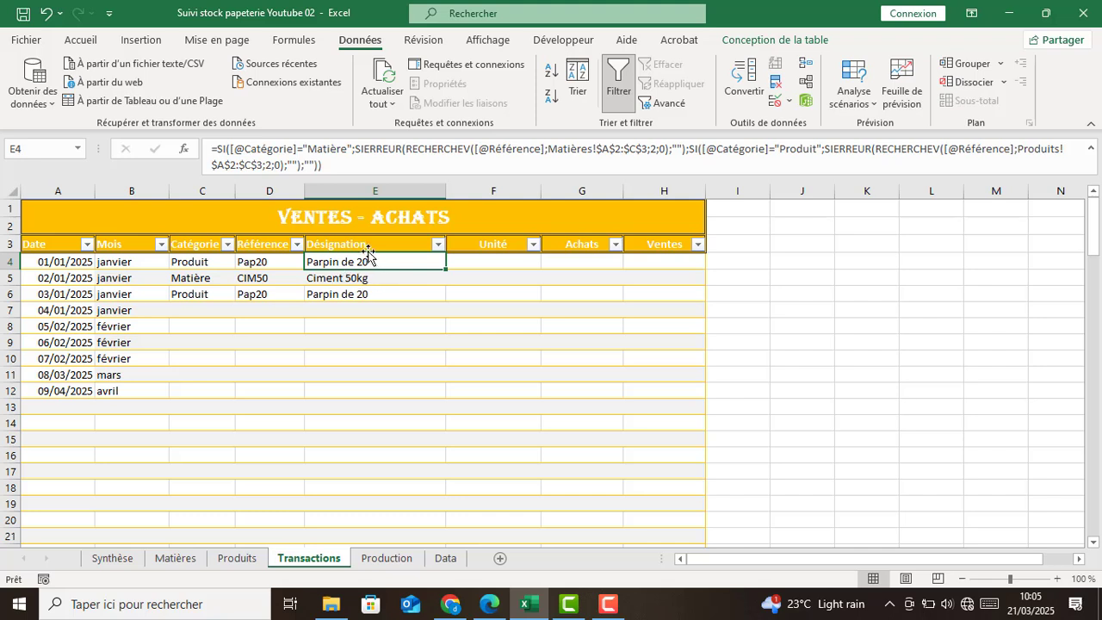
left_click_drag(322, 165, 210, 148)
key("ctrl+c")
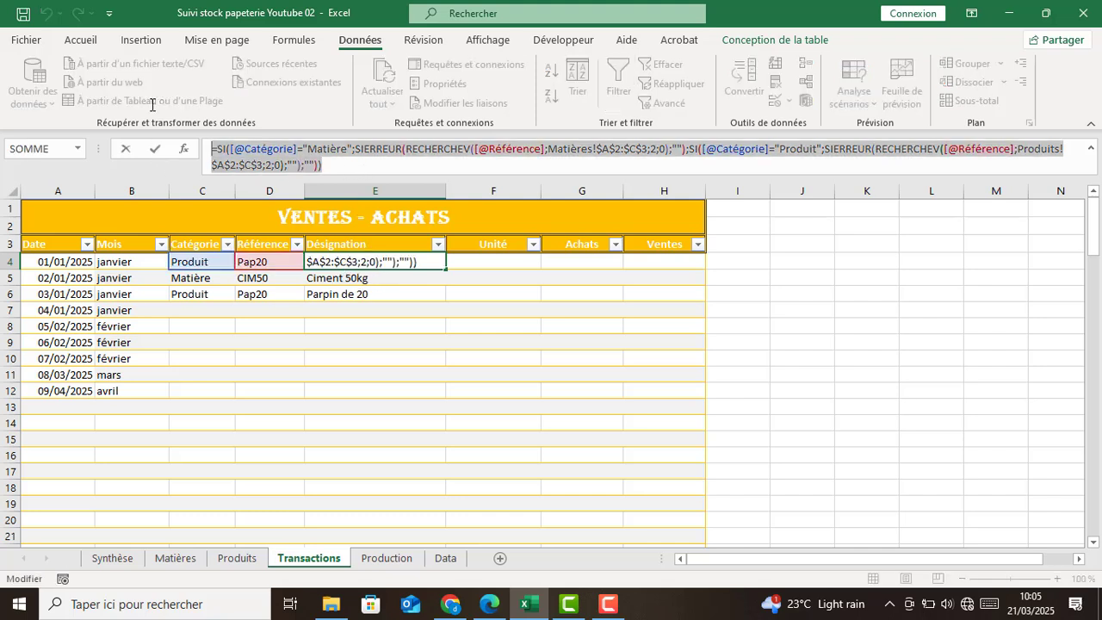
key("Return")
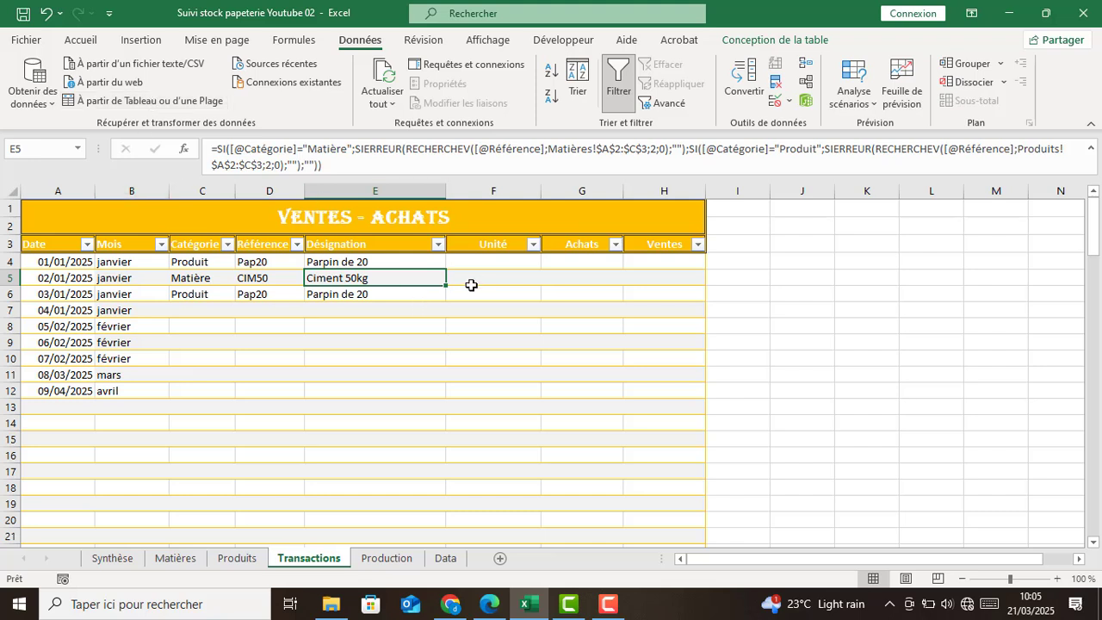
left_click(495, 260)
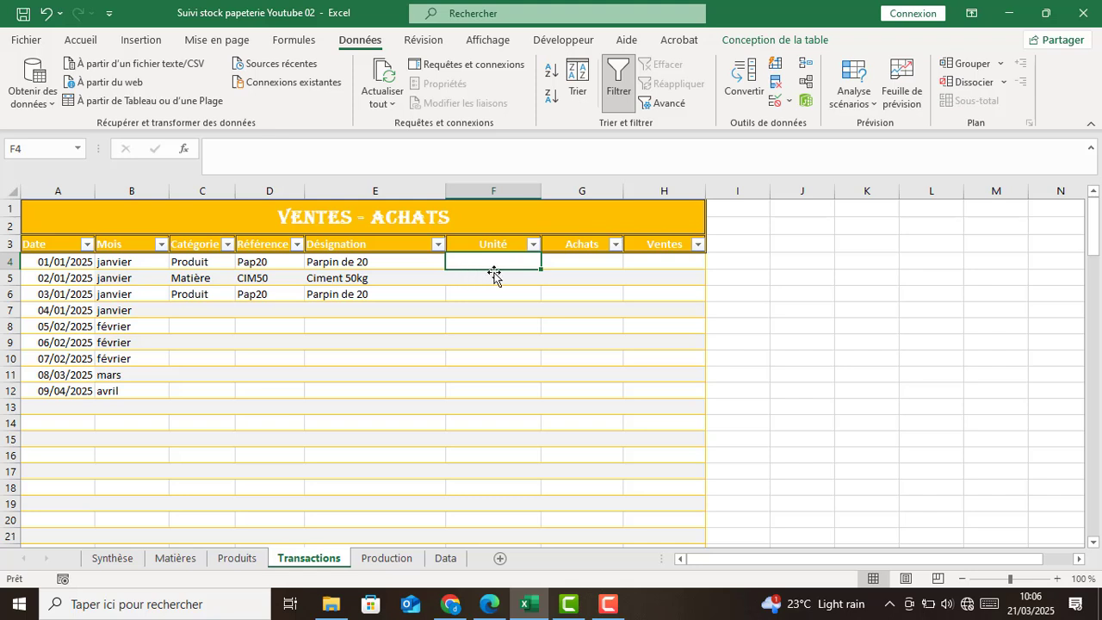
left_click(303, 150)
key("ctrl+v")
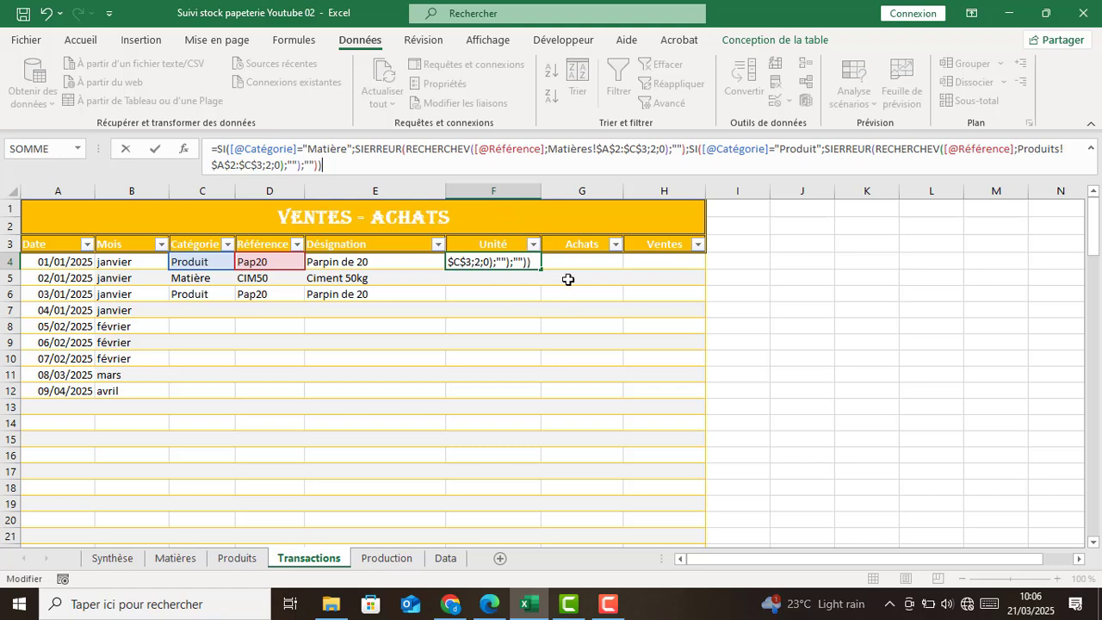
Change the column index to 3 in both RECHERCHEV functions of the Unité formula and enter it.
left_click(654, 151)
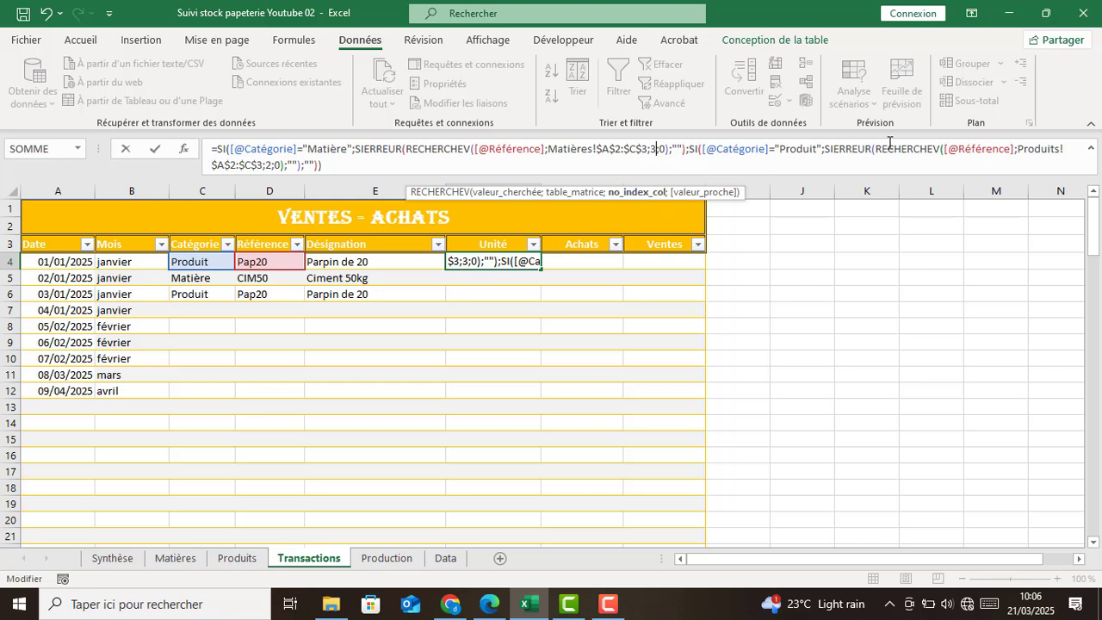
double_click(270, 163)
type("2")
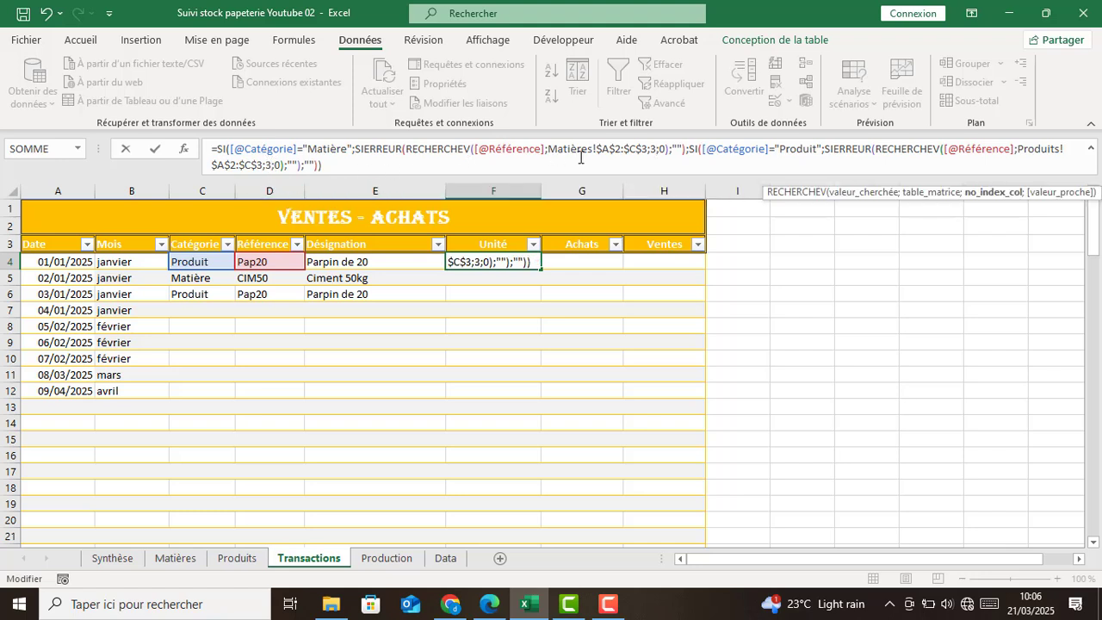
key("Return")
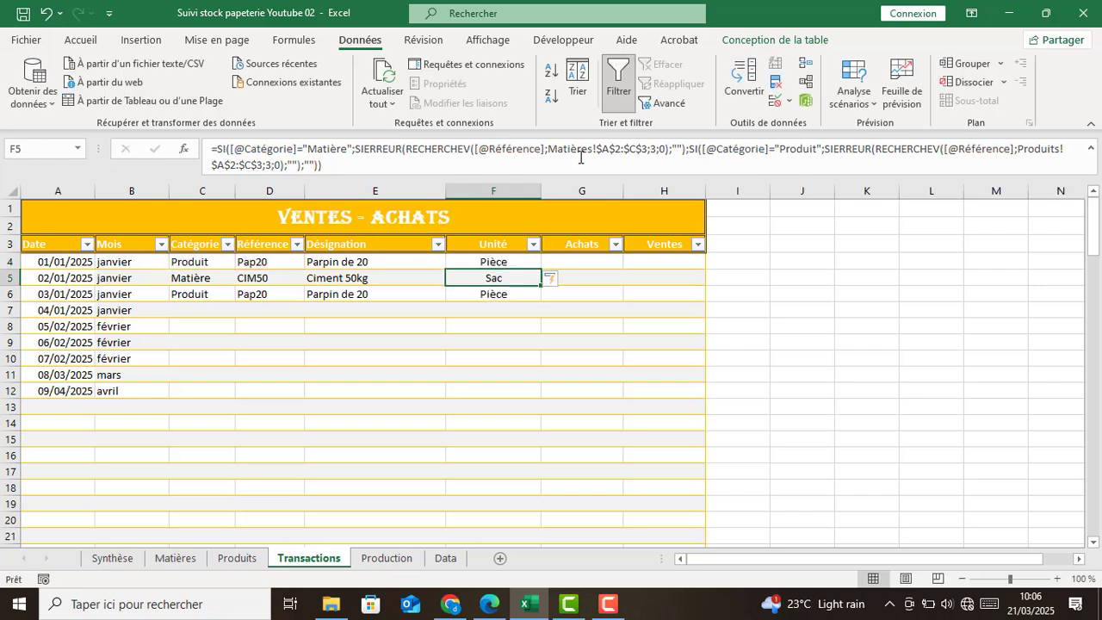
Check the Unité and Désignation cells in the rows without a category or reference.
left_click(514, 328)
left_click(512, 414)
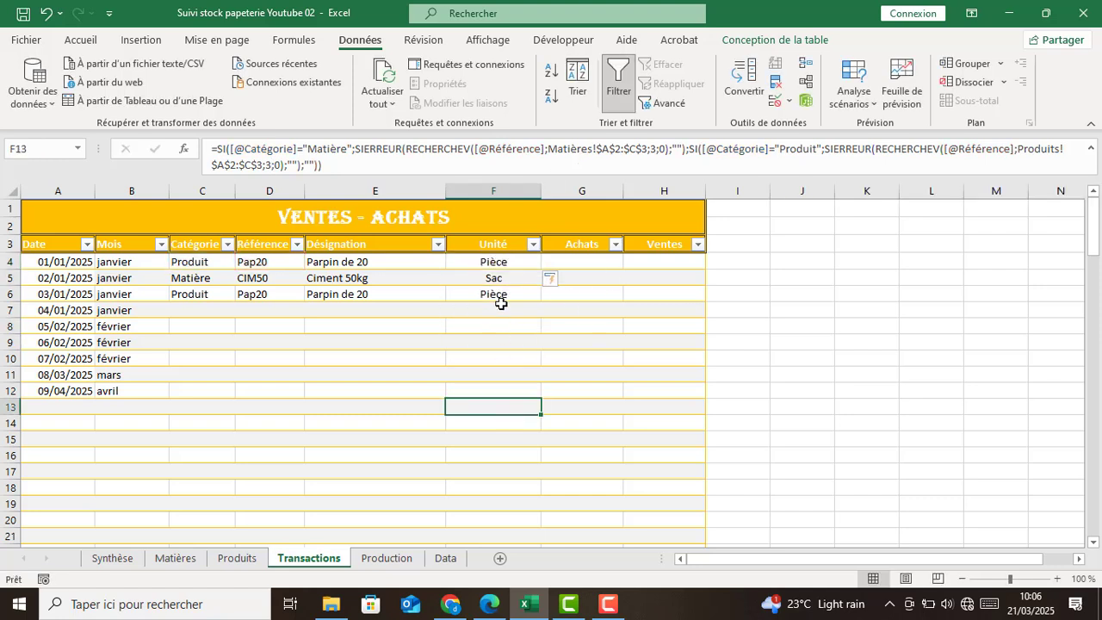
left_click(493, 323)
left_click(500, 402)
left_click(512, 451)
left_click(504, 359)
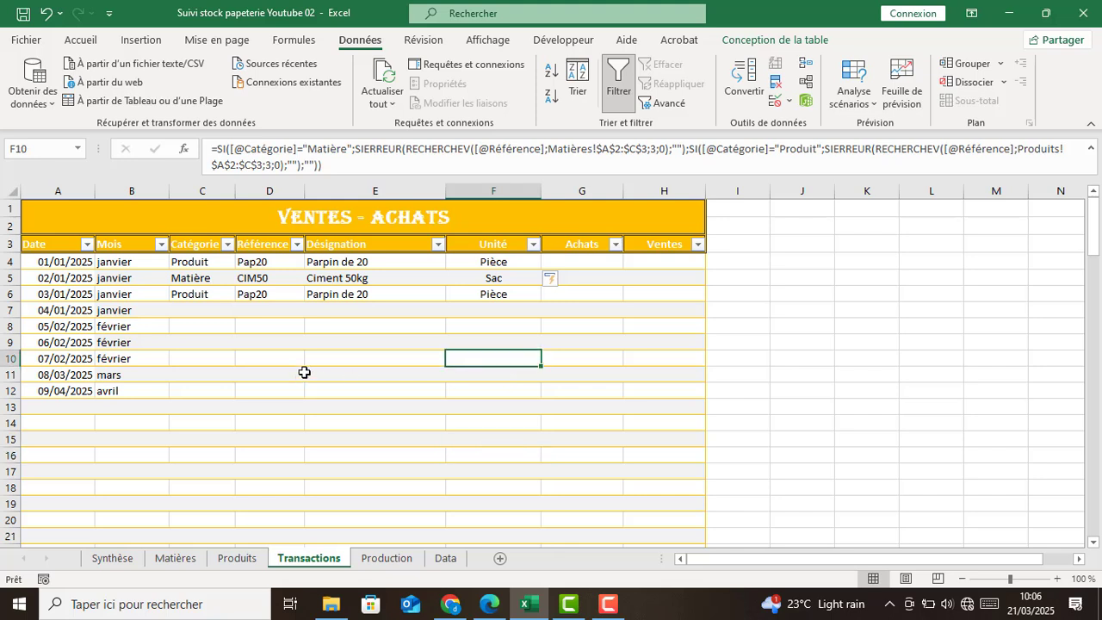
left_click(360, 357)
left_click(274, 379)
left_click(480, 356)
left_click(366, 370)
left_click(376, 344)
left_click(522, 313)
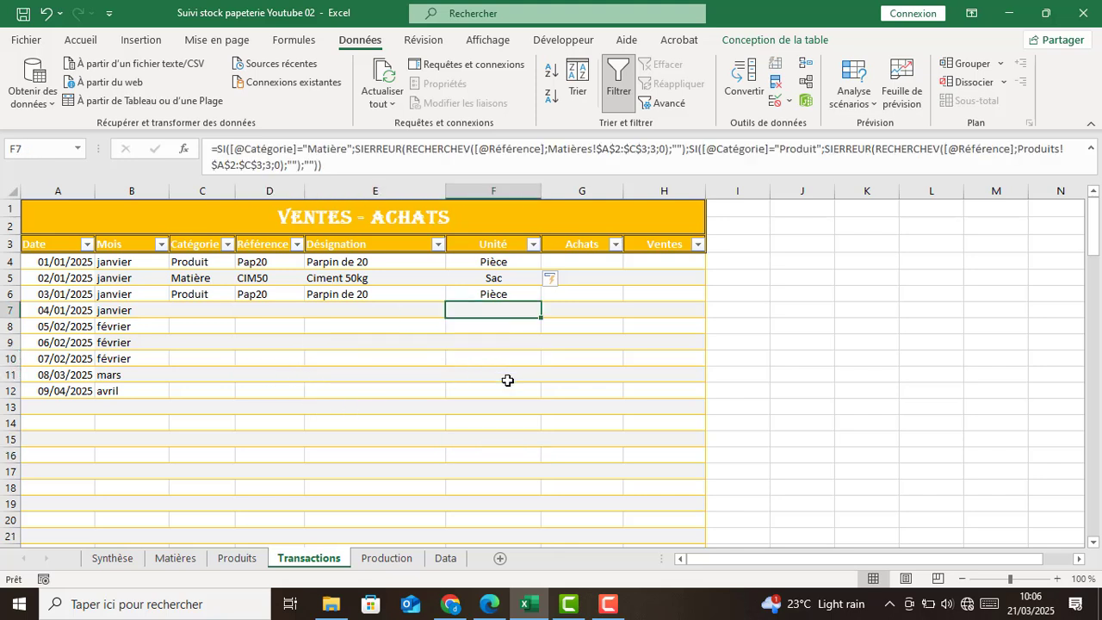
Save the workbook.
left_click(26, 20)
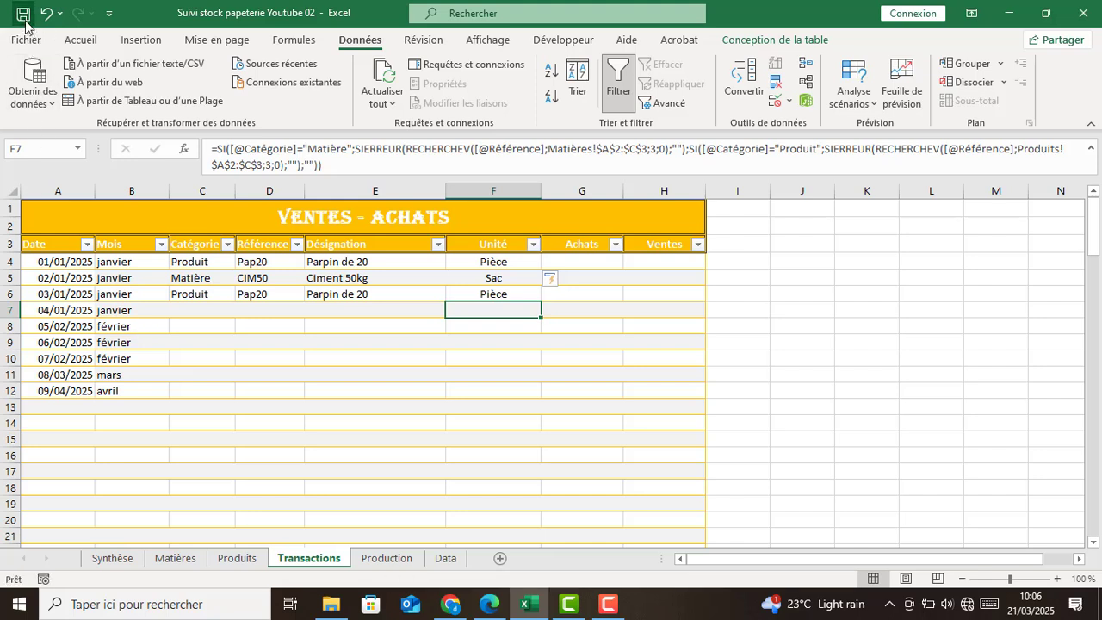
left_click(506, 353)
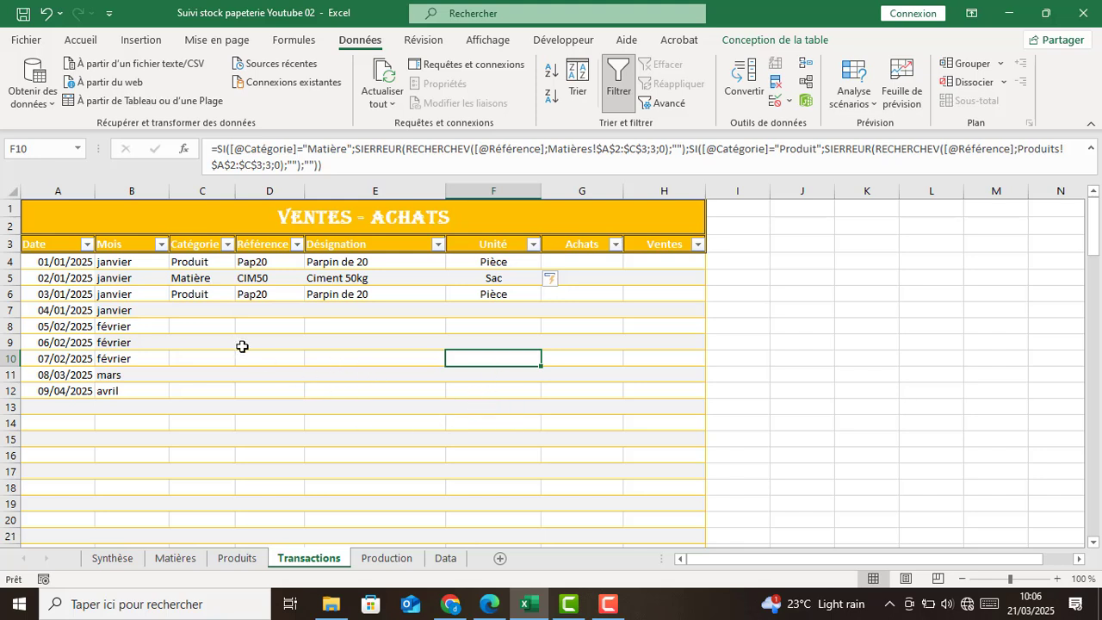
Change the 01/01/2025 row's category to Matière and its reference to SAB.
left_click(195, 263)
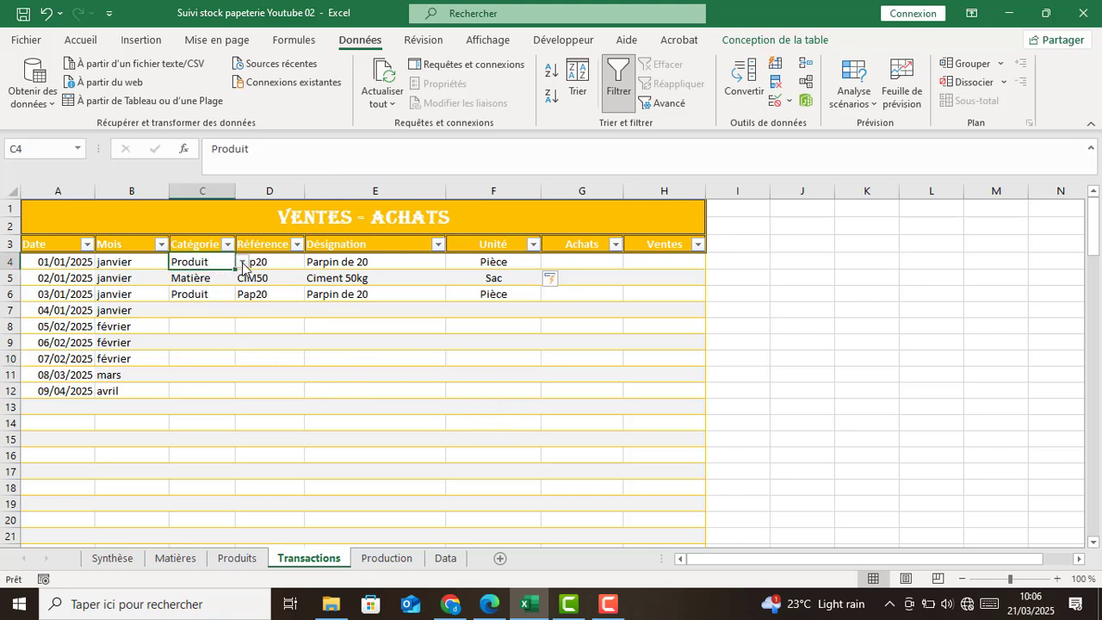
left_click(242, 262)
left_click(202, 275)
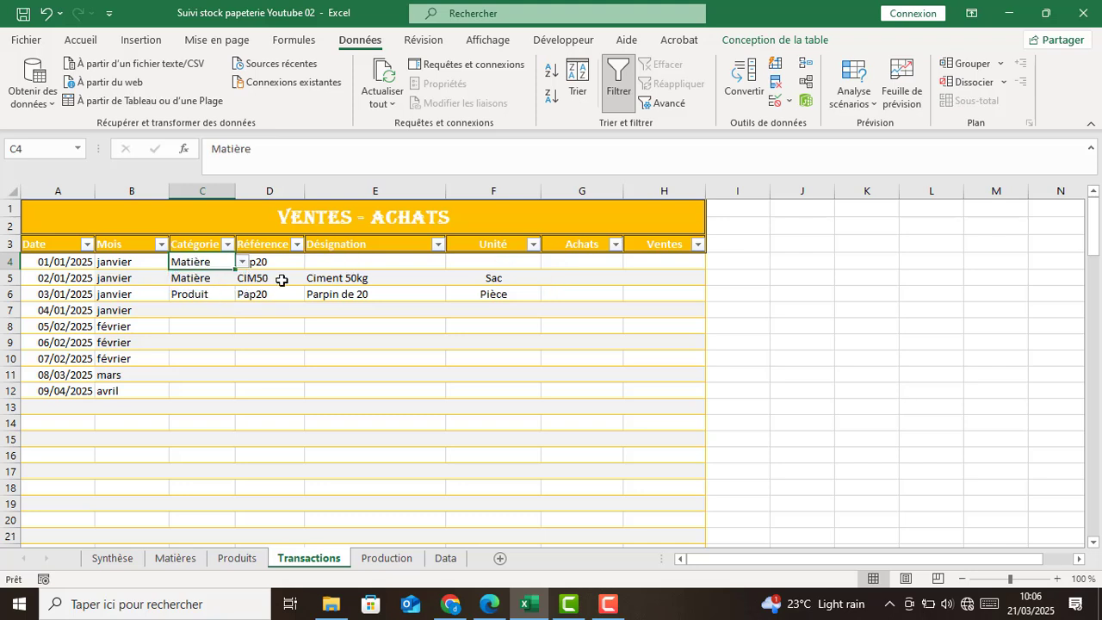
left_click(288, 264)
left_click(311, 262)
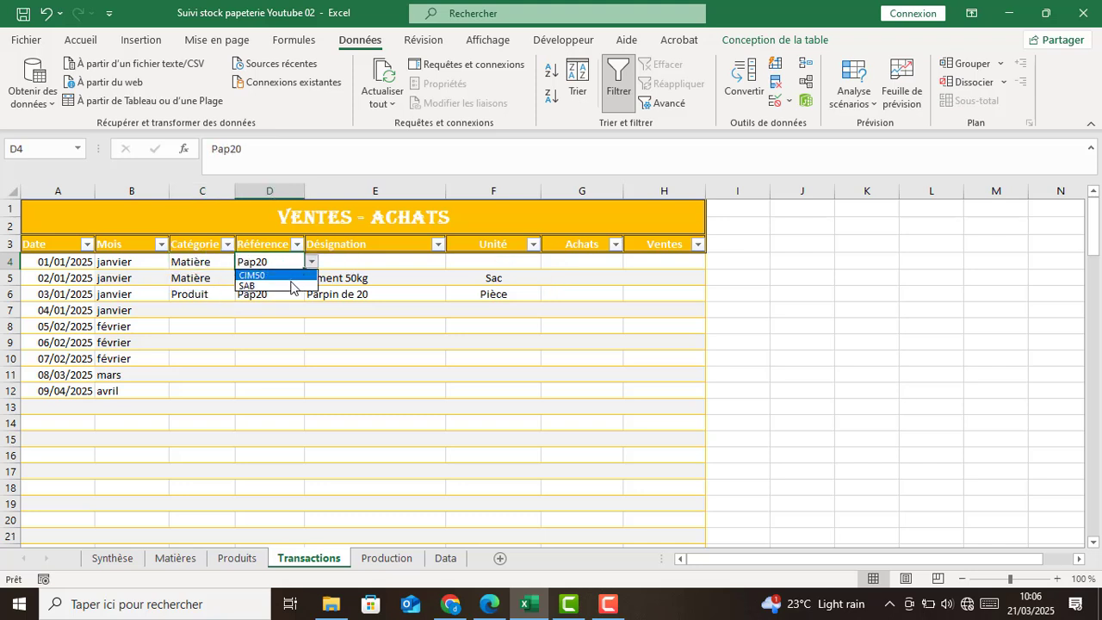
left_click(291, 286)
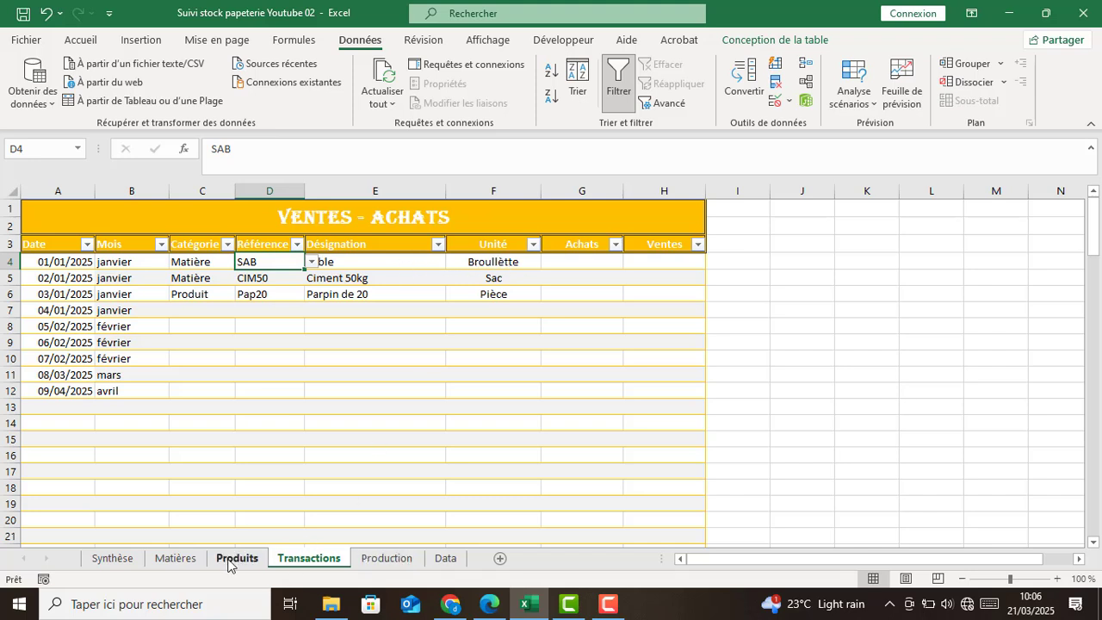
Correct the unit of the SAB item on the Matières sheet to Brouette.
left_click(191, 559)
left_click(266, 243)
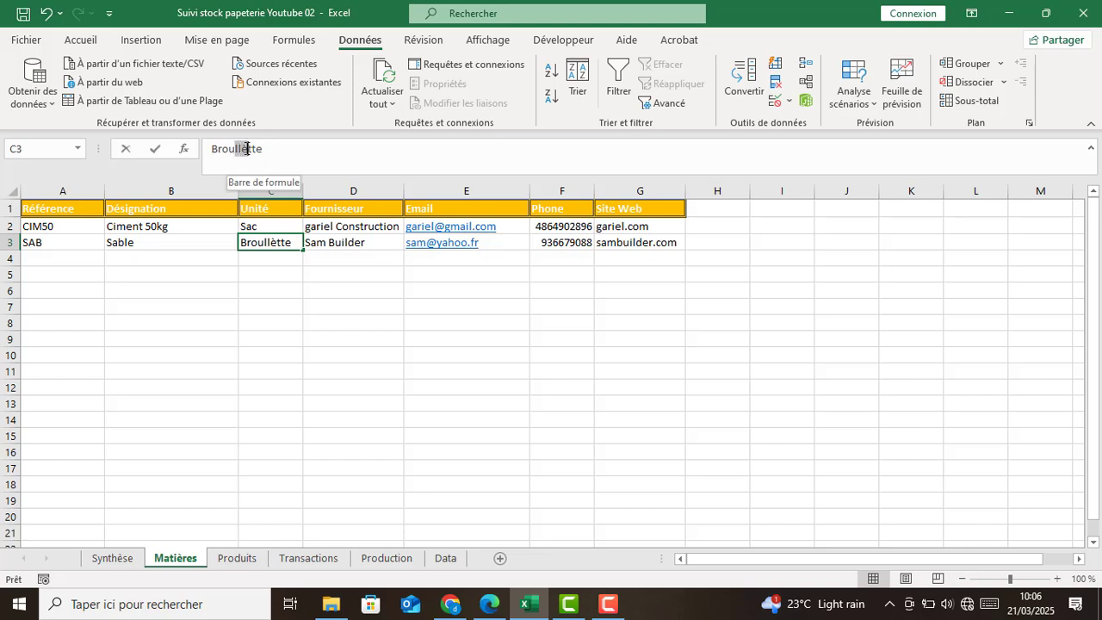
left_click(246, 148)
type("e")
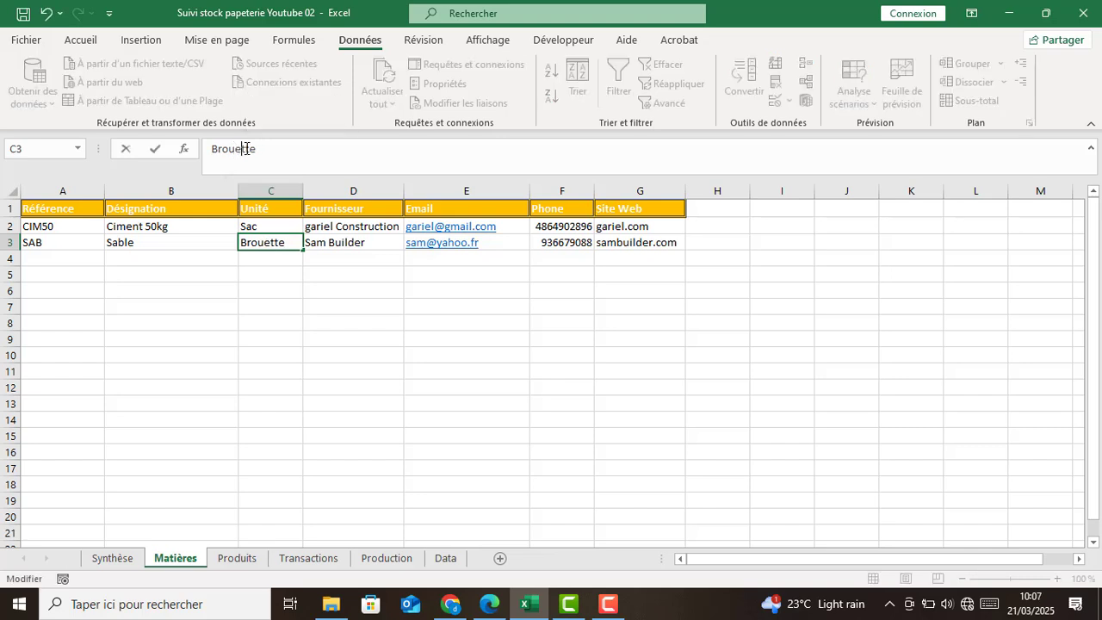
key("Return")
left_click(292, 341)
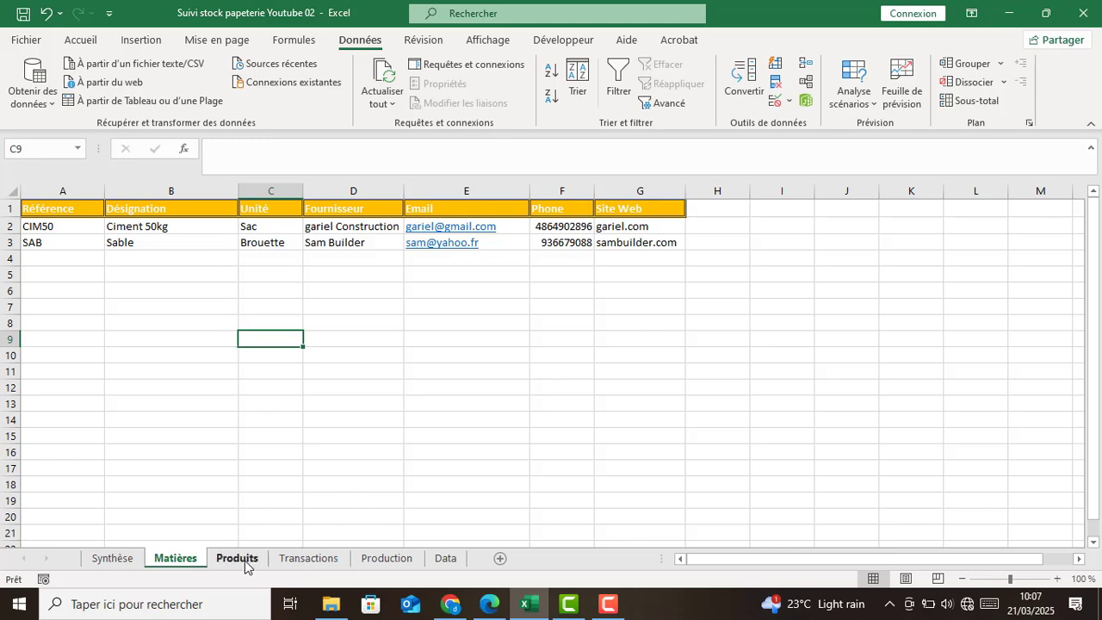
On the Transactions sheet, enter Achats quantities of 200 for the 01/01/2025 row and 90 for the 02/01/2025 row.
left_click(387, 558)
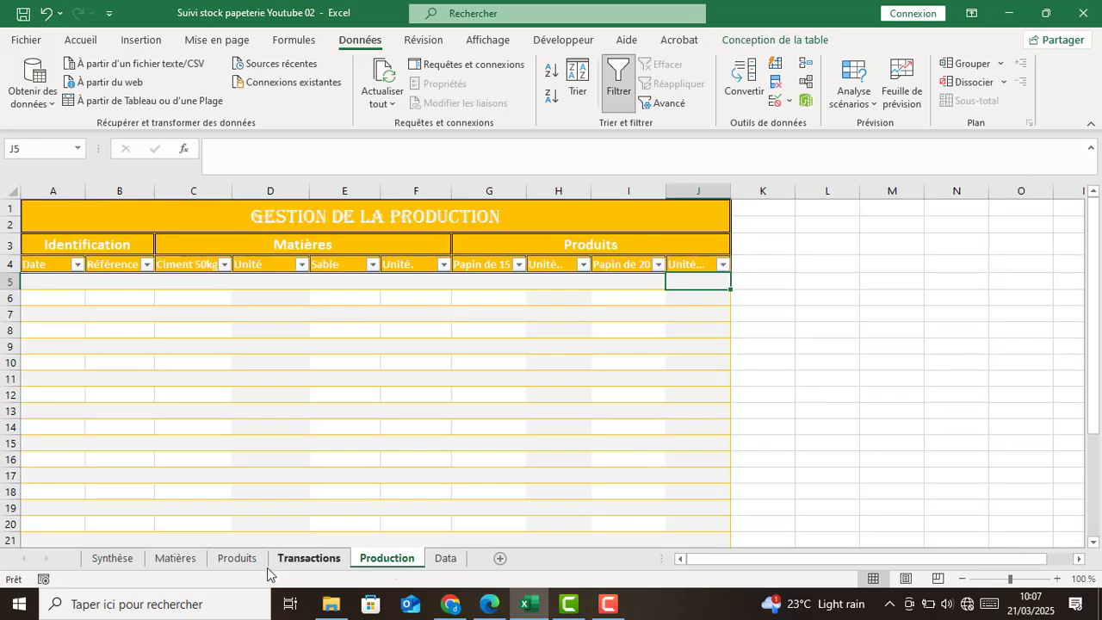
left_click(302, 560)
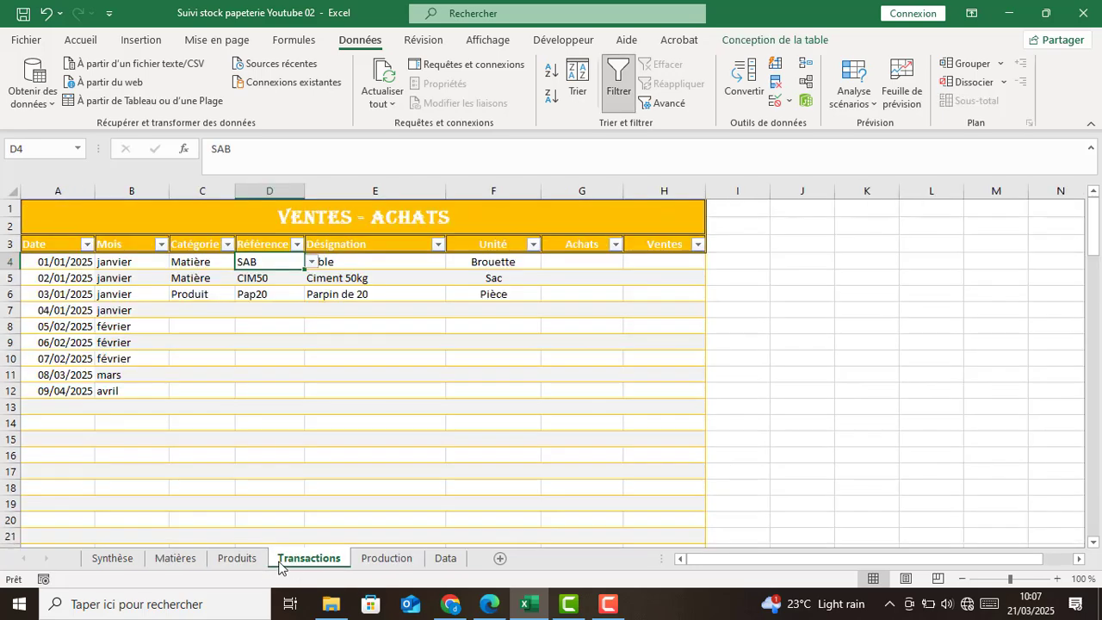
left_click(337, 293)
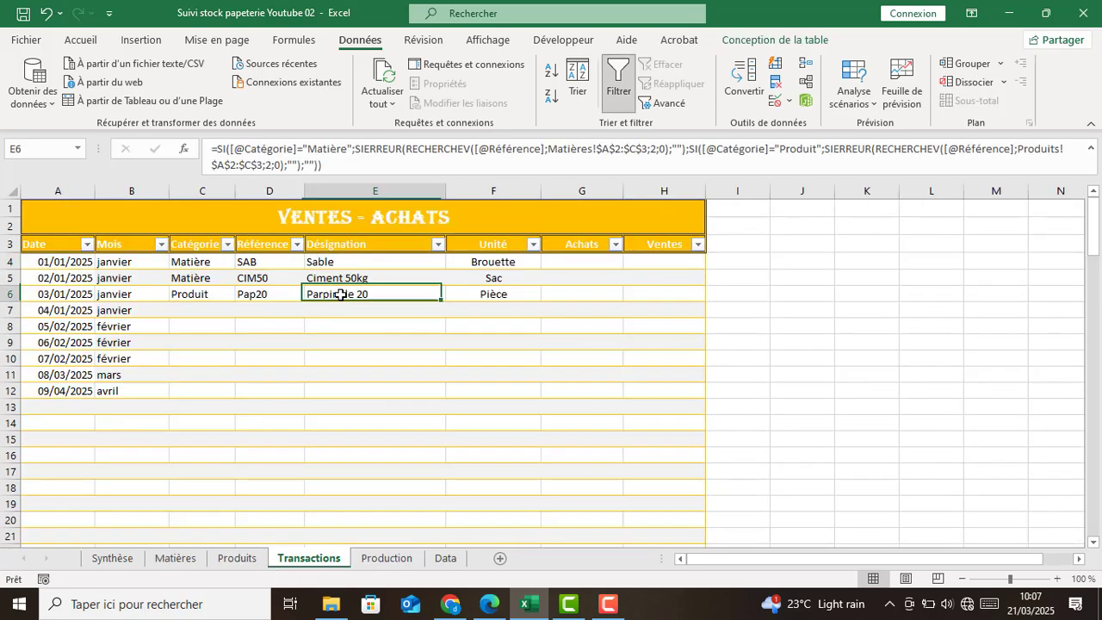
left_click(578, 262)
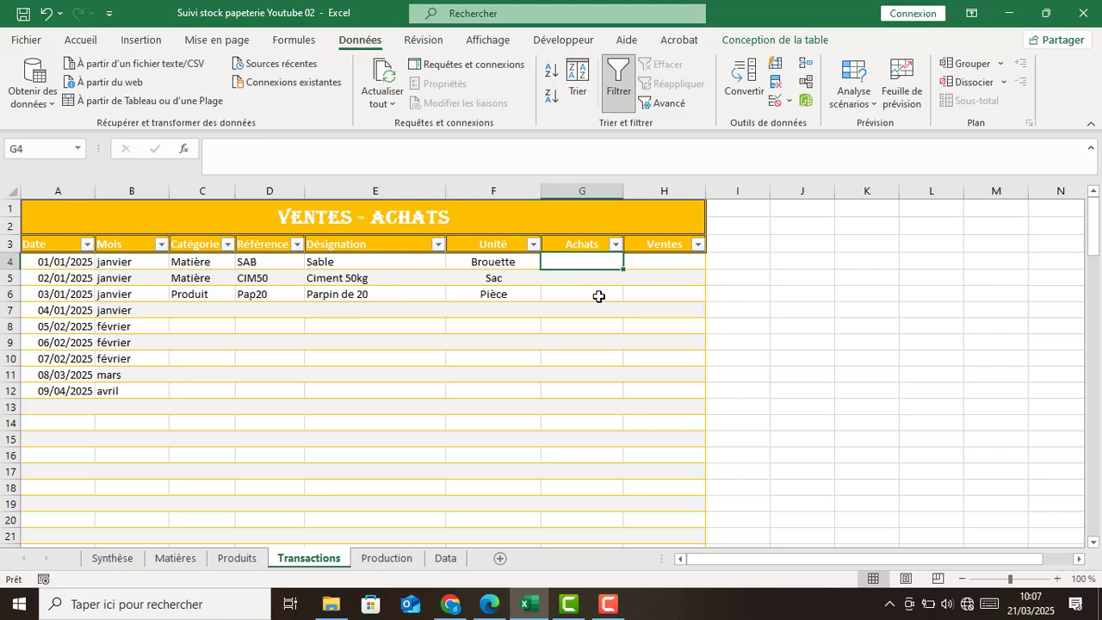
type("200")
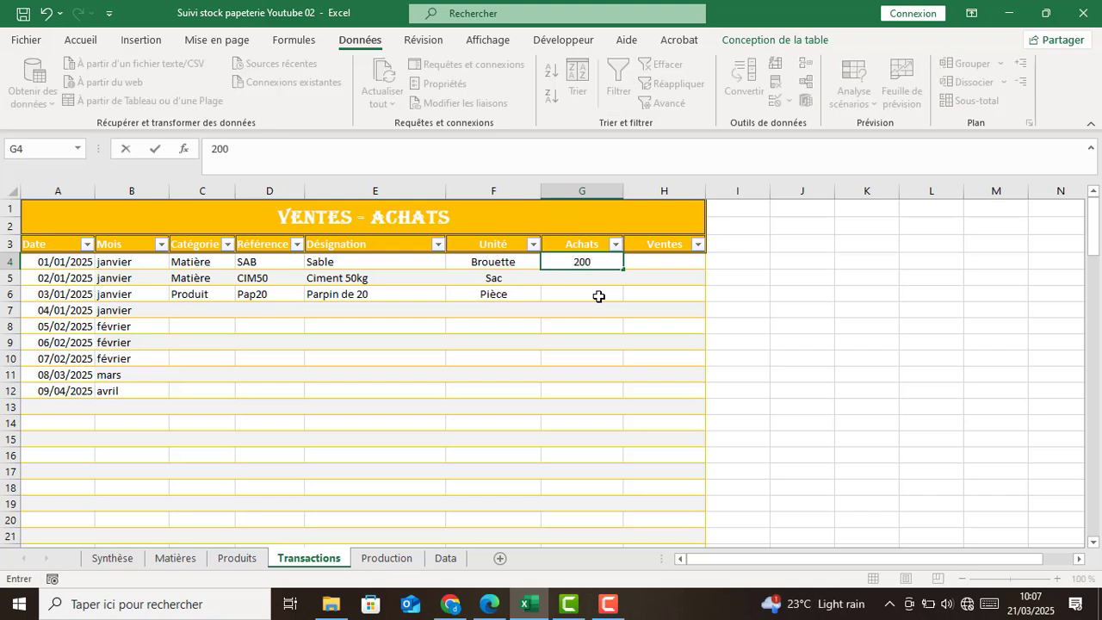
left_click(591, 299)
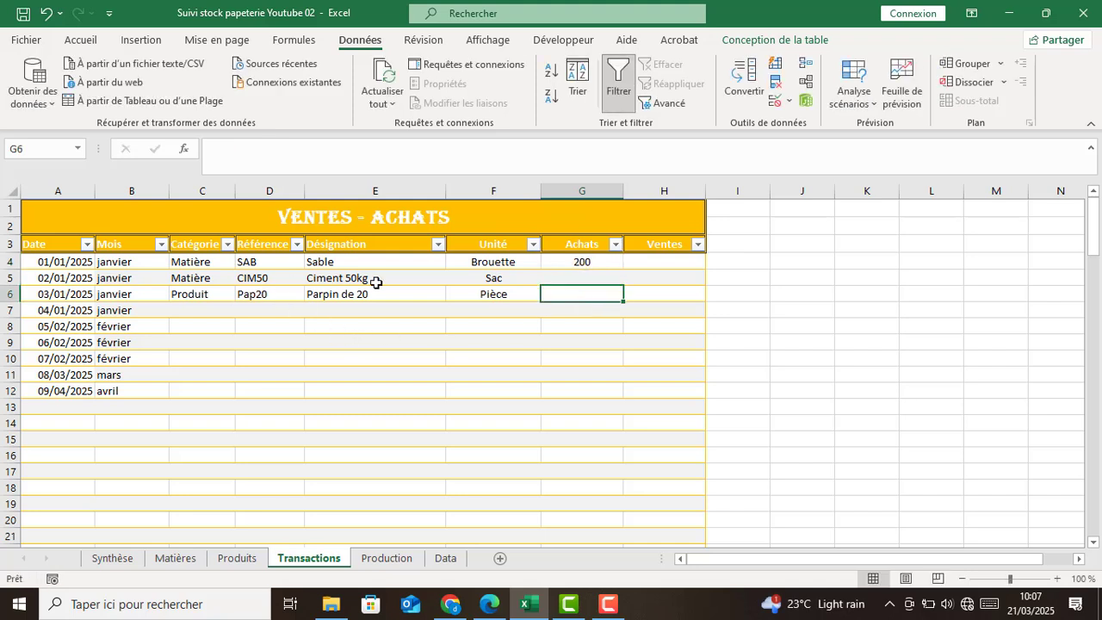
left_click(569, 279)
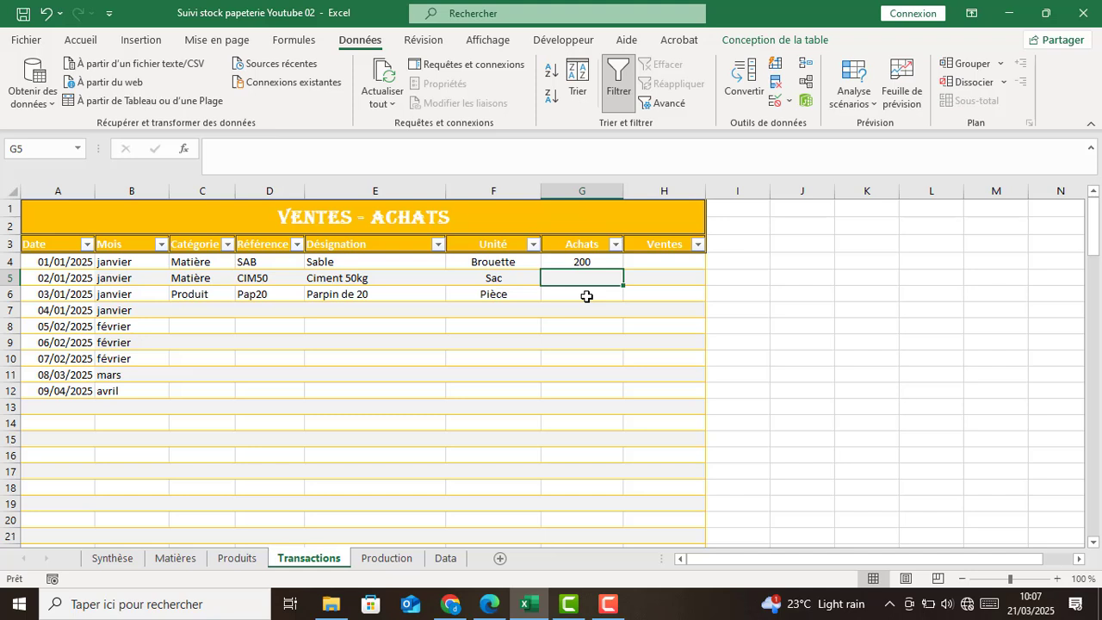
type("90")
left_click(586, 296)
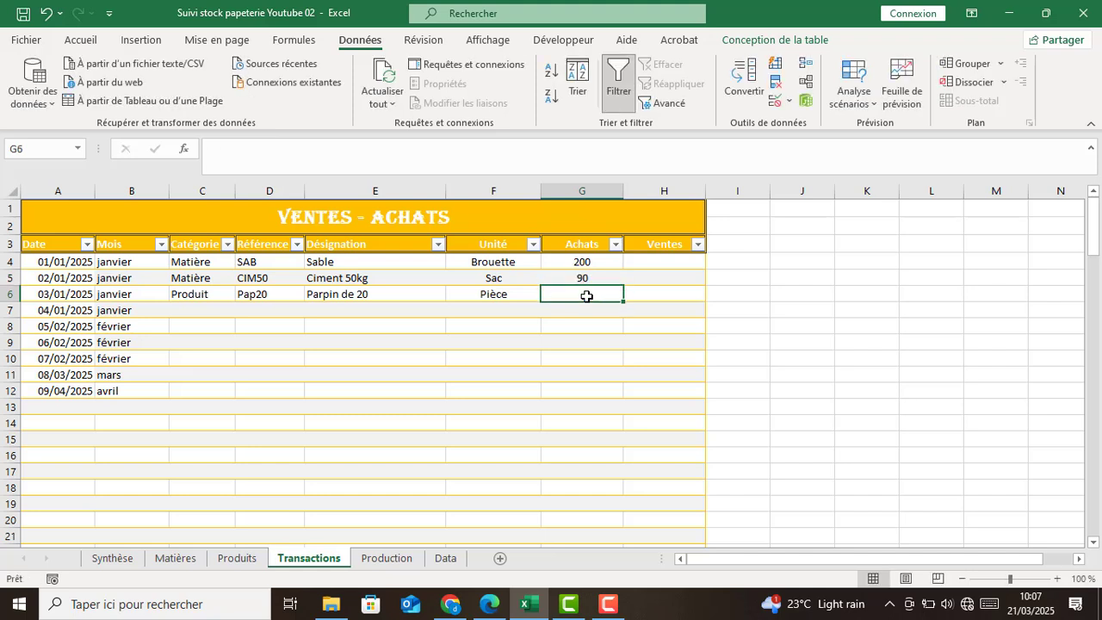
Change the 03/01/2025 row's category to Matière and its reference to CIM50.
left_click(198, 296)
left_click(242, 293)
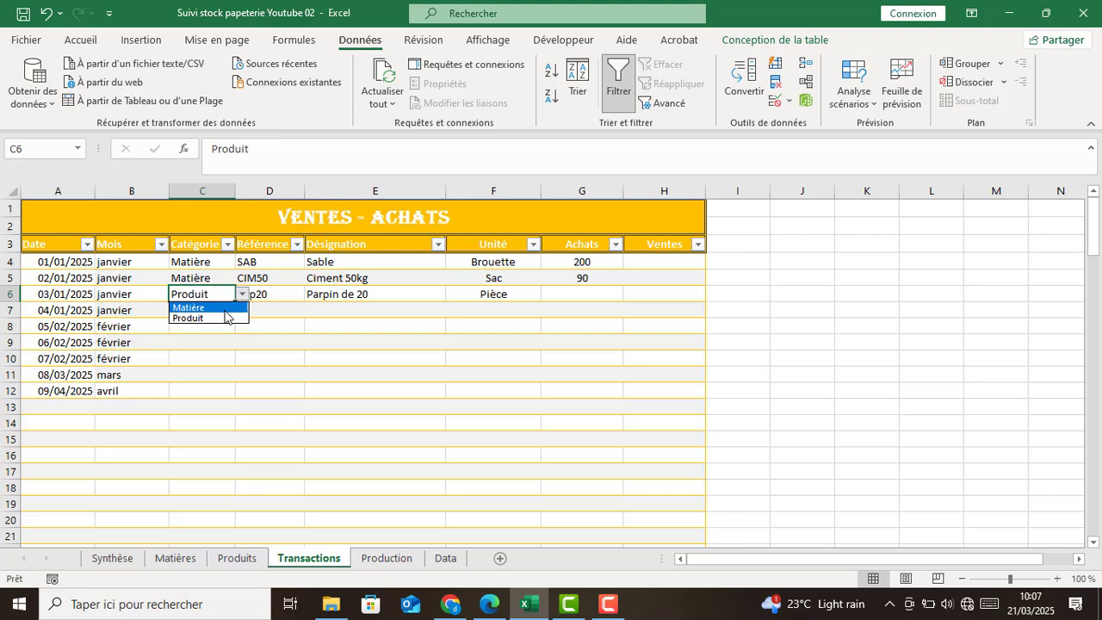
left_click(202, 308)
left_click(264, 296)
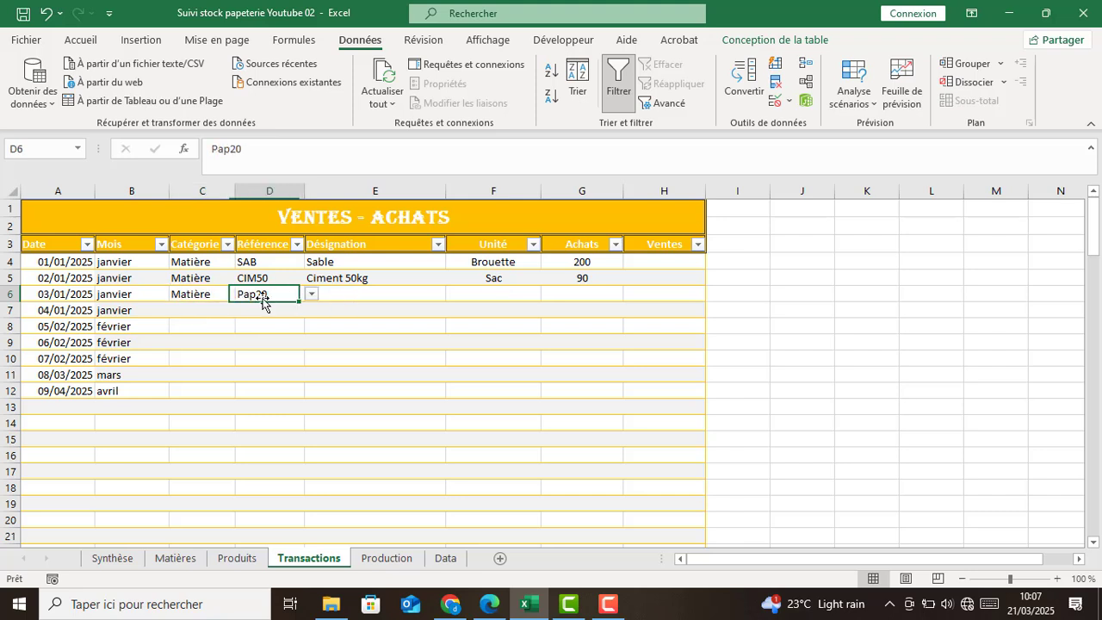
left_click(312, 293)
left_click(295, 318)
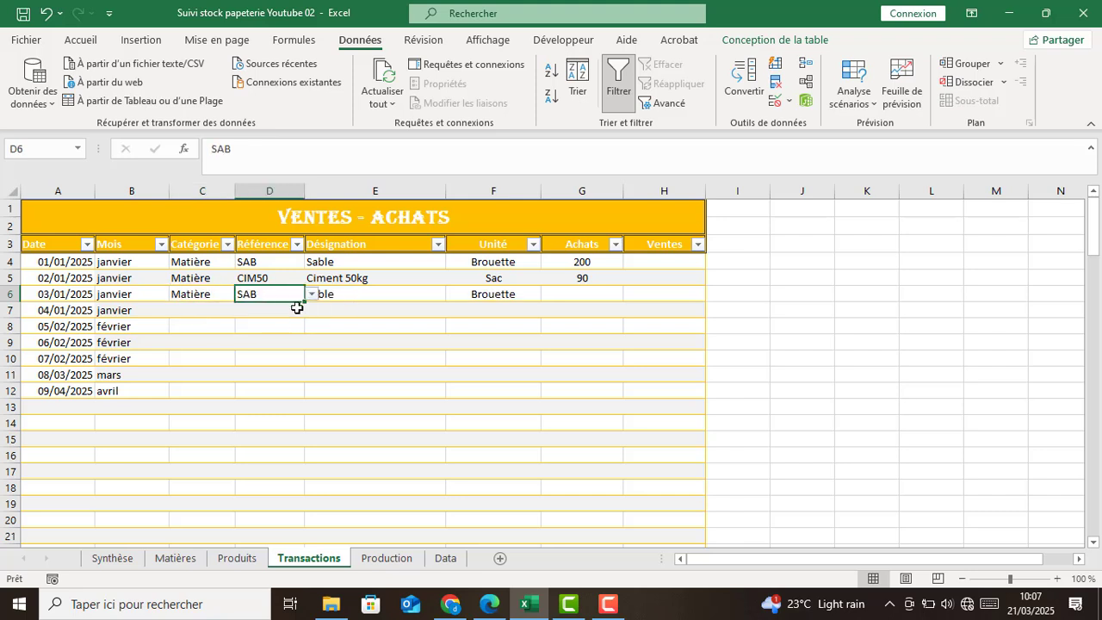
left_click(312, 295)
left_click(294, 307)
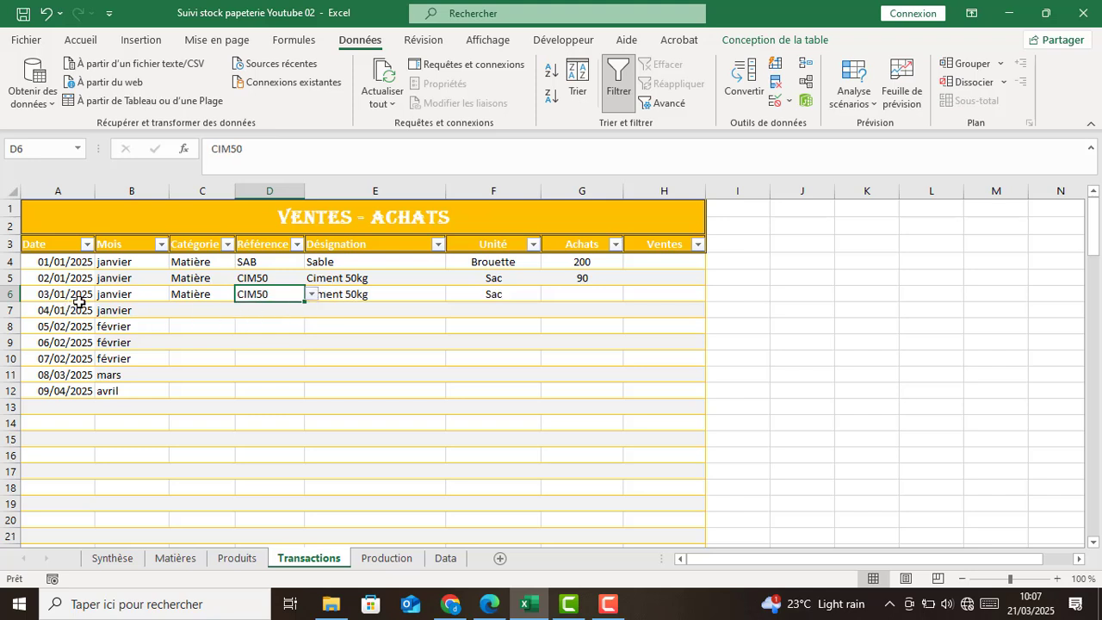
Enter an Achats quantity of 30 for the 03/01/2025 row.
left_click(581, 295)
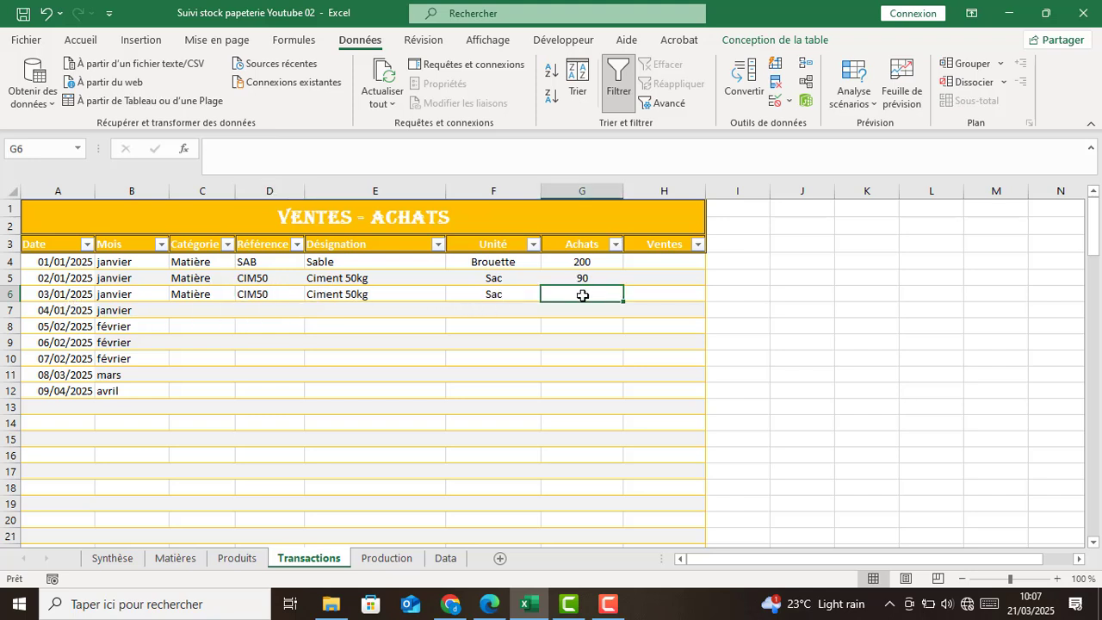
type("30")
key("Return")
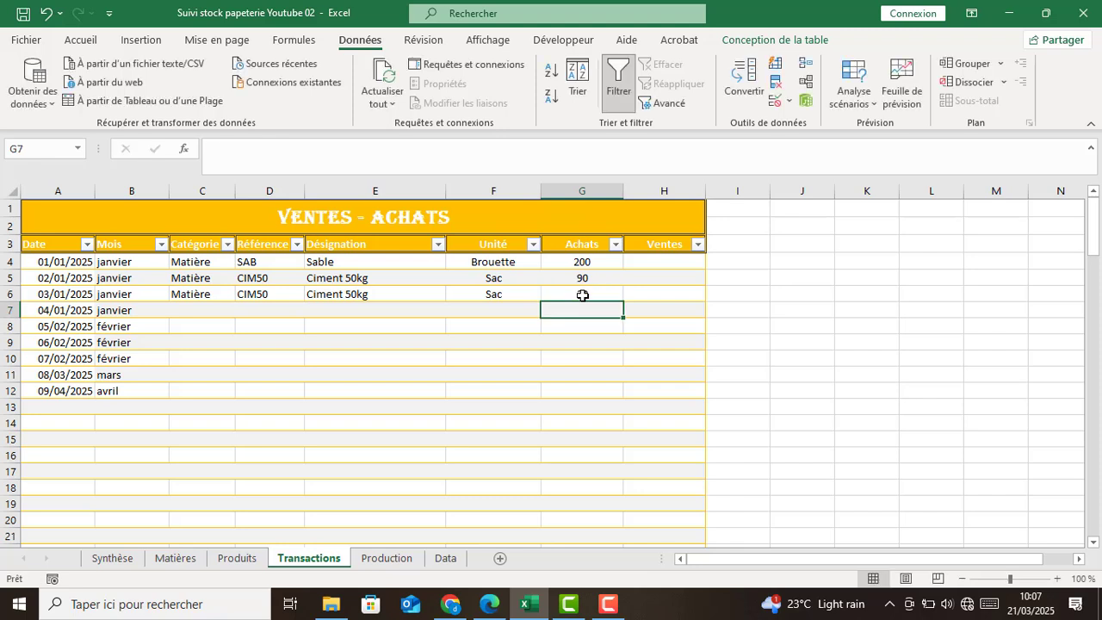
Set the 04/01/2025 row's category to Produit and its reference to Pap15.
left_click(376, 391)
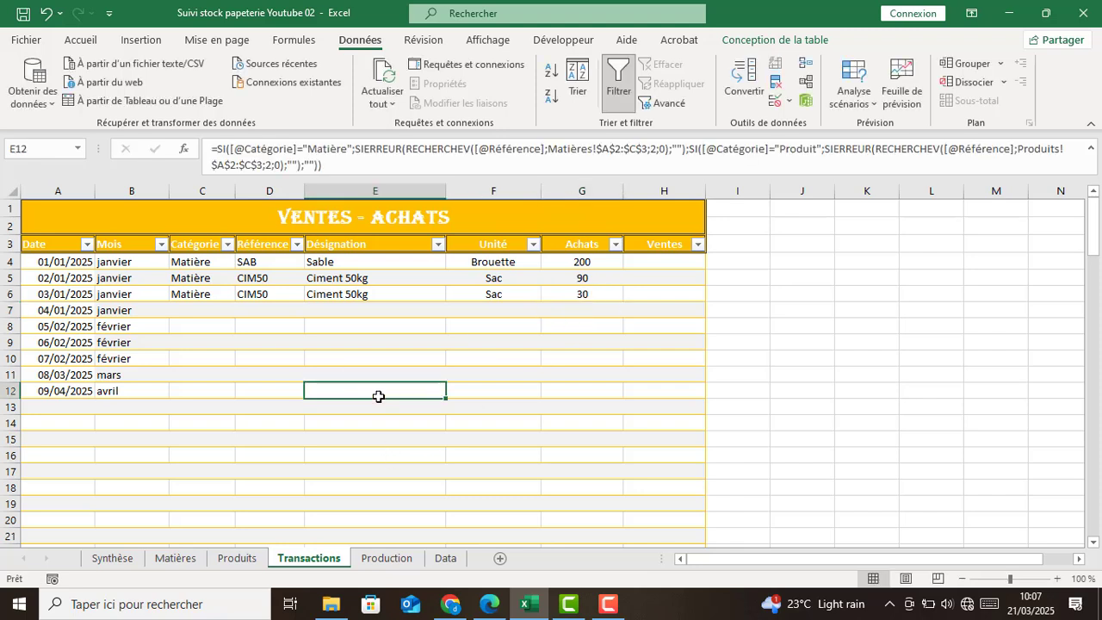
left_click(204, 311)
left_click(242, 311)
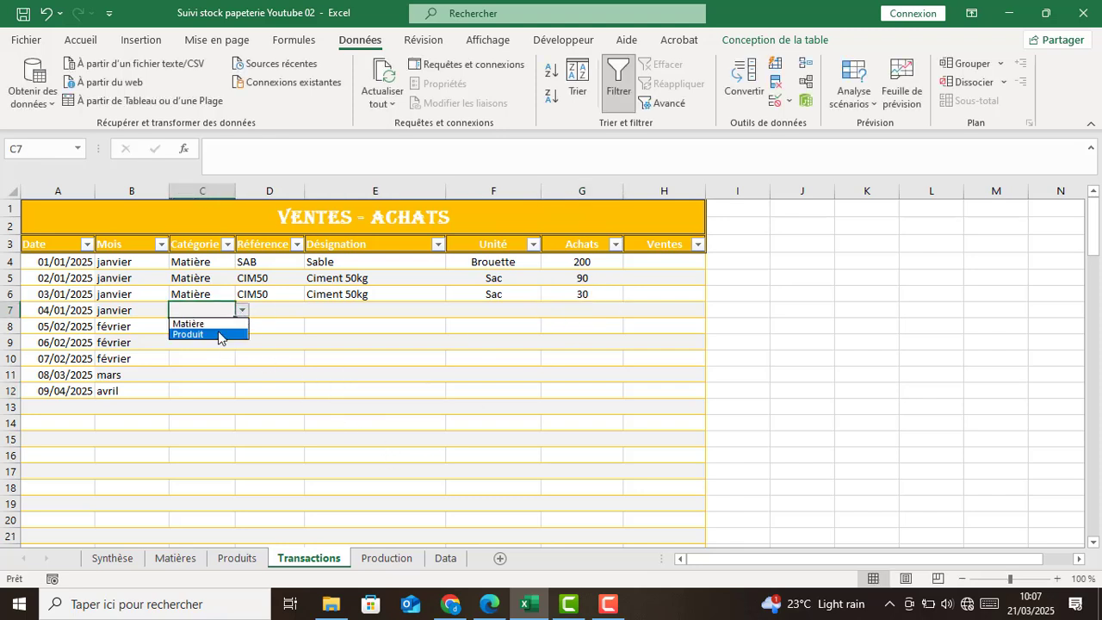
left_click(219, 333)
left_click(294, 313)
left_click(311, 311)
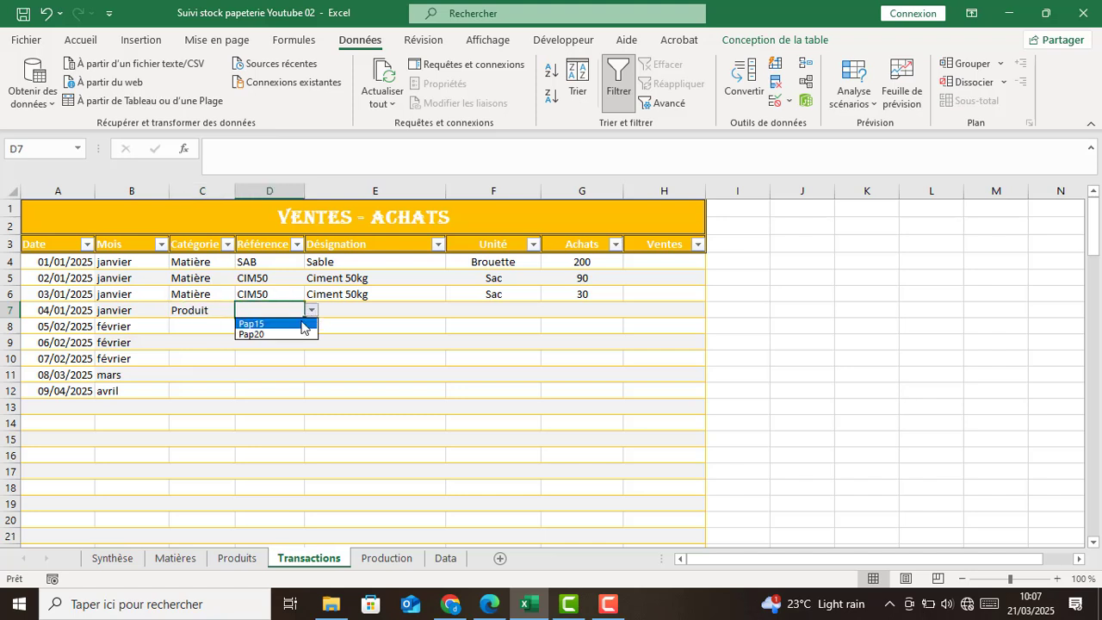
left_click(297, 332)
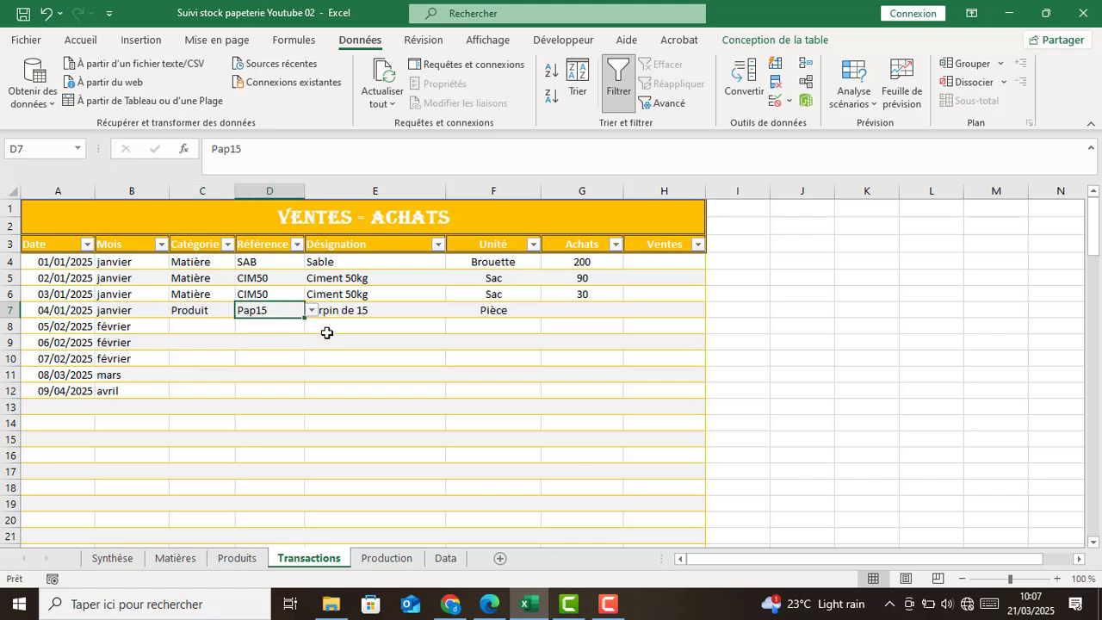
Enter Ventes quantities of 150 for the 04/01/2025 row and 200 for the 05/02/2025 row.
left_click(583, 312)
left_click(650, 313)
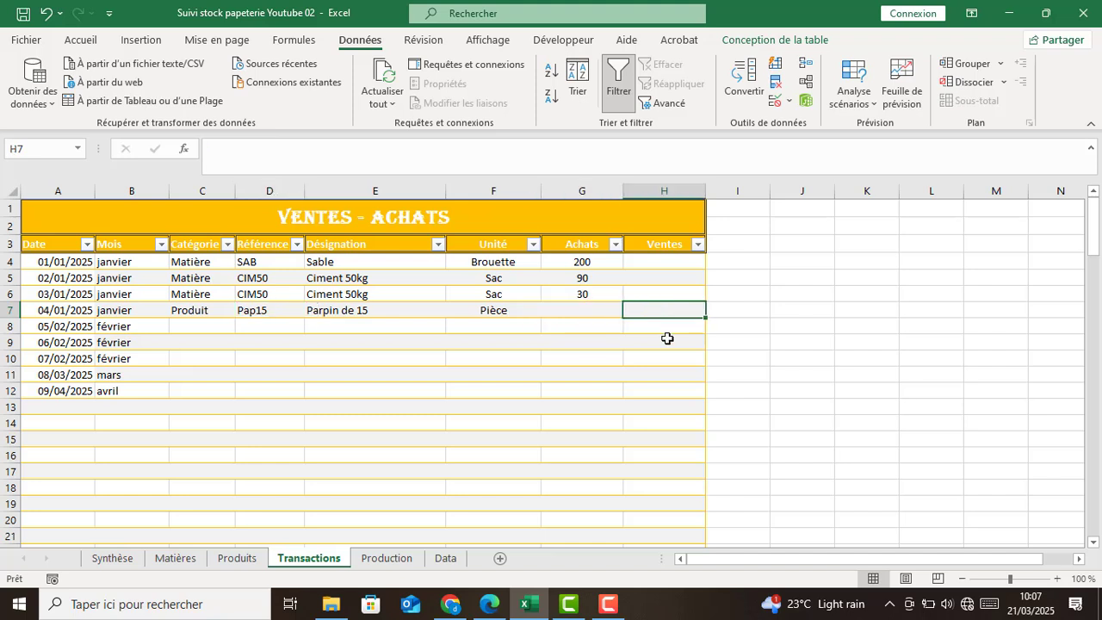
type("15")
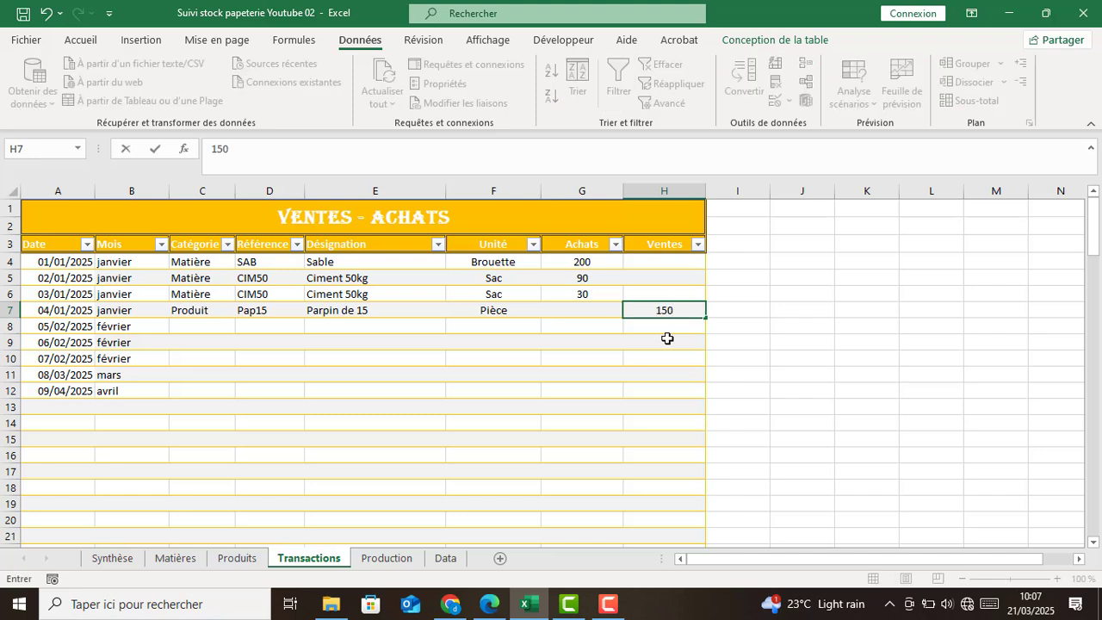
type("0")
key("Return")
type("2")
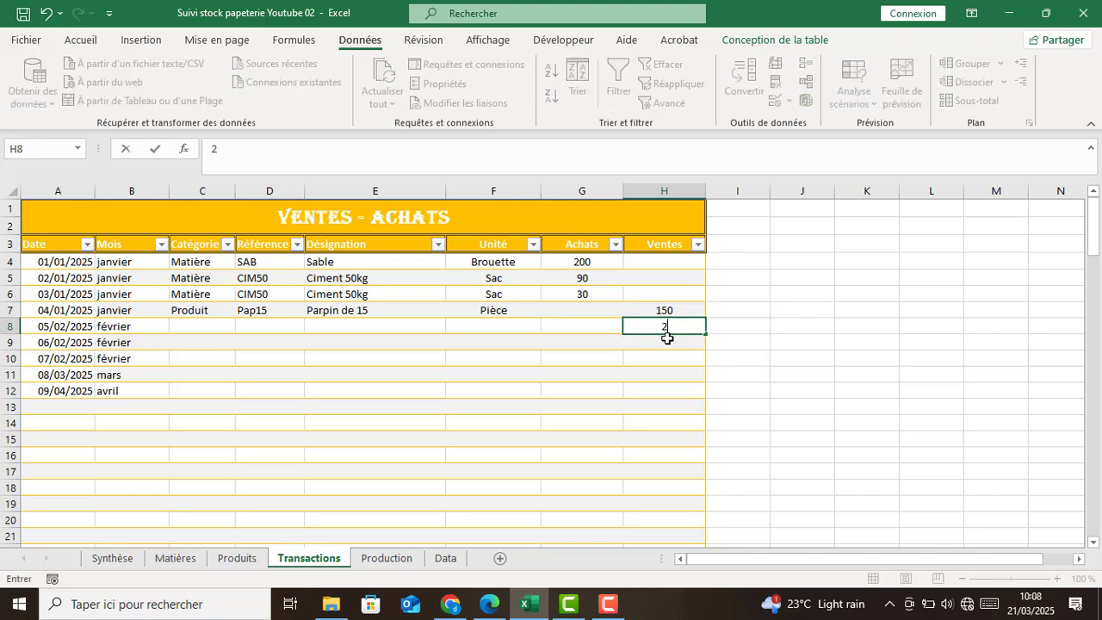
type("00")
Set the 05/02/2025 row's category to Produit and its reference to Pap20.
left_click(219, 329)
left_click(243, 327)
left_click(234, 348)
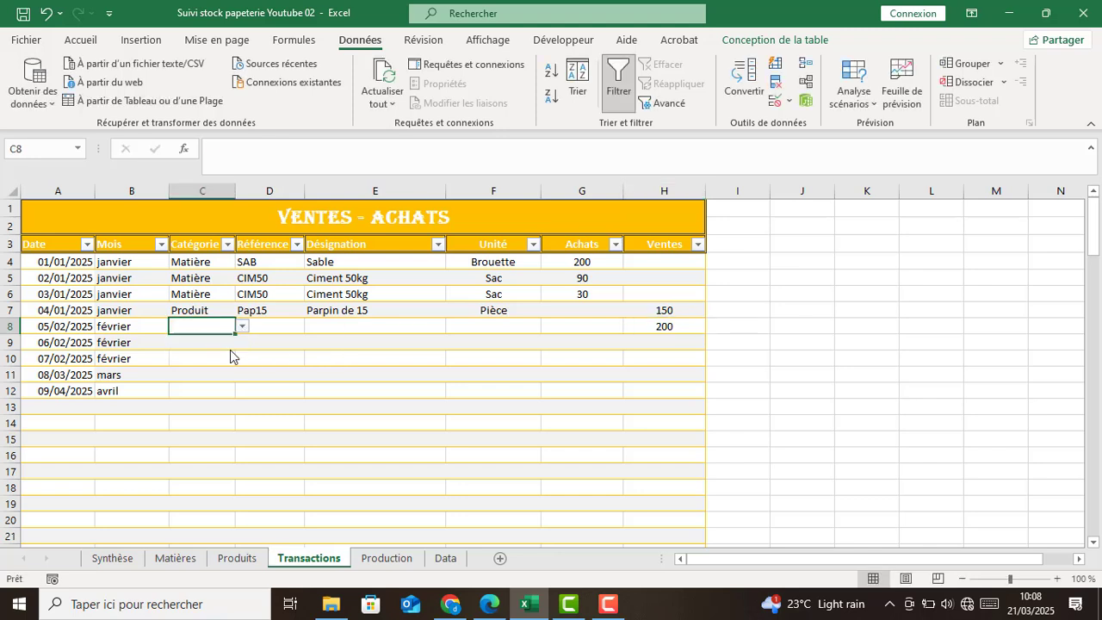
left_click(272, 329)
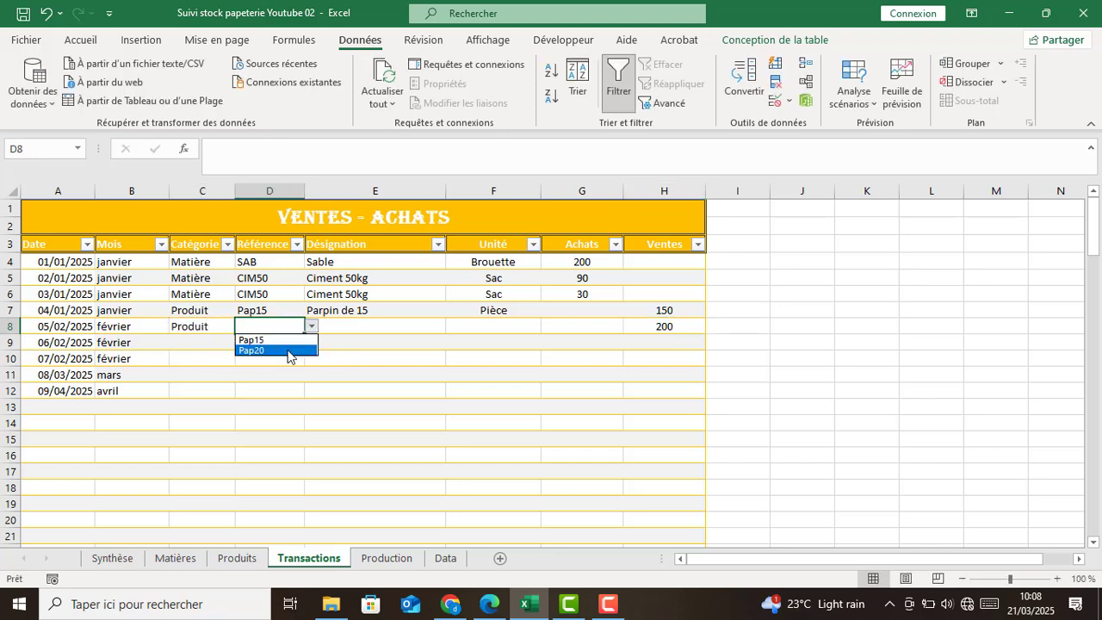
left_click(293, 348)
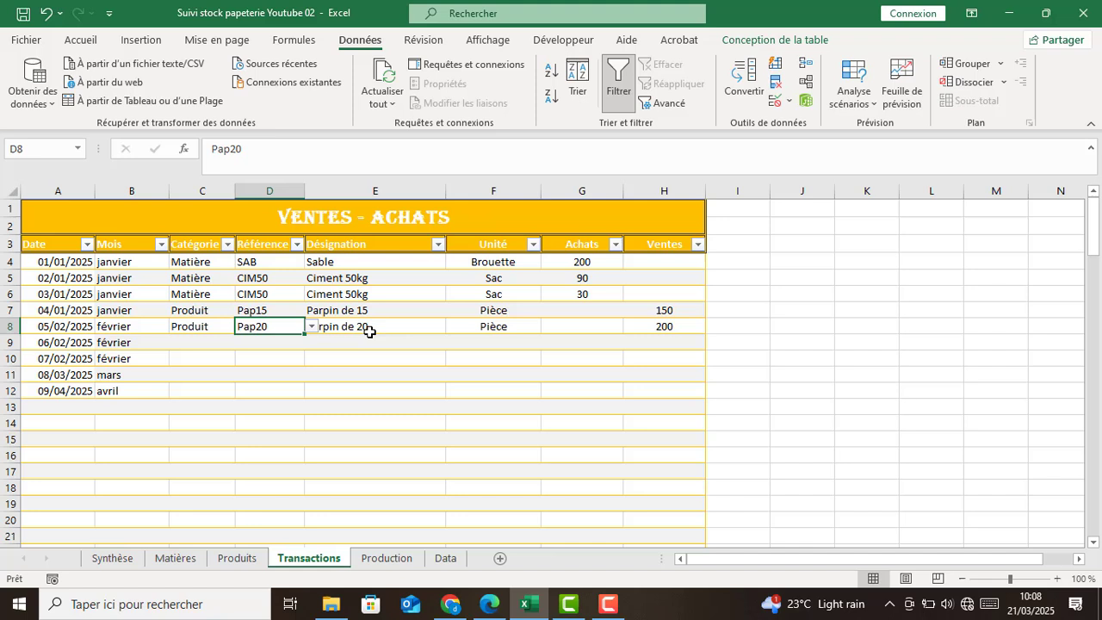
left_click(668, 328)
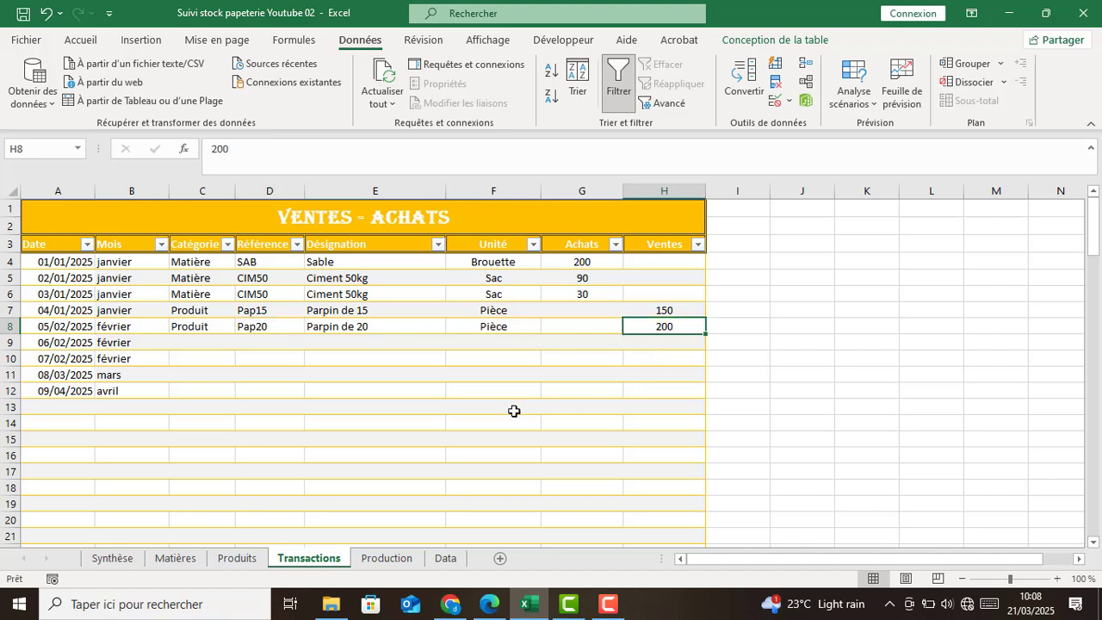
left_click(65, 326)
left_click(216, 394)
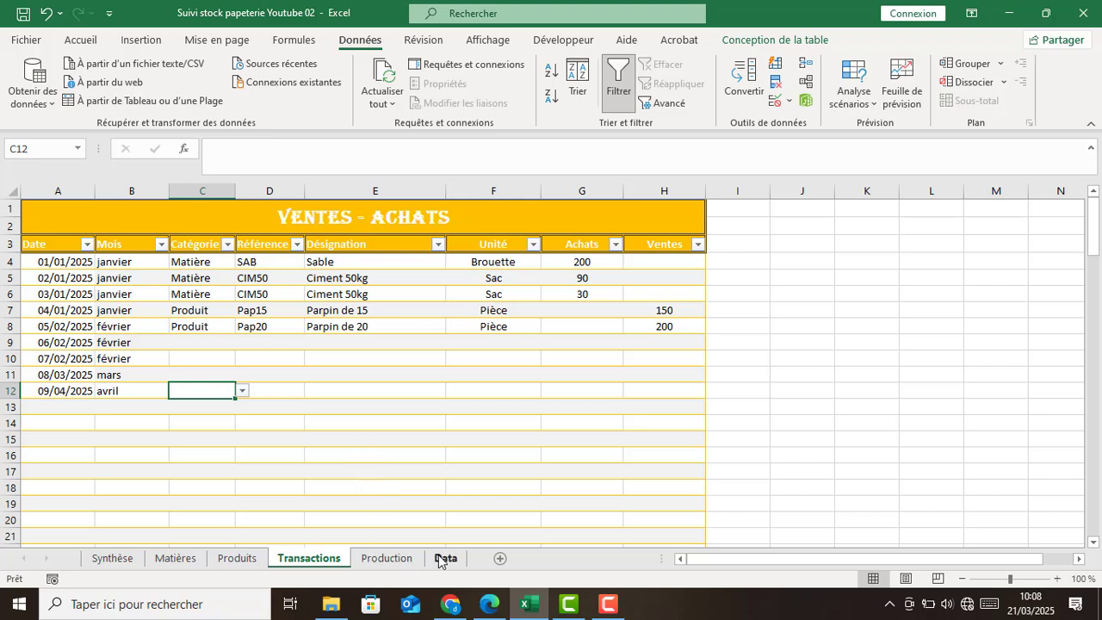
On the Data sheet, total the monthly Ventes in Q3 and the monthly Achats in Q4 with SOMME over columns E to P.
left_click(136, 561)
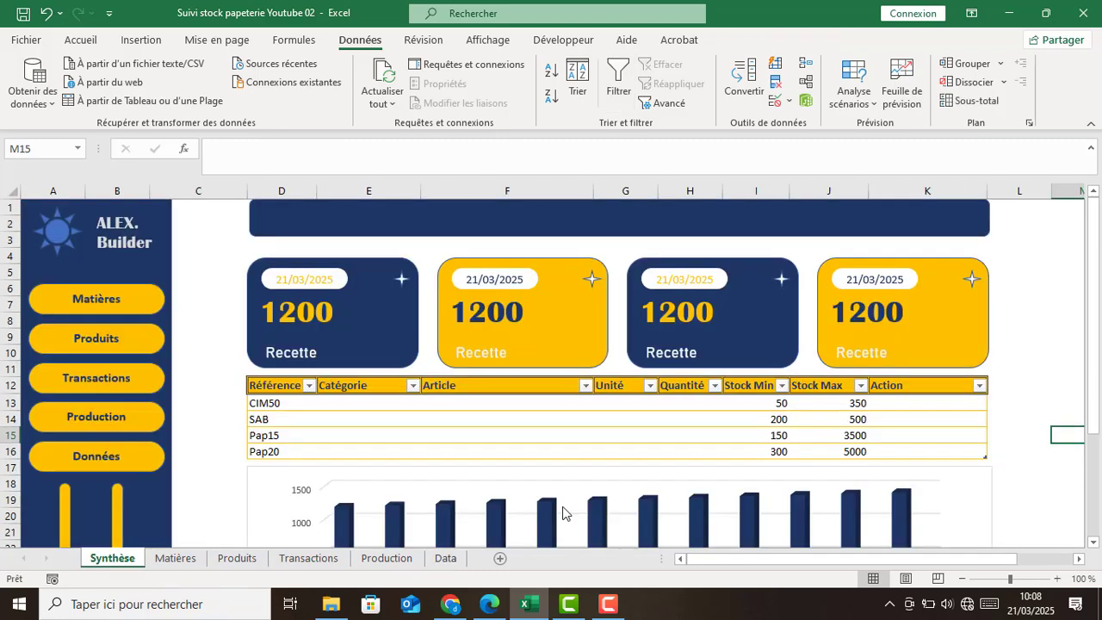
scroll(437, 492, "down", 3)
scroll(389, 514, "up", 3)
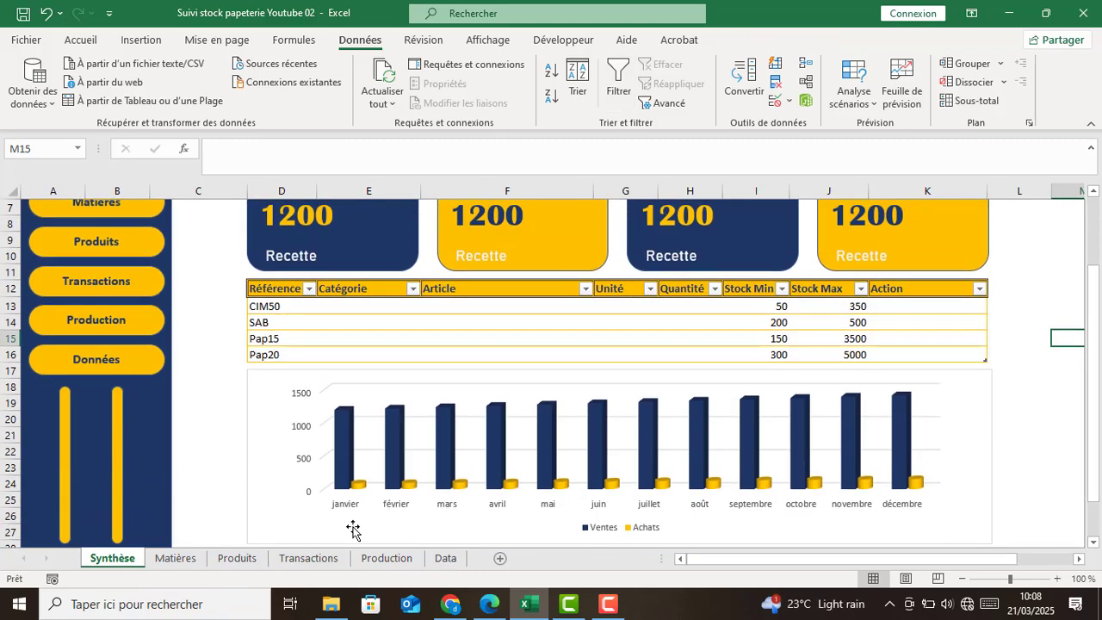
left_click(442, 560)
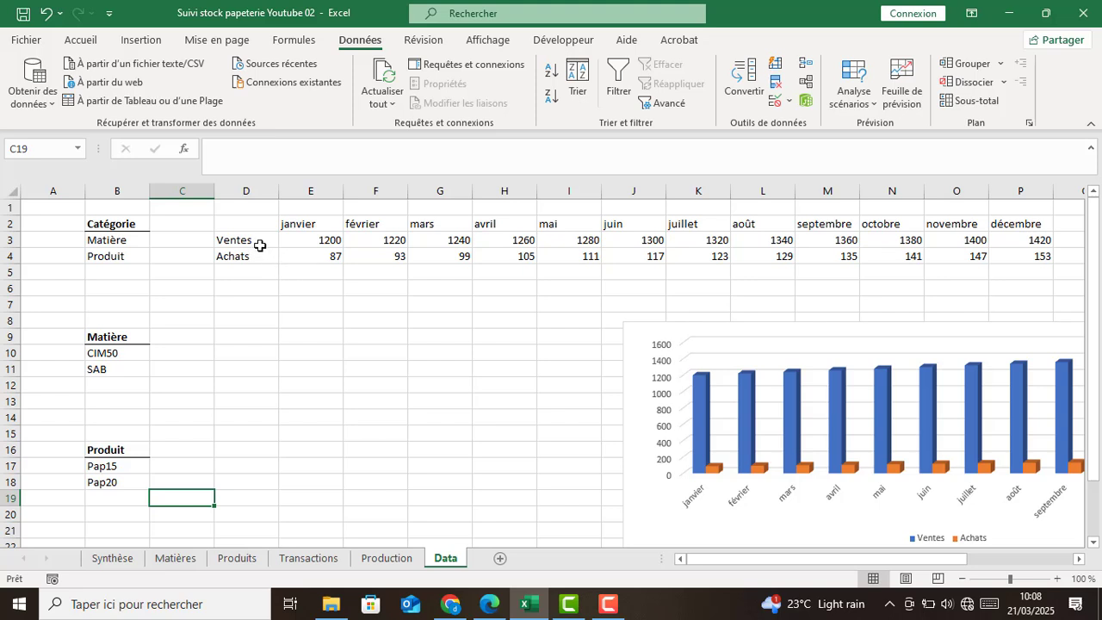
left_click_drag(310, 247, 1016, 255)
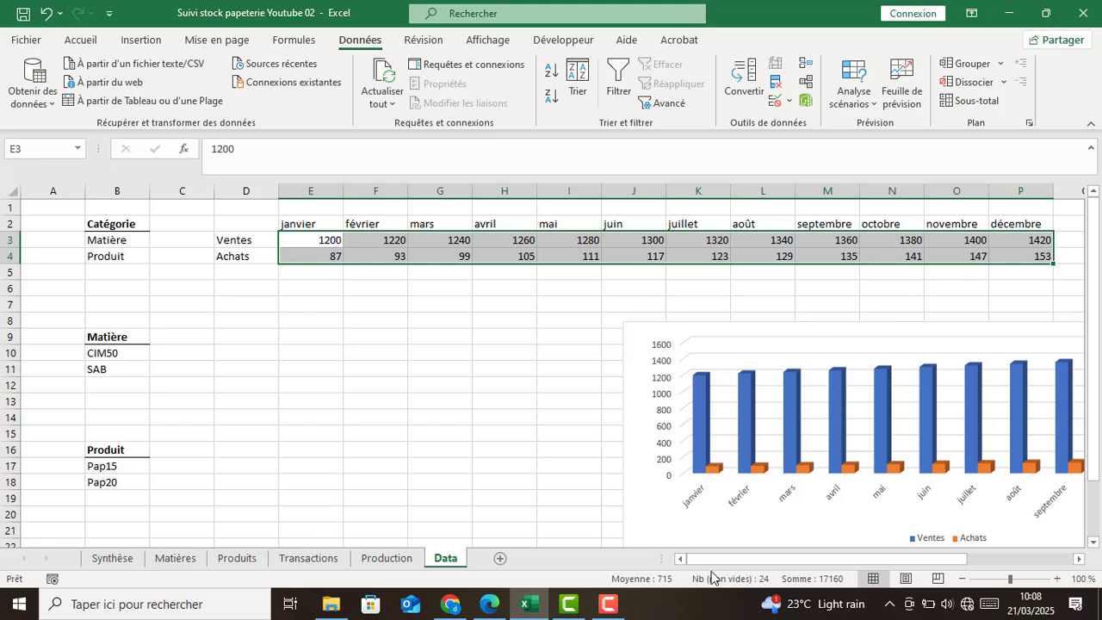
left_click_drag(715, 565, 750, 566)
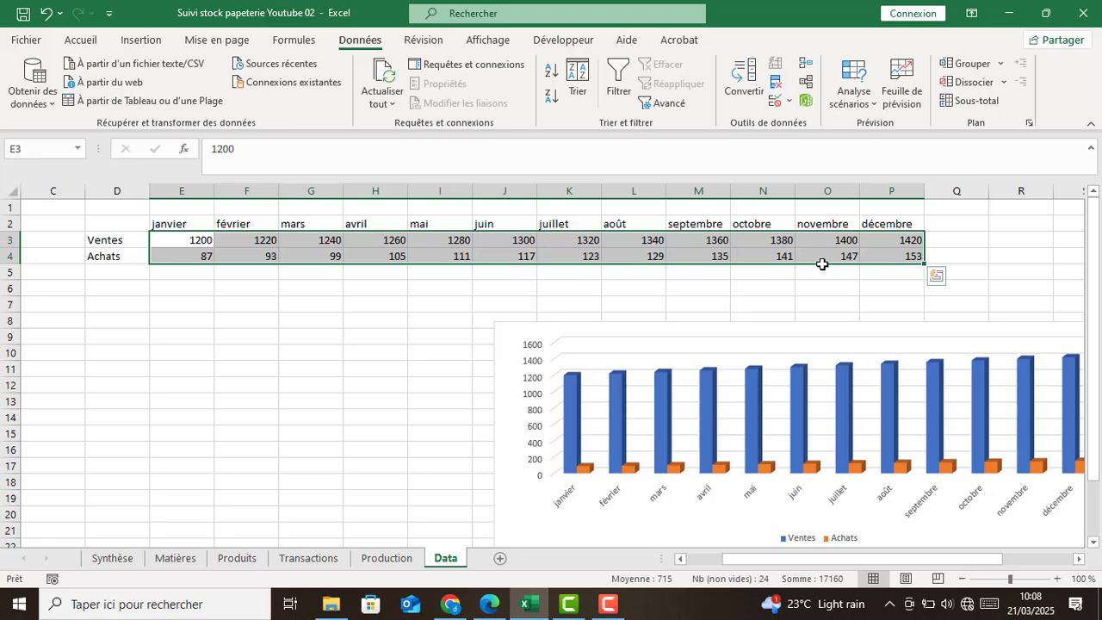
left_click(942, 238)
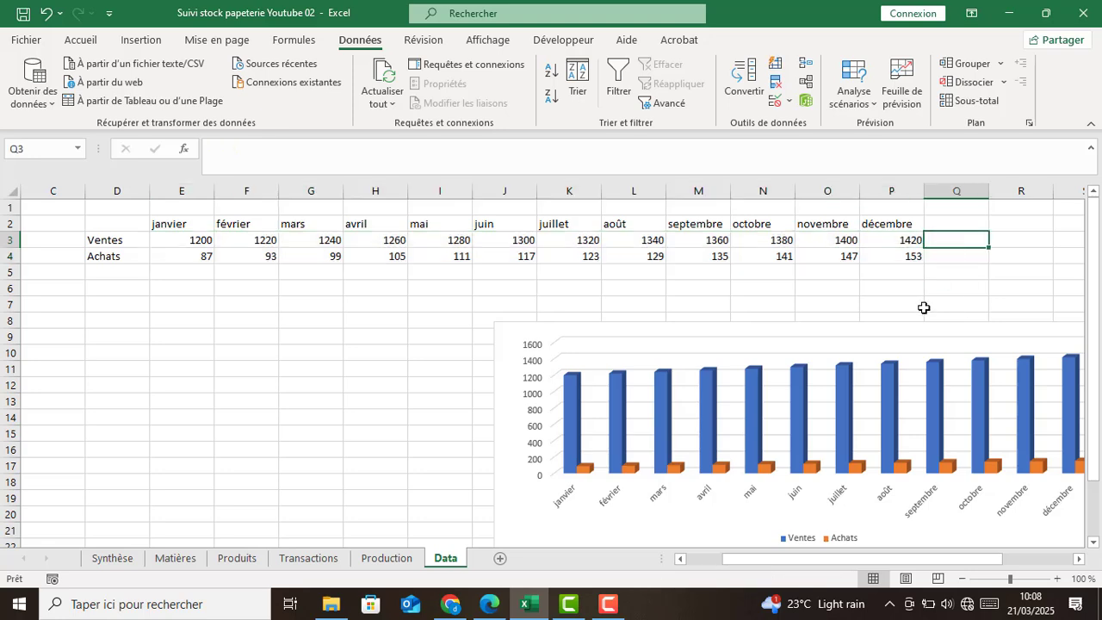
left_click(82, 41)
left_click(861, 64)
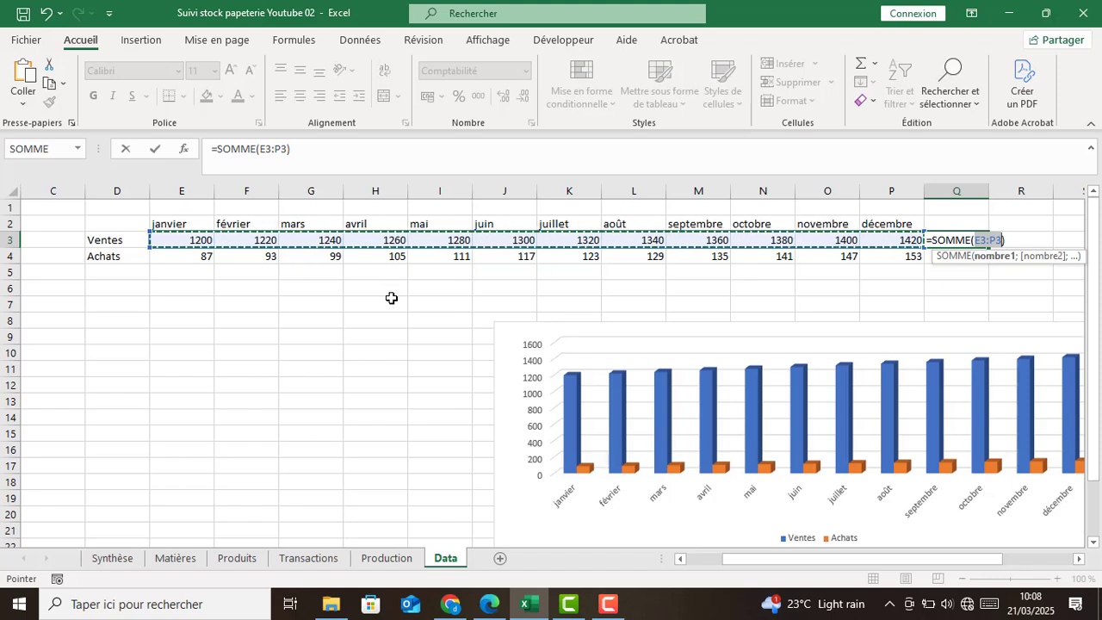
key("Return")
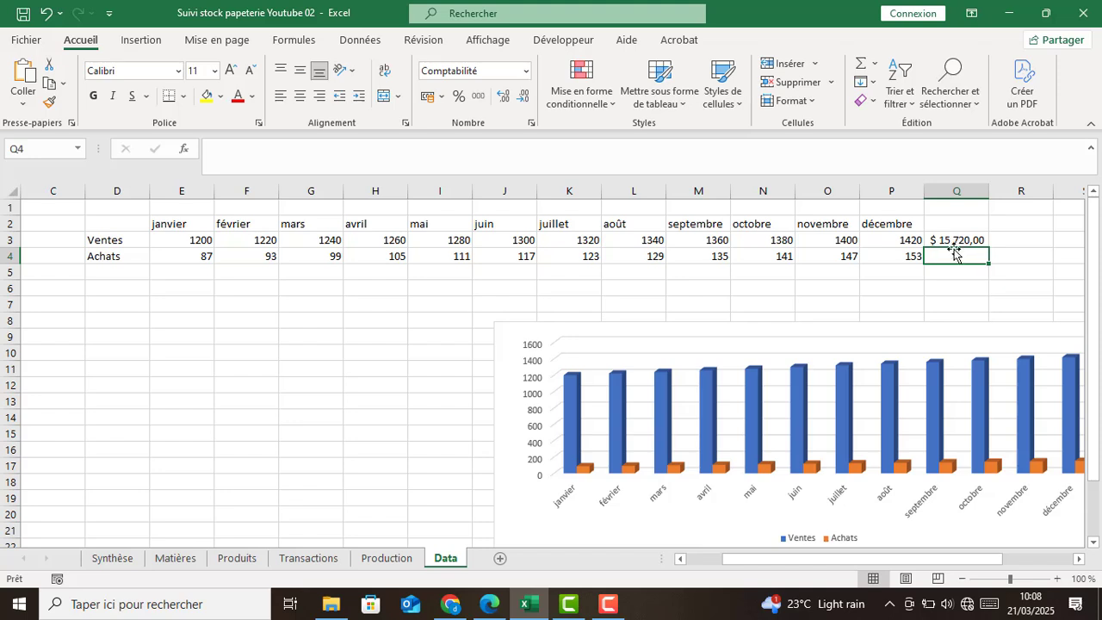
left_click(862, 69)
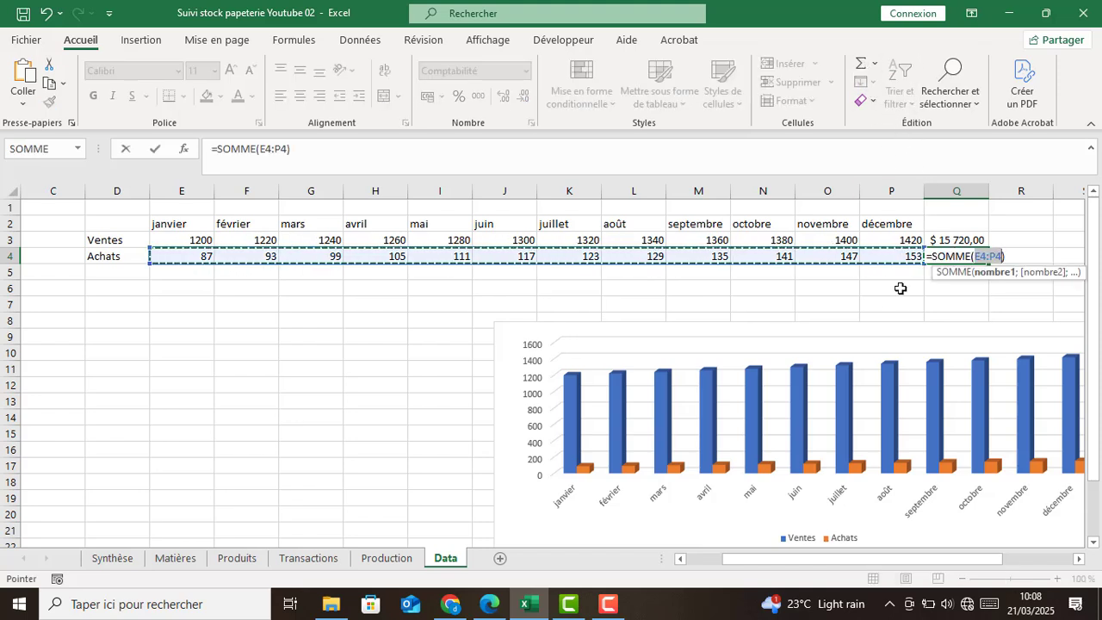
key("Return")
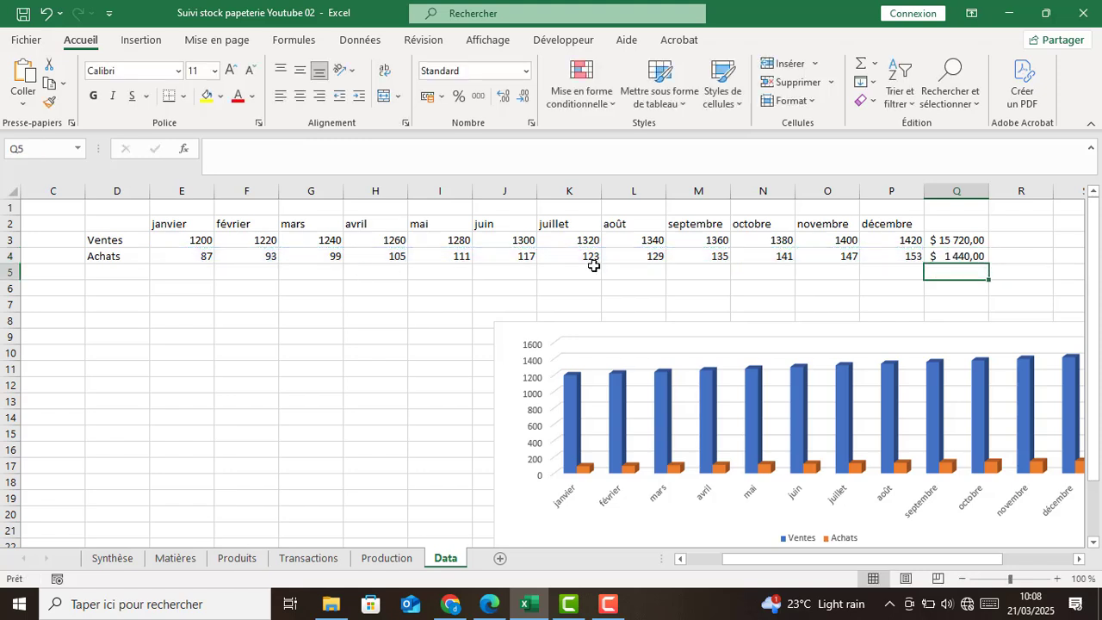
left_click(941, 241)
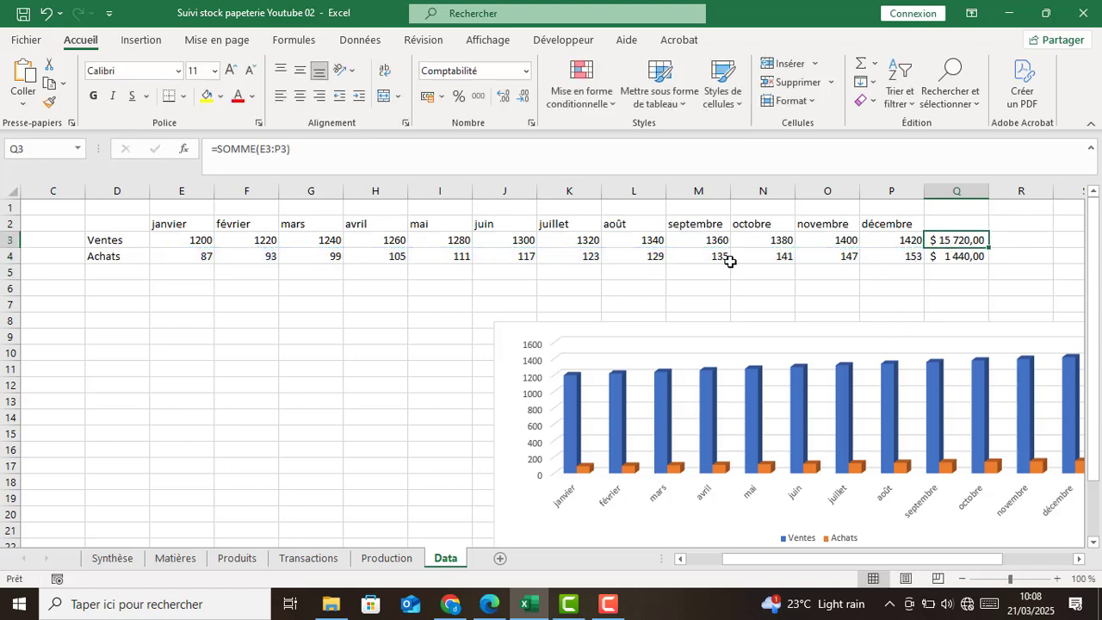
left_click(441, 96)
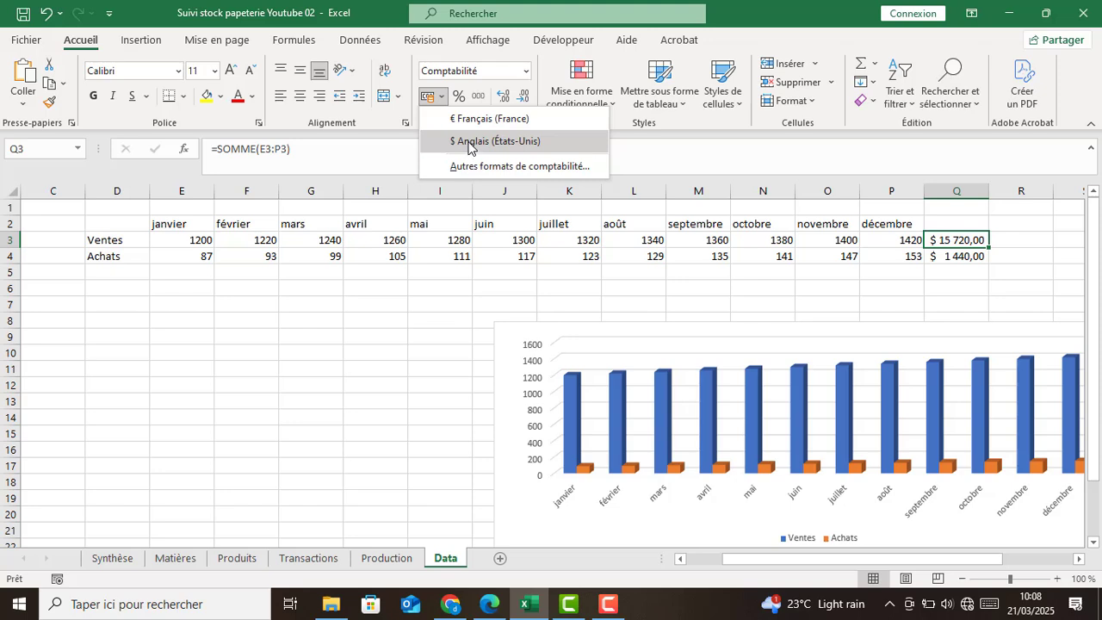
left_click(677, 142)
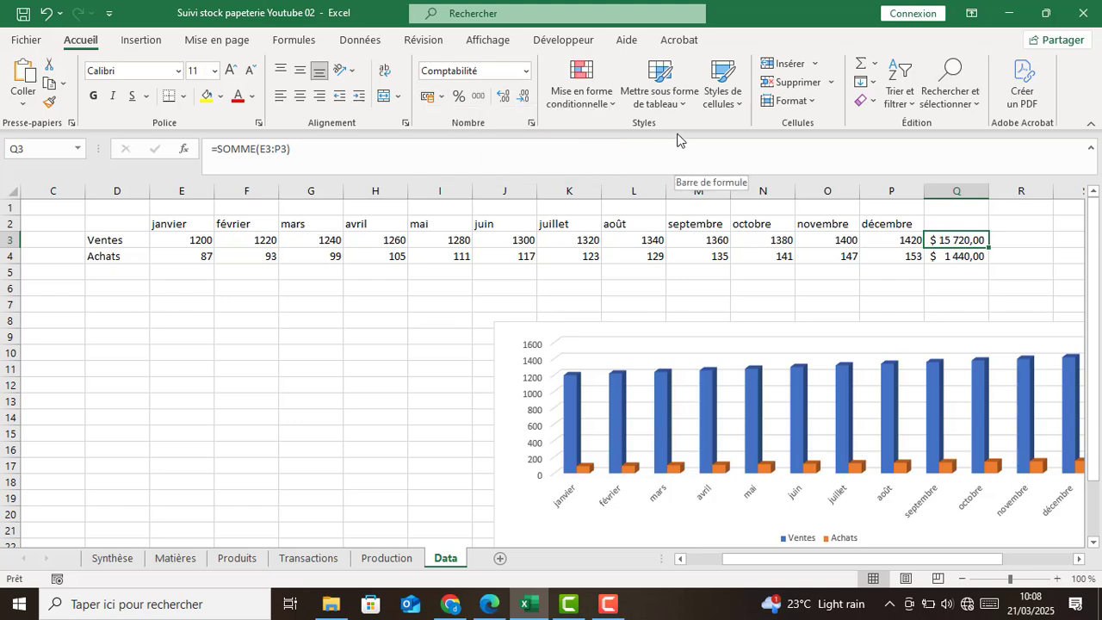
On the Synthèse sheet, link the value of the first Recette card to the Ventes total with the formula =Data!Q3.
left_click(113, 558)
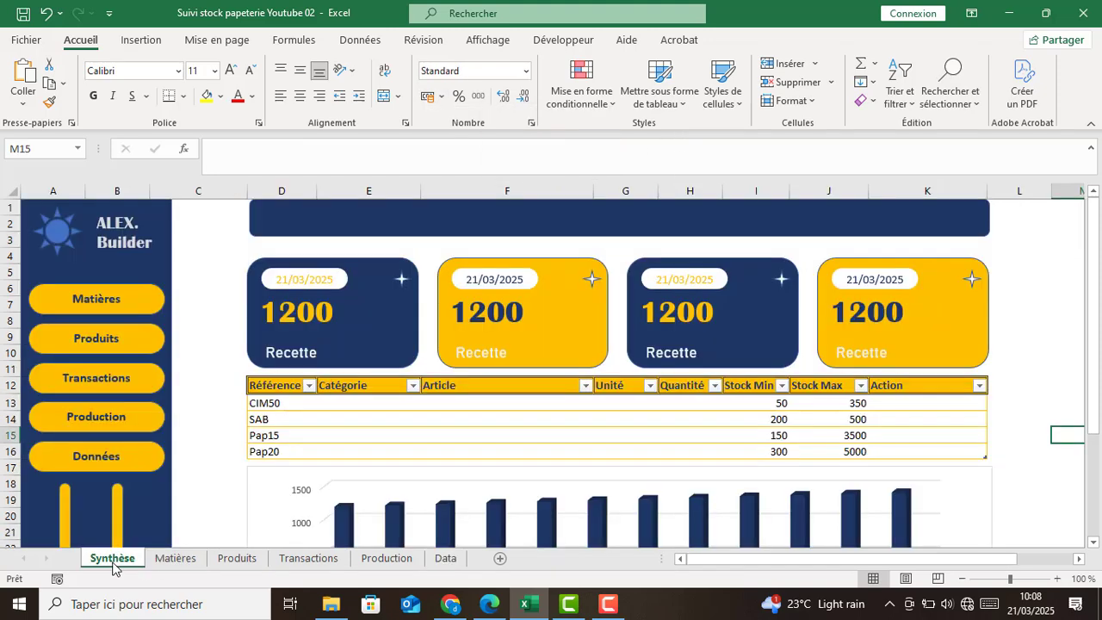
left_click(353, 341)
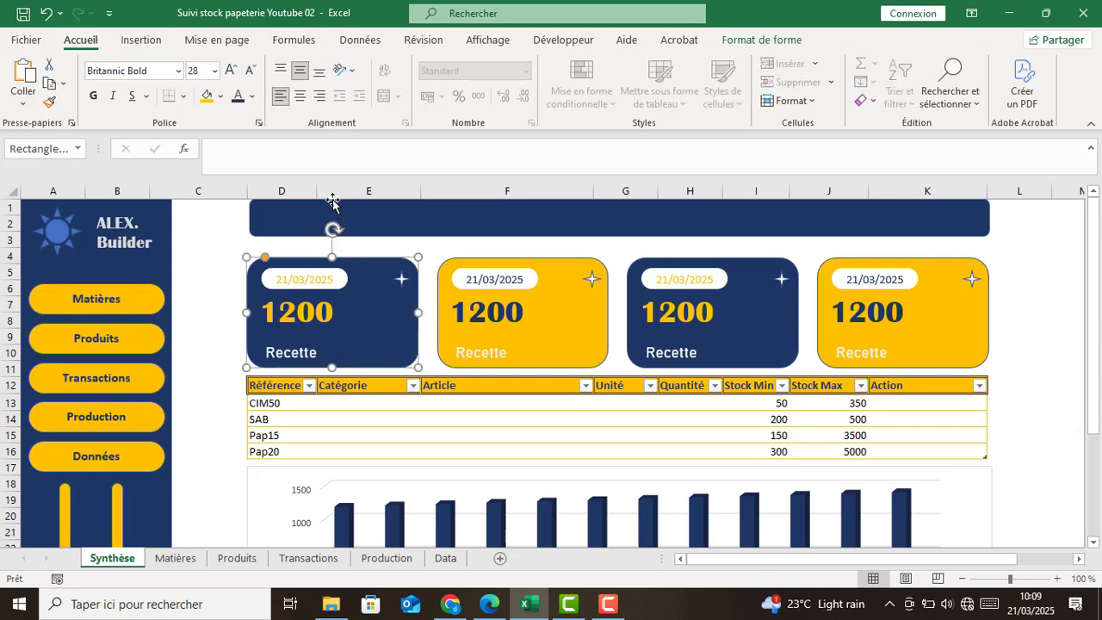
left_click(368, 152)
type("=")
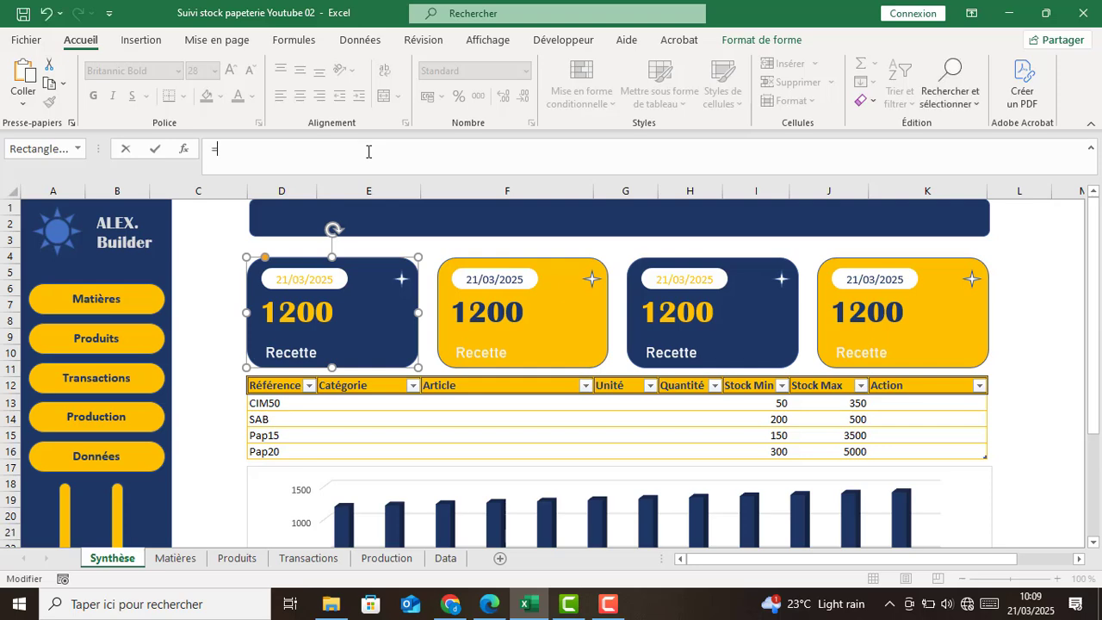
left_click(445, 557)
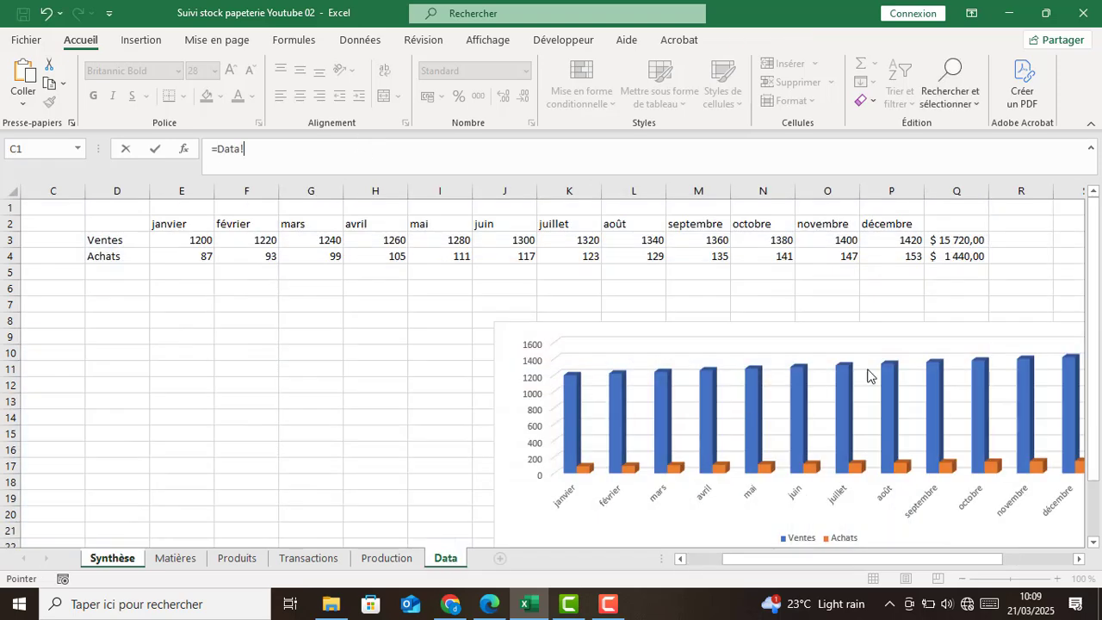
left_click(954, 241)
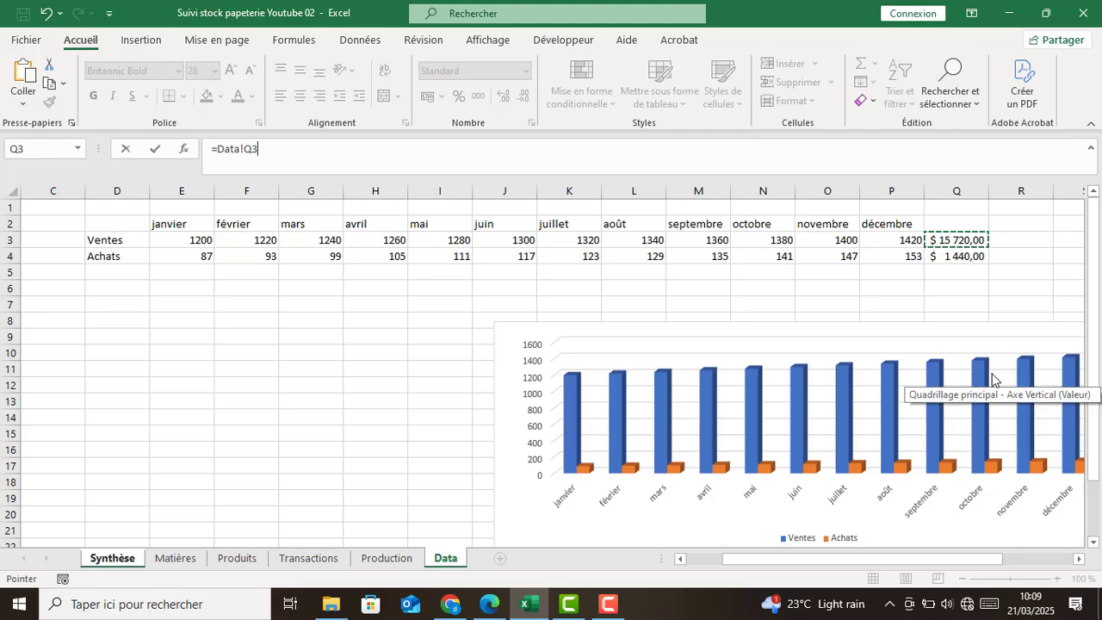
key("Return")
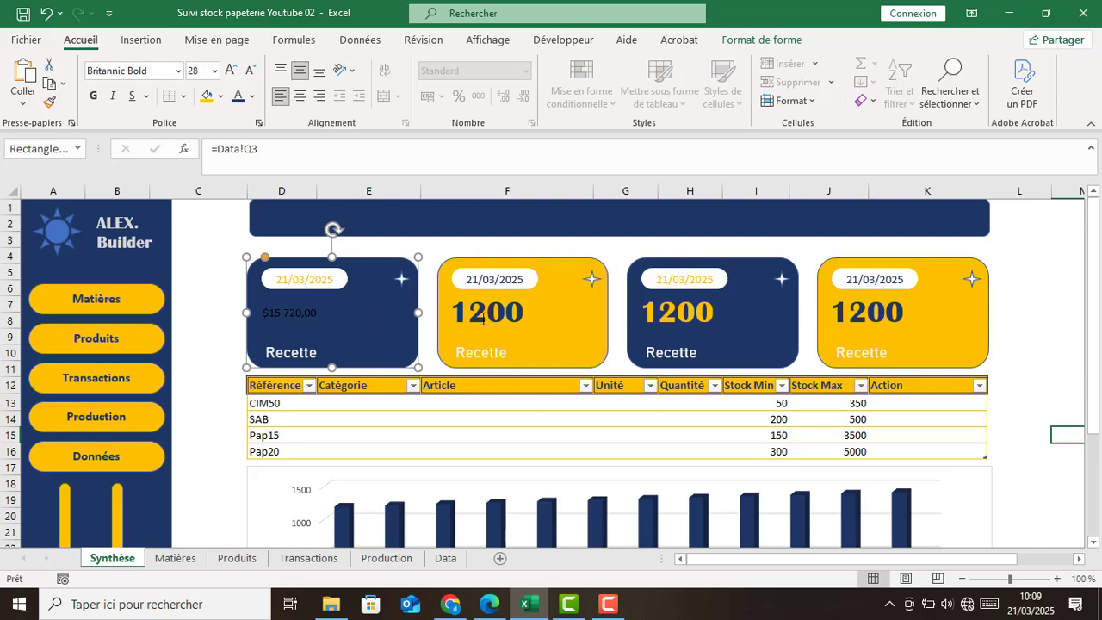
Enlarge the value text of the first Recette card to size 28, matching the second card's value.
left_click(512, 320)
left_click(371, 330)
left_click(534, 334)
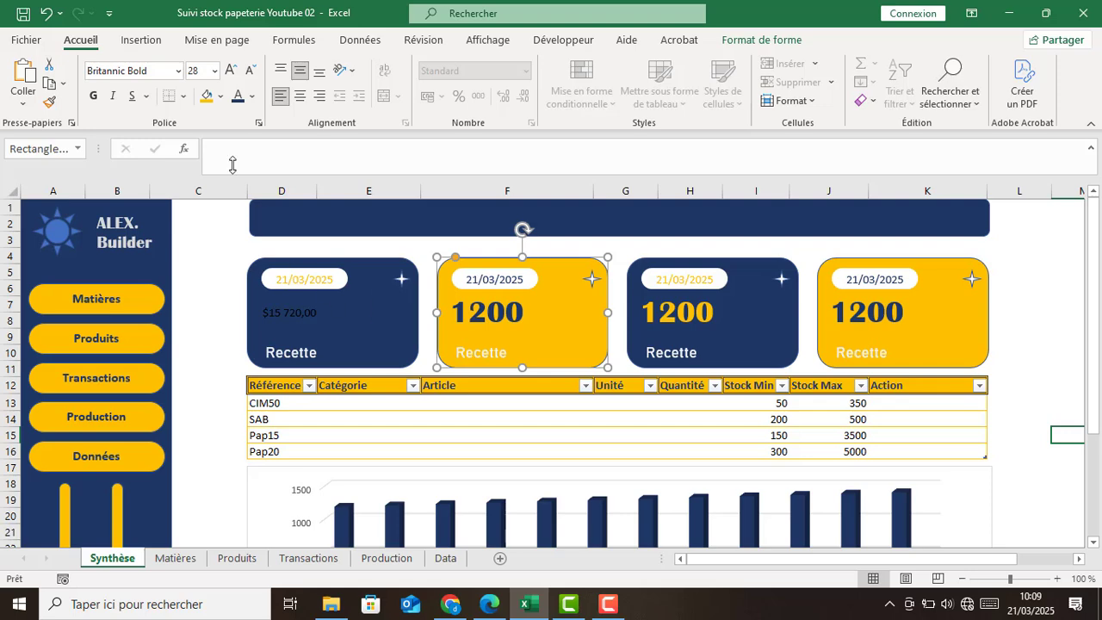
left_click(159, 70)
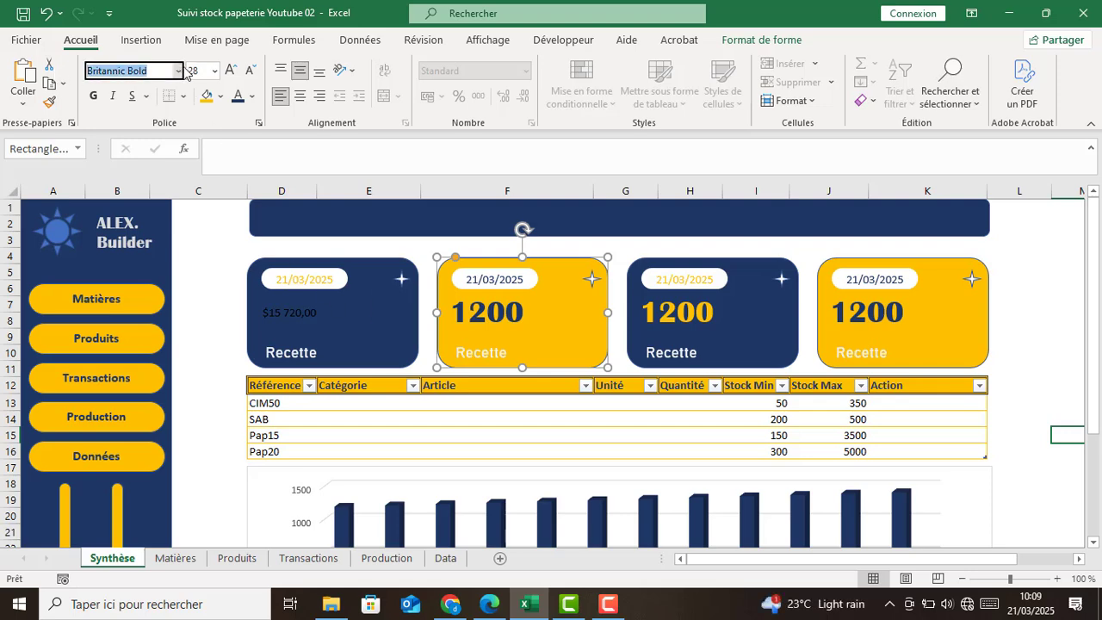
left_click(334, 320)
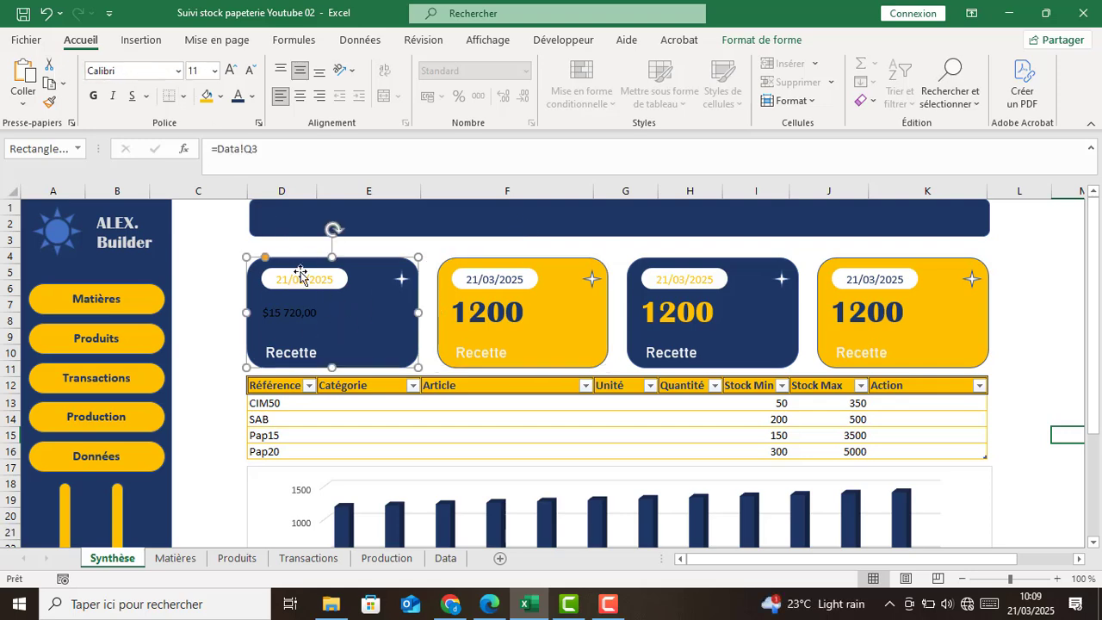
left_click(229, 71)
left_click(229, 71)
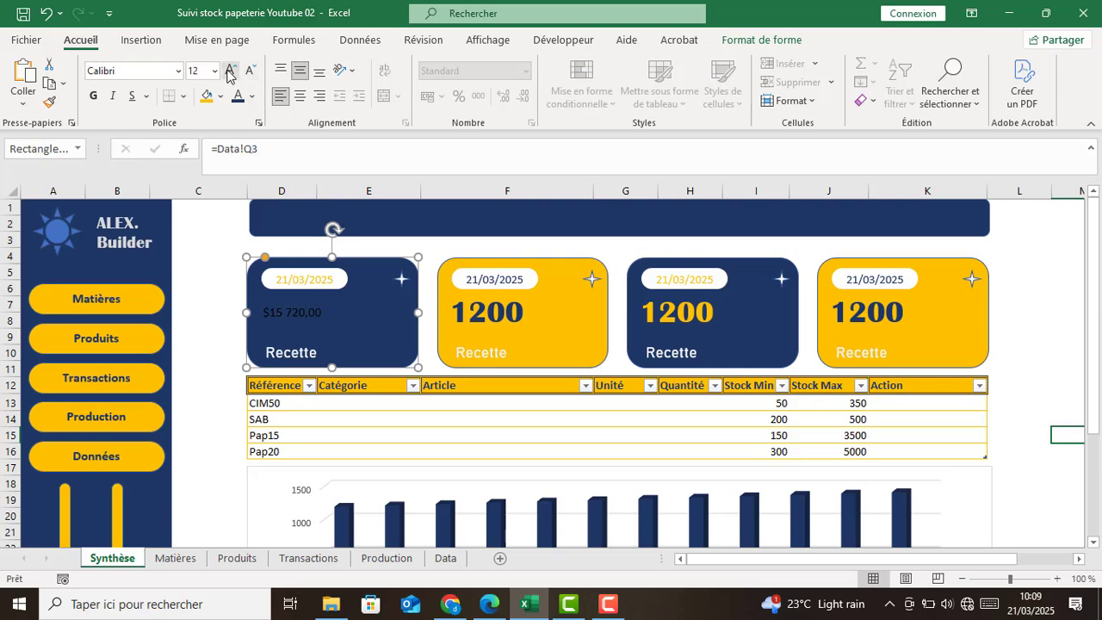
left_click(229, 71)
left_click(229, 71)
left_click(229, 70)
left_click(229, 70)
left_click(229, 71)
left_click(229, 71)
left_click(229, 71)
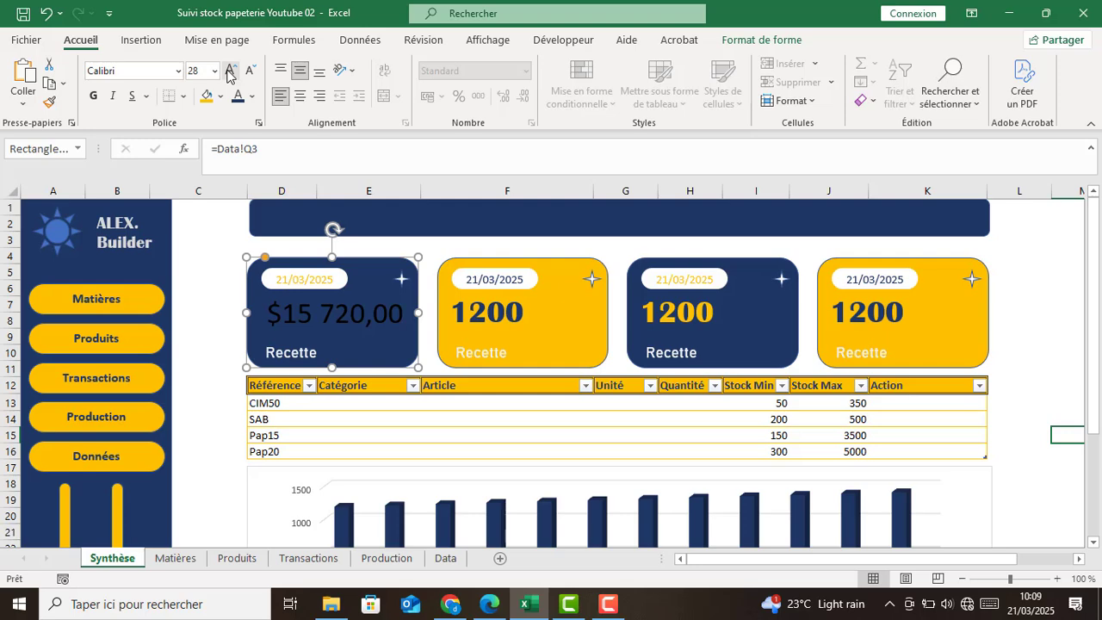
Set the first card's value to the Britannic Bold font at size 20.
left_click(143, 70)
type("Britannic Bold")
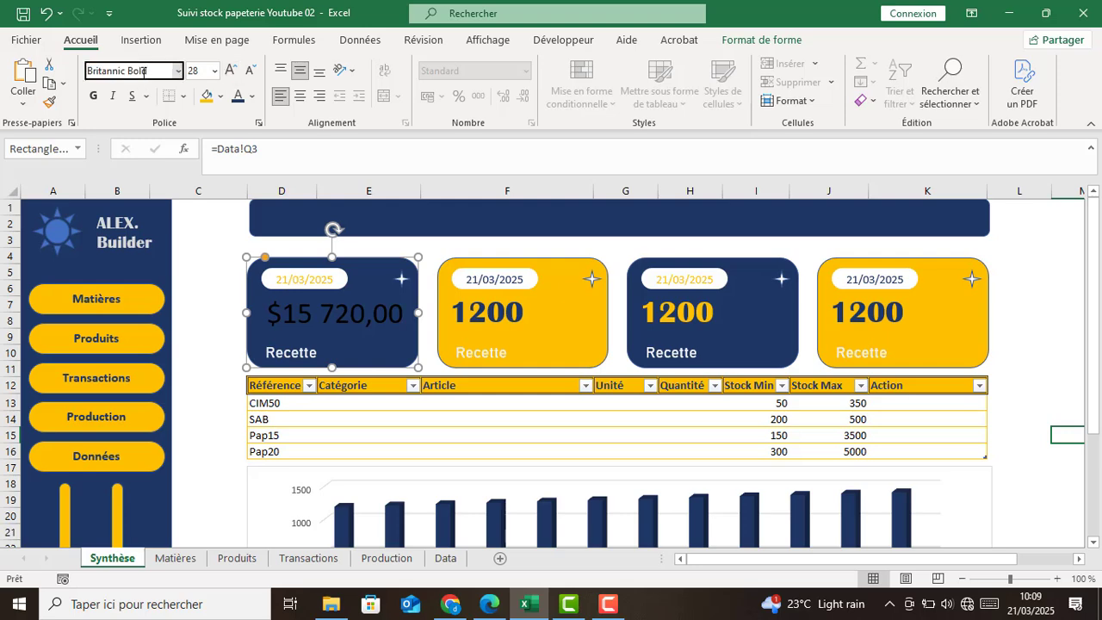
key("Return")
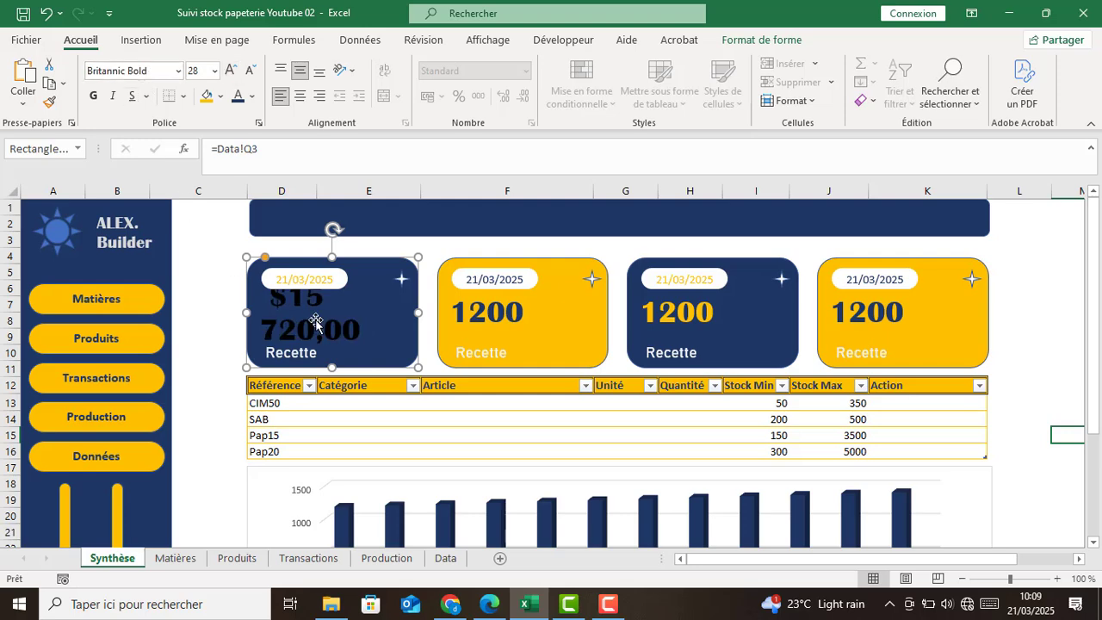
left_click(252, 75)
left_click(251, 76)
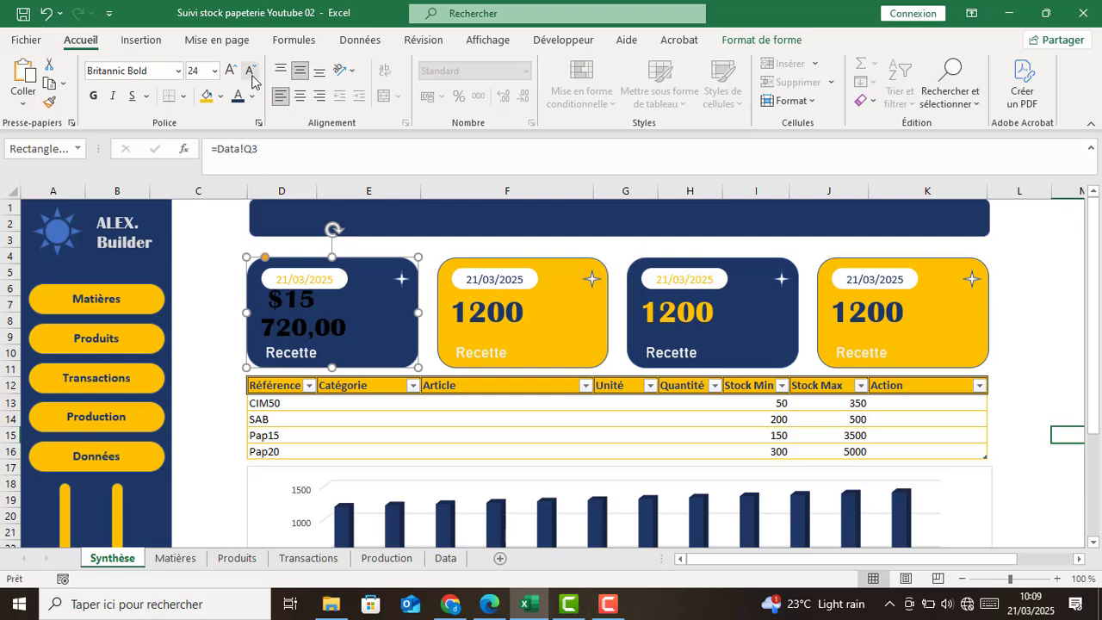
left_click(252, 76)
left_click(252, 76)
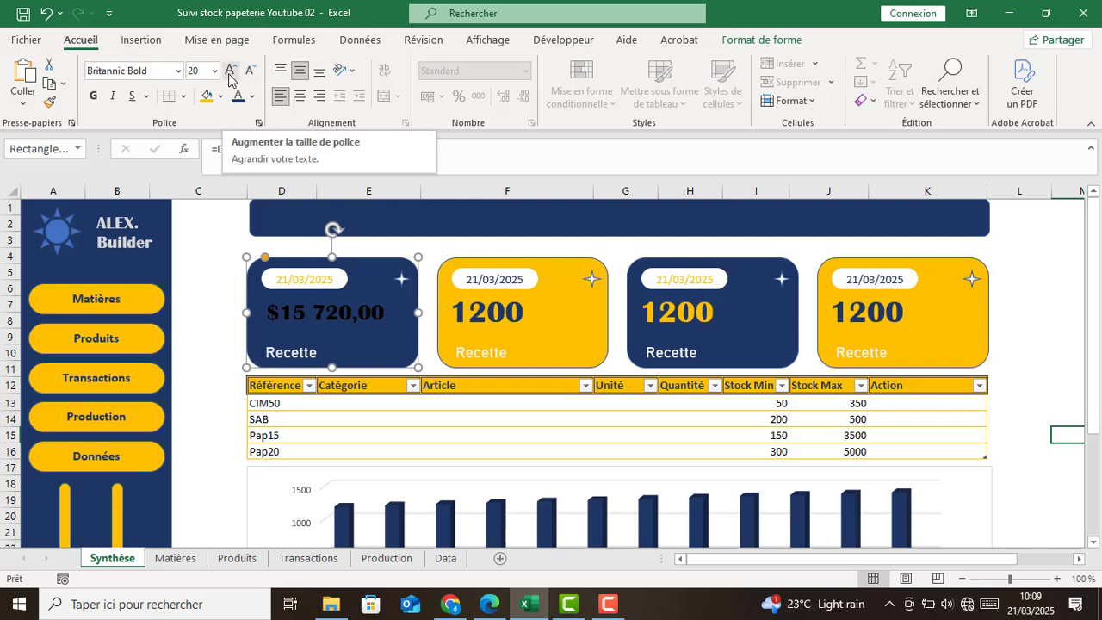
left_click(230, 74)
left_click(230, 74)
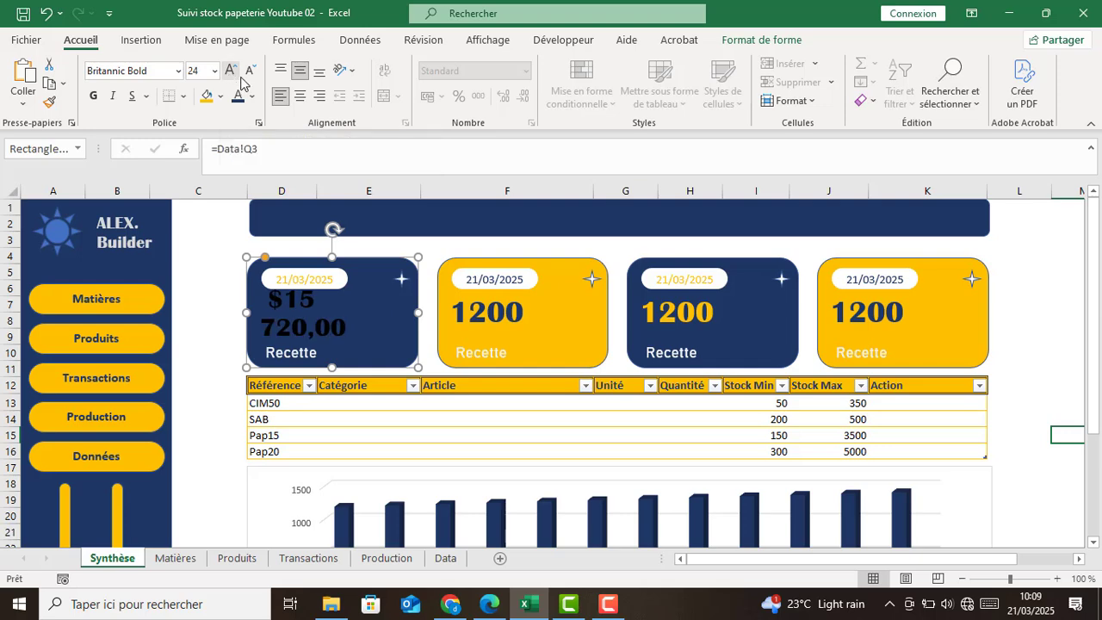
left_click(248, 74)
left_click(249, 74)
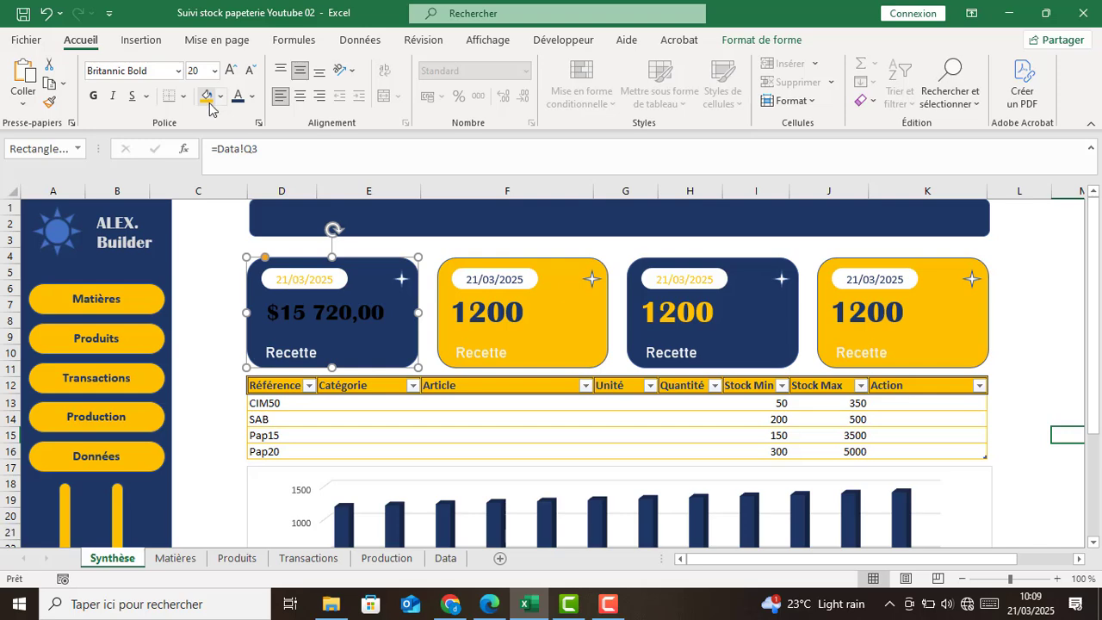
Colour the first card's value text with the gold theme colour.
left_click(254, 100)
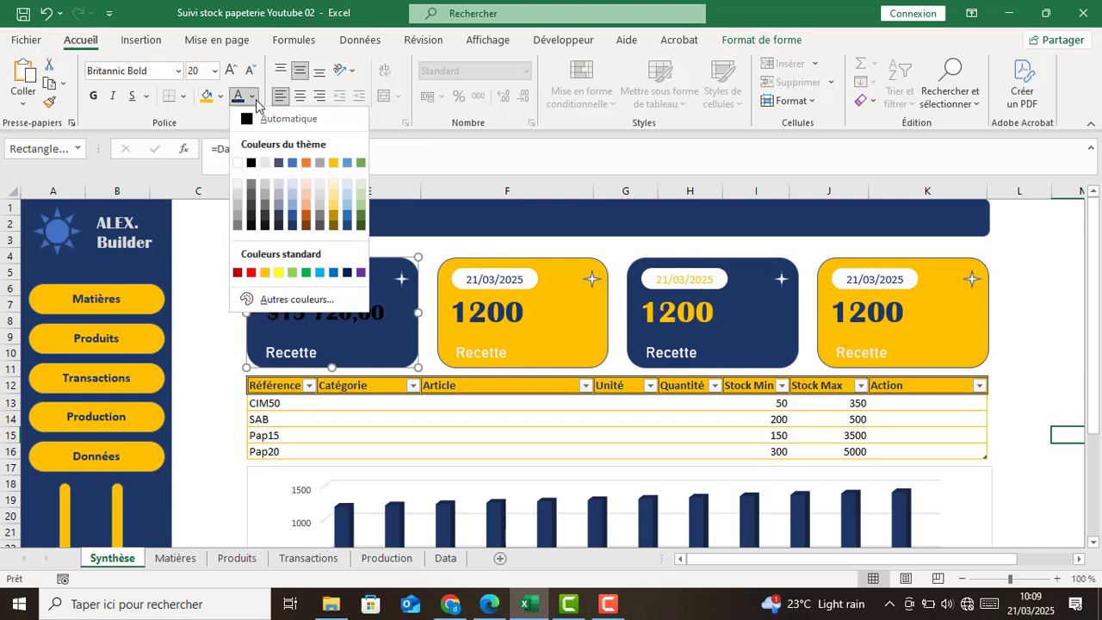
left_click(334, 163)
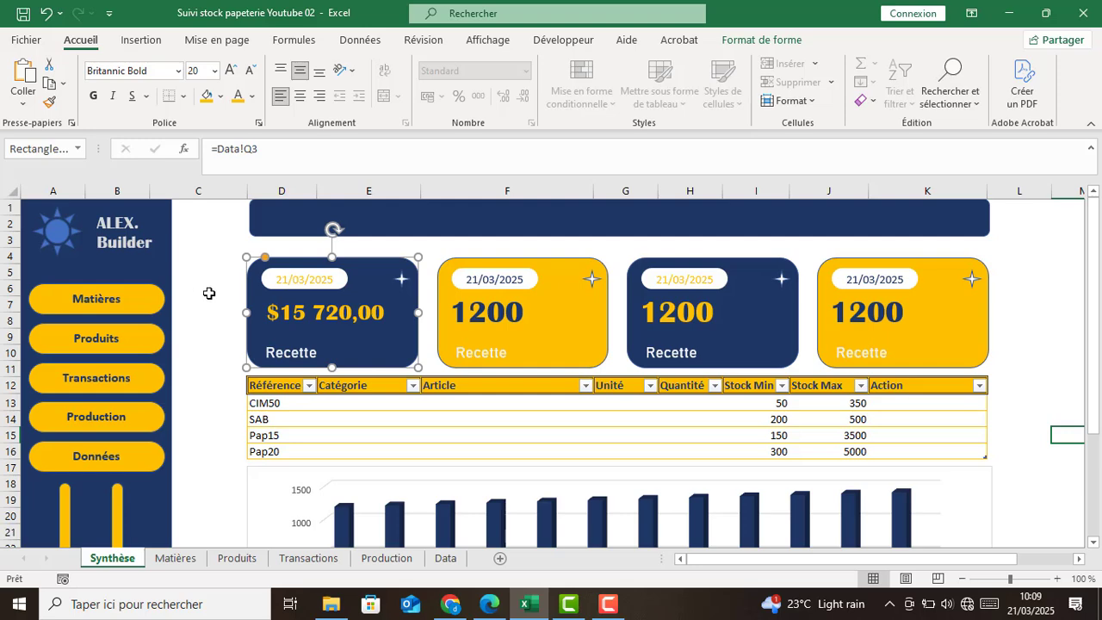
left_click(207, 290)
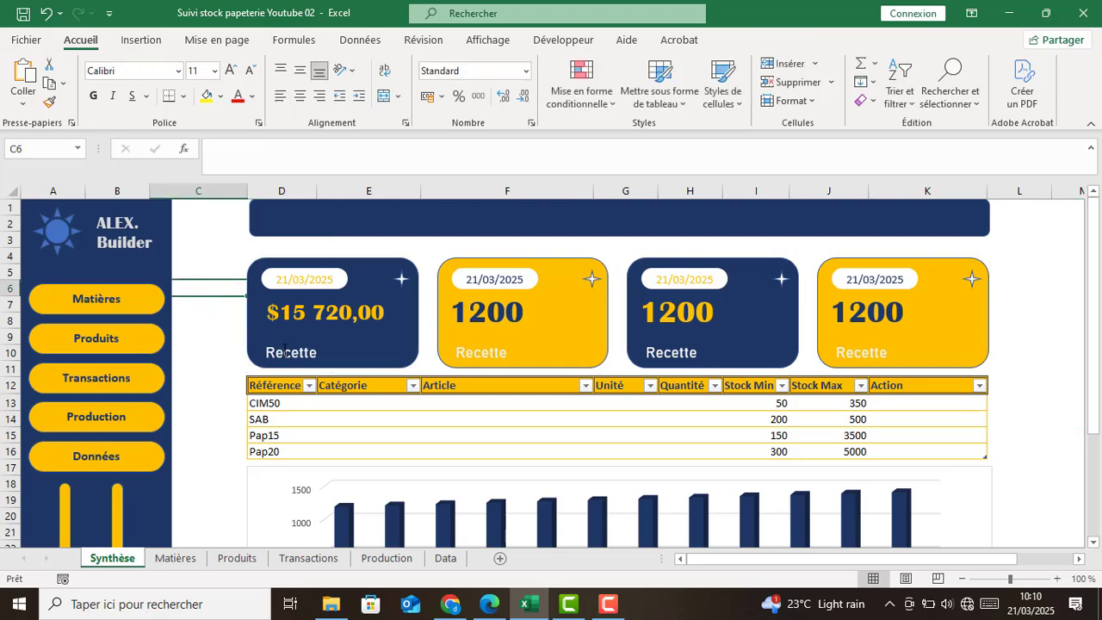
On the Data sheet, start a SOMME.SI formula in E3 for janvier Ventes, with the Transactions Mois column Tableau2[Mois] as its range.
left_click(445, 558)
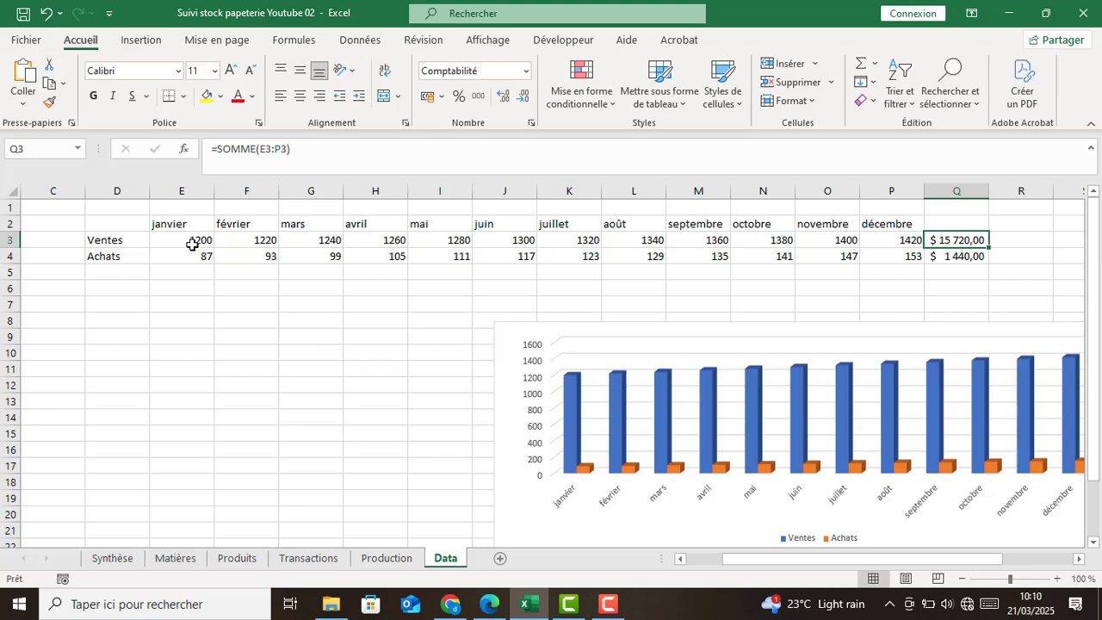
left_click_drag(194, 241, 701, 241)
left_click(274, 341)
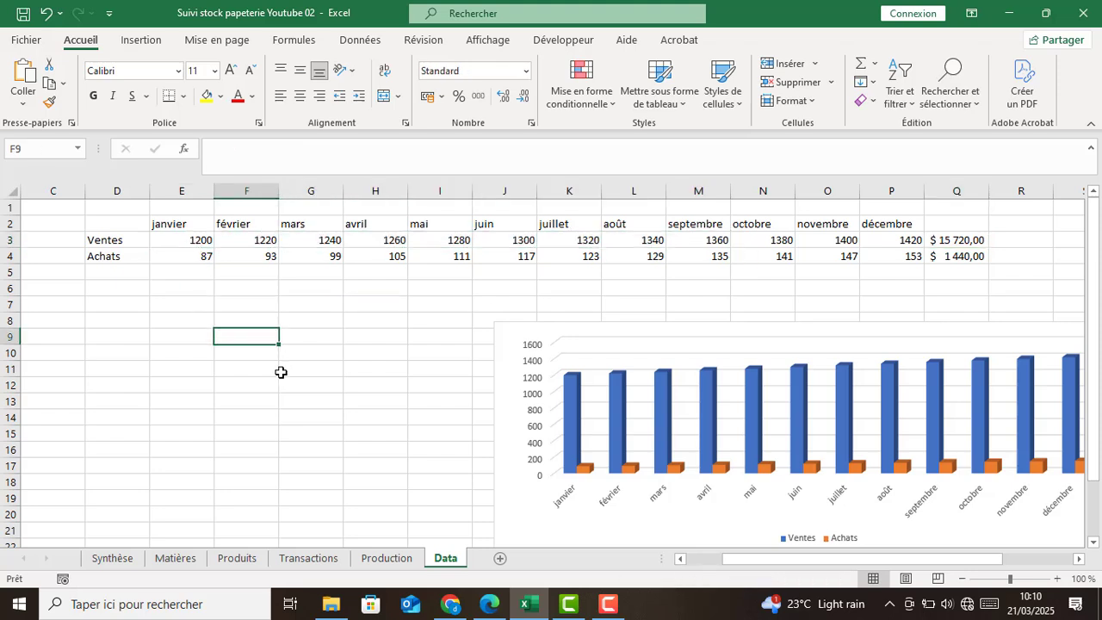
left_click(176, 243)
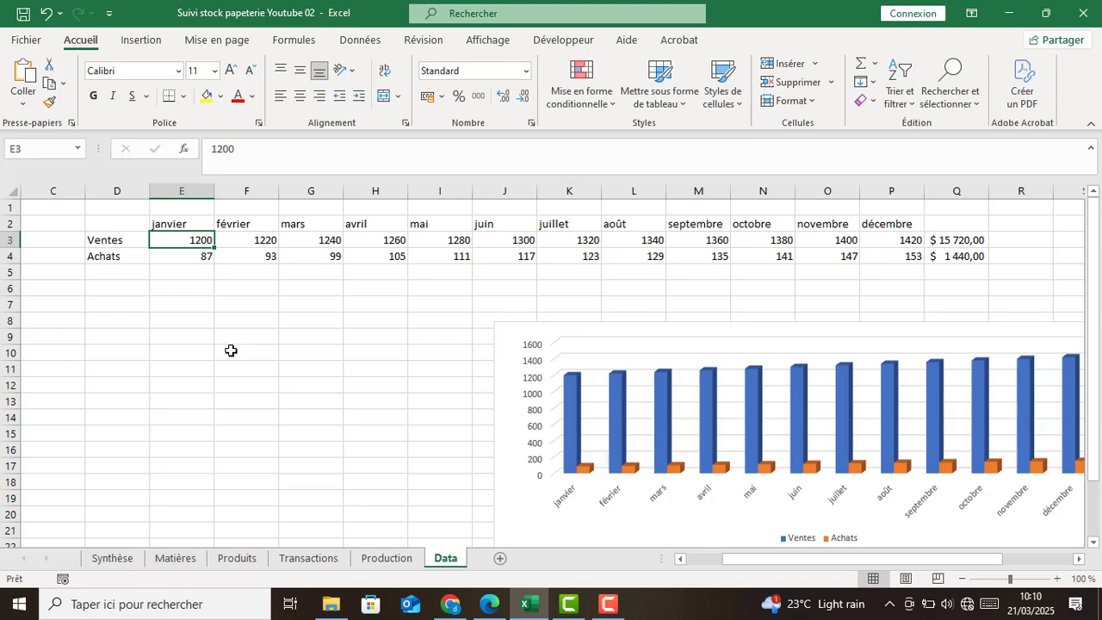
type("=somm")
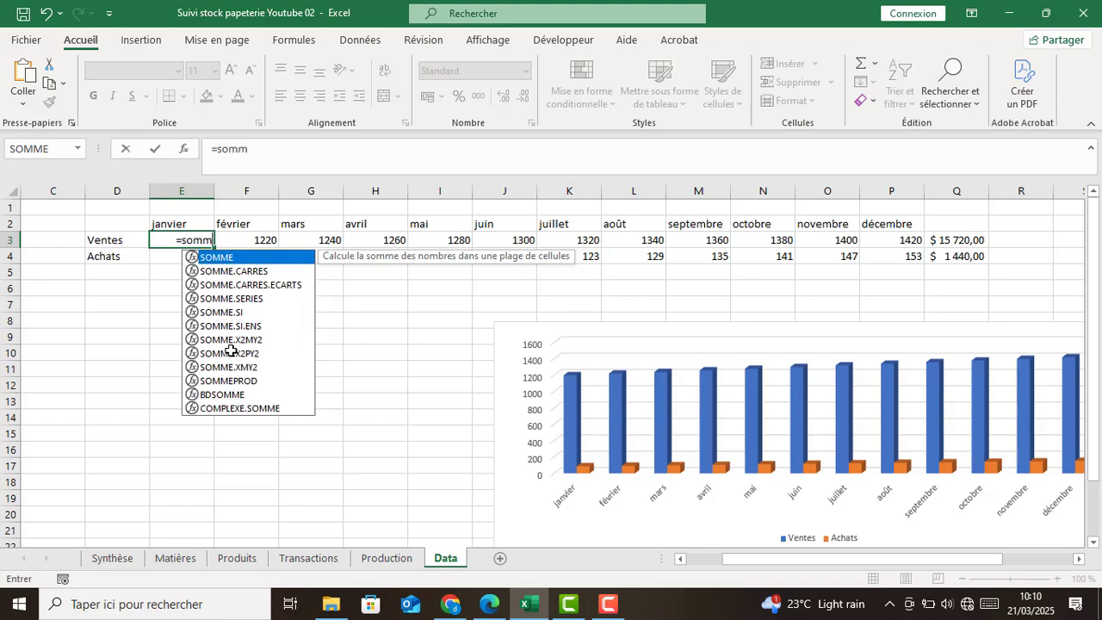
key("Down")
key("Down")
key("Down")
key("Down")
key("Tab")
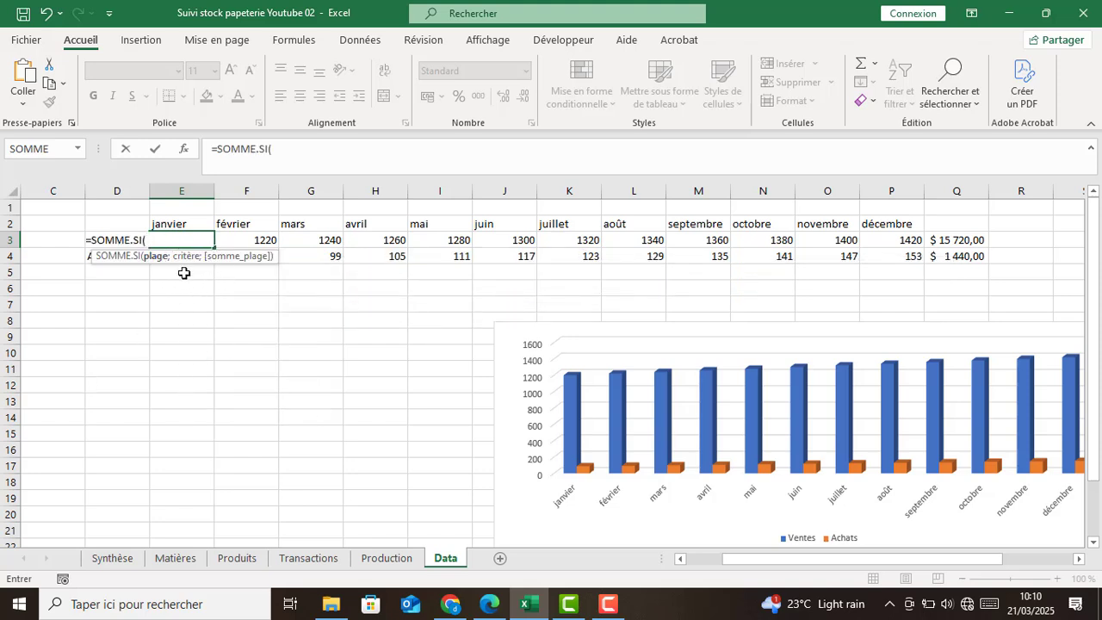
left_click(310, 561)
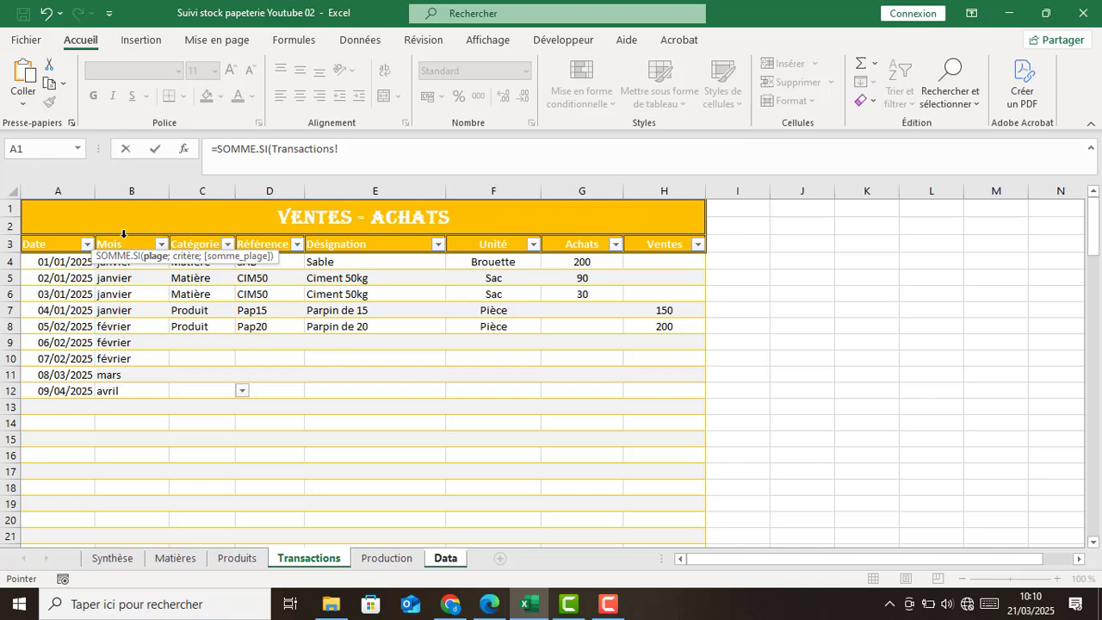
left_click(123, 234)
type(";")
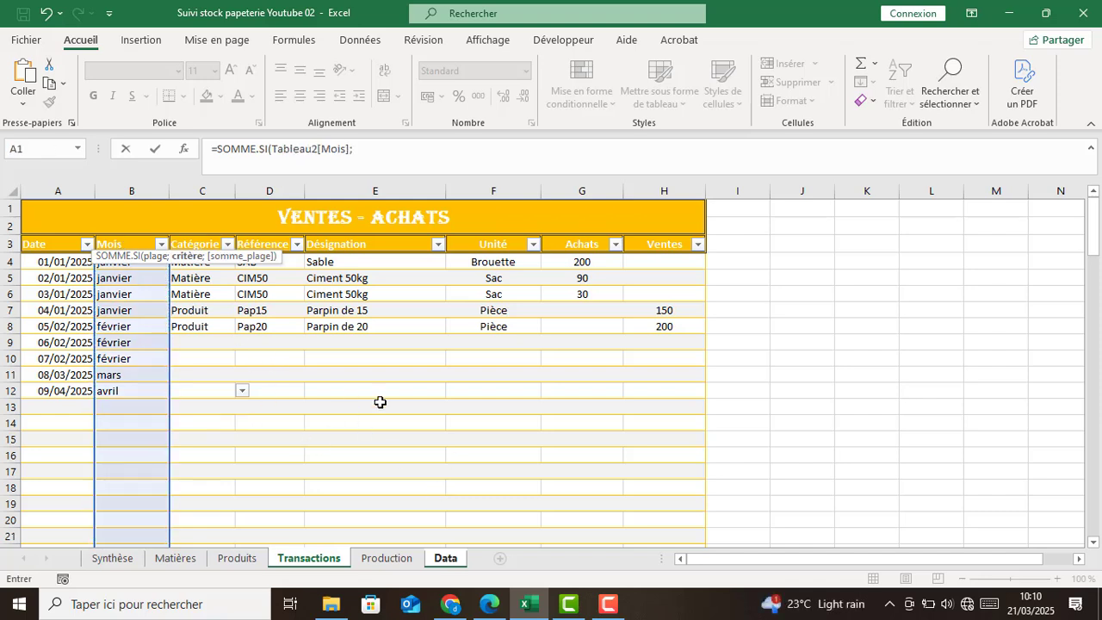
Give the formula the criterion Data!E2 and the absolute sum range Transactions!$H$4:$H$120.
left_click(446, 560)
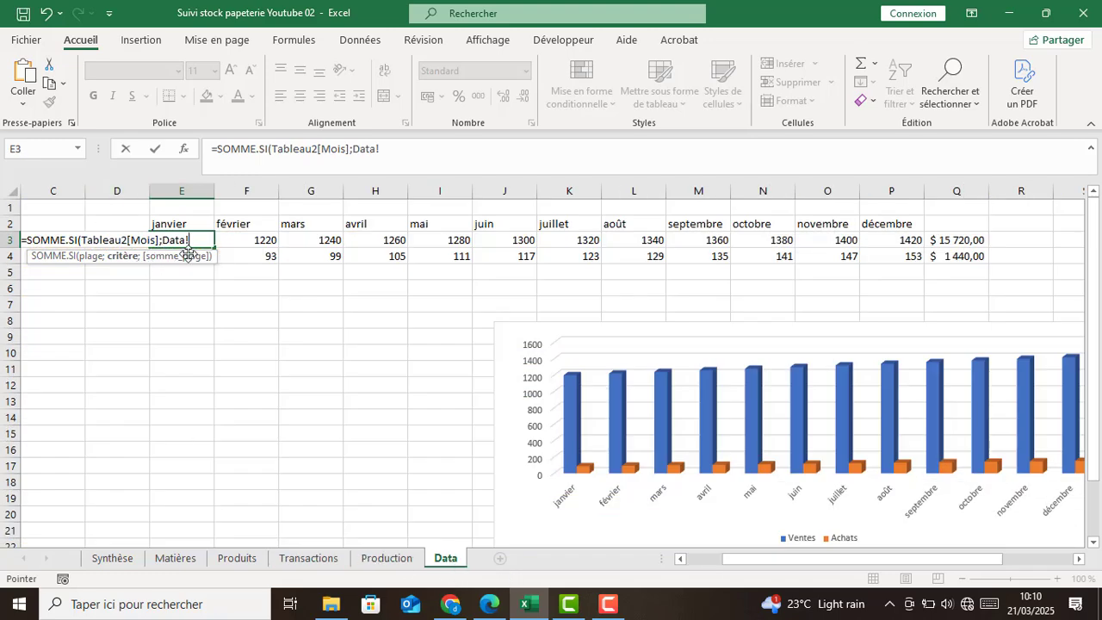
left_click(182, 226)
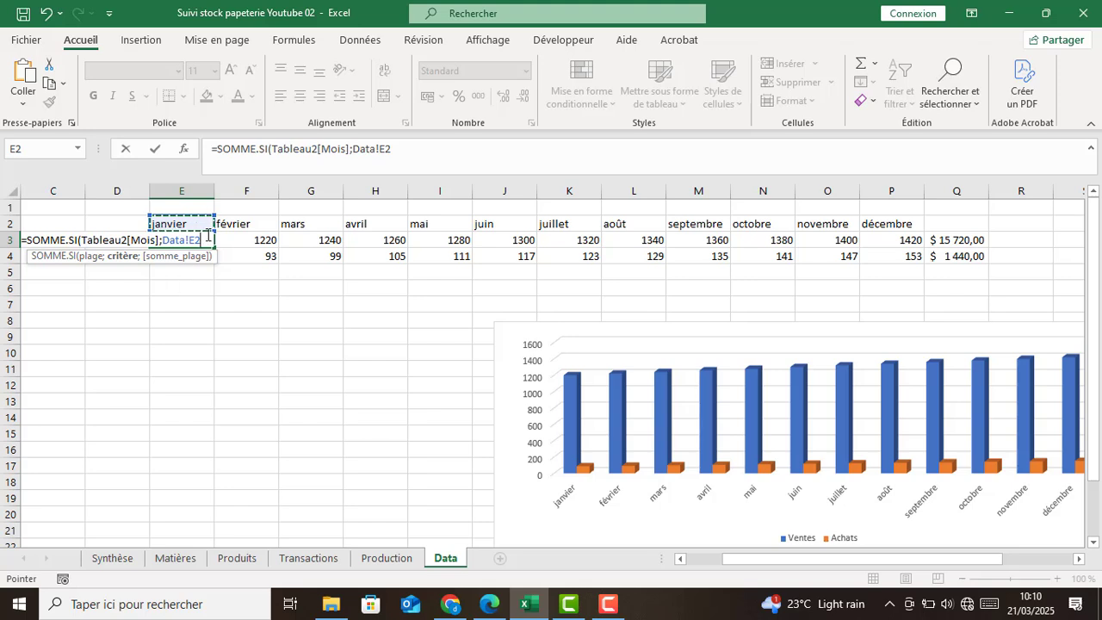
type(";")
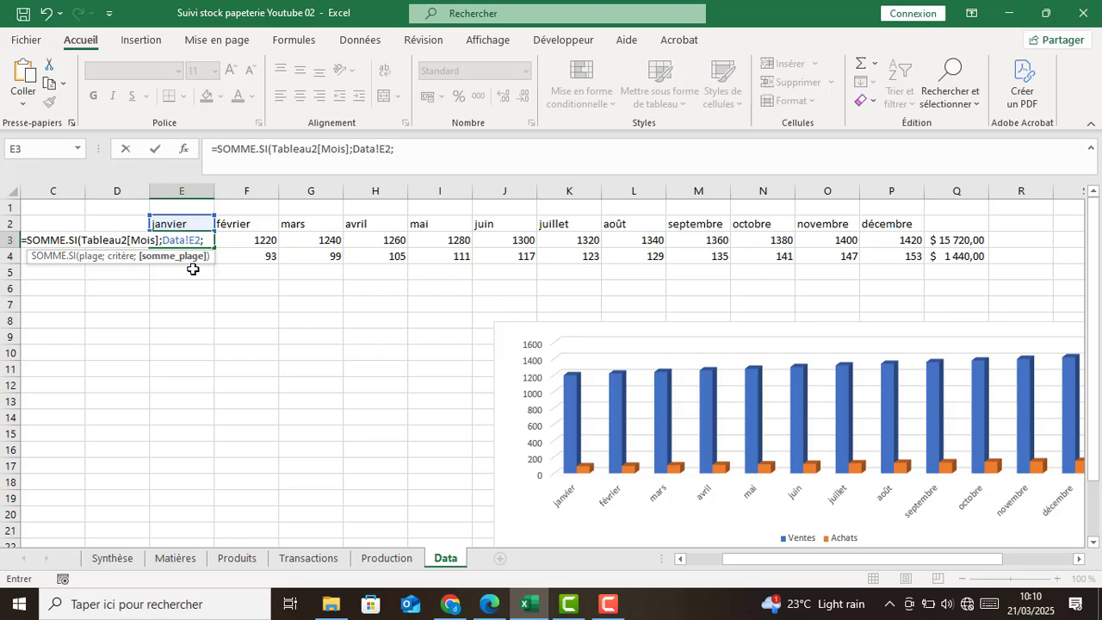
left_click(296, 561)
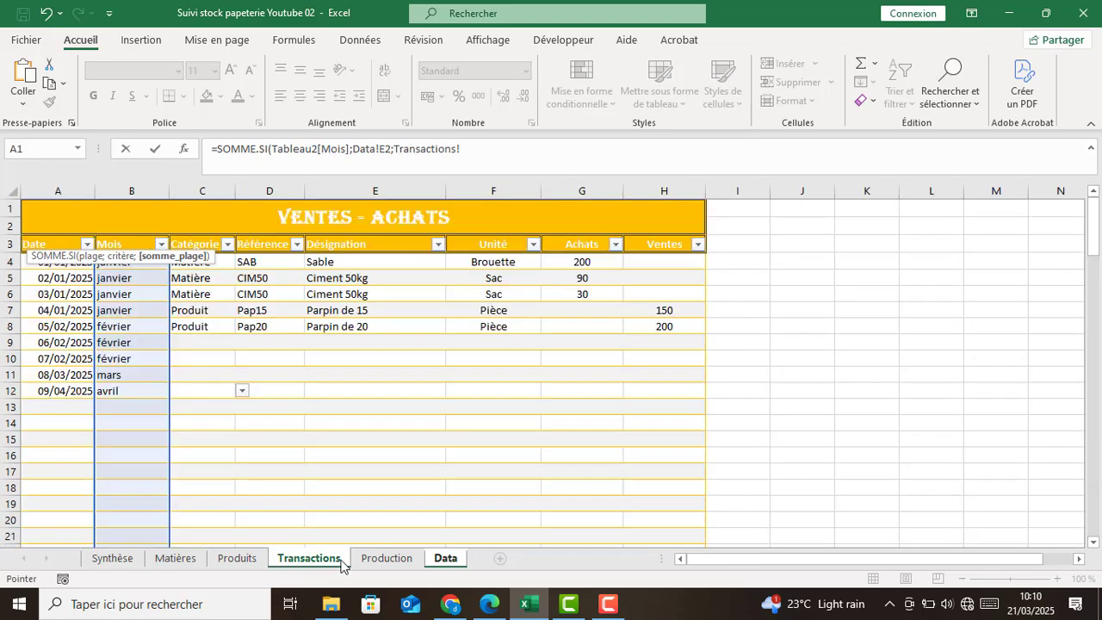
left_click(669, 233)
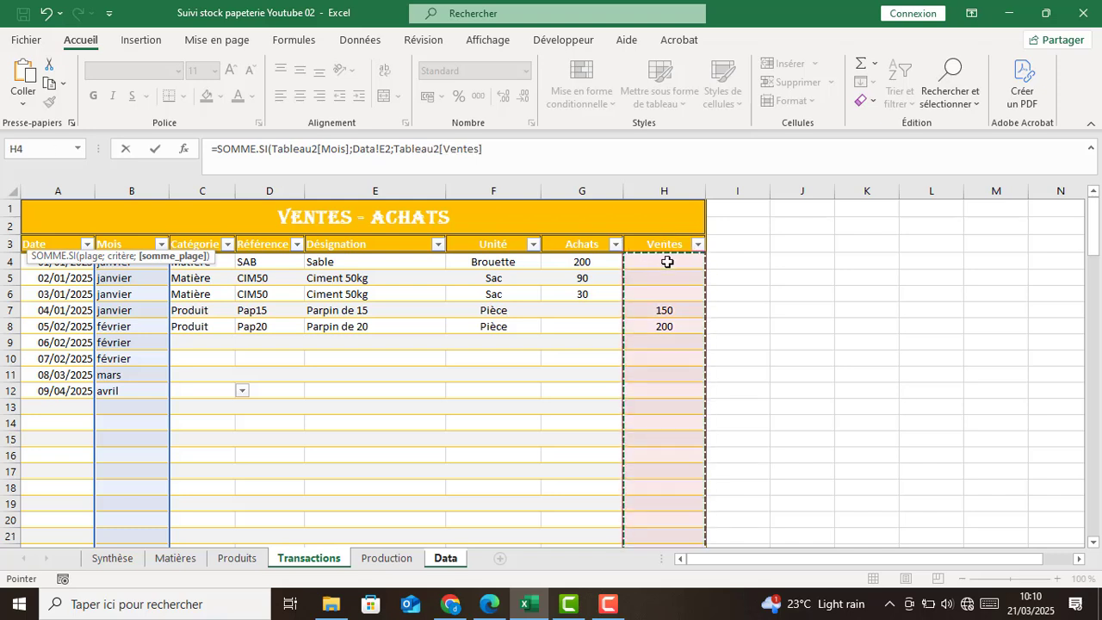
left_click_drag(667, 262, 682, 391)
left_click_drag(693, 498, 670, 506)
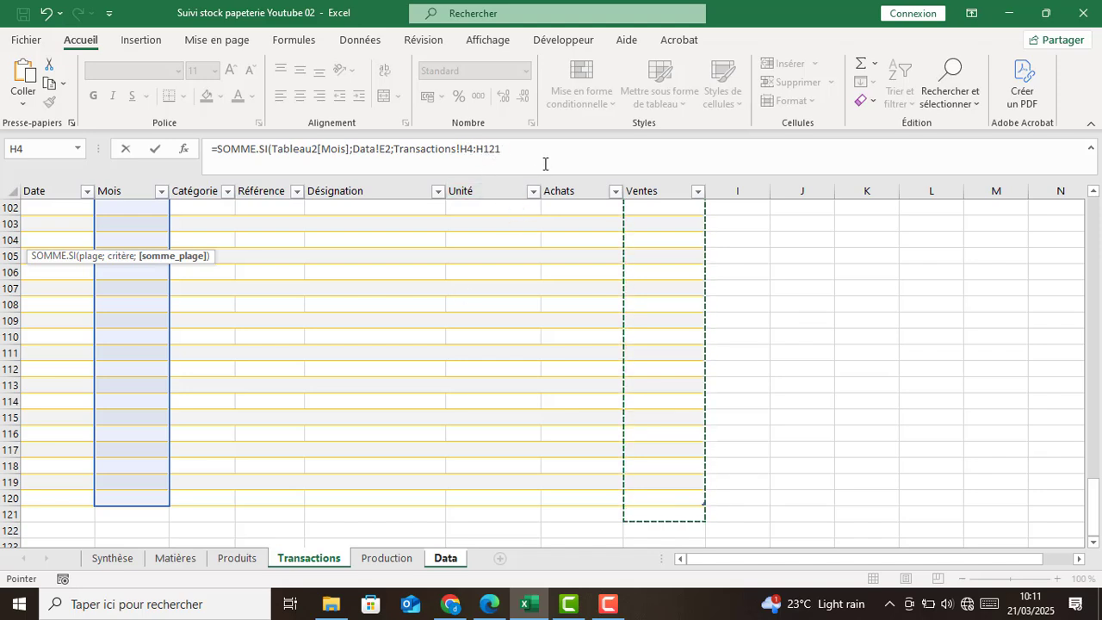
key("F4")
left_click(523, 148)
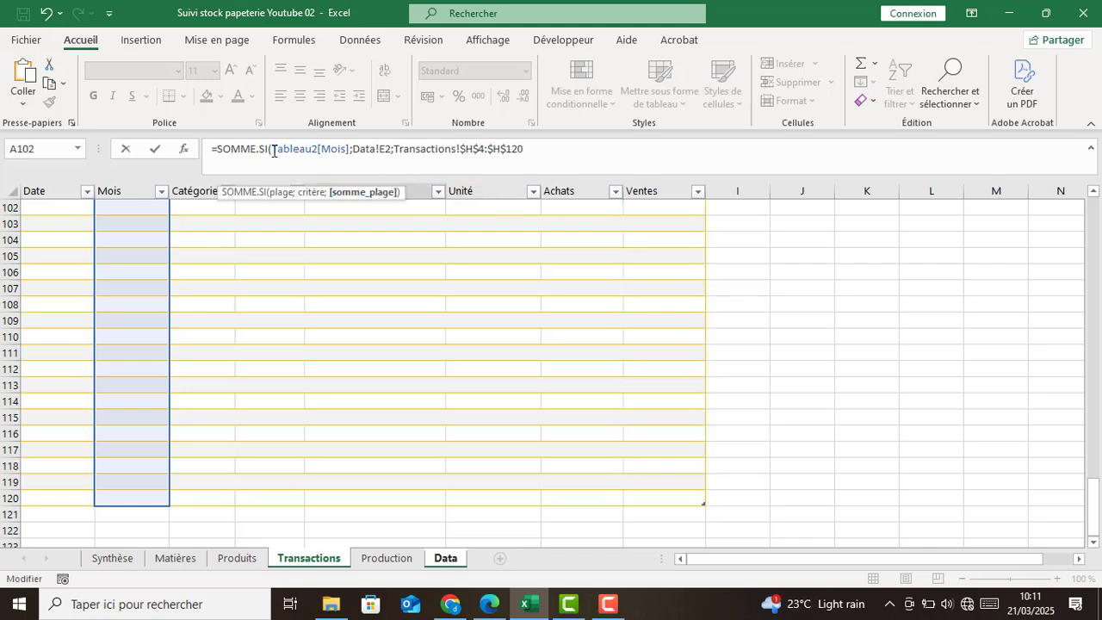
Replace the formula's Tableau2[Mois] range with Transactions!$B$4:$B$120, then close and validate the formula.
left_click_drag(272, 150, 342, 149)
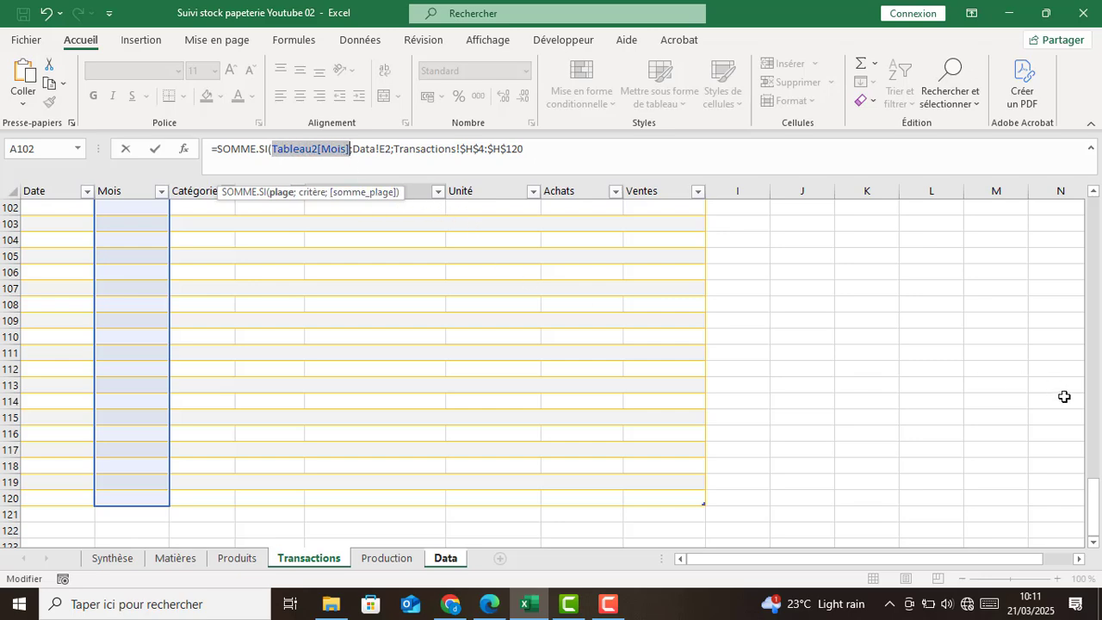
left_click_drag(1091, 496, 1097, 203)
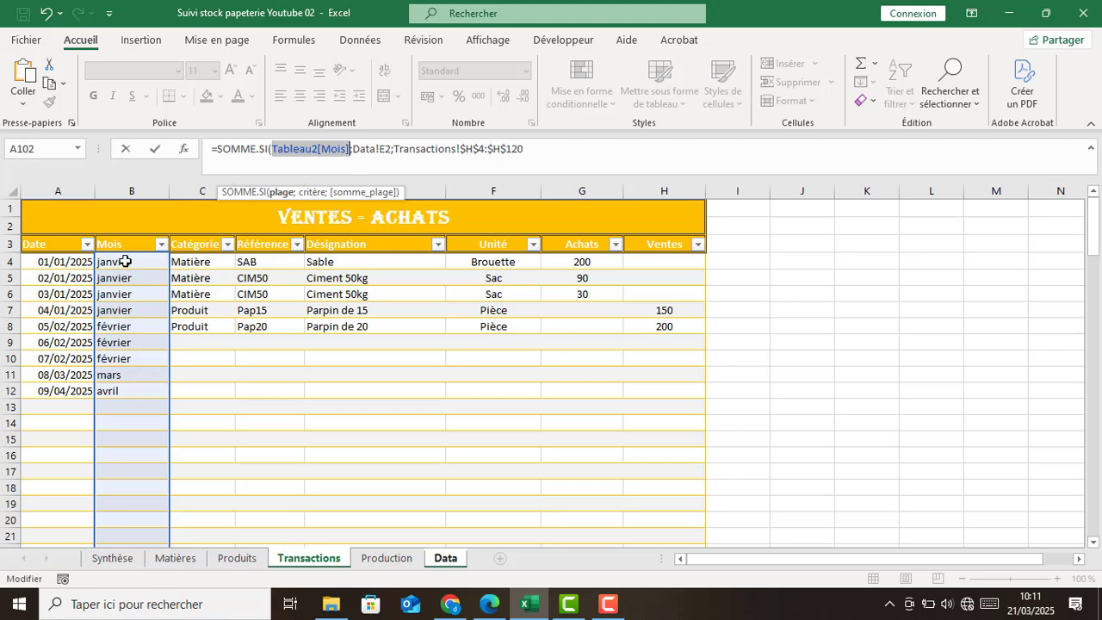
left_click_drag(125, 261, 119, 471)
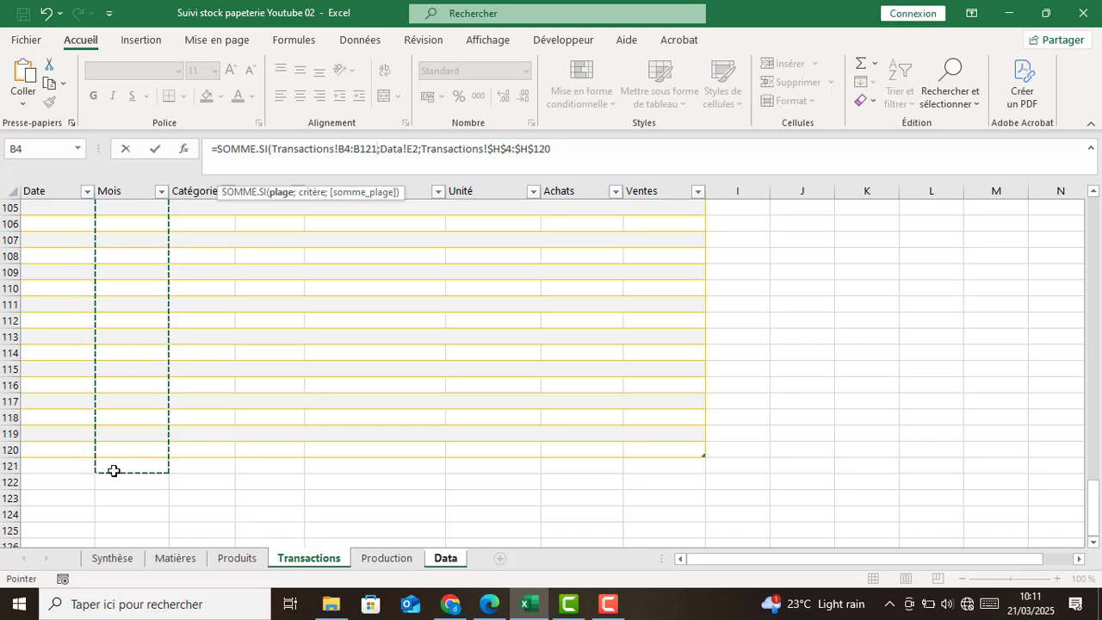
key("F4")
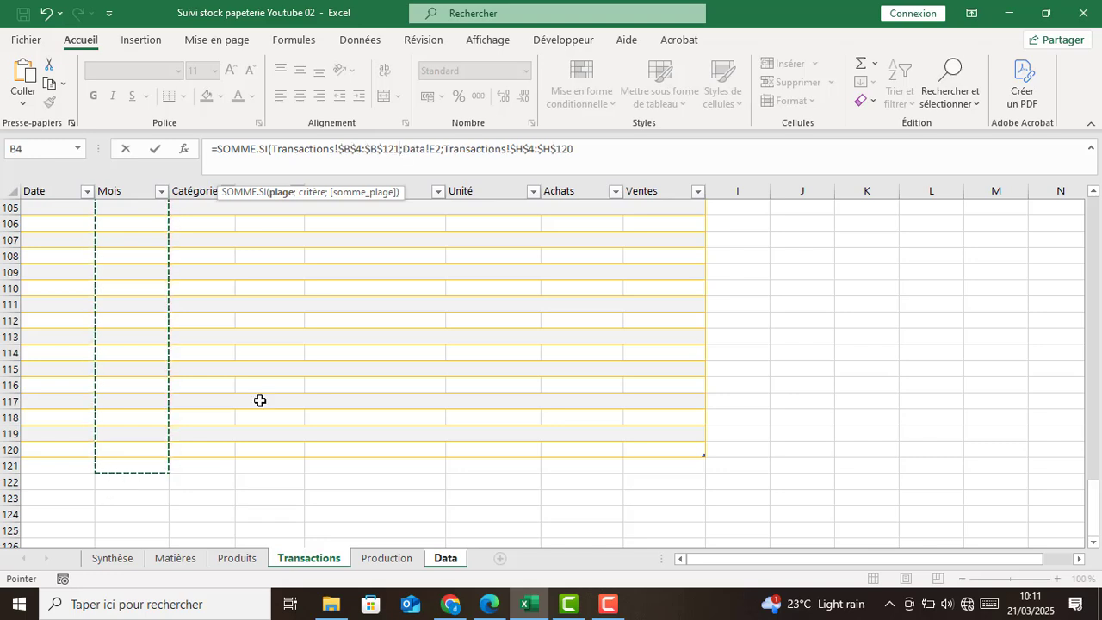
left_click(398, 149)
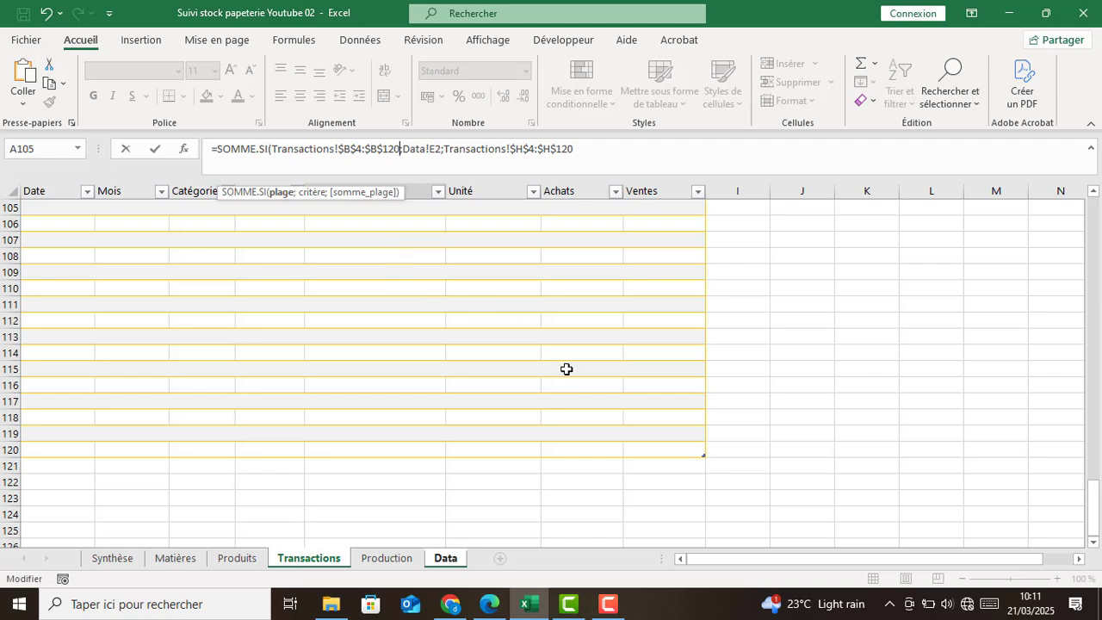
left_click(598, 150)
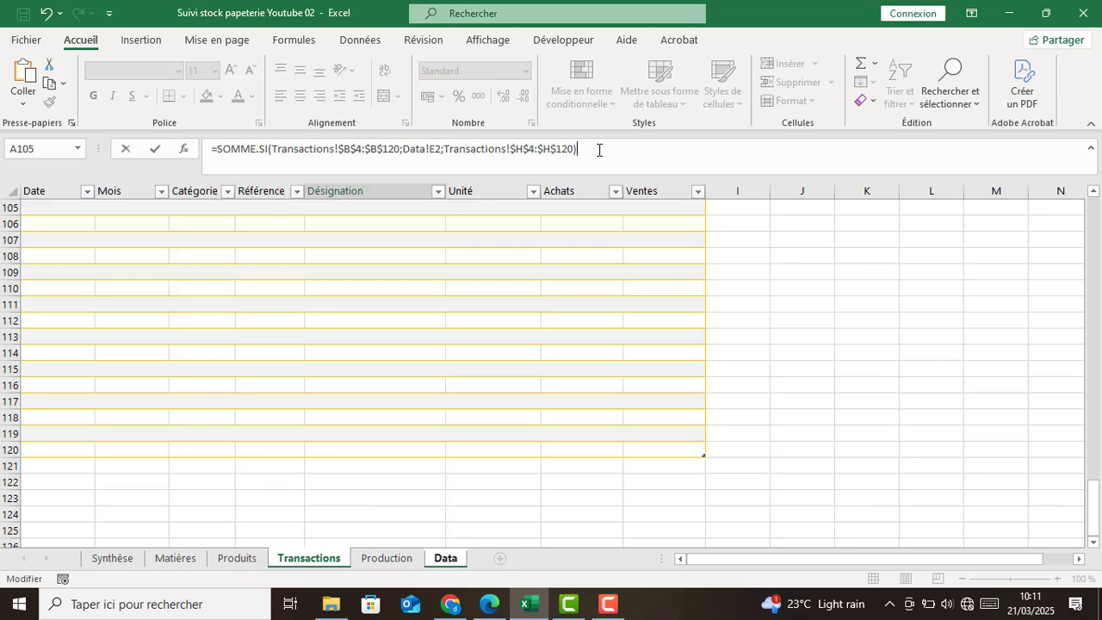
key("Return")
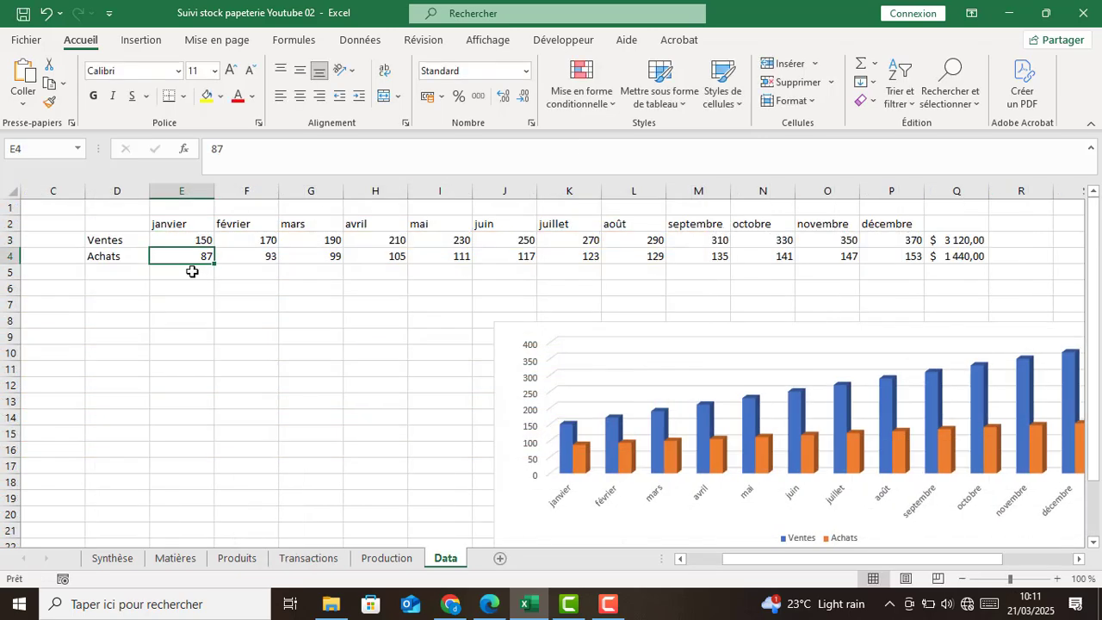
Fill the janvier Ventes formula from E3 across to décembre in P3, and check the janvier, février and mars formulas.
left_click(192, 244)
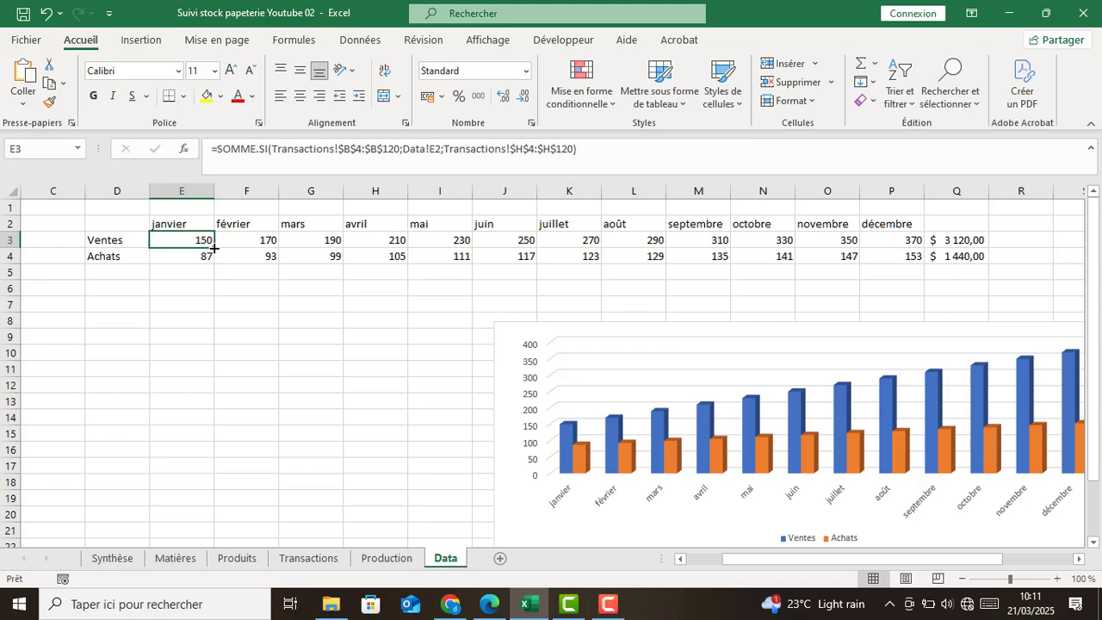
left_click_drag(213, 246, 914, 241)
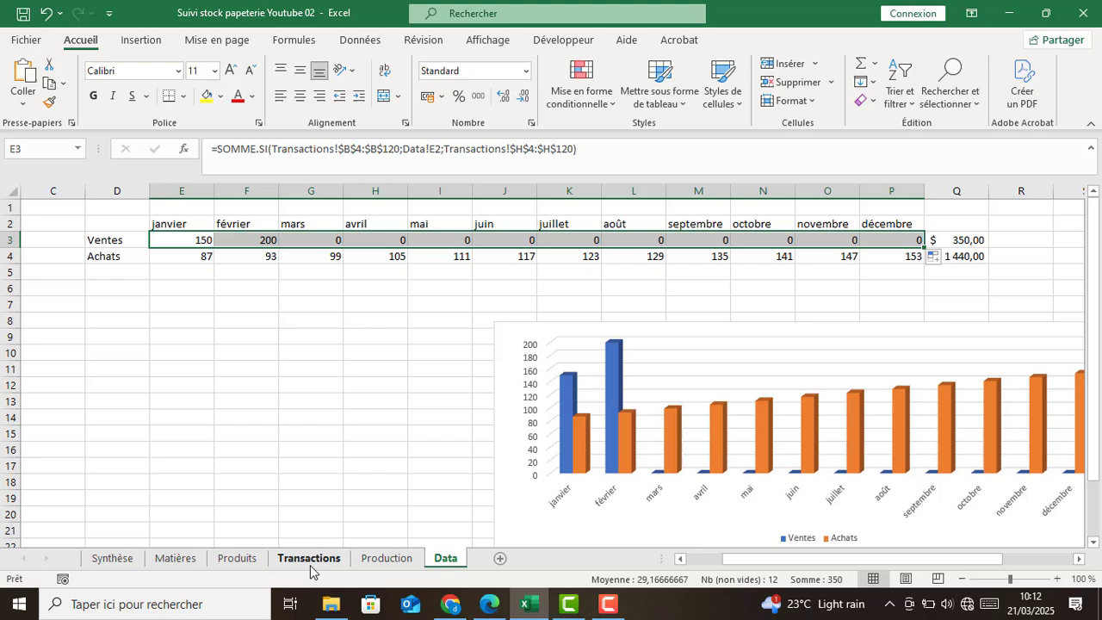
left_click(303, 446)
left_click(181, 242)
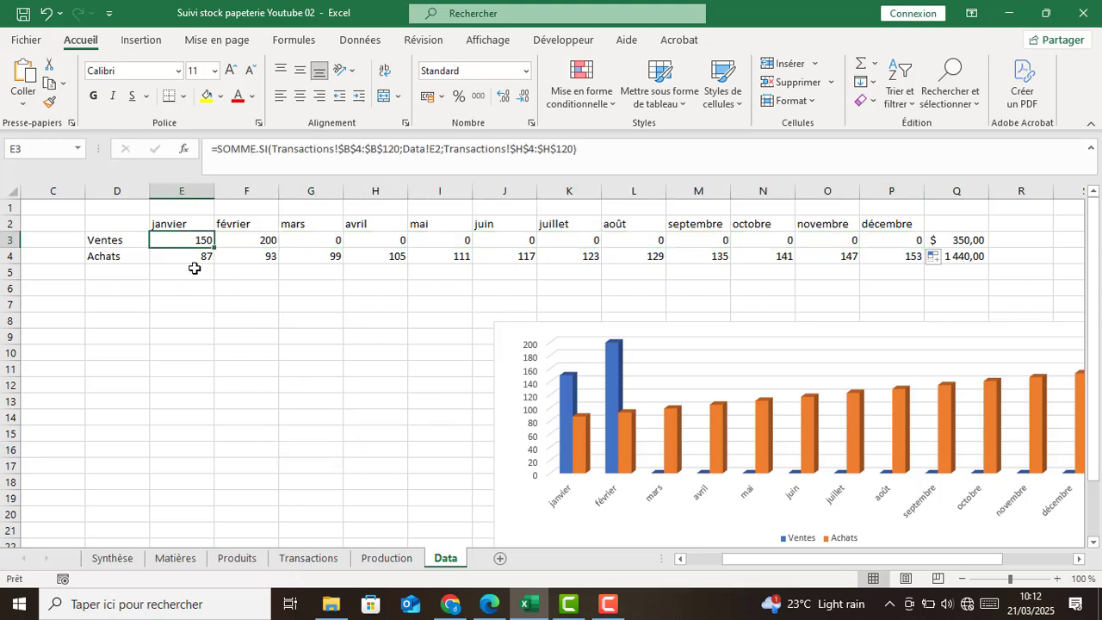
left_click(255, 240)
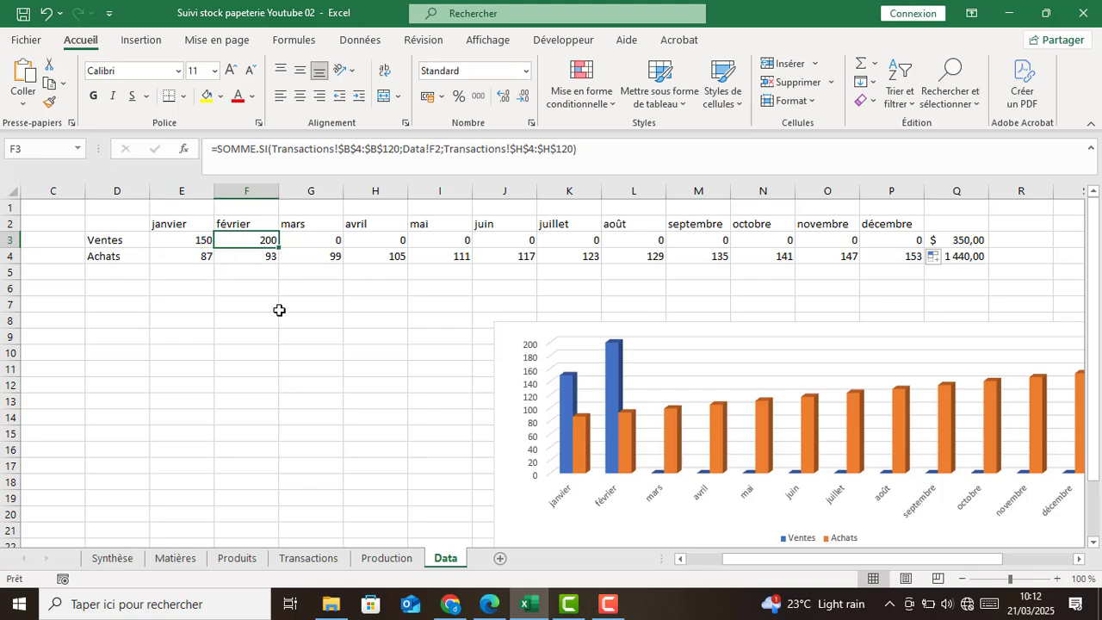
left_click(315, 240)
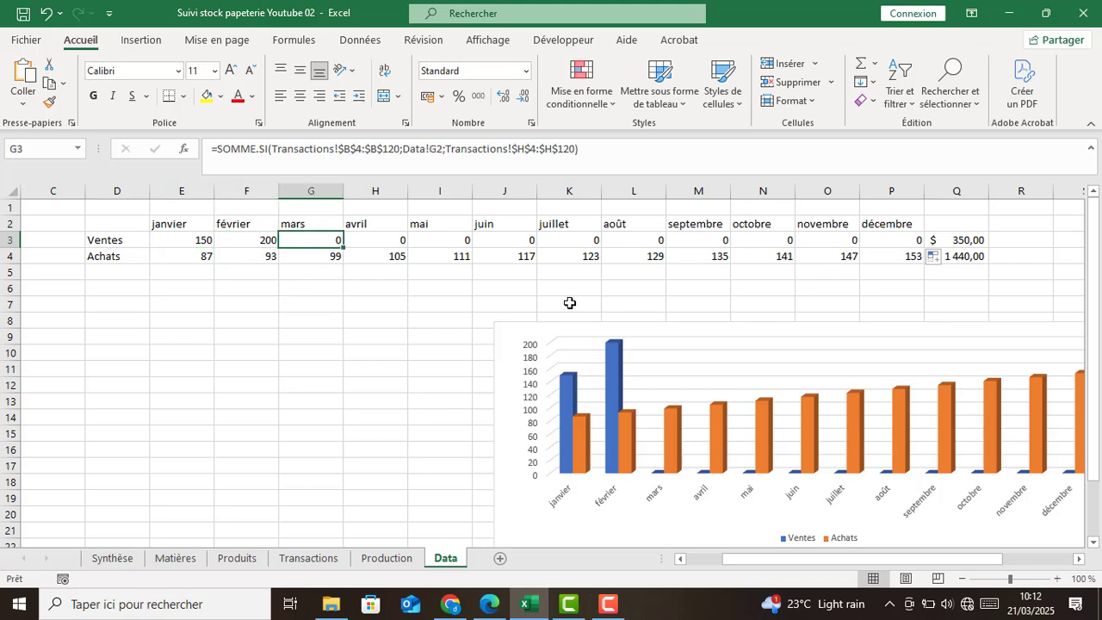
On the Synthèse sheet, enlarge the first card's value text to 28 pt.
left_click(129, 560)
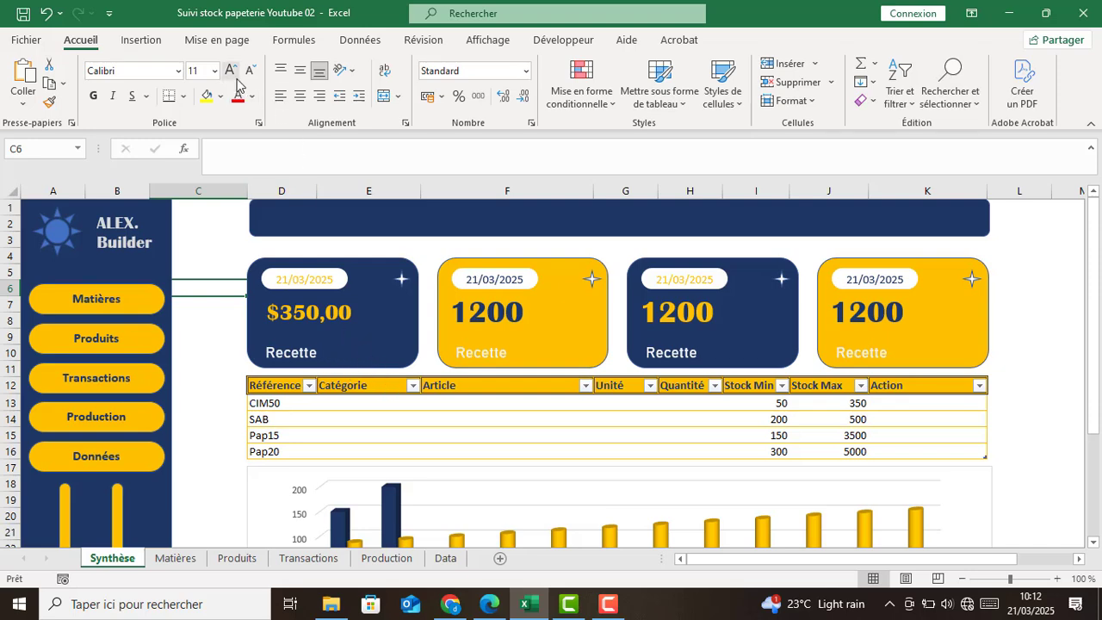
left_click(345, 313)
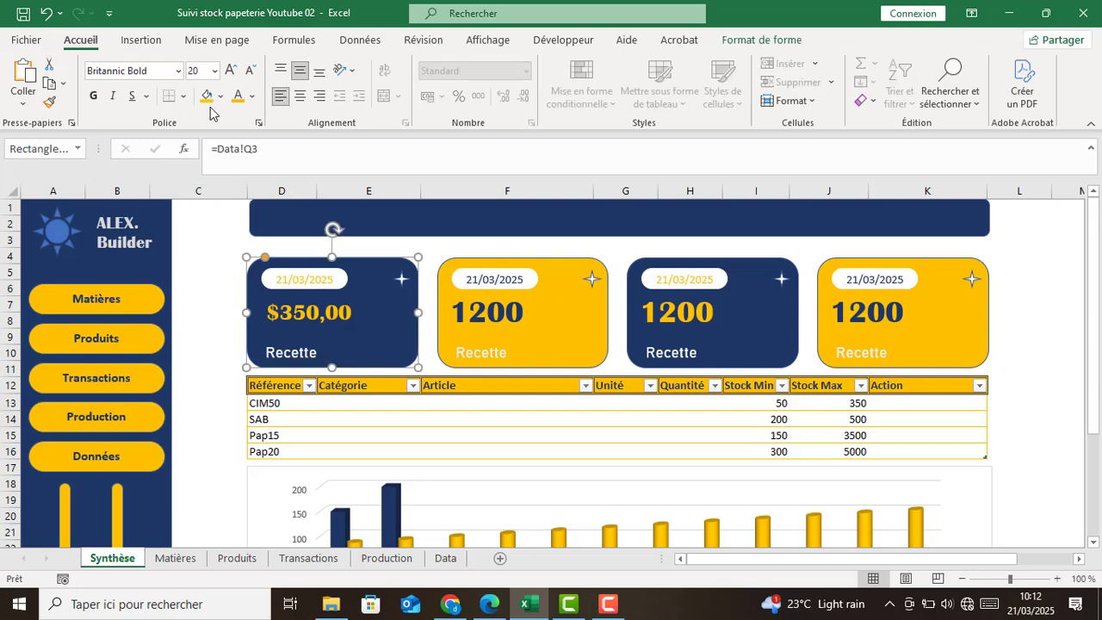
left_click(230, 70)
left_click(231, 71)
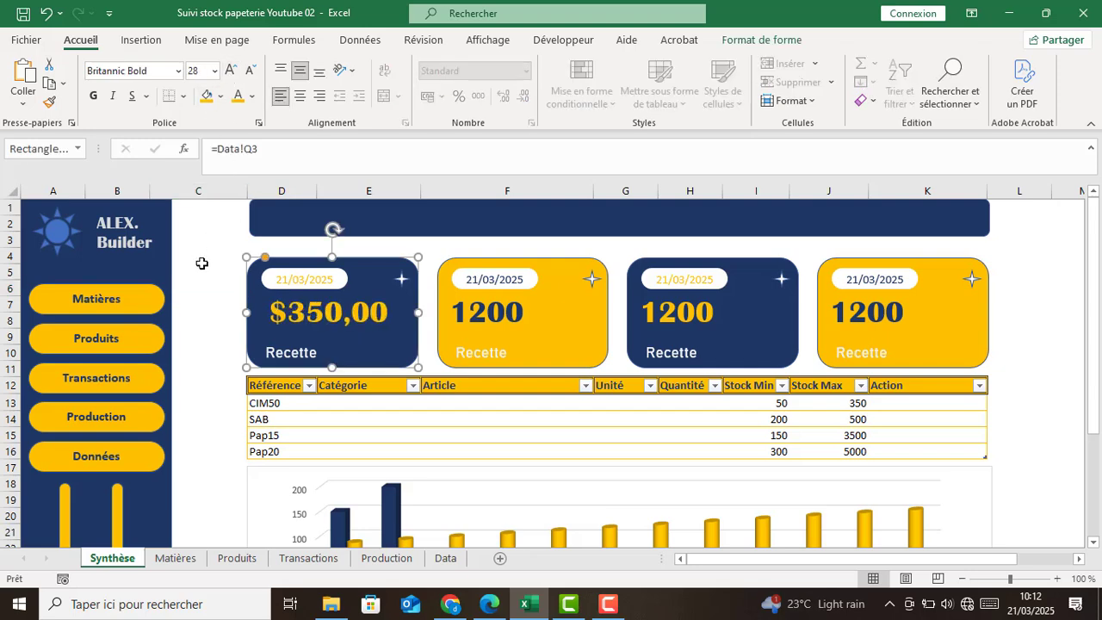
left_click(213, 348)
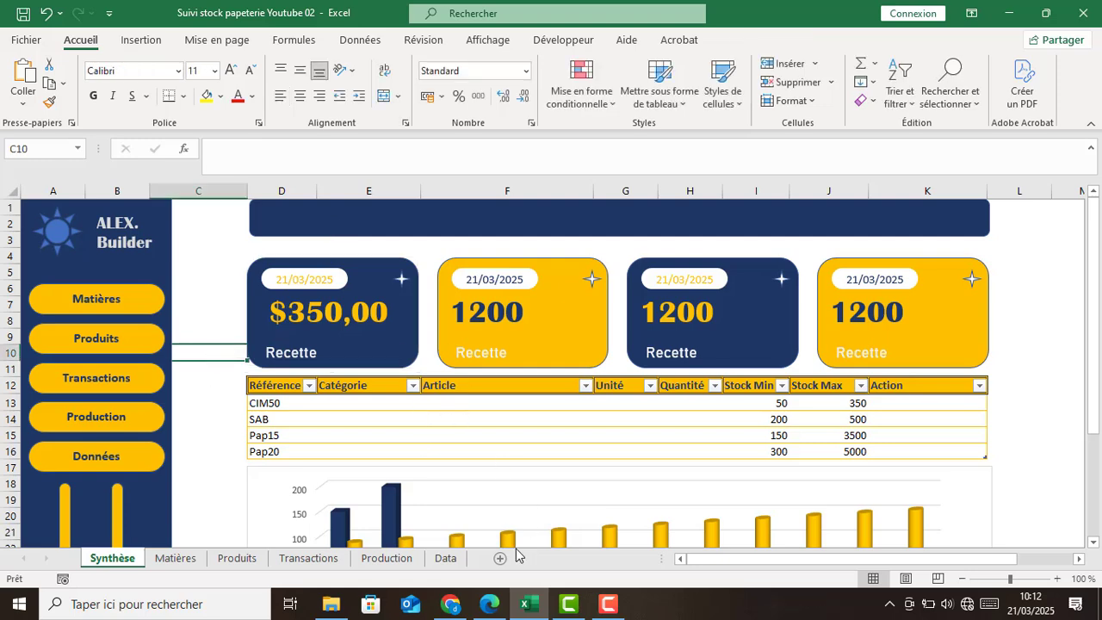
On the Data sheet, copy the full text of the janvier Ventes SOMME.SI formula in E3, leaving the formula intact.
left_click(457, 564)
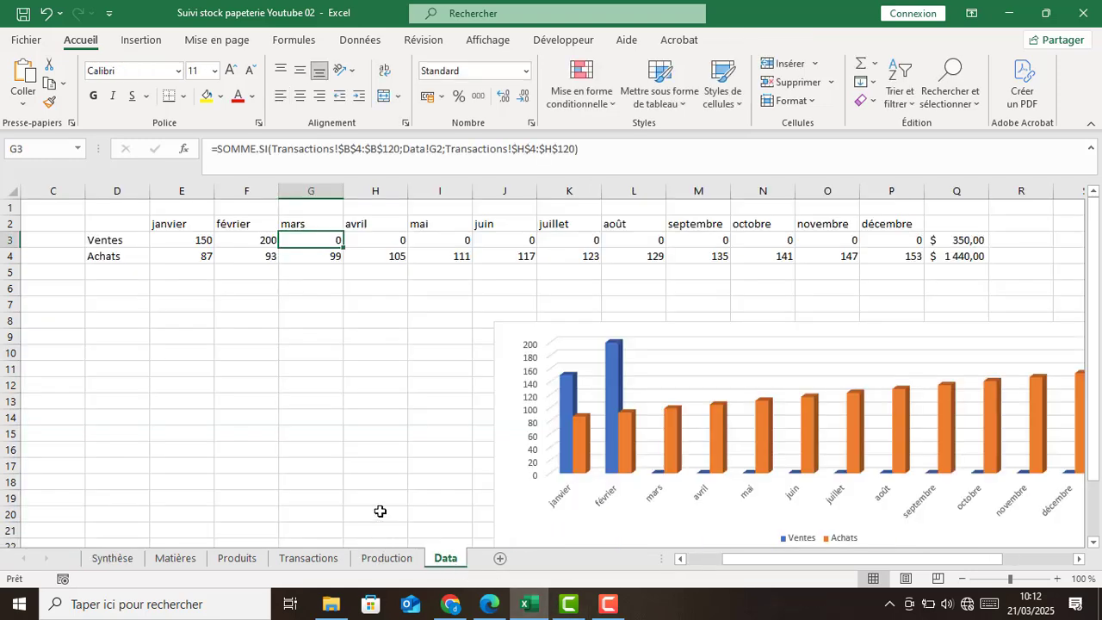
left_click(176, 258)
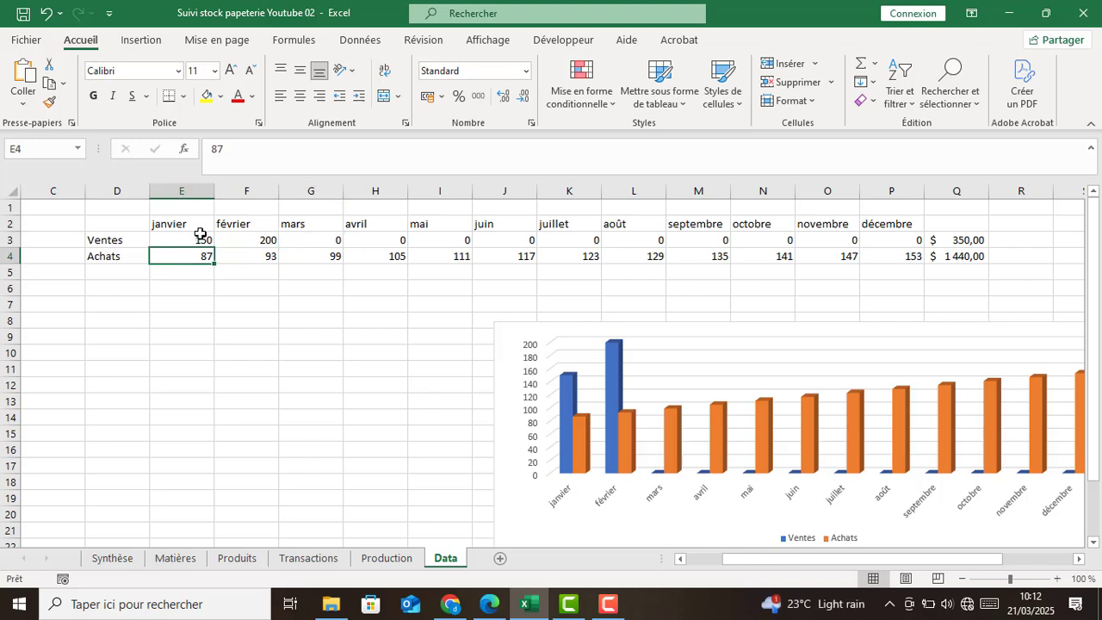
left_click(202, 239)
left_click_drag(611, 148, 0, 147)
key("ctrl+c")
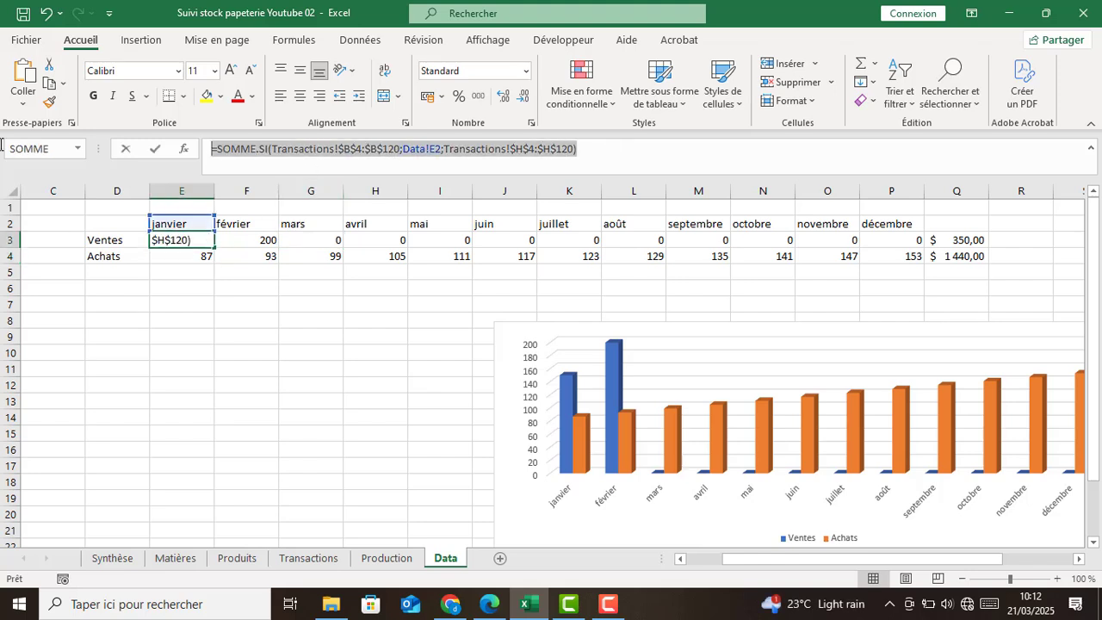
key("Return")
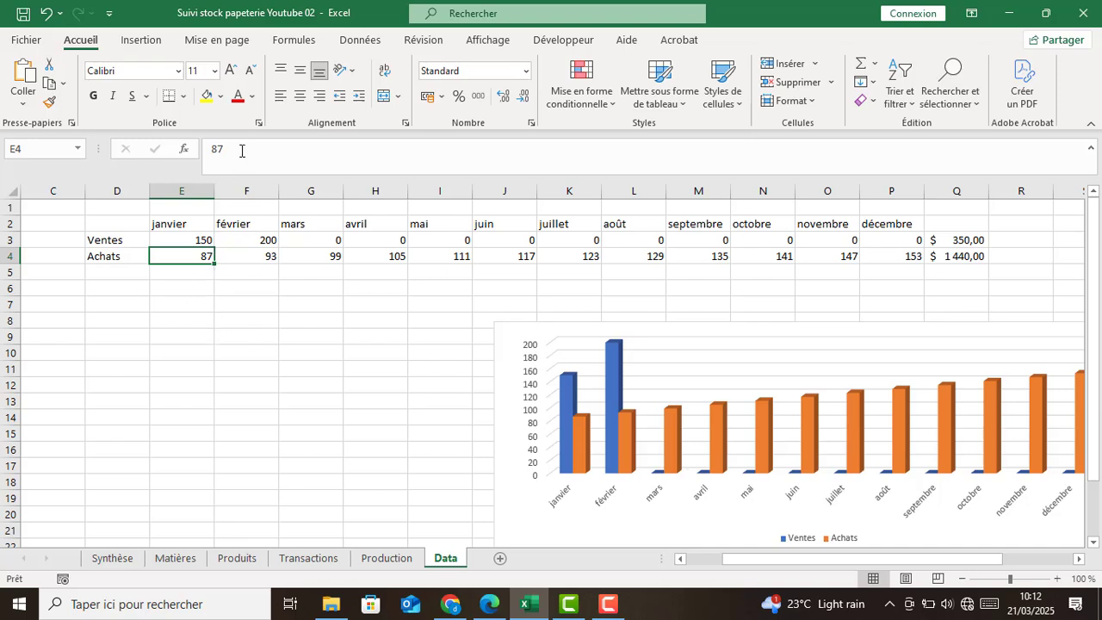
Replace the January Achats value on the Data sheet with =SOMME.SI(Transactions!$B$4:$B$120;Data!E2;Transactions!$H$4:$H$120).
left_click_drag(242, 149, 170, 149)
type("=")
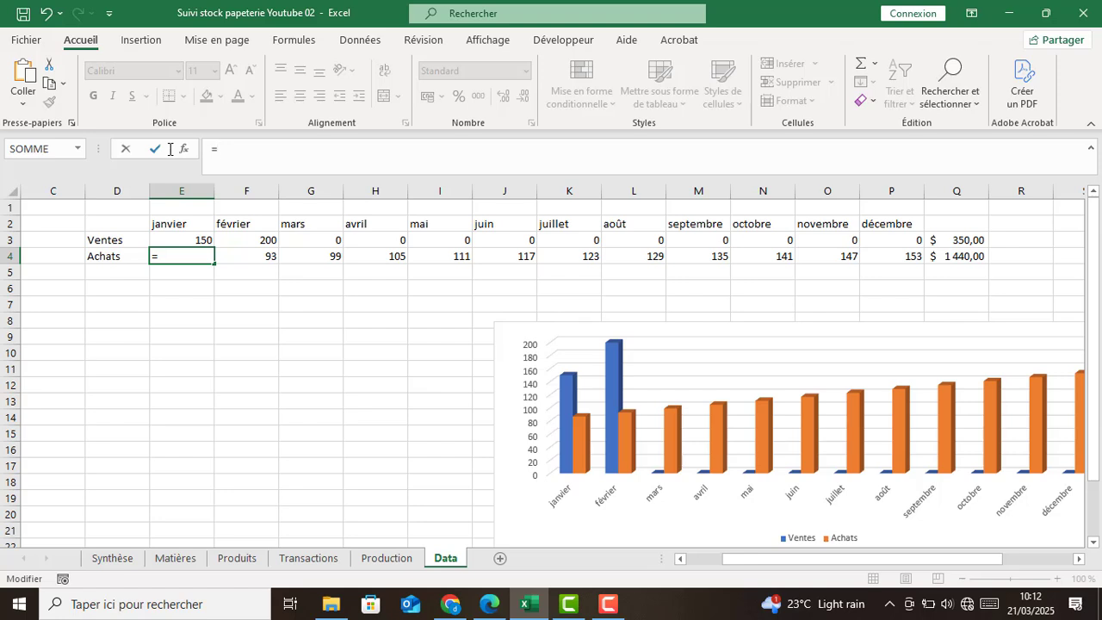
key("BackSpace")
key("ctrl+v")
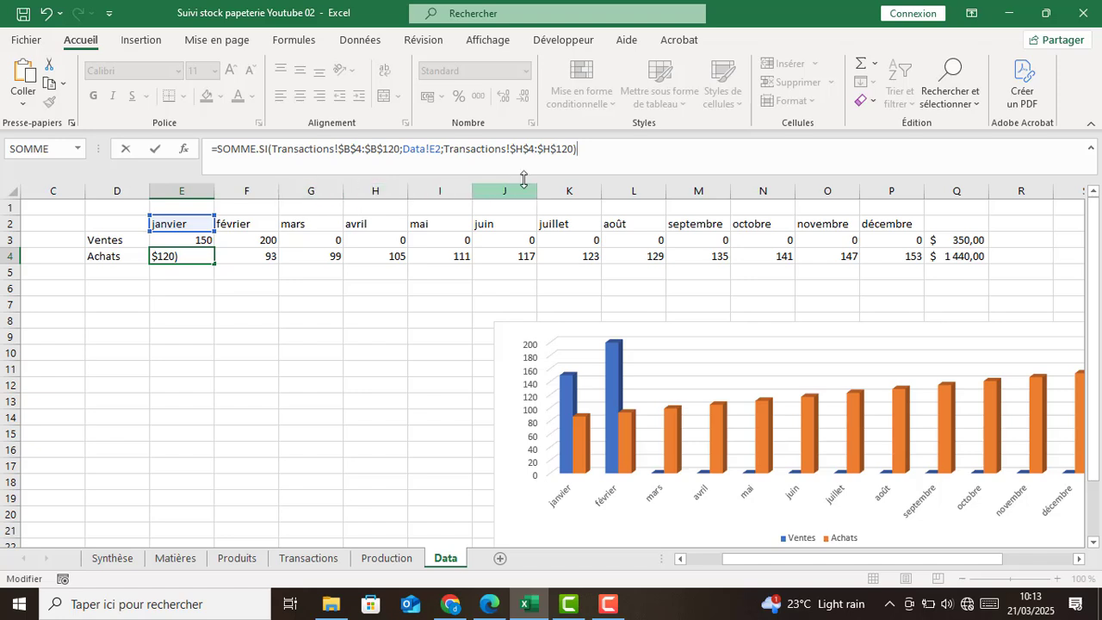
Change the sum range of the January Achats formula to Transactions!$G$4:$G$120.
left_click(518, 148)
key("Delete")
type("G")
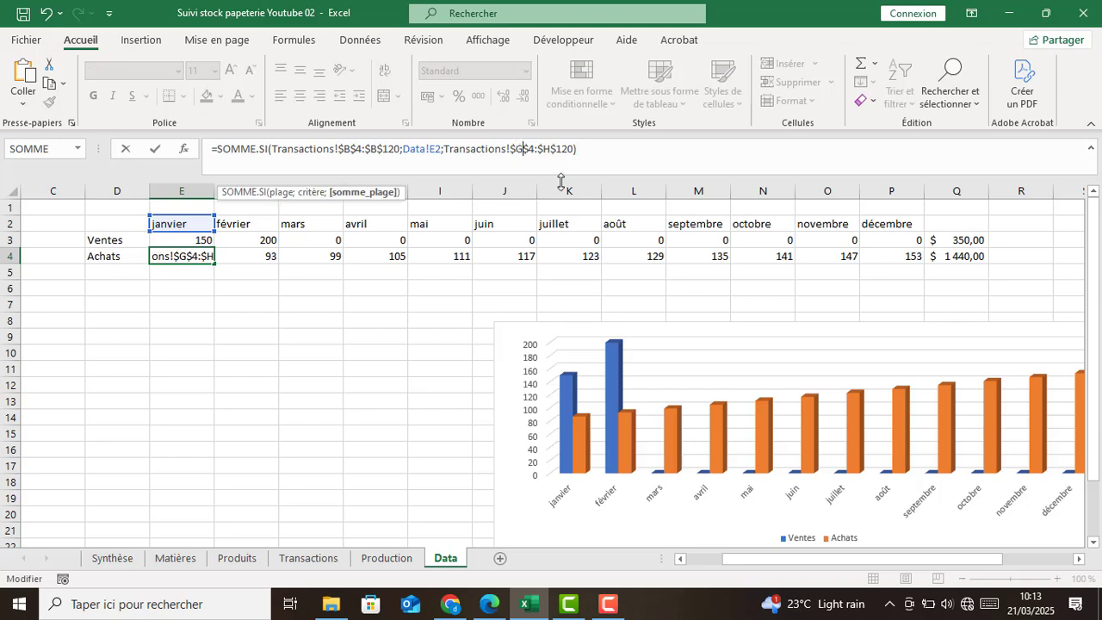
left_click(544, 149)
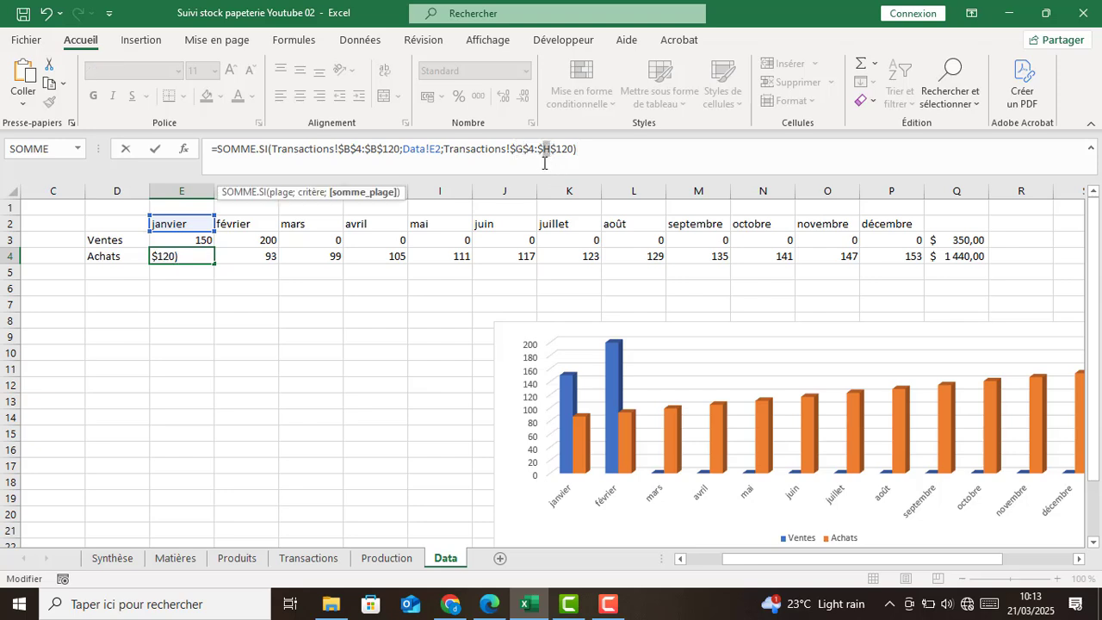
key("Delete")
type("G")
key("Return")
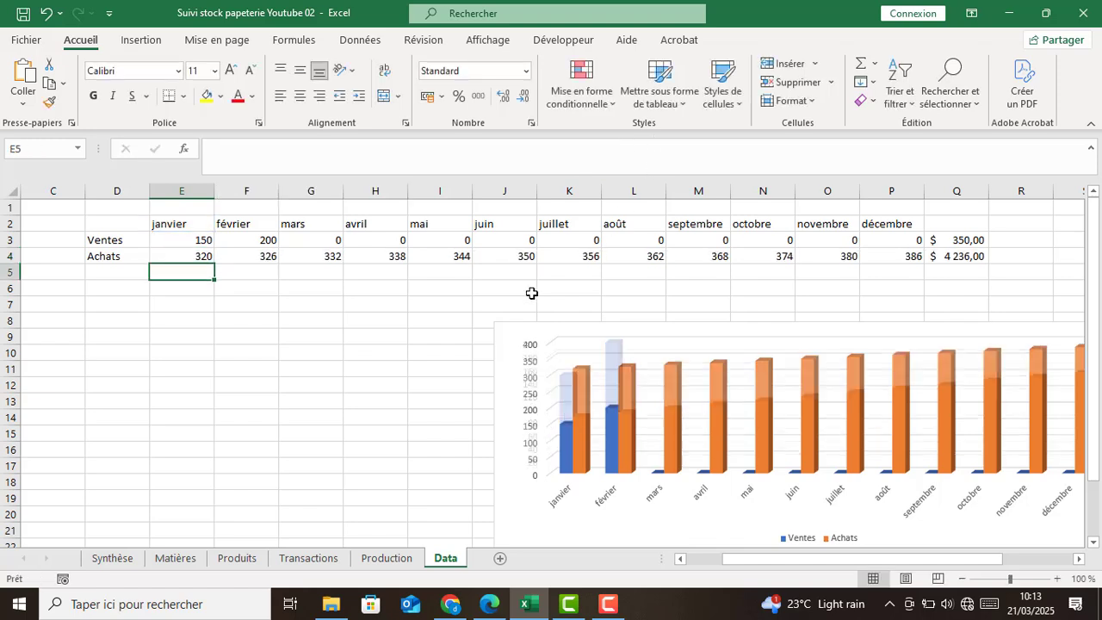
Check the first purchase entries on the Transactions sheet, and fill the January Achats formula on the Data sheet across through December.
left_click(307, 558)
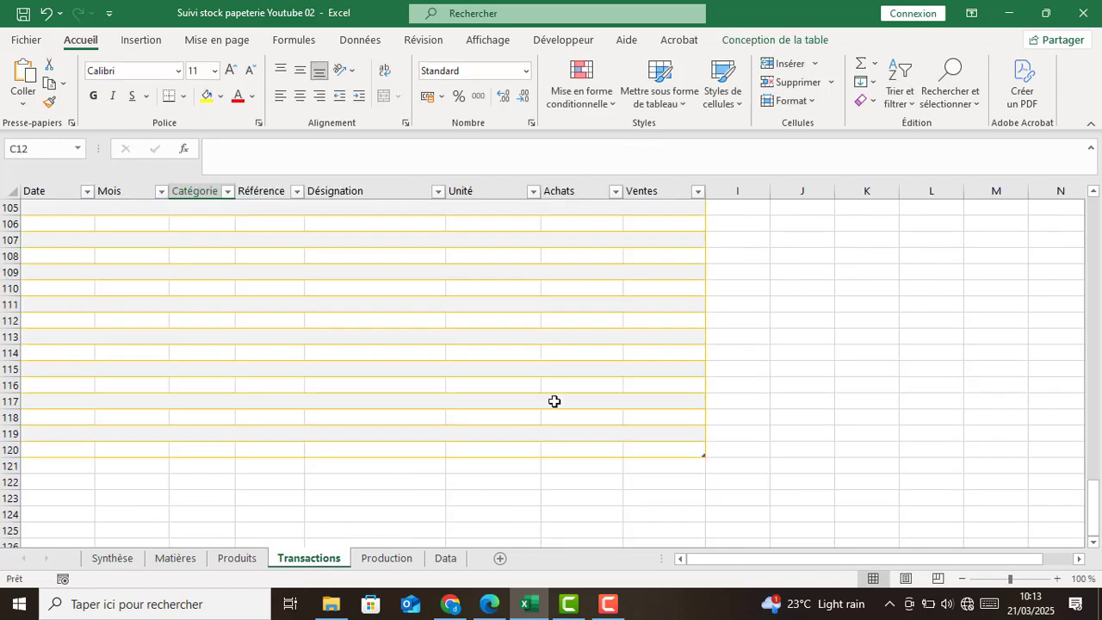
scroll(553, 399, "up", 6)
left_click(1096, 258)
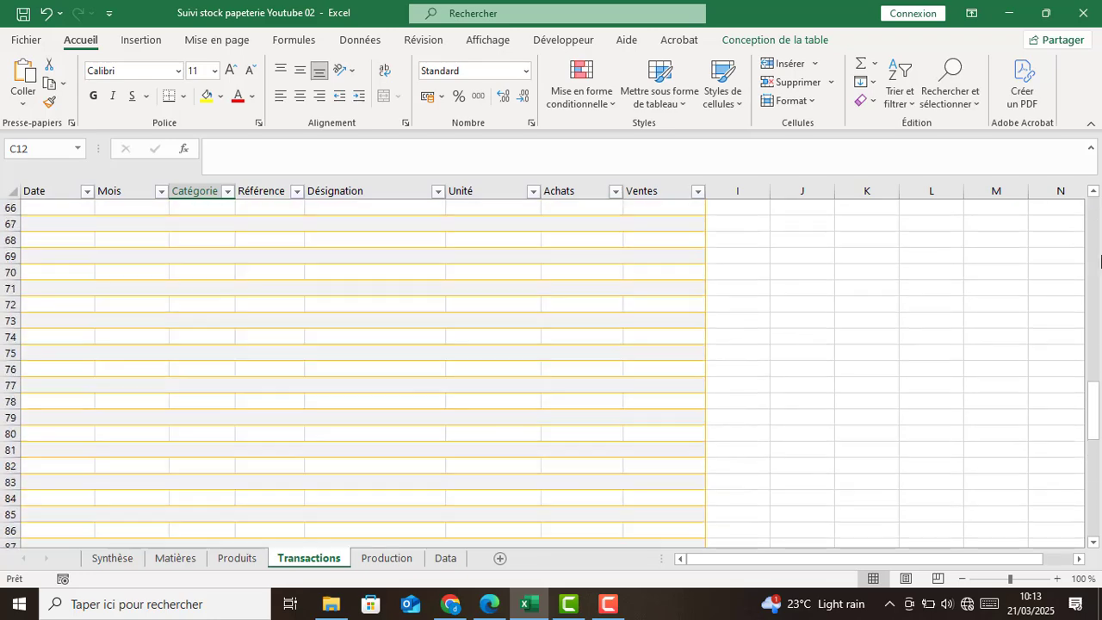
left_click_drag(1092, 391, 1090, 194)
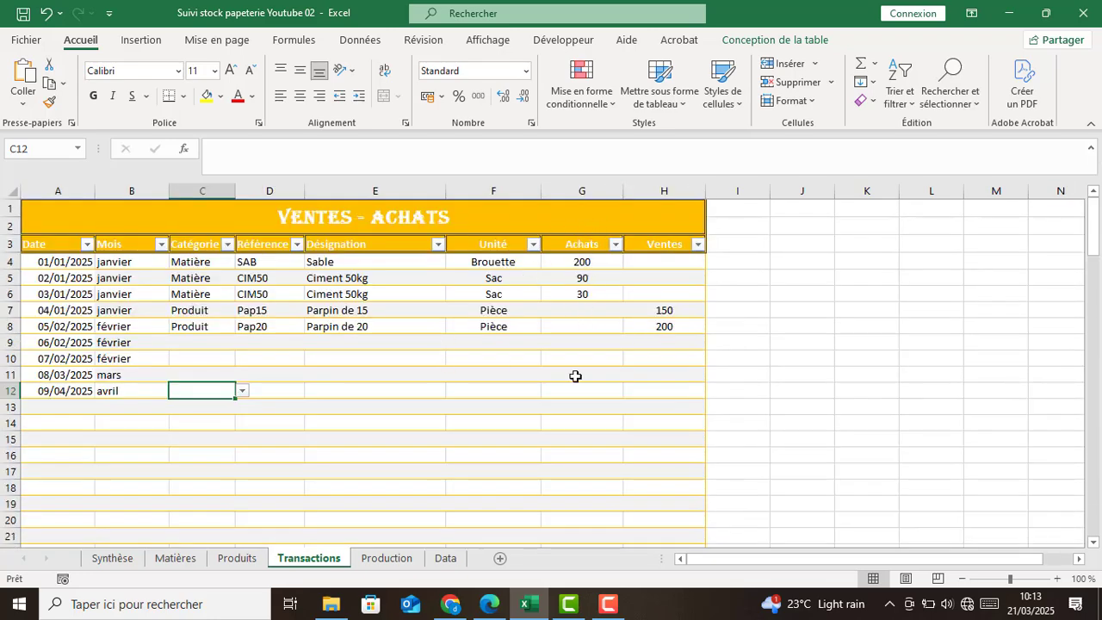
left_click(445, 557)
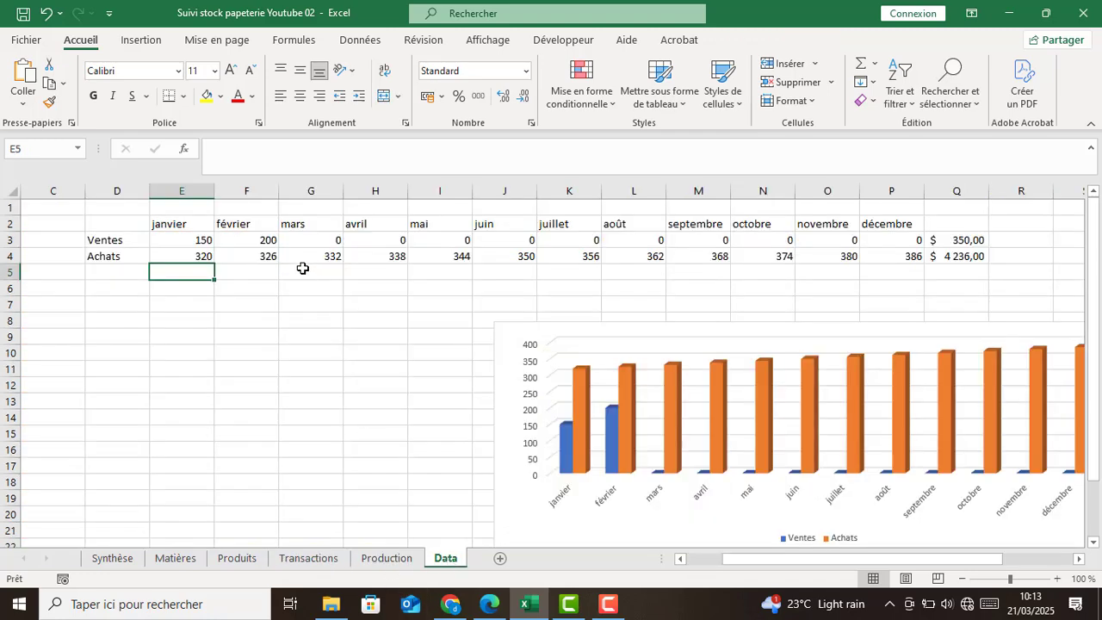
left_click(196, 257)
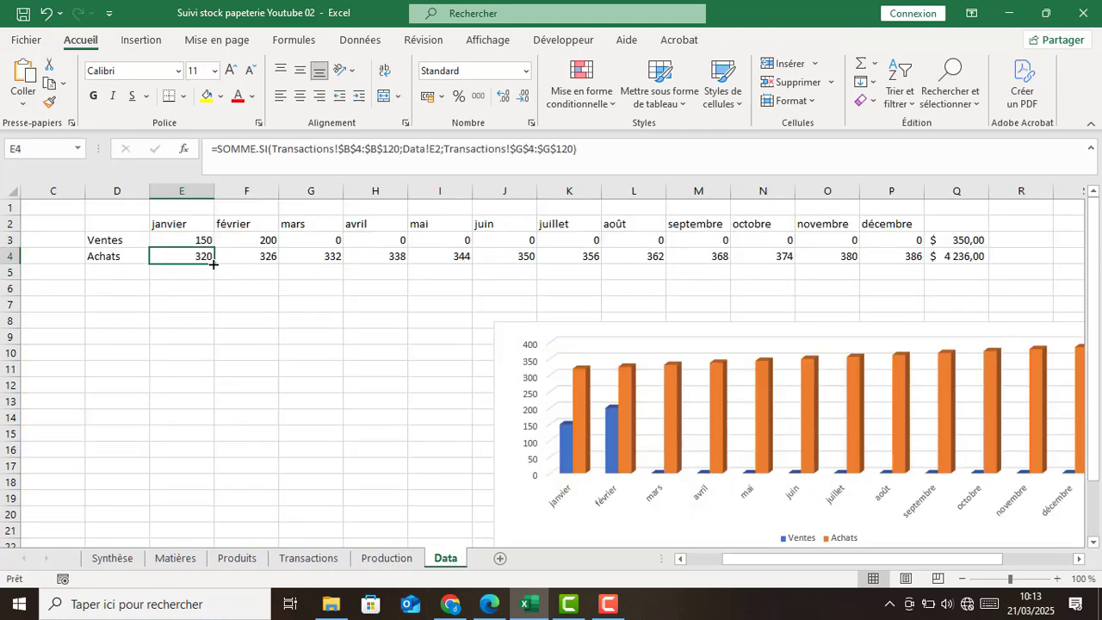
left_click_drag(213, 263, 906, 265)
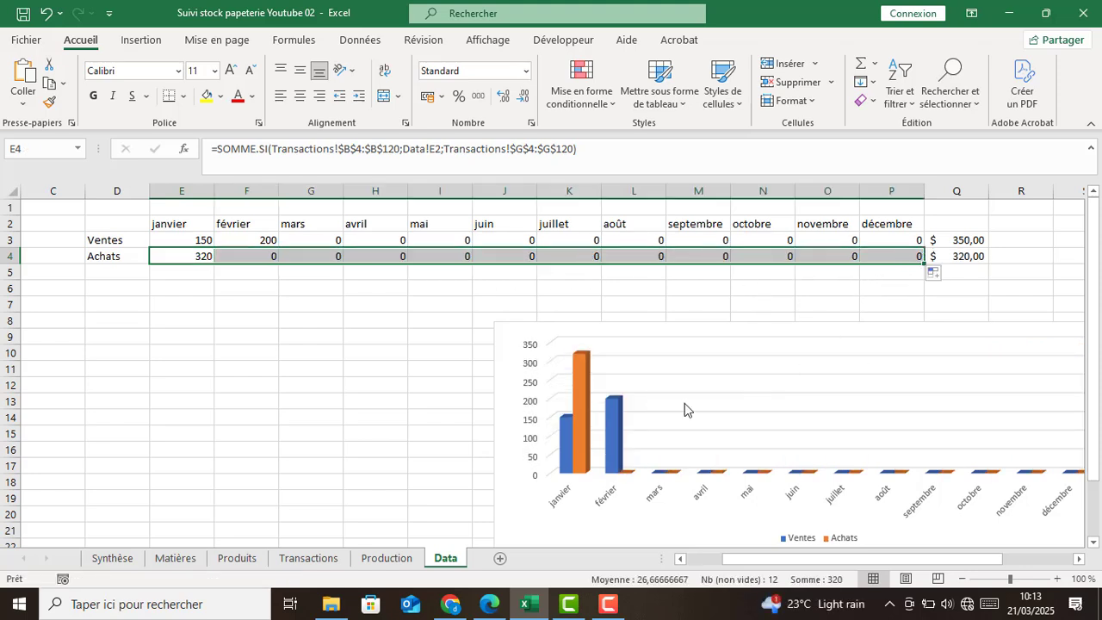
Check the chart on the Synthèse sheet and link the amount on the first yellow card to Data!Q4.
left_click(112, 558)
scroll(241, 471, "down", 2)
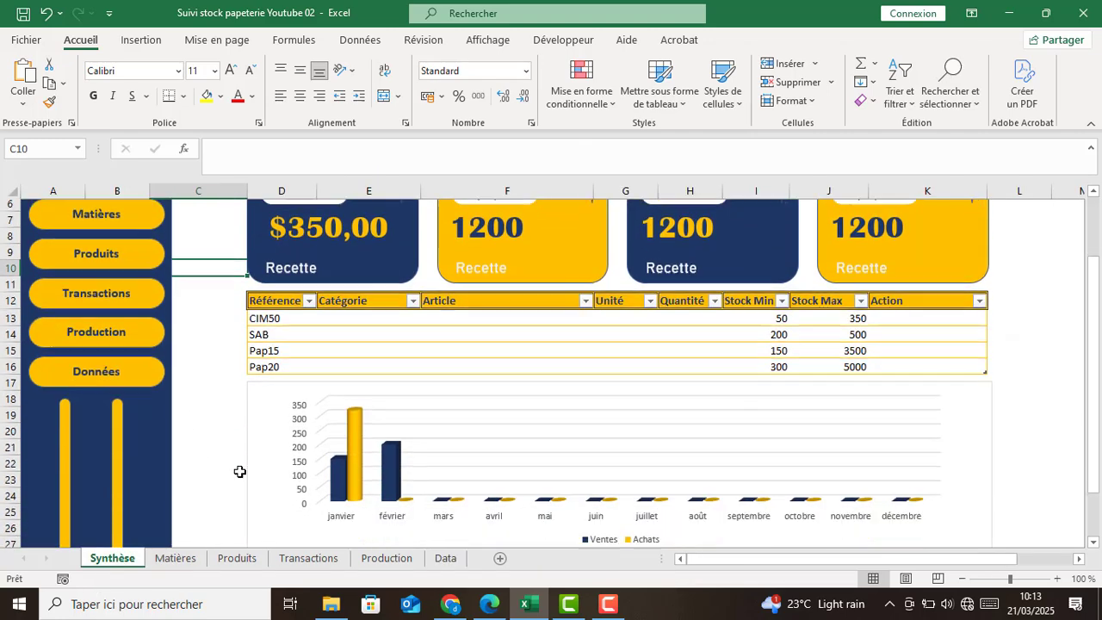
scroll(240, 472, "down", 1)
scroll(192, 479, "up", 1)
scroll(225, 461, "up", 2)
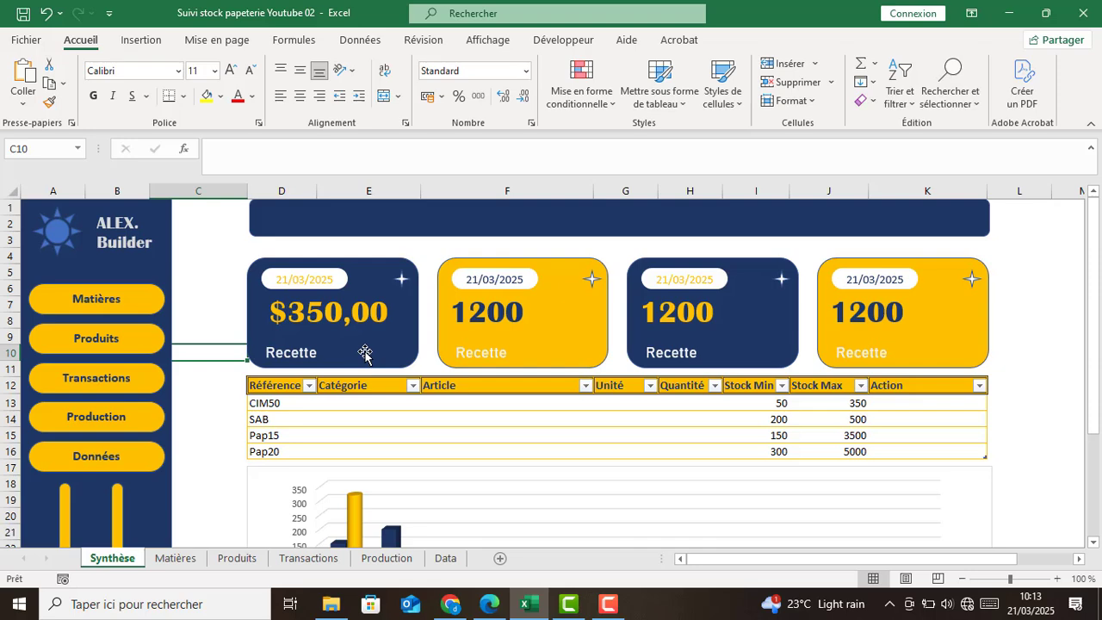
left_click(527, 324)
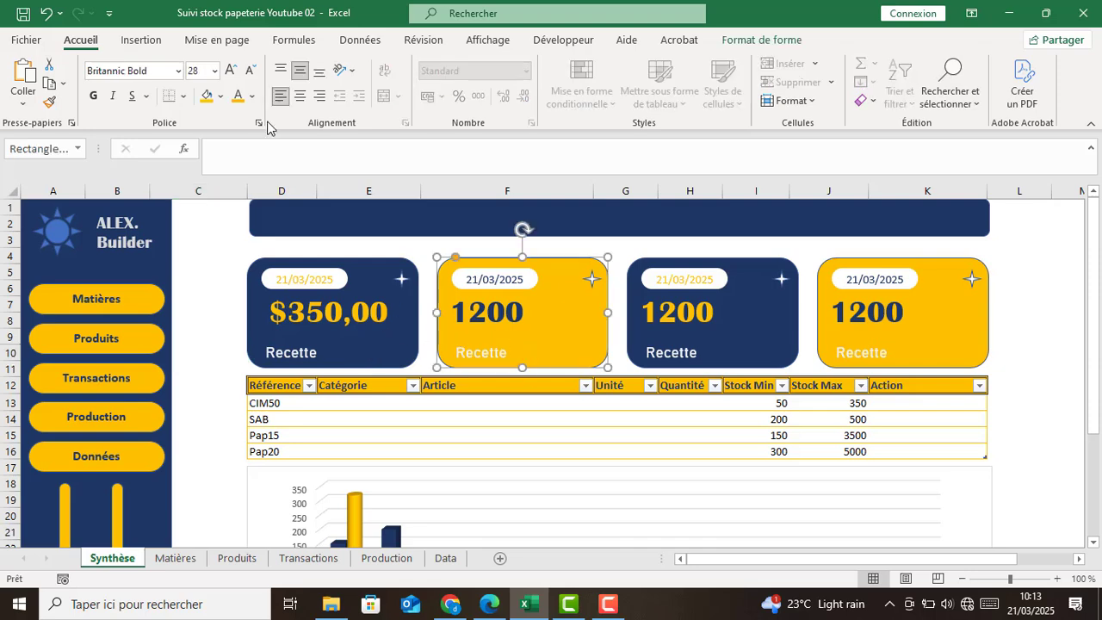
type("=")
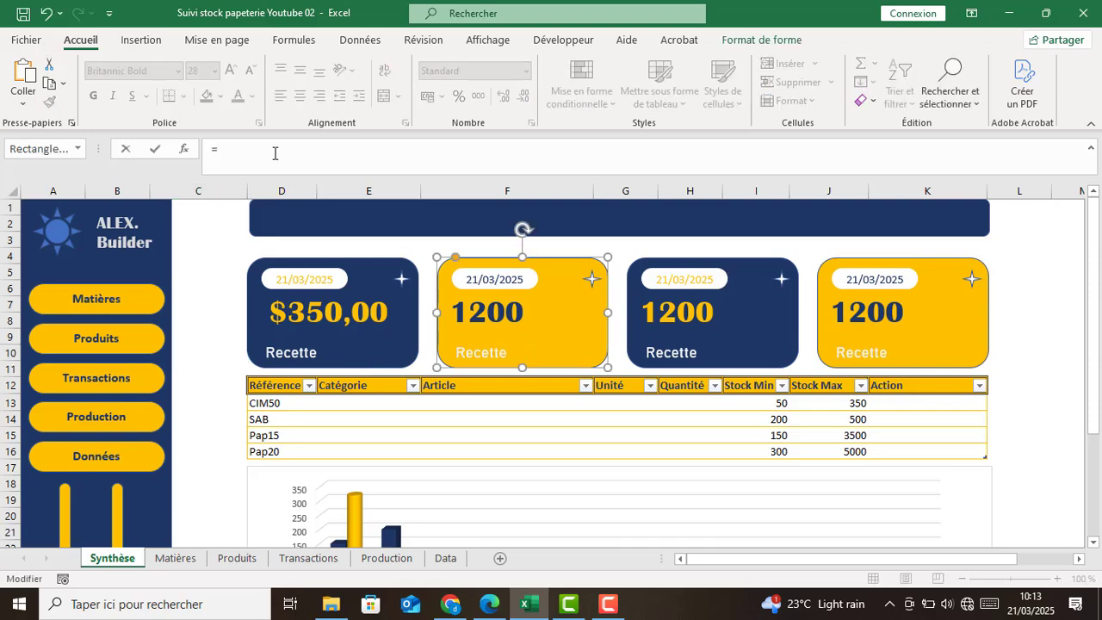
left_click(445, 557)
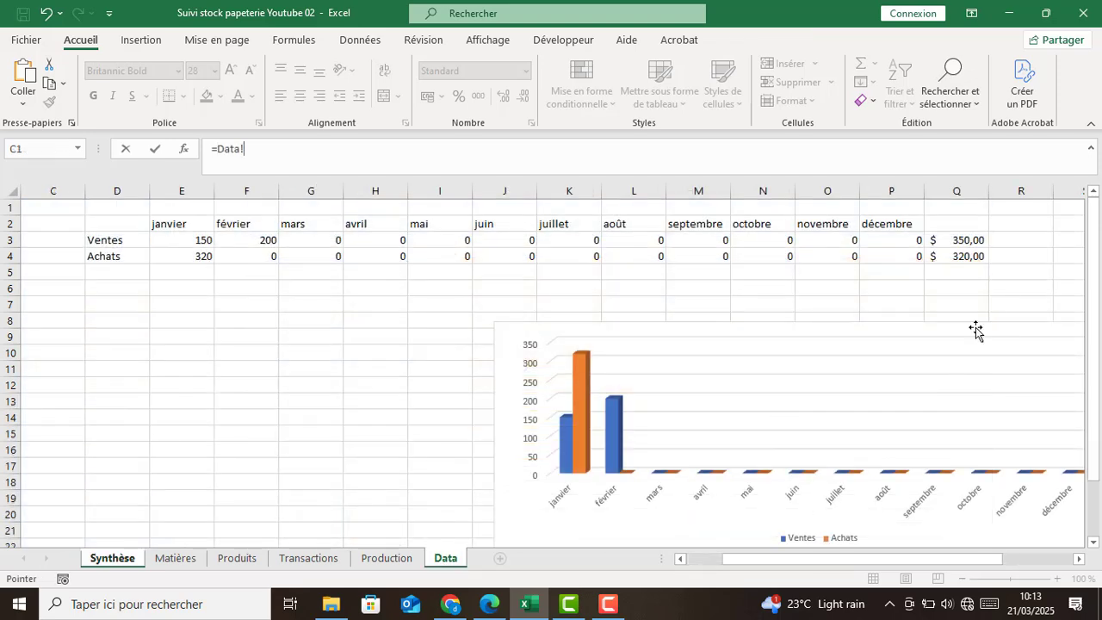
left_click(966, 258)
key("Return")
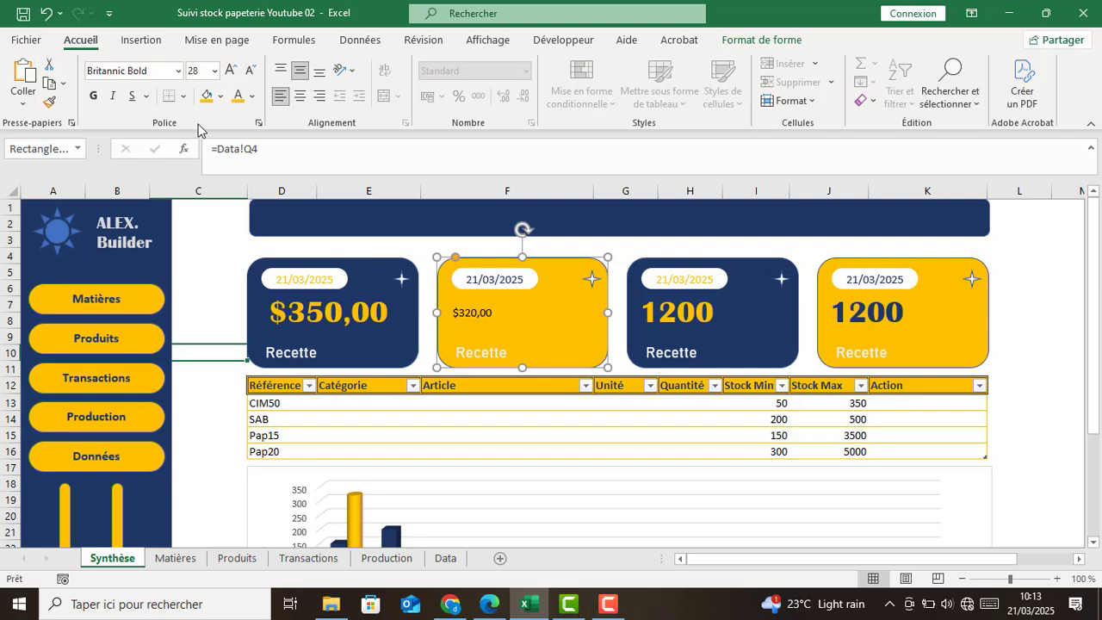
Increase the font size of the linked amount on the first yellow card to 28.
left_click(229, 71)
left_click(229, 71)
left_click(229, 71)
left_click(229, 70)
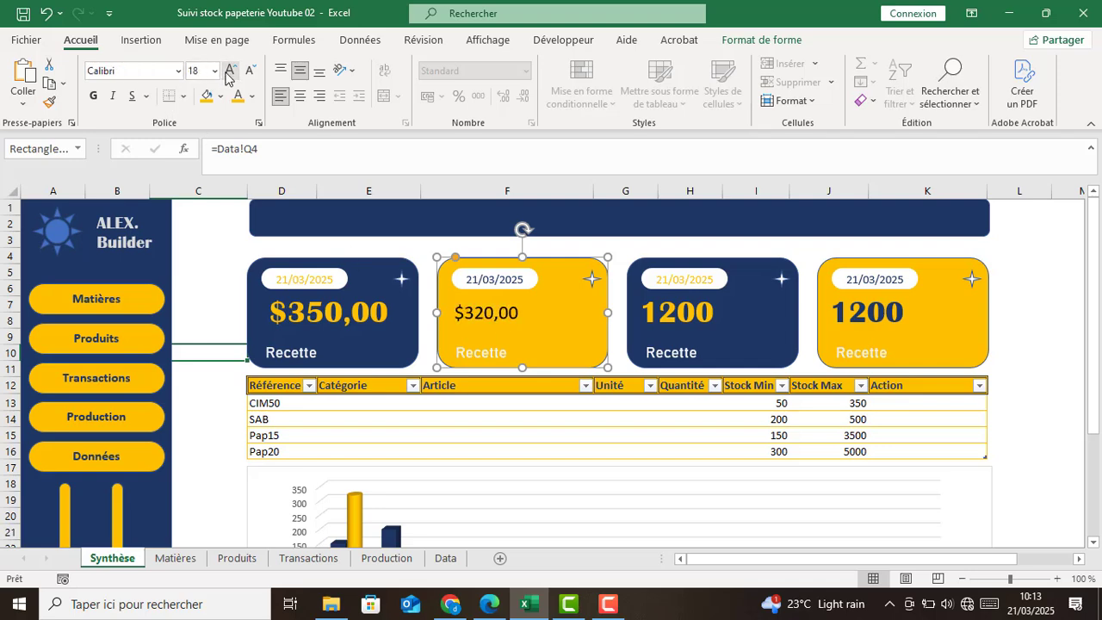
left_click(229, 71)
left_click(229, 71)
left_click(229, 70)
left_click(229, 71)
left_click(229, 71)
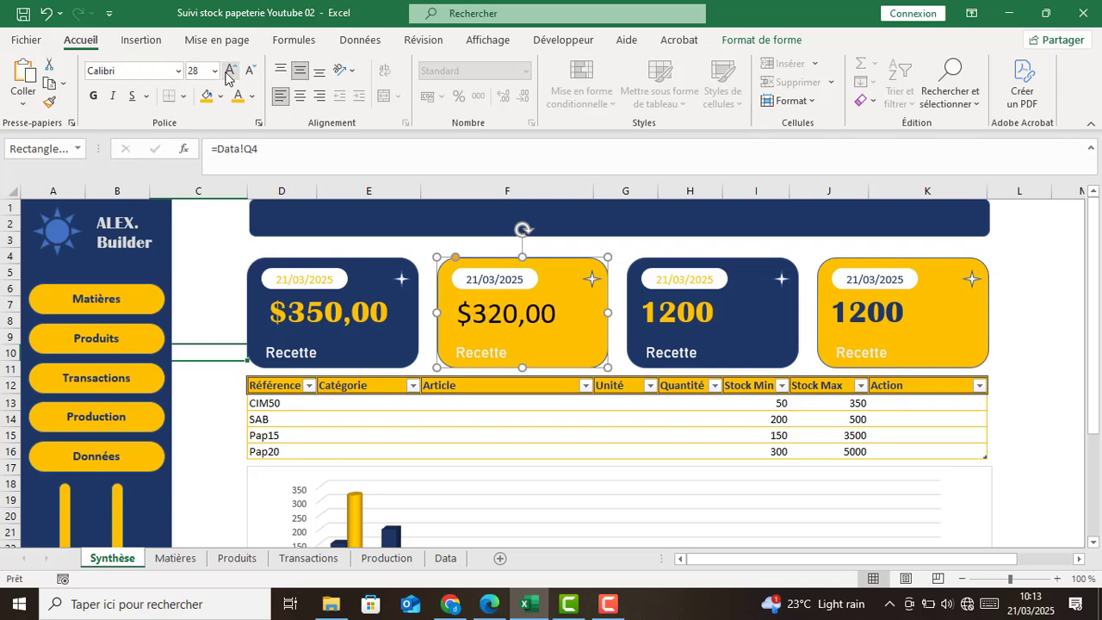
Set the first yellow card's amount in Britannic Bold and colour it dark blue.
left_click(144, 72)
type("B")
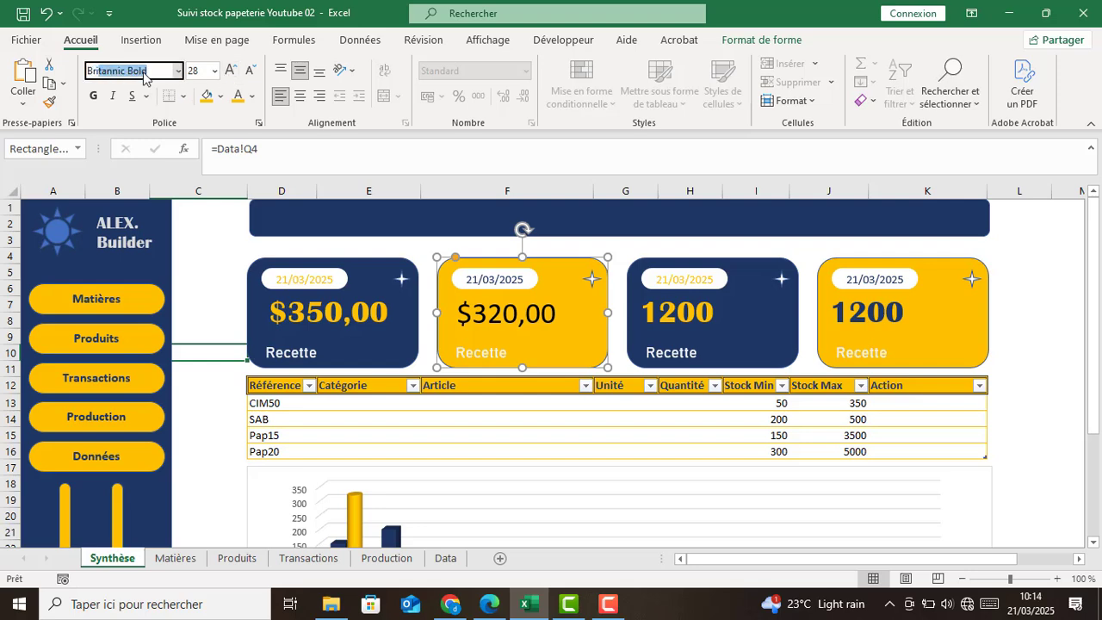
type("r")
key("Return")
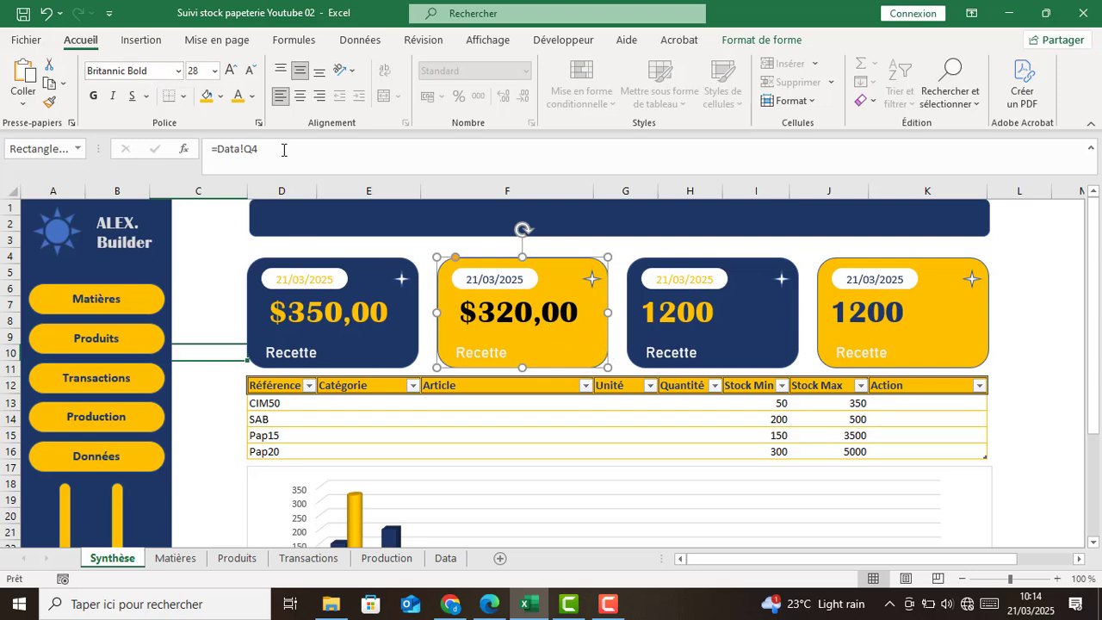
left_click(252, 95)
left_click(297, 227)
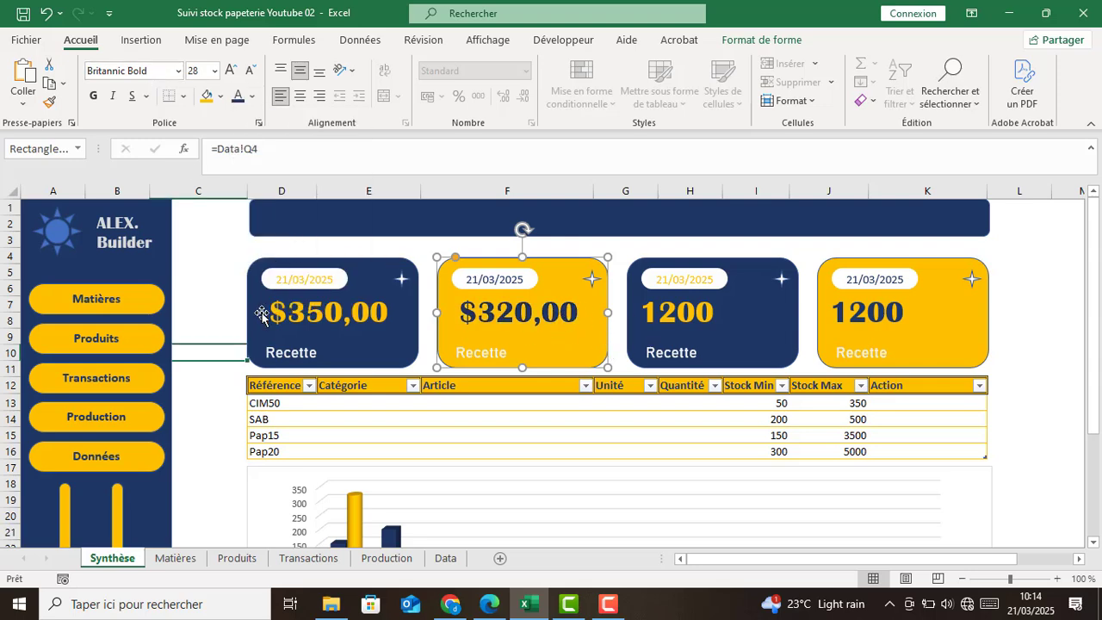
left_click(228, 289)
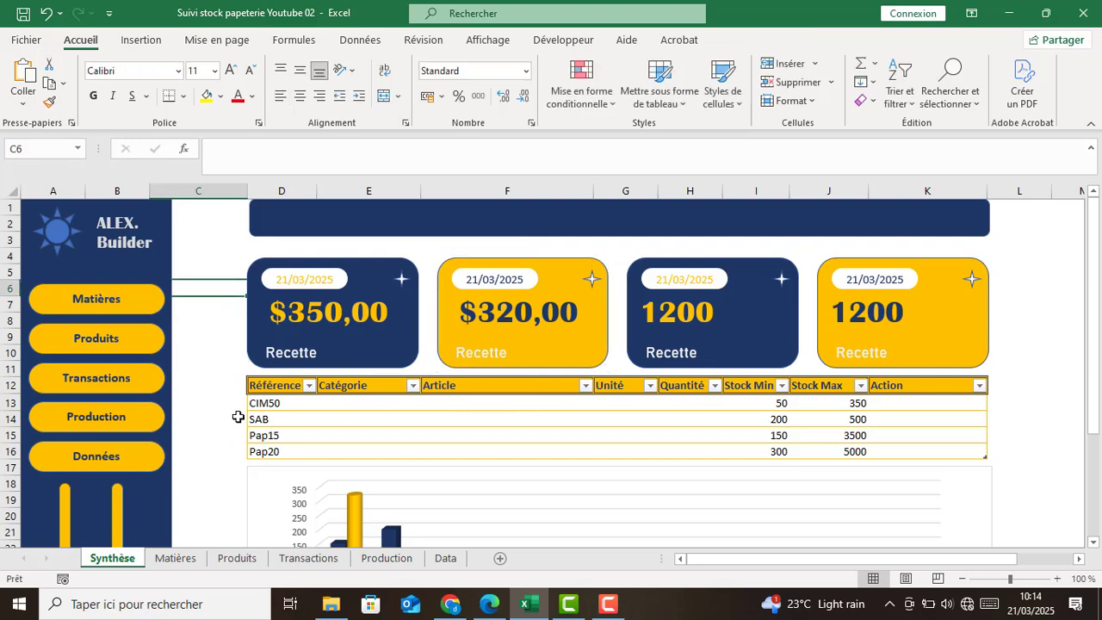
Examine the Transactions table and the Matières and Produits column headers of the Production sheet.
left_click(303, 558)
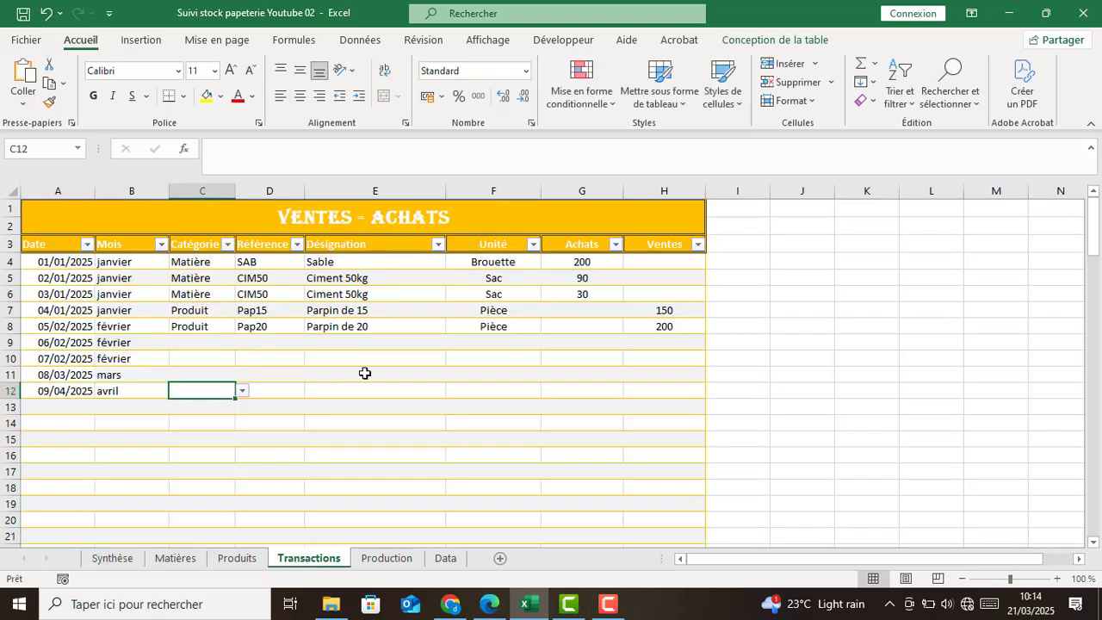
left_click(383, 561)
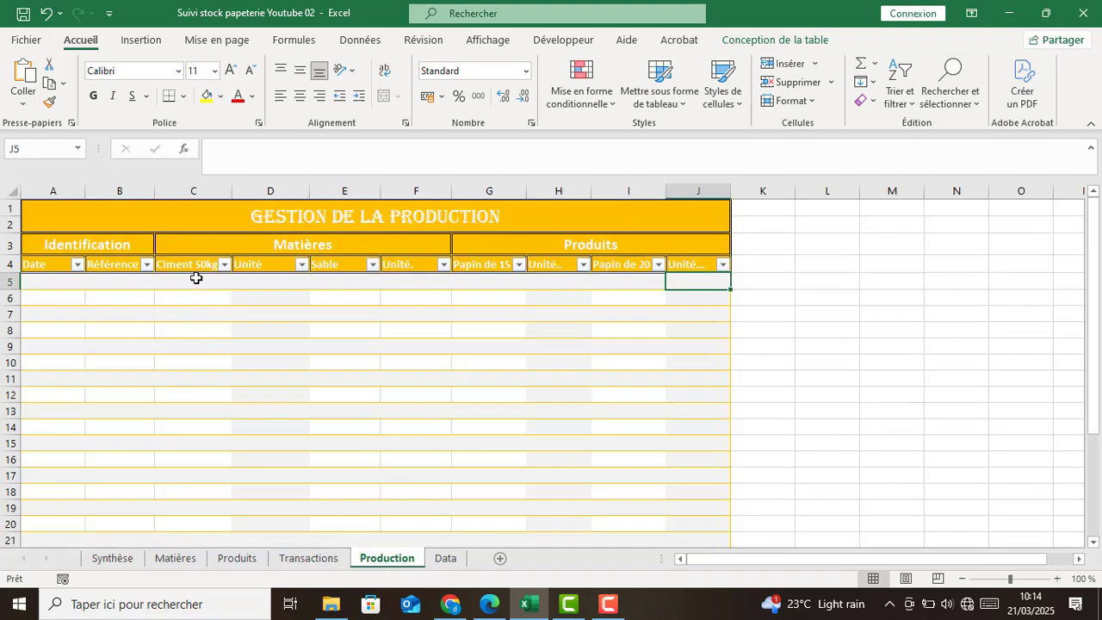
left_click(292, 246)
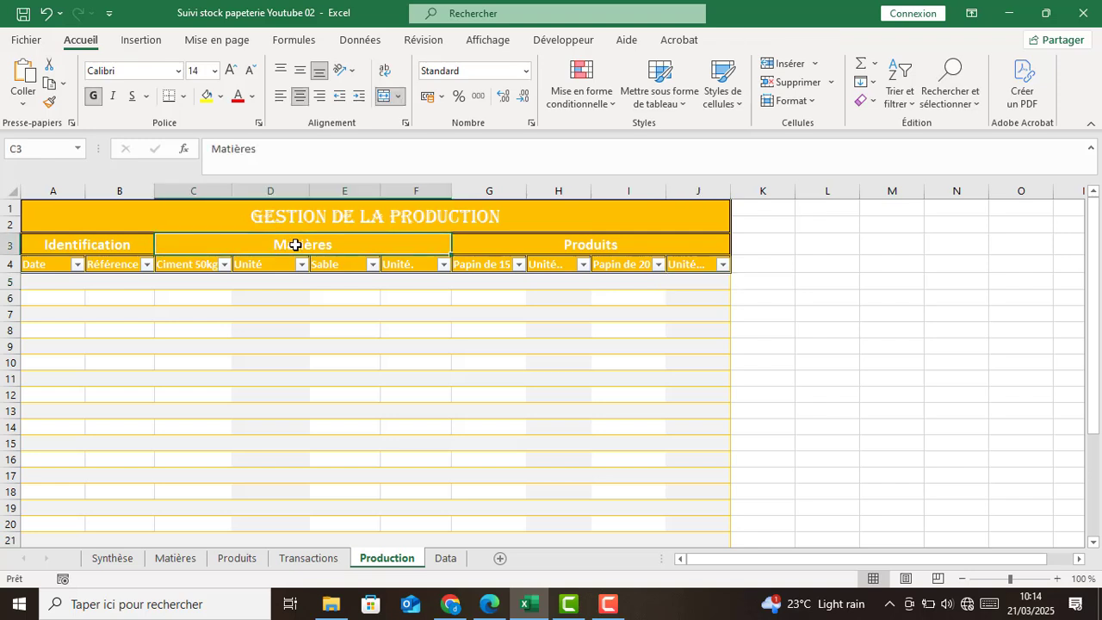
left_click(189, 266)
left_click(273, 269)
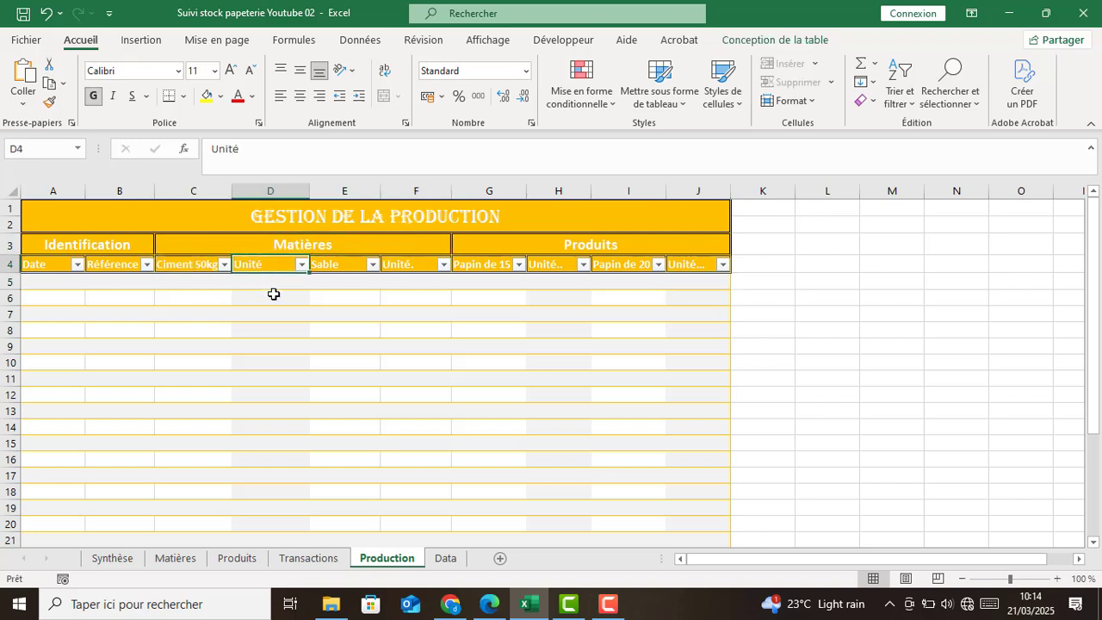
left_click(344, 267)
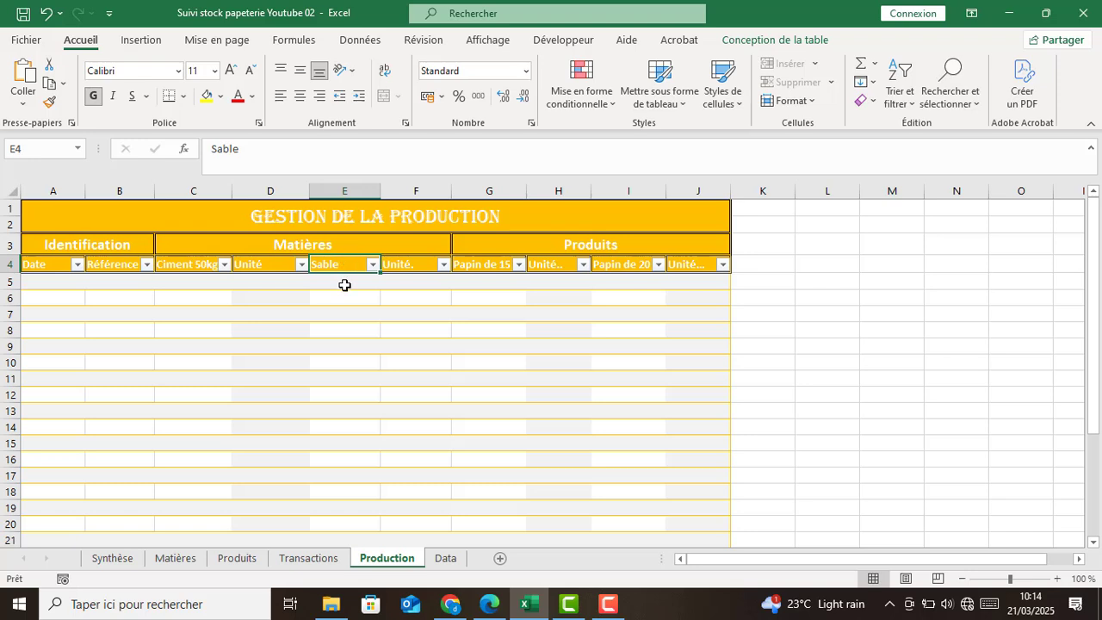
left_click(408, 282)
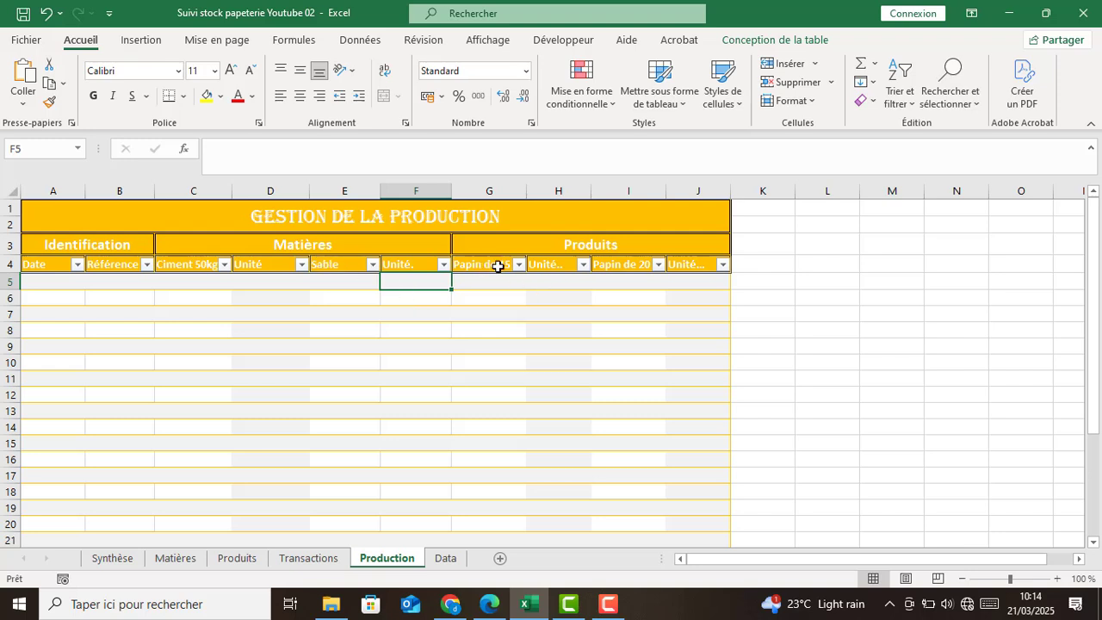
left_click(526, 244)
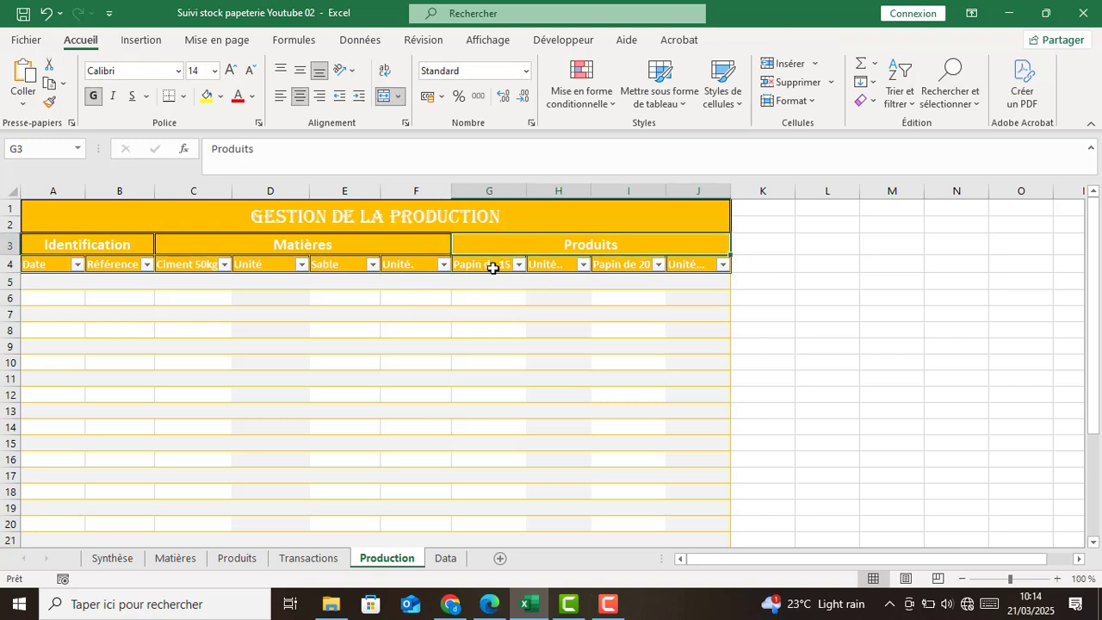
Correct the first header under Produits to "Parpin de 15" and widen its column to fit the text.
left_click(488, 268)
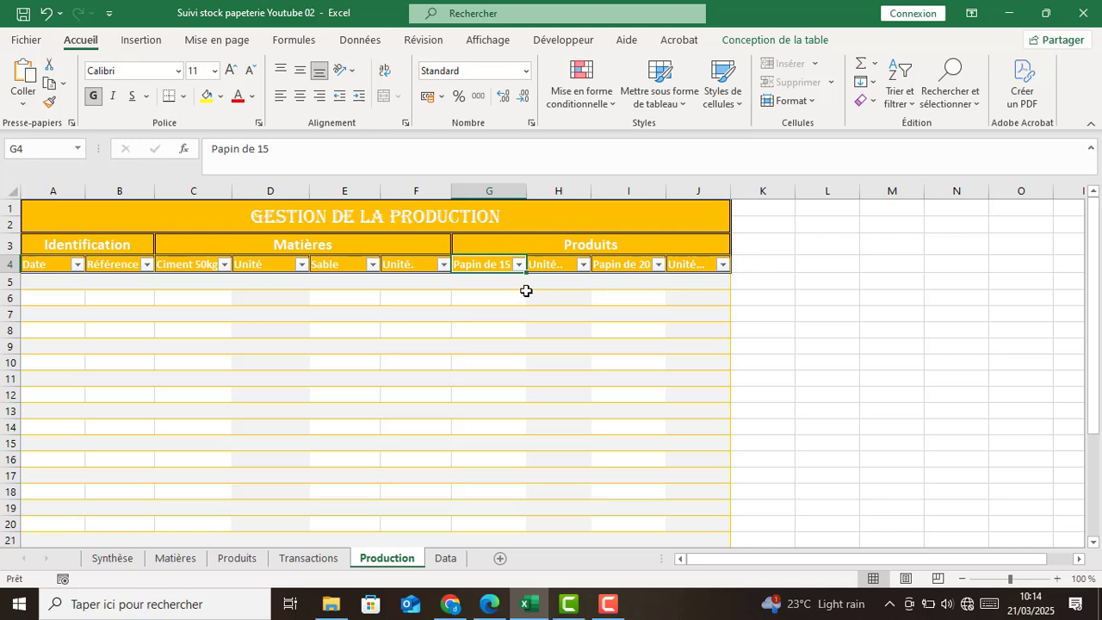
left_click(223, 151)
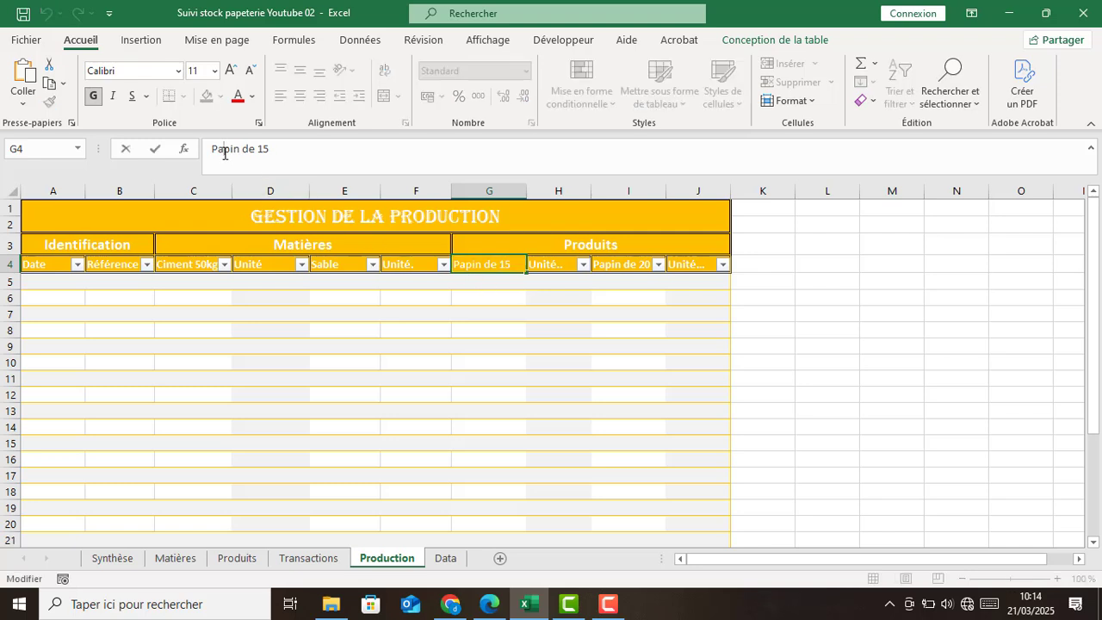
type("r")
key("Return")
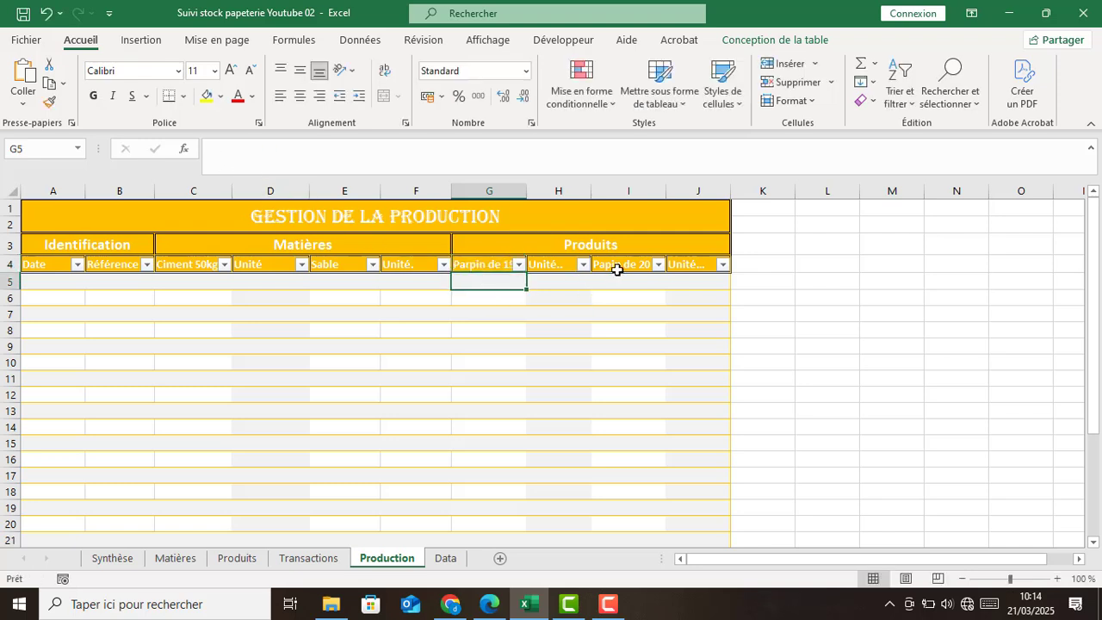
left_click(615, 267)
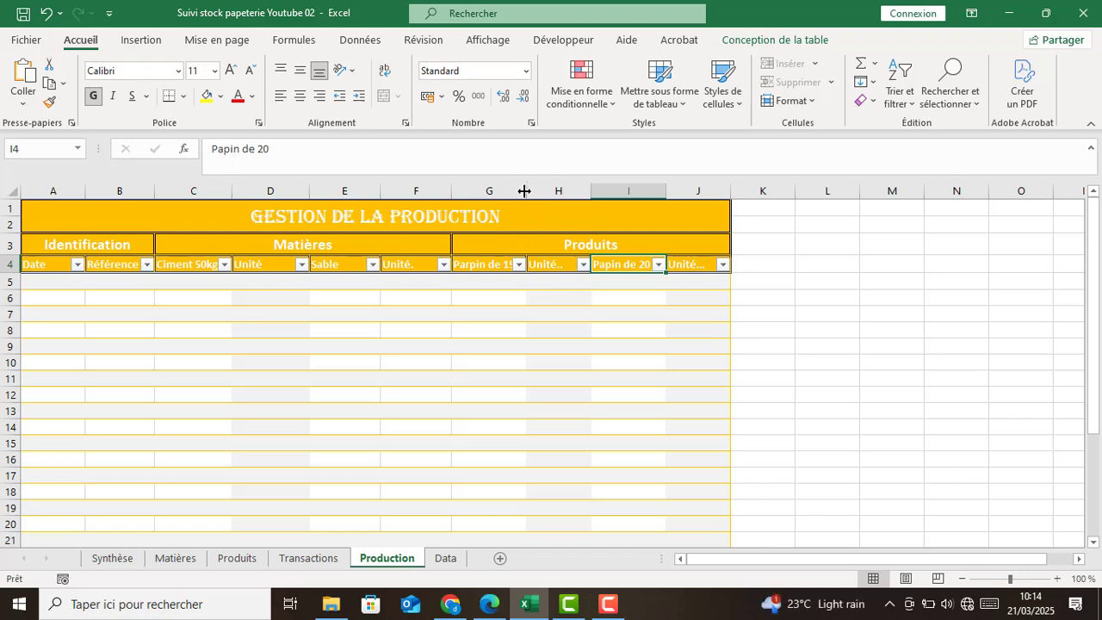
left_click_drag(526, 189, 537, 190)
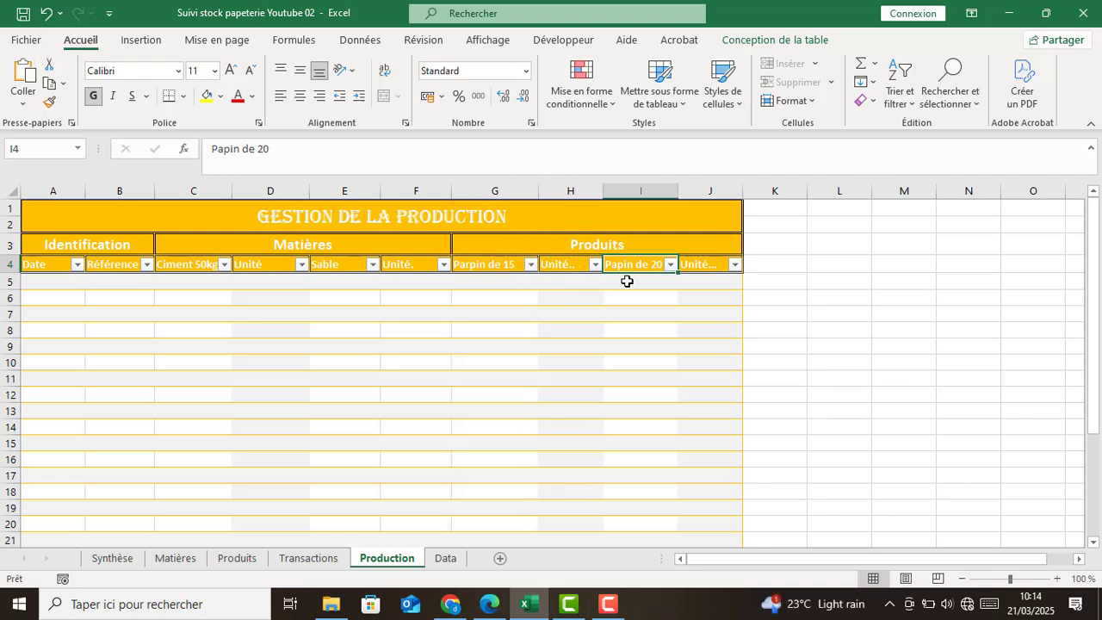
Widen the second product column of the Production table and correct its header to "Parpin de 20".
double_click(677, 189)
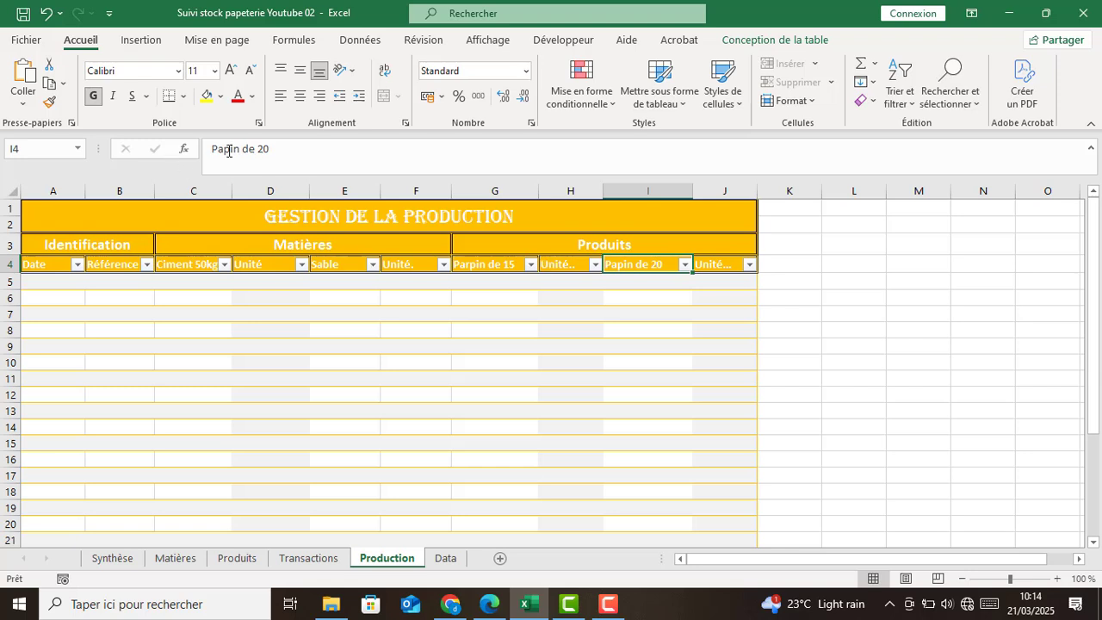
key("Return")
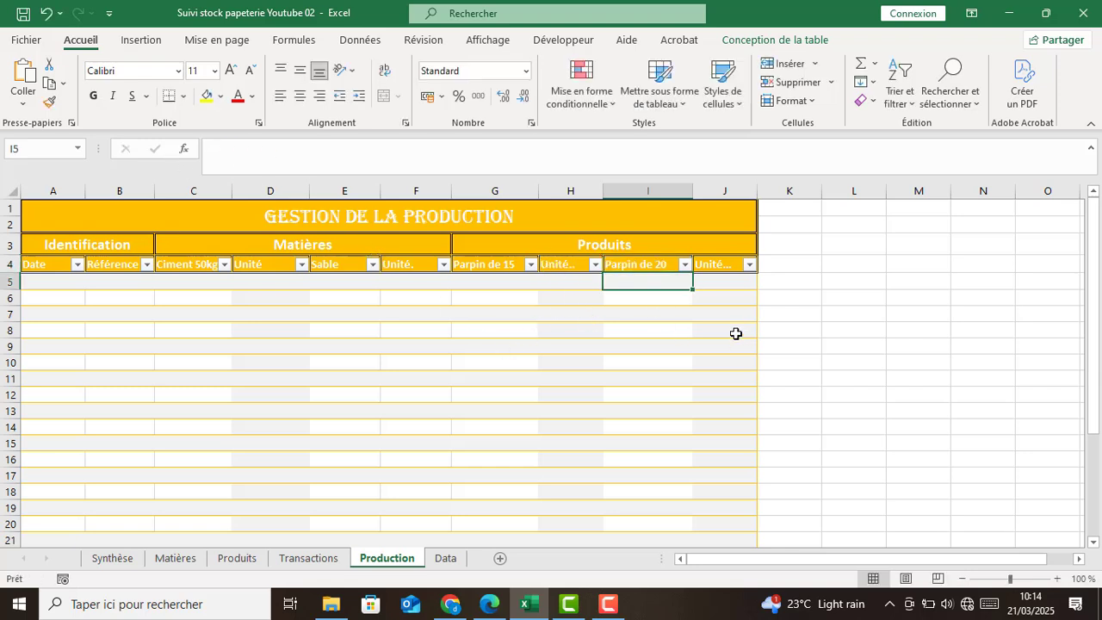
Fill the Date column in A5:A10 with consecutive days from 01/01/2025 to 06/01/2025.
left_click(52, 284)
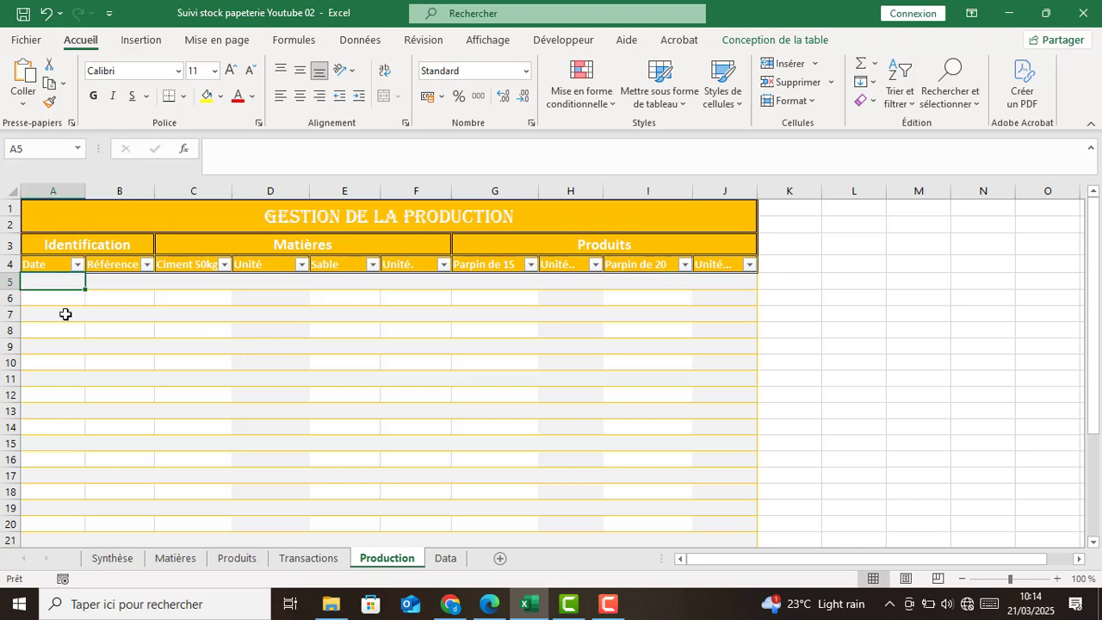
type("01/01/2025")
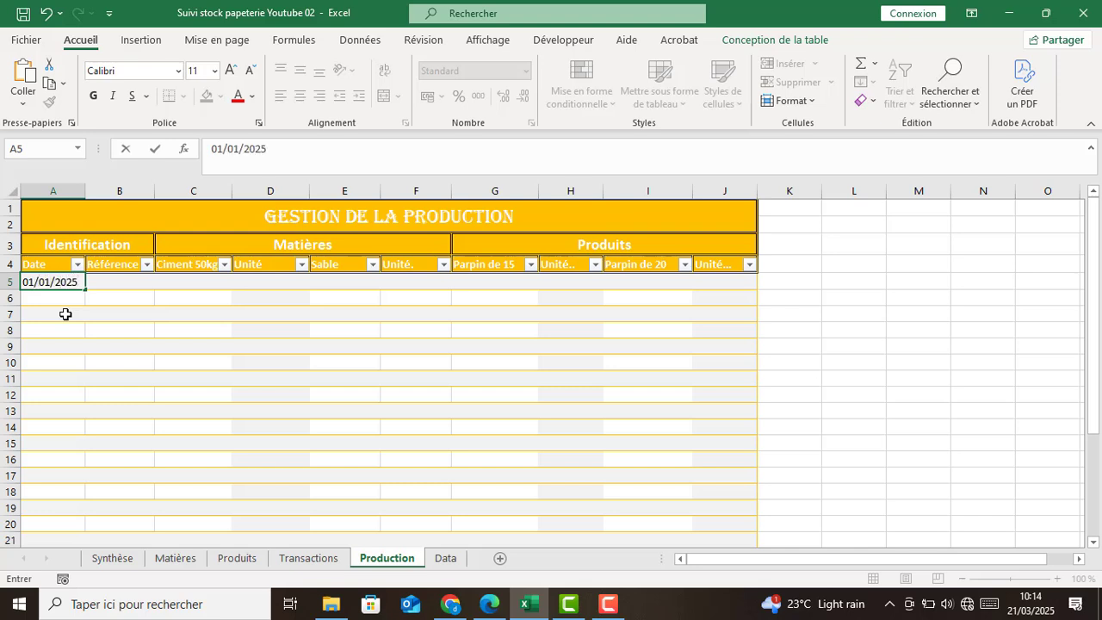
left_click(65, 315)
left_click(59, 285)
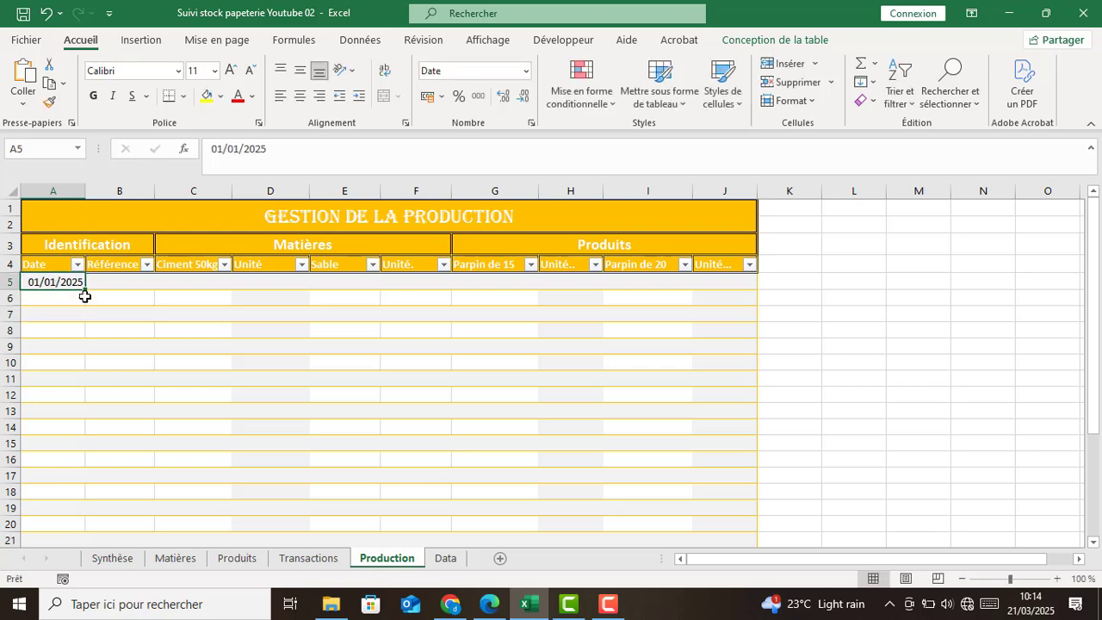
left_click_drag(85, 290, 76, 366)
Fill the Référence column in B5:B10 with the series P°0001 to P°0006.
left_click(118, 281)
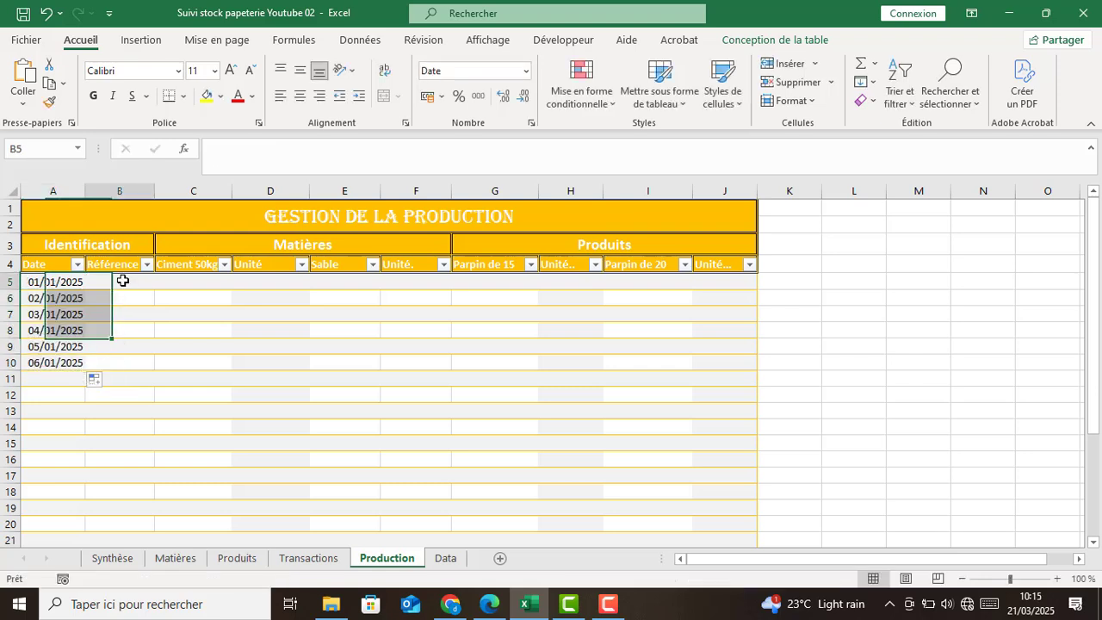
type("P°0001")
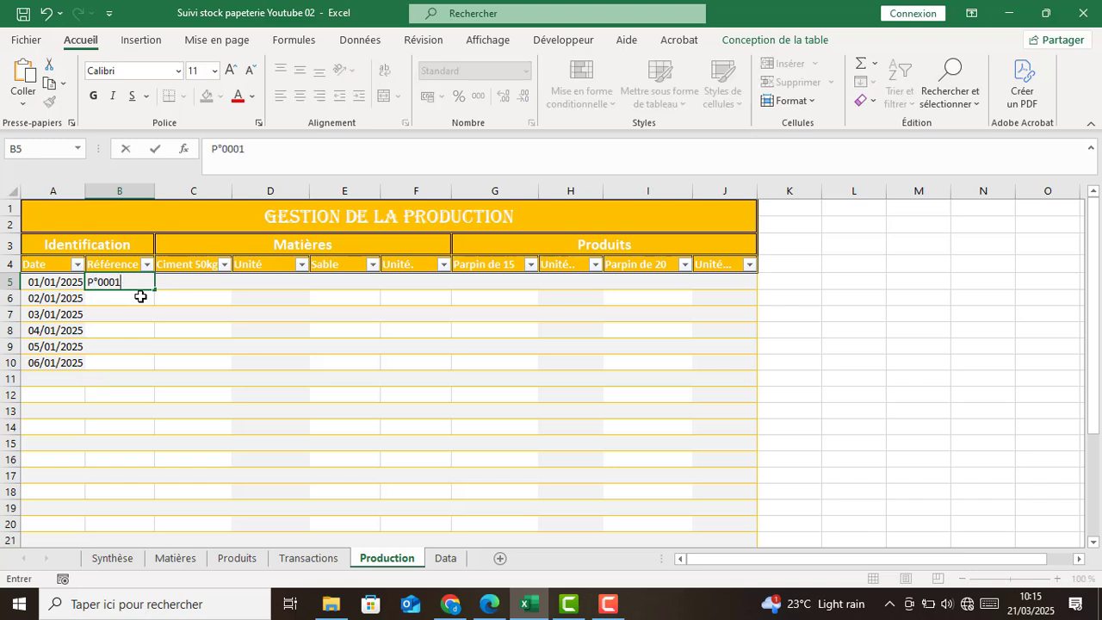
left_click(134, 332)
left_click(126, 284)
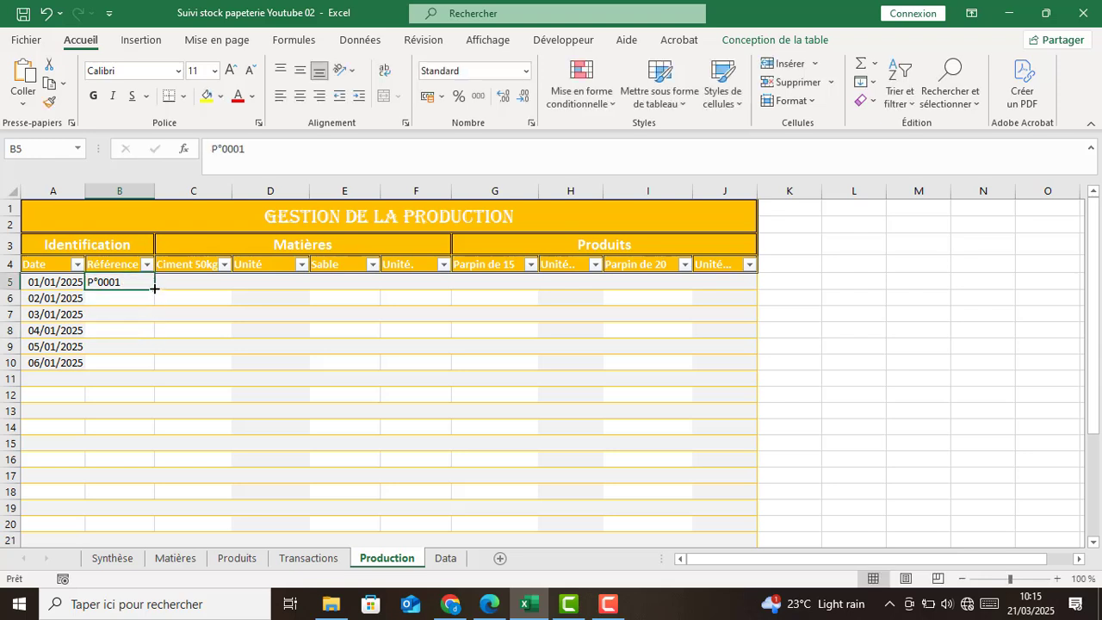
left_click_drag(155, 288, 156, 370)
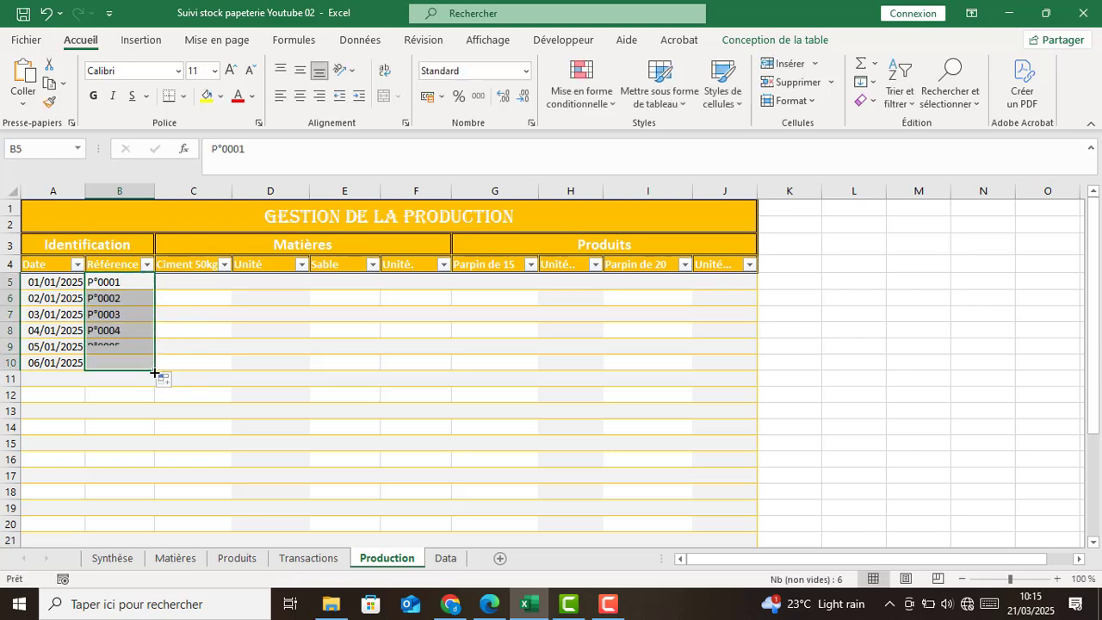
left_click(146, 398)
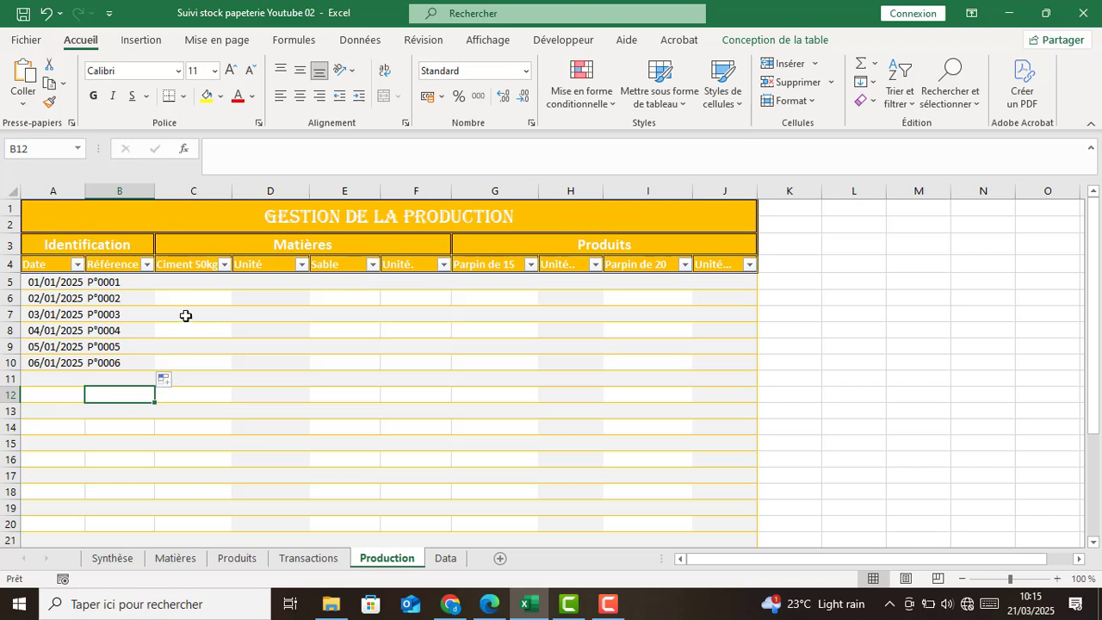
Enter the material quantities for production P°0001: 40 under Ciment 50kg and 100 under Sable.
left_click(194, 285)
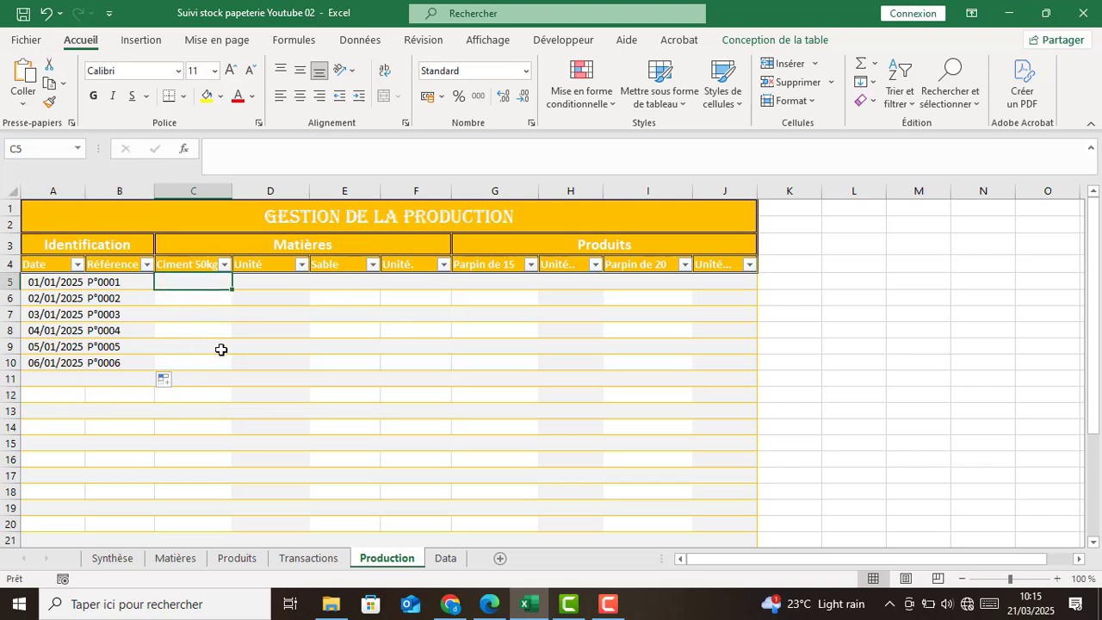
type("40")
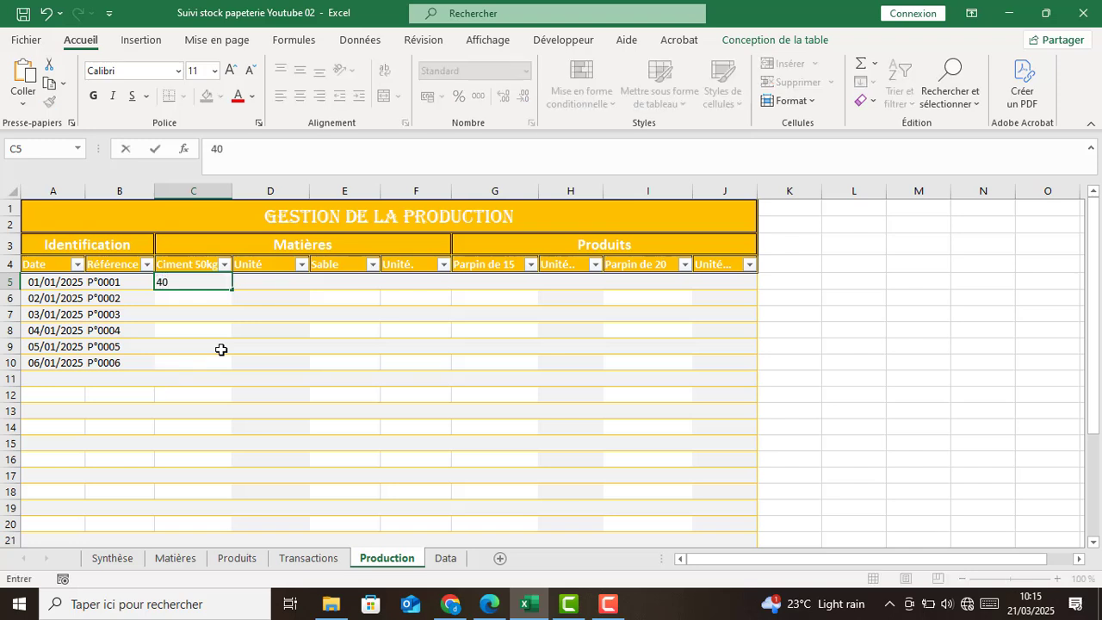
left_click(267, 348)
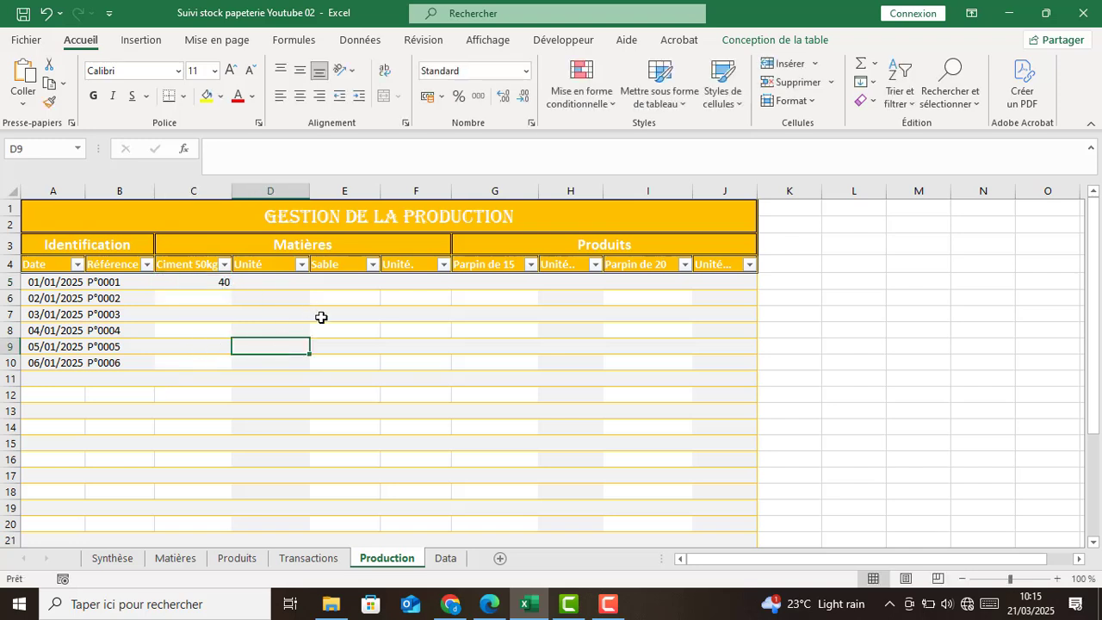
left_click(328, 283)
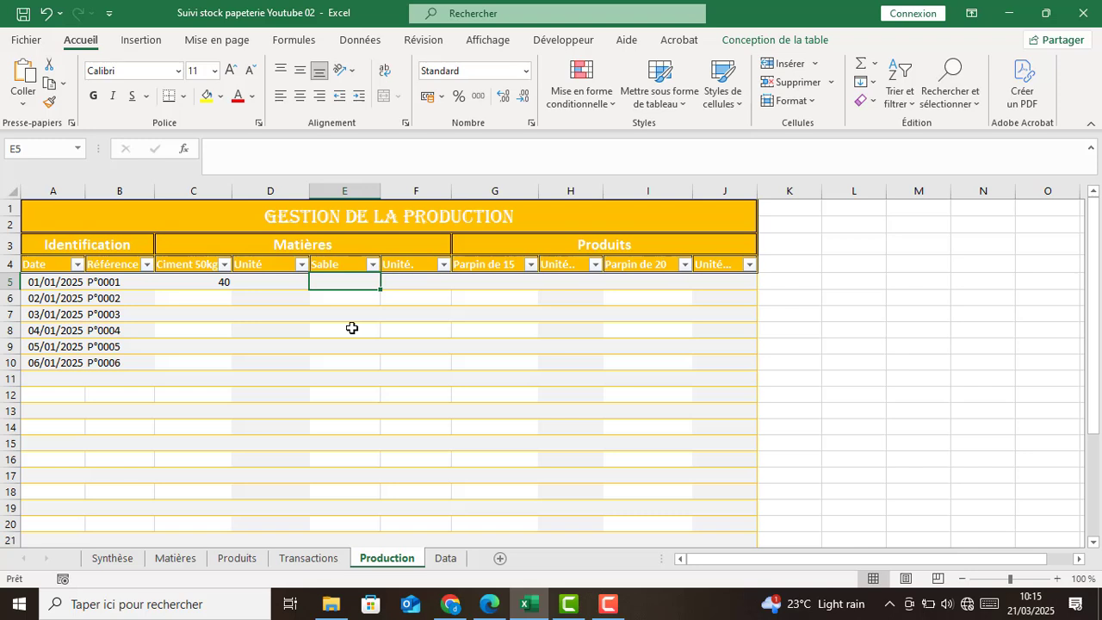
type("100")
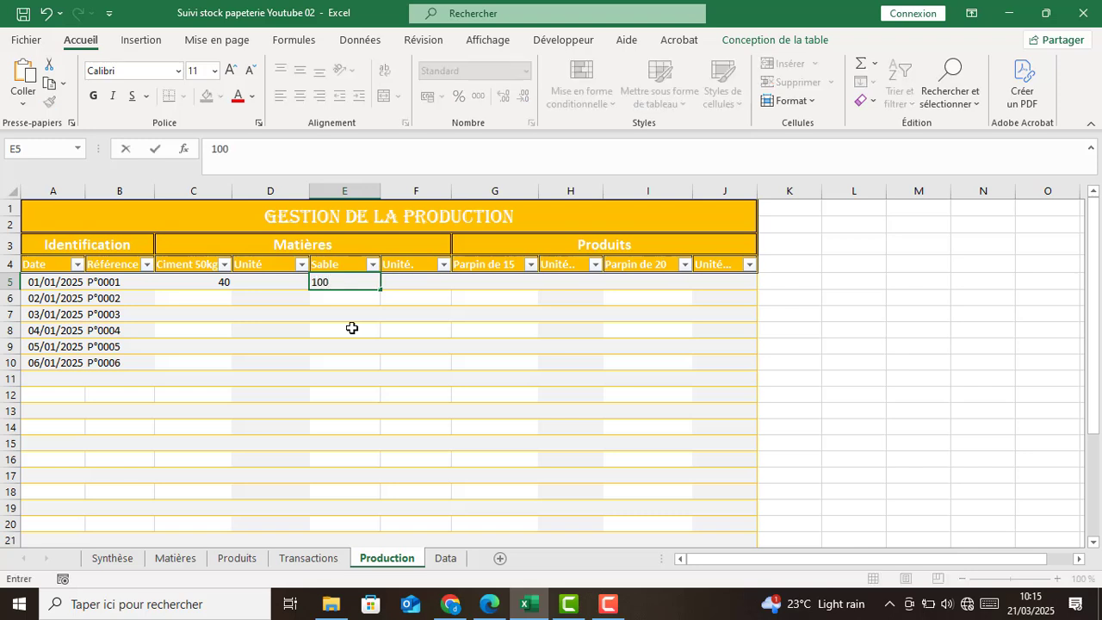
left_click(352, 328)
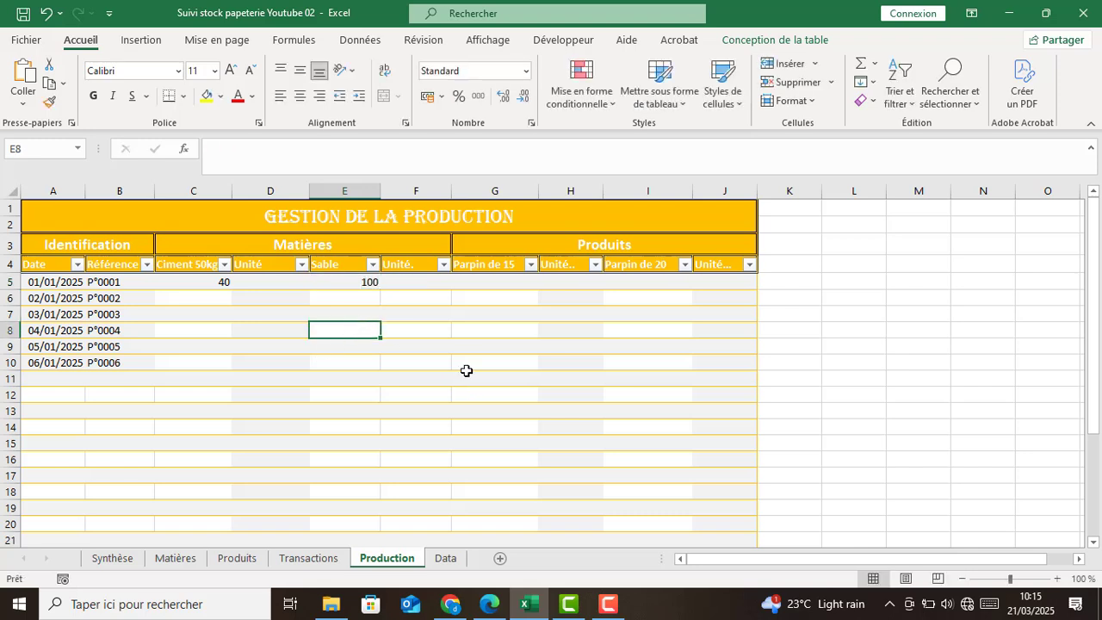
Enter the product quantities for production P°0001: 205 under Parpin de 15 and 143 under Parpin de 20.
left_click(508, 289)
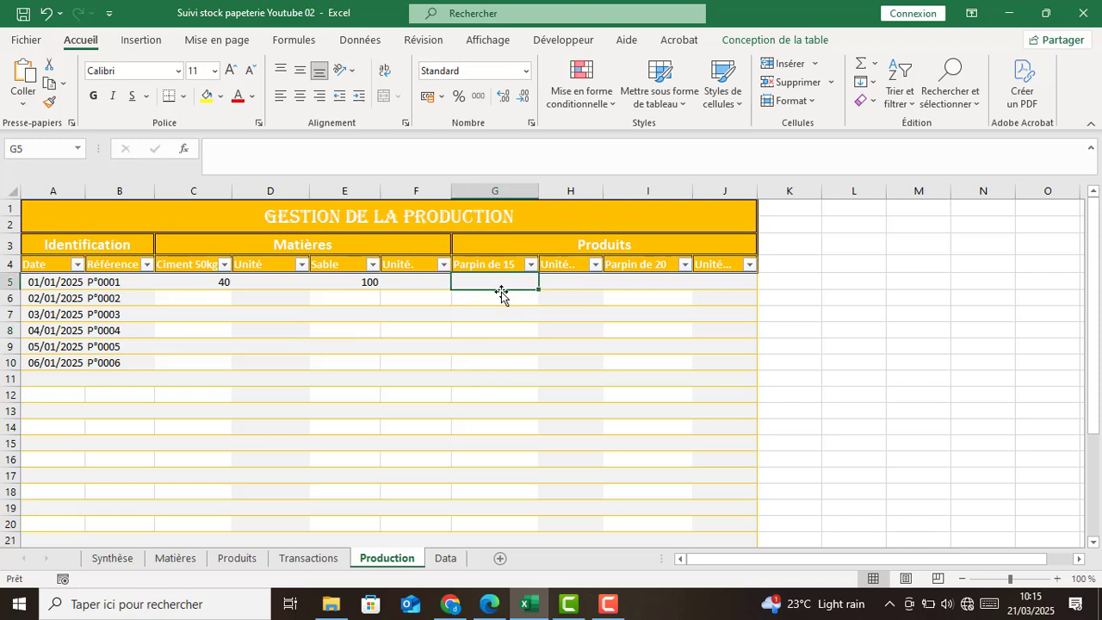
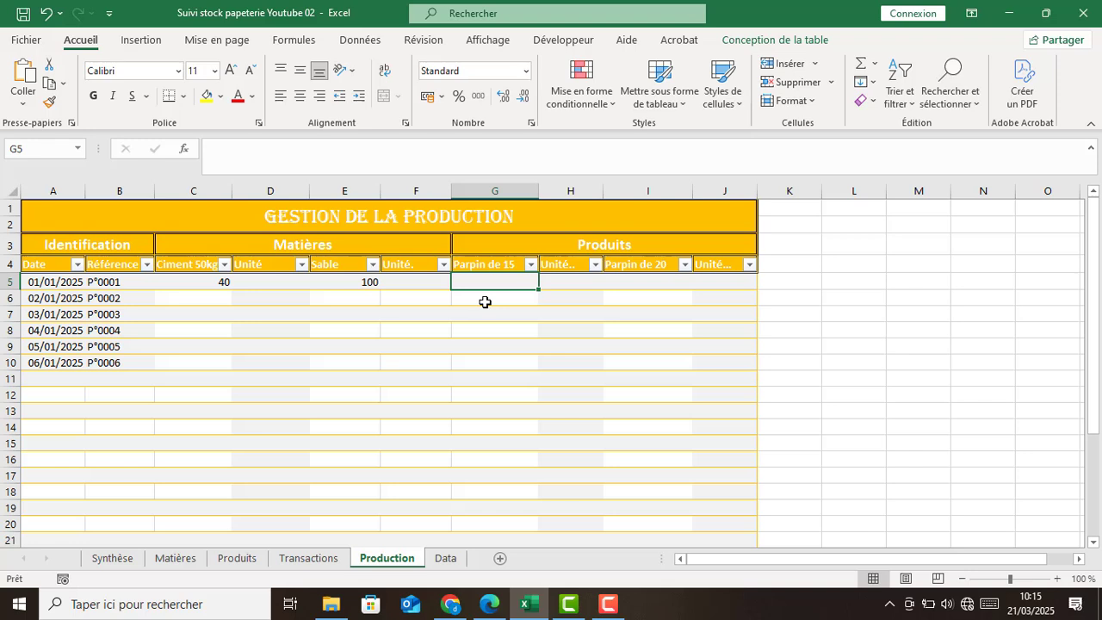
type("2")
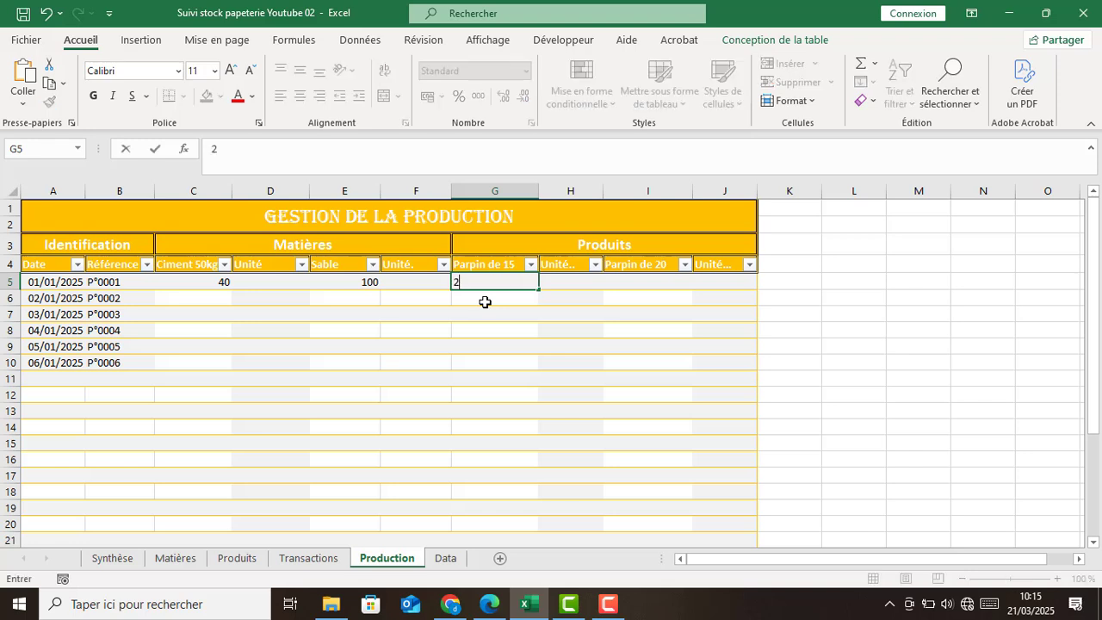
type("05")
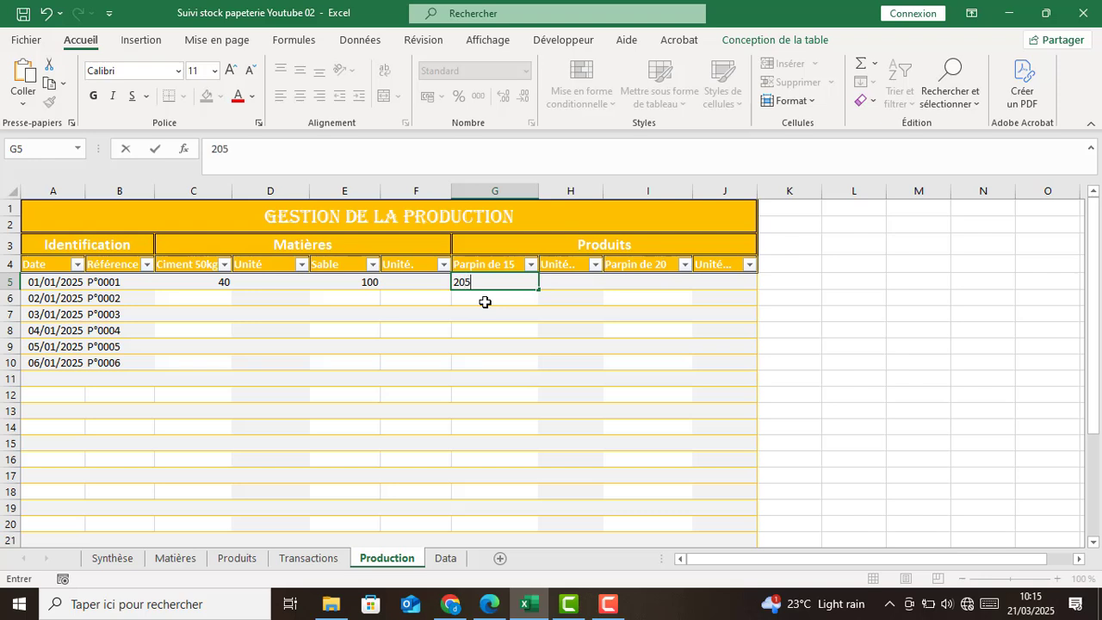
left_click(646, 283)
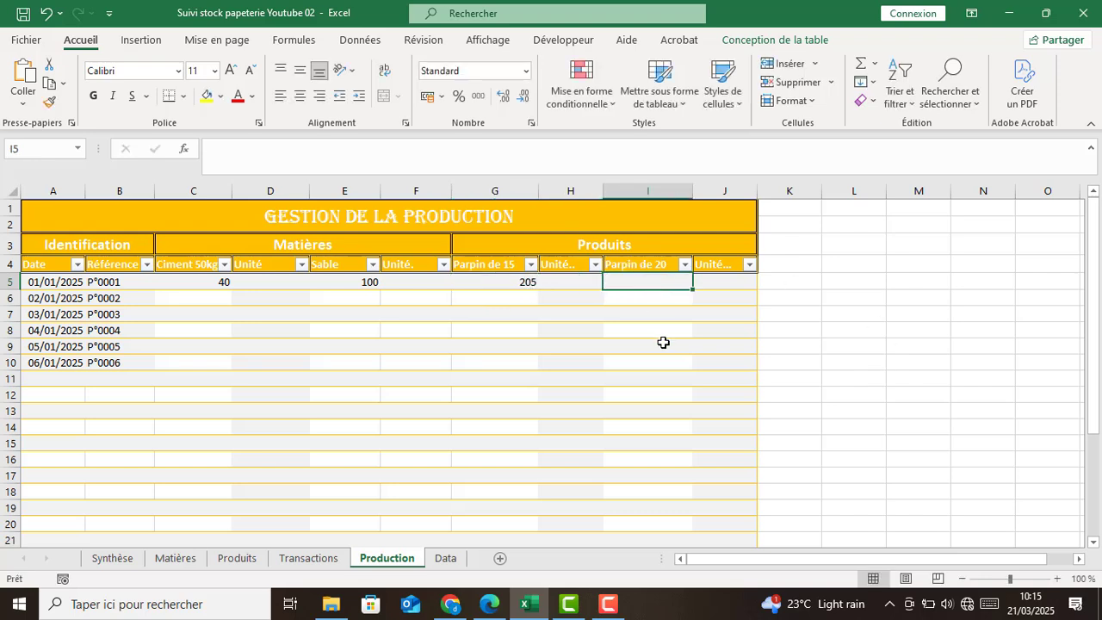
type("143")
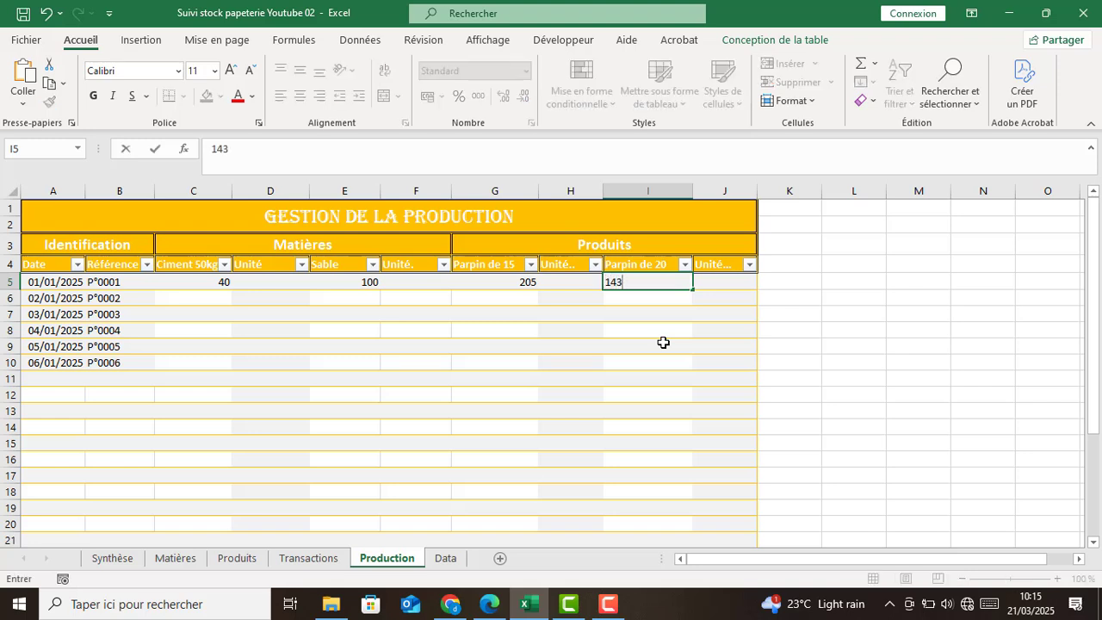
left_click(663, 343)
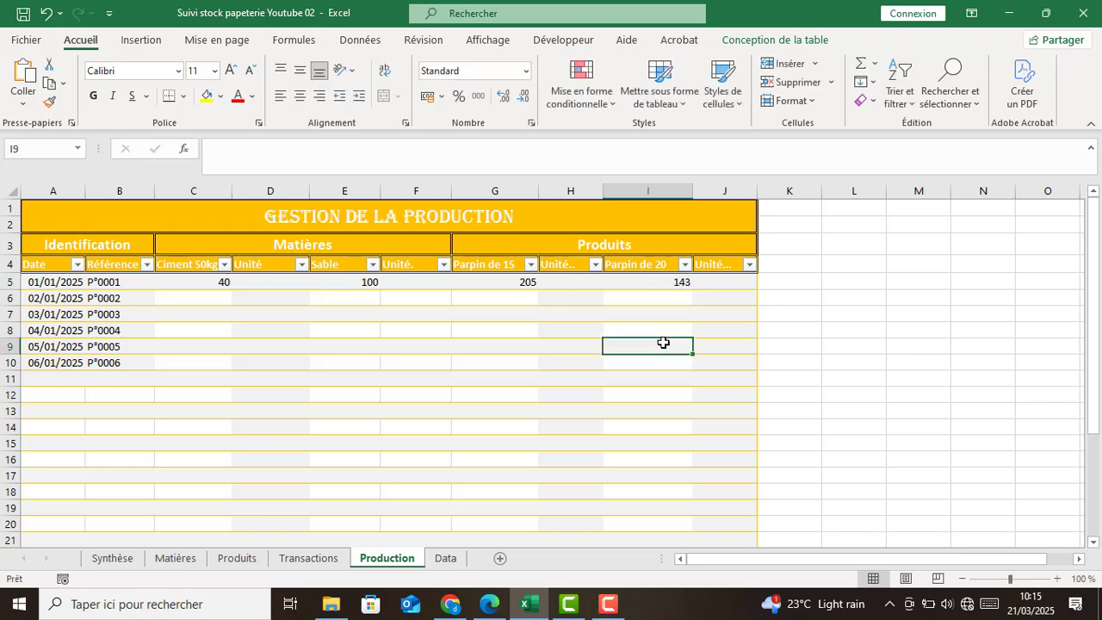
Enter the formula =SI([@[Ciment 50kg]]<>"";"Sac";"") in D5 of the cement's Unité column.
left_click(260, 285)
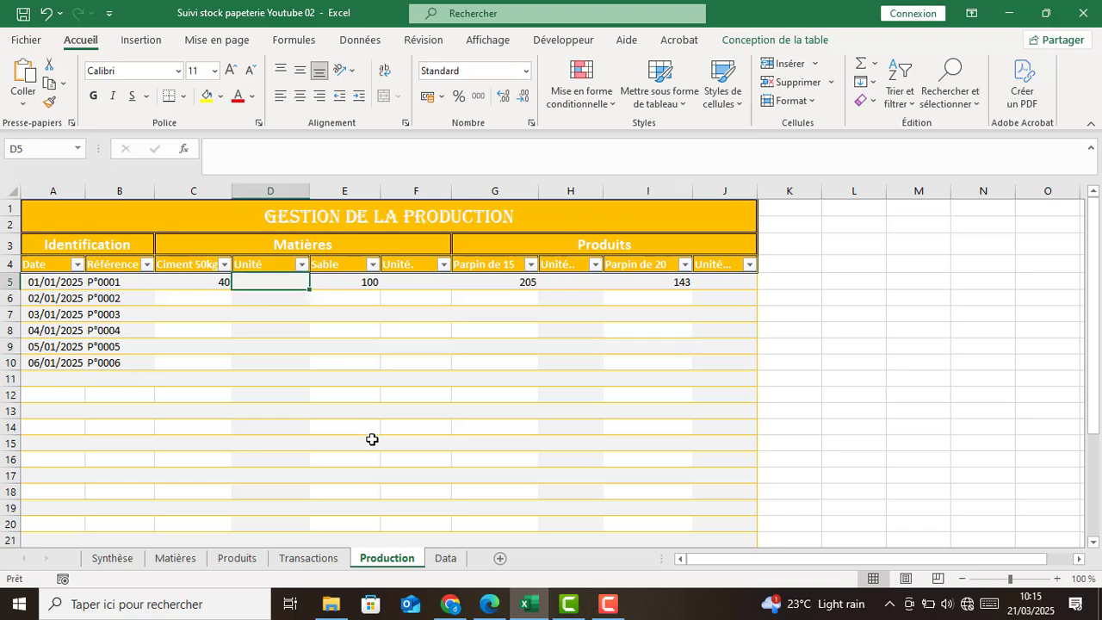
type("=")
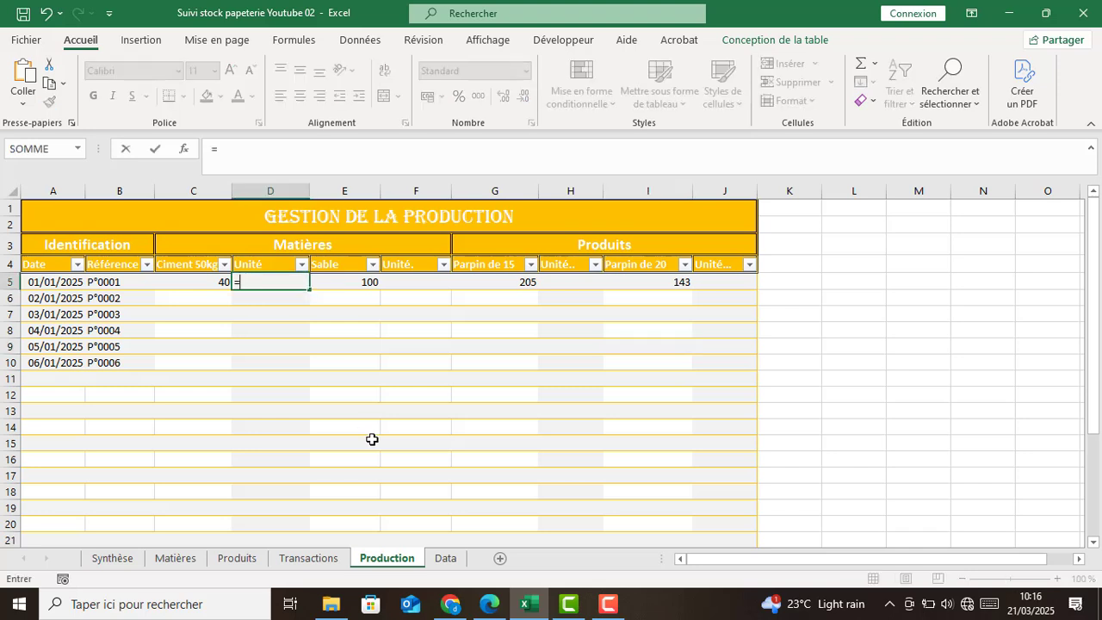
type("si")
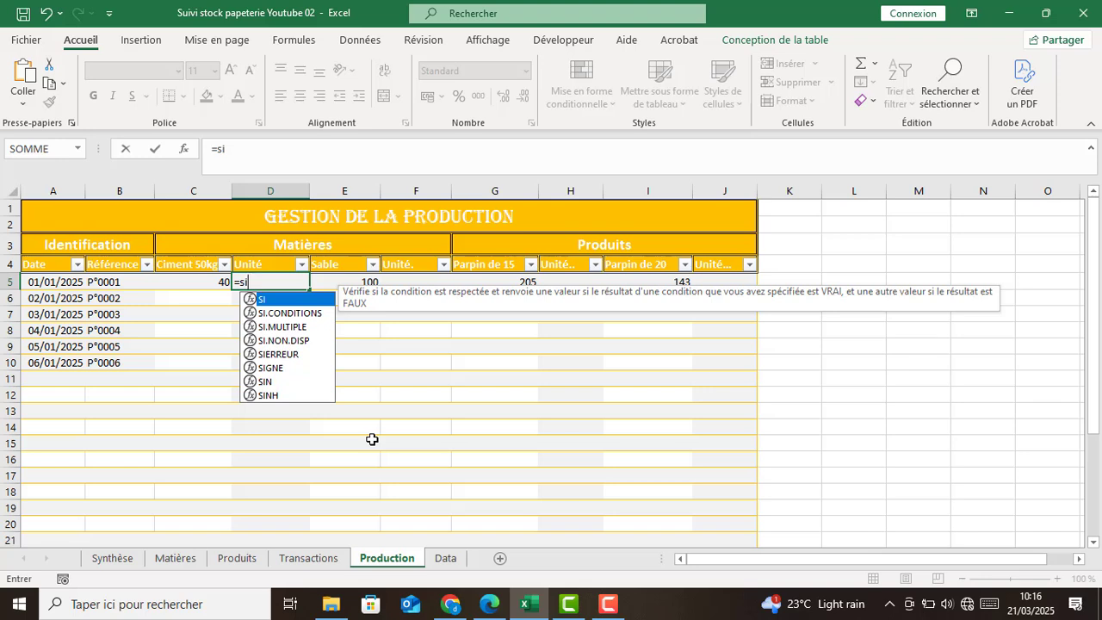
key("Tab")
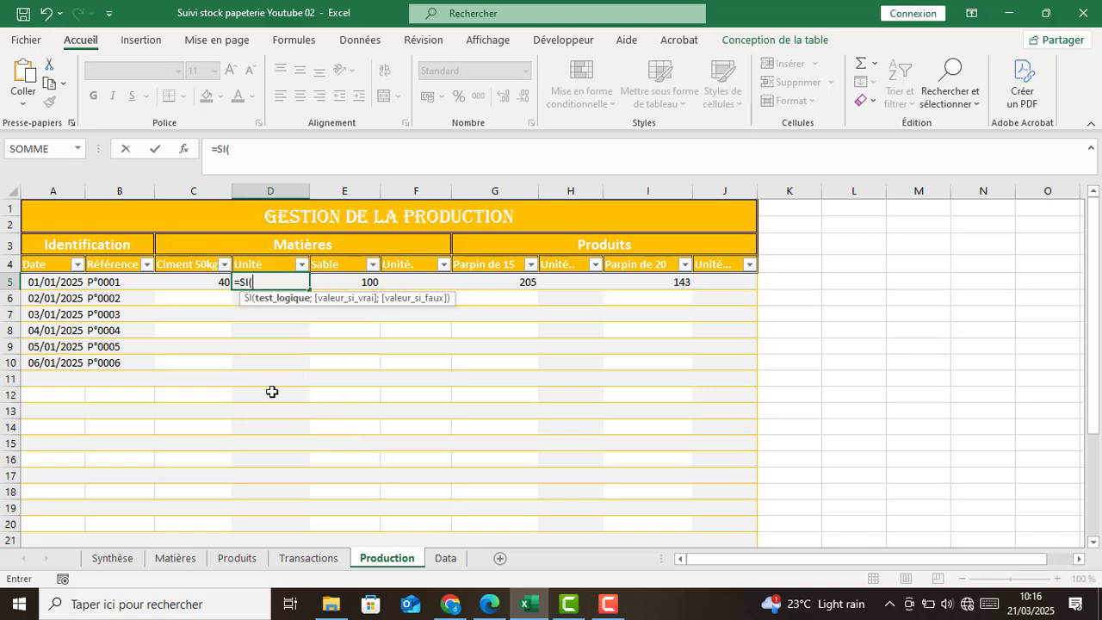
left_click(208, 284)
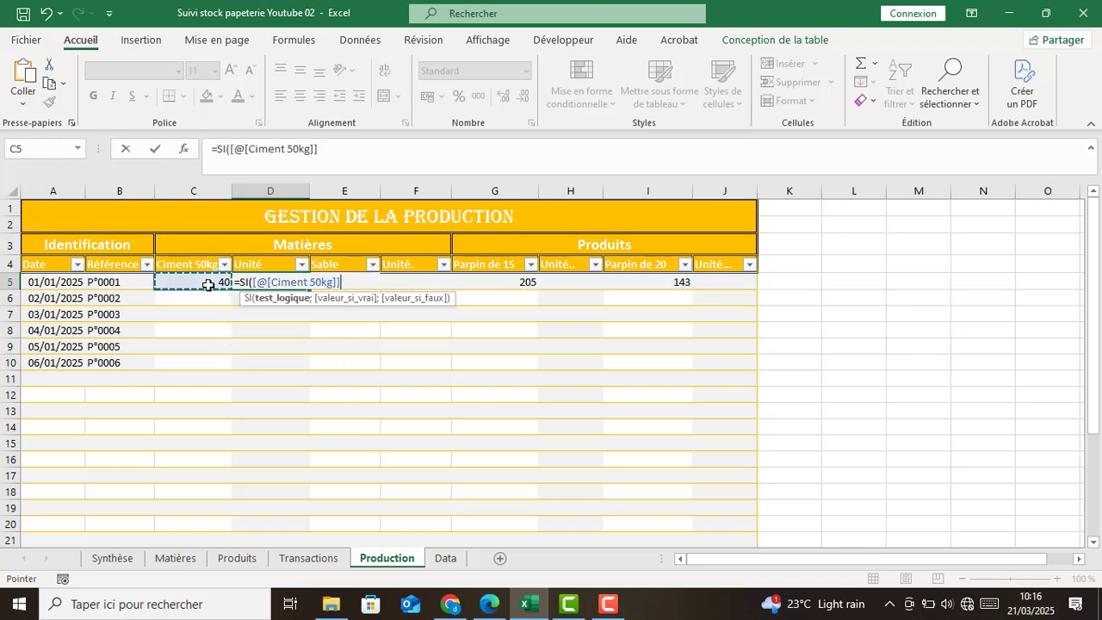
type("<>\"")
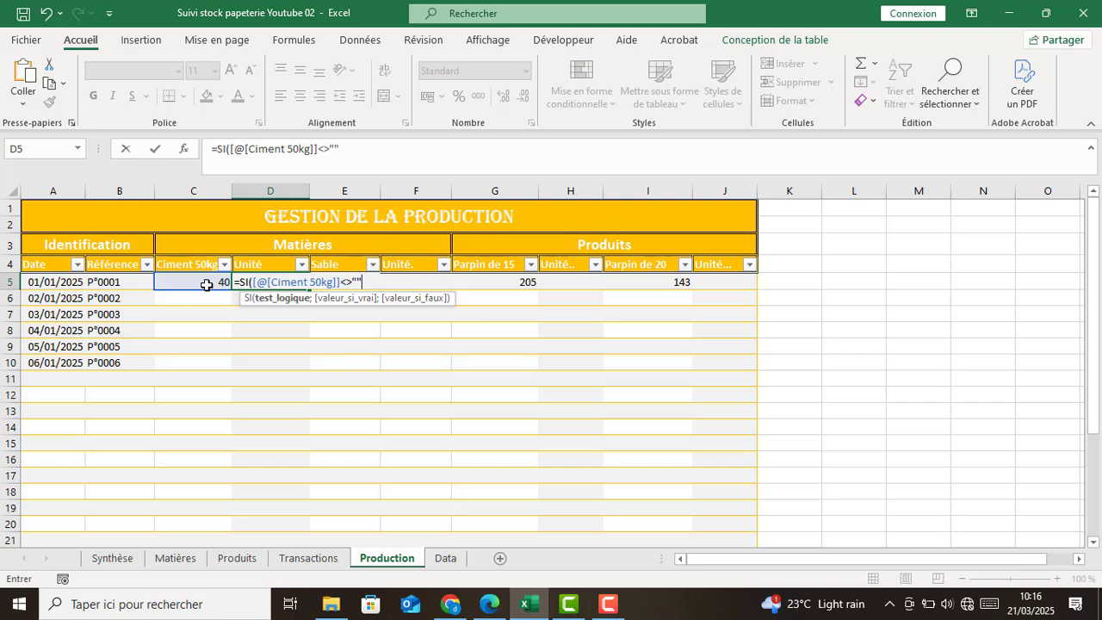
type("\";")
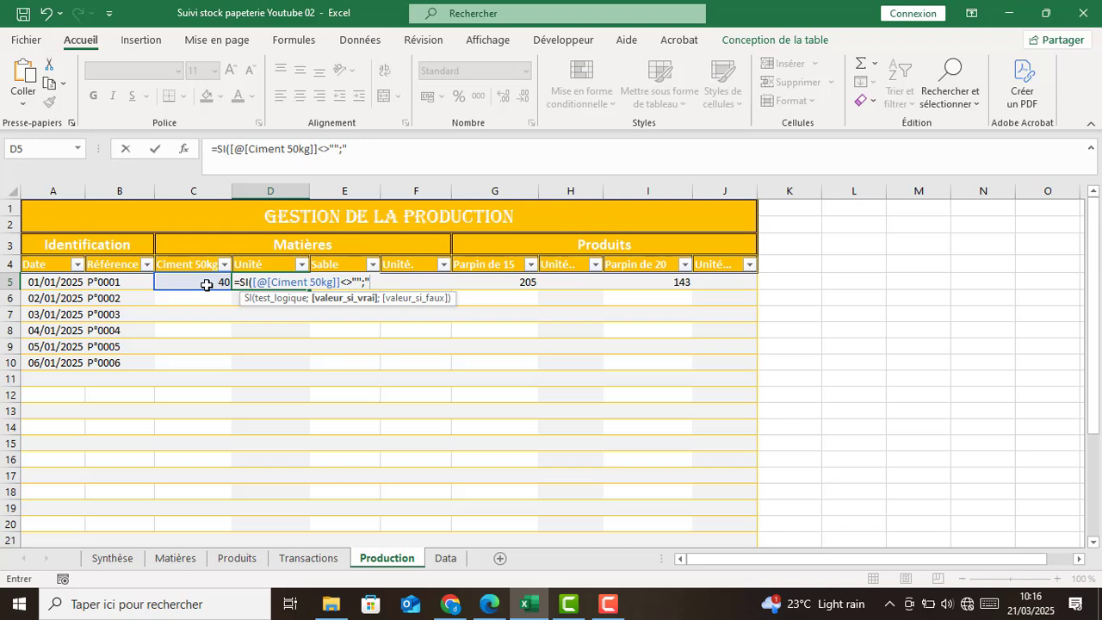
type("\"Sac\";")
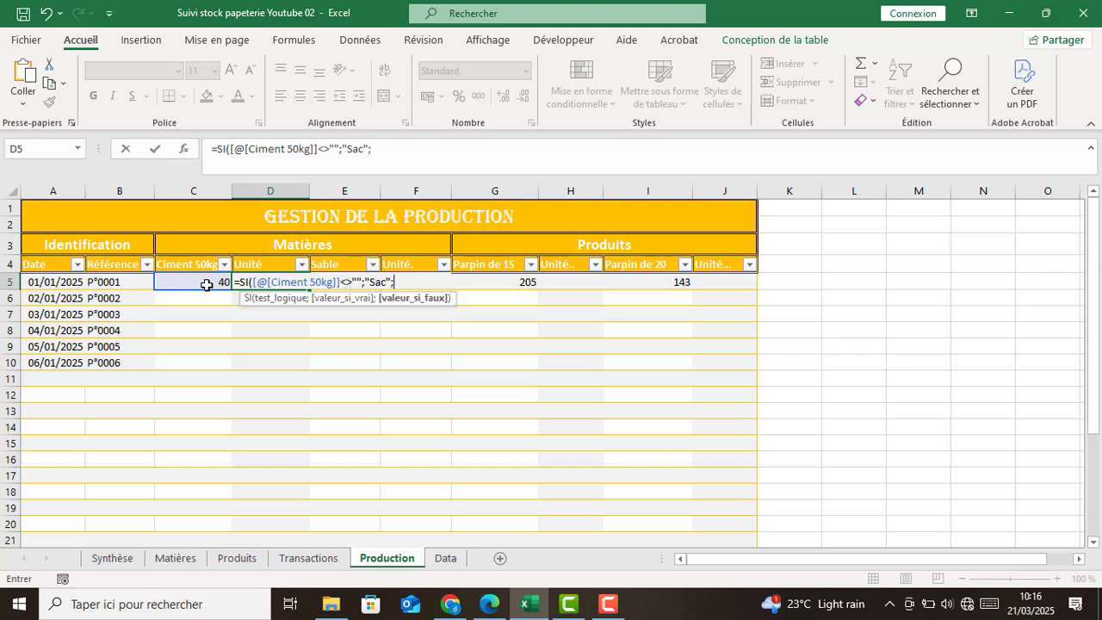
type("\"\")")
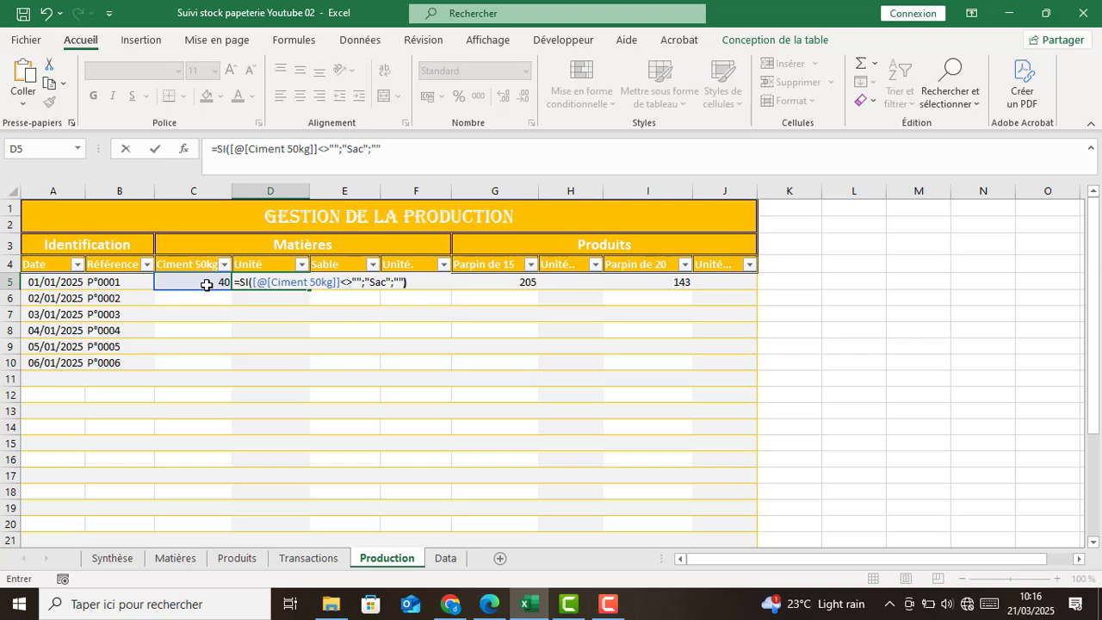
key("Return")
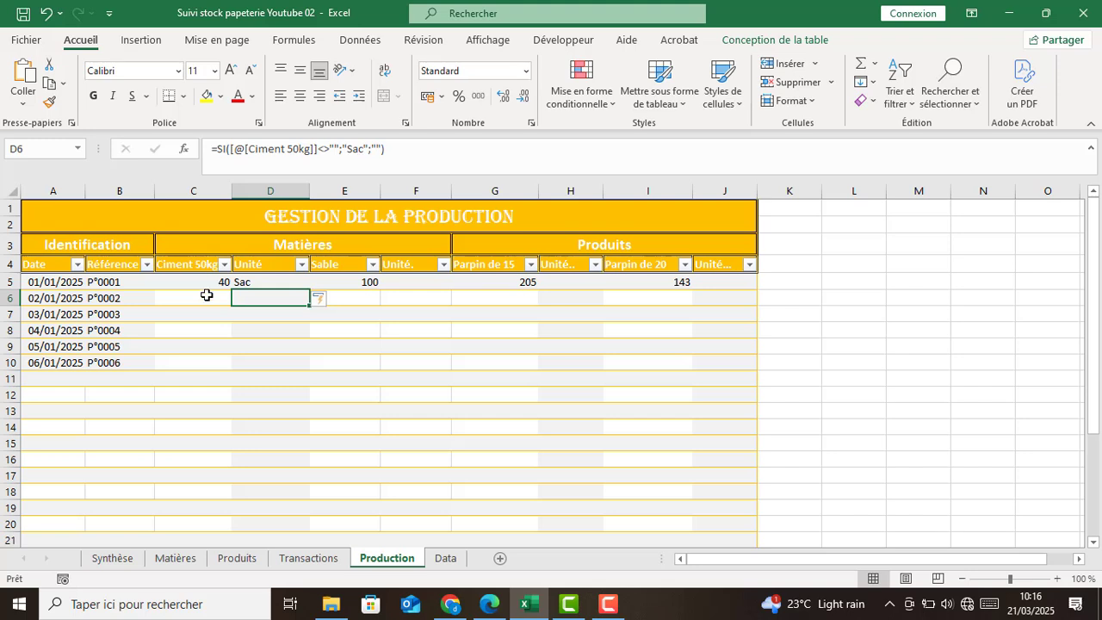
Copy the "Sac" formula from D5 down the rows of the cement's Unité column.
left_click(280, 282)
left_click(280, 301)
left_click(282, 284)
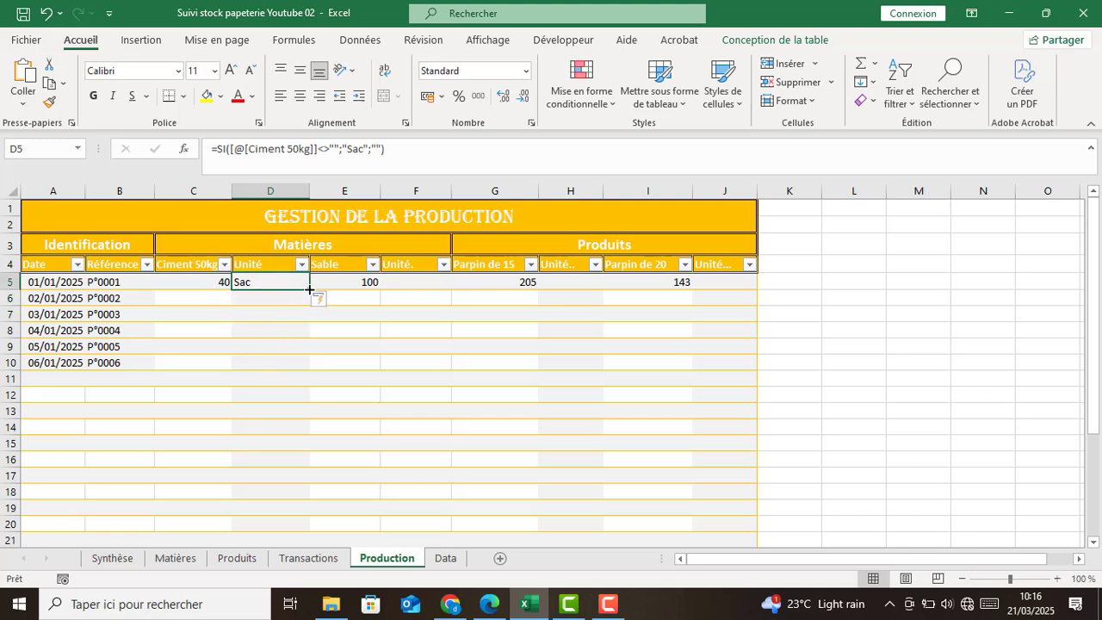
left_click_drag(310, 290, 294, 488)
scroll(300, 382, "up", 4)
left_click(289, 347)
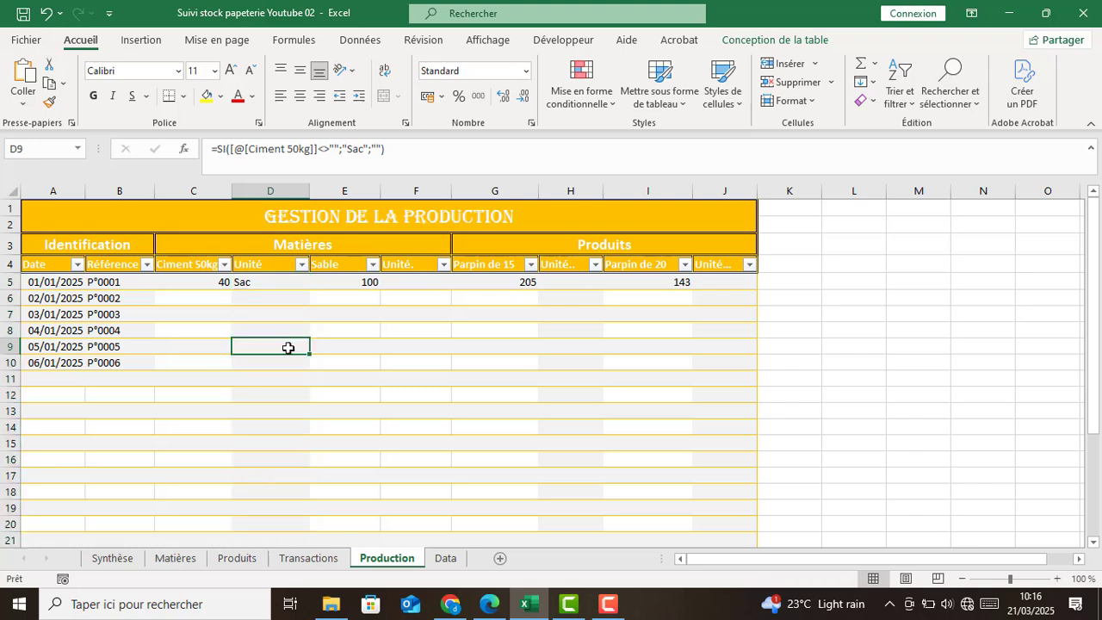
Copy the cement unit formula from D5 into F5 of the sand's Unité. column.
left_click(284, 281)
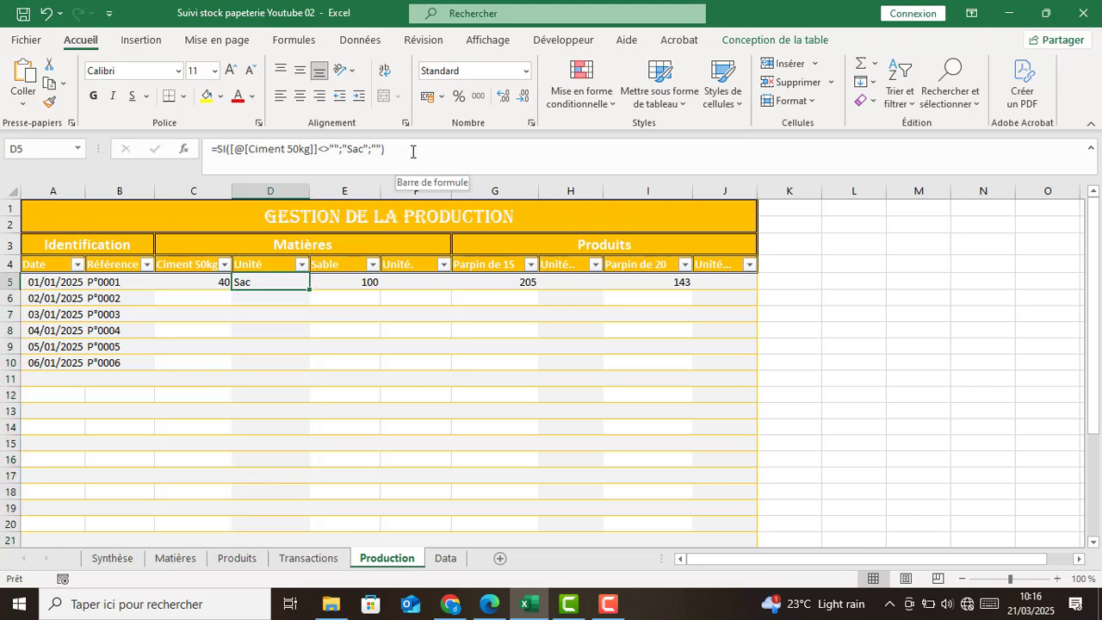
left_click_drag(411, 151, 157, 150)
key("ctrl+c")
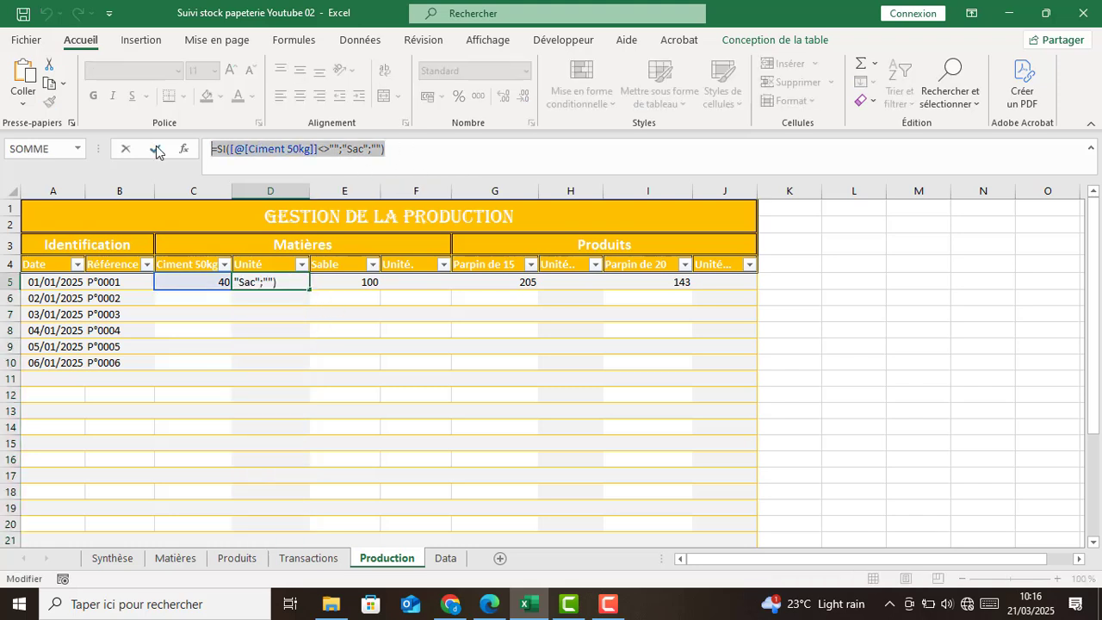
key("Return")
left_click(420, 283)
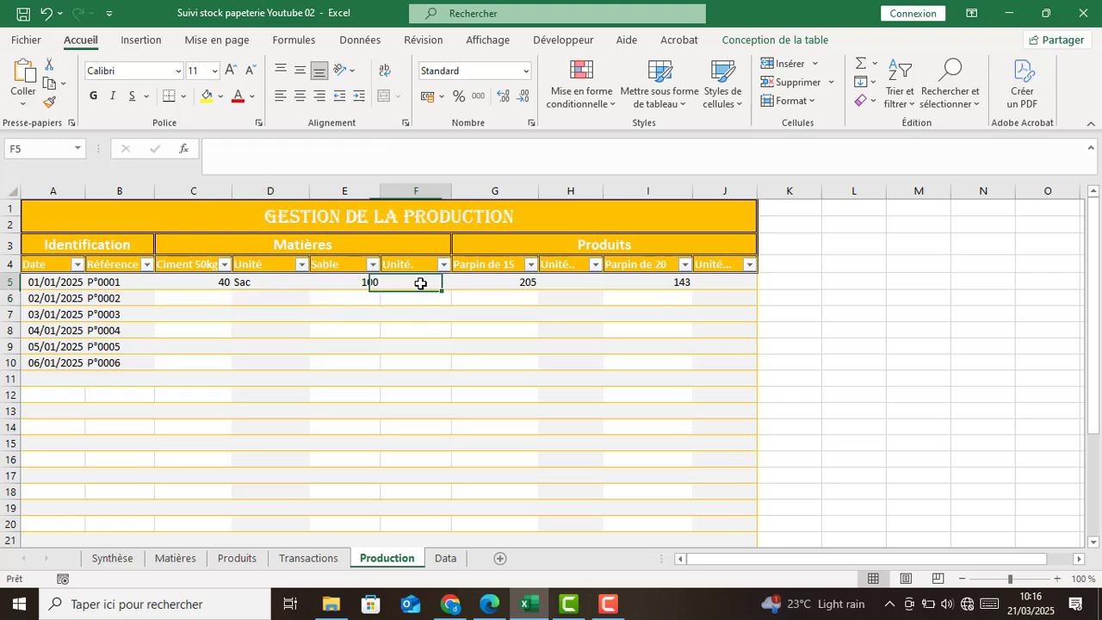
left_click(283, 152)
key("ctrl+v")
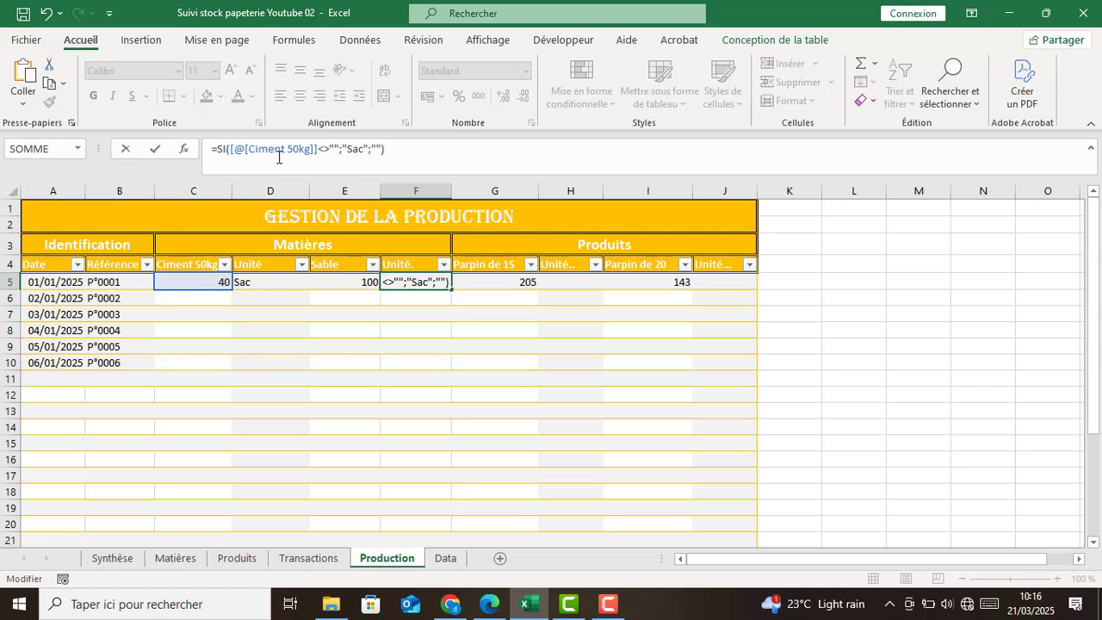
left_click_drag(248, 150, 315, 150)
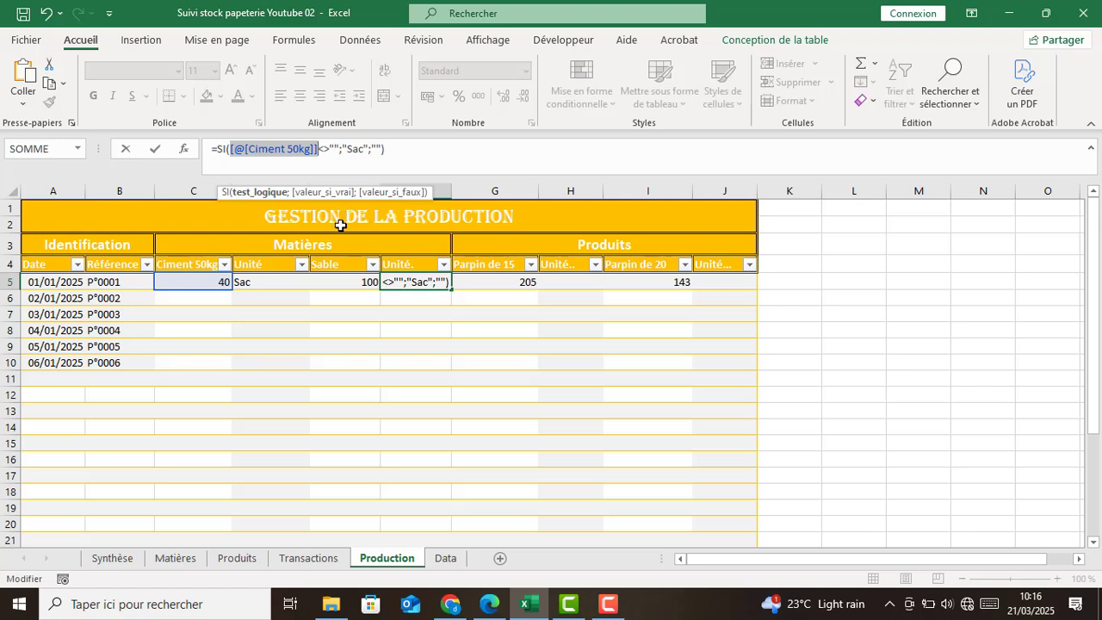
key("BackSpace")
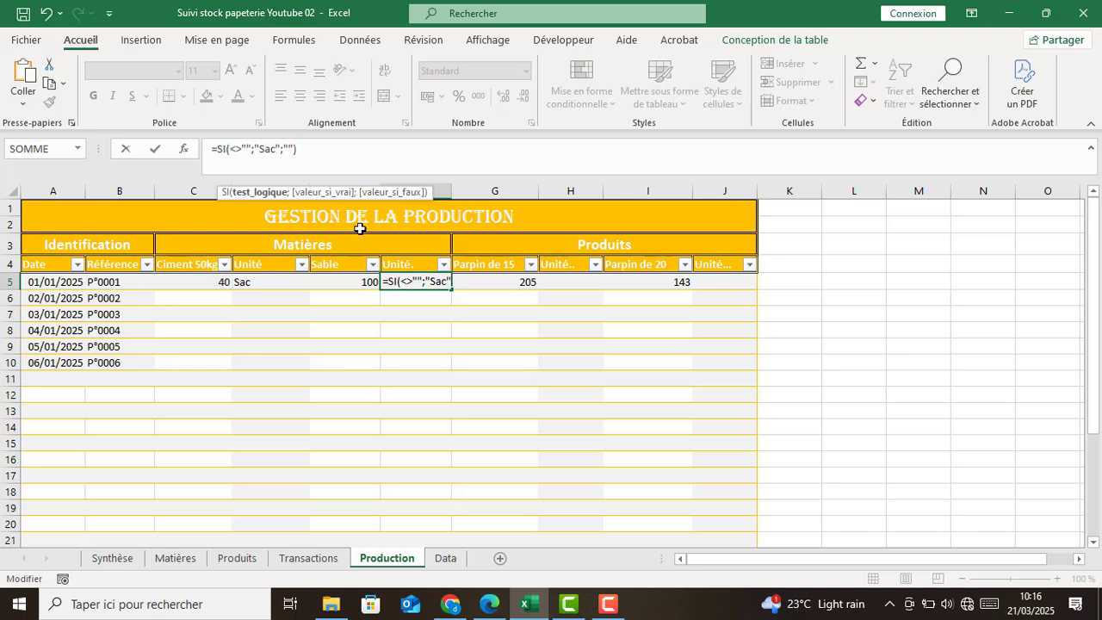
left_click(351, 281)
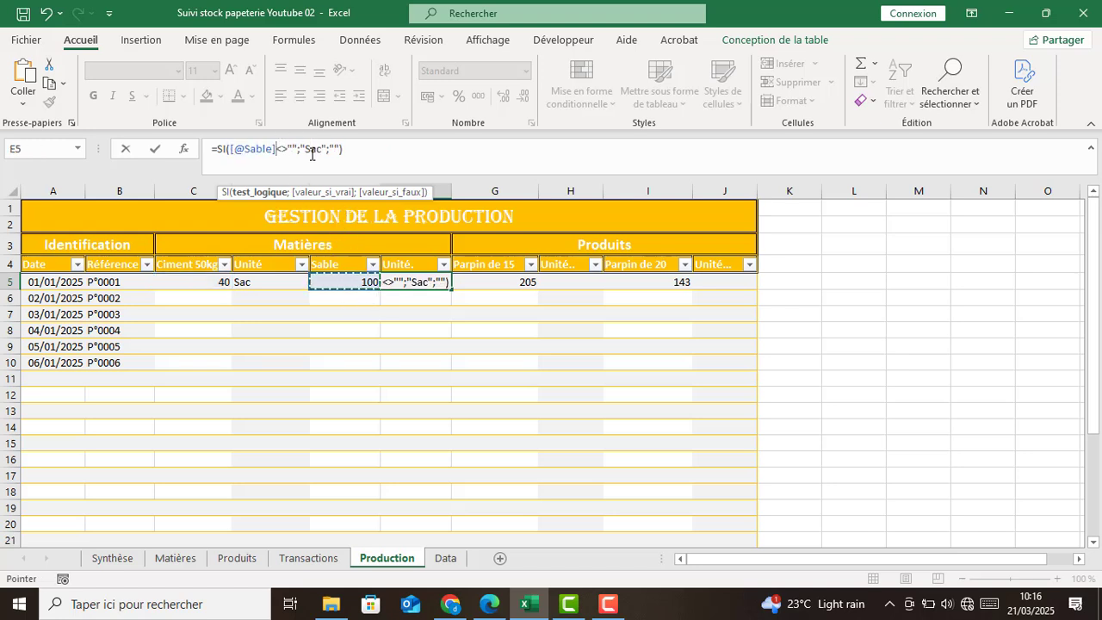
left_click_drag(305, 149, 321, 148)
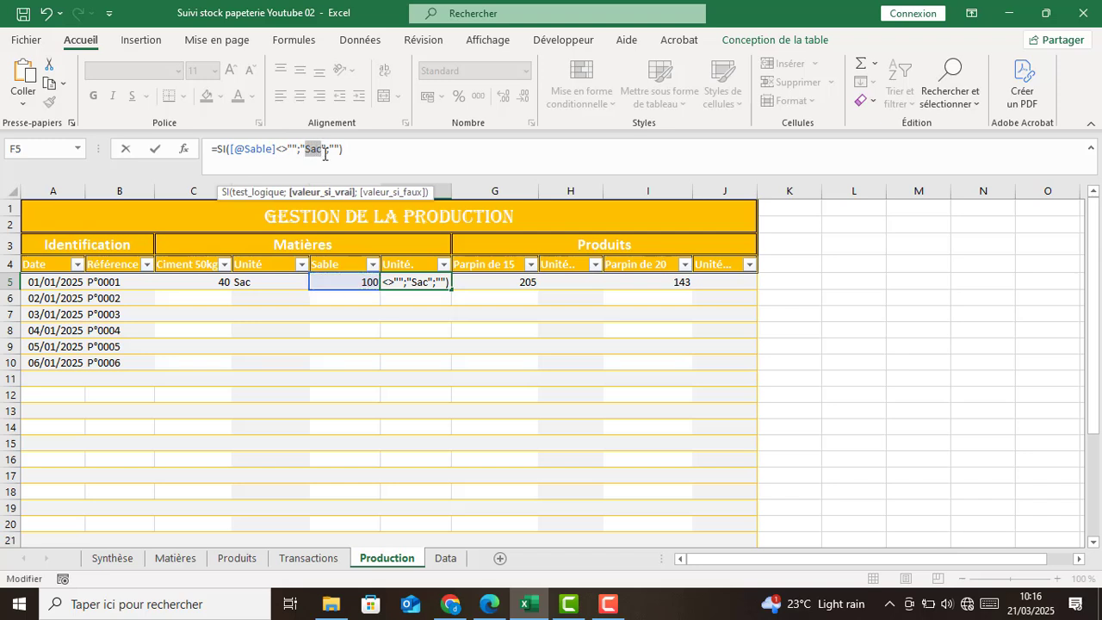
type("Brouette")
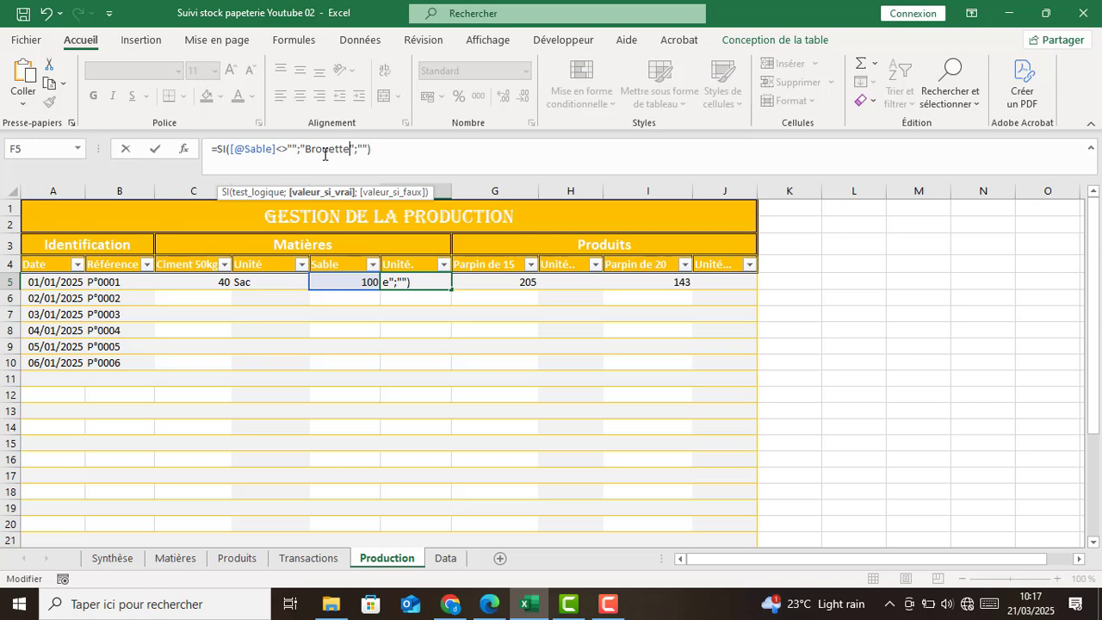
key("Return")
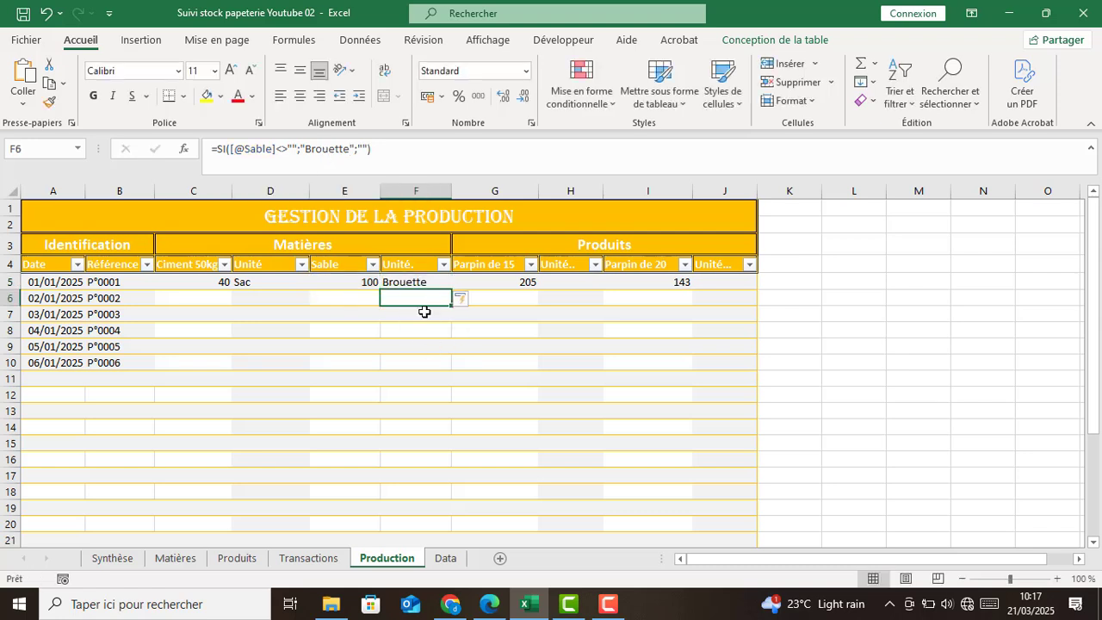
Examine the cells below F5 in the sand's Unité. column for the propagated formula.
left_click(343, 300)
left_click(349, 334)
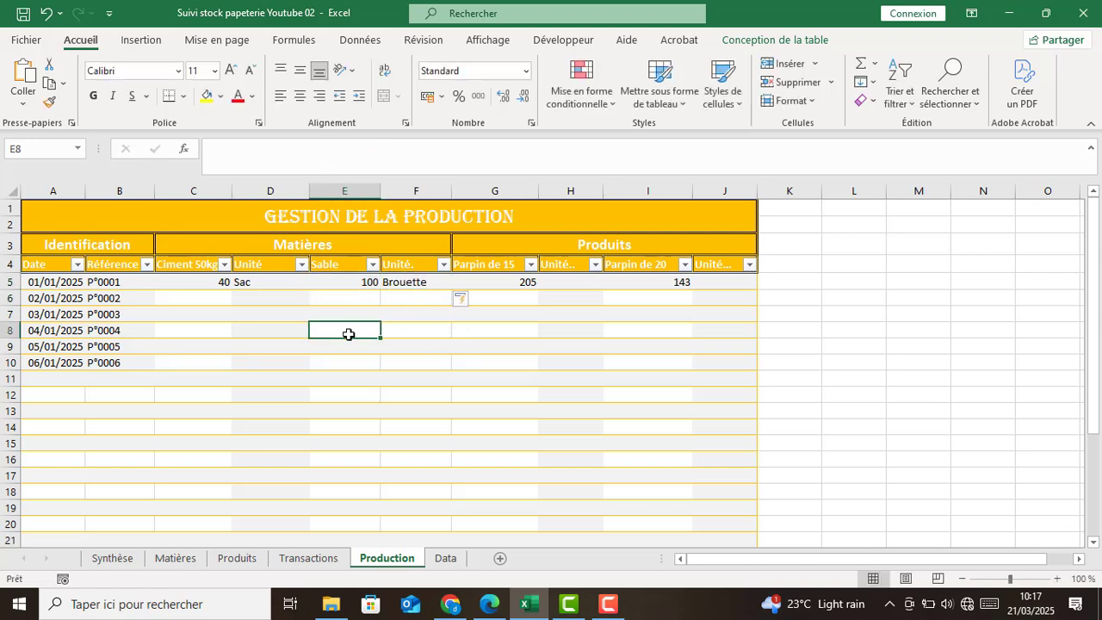
left_click(363, 300)
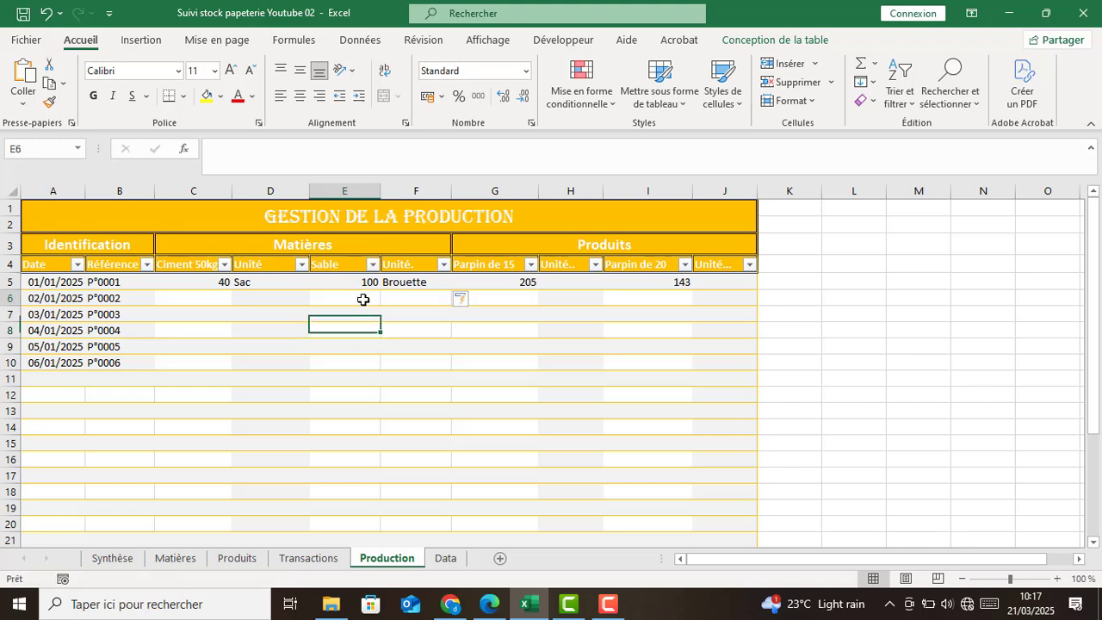
left_click(416, 297)
left_click(416, 334)
left_click(428, 394)
left_click(428, 462)
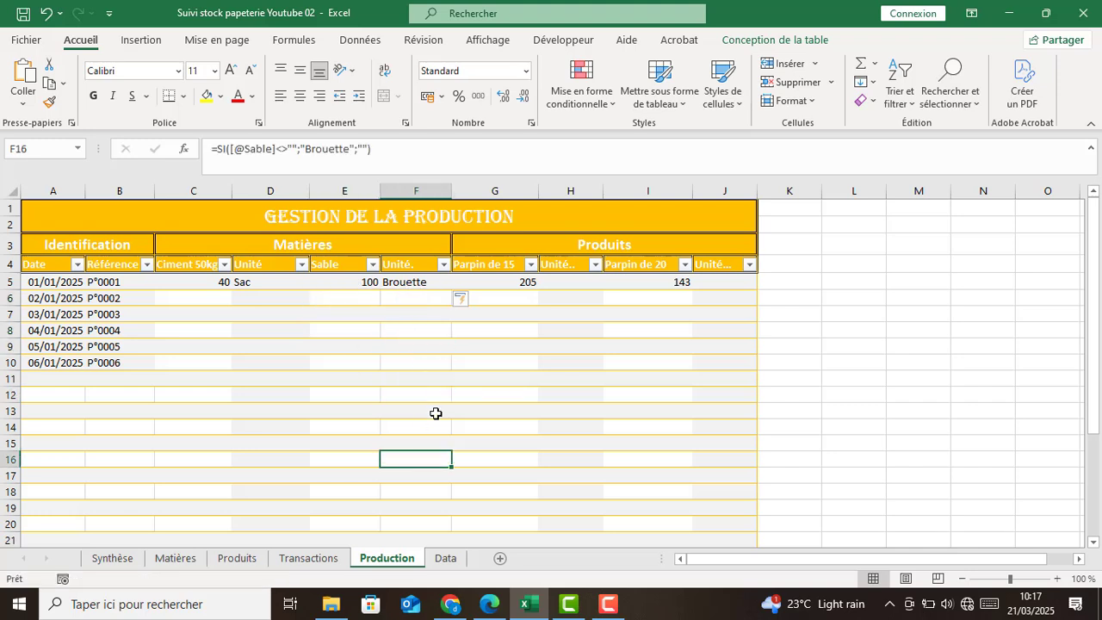
left_click(435, 442)
left_click(435, 411)
left_click(438, 346)
left_click(278, 362)
left_click(431, 439)
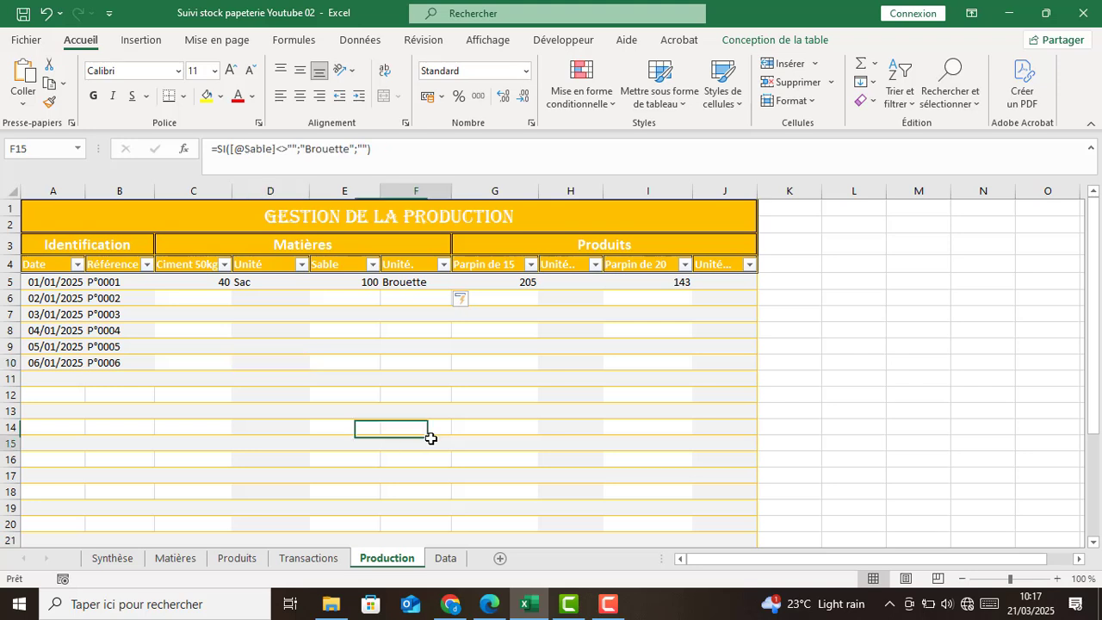
left_click(433, 353)
left_click(420, 315)
left_click(388, 299)
Test the sand unit formula with a quantity of 2 in E6 and delete the test value.
left_click(340, 302)
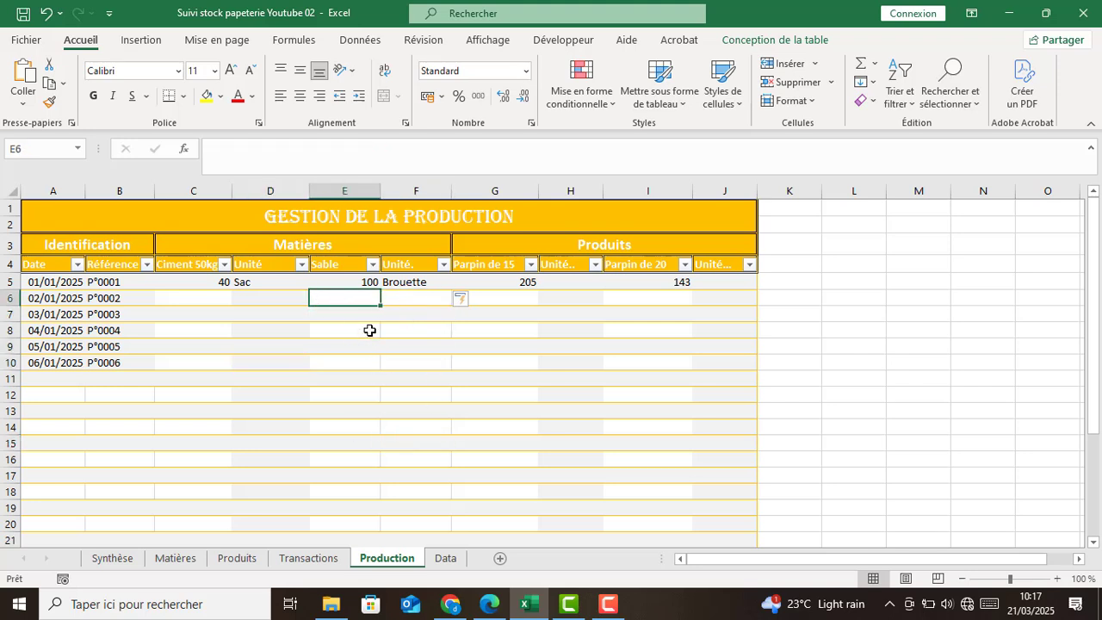
type("2")
left_click(366, 363)
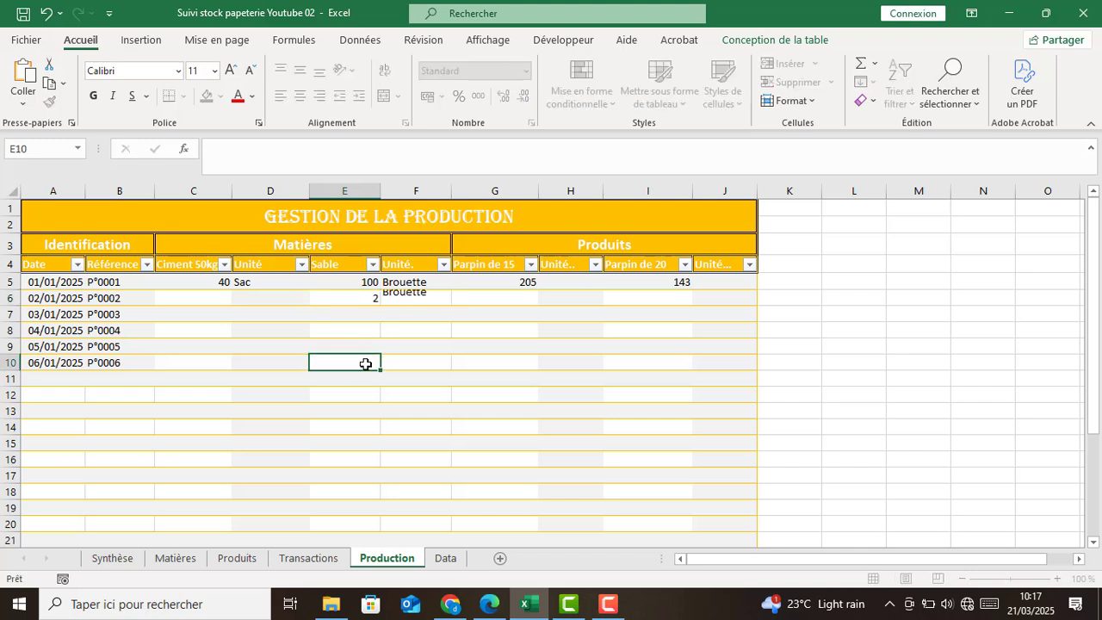
left_click(368, 298)
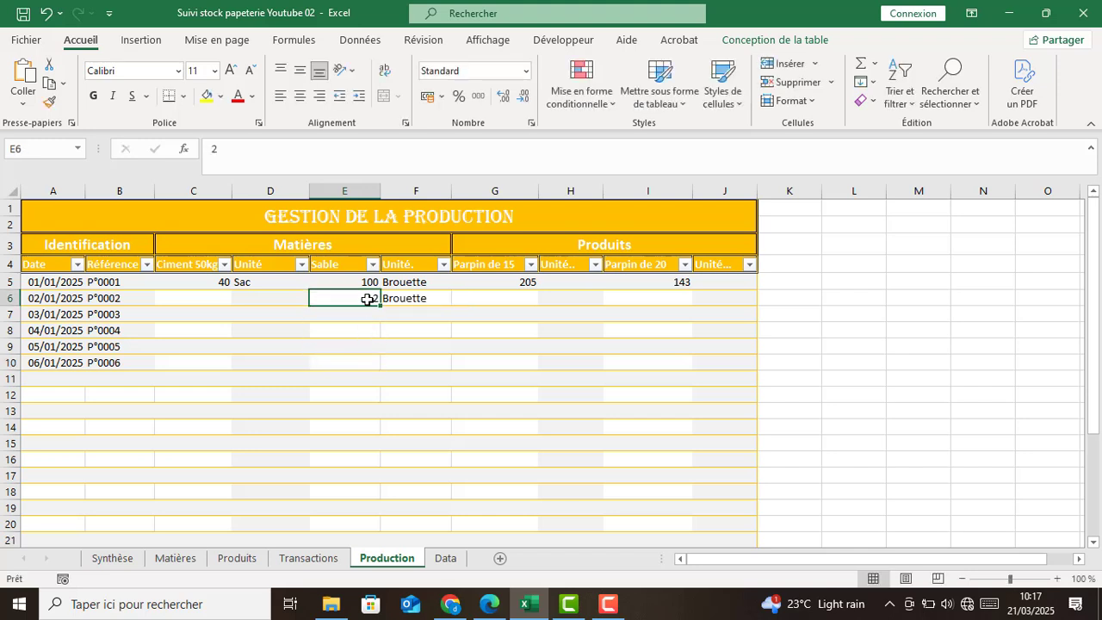
key("BackSpace")
left_click(422, 377)
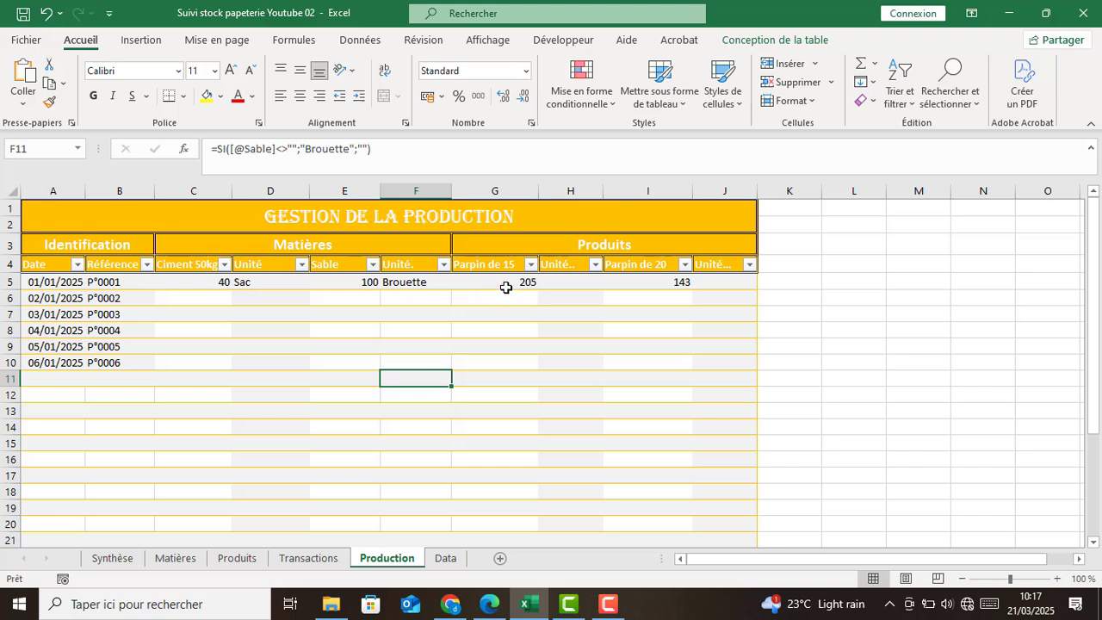
Reuse the copied unit formula in H5, adapting it to =SI([@[Parpin de 15]]<>"";"Pièce";"").
left_click(572, 283)
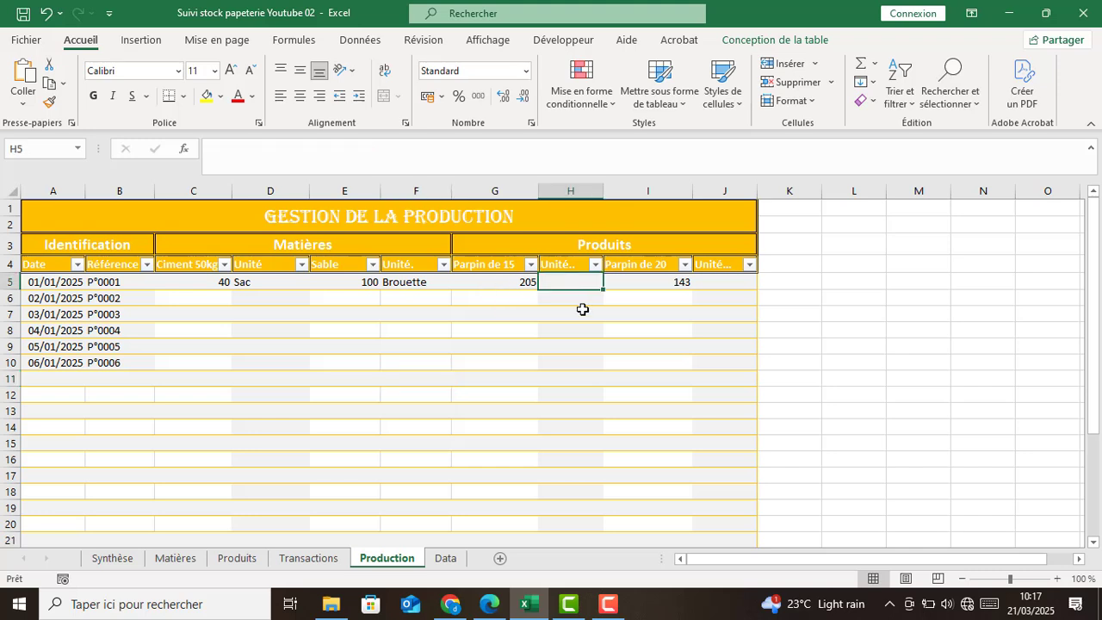
left_click(255, 148)
type("=SI([@[Ciment 50kg]]<>\"\";\"Sac\";\"\")")
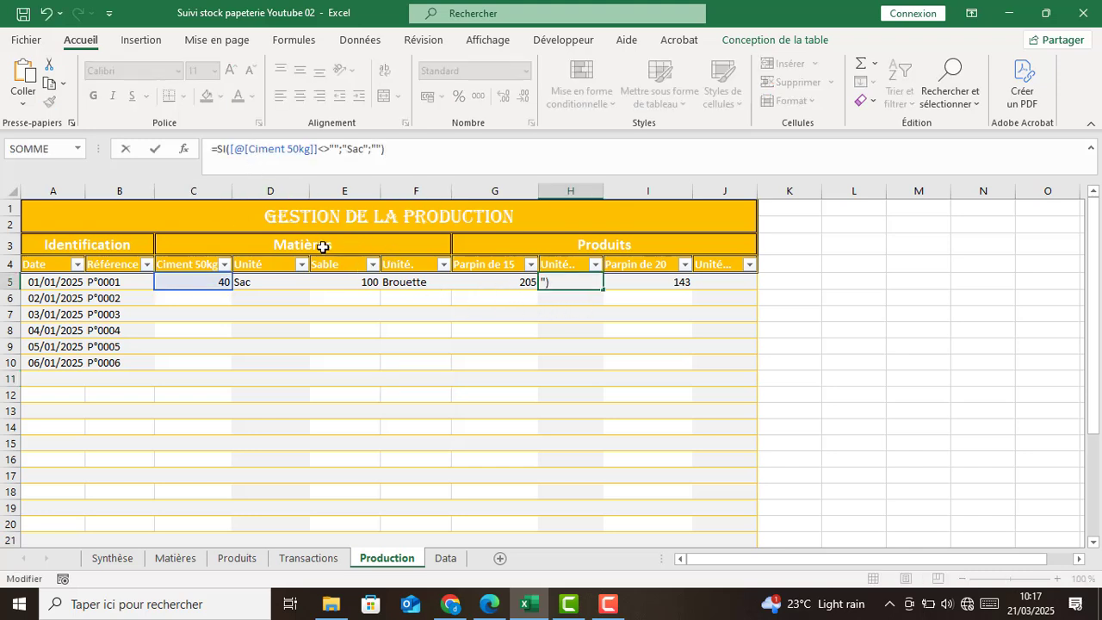
left_click_drag(226, 149, 312, 149)
left_click(267, 156)
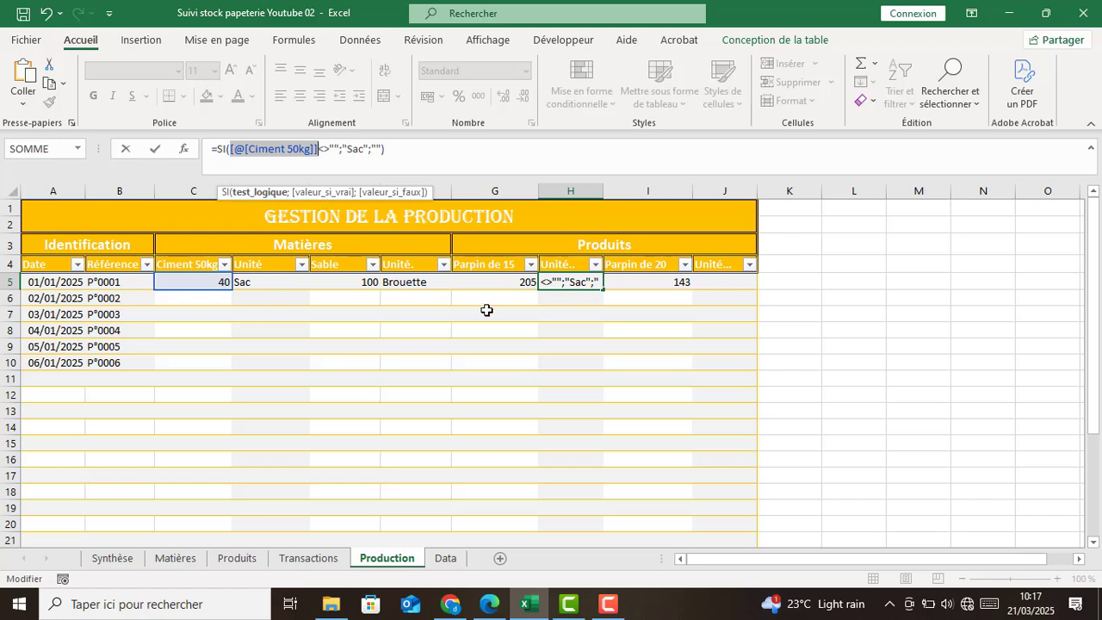
left_click(488, 282)
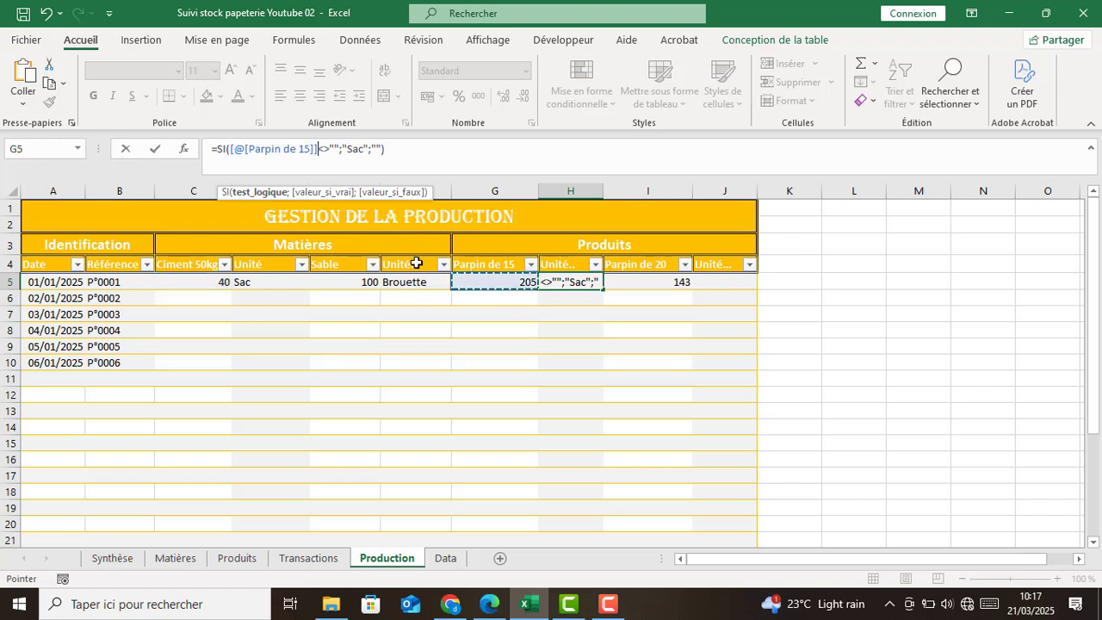
left_click_drag(348, 149, 364, 149)
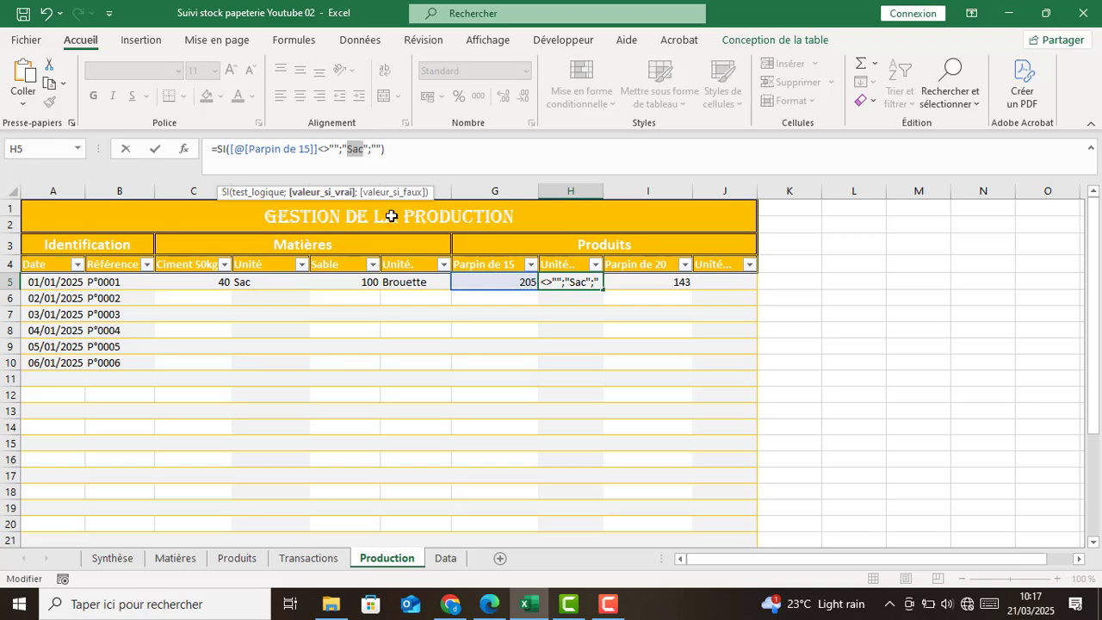
type("Pièce")
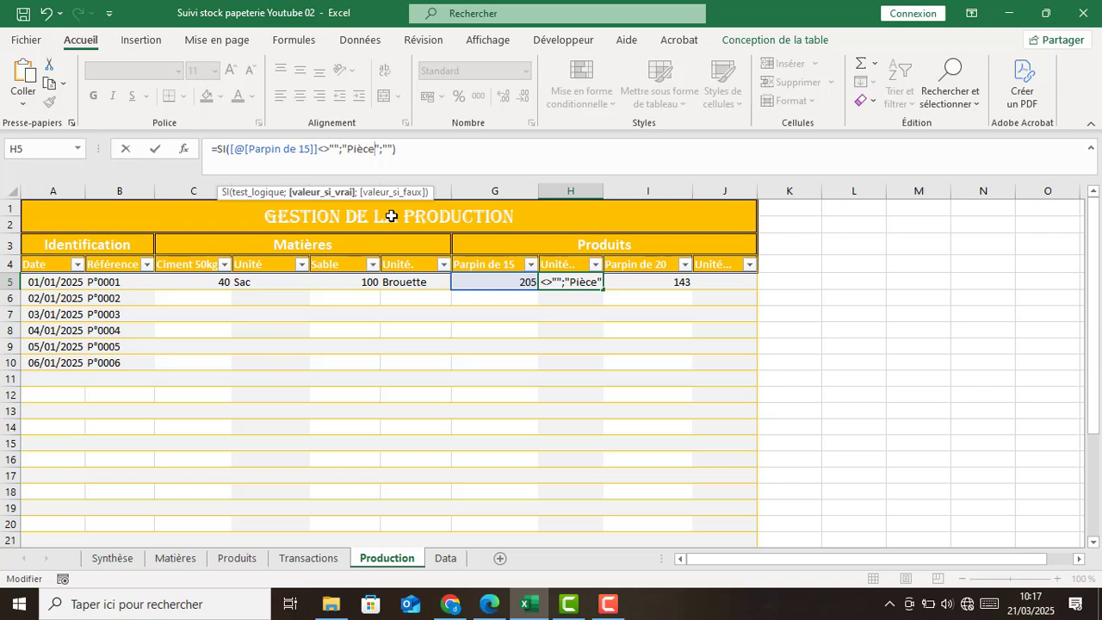
key("Return")
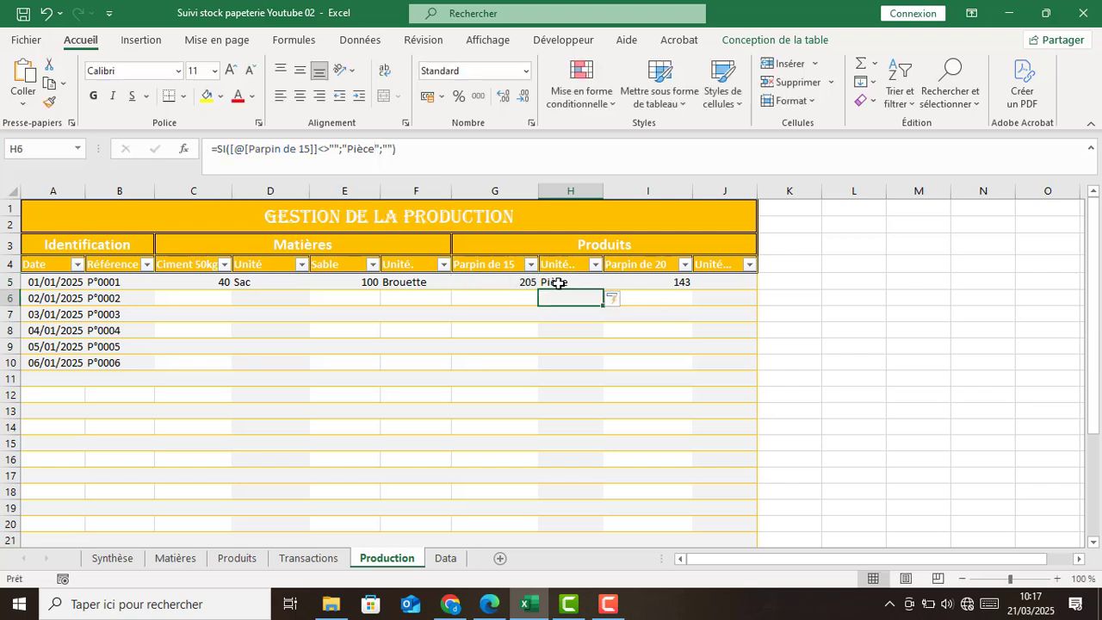
Reuse the copied unit formula in J5, adapting it to =SI([@[Parpin de 20]]<>"";"Pièce";"").
left_click(724, 282)
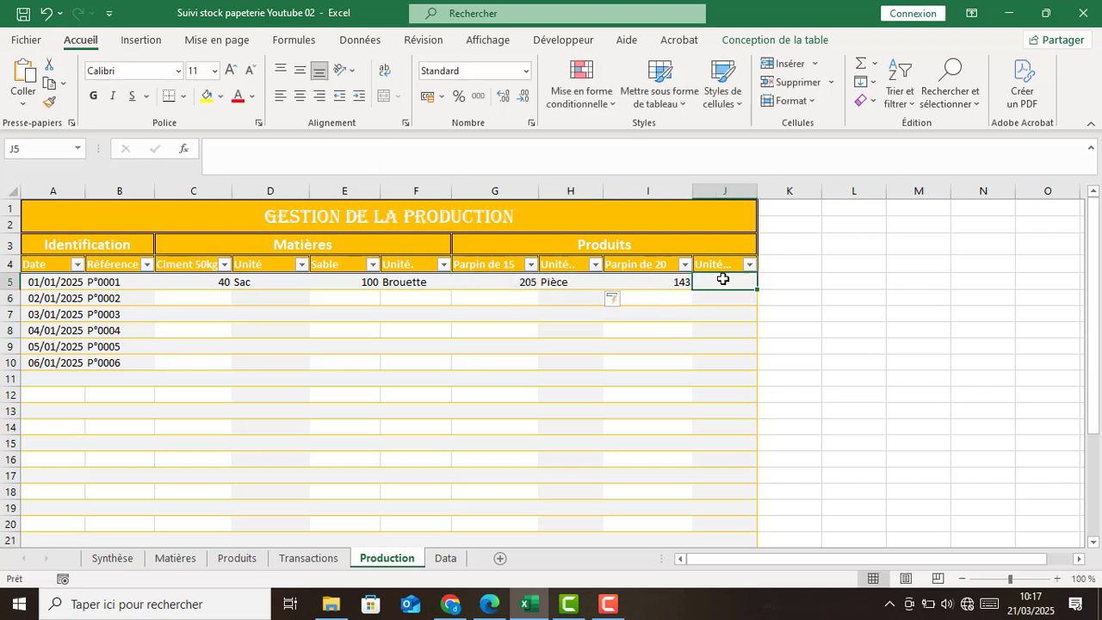
left_click(323, 146)
type("=SI([@[Ciment 50kg]]<>\"\";\"Sac\";\"\")")
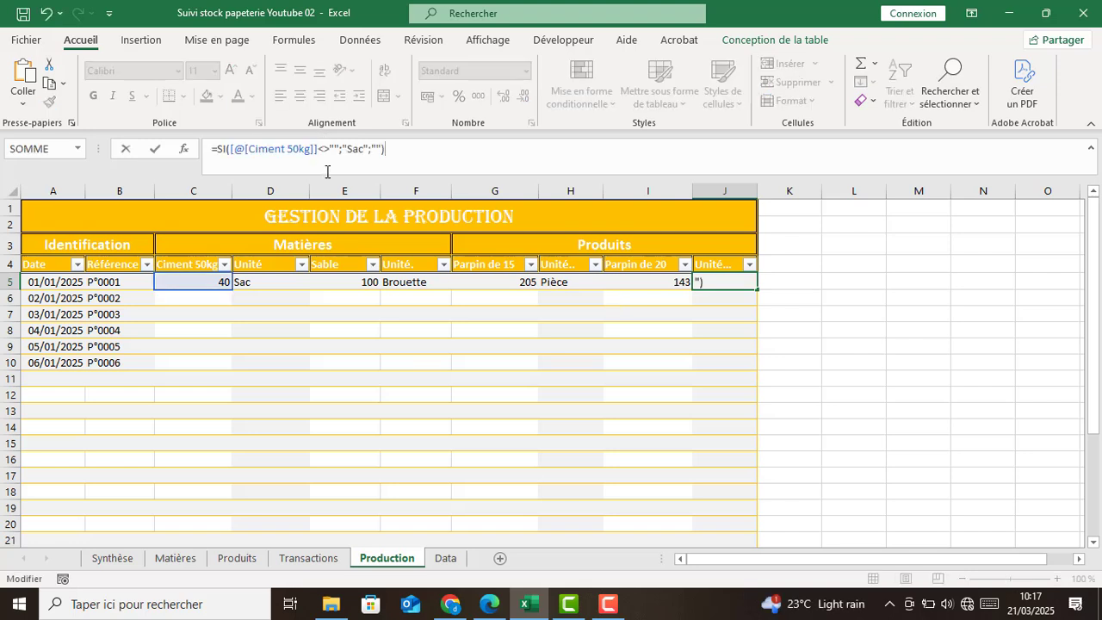
left_click_drag(230, 151, 319, 149)
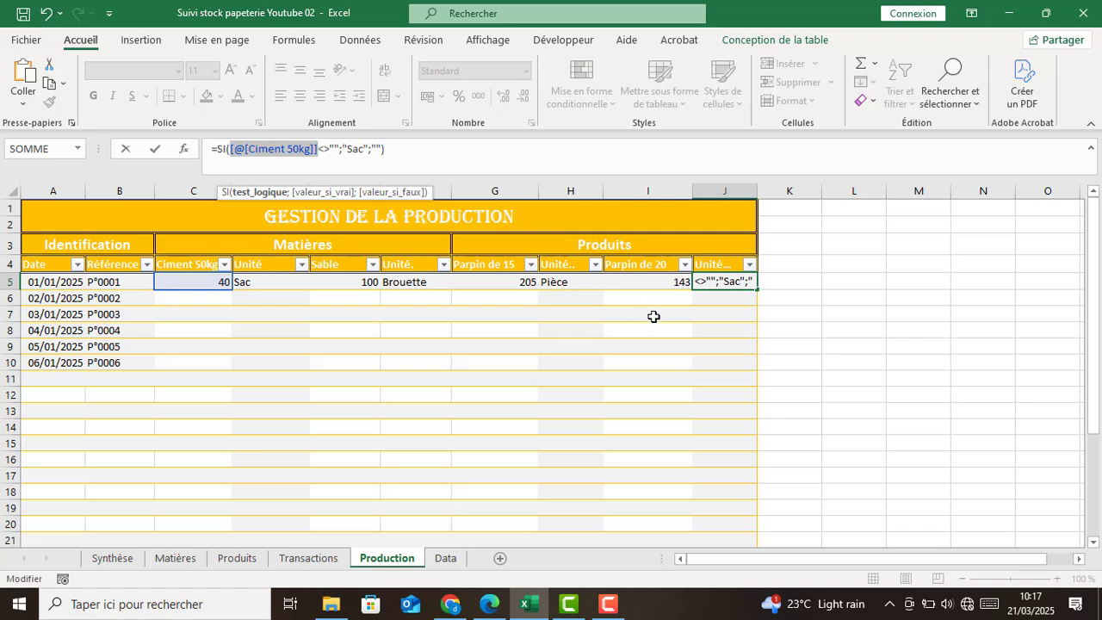
left_click(654, 282)
left_click_drag(346, 149, 362, 148)
type("Parpin d")
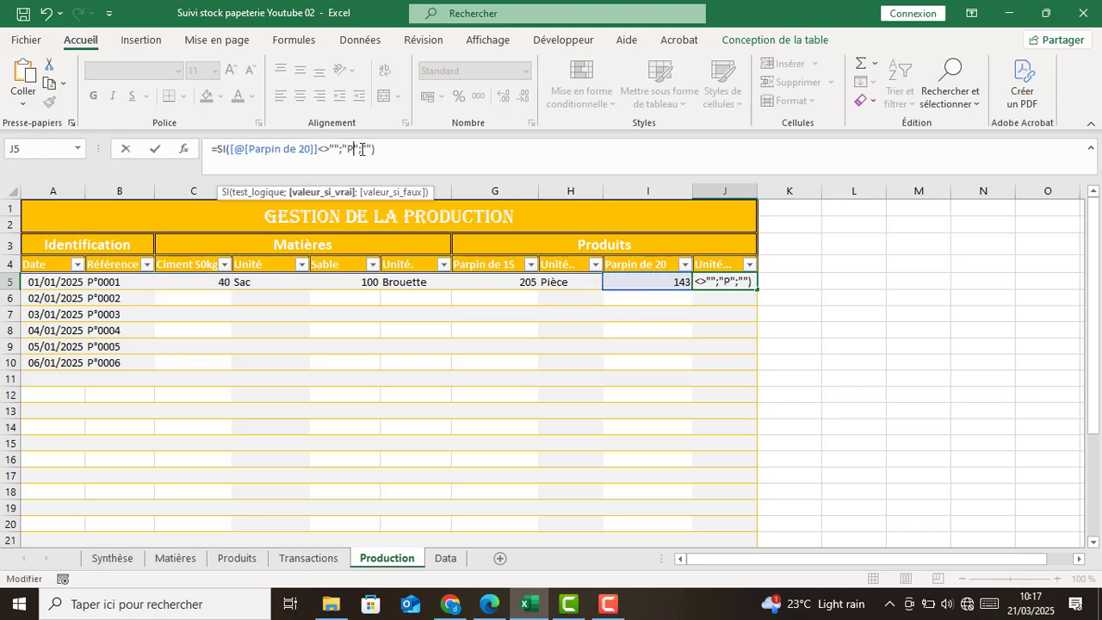
type("ièce")
key("Return")
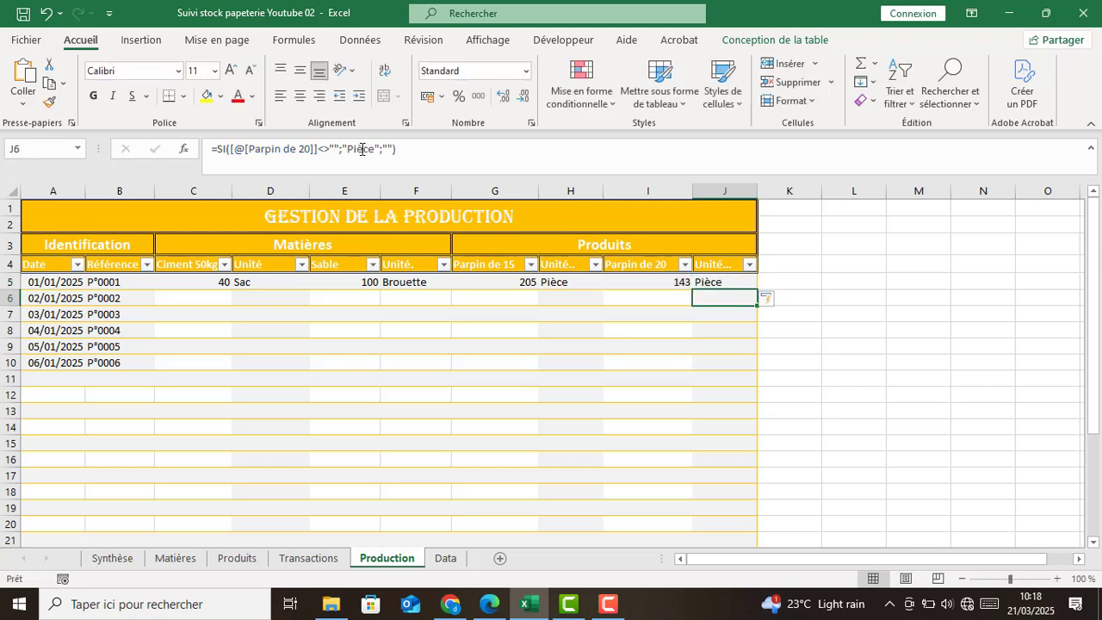
Test the Parpin de 20 unit formula with a quantity of 3 in I7 and I13, and delete both test values.
left_click(711, 319)
left_click(719, 413)
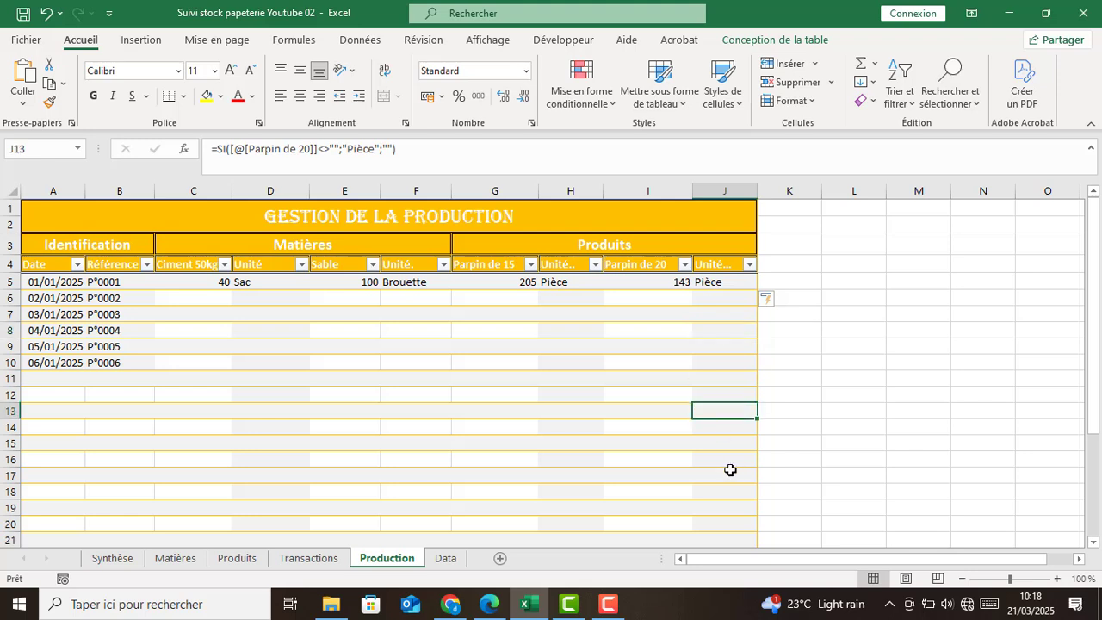
left_click(728, 474)
left_click(669, 314)
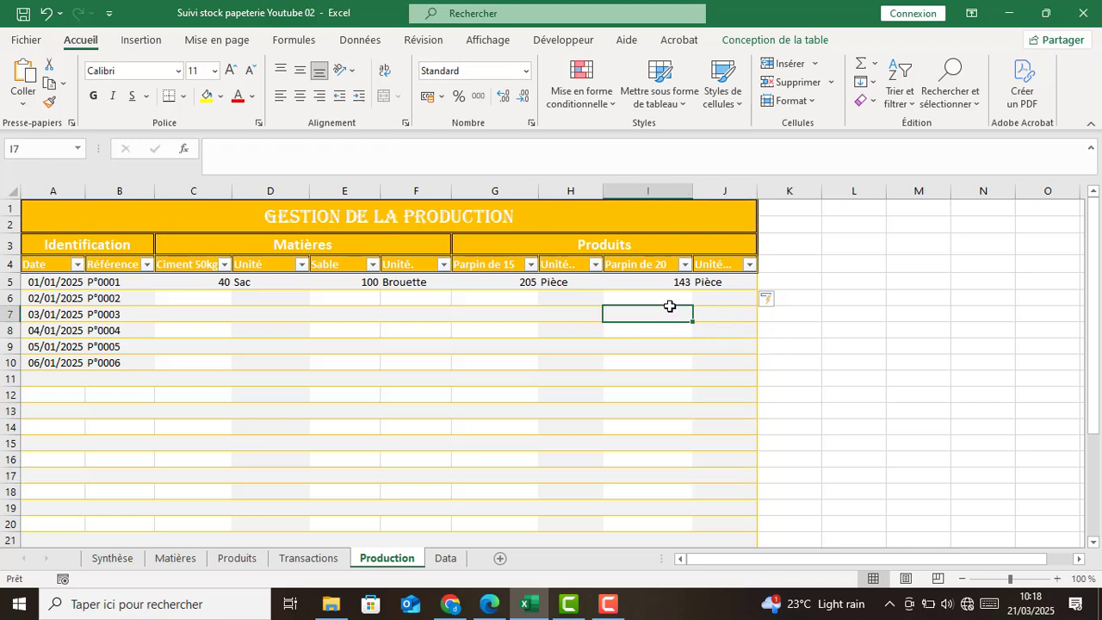
type("3")
left_click(667, 375)
left_click(657, 412)
type("3")
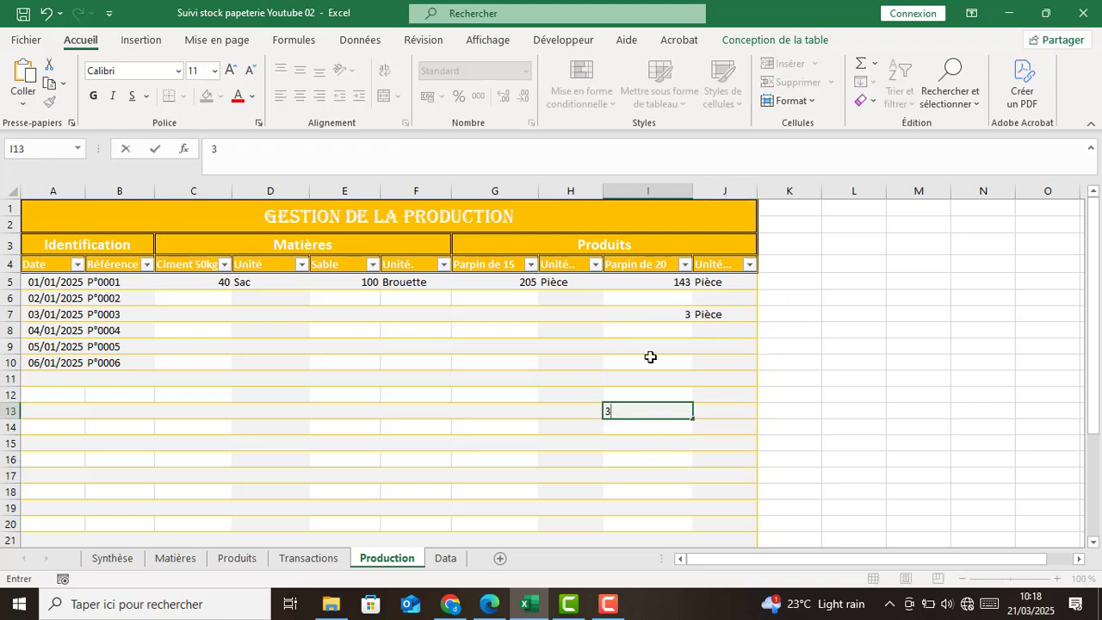
left_click(650, 360)
left_click(664, 317)
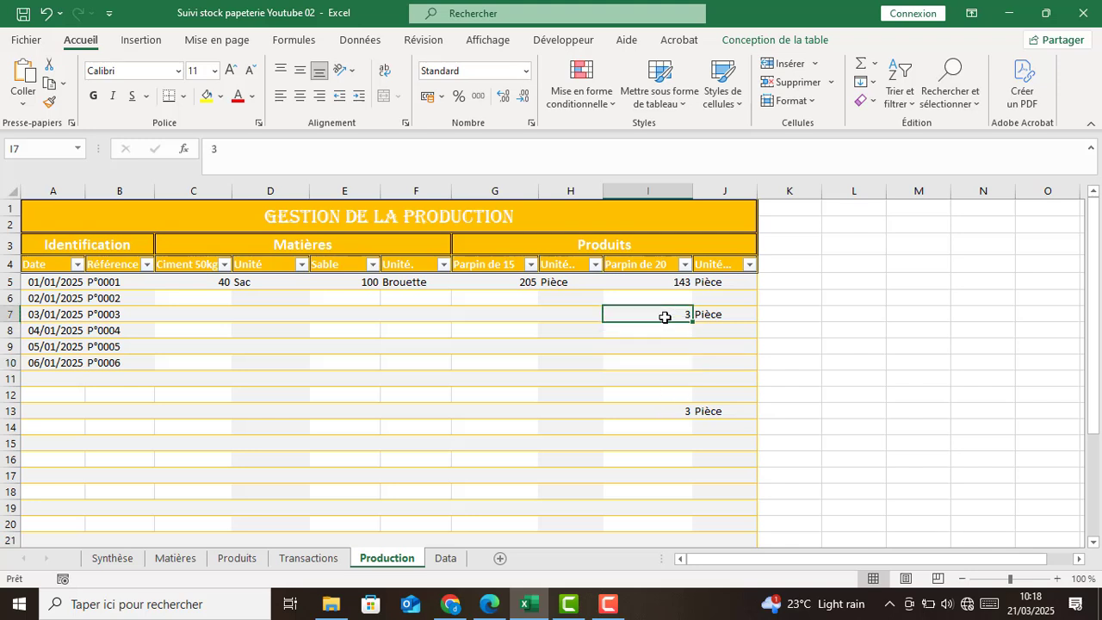
key("Delete")
left_click(663, 411)
key("Delete")
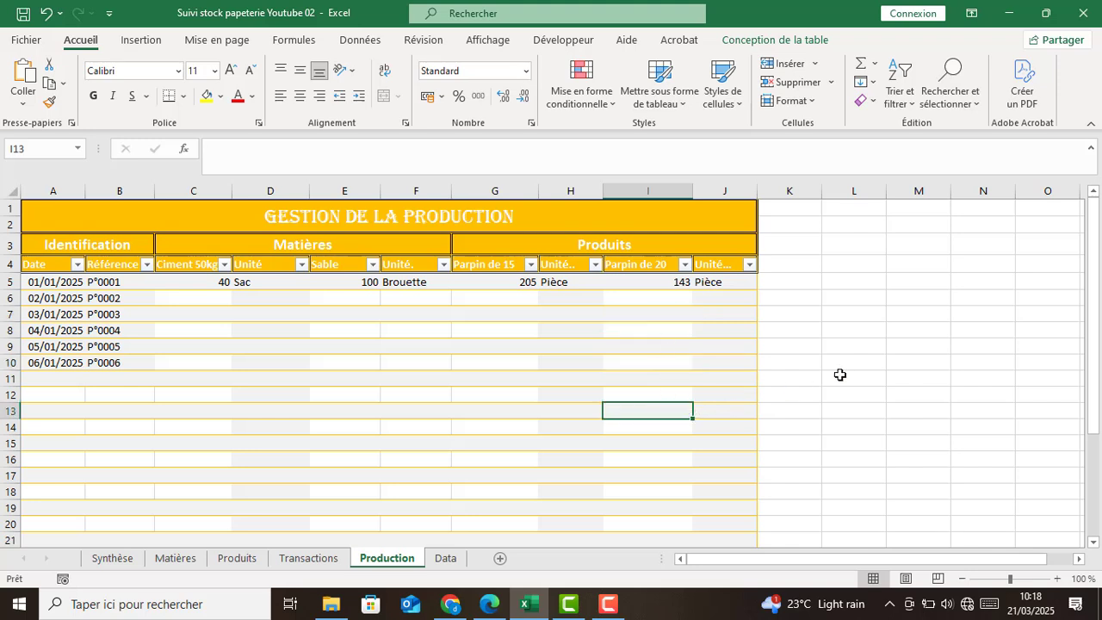
Enter material quantities of 30 for Ciment 50kg and 90 for Sable in the 02/01/2025 row of the Production sheet.
left_click(826, 380)
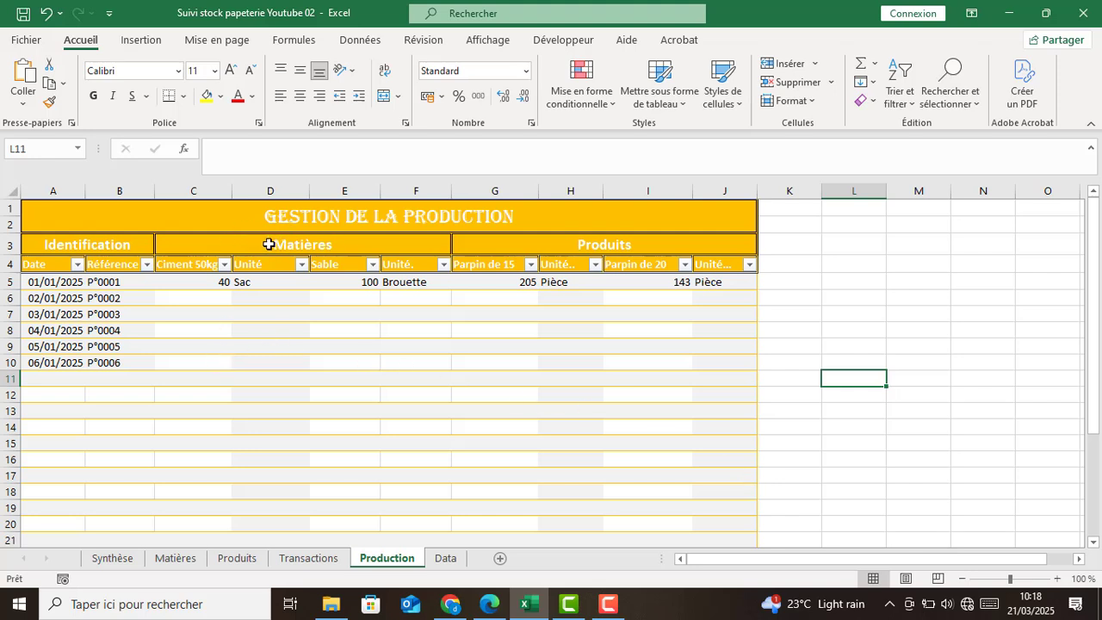
double_click(51, 298)
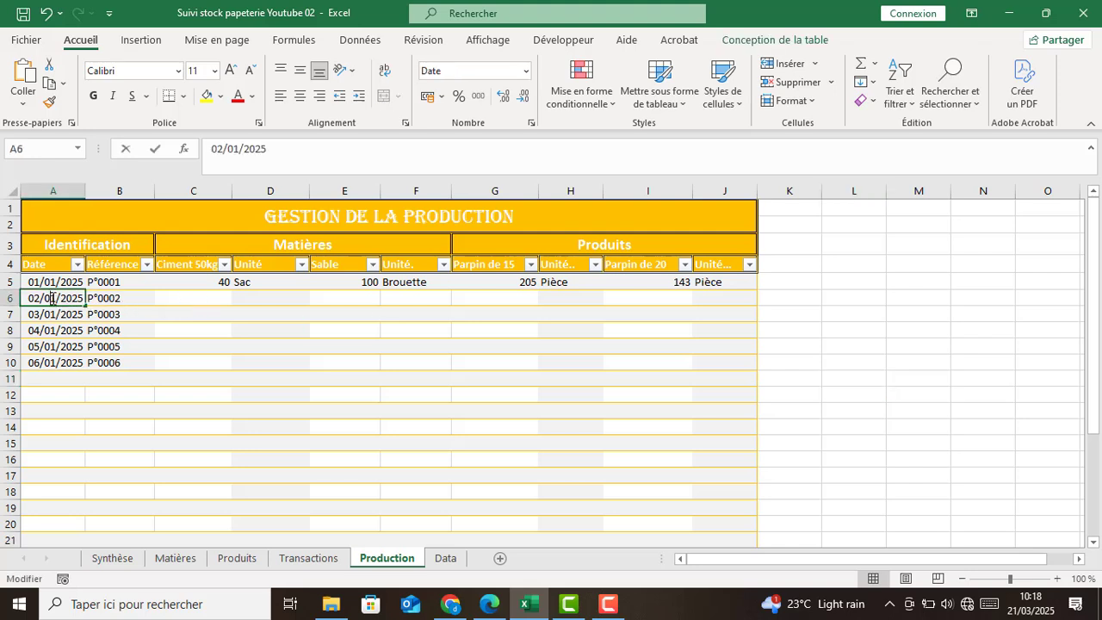
left_click(181, 297)
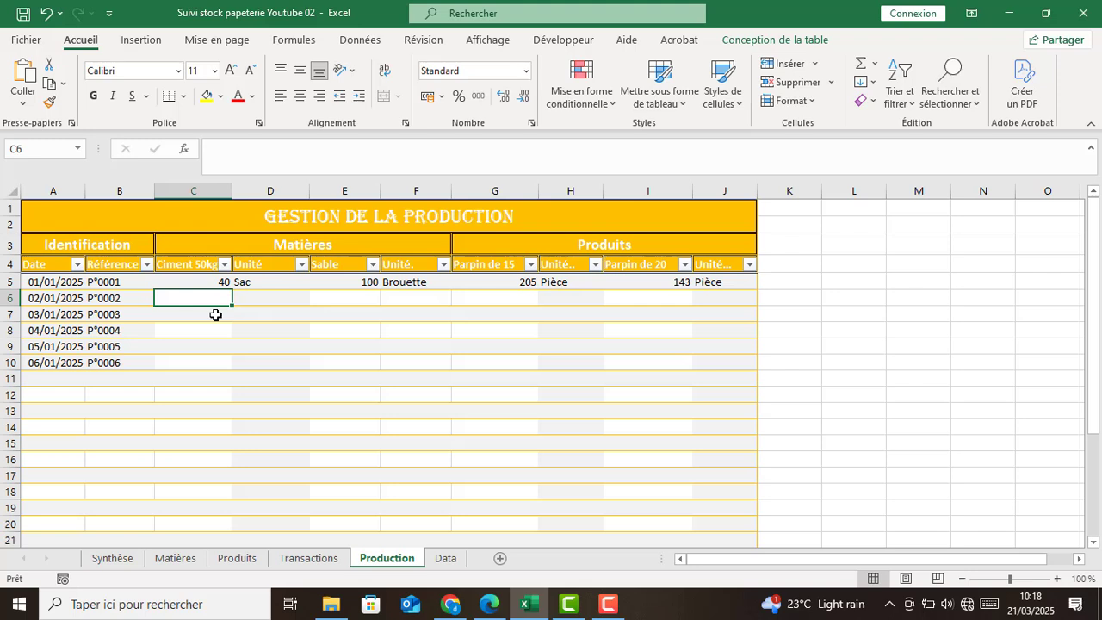
type("30")
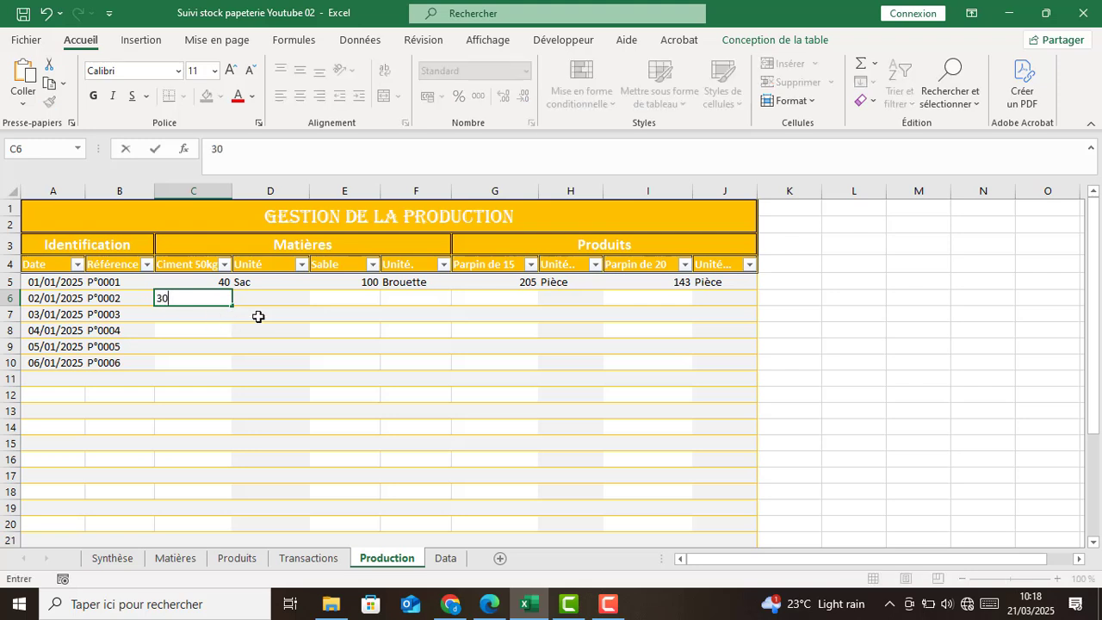
left_click(369, 296)
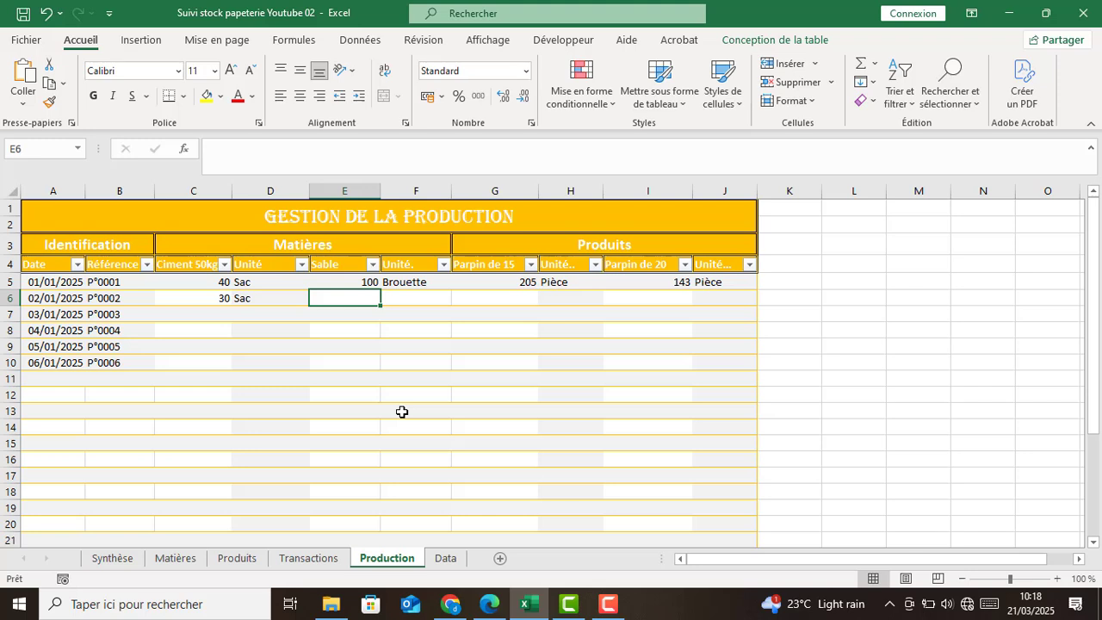
type("90")
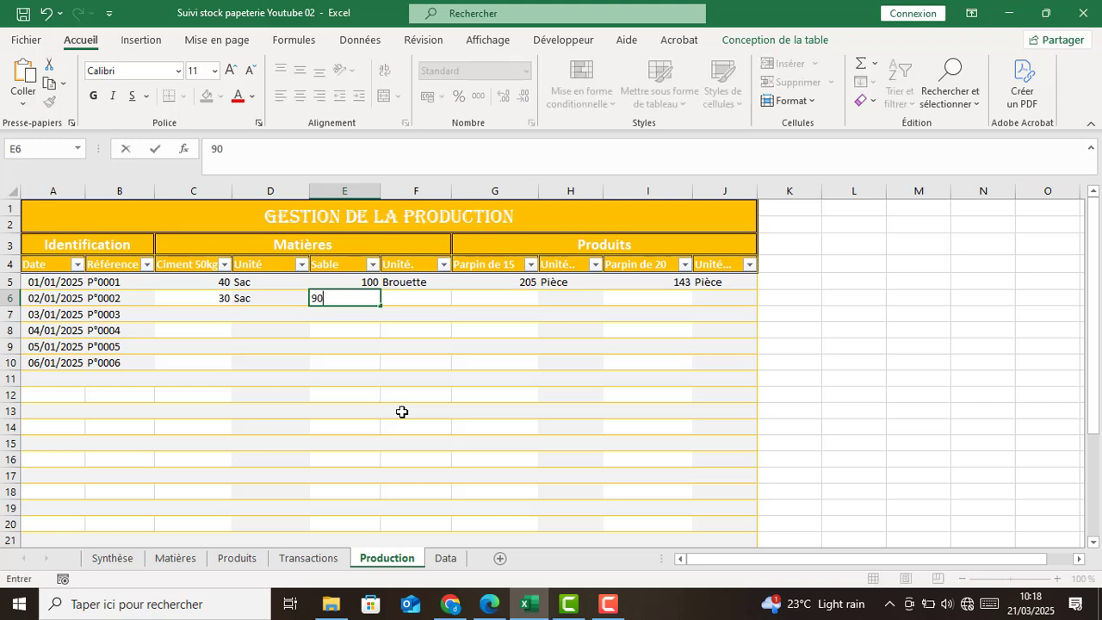
left_click(368, 359)
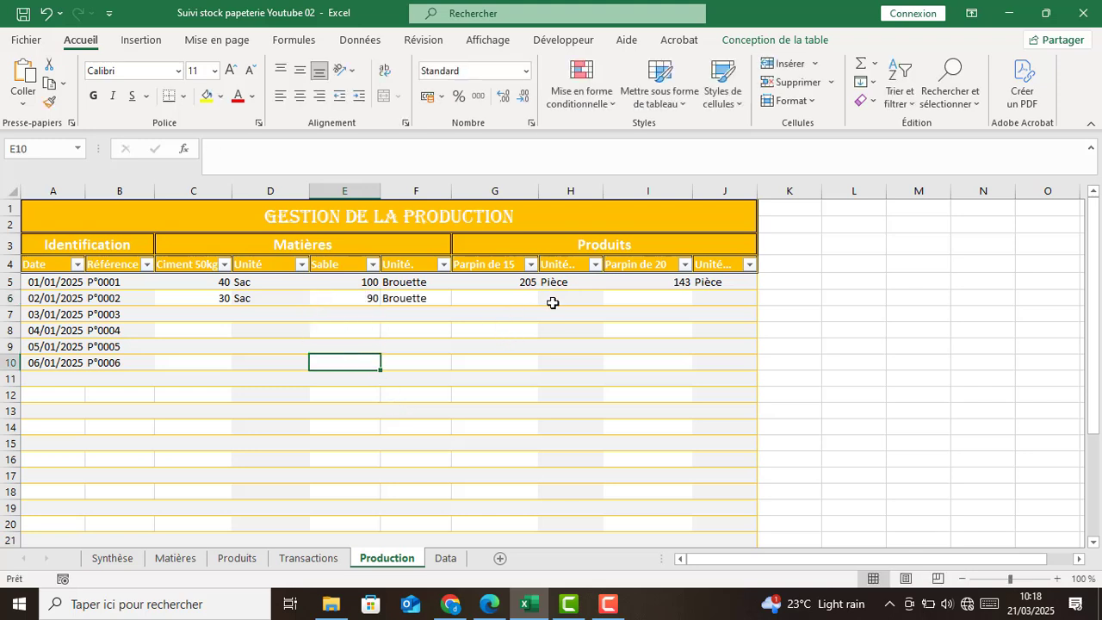
Enter product quantities of 180 for Parpin de 15 and 190 for Parpin de 20 in the 02/01/2025 production row.
left_click(512, 301)
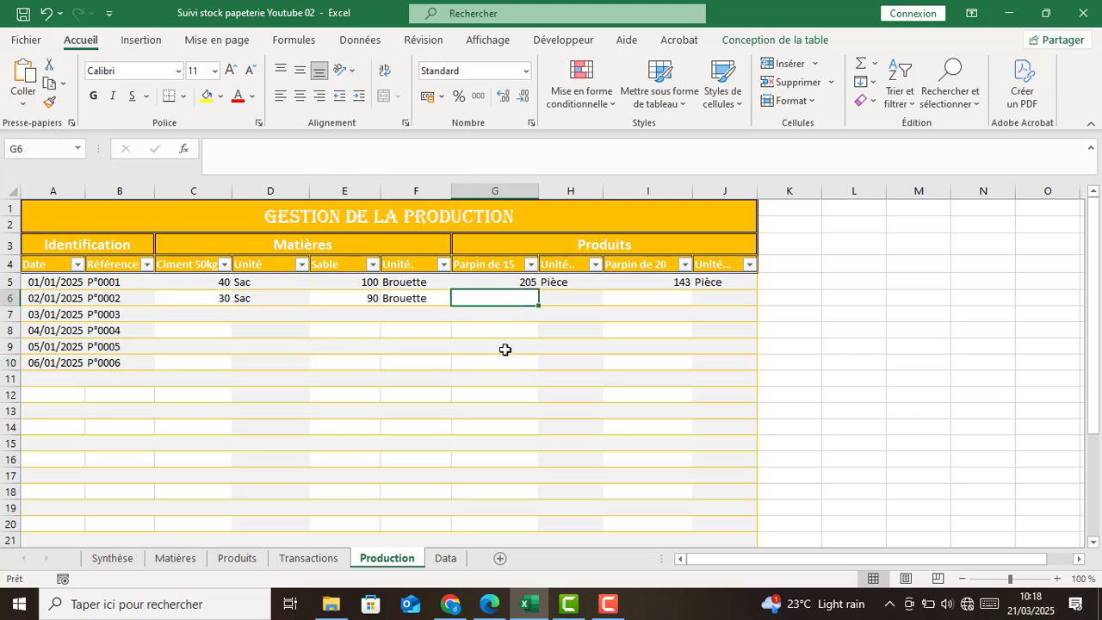
type("180")
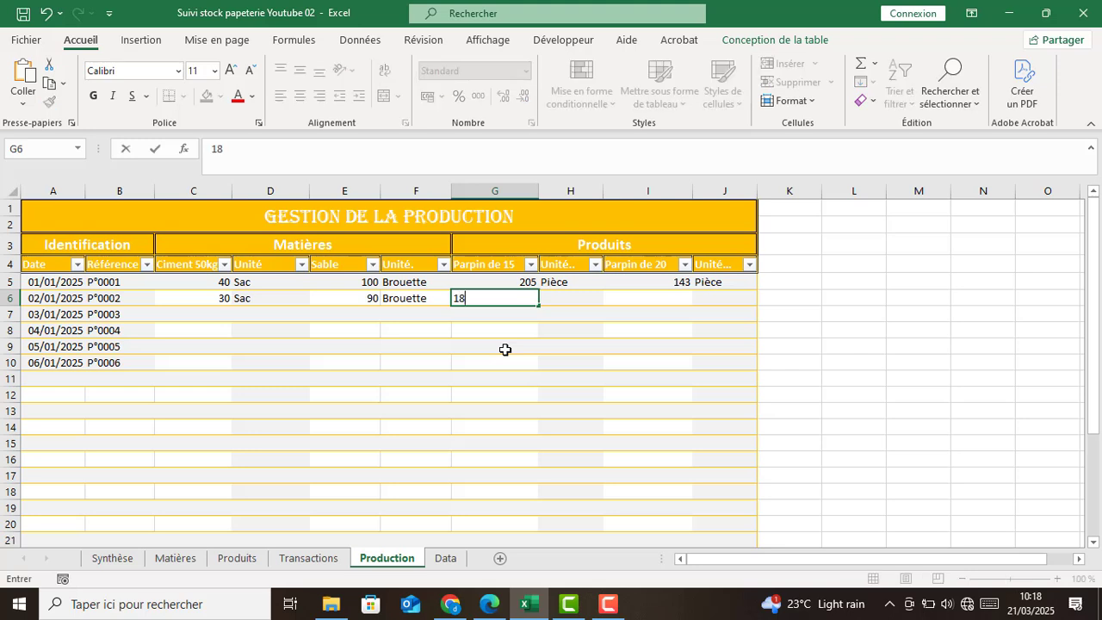
left_click(660, 299)
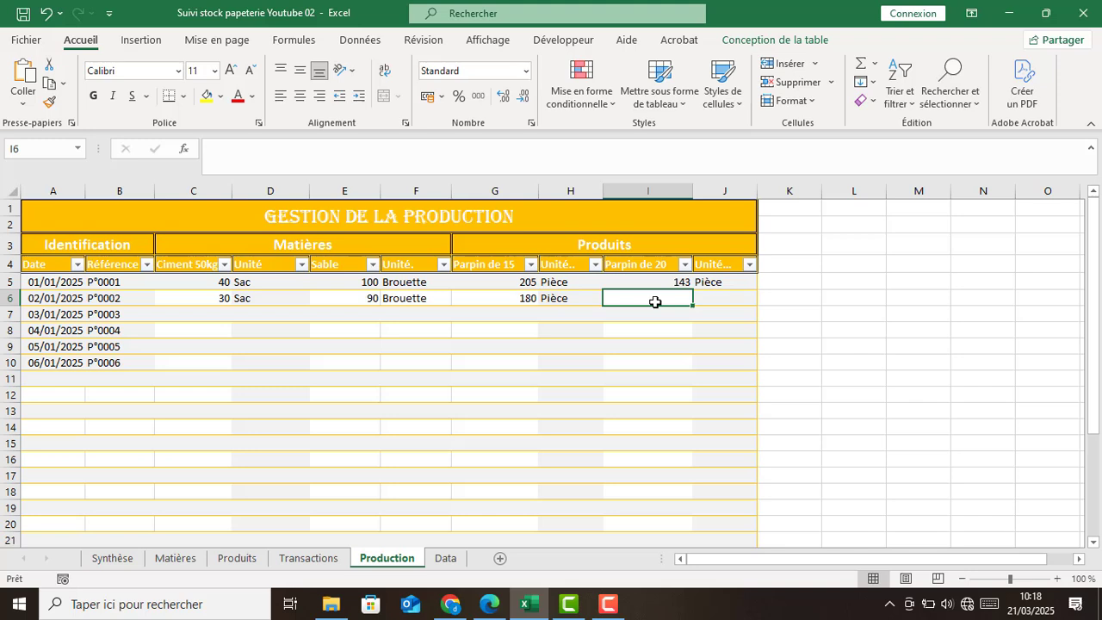
type("190")
key("Return")
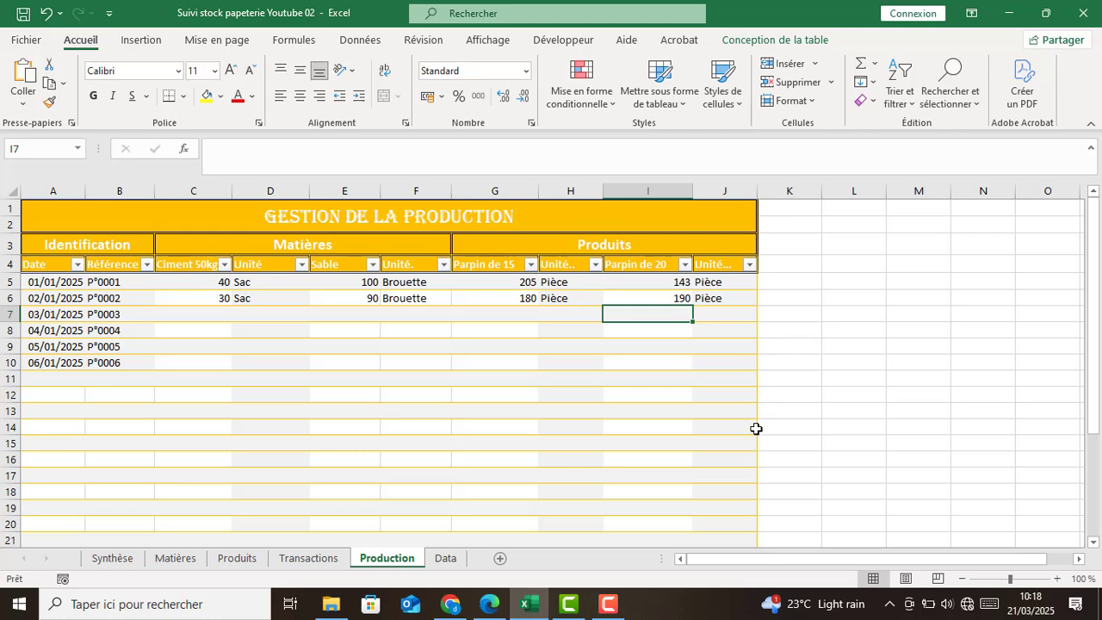
Review the Data and Transactions sheets, and the stock table and monthly chart on the Synthèse sheet.
left_click(446, 558)
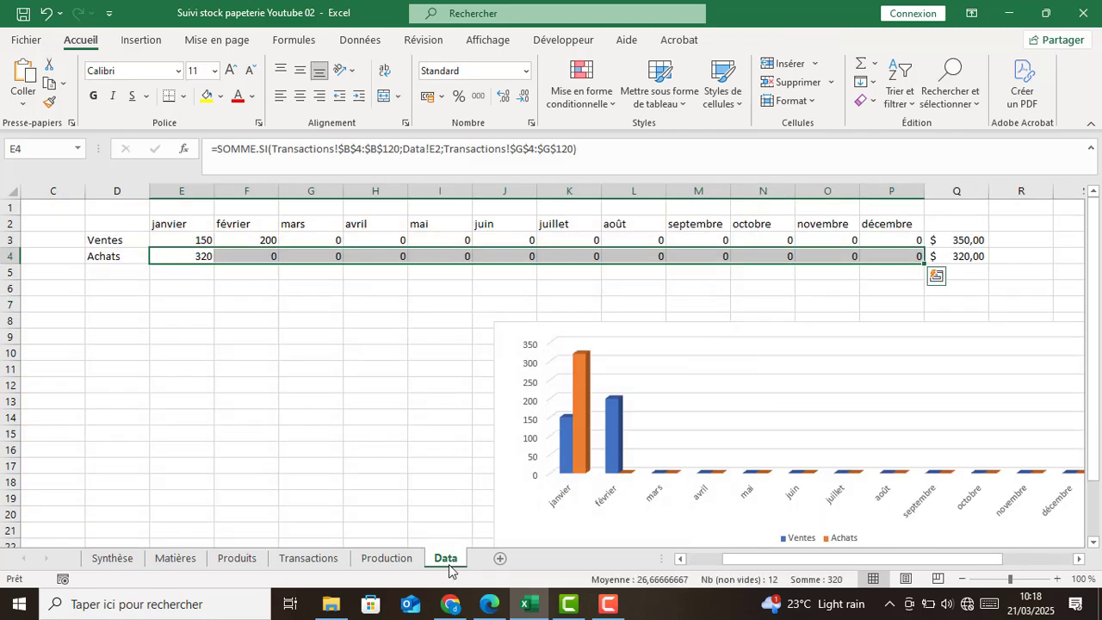
left_click(401, 561)
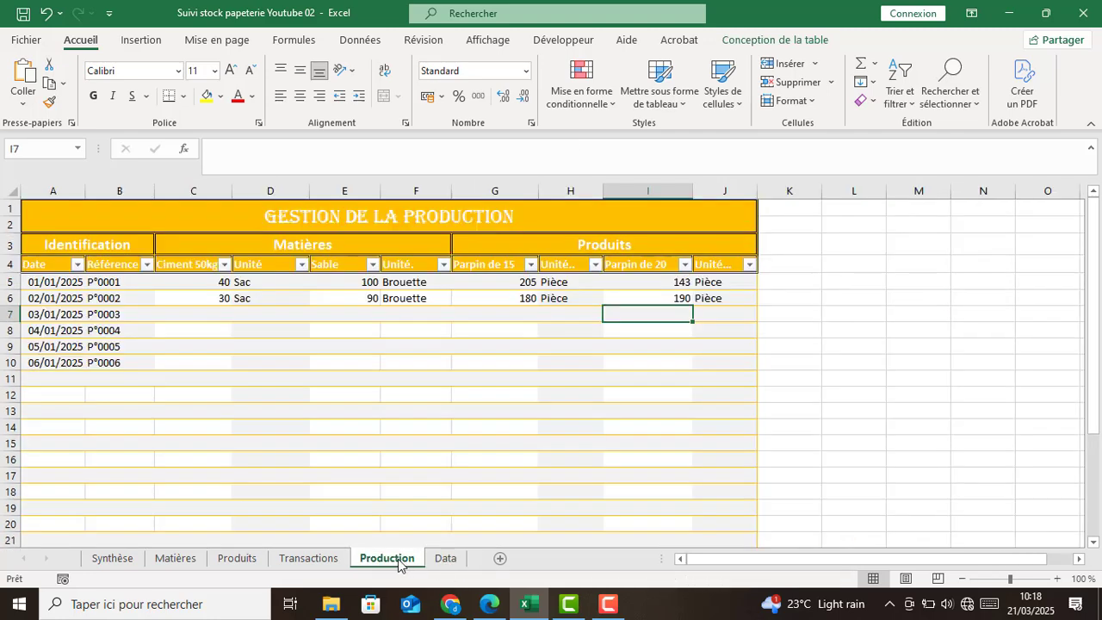
left_click(319, 560)
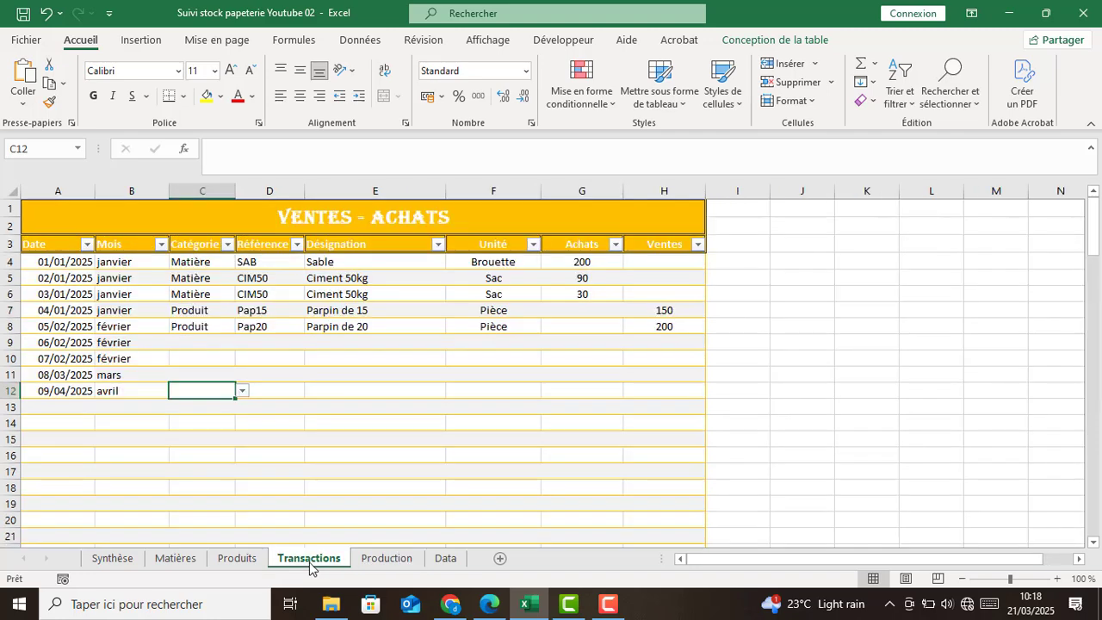
left_click(108, 561)
scroll(370, 482, "down", 3)
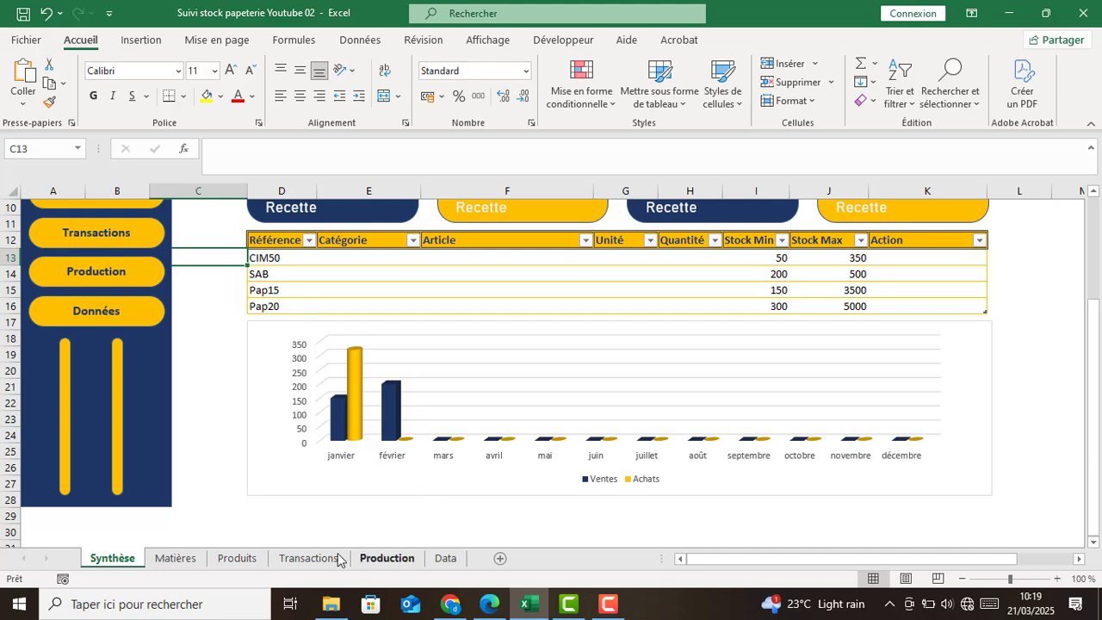
Fill the 06/02/2025 row of the Transactions sheet with category Matière, reference CIM50 and a purchase quantity of 56.
left_click(308, 560)
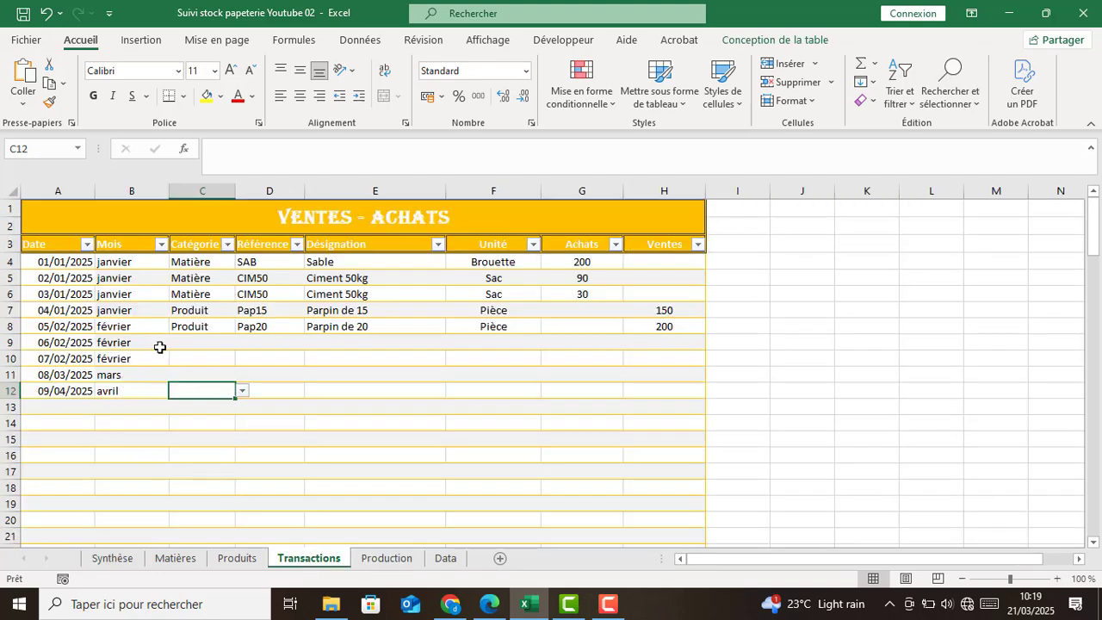
left_click(188, 341)
left_click(244, 345)
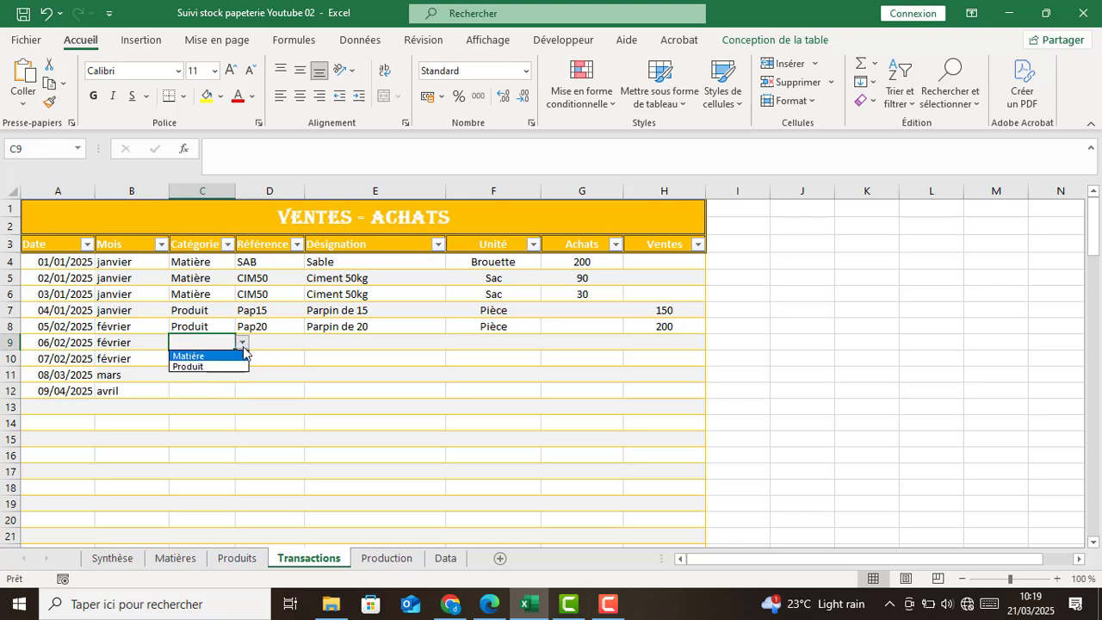
left_click(224, 358)
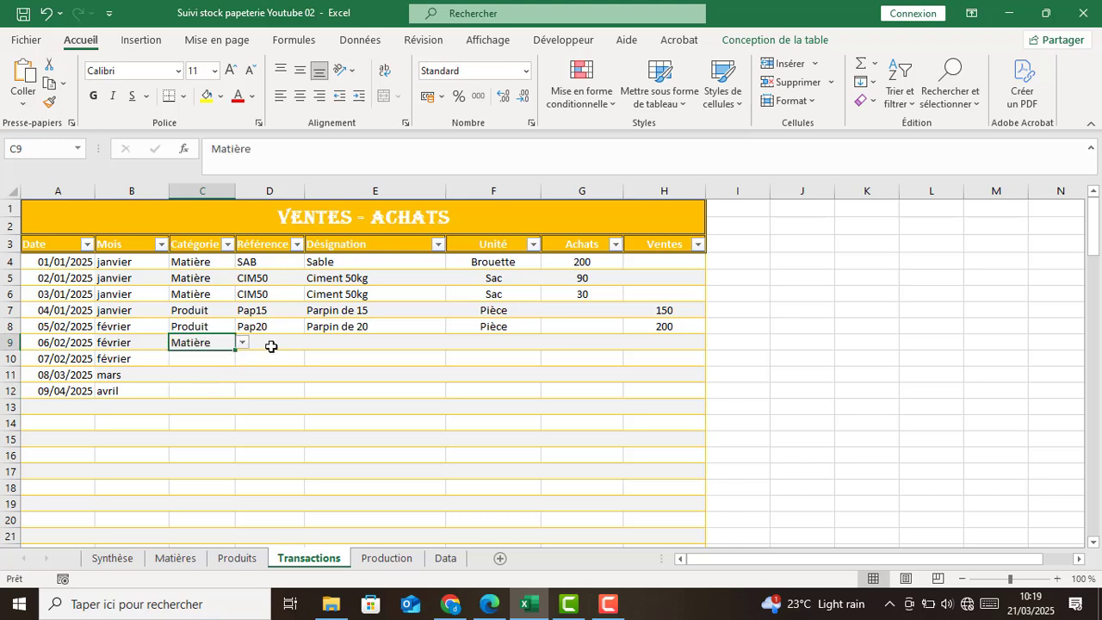
left_click(270, 345)
left_click(311, 342)
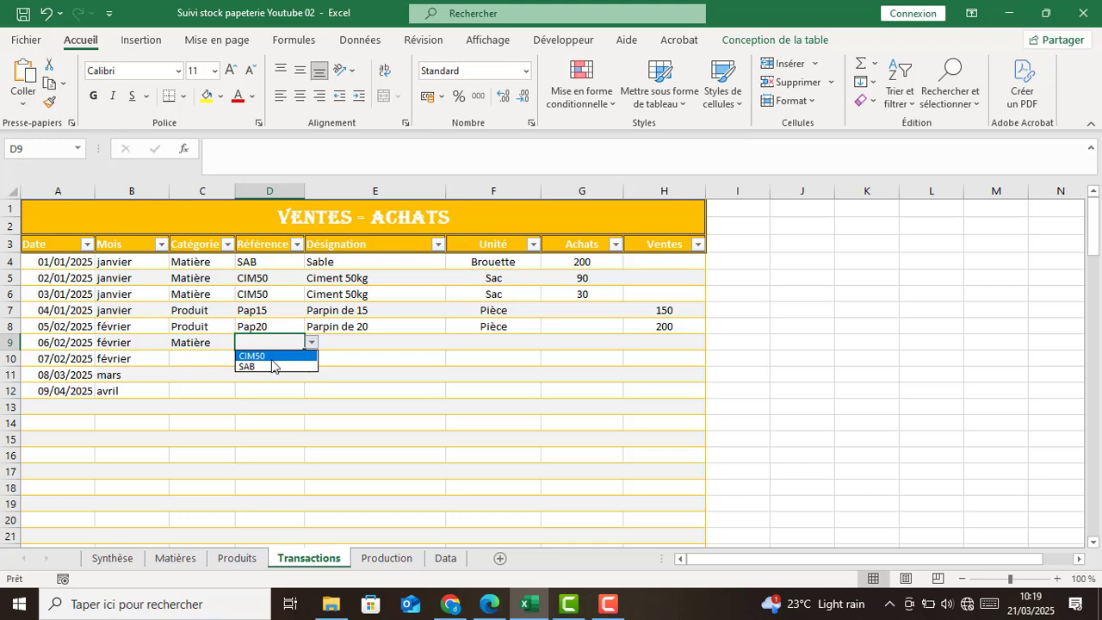
left_click(272, 356)
left_click(607, 351)
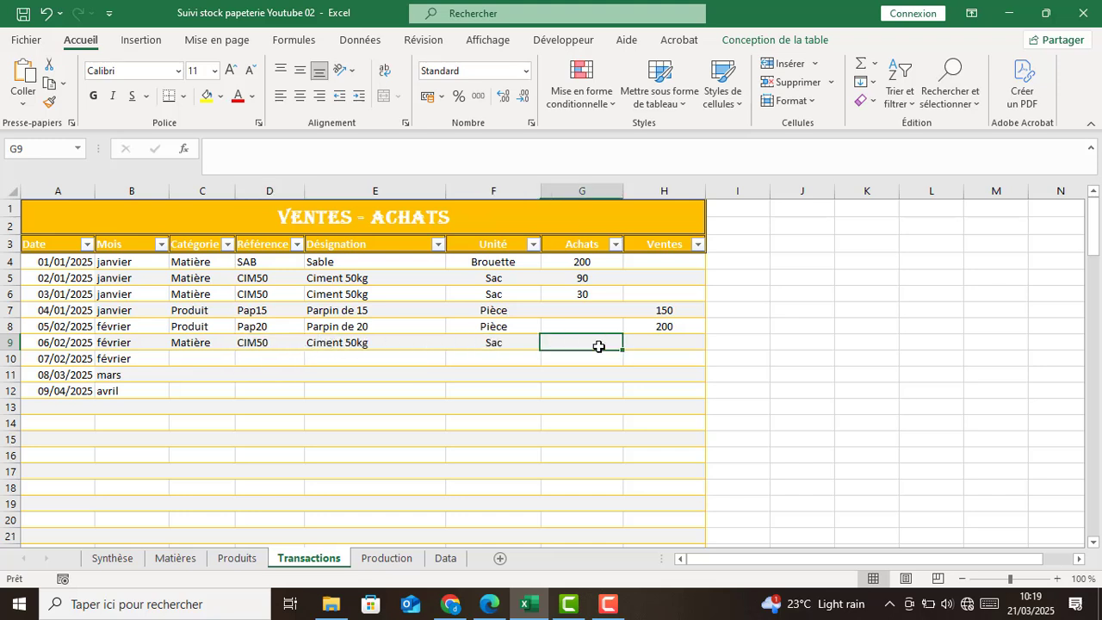
type("50")
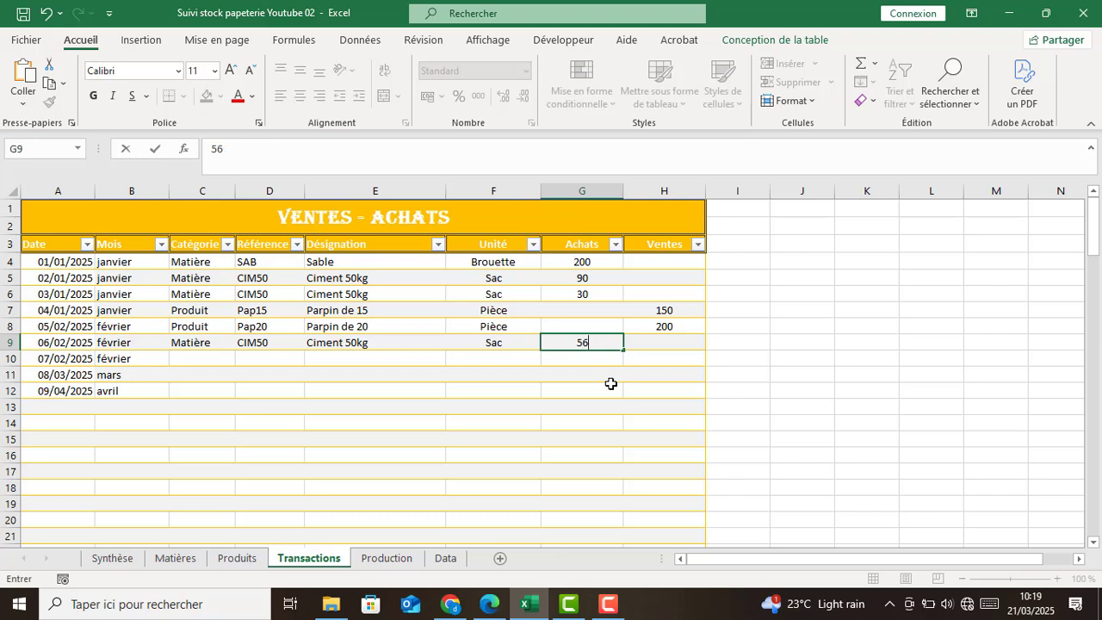
key("Return")
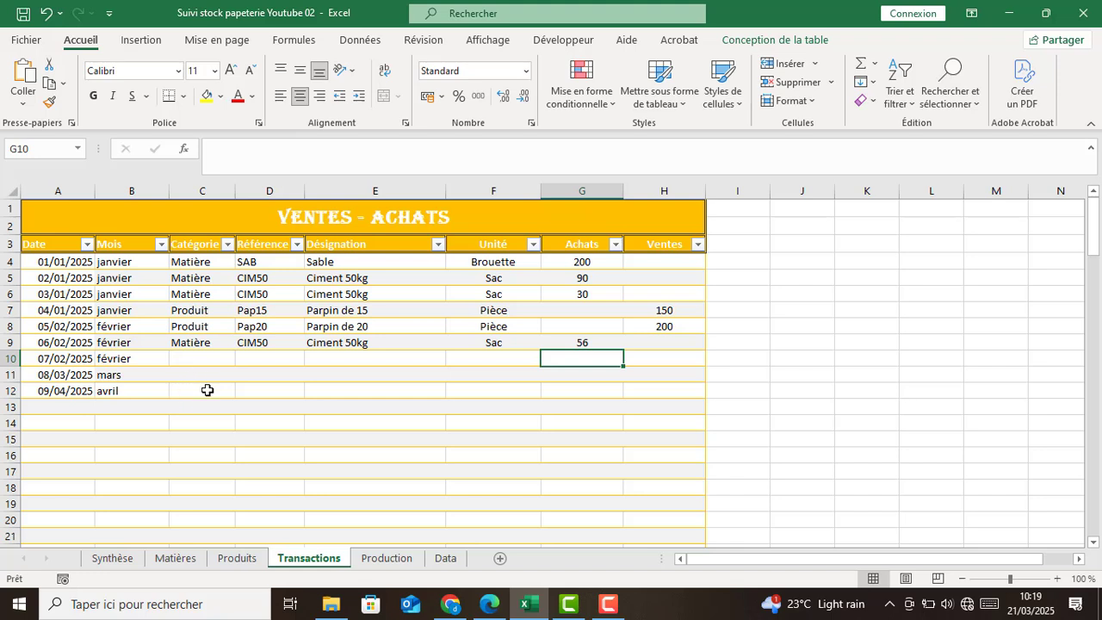
Fill the 07/02/2025 transaction row with category Matière, reference SAB and a purchase quantity of 150.
left_click(200, 359)
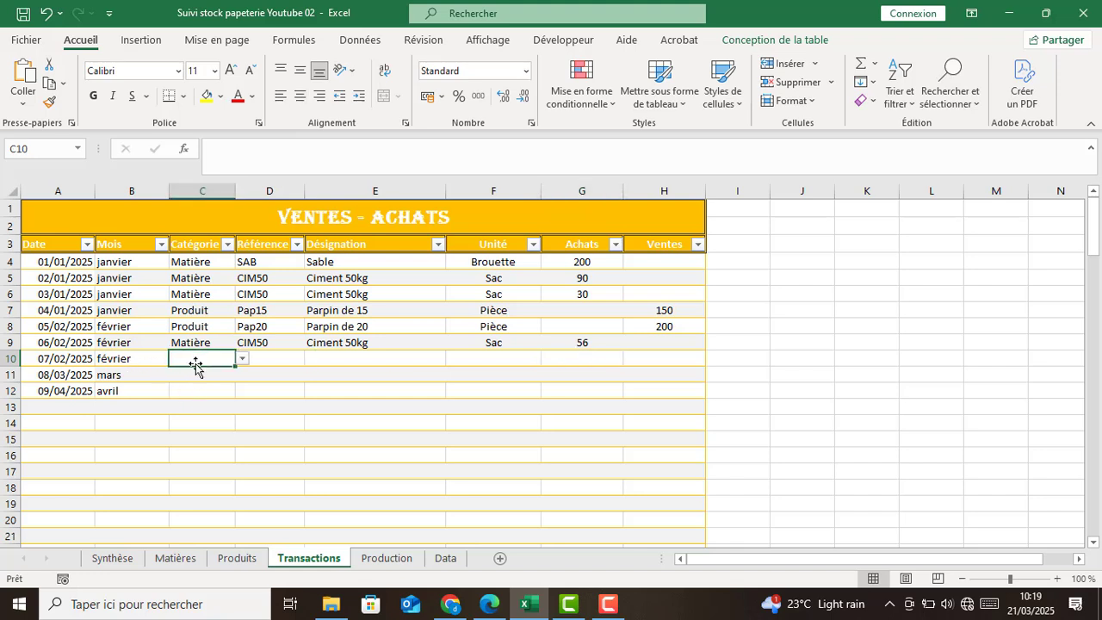
left_click(242, 358)
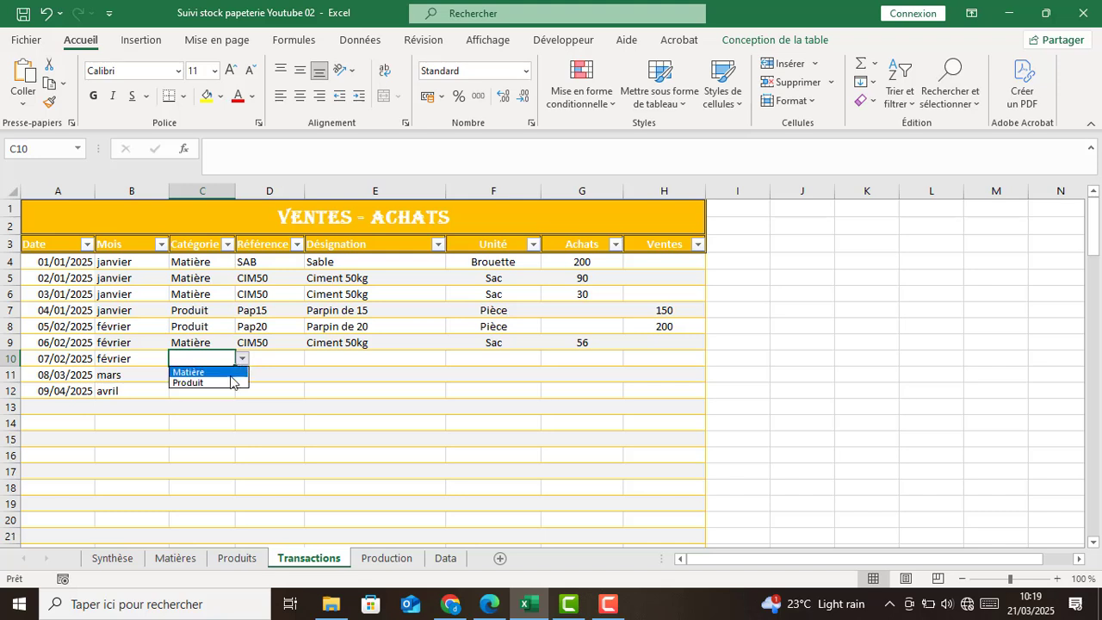
left_click(229, 371)
left_click(290, 361)
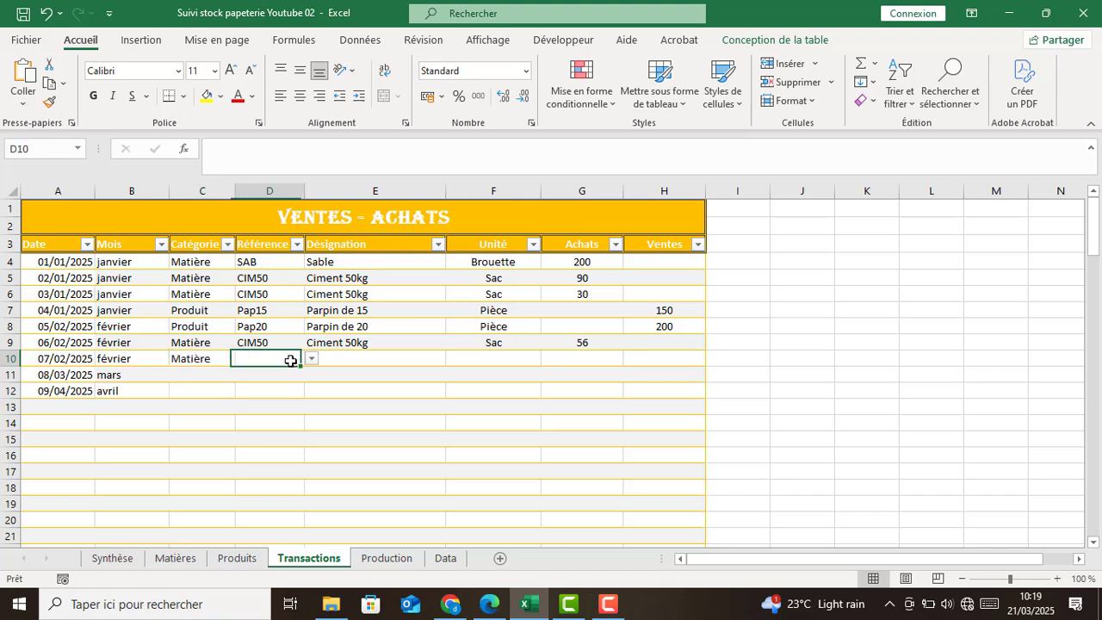
left_click(311, 358)
left_click(288, 383)
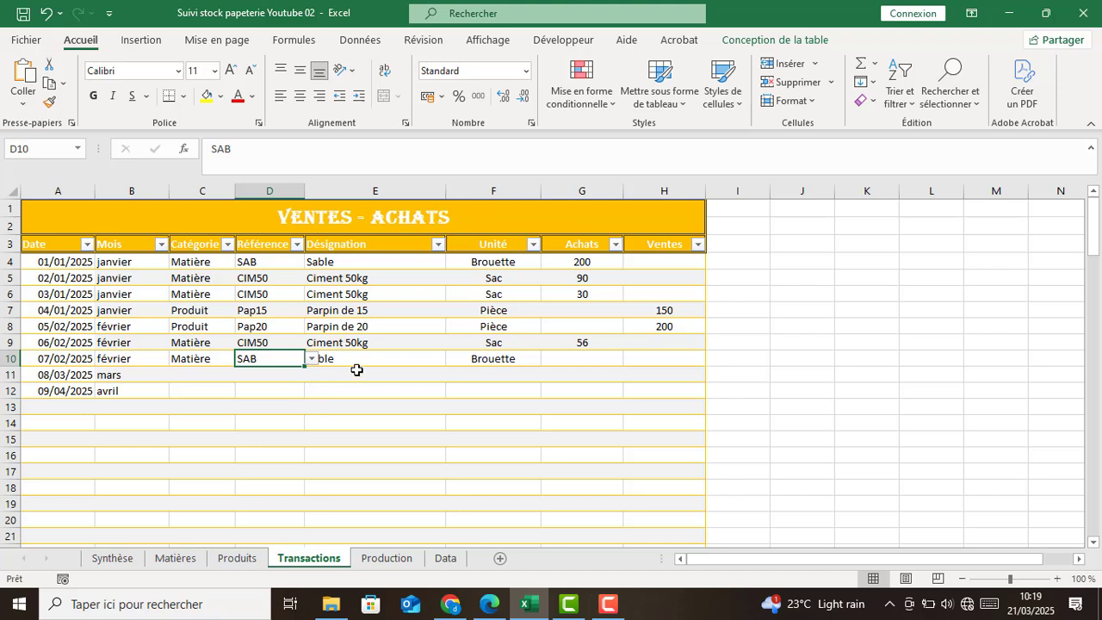
left_click(590, 362)
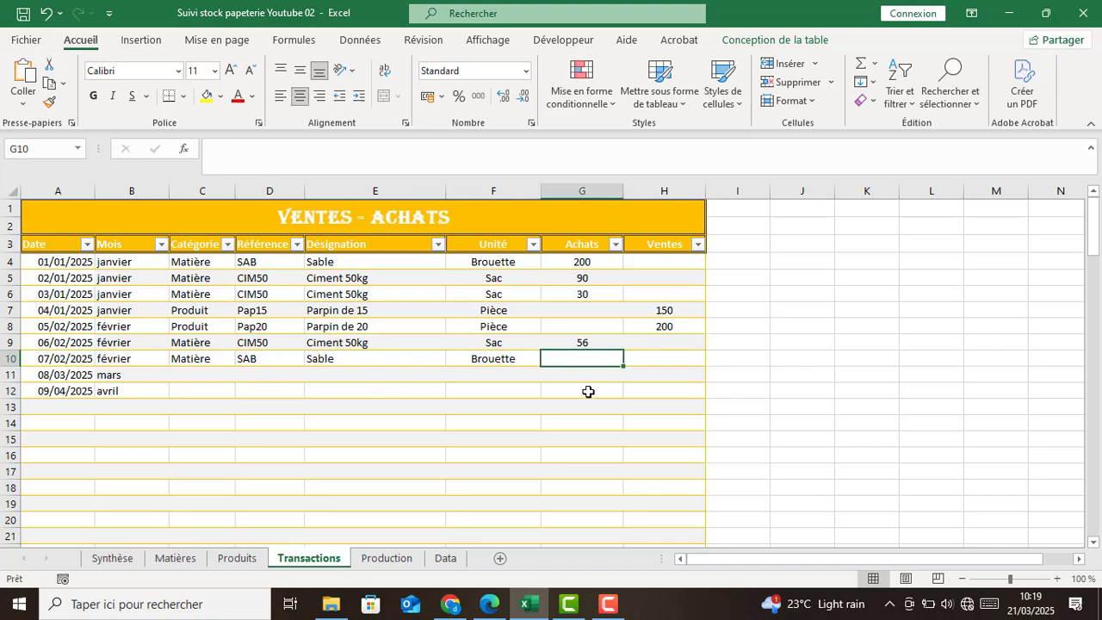
type("150")
key("Return")
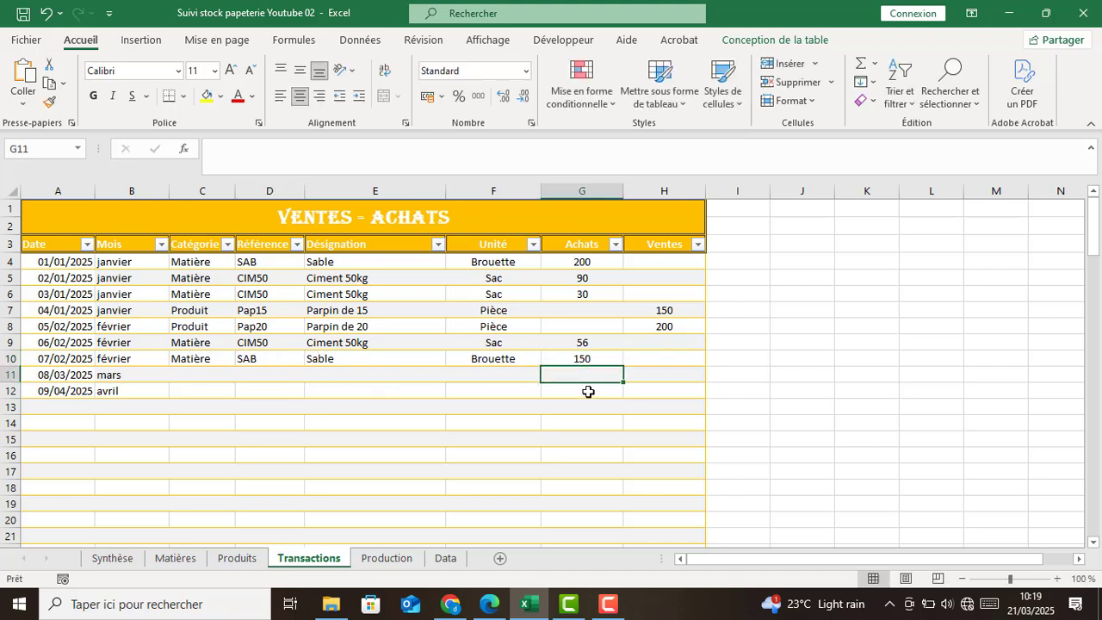
Fill the 08/03/2025 transaction row with category Produit, reference Pap20 and a sales quantity of 80.
left_click(202, 376)
left_click(242, 375)
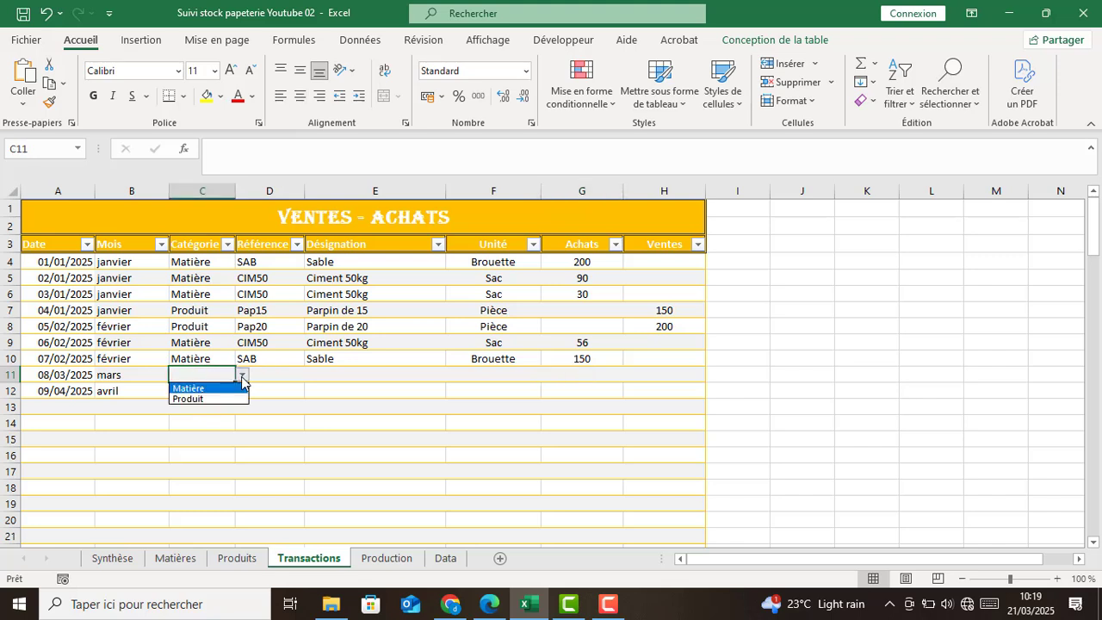
left_click(230, 399)
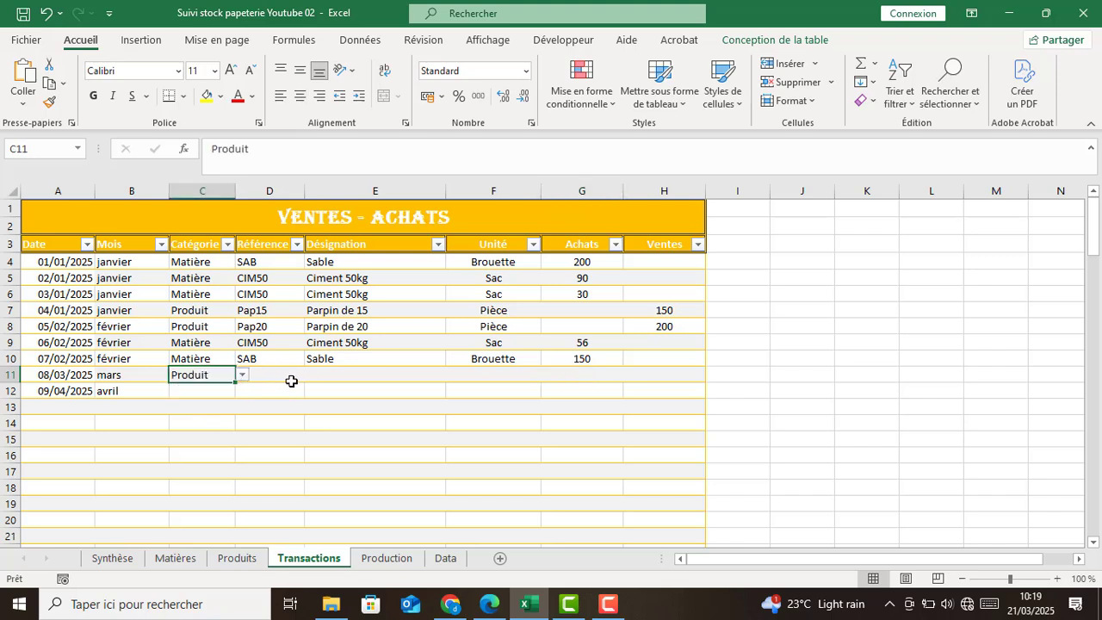
left_click(289, 380)
left_click(312, 376)
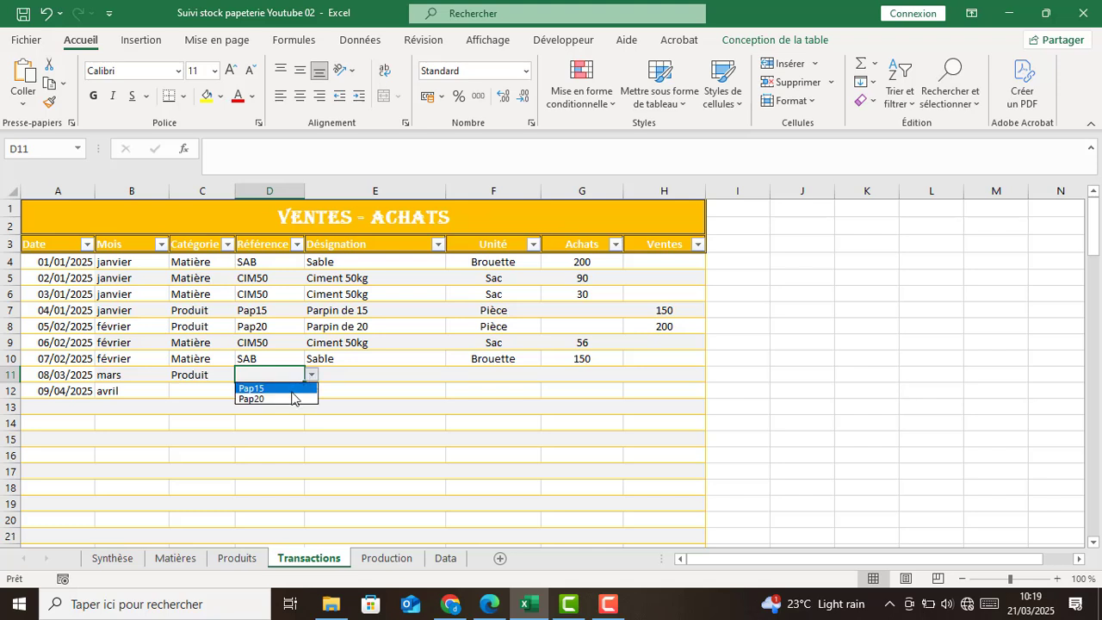
left_click(286, 398)
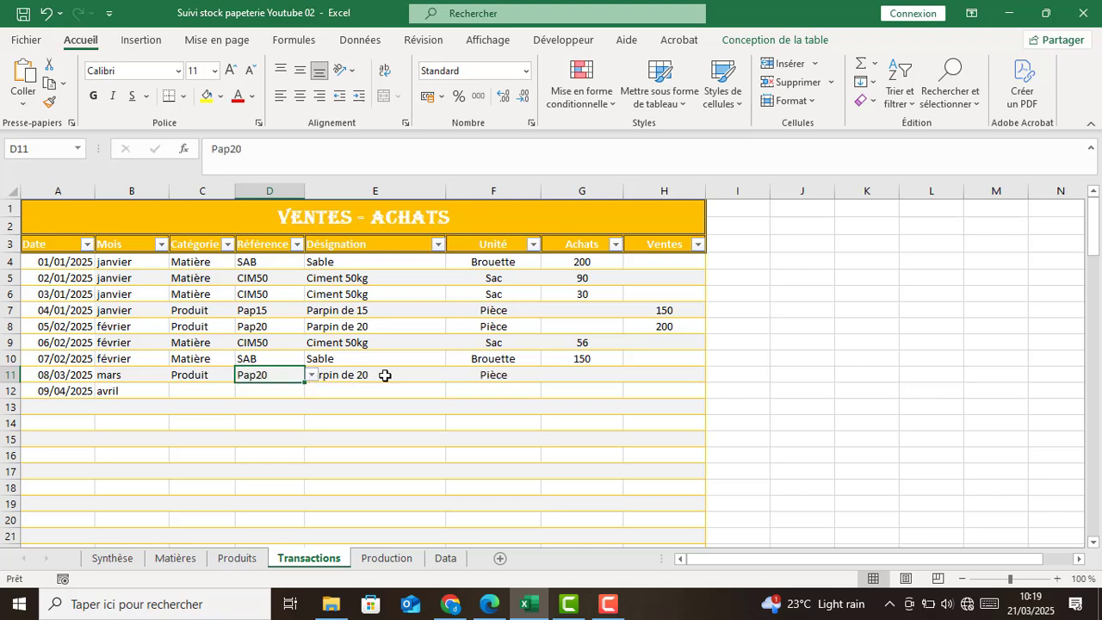
left_click(644, 377)
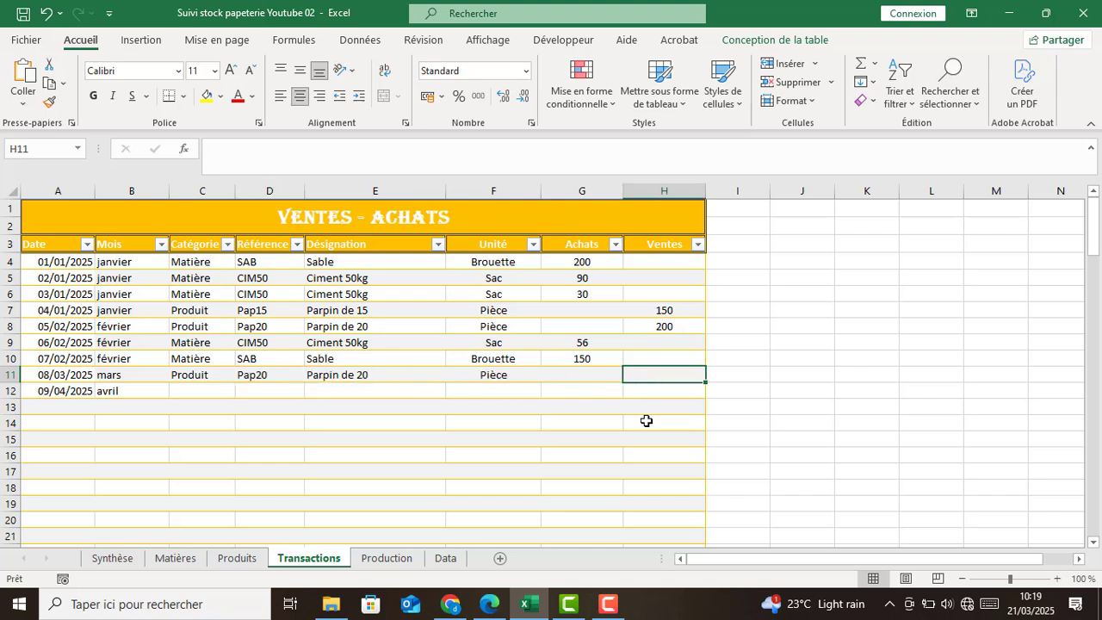
type("80")
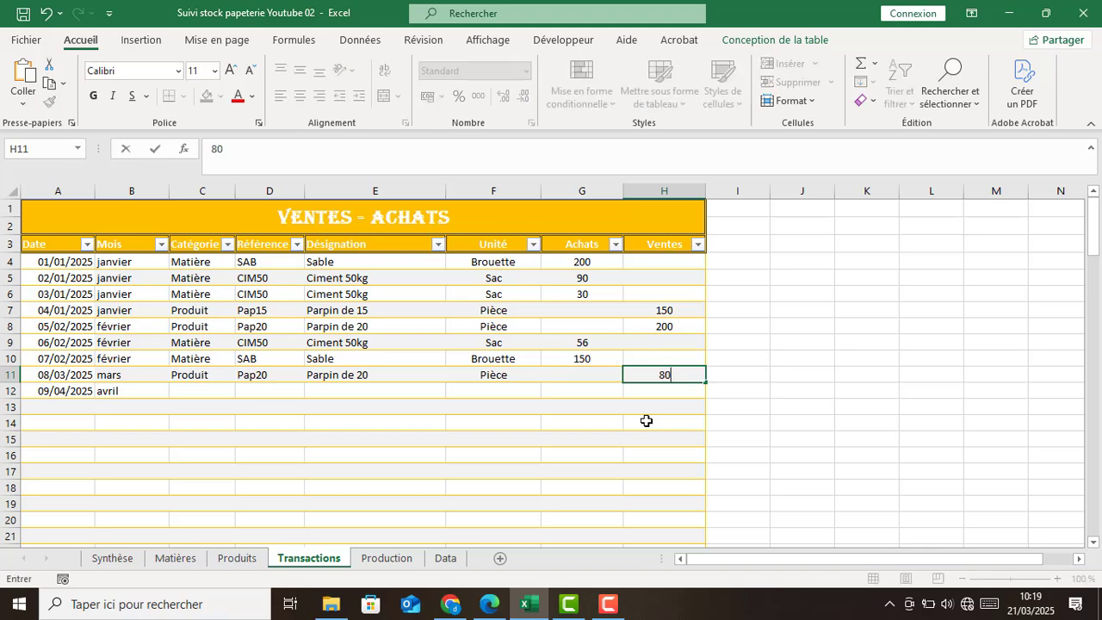
key("Return")
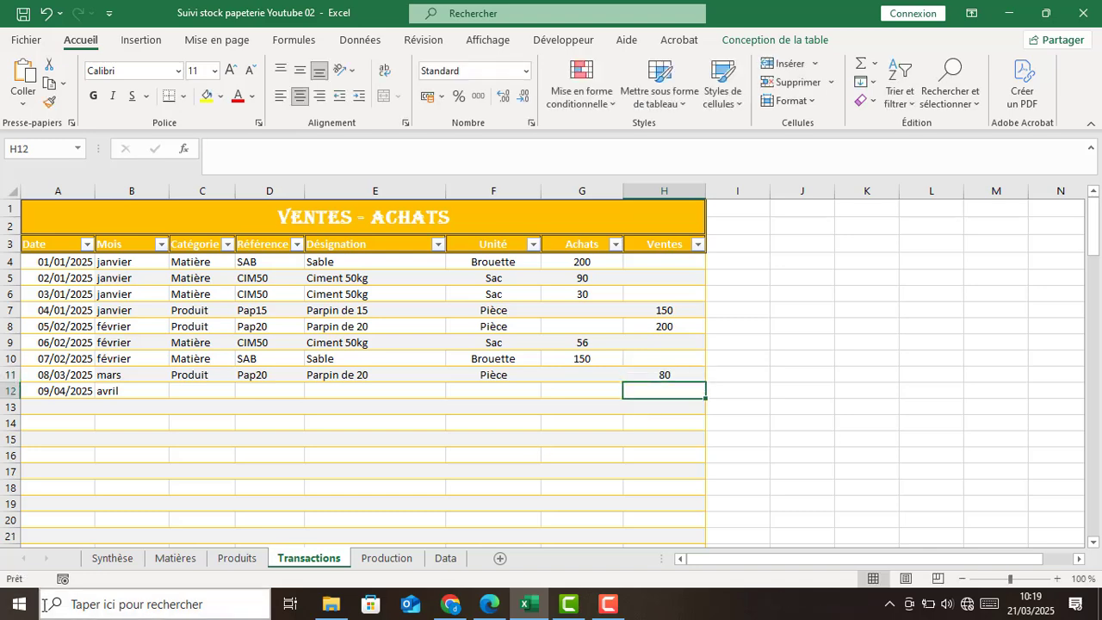
Review the monthly sales and purchases on the Synthèse and Data sheets, the transaction months, and the Production and Produits sheets.
left_click(112, 558)
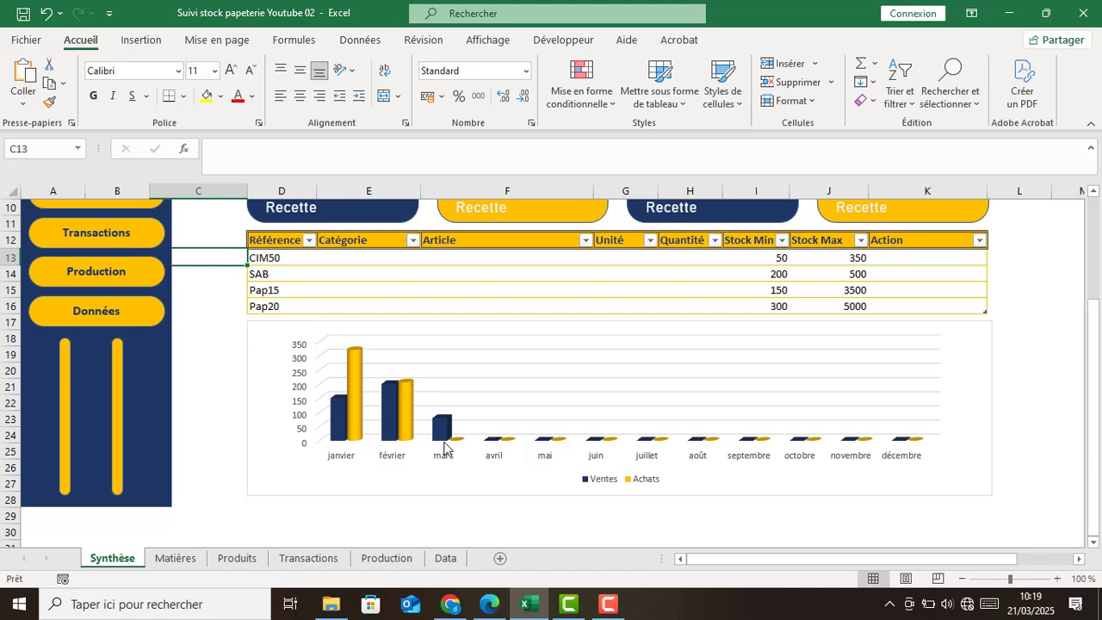
left_click(445, 558)
left_click(237, 318)
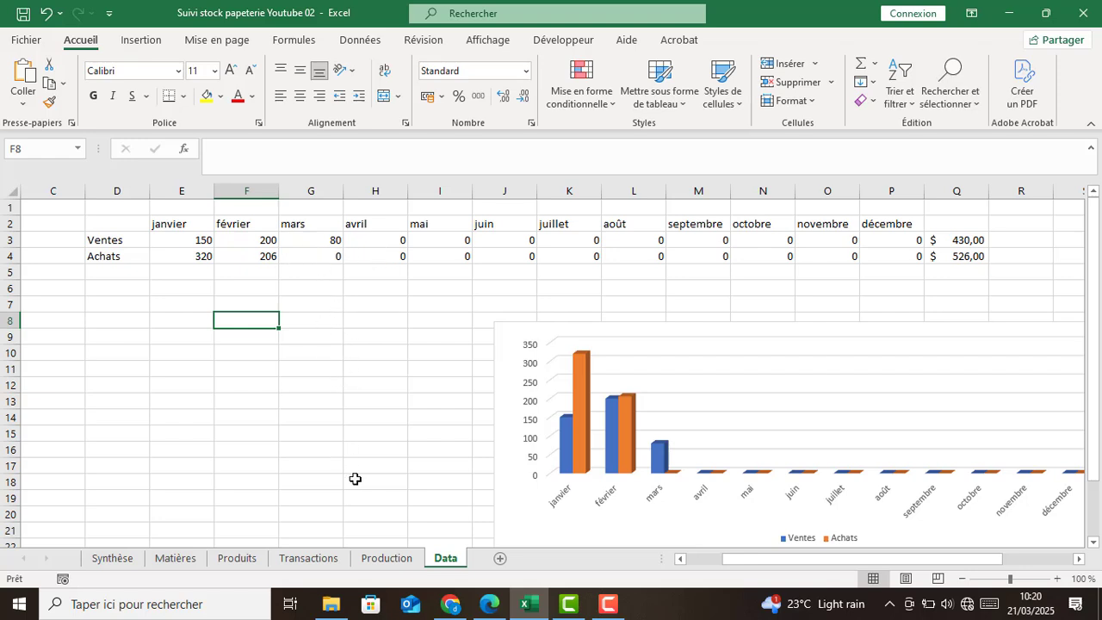
left_click(308, 557)
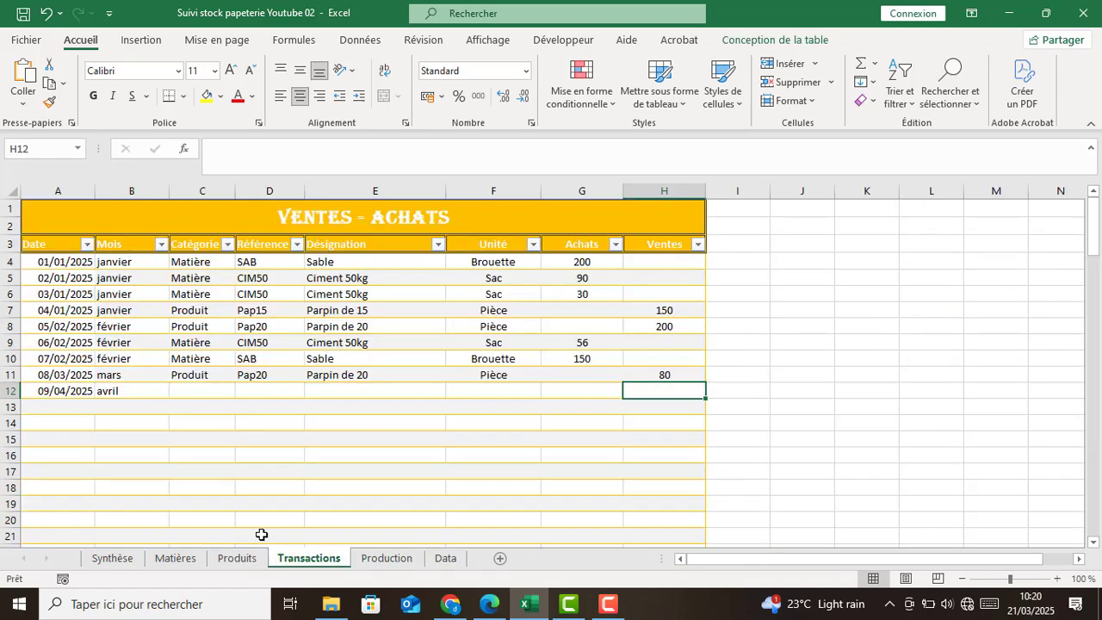
left_click(121, 375)
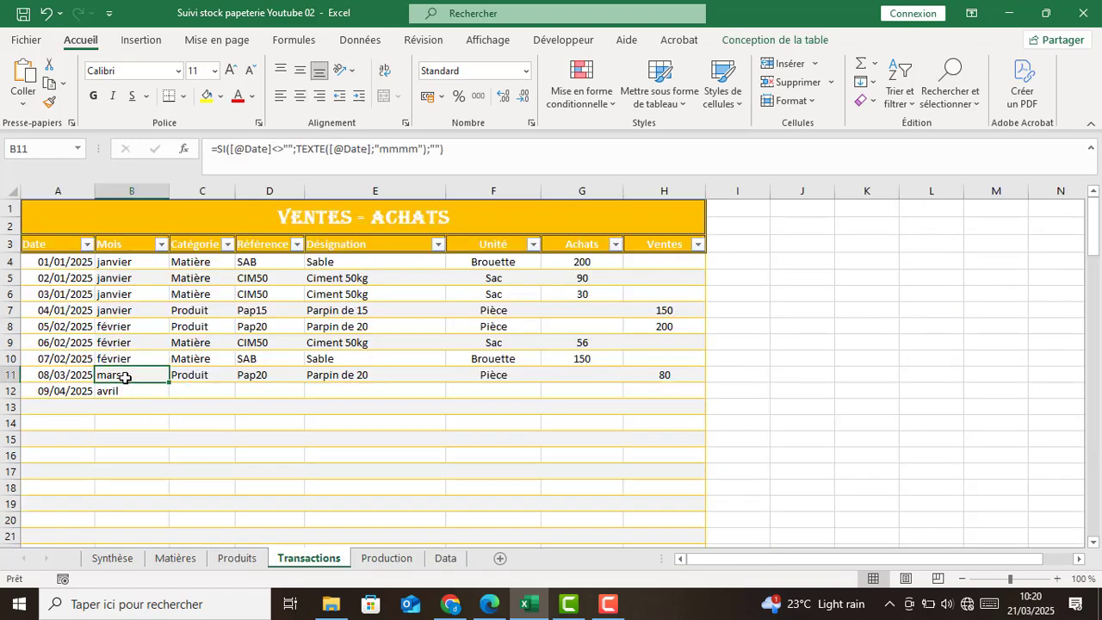
left_click(129, 392)
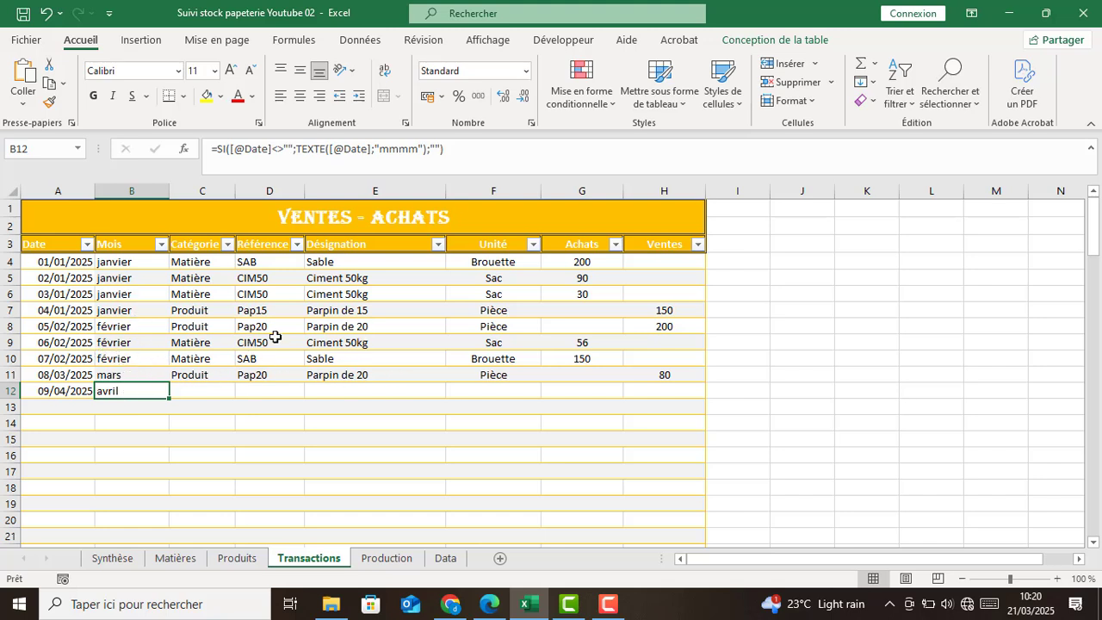
left_click(445, 558)
left_click(399, 560)
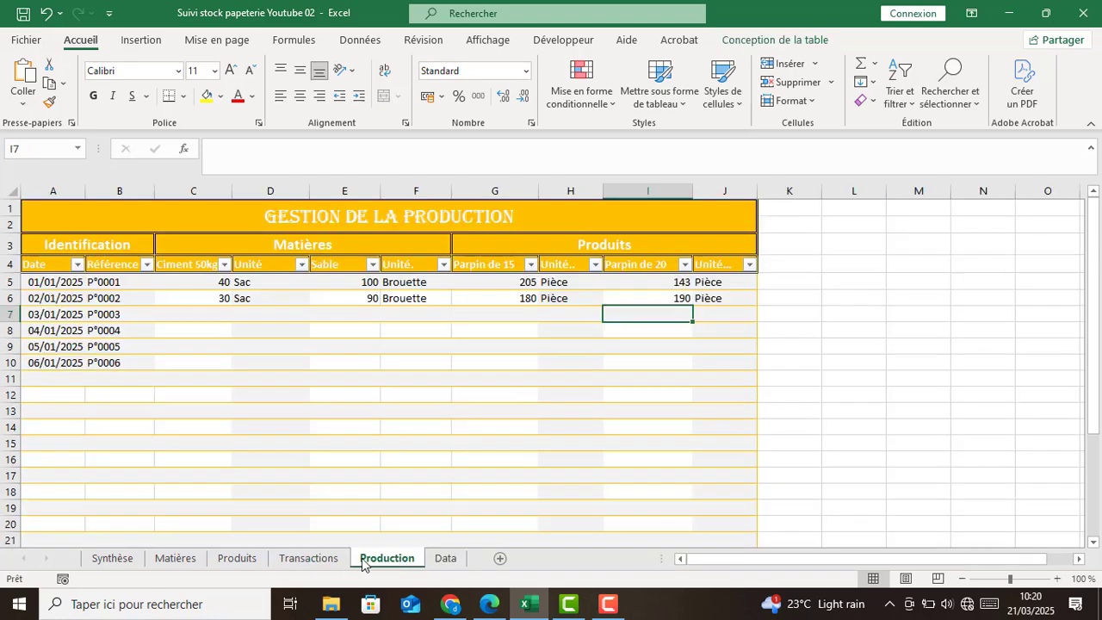
left_click(308, 558)
left_click(237, 557)
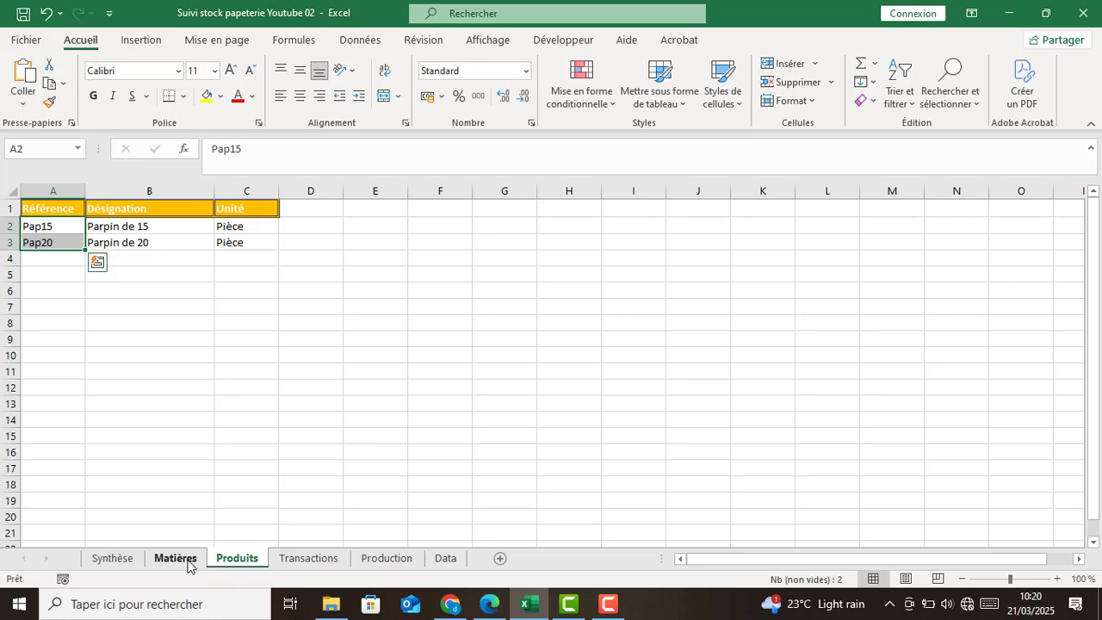
left_click(308, 558)
Enter the headers Référence, Article and Cumul in cells L4:N4 of the Production sheet.
left_click(387, 558)
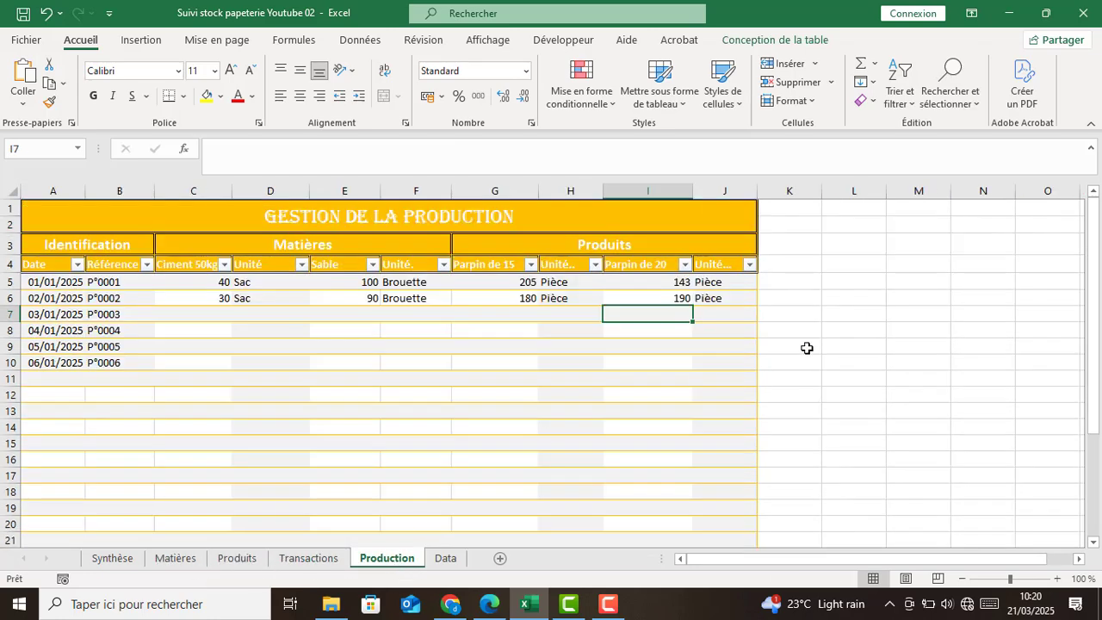
left_click(829, 317)
left_click(846, 262)
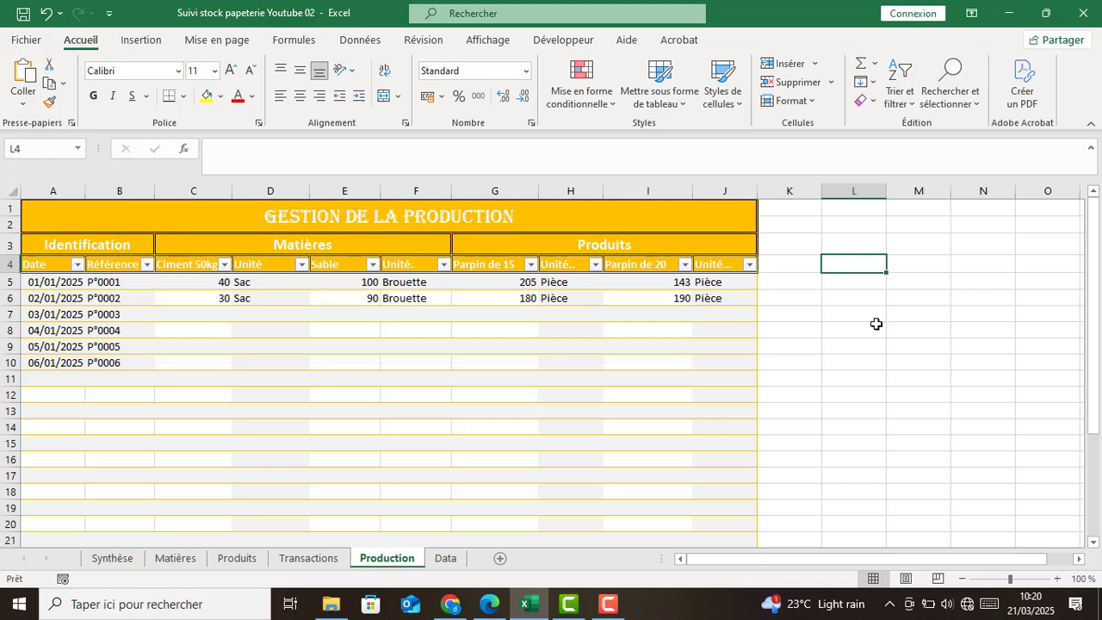
type("Réference")
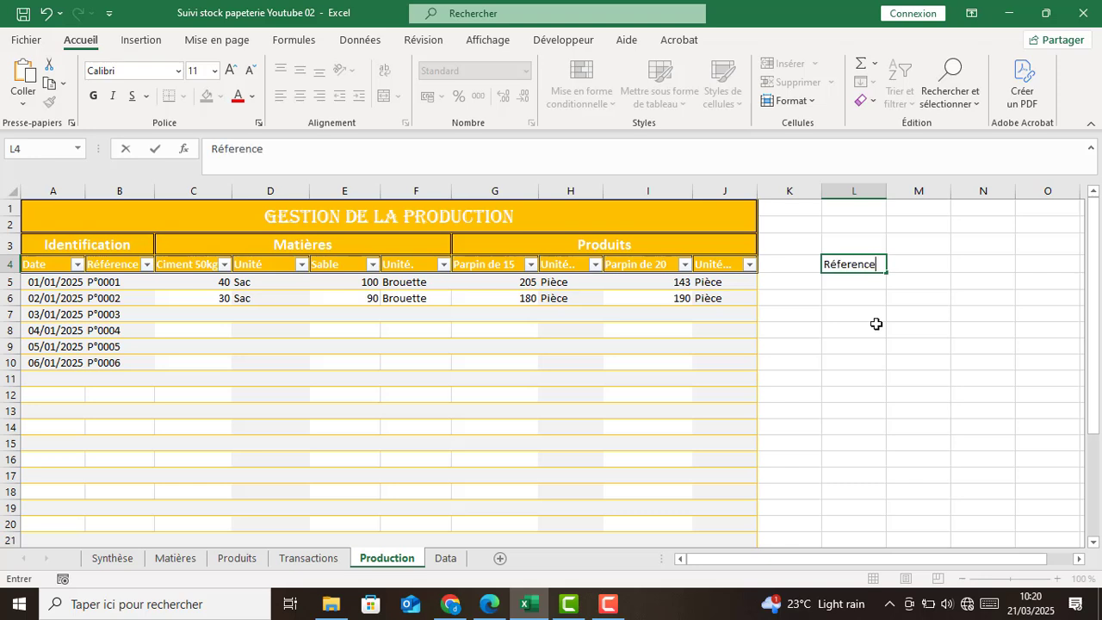
key("Tab")
type("Ar")
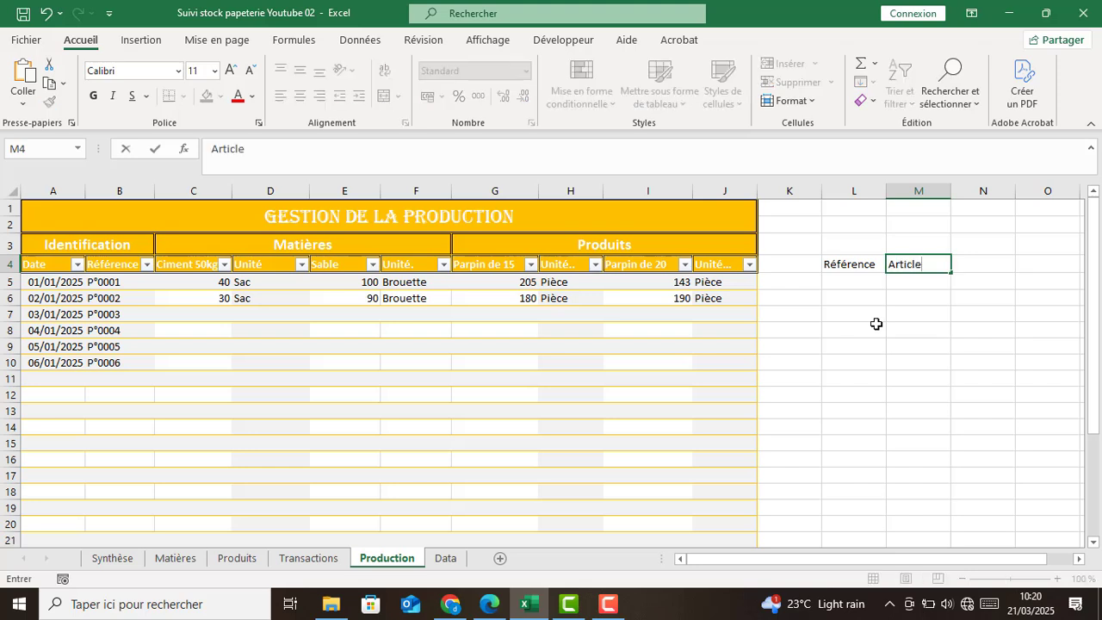
key("Tab")
type("Cumul")
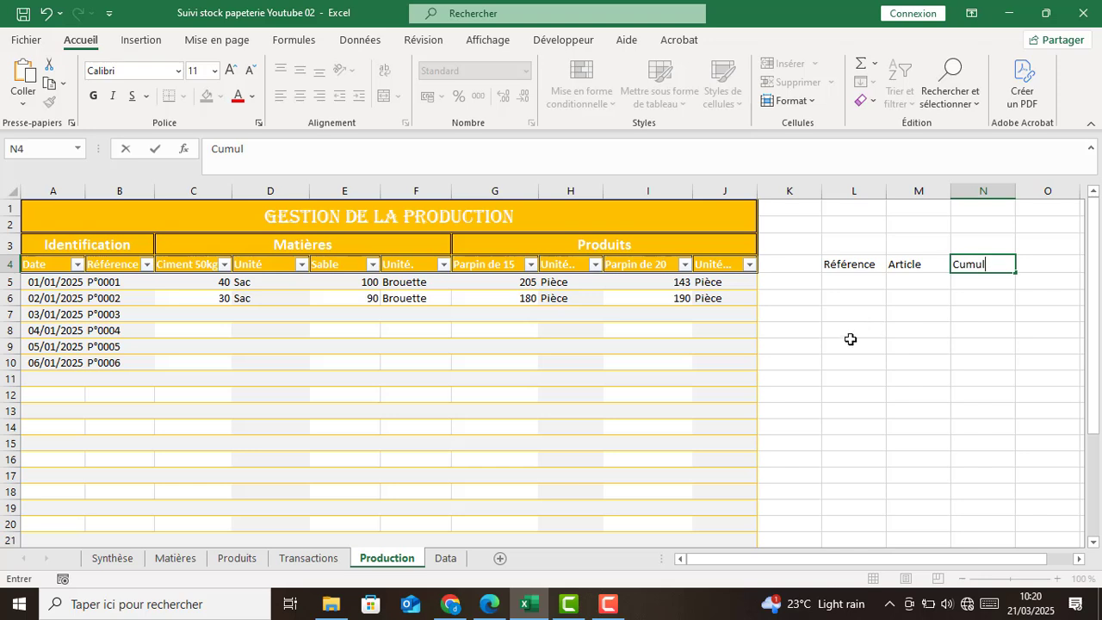
left_click(848, 343)
Apply the dark grey cell style with bold white text and double borders to the headers in L4:N4.
left_click_drag(846, 267, 962, 263)
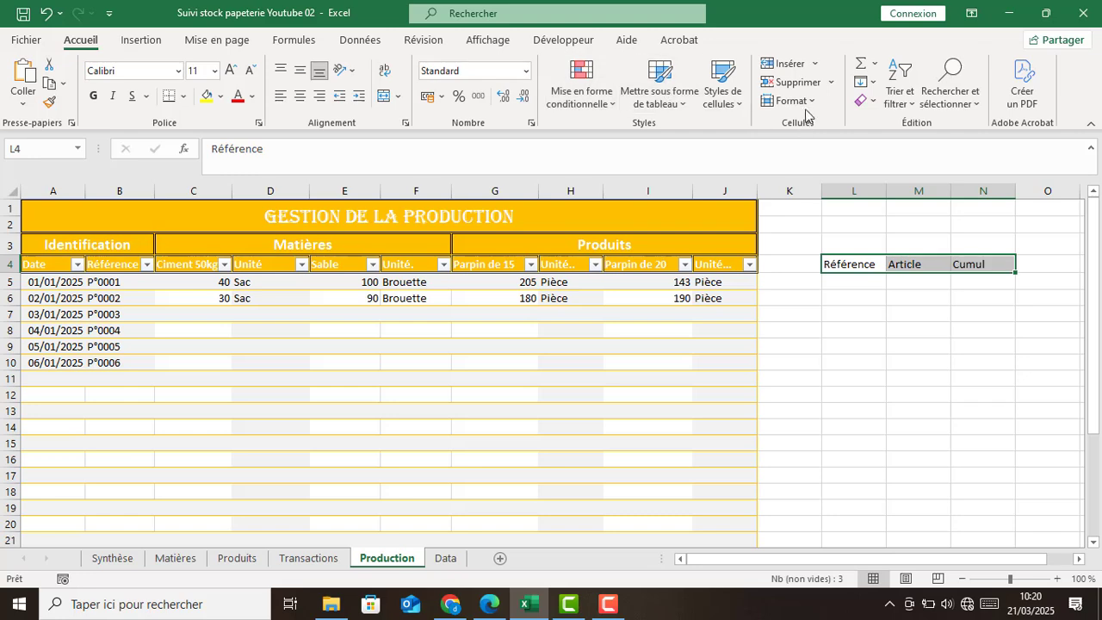
left_click(723, 90)
left_click(839, 225)
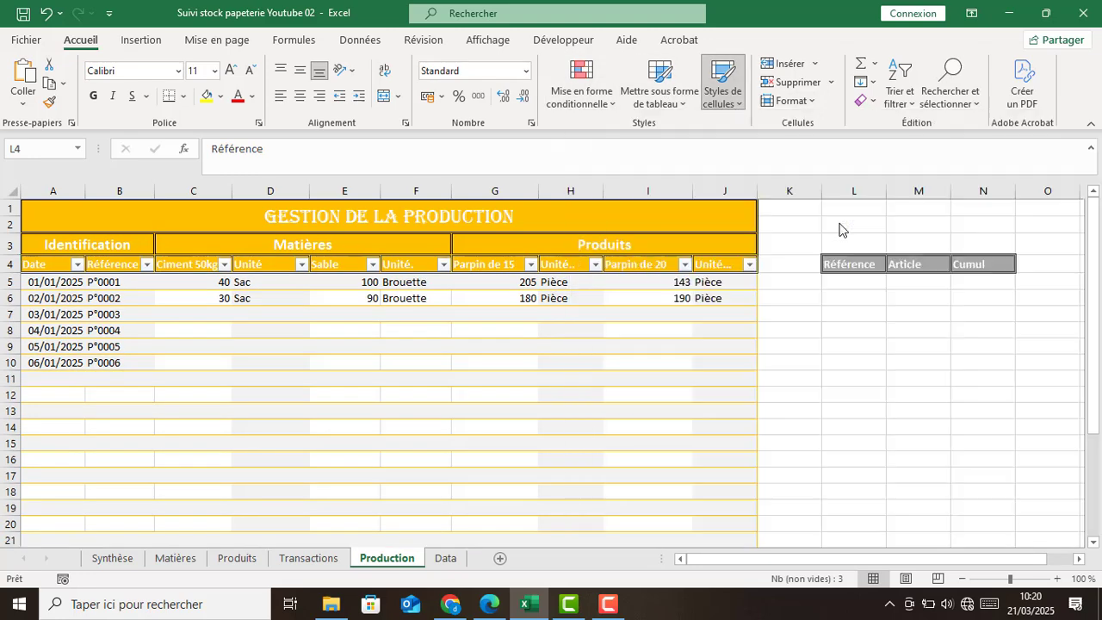
left_click(879, 355)
Copy the references and designations of both materials from the Matières sheet into the Production sheet's summary table starting at L5.
left_click(855, 282)
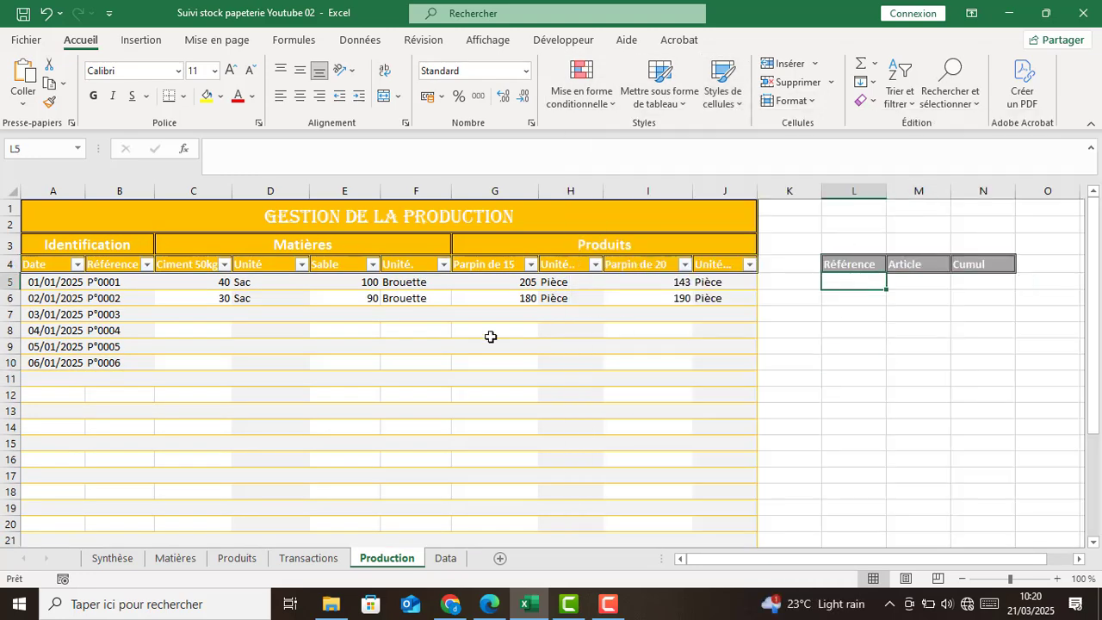
left_click(177, 558)
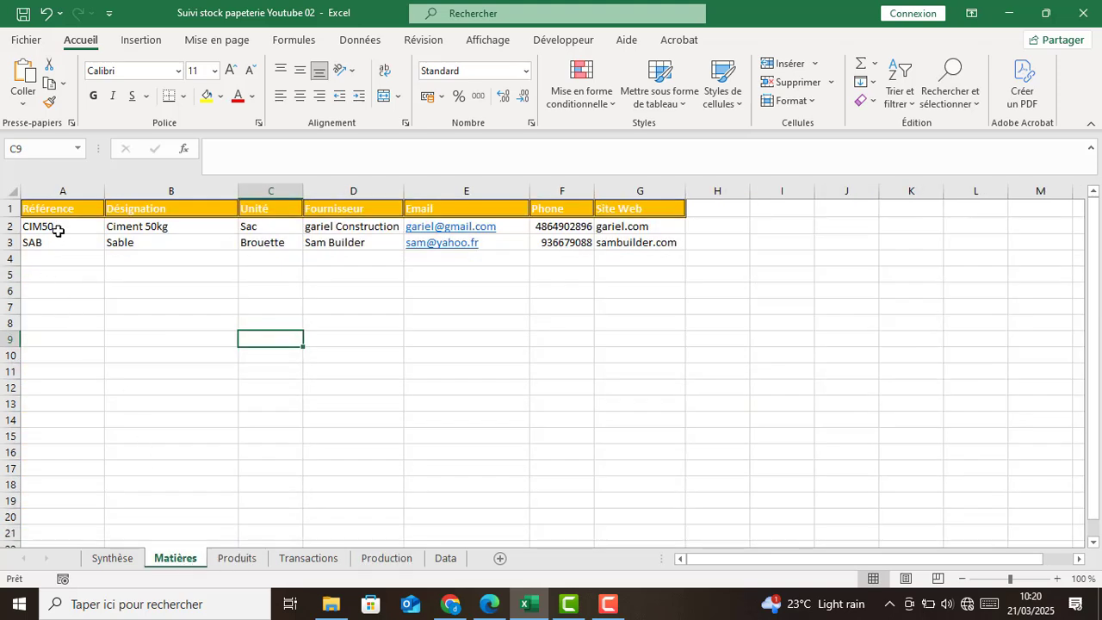
left_click_drag(58, 230, 55, 242)
key("ctrl+c")
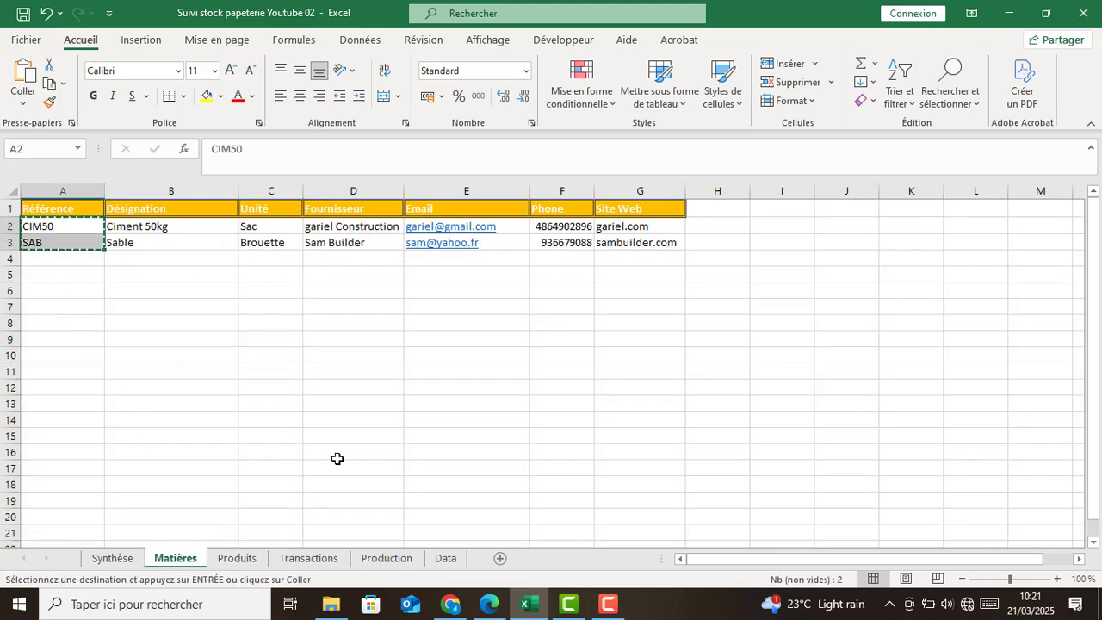
left_click(160, 354)
left_click_drag(47, 224, 146, 240)
key("ctrl+c")
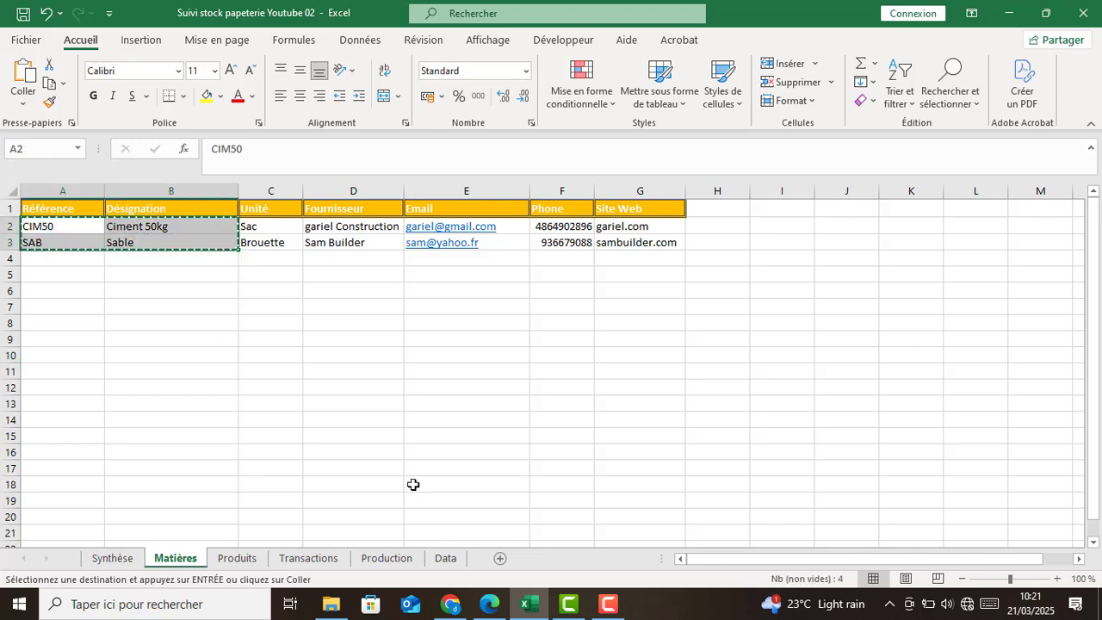
left_click(374, 557)
right_click(848, 282)
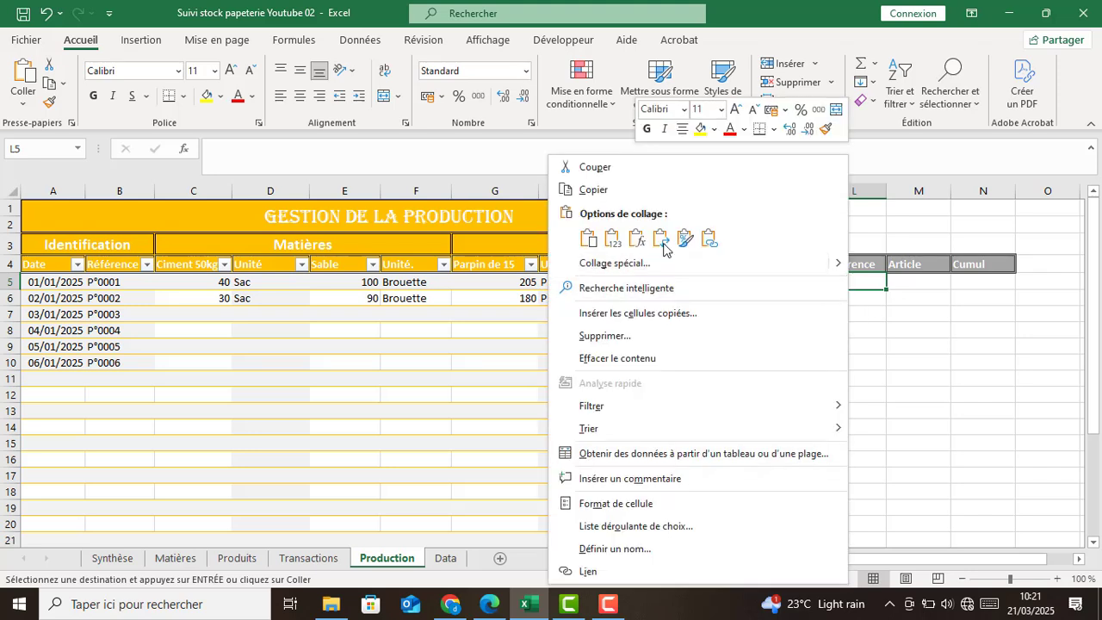
left_click(588, 238)
Copy the references and designations of both products from the Produits sheet and paste them as values at L7 of the Production sheet.
left_click(237, 558)
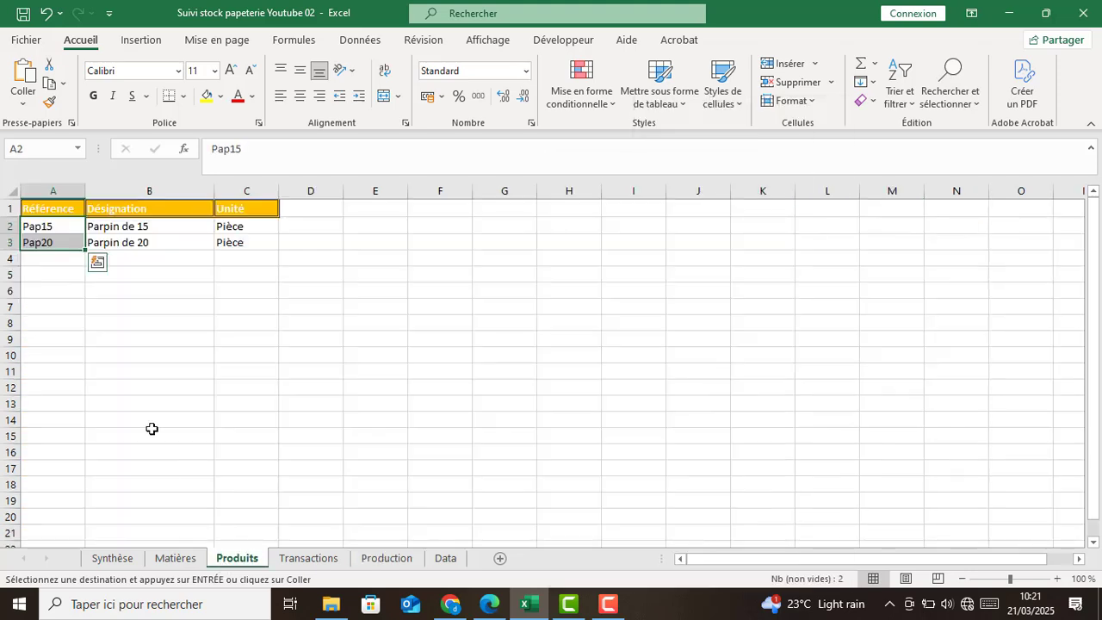
left_click(58, 275)
left_click_drag(49, 227, 119, 241)
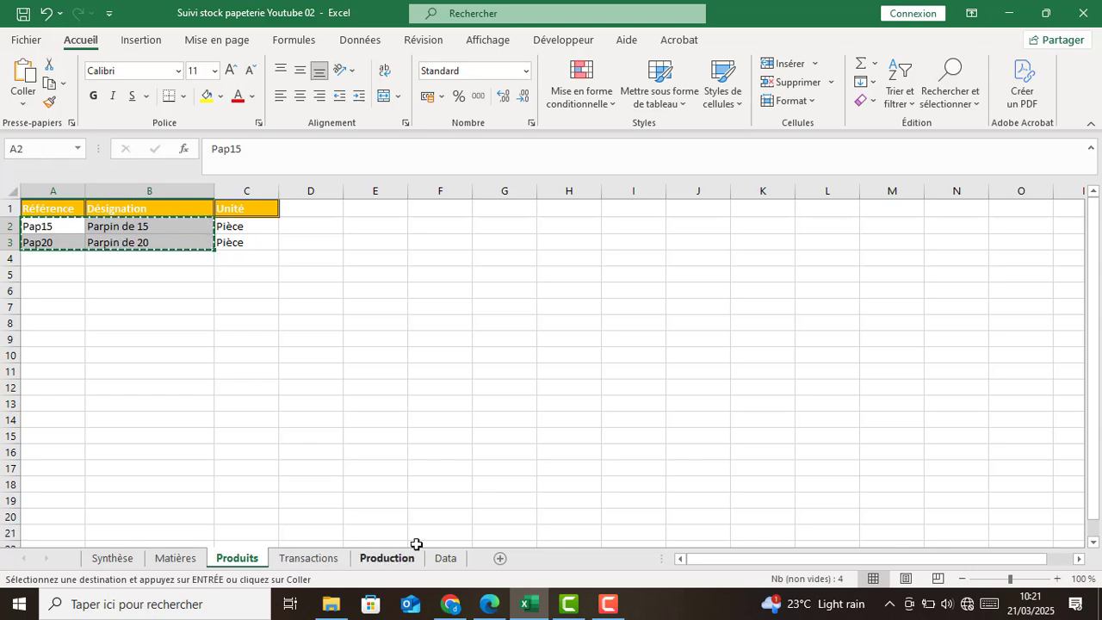
left_click(384, 558)
right_click(842, 316)
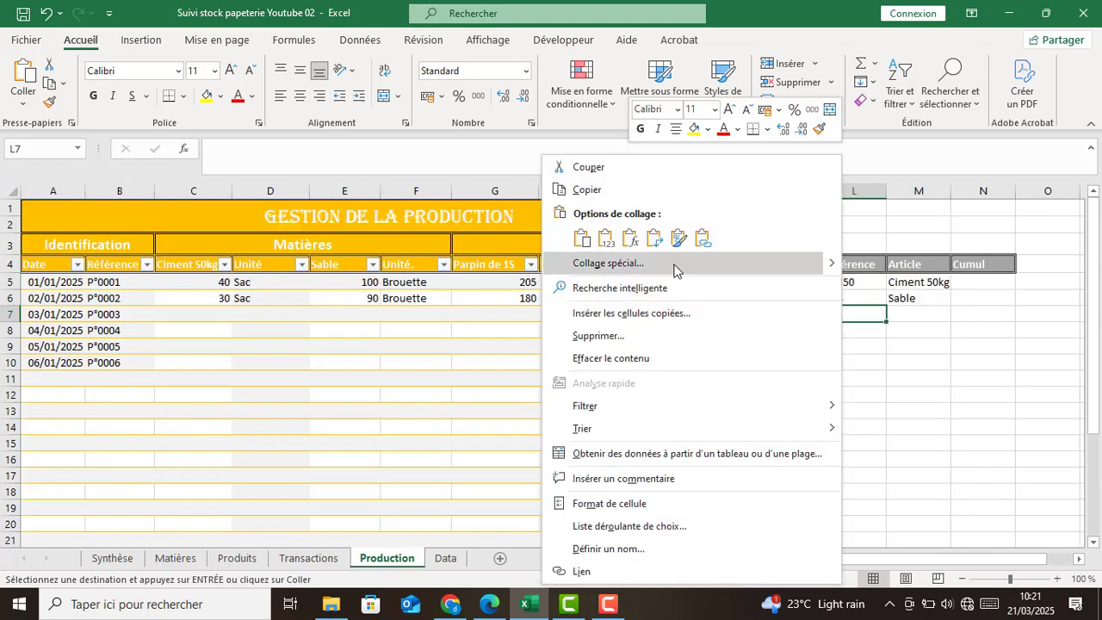
left_click(609, 243)
left_click(914, 411)
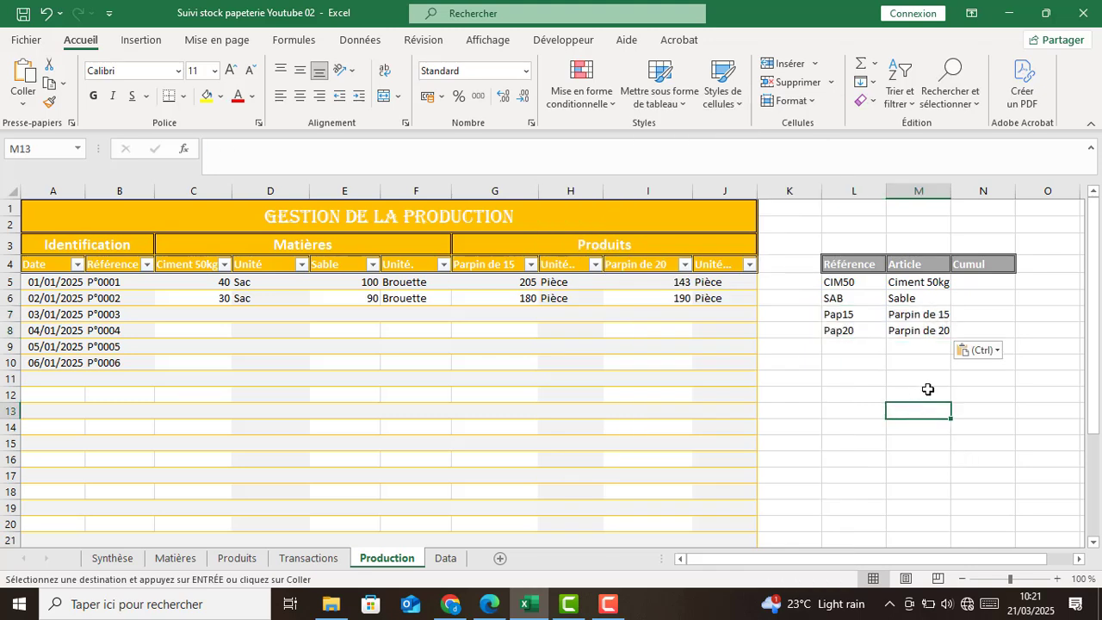
Fill the Cumul cells for CIM50 and SAB with SOMME formulas over the Ciment 50kg and Sable columns of Tableau3.
left_click(974, 285)
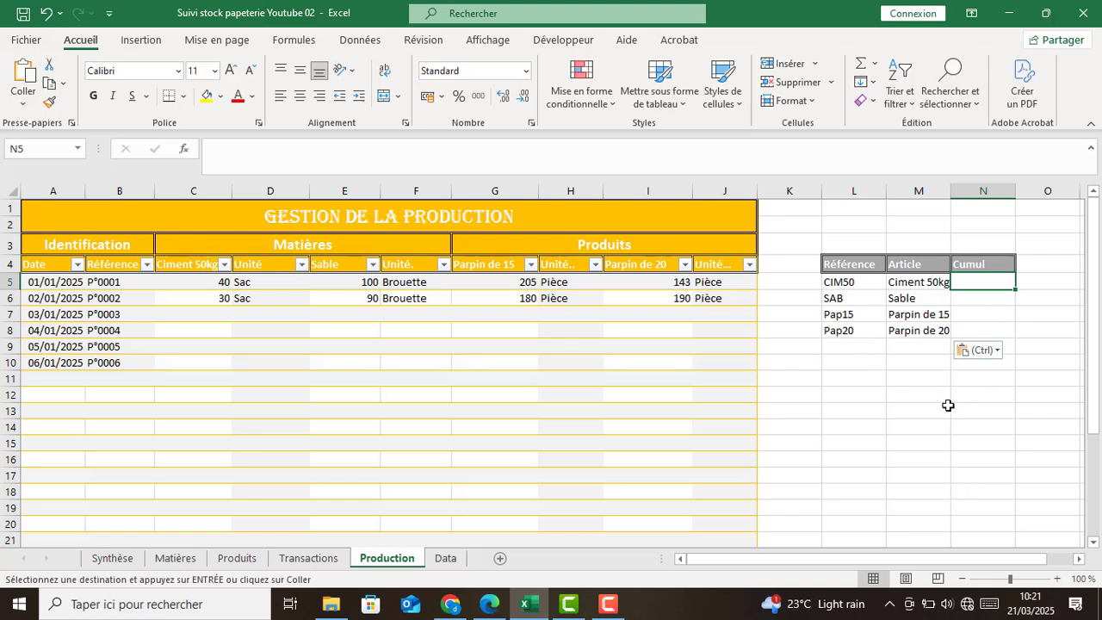
left_click(982, 318)
left_click(971, 287)
left_click(860, 63)
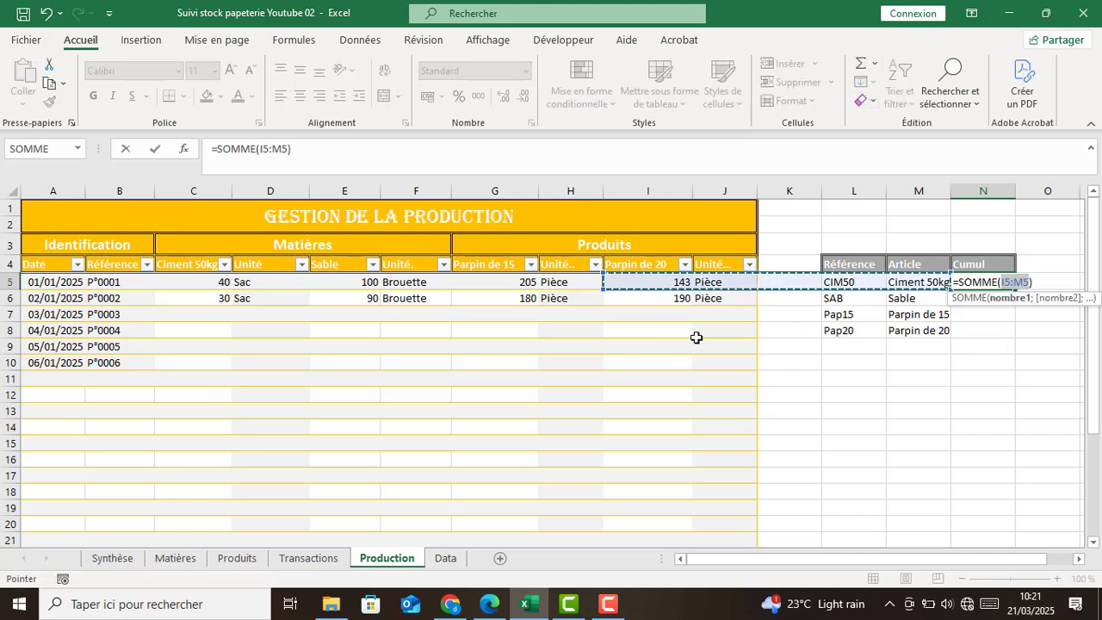
key("BackSpace")
left_click(201, 253)
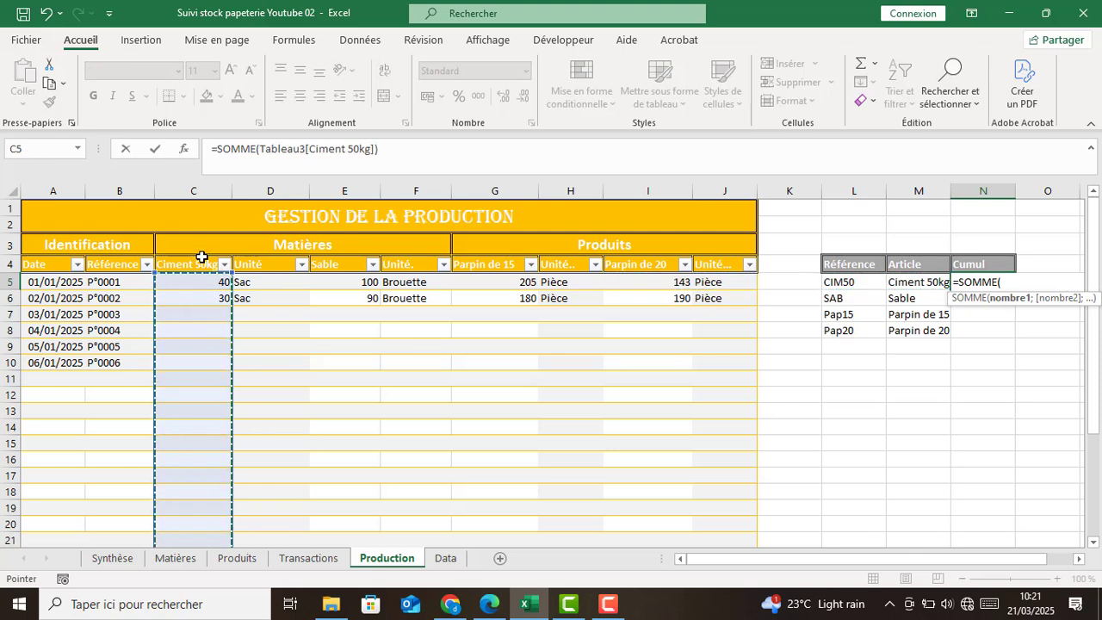
key("Return")
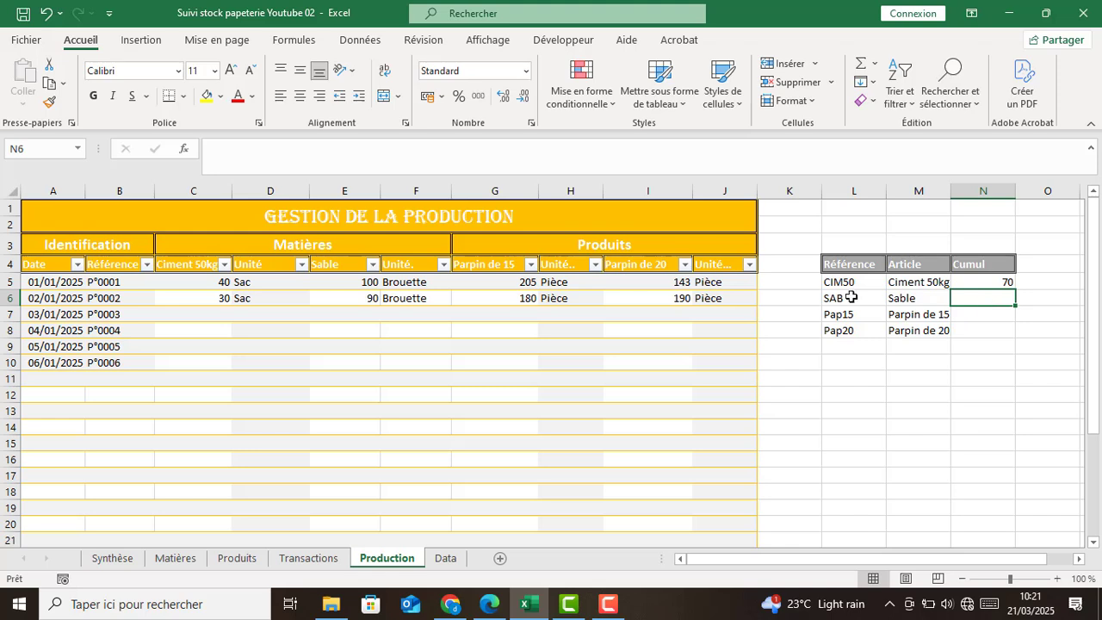
left_click(860, 66)
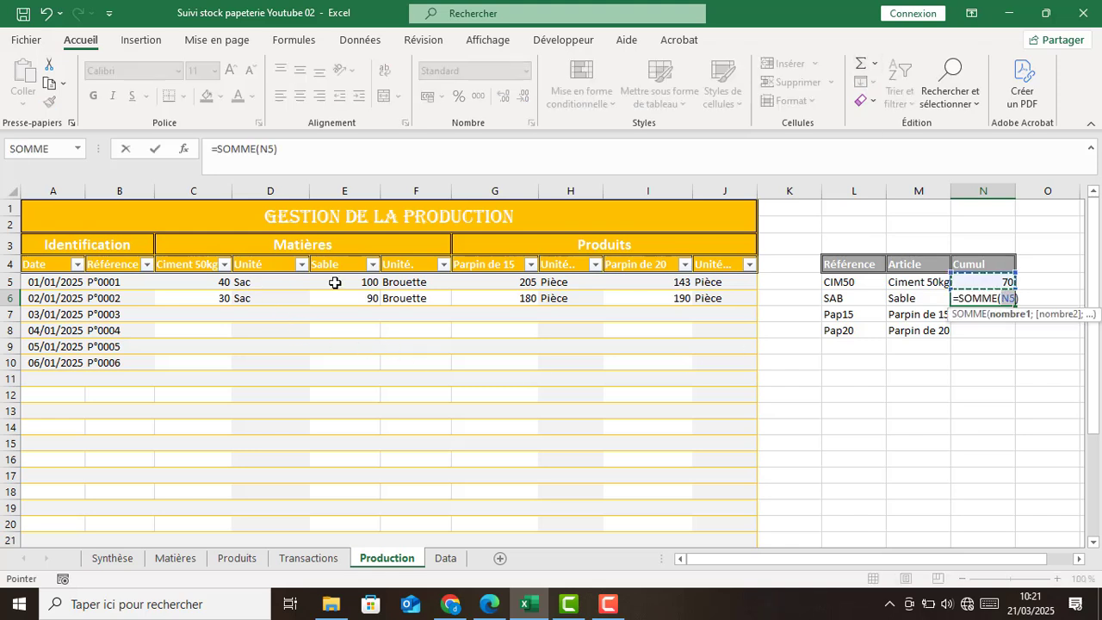
left_click(344, 254)
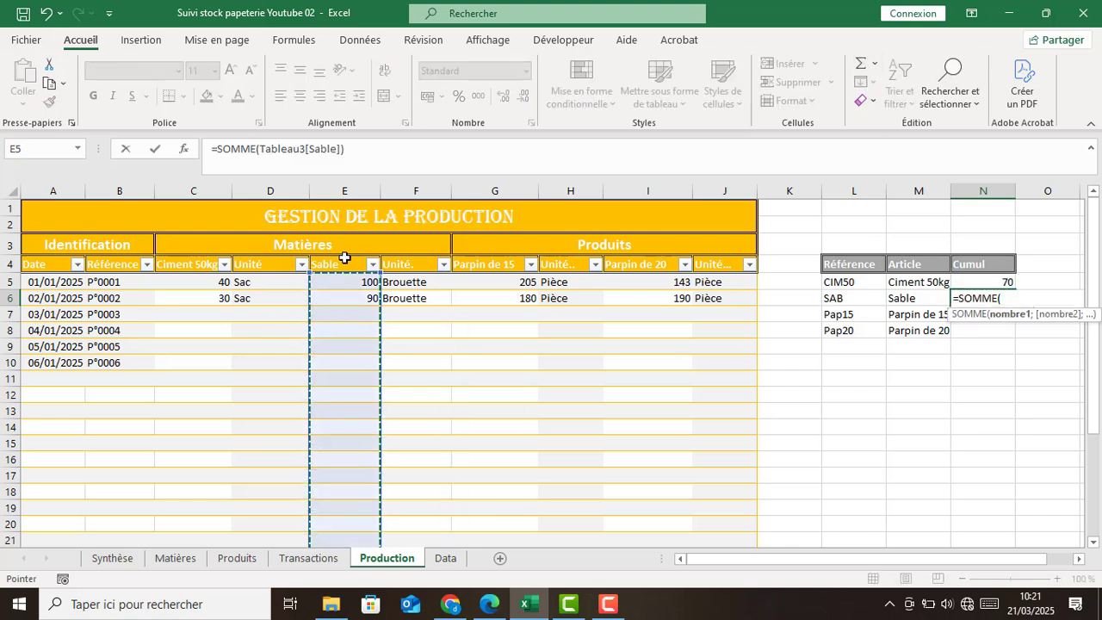
key("Return")
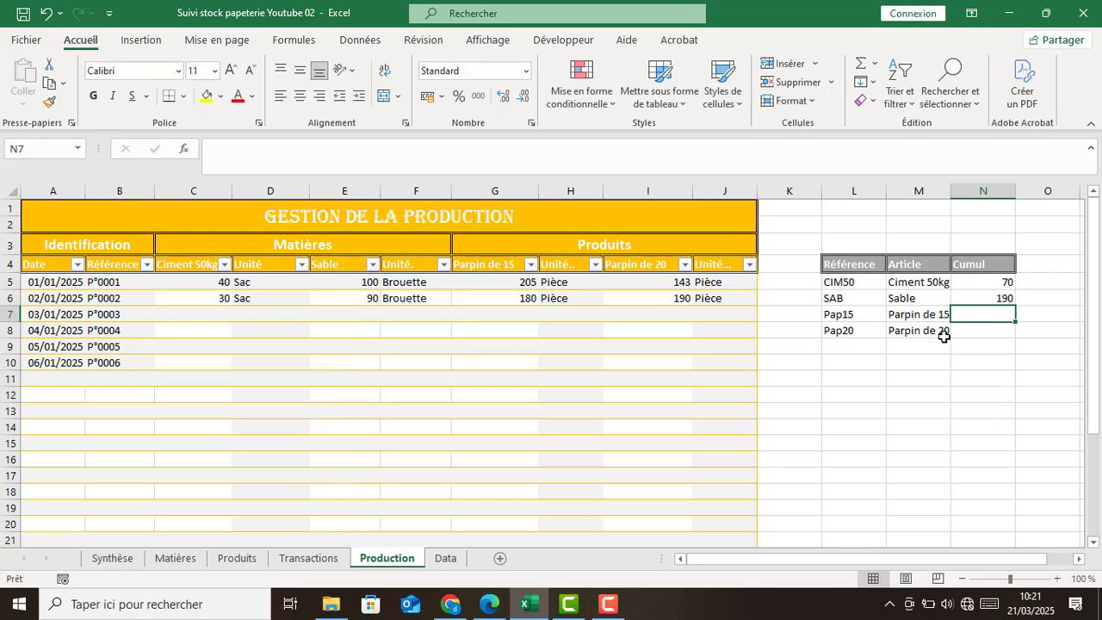
Fill the Cumul cells for Pap15 and Pap20 with SOMME formulas over the Parpin de 15 and Parpin de 20 columns of Tableau3.
left_click(858, 66)
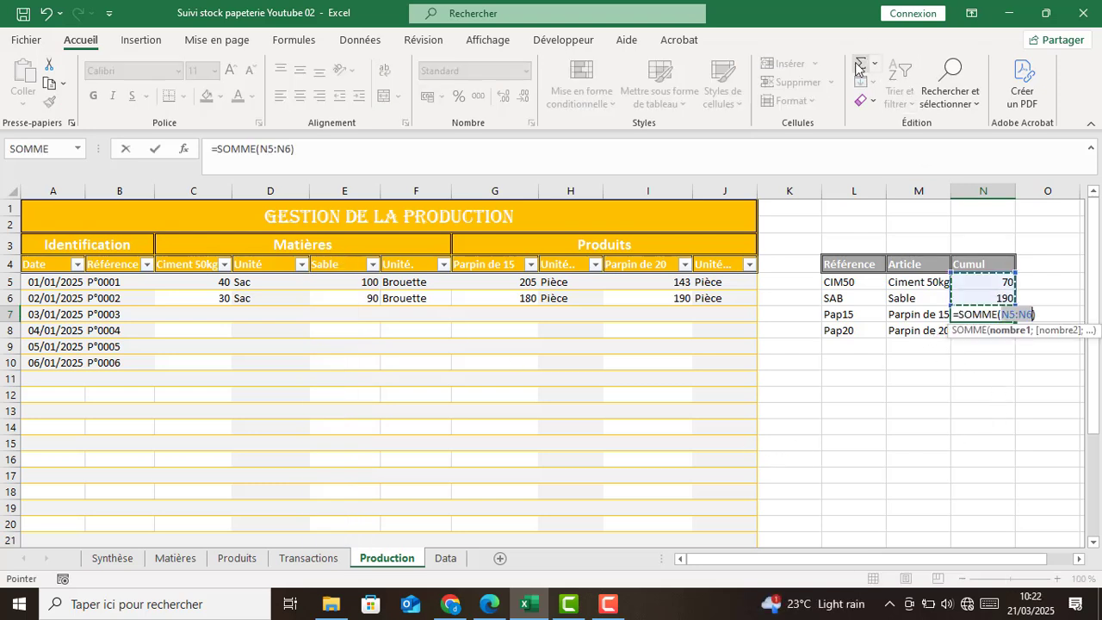
left_click(501, 258)
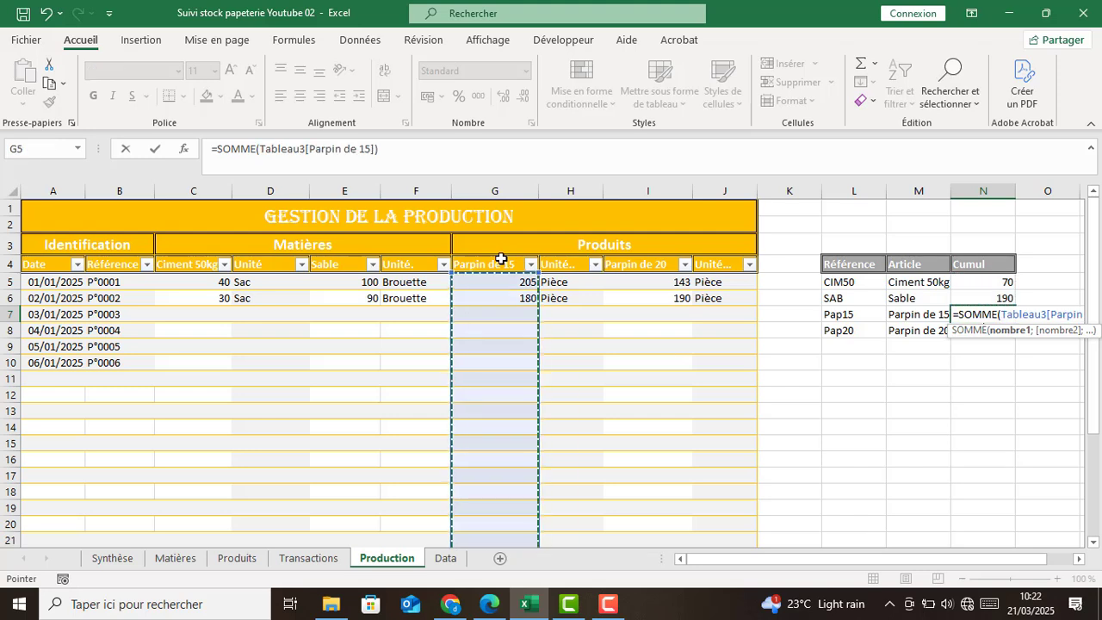
key("Return")
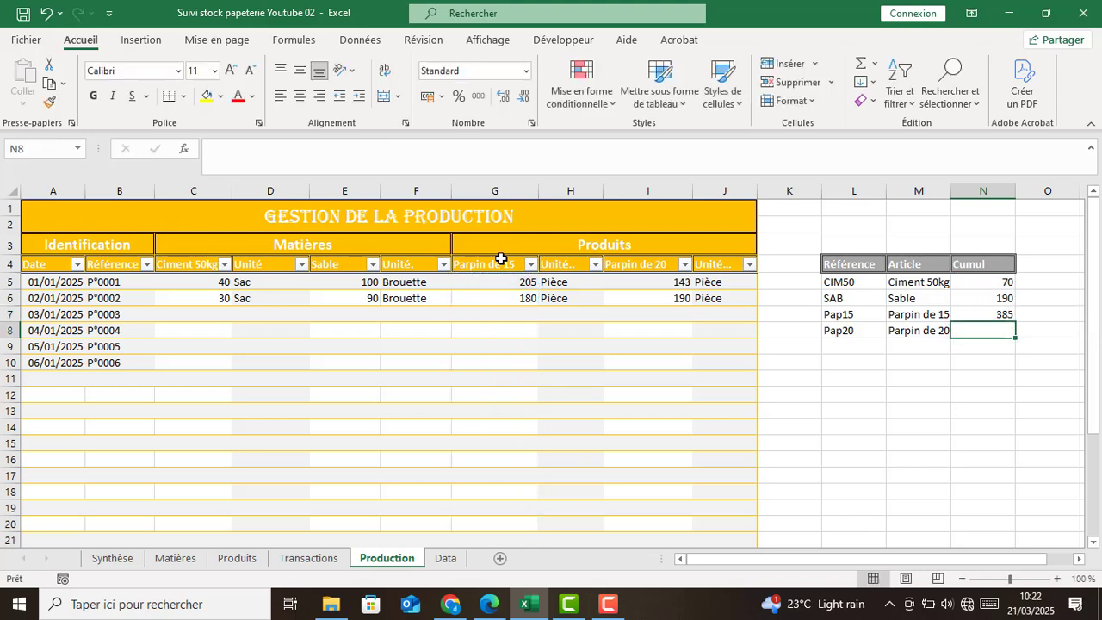
left_click(859, 67)
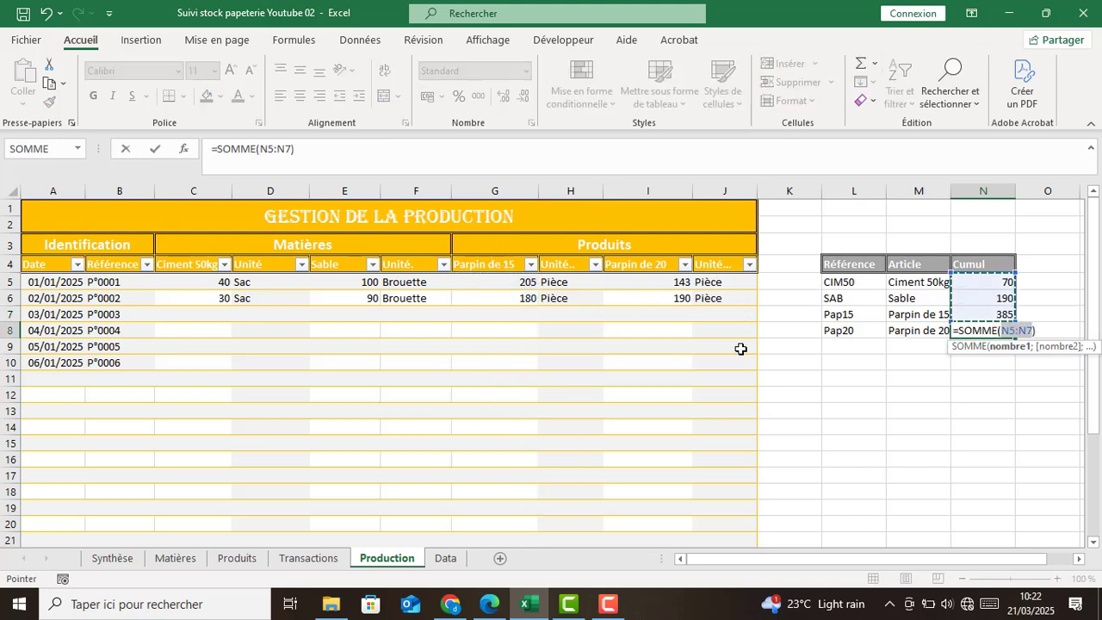
left_click(640, 259)
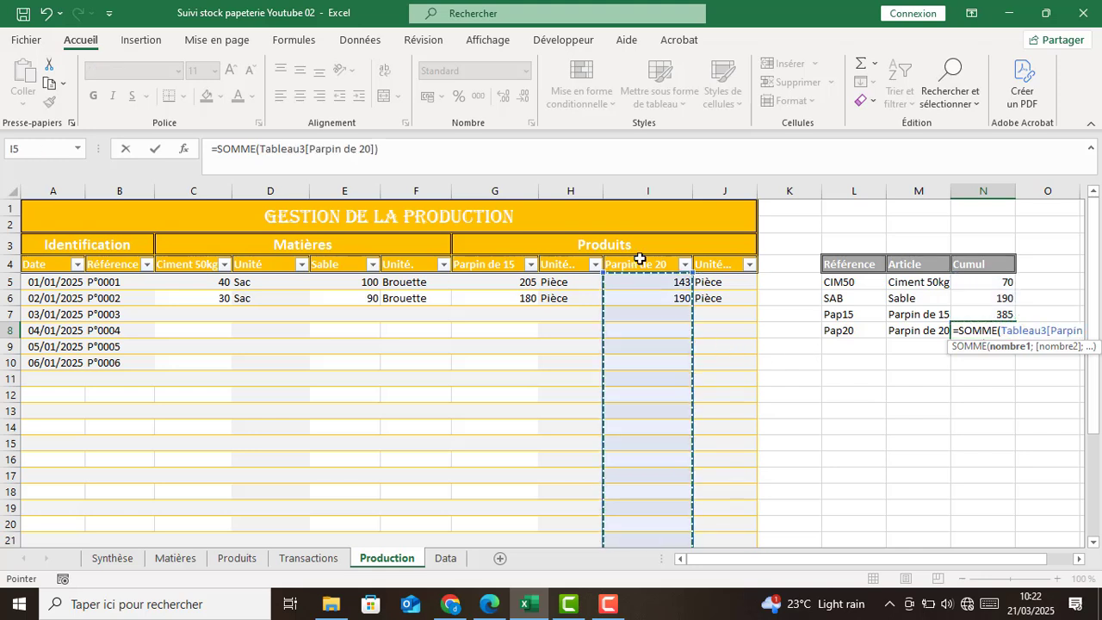
key("Return")
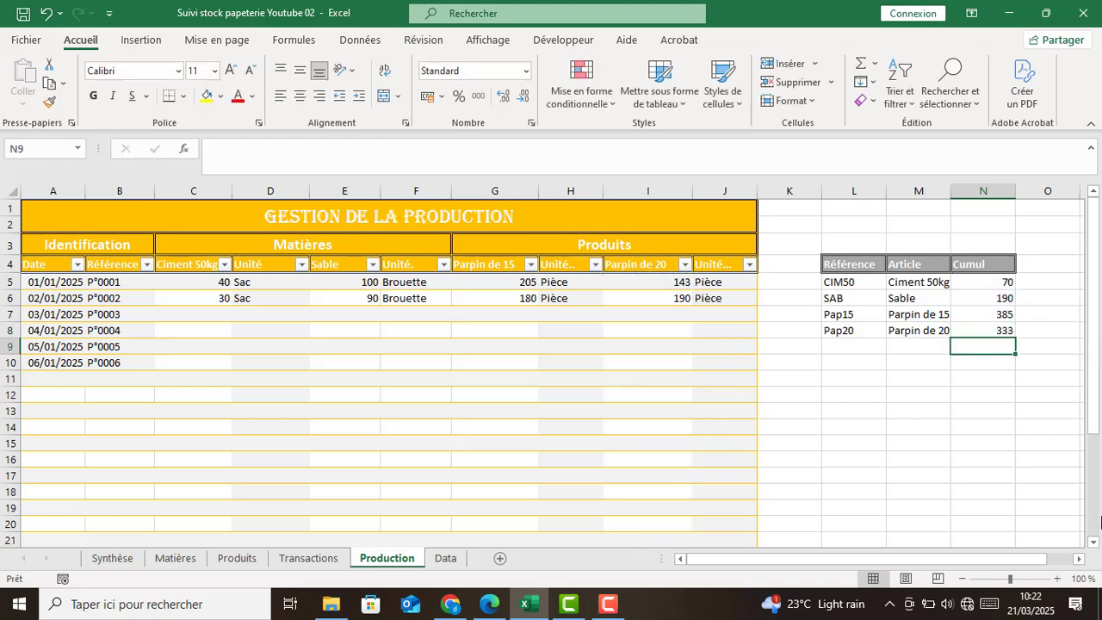
left_click(967, 470)
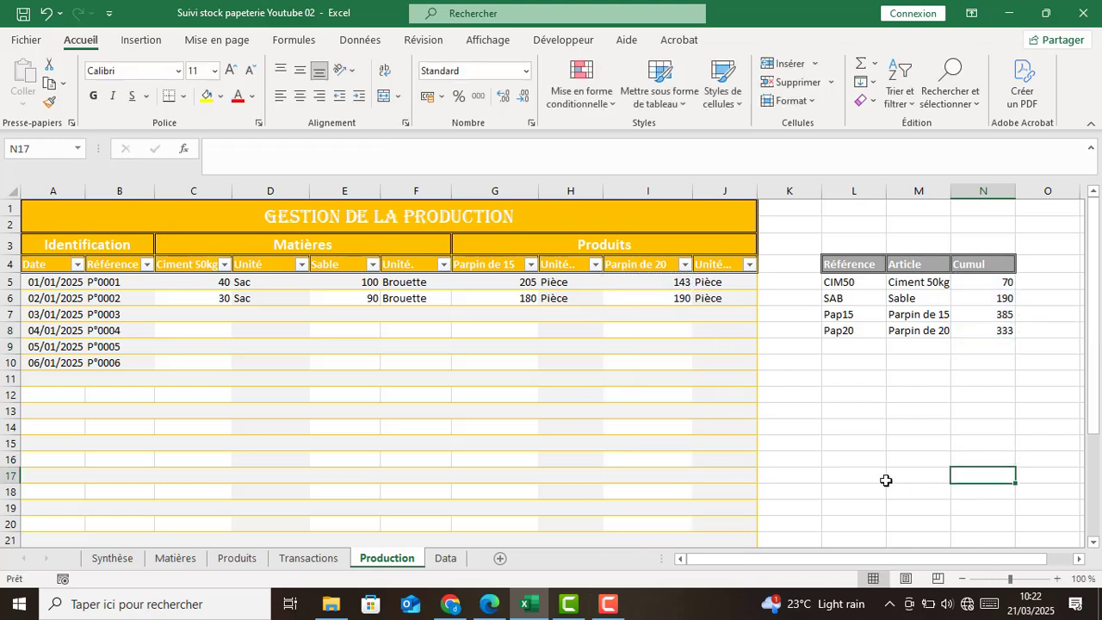
Set the Parpin de 20 quantity produced on 02/01/2025 to 192.
left_click(667, 302)
left_click_drag(241, 154, 224, 148)
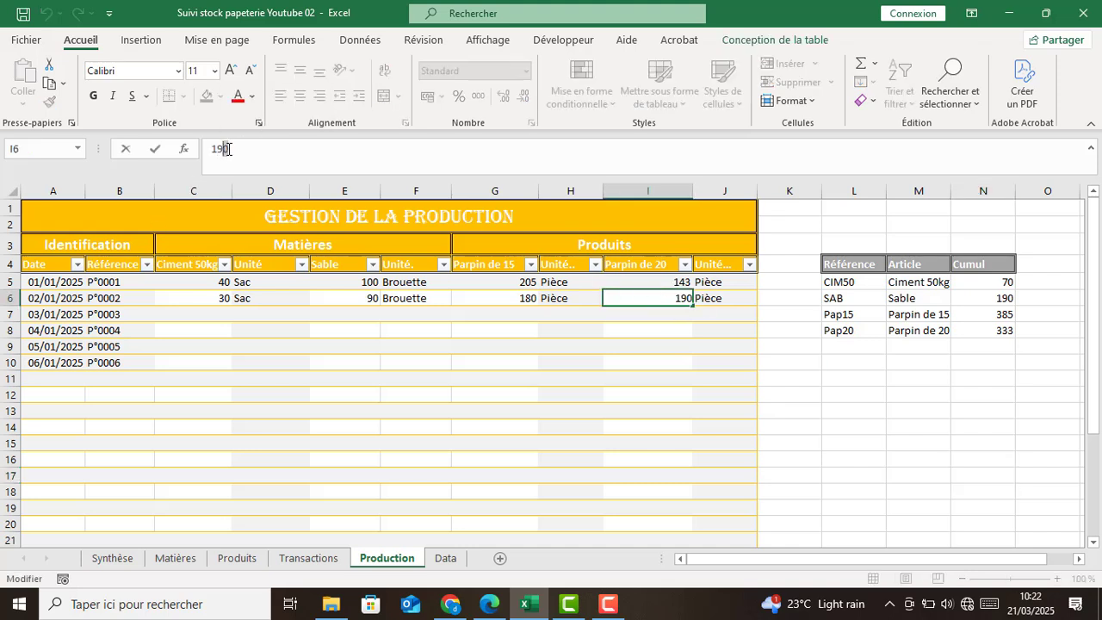
type("2")
key("Return")
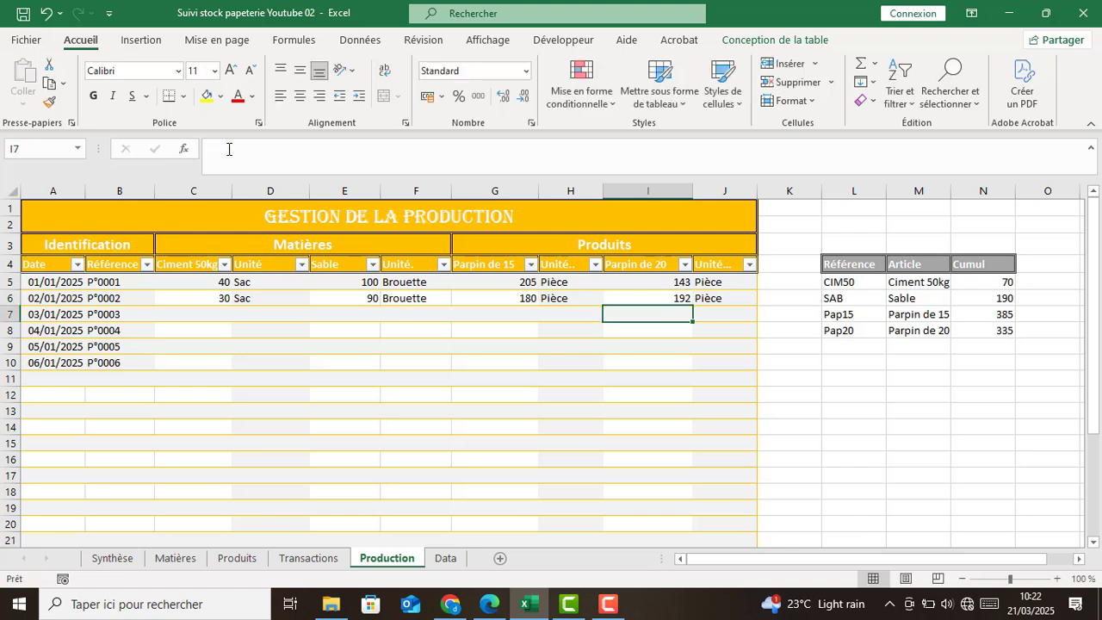
left_click(1005, 362)
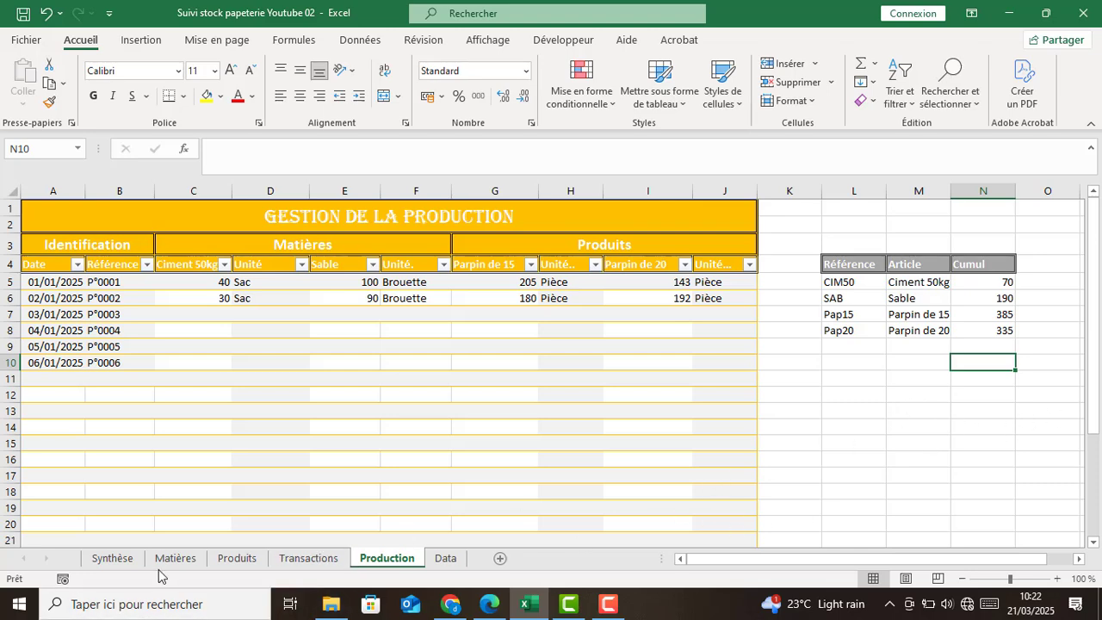
On the Synthèse sheet, open data validation for the Catégorie cells E13:E16 and allow Liste entries.
left_click(193, 561)
left_click(236, 568)
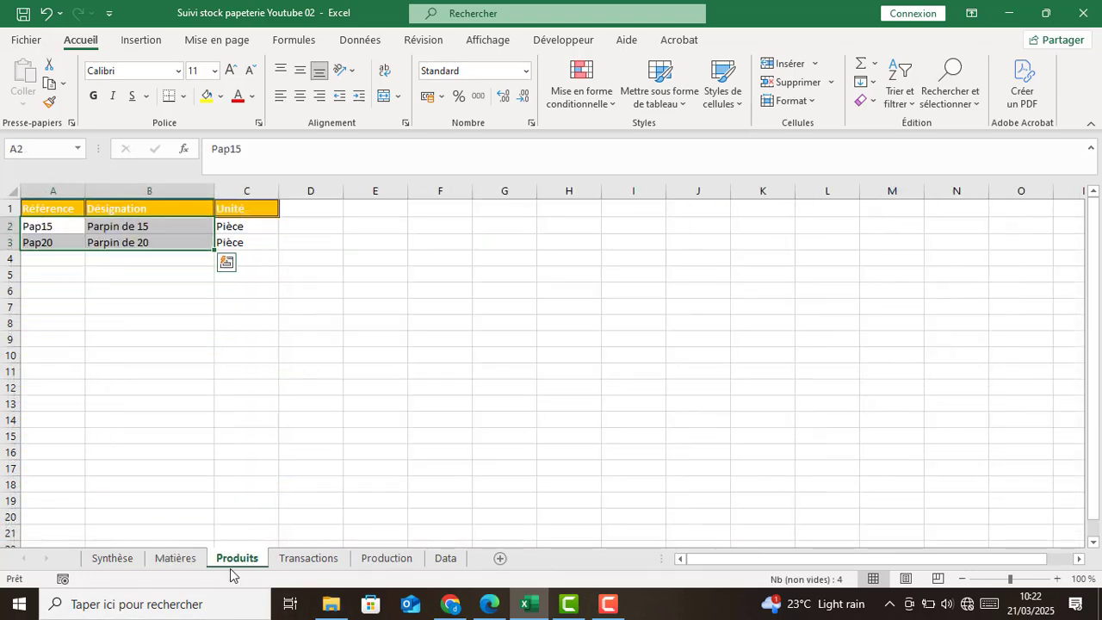
left_click(118, 564)
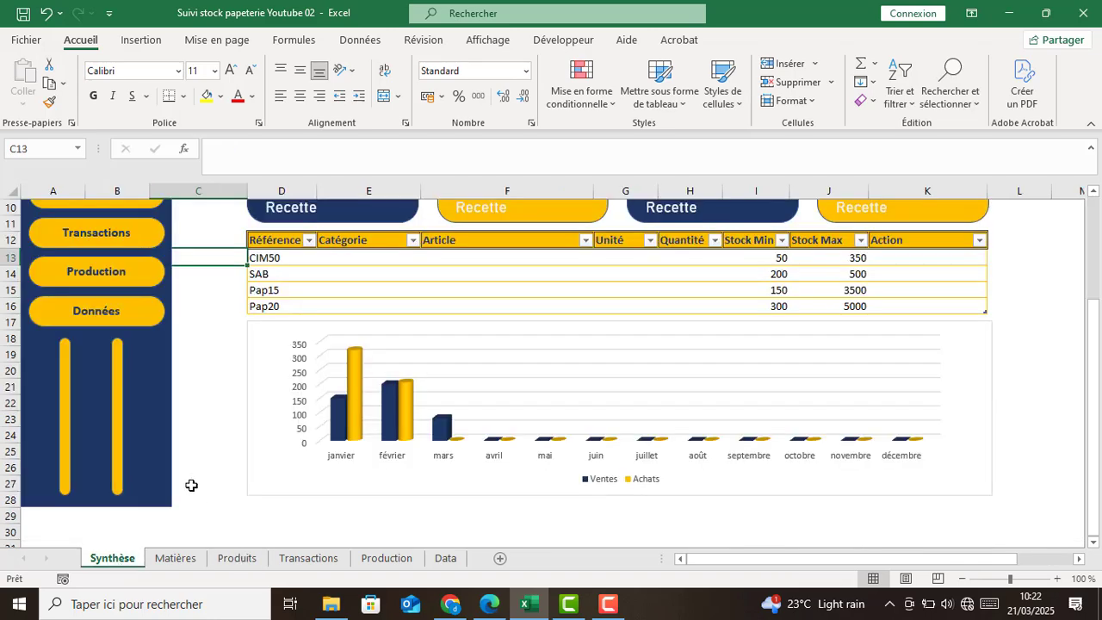
scroll(191, 485, "up", 3)
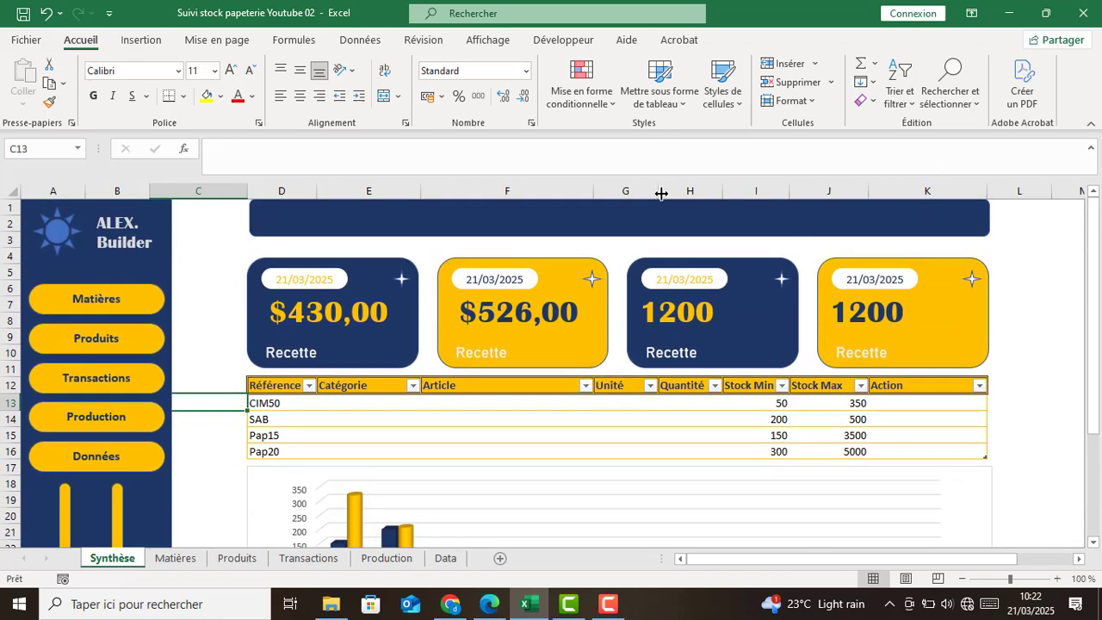
scroll(574, 387, "down", 1)
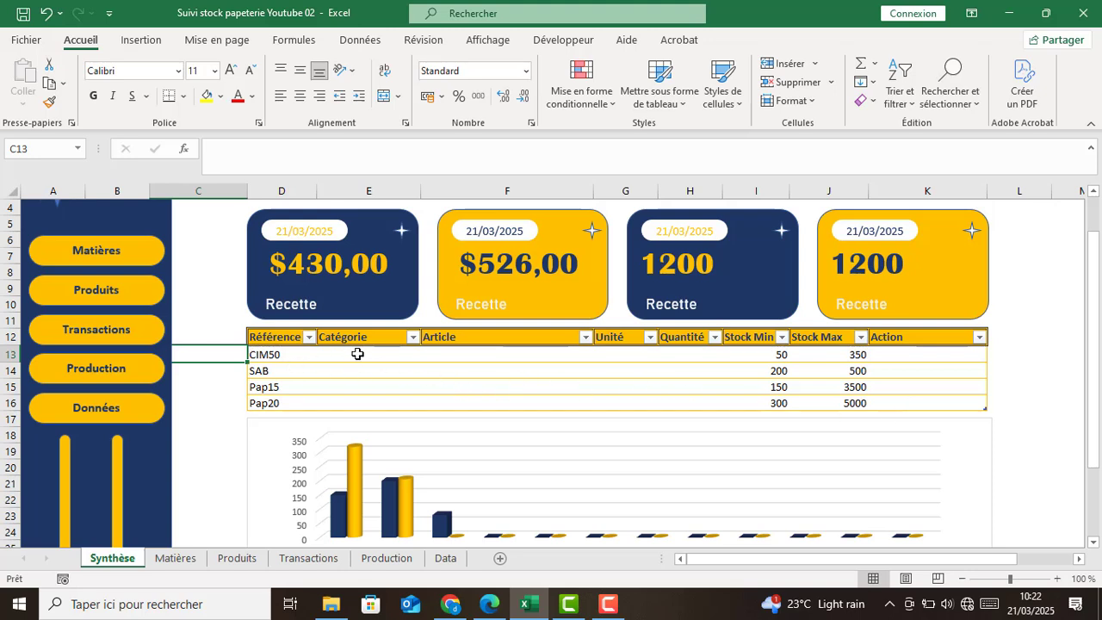
left_click_drag(357, 354, 349, 399)
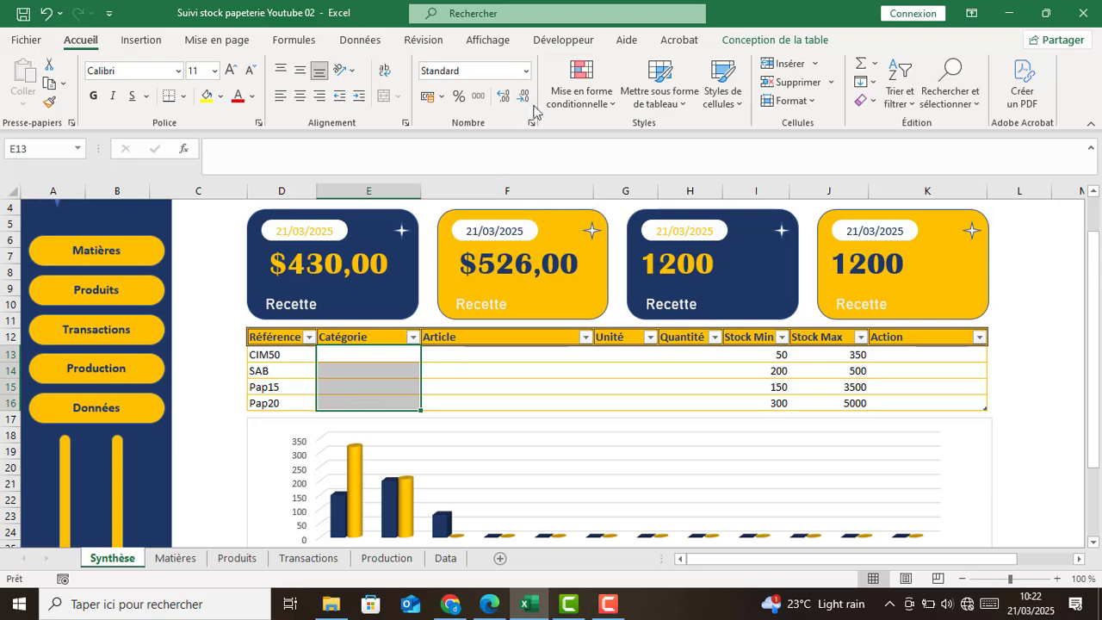
left_click(358, 40)
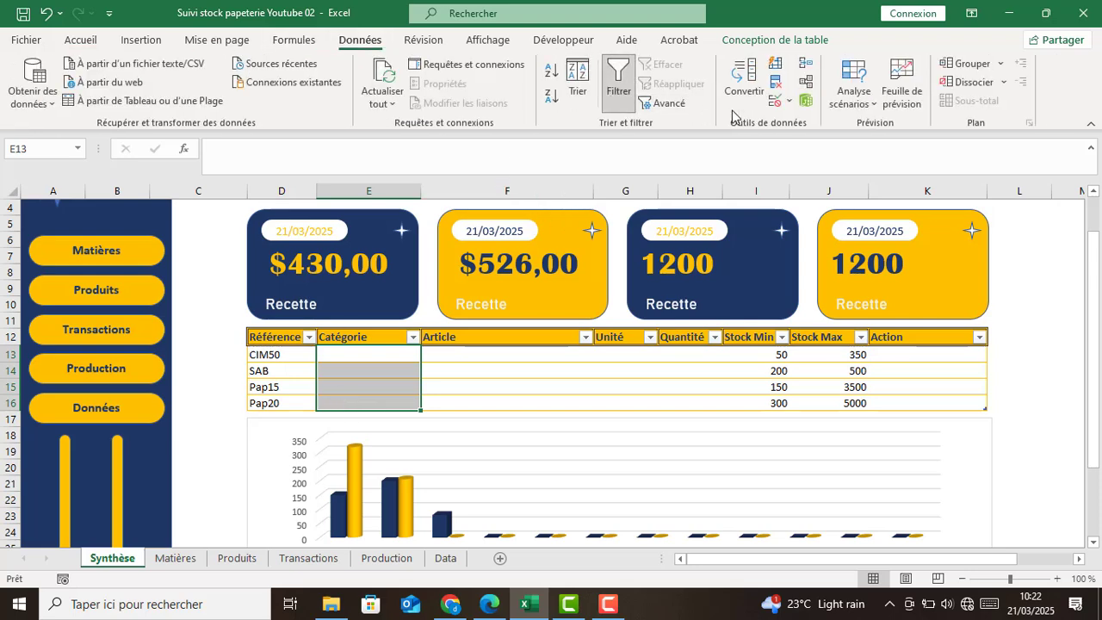
left_click(788, 101)
left_click(813, 121)
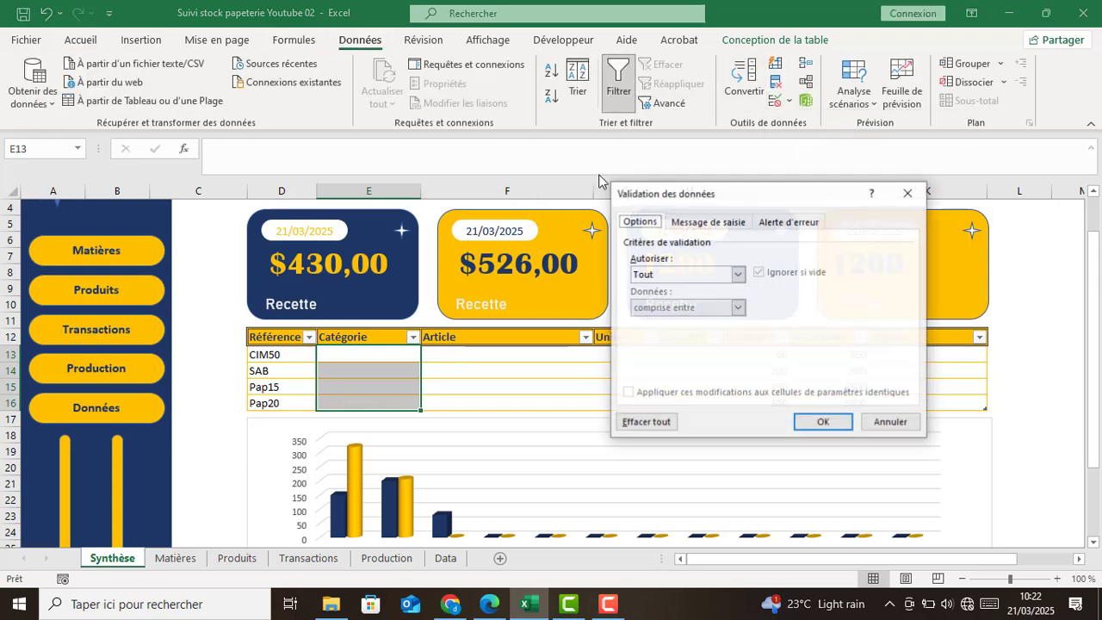
left_click(738, 274)
left_click(706, 322)
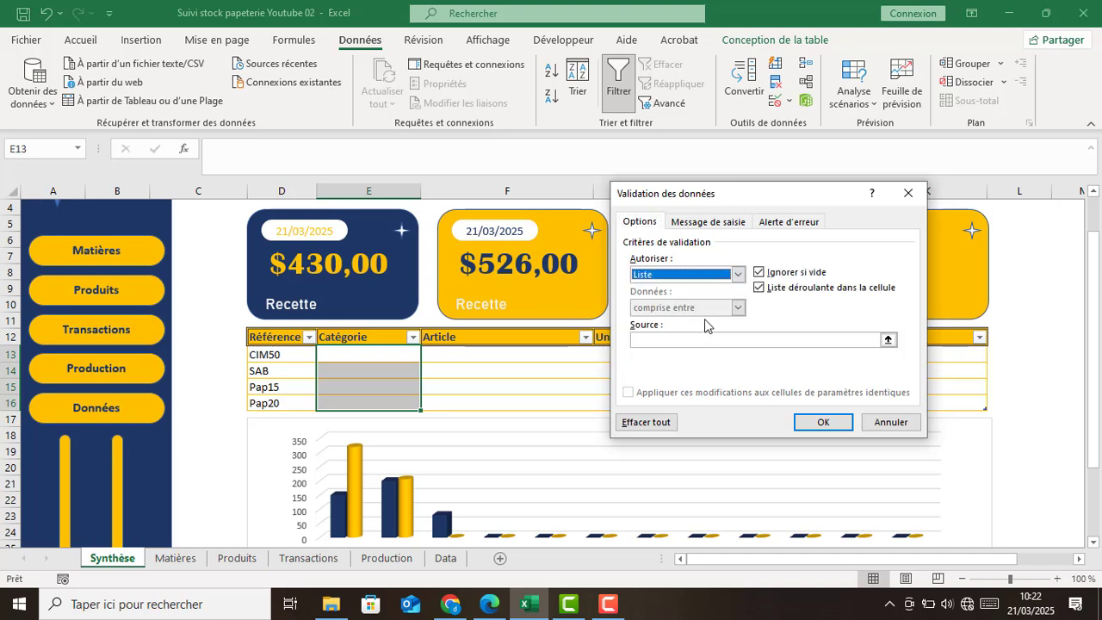
Use the defined name Categorie as the validation list's source and apply the rule.
left_click(688, 339)
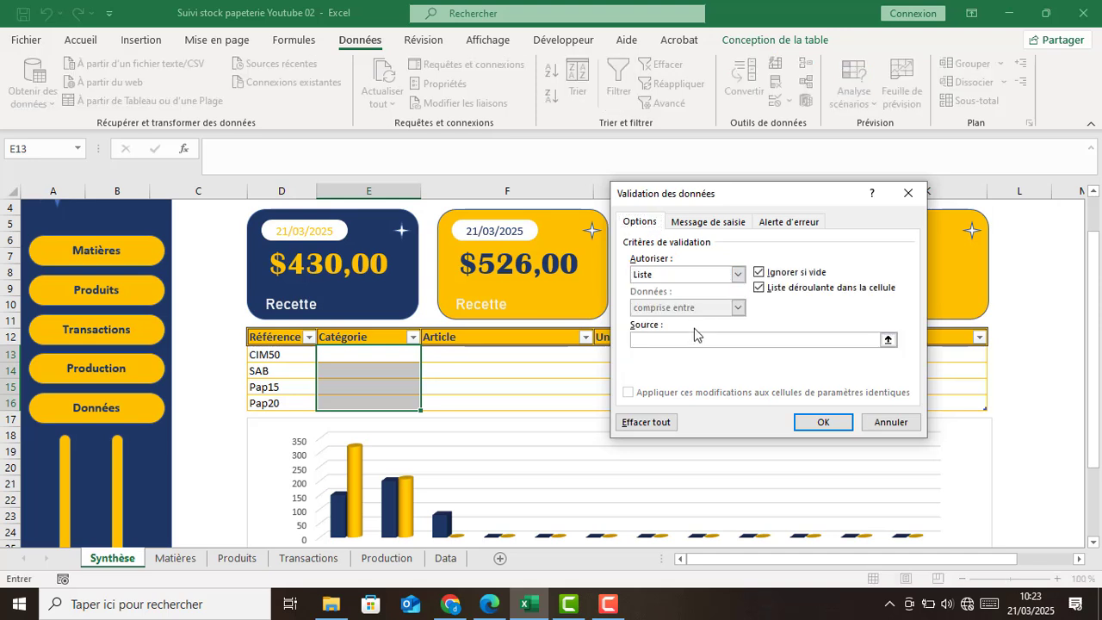
key("F3")
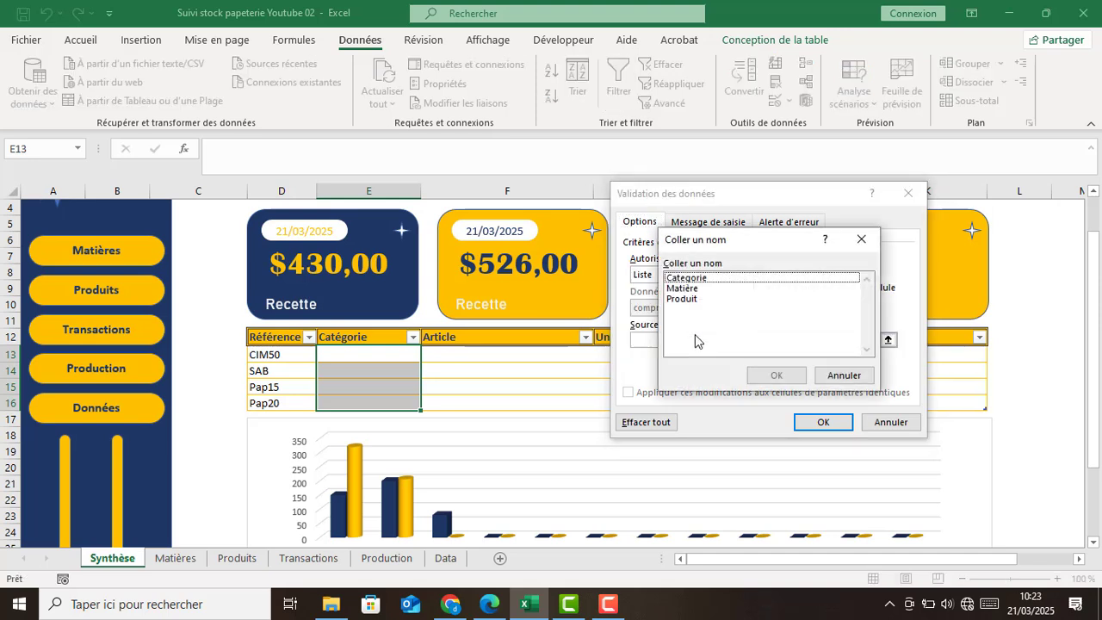
left_click(709, 278)
left_click(775, 374)
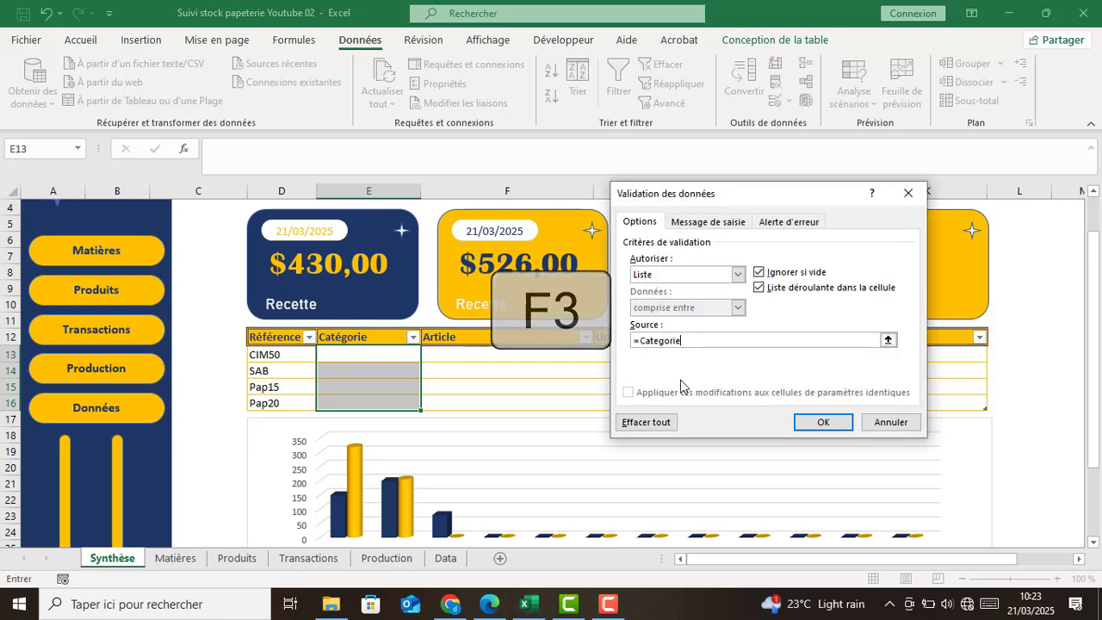
left_click(821, 421)
Choose Produit as the category for CIM50 and Matière for SAB from the new dropdown lists.
left_click(373, 376)
left_click(388, 353)
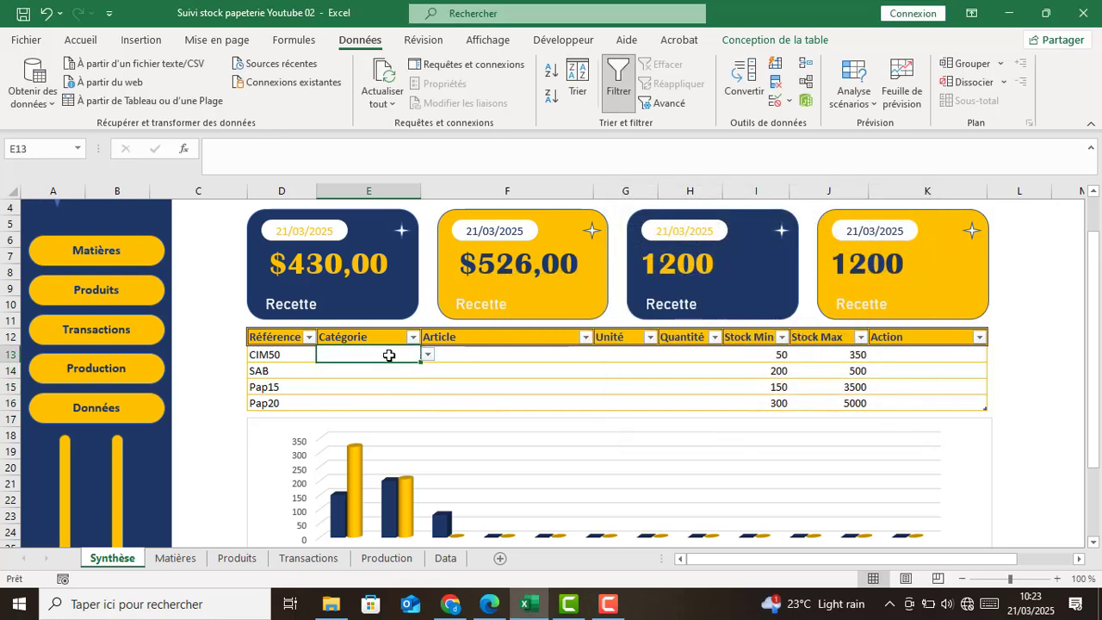
left_click(428, 354)
left_click(401, 375)
left_click(401, 371)
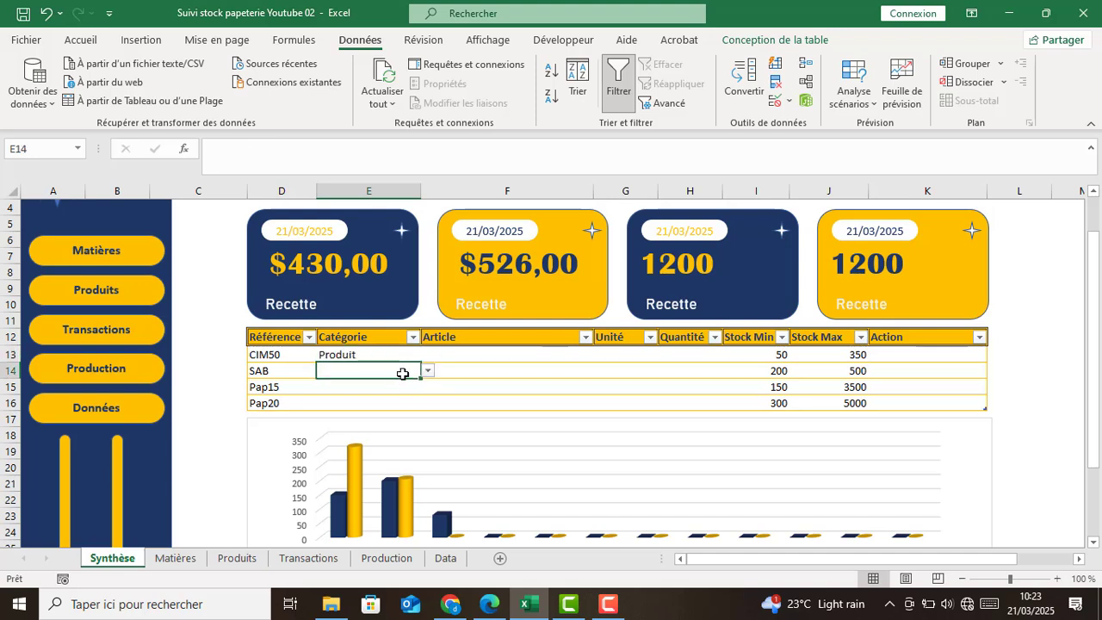
left_click(427, 371)
left_click(406, 394)
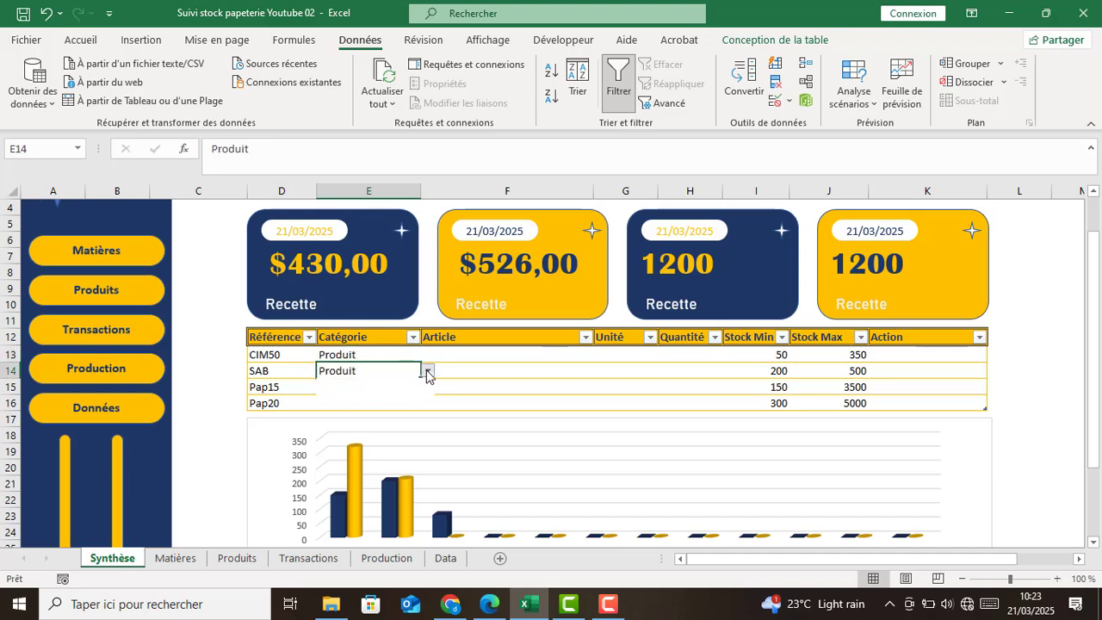
left_click(427, 370)
left_click(404, 384)
left_click(384, 390)
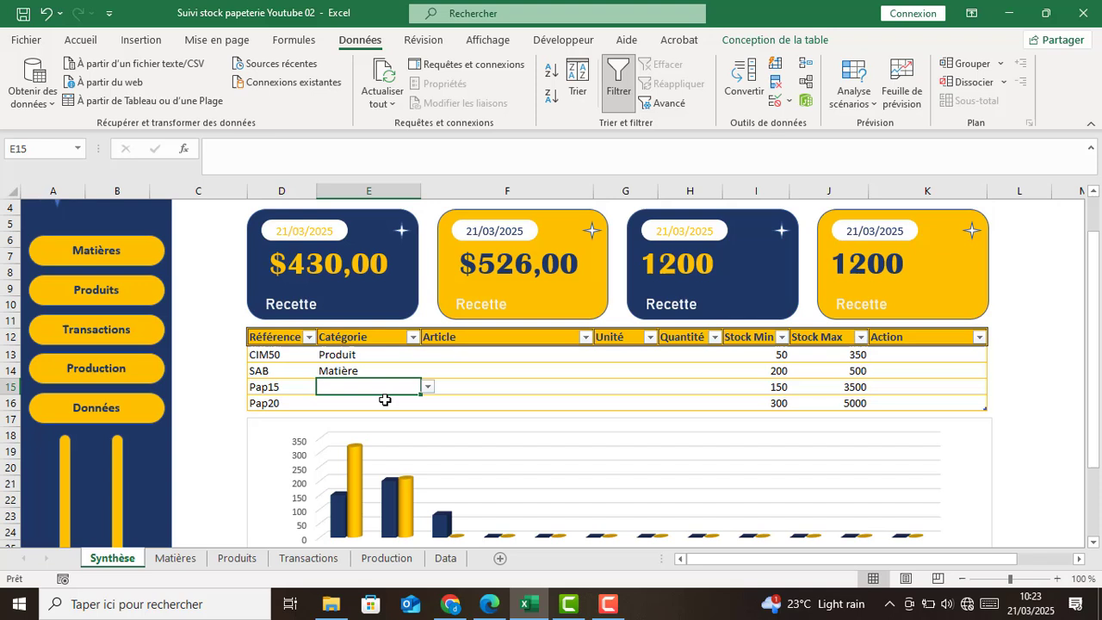
left_click(517, 358)
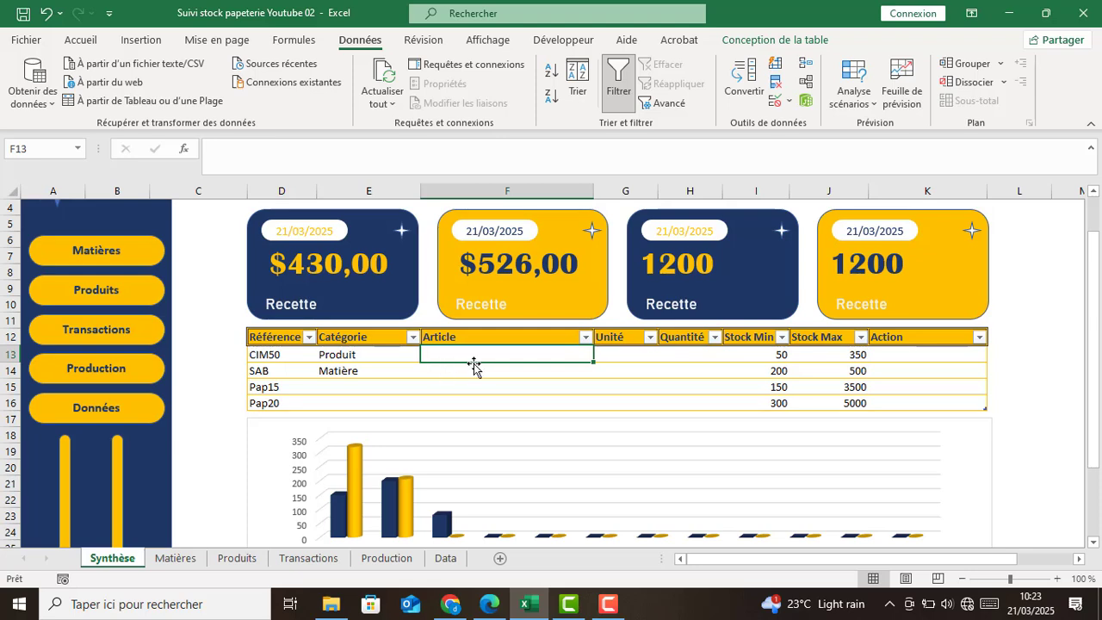
type("=")
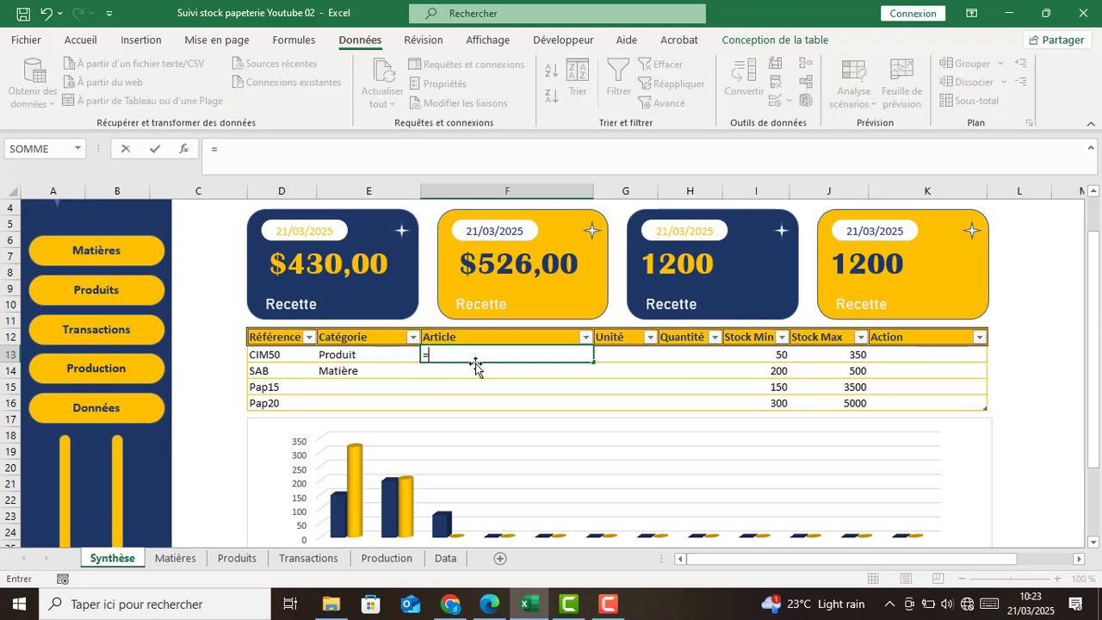
type("si")
double_click(475, 371)
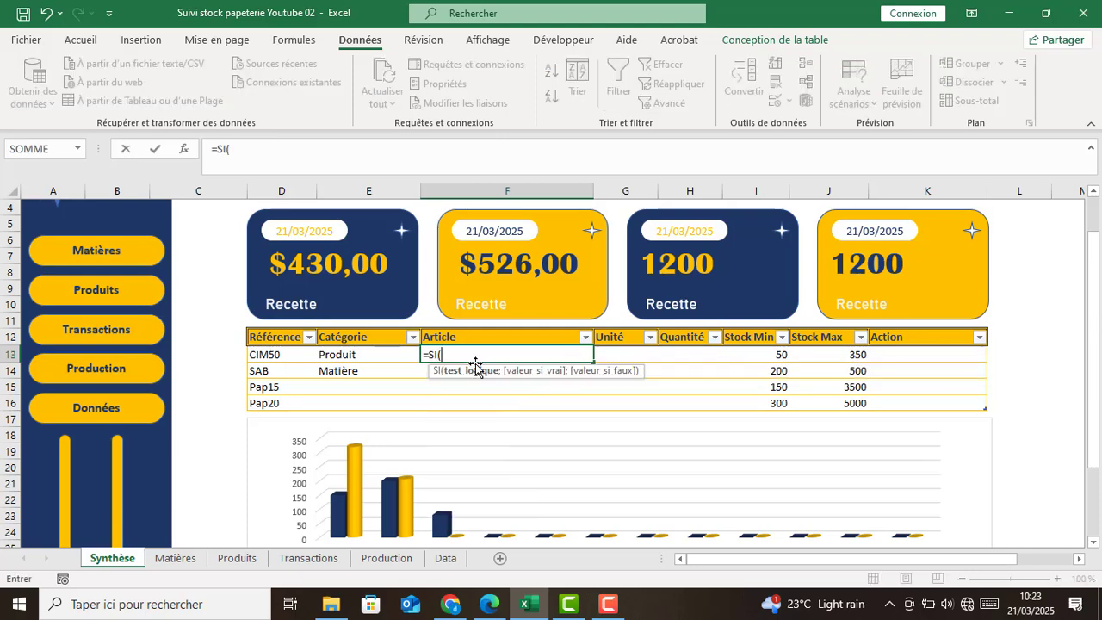
left_click(342, 355)
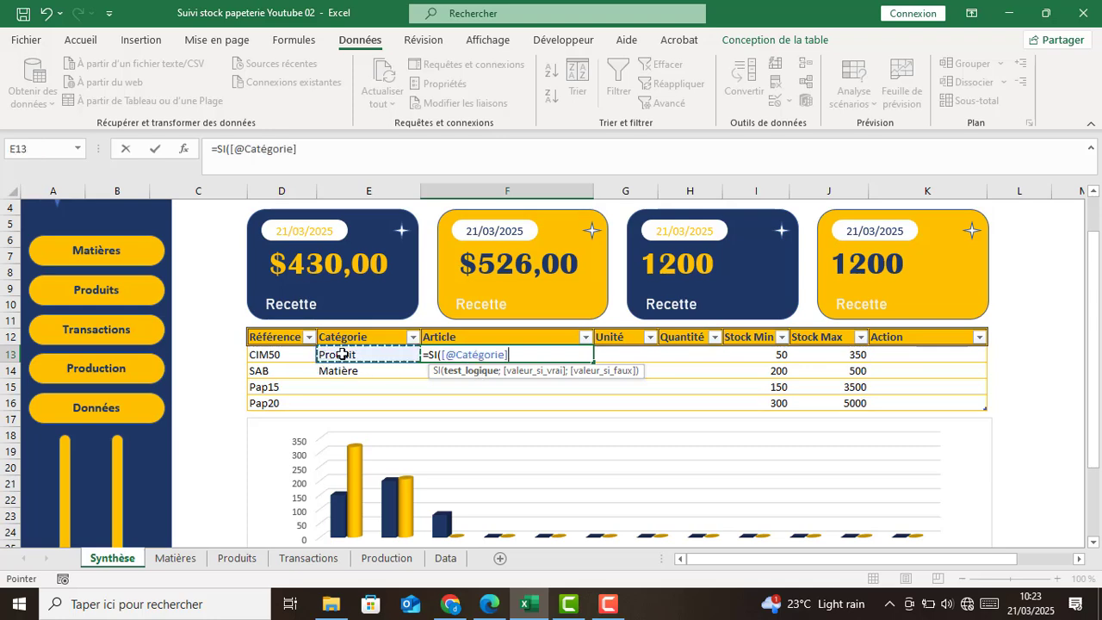
type("=")
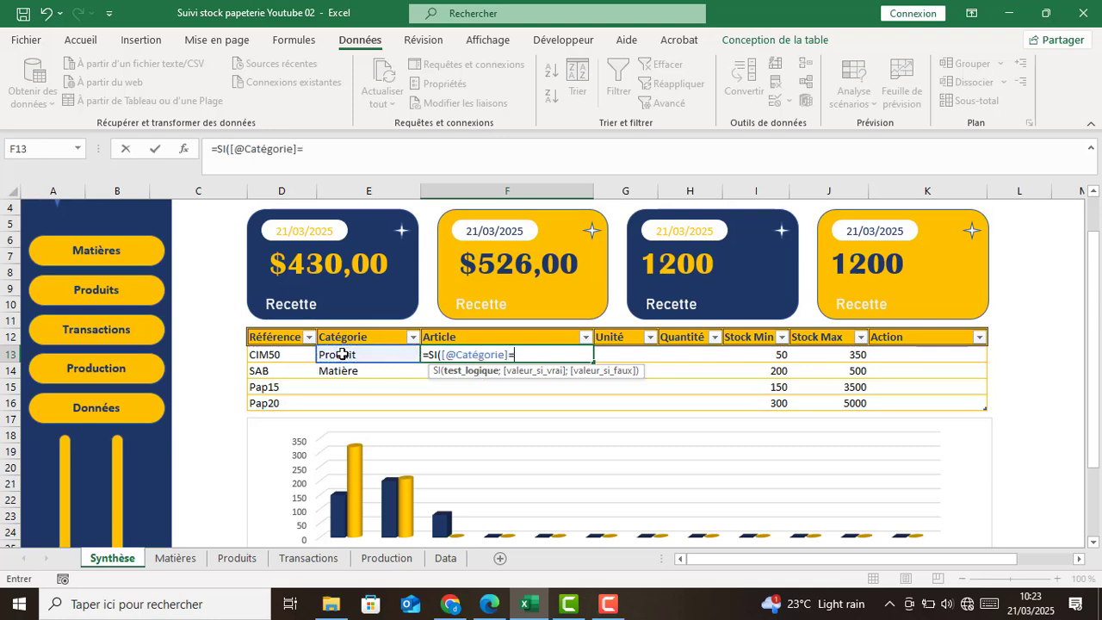
type("\"Produit\";")
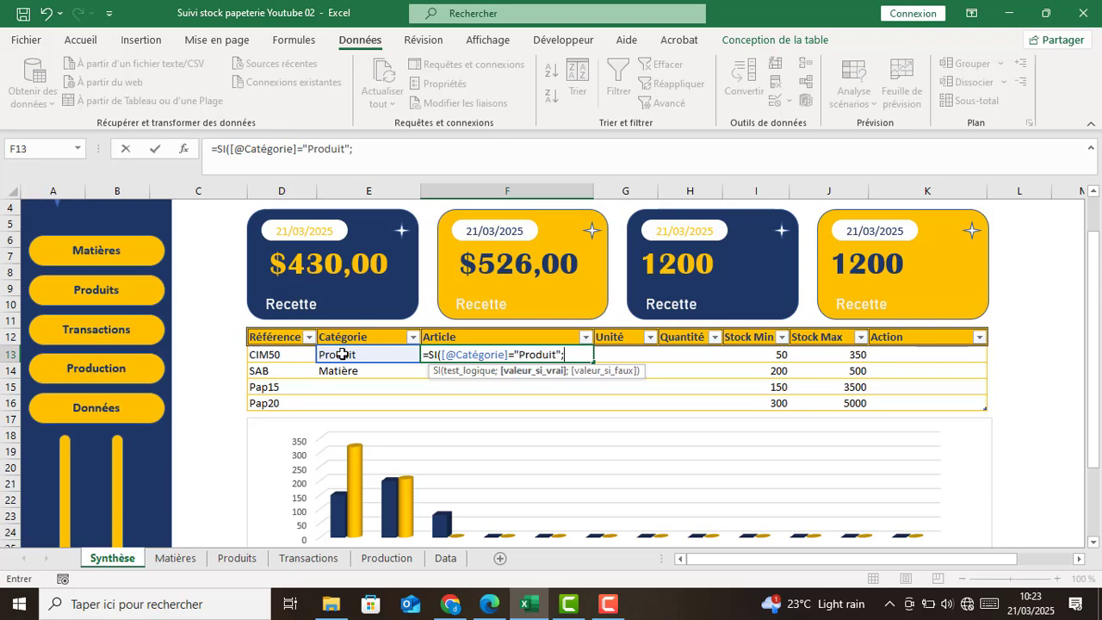
type("rech")
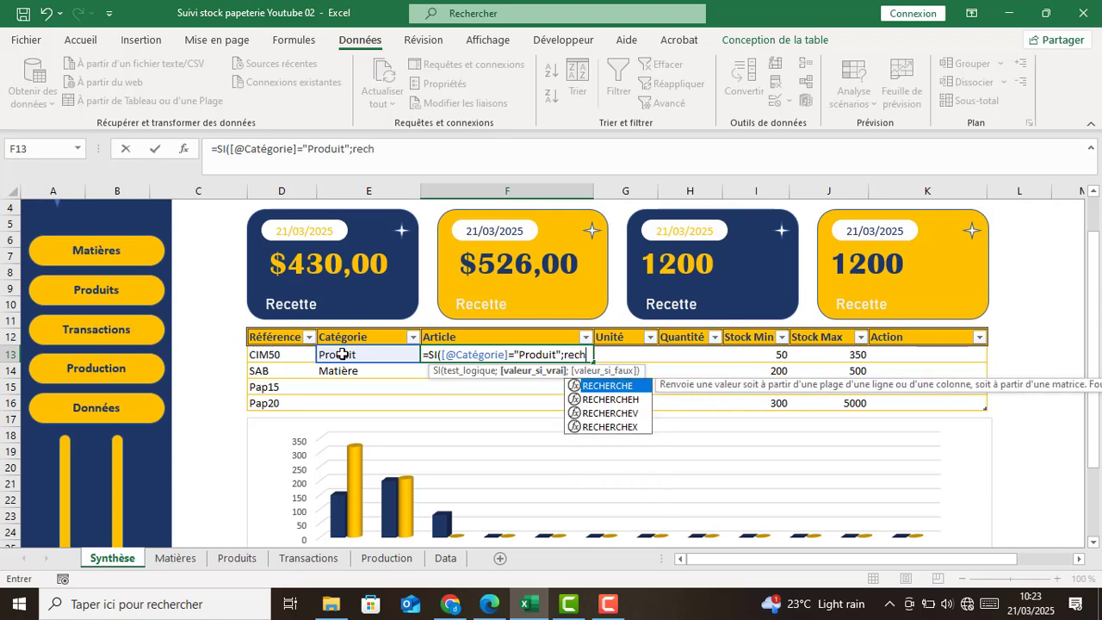
key("Down")
key("Down")
key("Tab")
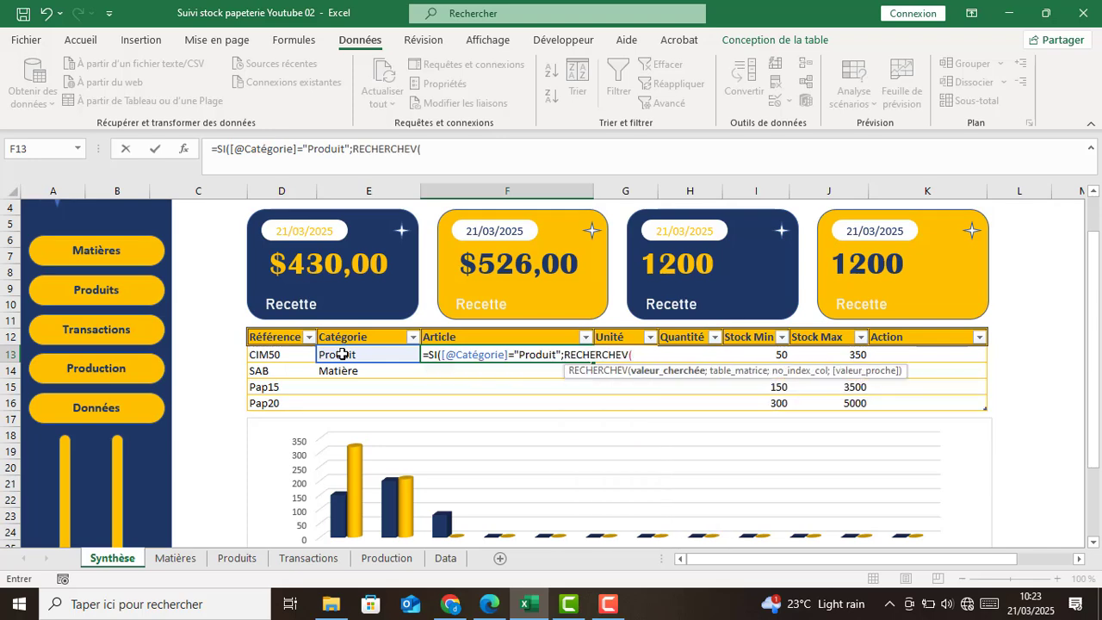
left_click(280, 353)
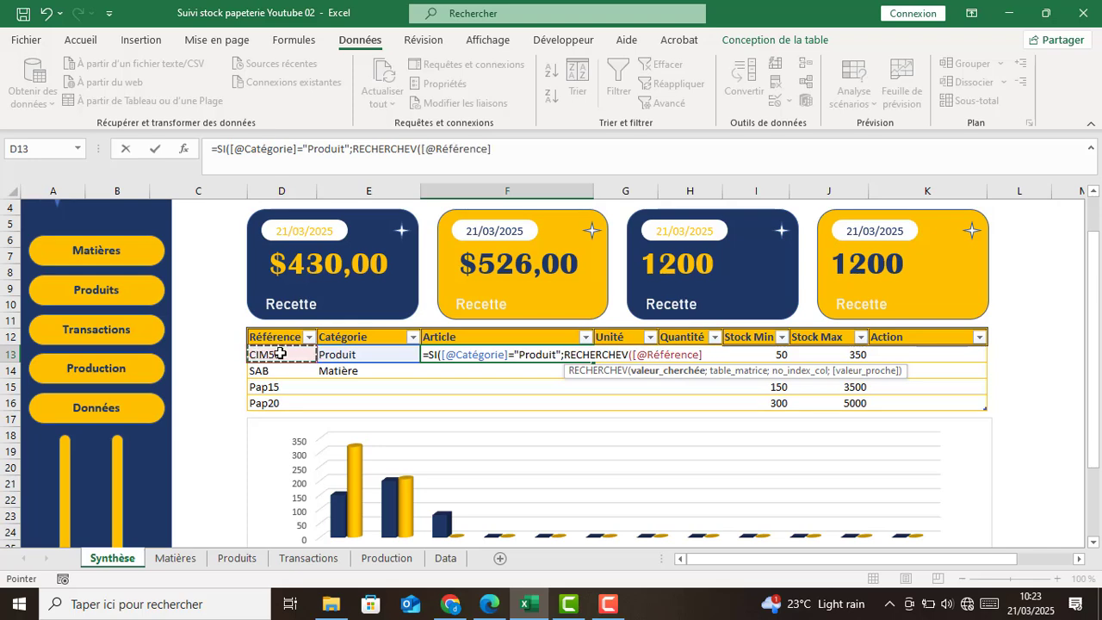
type(";")
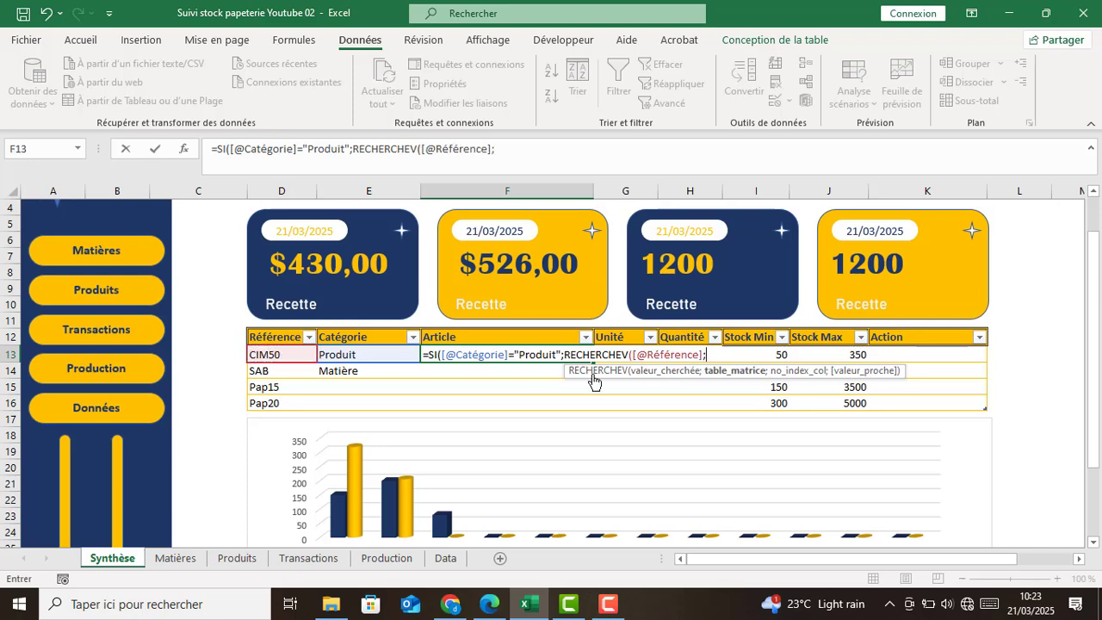
Complete the RECHERCHEV with the absolute range Produits!$A$2:$C$3, column 2 and match type 0, then move on to the value-if-false argument.
left_click(234, 559)
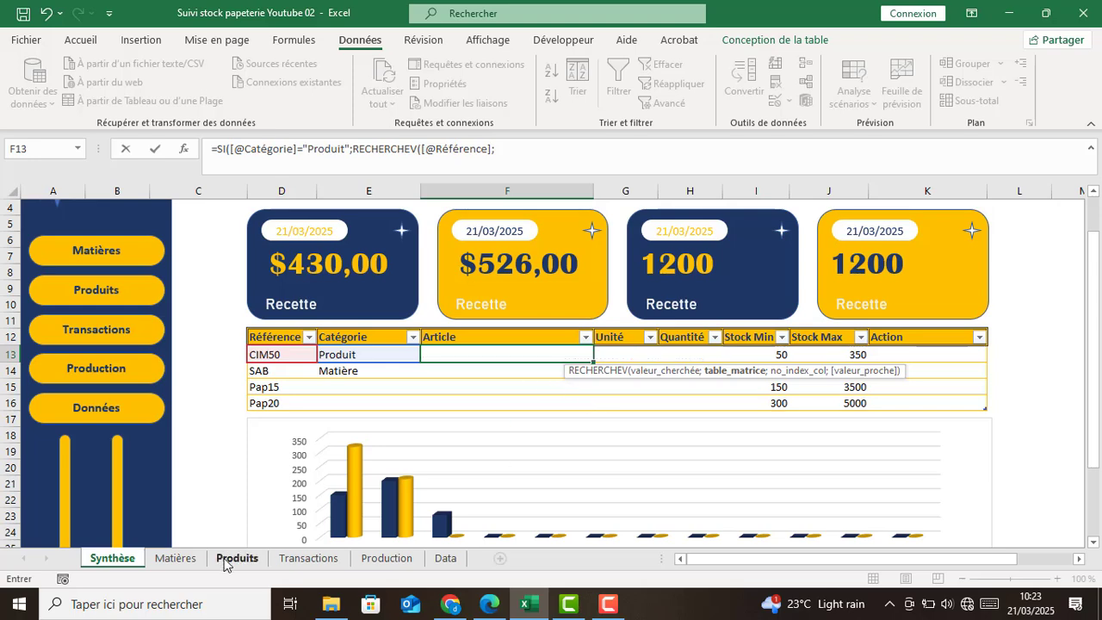
left_click(77, 228)
left_click_drag(77, 228, 241, 250)
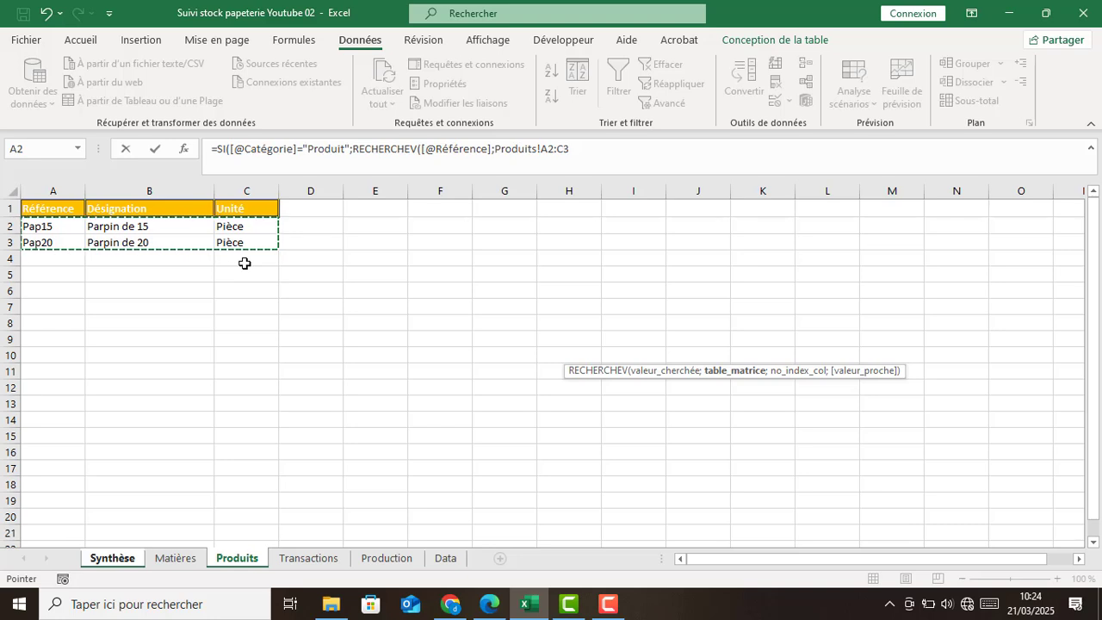
key("F4")
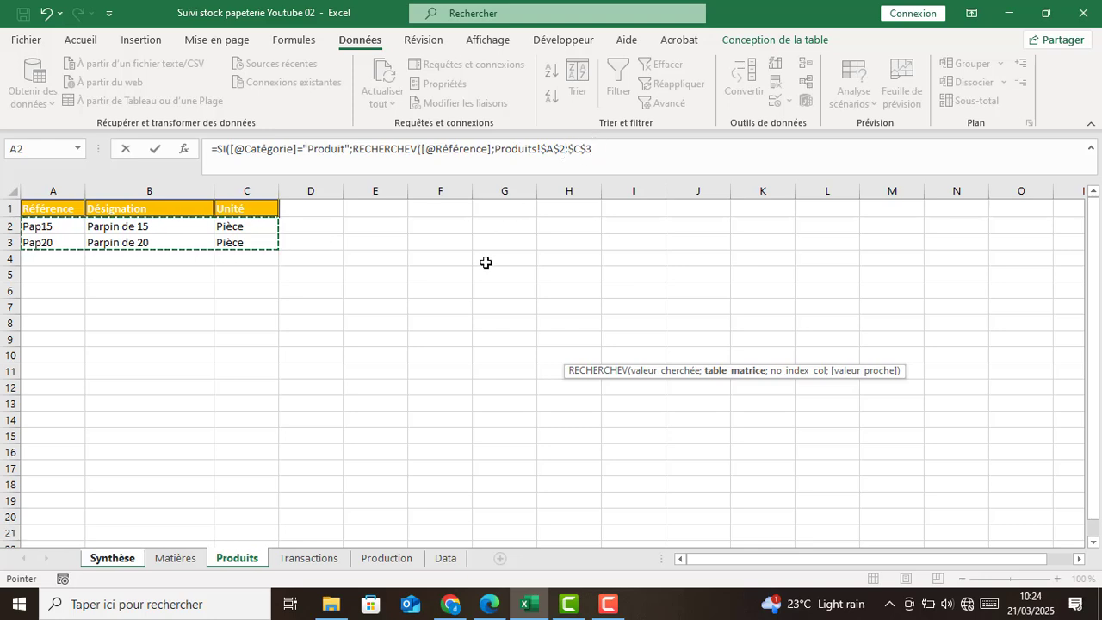
type(";")
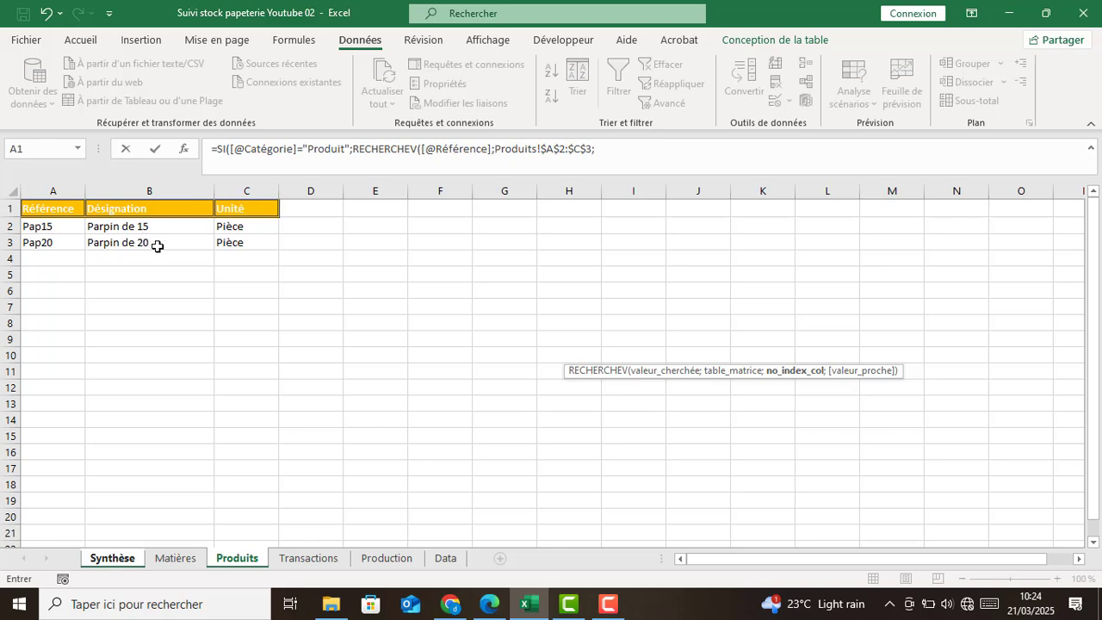
type("2;")
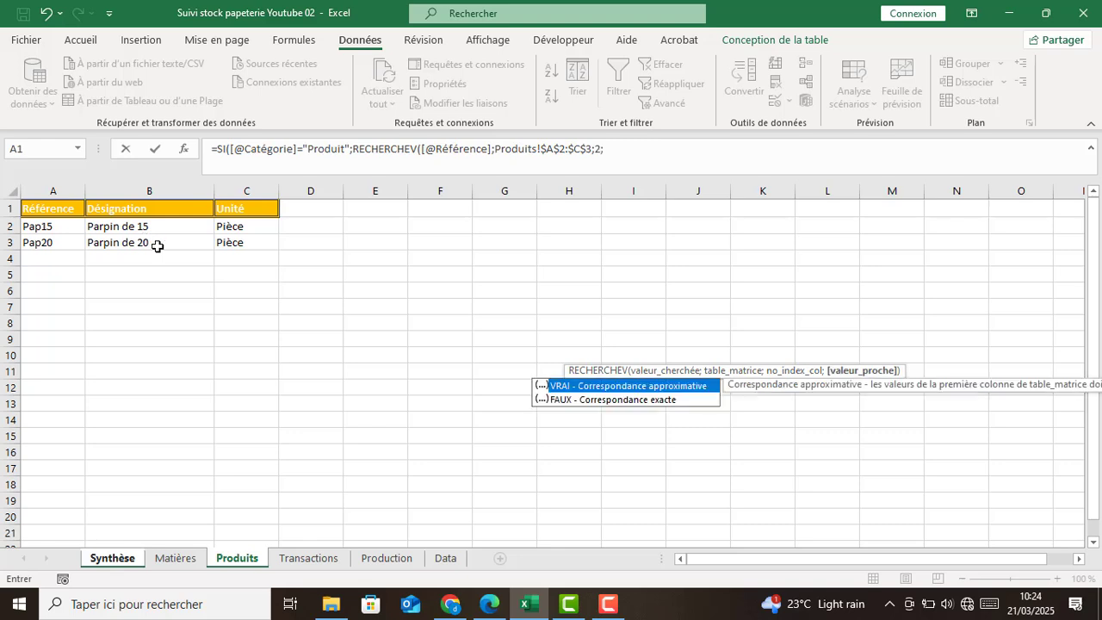
type("0")
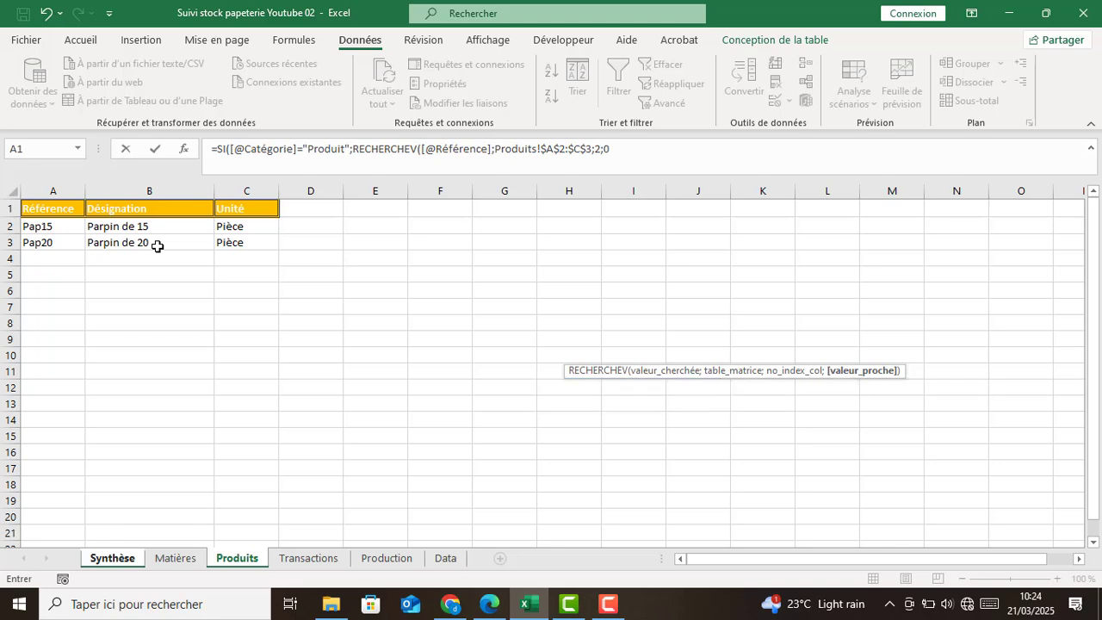
type(")")
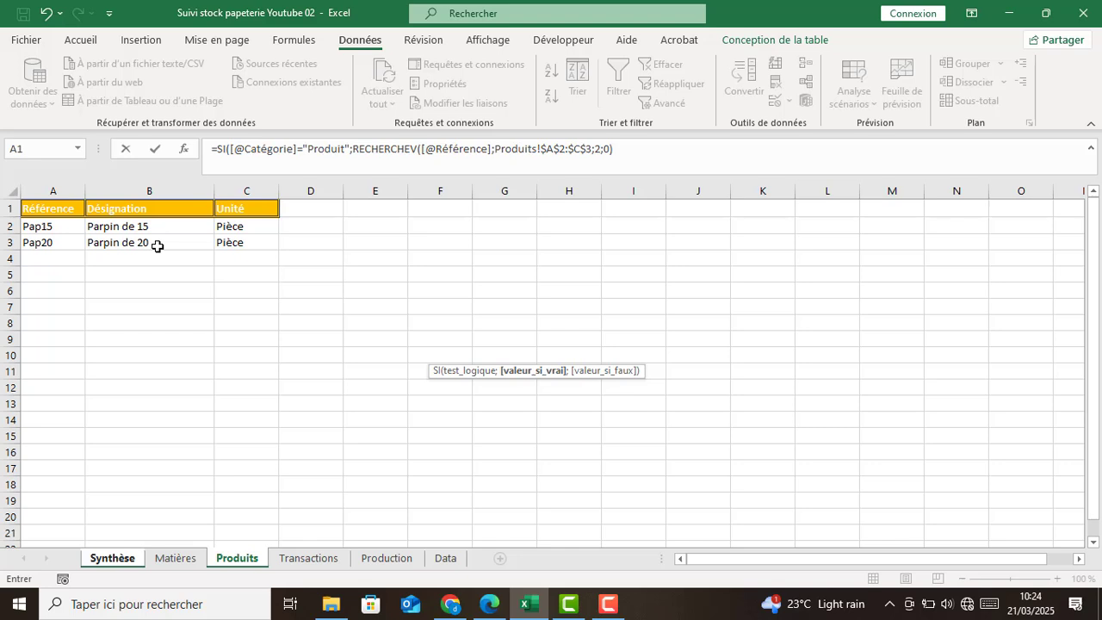
type(";")
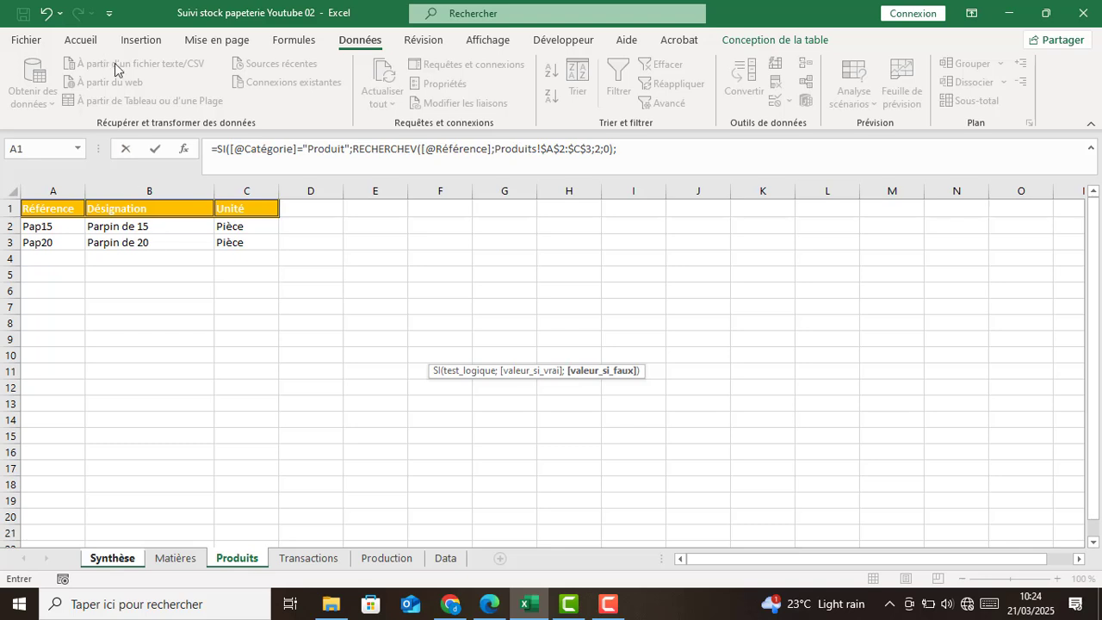
Duplicate the category test and RECHERCHEV into the value-if-false argument, then remove the copied category test so only the lookup remains.
left_click(232, 149)
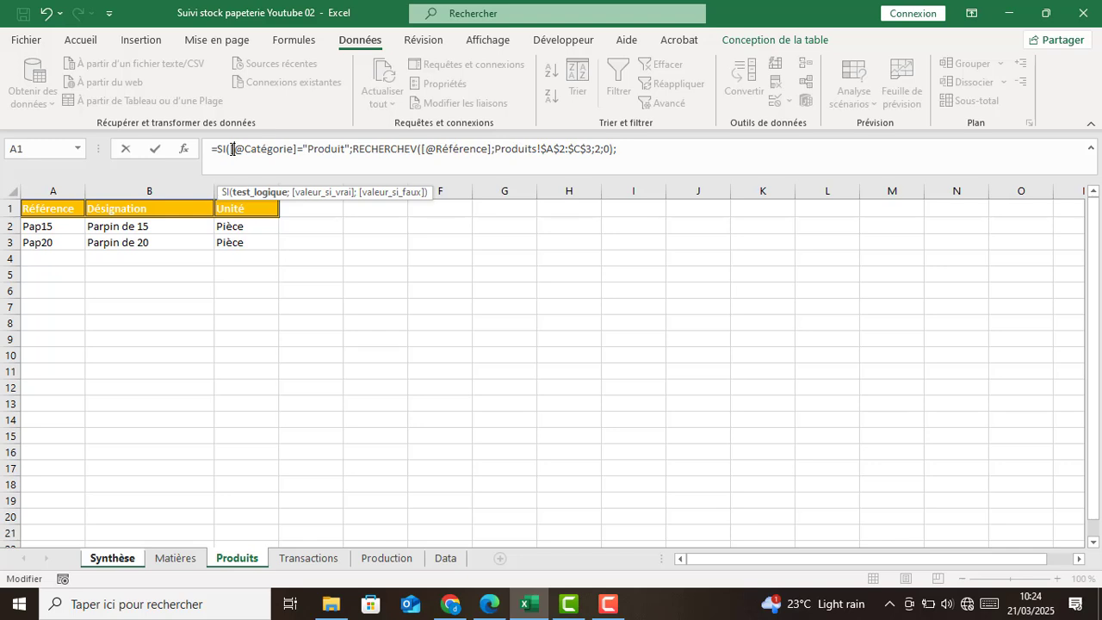
left_click_drag(231, 149, 614, 150)
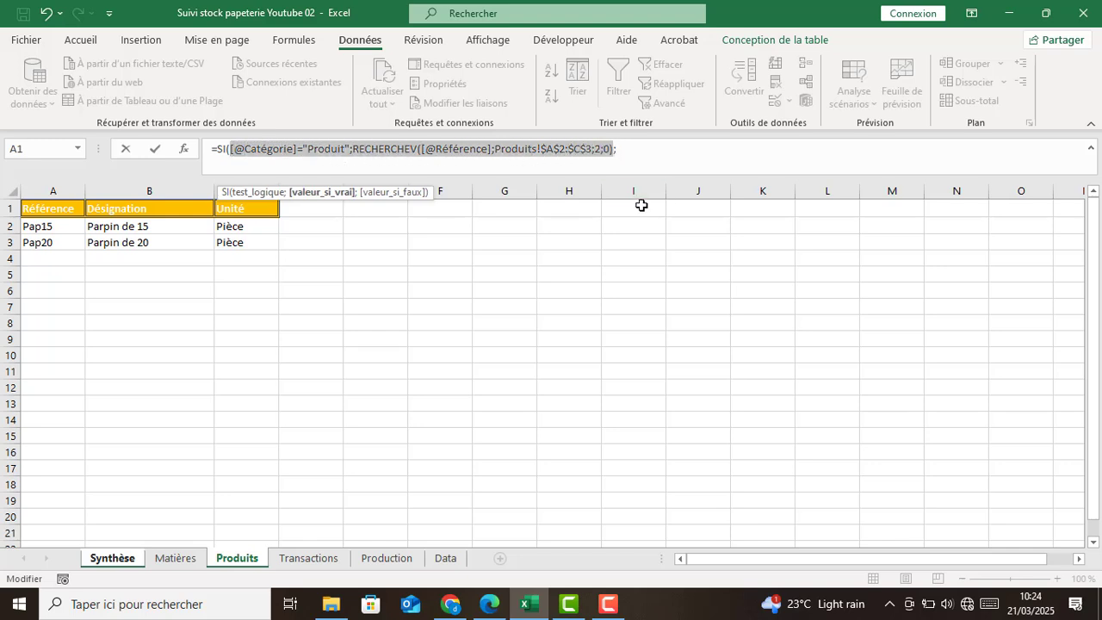
left_click(652, 148)
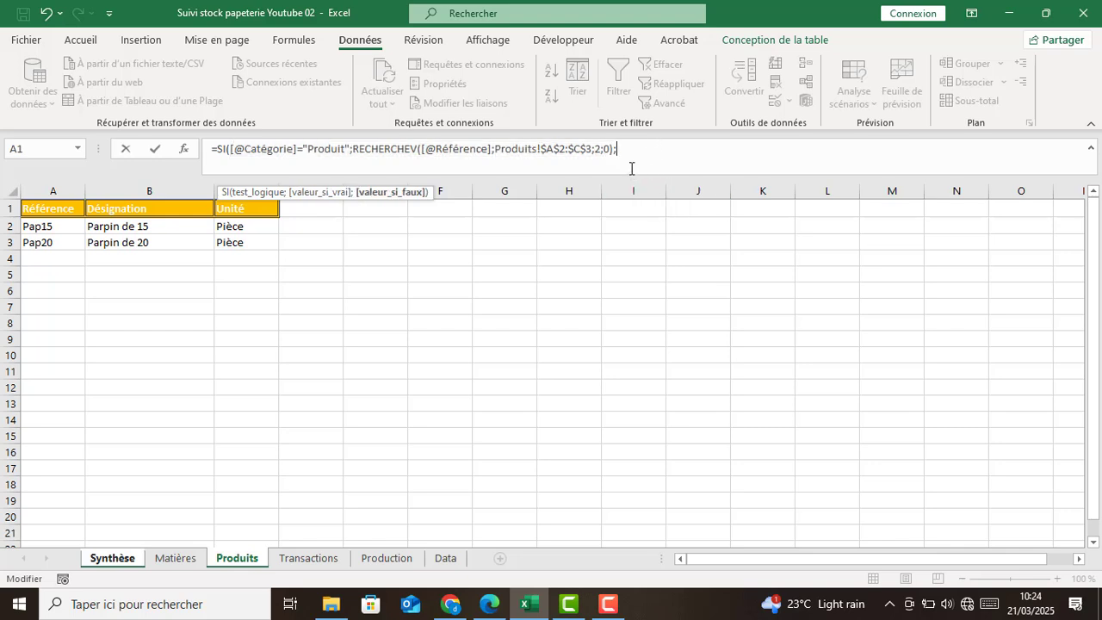
key("ctrl+v")
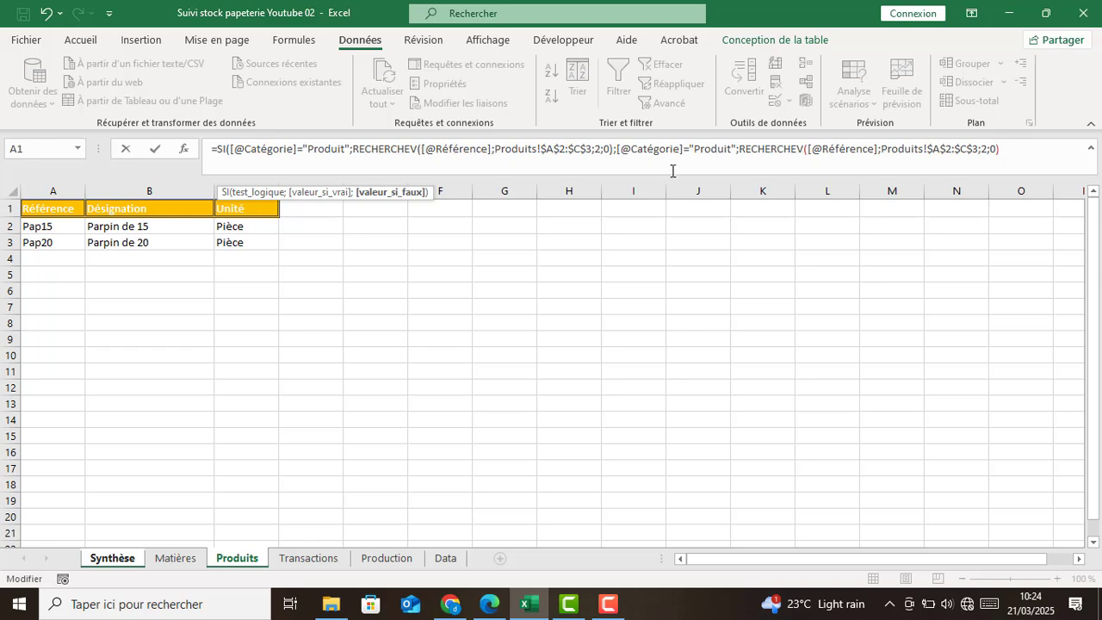
left_click_drag(695, 149, 728, 147)
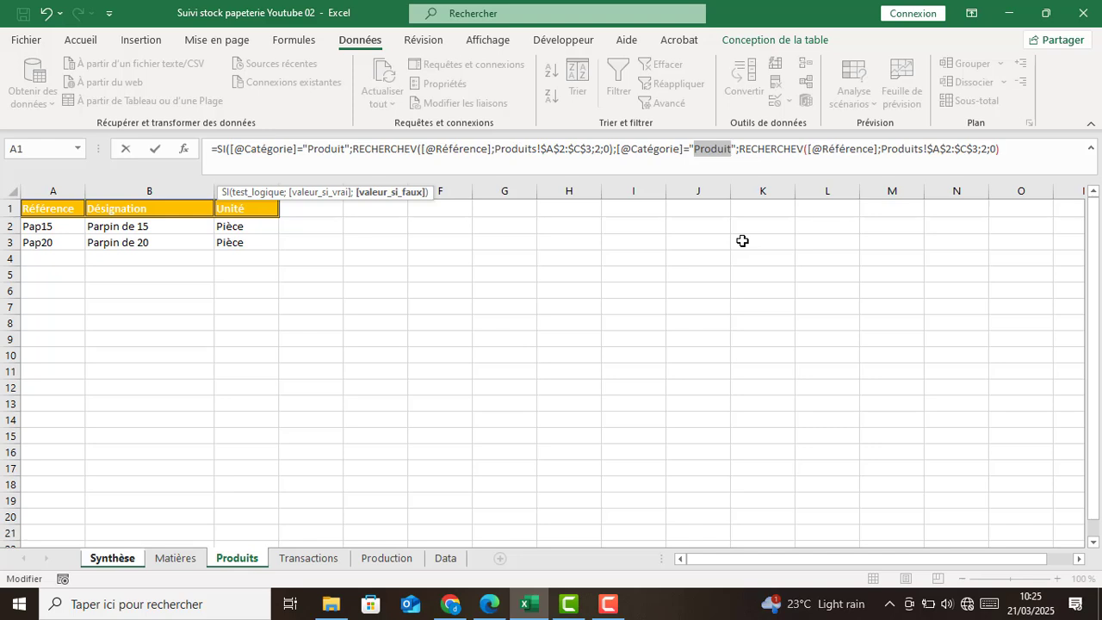
type("Matière")
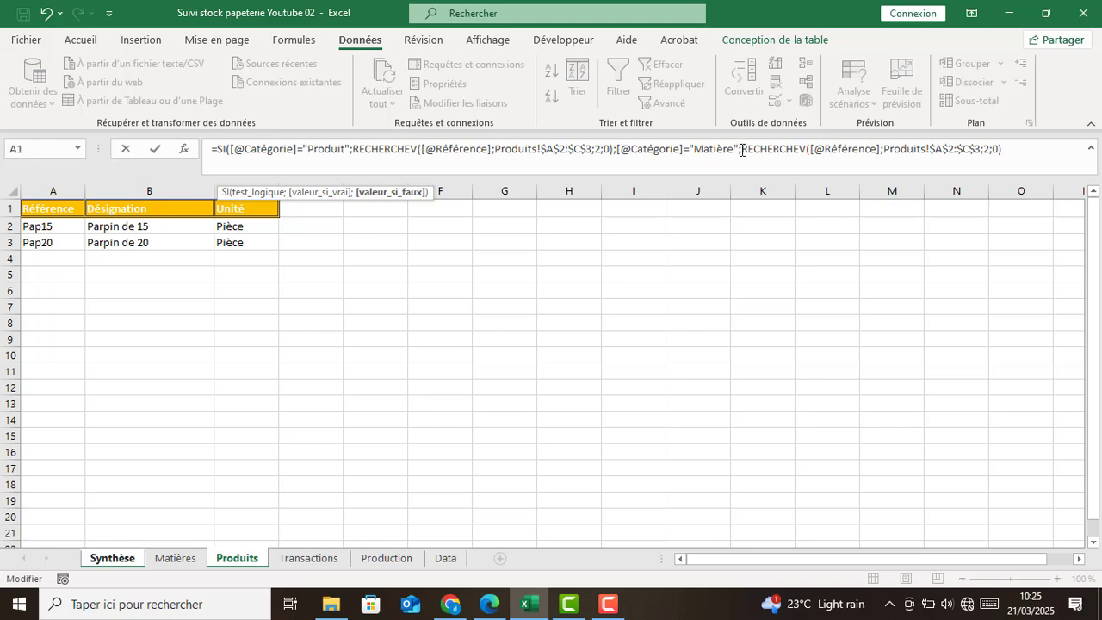
left_click_drag(742, 150, 619, 150)
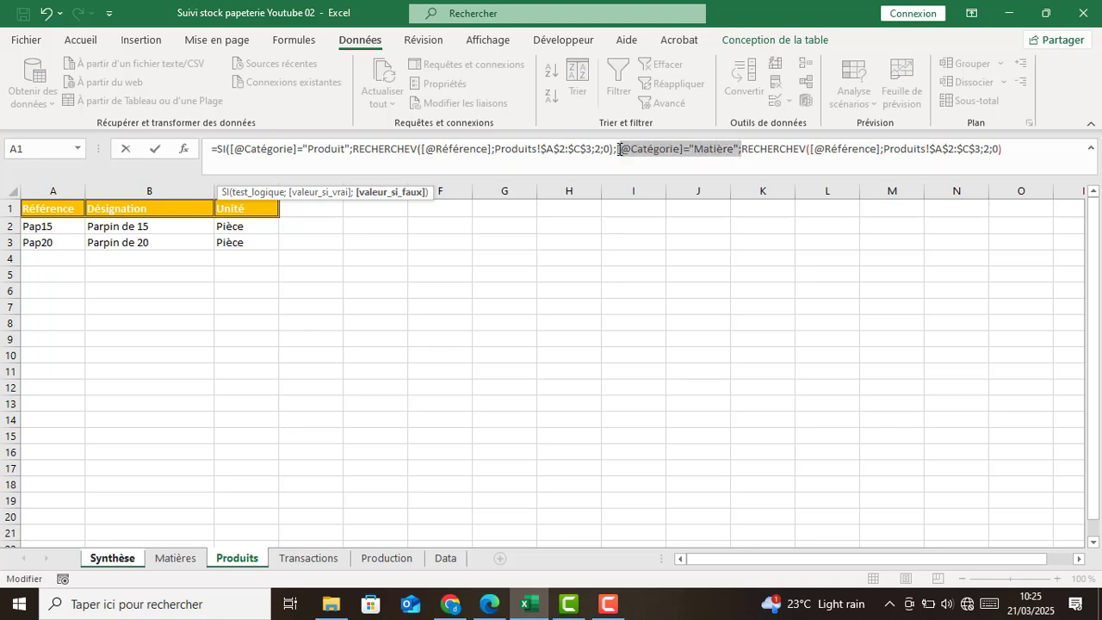
key("Delete")
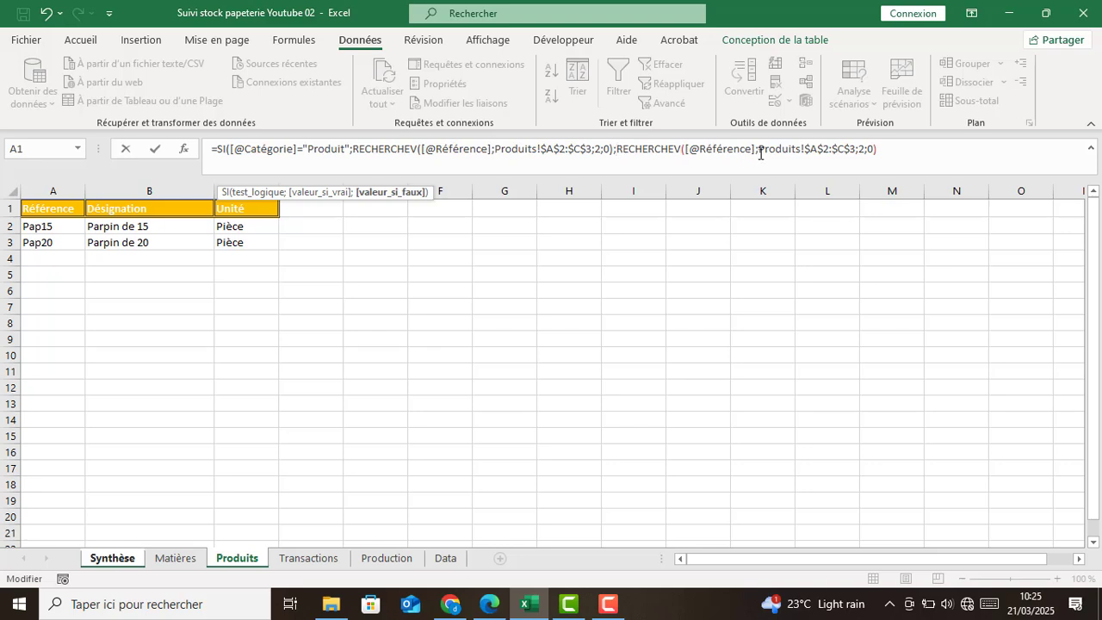
Replace the second RECHERCHEV's table with Matières!$A$2:$C$3 as an absolute range, close the SI formula and enter it.
left_click_drag(758, 149, 854, 155)
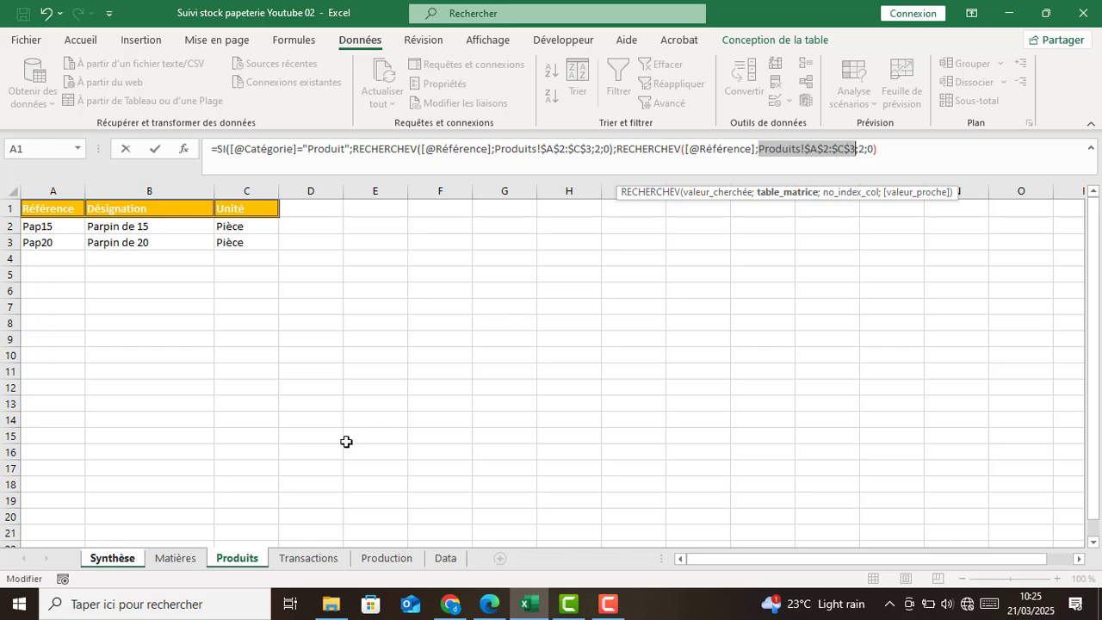
left_click(169, 561)
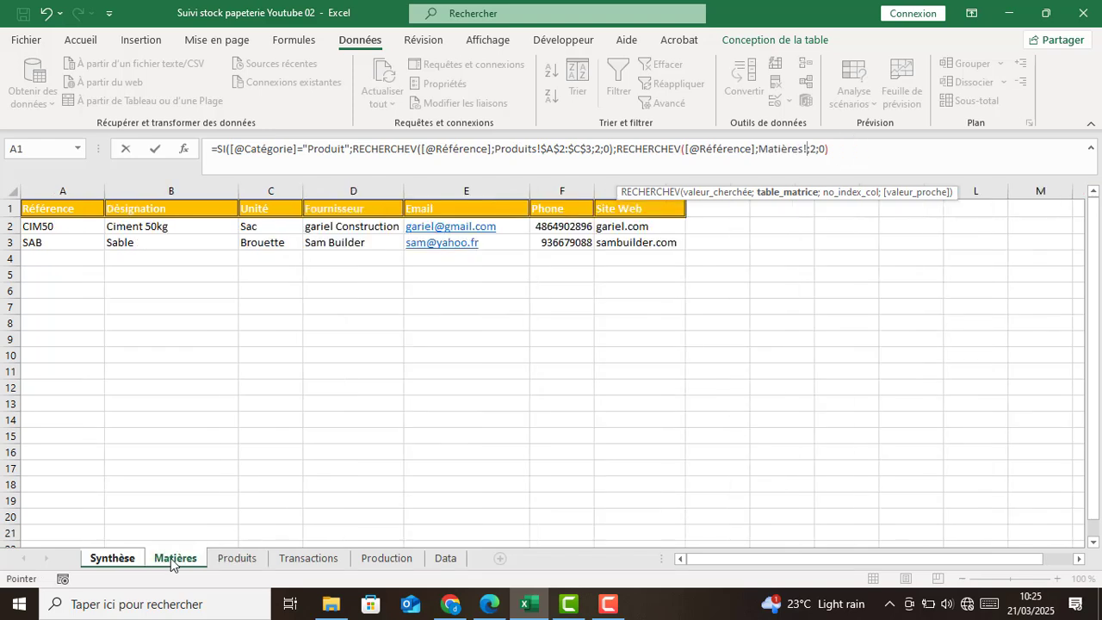
left_click_drag(37, 226, 261, 250)
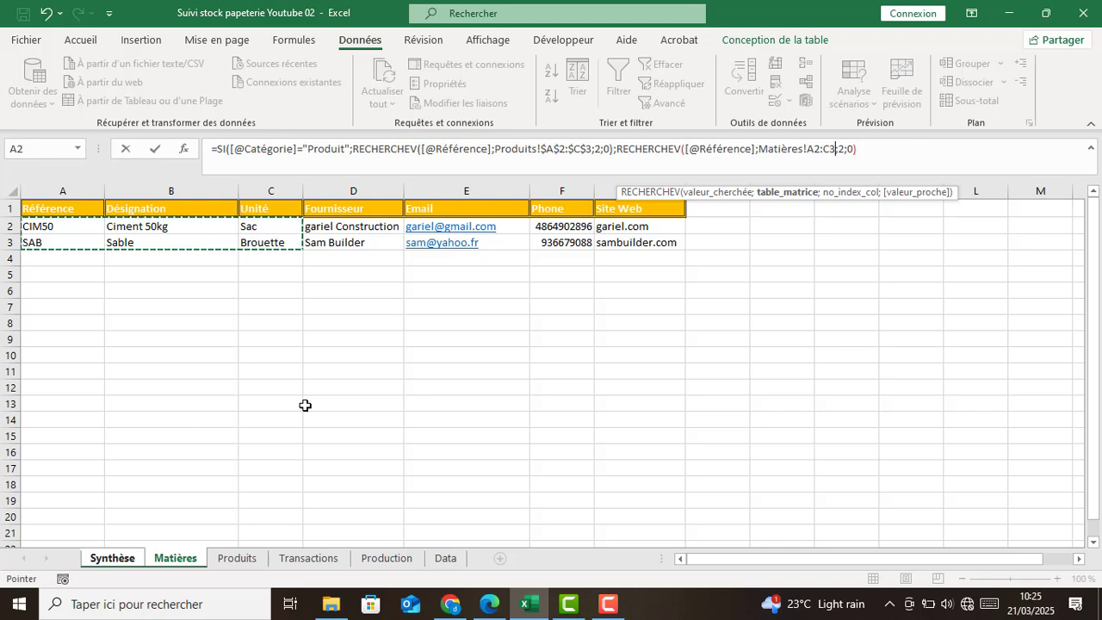
key("F4")
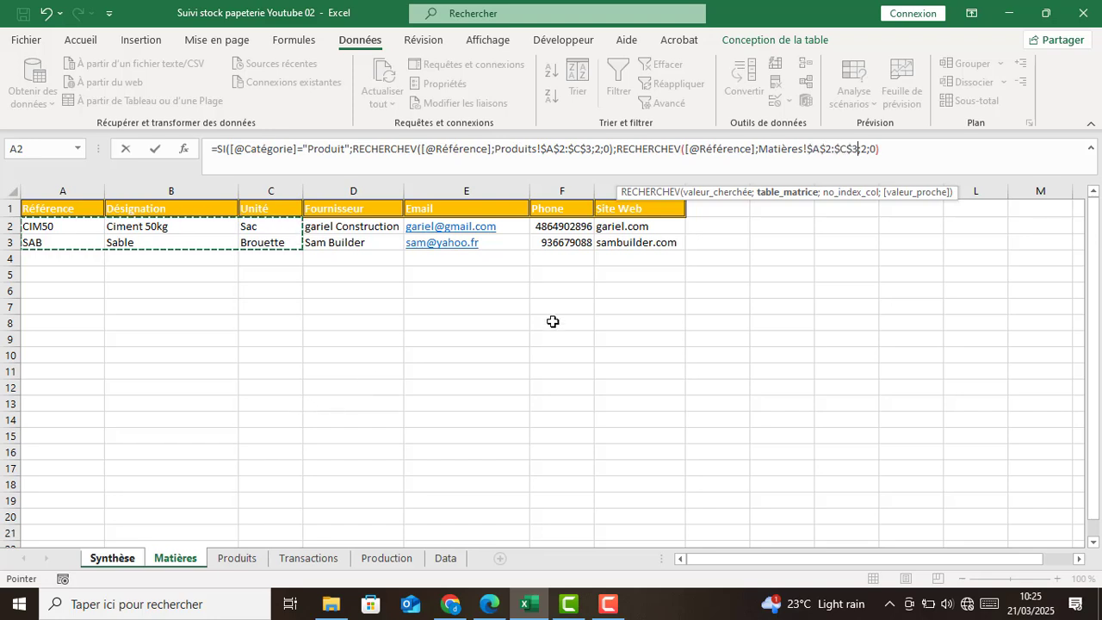
left_click(866, 150)
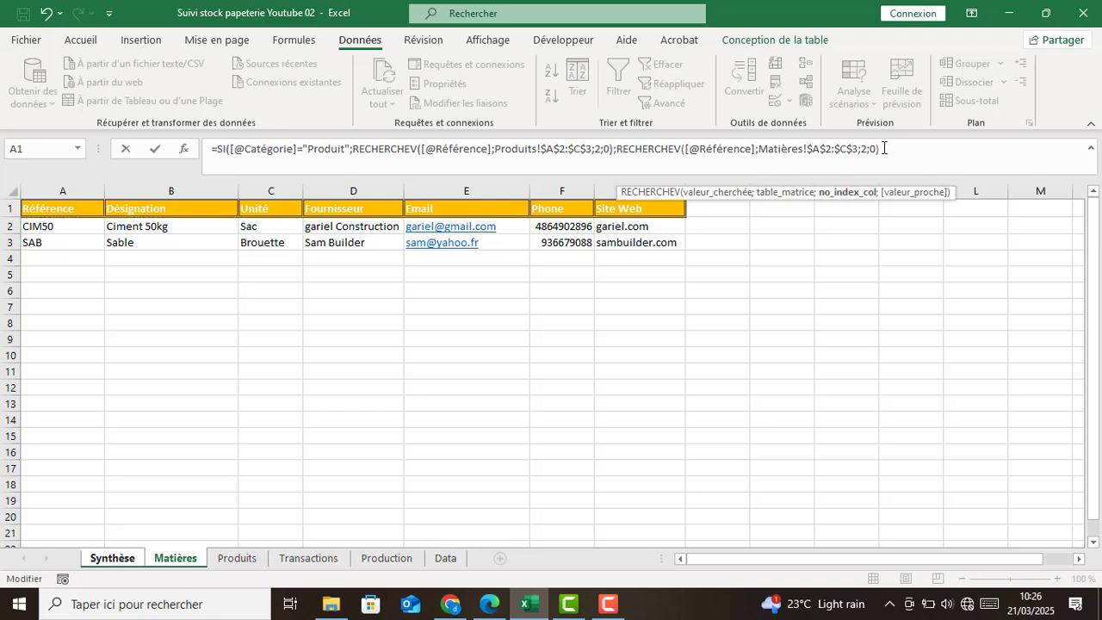
left_click(884, 148)
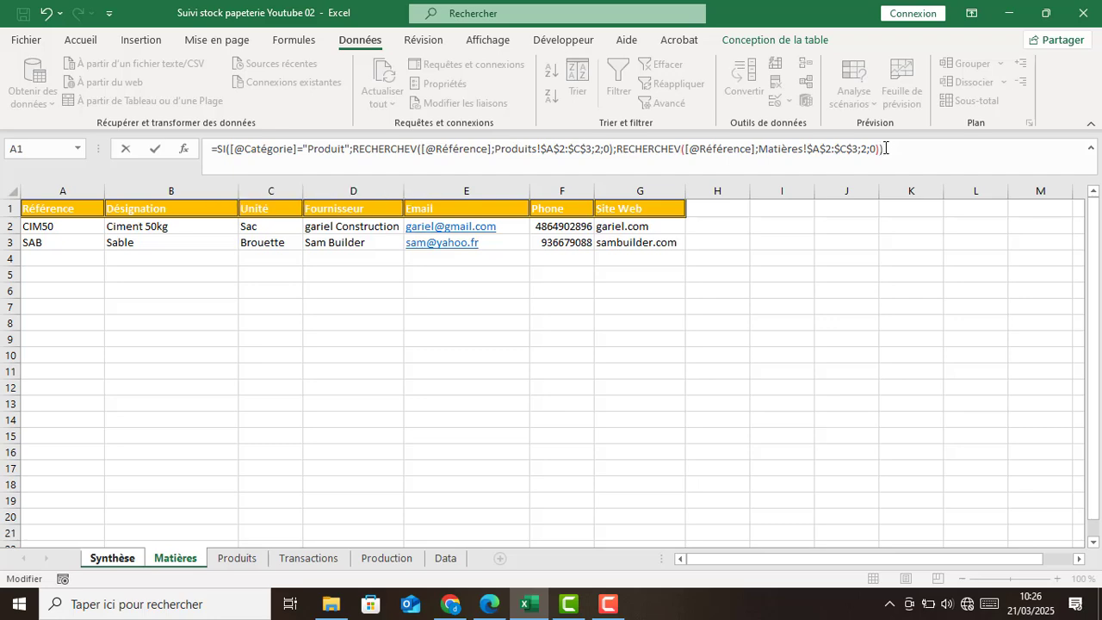
key("Return")
Review the Article results on Synthèse and change the category of CIM50 to Matière.
left_click(569, 370)
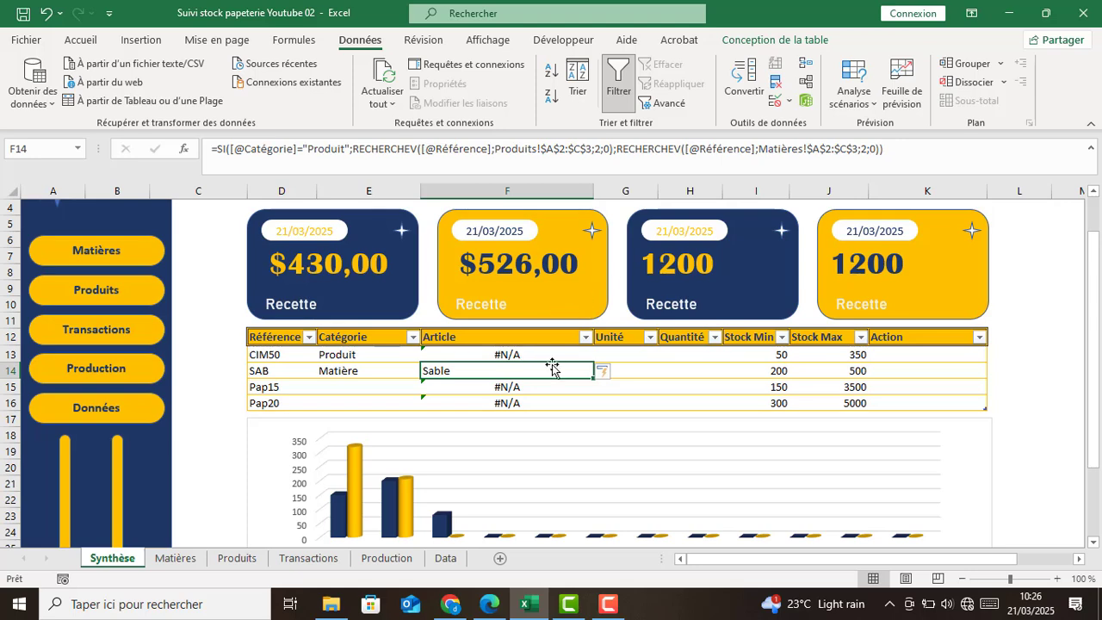
left_click(493, 388)
left_click(478, 370)
left_click(489, 389)
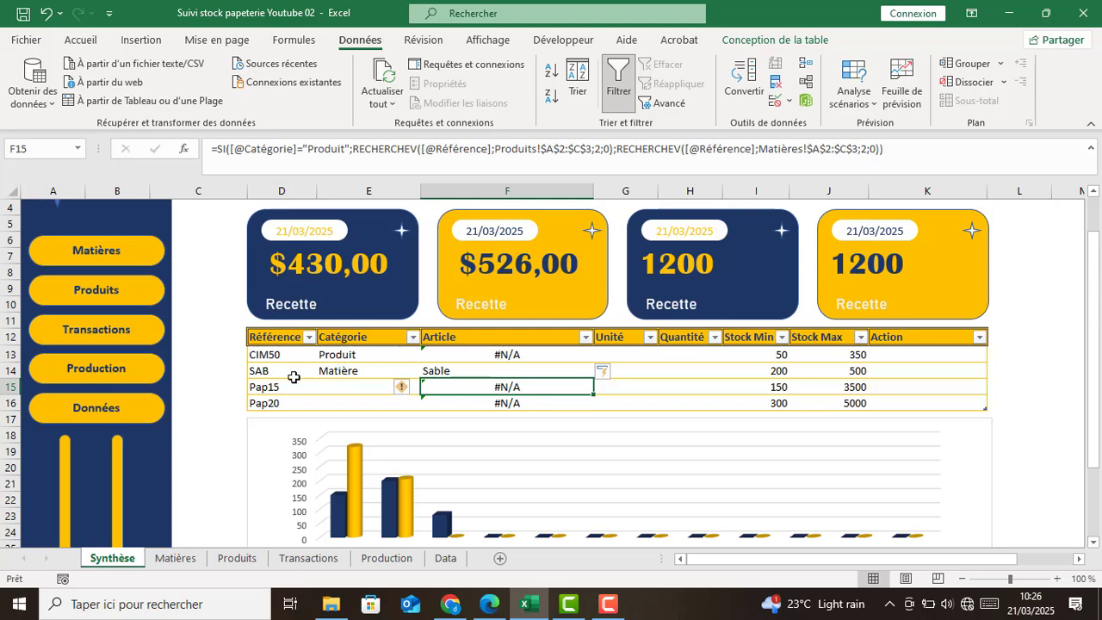
left_click(338, 370)
left_click(270, 372)
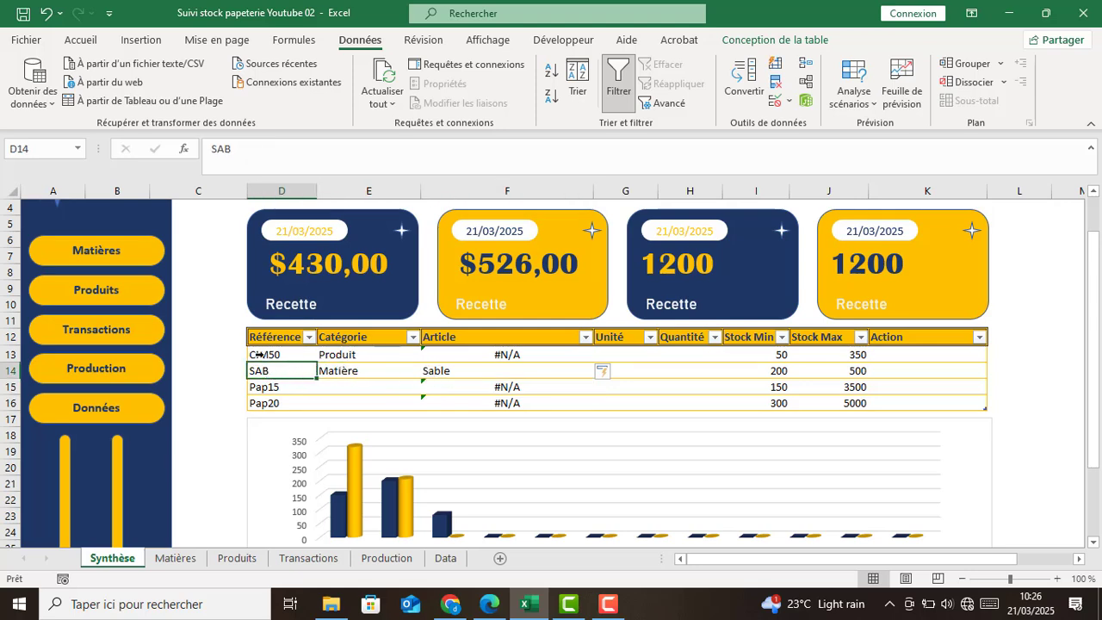
left_click(348, 355)
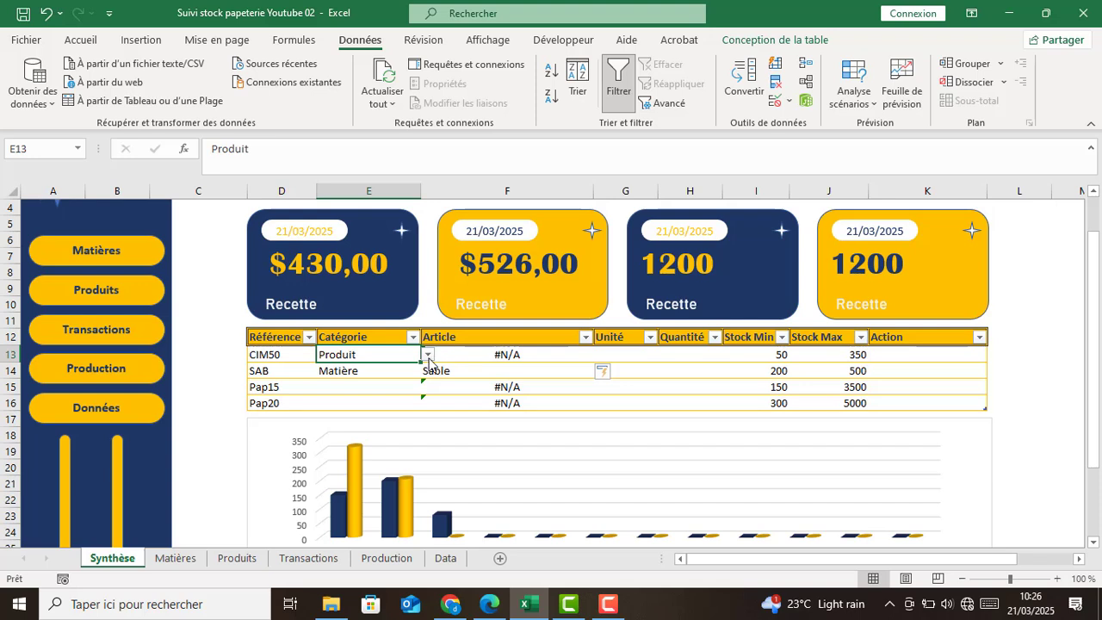
left_click(427, 355)
left_click(375, 368)
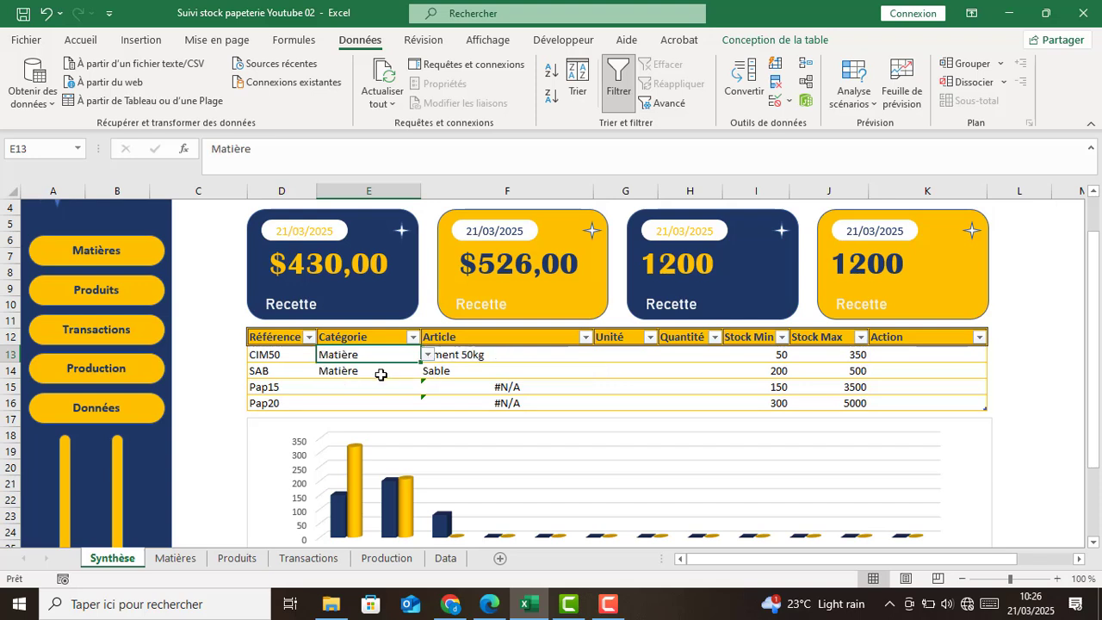
left_click(381, 373)
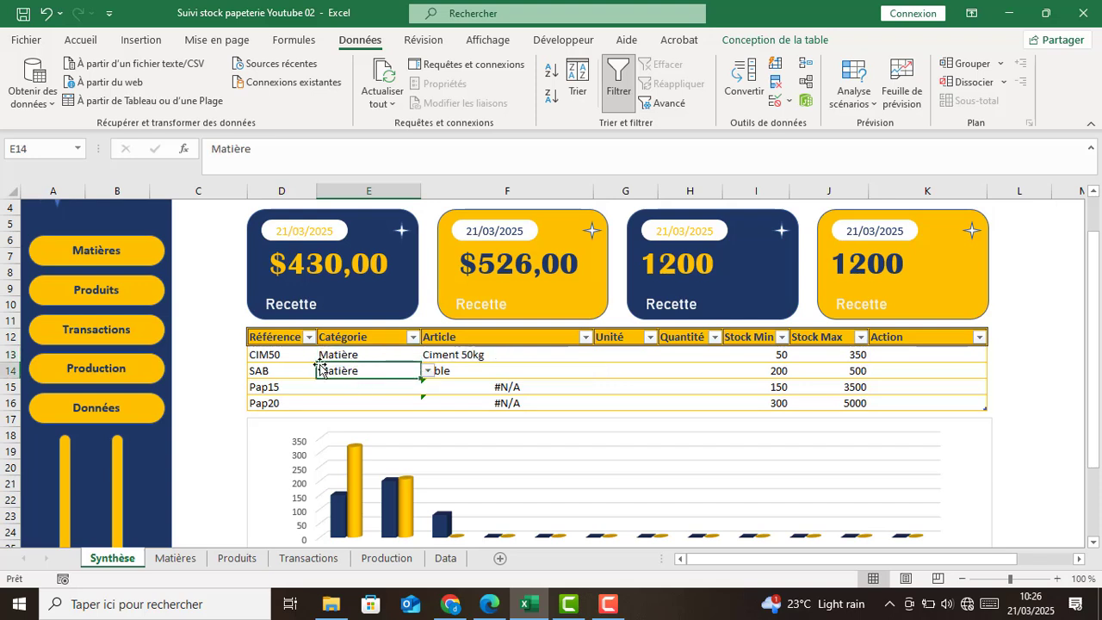
left_click(279, 356)
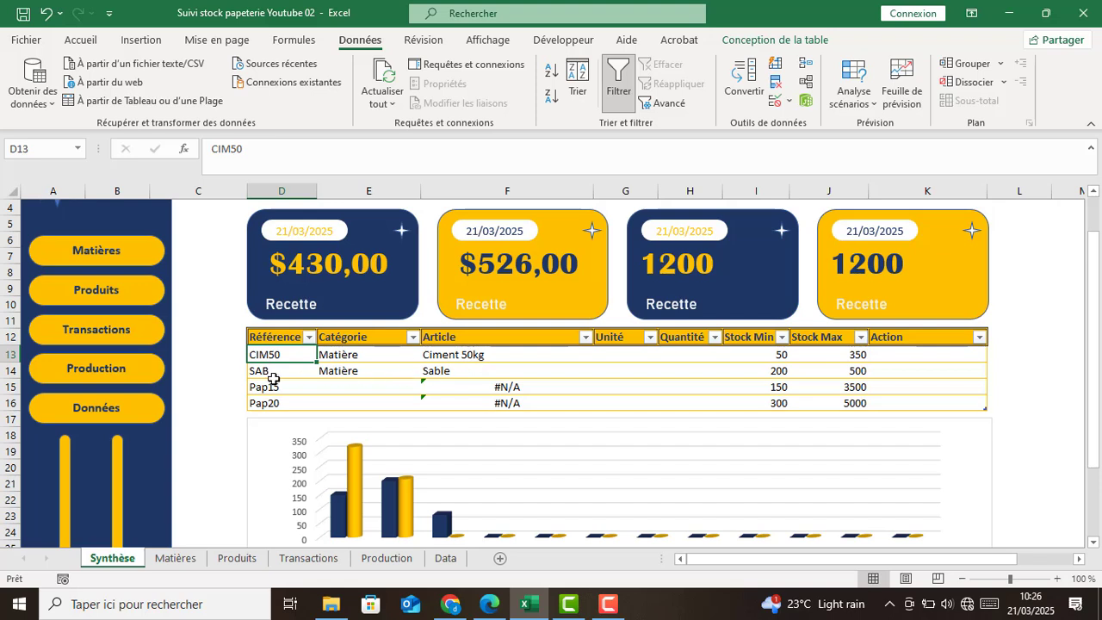
left_click(352, 371)
left_click(370, 390)
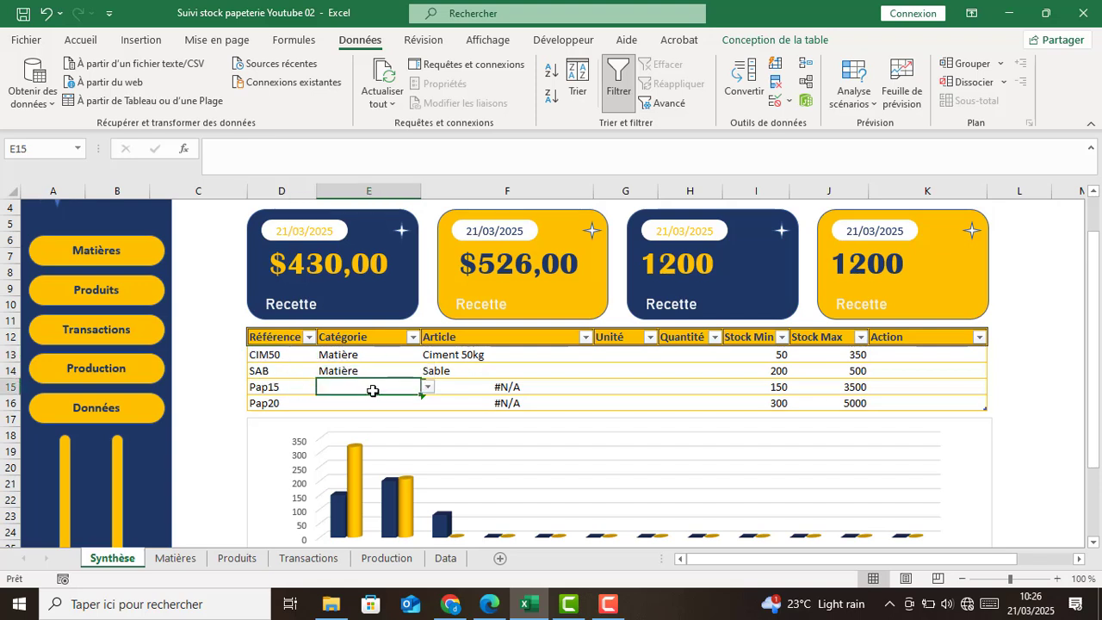
left_click(427, 388)
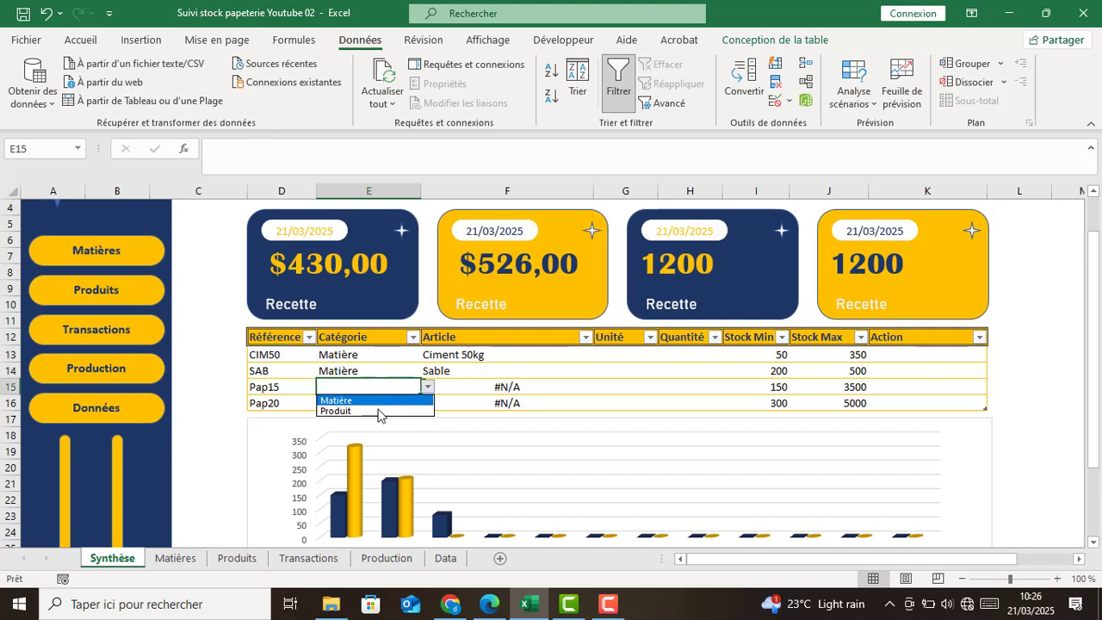
left_click(374, 411)
key("Delete")
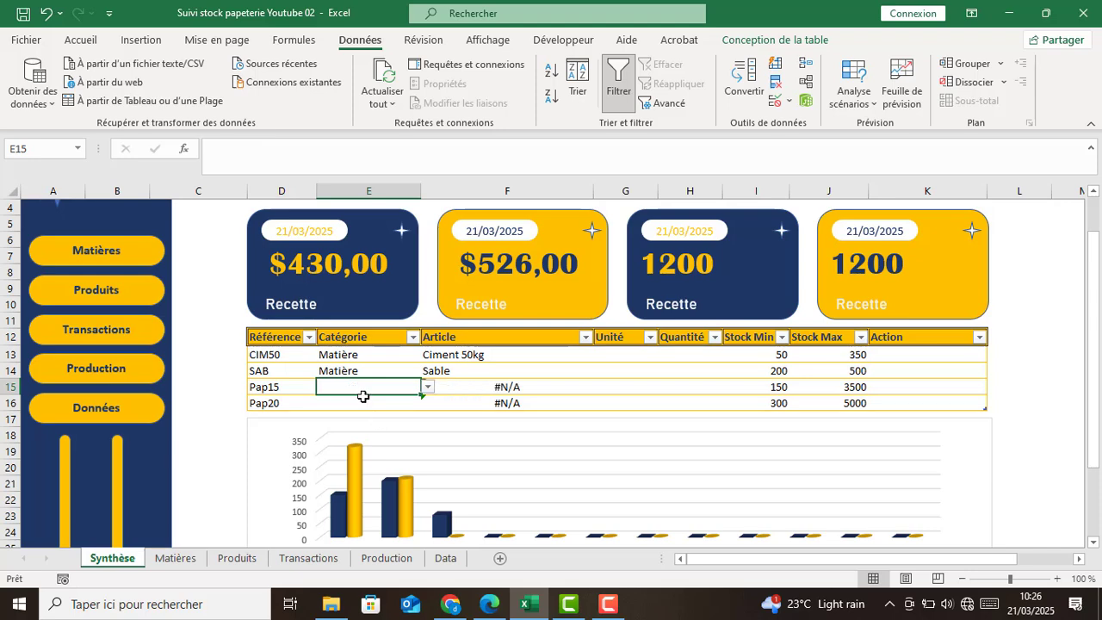
Check the Article formula on the Pap15 row, and set the category of both Pap15 and Pap20 to Produit.
left_click(509, 386)
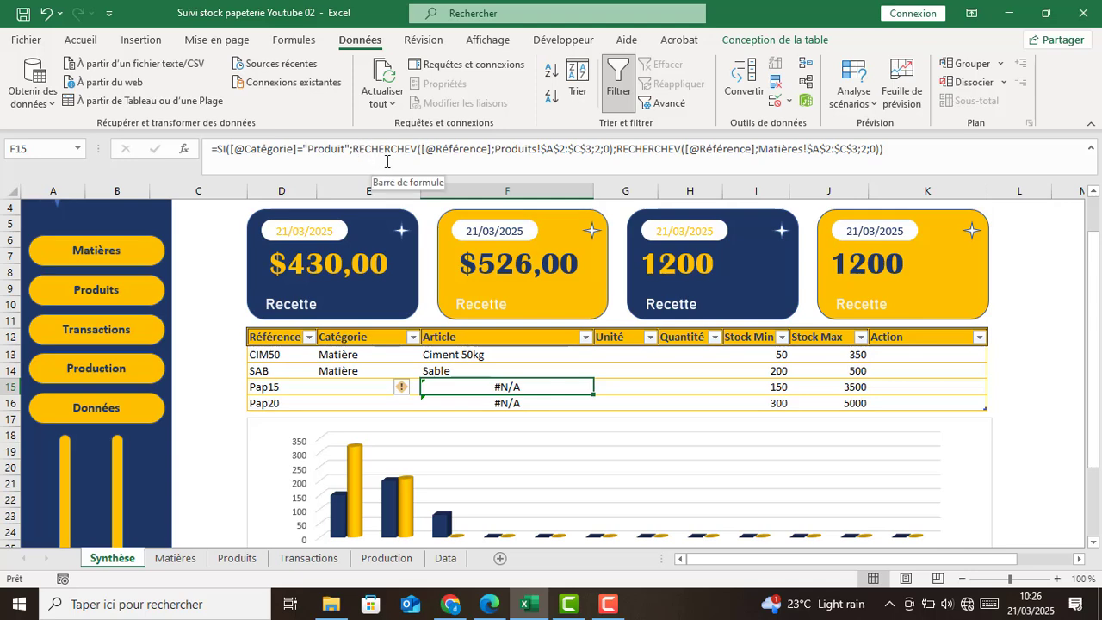
left_click(350, 386)
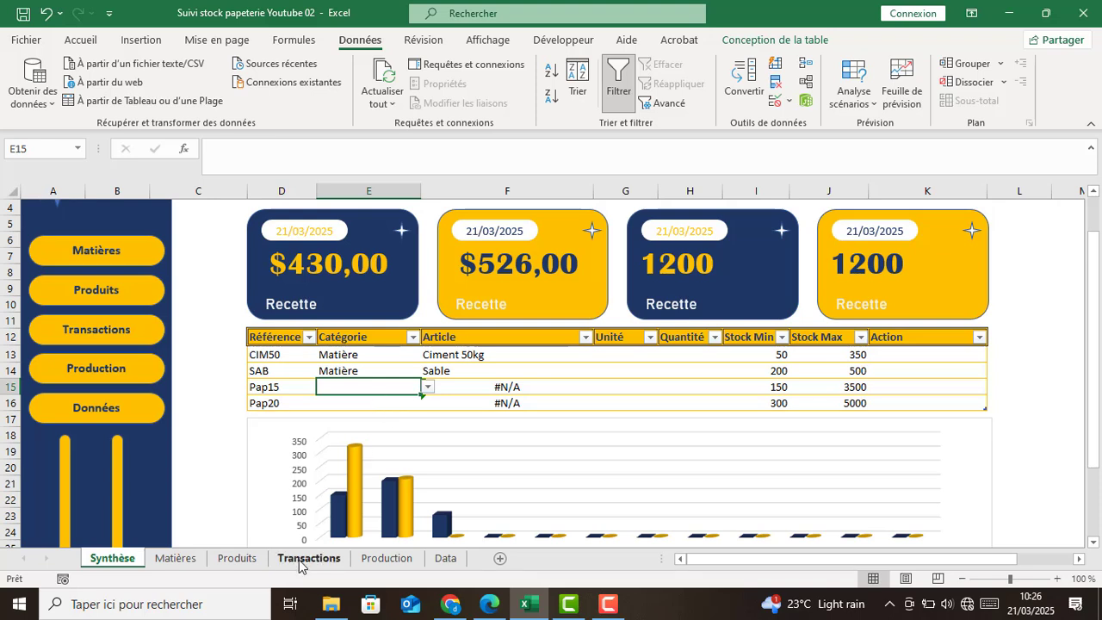
left_click(431, 392)
left_click(359, 408)
left_click(360, 407)
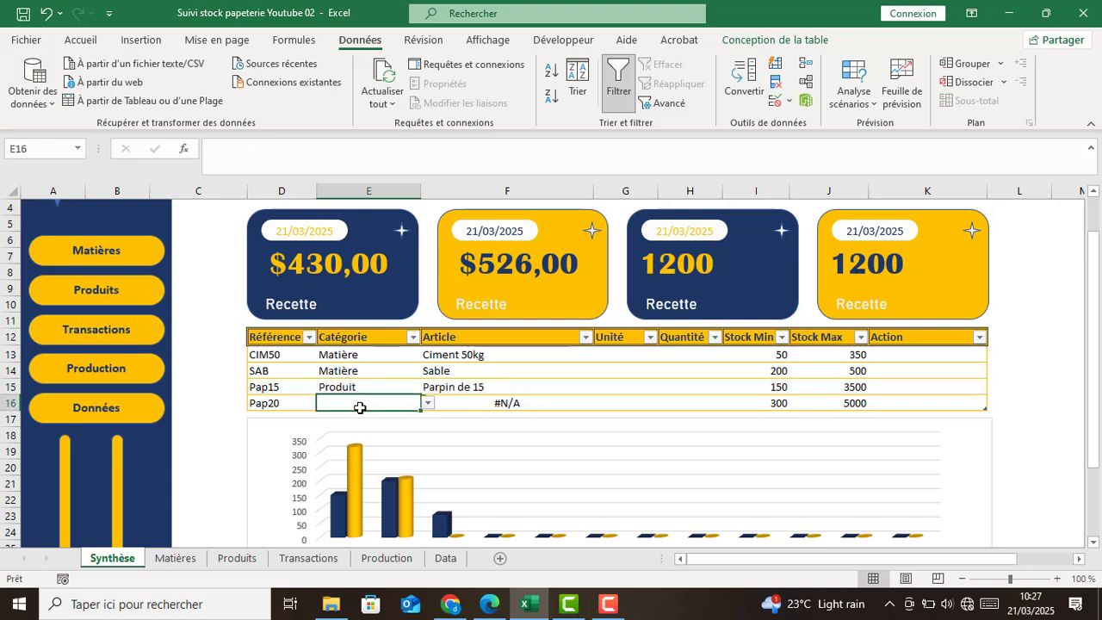
left_click(427, 405)
left_click(387, 433)
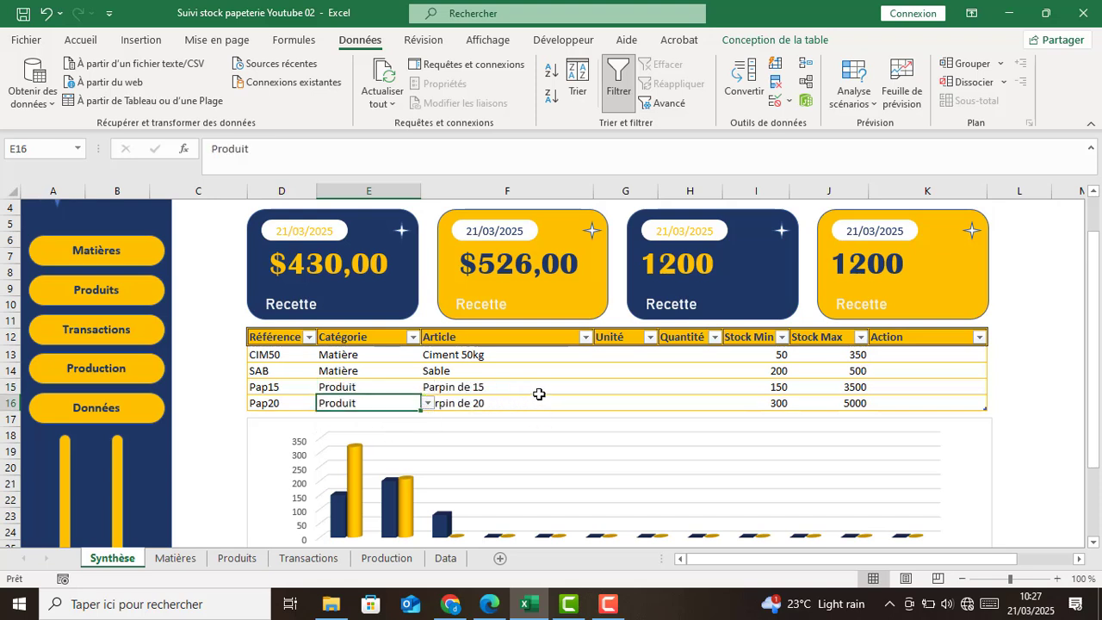
Copy the complete Article formula from the CIM50 row and paste it into that row's Unité cell.
left_click(616, 355)
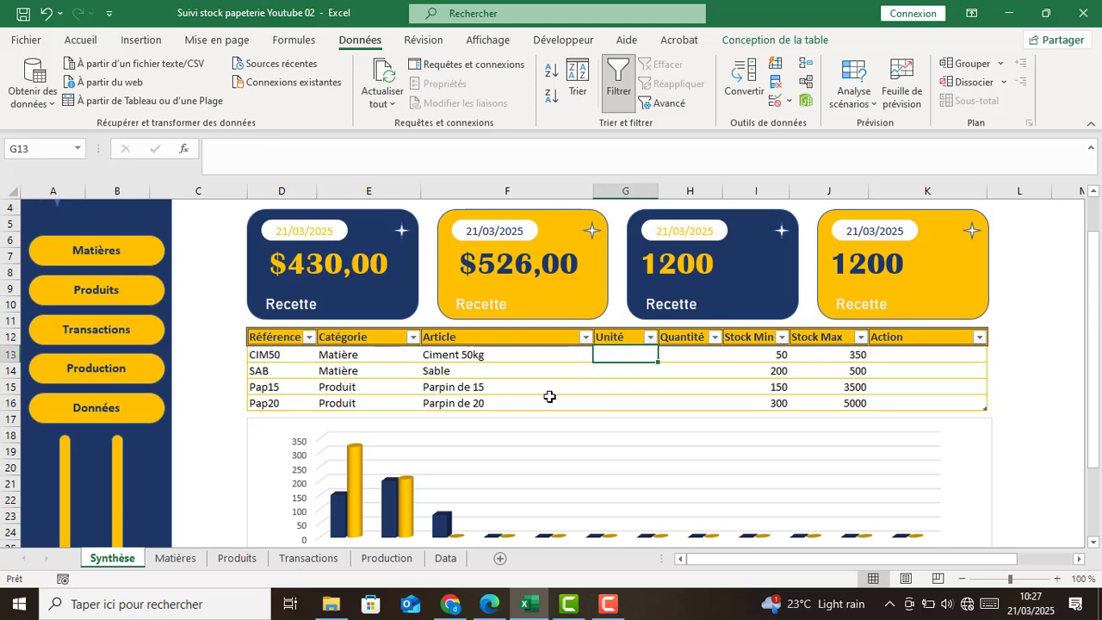
left_click(483, 355)
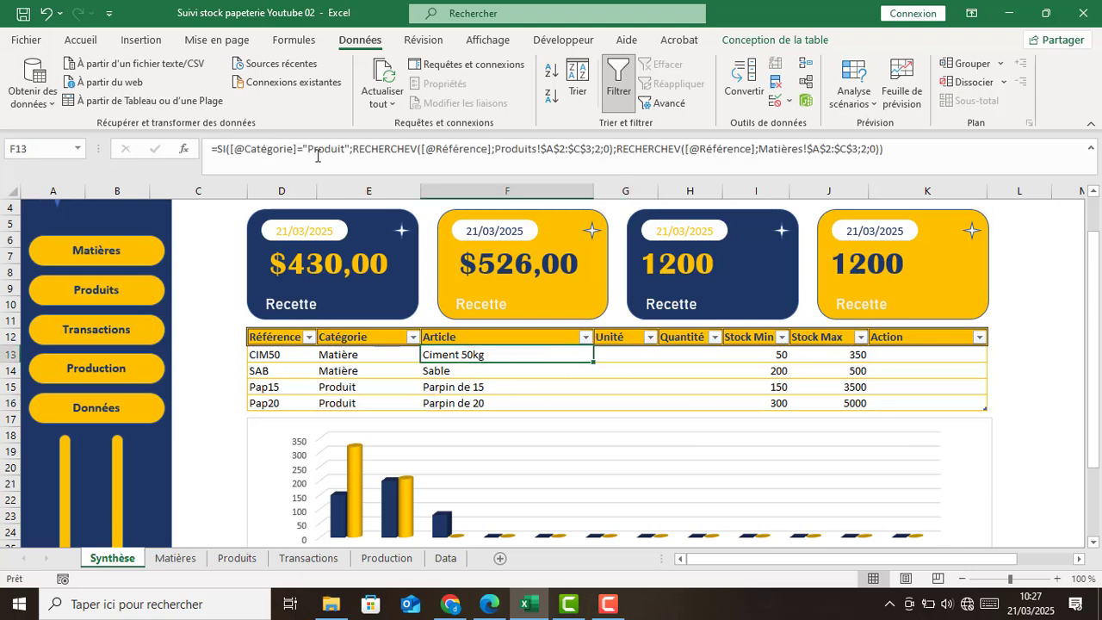
left_click_drag(908, 155, 208, 152)
key("ctrl+c")
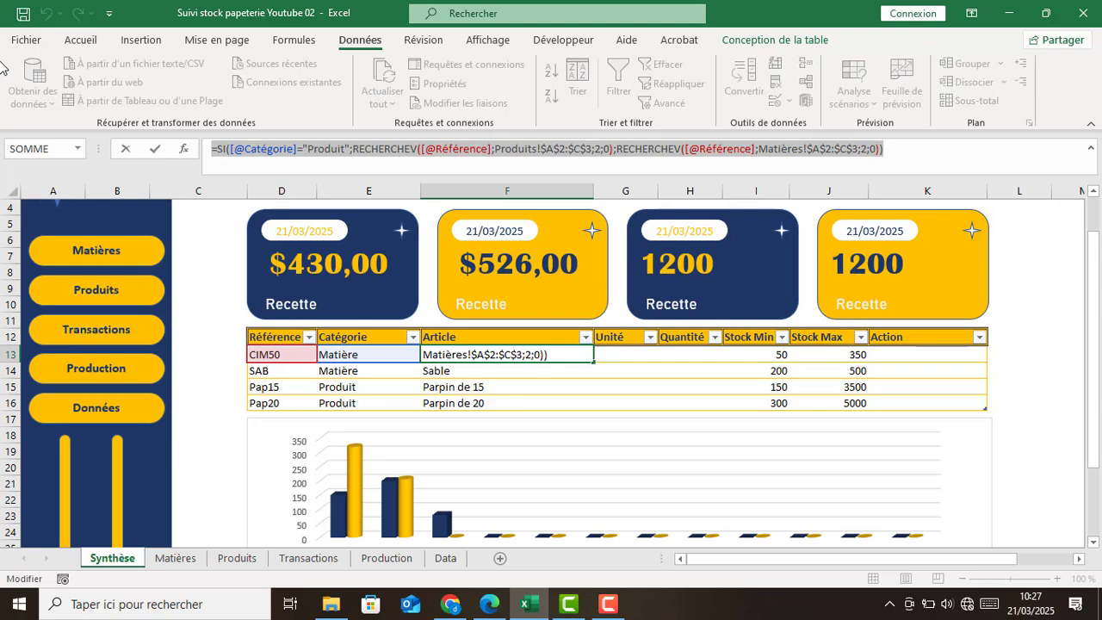
key("Return")
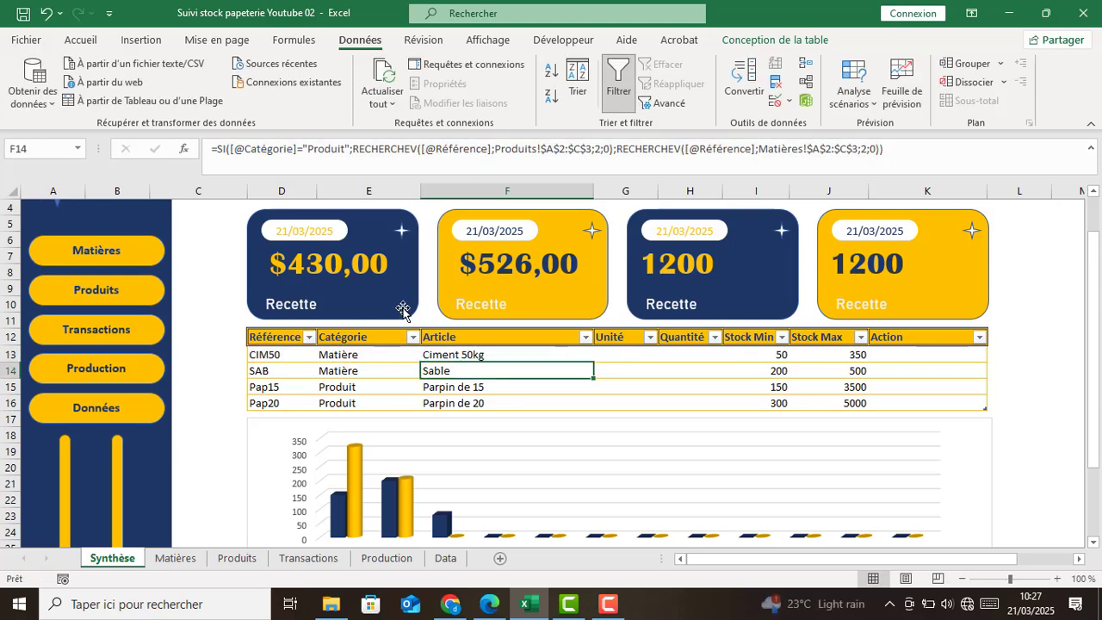
left_click(625, 354)
left_click(292, 150)
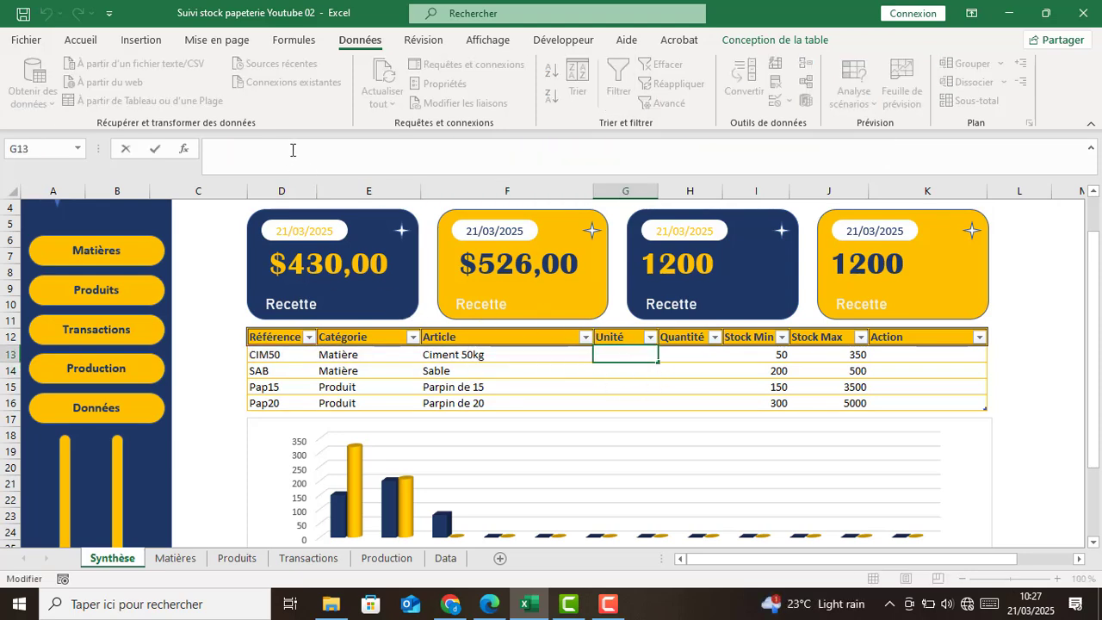
key("ctrl+v")
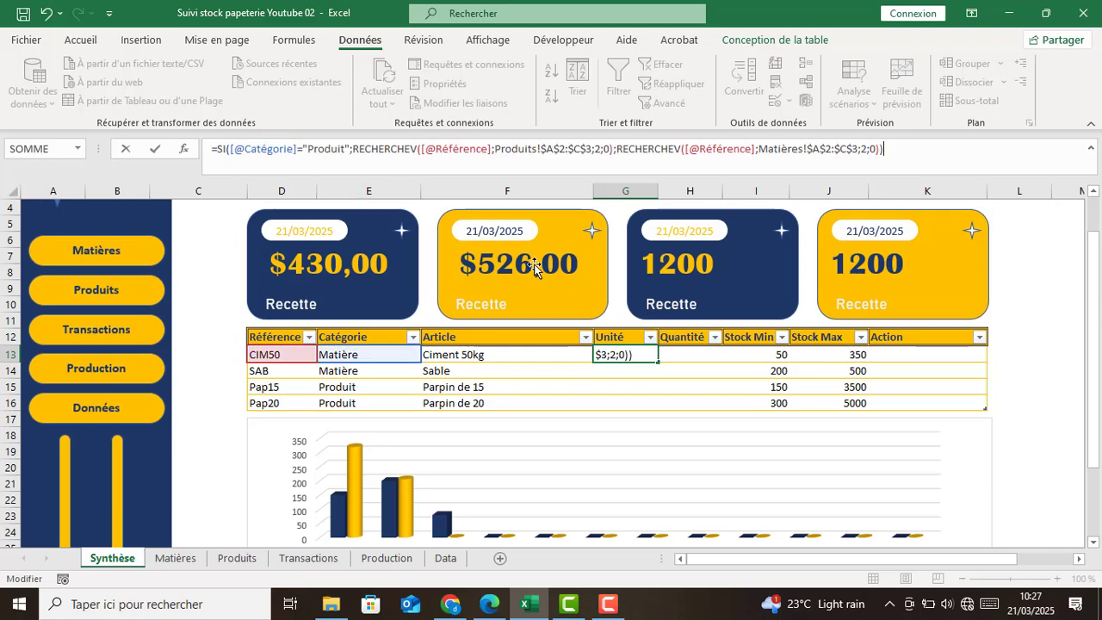
Change the column index to 3 in both RECHERCHEV functions of the Unité formula and enter it.
left_click(600, 149)
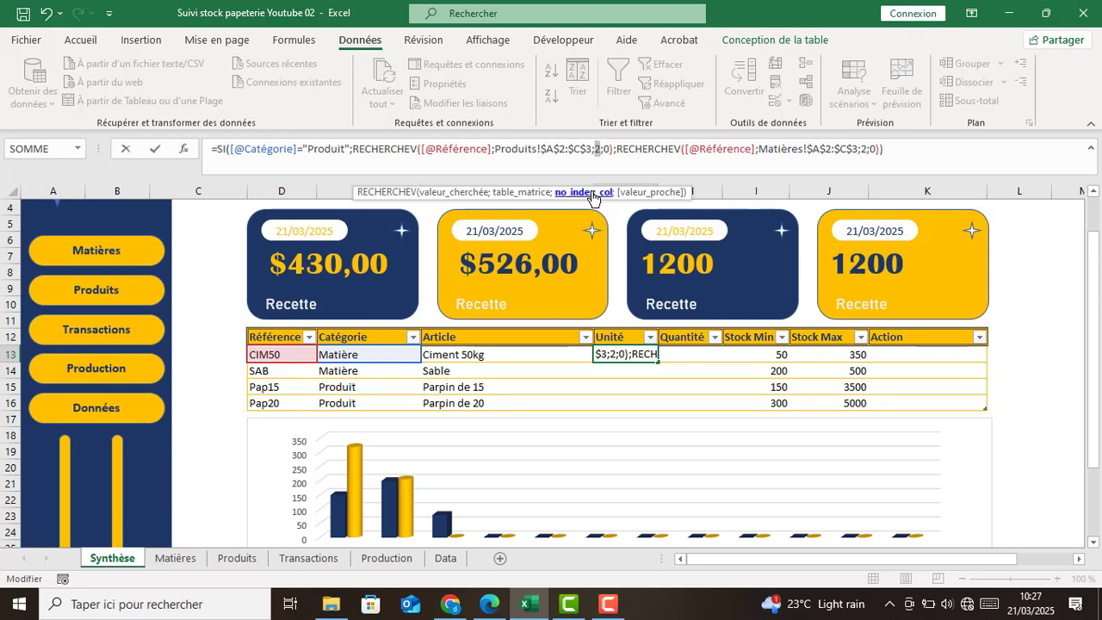
key("BackSpace")
type("3")
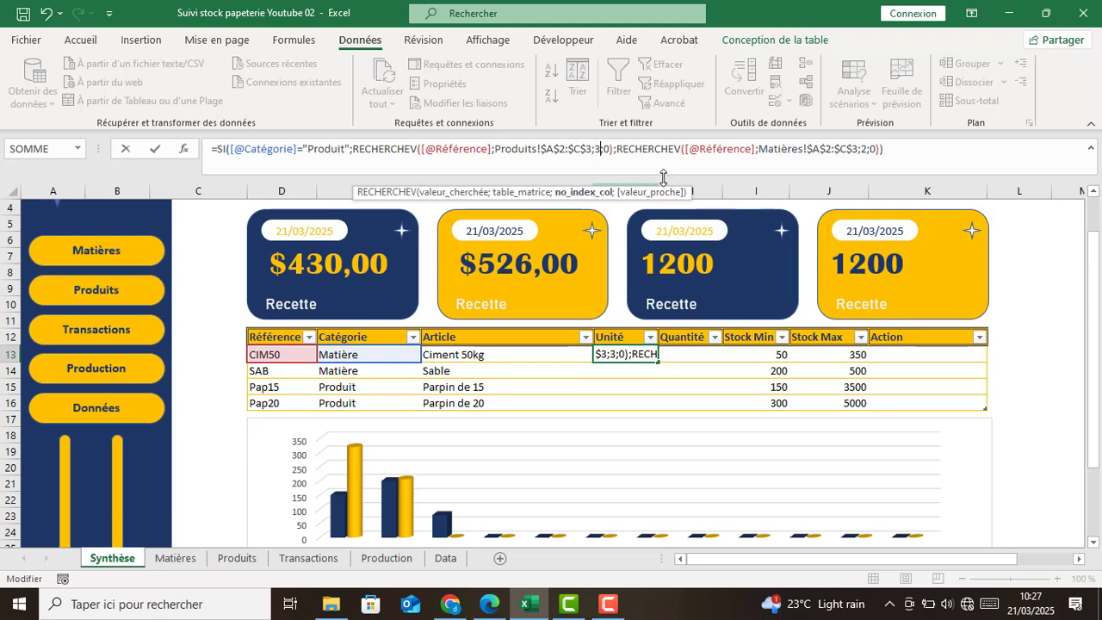
left_click(861, 150)
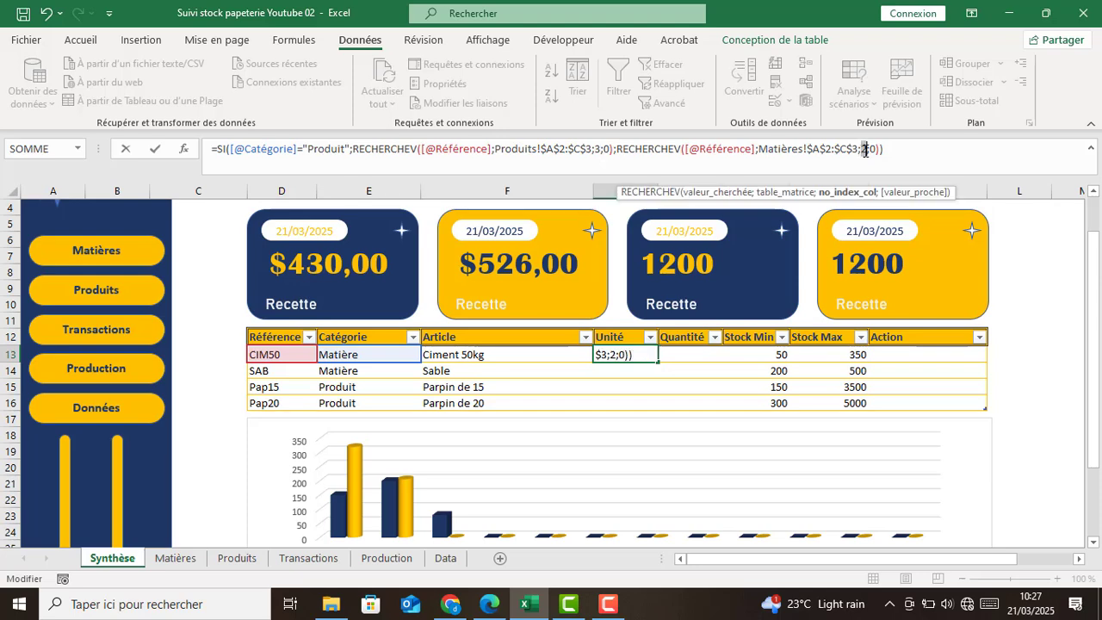
key("Return")
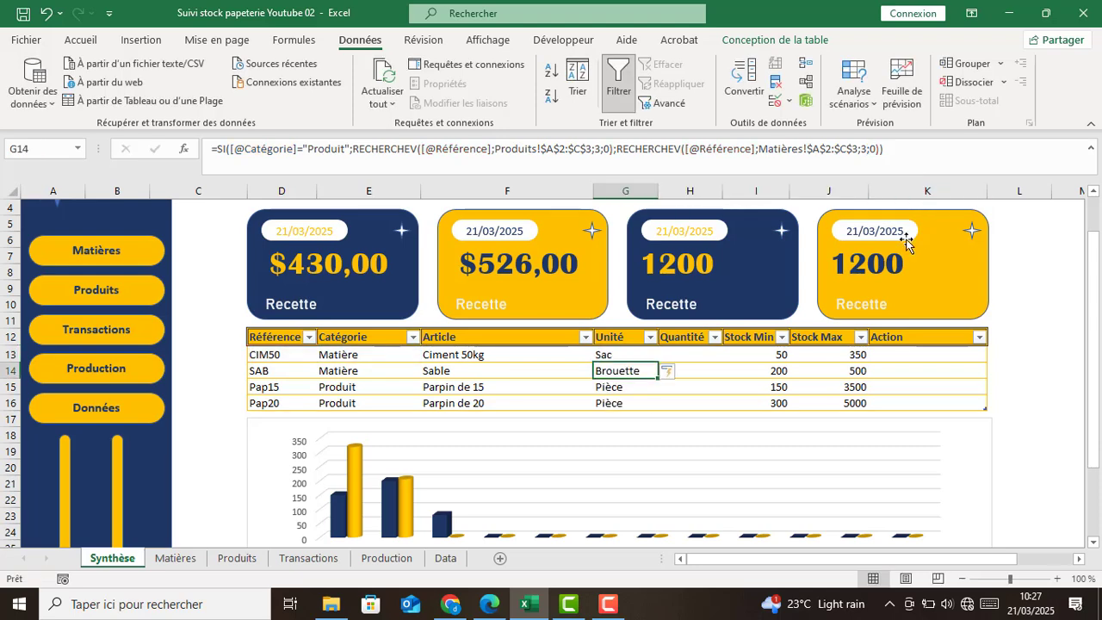
Examine the Unité results for all four articles and the Quantité cells alongside them.
left_click(614, 404)
left_click(634, 388)
left_click(633, 371)
left_click(633, 355)
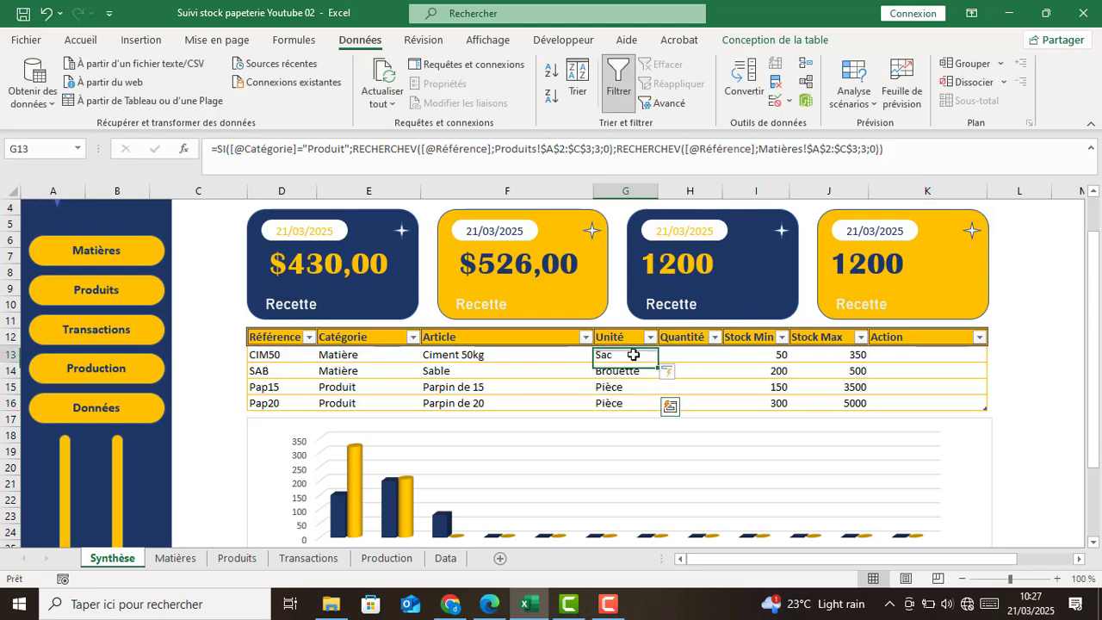
left_click(614, 388)
left_click(709, 387)
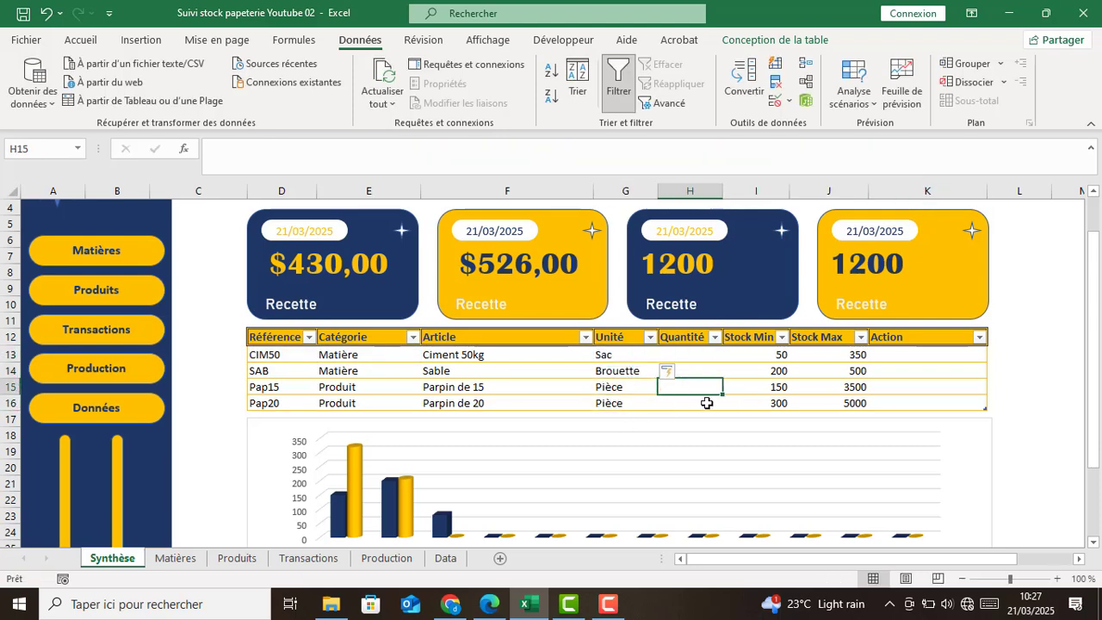
left_click(713, 358)
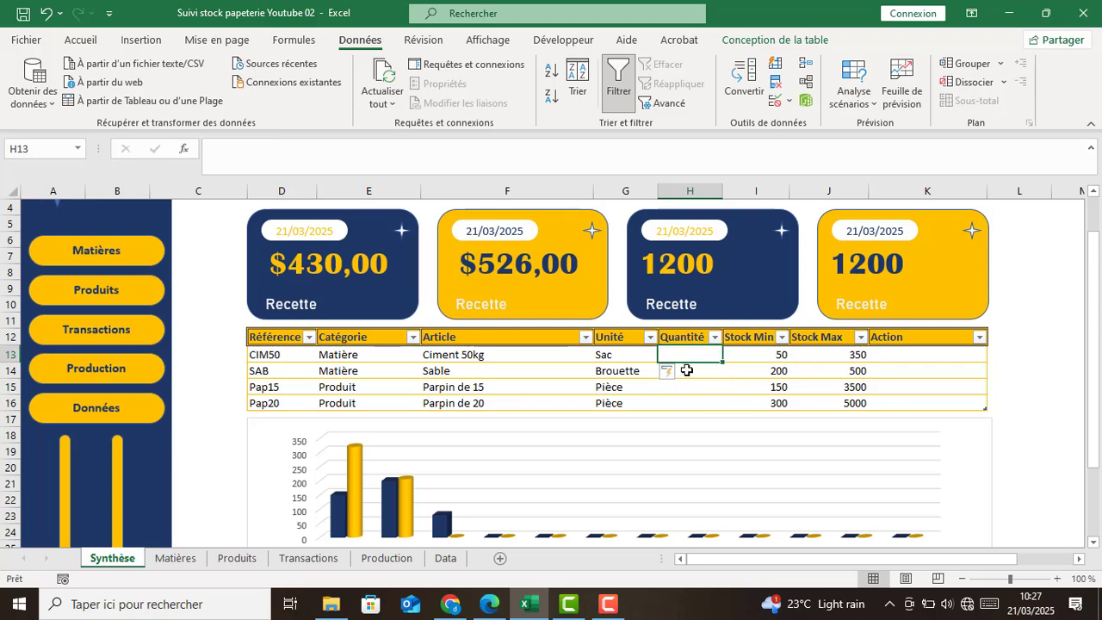
left_click(697, 404)
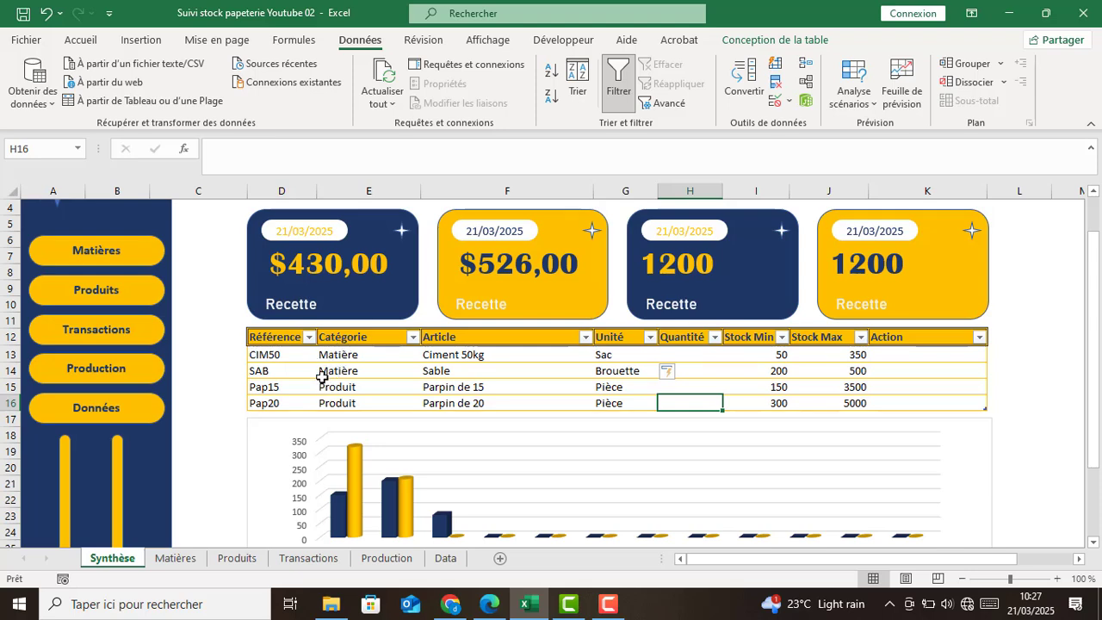
left_click(711, 358)
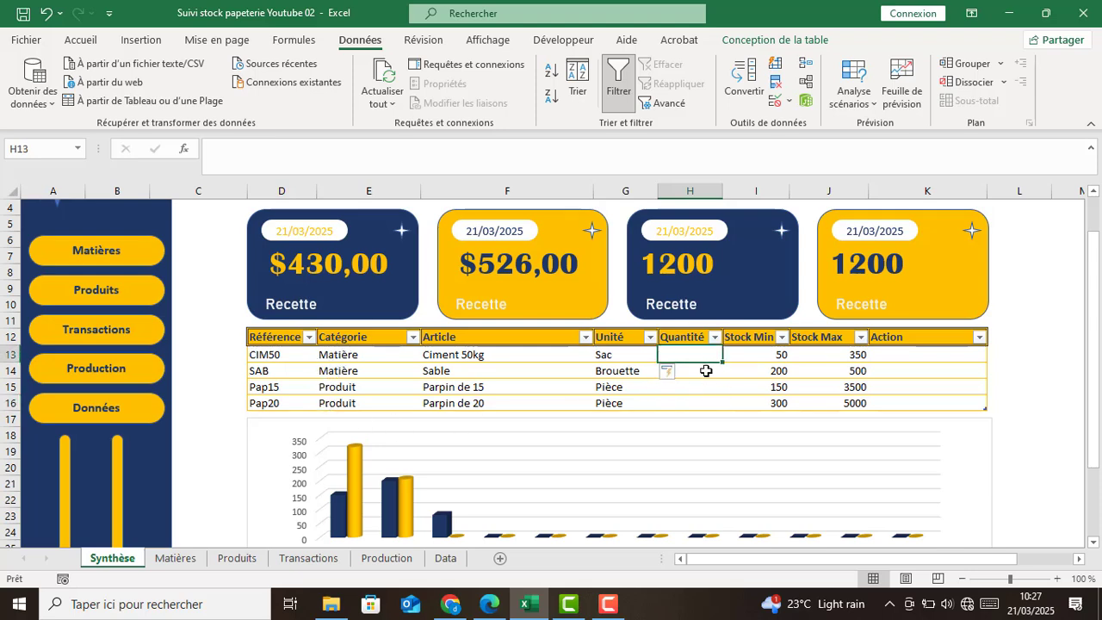
left_click(706, 371)
left_click(701, 387)
left_click(695, 404)
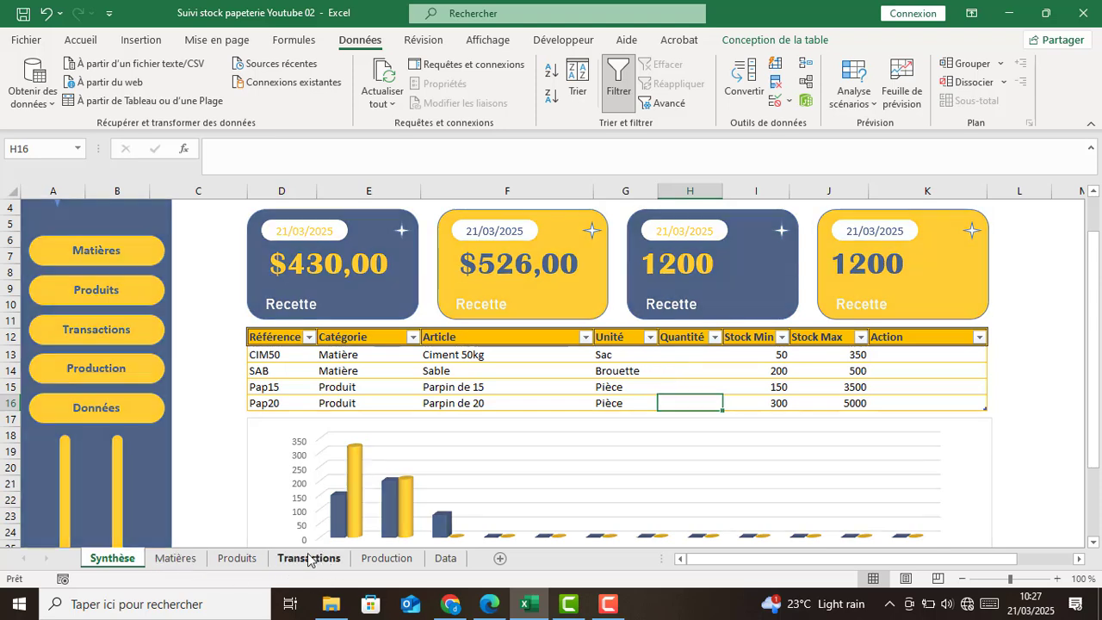
Examine the Achats and Ventes entries on Transactions and the Cumul table on Production, and return to Synthèse.
left_click(308, 558)
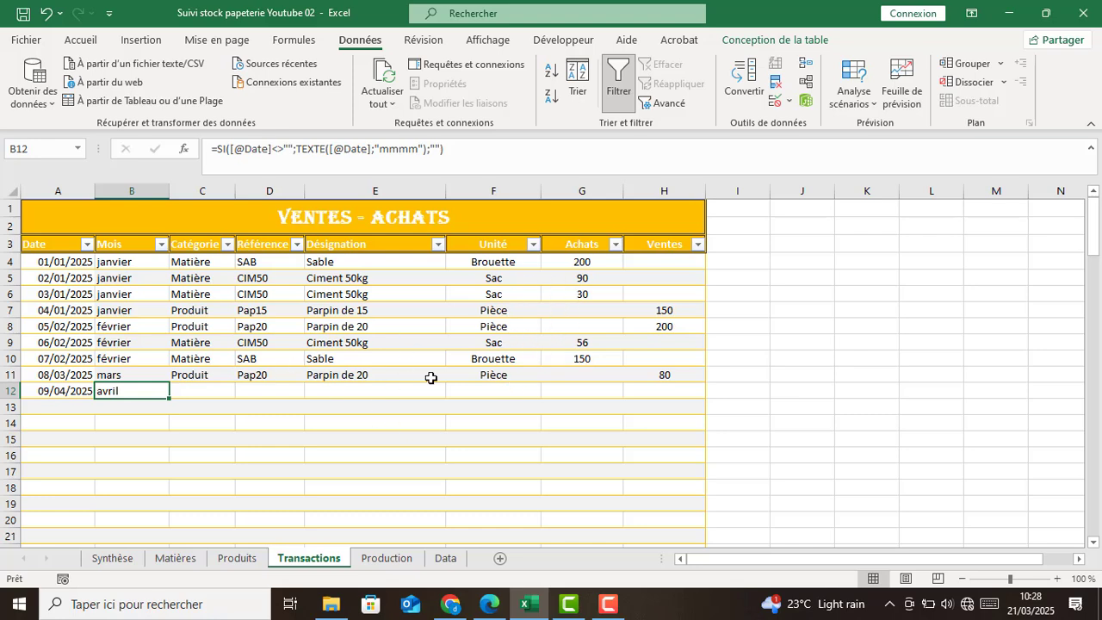
left_click(389, 558)
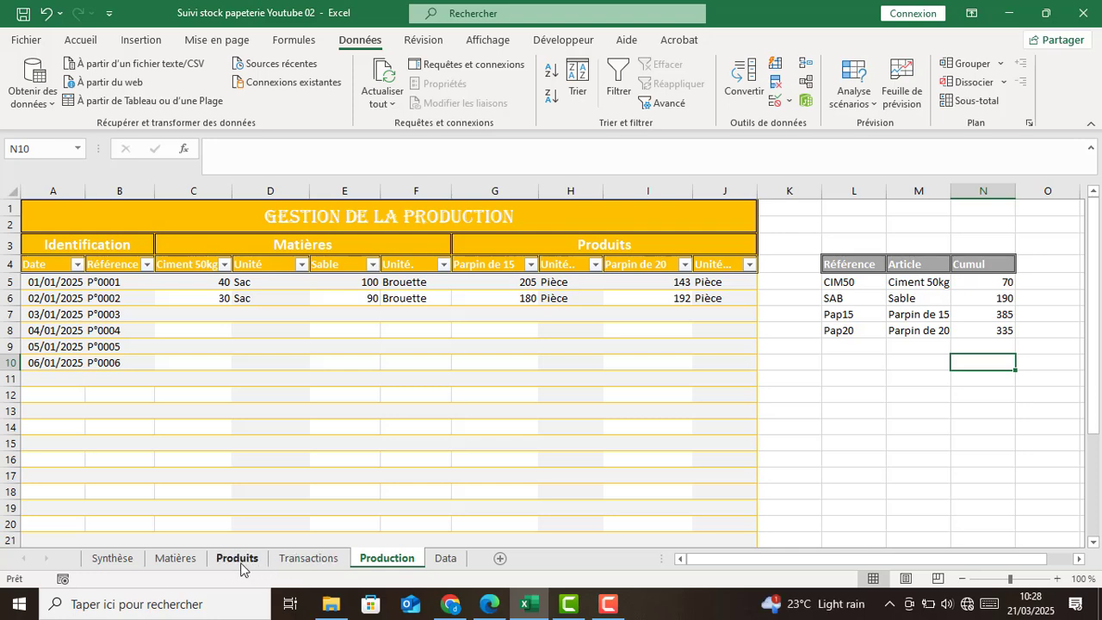
left_click(290, 561)
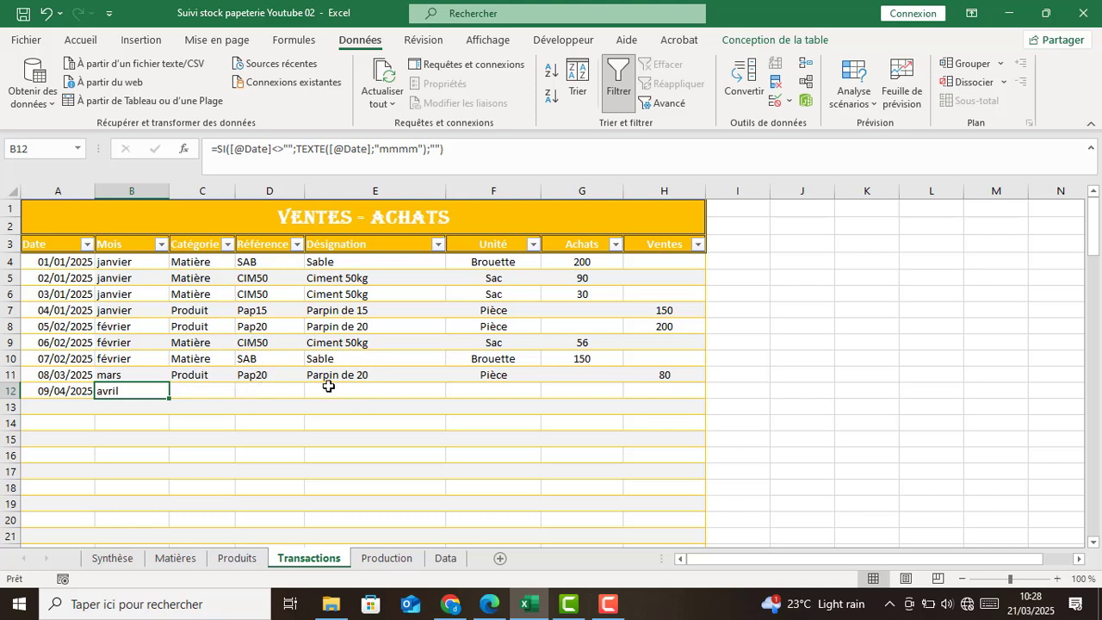
left_click(377, 564)
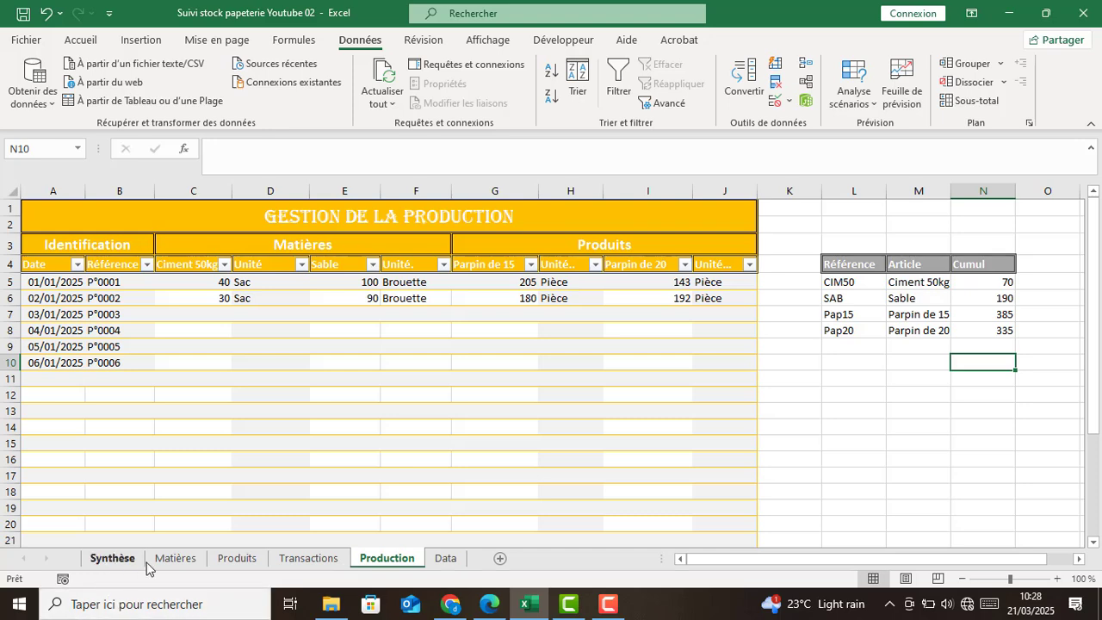
left_click(101, 559)
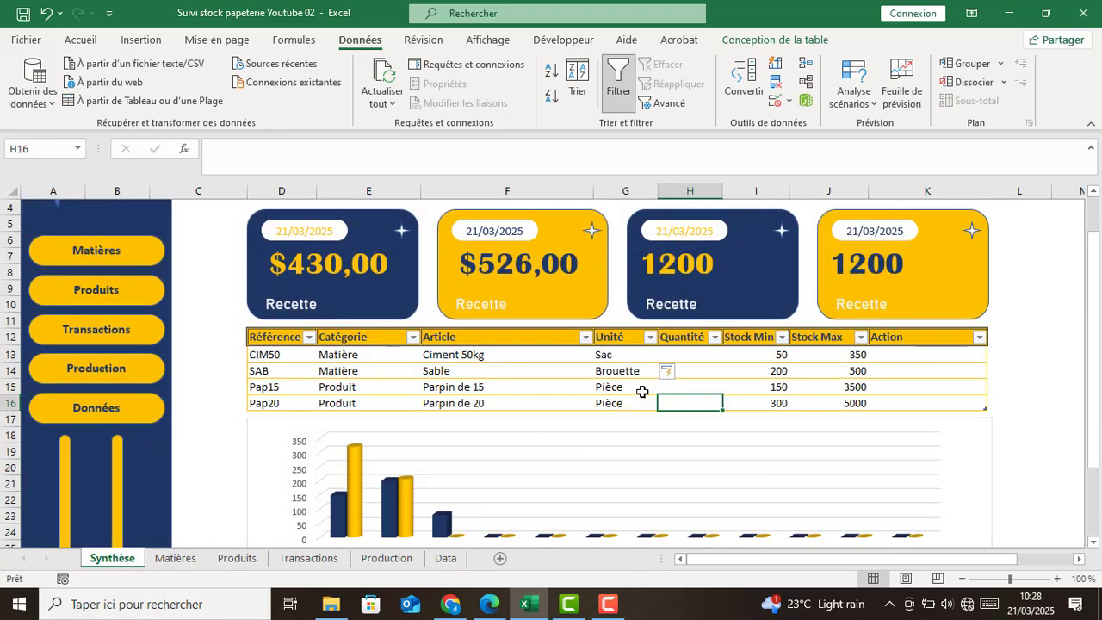
Start a SI formula in the CIM50 row's Quantité cell that tests whether the row's Catégorie equals "Matière".
key("Up")
key("Up")
key("Up")
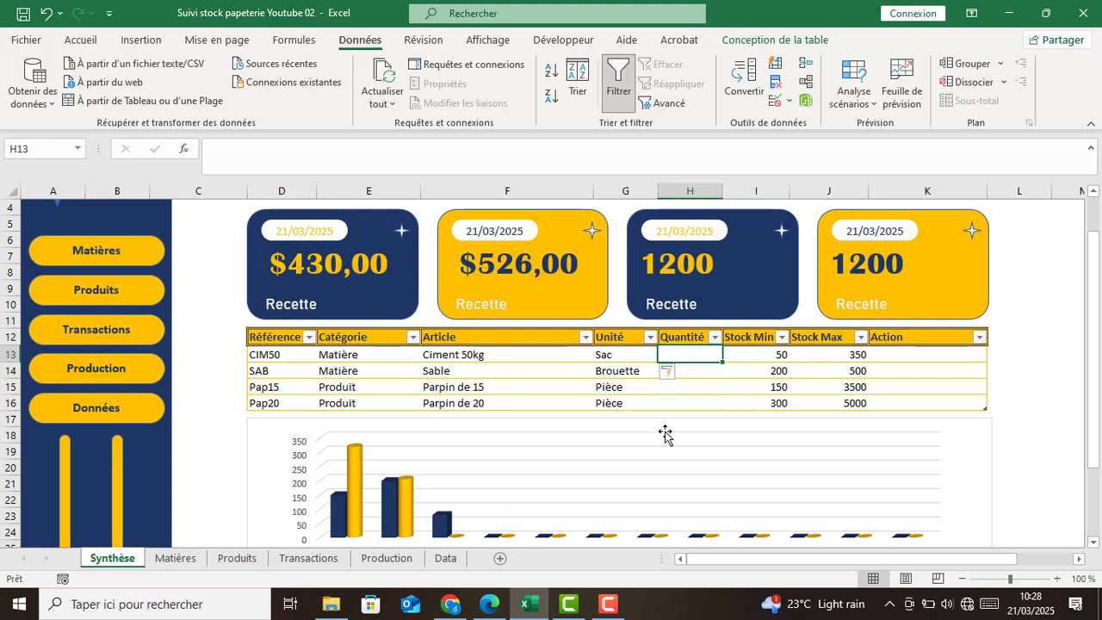
left_click(353, 356)
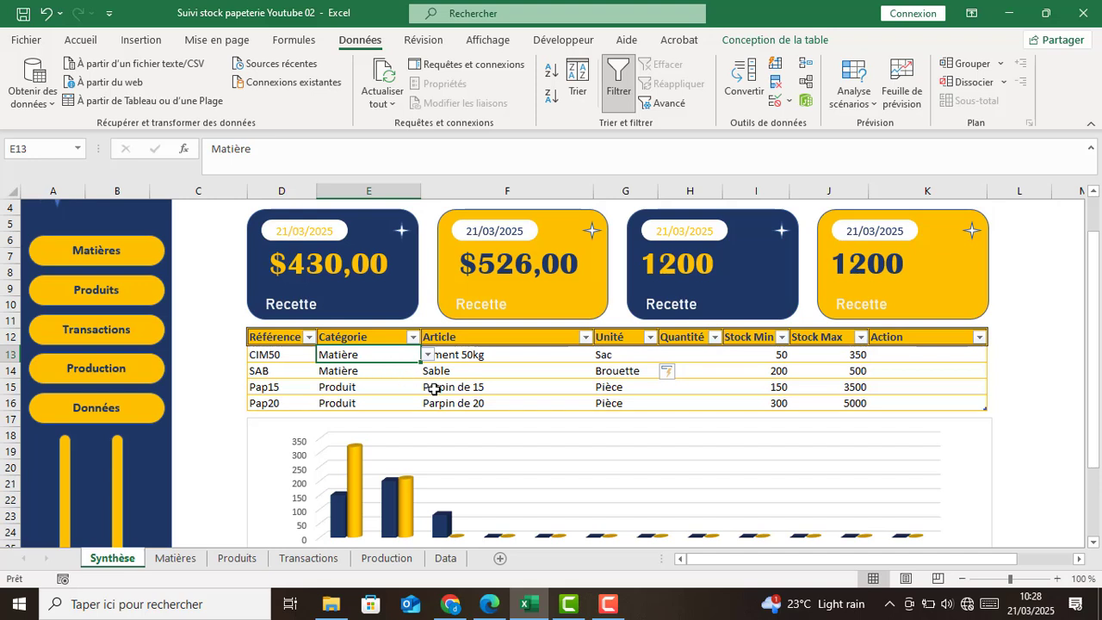
left_click(681, 353)
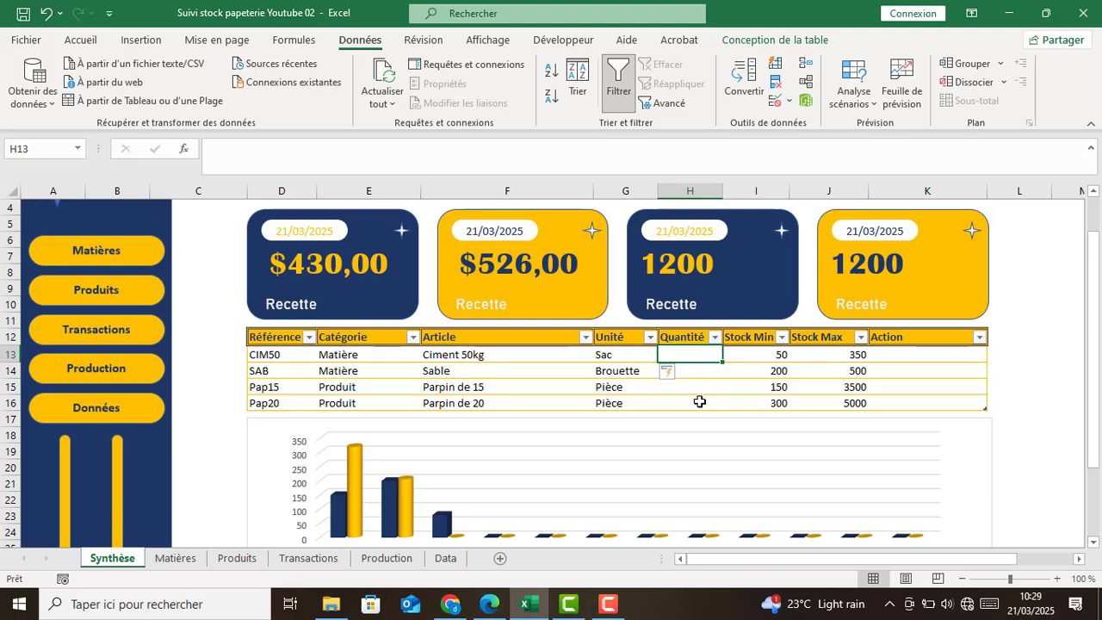
type("=s")
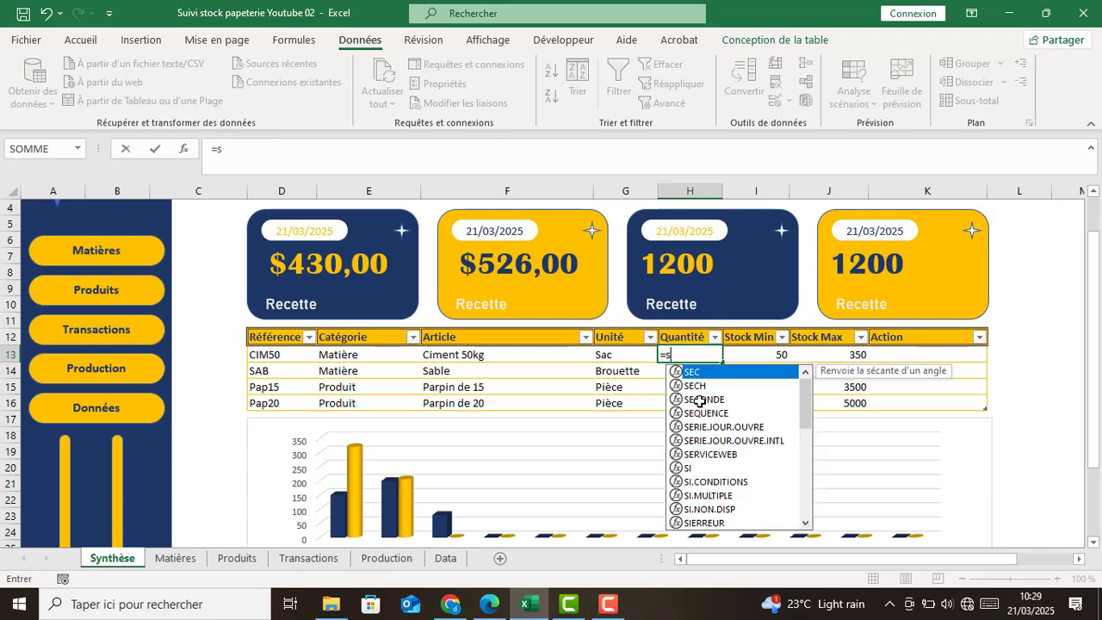
type("i")
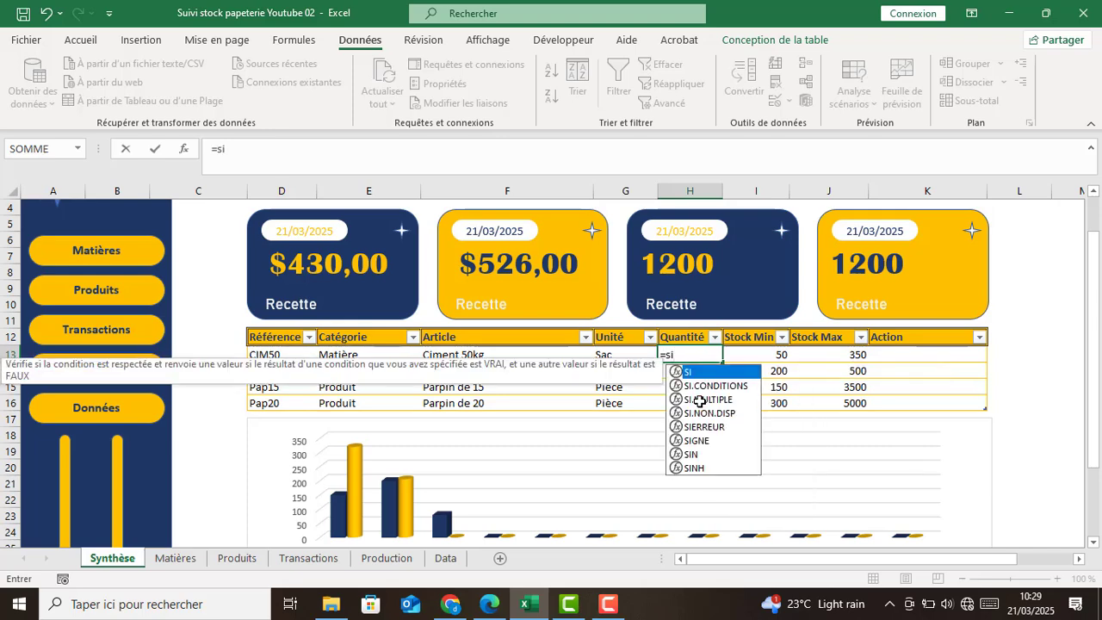
key("Tab")
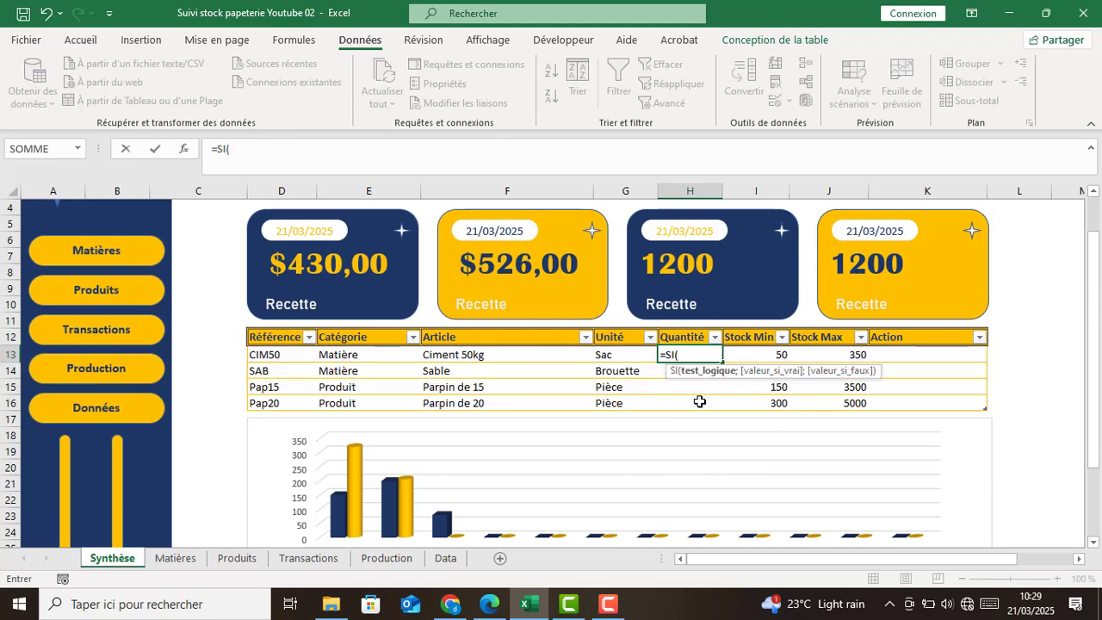
left_click(332, 354)
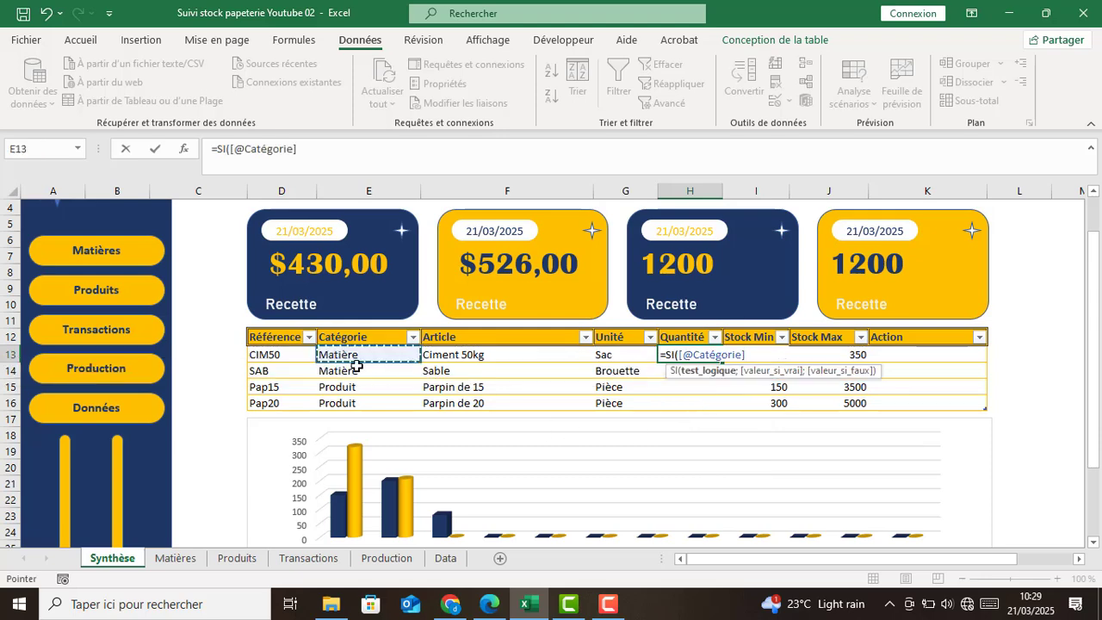
type("=")
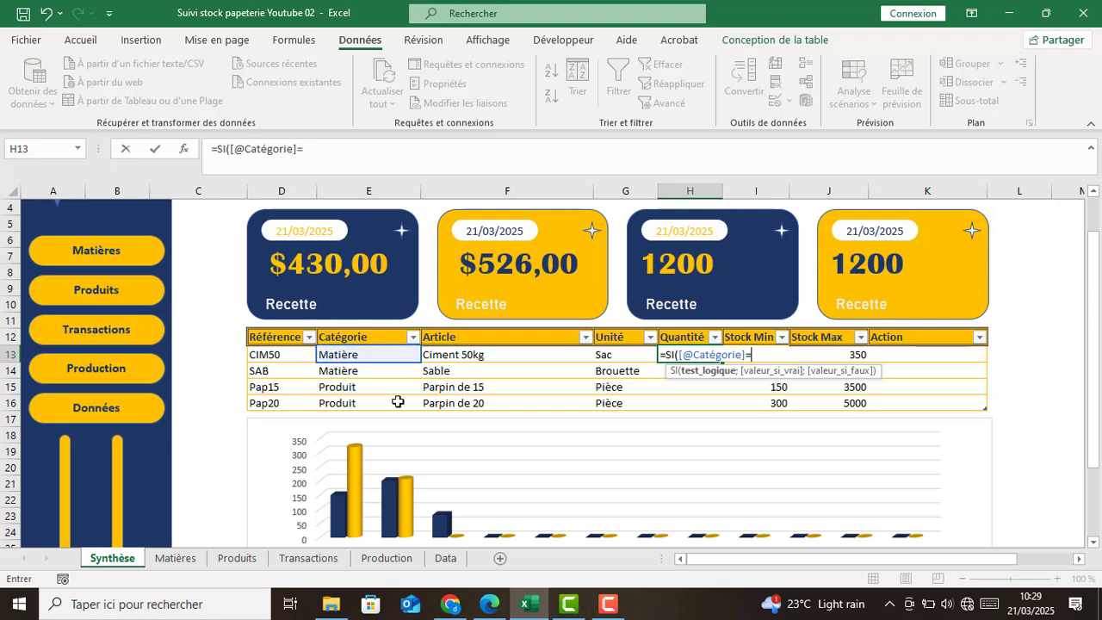
type("\"Matière\"")
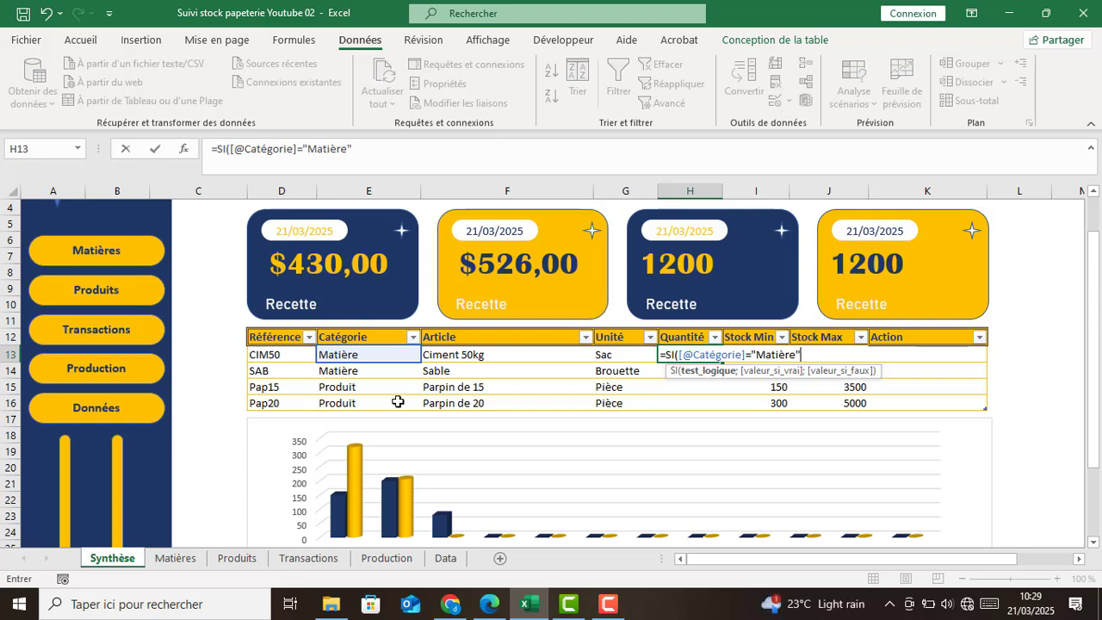
type(";")
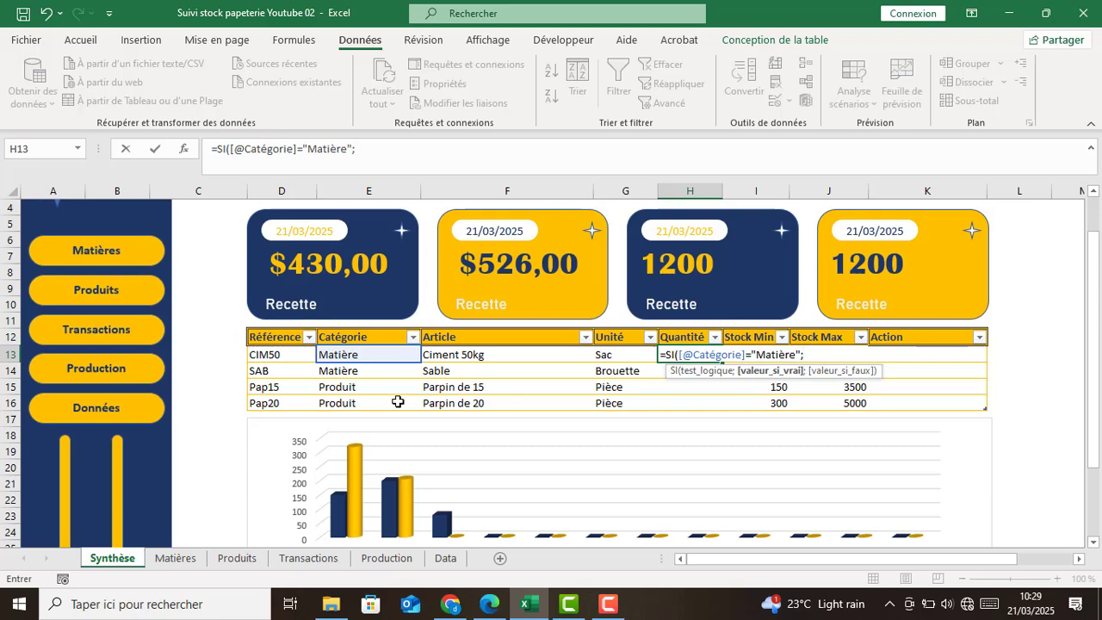
Add SOMME.SI as the value if true, with the Référence column of the Transactions table as its range.
type("som")
key("Down")
key("Down")
key("Down")
key("Down")
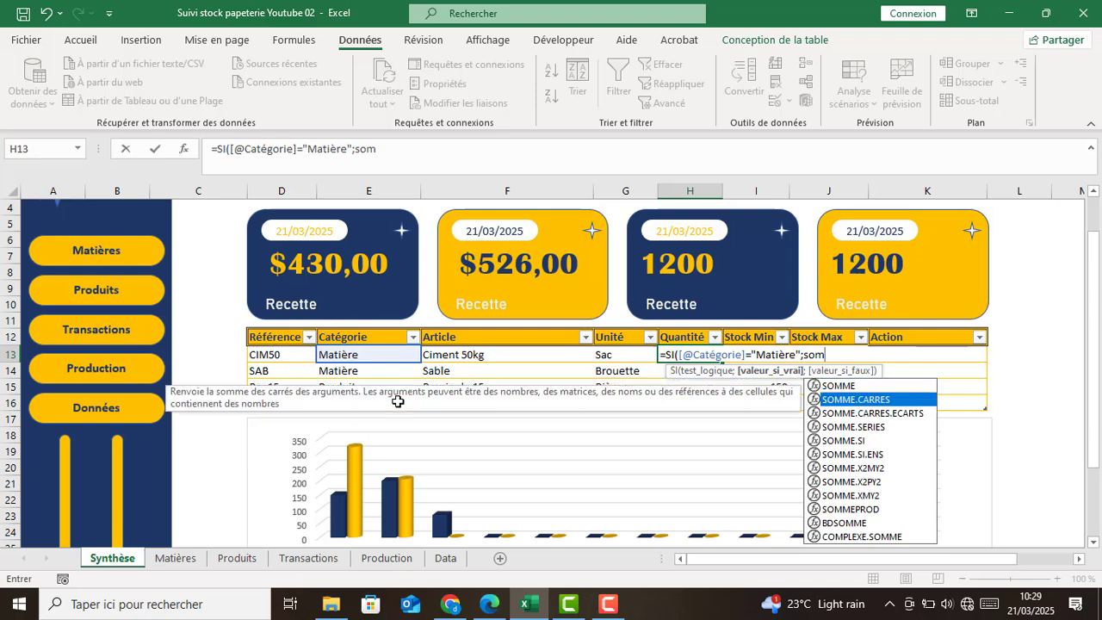
key("Tab")
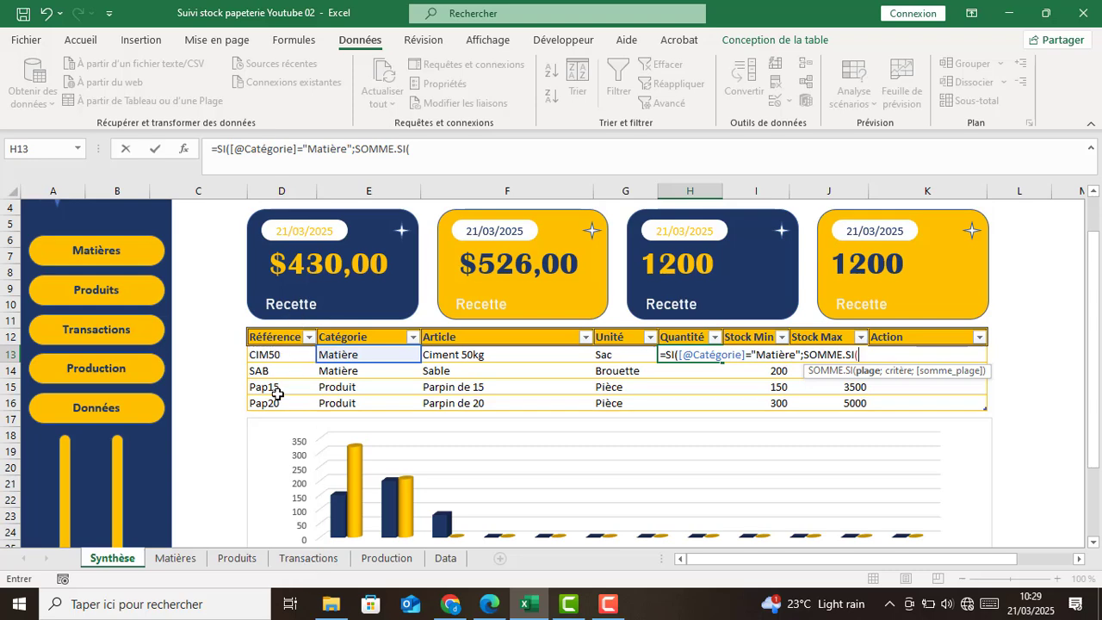
left_click(308, 558)
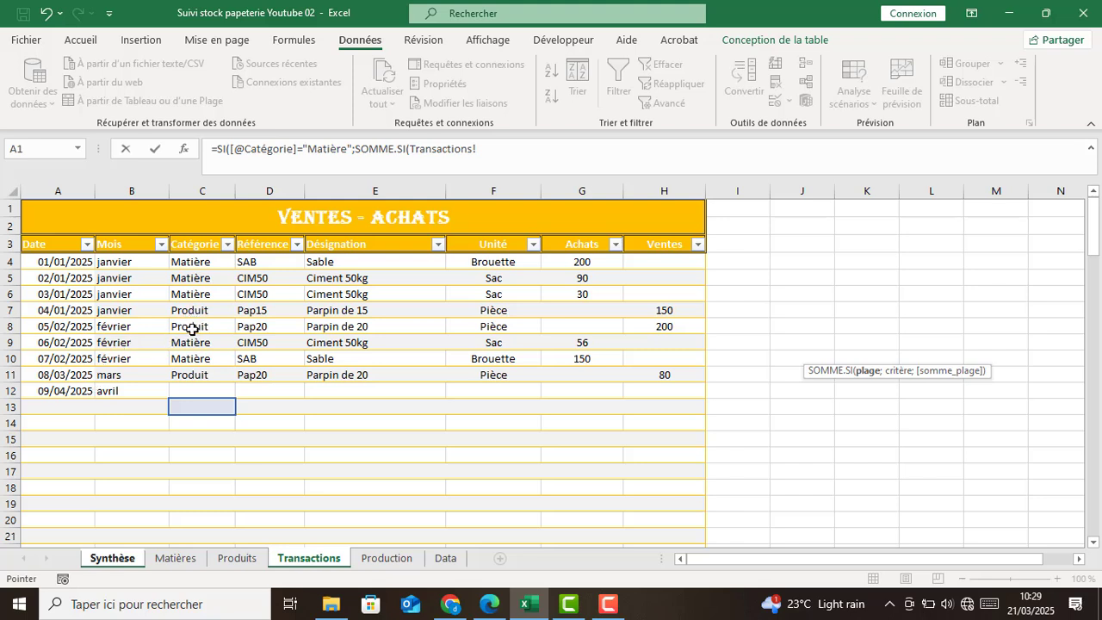
left_click(264, 234)
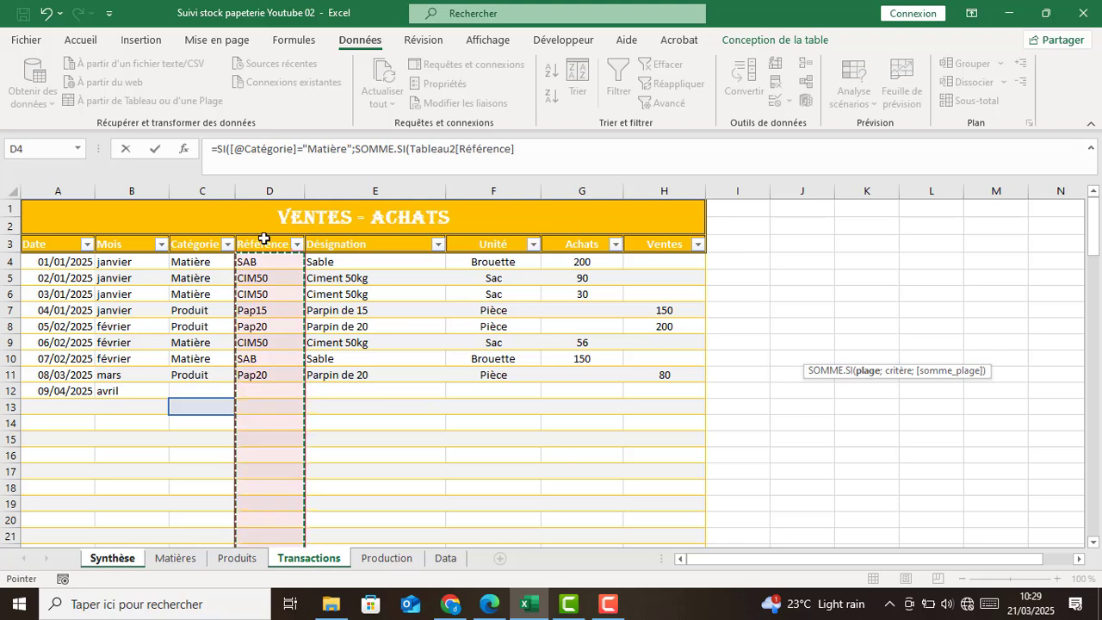
type(";")
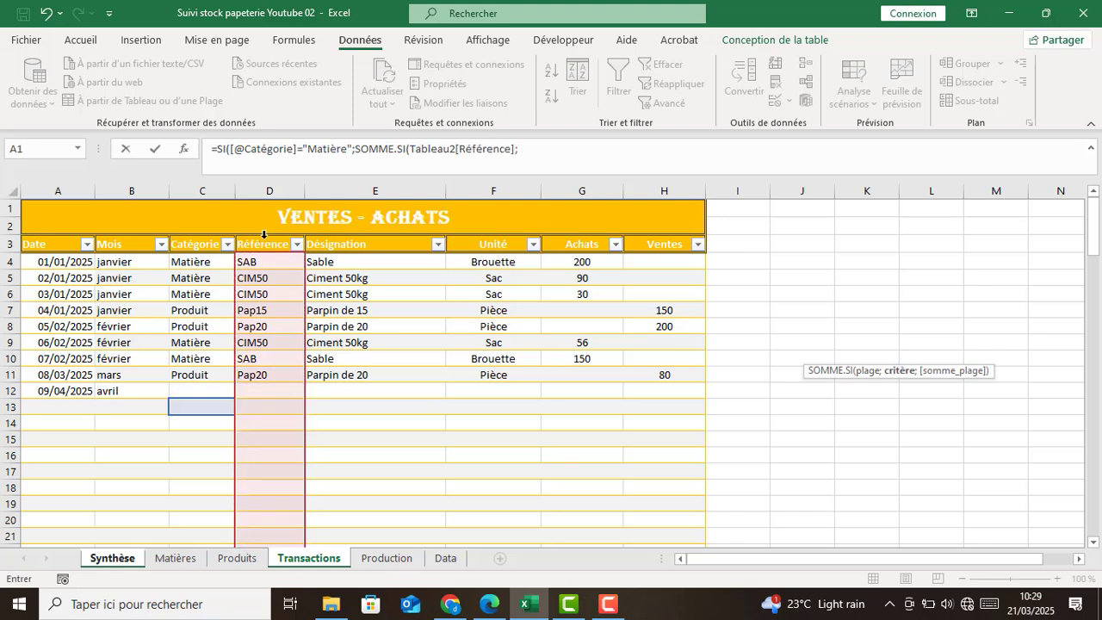
Complete SOMME.SI with the CIM50 row's Référence as criterion and the Transactions Achats column as sum range.
left_click(129, 561)
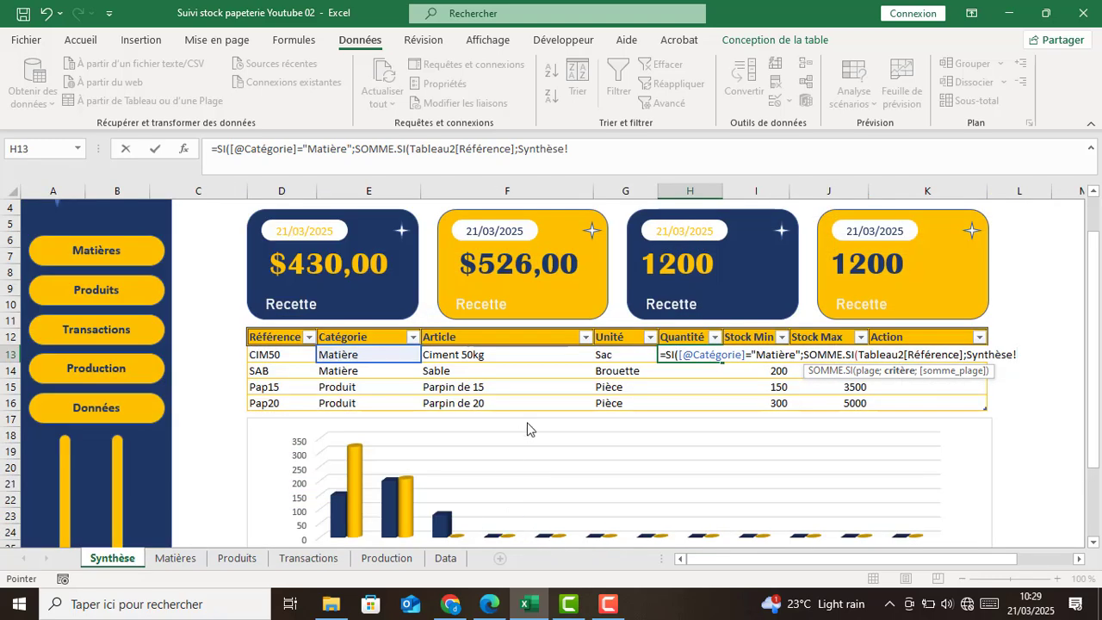
left_click(282, 354)
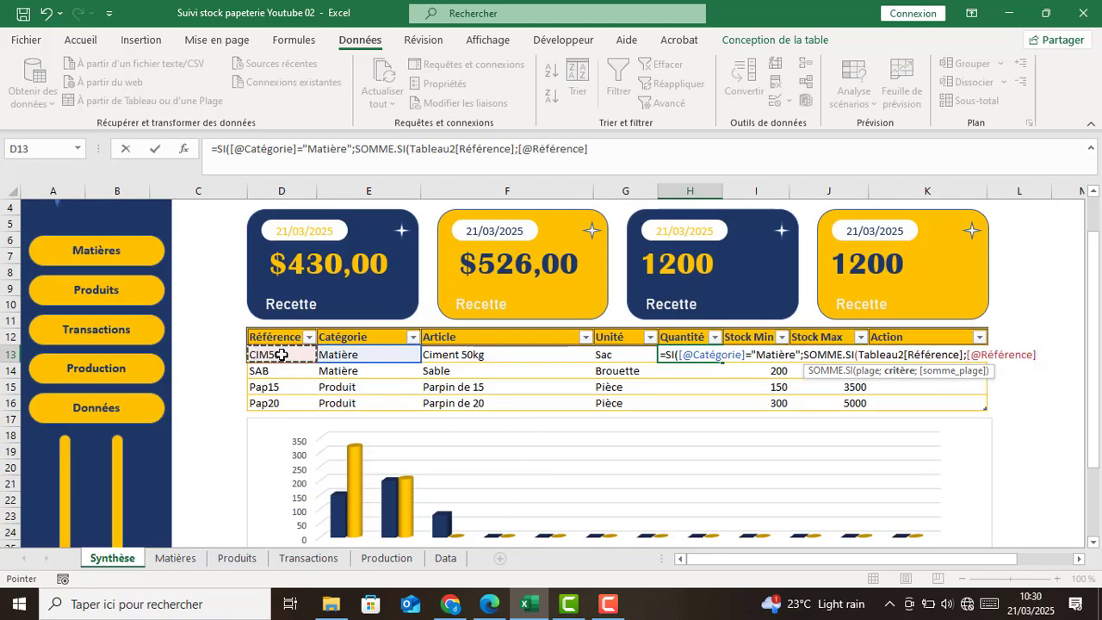
type(";")
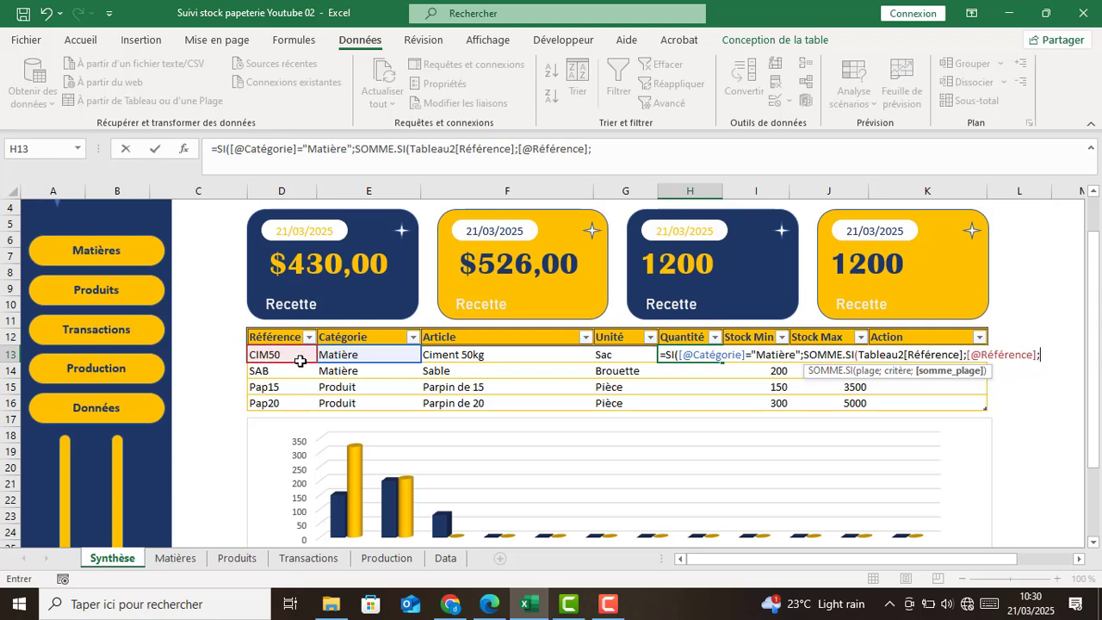
left_click(305, 562)
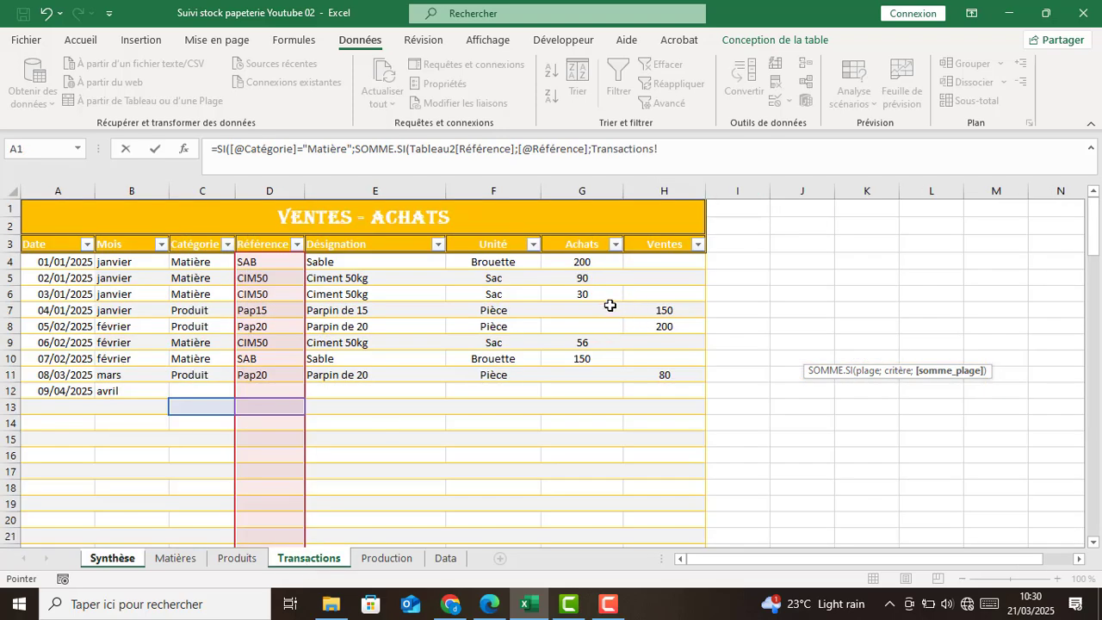
left_click(582, 232)
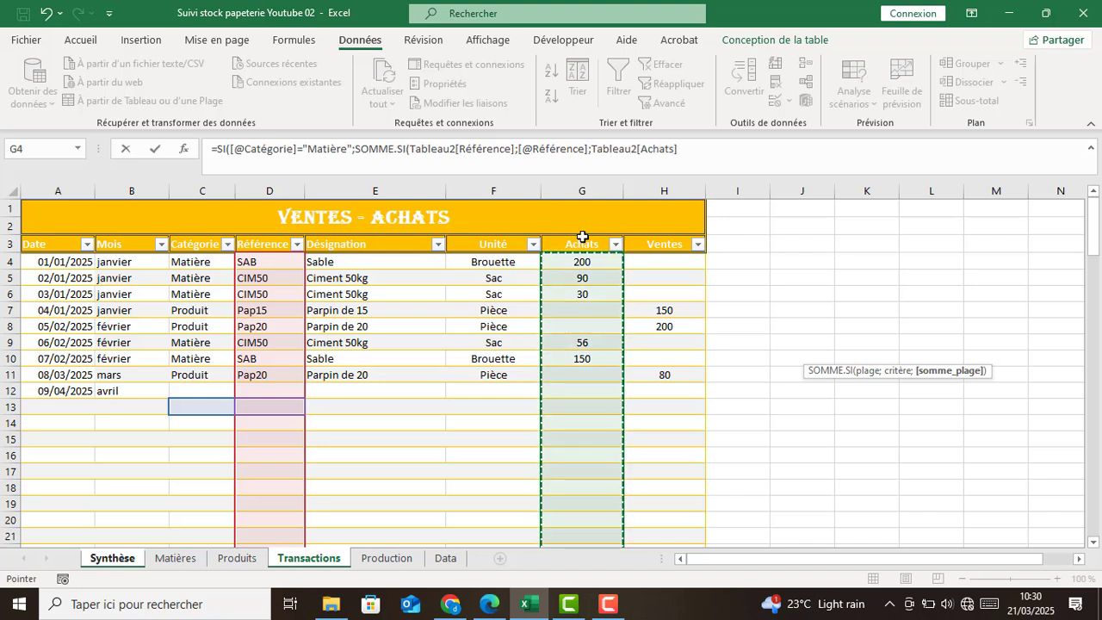
type(")")
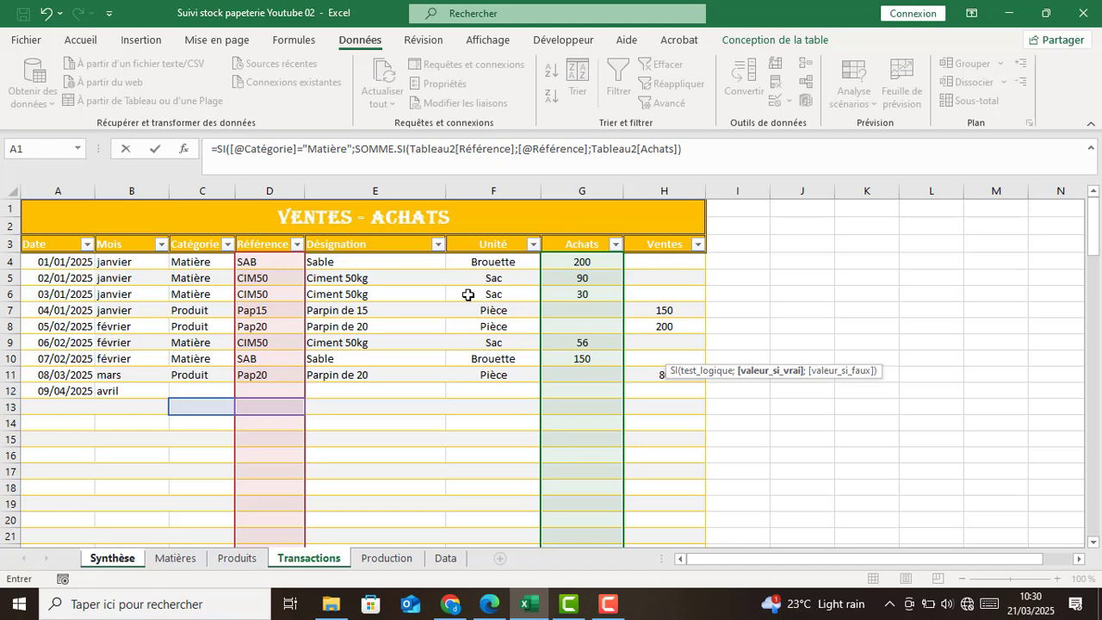
left_click(733, 154)
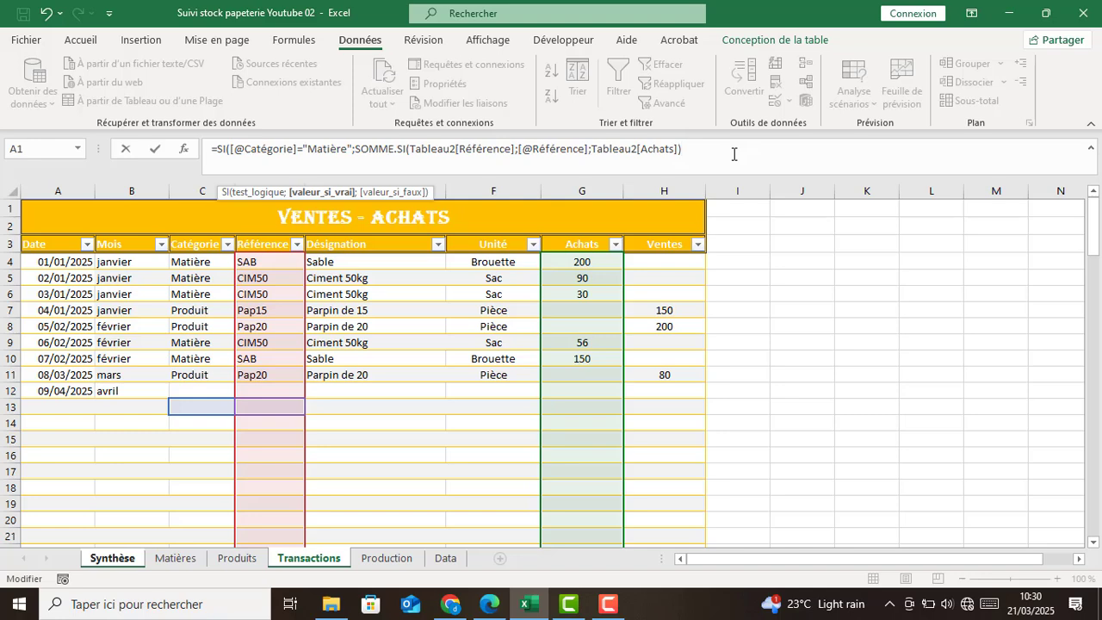
type(");")
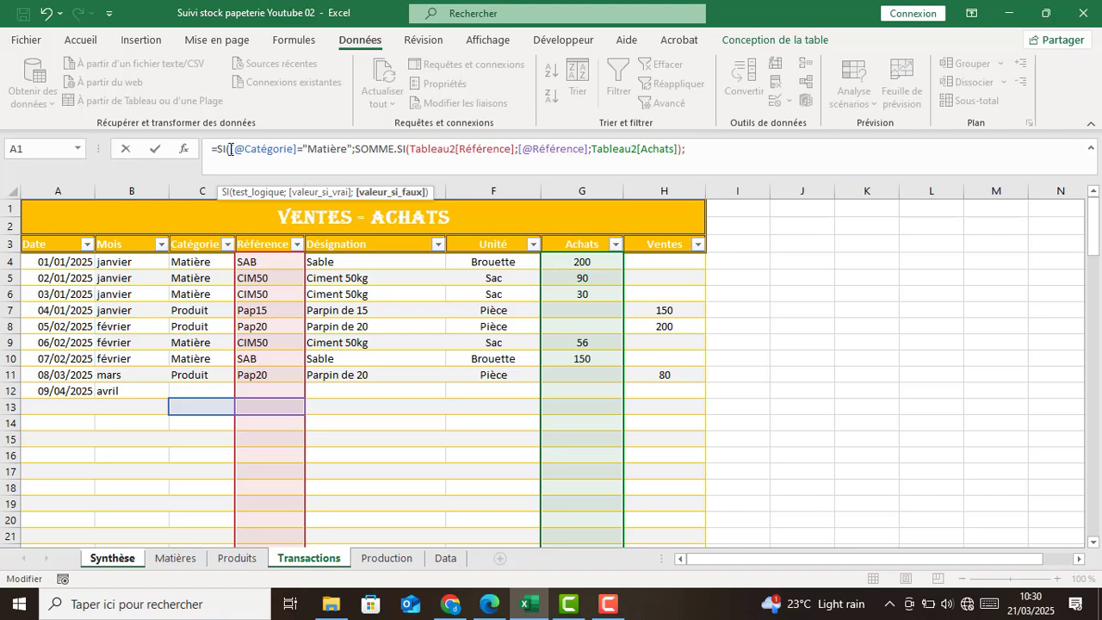
Duplicate the SOMME.SI expression as SI's value if false, removing the copied Catégorie="Matière" test.
left_click_drag(230, 149, 681, 151)
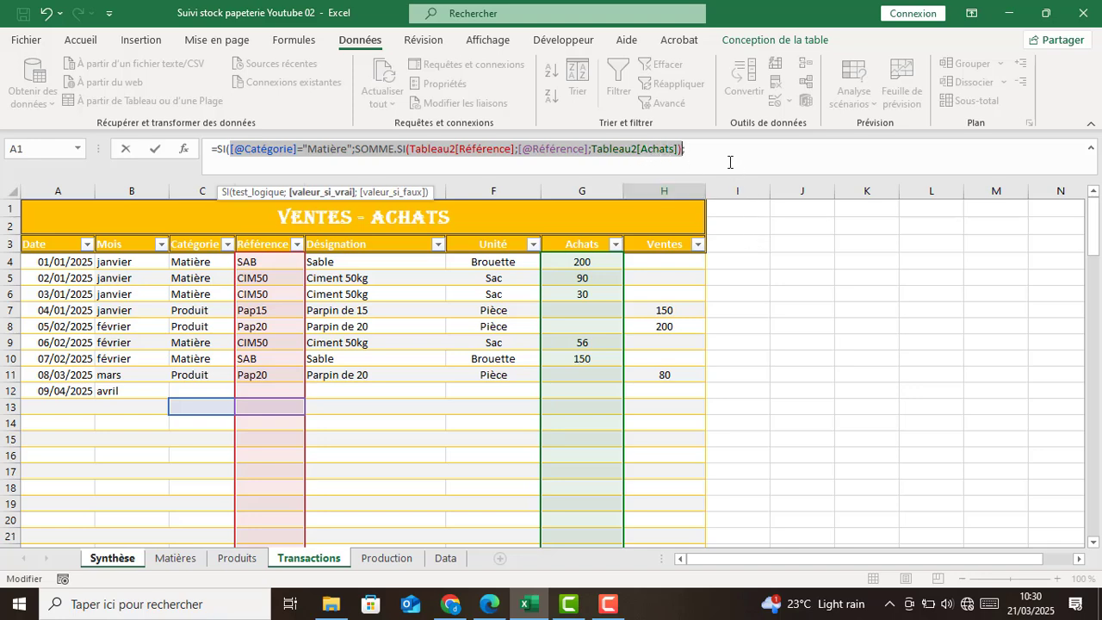
left_click(729, 154)
key("ctrl+v")
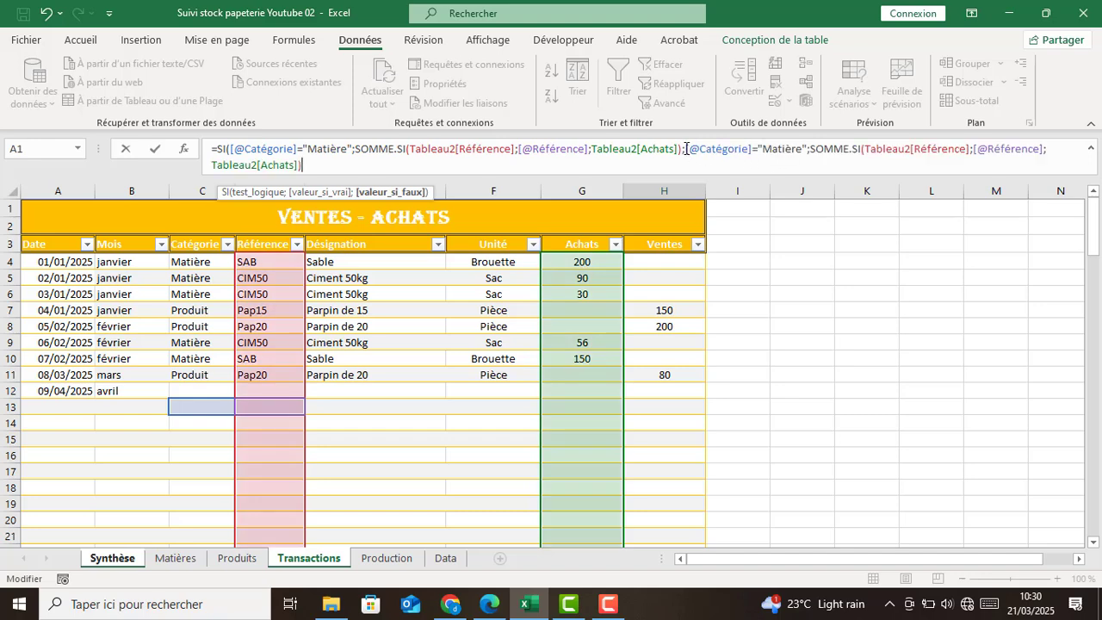
left_click_drag(686, 148, 733, 150)
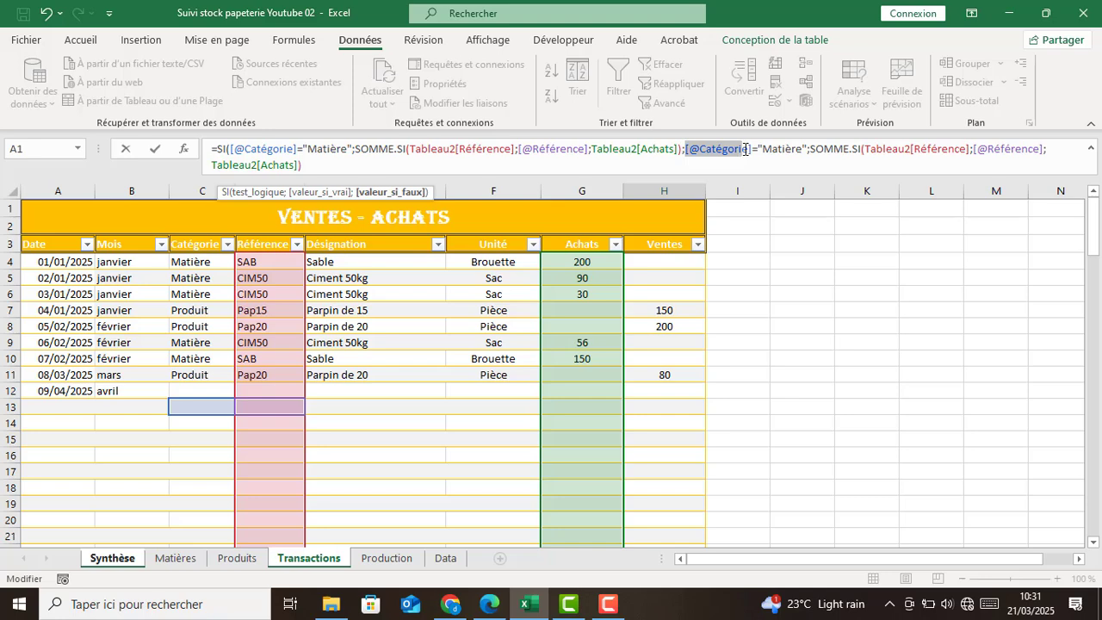
left_click_drag(746, 149, 809, 146)
key("Delete")
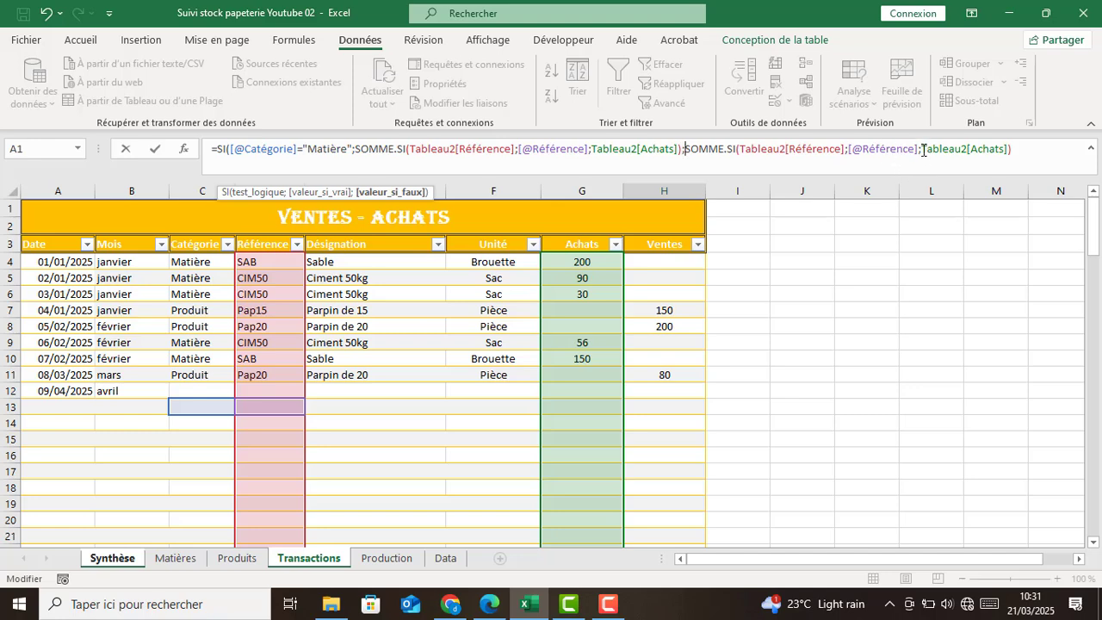
Replace the second SOMME.SI's sum range with the Ventes column of Transactions and close the SI formula.
left_click_drag(924, 151, 1012, 151)
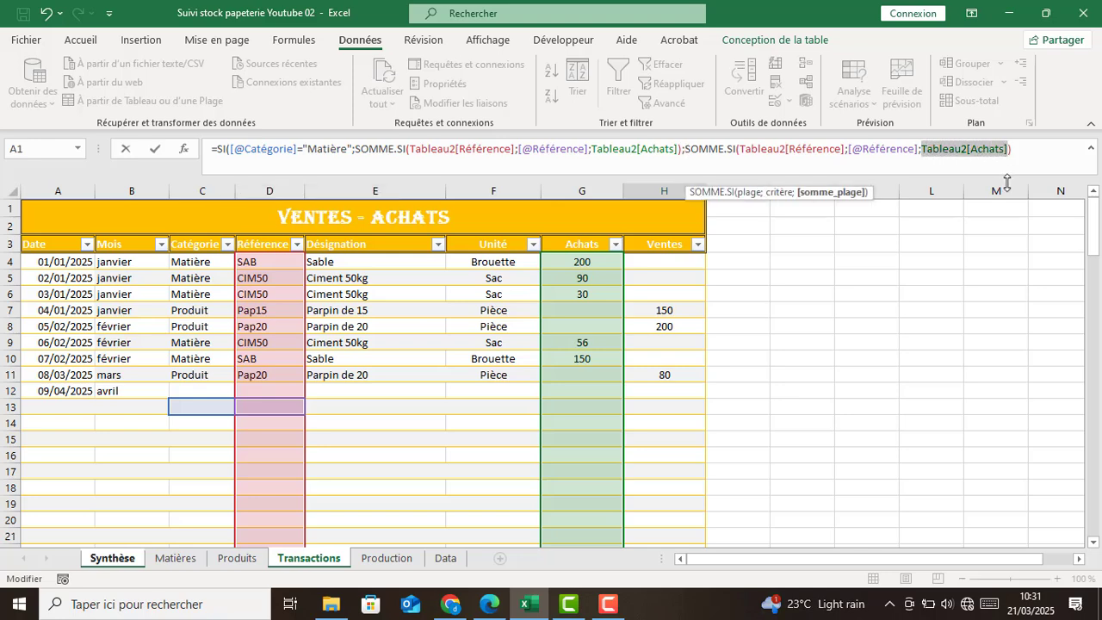
left_click(670, 234)
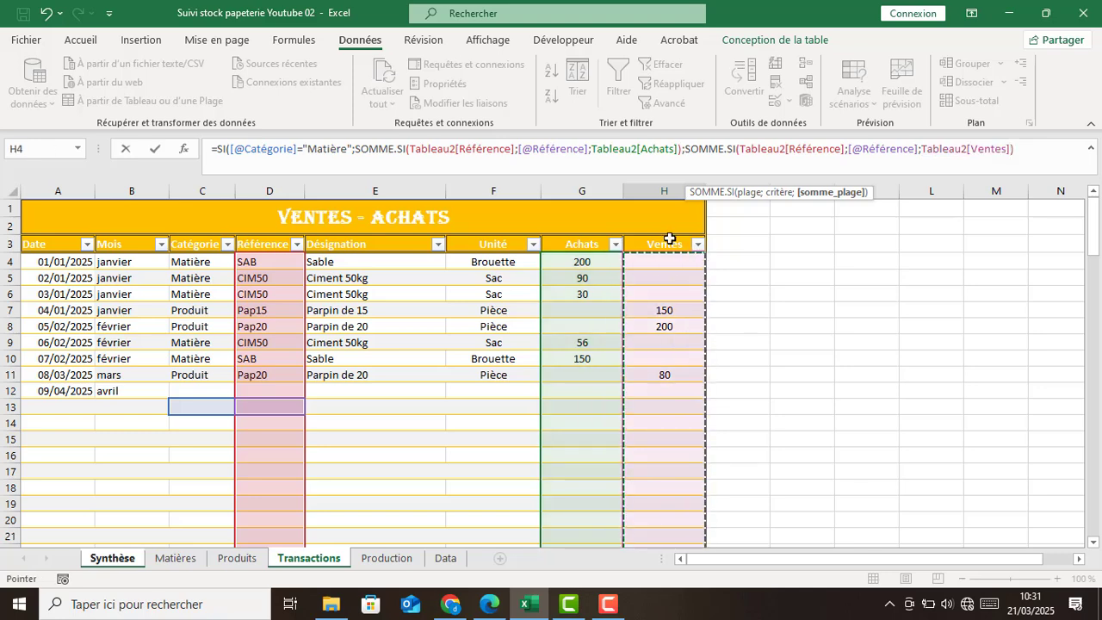
type(")")
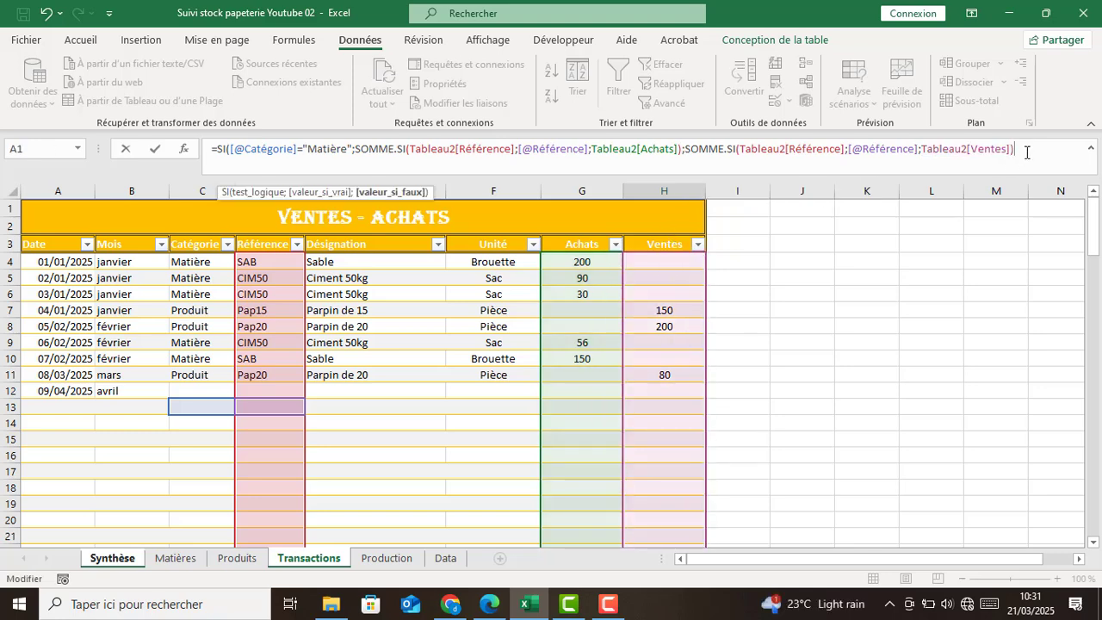
type(")")
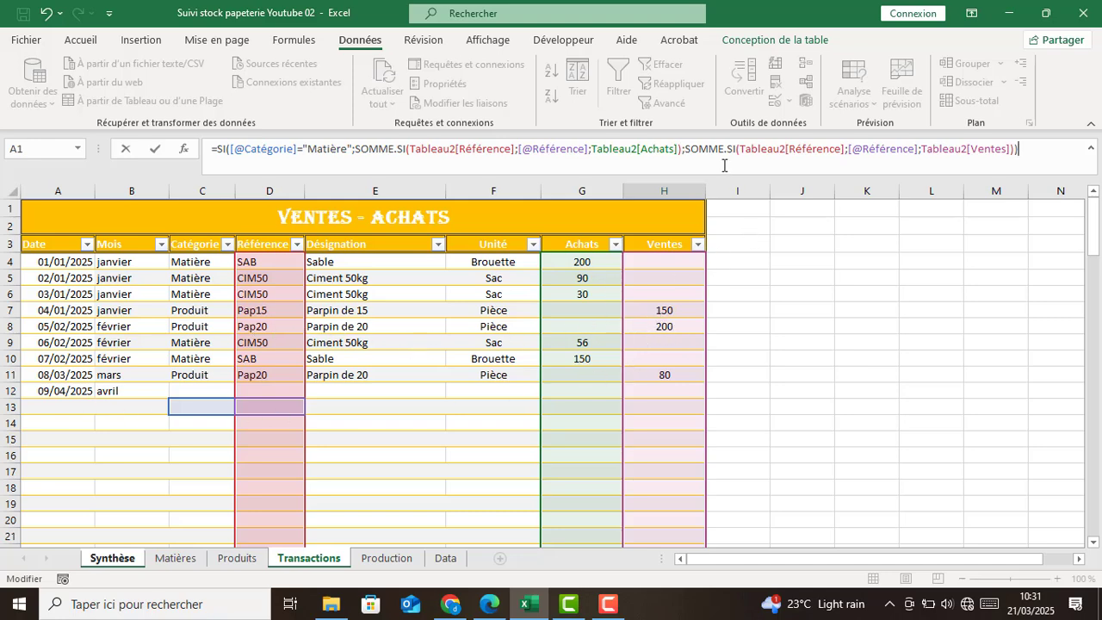
Put a minus sign before the second SOMME.SI, enter the Quantité formula, and select the Pap20 quantity.
left_click(688, 148)
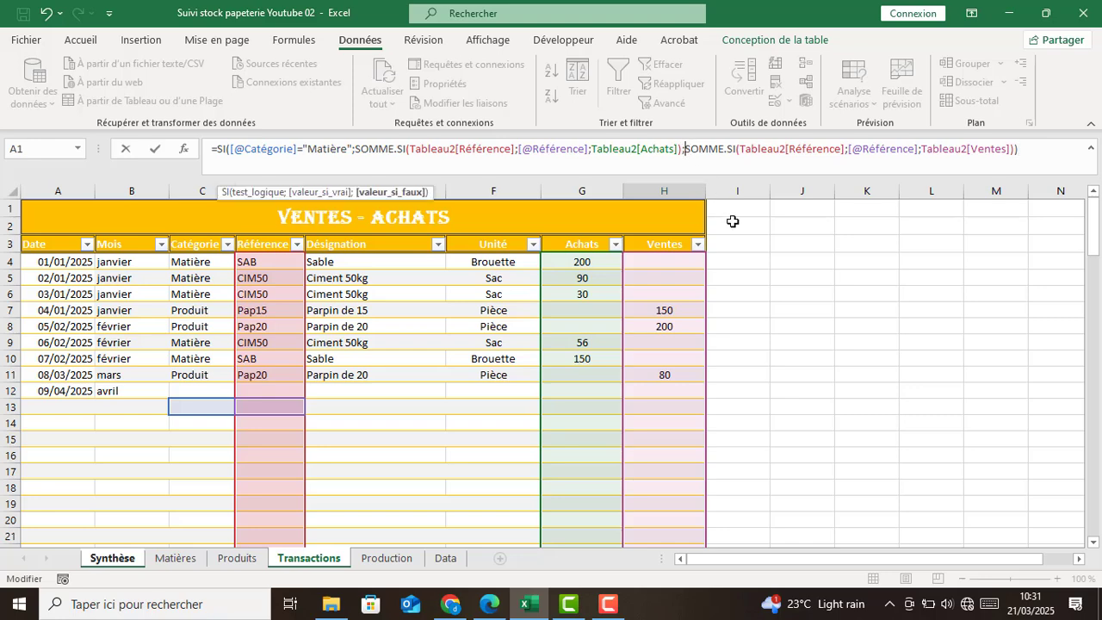
type("-")
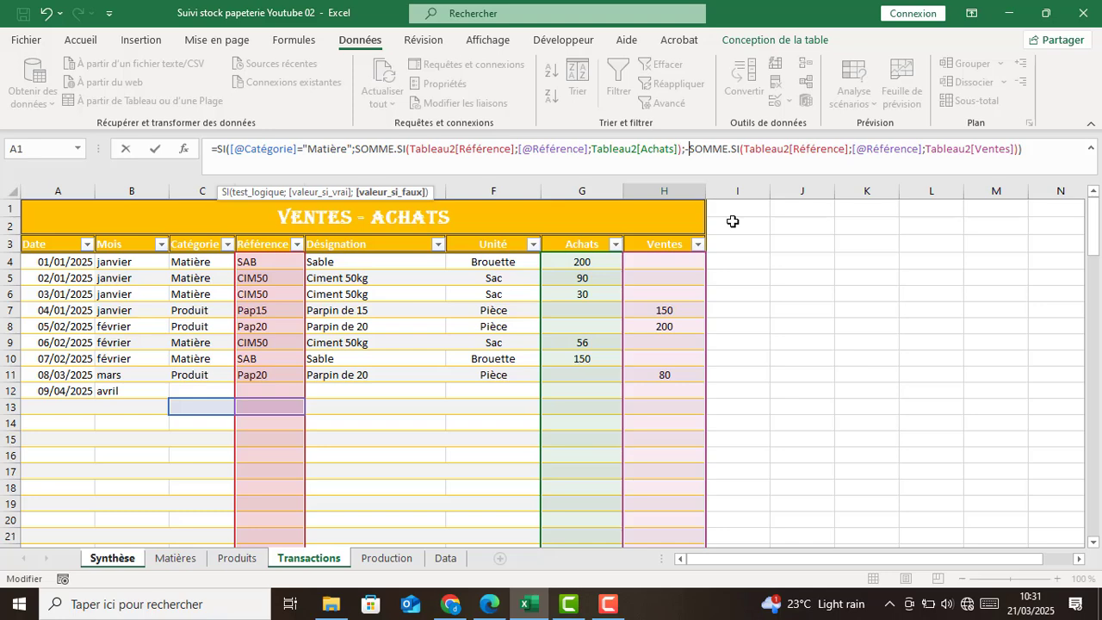
key("Return")
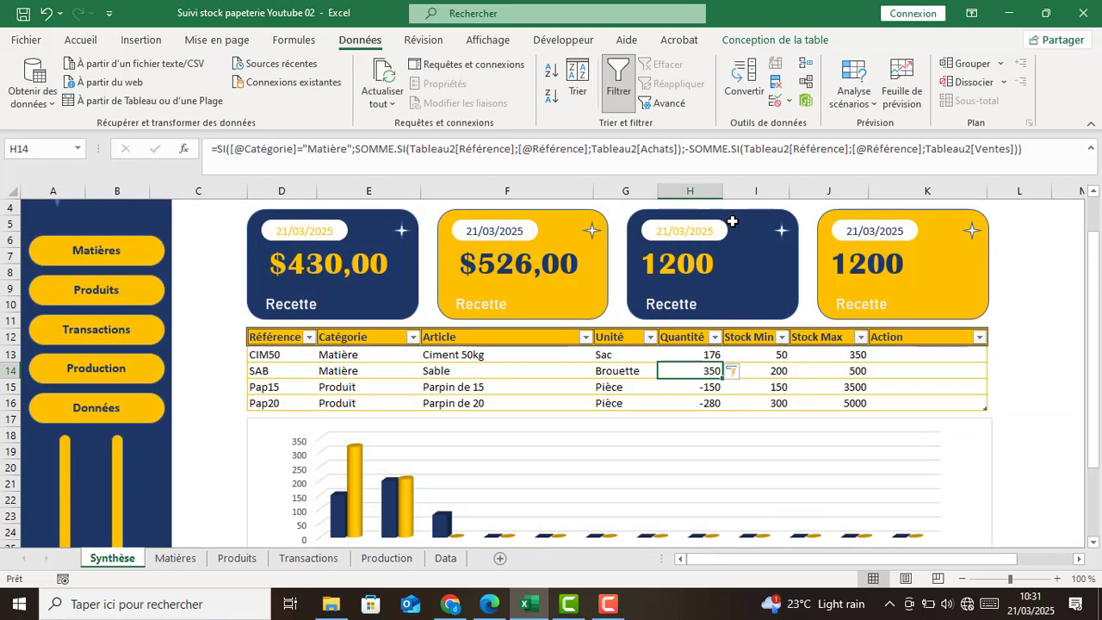
left_click(701, 401)
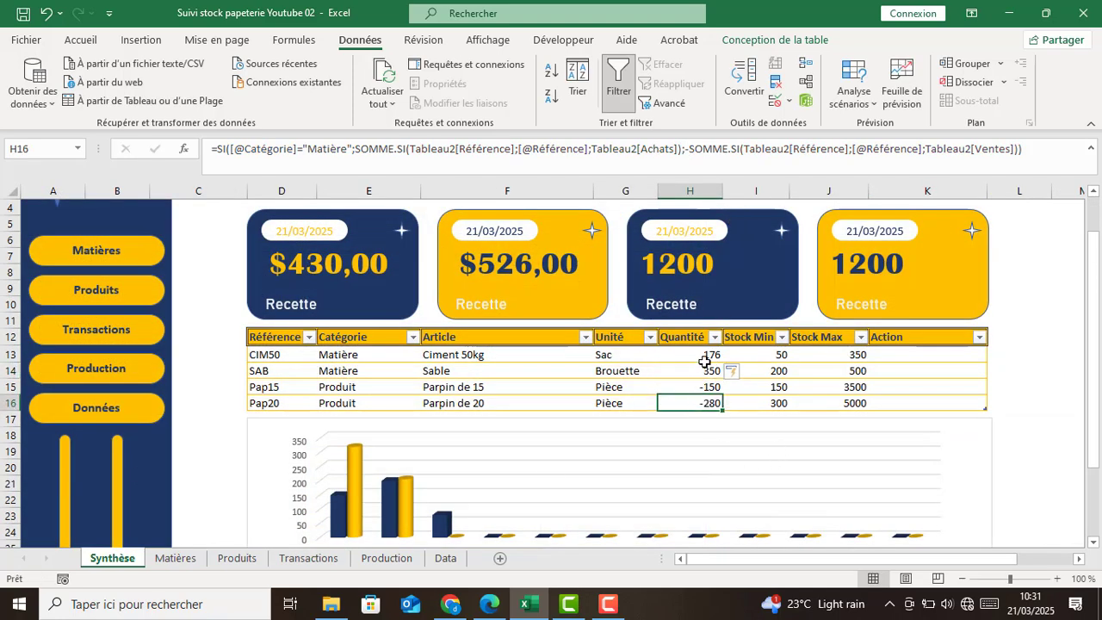
Review the Quantité results and formulas of all four articles, and check the Cumul table on the Production sheet.
left_click(703, 356)
left_click(699, 371)
left_click(701, 387)
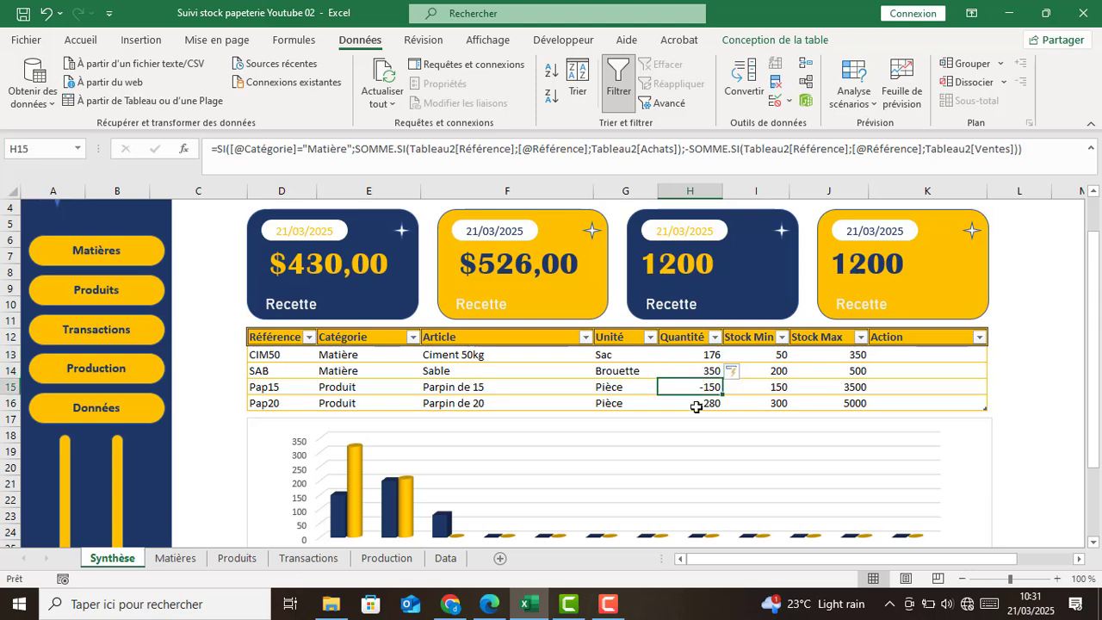
left_click(700, 402)
left_click(696, 386)
left_click(698, 370)
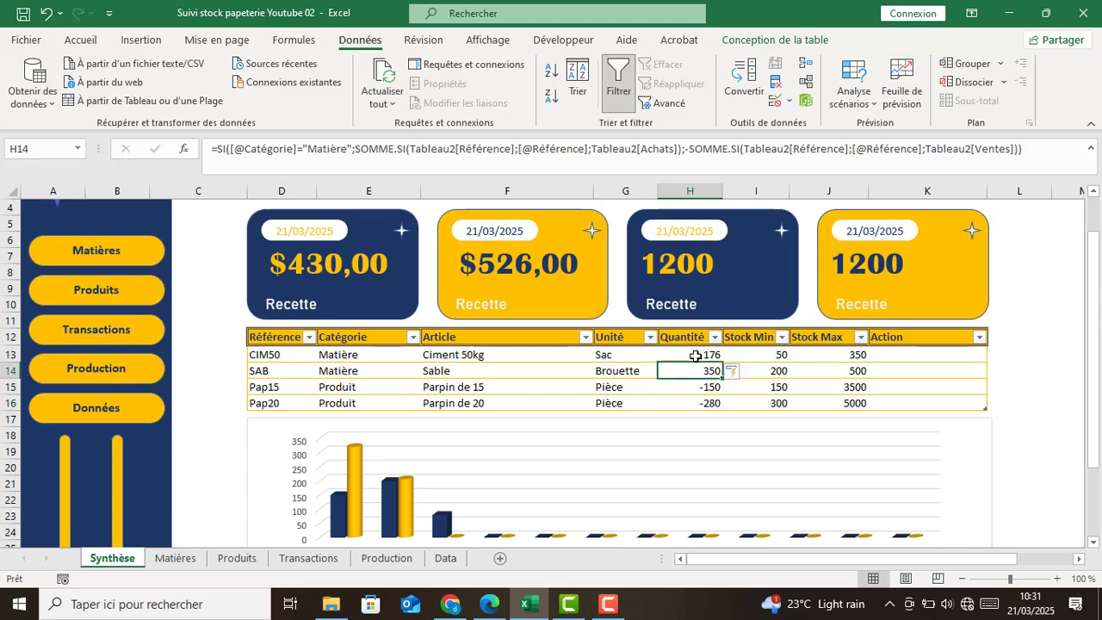
left_click(693, 354)
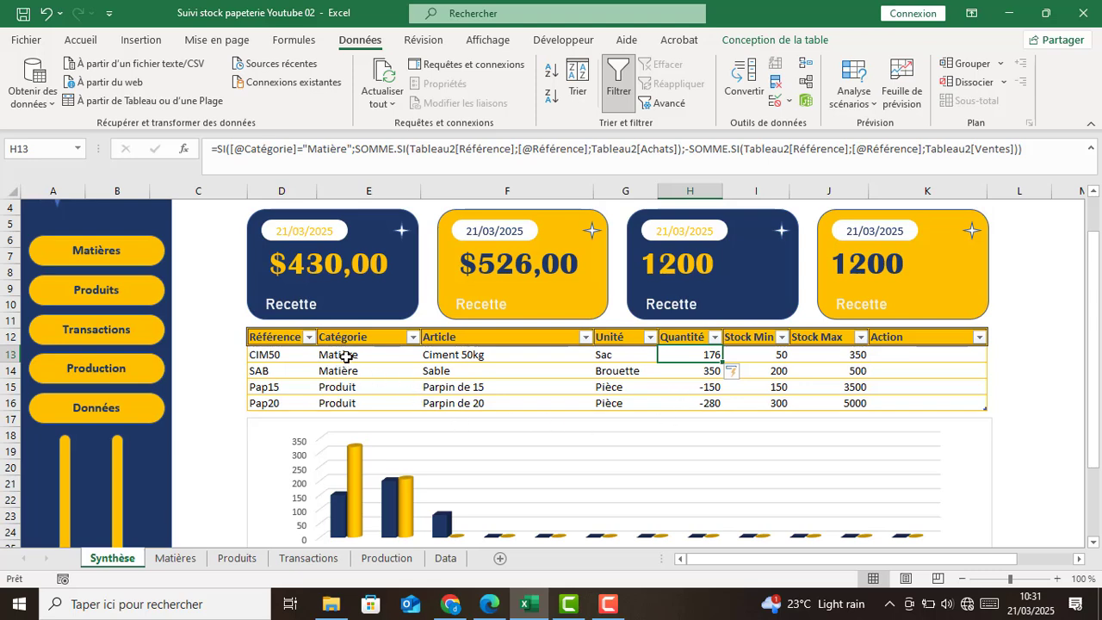
left_click(713, 373)
left_click(709, 358)
left_click(707, 367)
left_click(706, 389)
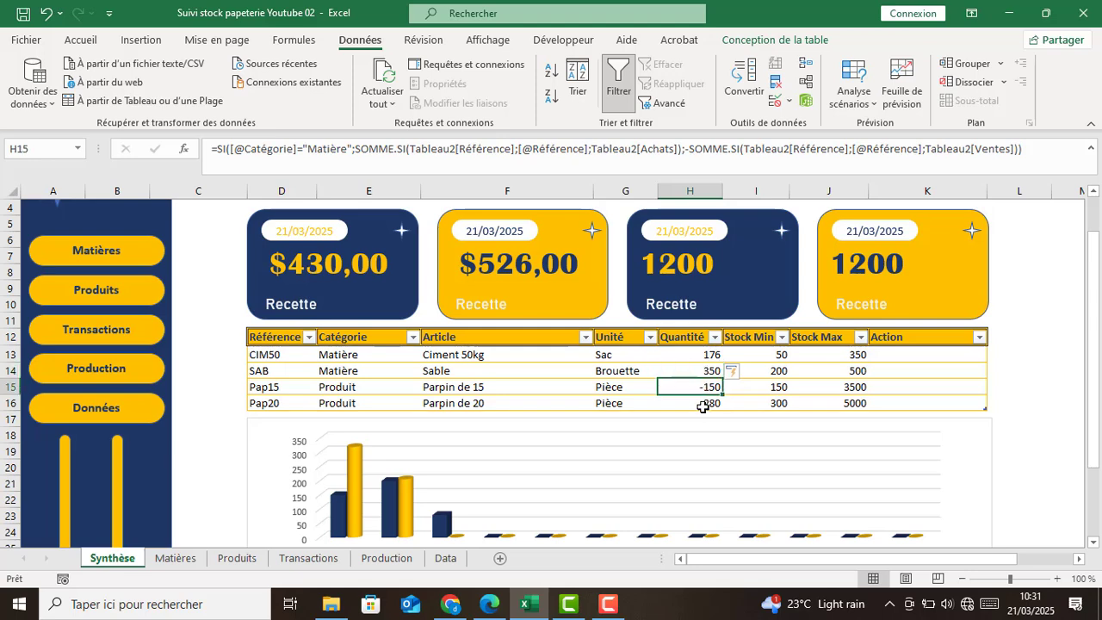
left_click(702, 407)
left_click(705, 387)
left_click(697, 403)
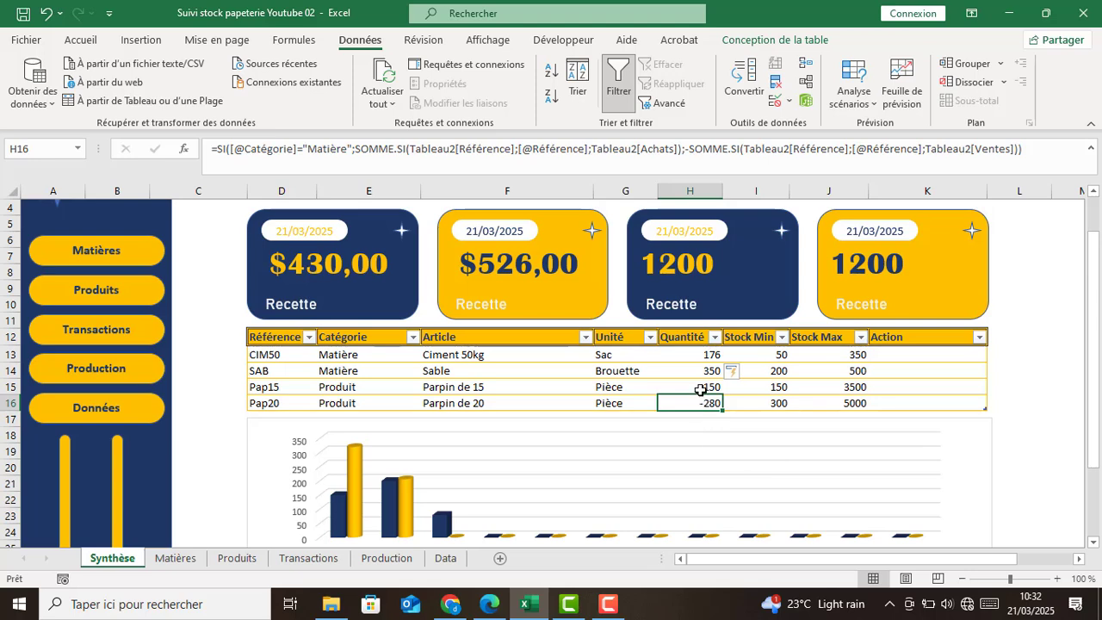
left_click(701, 387)
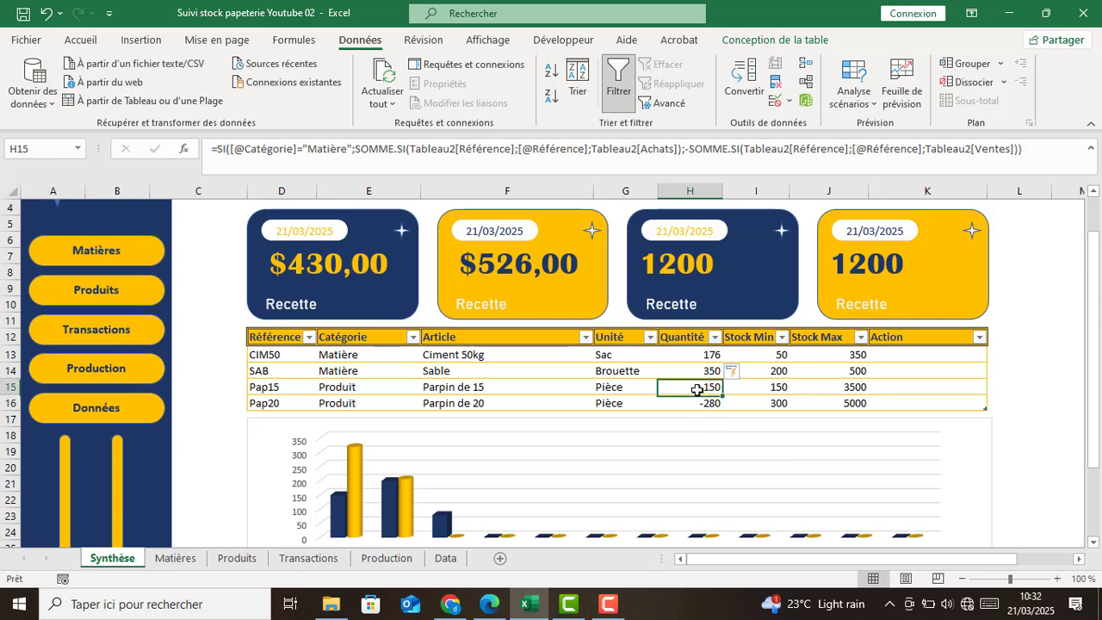
left_click(700, 371)
left_click(699, 353)
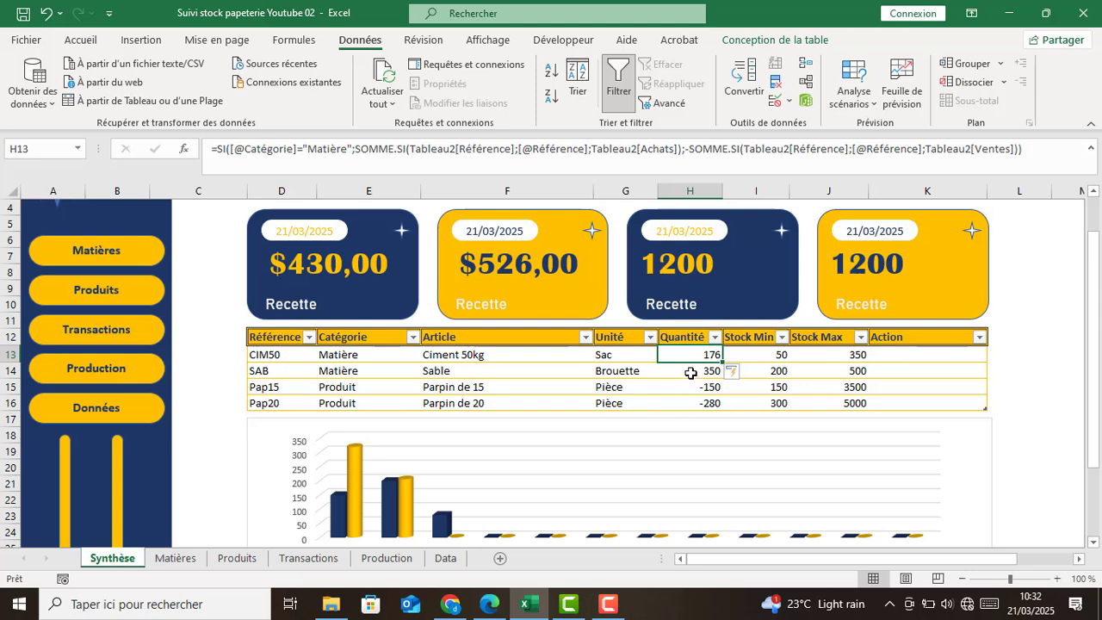
left_click(690, 372)
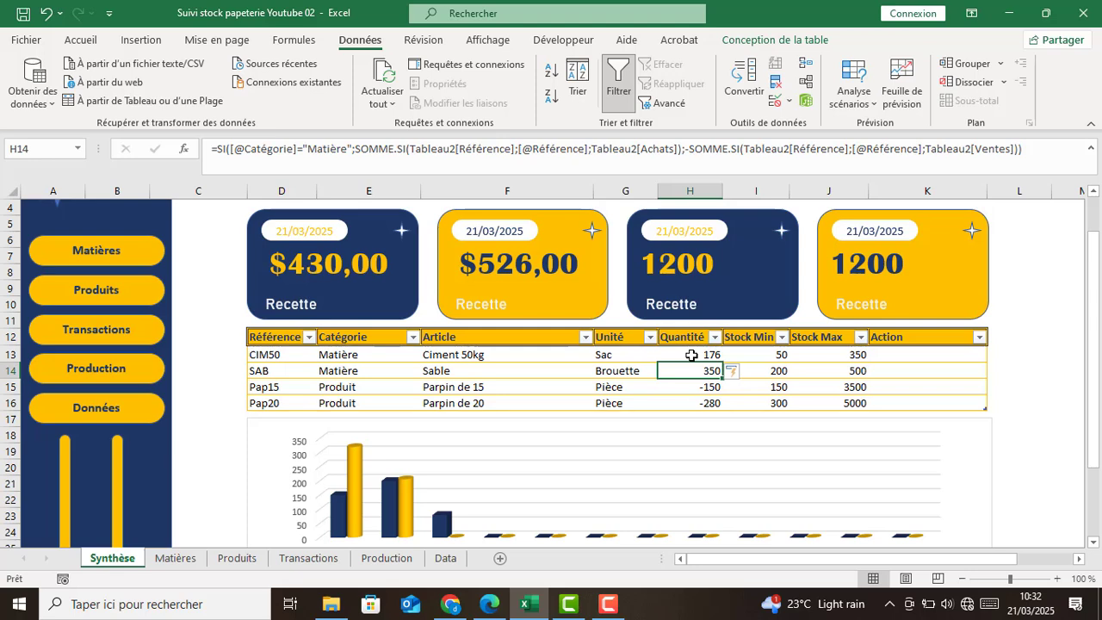
left_click(398, 562)
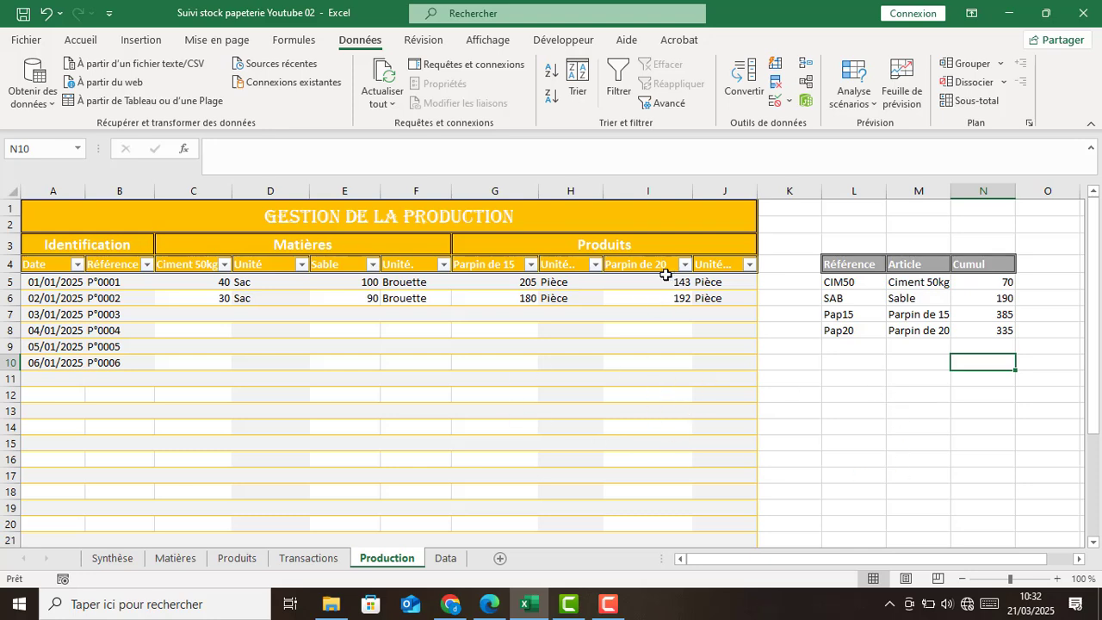
Enclose the Achats SOMME.SI expression in parentheses in the CIM50 row's Quantité formula on the Synthèse sheet.
left_click(112, 558)
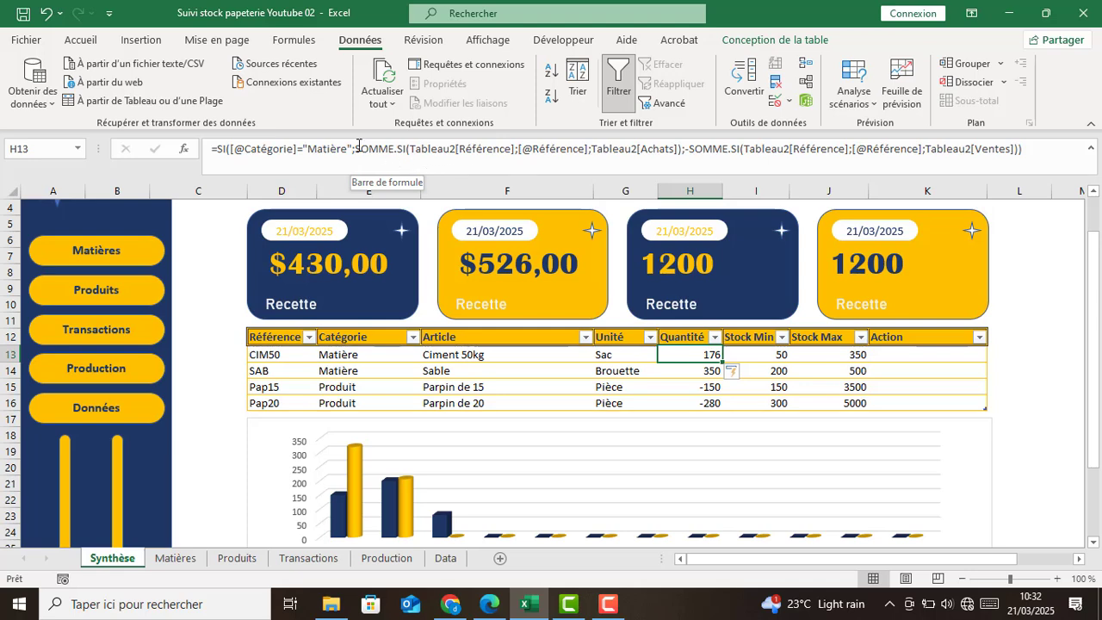
left_click_drag(355, 151, 680, 151)
key("ctrl+c")
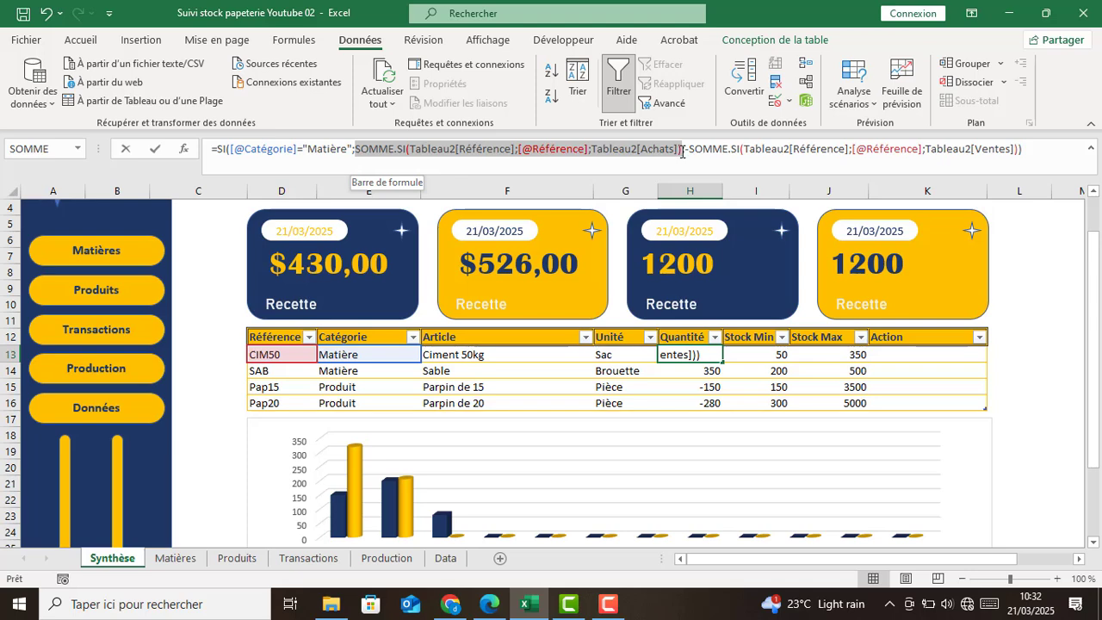
left_click_drag(681, 151, 680, 151)
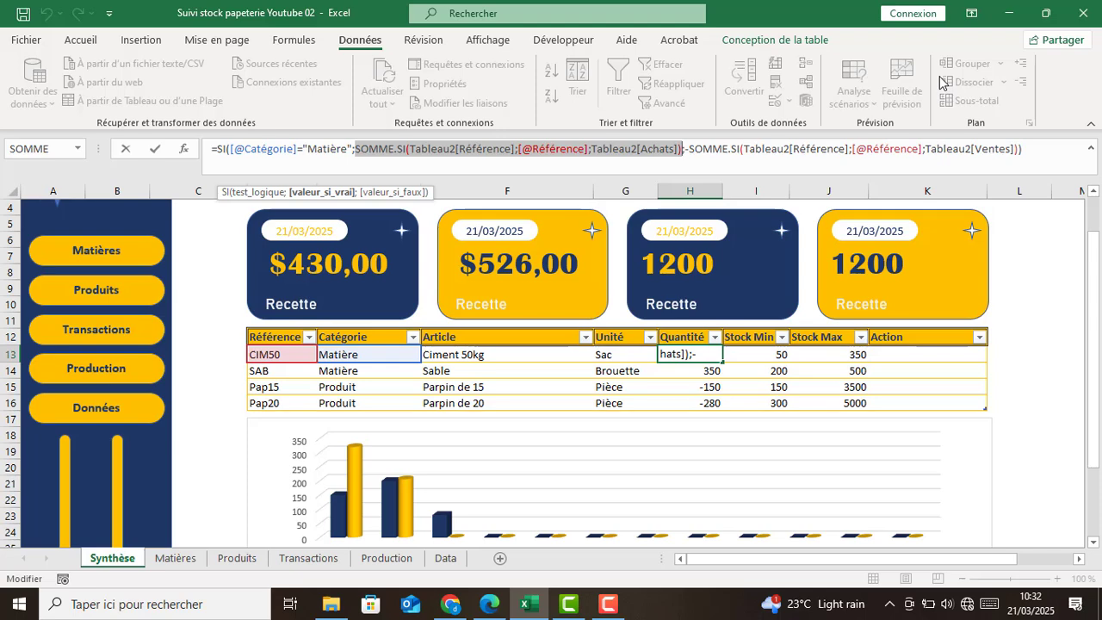
key("Delete")
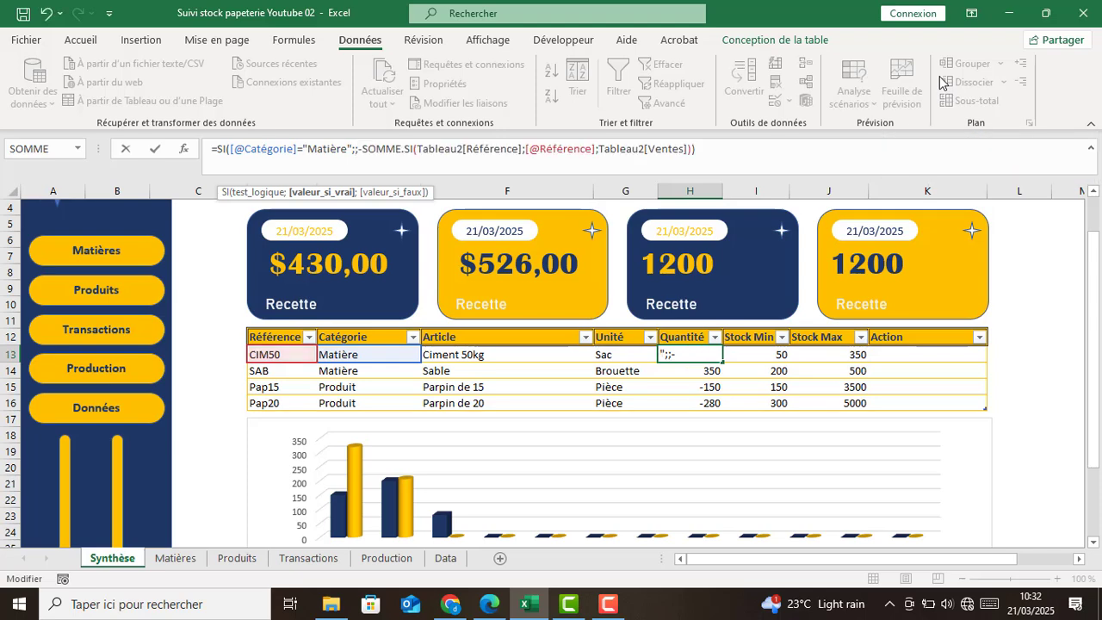
type("(")
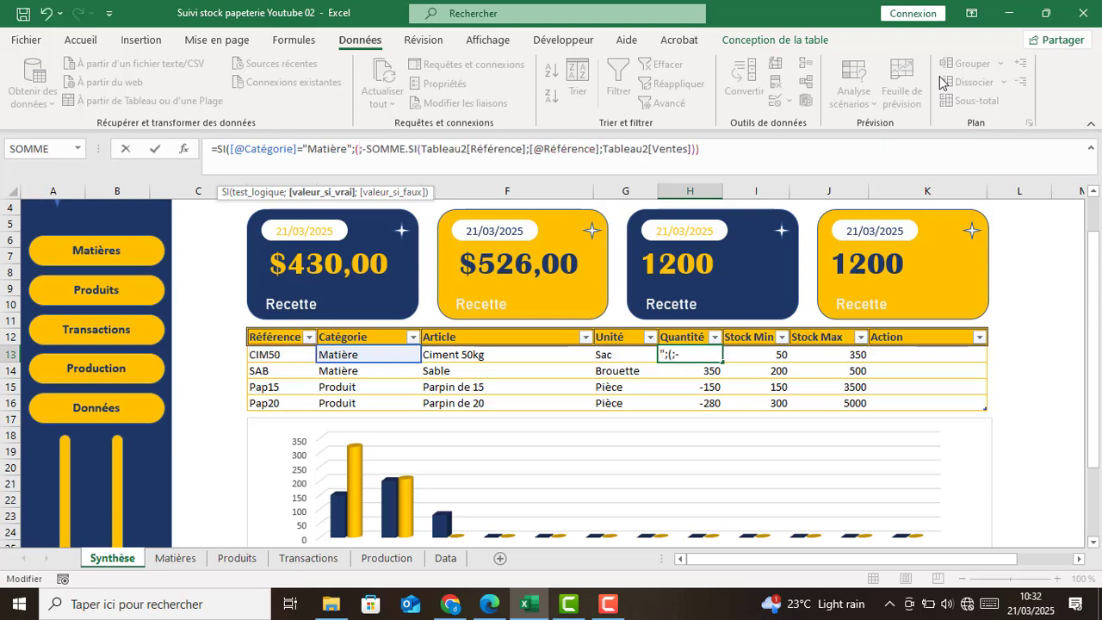
type(")")
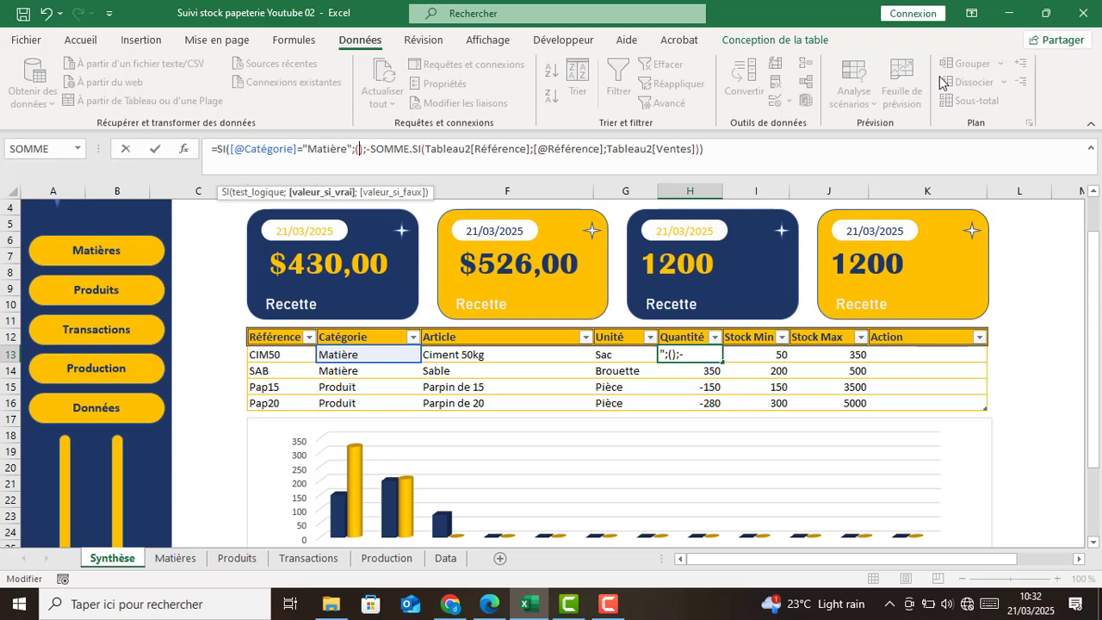
key("ctrl+v")
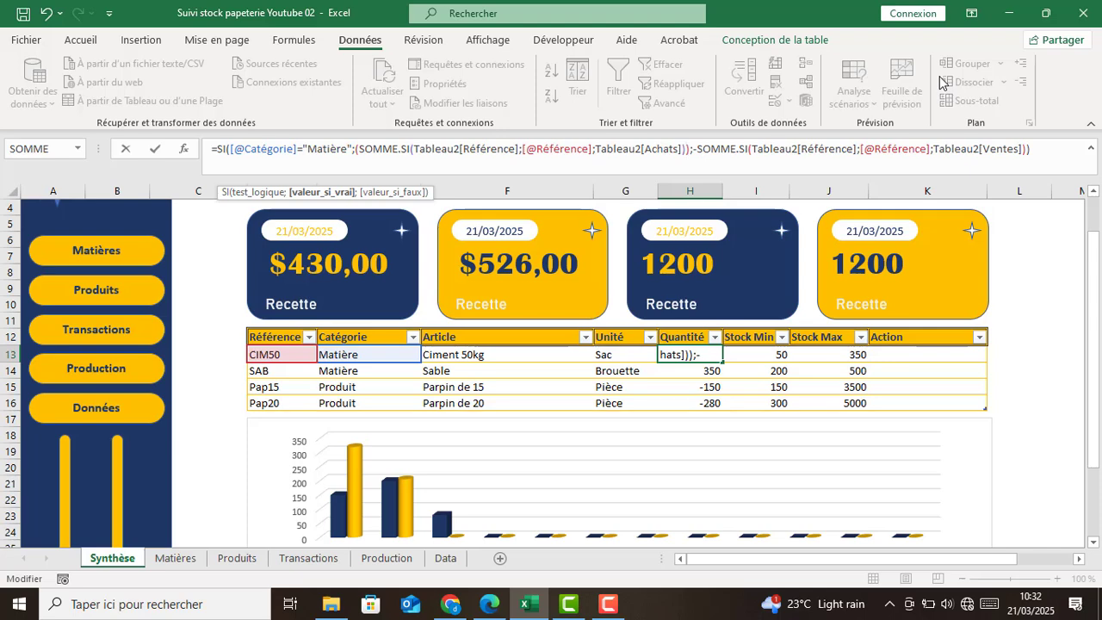
Subtract a RECHERCHEV function from the Achats SOMME.SI, using the CIM50 row's Référence as its lookup value.
type("-")
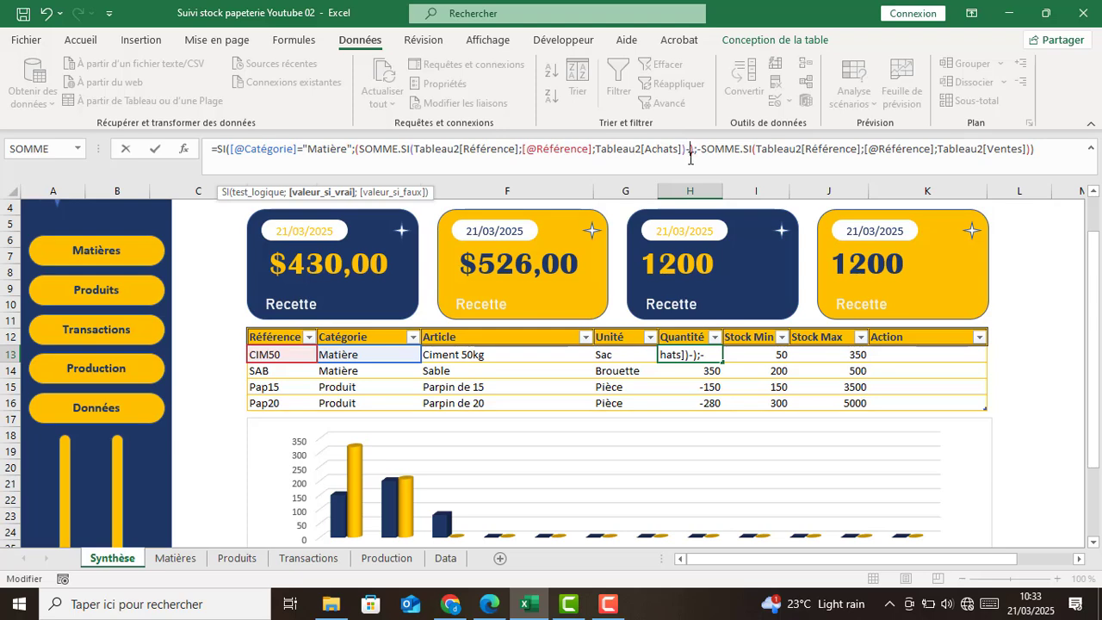
type("rec")
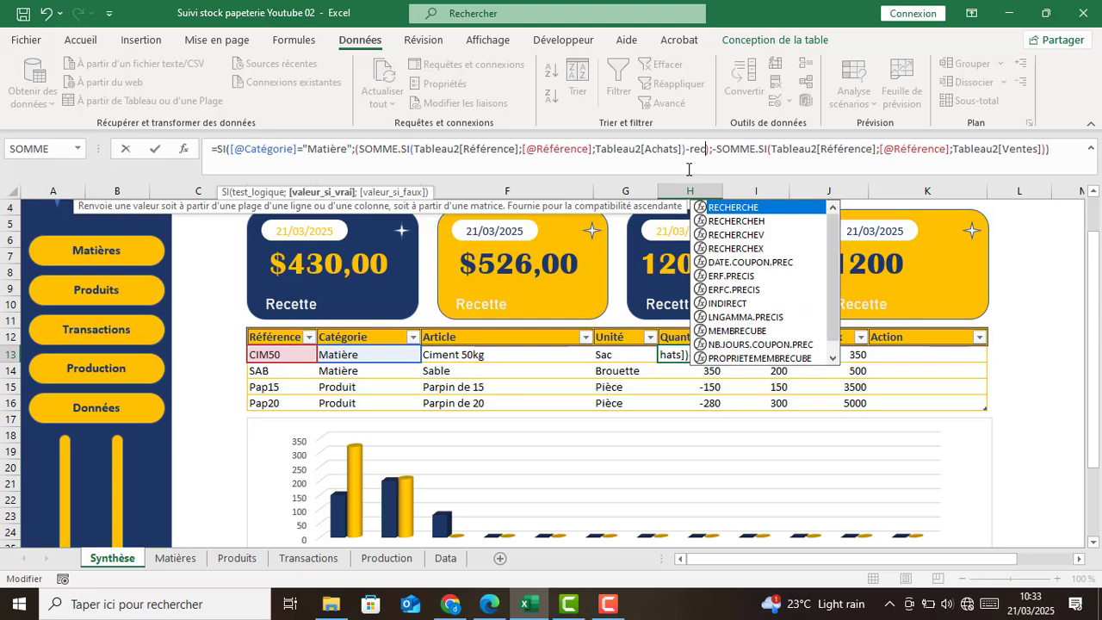
left_click(748, 235)
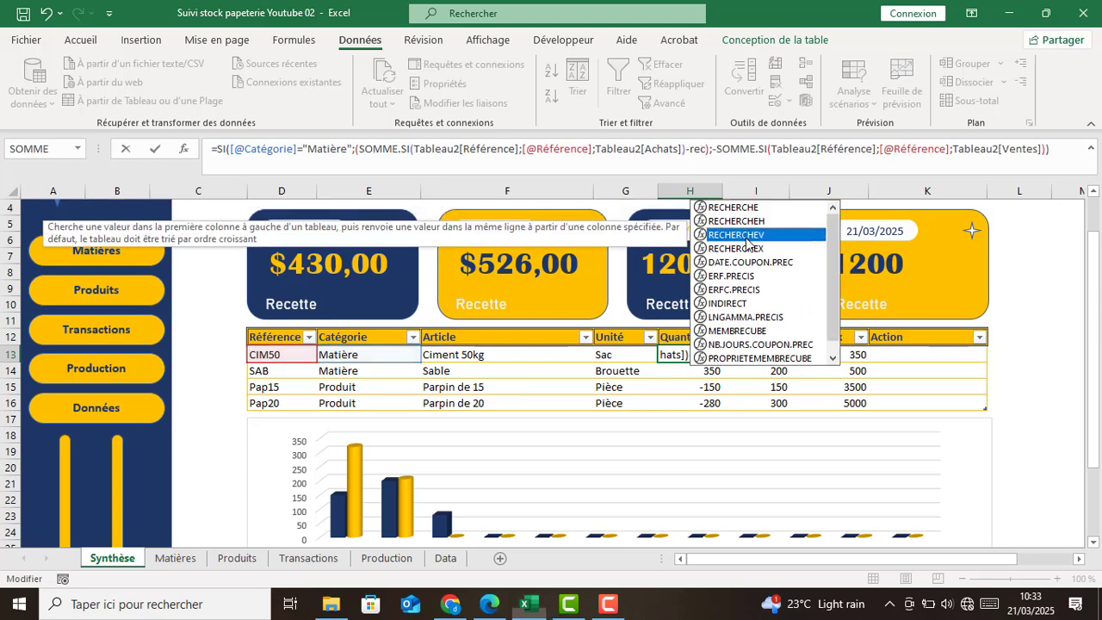
key("Tab")
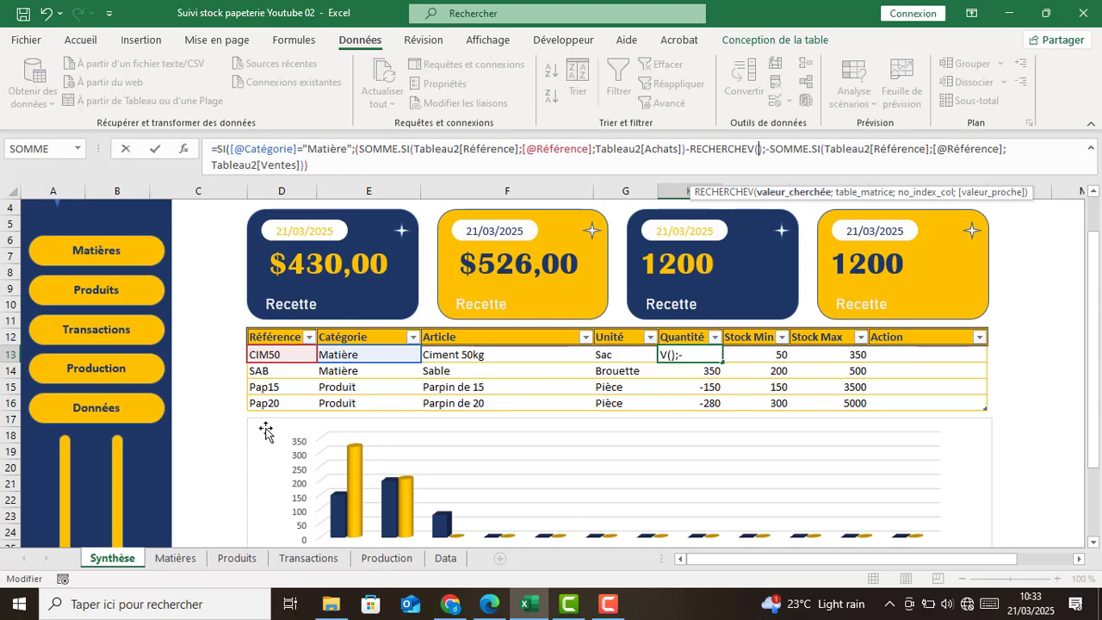
left_click(275, 355)
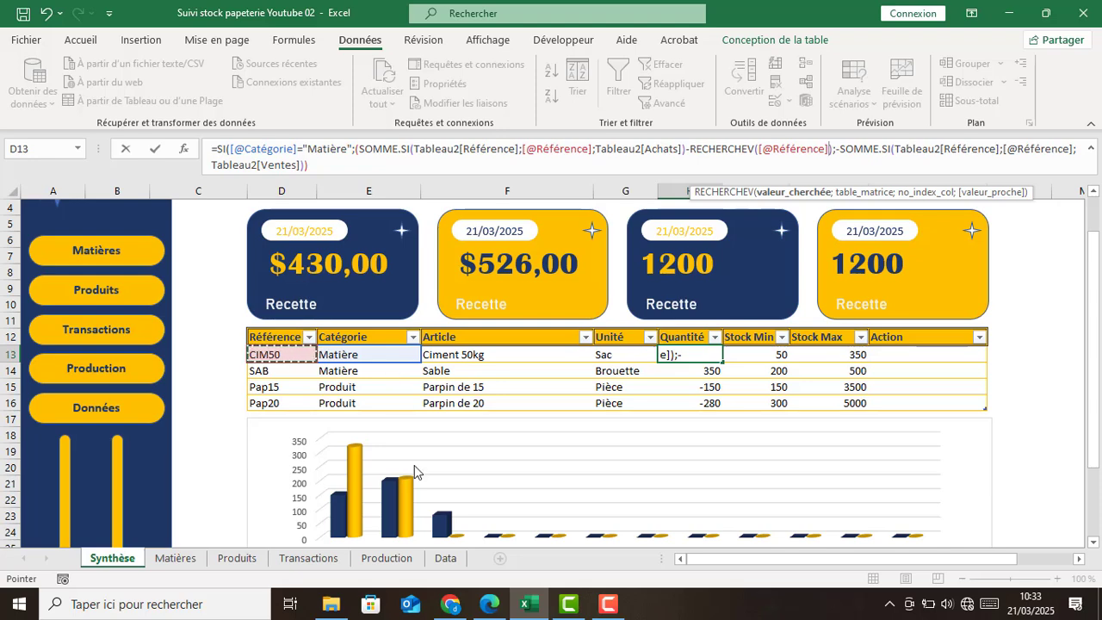
left_click(393, 561)
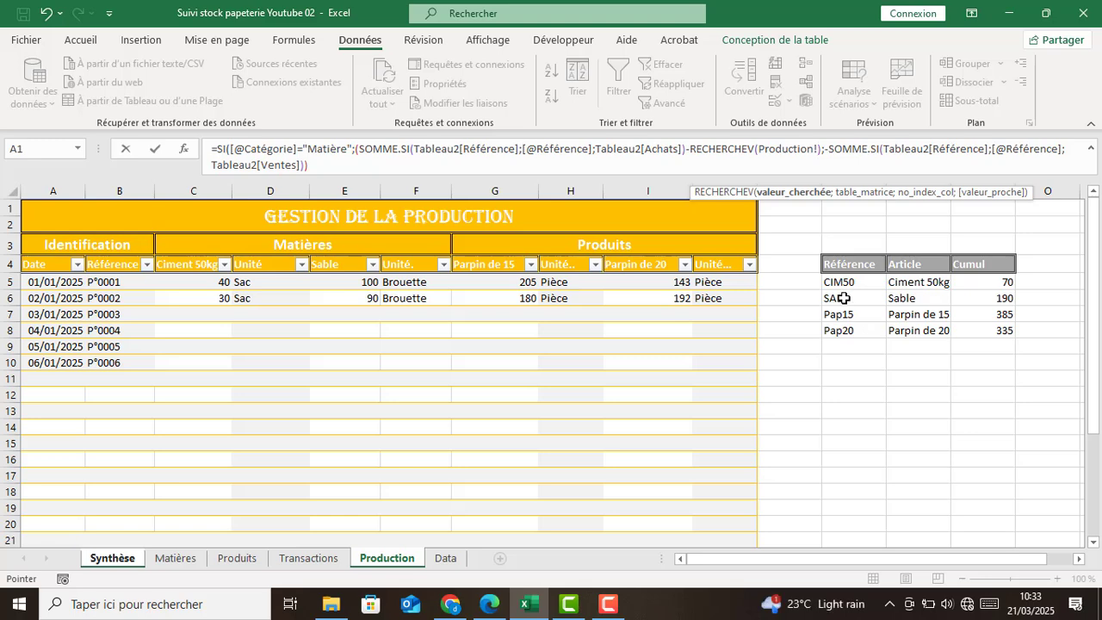
left_click(113, 561)
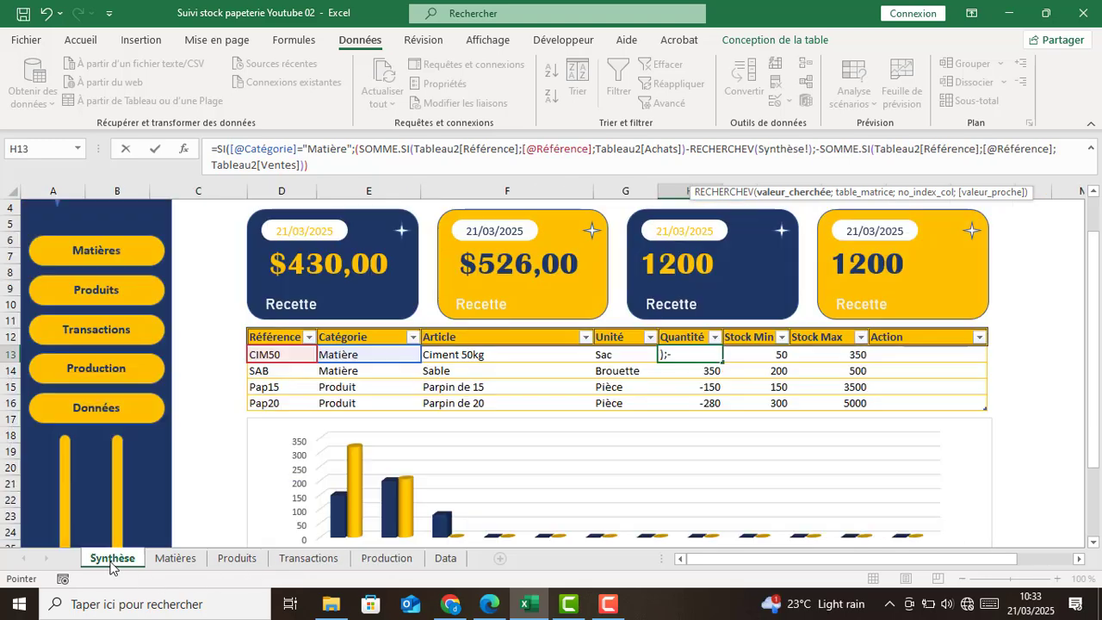
left_click(271, 356)
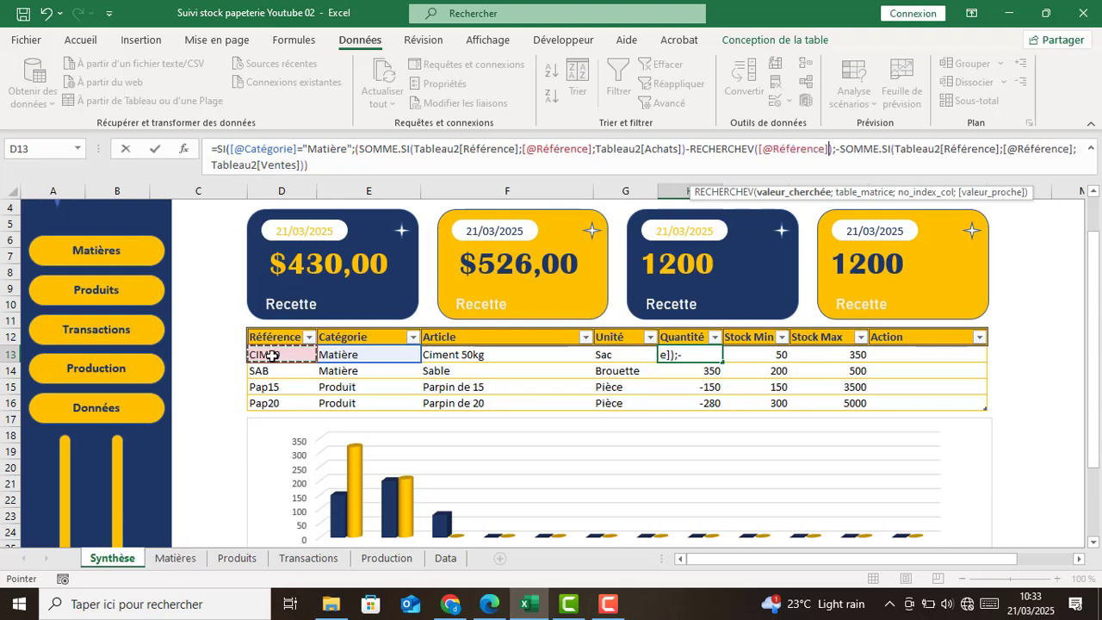
type(";")
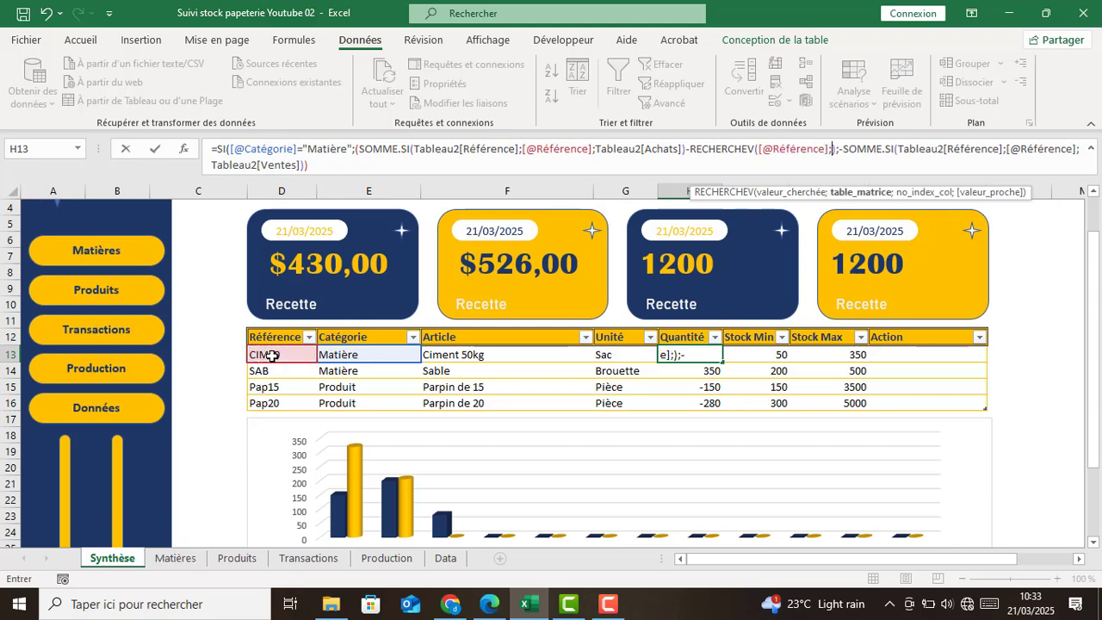
Complete RECHERCHEV with the absolute range Production!$L$5:$N$8, column index 3 and match value 0, and close it.
left_click(373, 562)
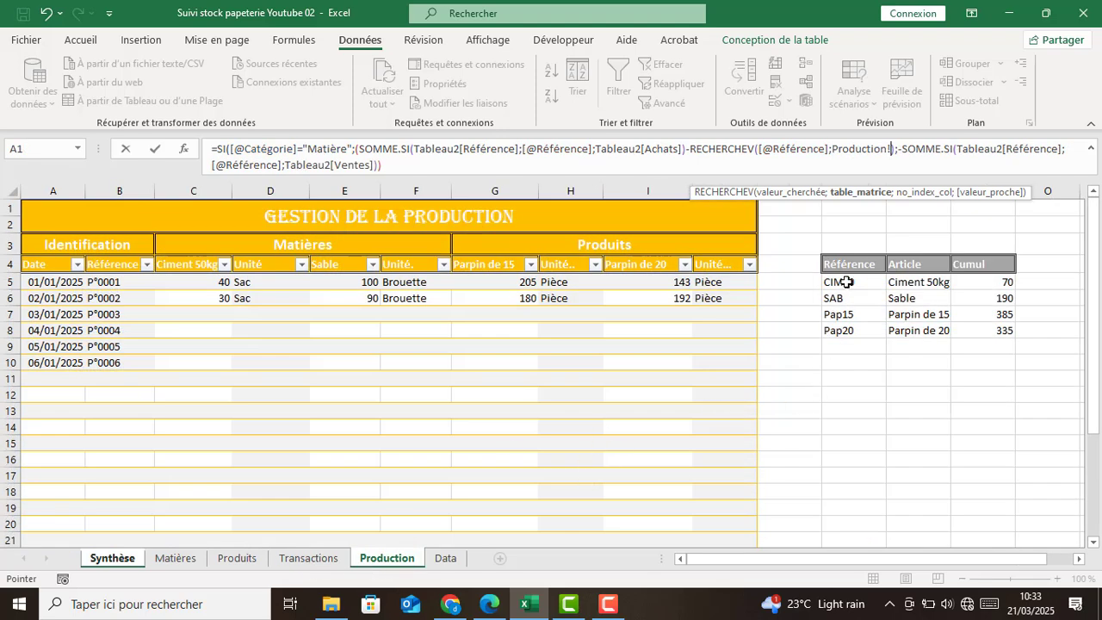
left_click_drag(847, 283, 972, 325)
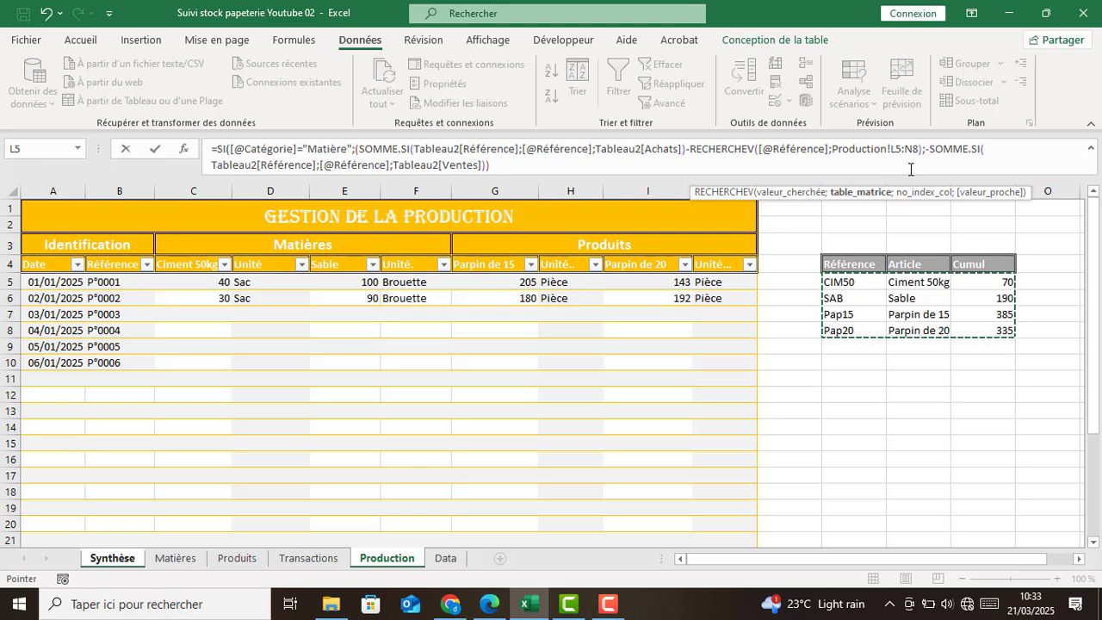
key("F4")
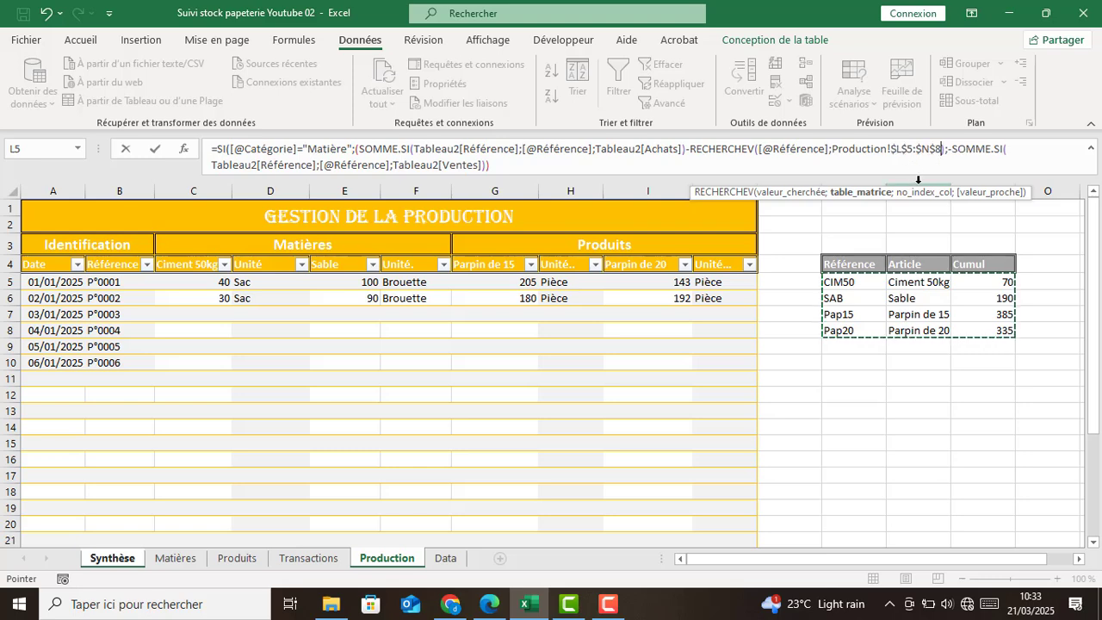
type(";")
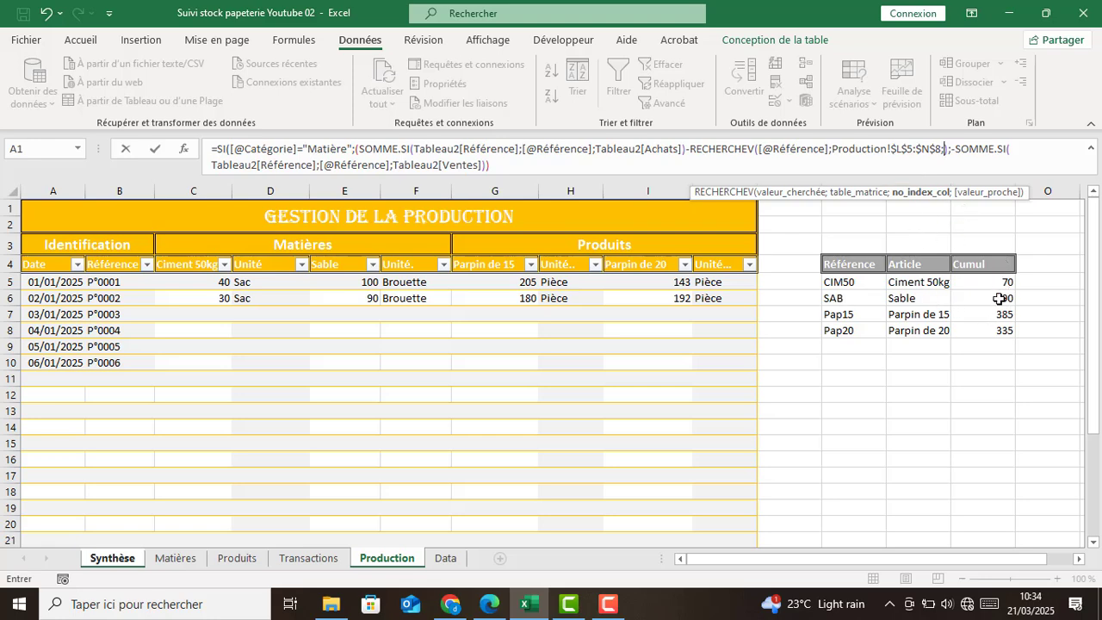
type("3")
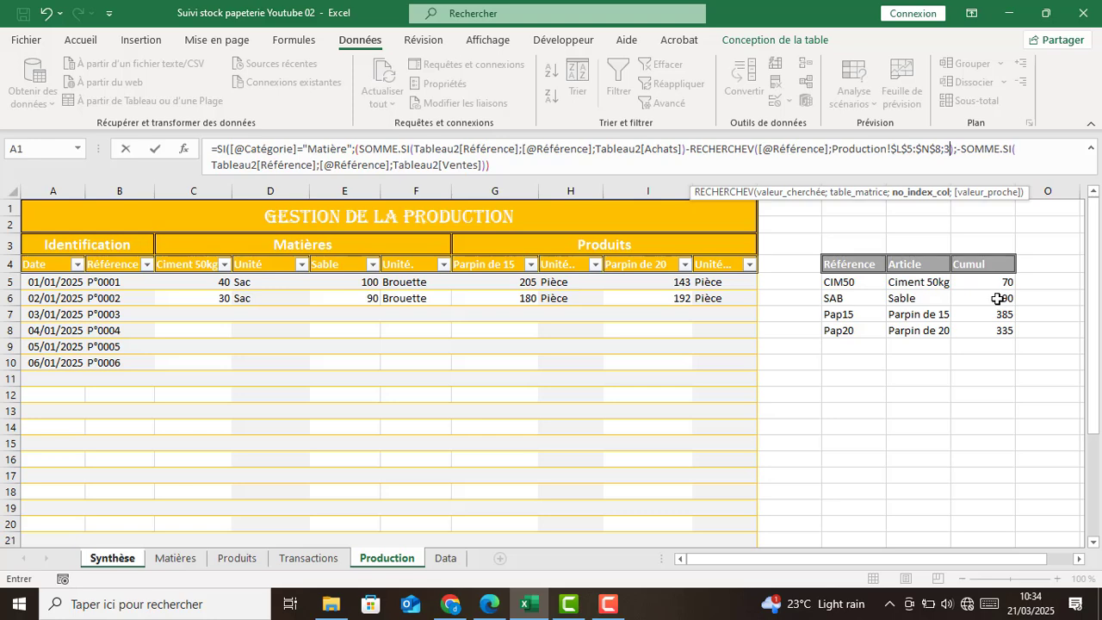
type(";")
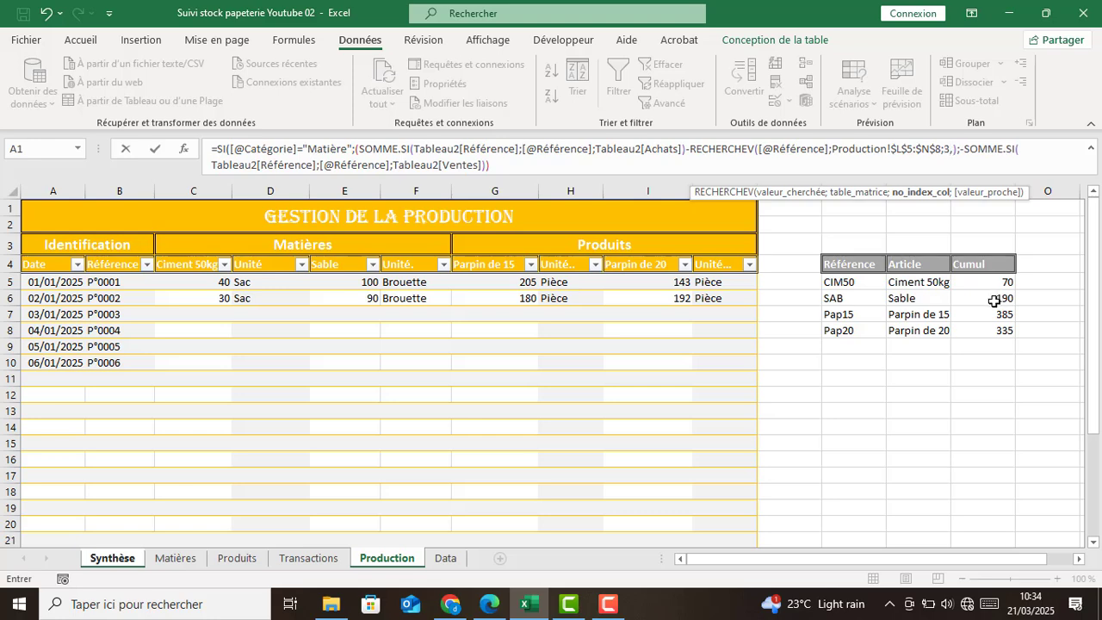
key("BackSpace")
type(";")
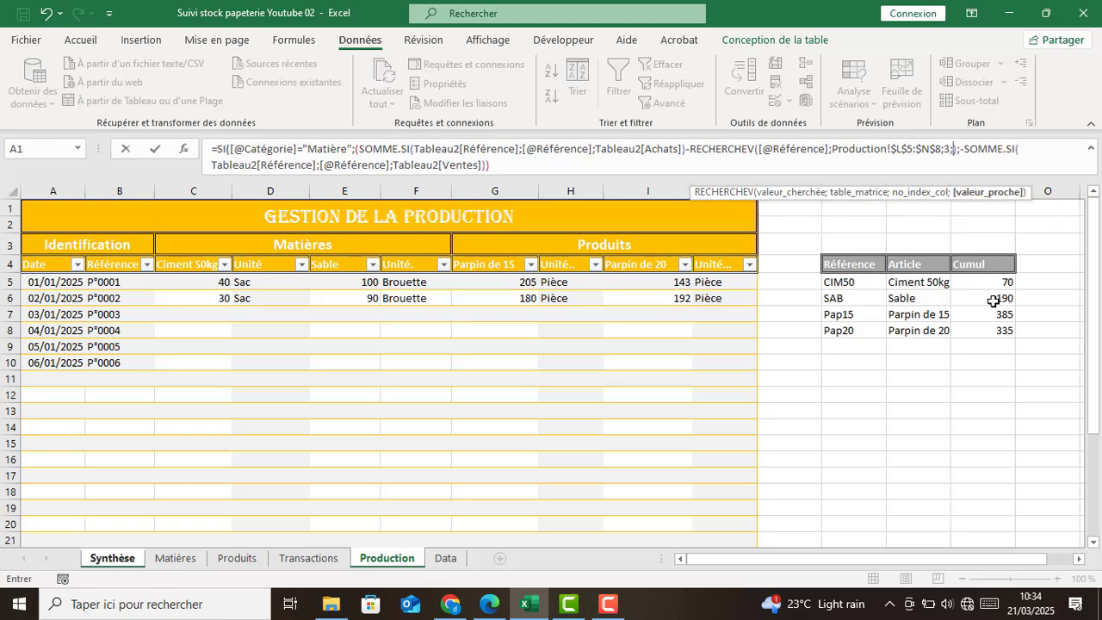
type("0")
key("Escape")
key("Right")
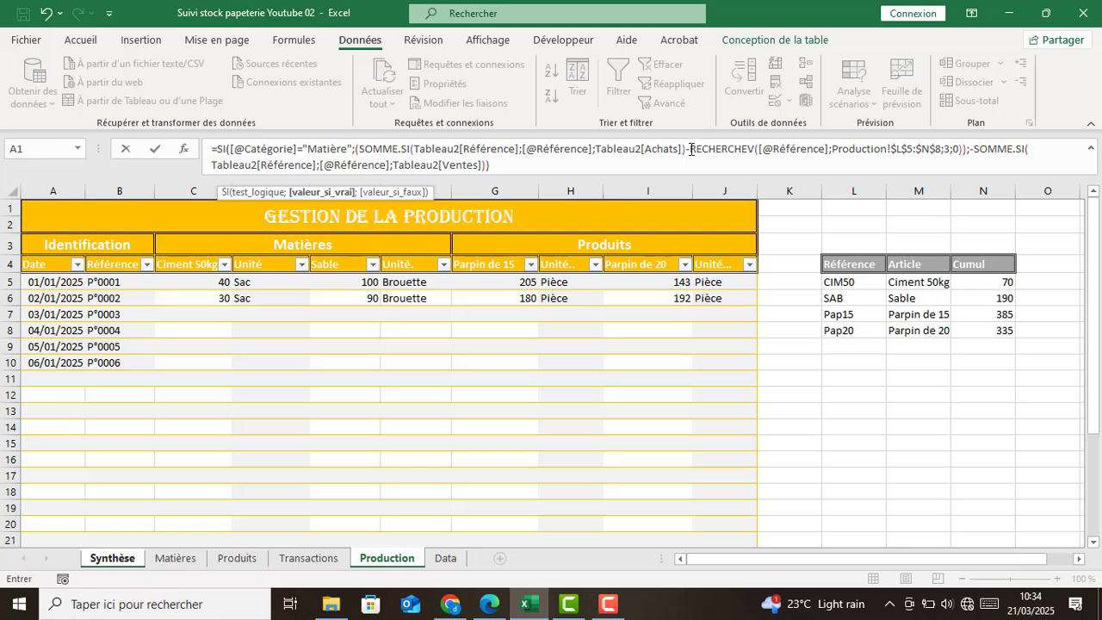
Add a copy of the RECHERCHEV expression to the negative Ventes SOMME.SI in the Quantité formula's value-if-false argument, and commit the formula.
left_click_drag(690, 148, 965, 149)
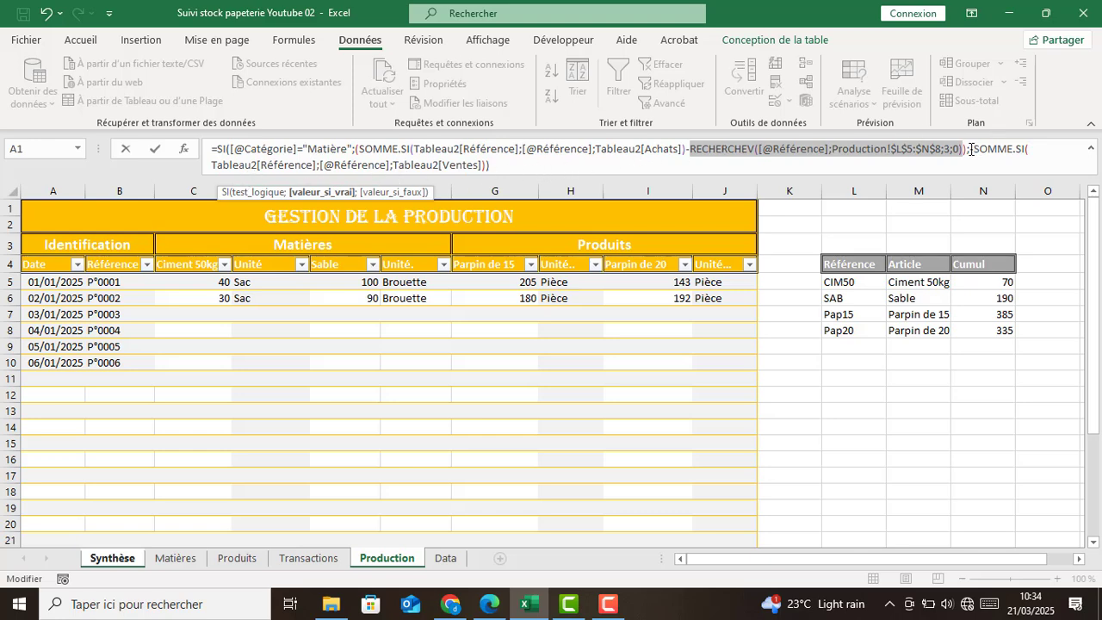
left_click_drag(970, 149, 1013, 178)
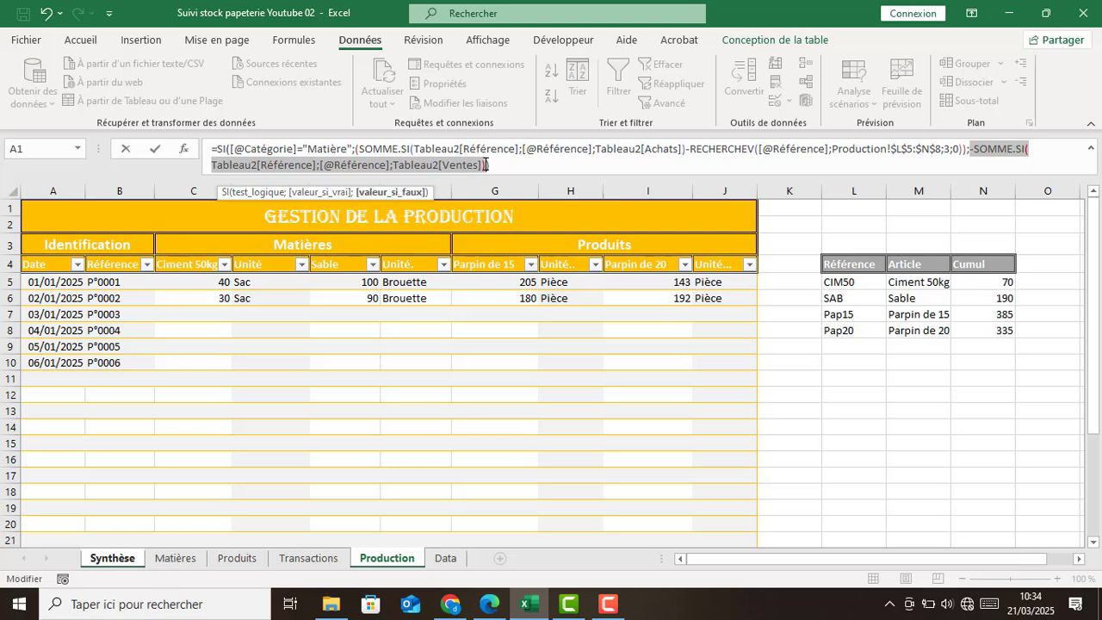
left_click(485, 166)
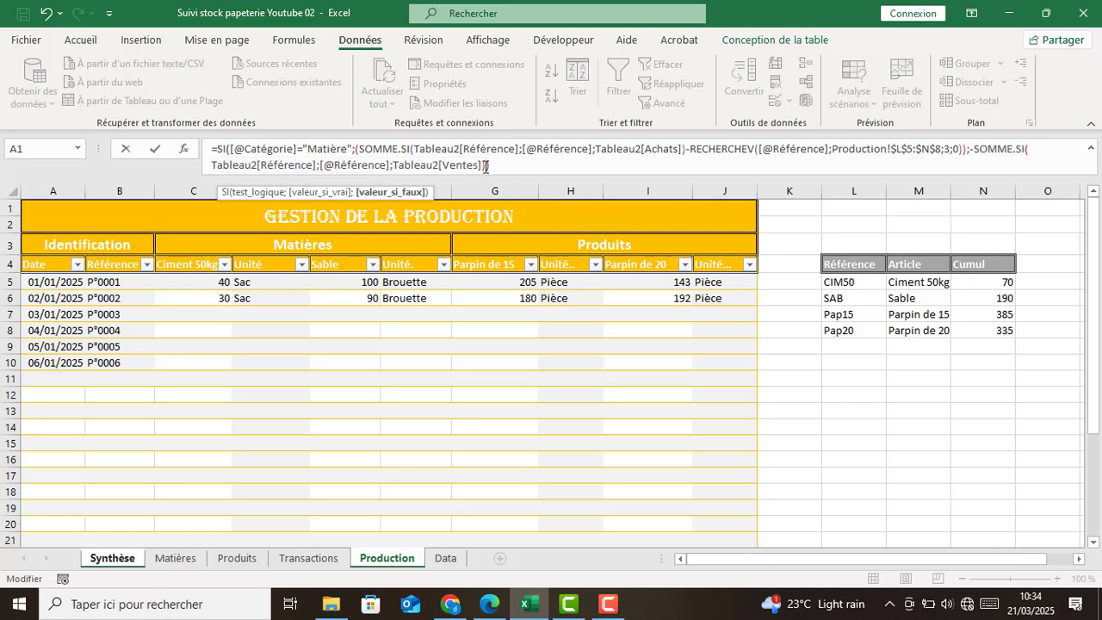
type(")")
key("ctrl+v")
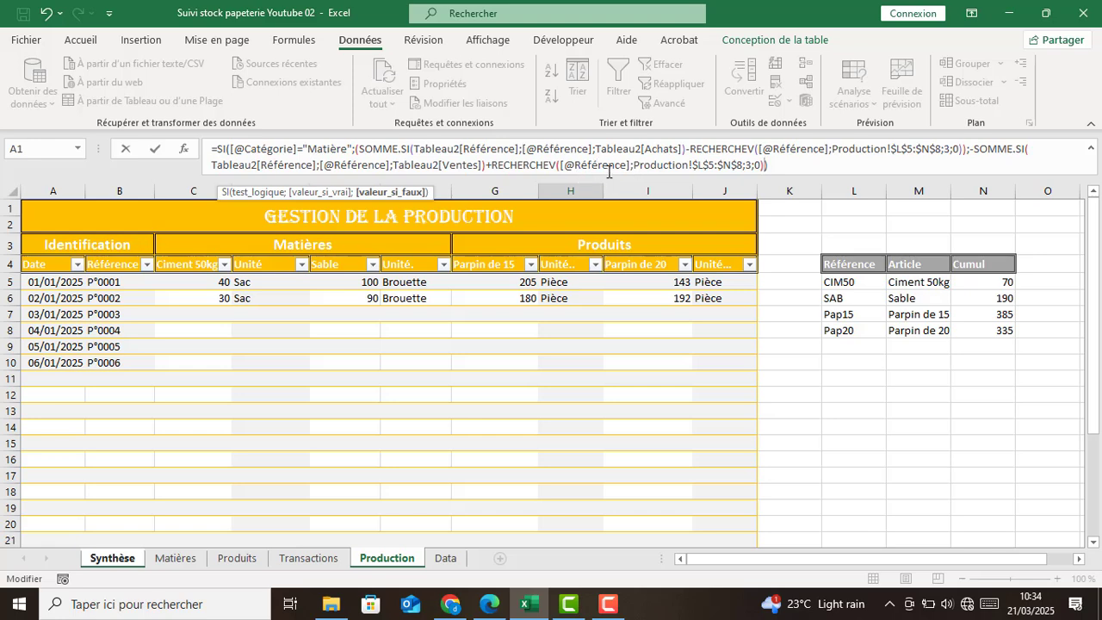
type(")")
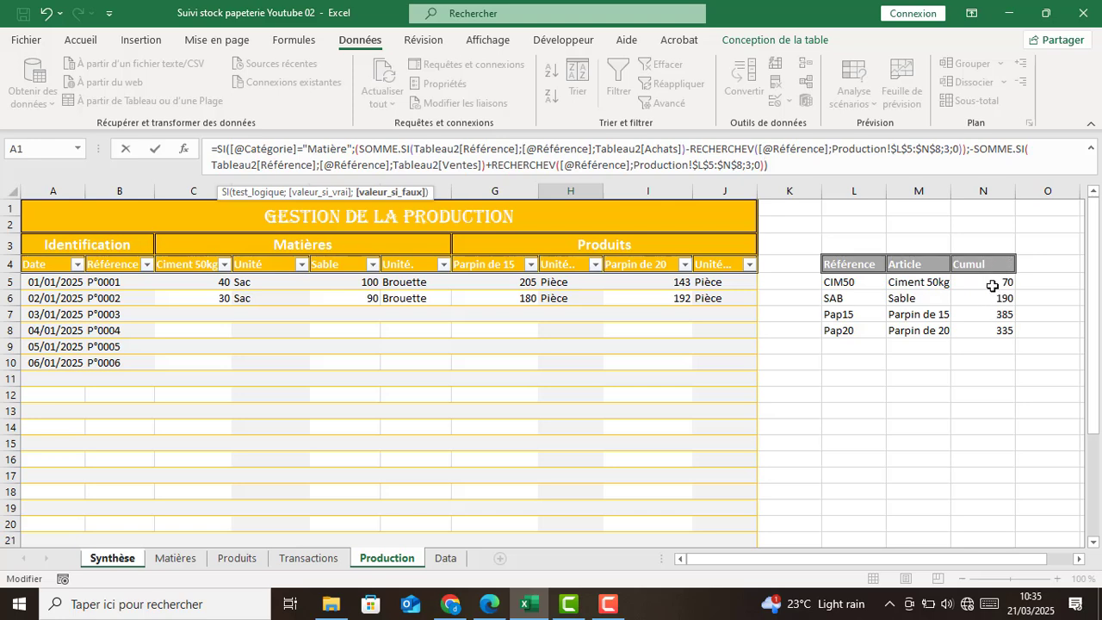
left_click(775, 167)
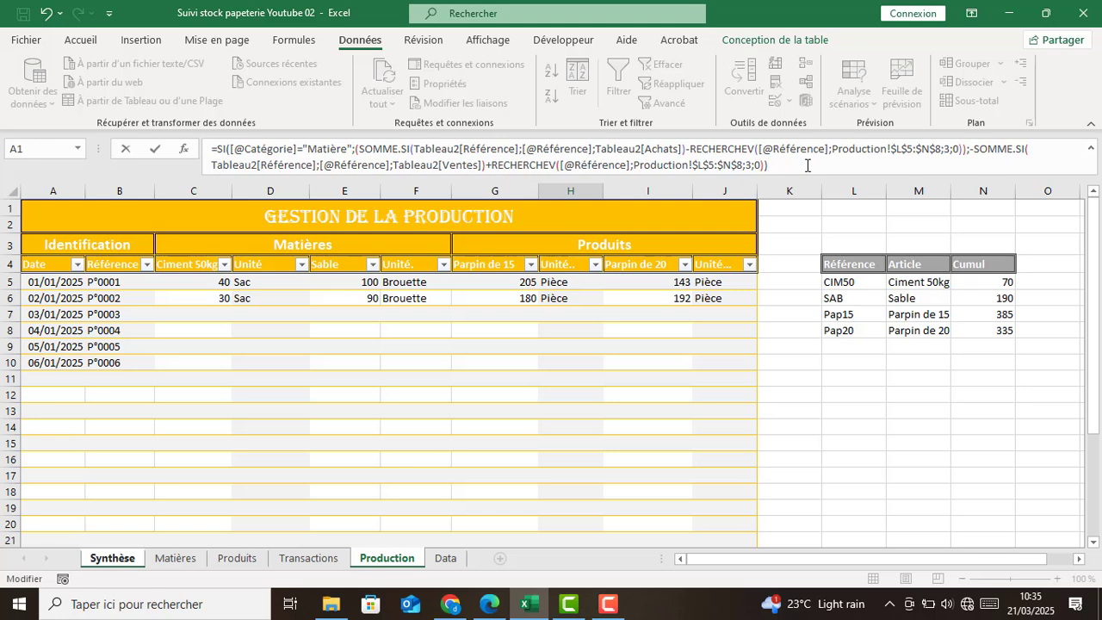
left_click_drag(806, 165, 116, 129)
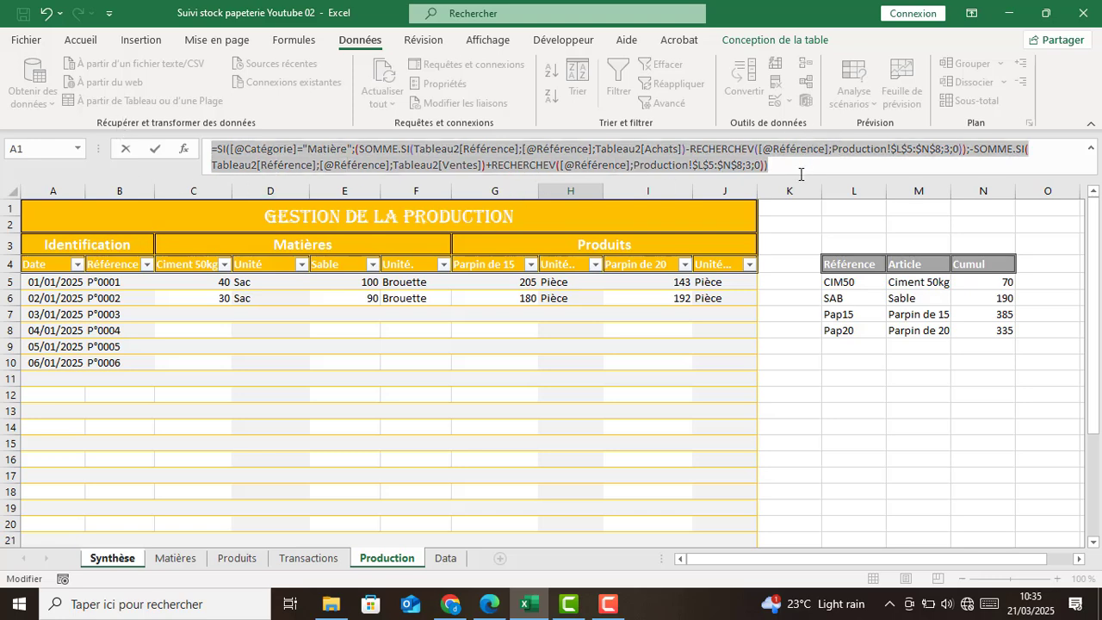
key("Escape")
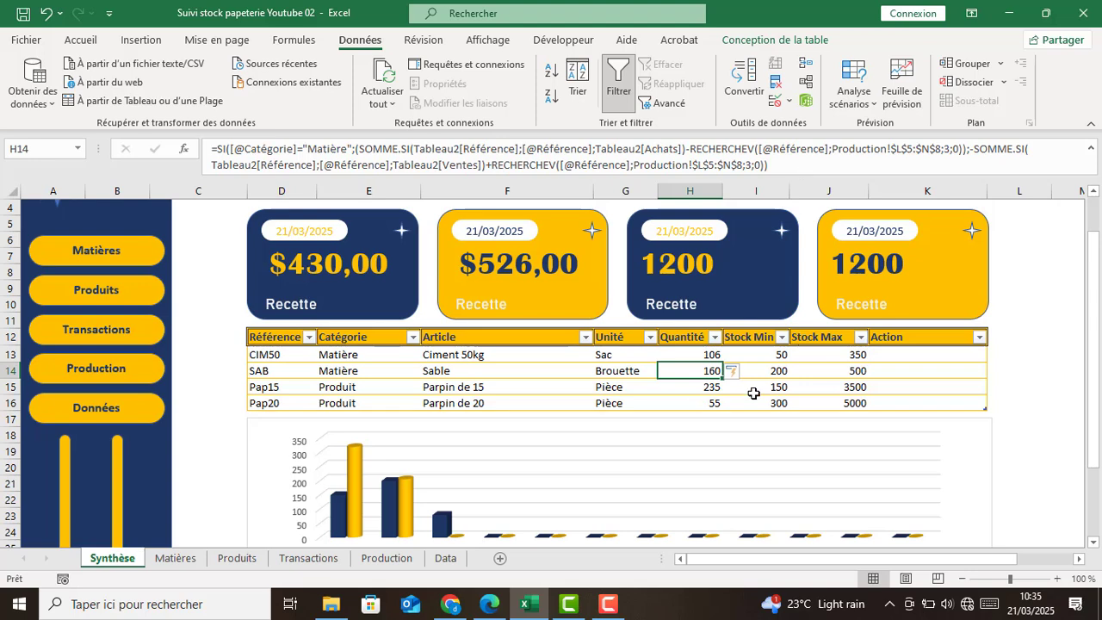
Examine the recalculated Quantité values and formulas for CIM50, SAB, Pap15 and Pap20 in the Synthèse table.
left_click(703, 401)
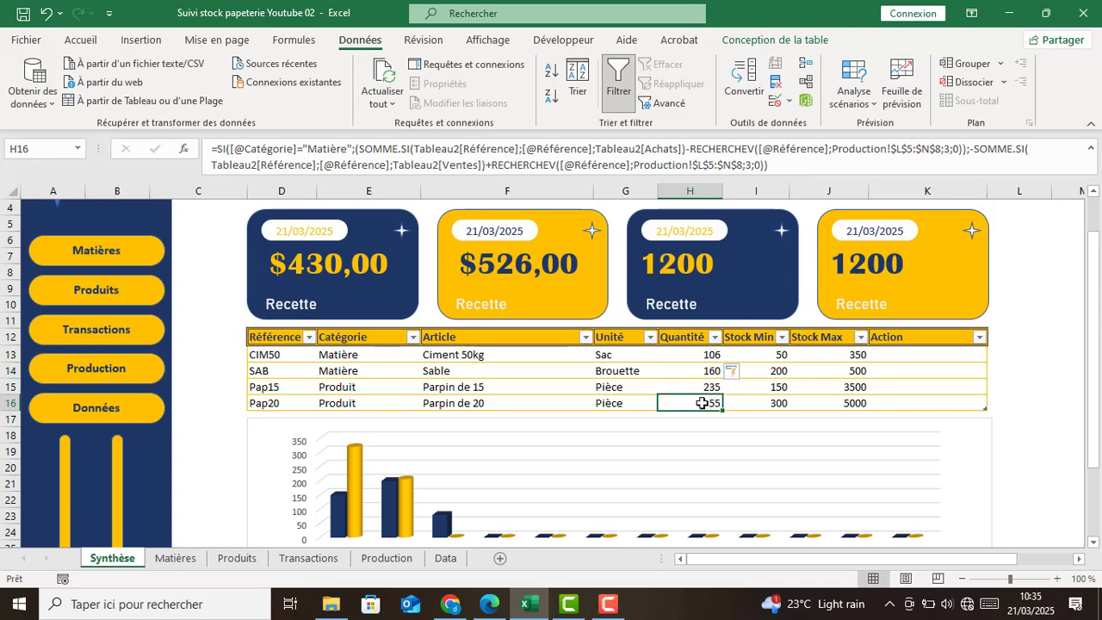
left_click(698, 373)
left_click(704, 355)
left_click(701, 370)
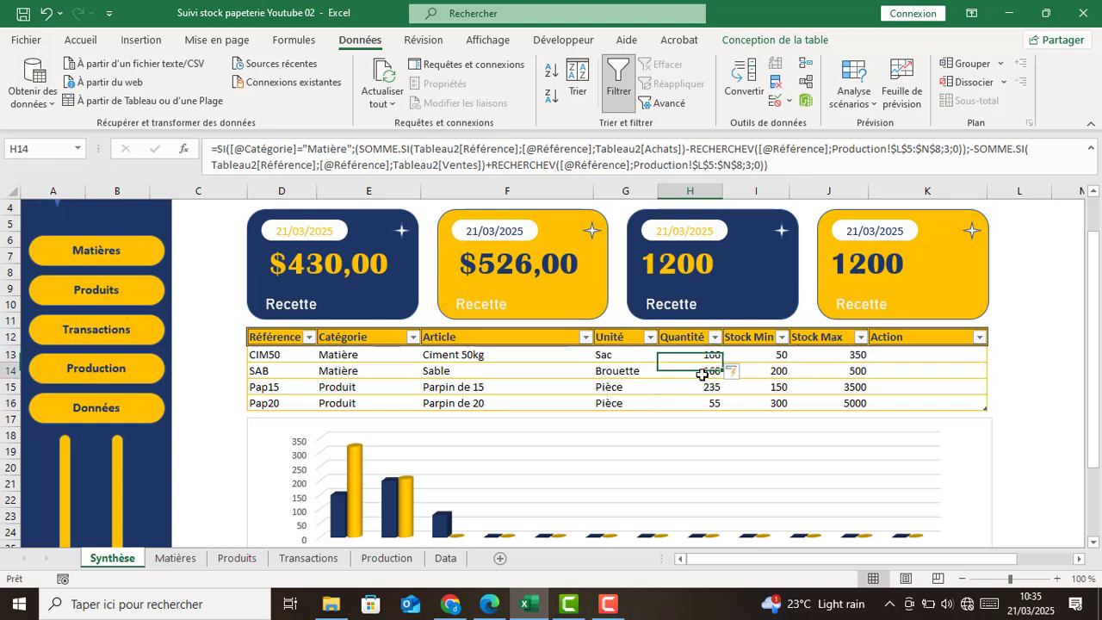
left_click(695, 387)
key("ctrl+asterisk")
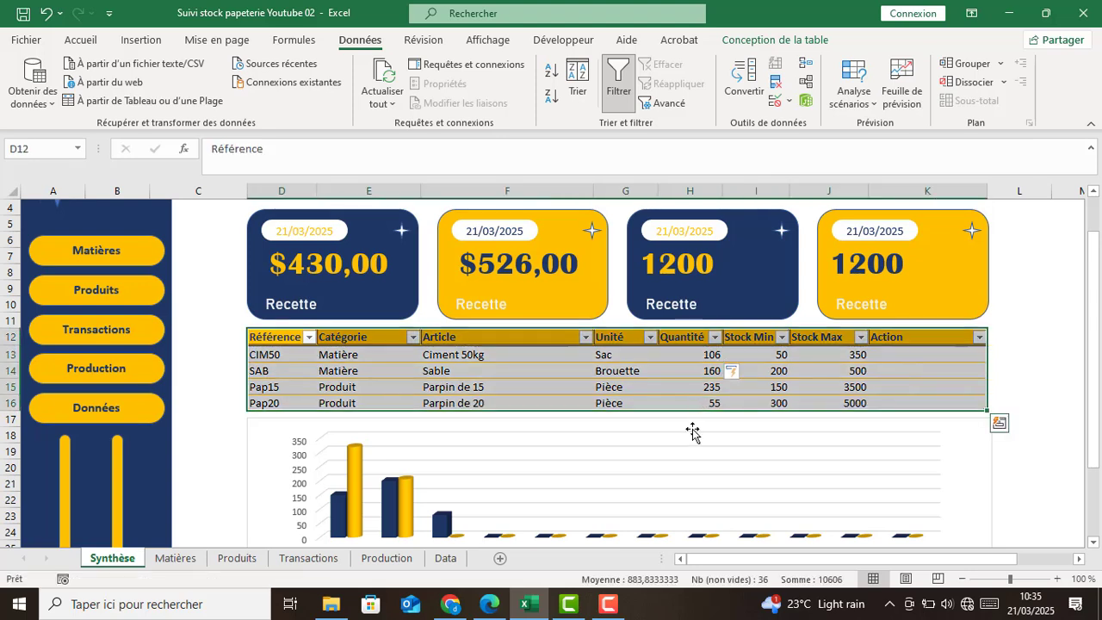
left_click(697, 355)
left_click(699, 371)
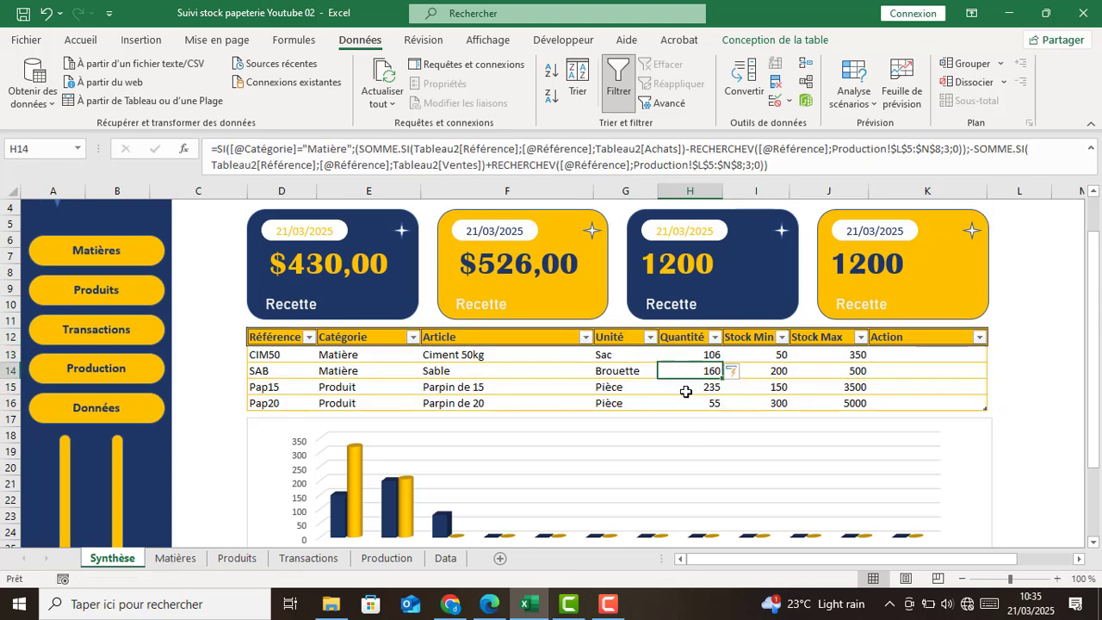
left_click(689, 386)
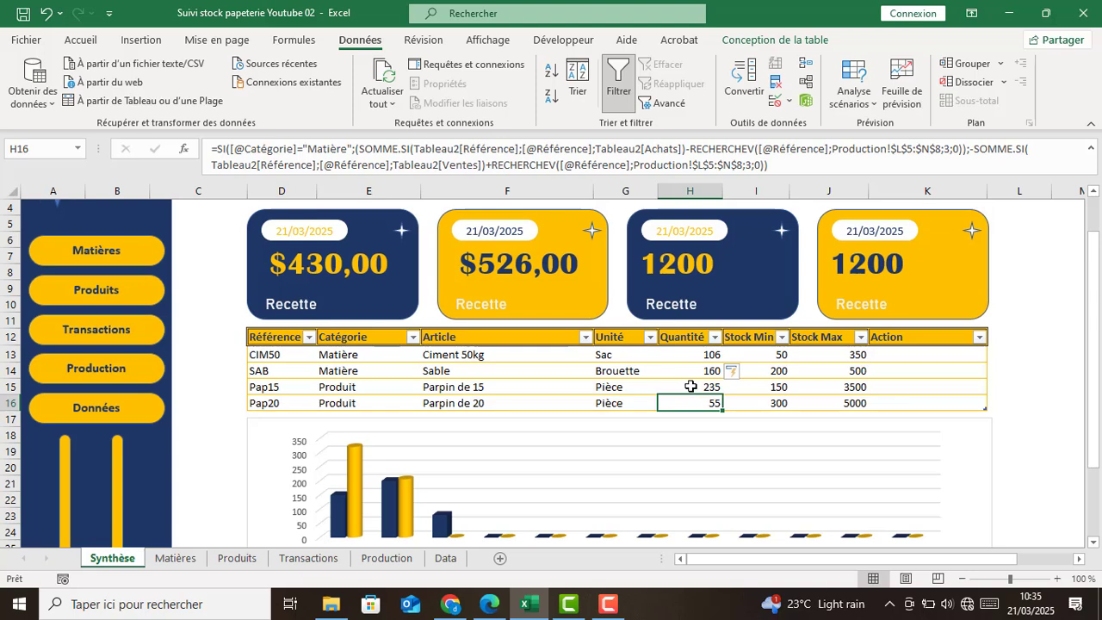
left_click(694, 386)
left_click(695, 371)
left_click(693, 357)
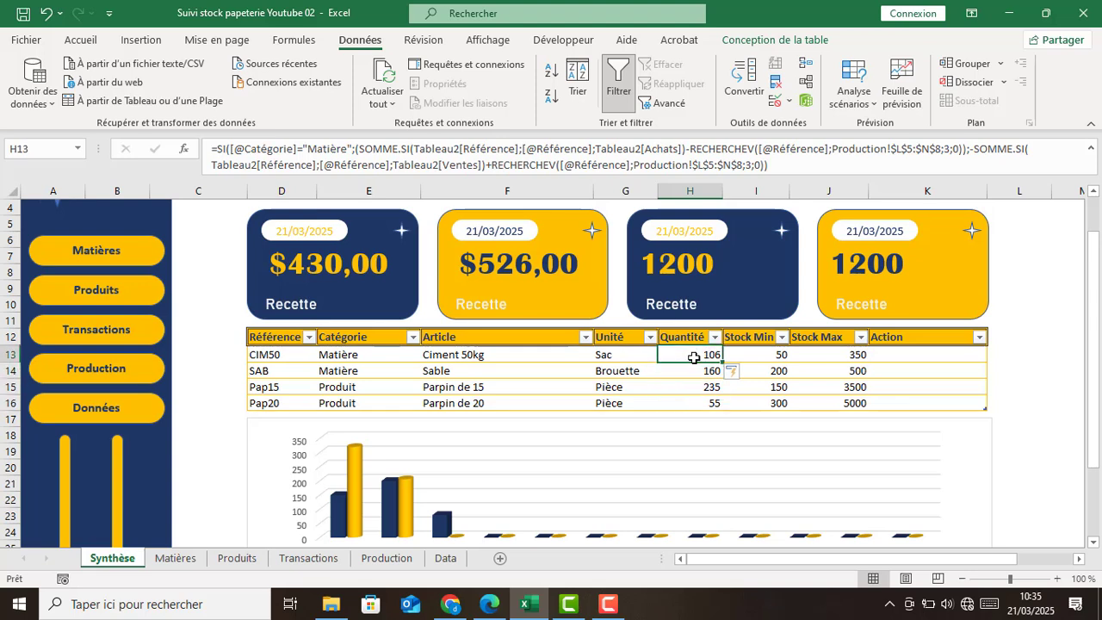
left_click(690, 372)
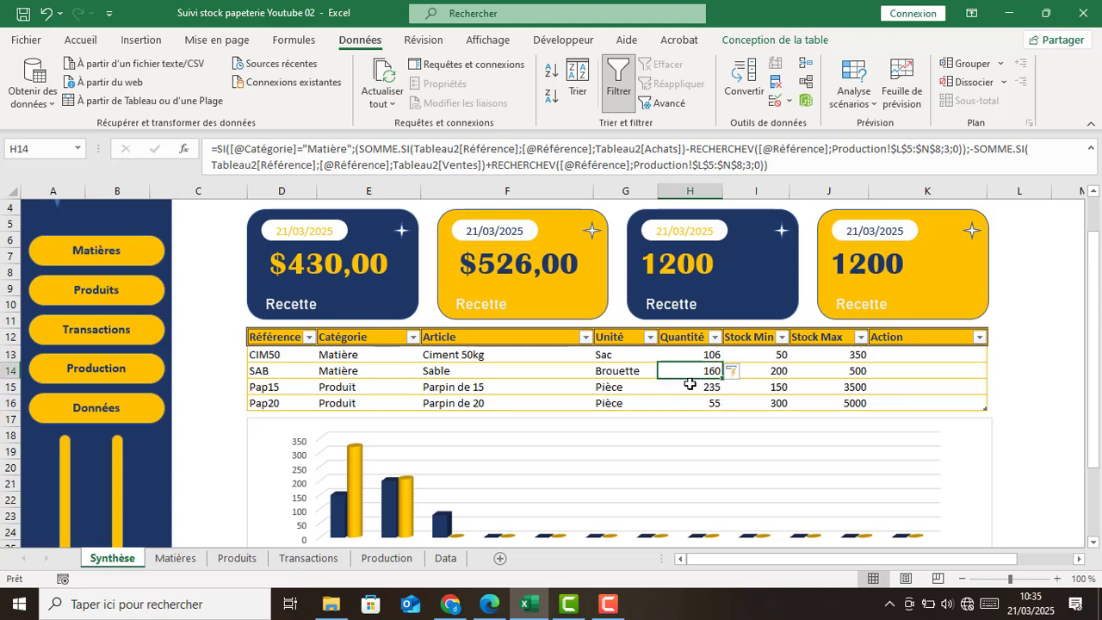
left_click(691, 386)
left_click(689, 402)
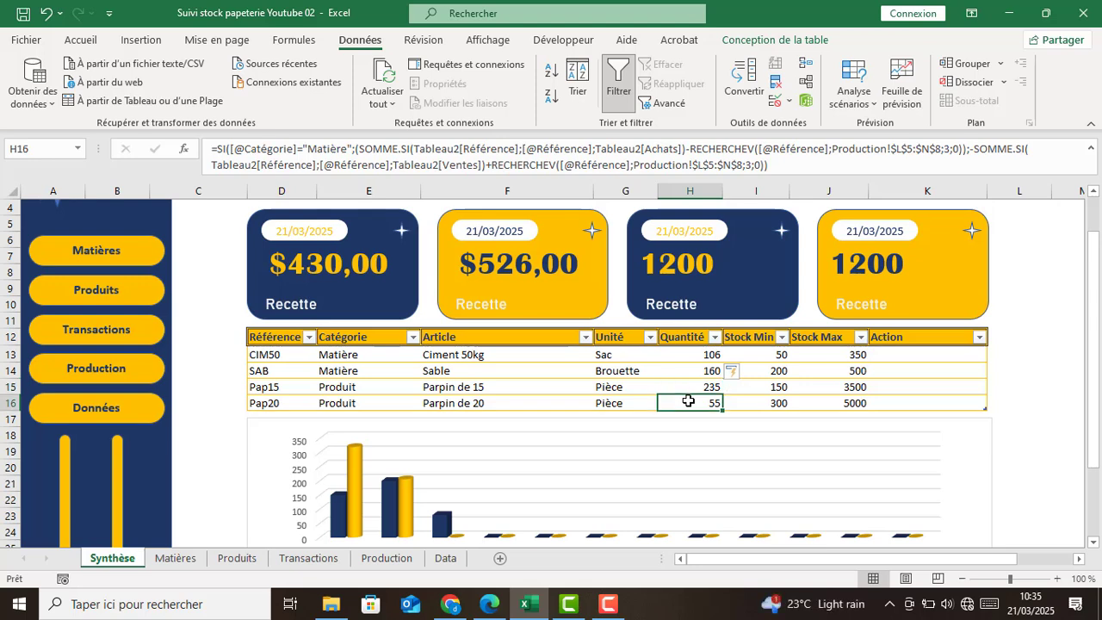